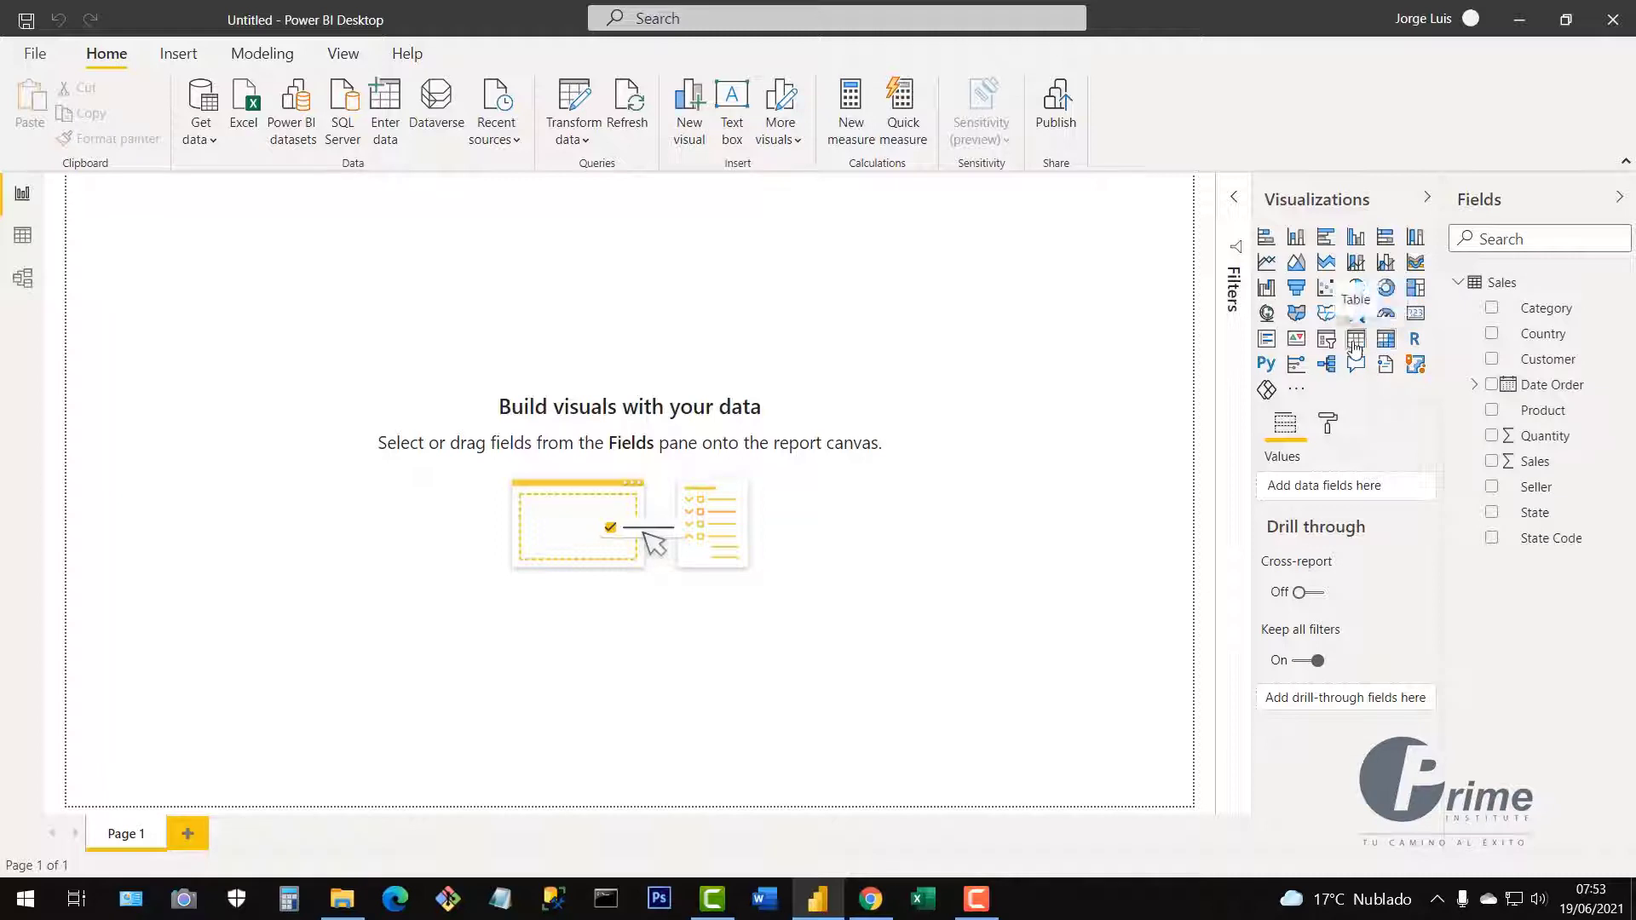
Add an empty table visual, enlarge it, and position it near the page centre.
left_click(1356, 345)
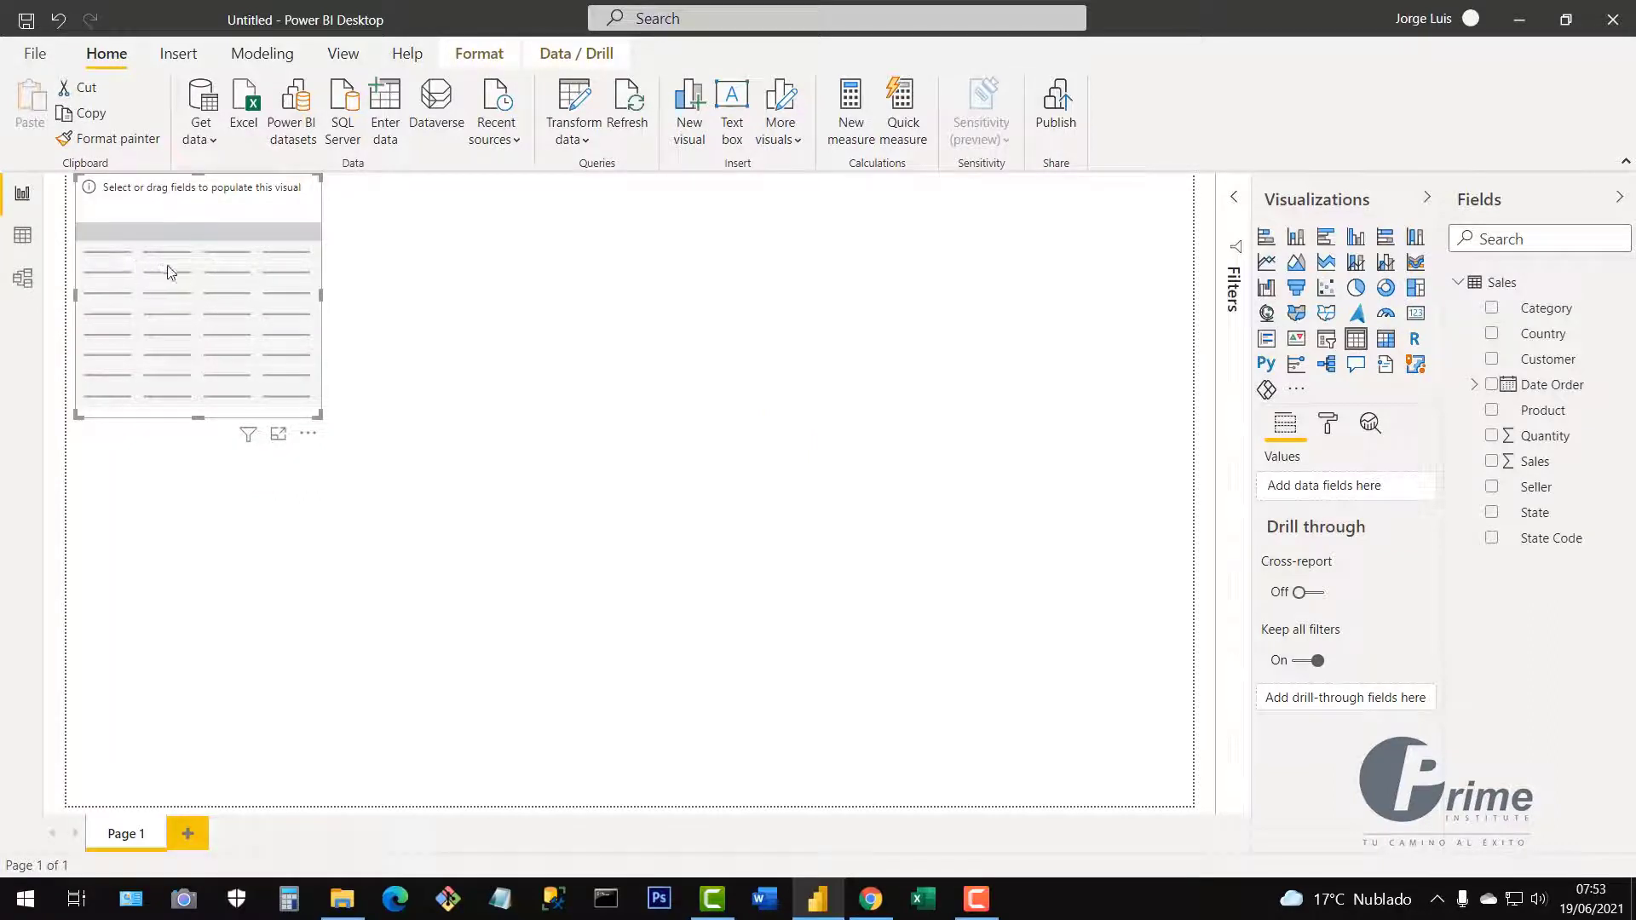
left_click_drag(170, 273, 572, 419)
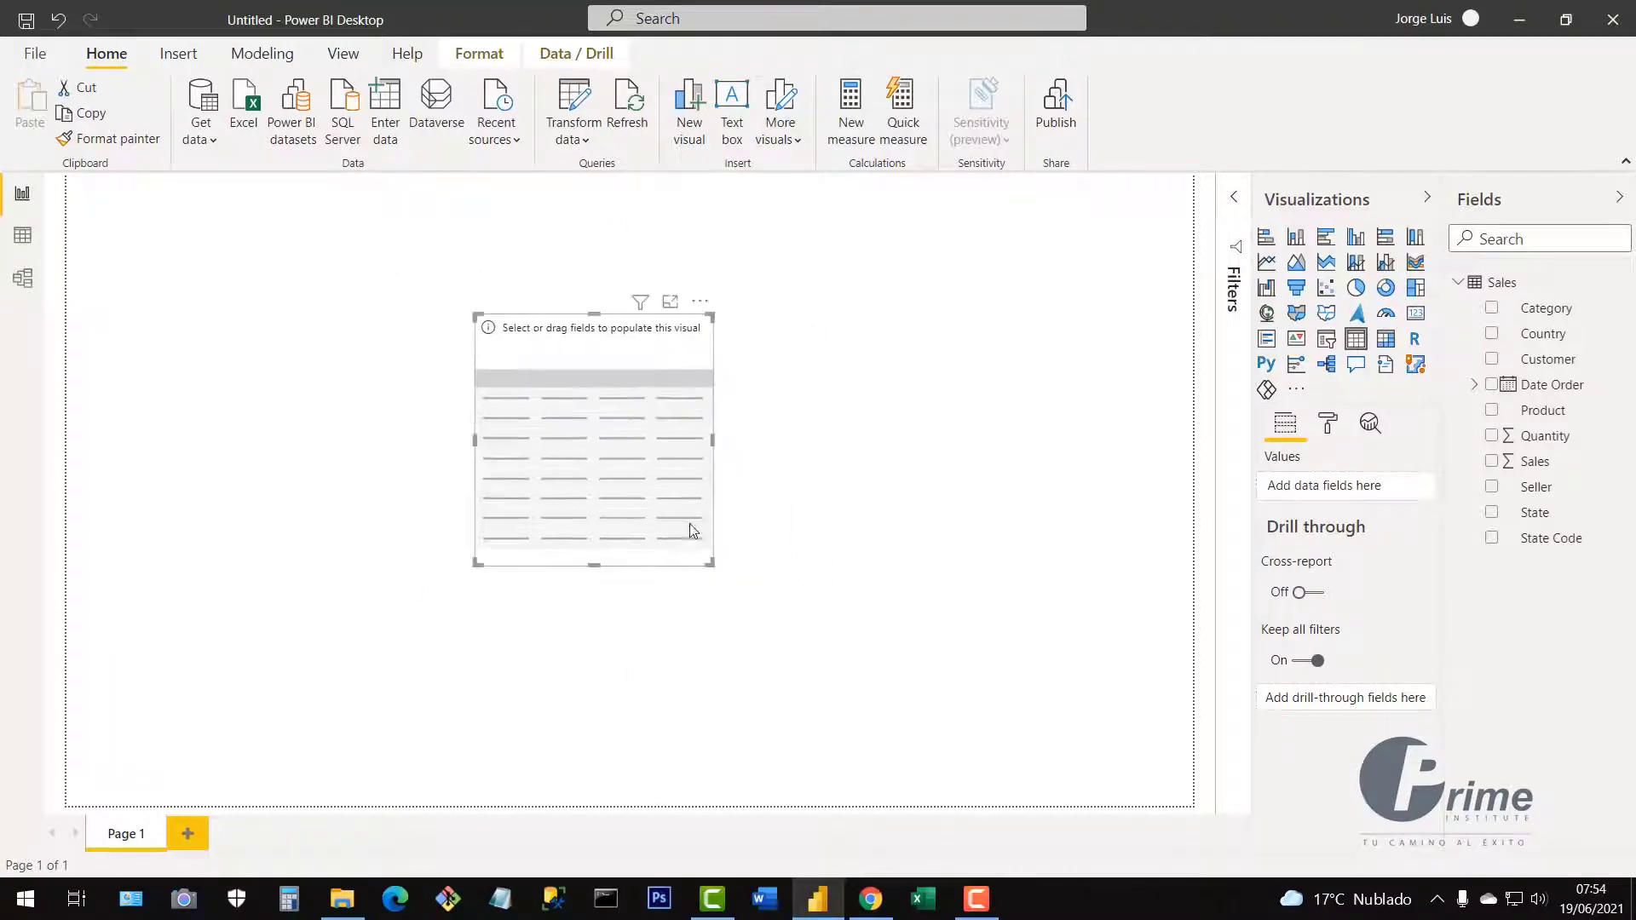
left_click_drag(715, 565, 813, 633)
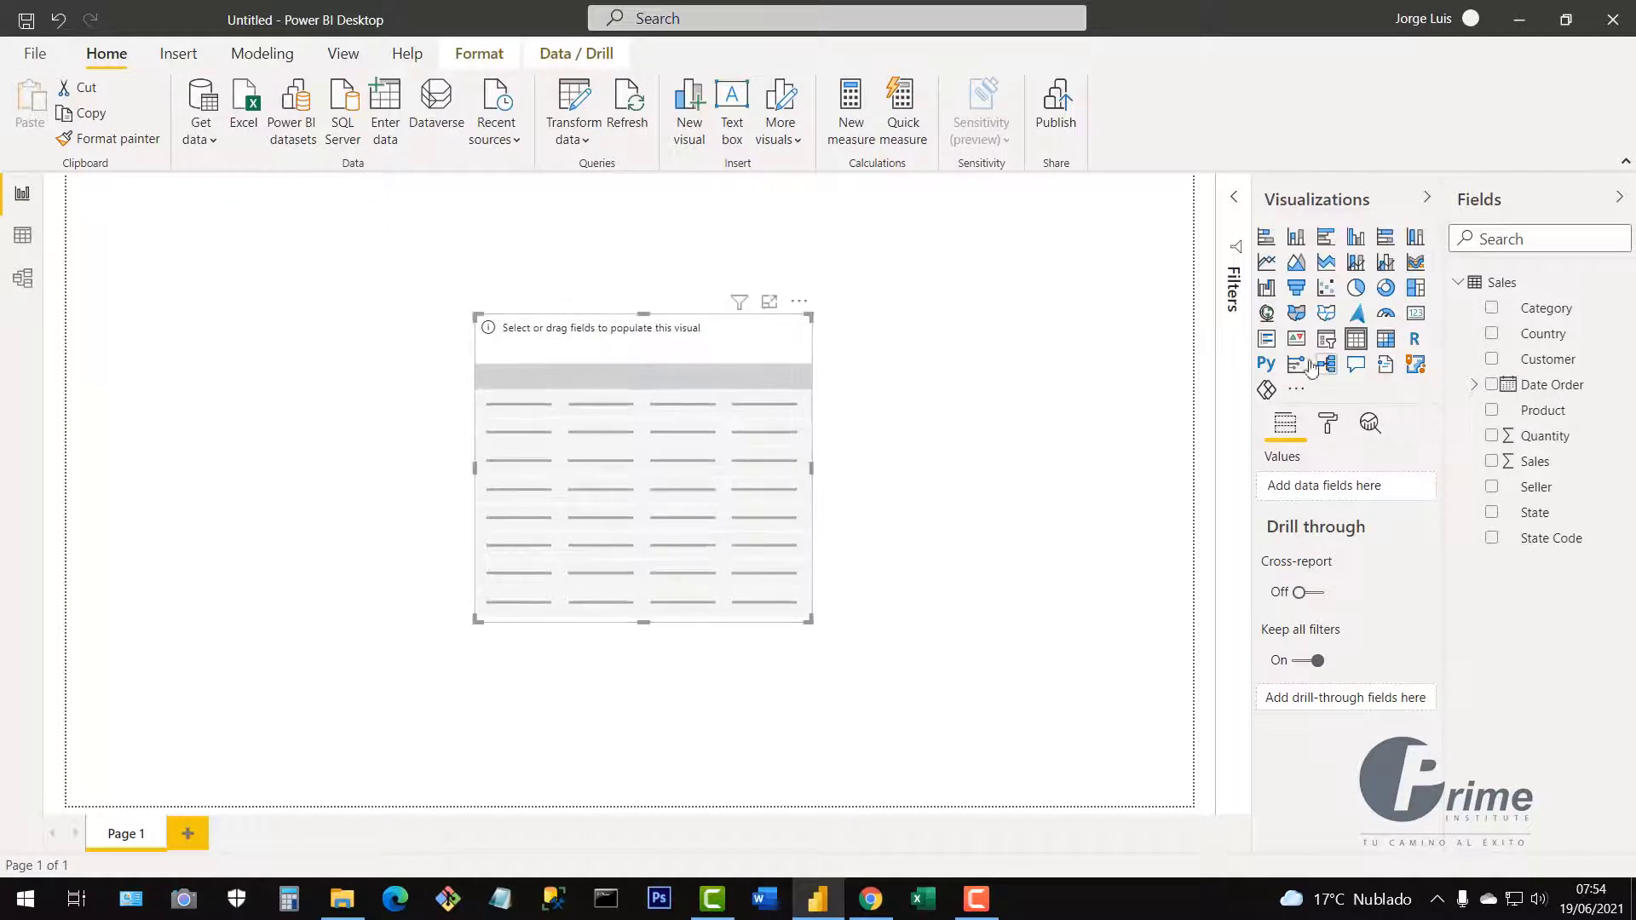
left_click_drag(592, 481, 597, 478)
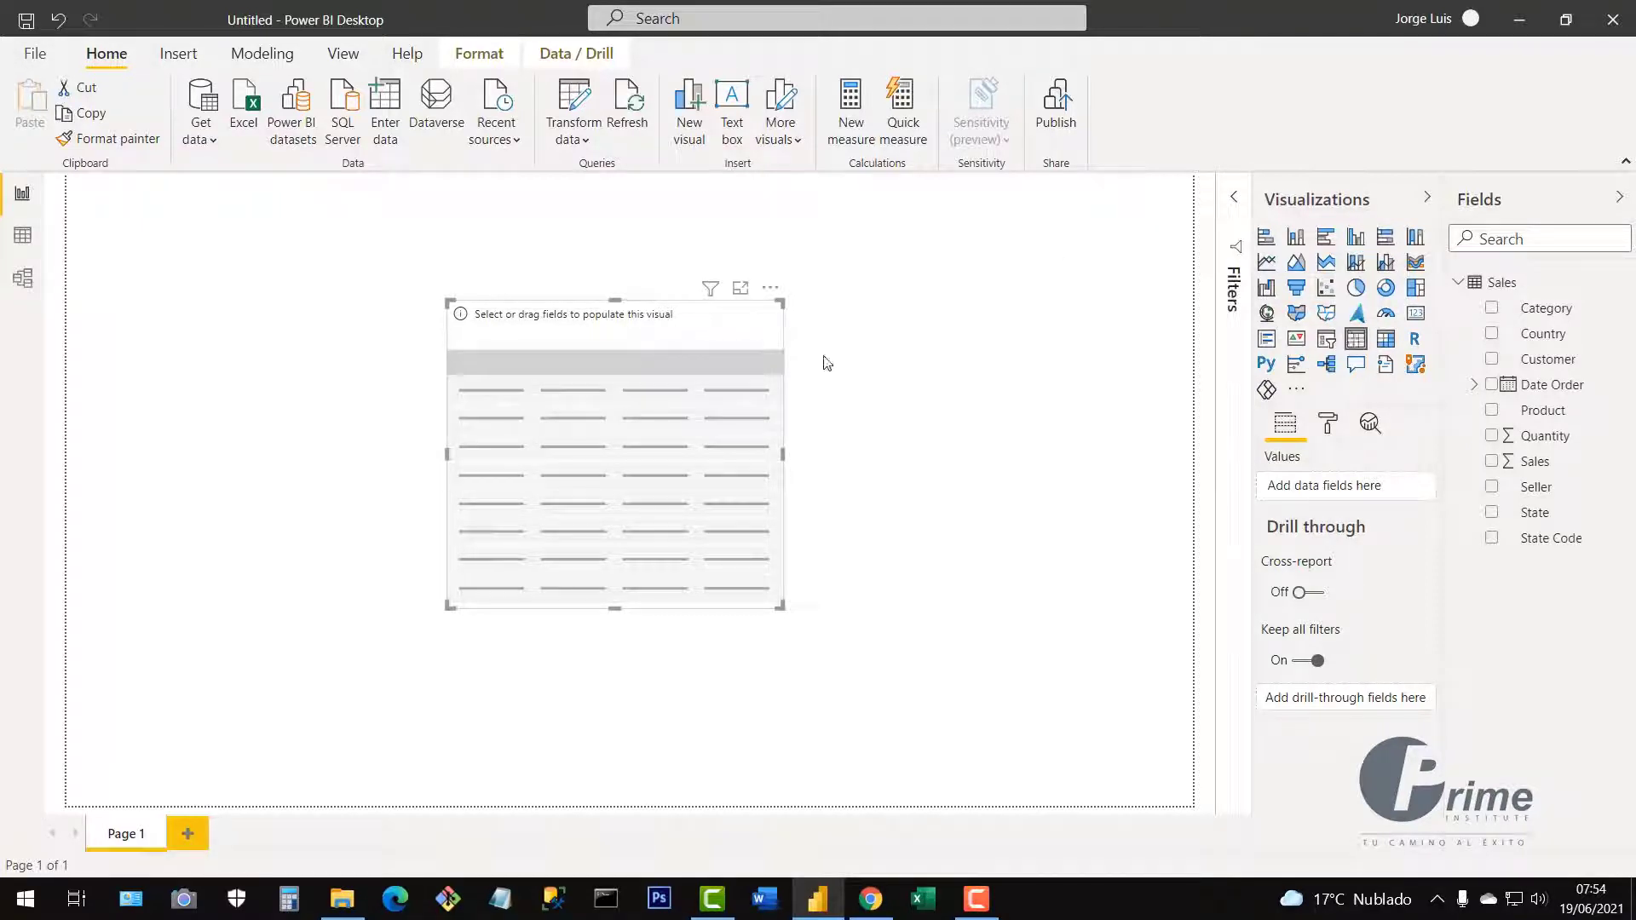
left_click_drag(623, 422, 665, 427)
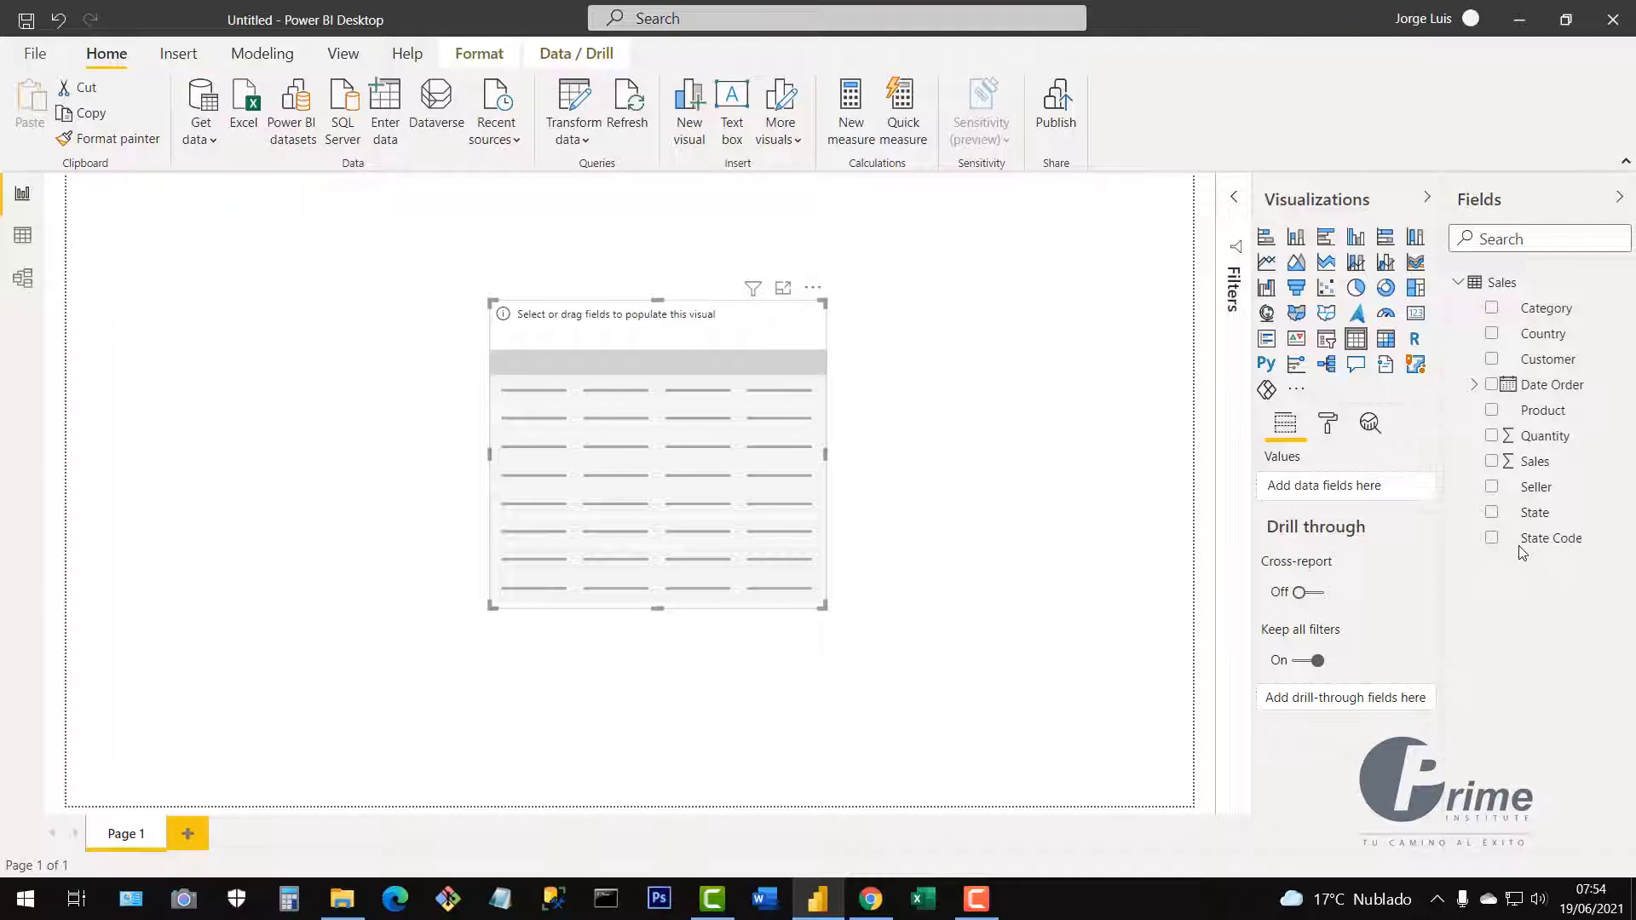
Fill the table with Seller and summed Sales ($7,355,530.50), then switch to Data view.
left_click(1492, 491)
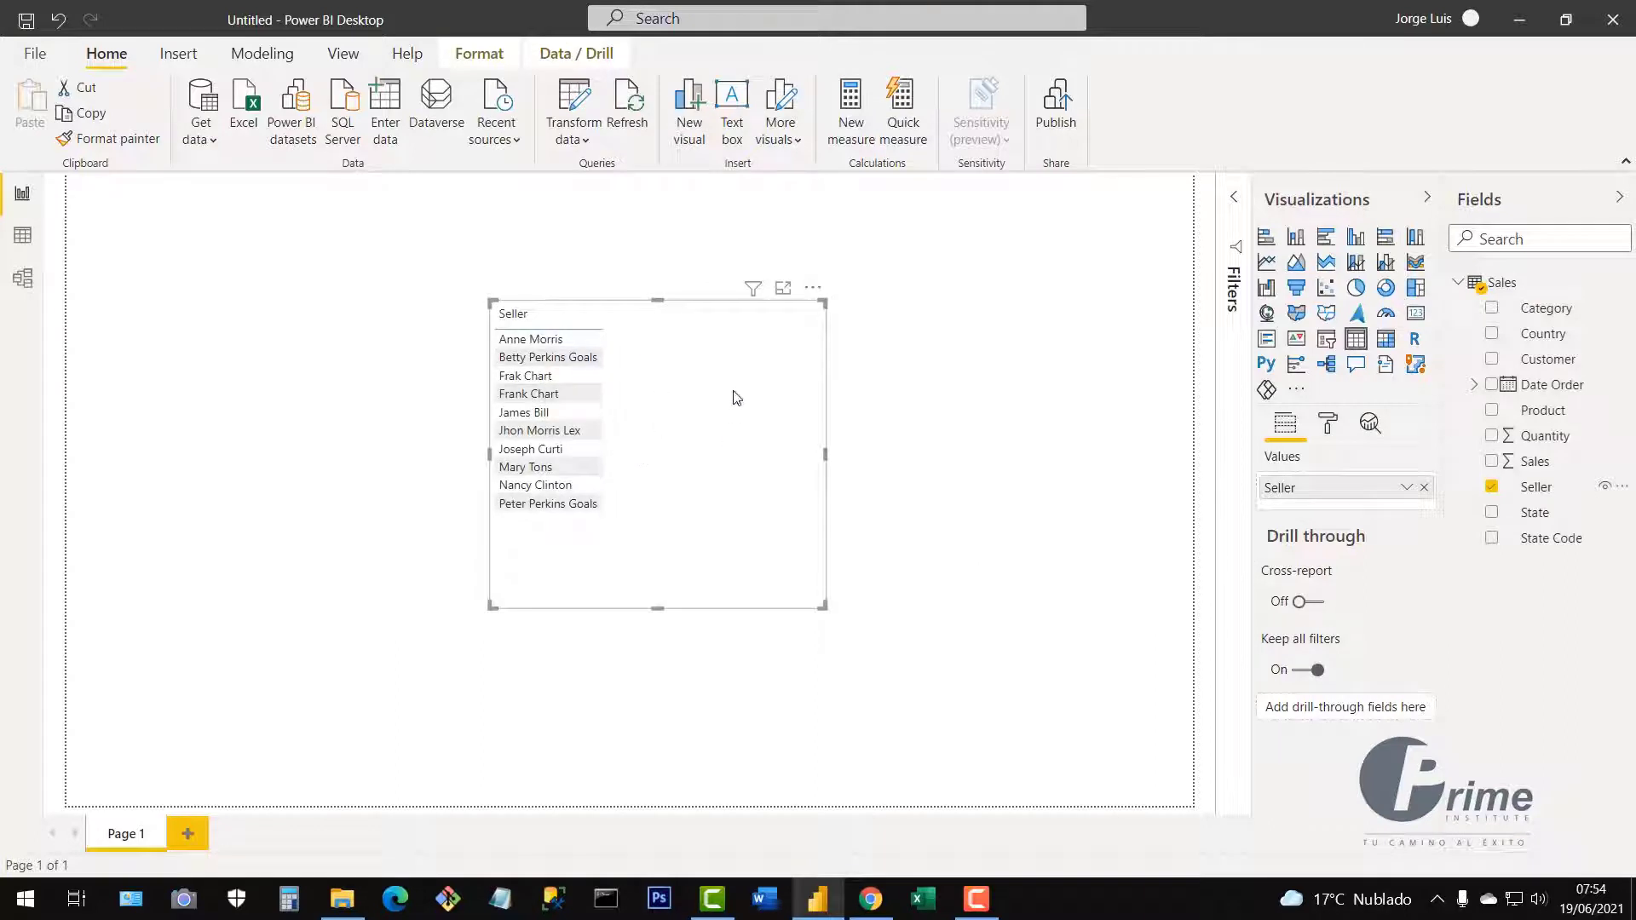
left_click_drag(713, 406, 691, 448)
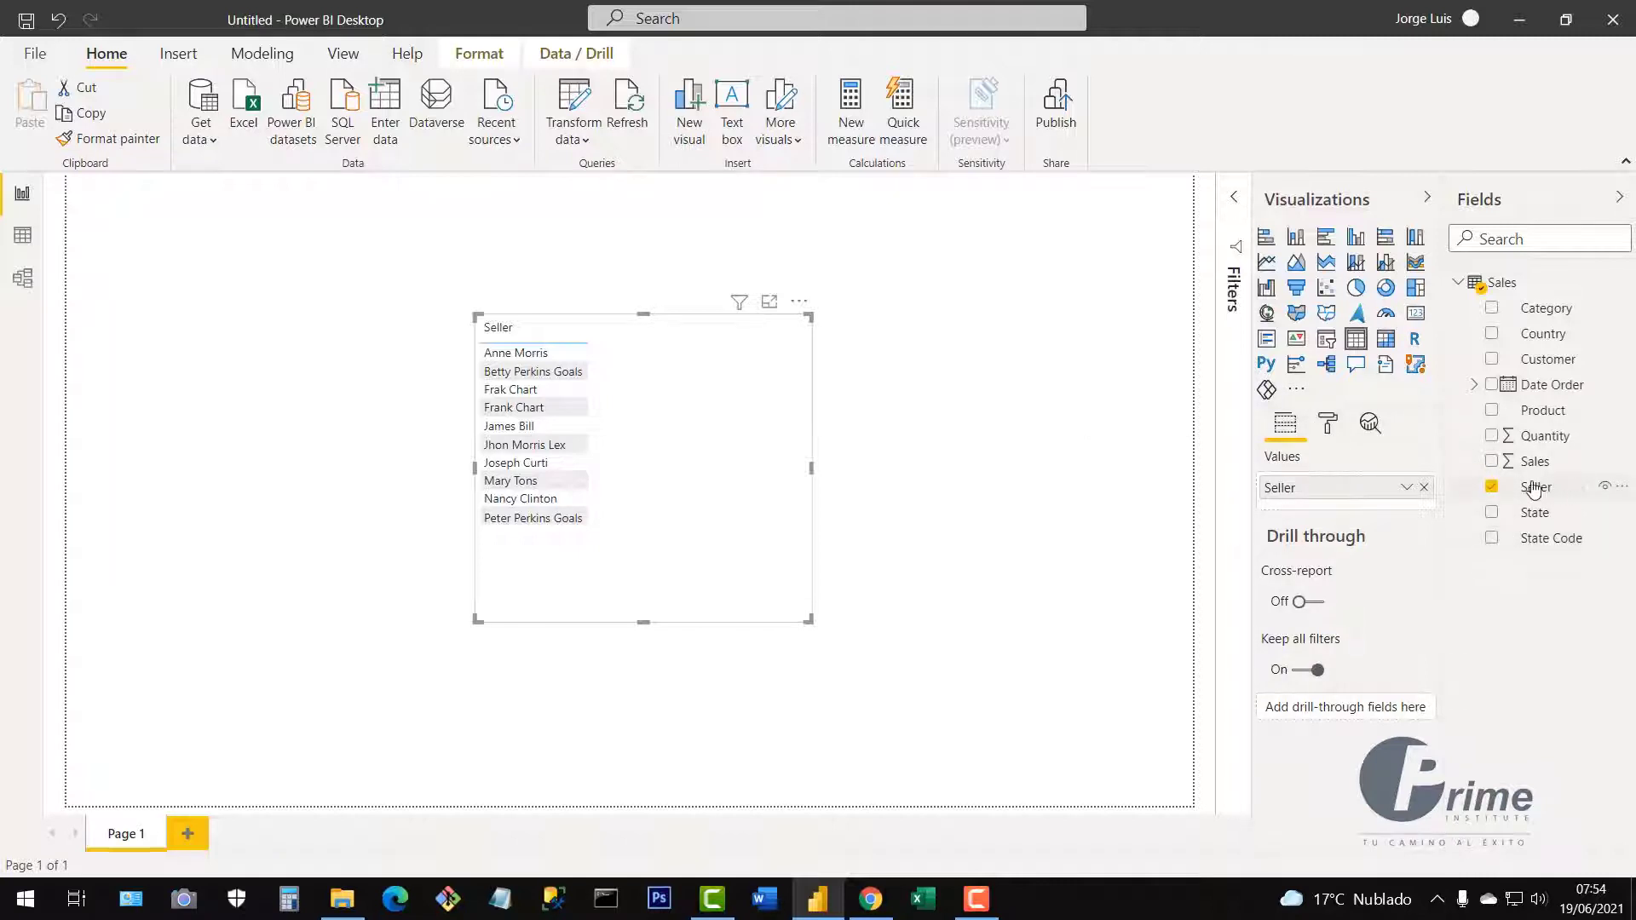
left_click(1492, 465)
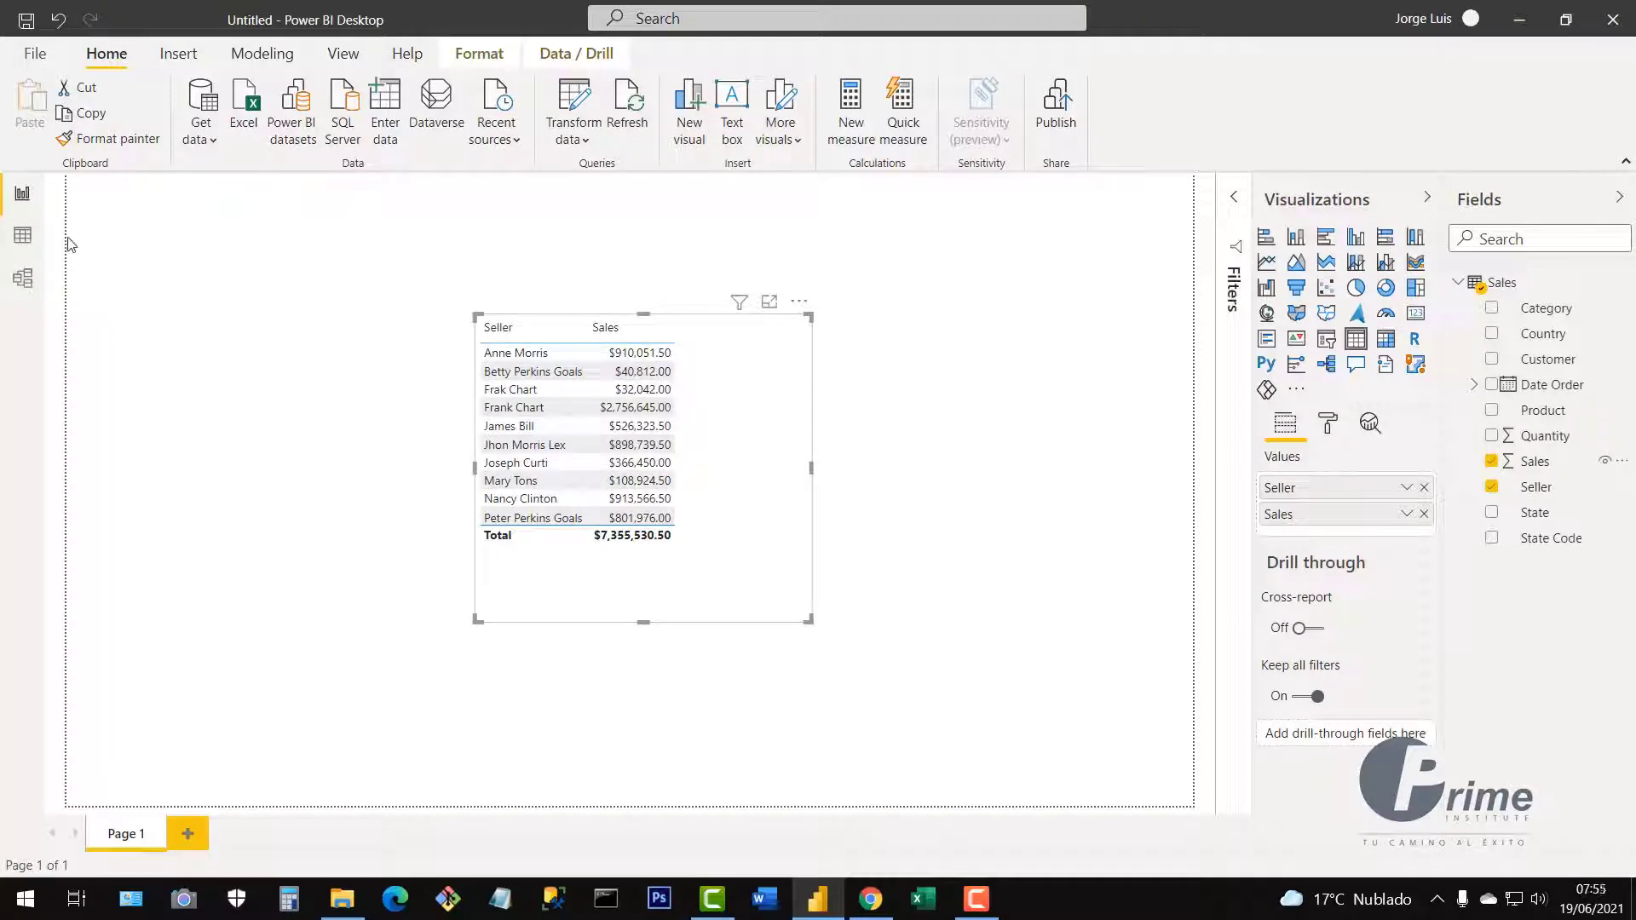
left_click(22, 237)
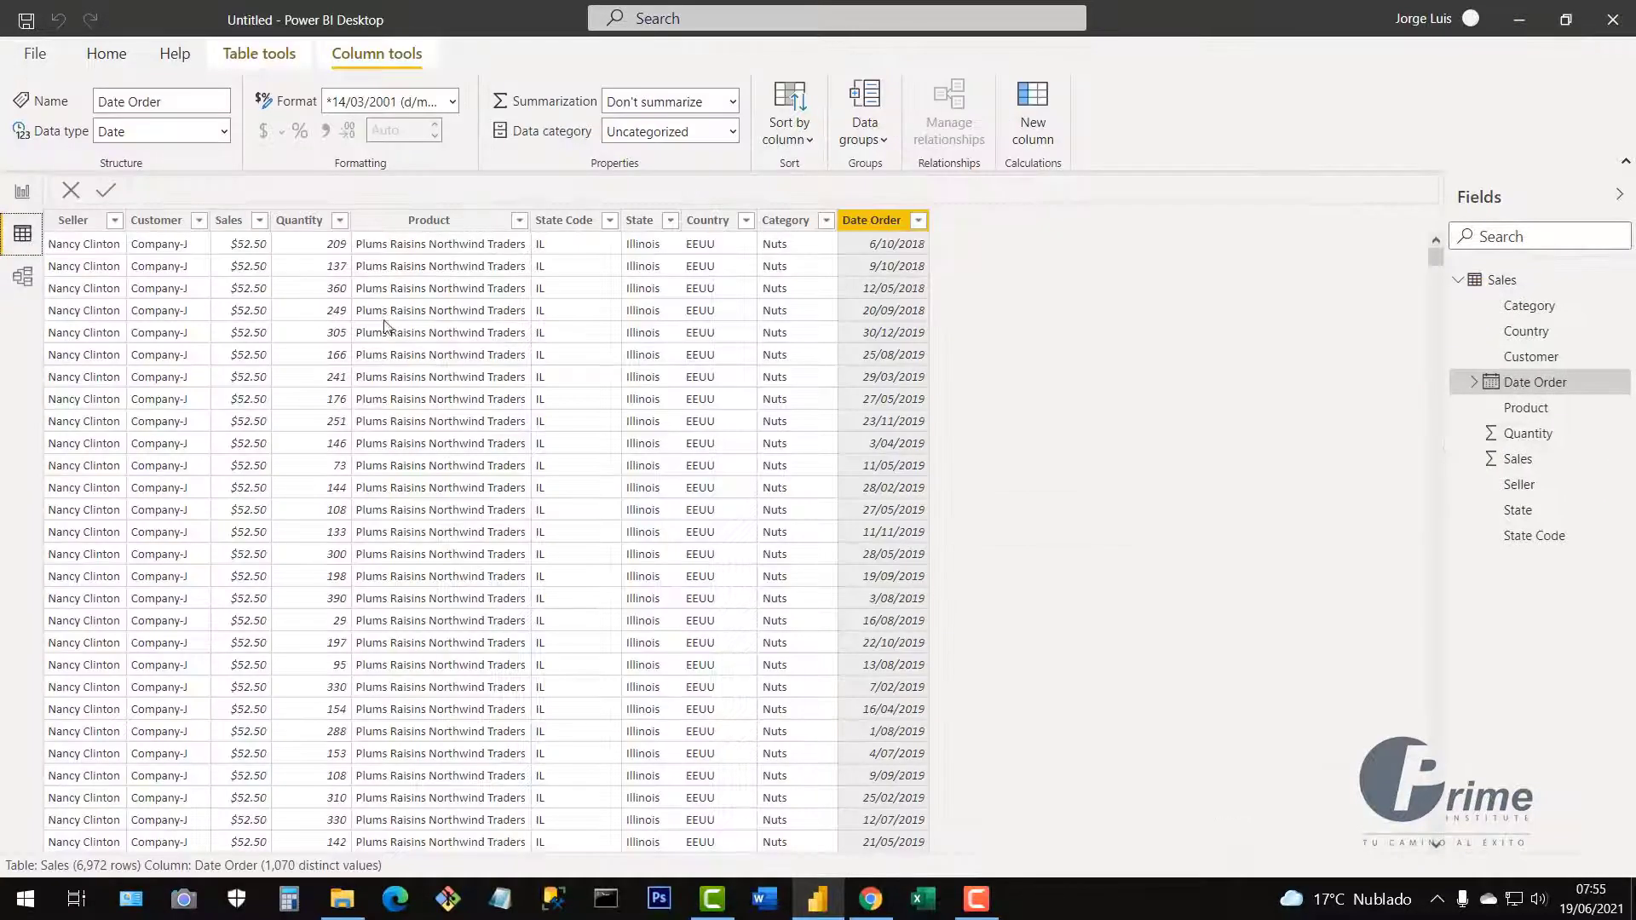
left_click(230, 220)
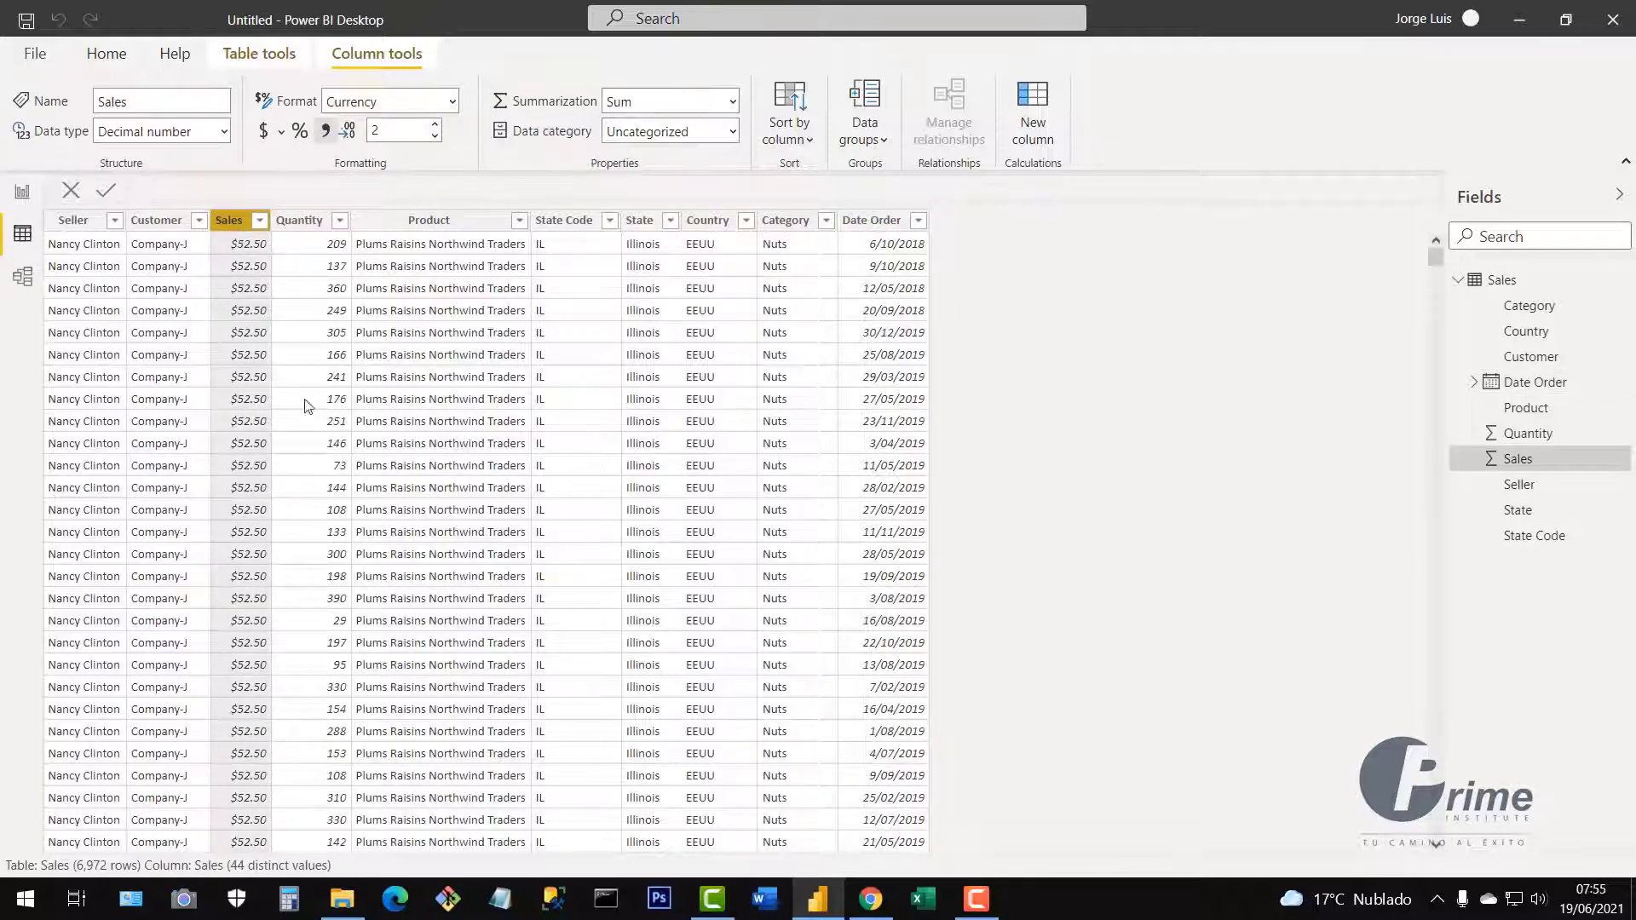
left_click(305, 226)
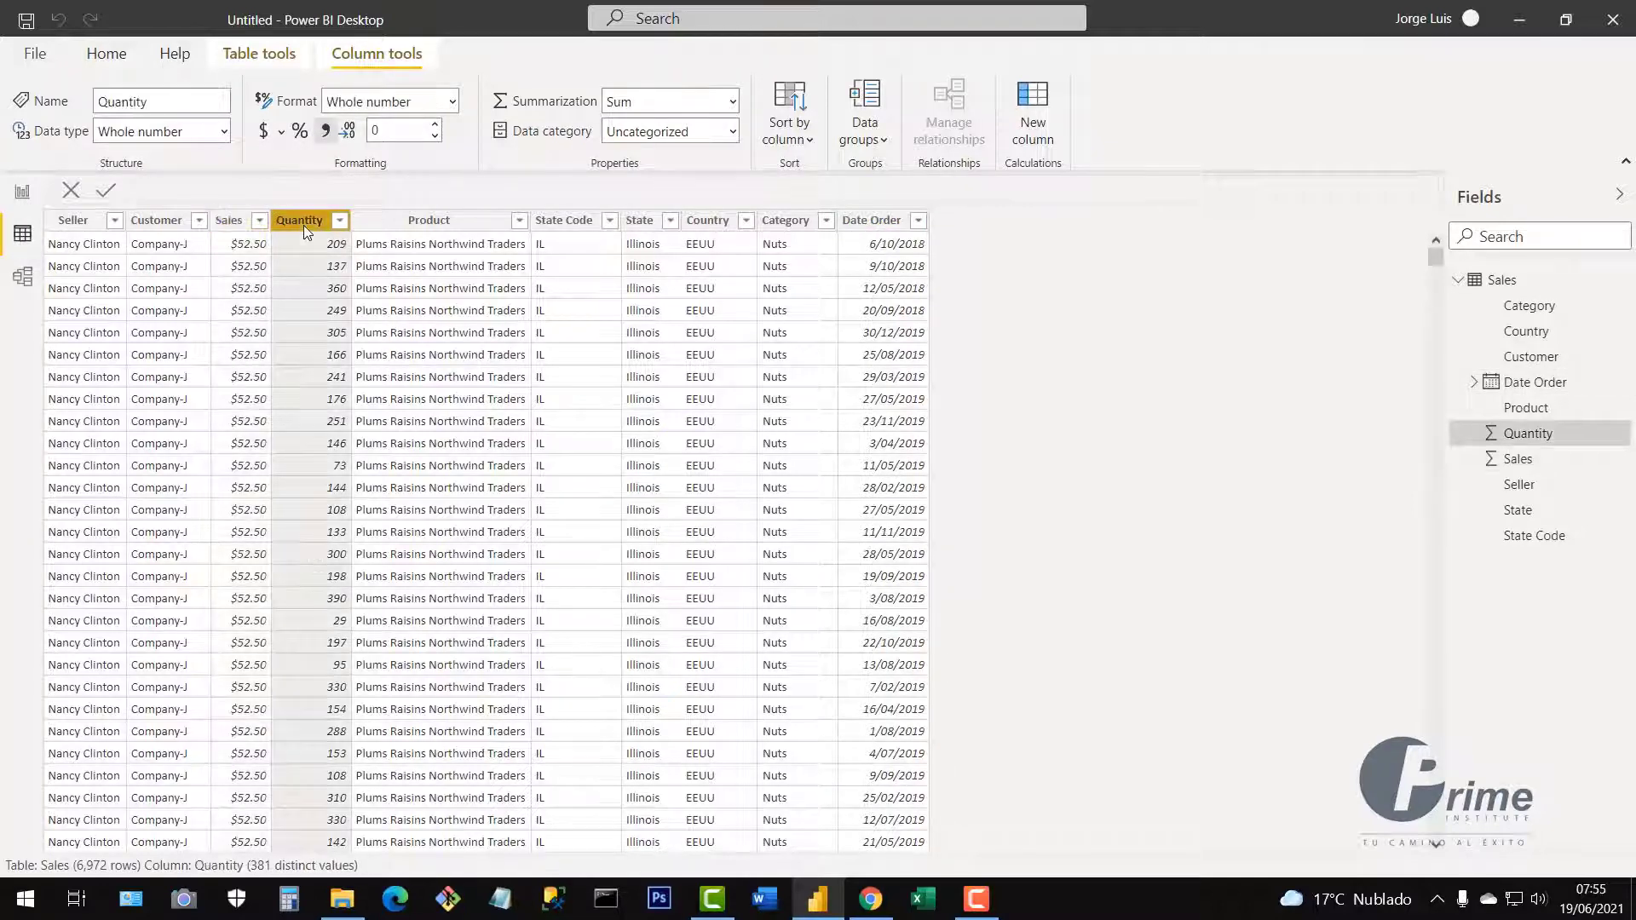
left_click(874, 221)
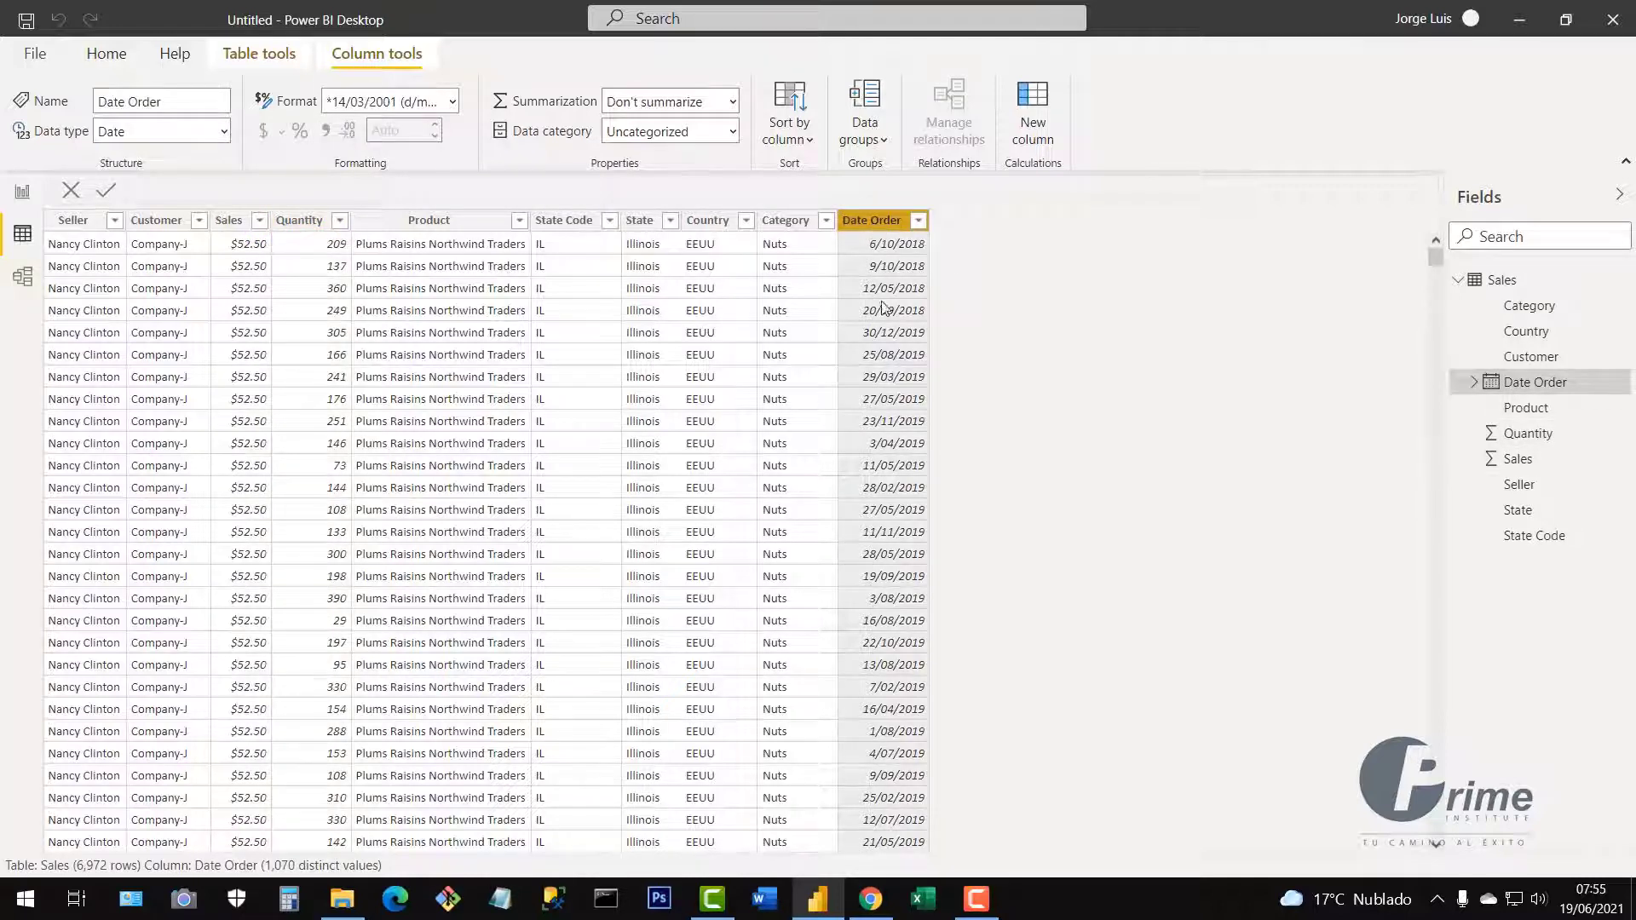
left_click(22, 192)
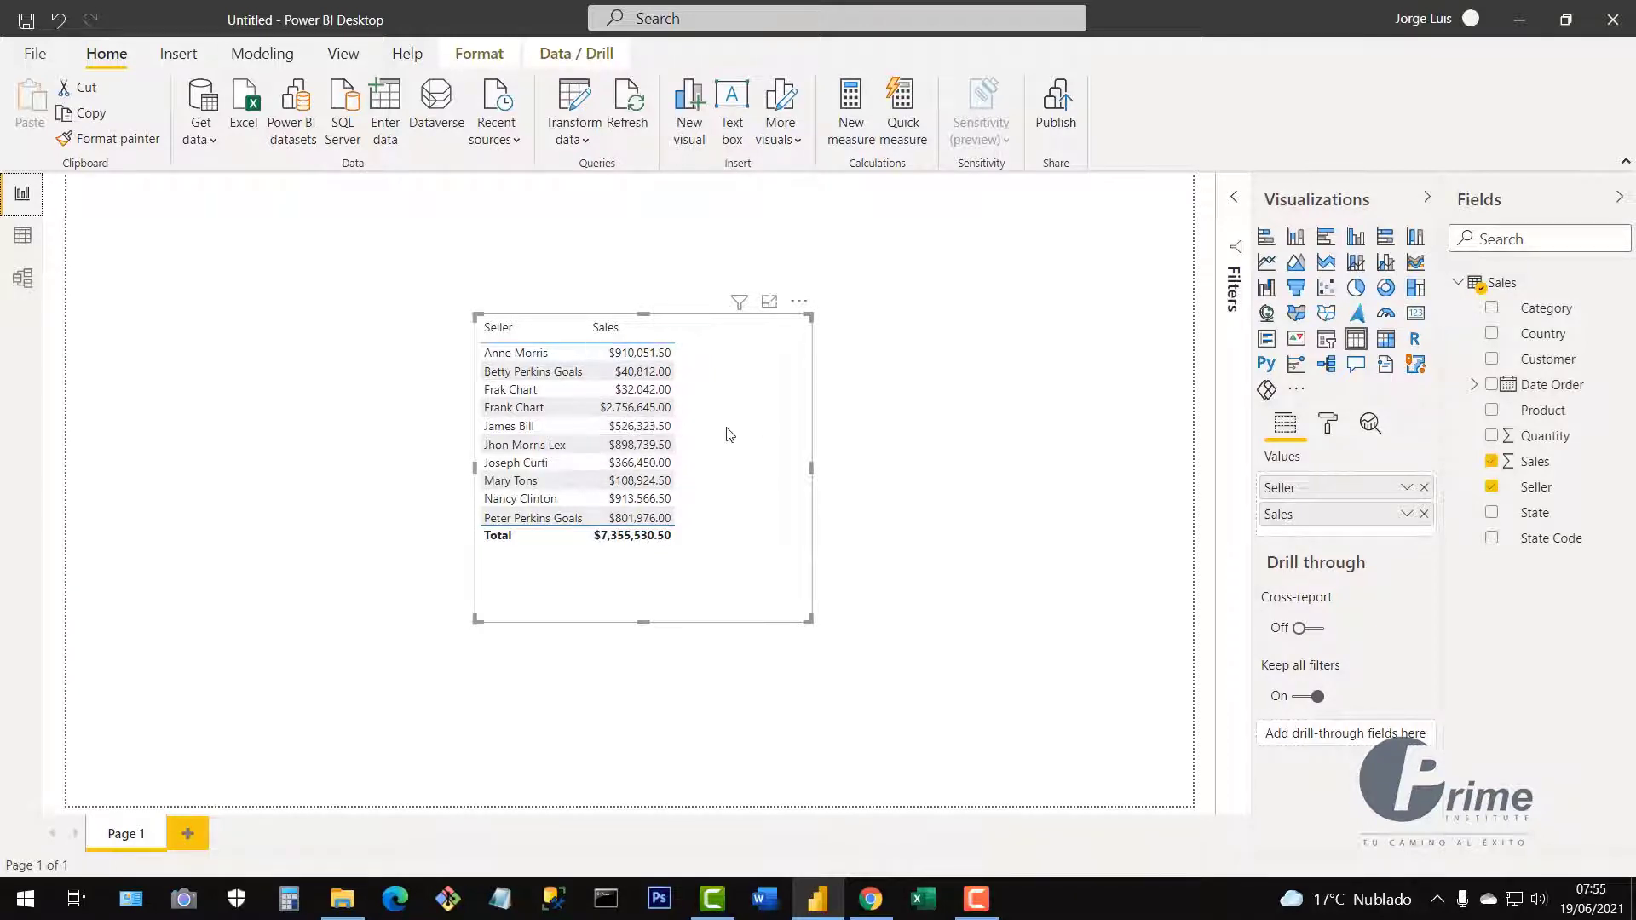
Shift the Seller/Sales table left and down, keeping Sales in dollar currency.
left_click_drag(752, 428, 723, 442)
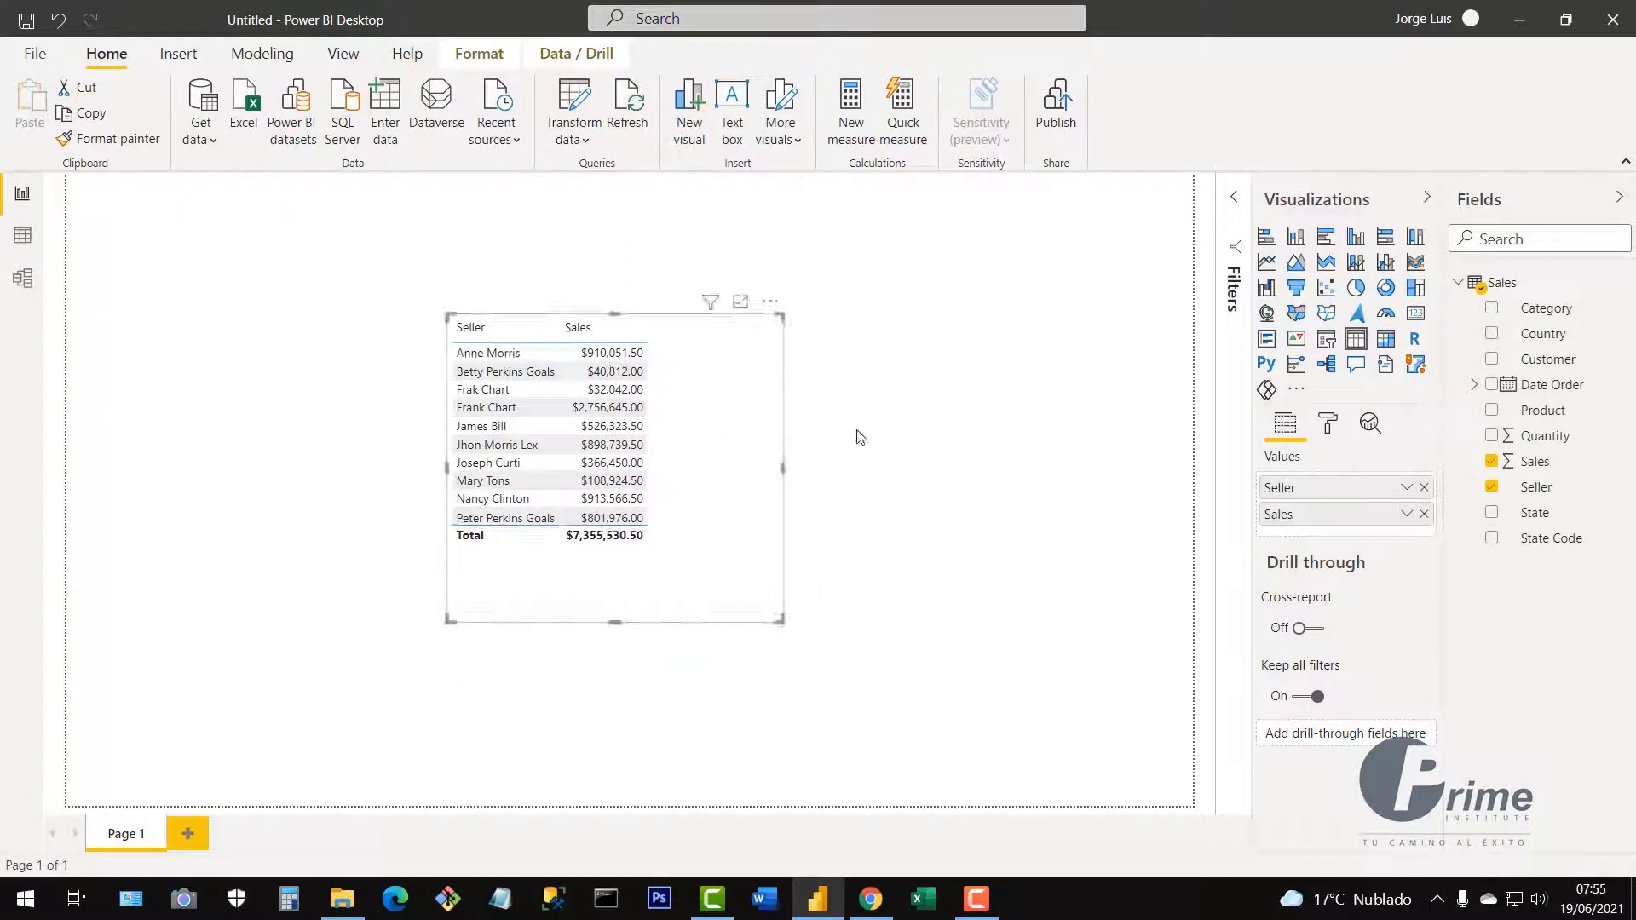
left_click(1541, 463)
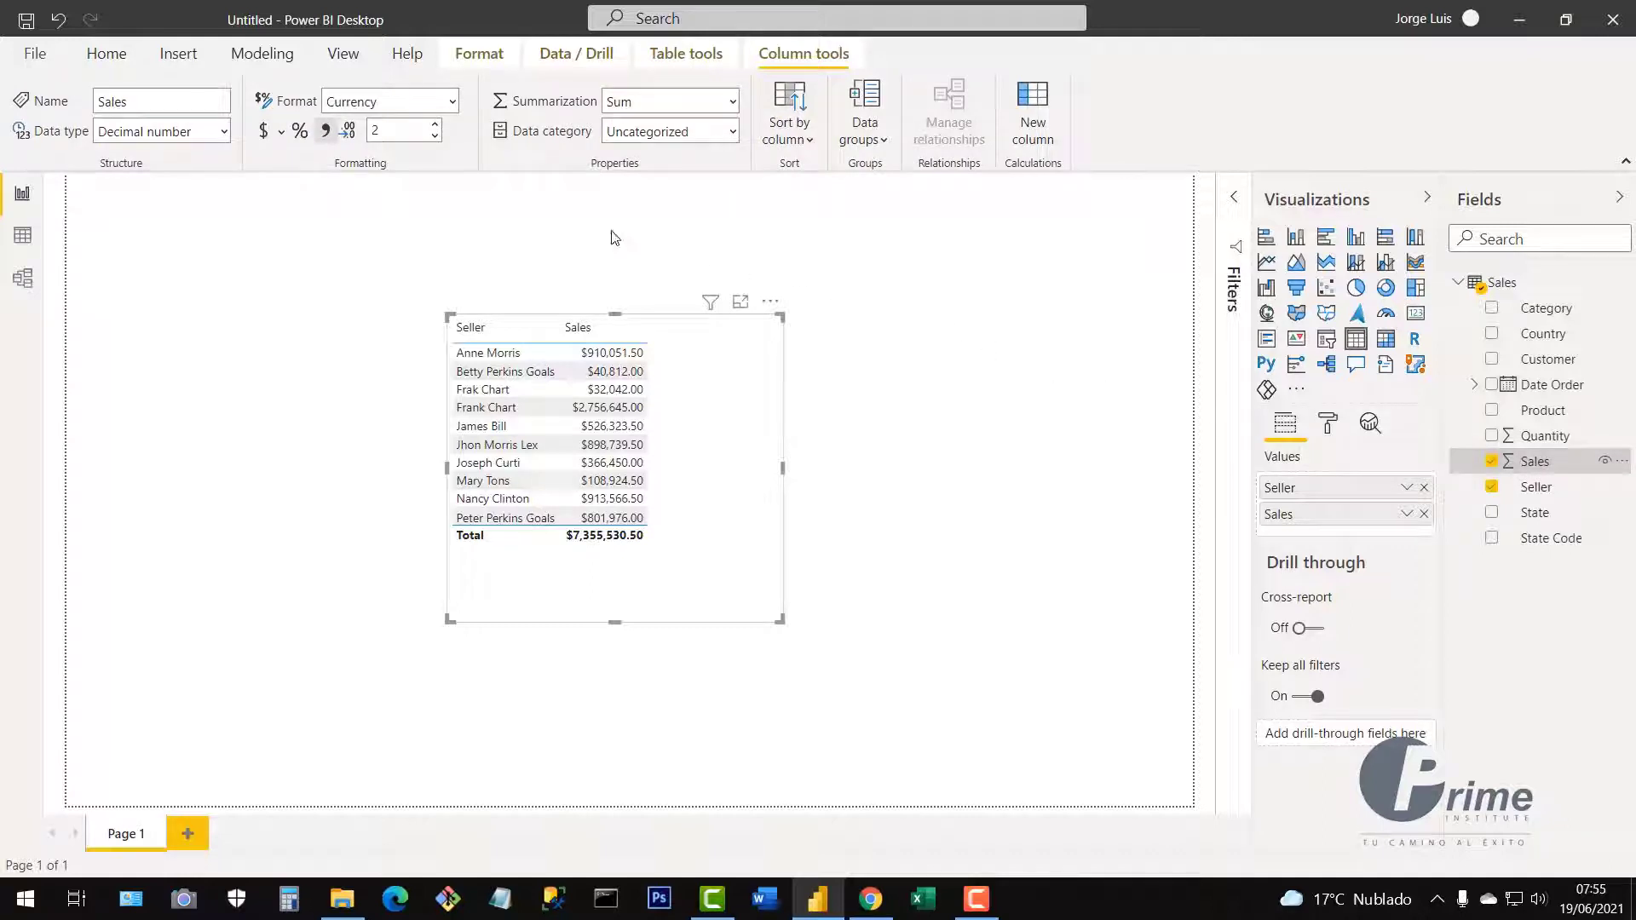
left_click(282, 133)
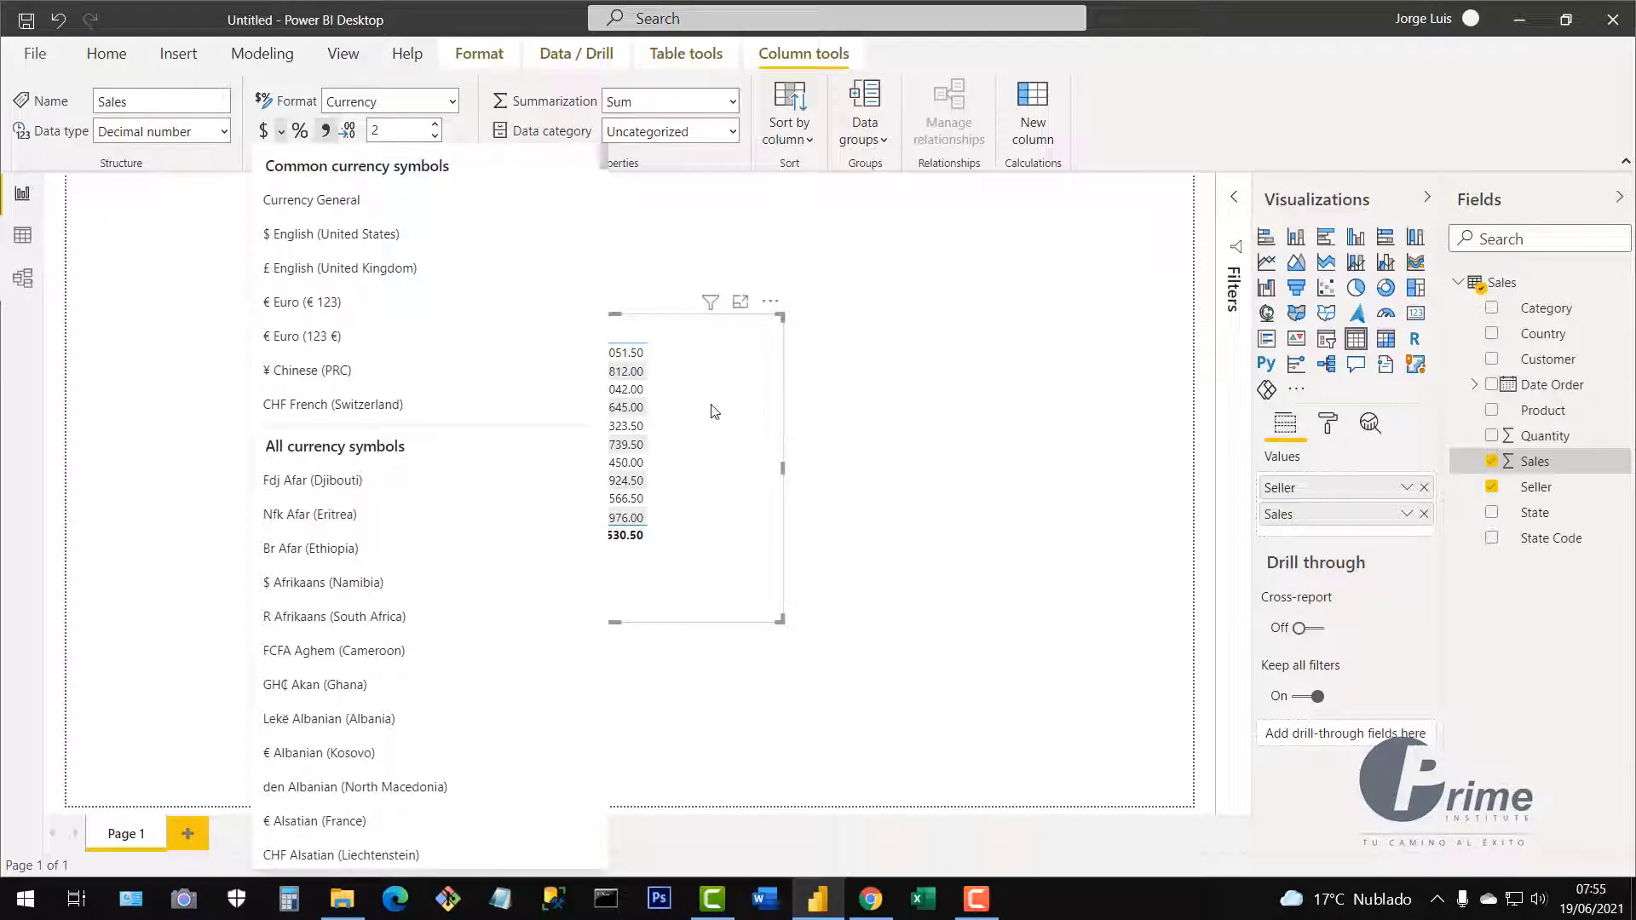
left_click(716, 550)
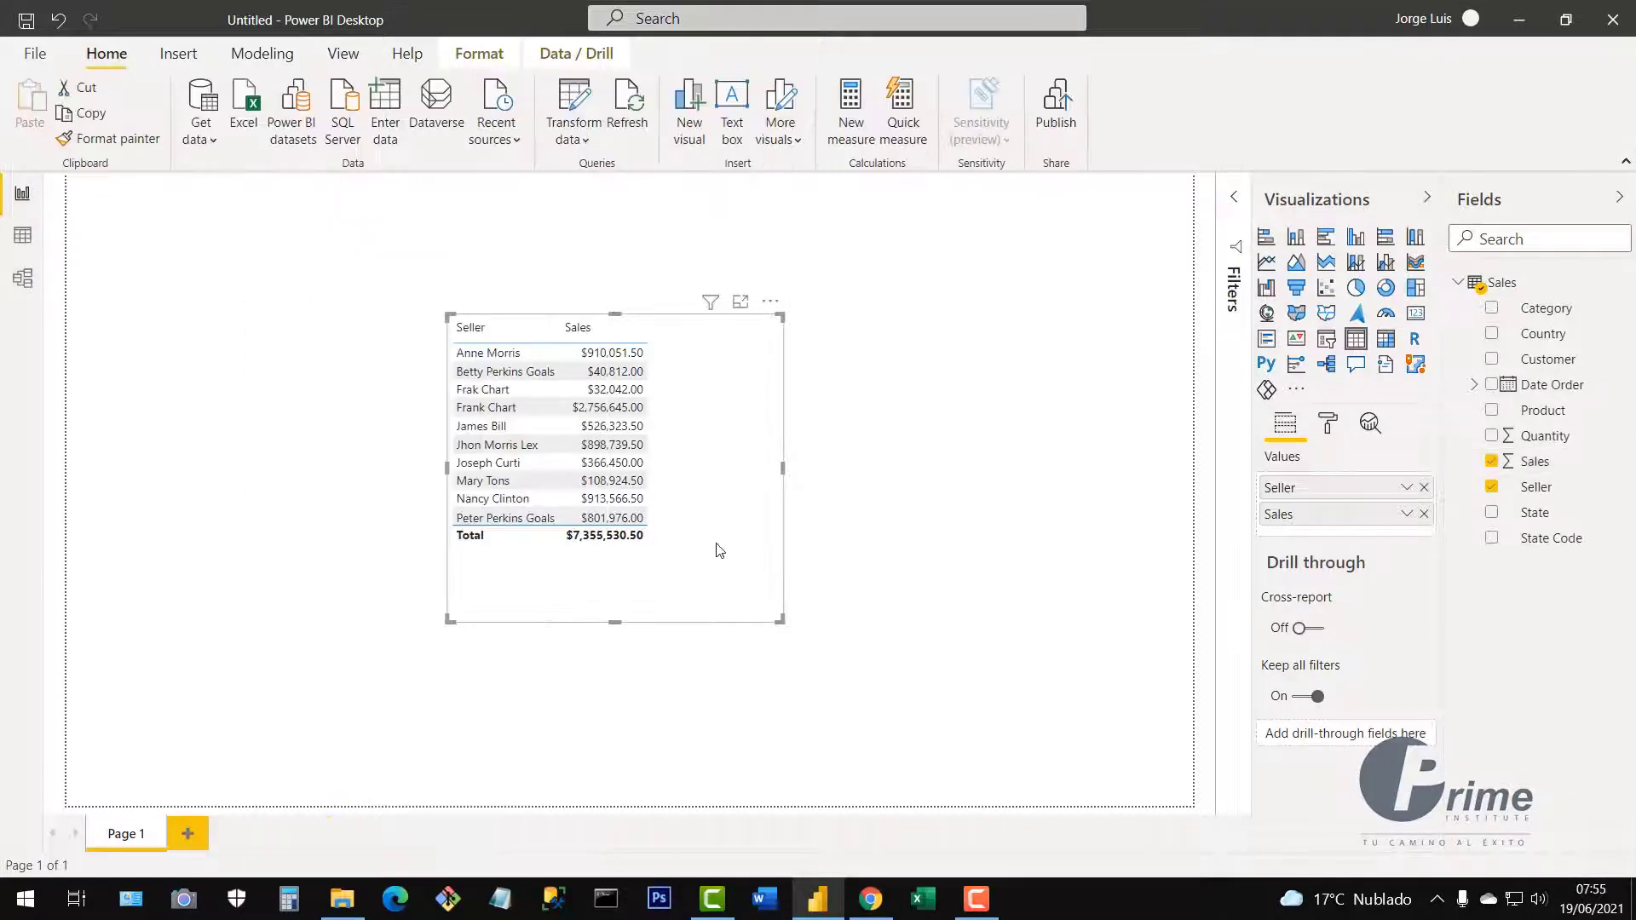
left_click_drag(711, 431, 705, 463)
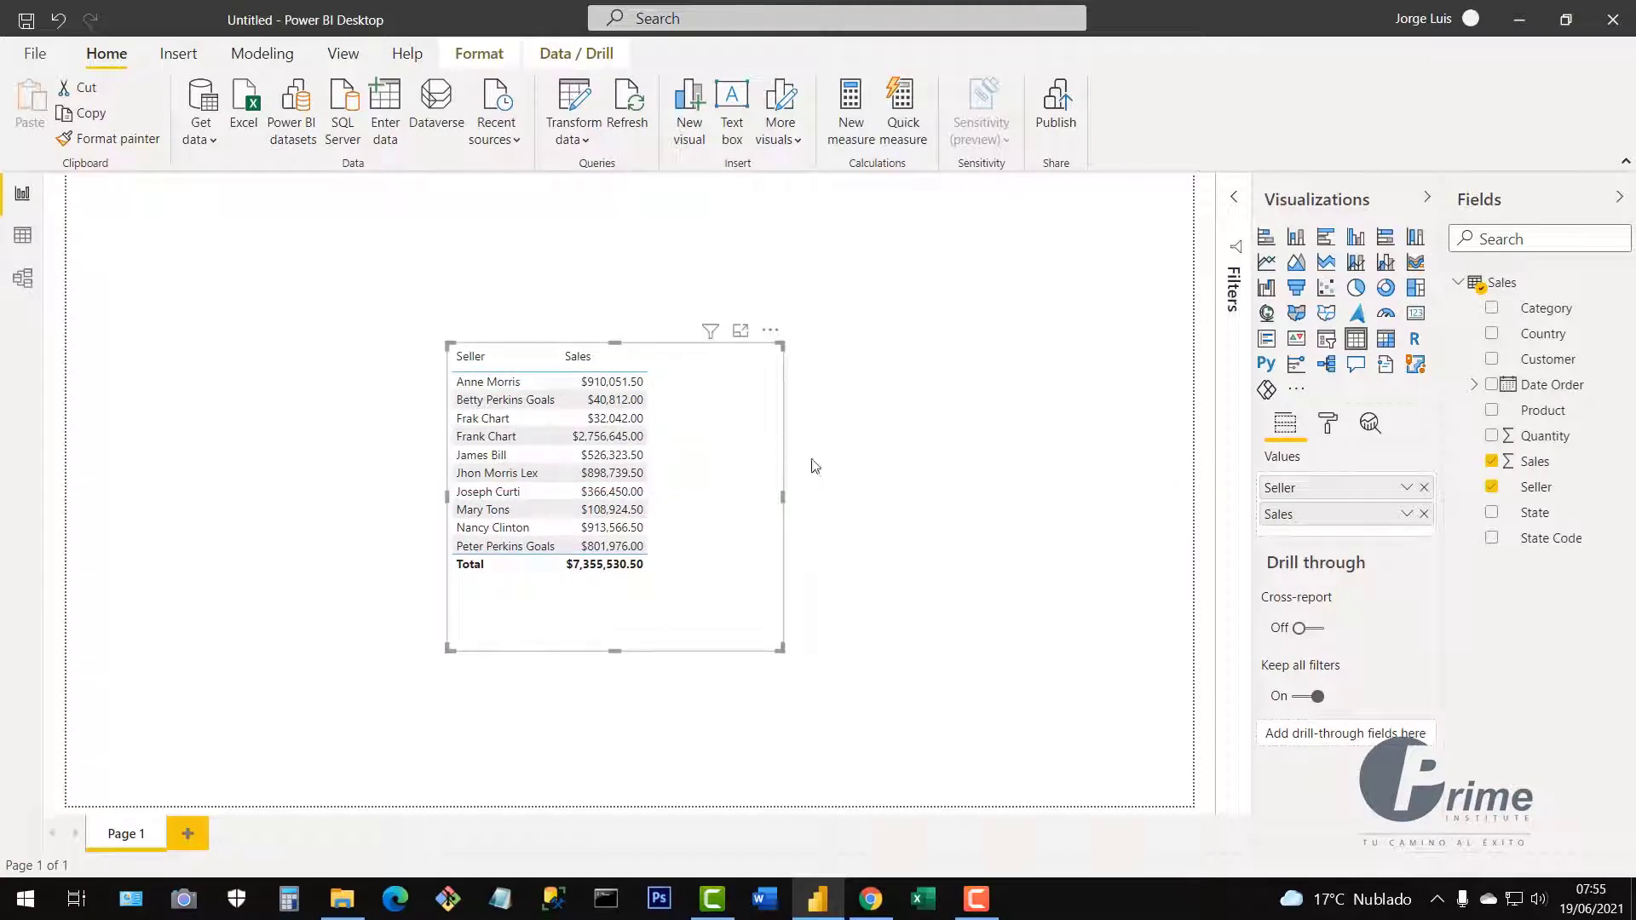
Add Quantity (total 1,469,133) to the table and resize it so all columns show.
left_click(1493, 437)
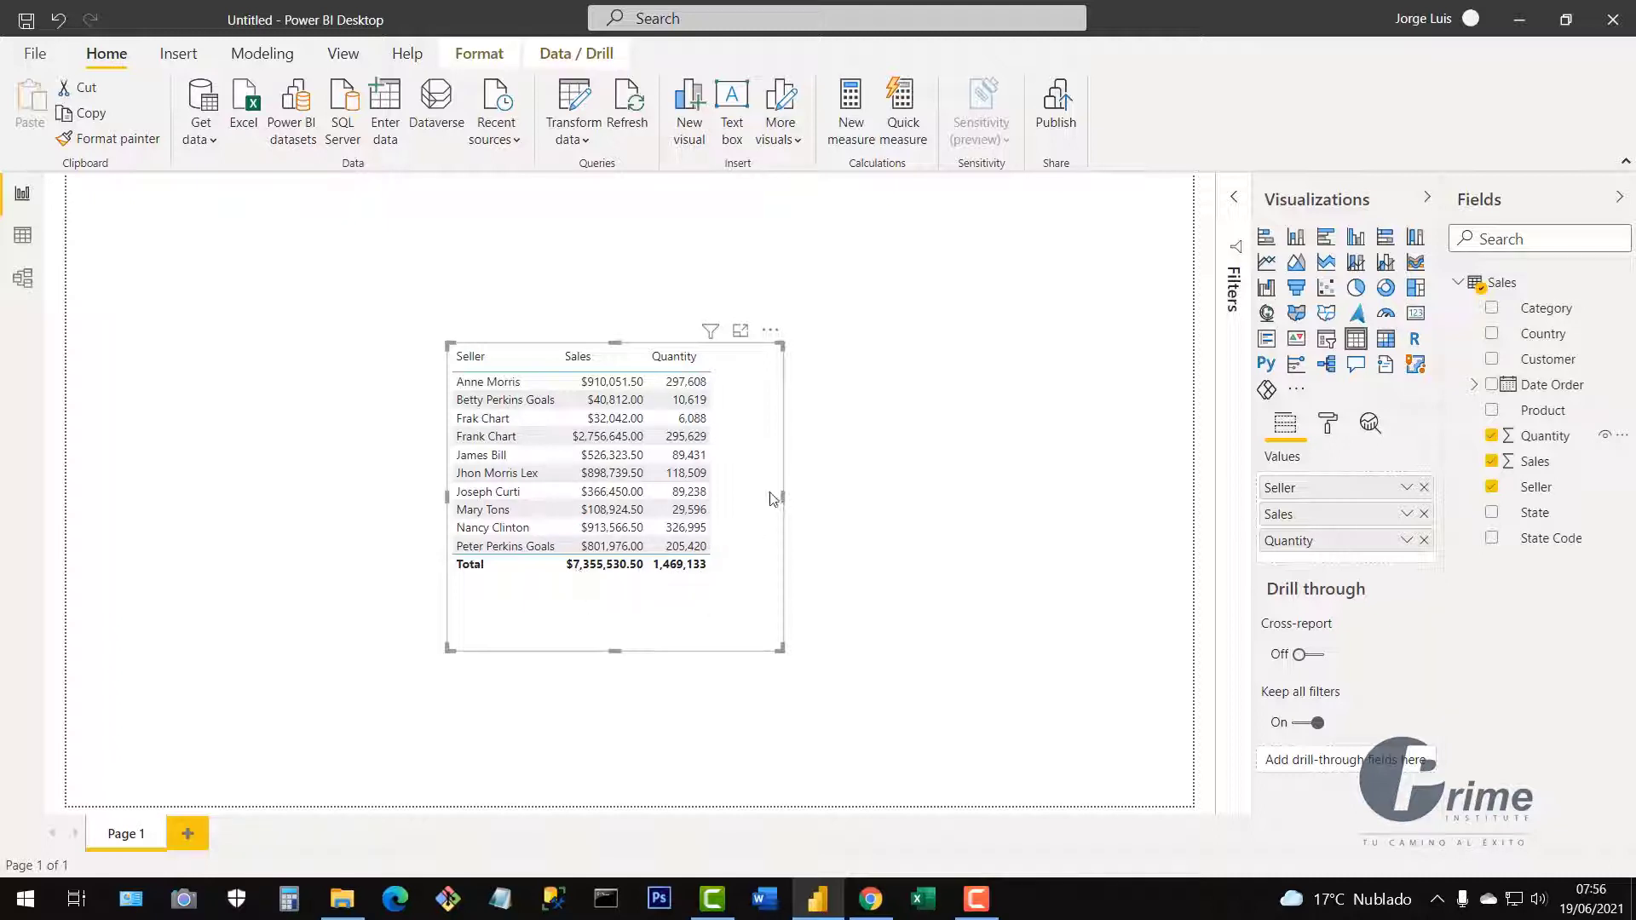
left_click_drag(741, 487, 759, 488)
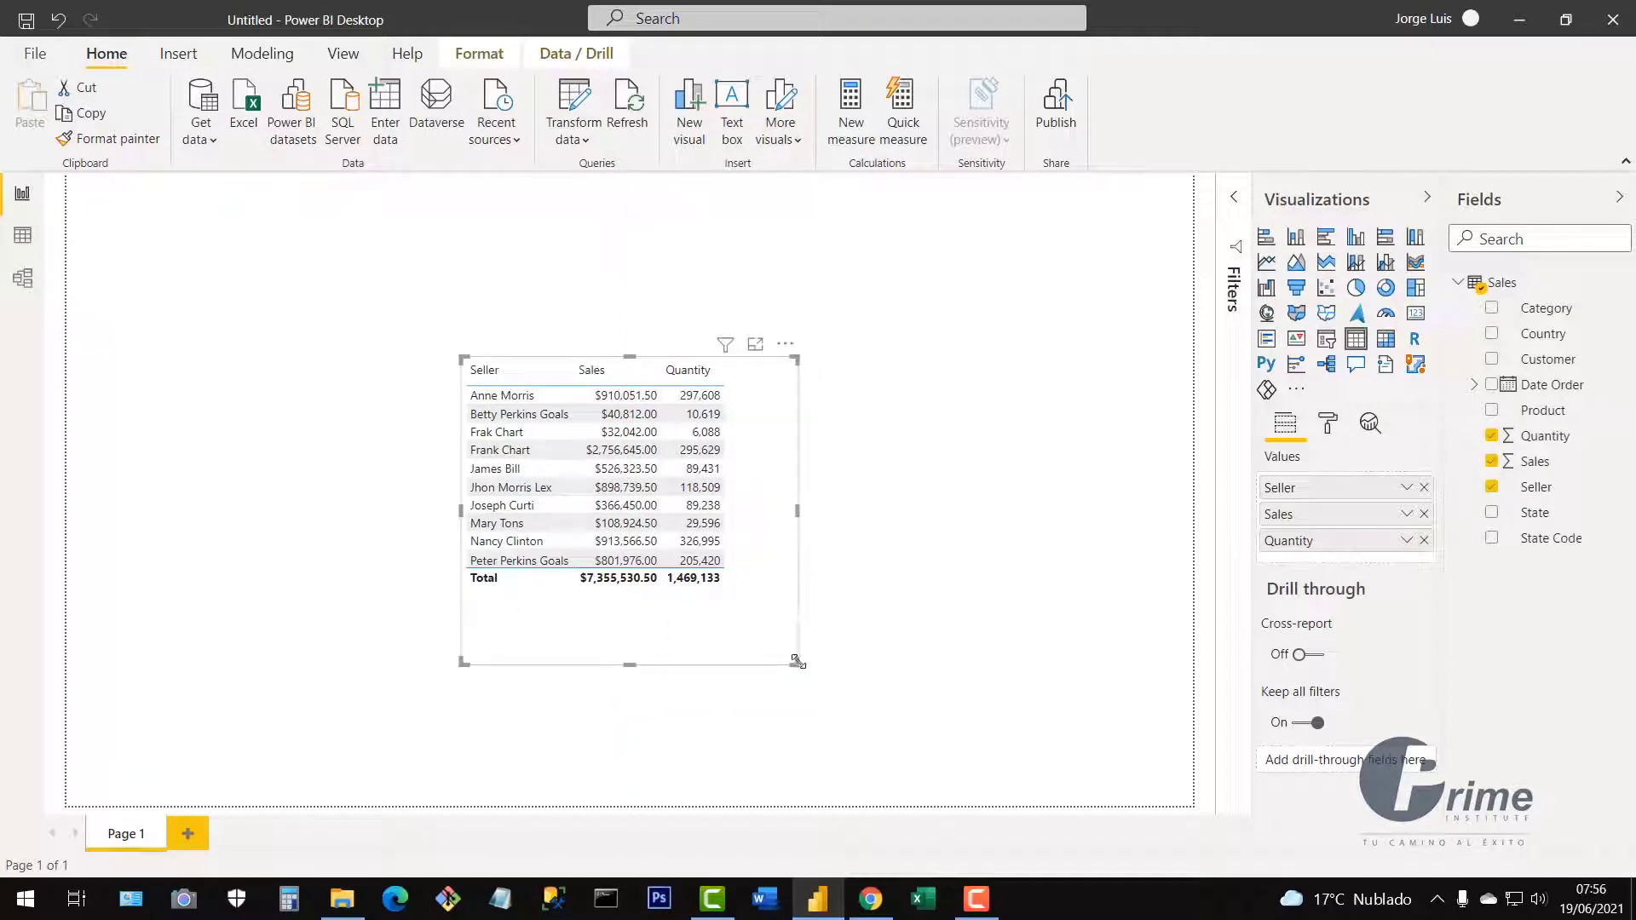
left_click_drag(791, 659, 725, 603)
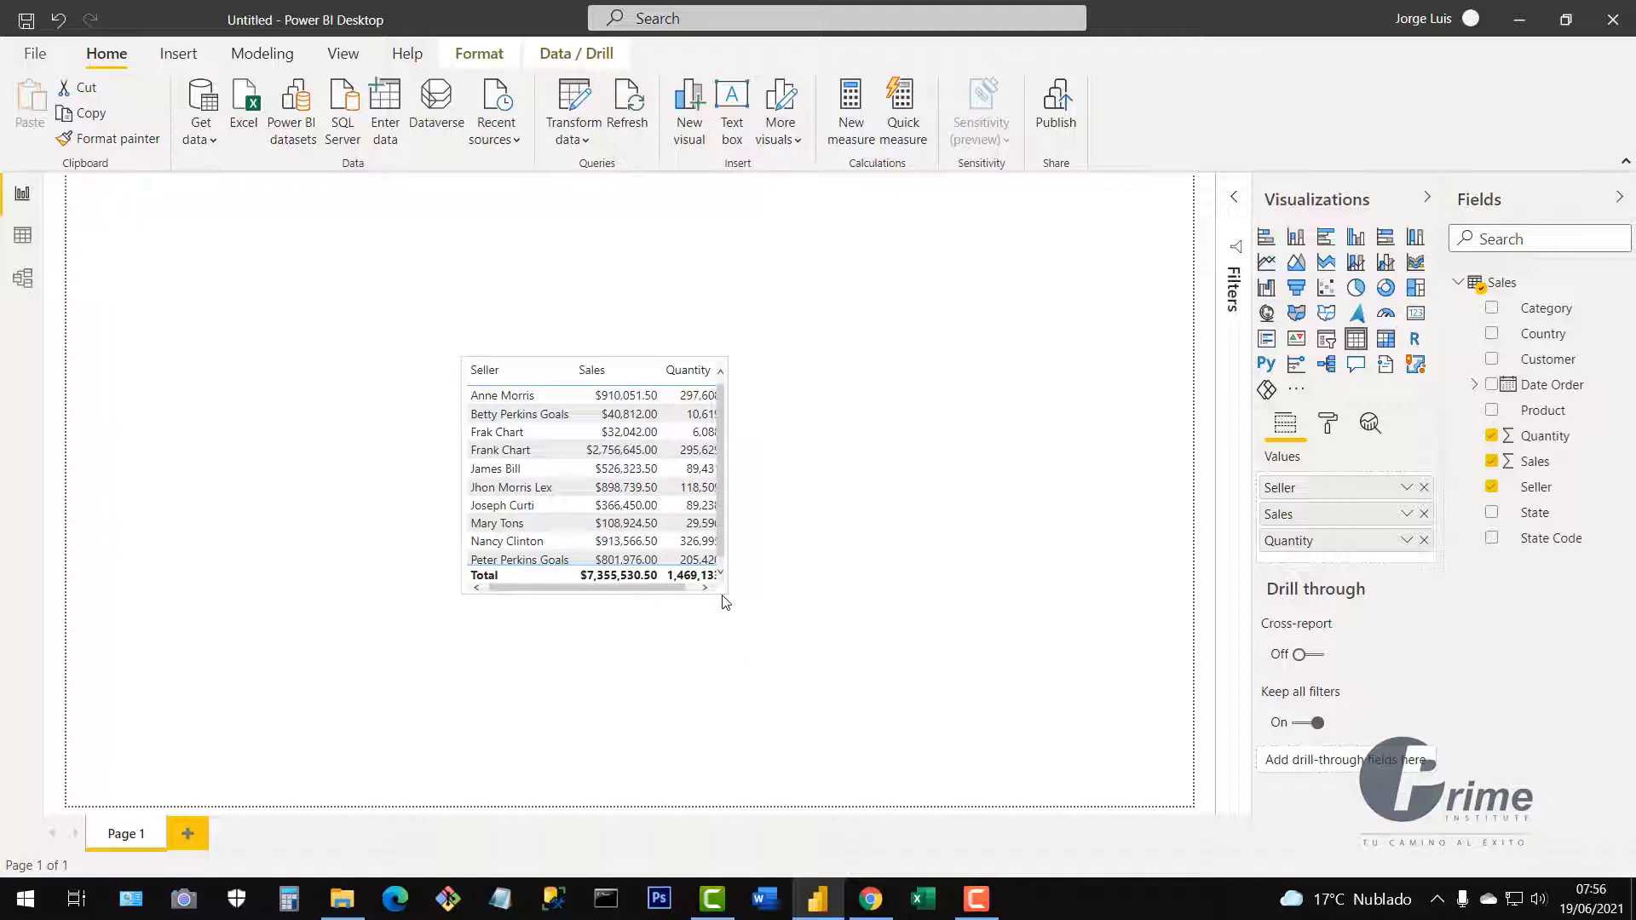
left_click_drag(733, 608, 744, 620)
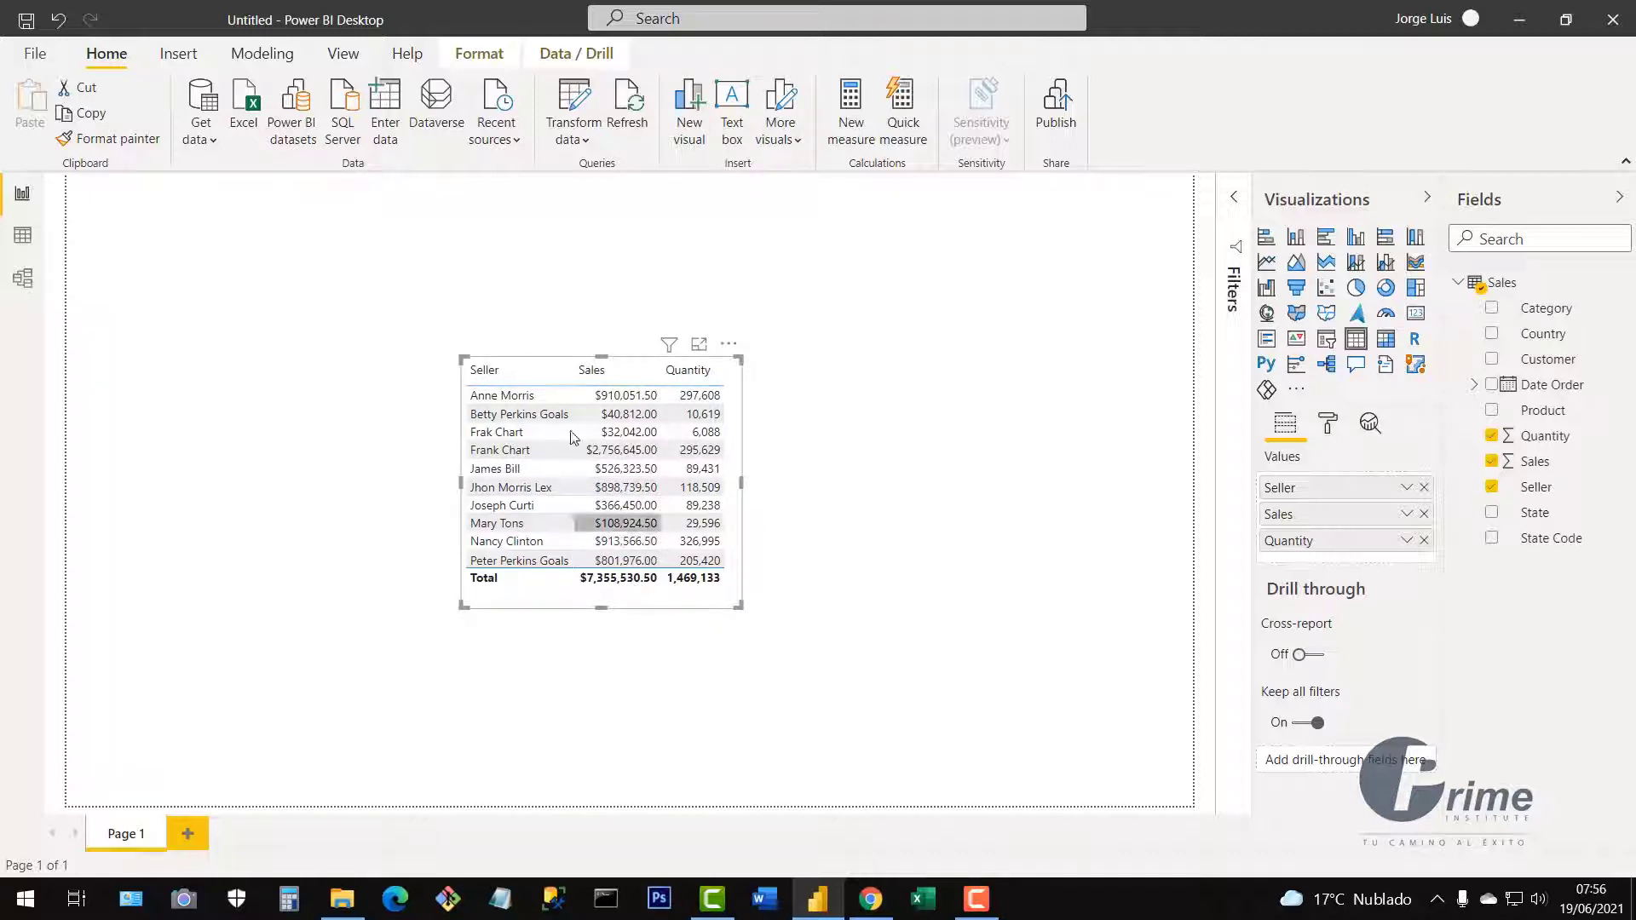
Filter the table to two individual sellers' rows in turn, clearing each filter.
left_click(533, 468)
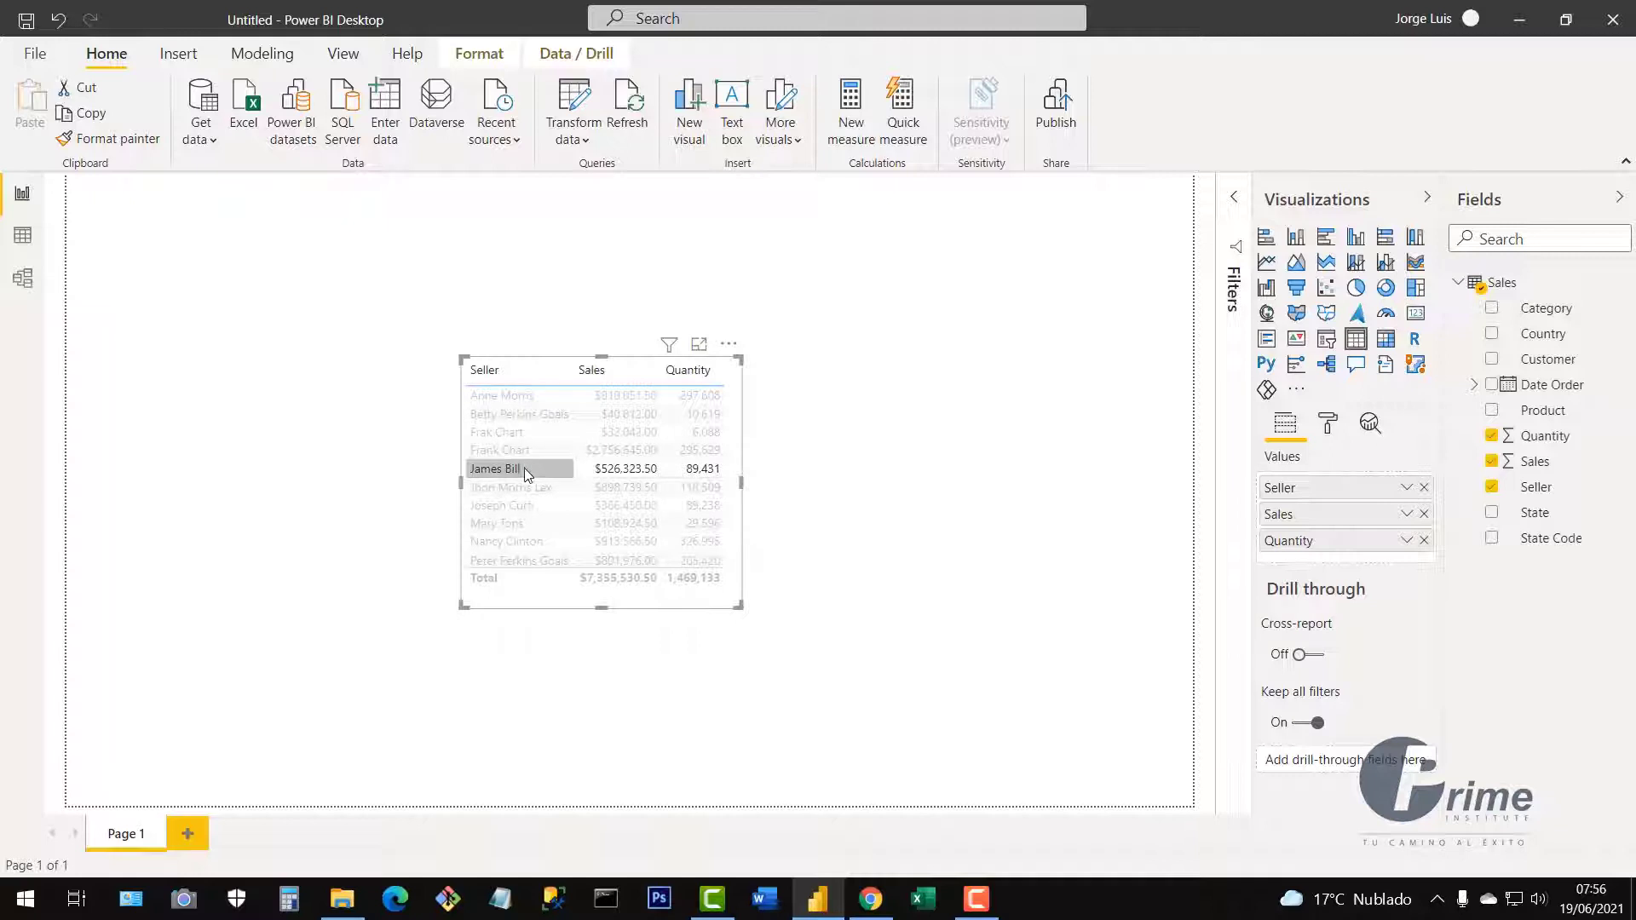
left_click(525, 468)
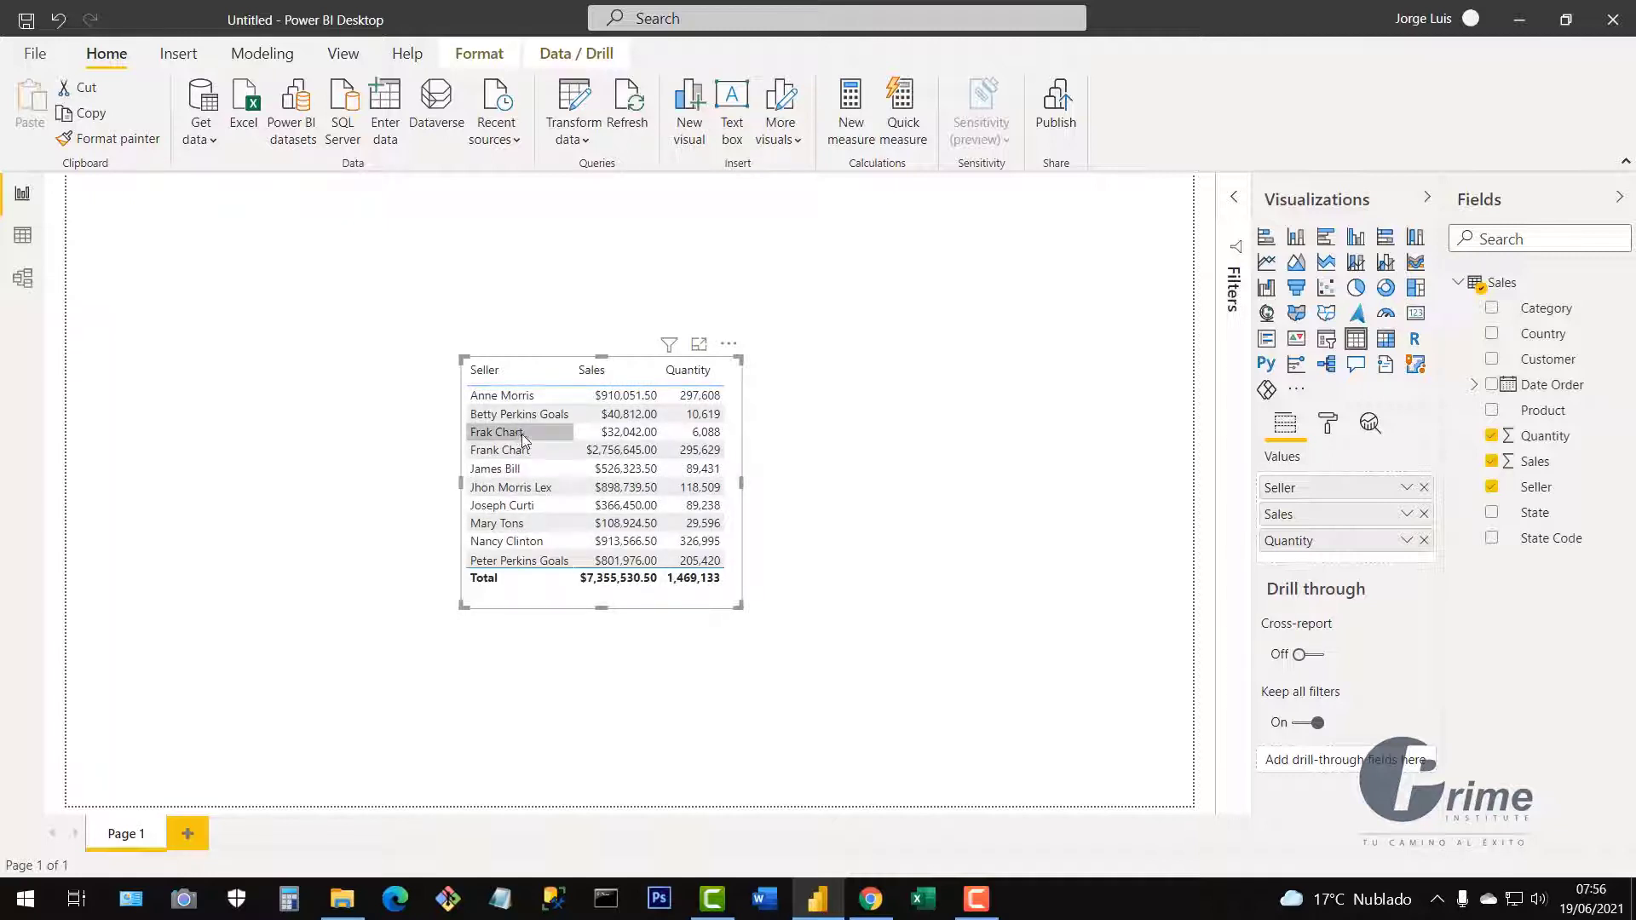
left_click(542, 437)
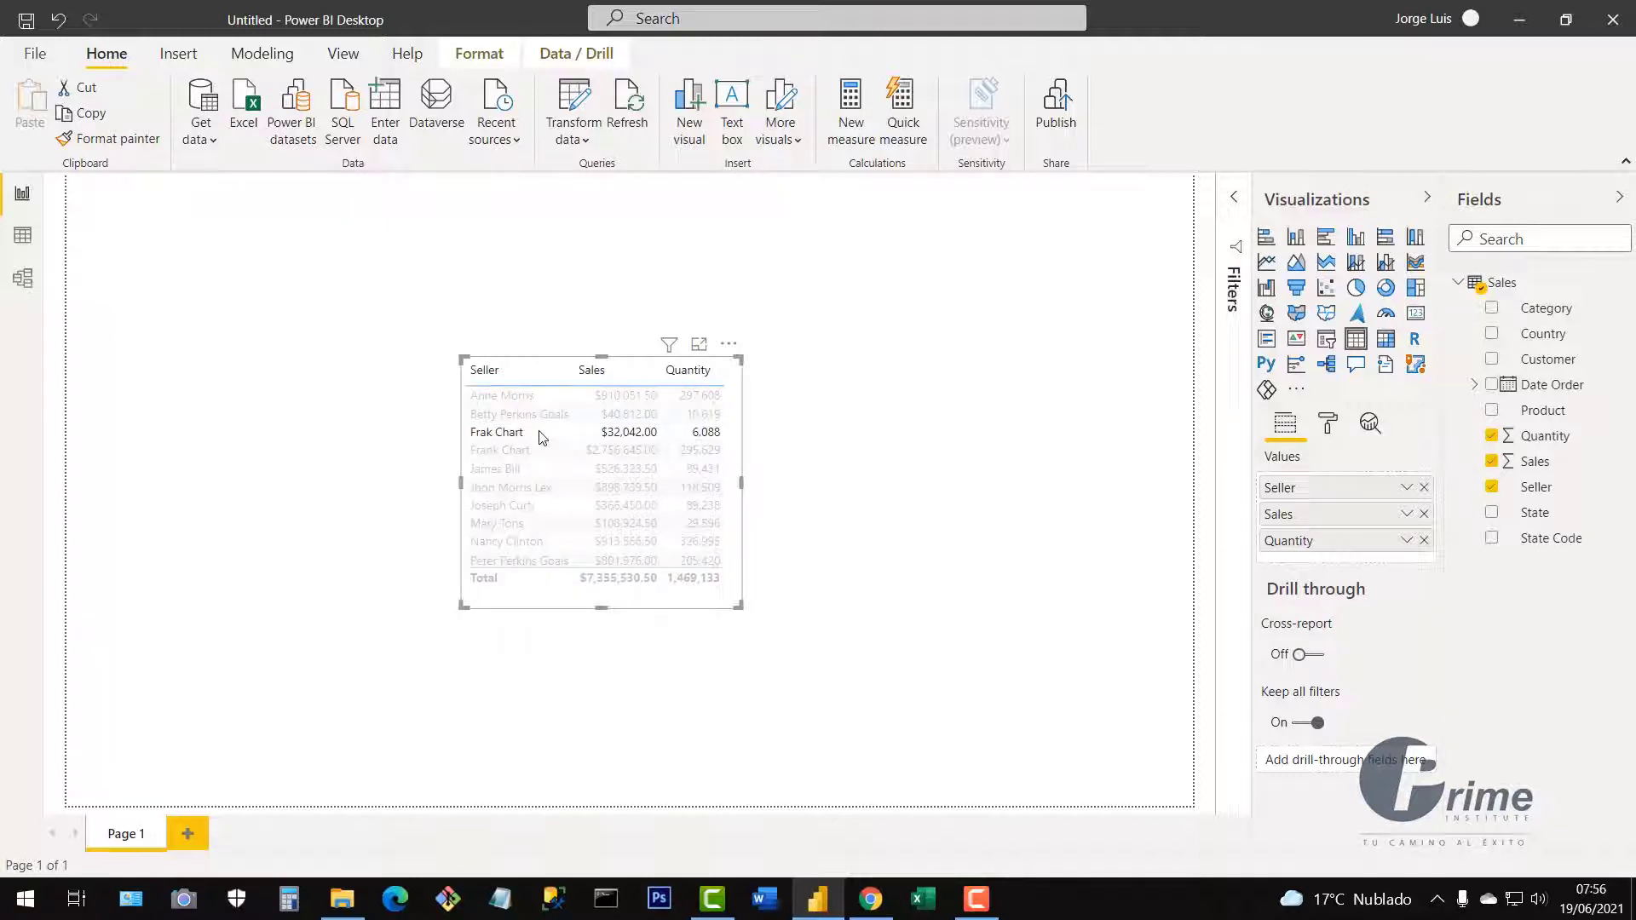
left_click(531, 434)
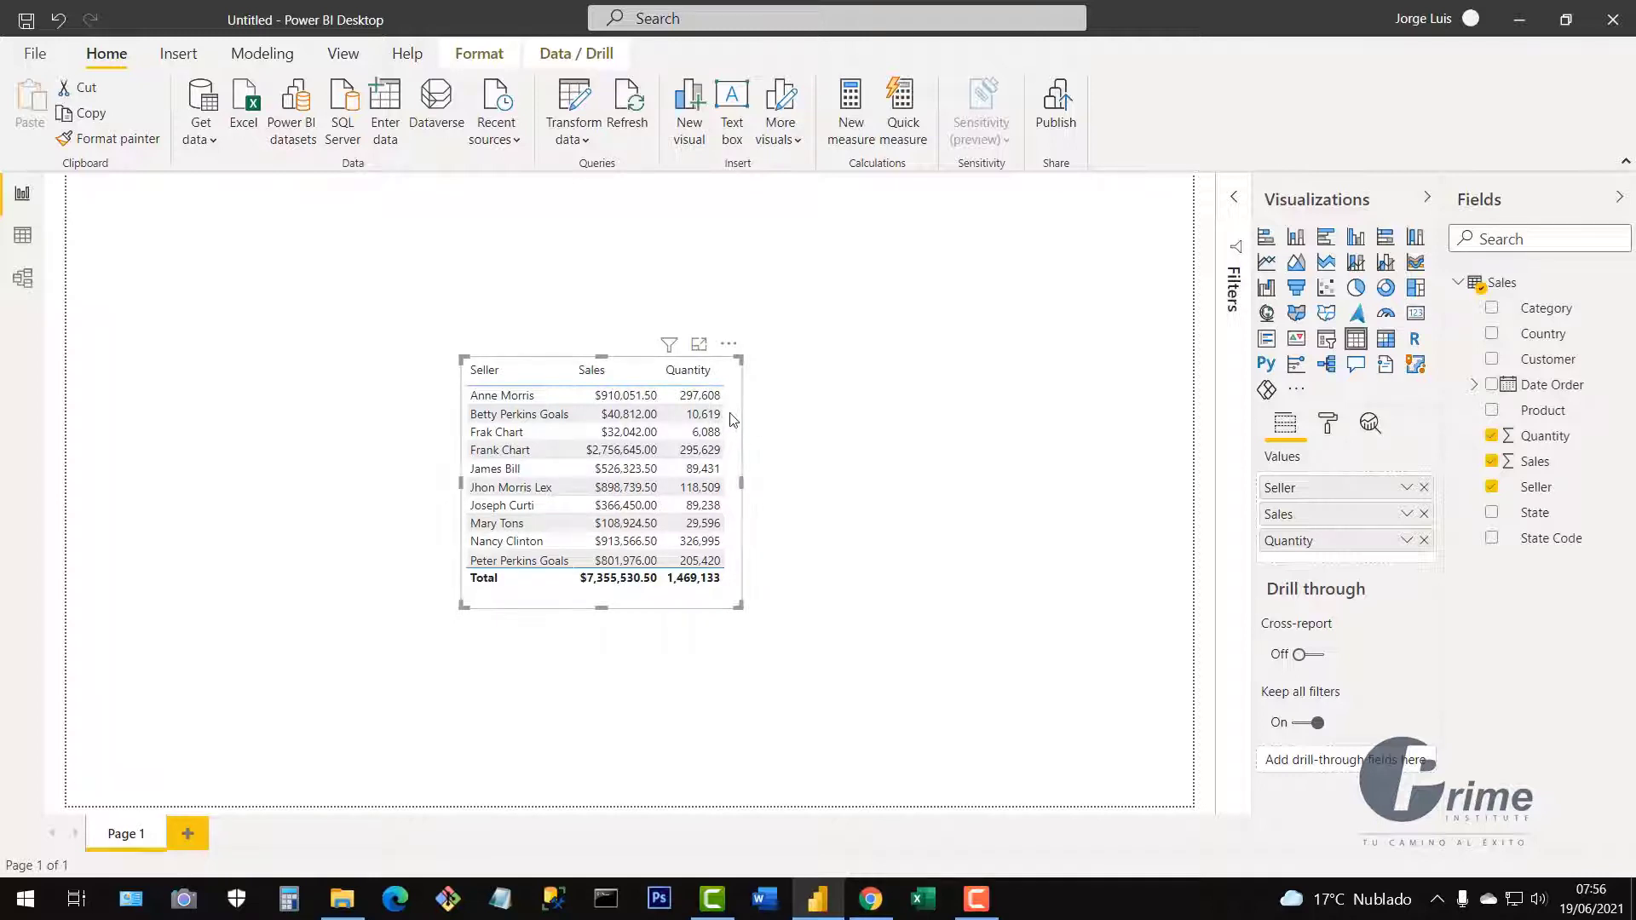
Move the Seller/Sales/Quantity table to the page's bottom-left corner and deselect it.
left_click_drag(738, 436, 683, 464)
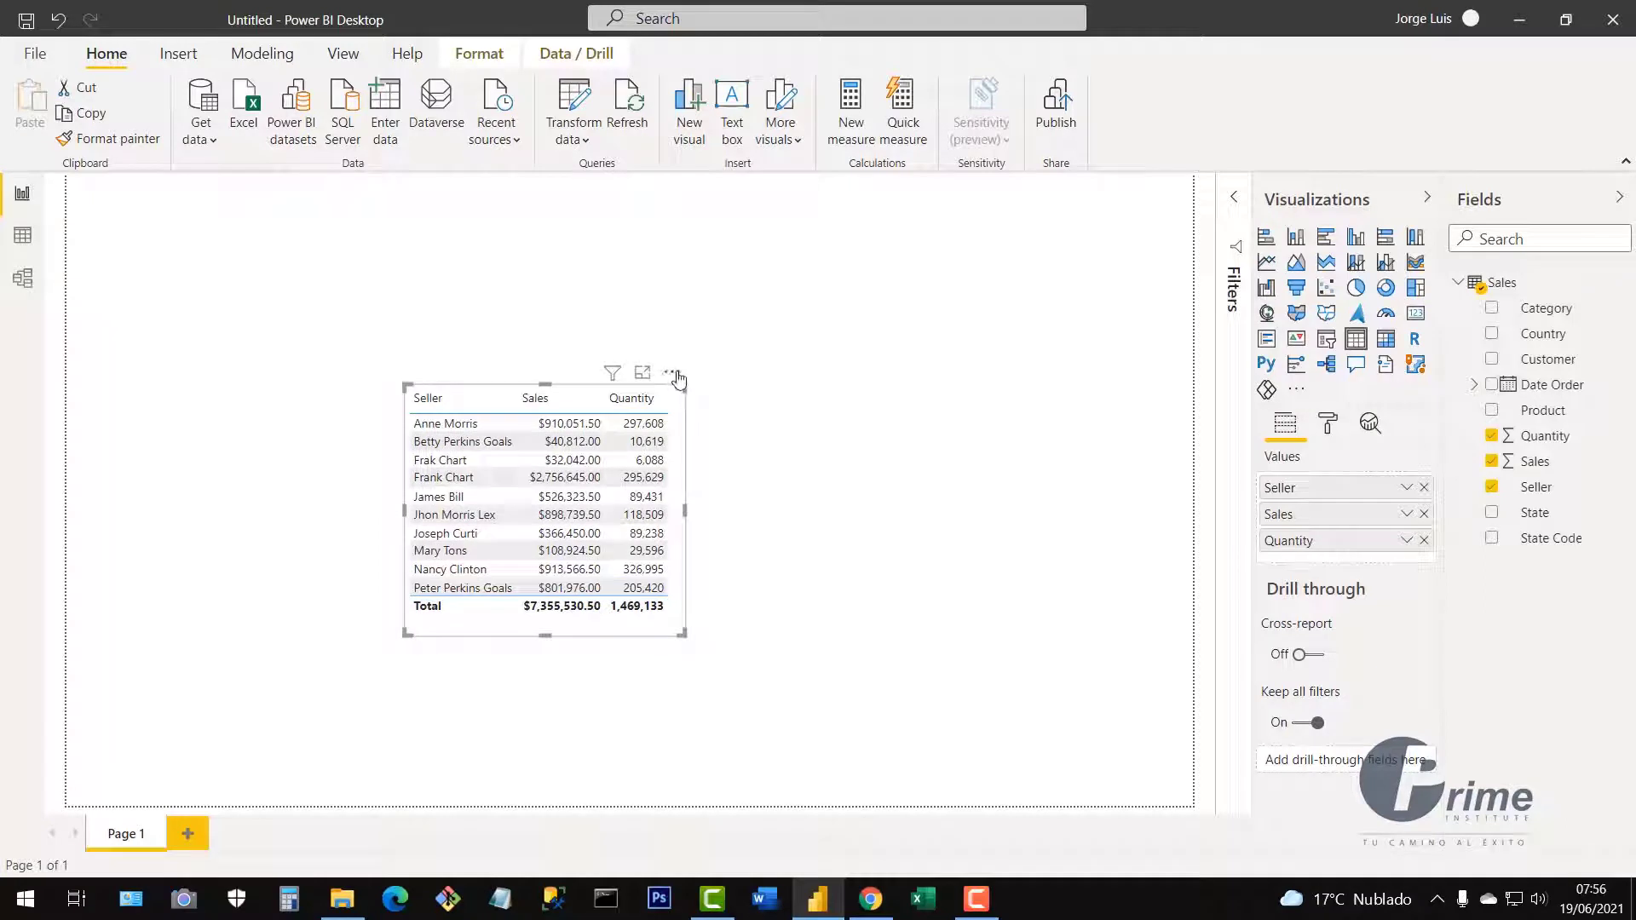
left_click_drag(678, 379, 730, 383)
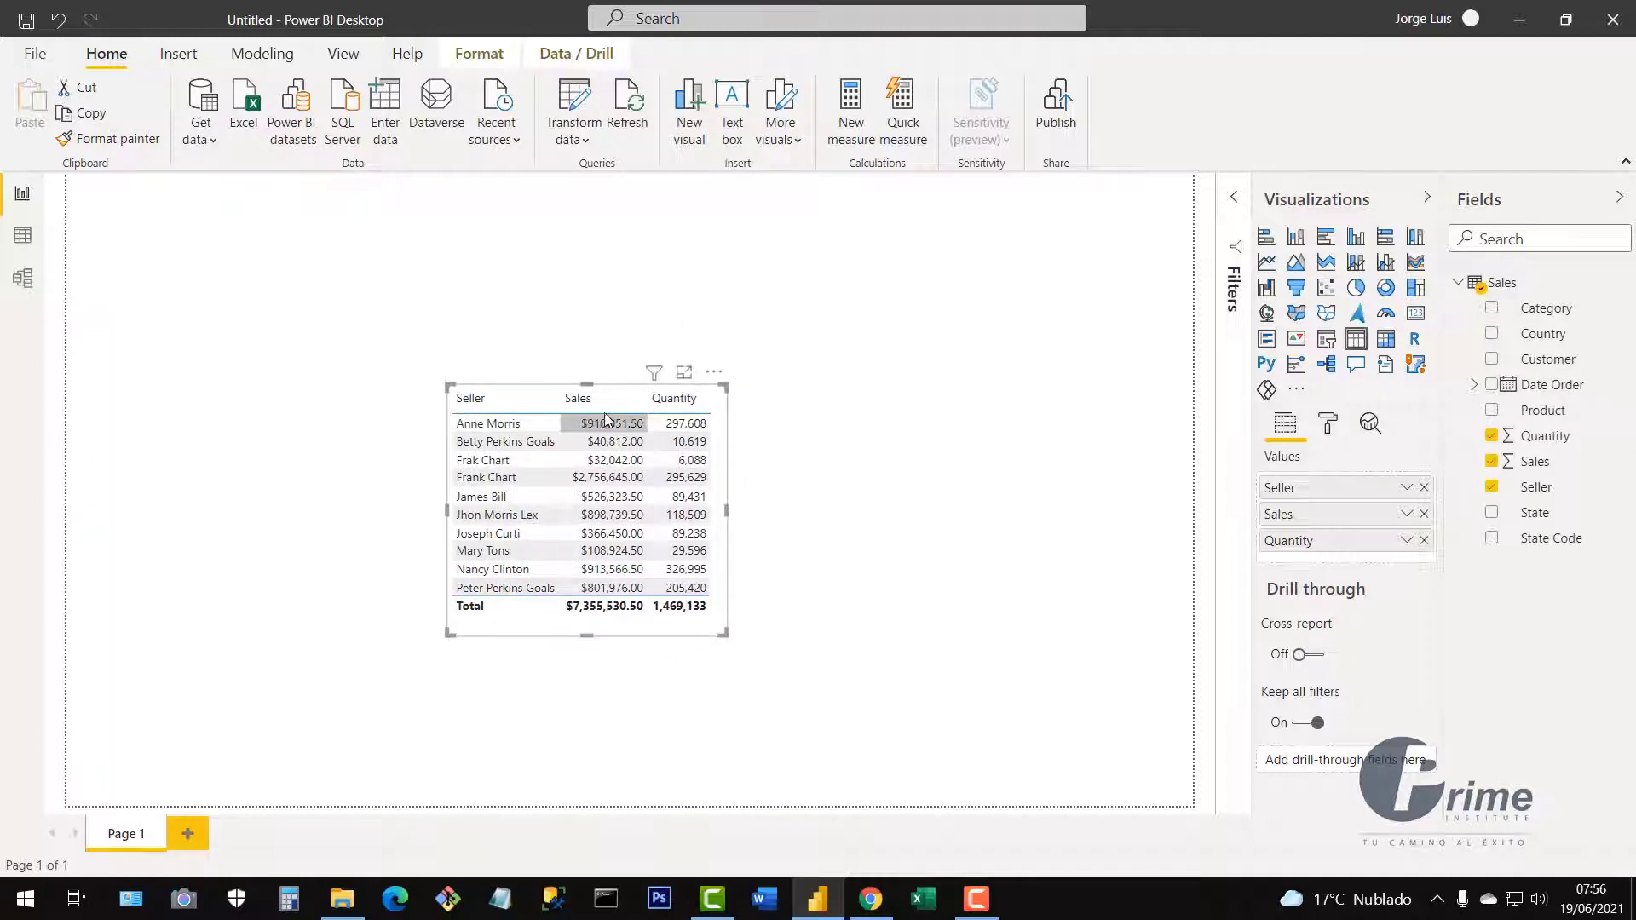
left_click_drag(658, 390, 305, 558)
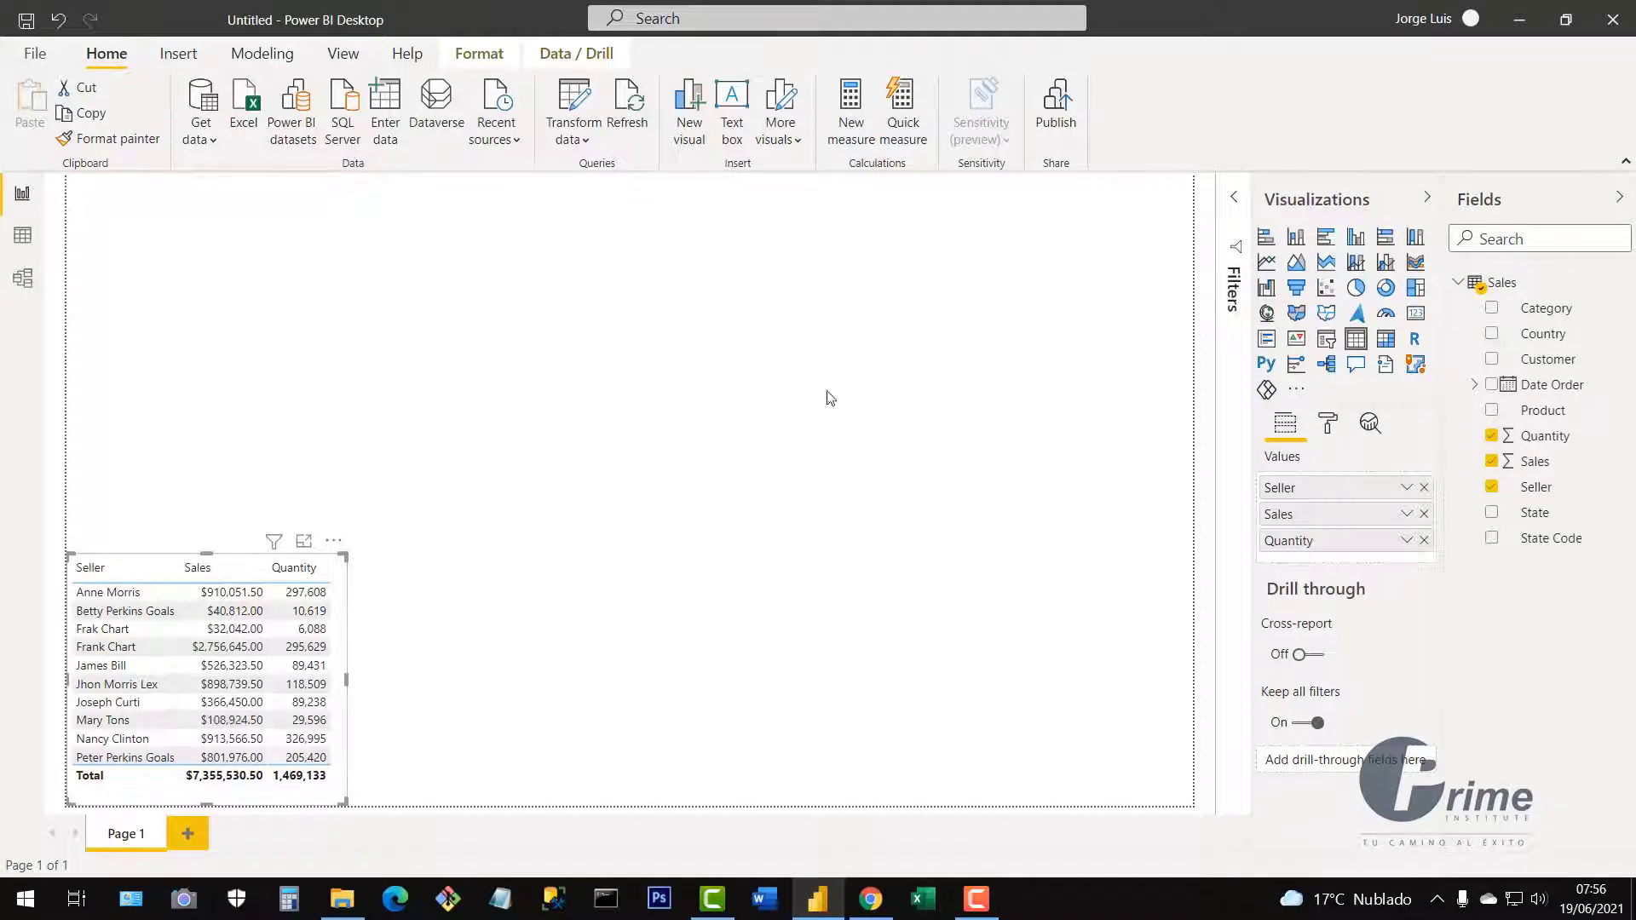
left_click(737, 413)
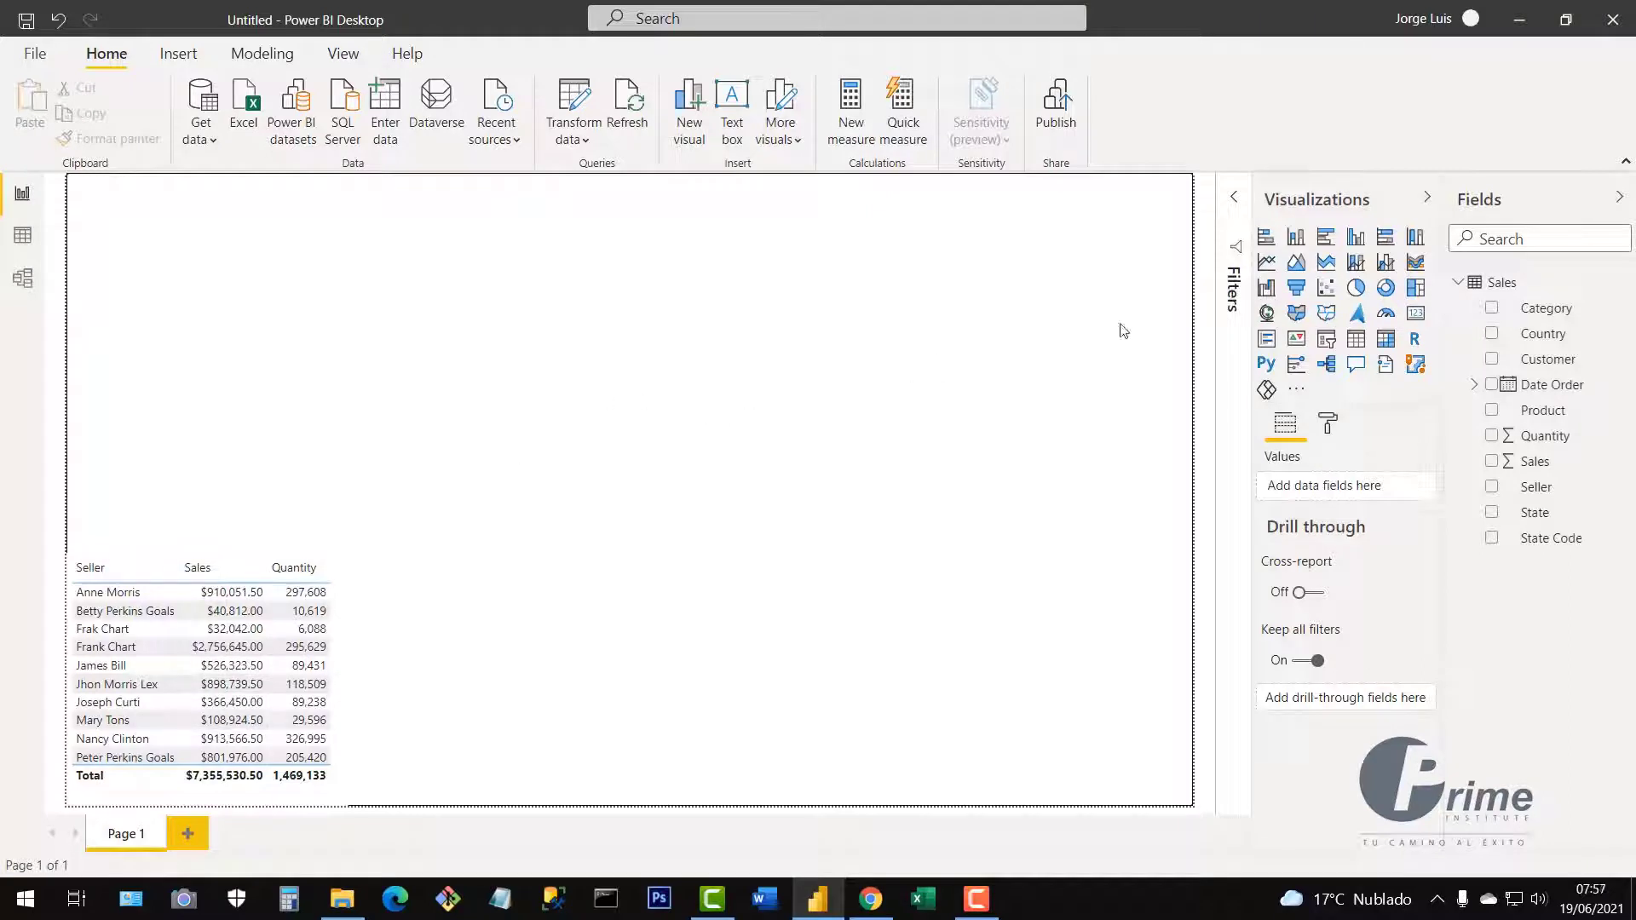
Place a second table at the page centre listing Product names.
left_click(1357, 341)
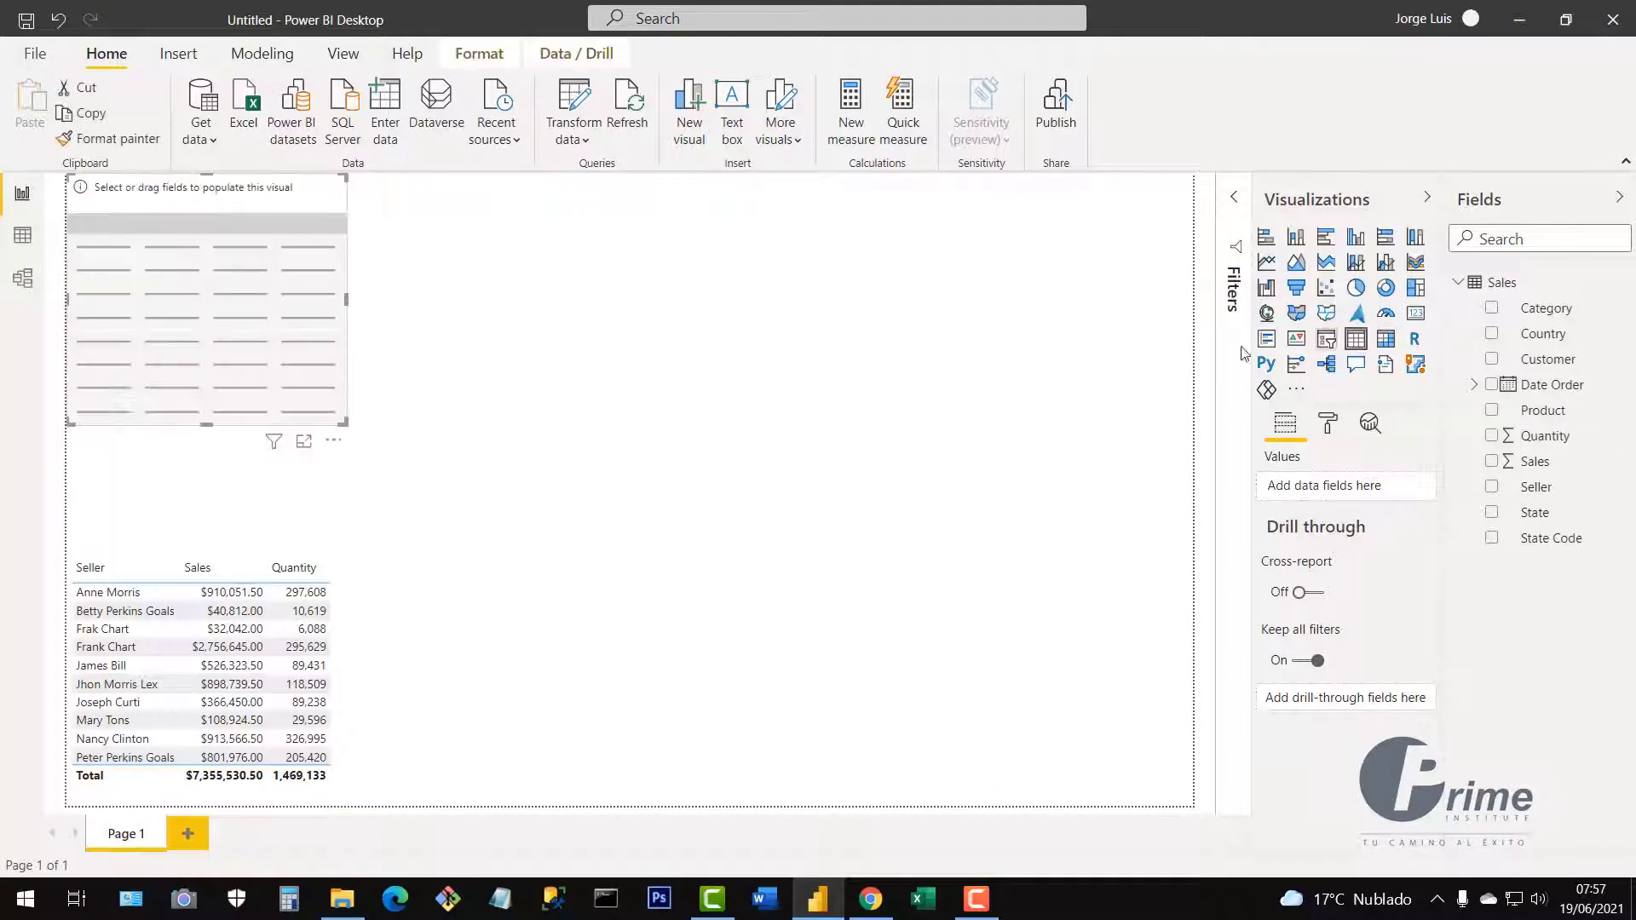
left_click_drag(256, 317, 661, 507)
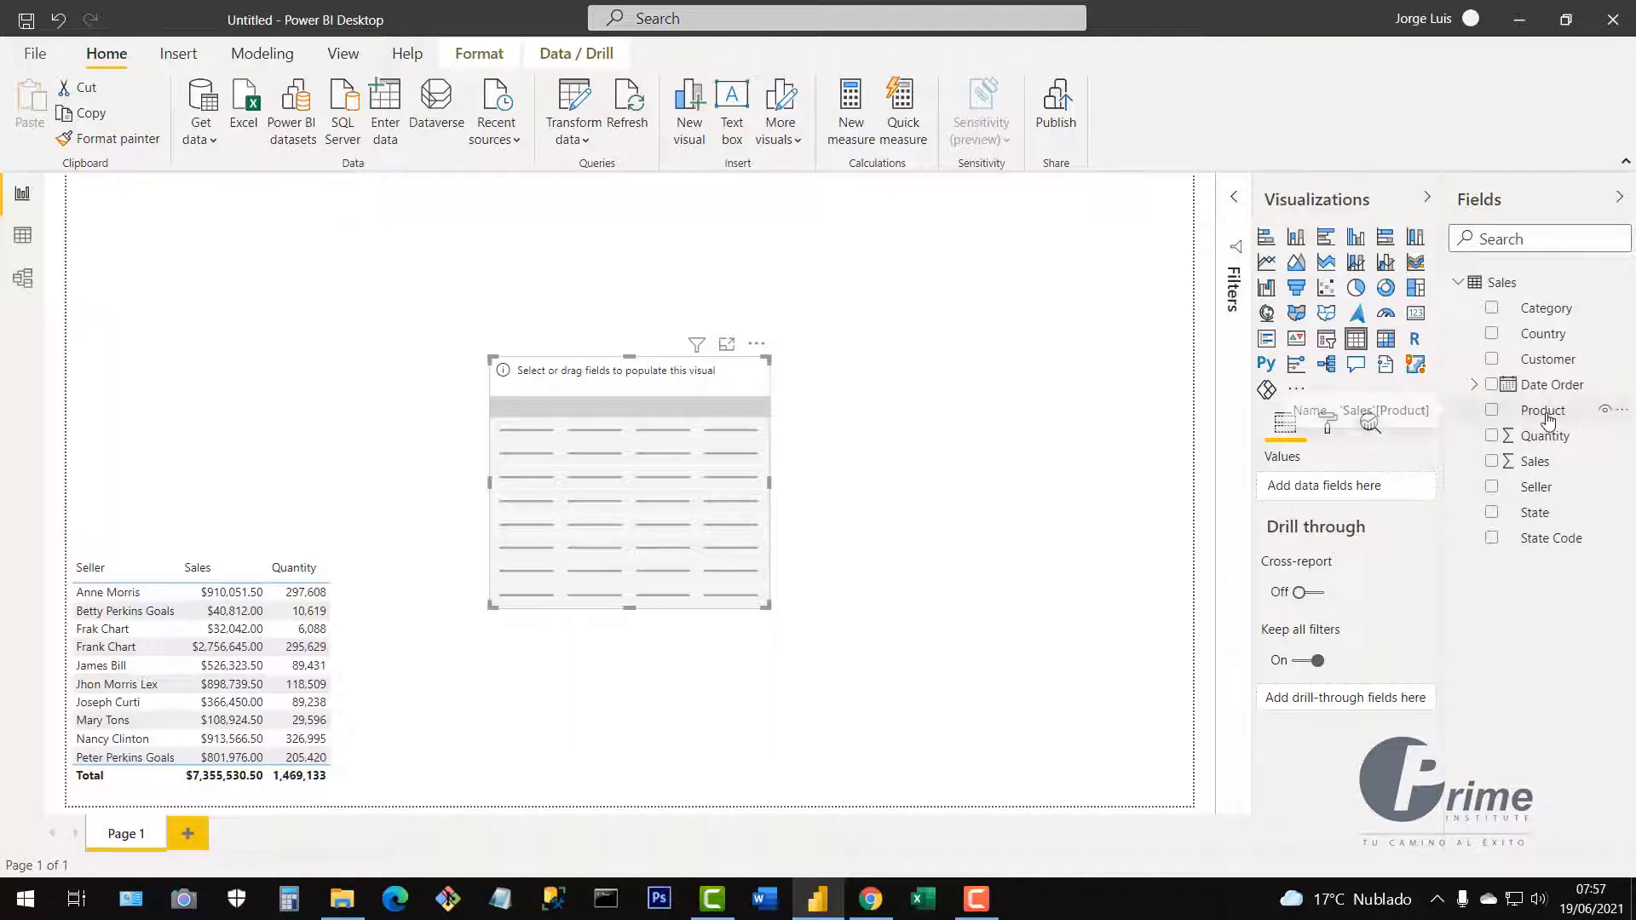
left_click_drag(1547, 415, 1327, 494)
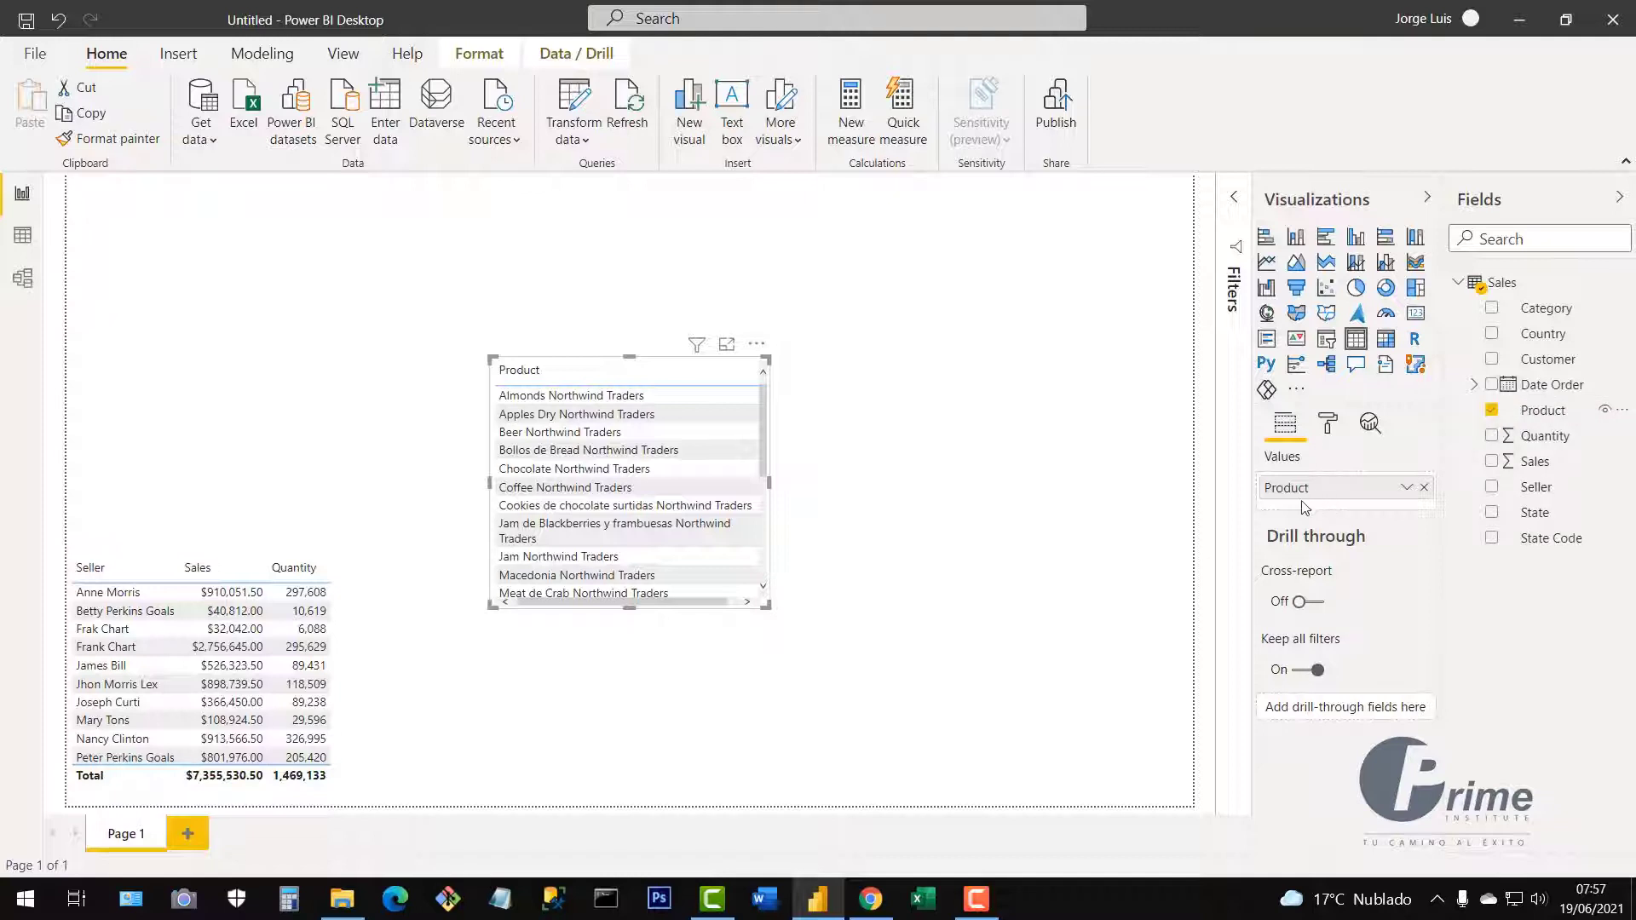
Add Sales and Quantity to the Product table, fit its size, and place it beside the Seller table.
left_click_drag(762, 607, 1065, 712)
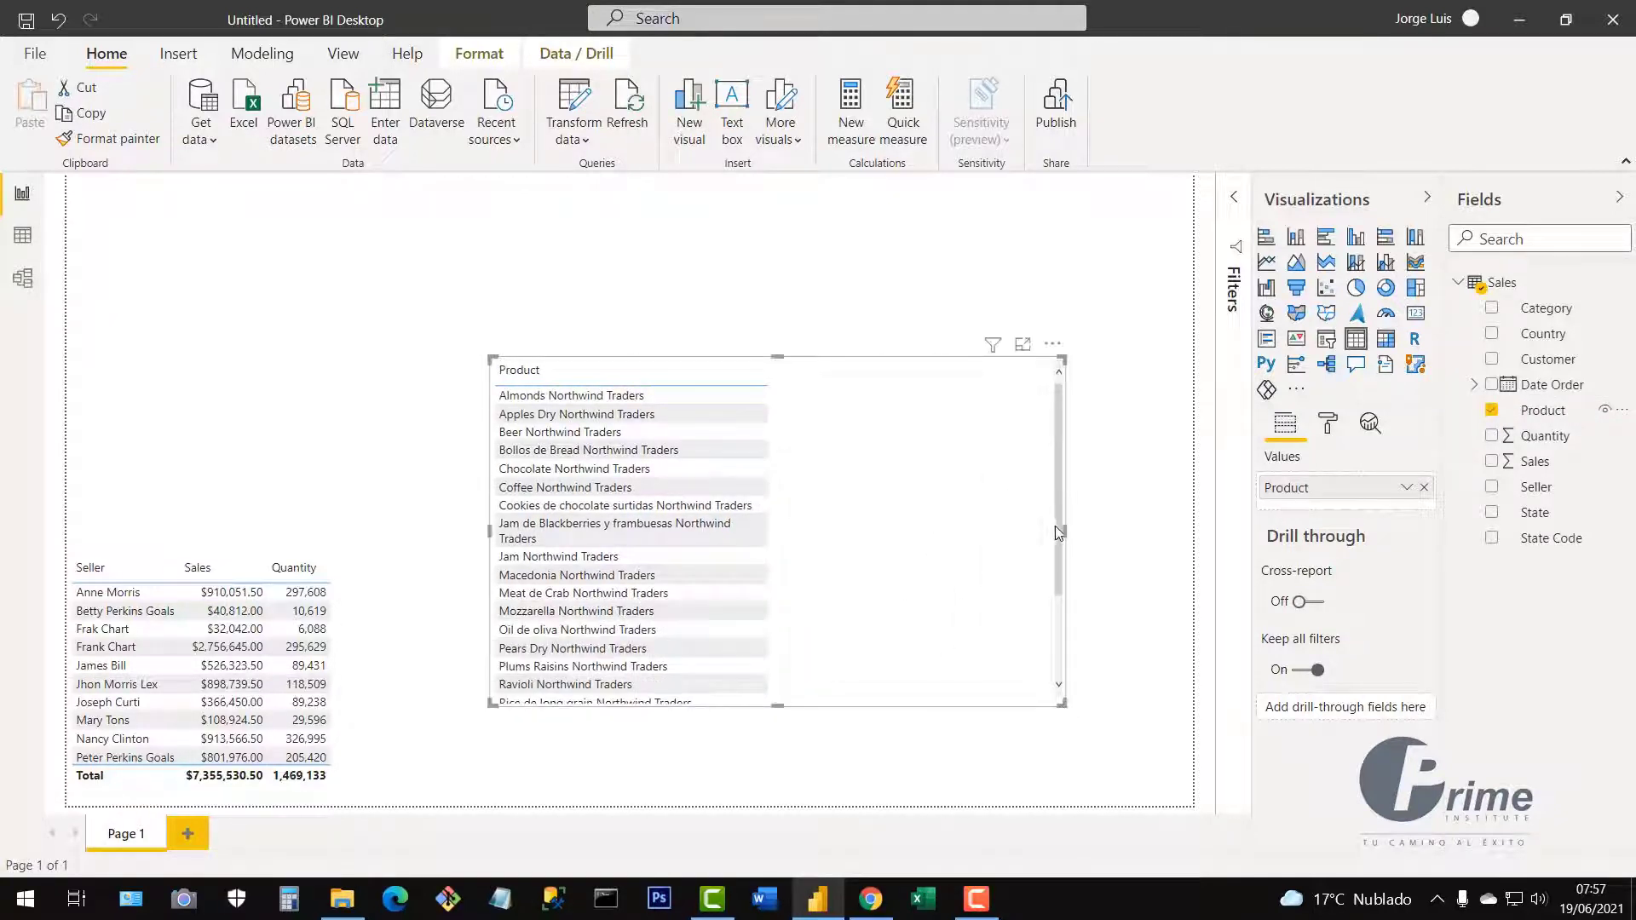
left_click_drag(1057, 534, 1050, 494)
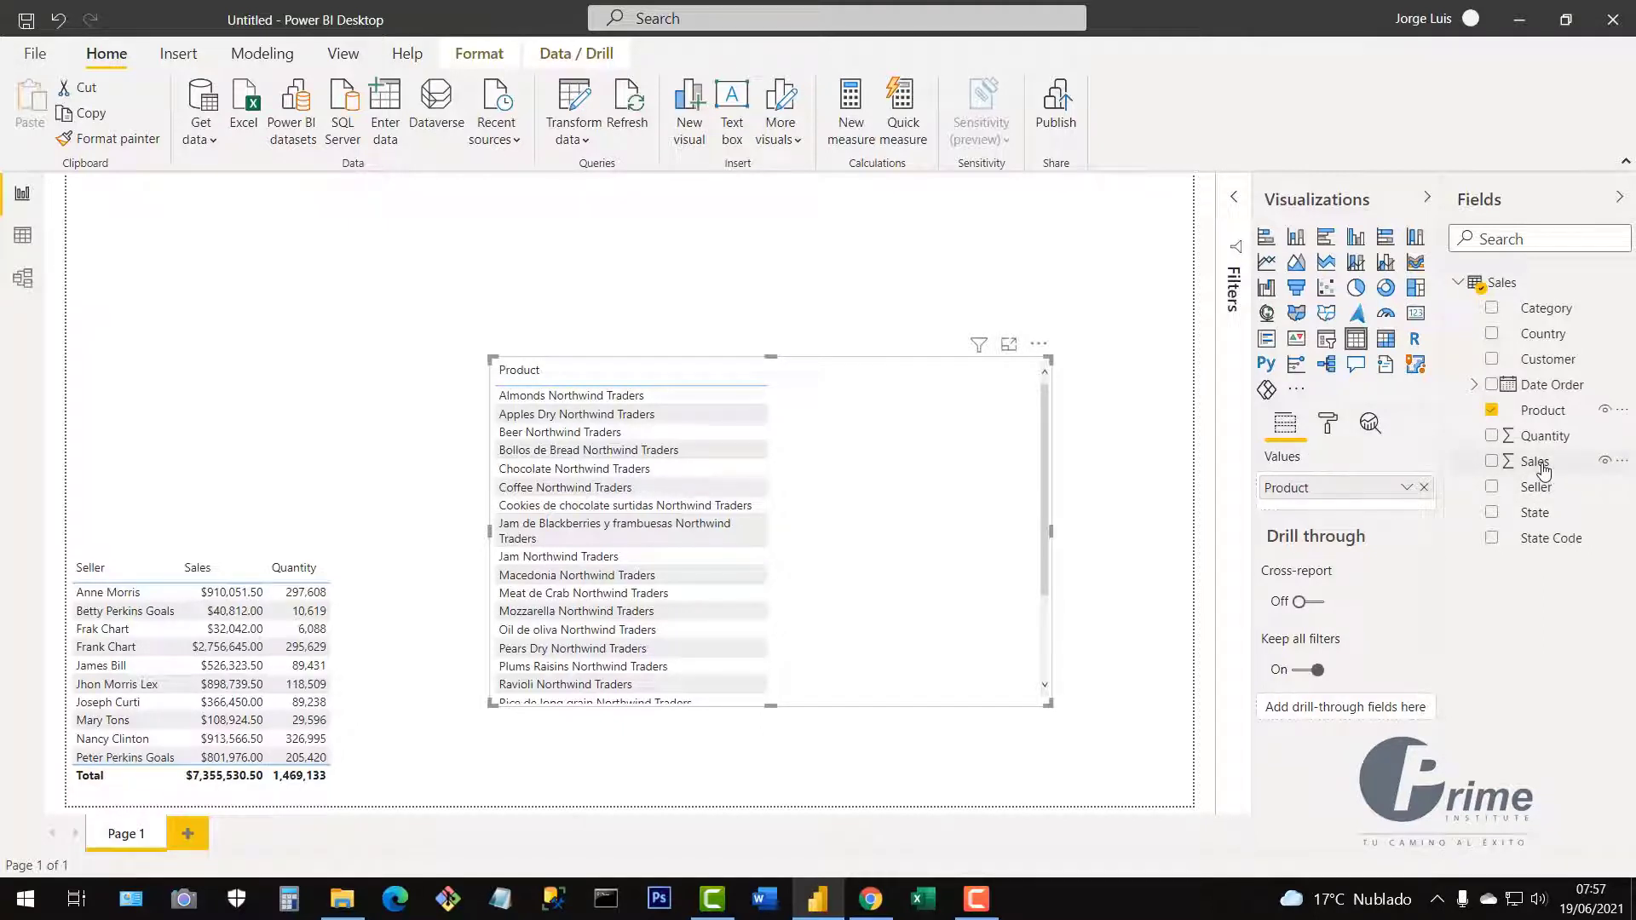
left_click_drag(1545, 471, 867, 524)
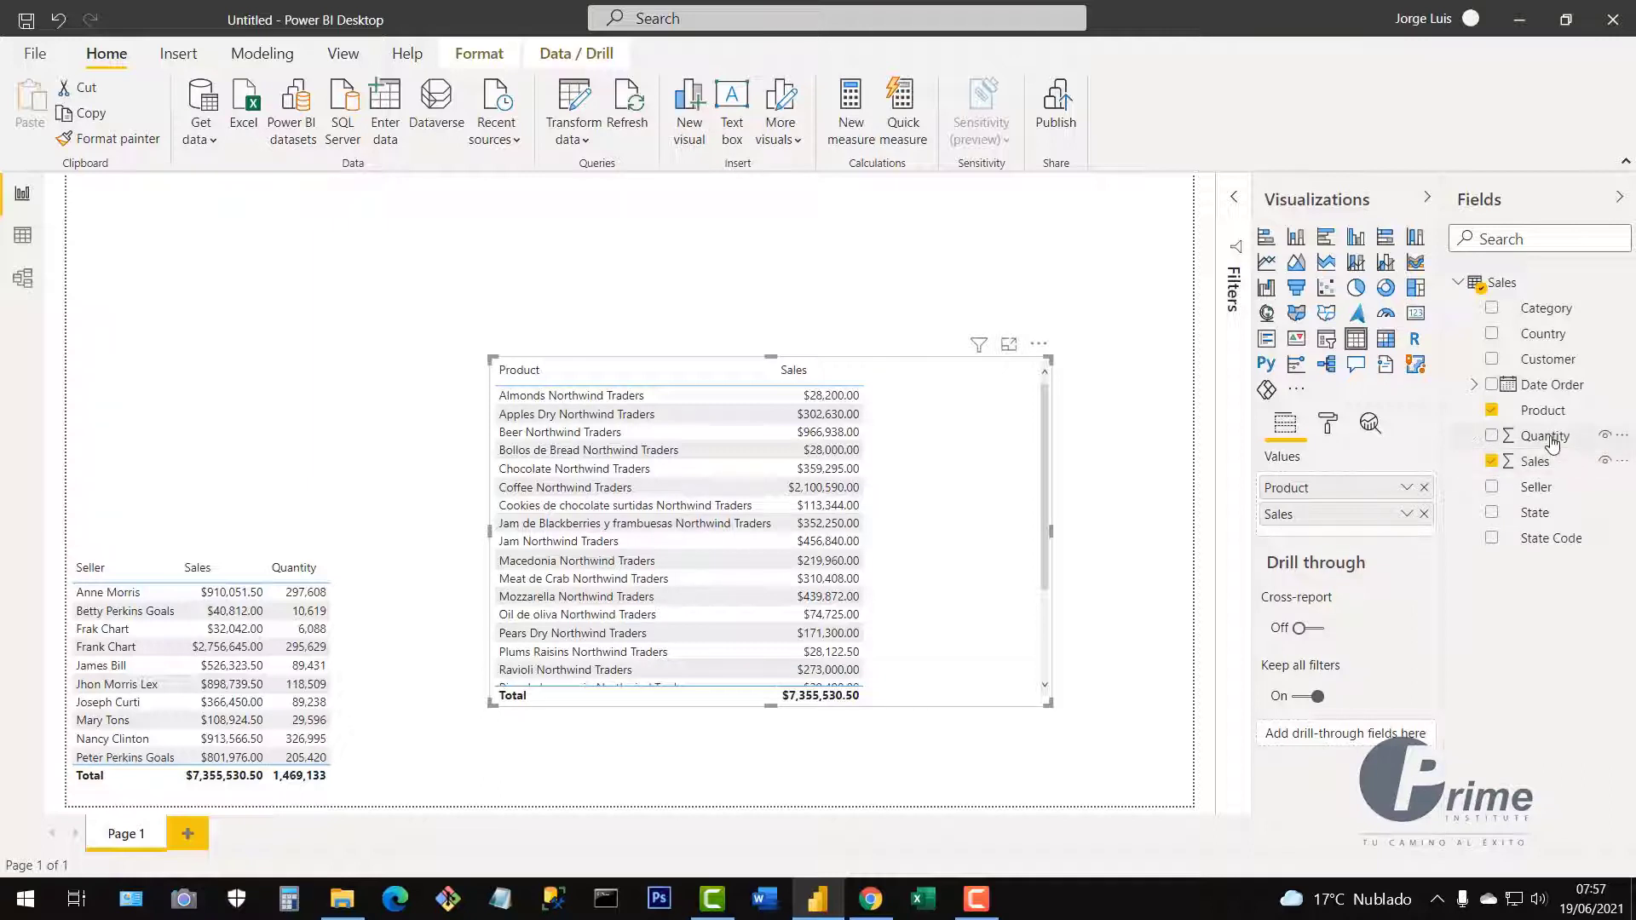
left_click_drag(1543, 436, 1344, 534)
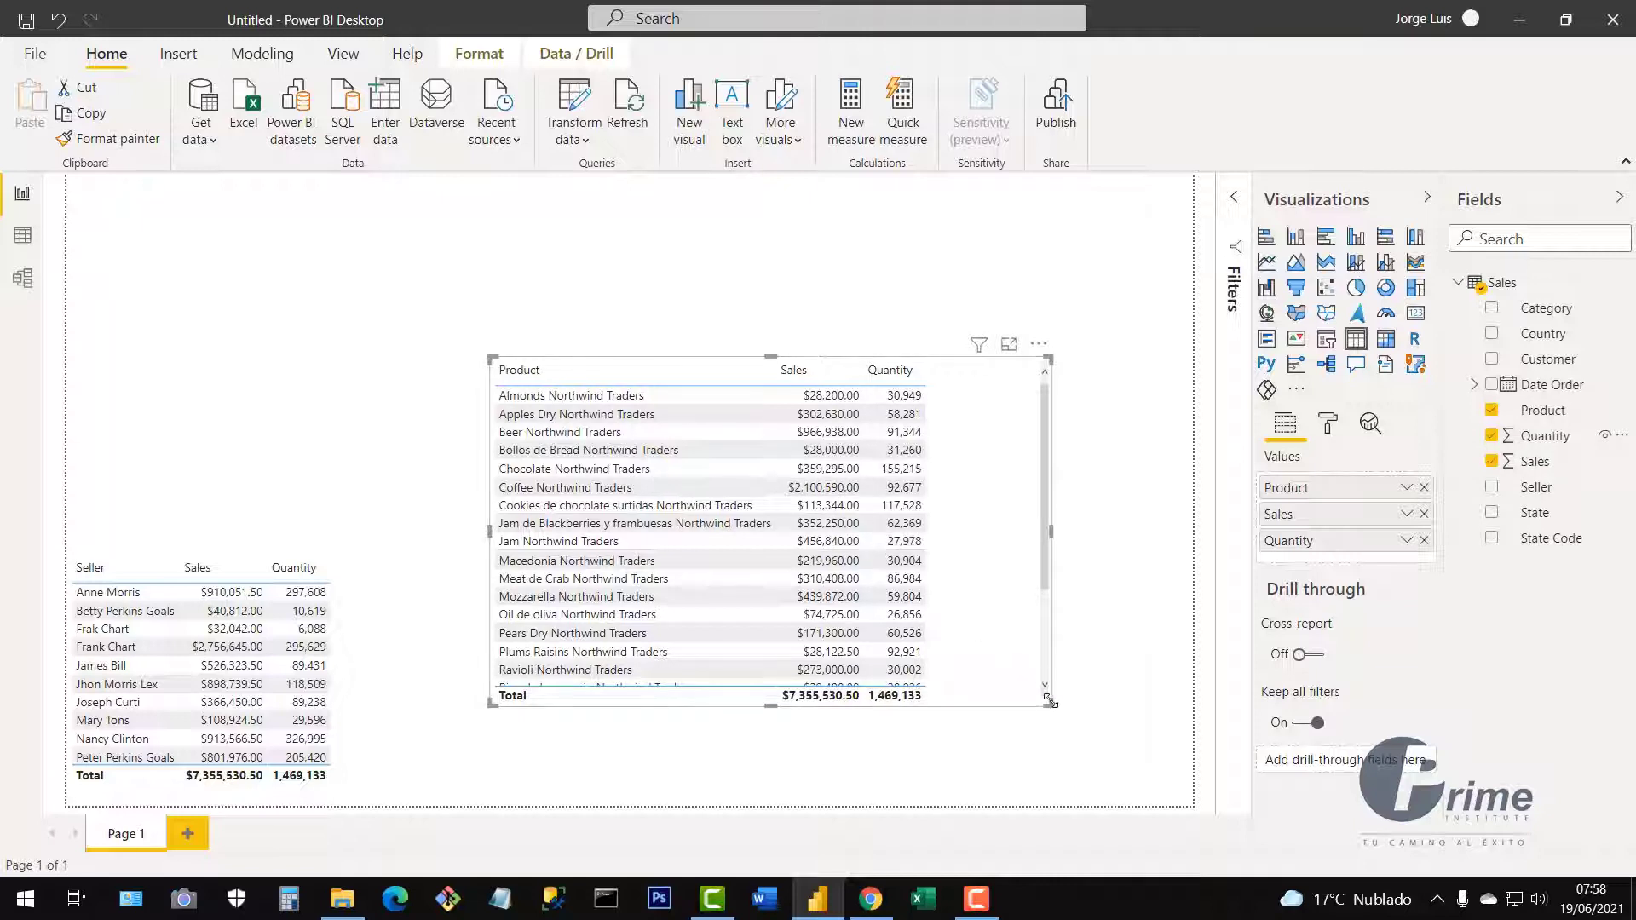
left_click_drag(1047, 699, 953, 612)
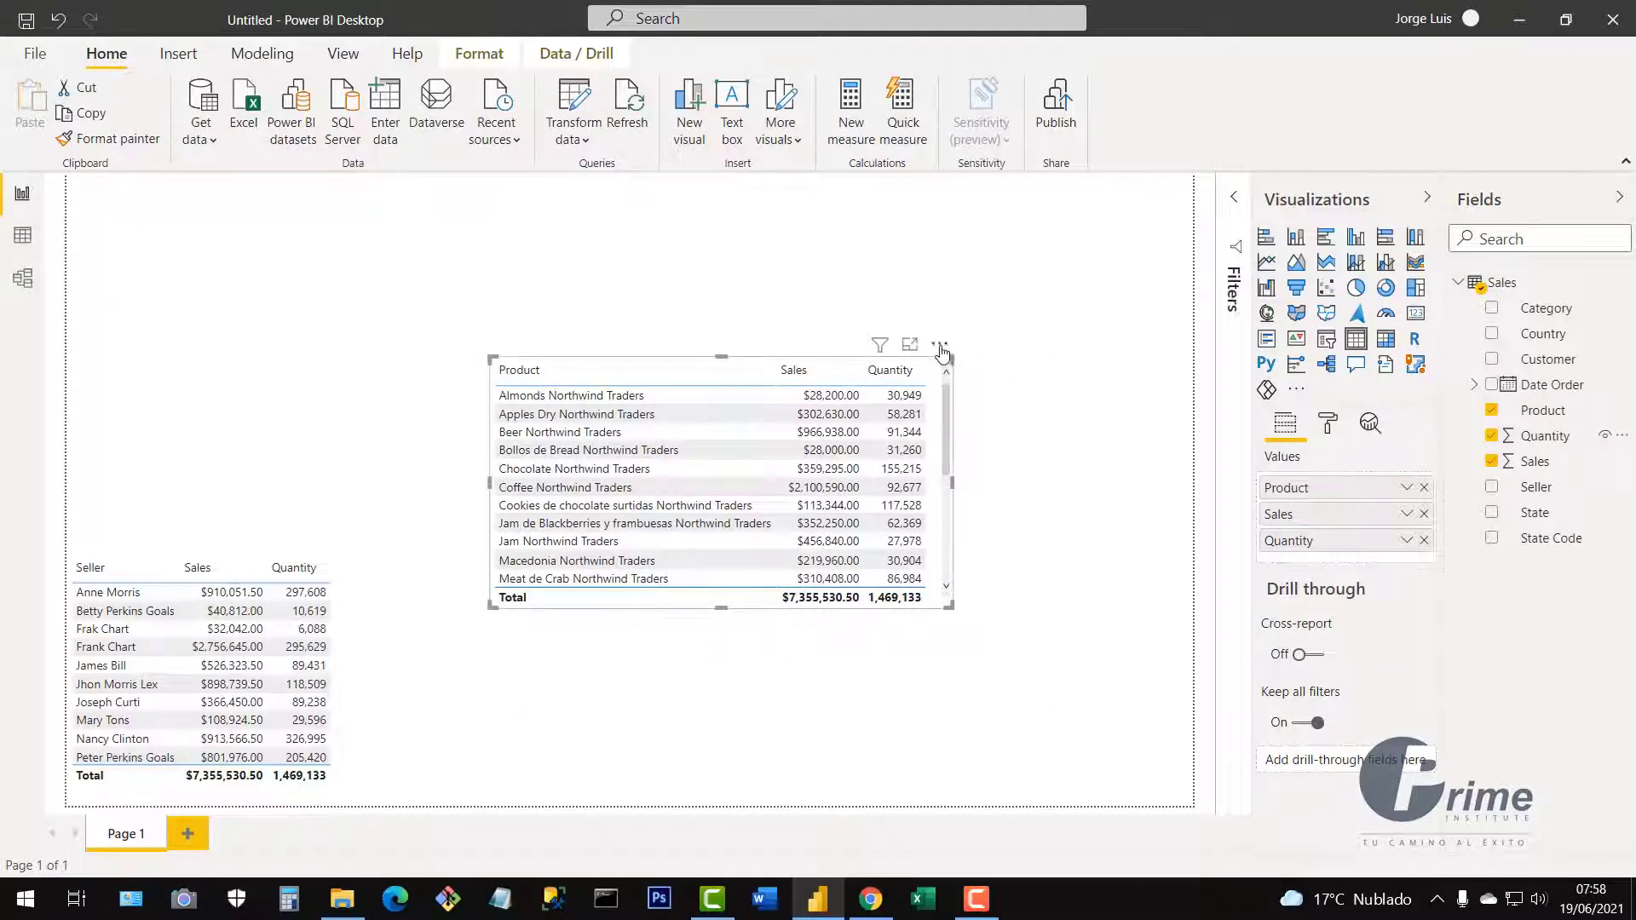
left_click_drag(940, 351, 807, 565)
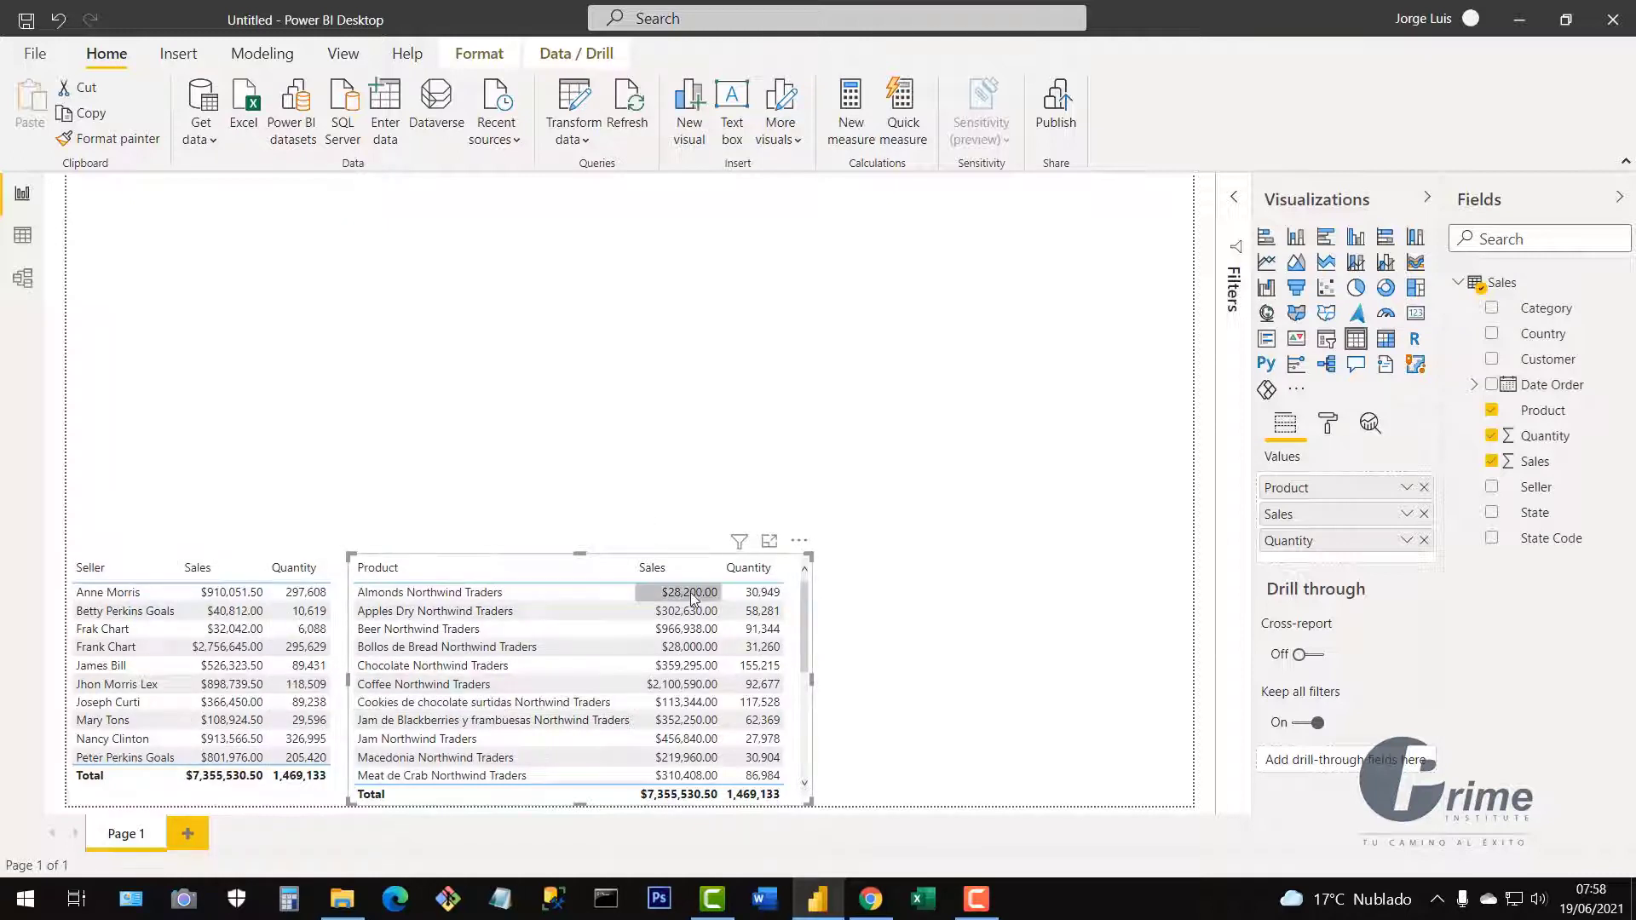
Place an enlarged empty stacked bar chart at the page's left edge above the Seller table.
left_click(744, 356)
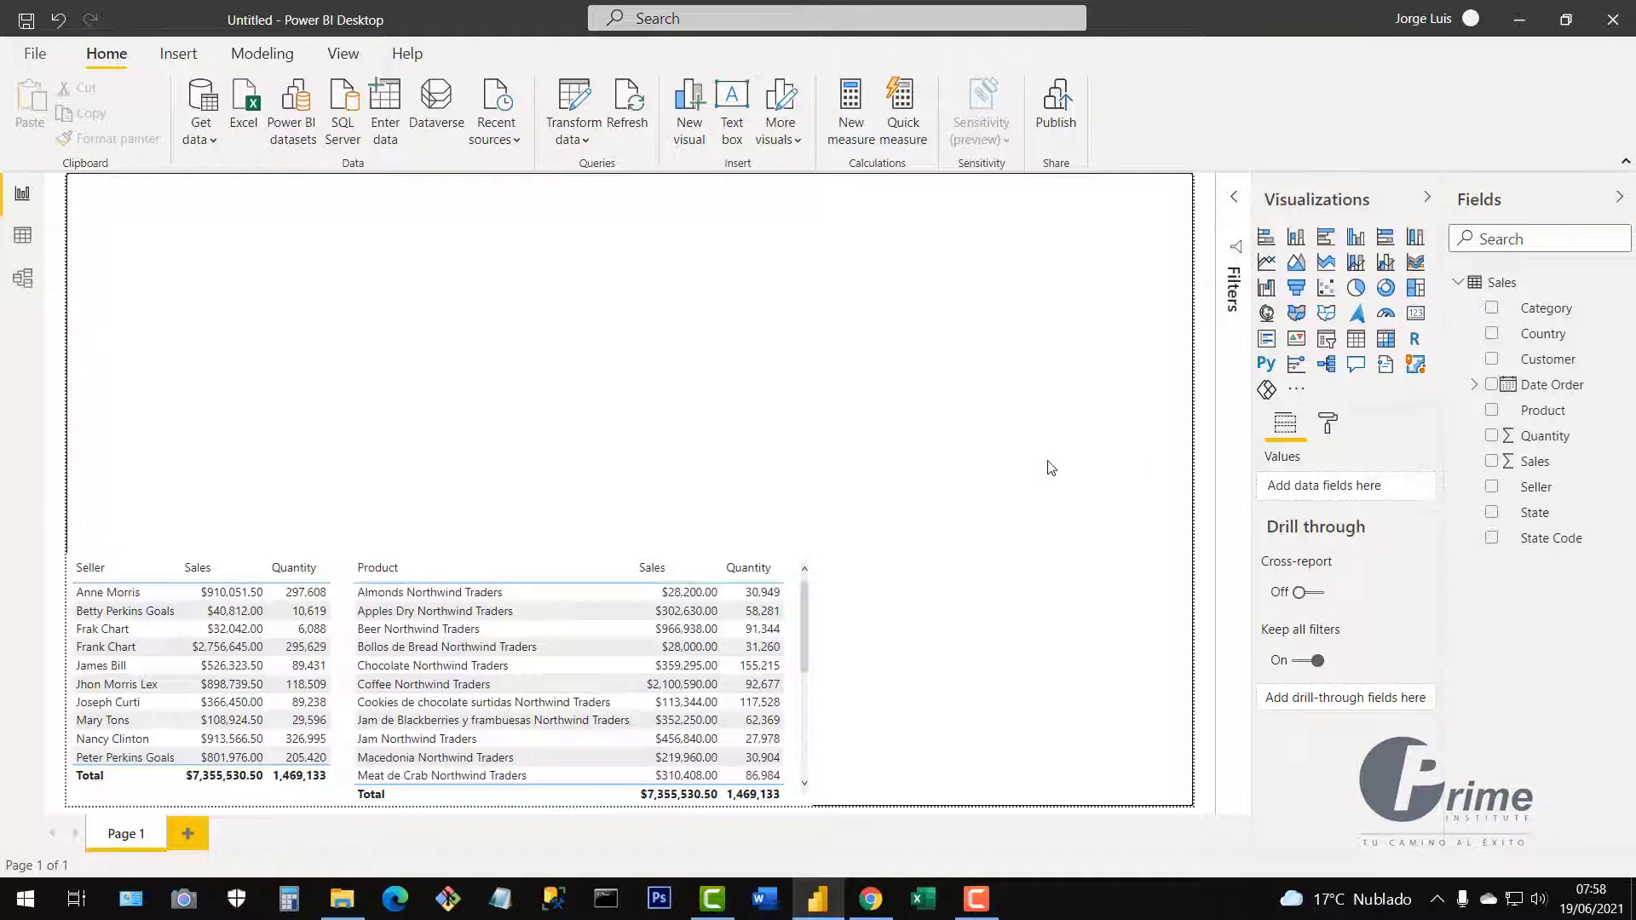
left_click(1267, 242)
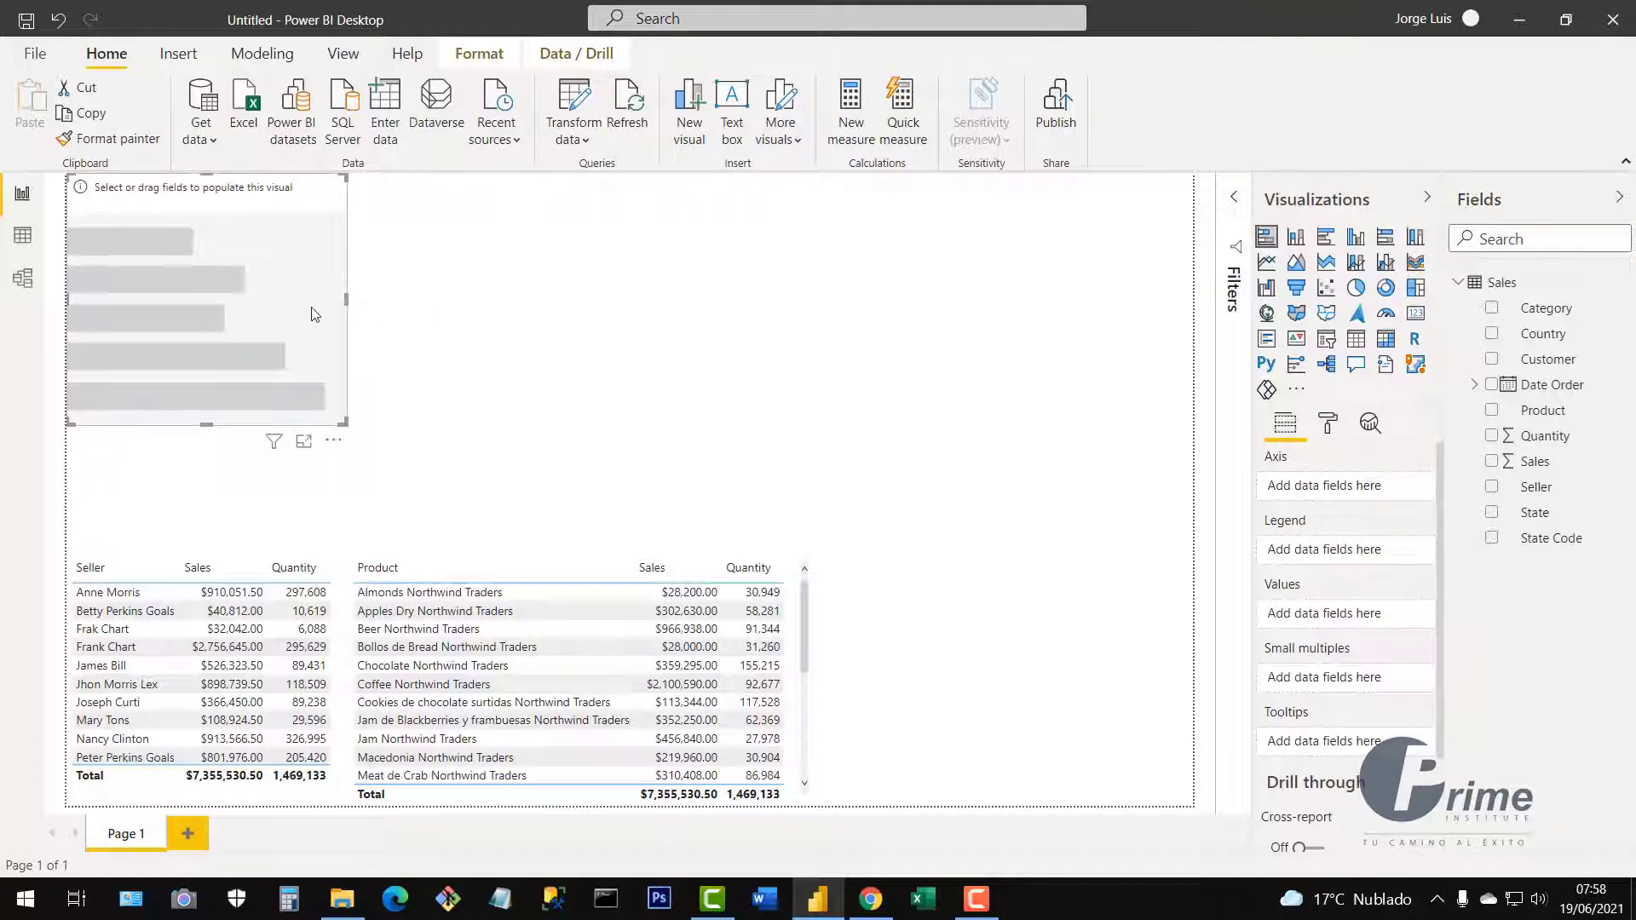
left_click_drag(314, 314, 467, 384)
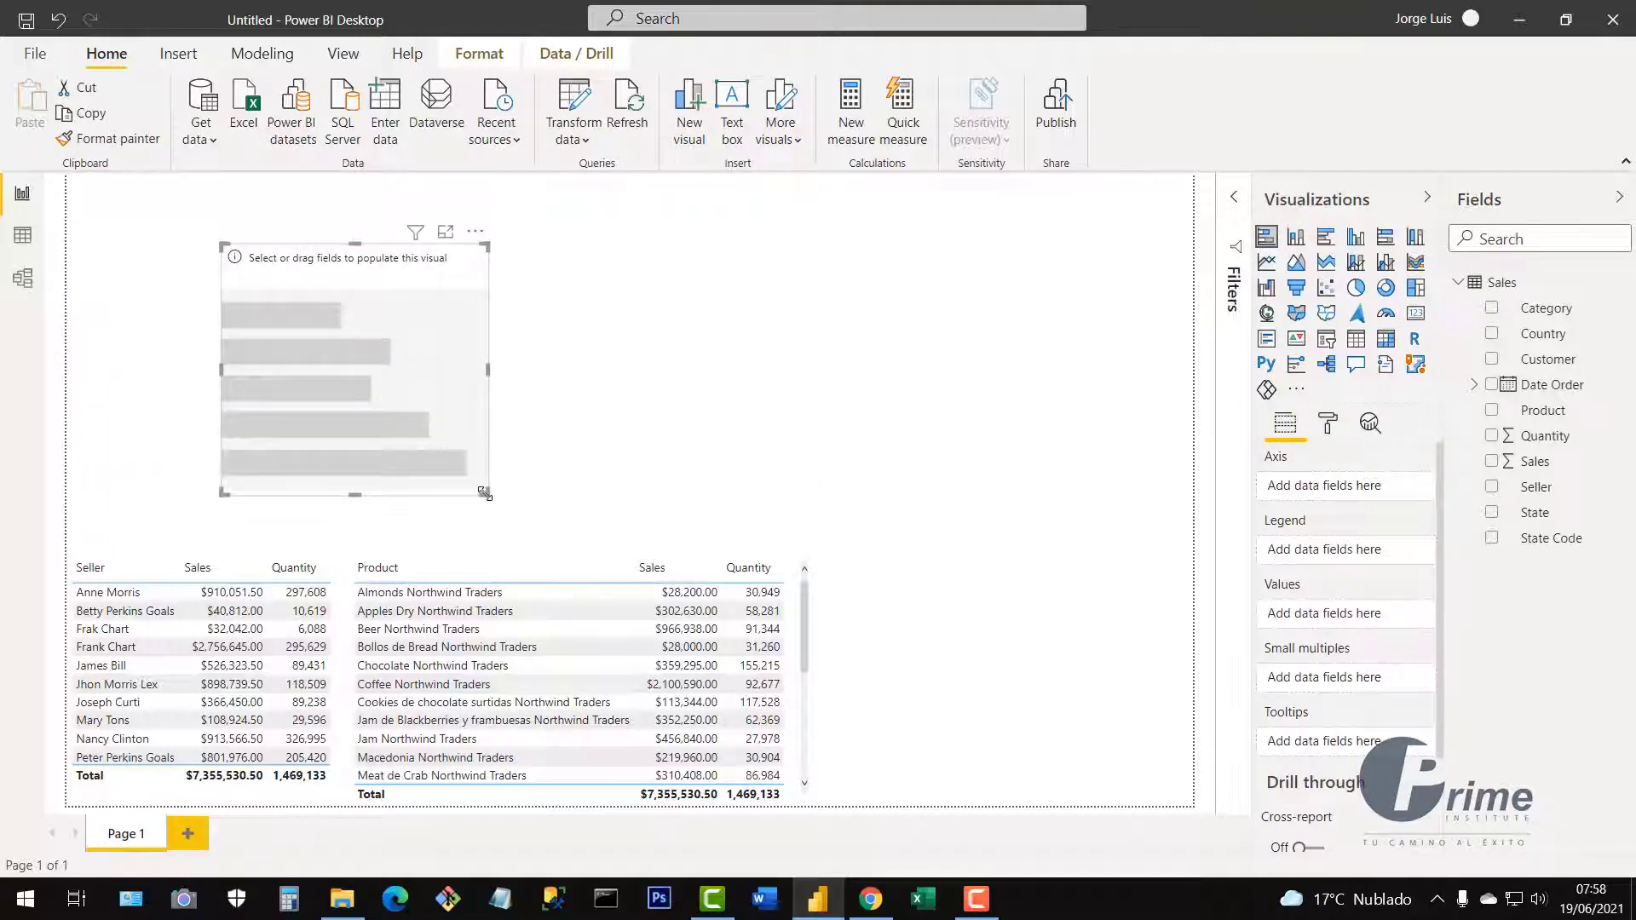
left_click_drag(484, 493, 601, 523)
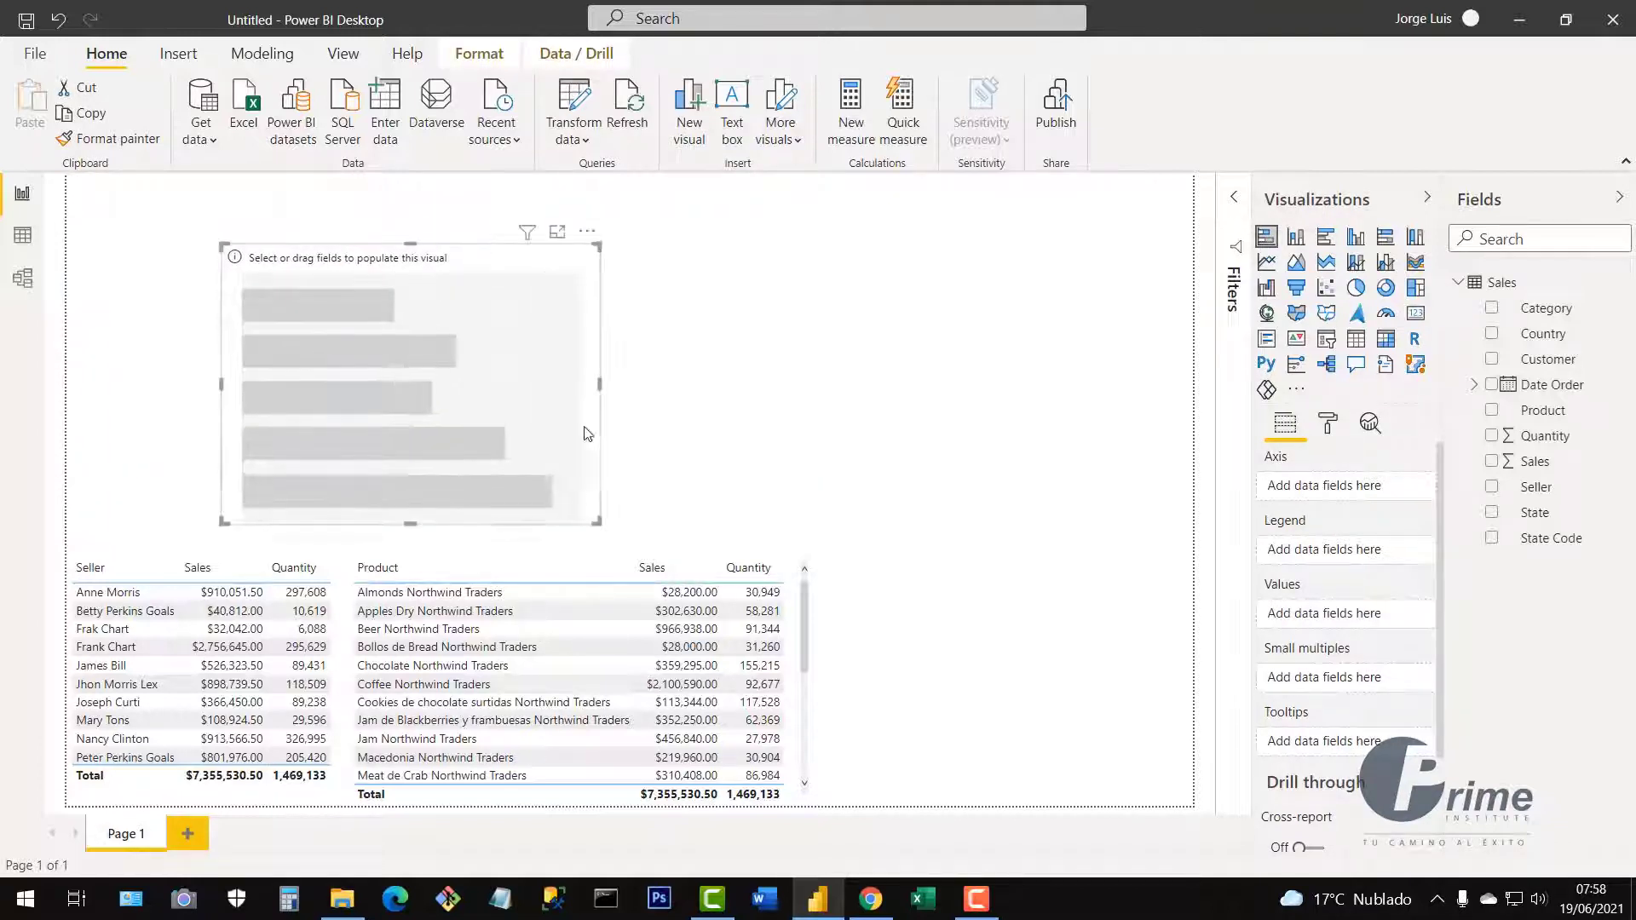
left_click_drag(546, 396, 329, 426)
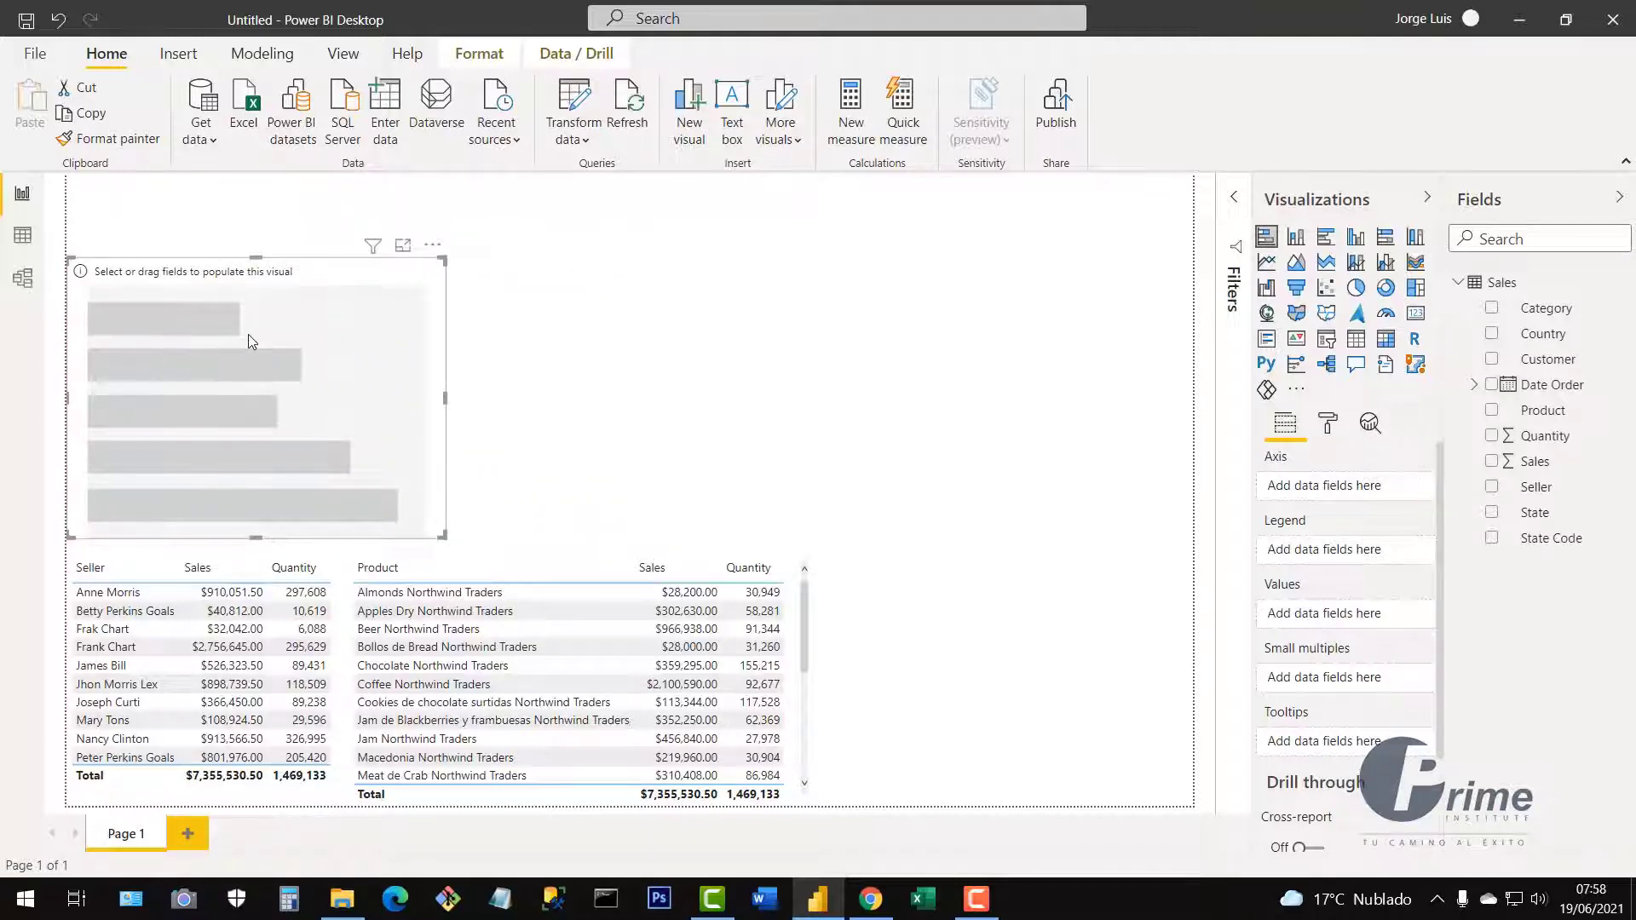
Put Customer on the bar chart's axis and Sales in its values.
left_click(1494, 364)
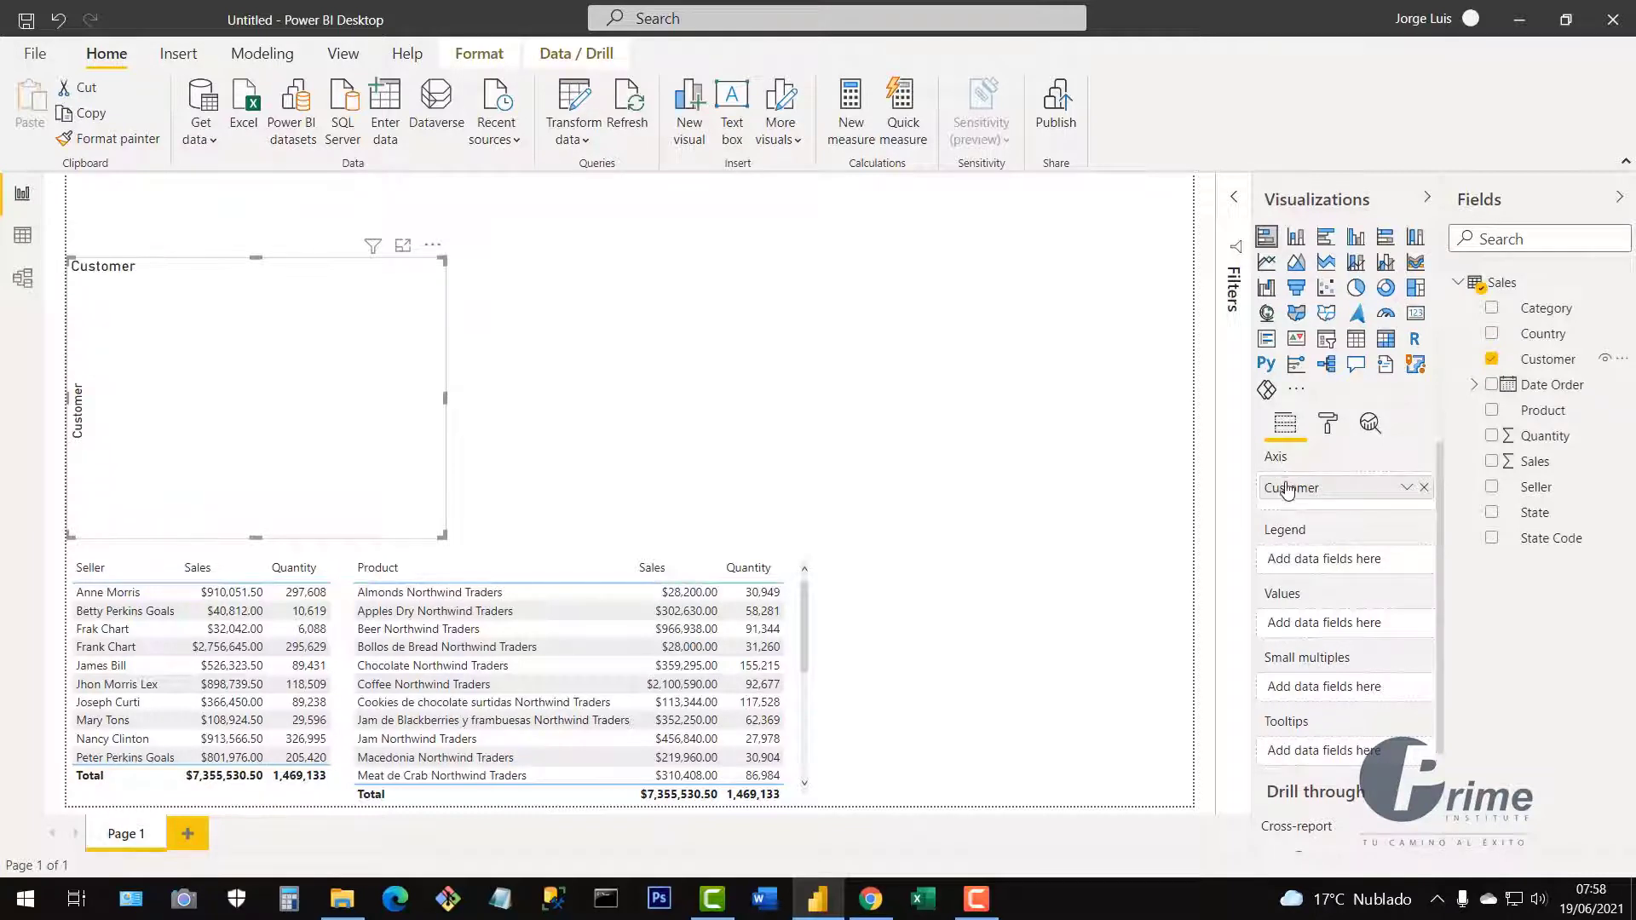
left_click(1423, 488)
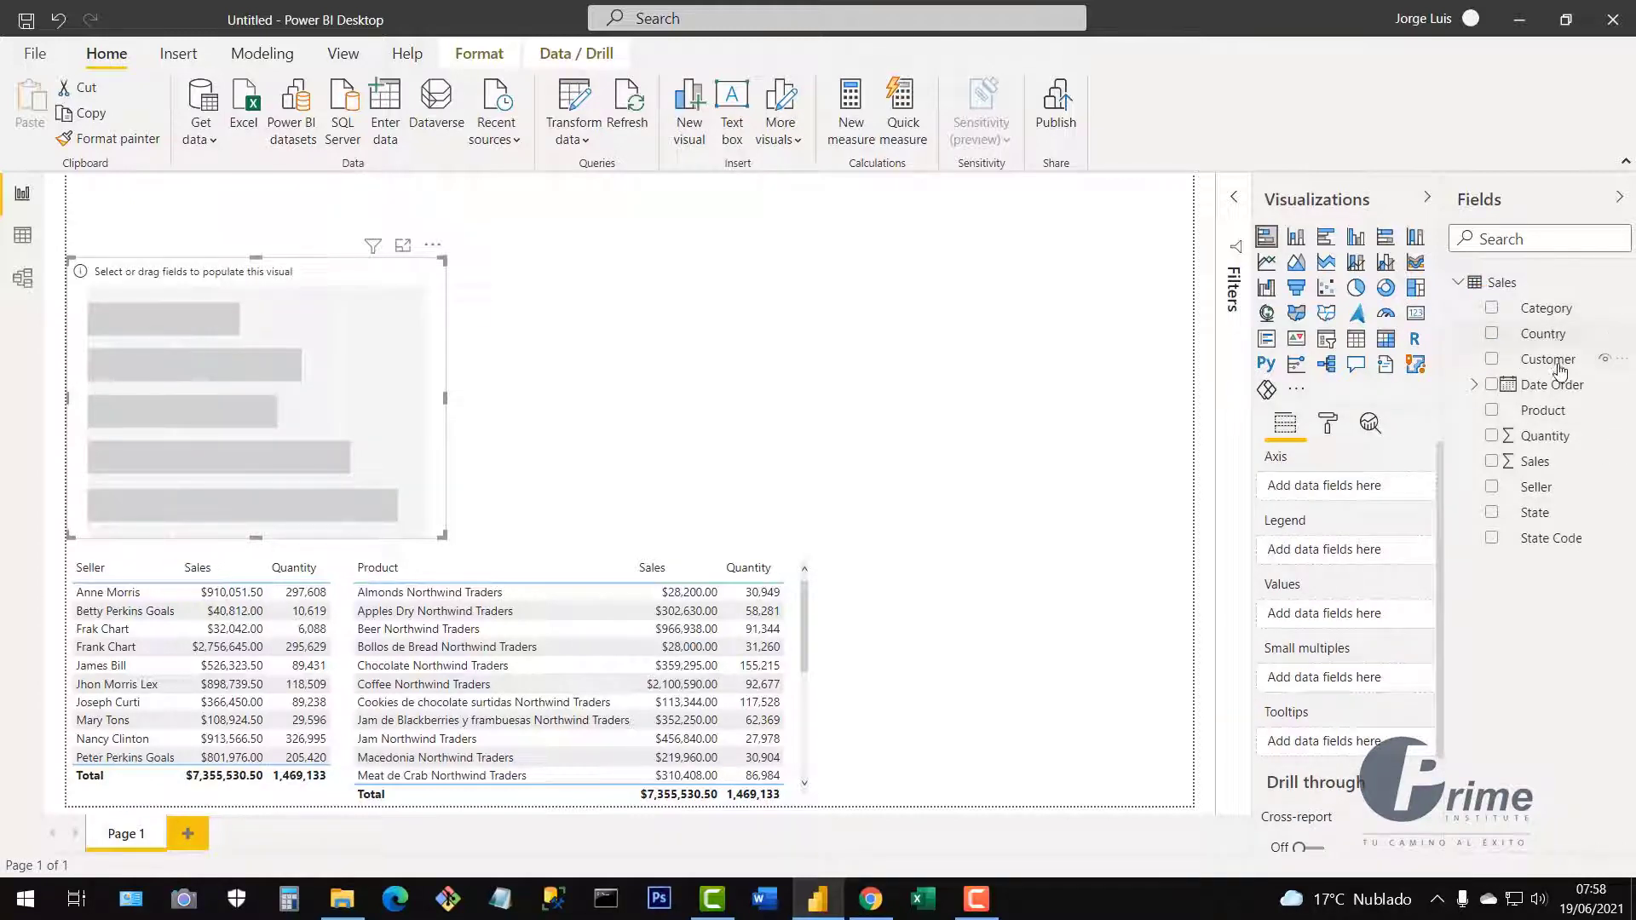
left_click_drag(1561, 362, 1348, 490)
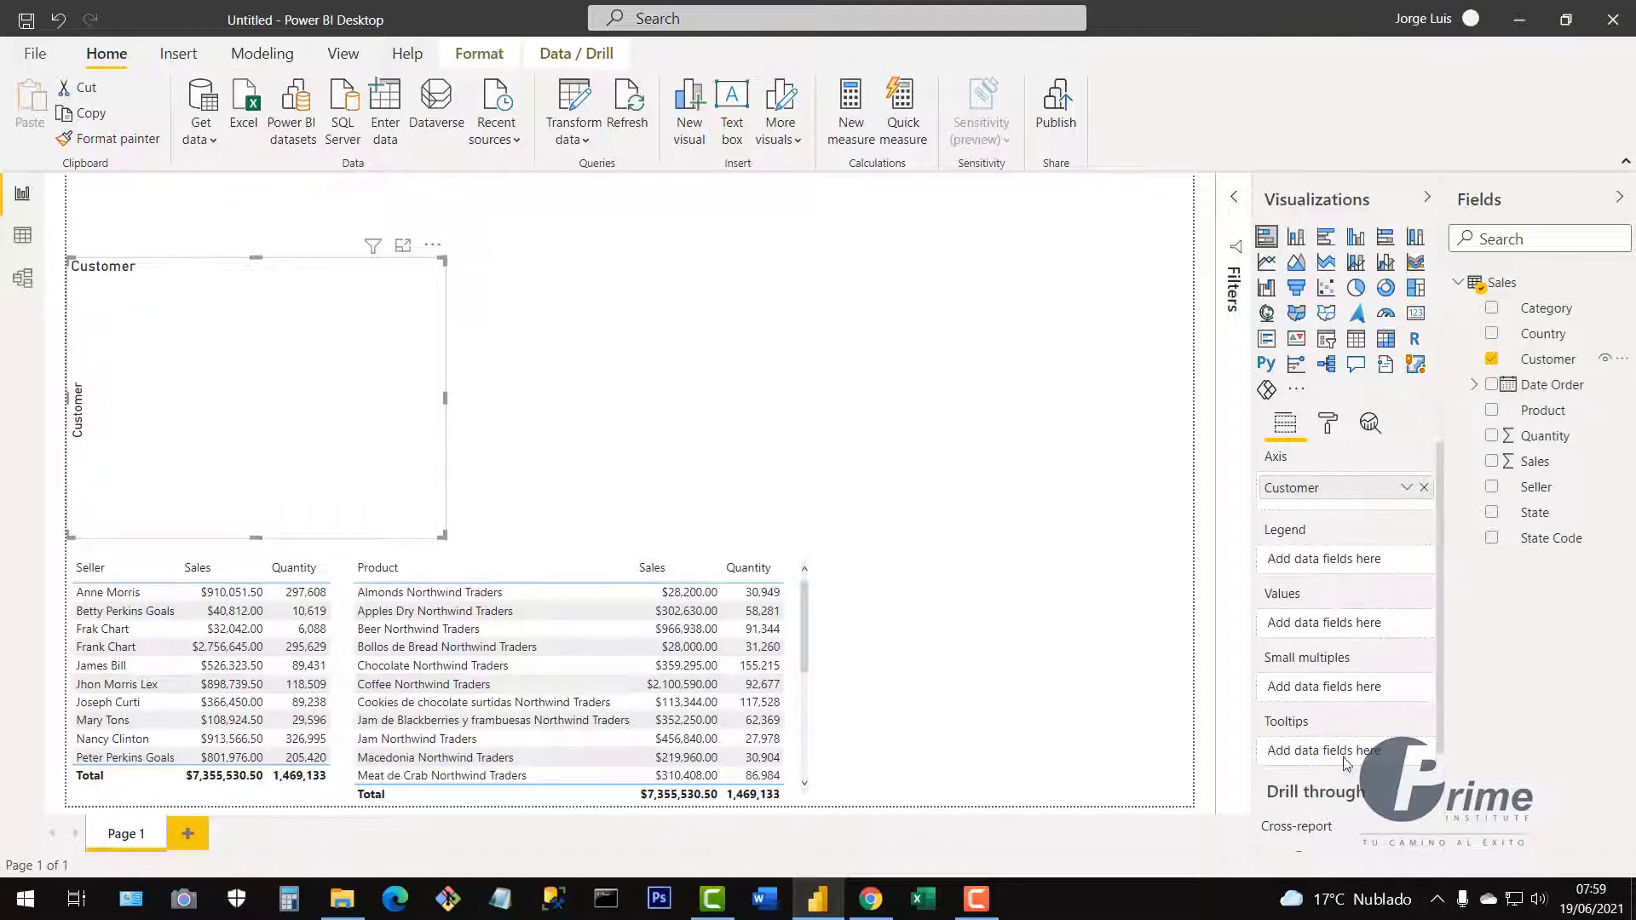
left_click_drag(1440, 744, 1445, 661)
left_click(1492, 462)
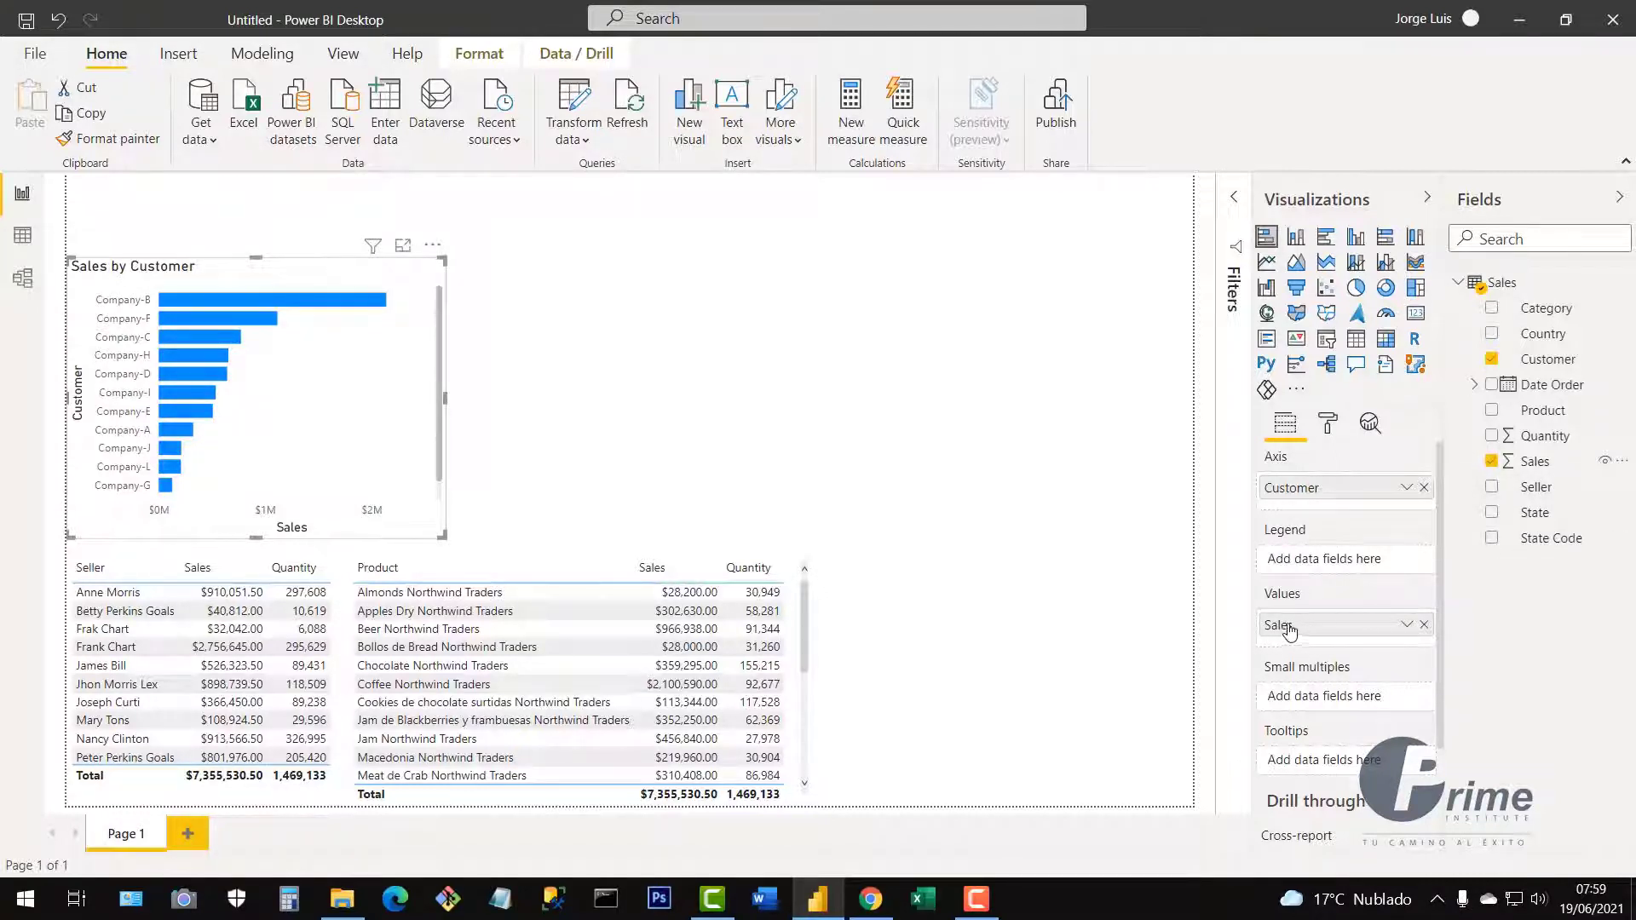
left_click(1424, 625)
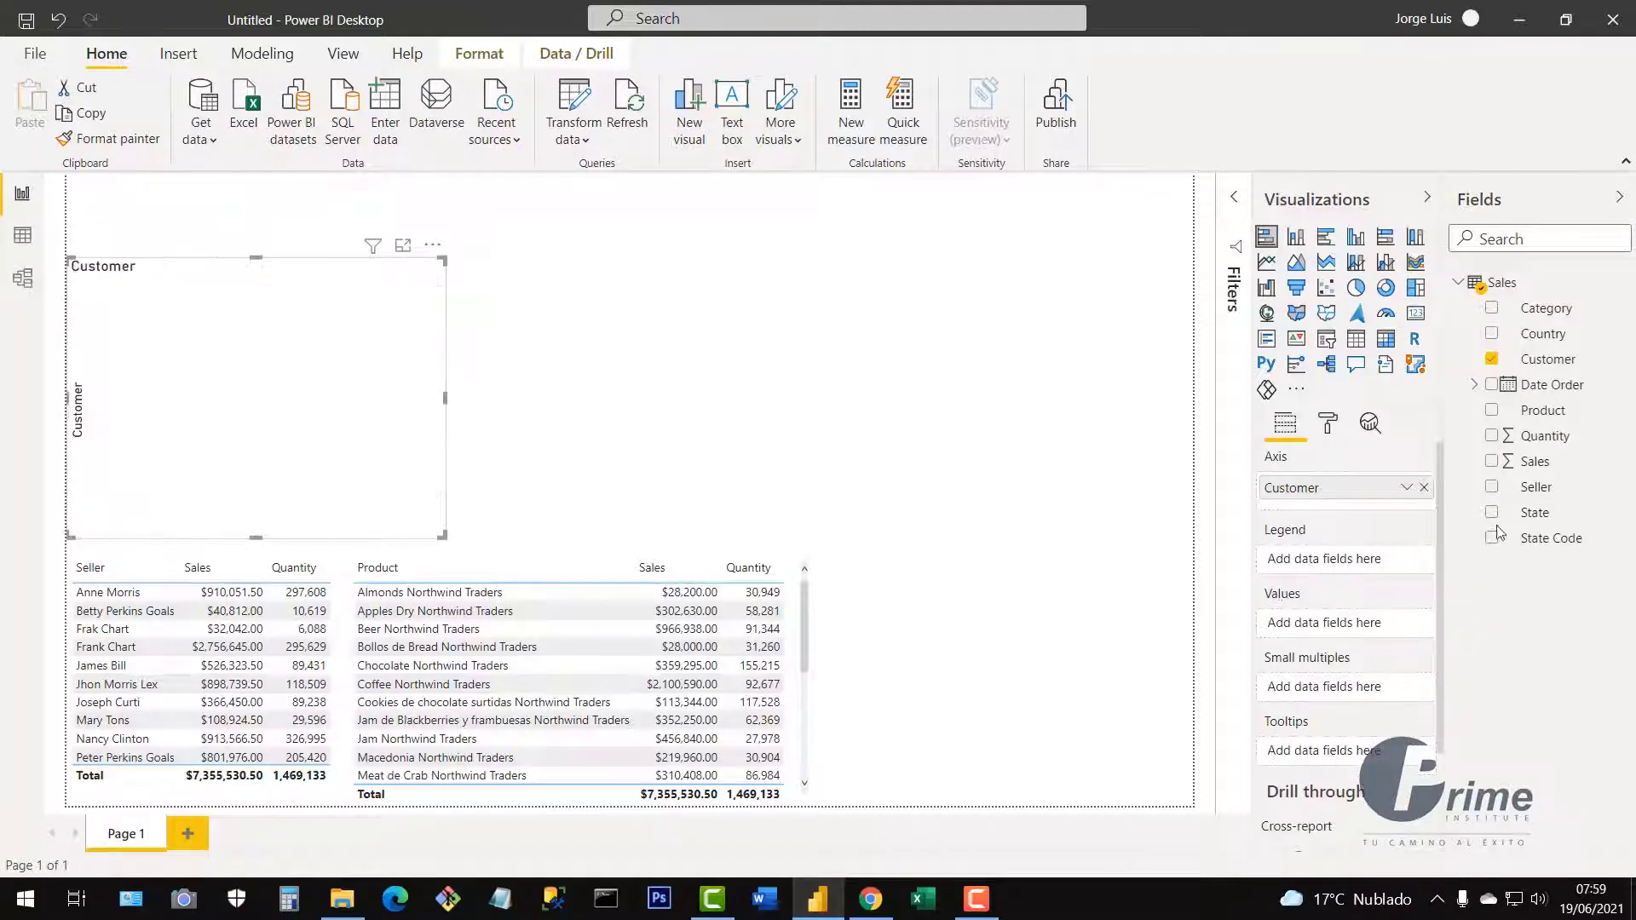
left_click_drag(1541, 467, 1330, 631)
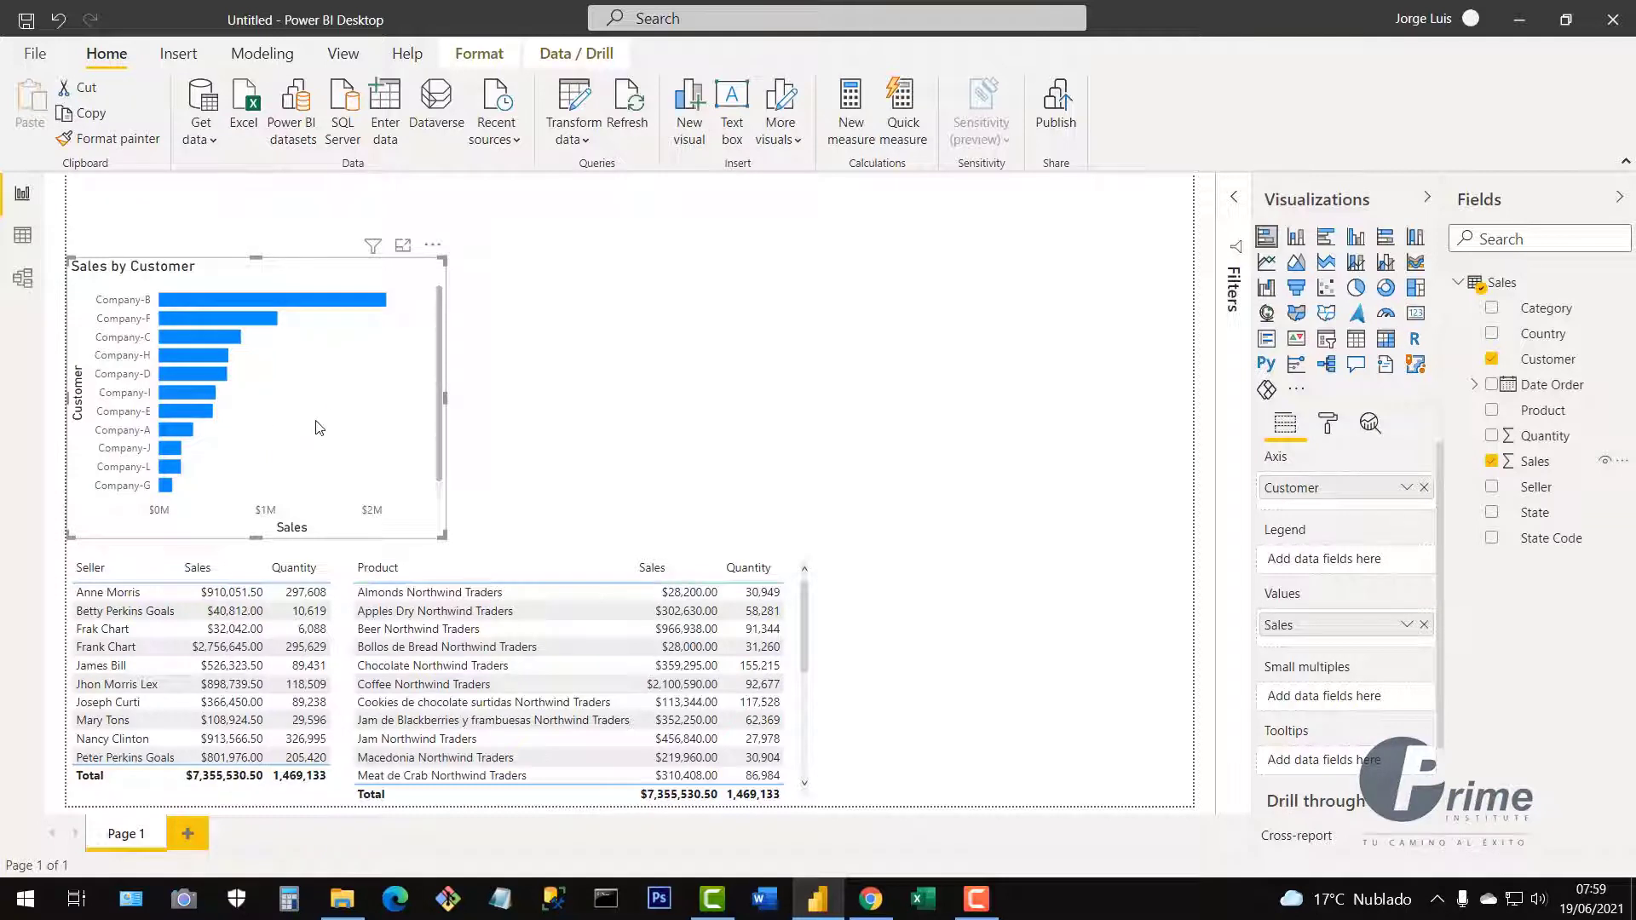
Enlarge the Sales by Customer chart and move it just above the tables.
mouse_move(442, 257)
left_mouse_down()
mouse_move(483, 231)
mouse_move(444, 288)
left_mouse_up()
left_click_drag(414, 385, 407, 401)
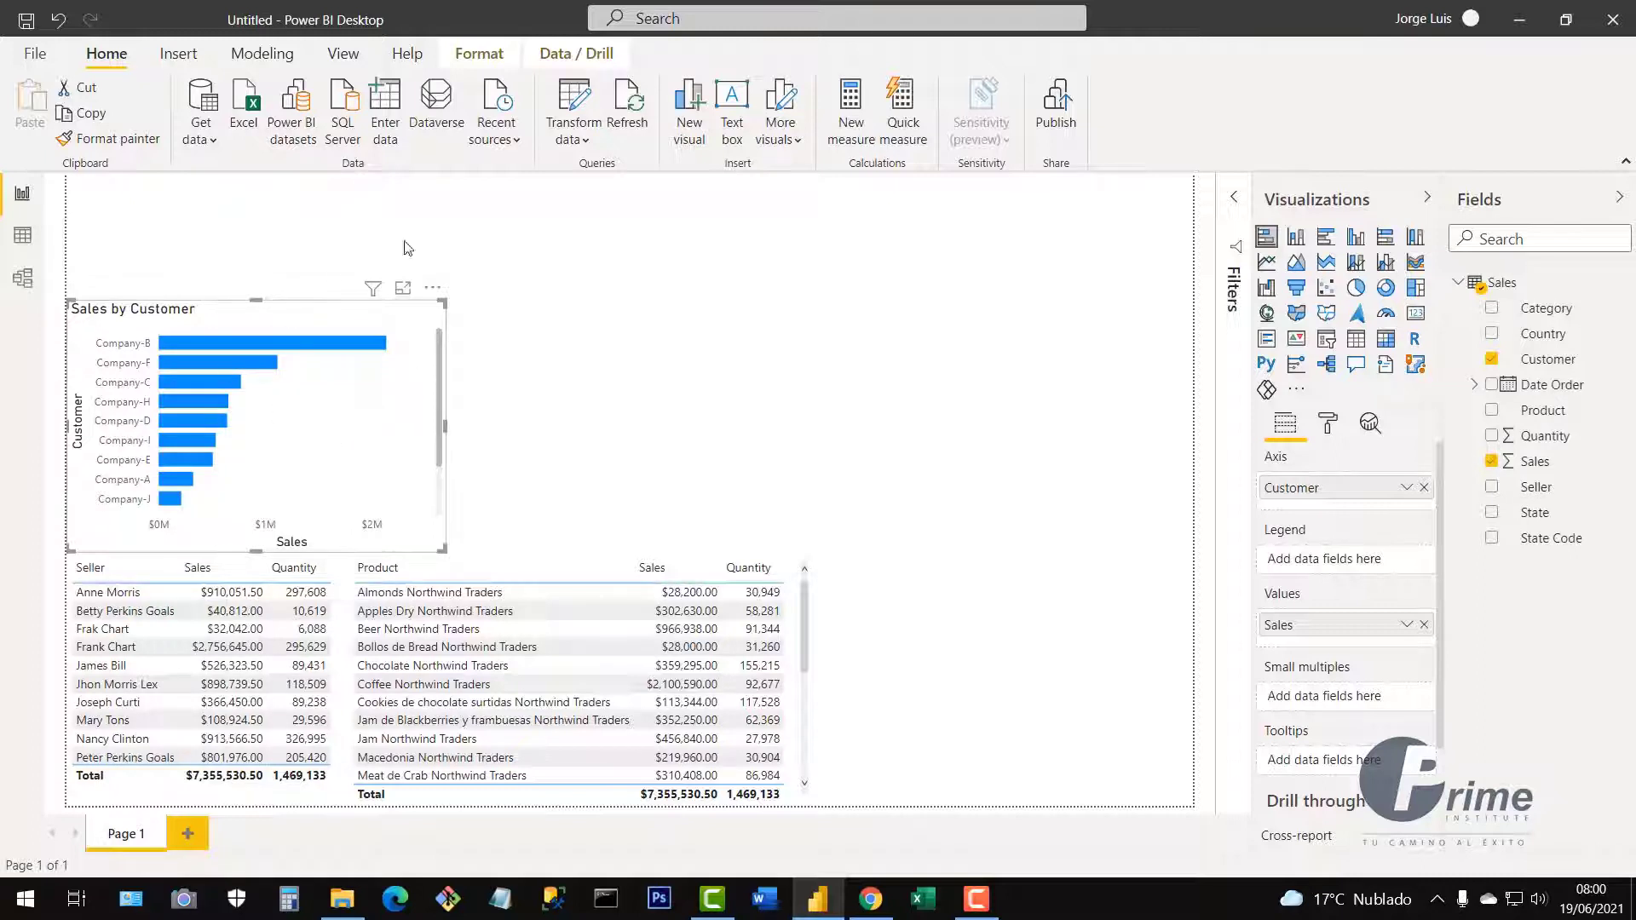
left_click(694, 390)
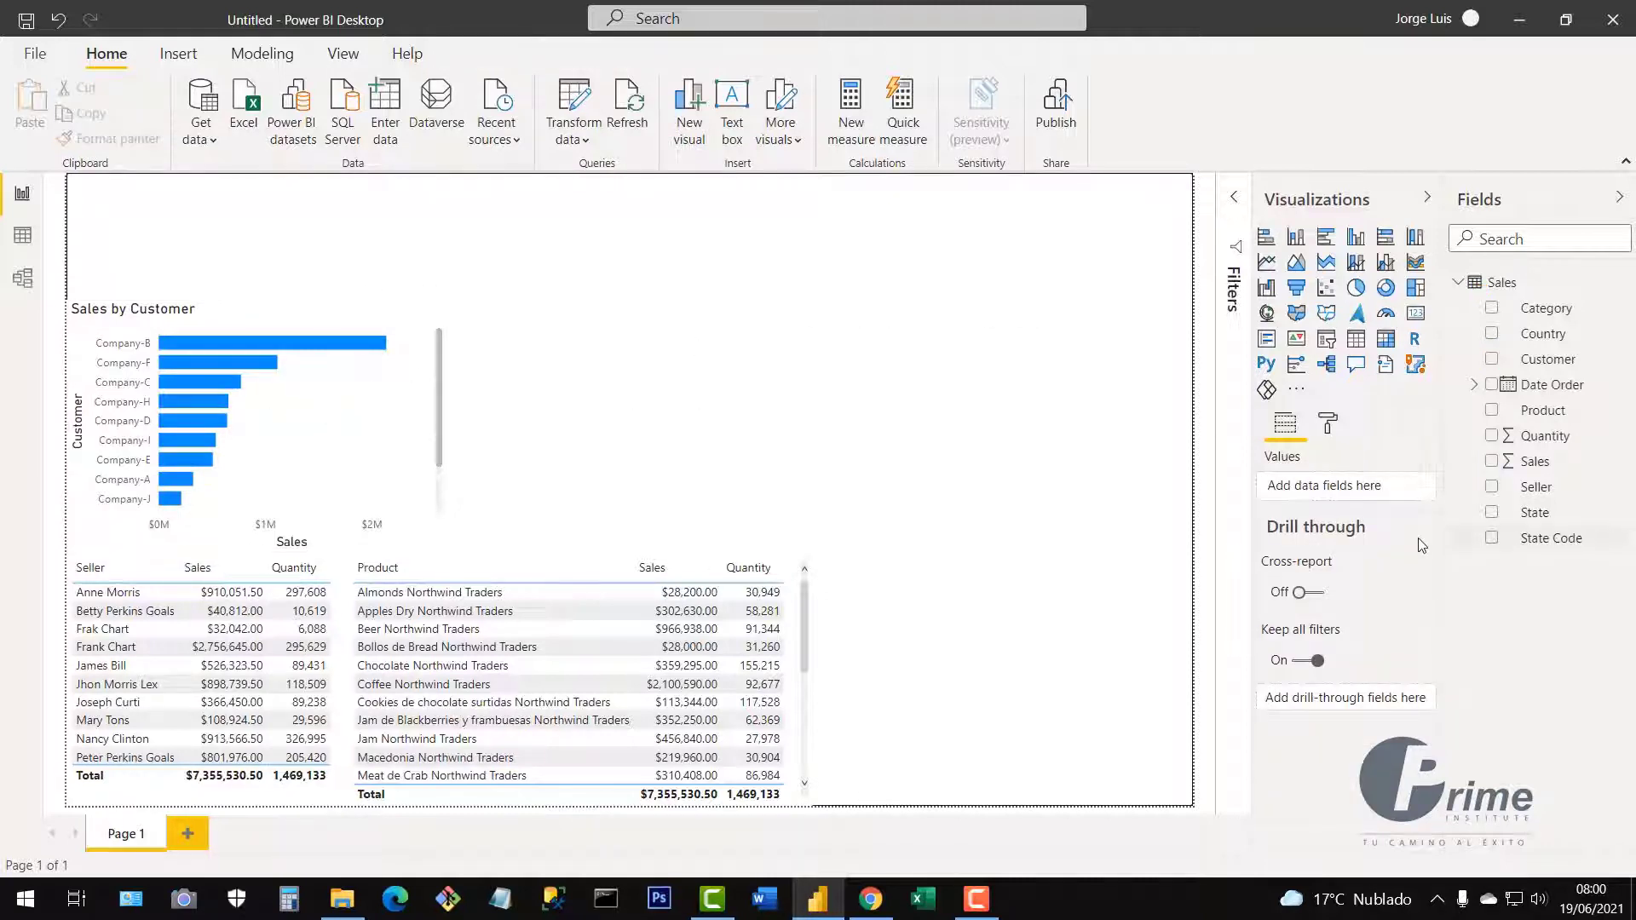
Add an empty column chart beside the bar chart and resize it.
left_click(1296, 238)
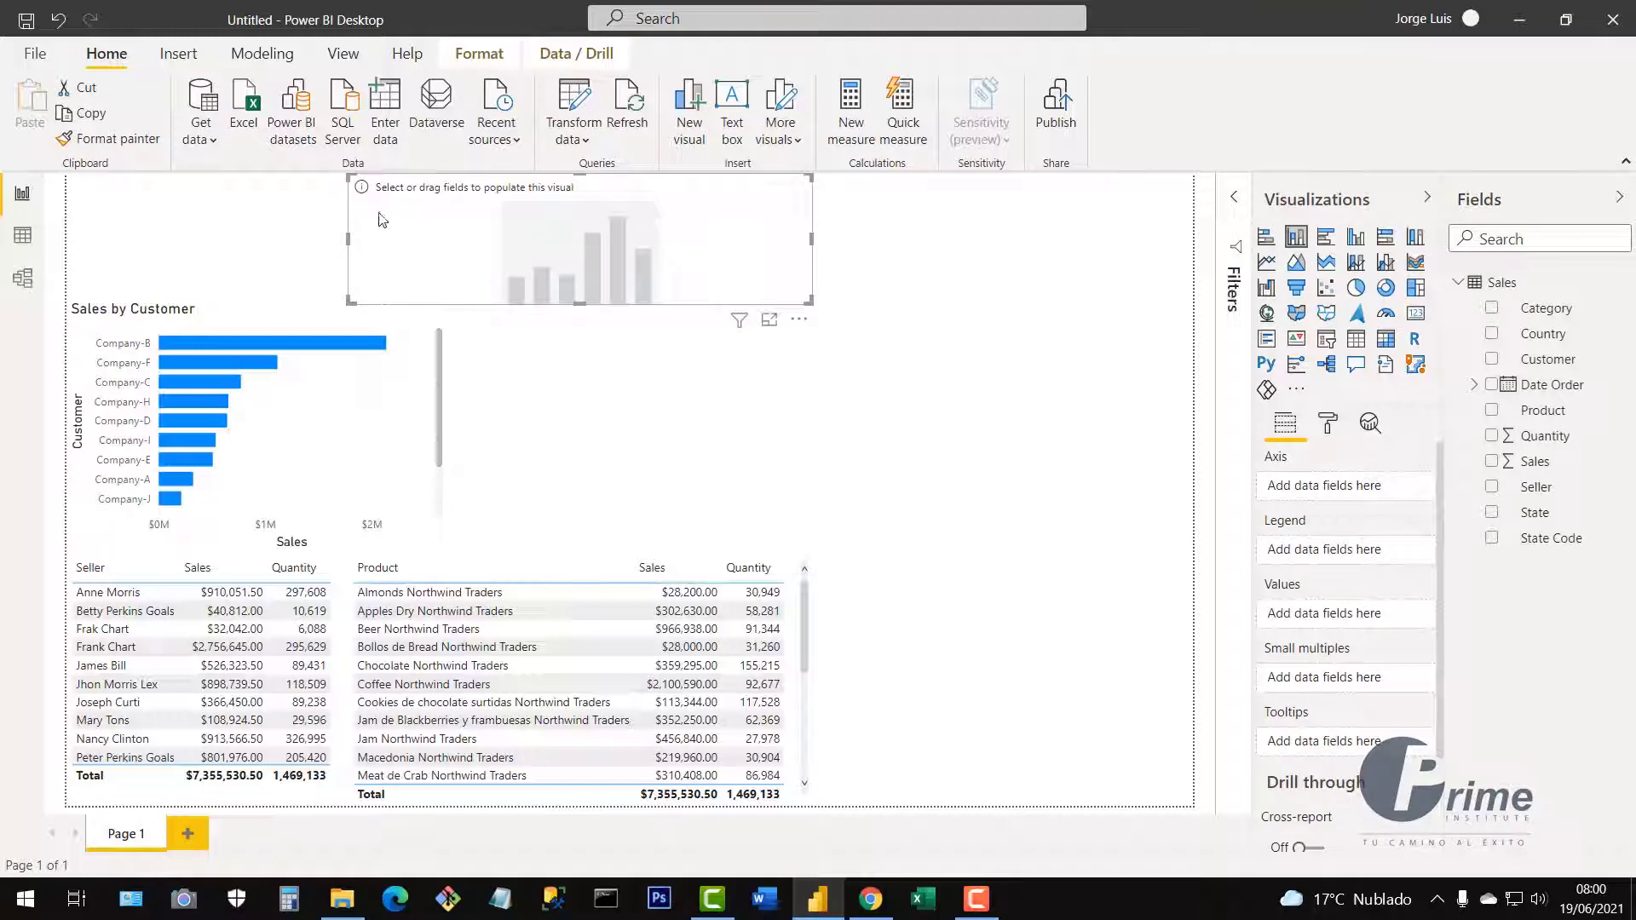
left_click_drag(622, 245, 754, 375)
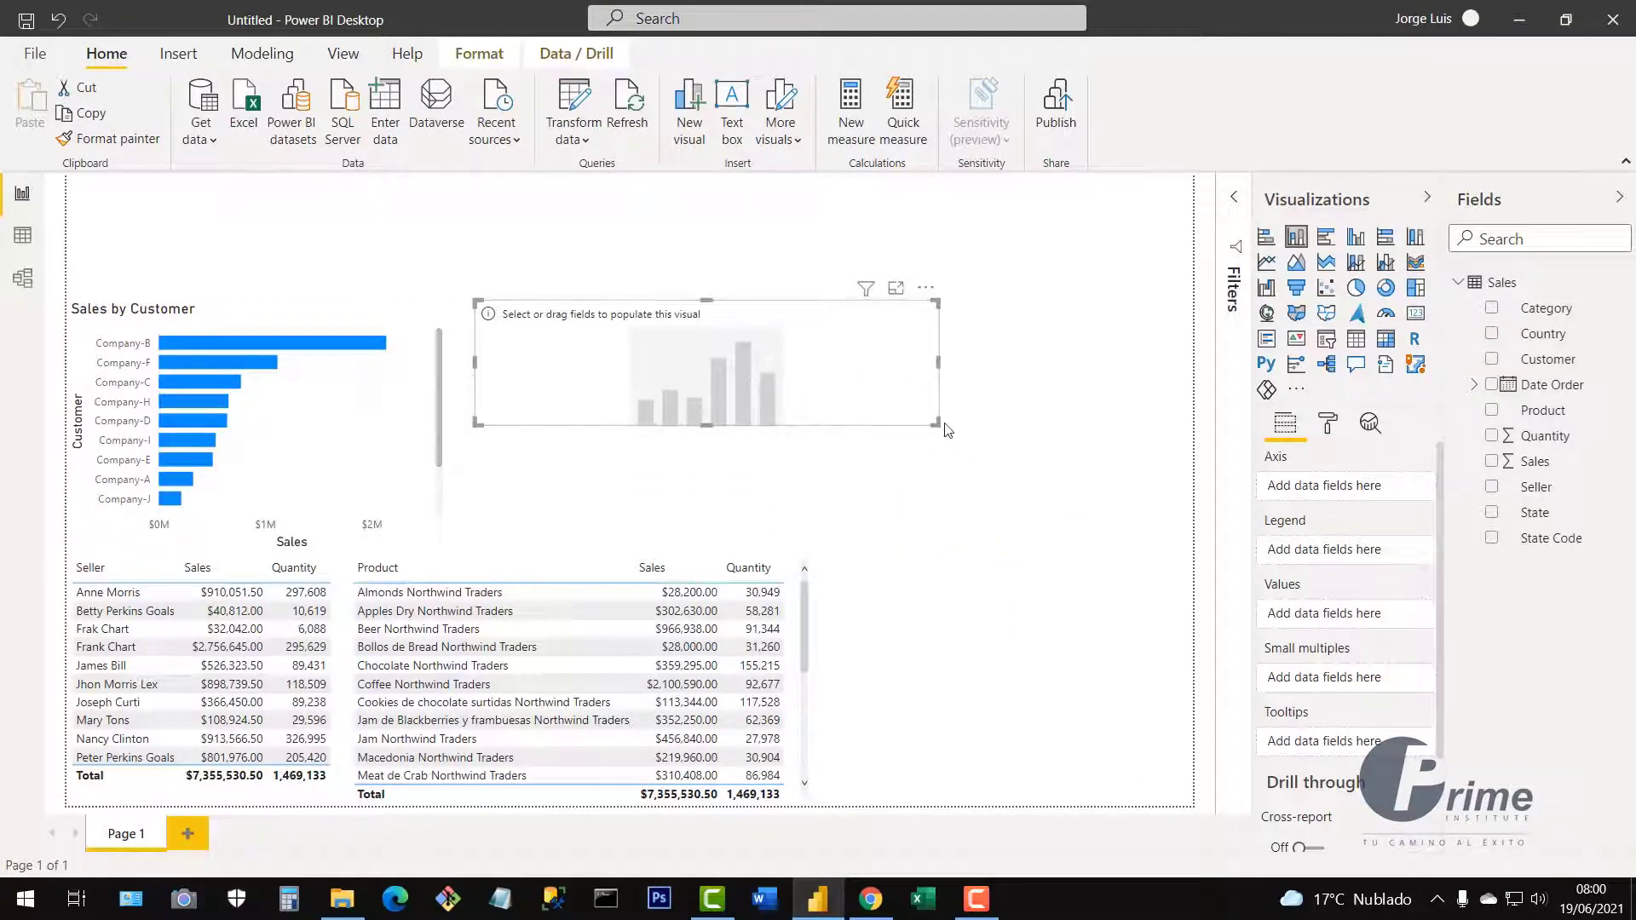
left_click_drag(931, 423, 796, 542)
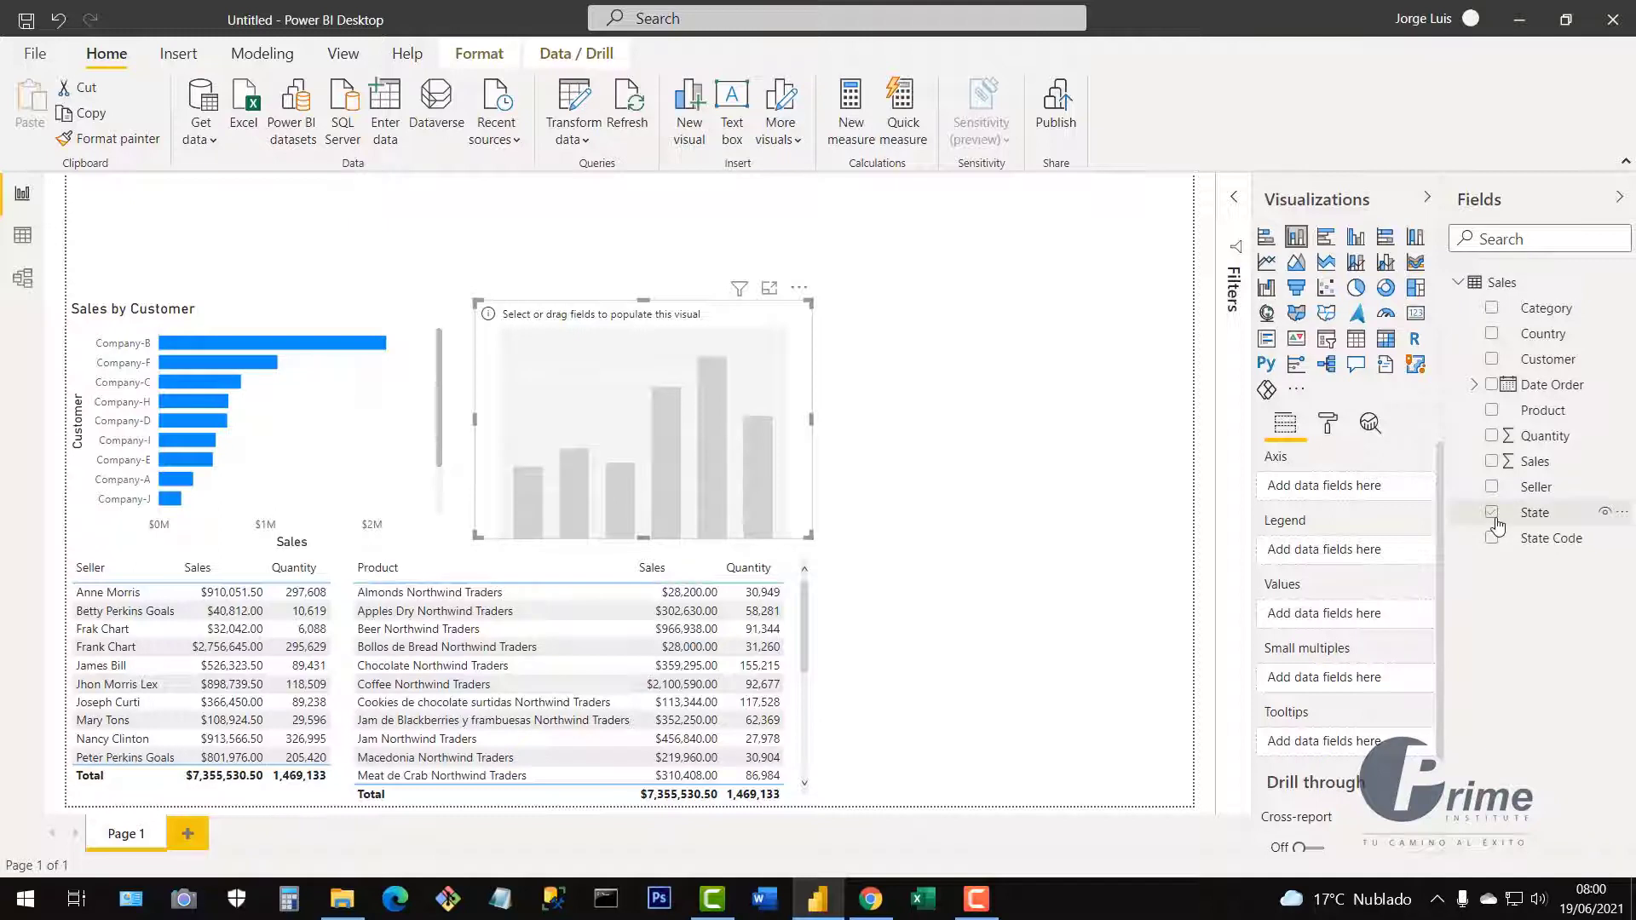
Fill the column chart with Sales by State, nudge it left, and stretch it taller.
left_click_drag(1497, 525, 1314, 503)
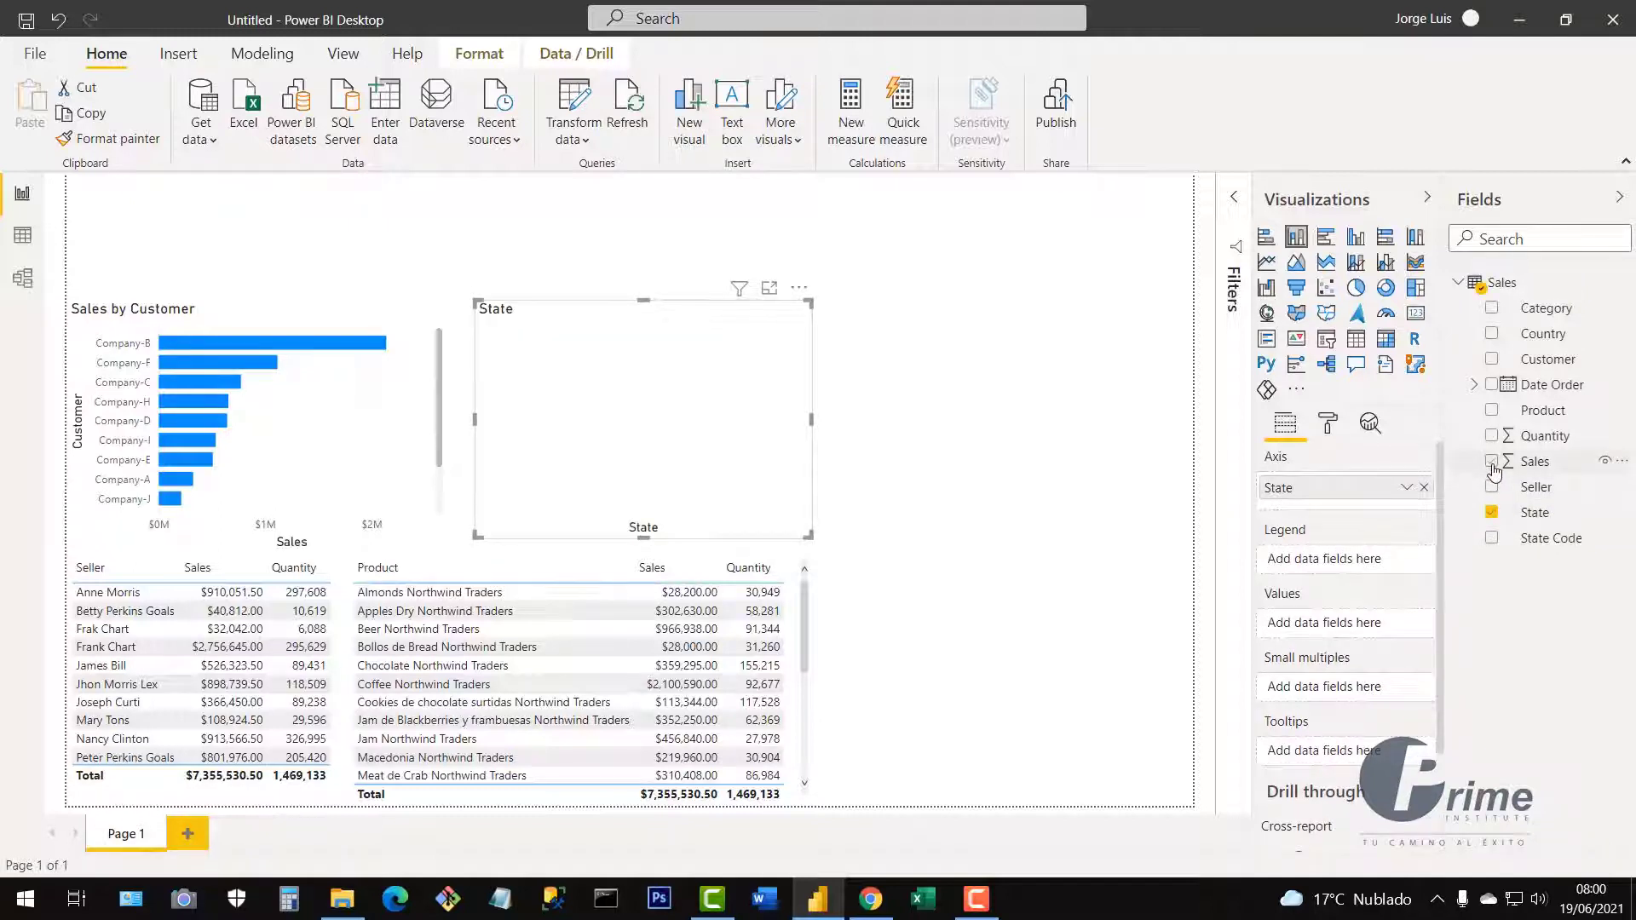
left_click_drag(1494, 471, 1285, 634)
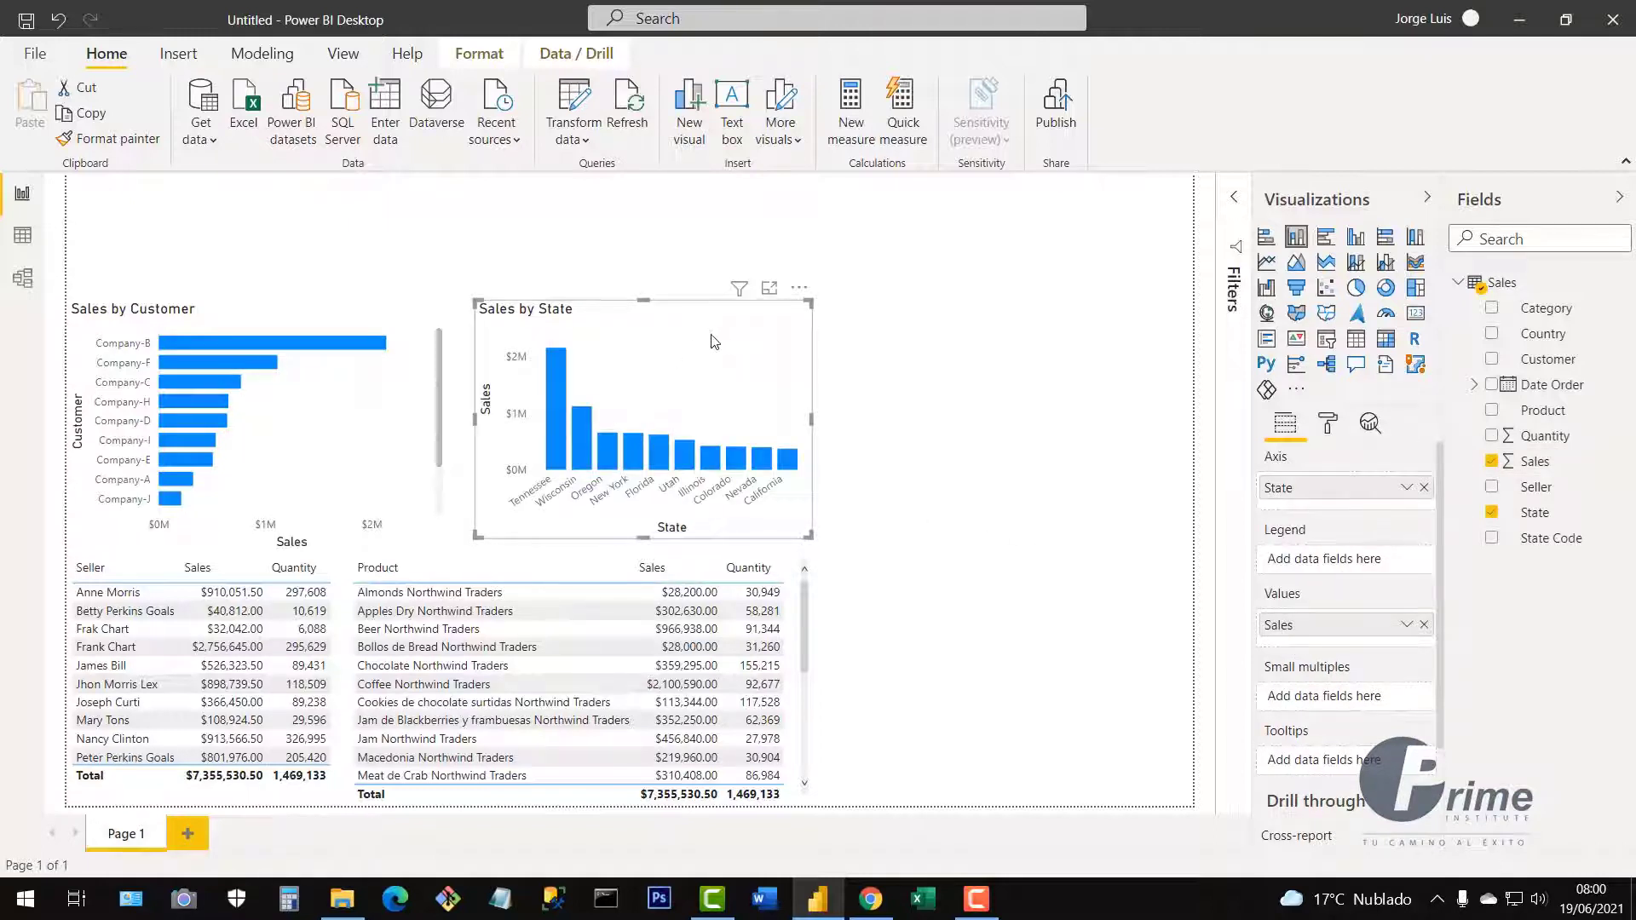
left_click_drag(715, 342, 701, 342)
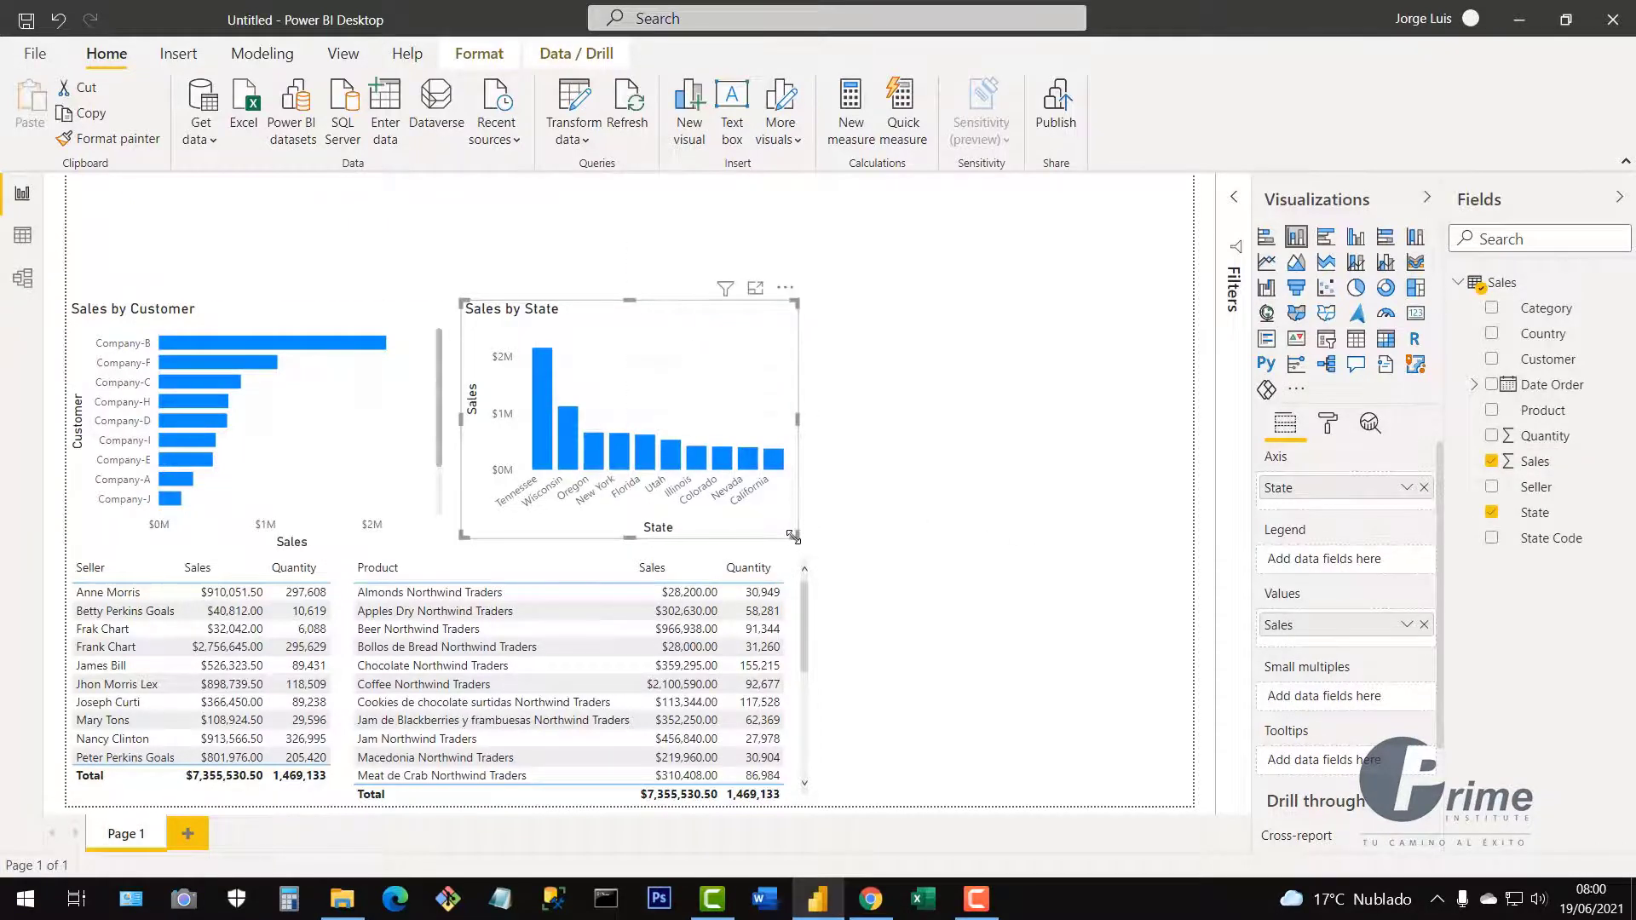
mouse_move(793, 537)
left_mouse_down()
mouse_move(802, 552)
mouse_move(797, 537)
left_mouse_up()
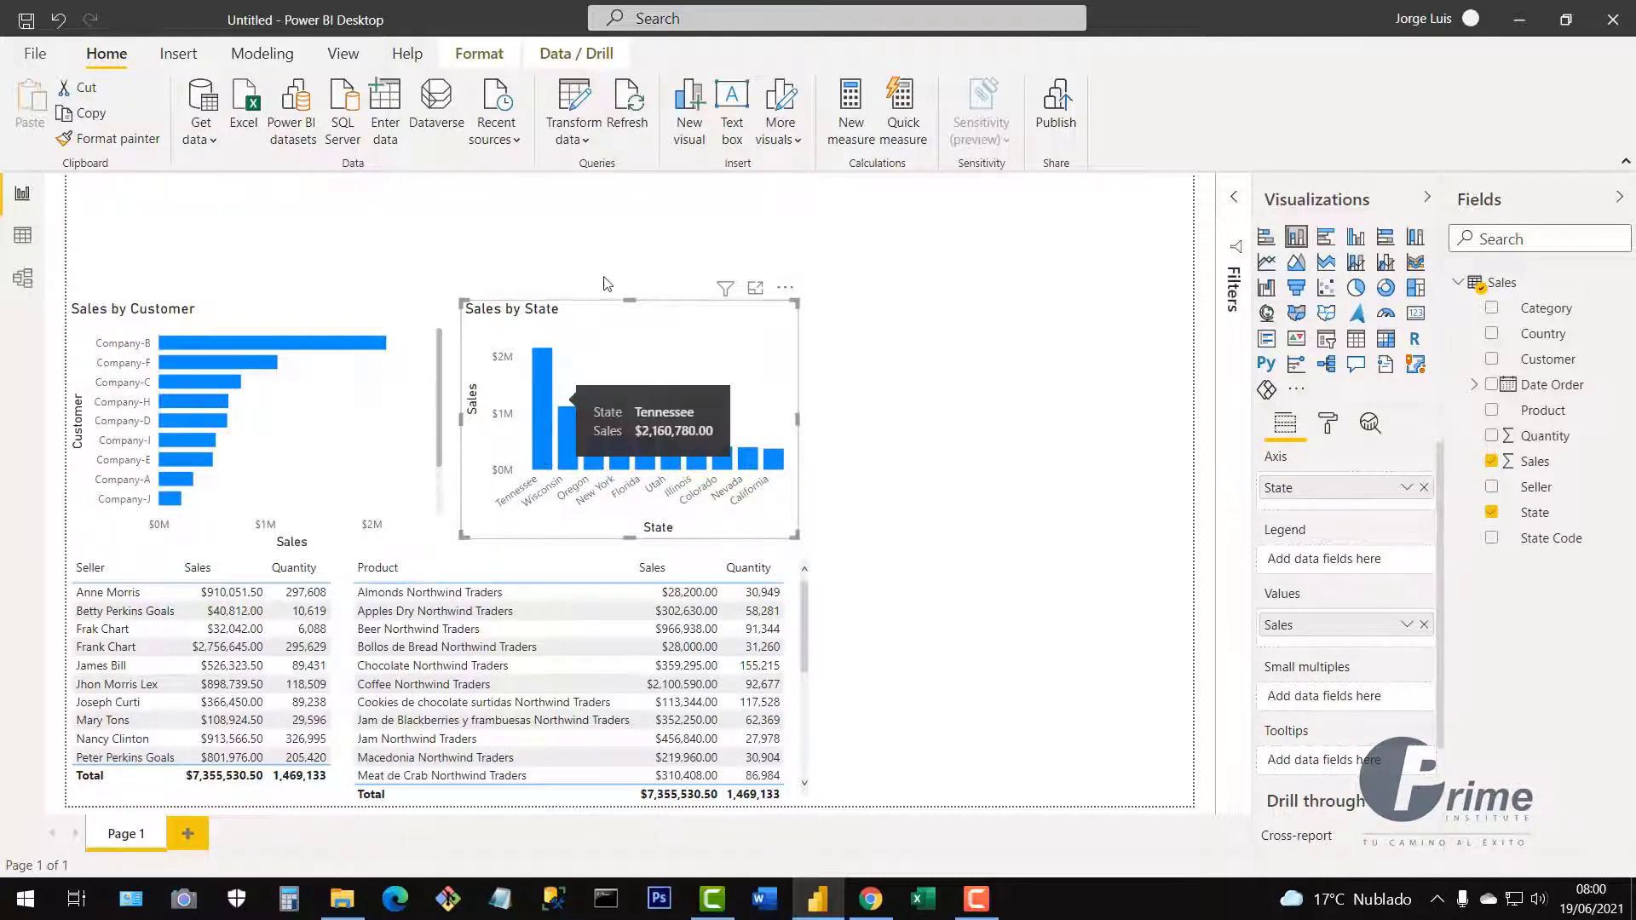
left_click(939, 433)
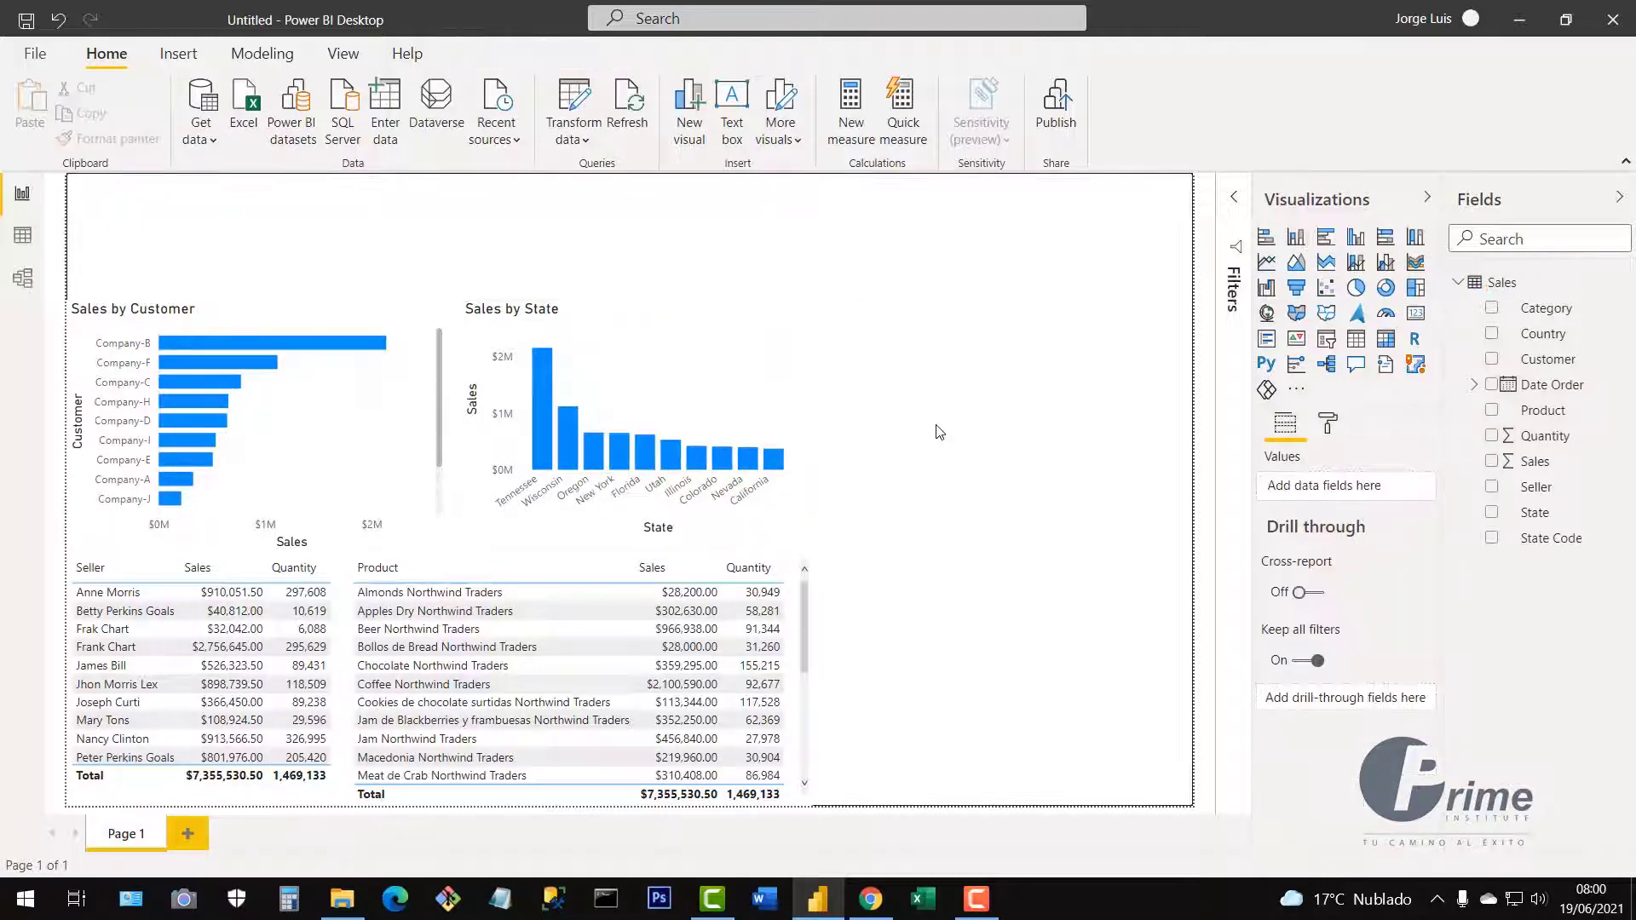
Add a pie chart of Sales by Category beside Sales by State, with Drinks largest at 43.39%.
left_click(1356, 290)
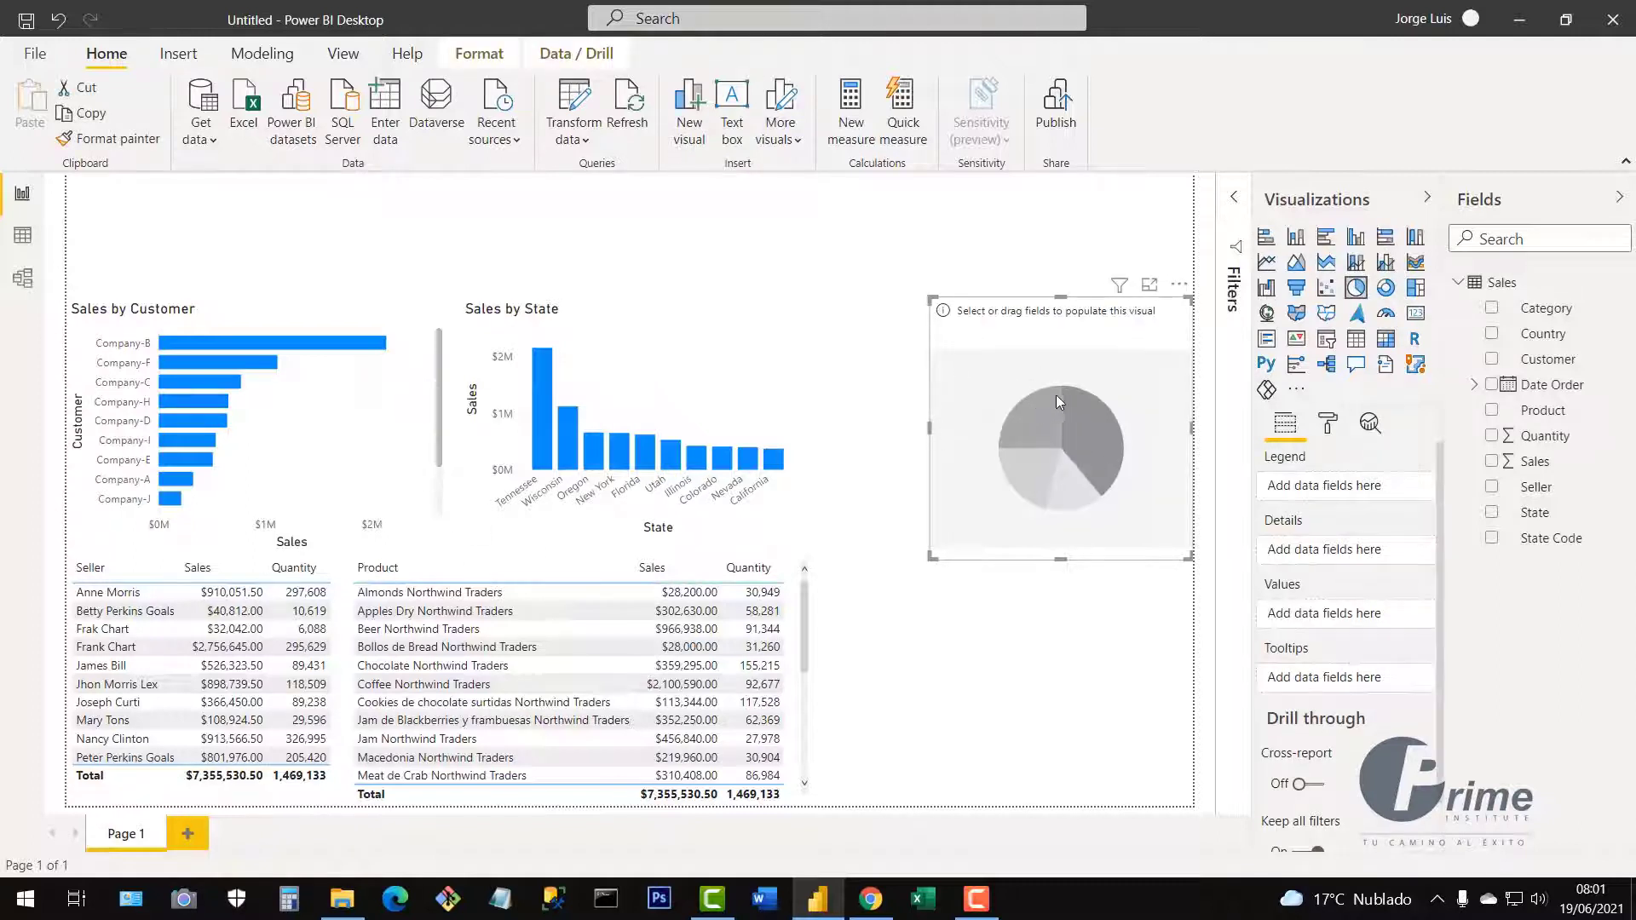
left_click_drag(1041, 371, 926, 365)
left_click_drag(1079, 549, 1175, 550)
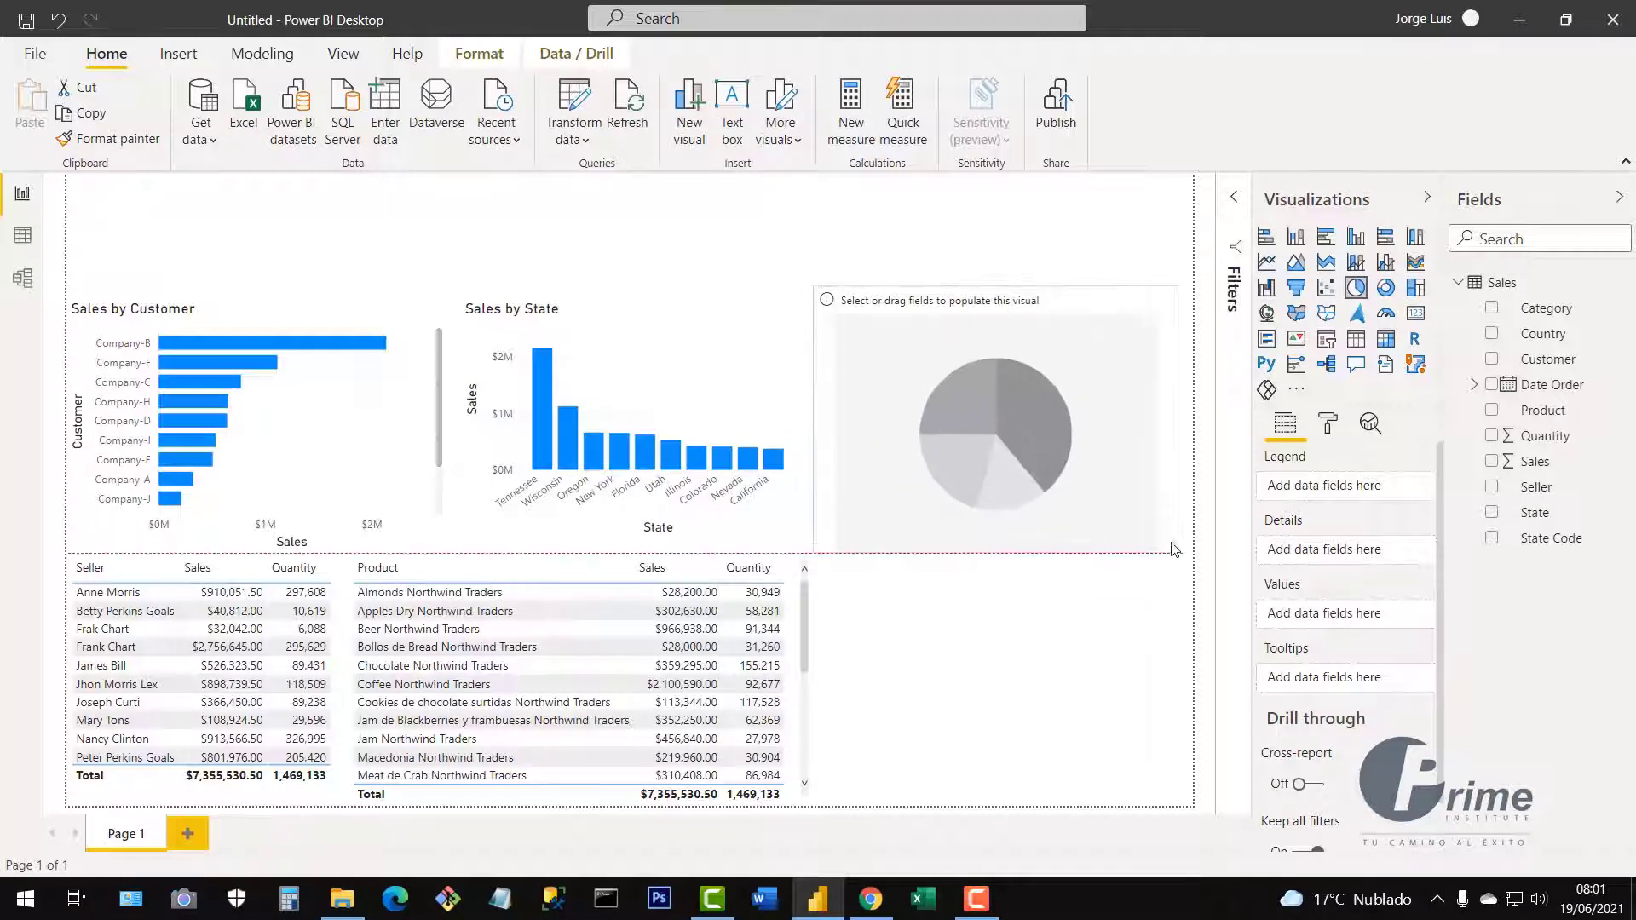
left_click_drag(1141, 427, 1142, 426)
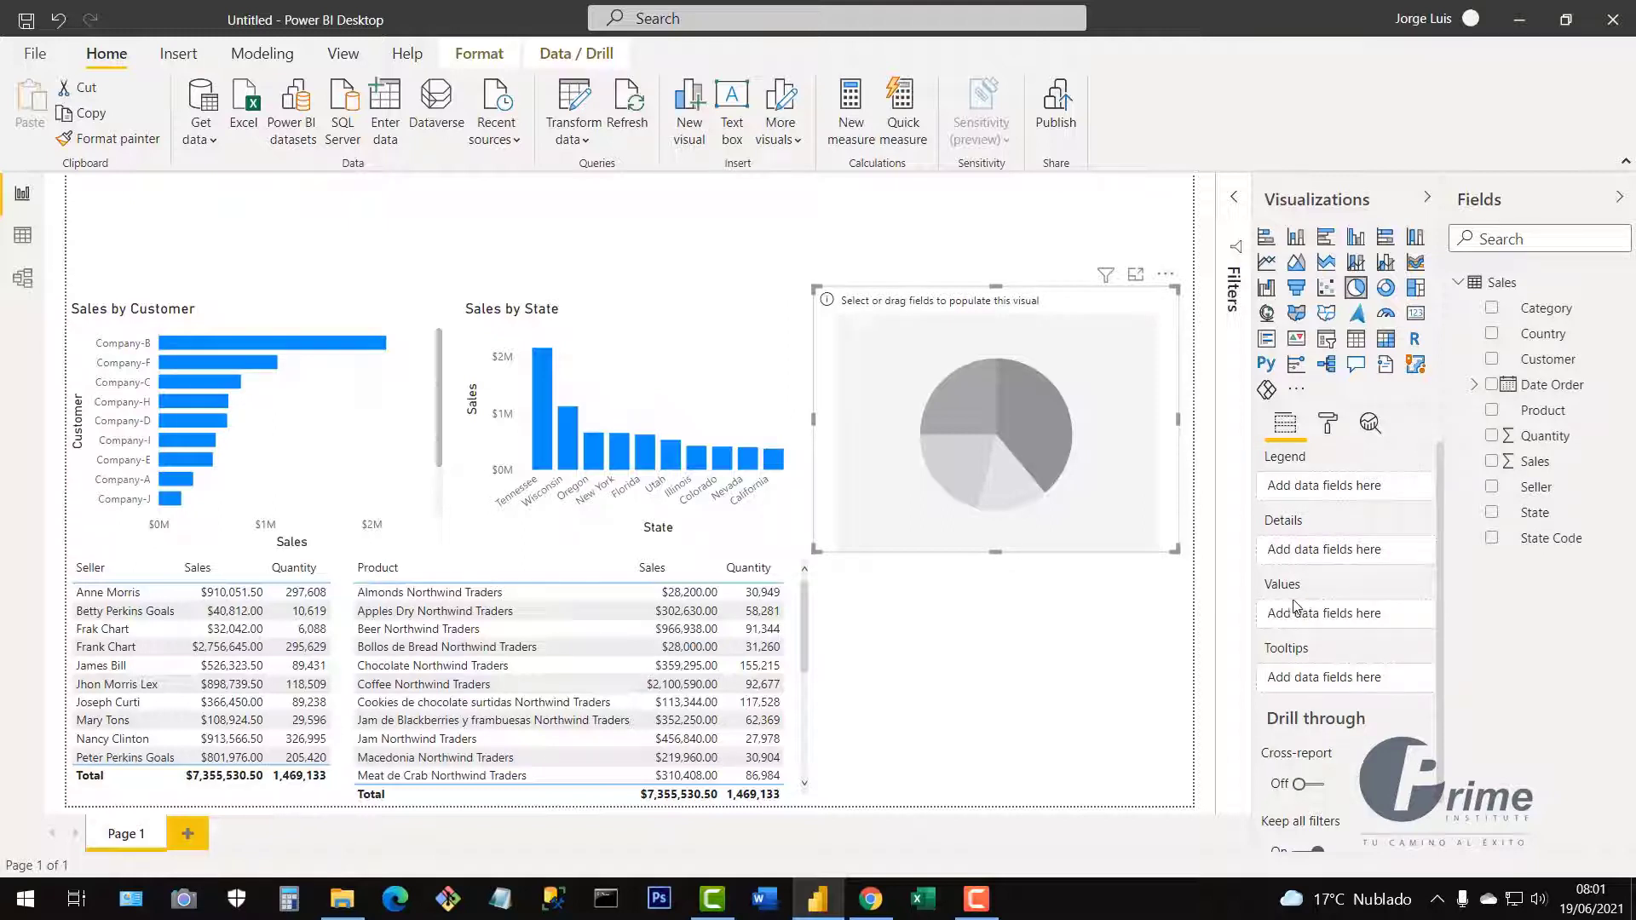
left_click(1492, 311)
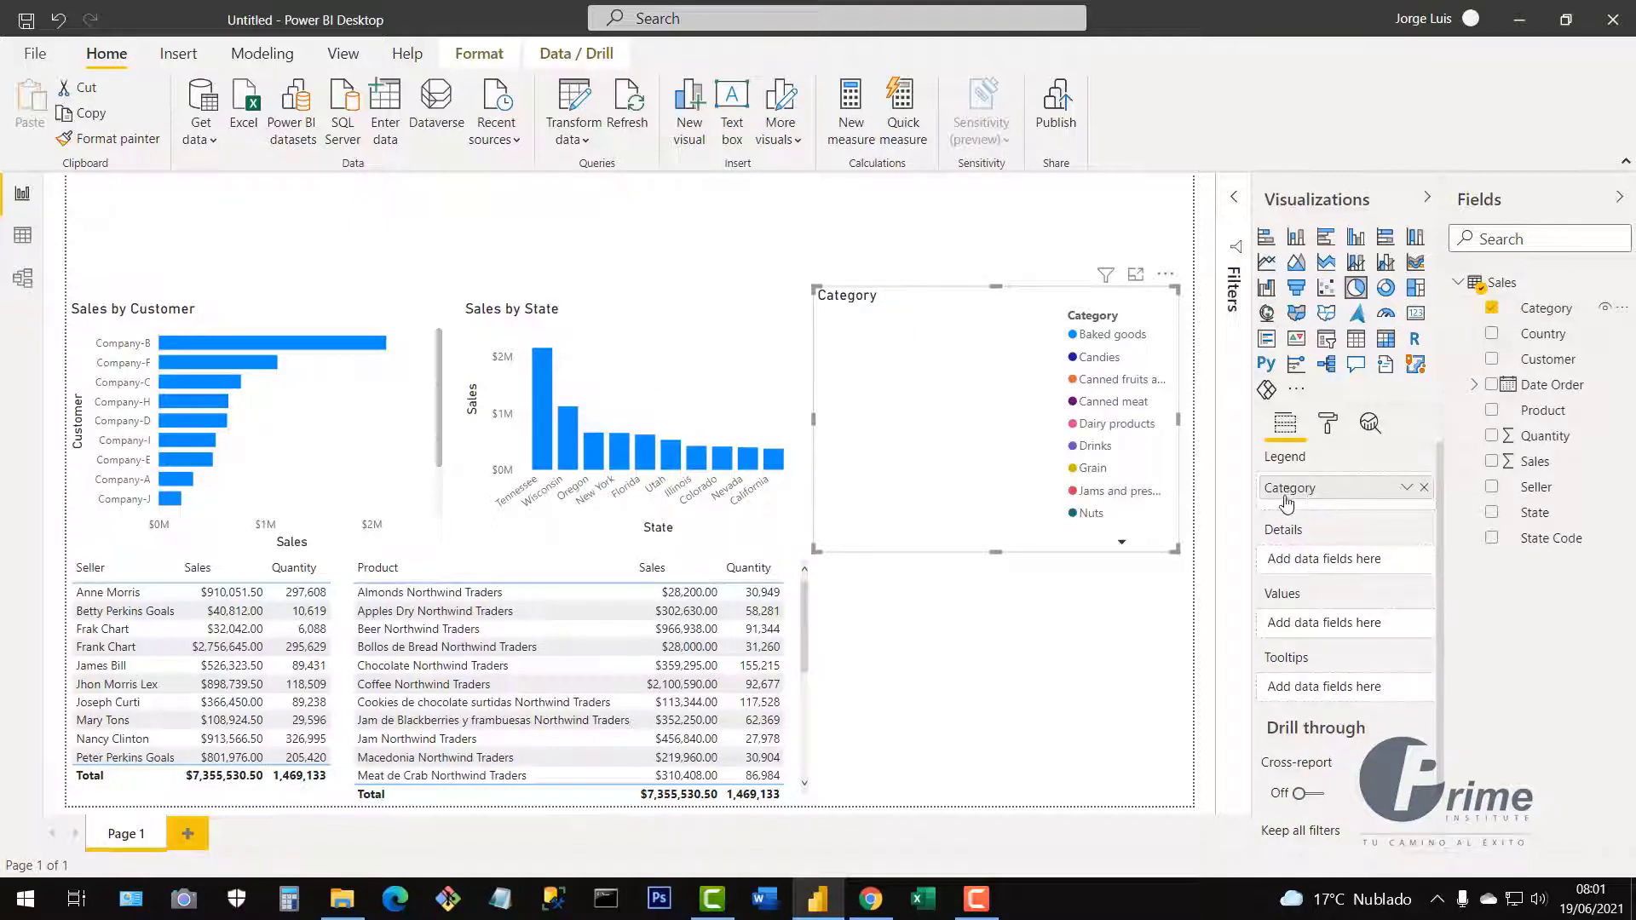
left_click(1492, 463)
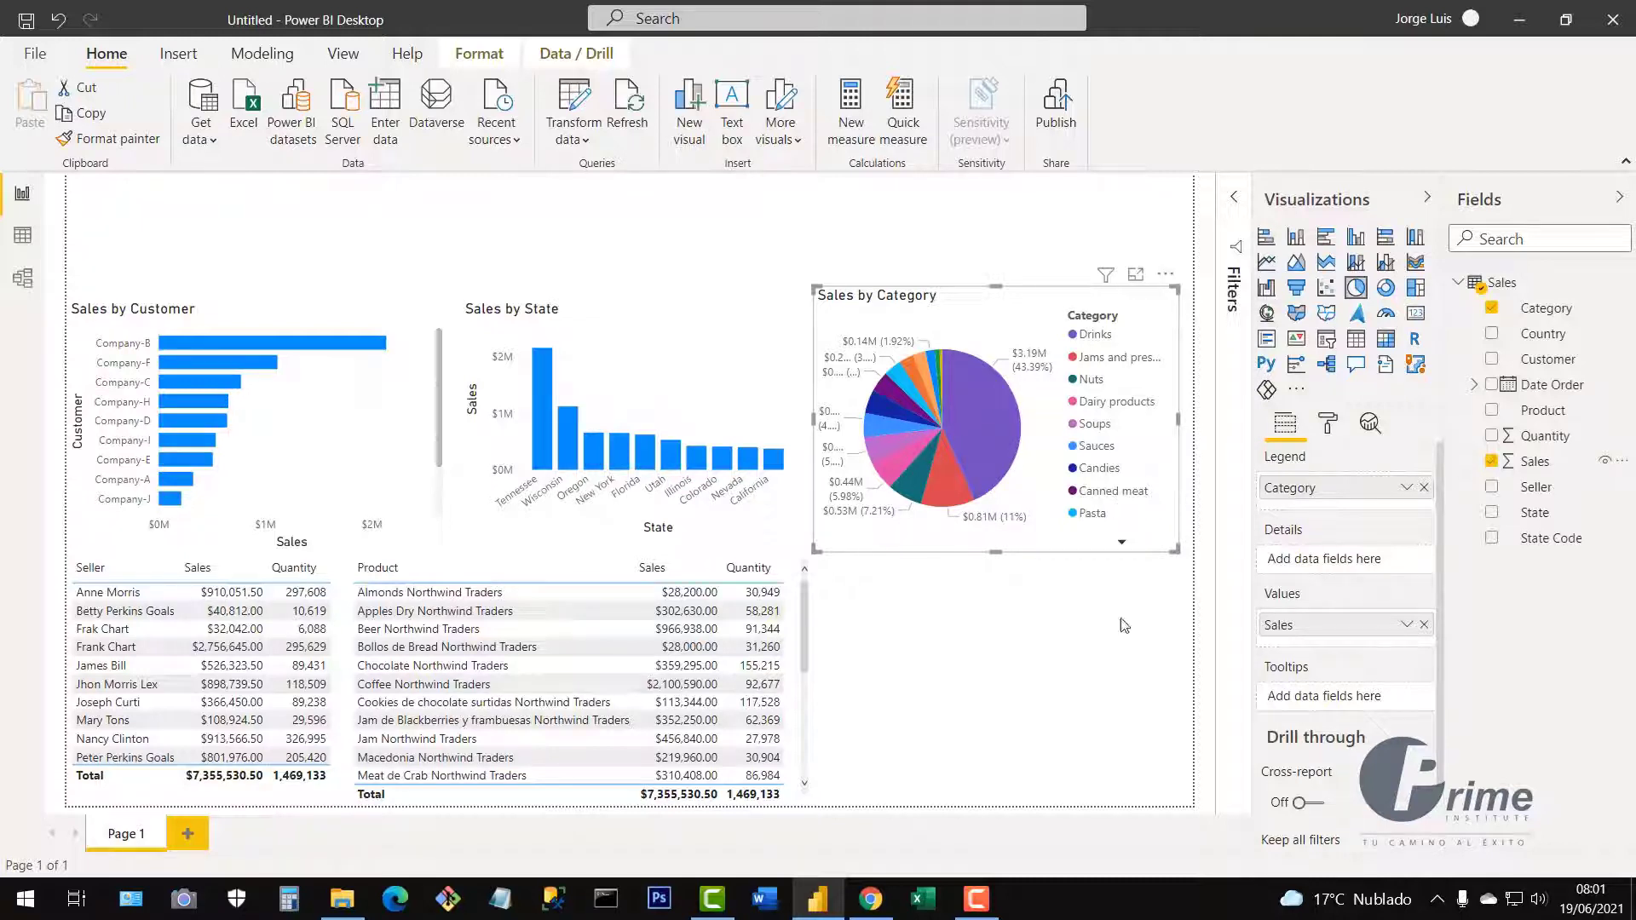
left_click(1016, 694)
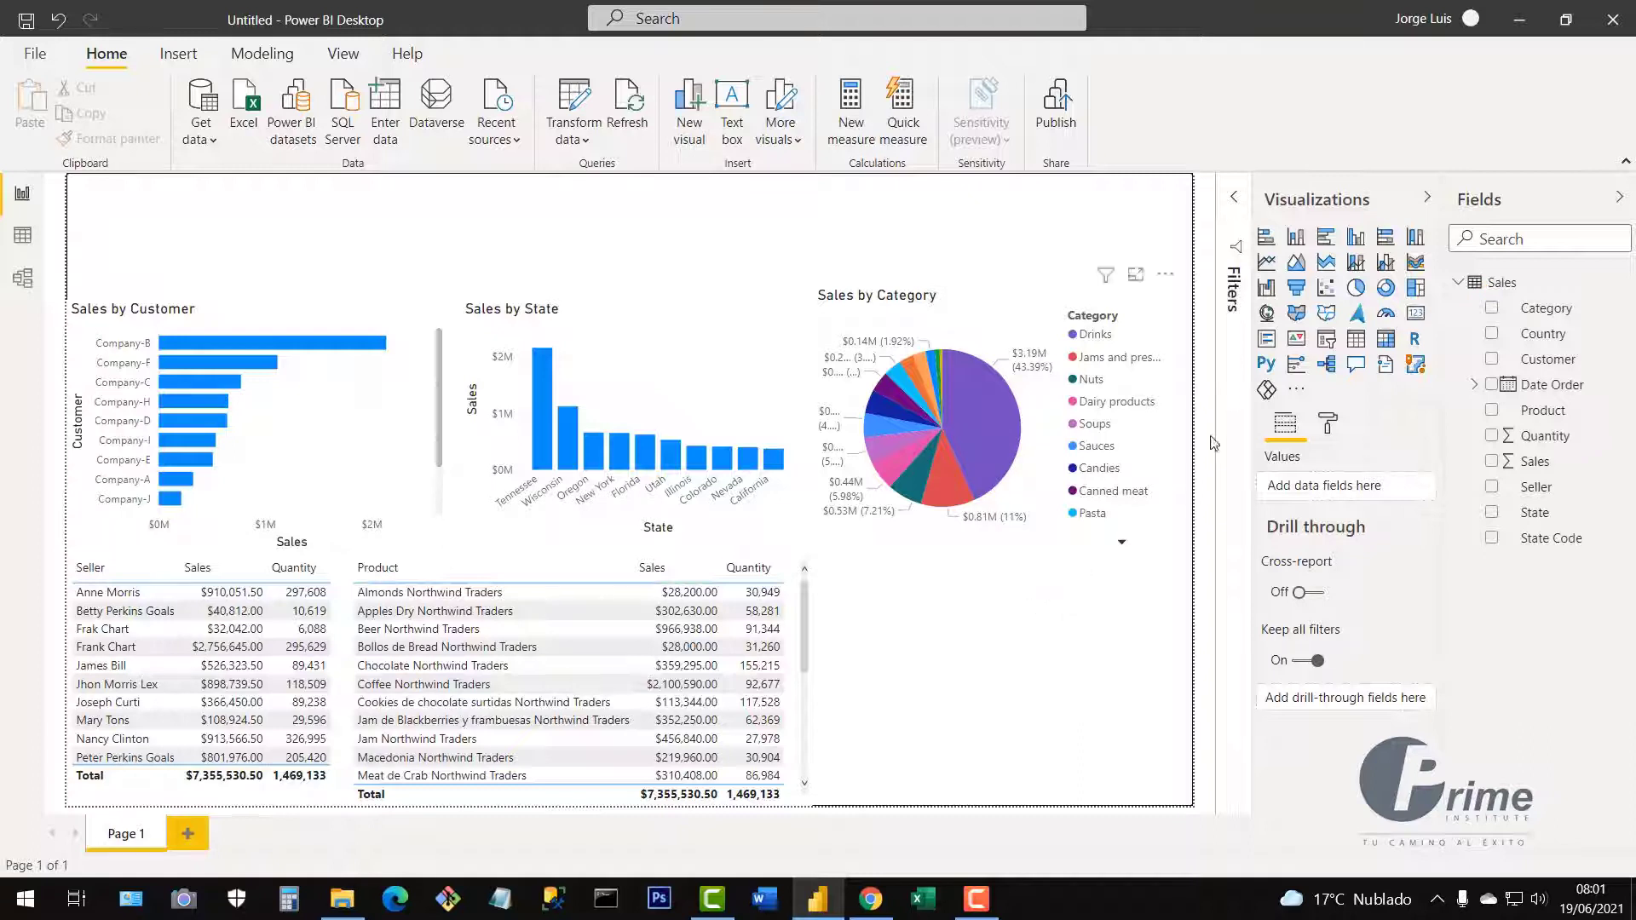
Add a wide line chart of Sales over Date Order, with only Month on the axis.
left_click(1269, 268)
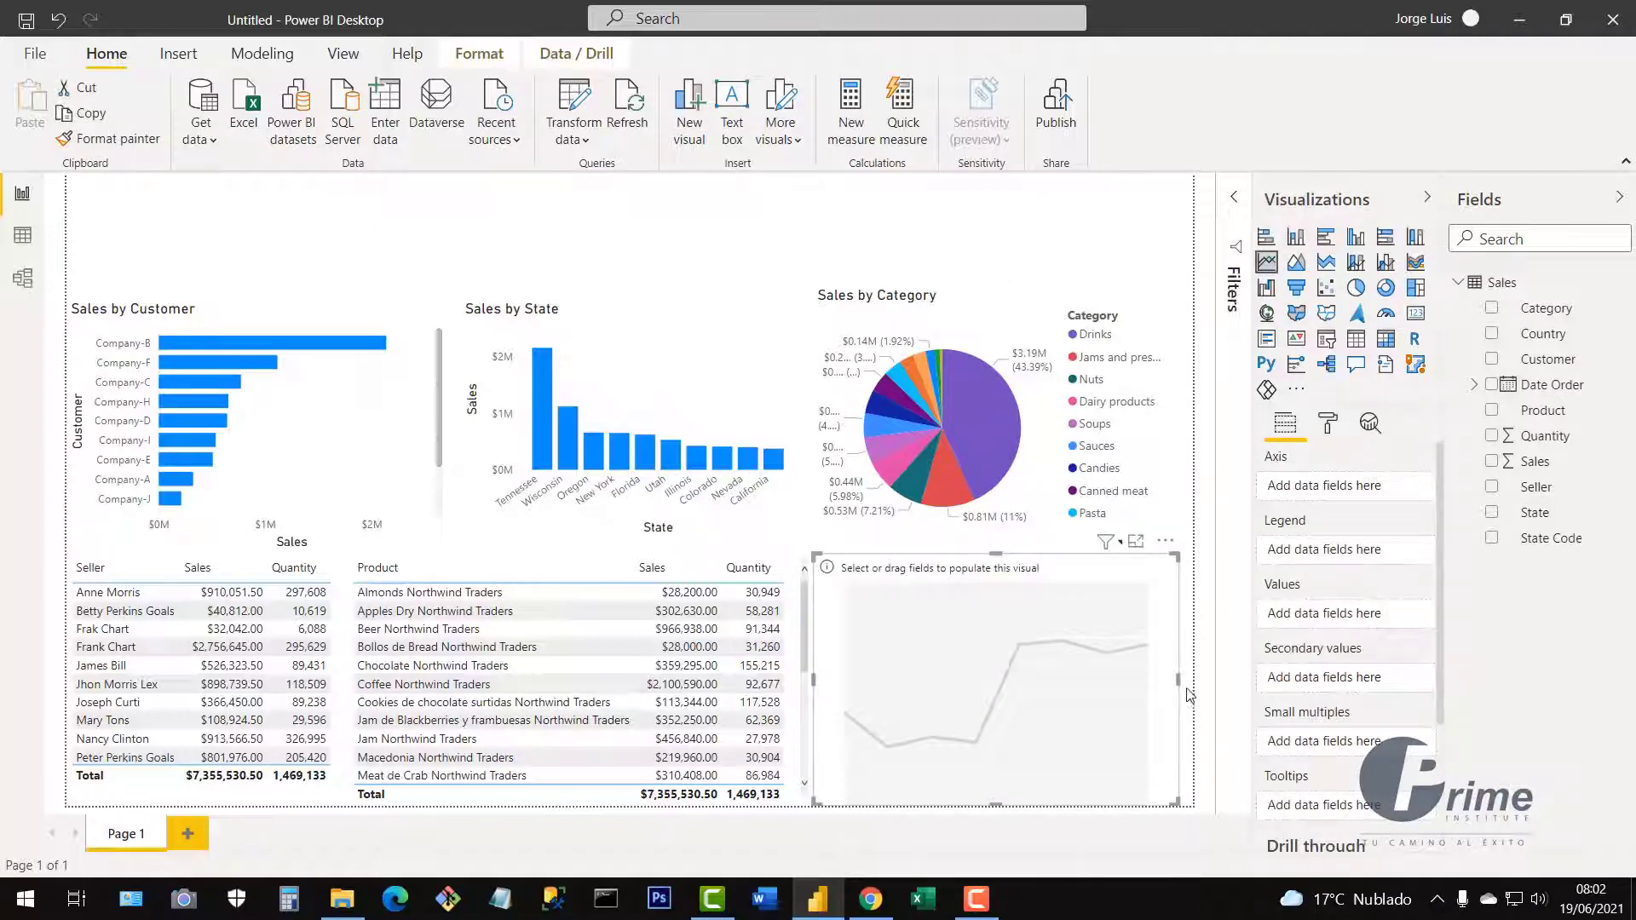
left_click_drag(1178, 683, 1191, 683)
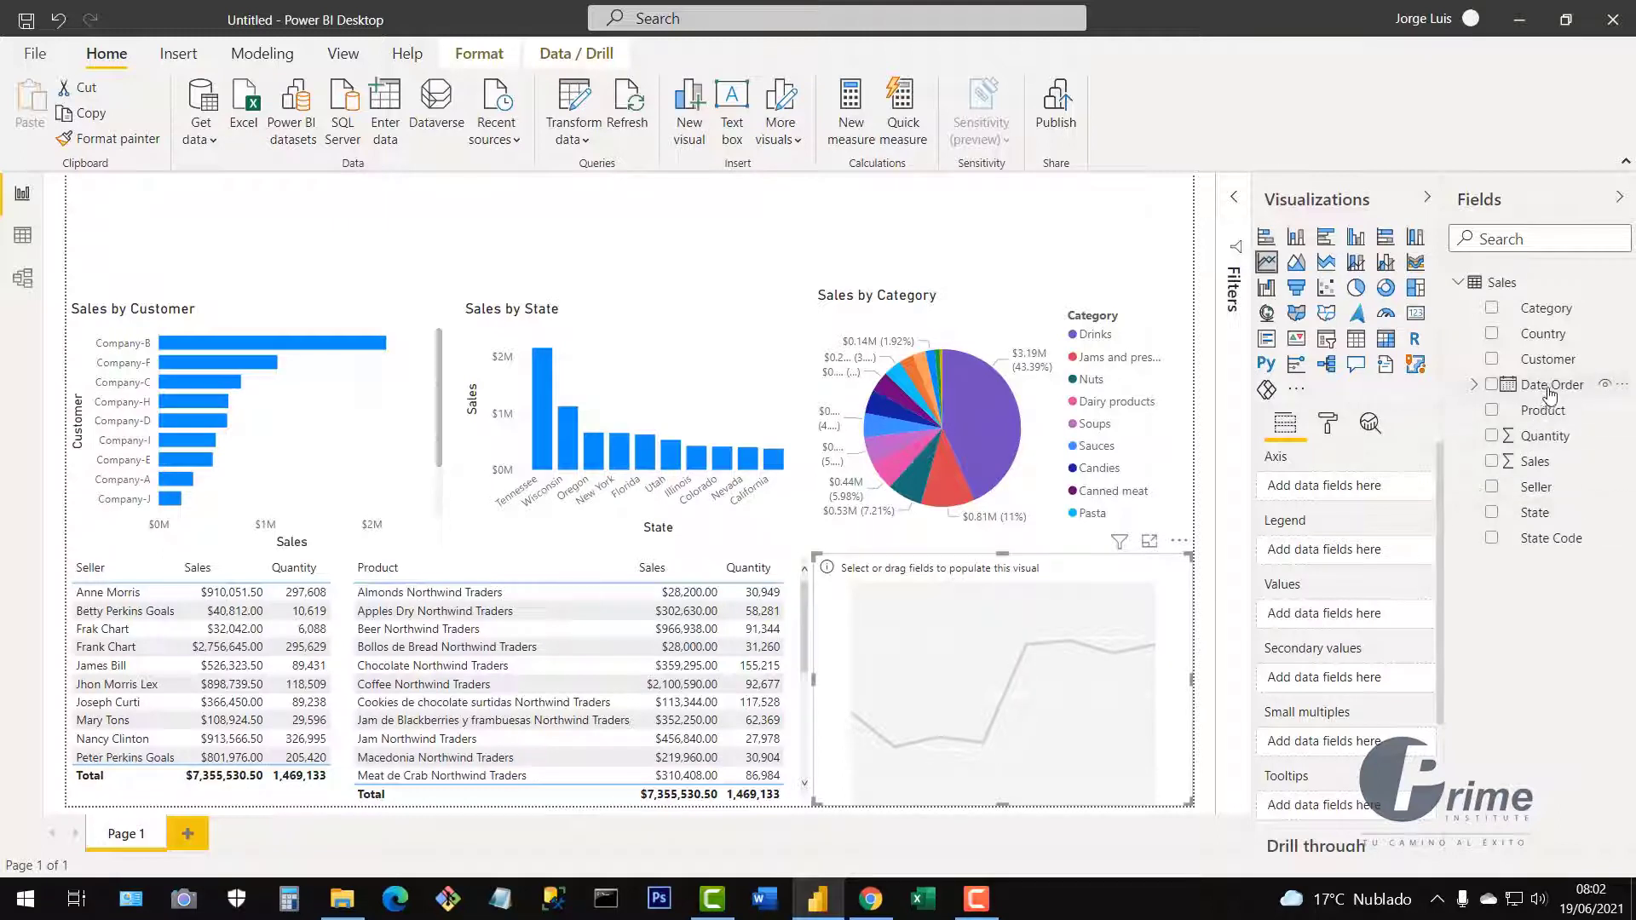
left_click(1491, 386)
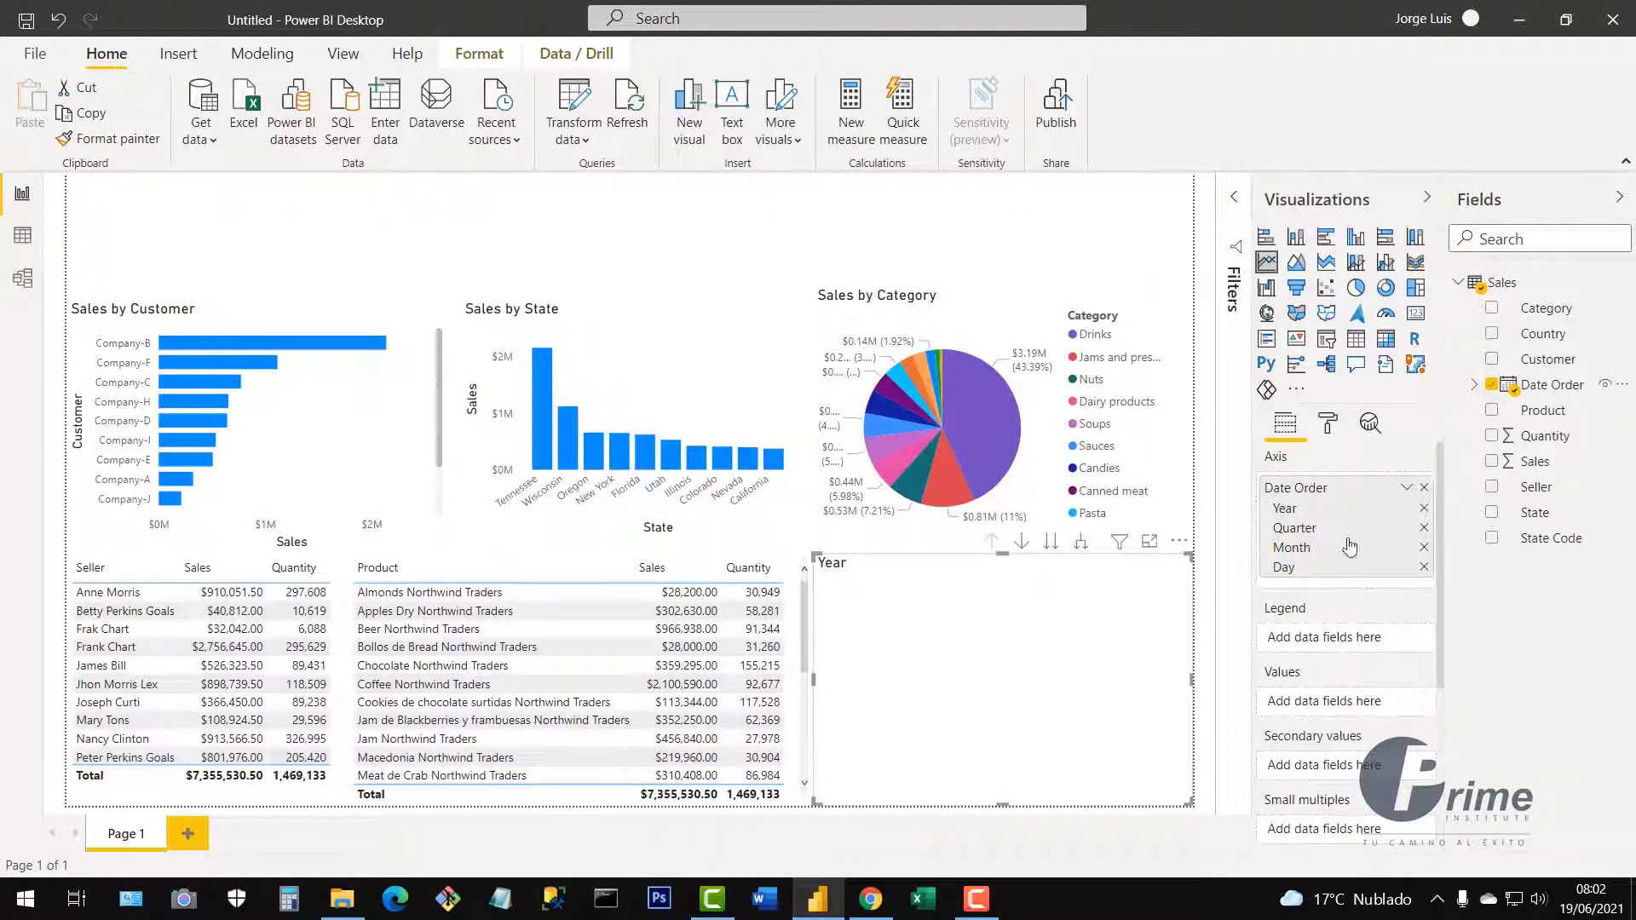
left_click(1425, 509)
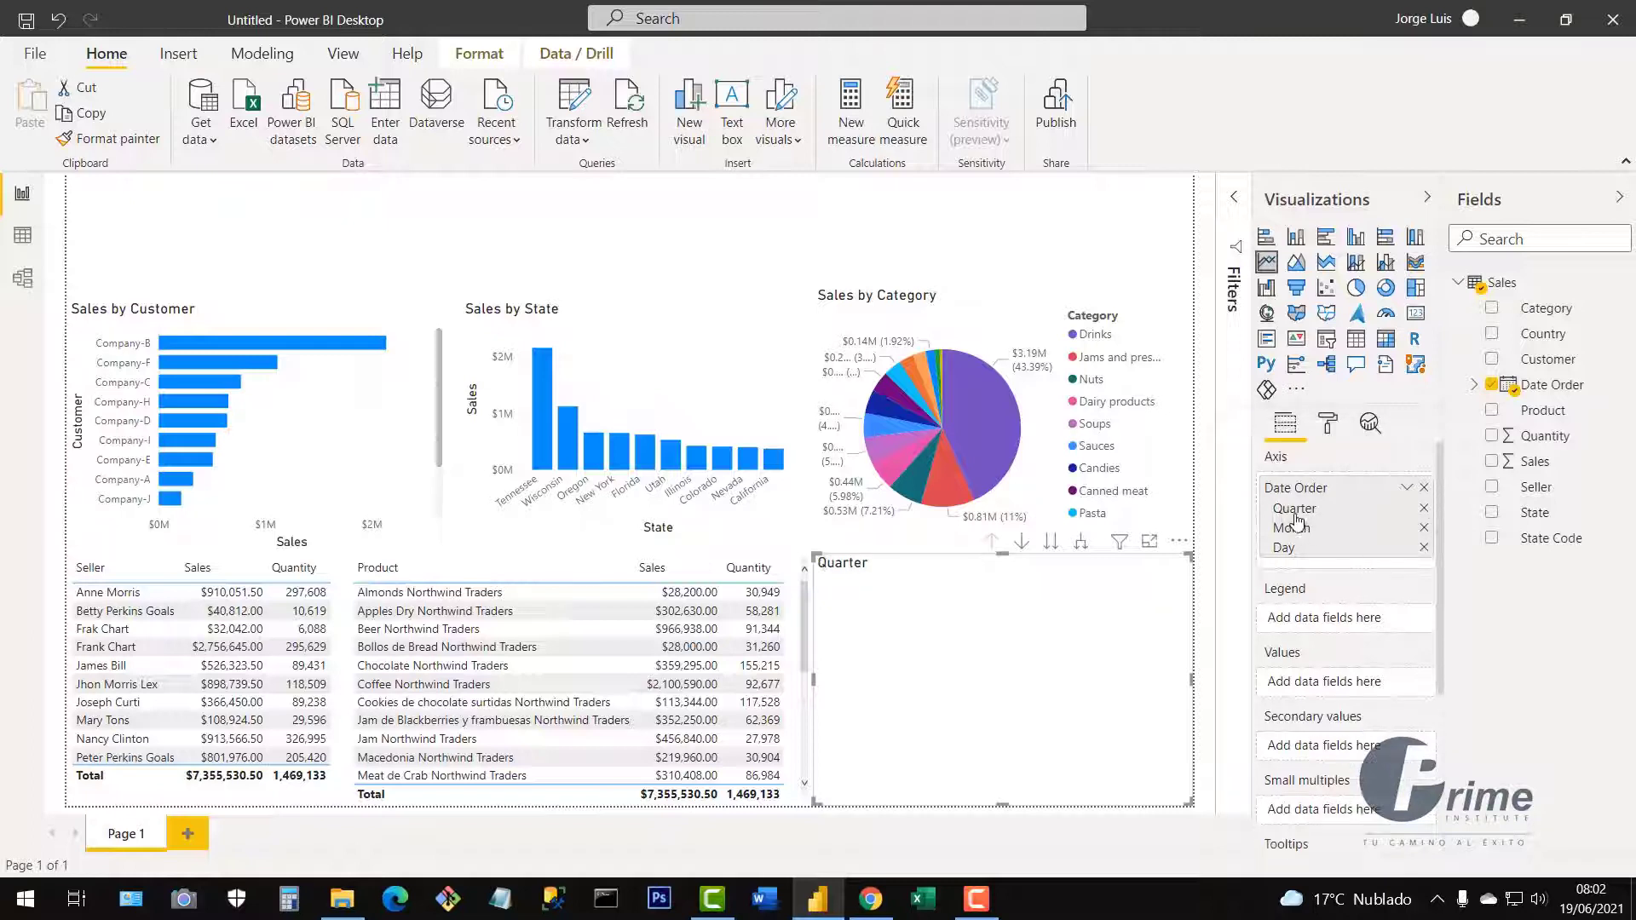
left_click(1425, 509)
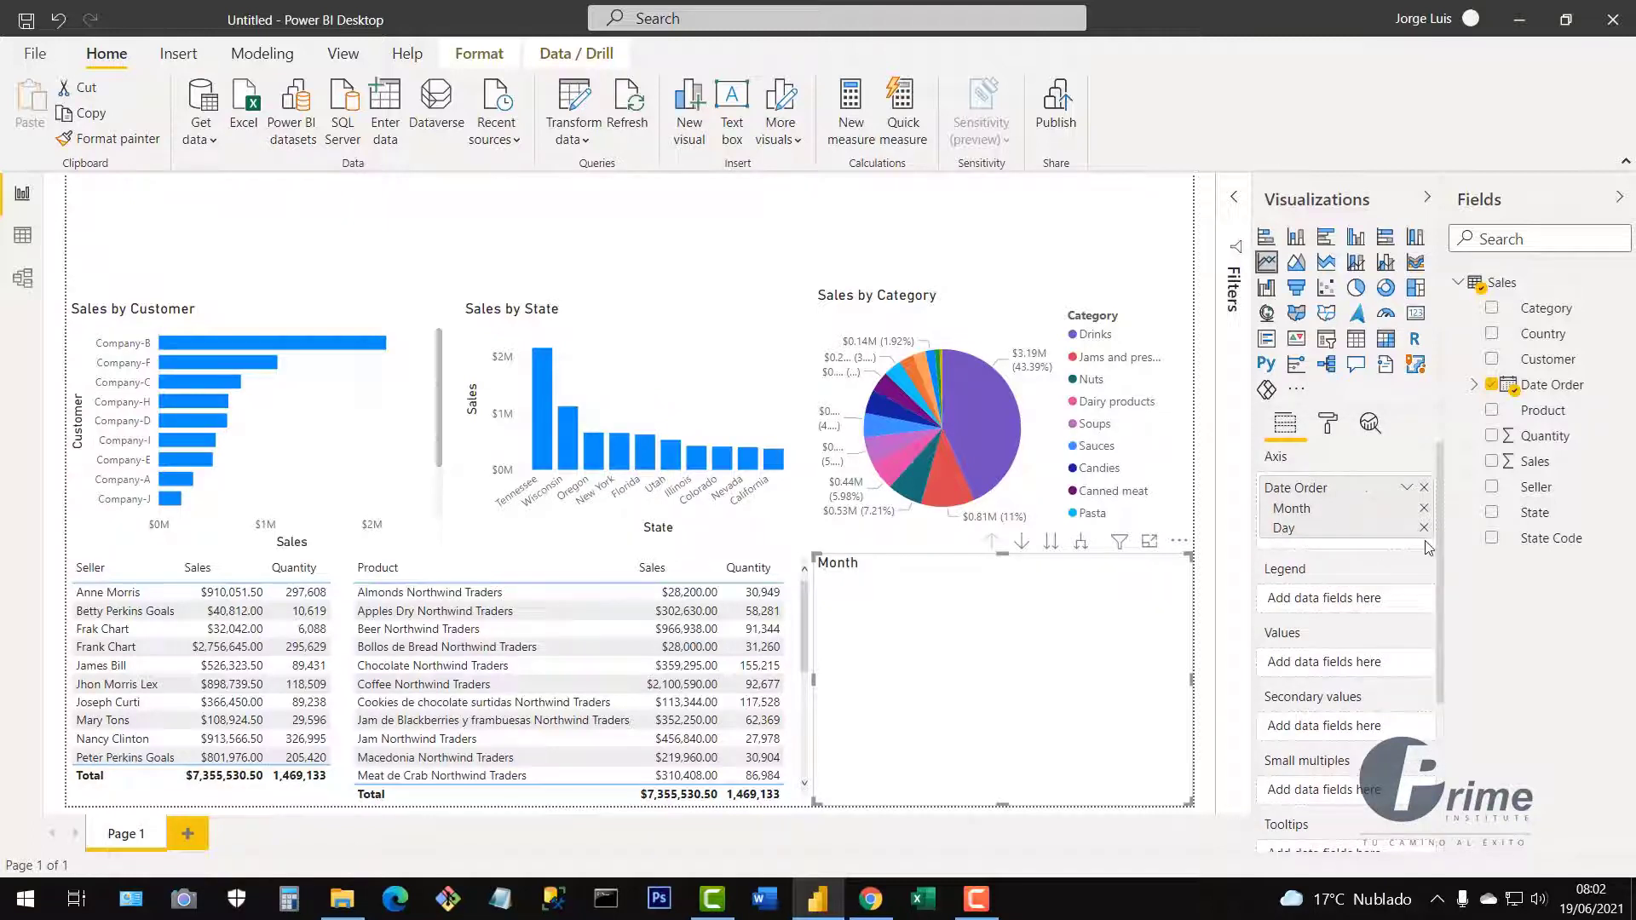
left_click(1424, 529)
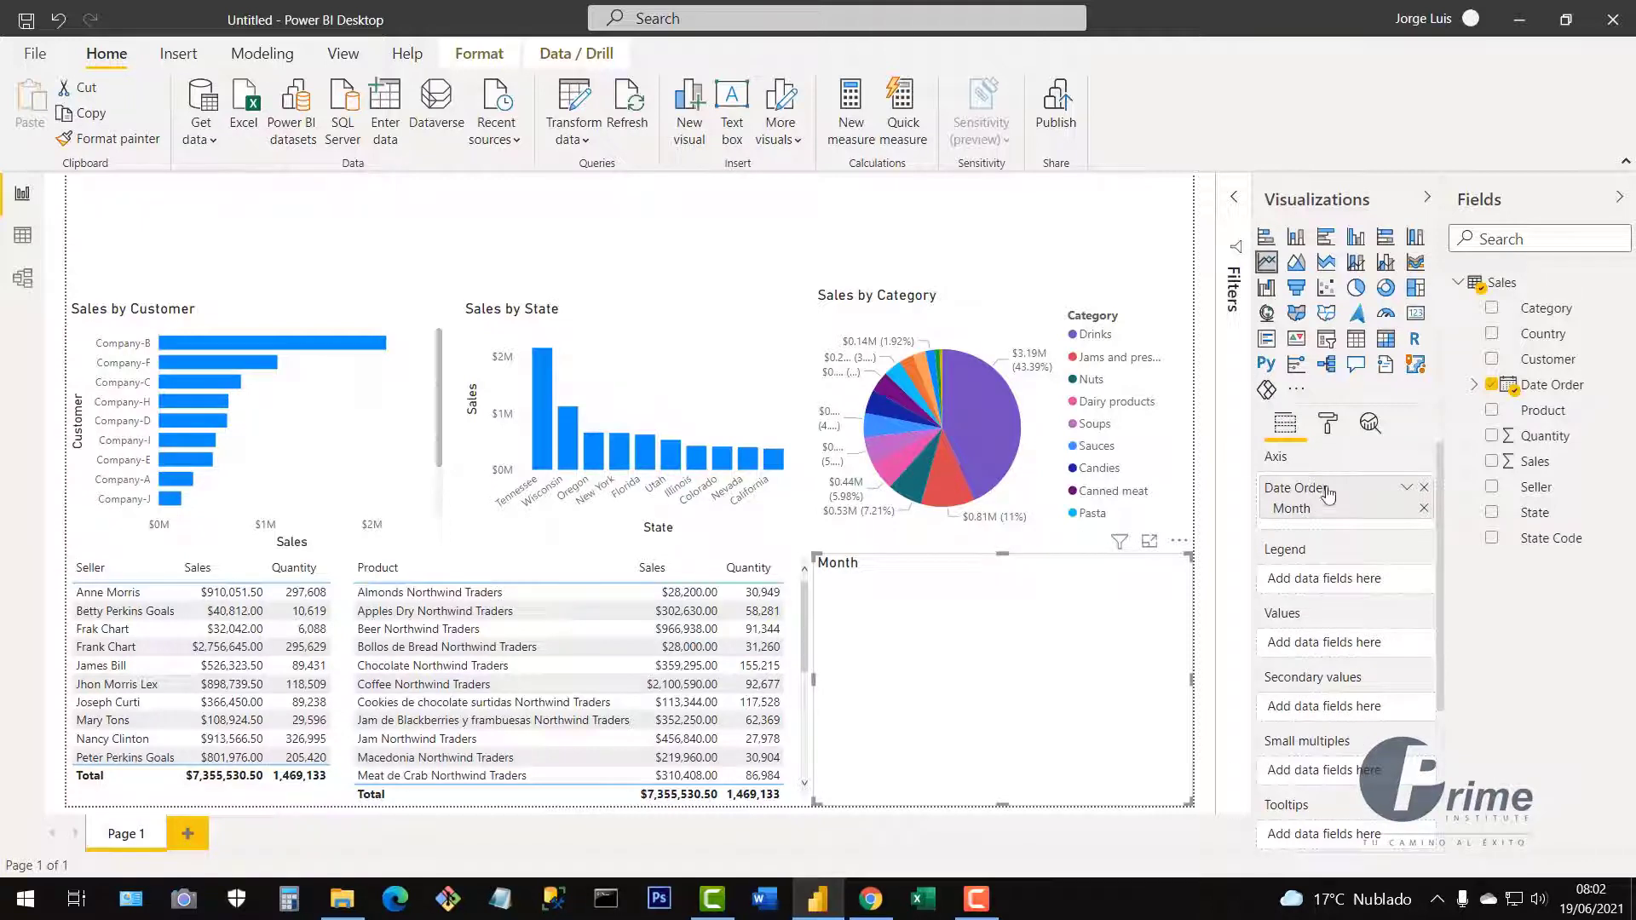
left_click(1492, 462)
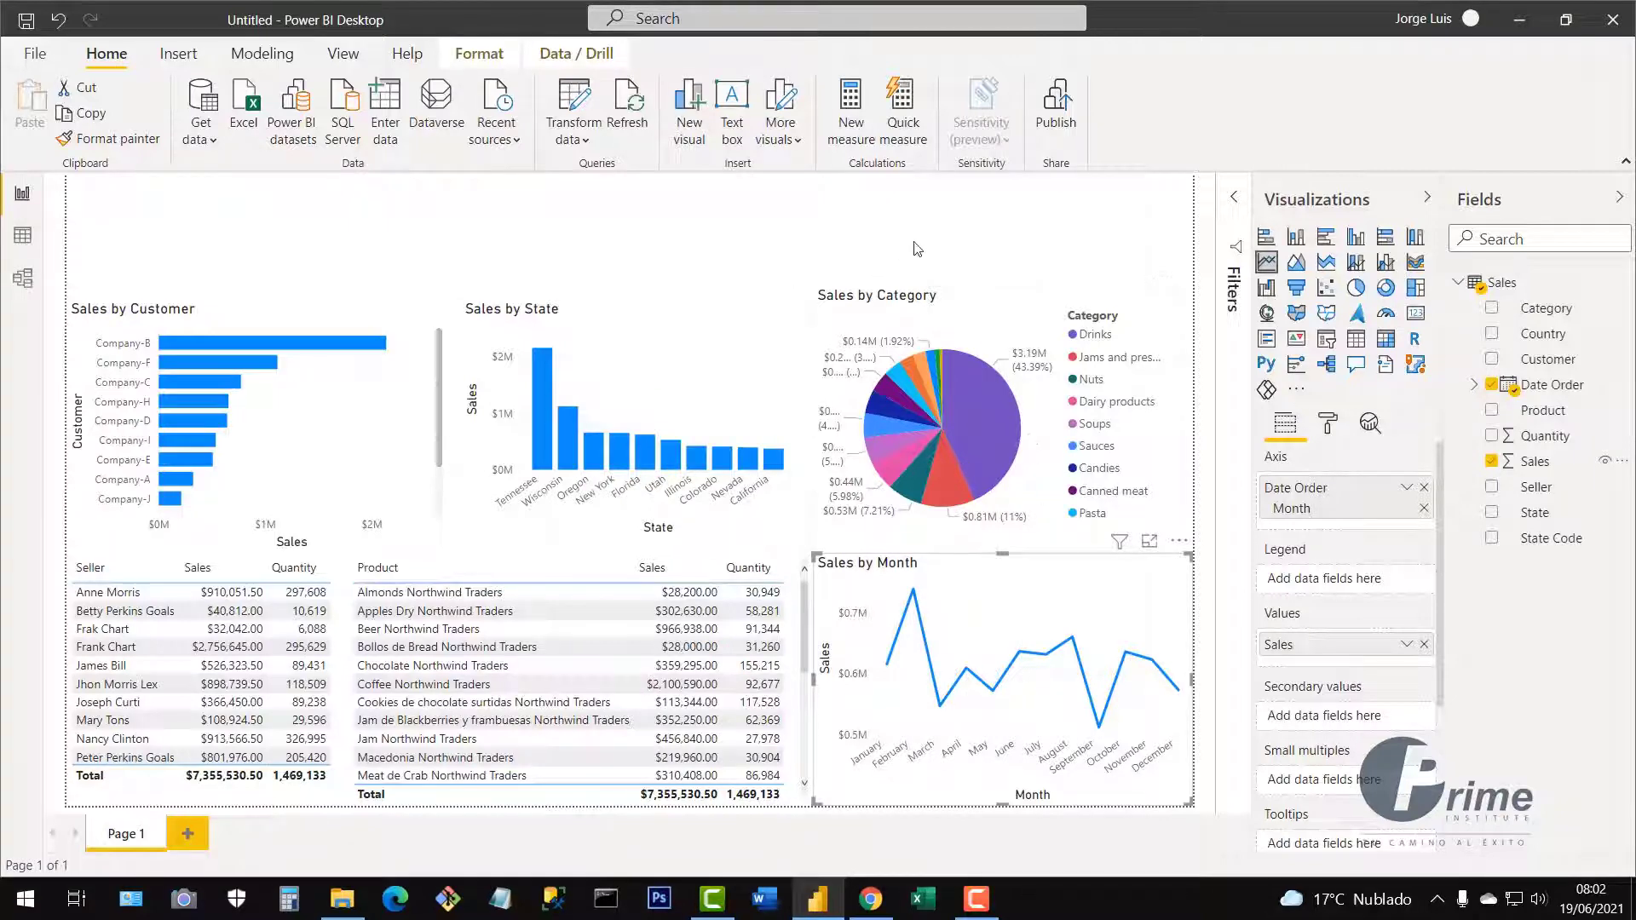
left_click(1017, 556)
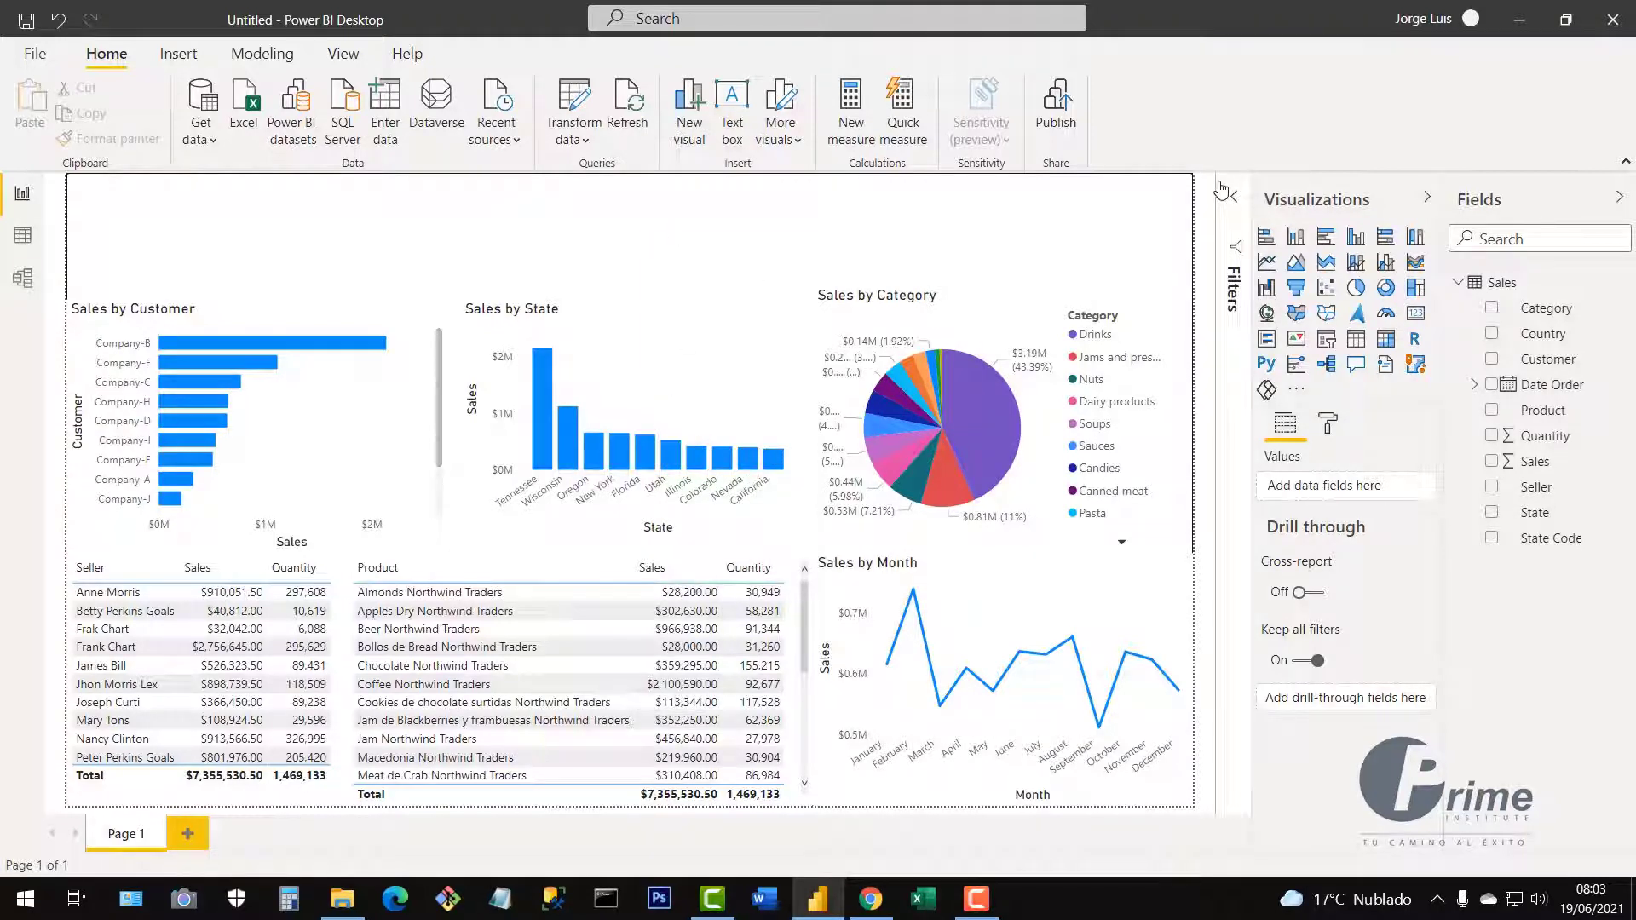
left_click(817, 903)
left_click(817, 903)
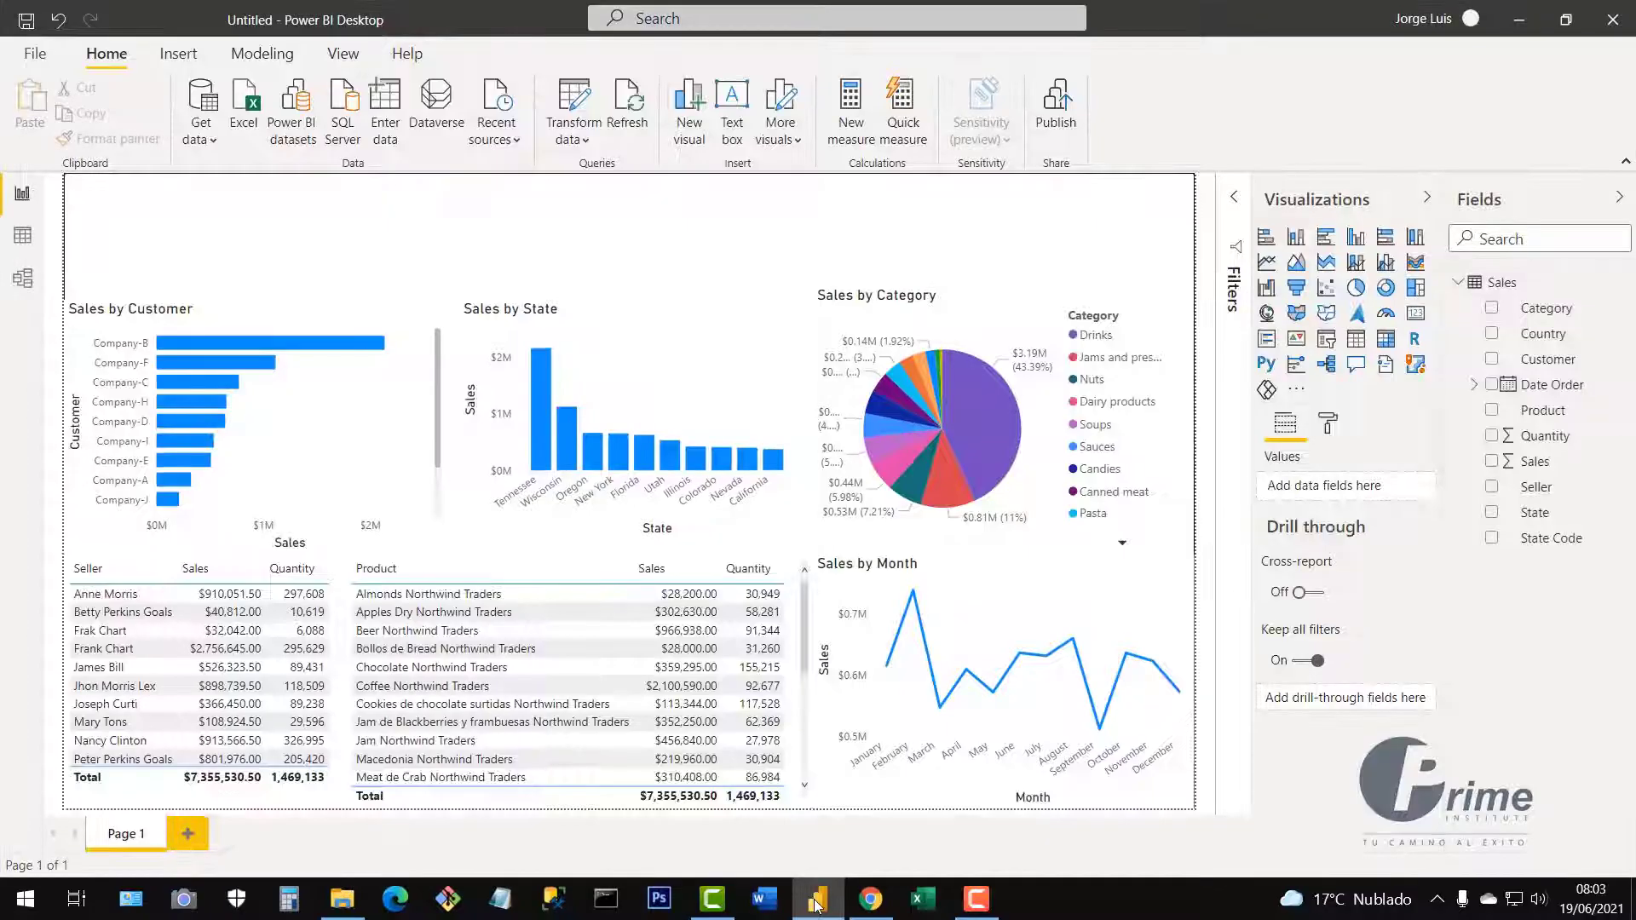
left_click(871, 912)
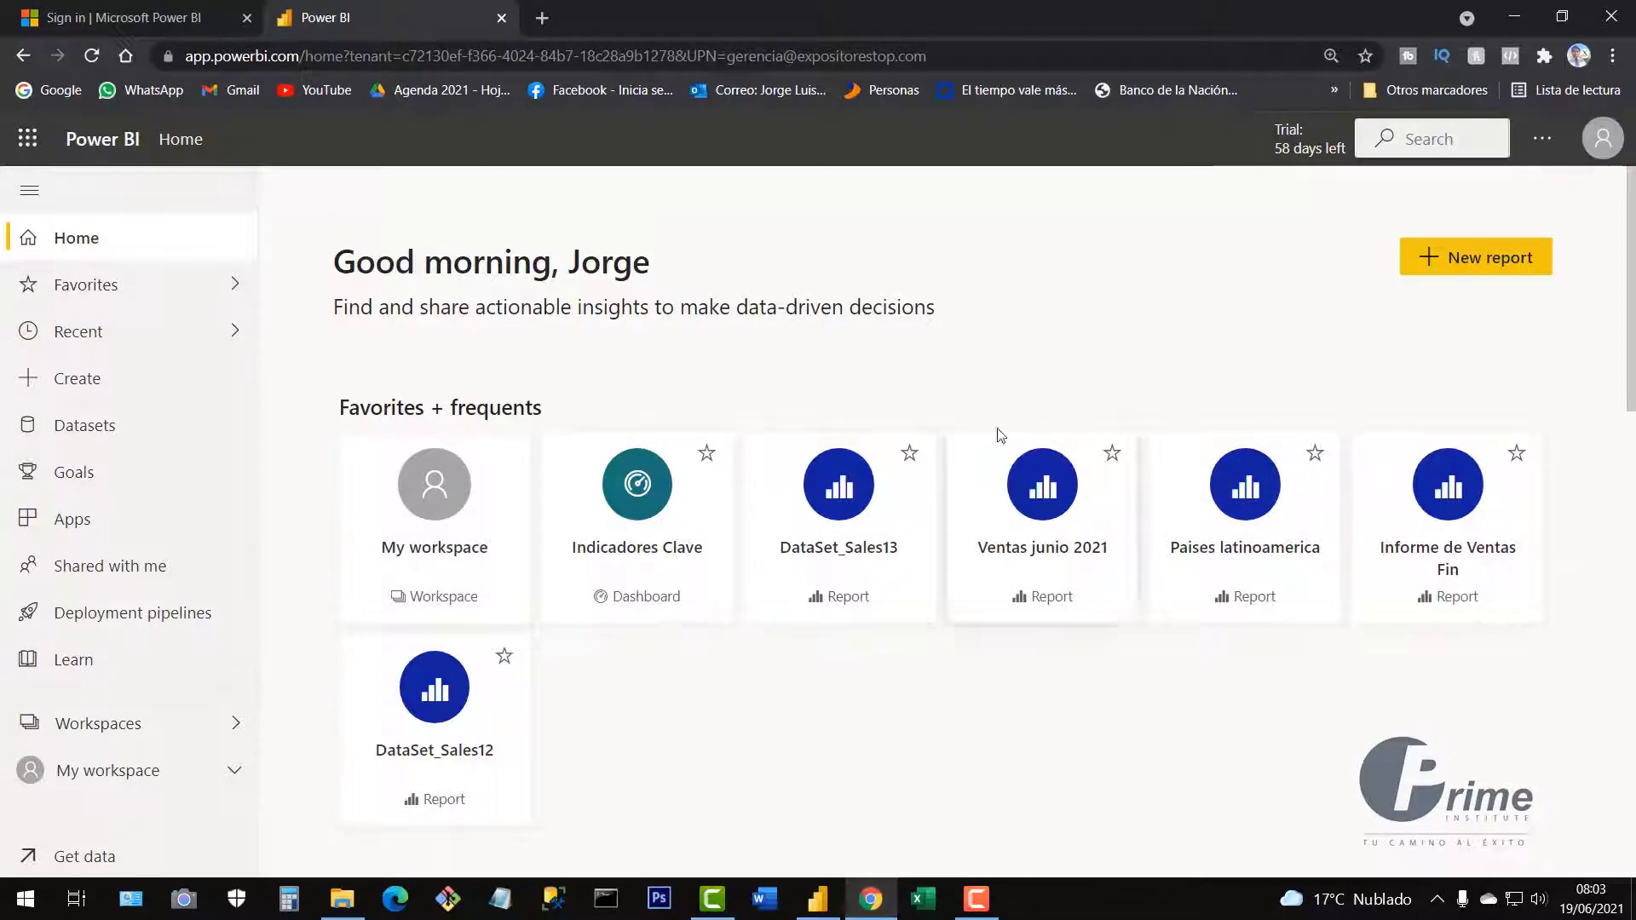
scroll(1121, 672, "down", 1)
scroll(1049, 650, "up", 1)
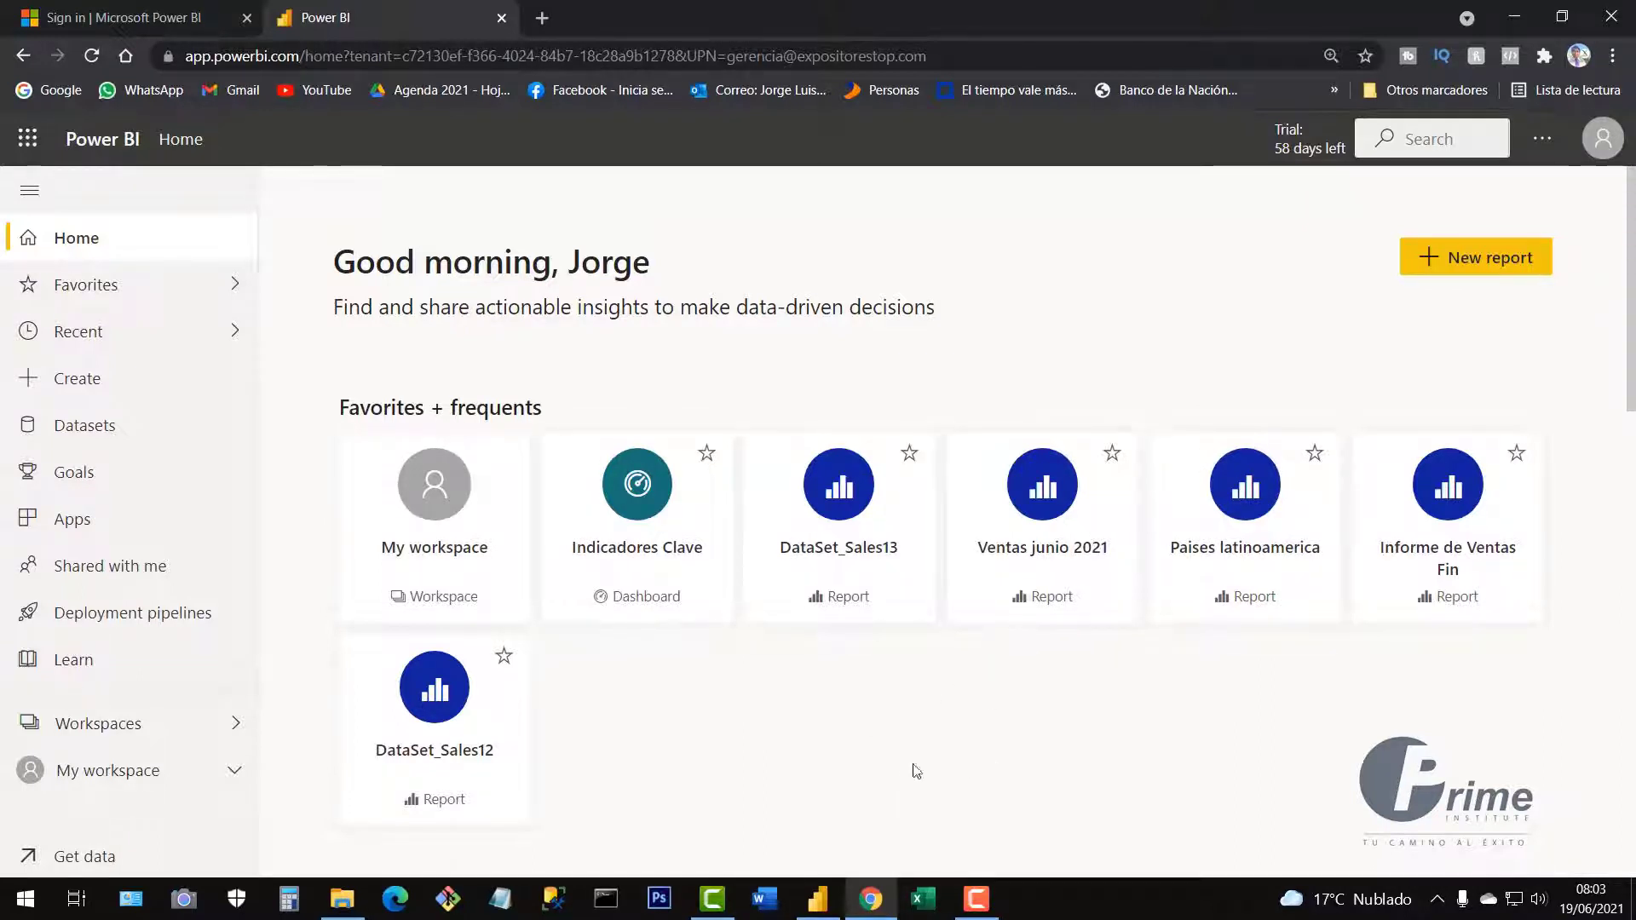
left_click(818, 901)
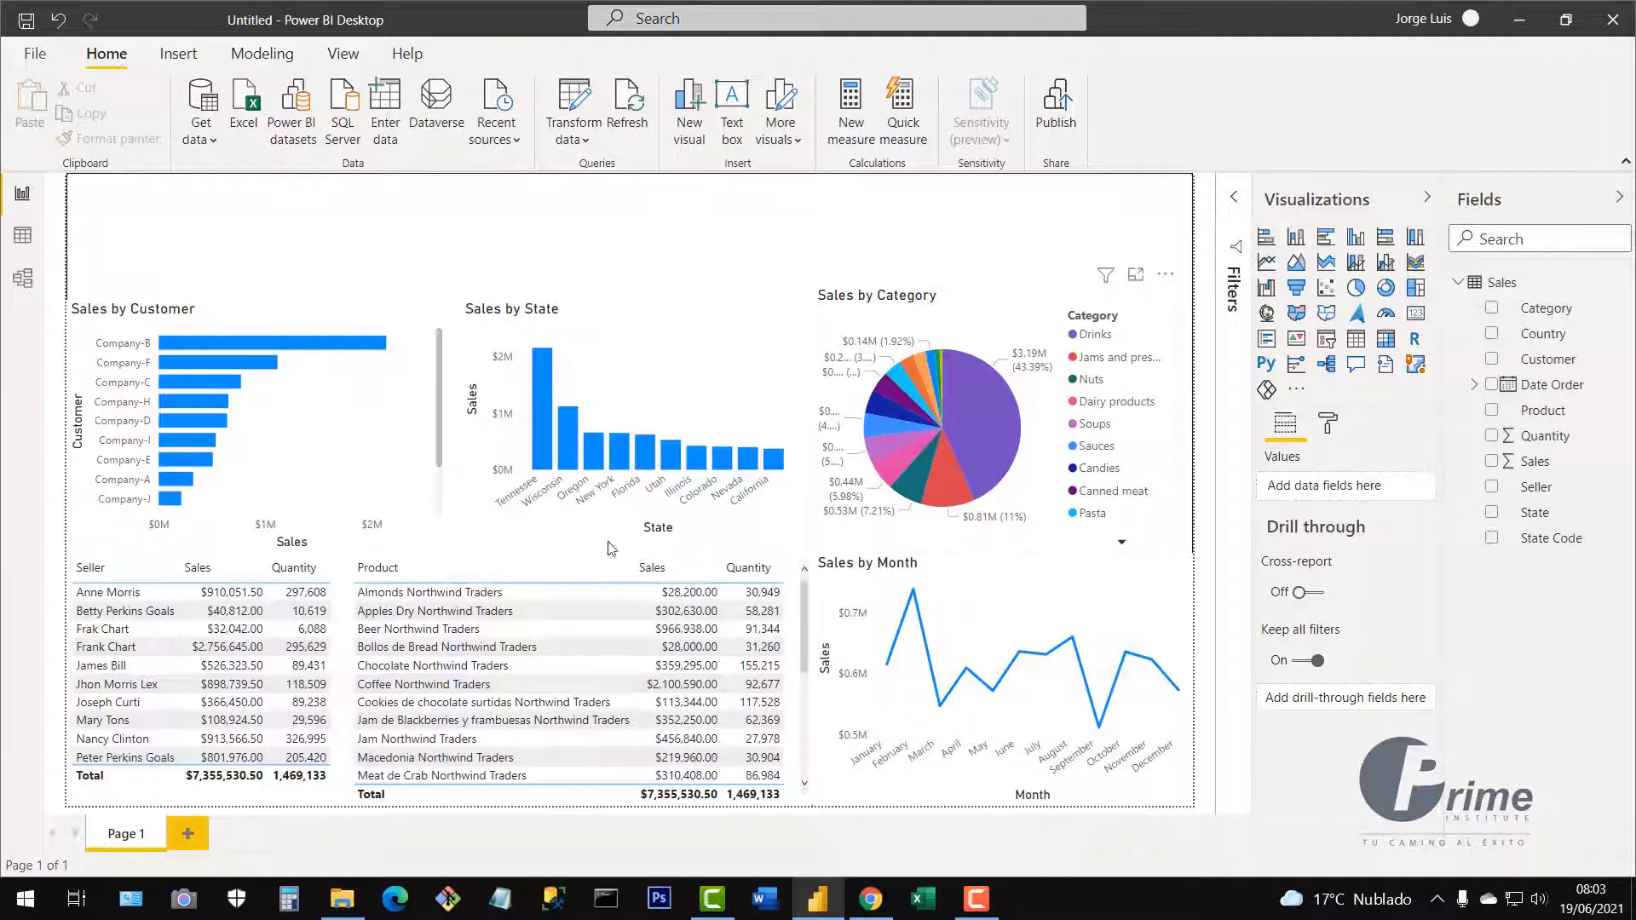
Select the first seller row so the Product table totals $910,051.50 and 297,608.
left_click(130, 597)
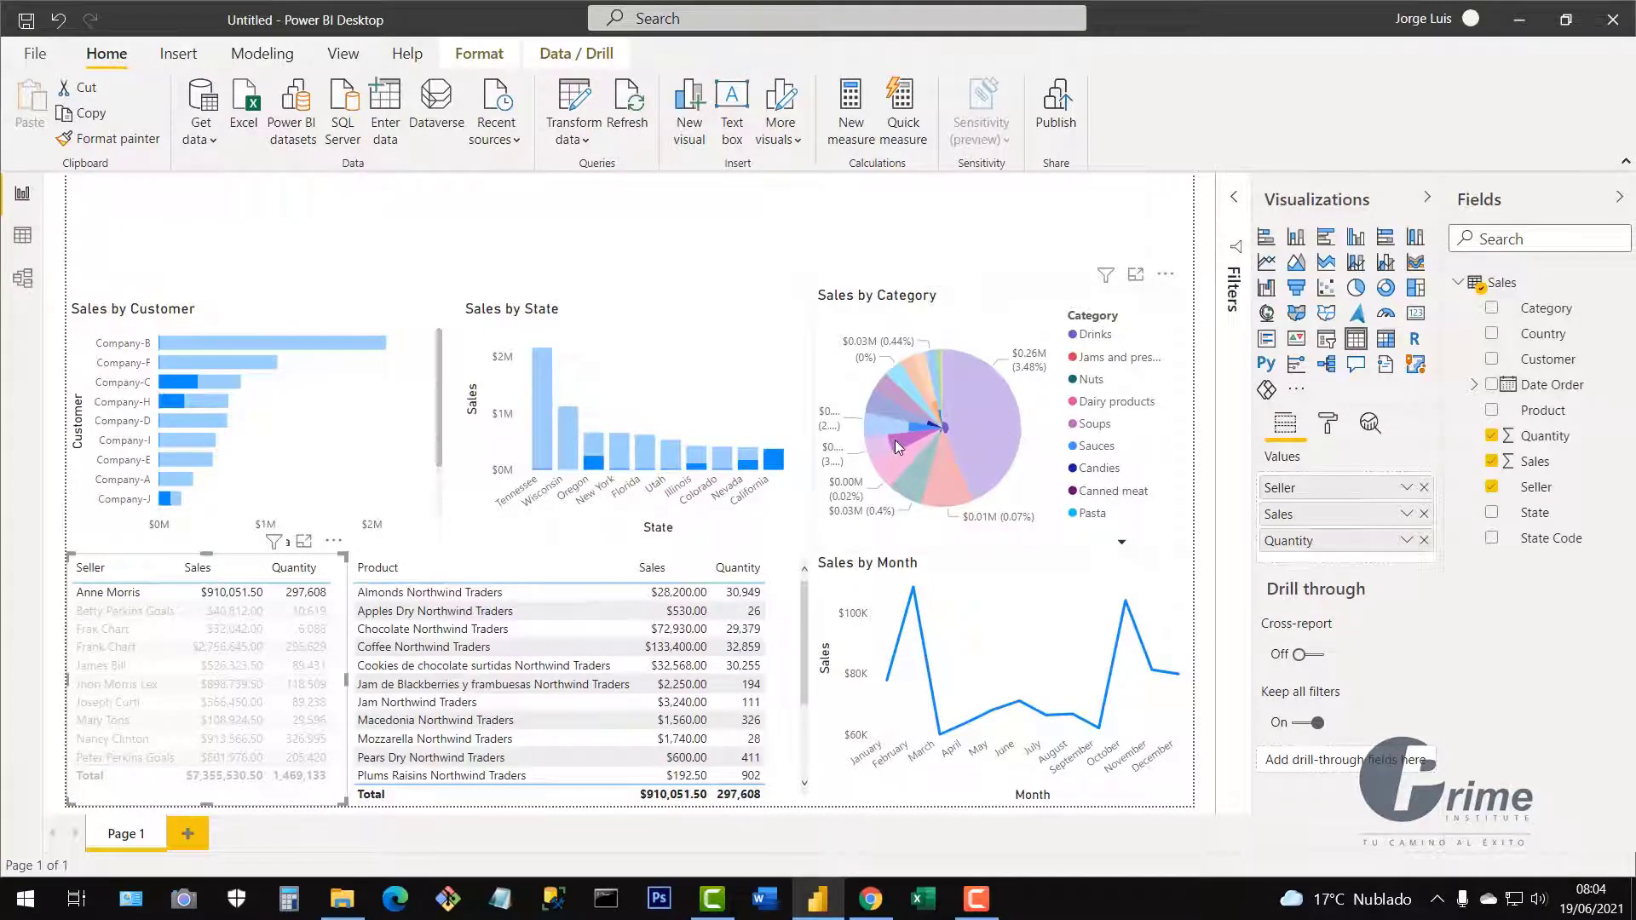
Try cross-filtering by the second seller and by Coffee Northwind Traders, clearing each afterwards.
mouse_move(895, 439)
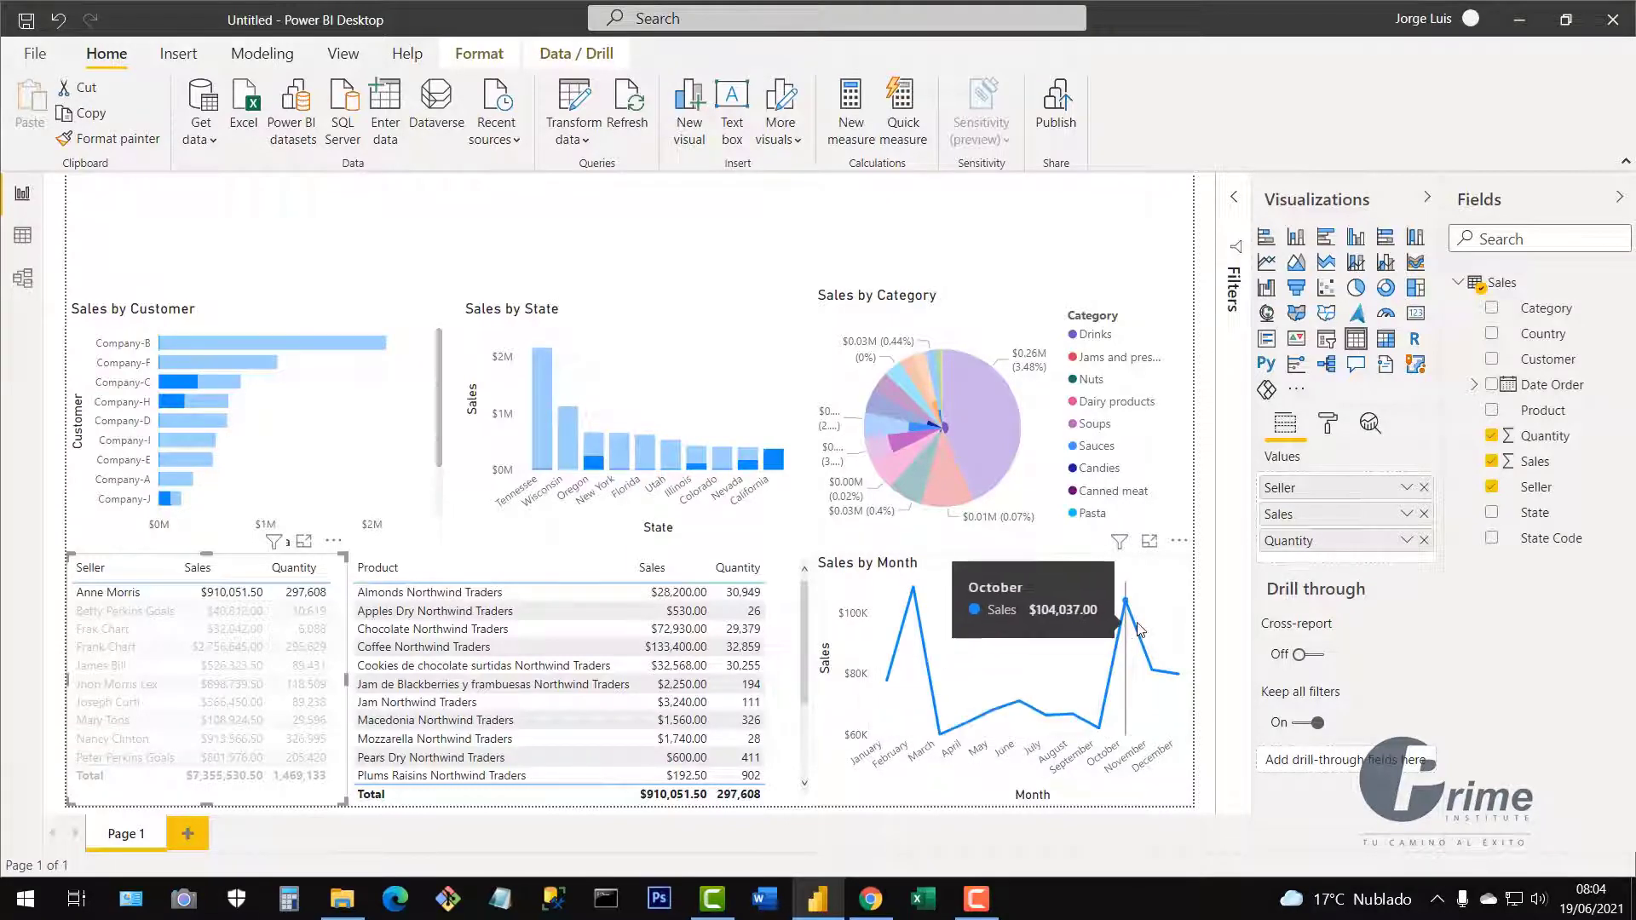
left_click(108, 613)
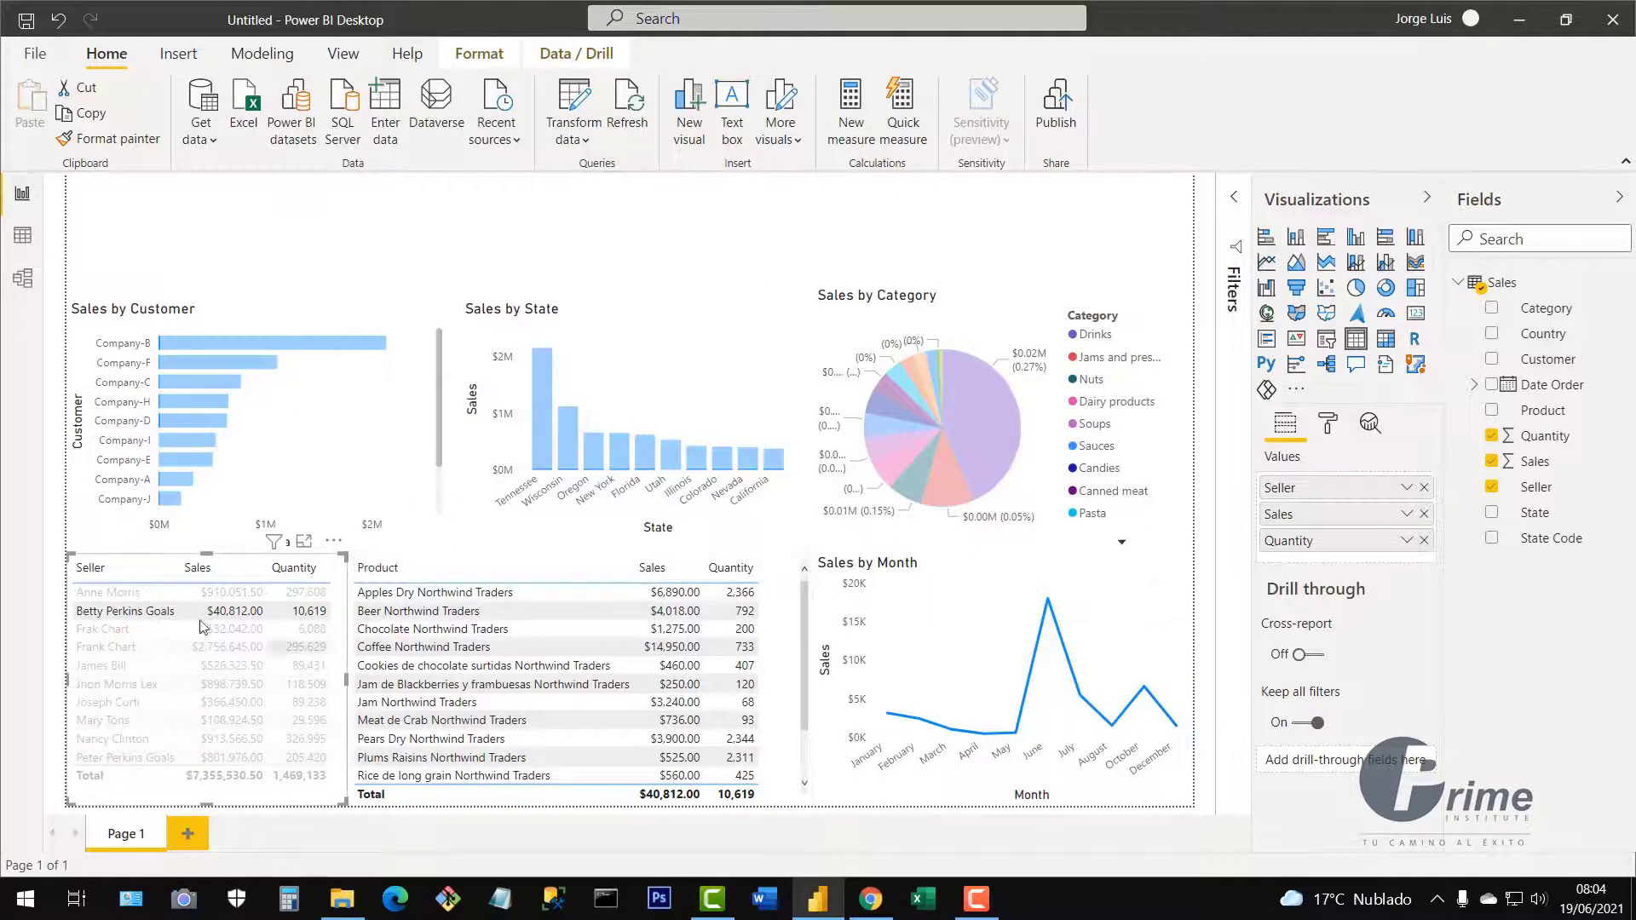
left_click(122, 611)
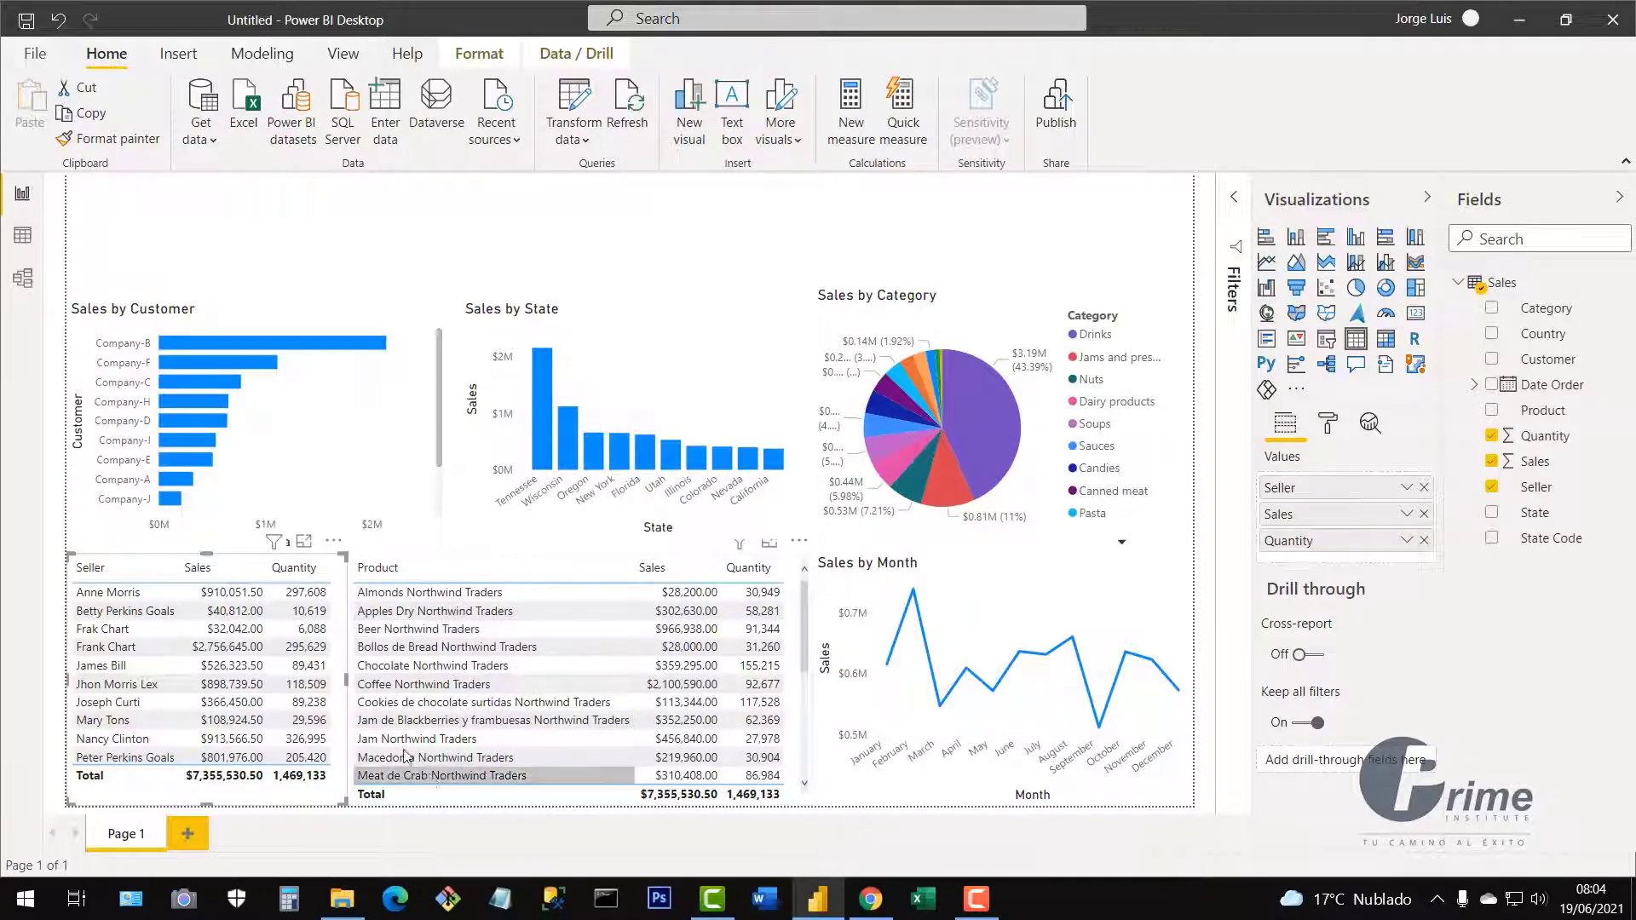
left_click(397, 694)
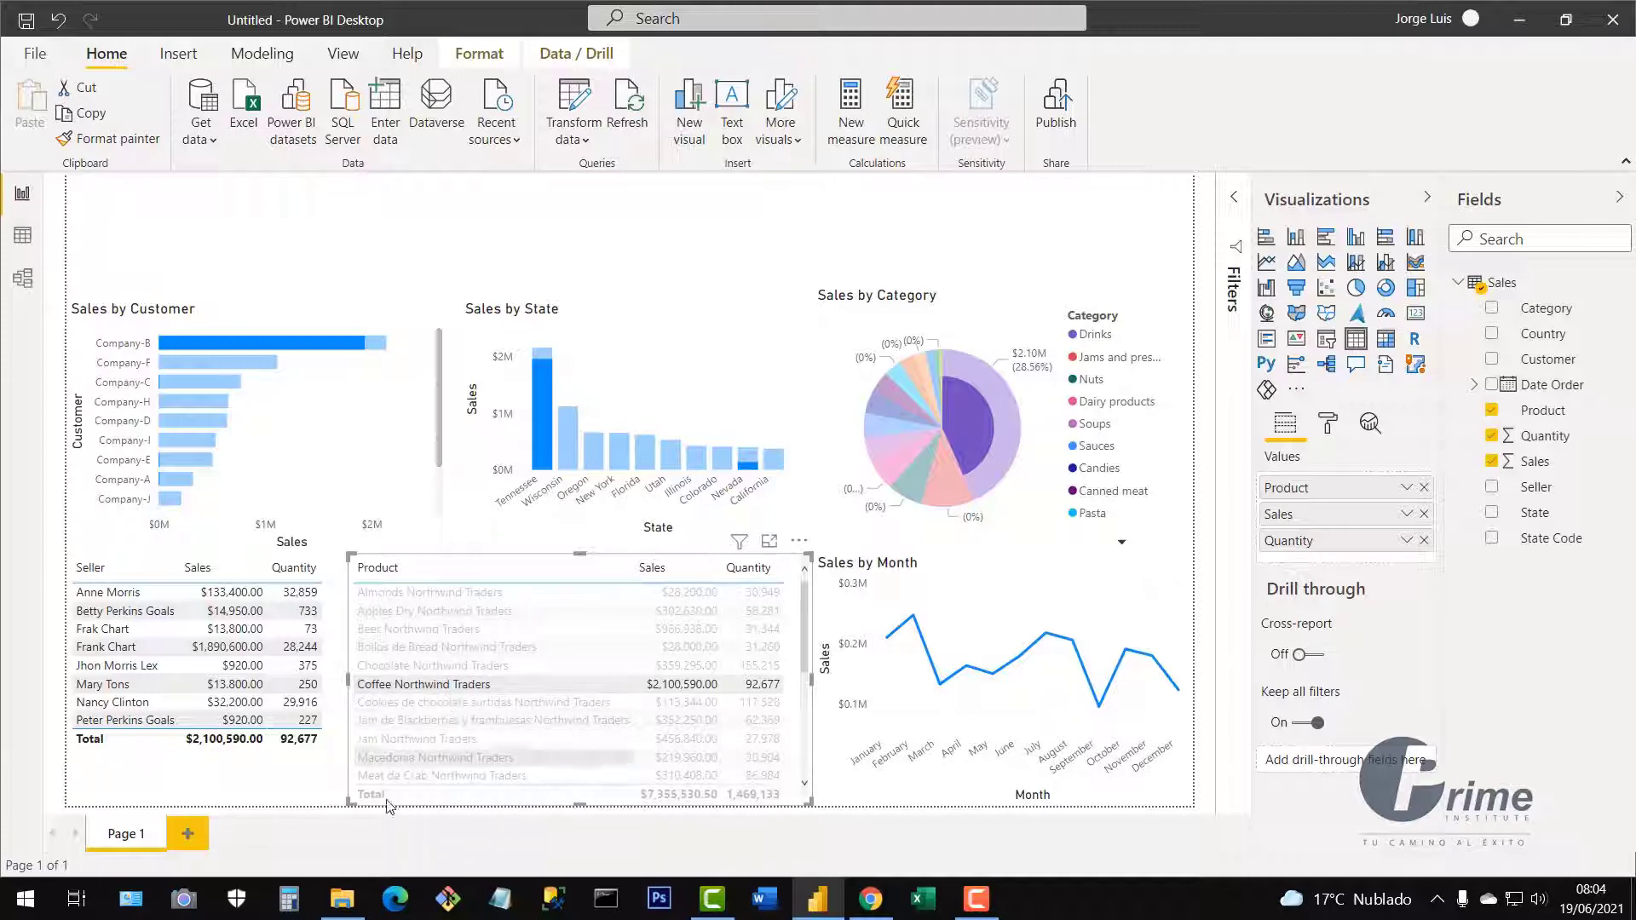
left_click(395, 691)
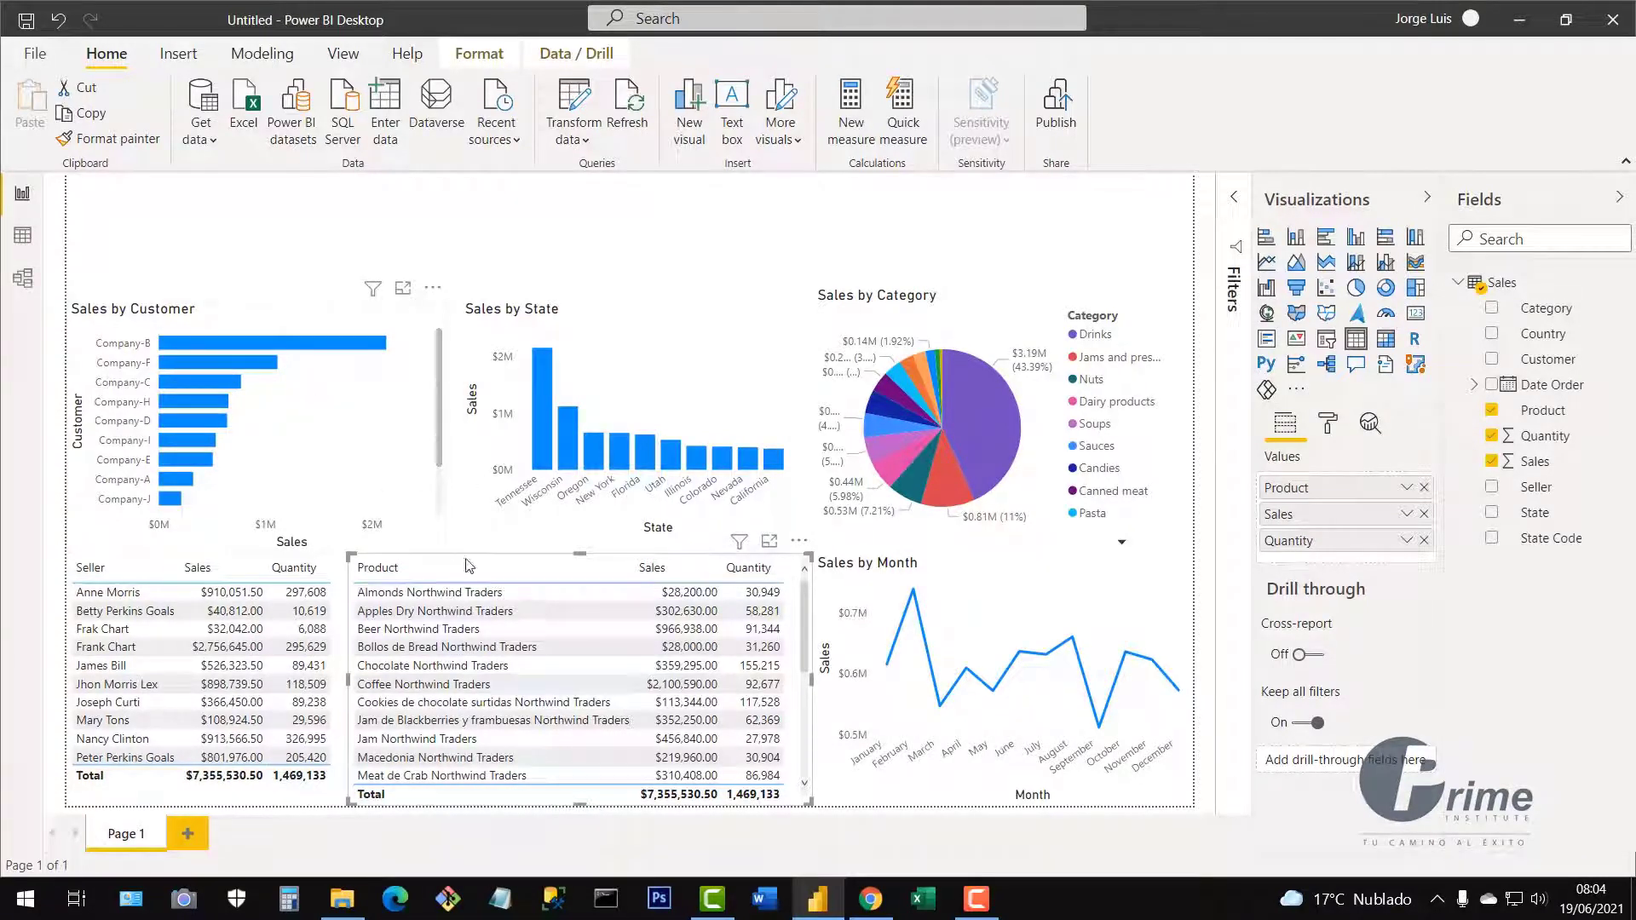
Cross-filter by Tennessee and Company-B, then clear it so totals return to $7,355,530.50.
left_click(543, 428)
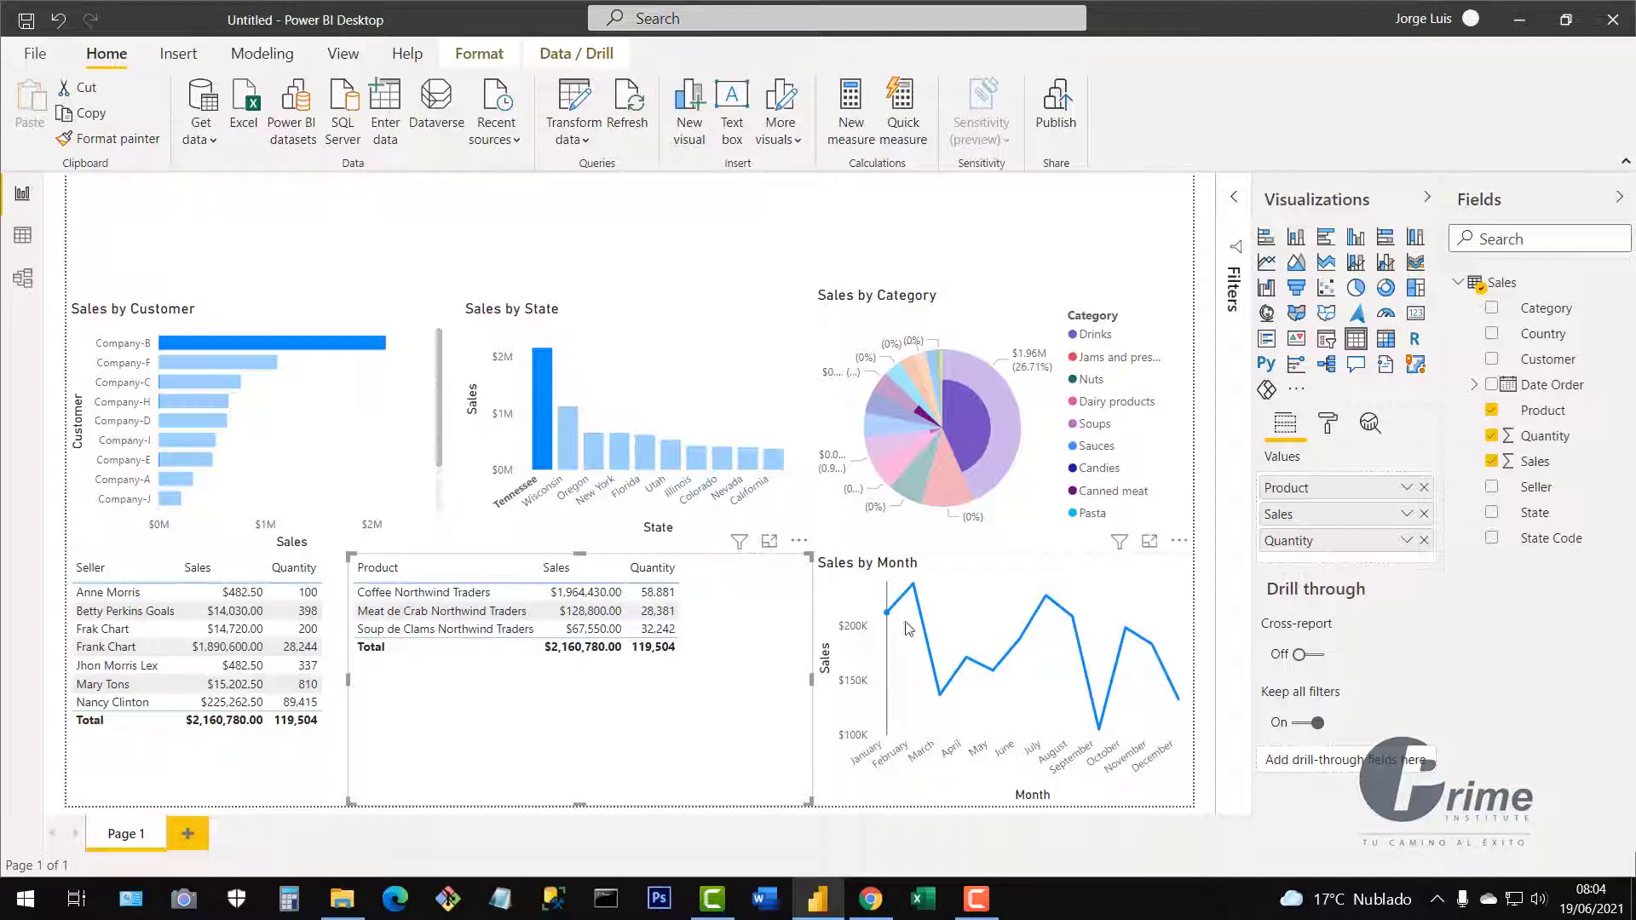
mouse_move(967, 427)
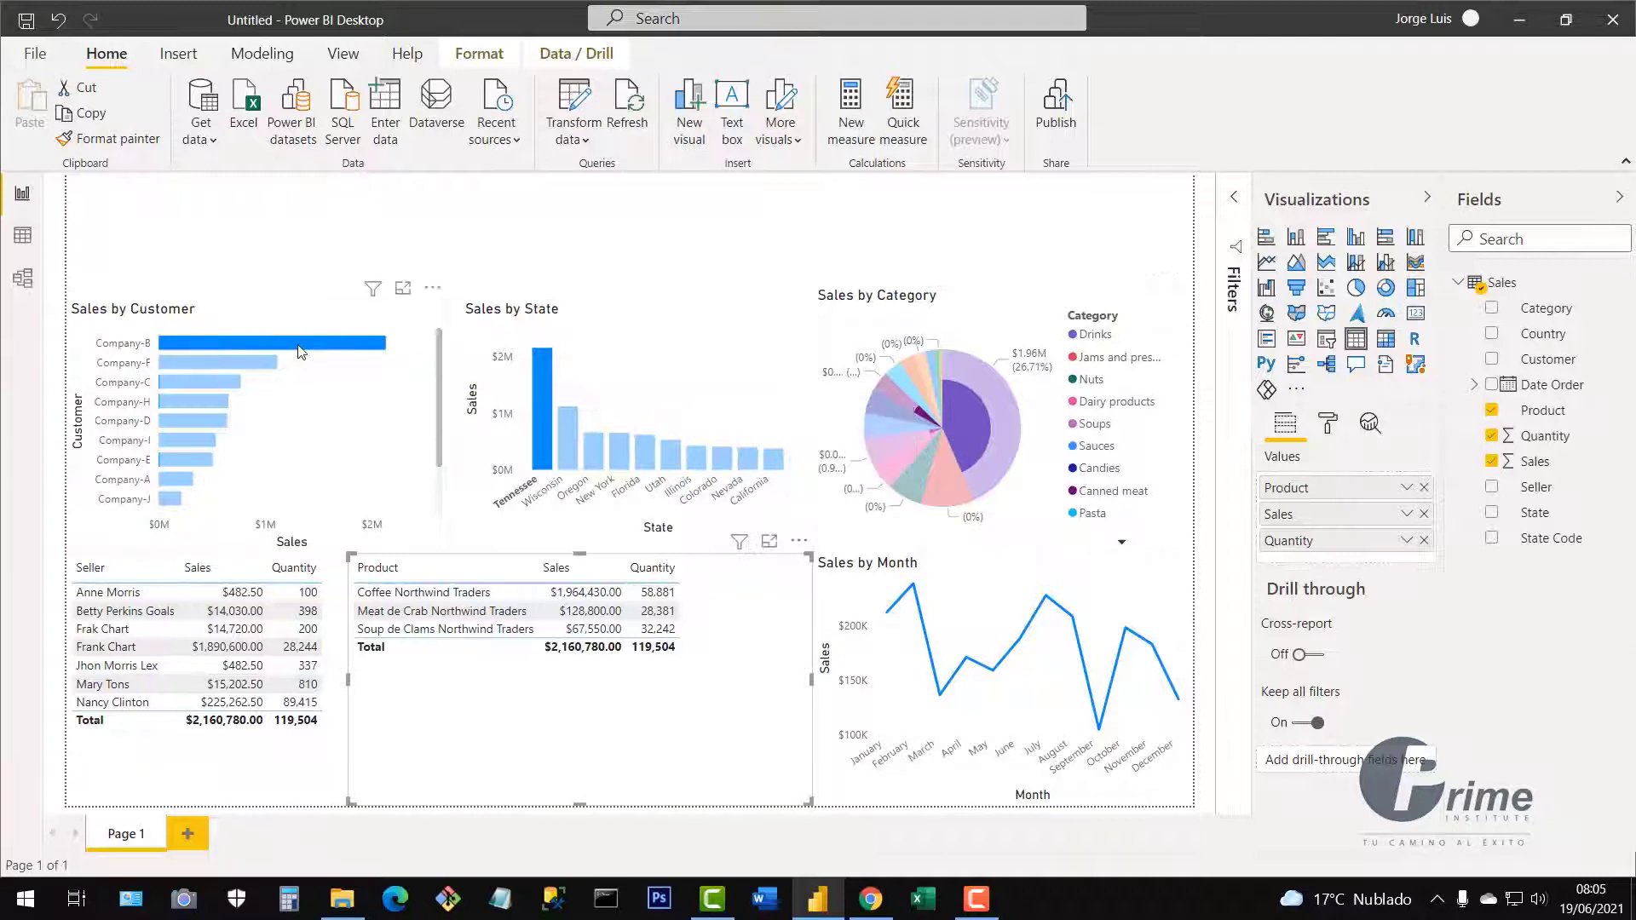
mouse_move(300, 352)
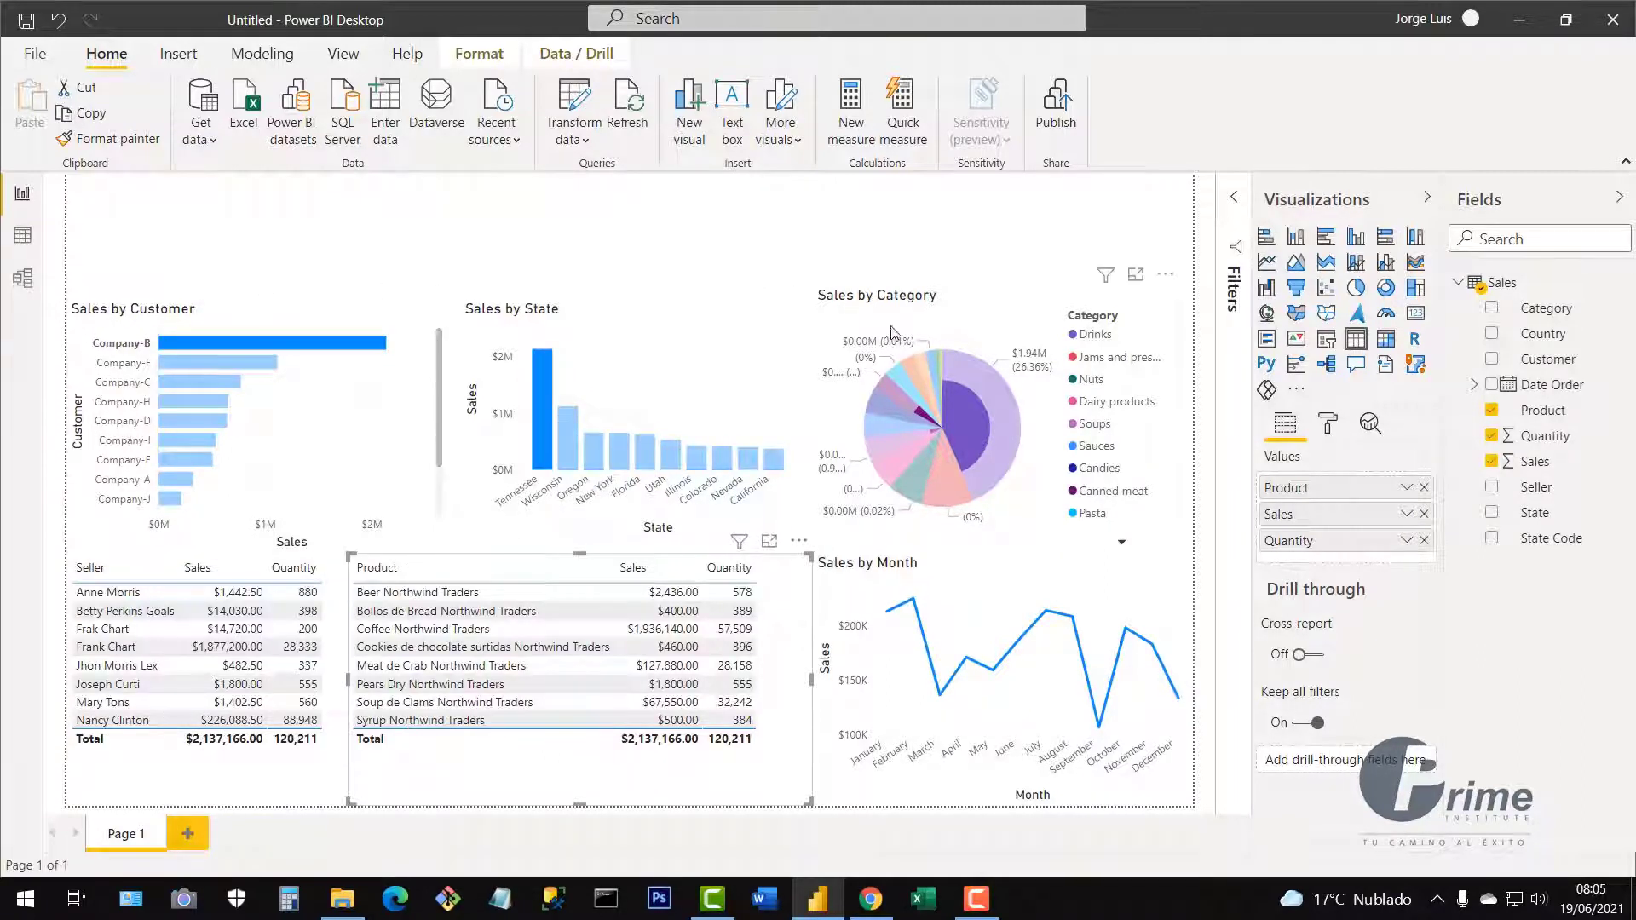
left_click(545, 412)
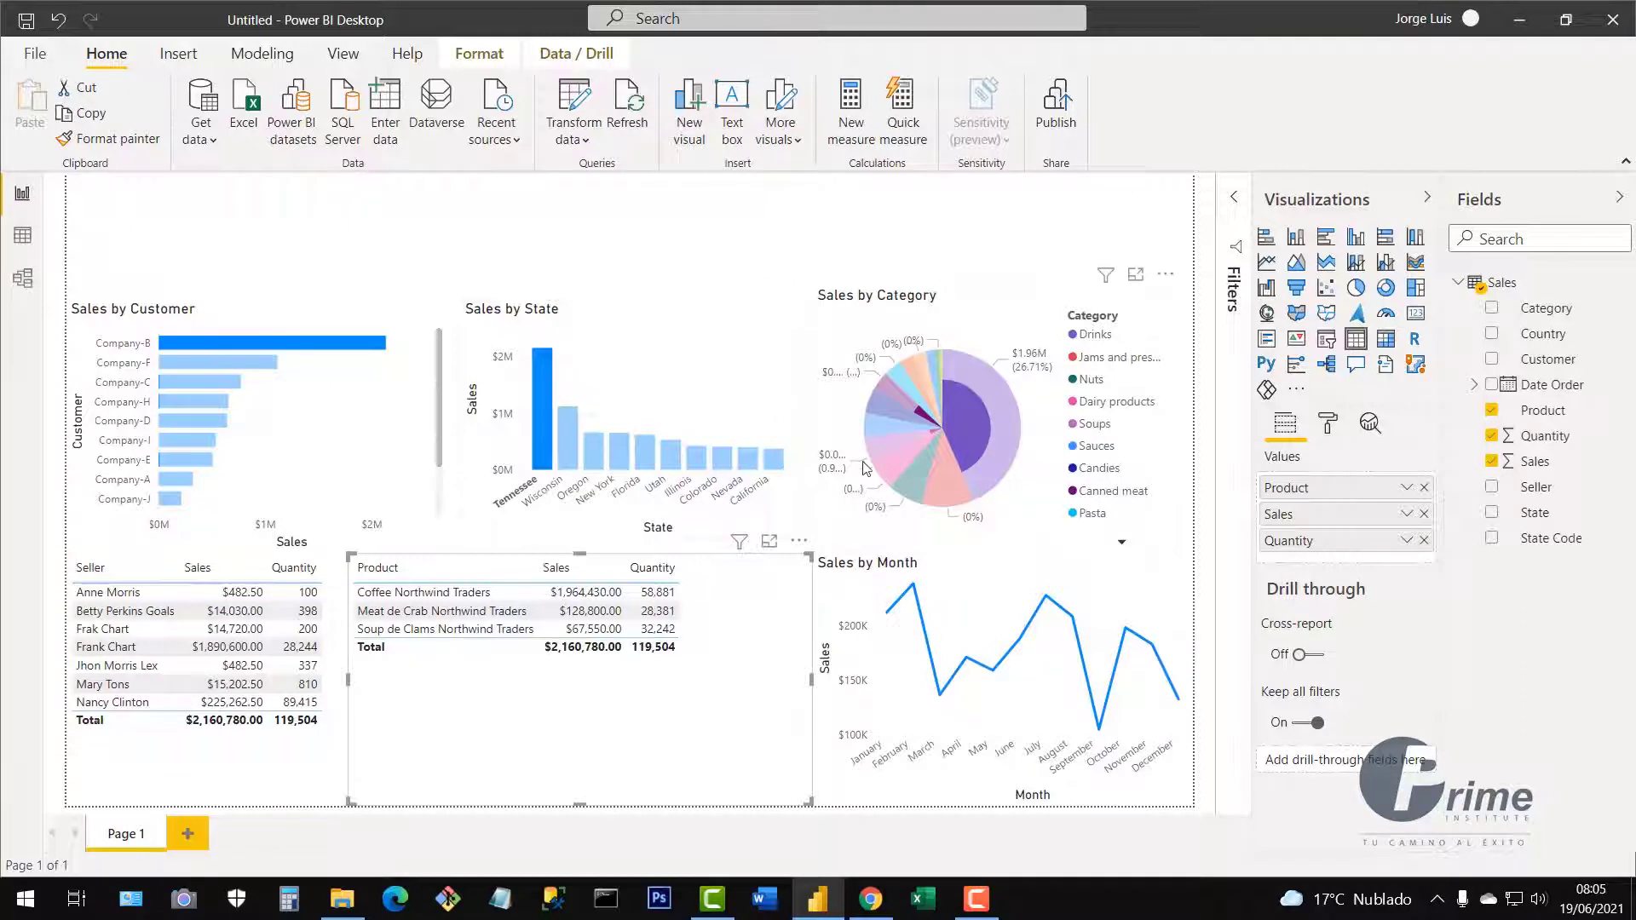
left_click(325, 347)
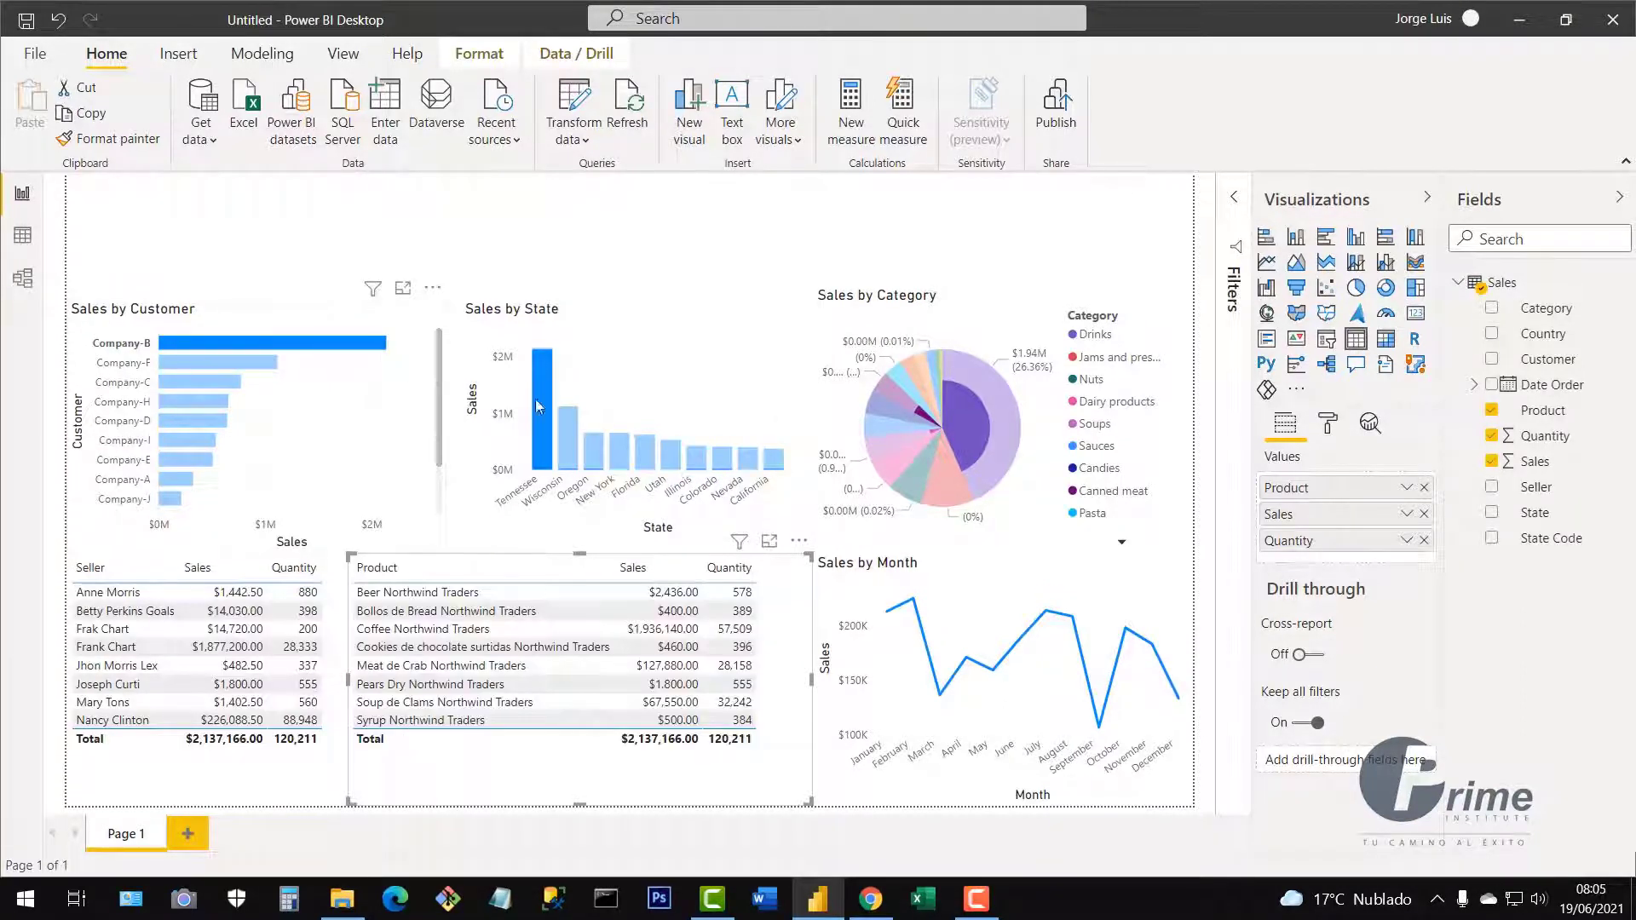
left_click(547, 422)
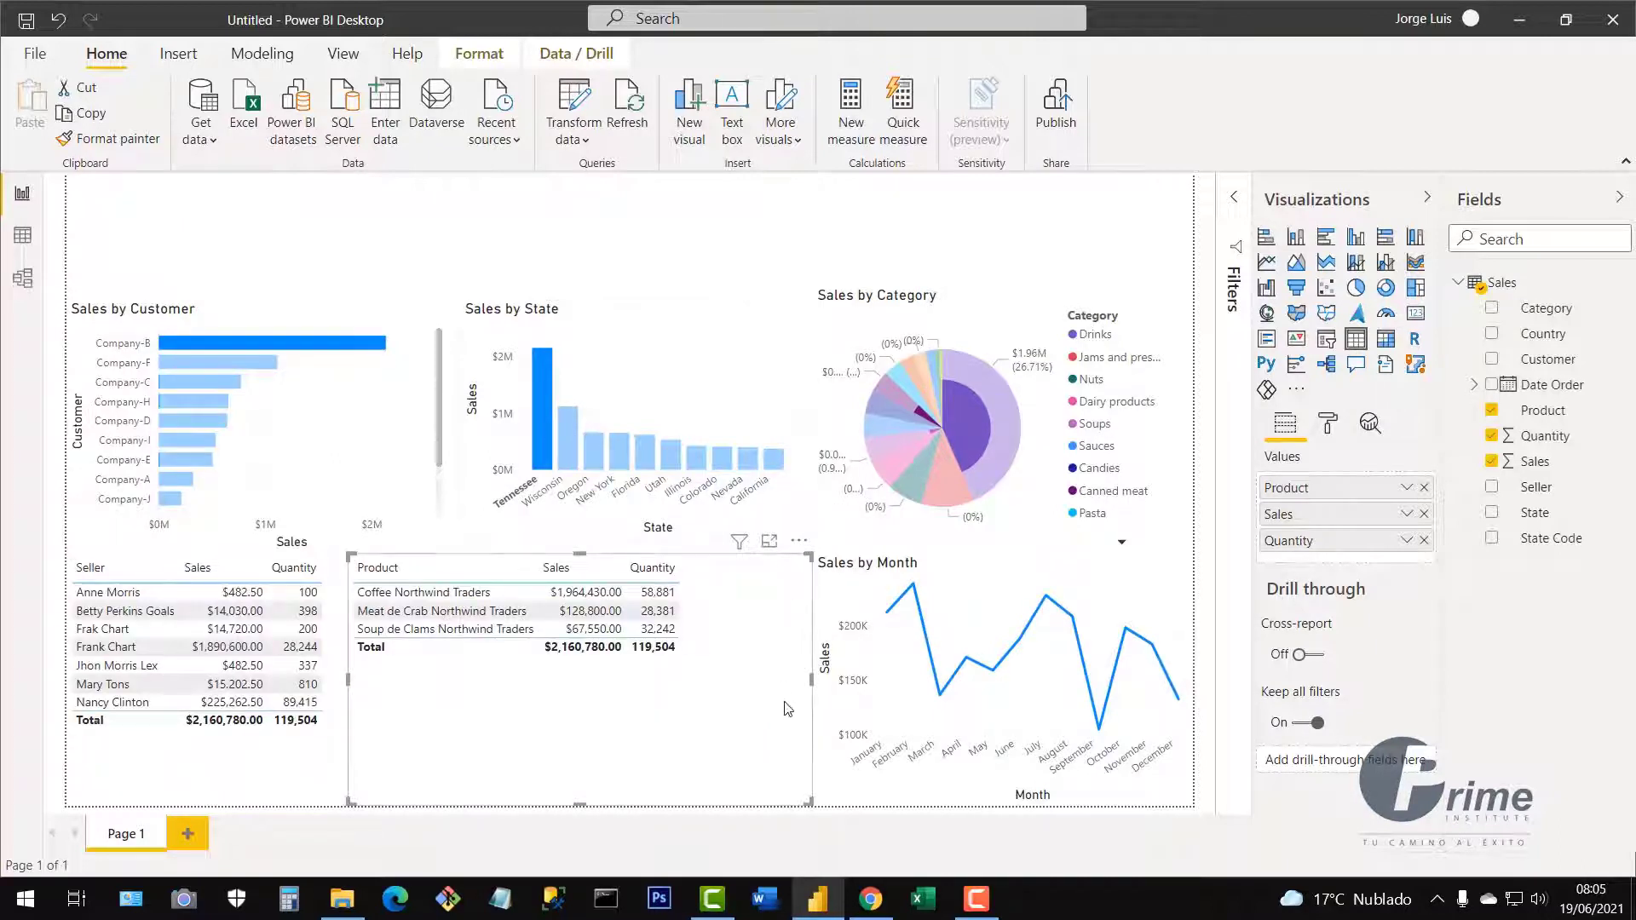
left_click(545, 459)
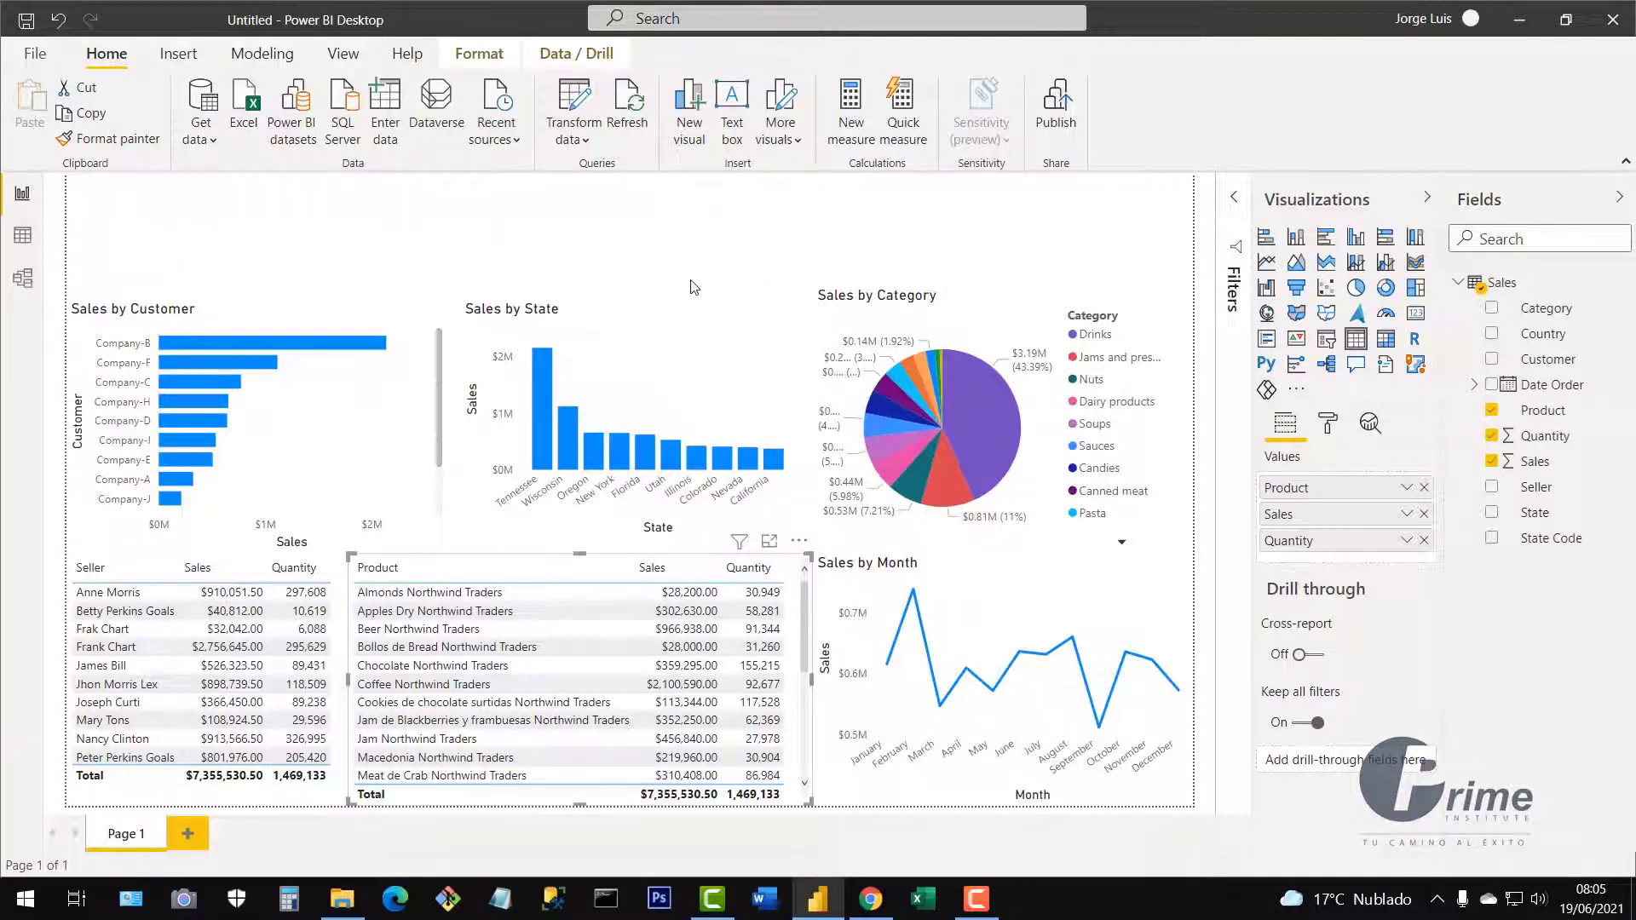
Place a new slicer as a wide, short box above the Sales by Customer chart.
left_click(811, 204)
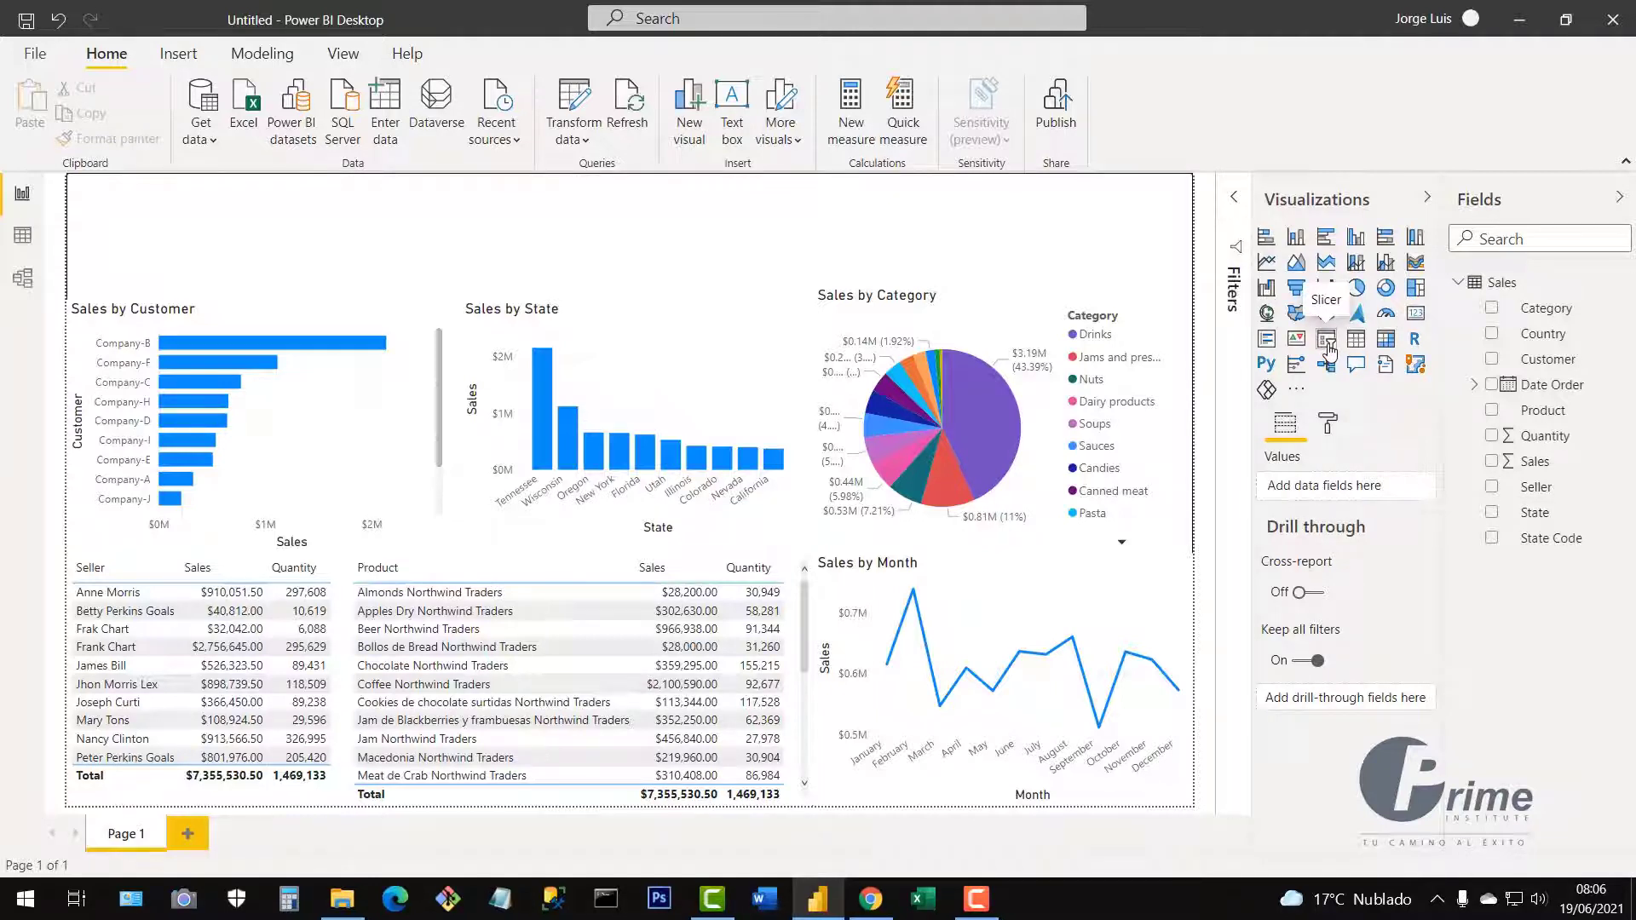
left_click_drag(1330, 350, 429, 316)
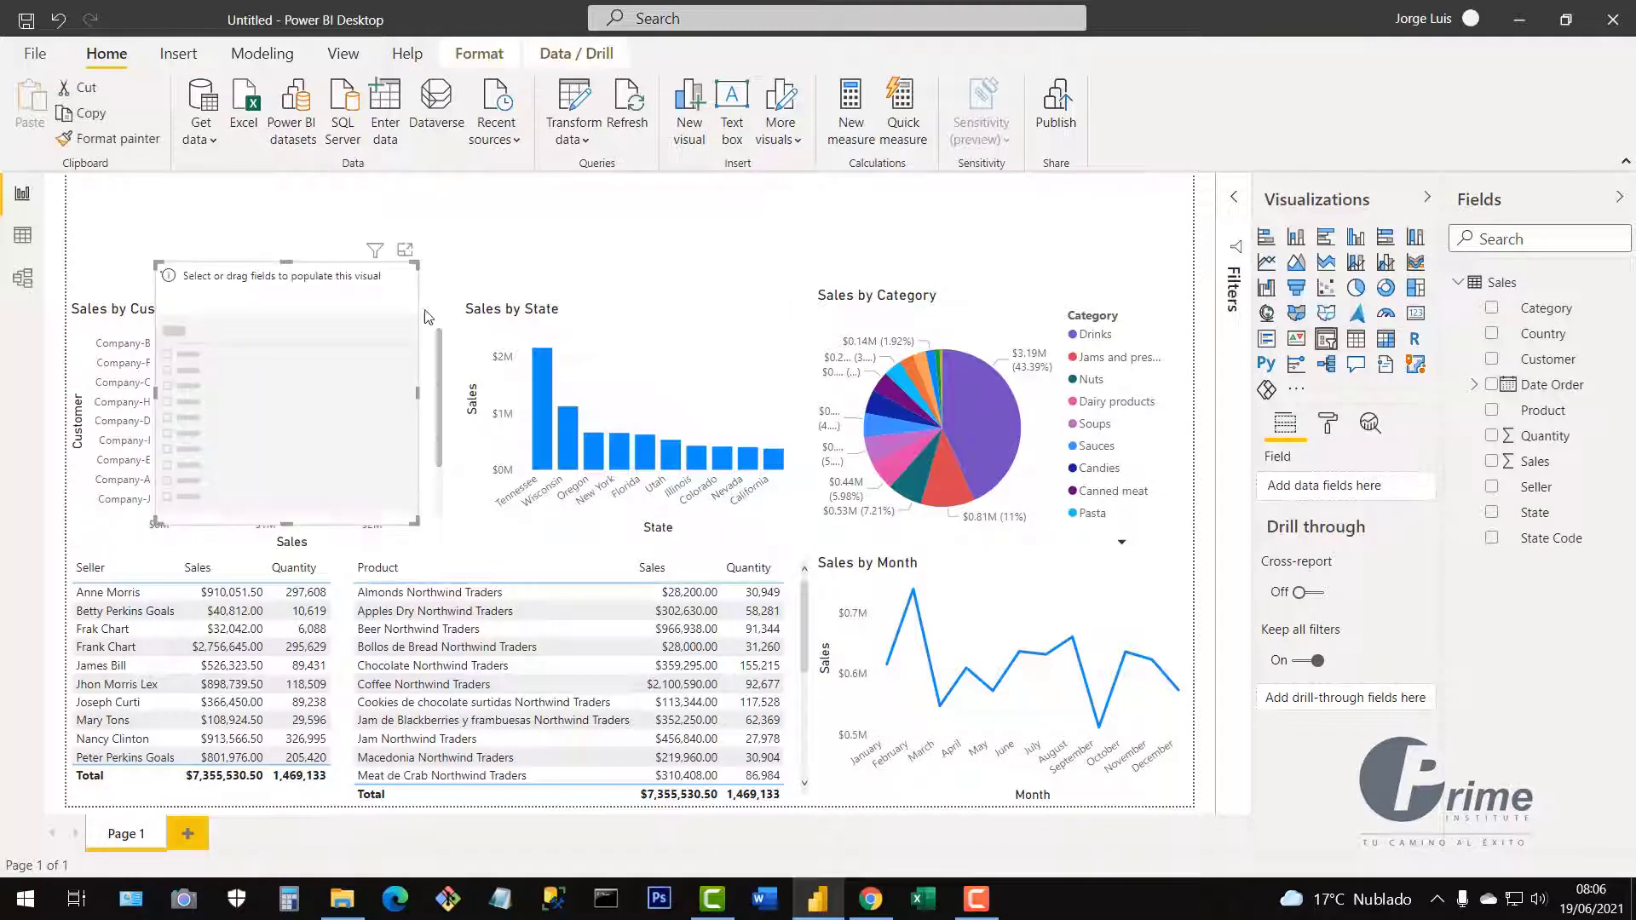
left_click_drag(334, 294, 260, 218)
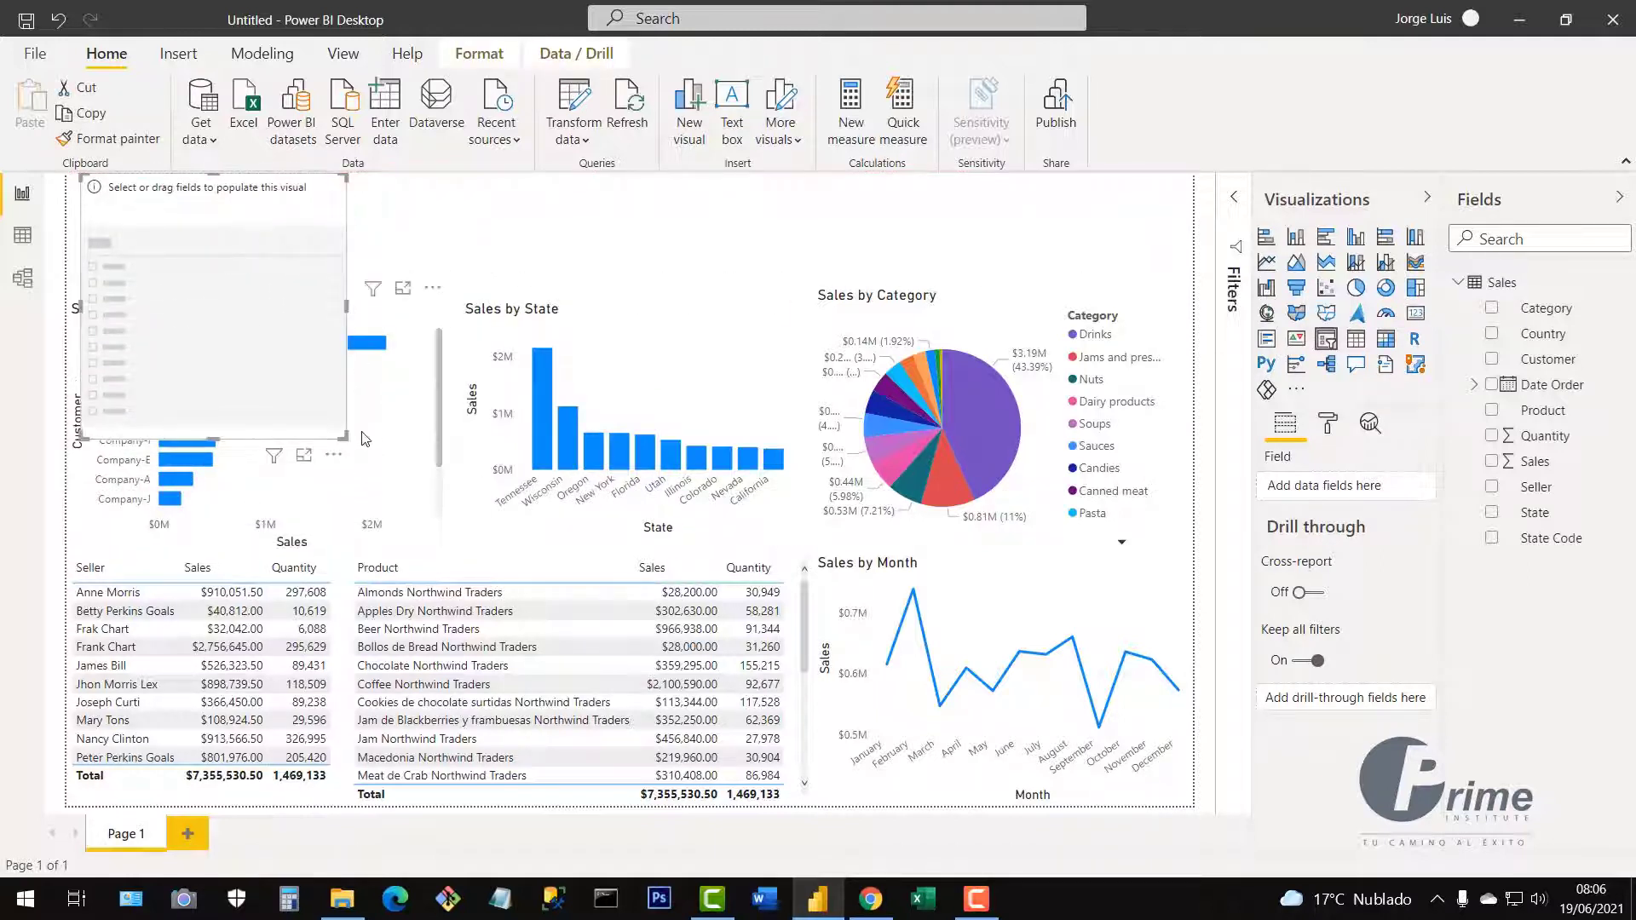
left_click_drag(345, 435, 475, 286)
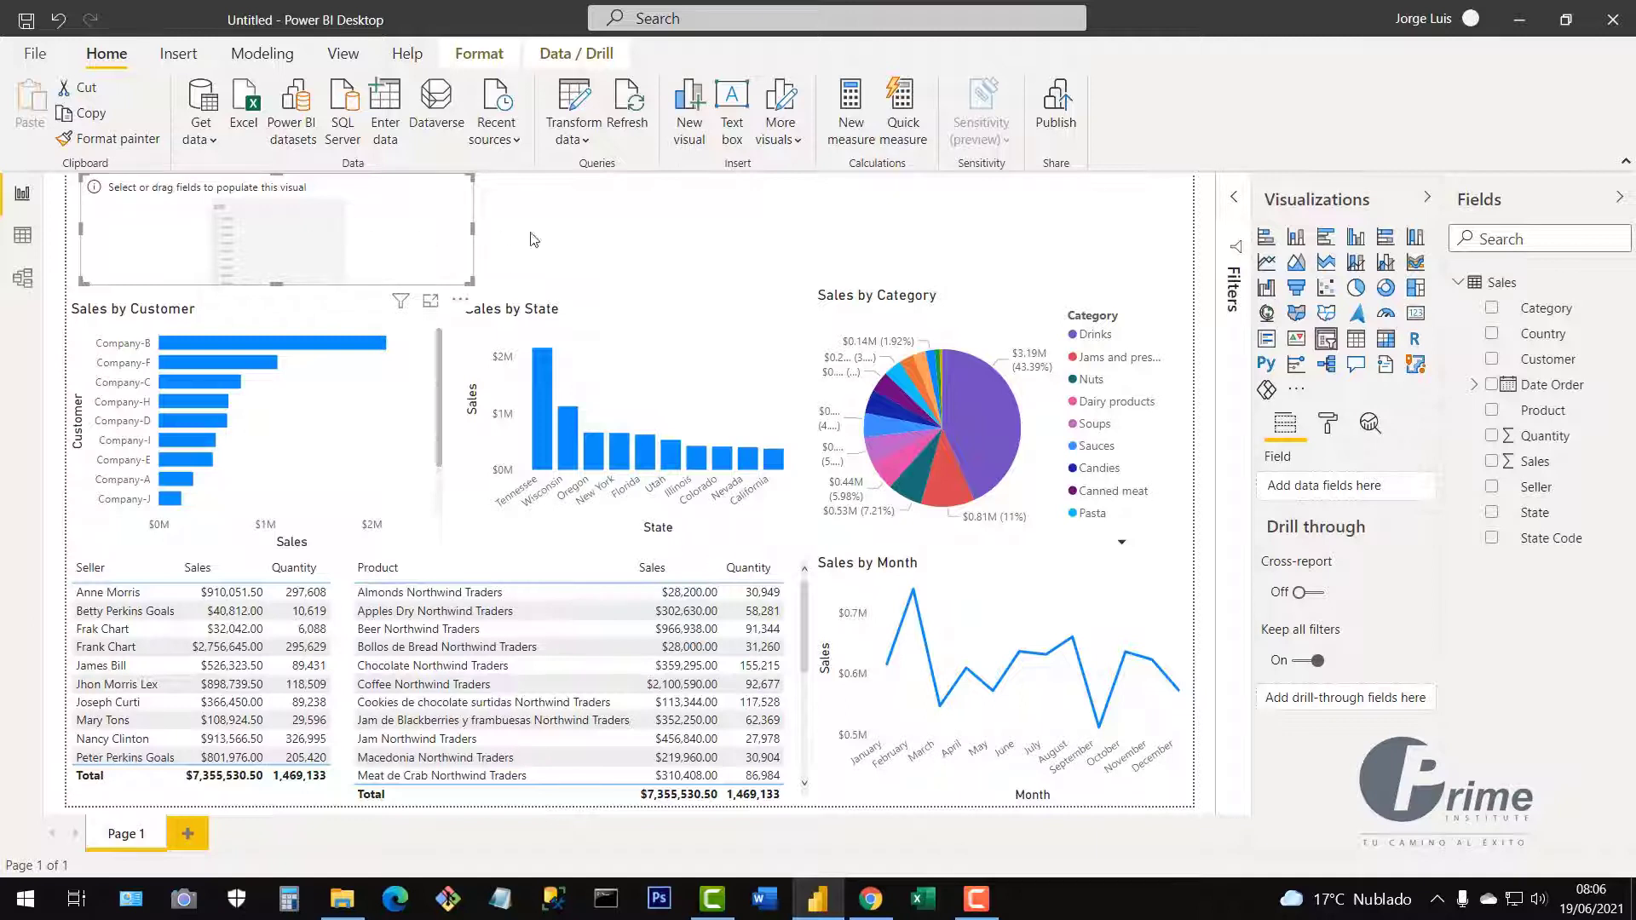
Fill the slicer with Date Order and test its handles, restoring 01/01/2018 to 31/12/2020.
left_click(1493, 386)
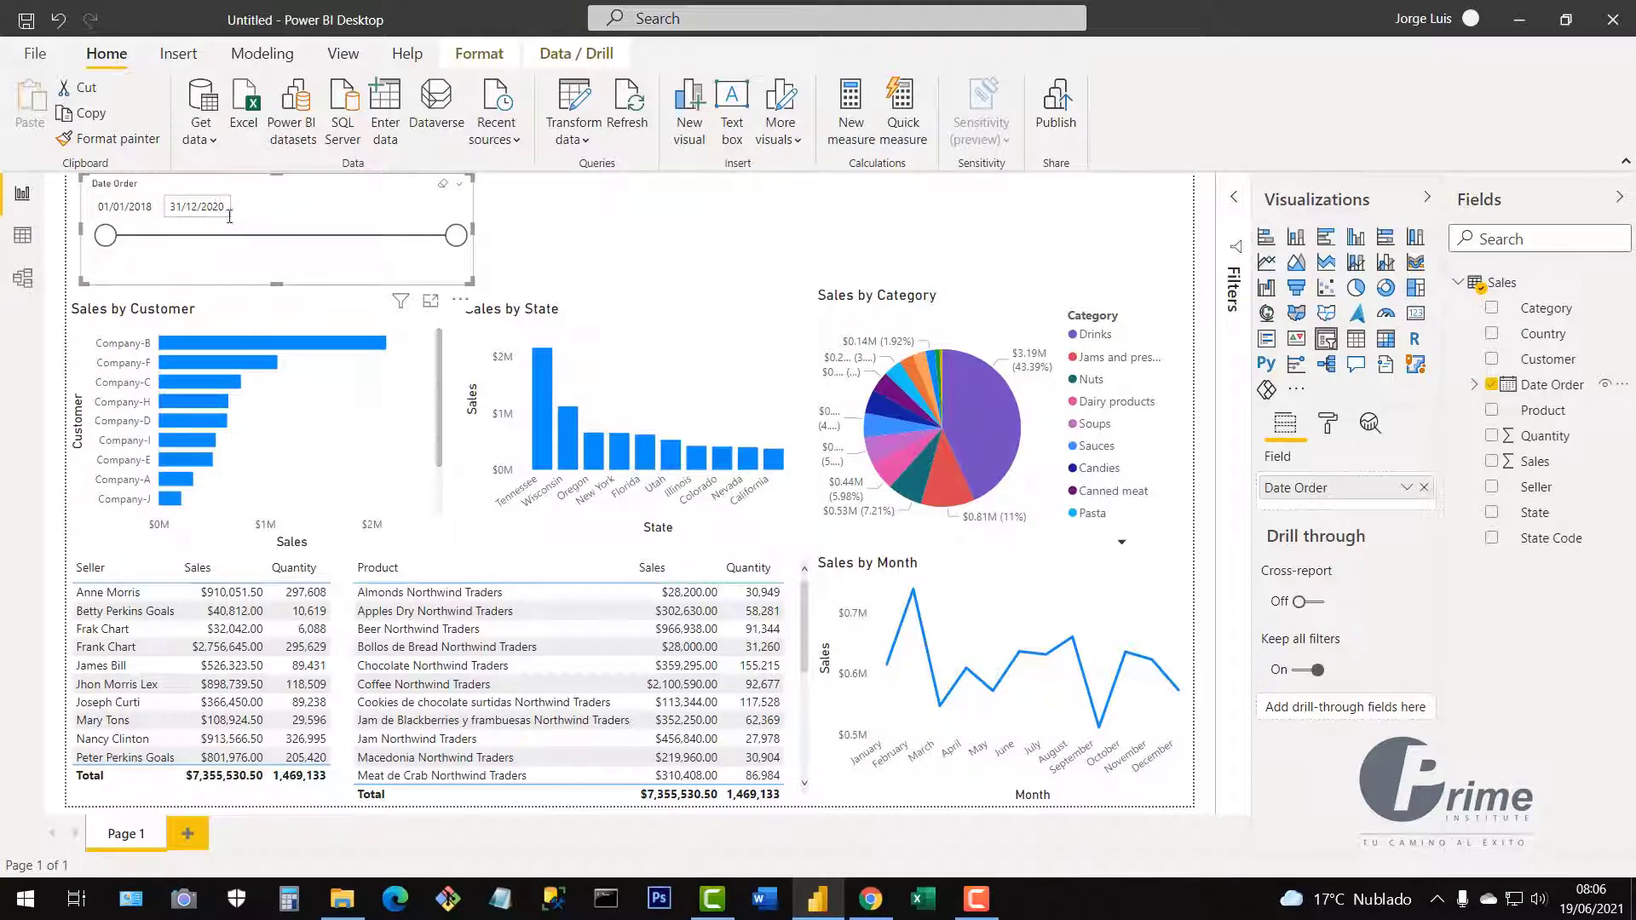
left_click_drag(458, 246, 261, 256)
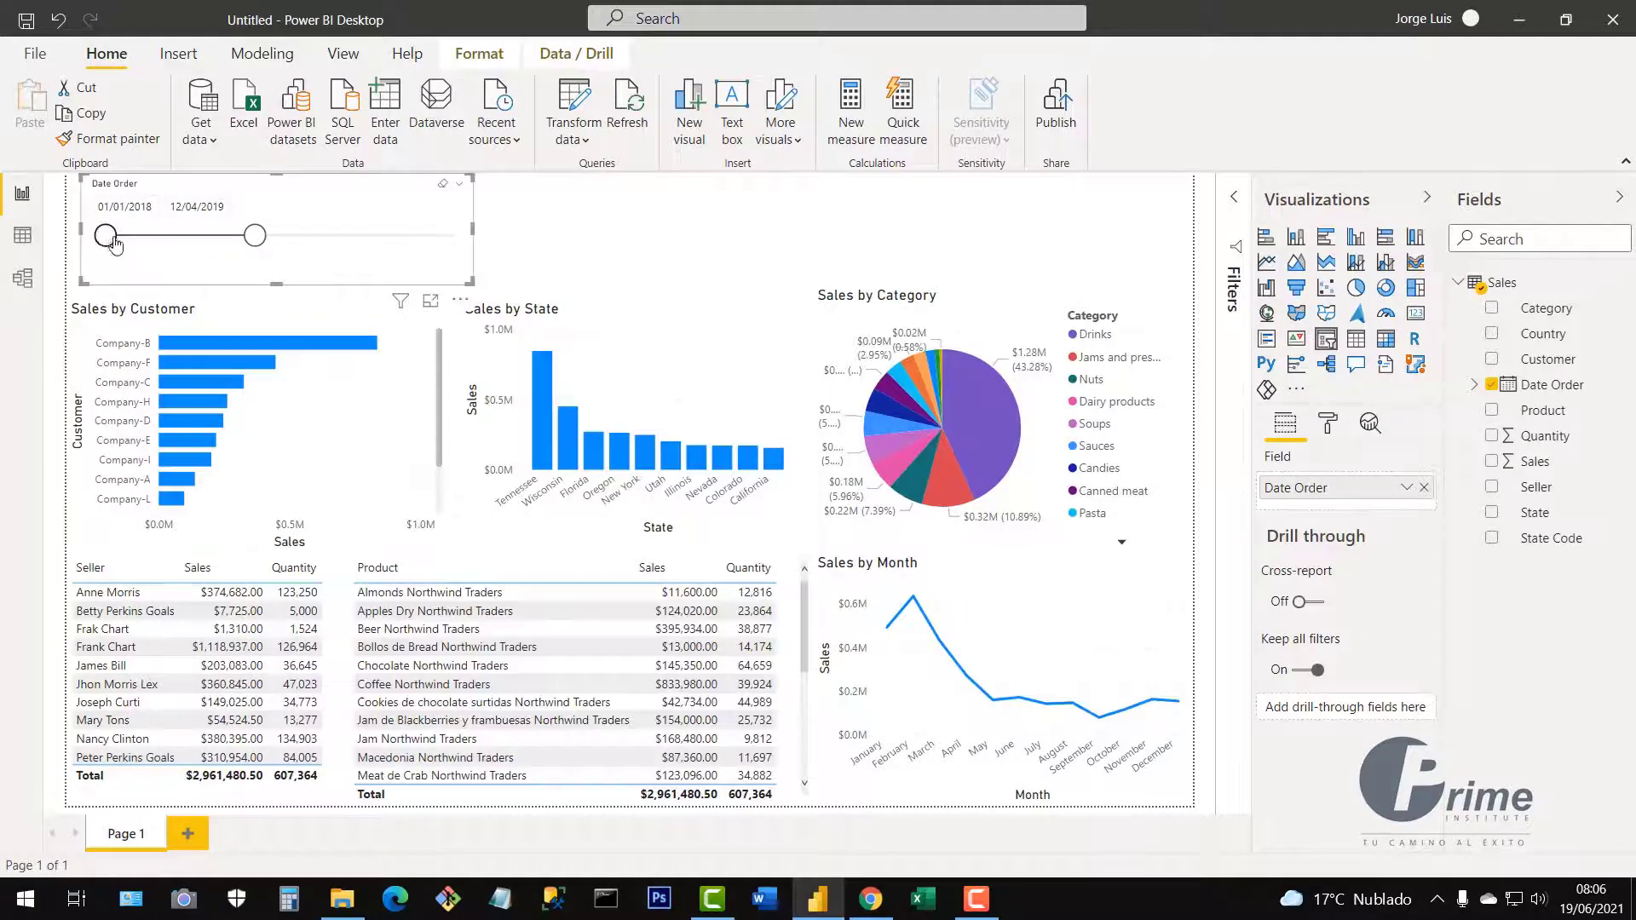
left_click_drag(105, 237, 173, 246)
left_click(100, 209)
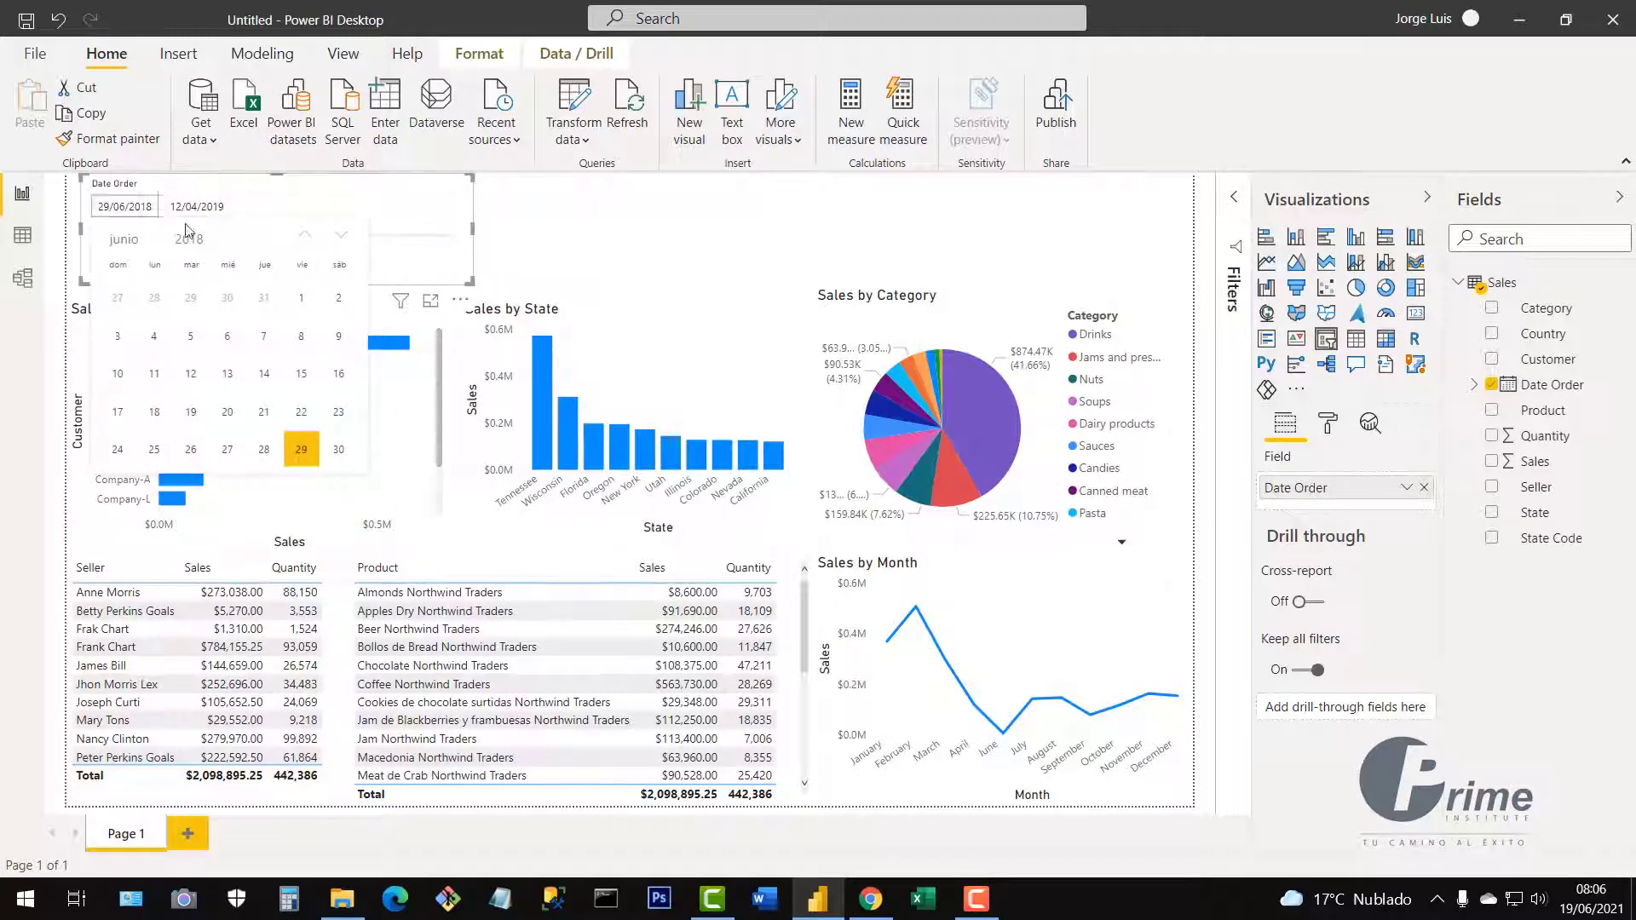
left_click_drag(174, 211, 223, 211)
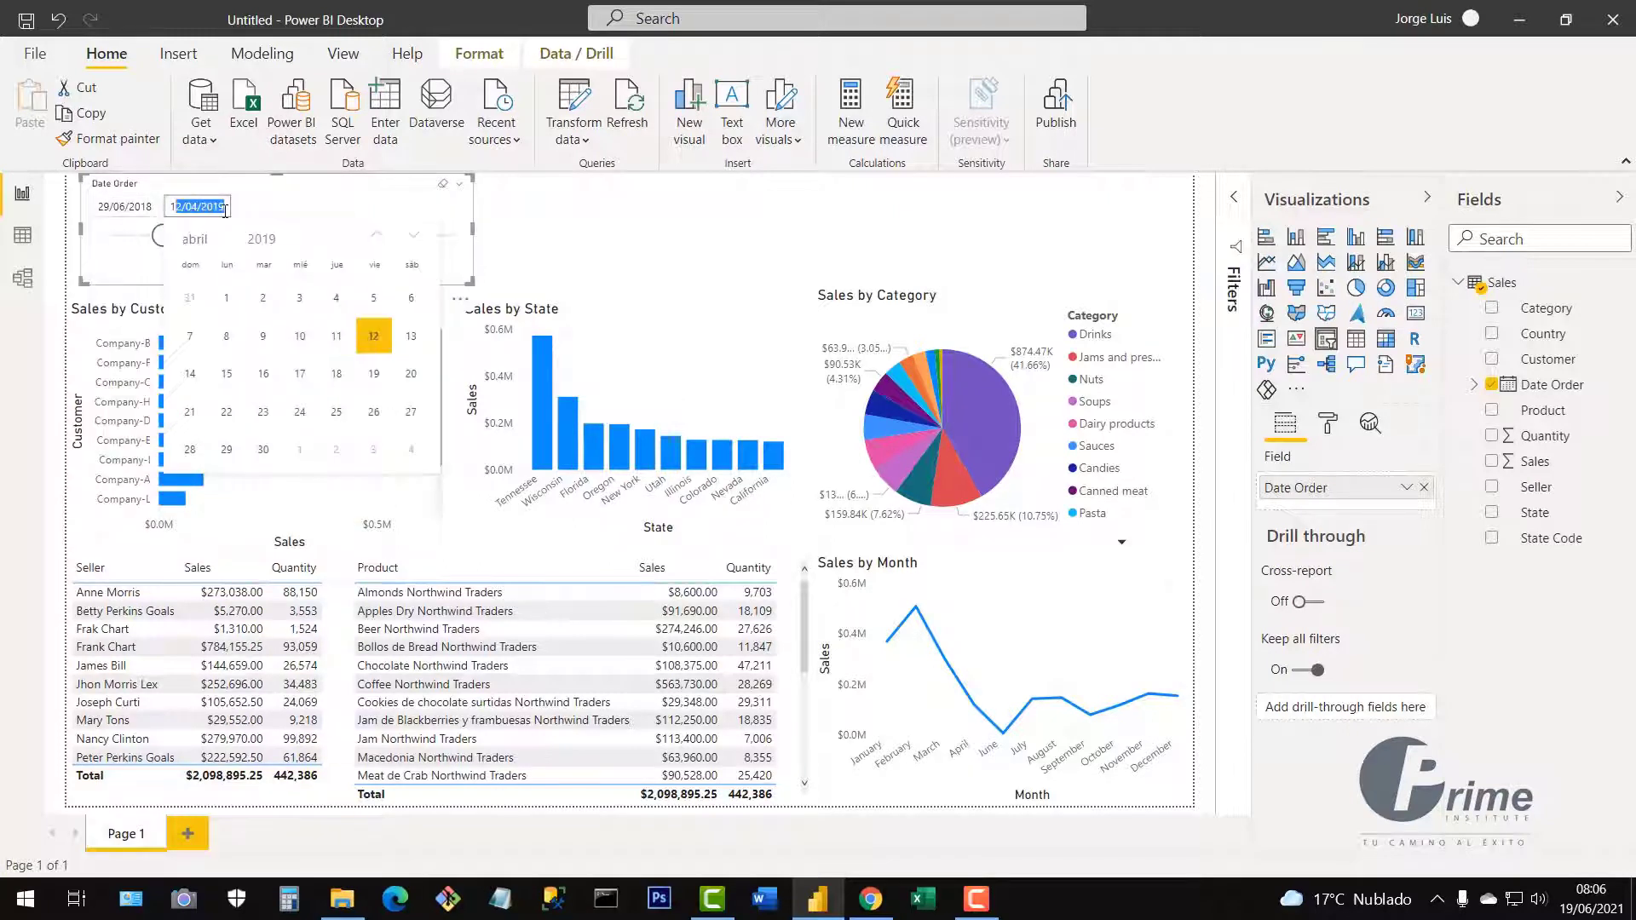
left_click(225, 211)
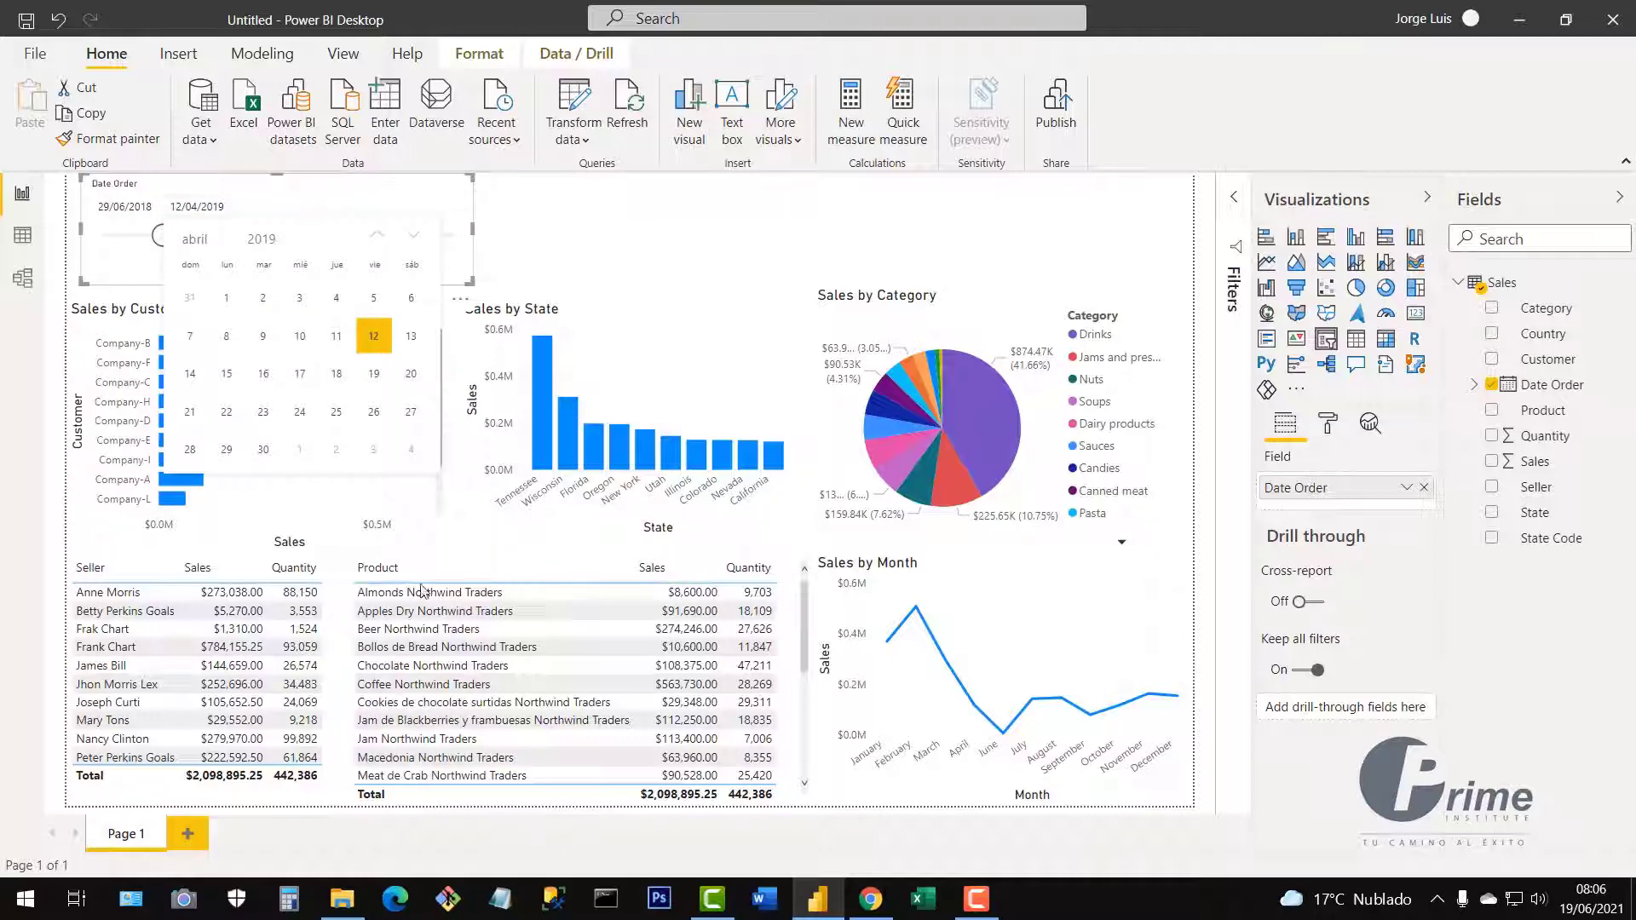
left_click(514, 258)
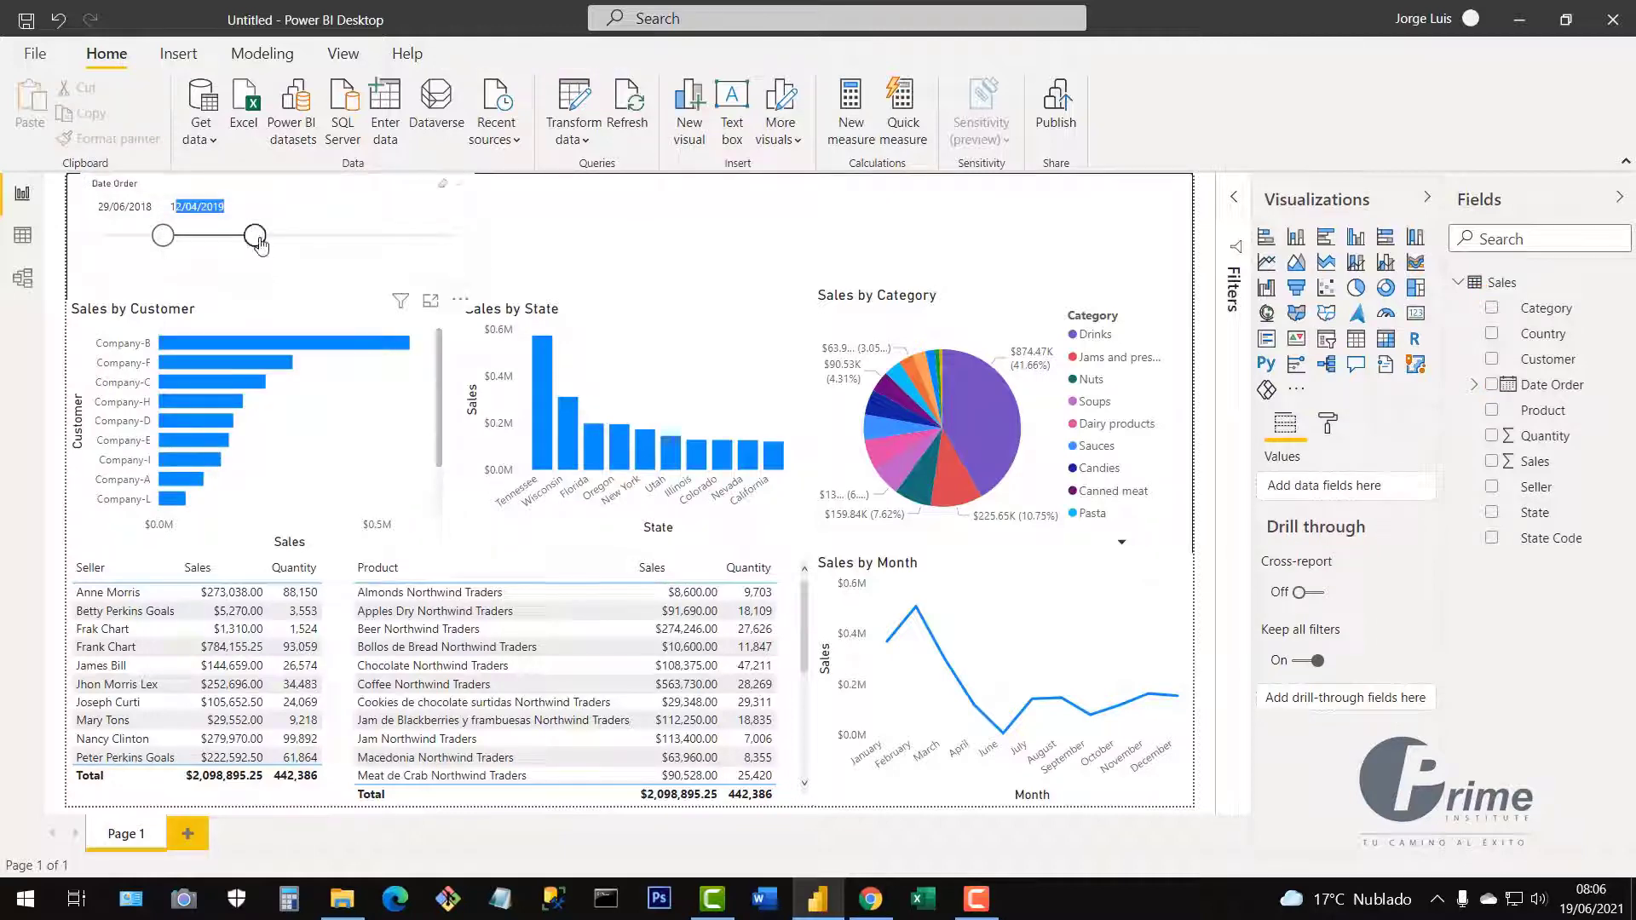
left_click_drag(260, 243, 495, 246)
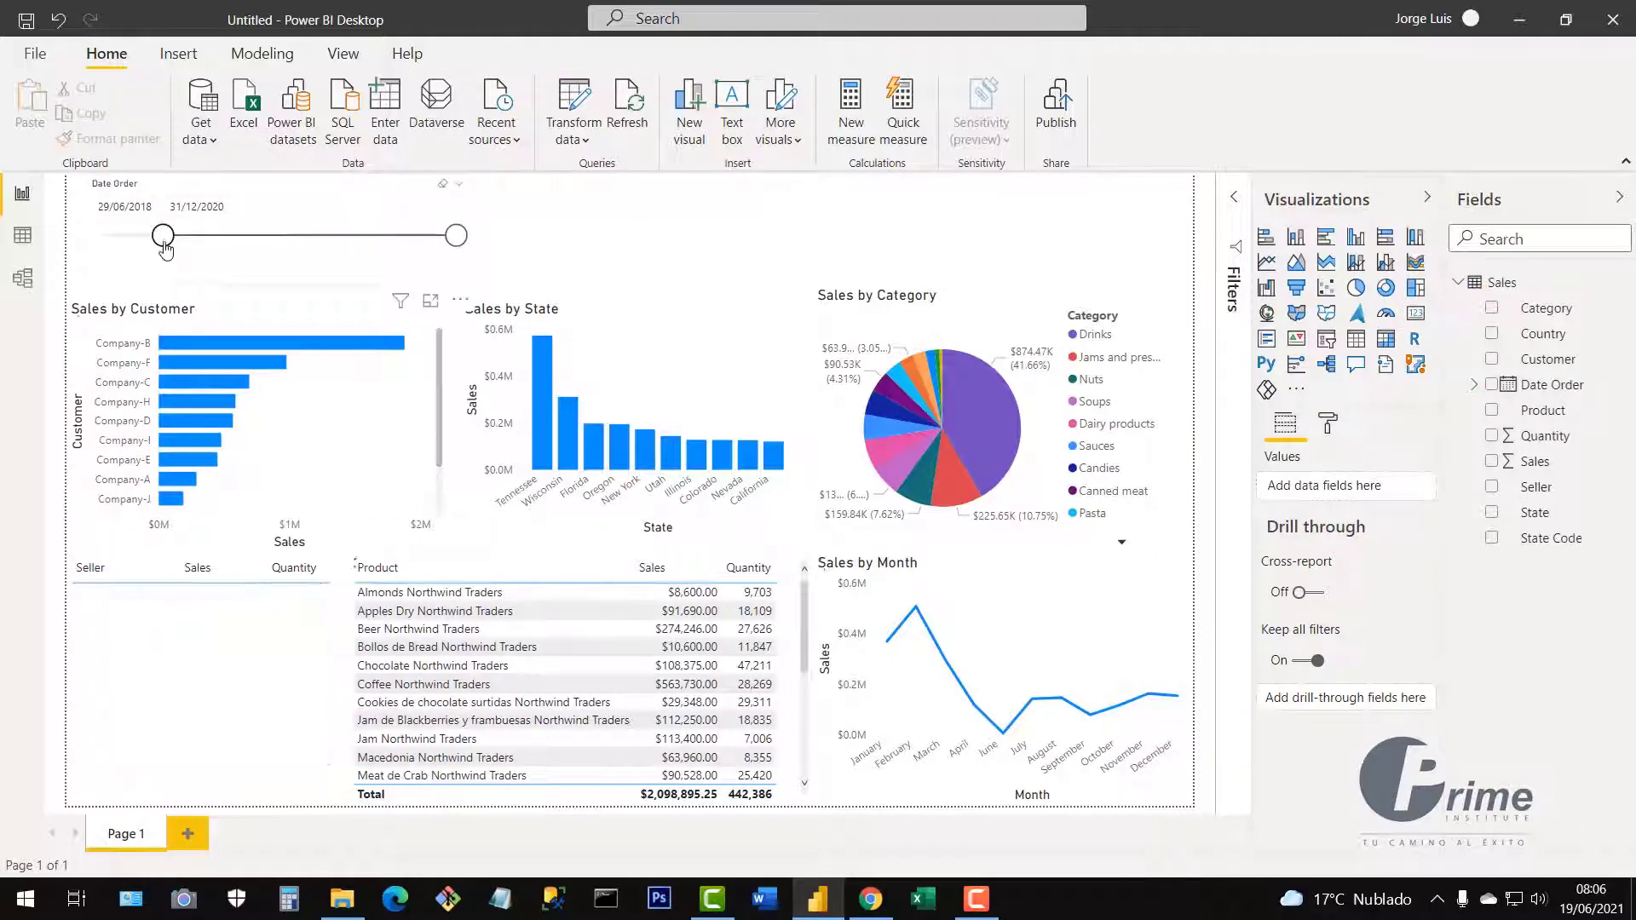
left_click_drag(162, 237, 75, 247)
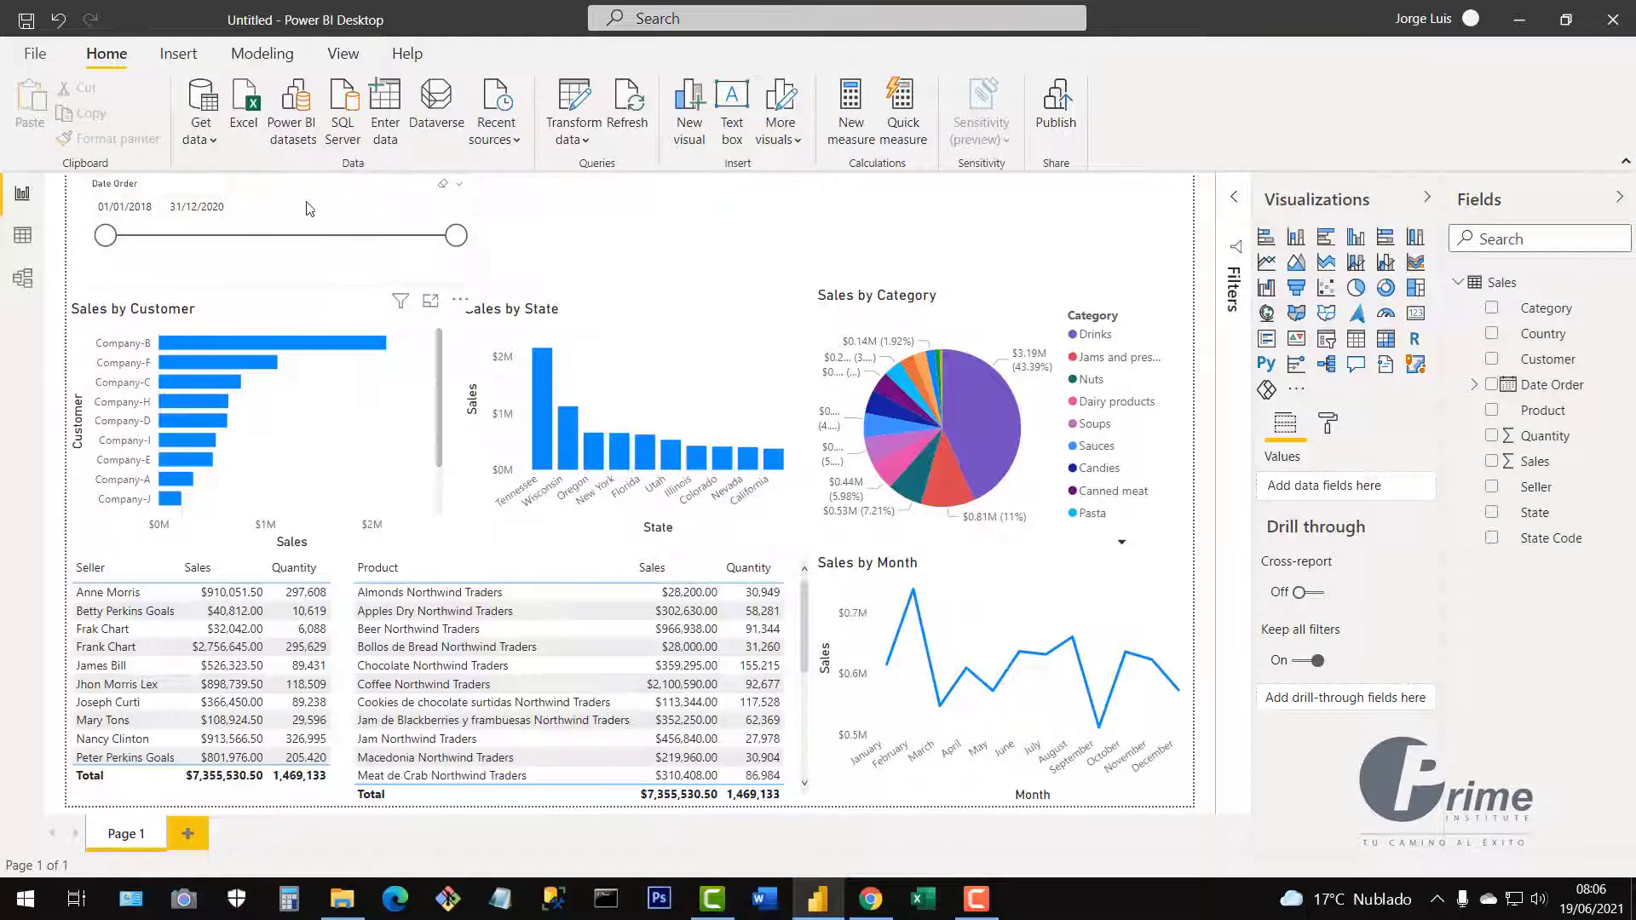
Try calendar dates 23/01/2018 to 20/12/2018, then drag back to 01/01/2018–31/12/2020.
left_click(353, 262)
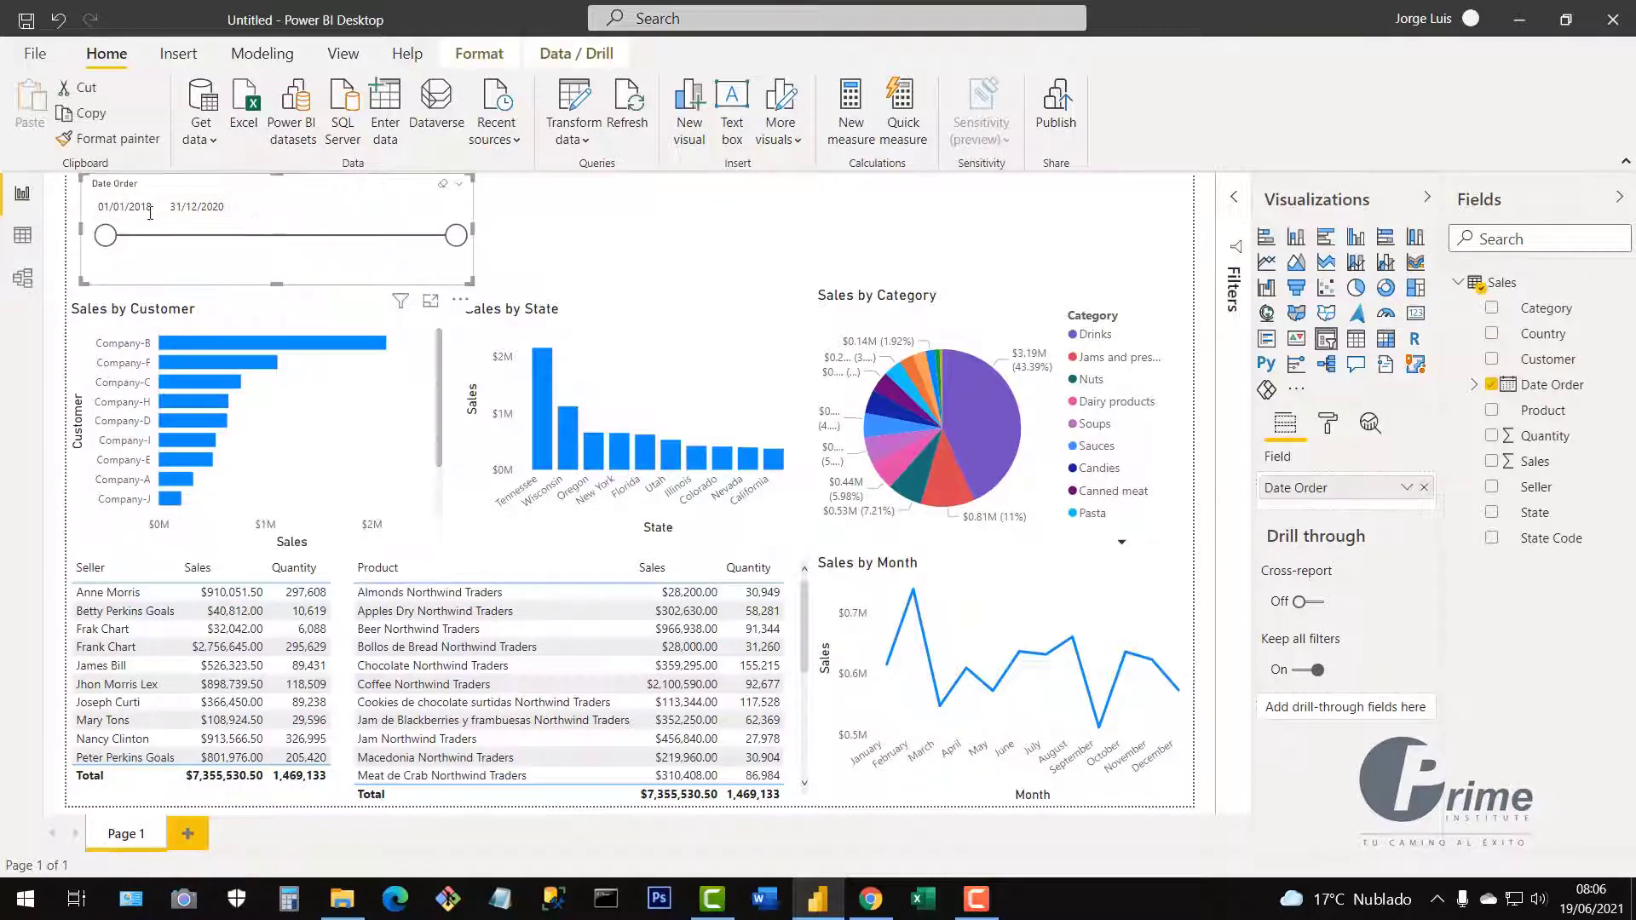
left_click(119, 210)
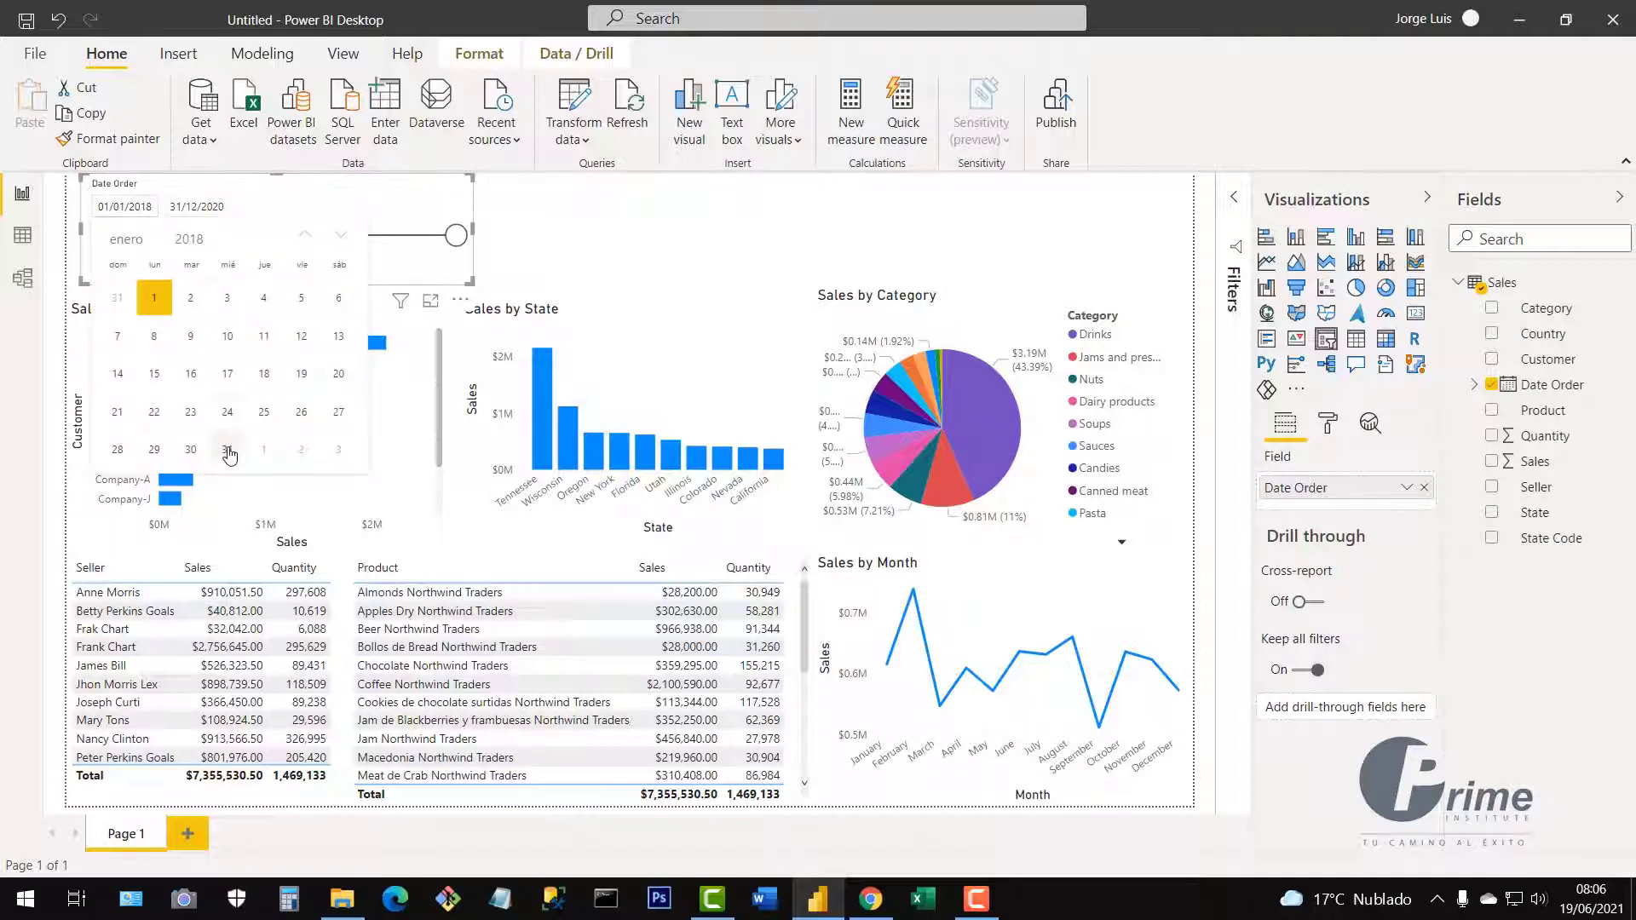
left_click(190, 413)
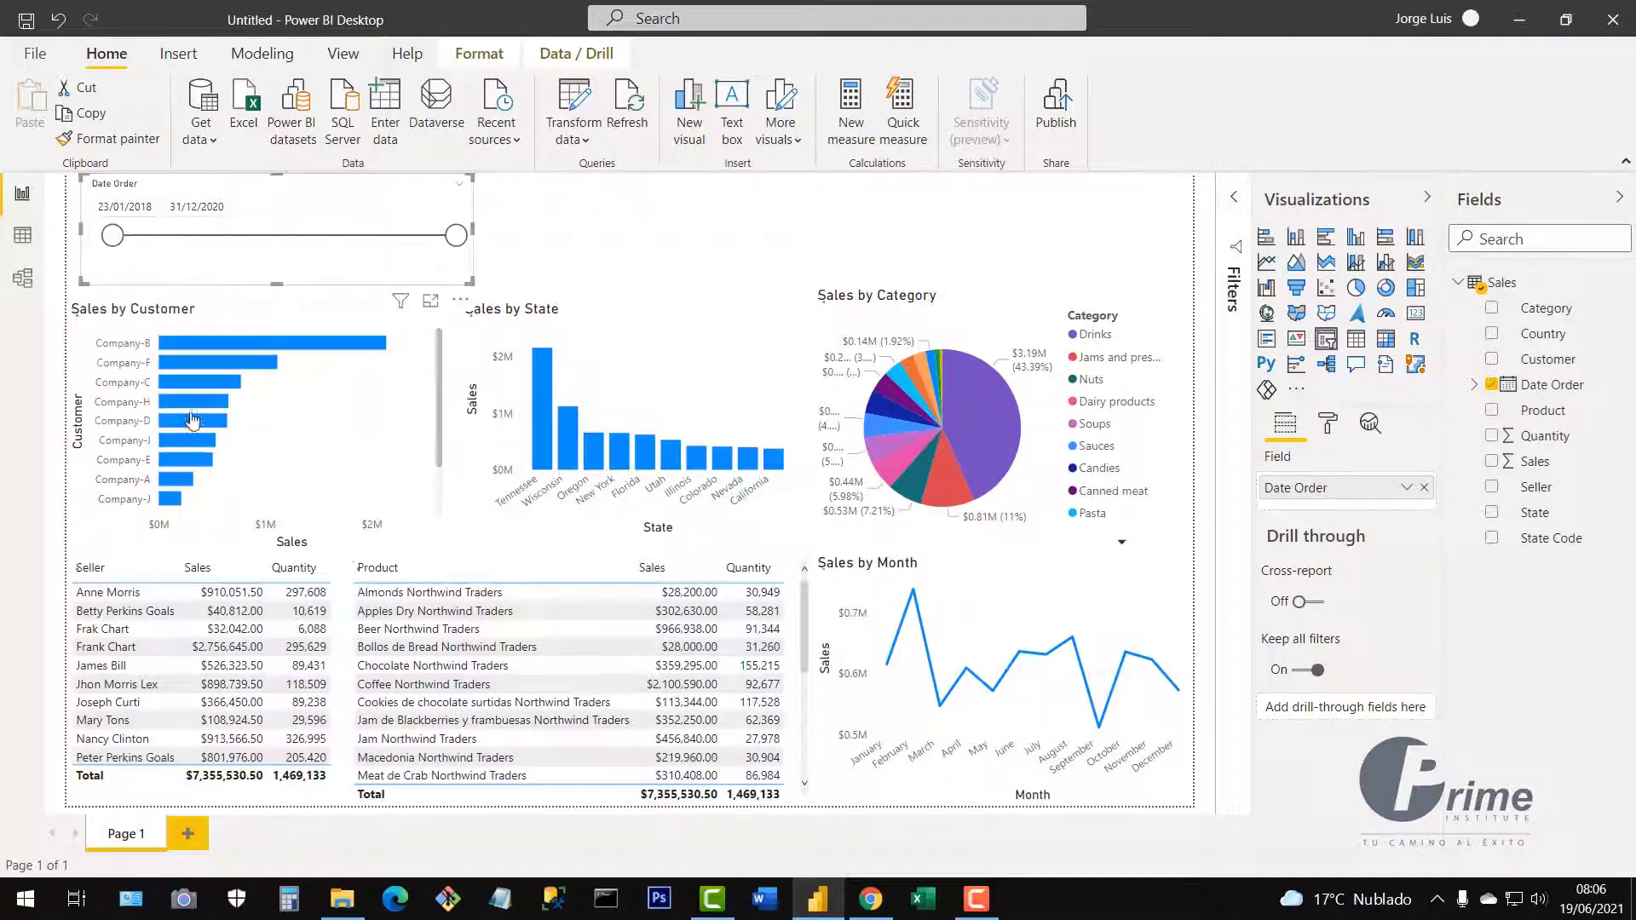
left_click(197, 206)
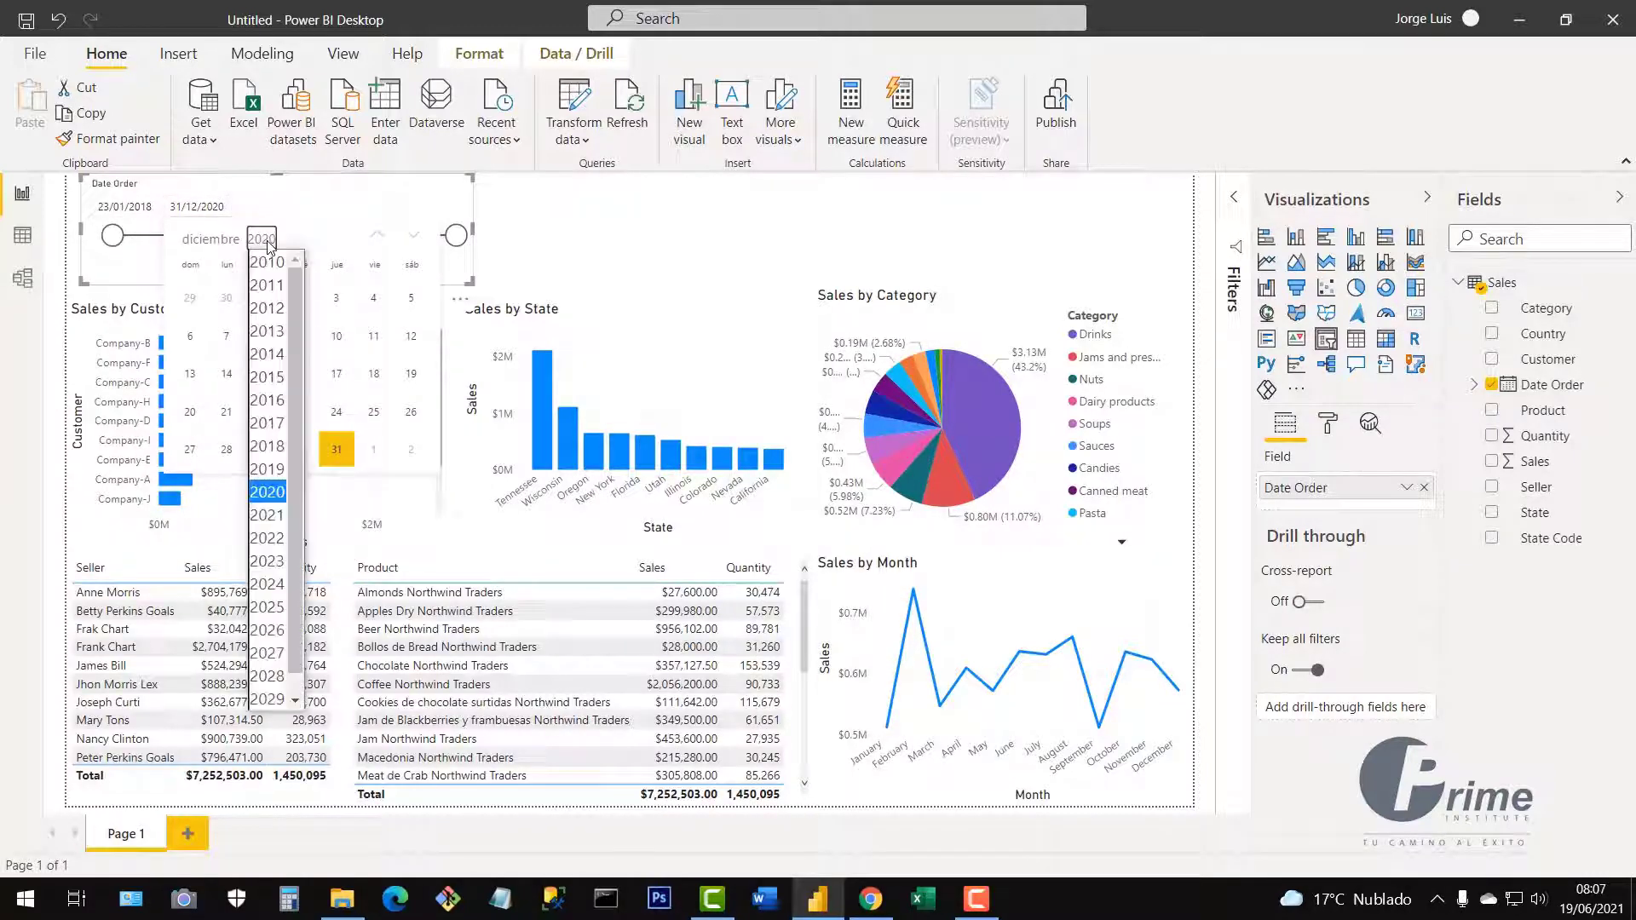
left_click(267, 447)
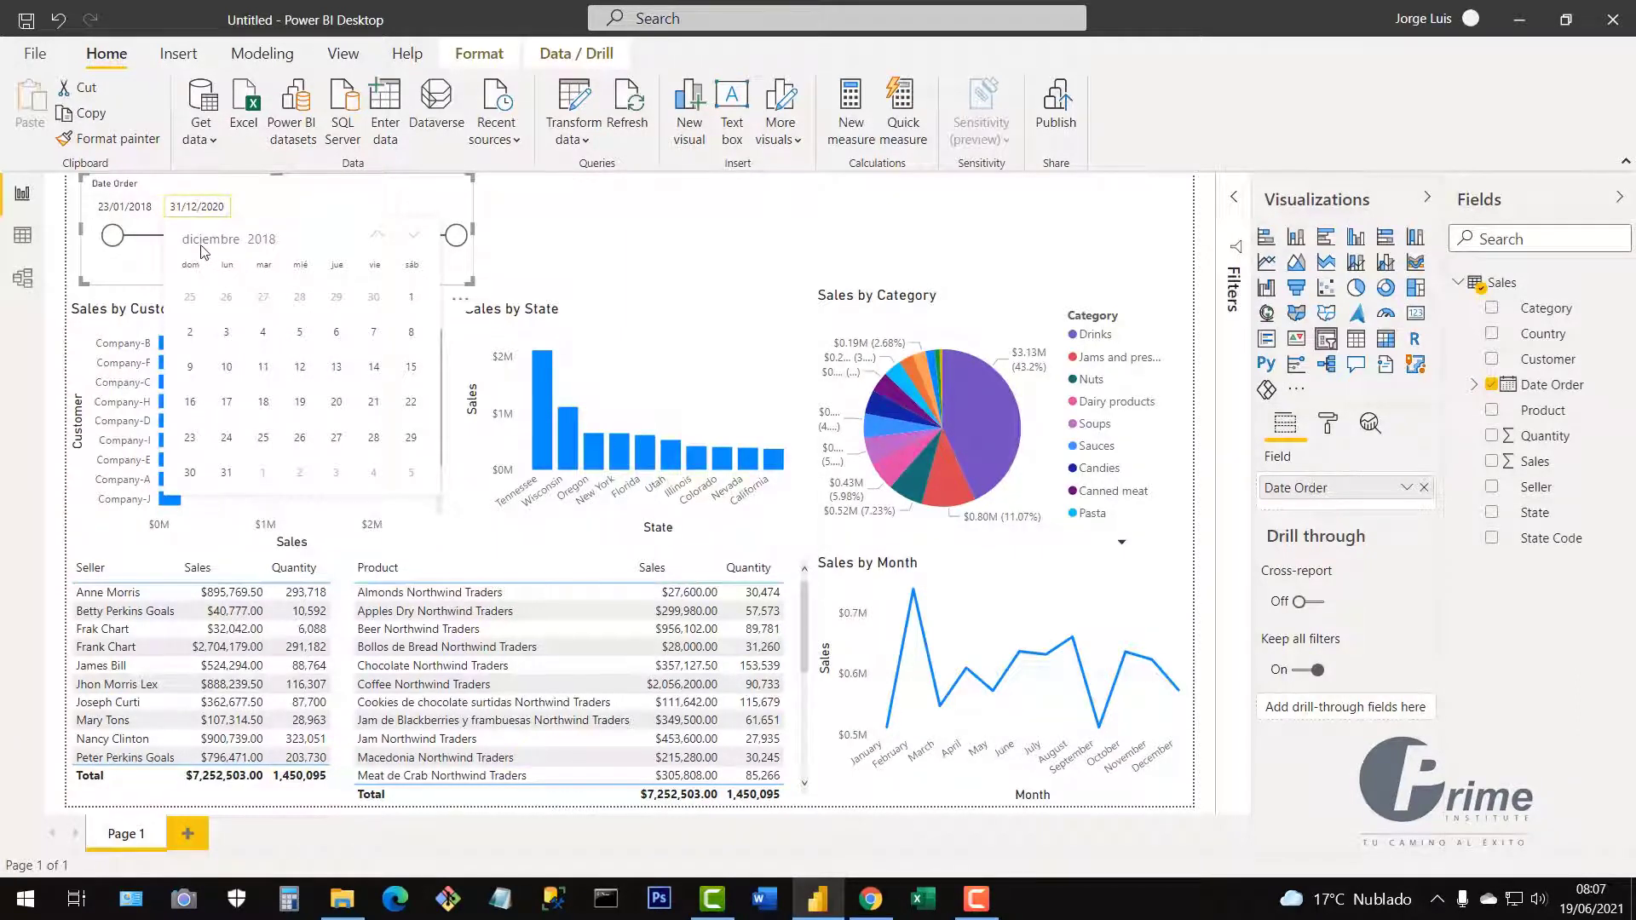
left_click(338, 403)
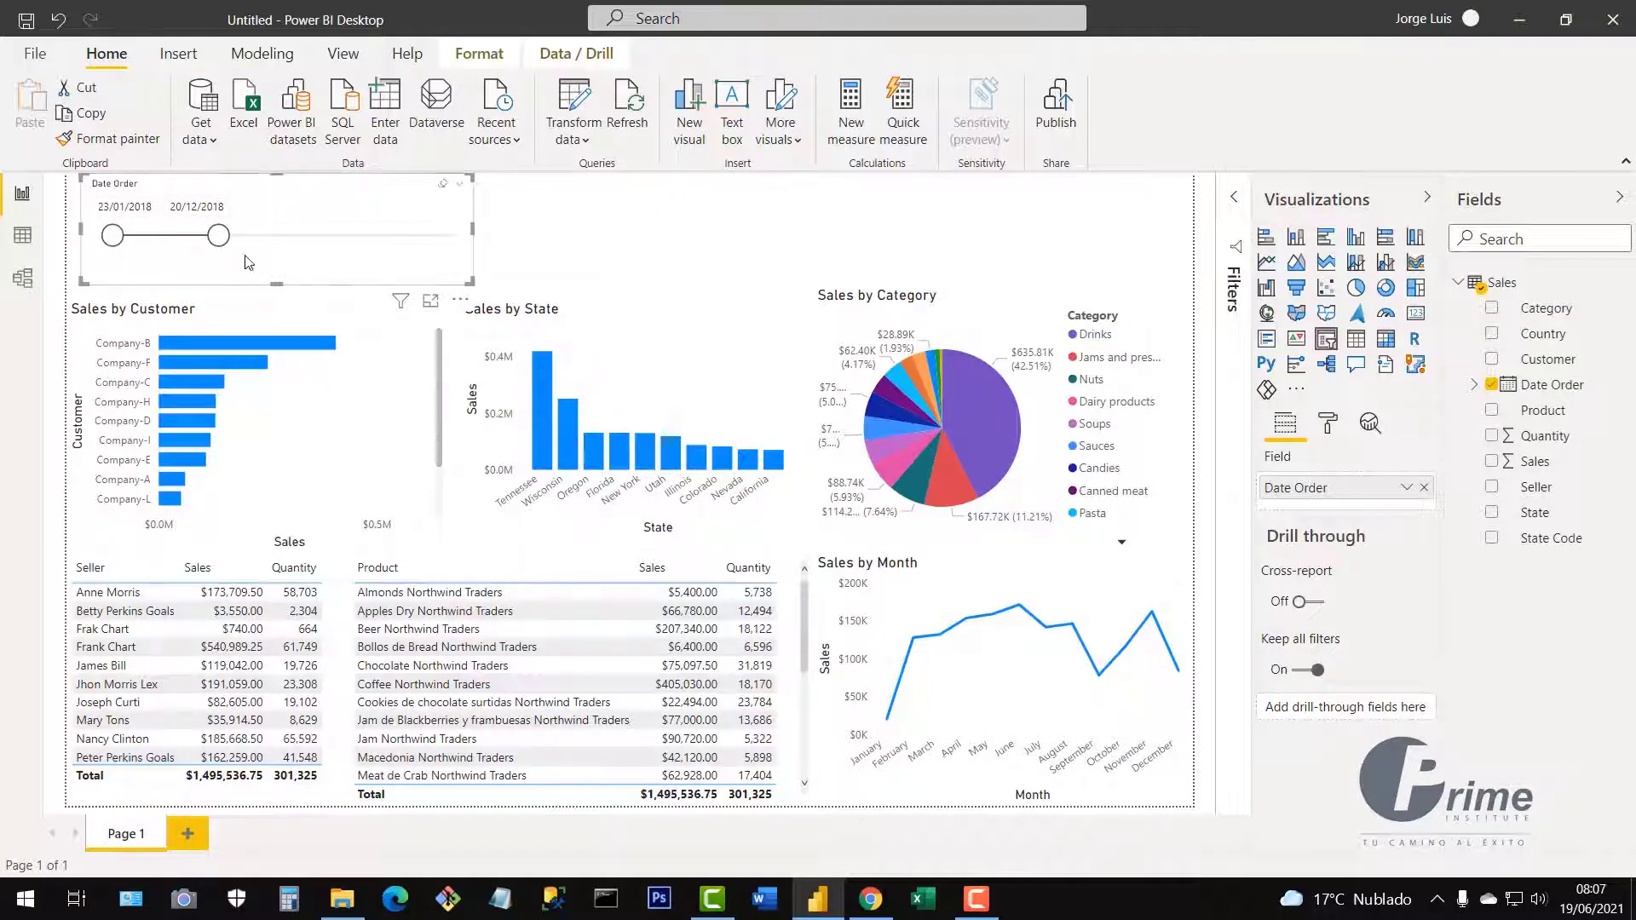
left_click_drag(218, 242, 528, 260)
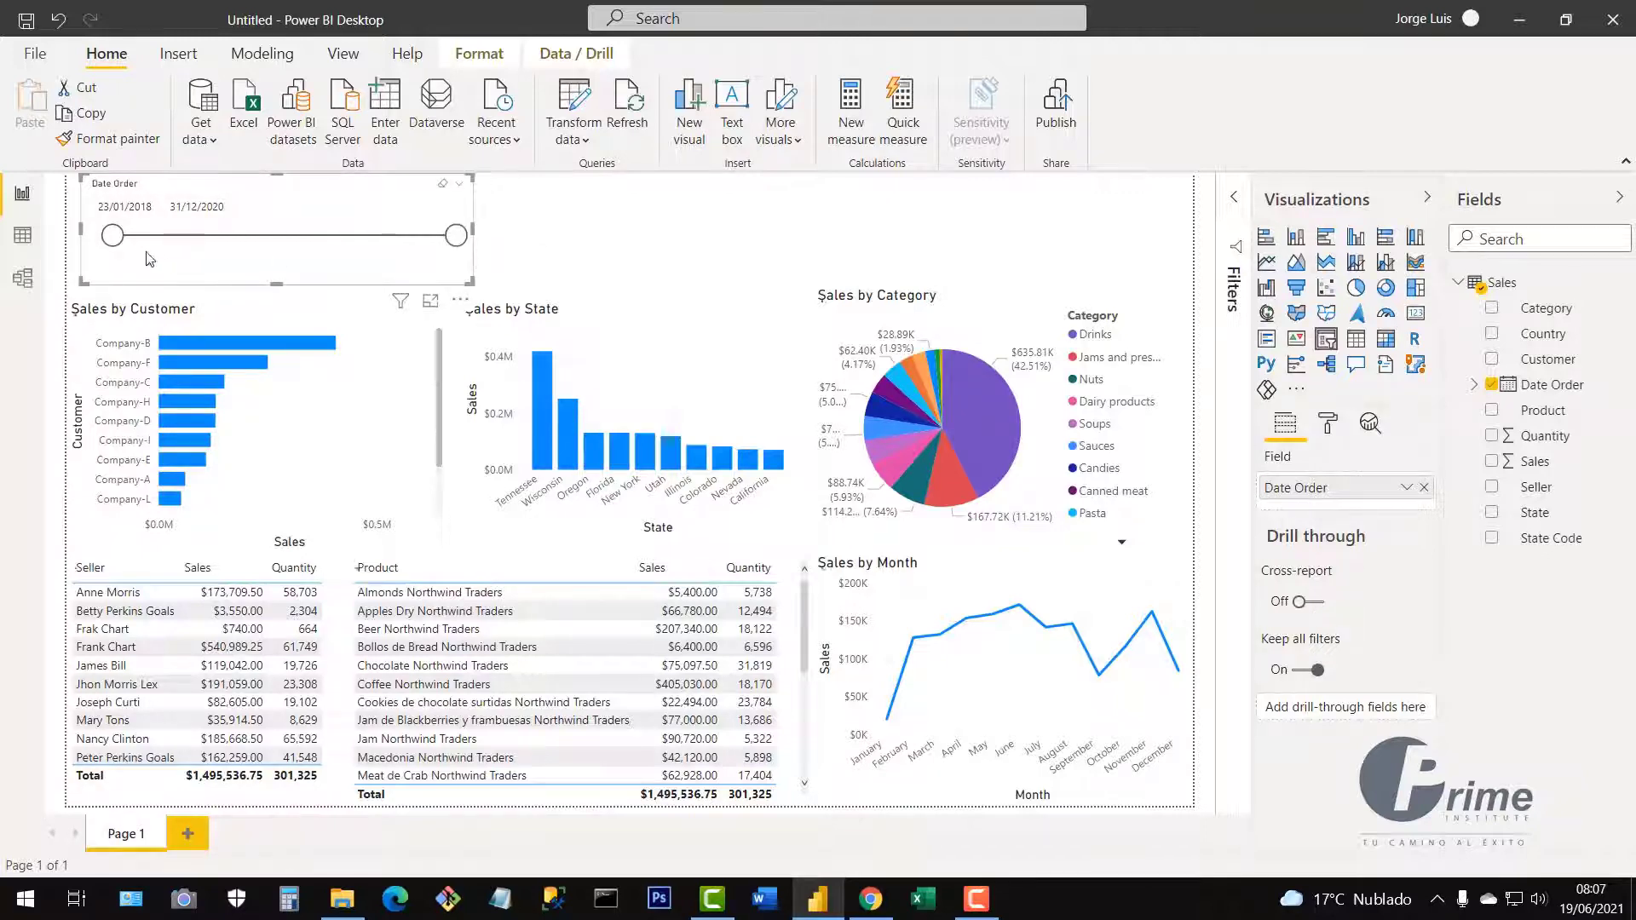
left_click_drag(117, 245, 73, 245)
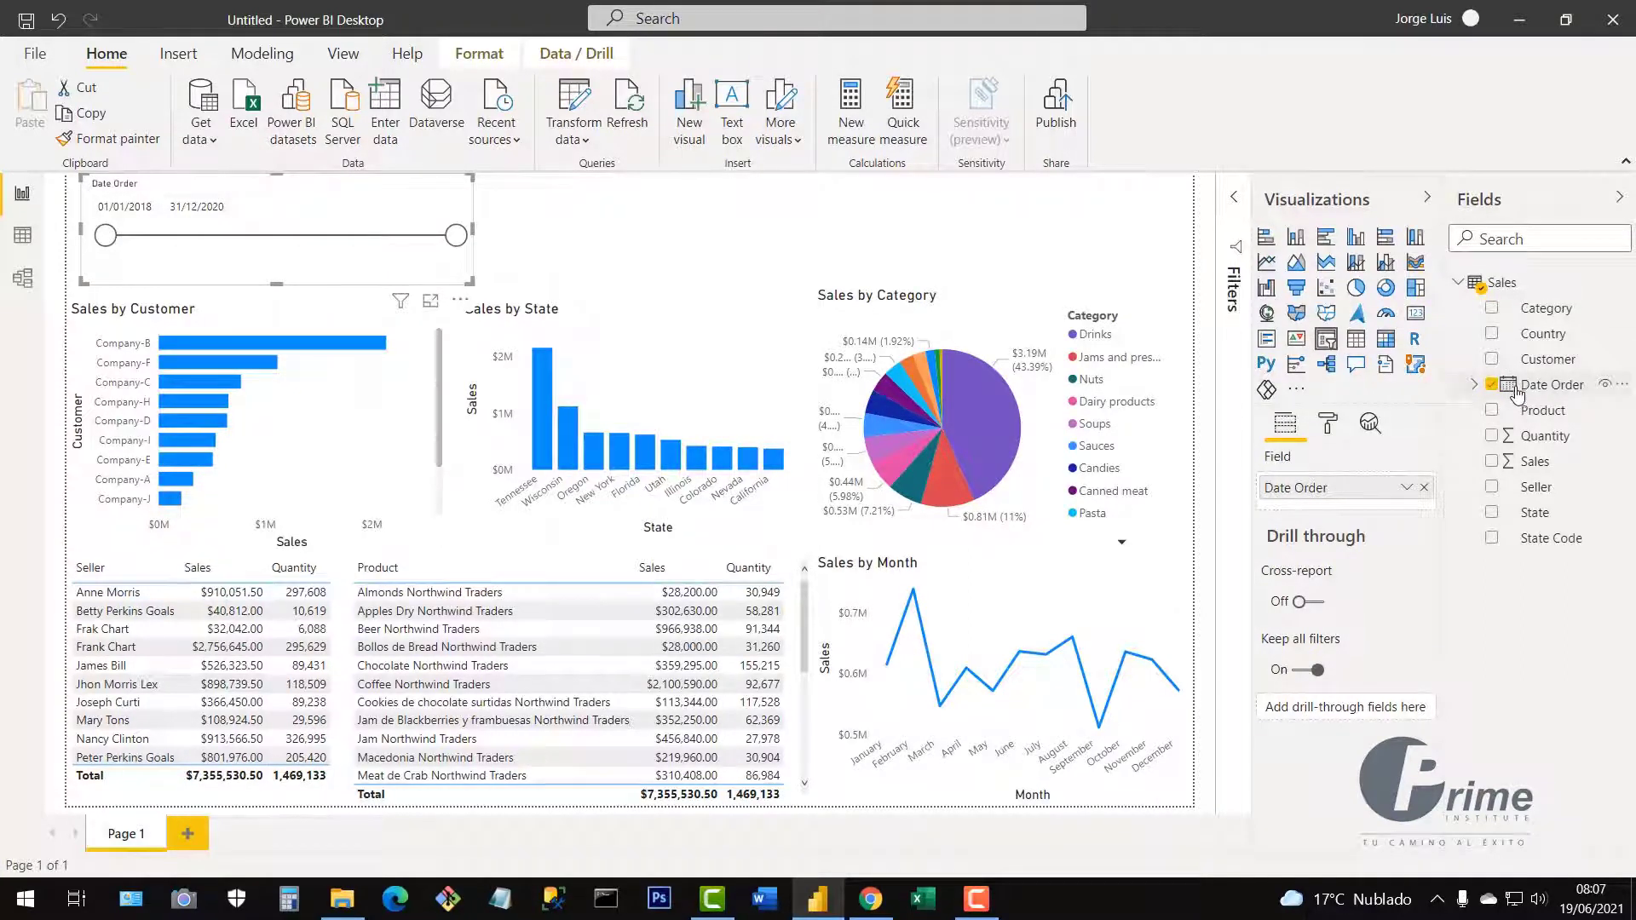
Switch the slicer to the Date Order hierarchy keeping only Year, and shrink it to a compact box.
left_click_drag(1517, 394, 1297, 498)
left_click(1407, 492)
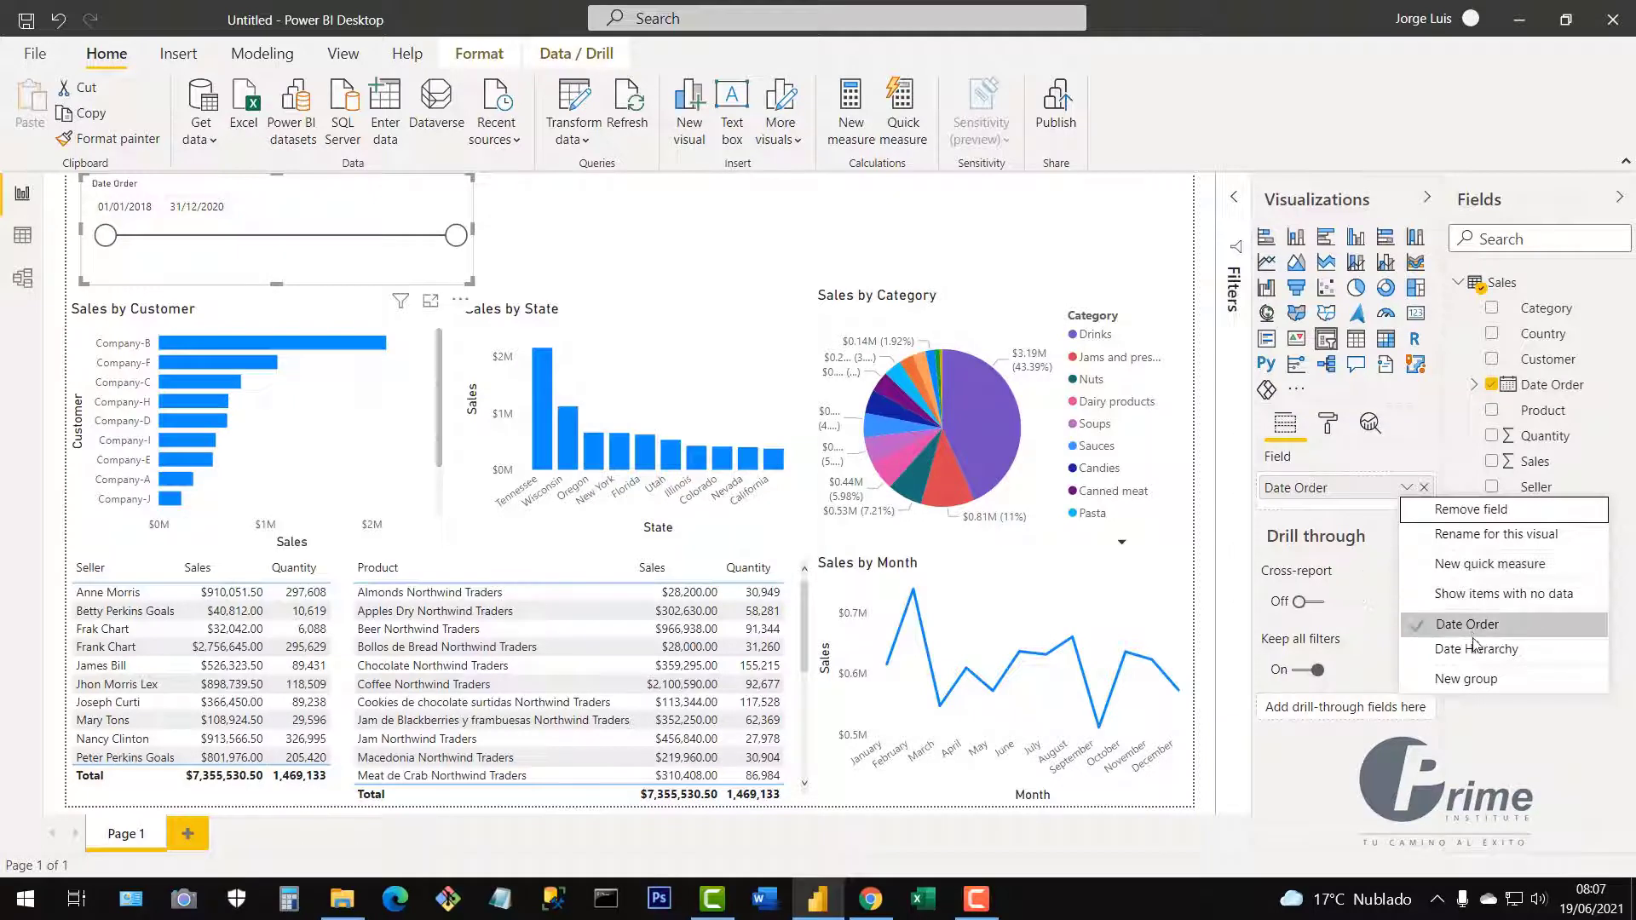
left_click(1421, 651)
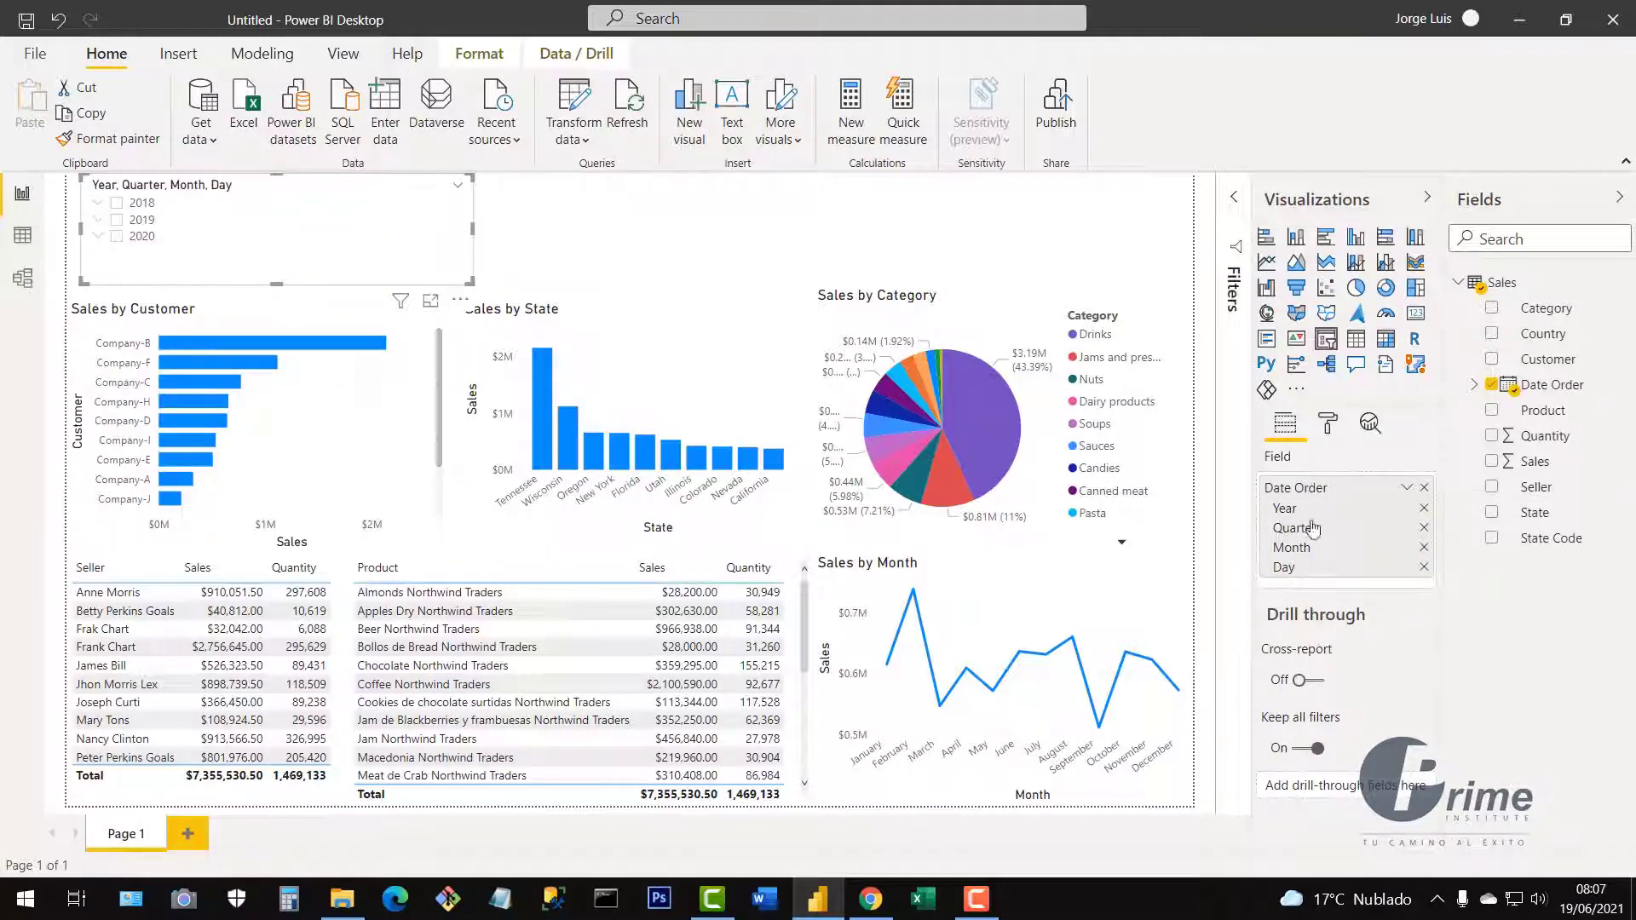
left_click(1424, 528)
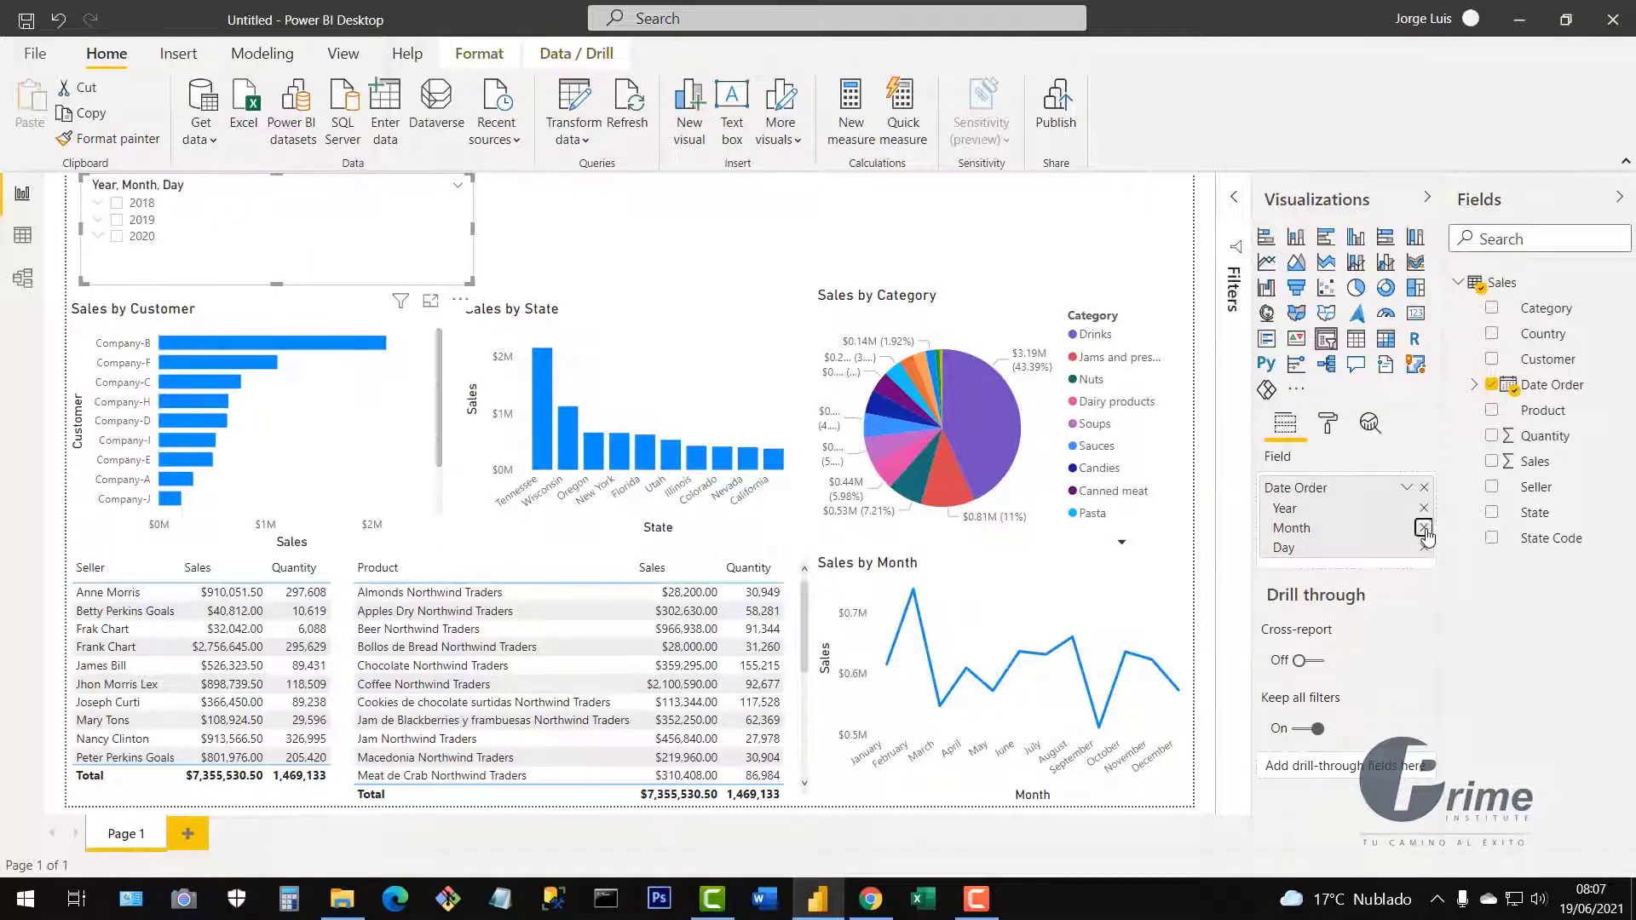
left_click(1424, 528)
left_click(1424, 530)
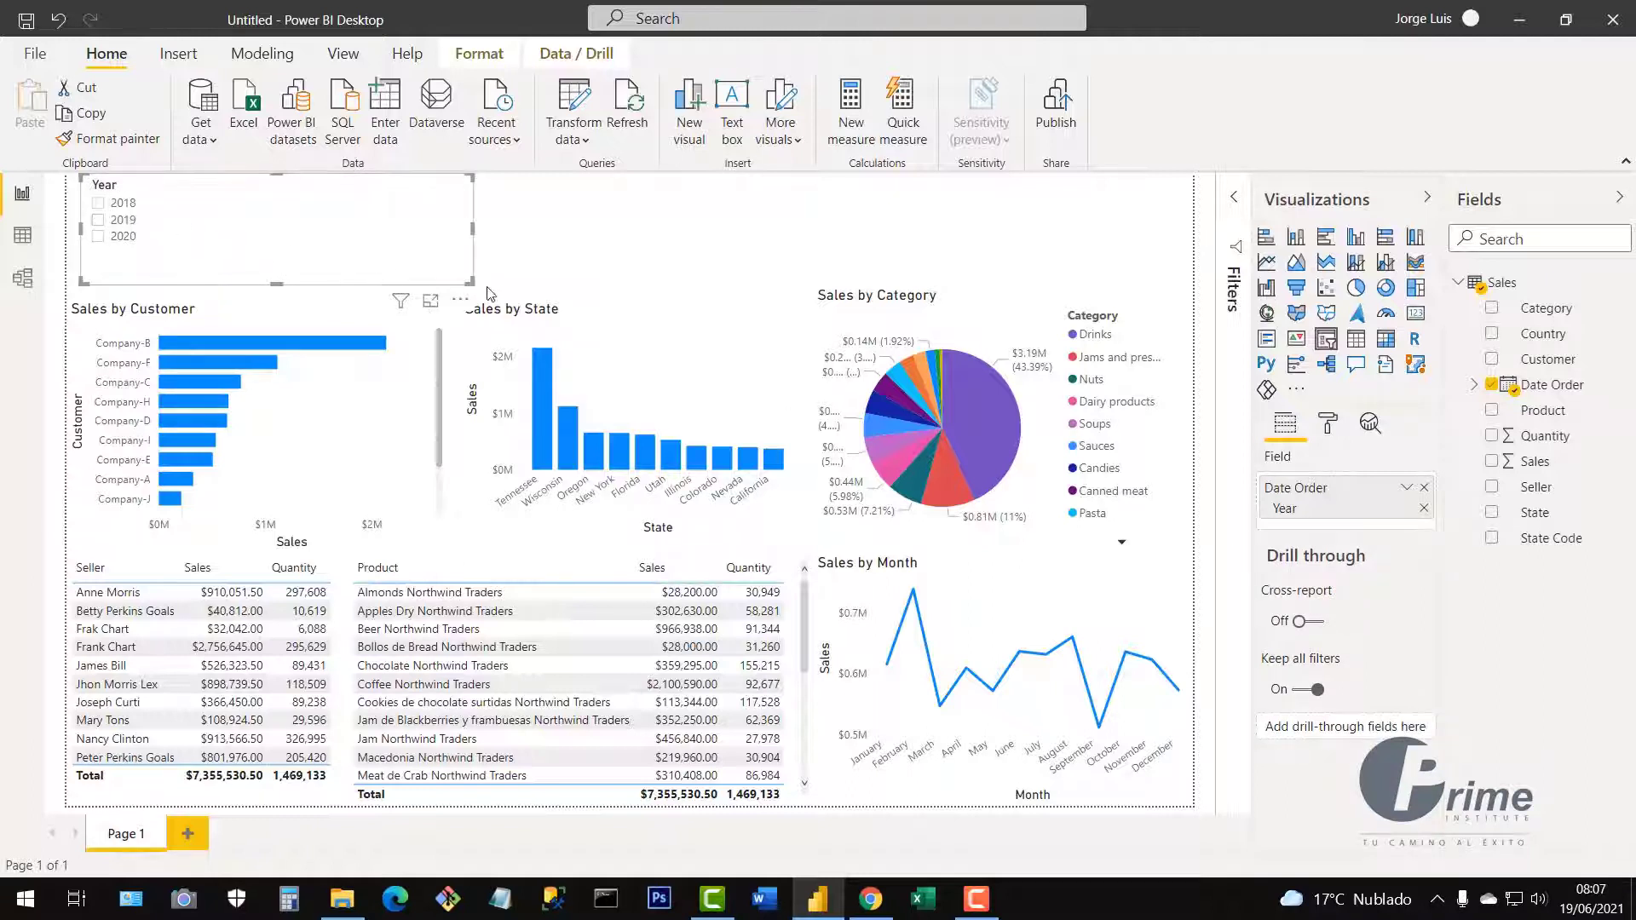
left_click_drag(469, 283, 160, 266)
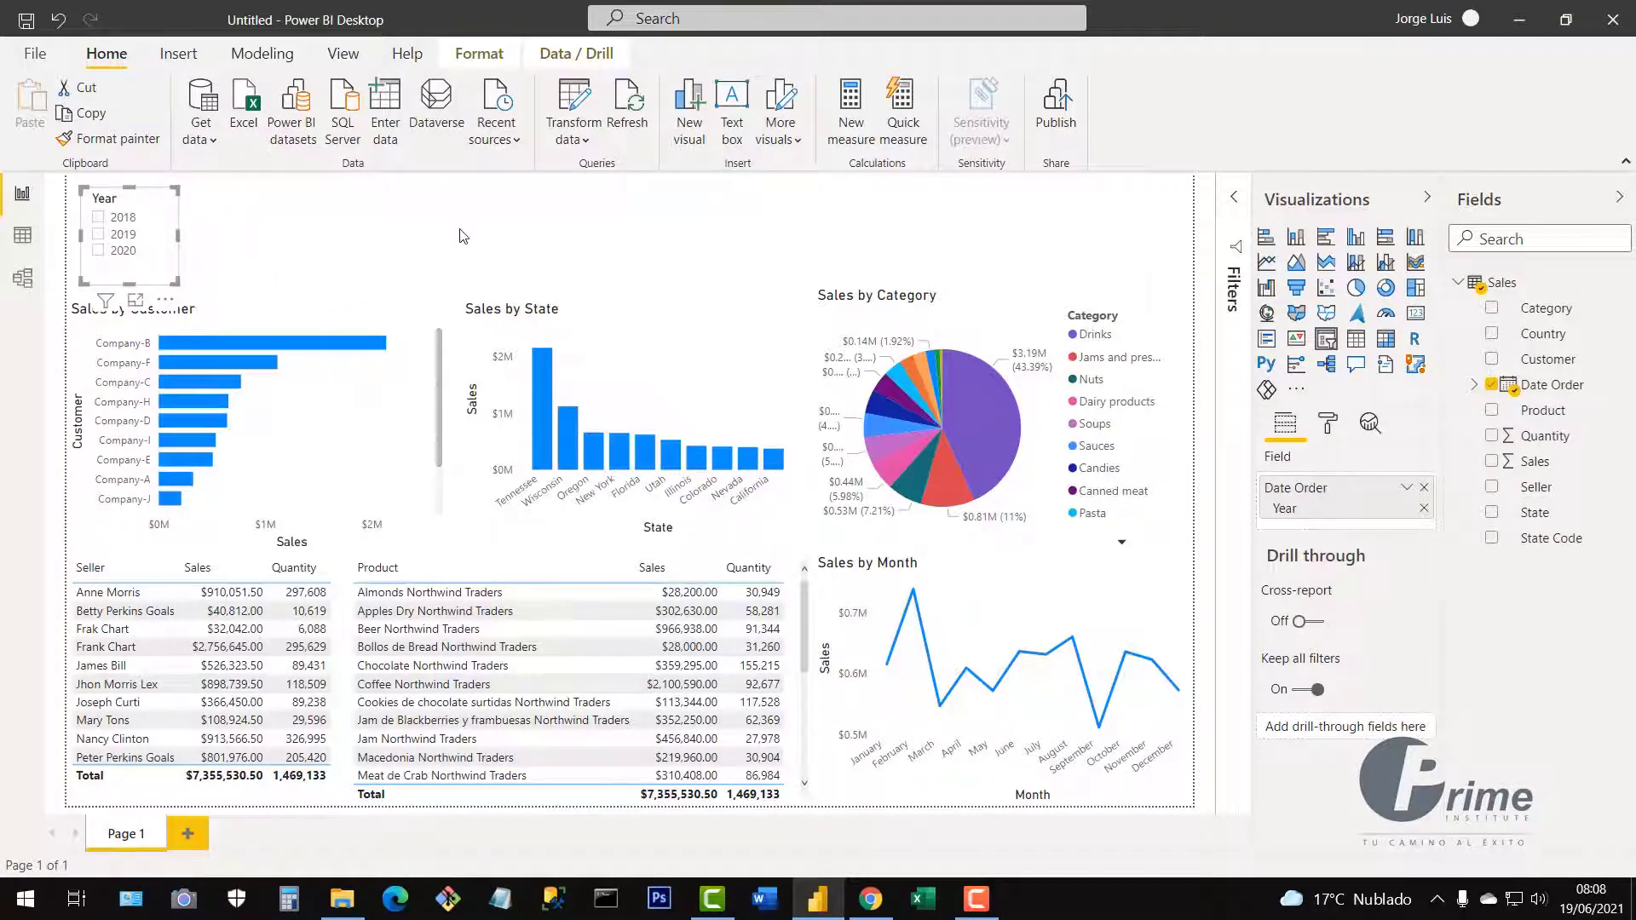
left_click(409, 248)
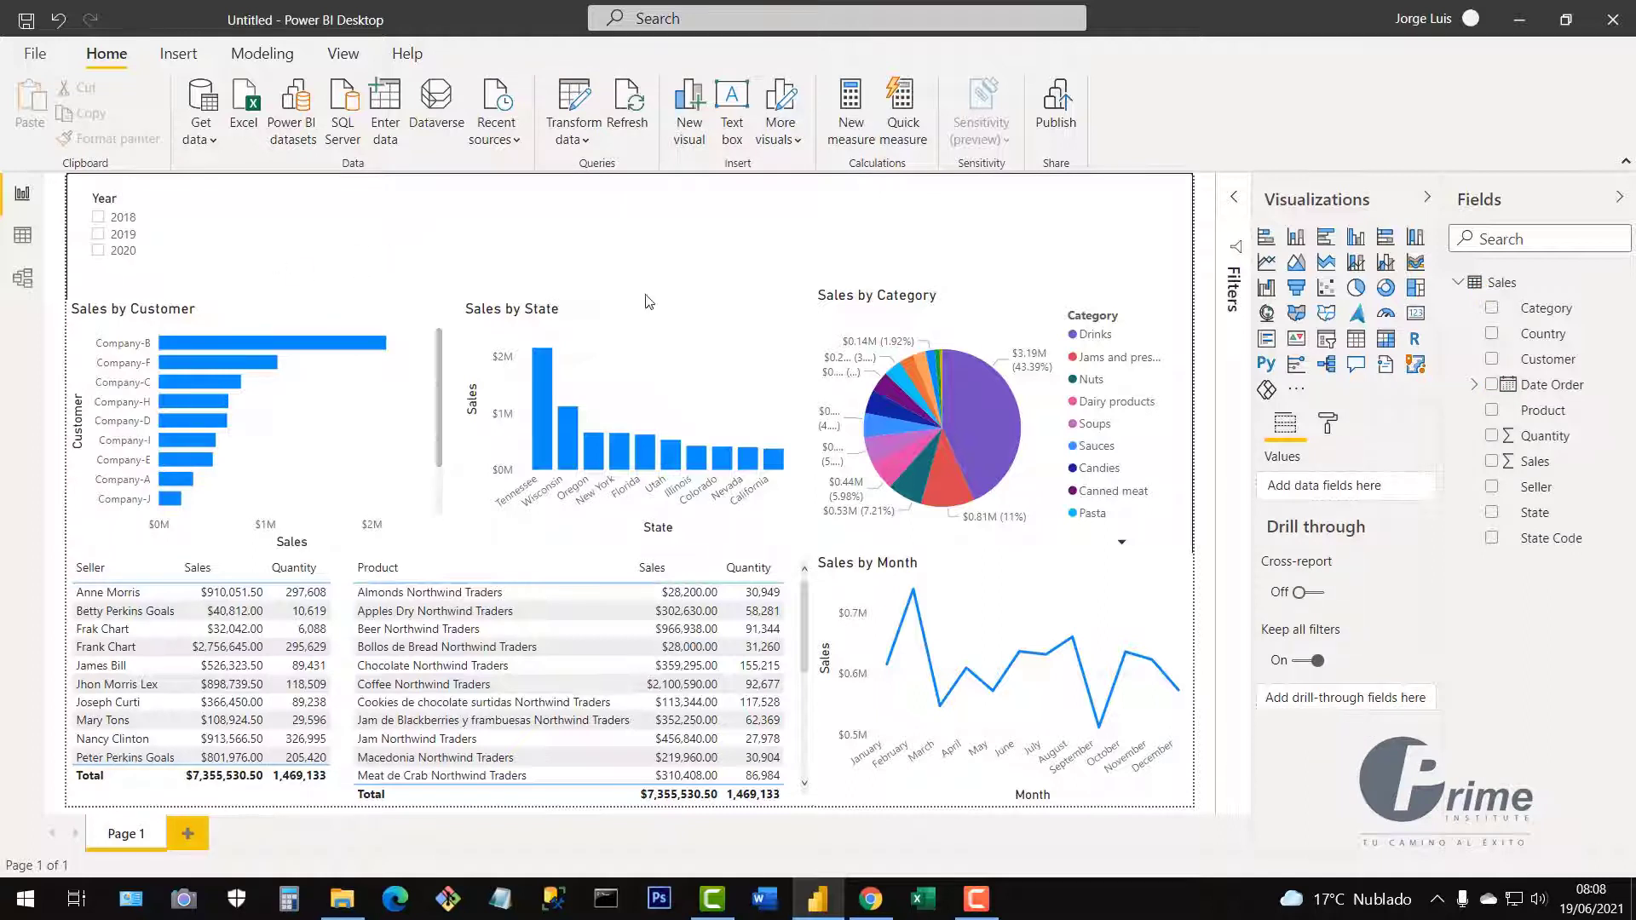
Add a second slicer beside the Year slicer using the Date Order hierarchy with only Month.
left_click(1327, 341)
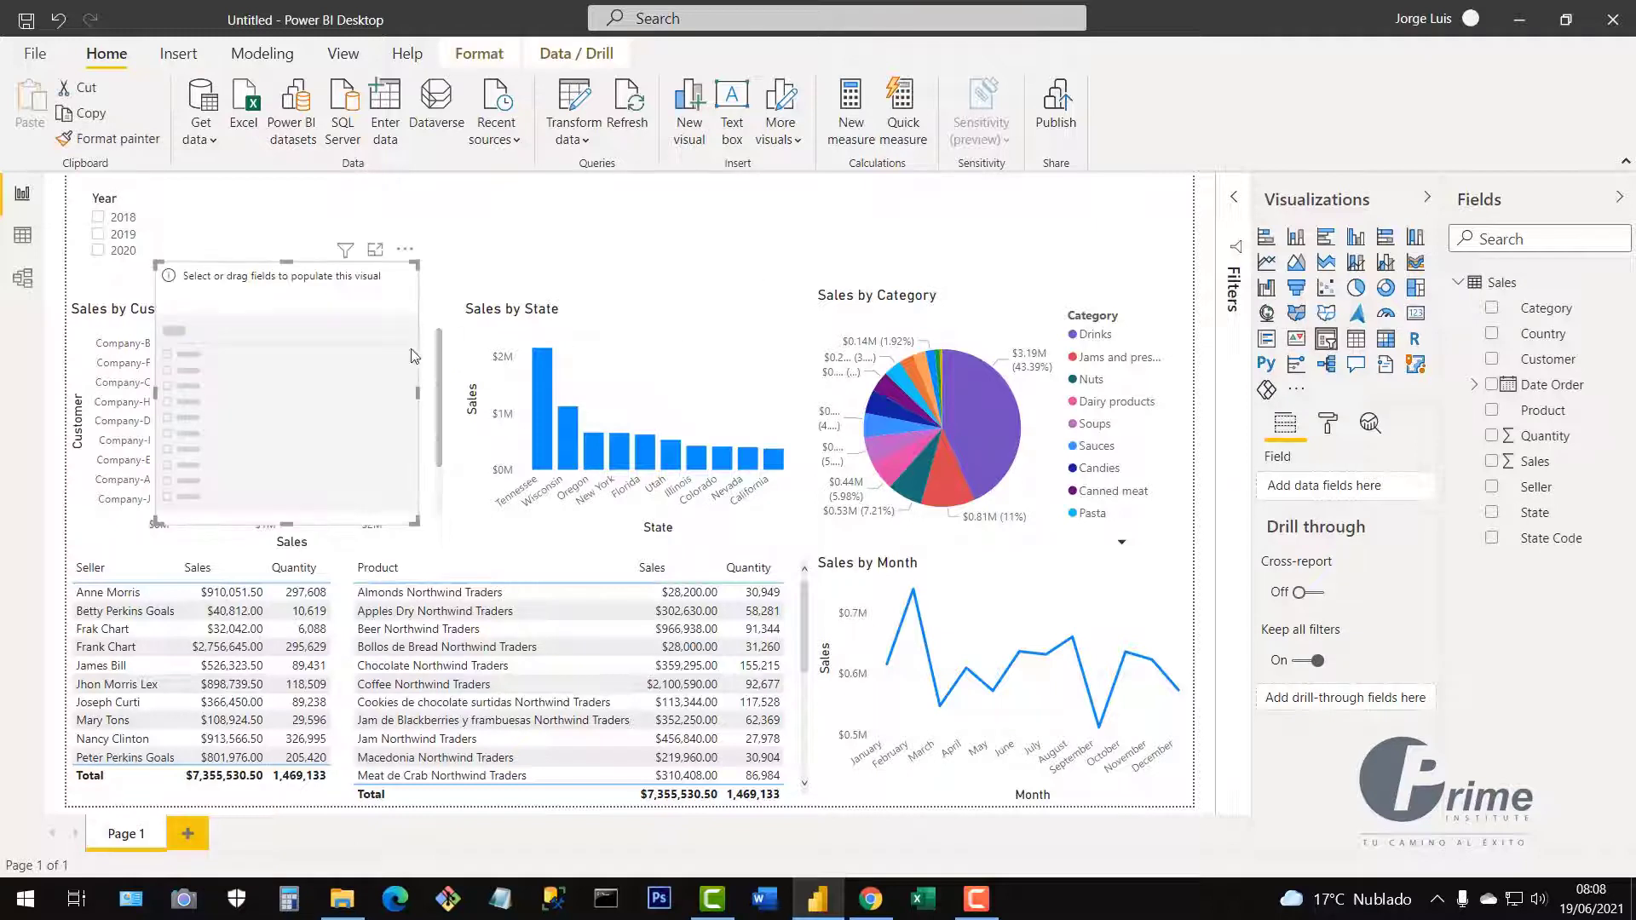
left_click_drag(357, 323, 394, 247)
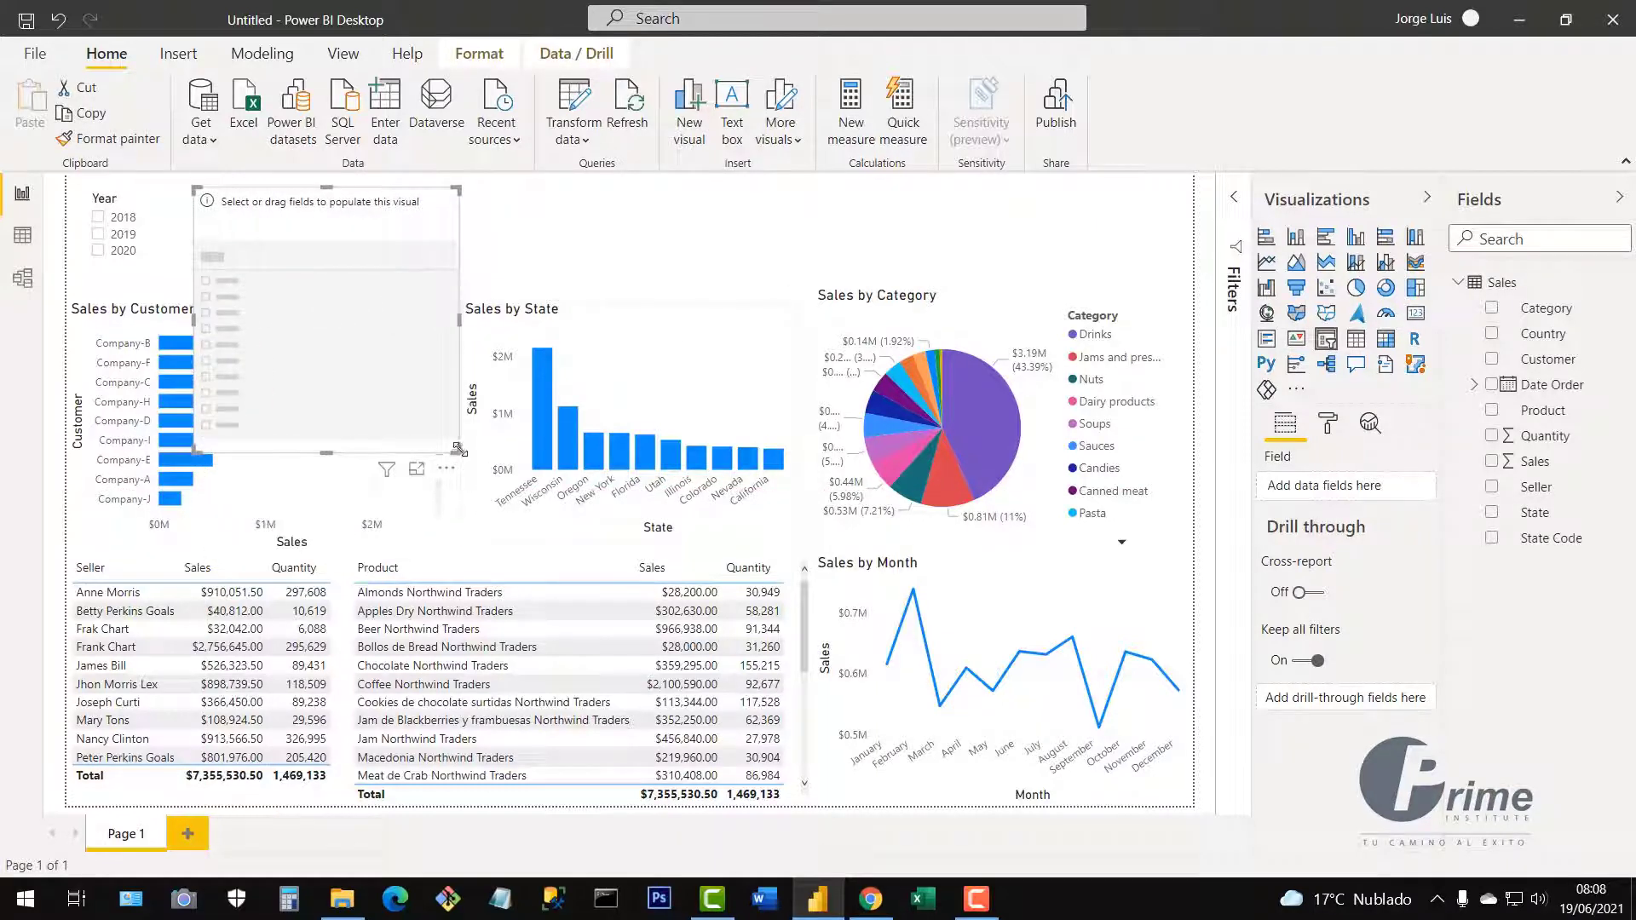
left_click_drag(458, 450, 597, 281)
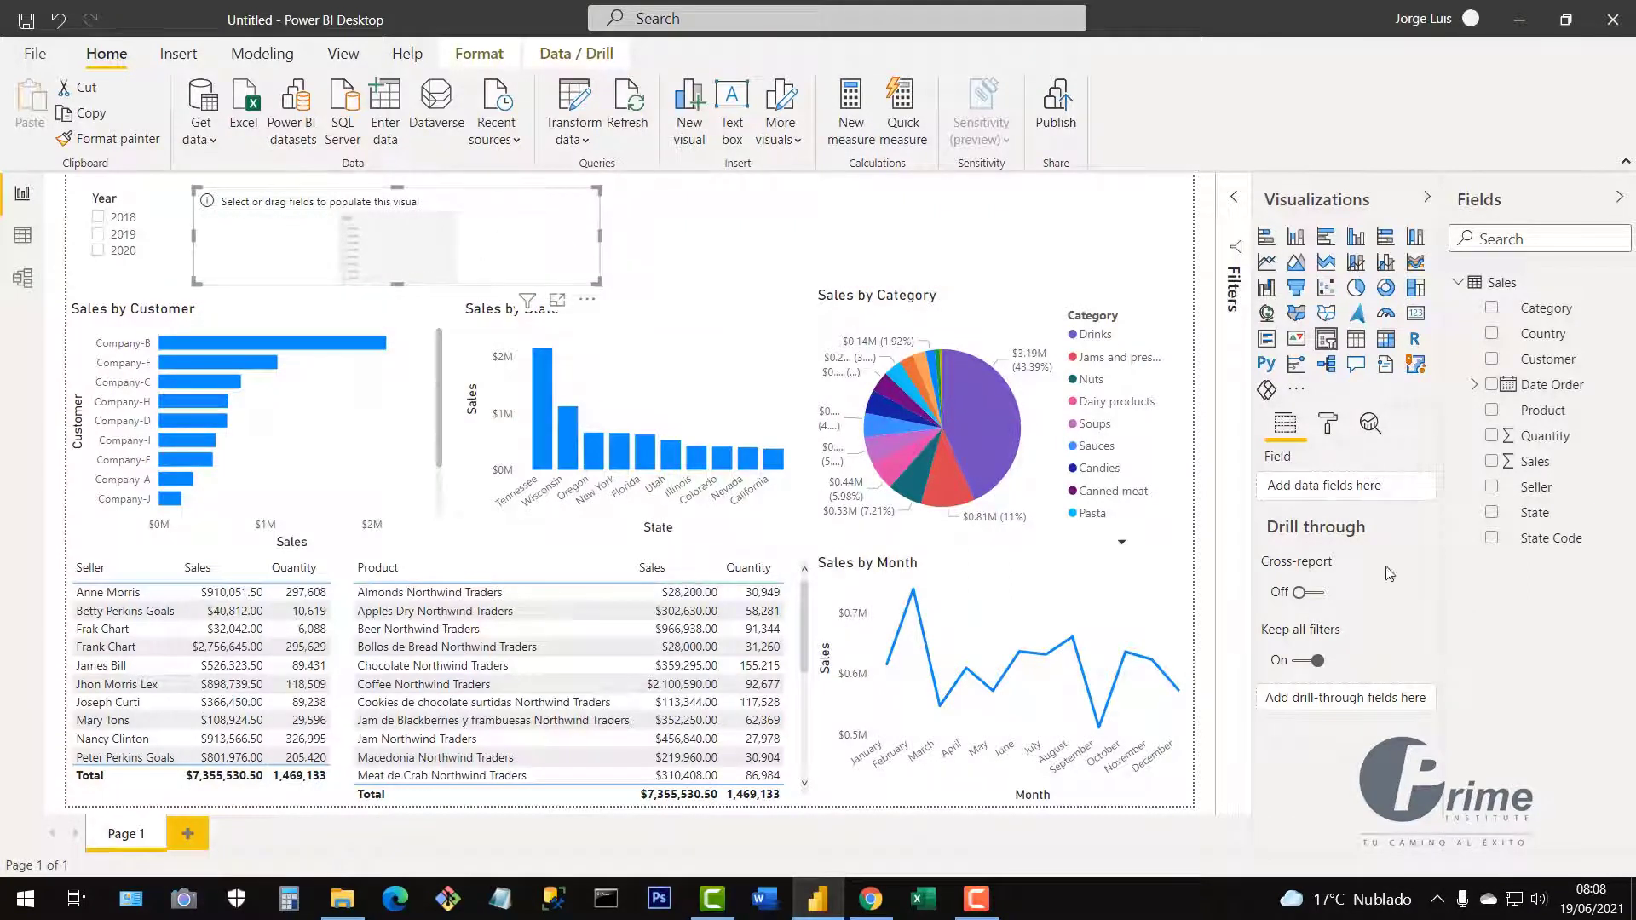
left_click(1492, 385)
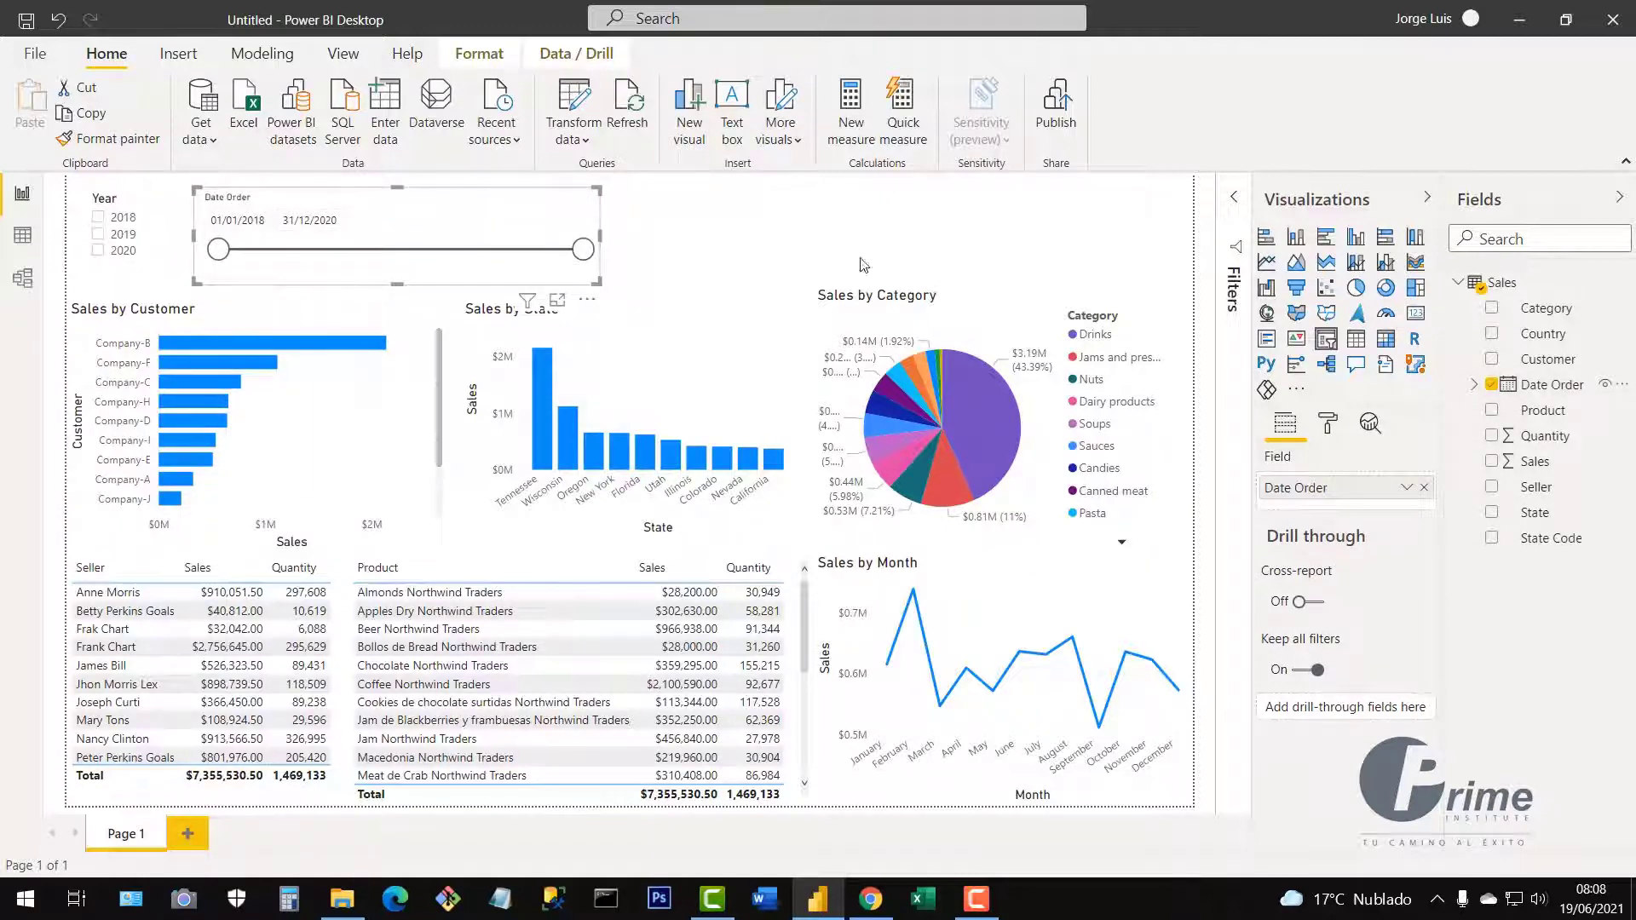
left_click(1407, 493)
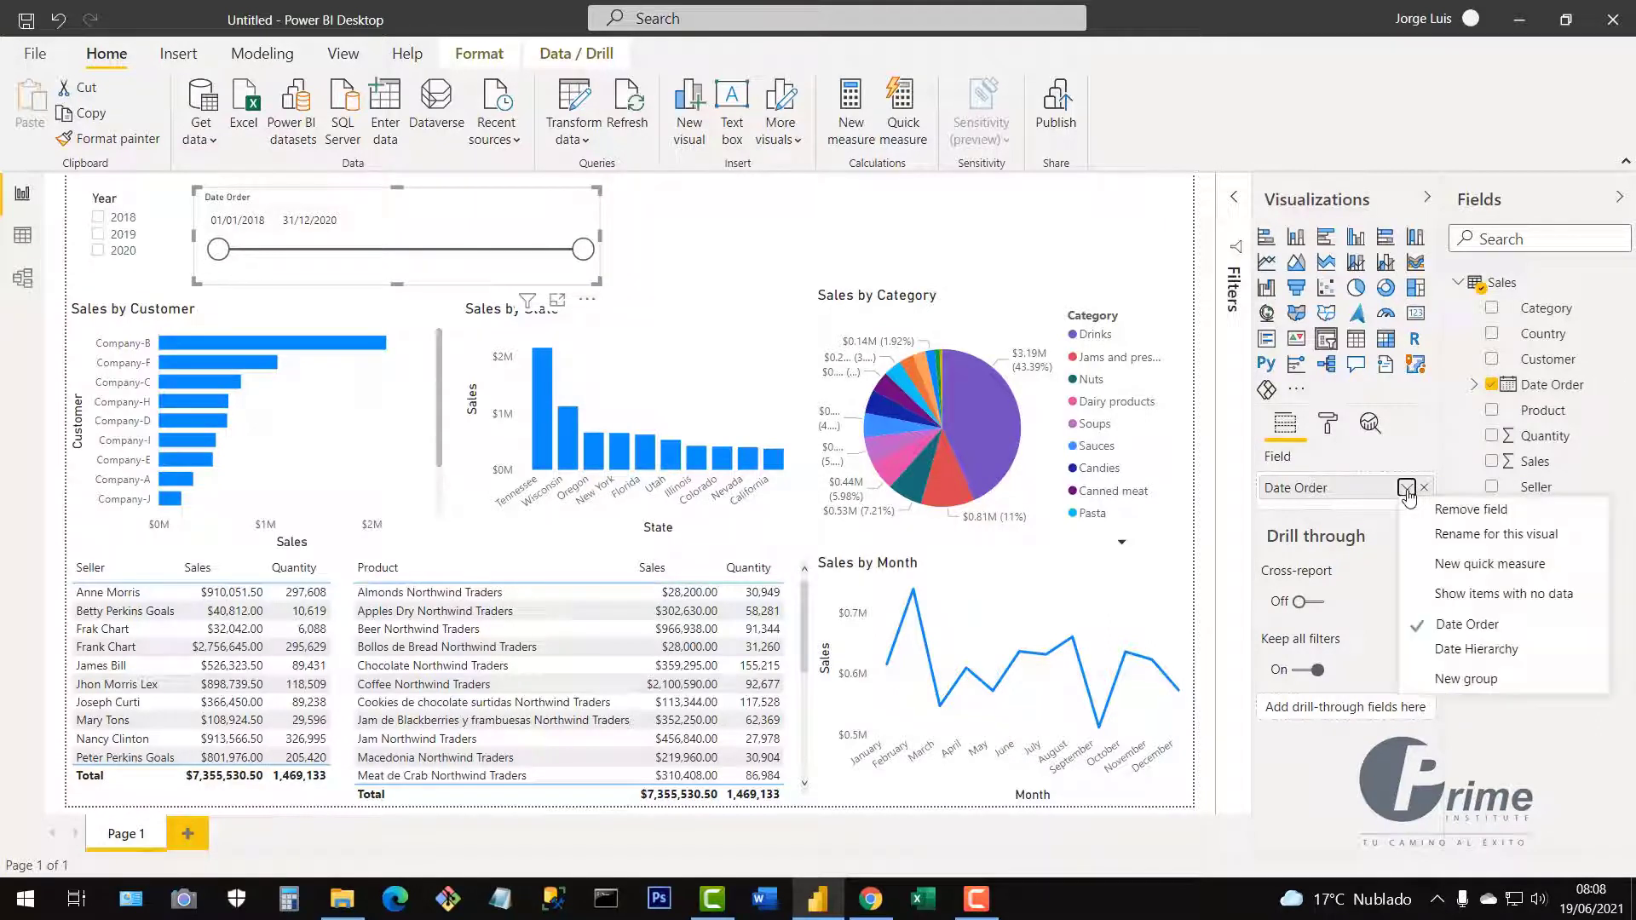
left_click(1468, 660)
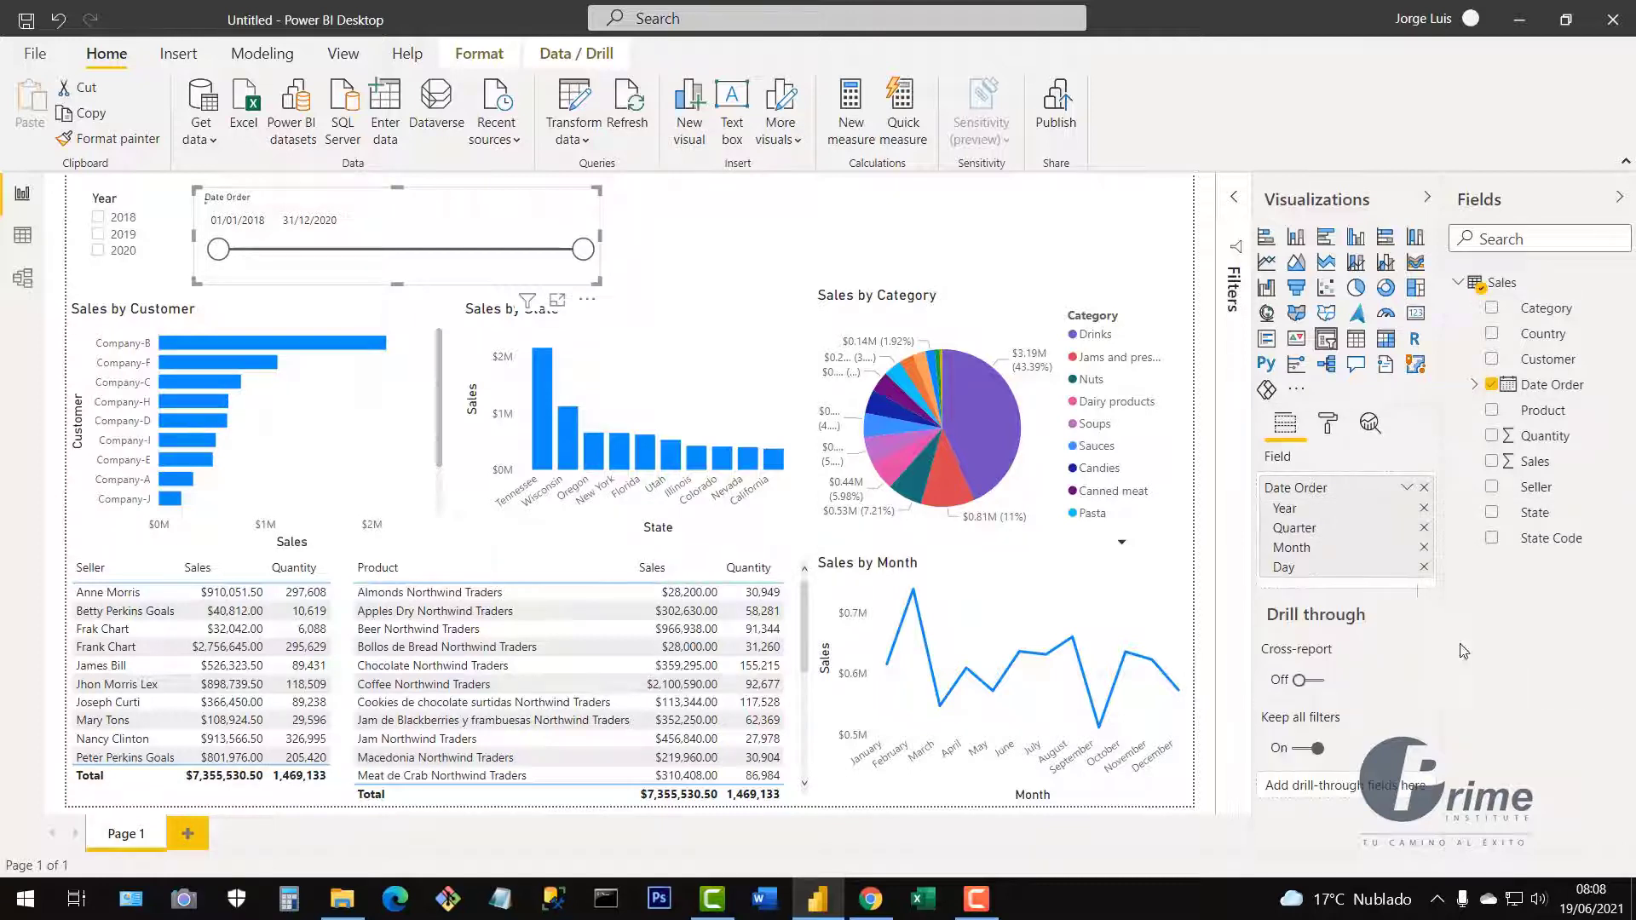
left_click(1424, 509)
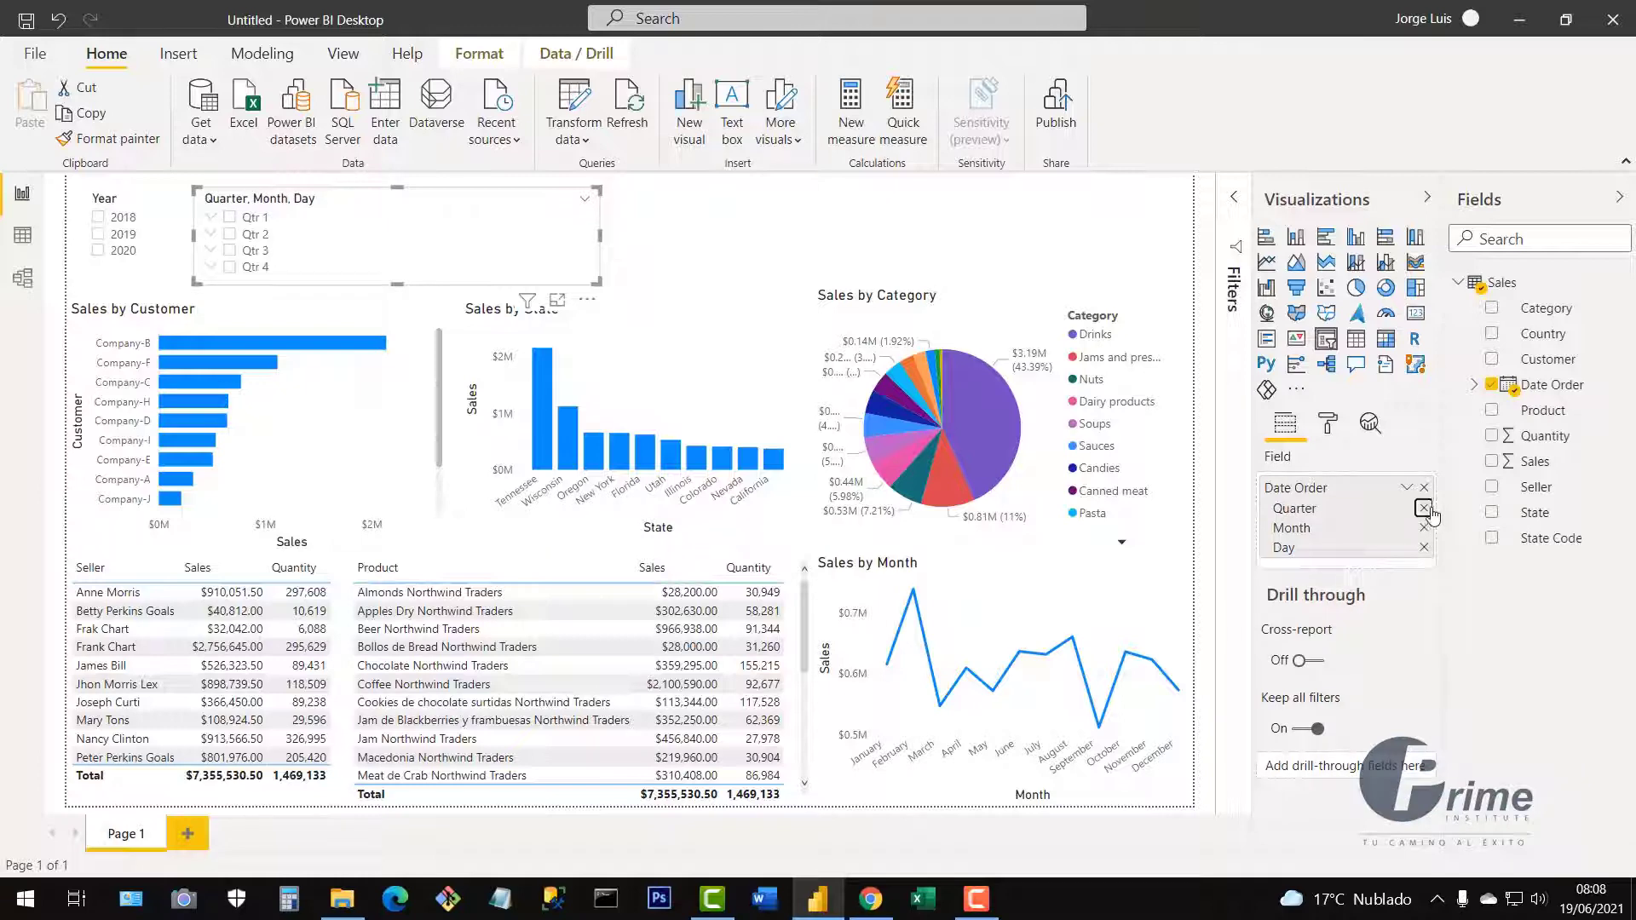
left_click(1424, 508)
left_click(1424, 528)
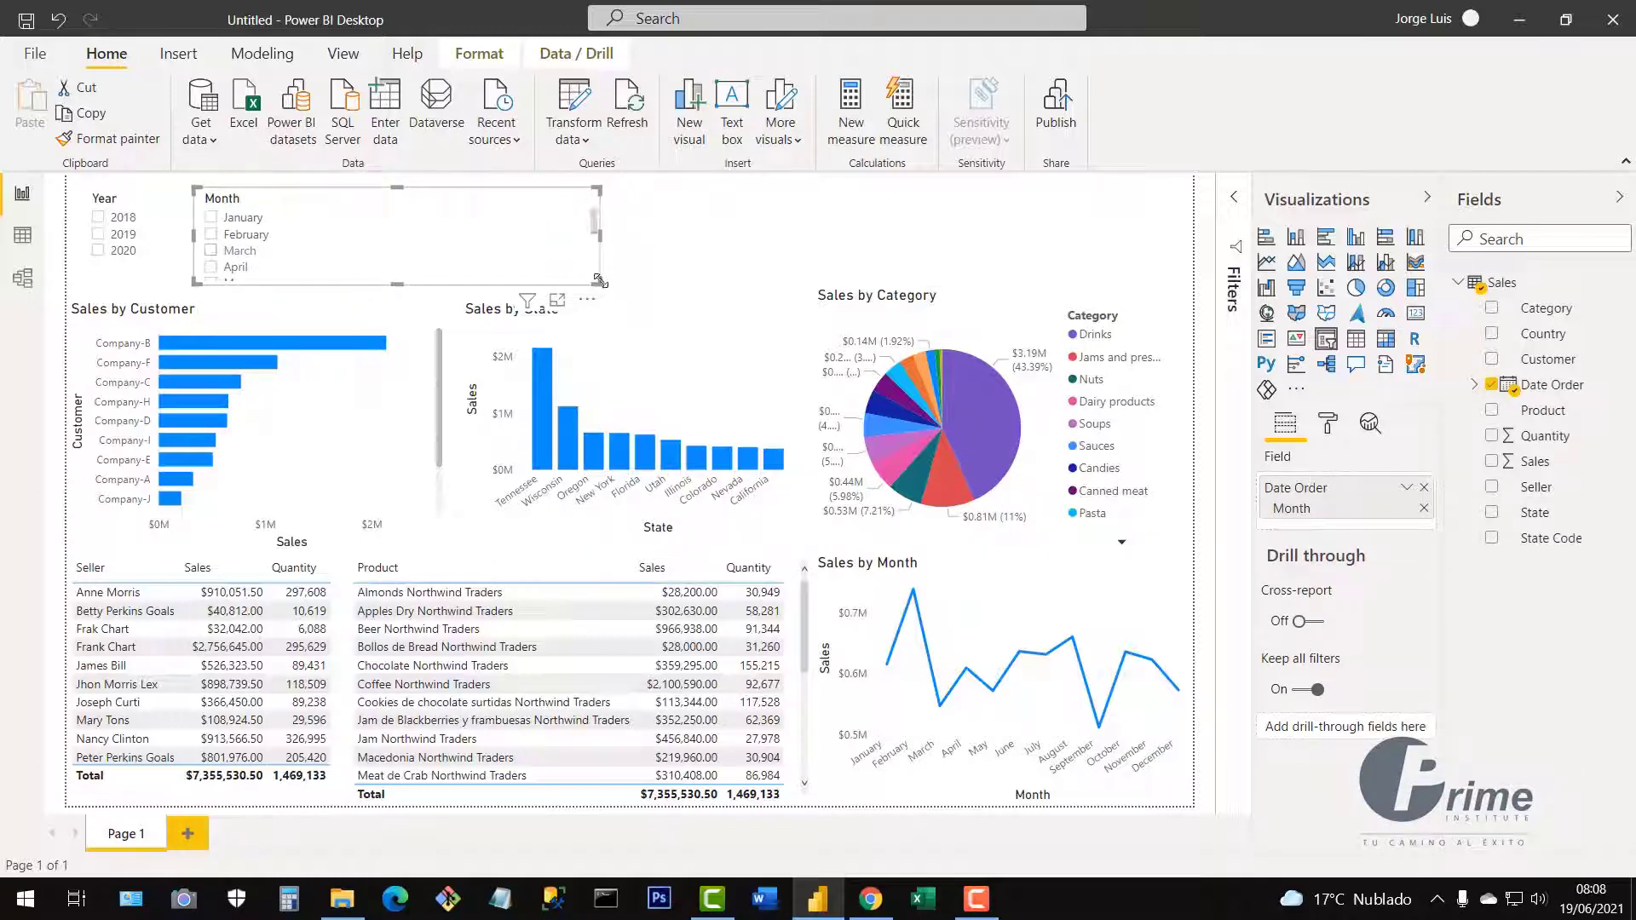
mouse_move(599, 283)
left_mouse_down()
mouse_move(580, 542)
mouse_move(622, 270)
left_mouse_up()
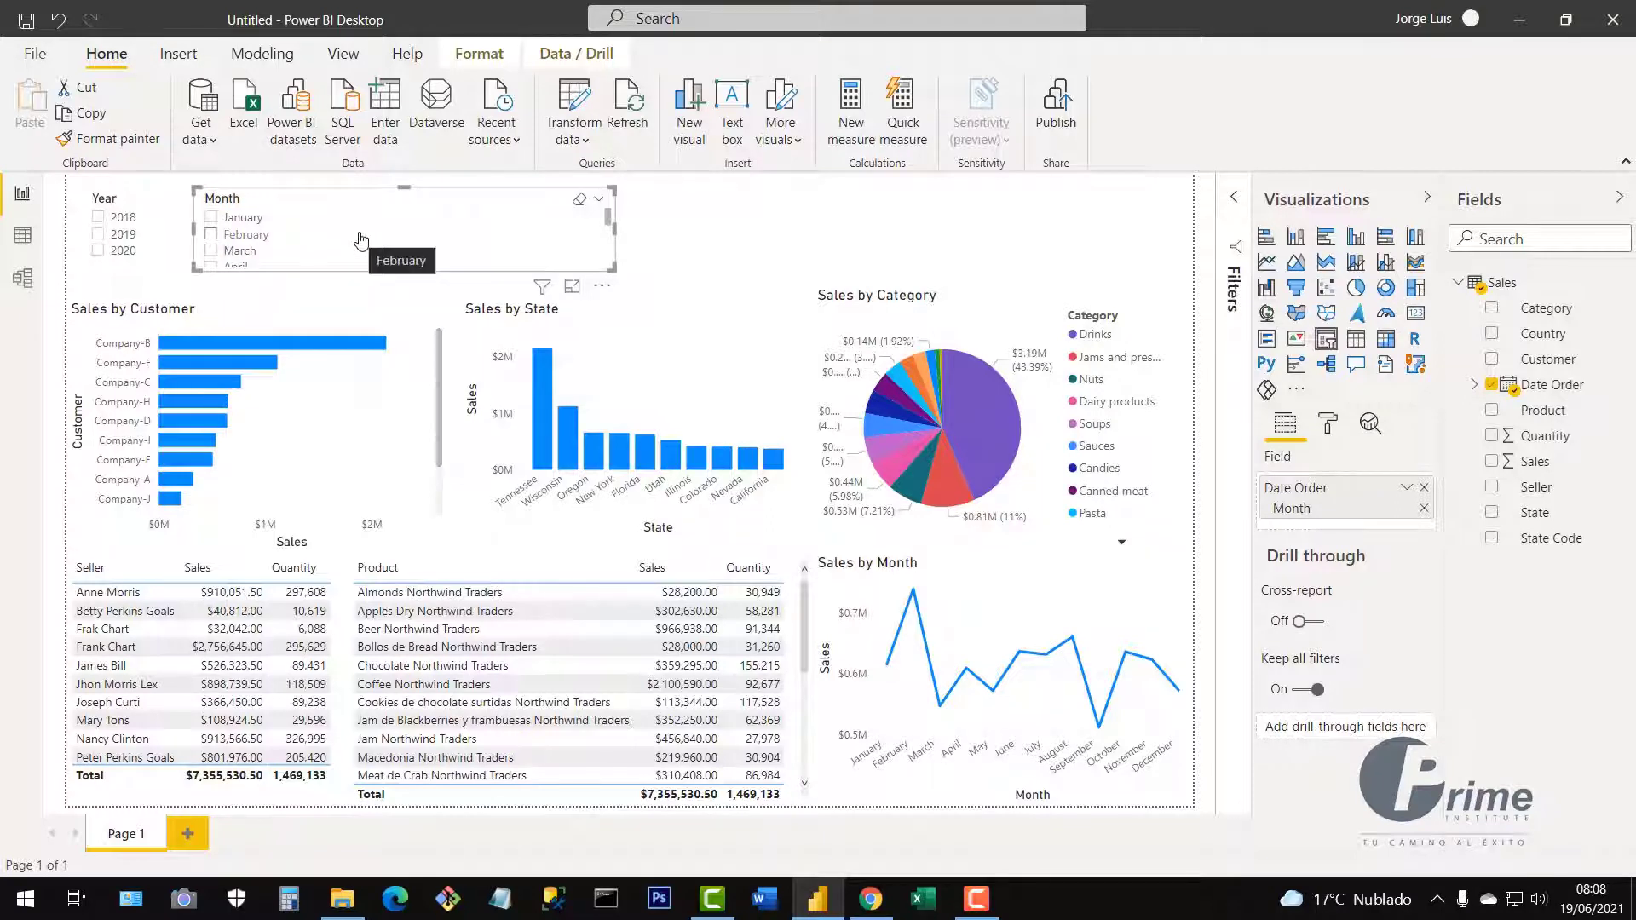
left_click(785, 244)
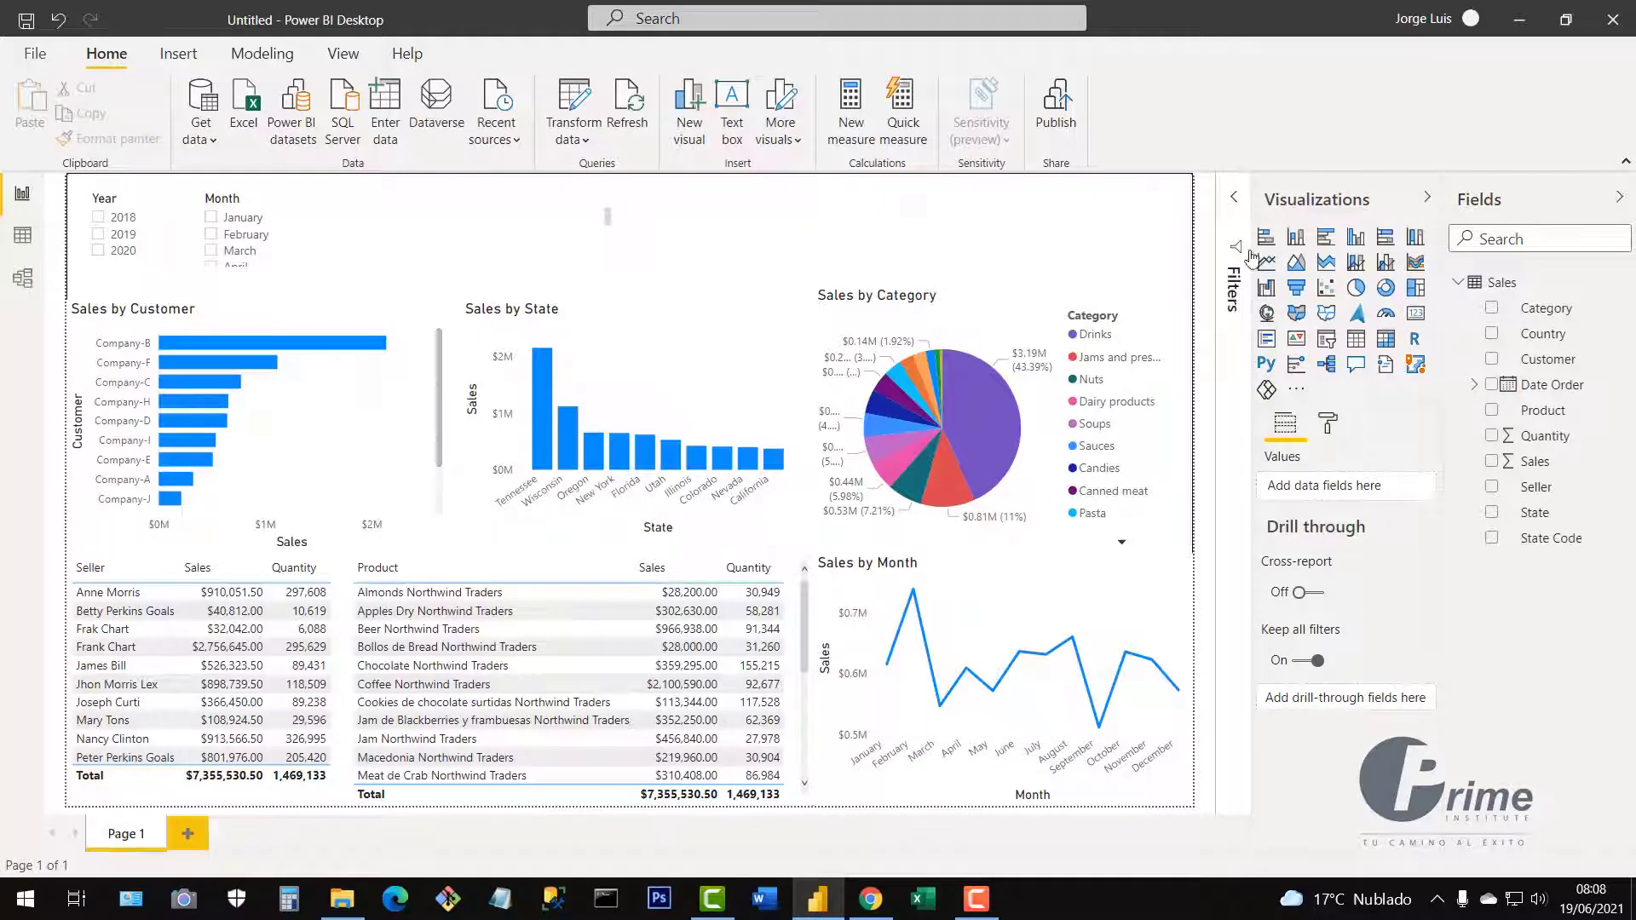
Add a top-centre slicer using the Date Order hierarchy with only Quarter, sized to show Qtr 1–4.
left_click(1327, 340)
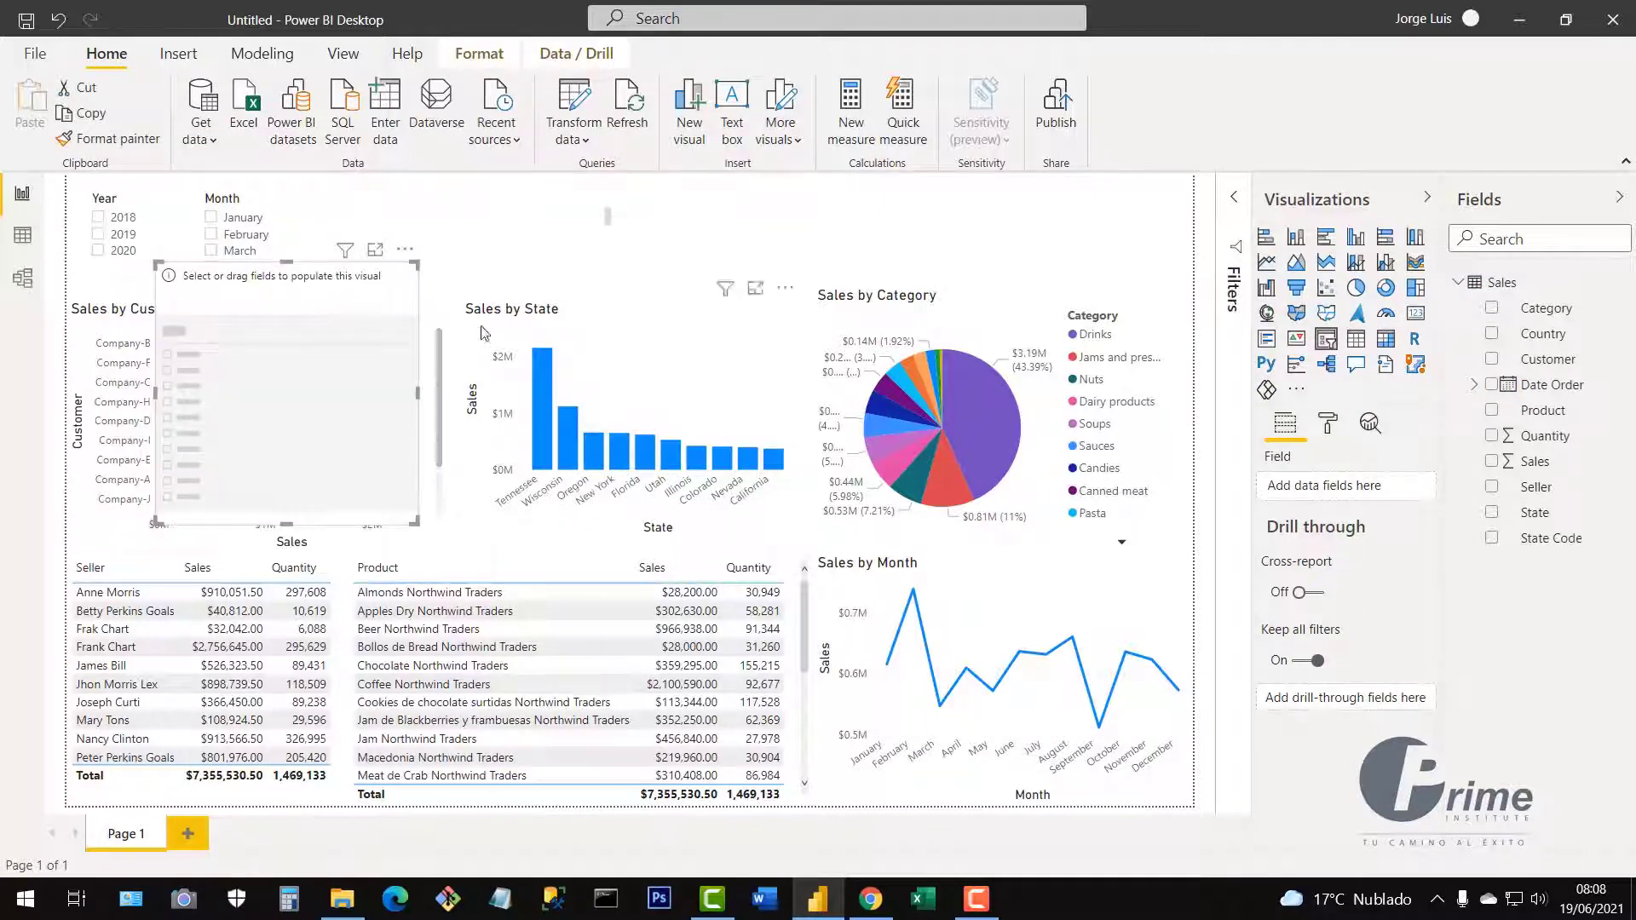
left_click_drag(329, 348, 818, 274)
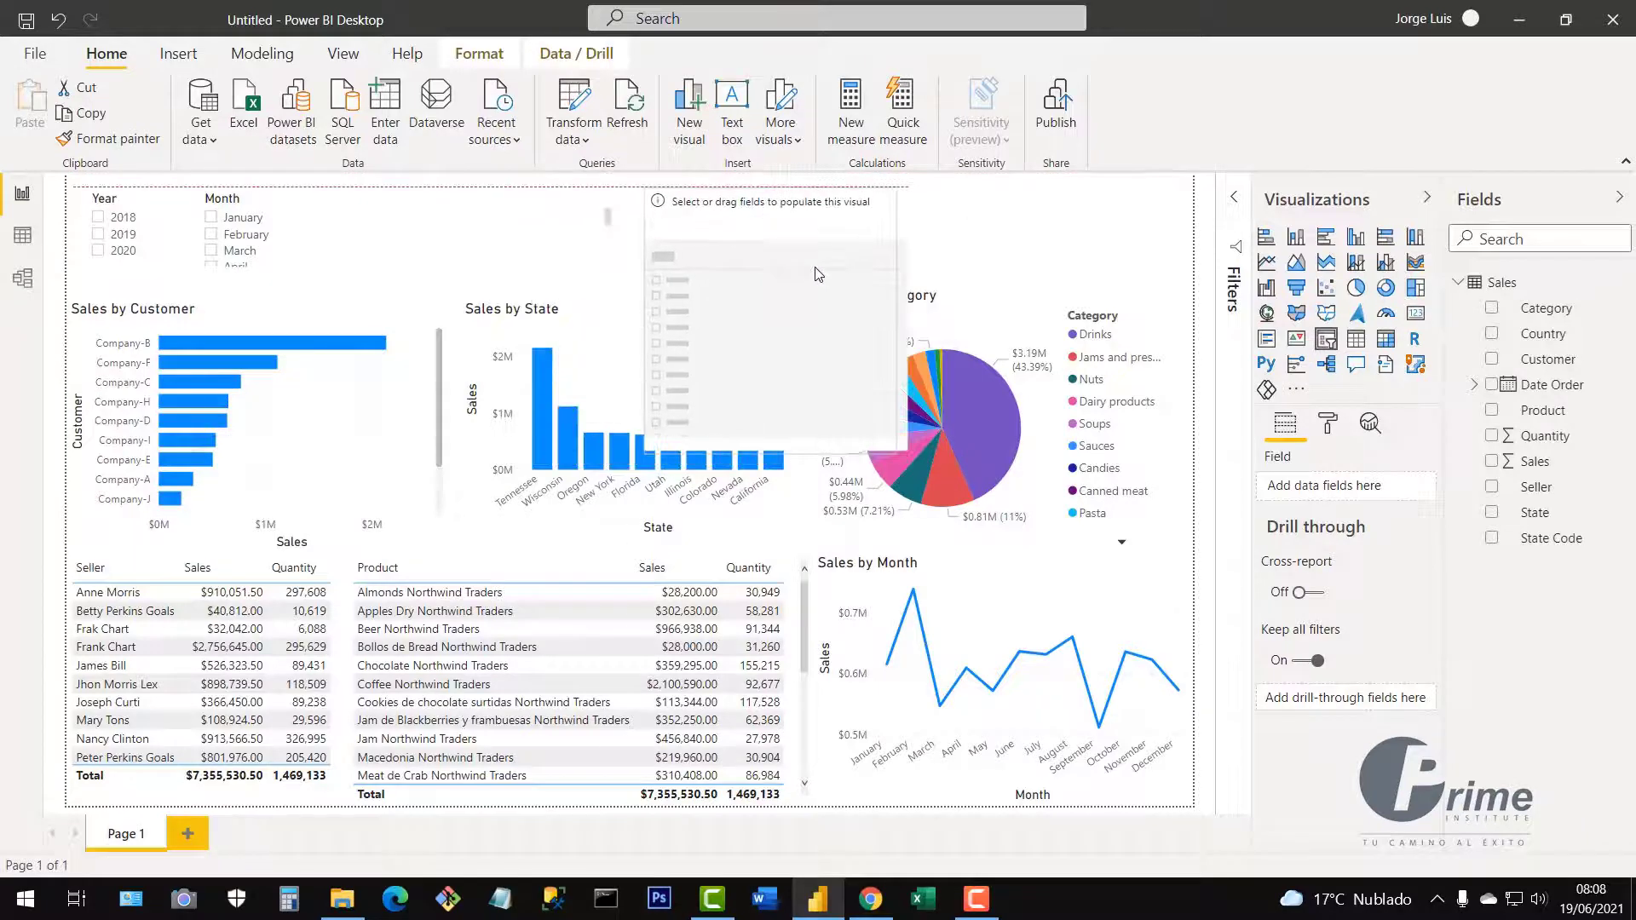
left_click_drag(890, 451, 941, 274)
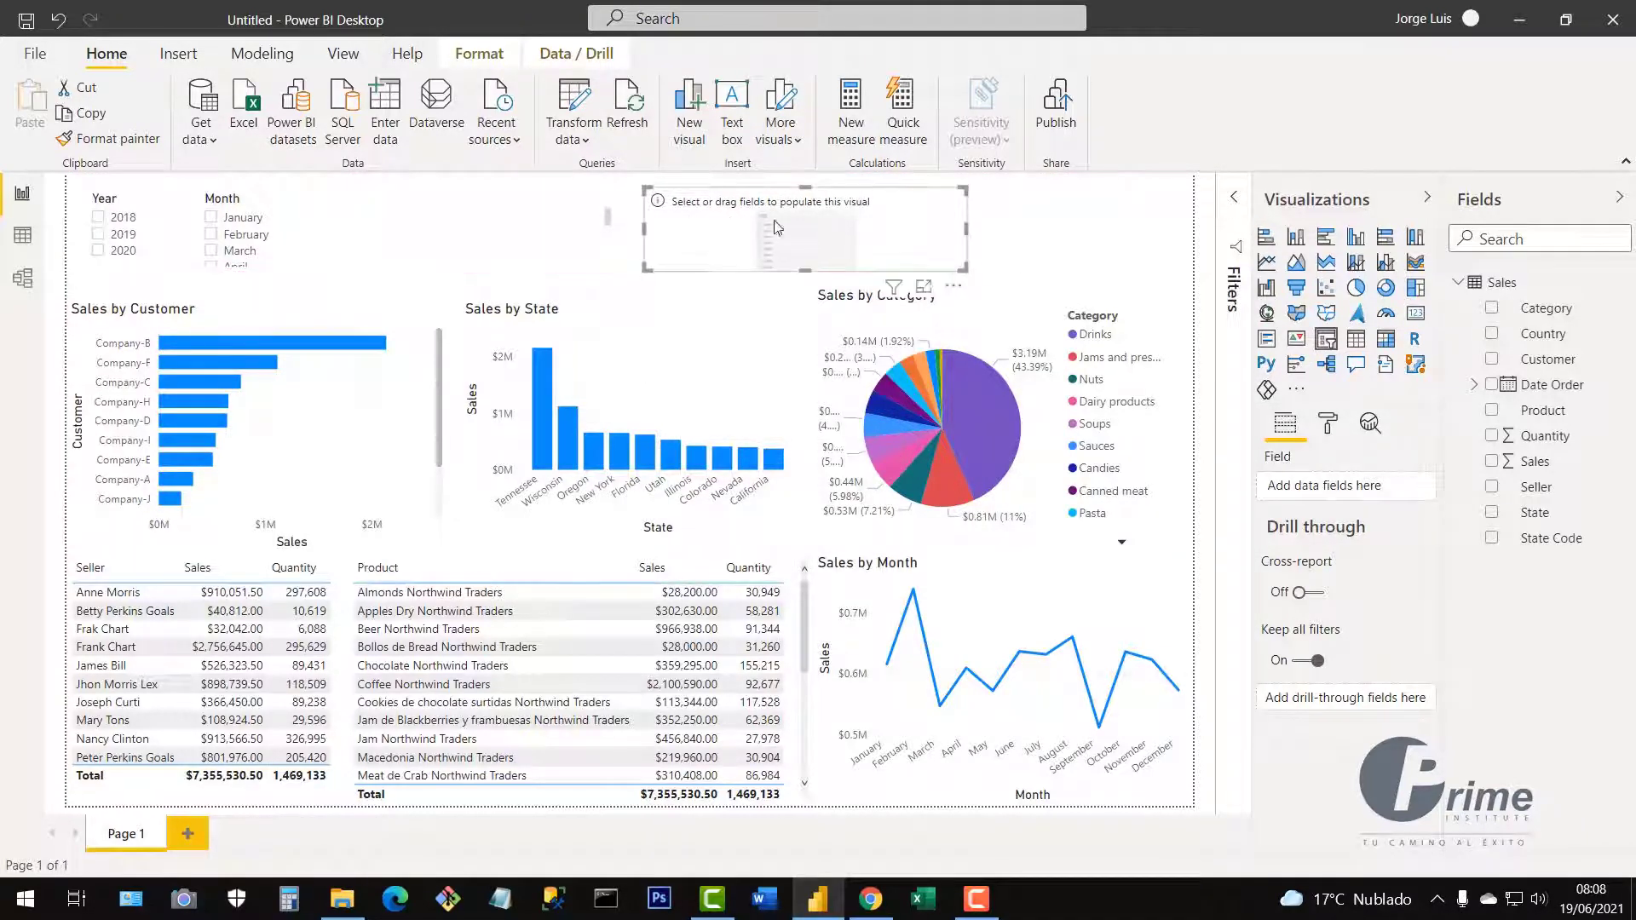
left_click(1491, 388)
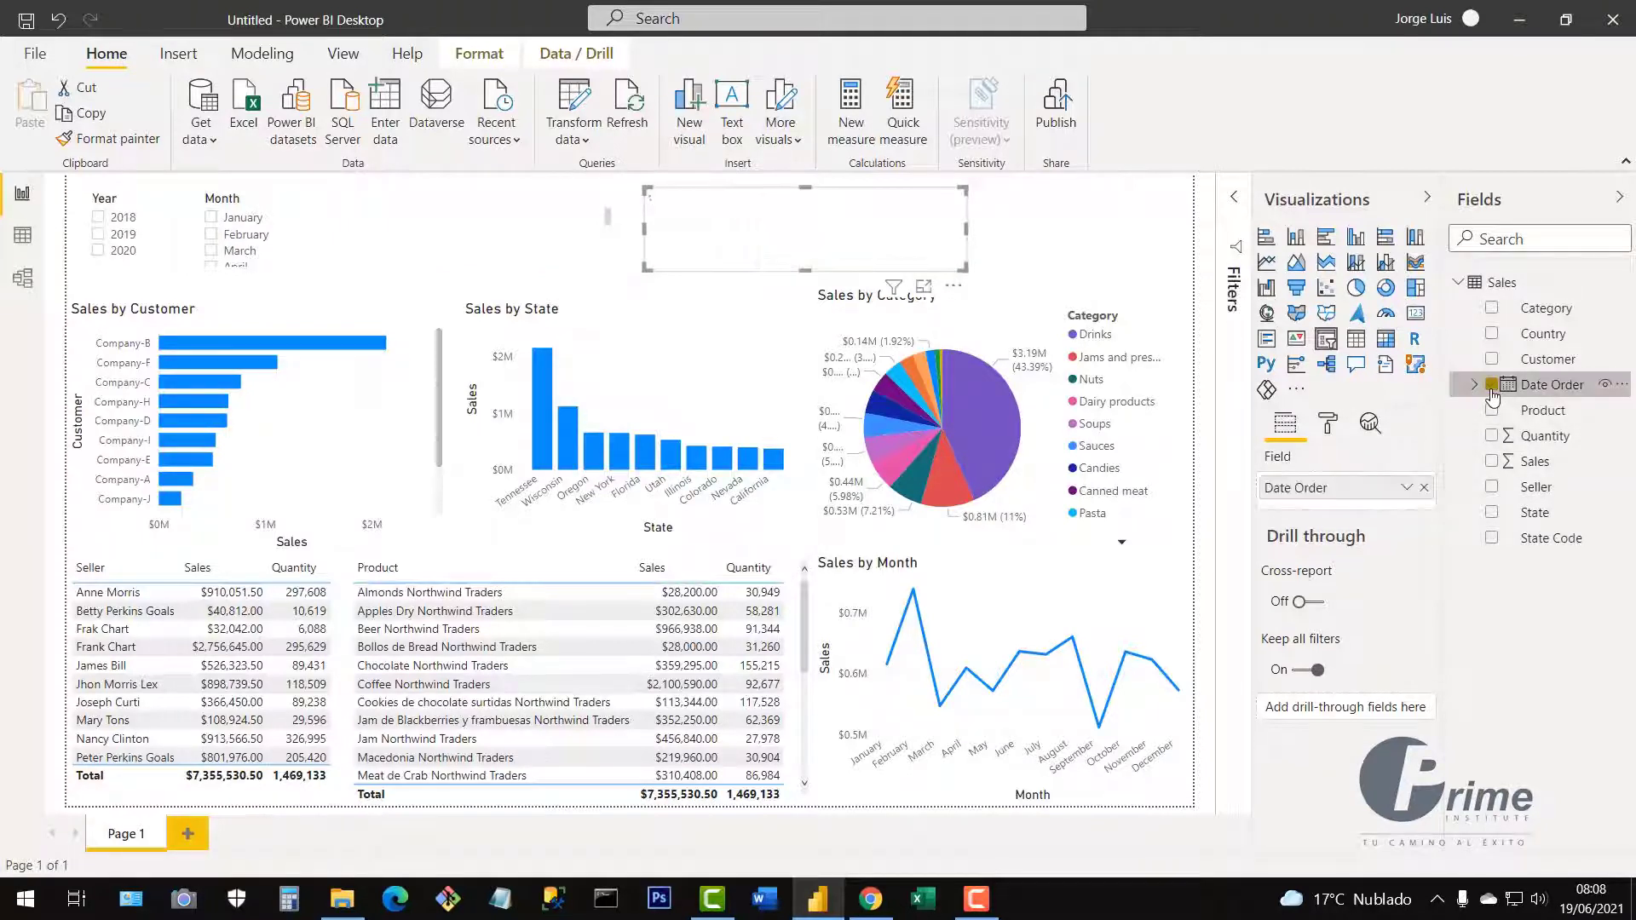
left_click(1406, 488)
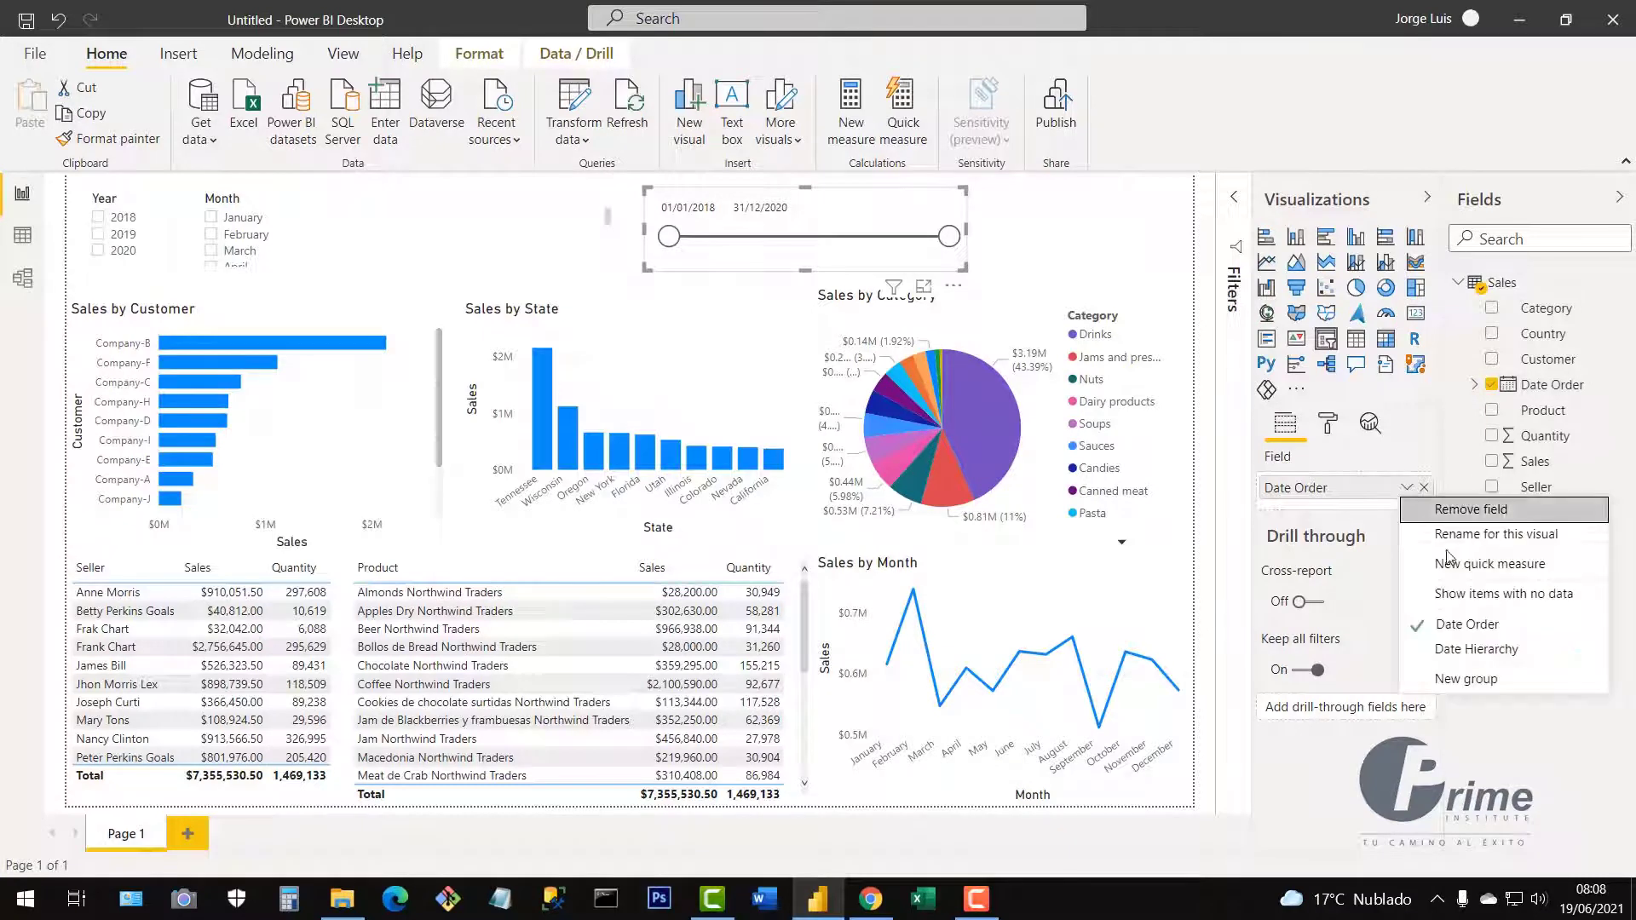
left_click(1479, 651)
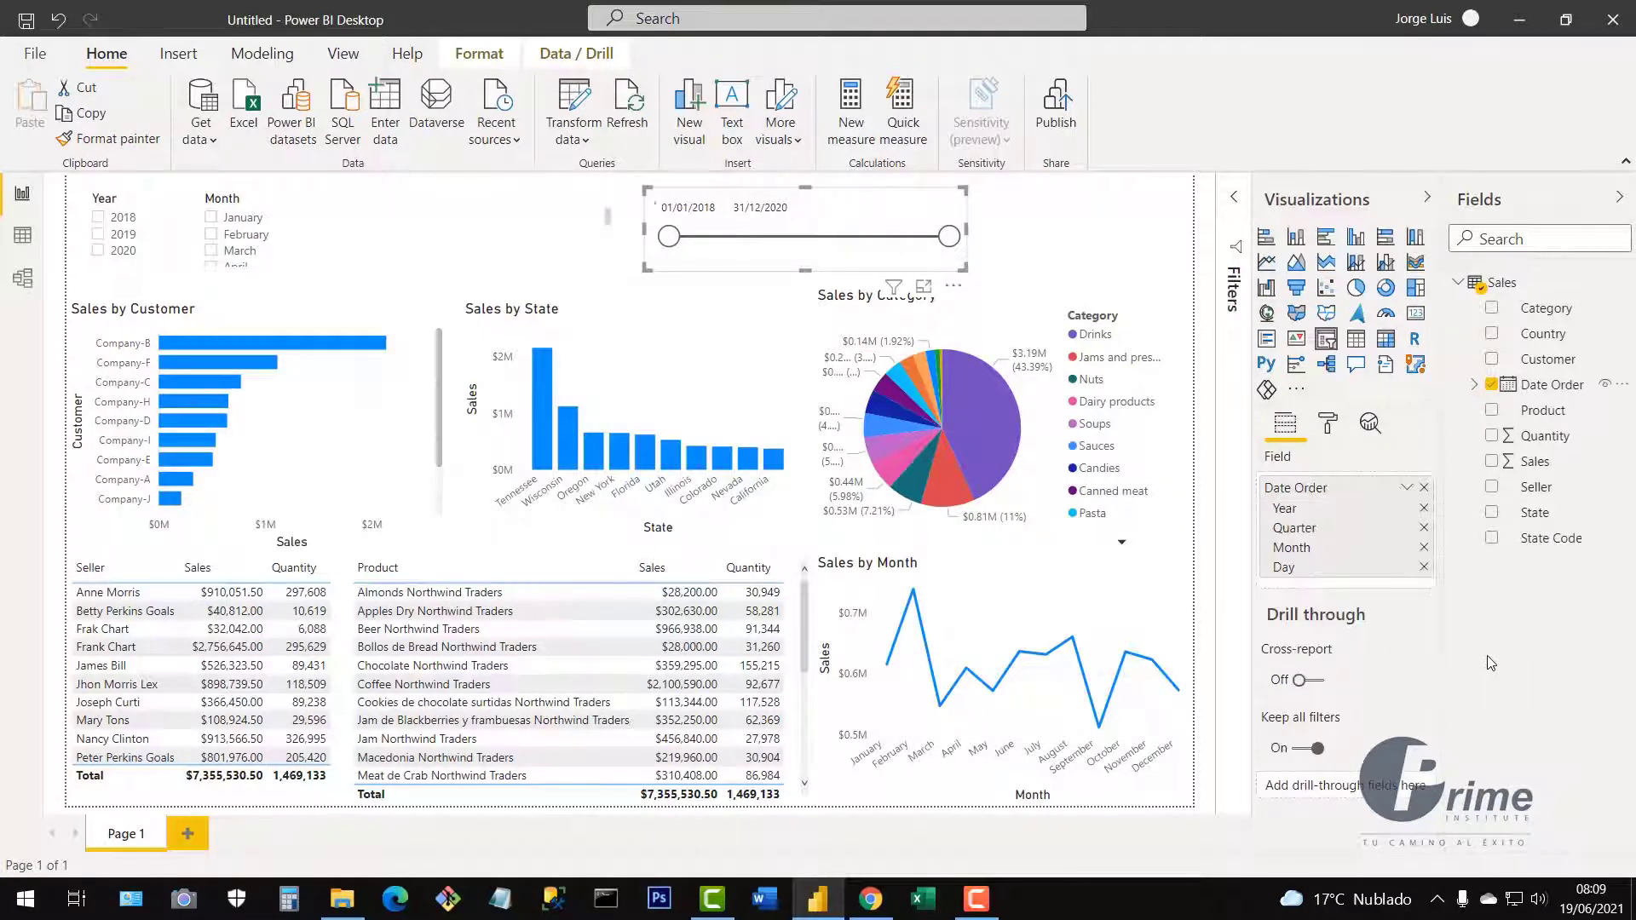
left_click(1423, 509)
left_click(1423, 528)
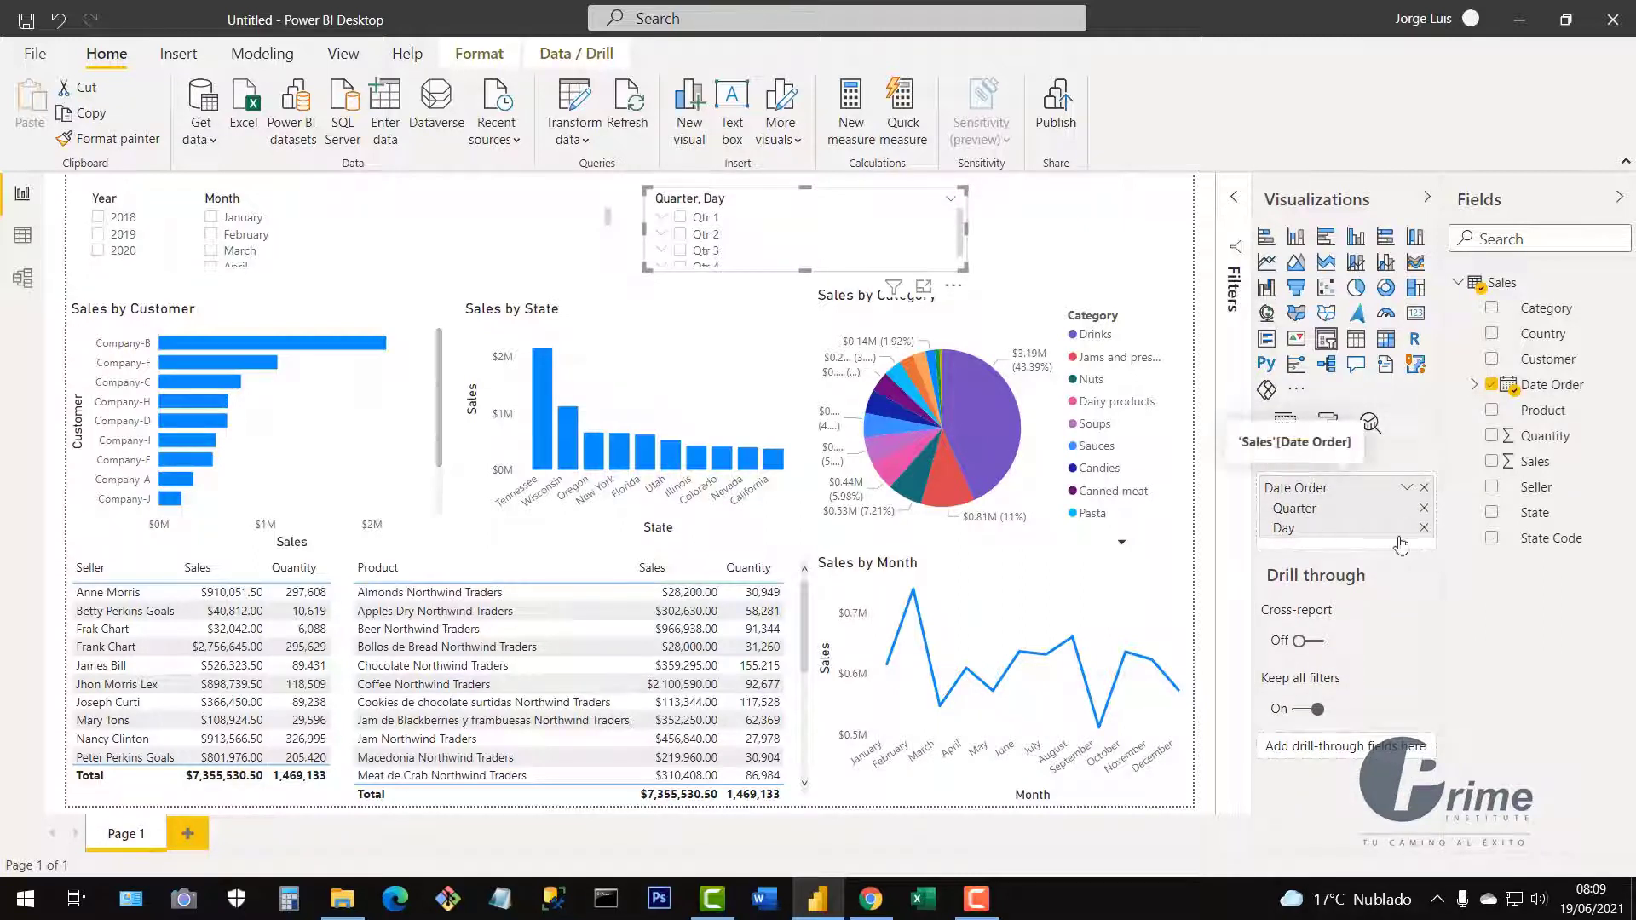
left_click(1424, 528)
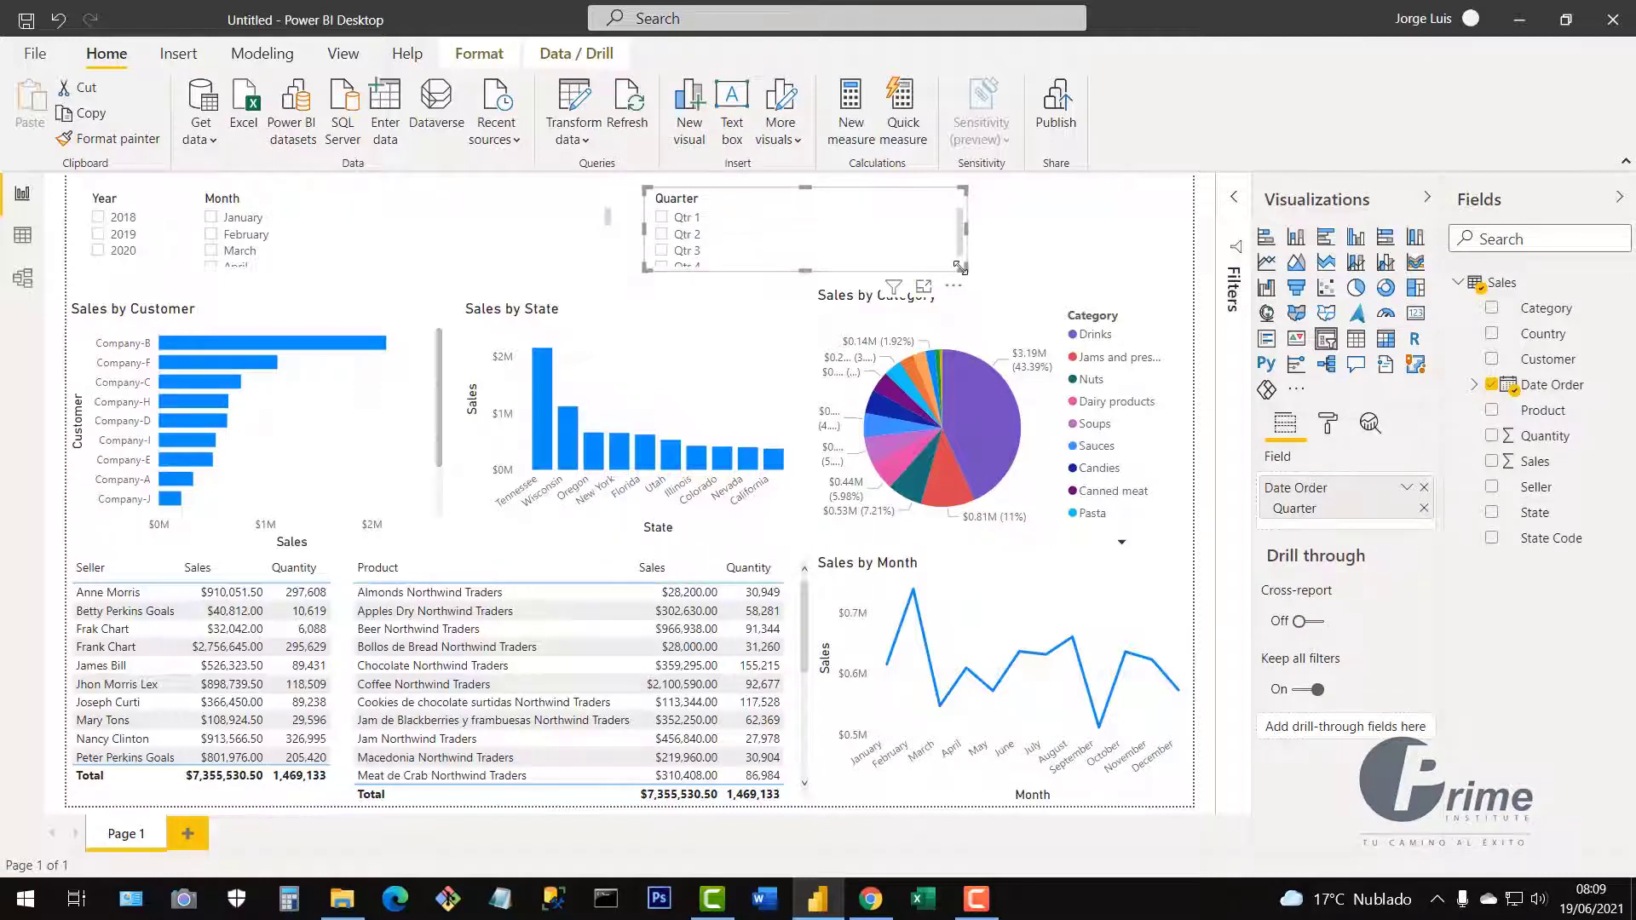
left_click_drag(961, 268, 926, 285)
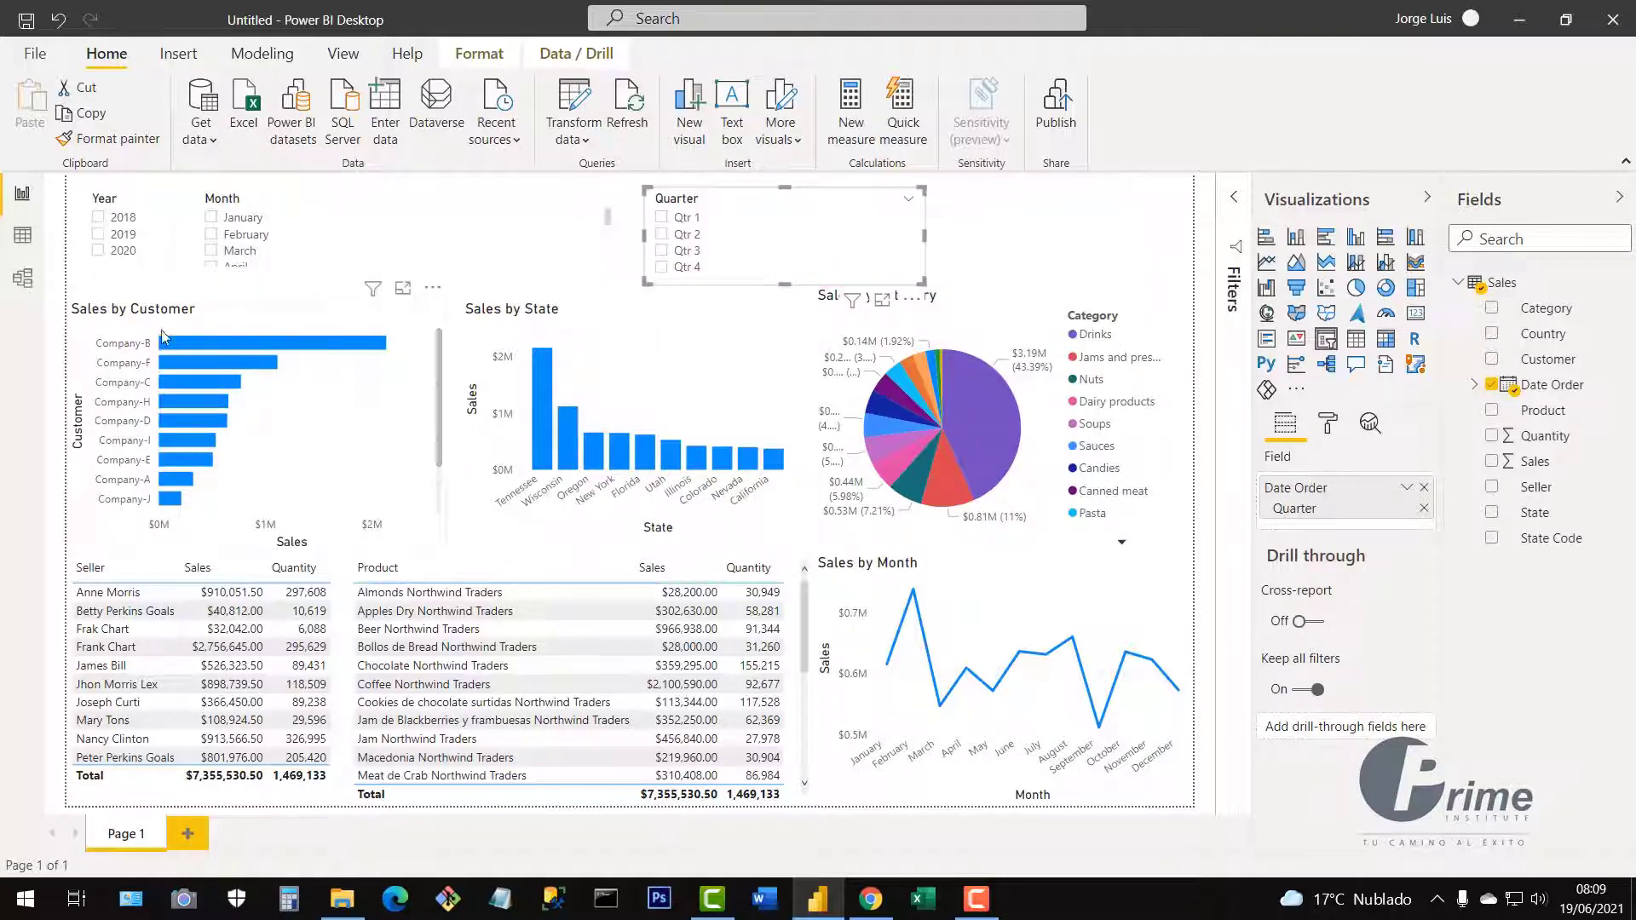
left_click(97, 237)
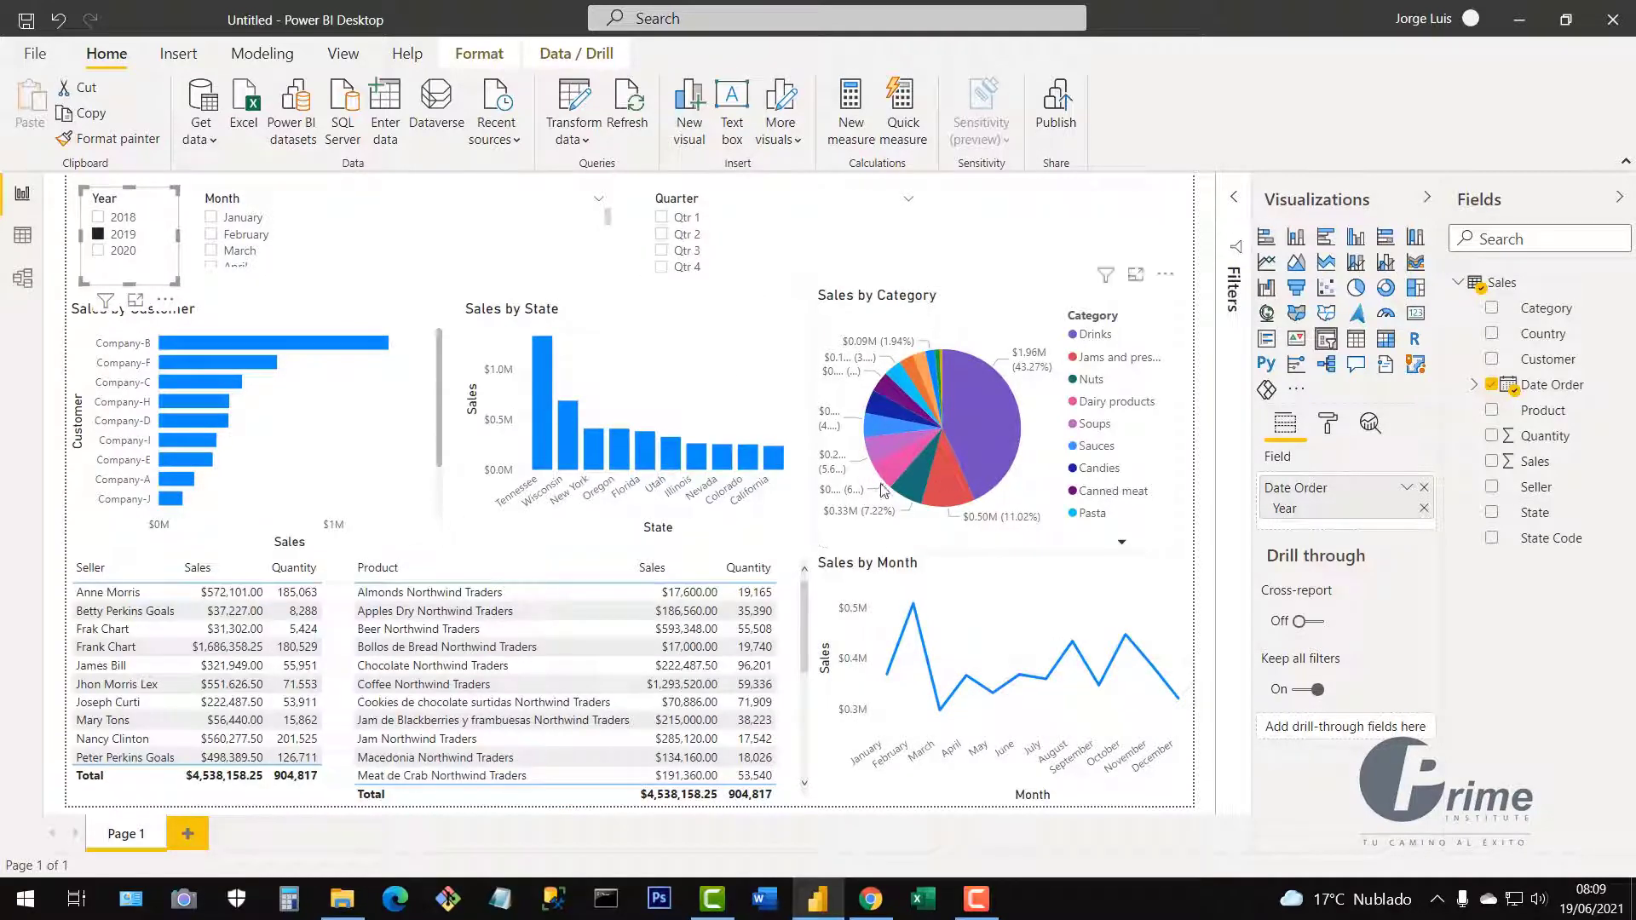
left_click(215, 220)
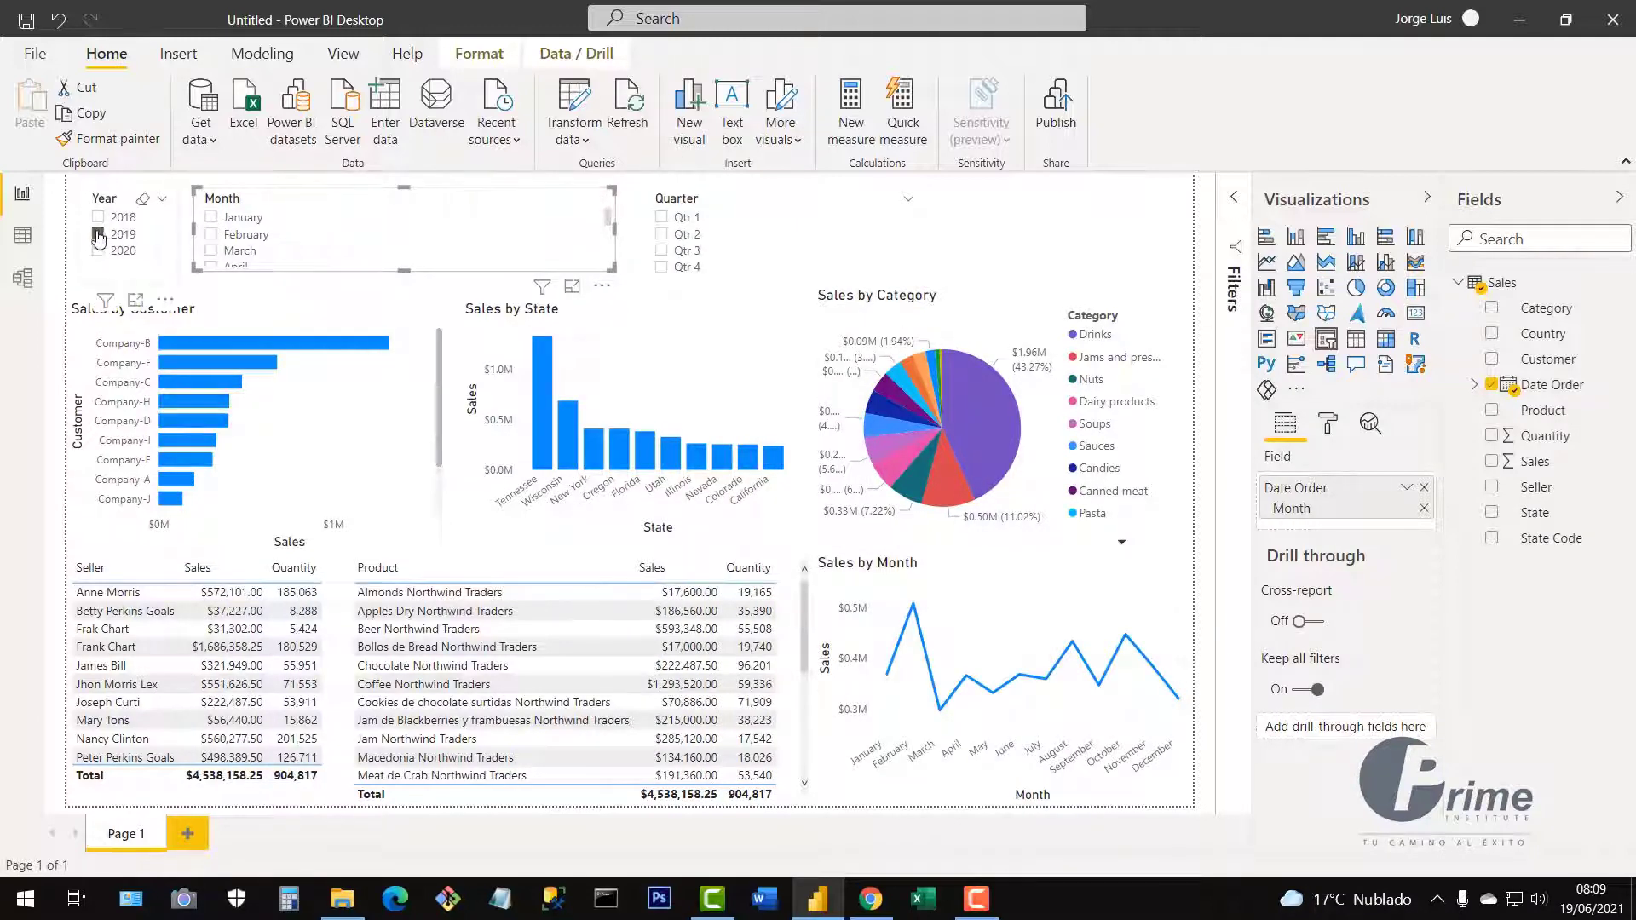
left_click(98, 235)
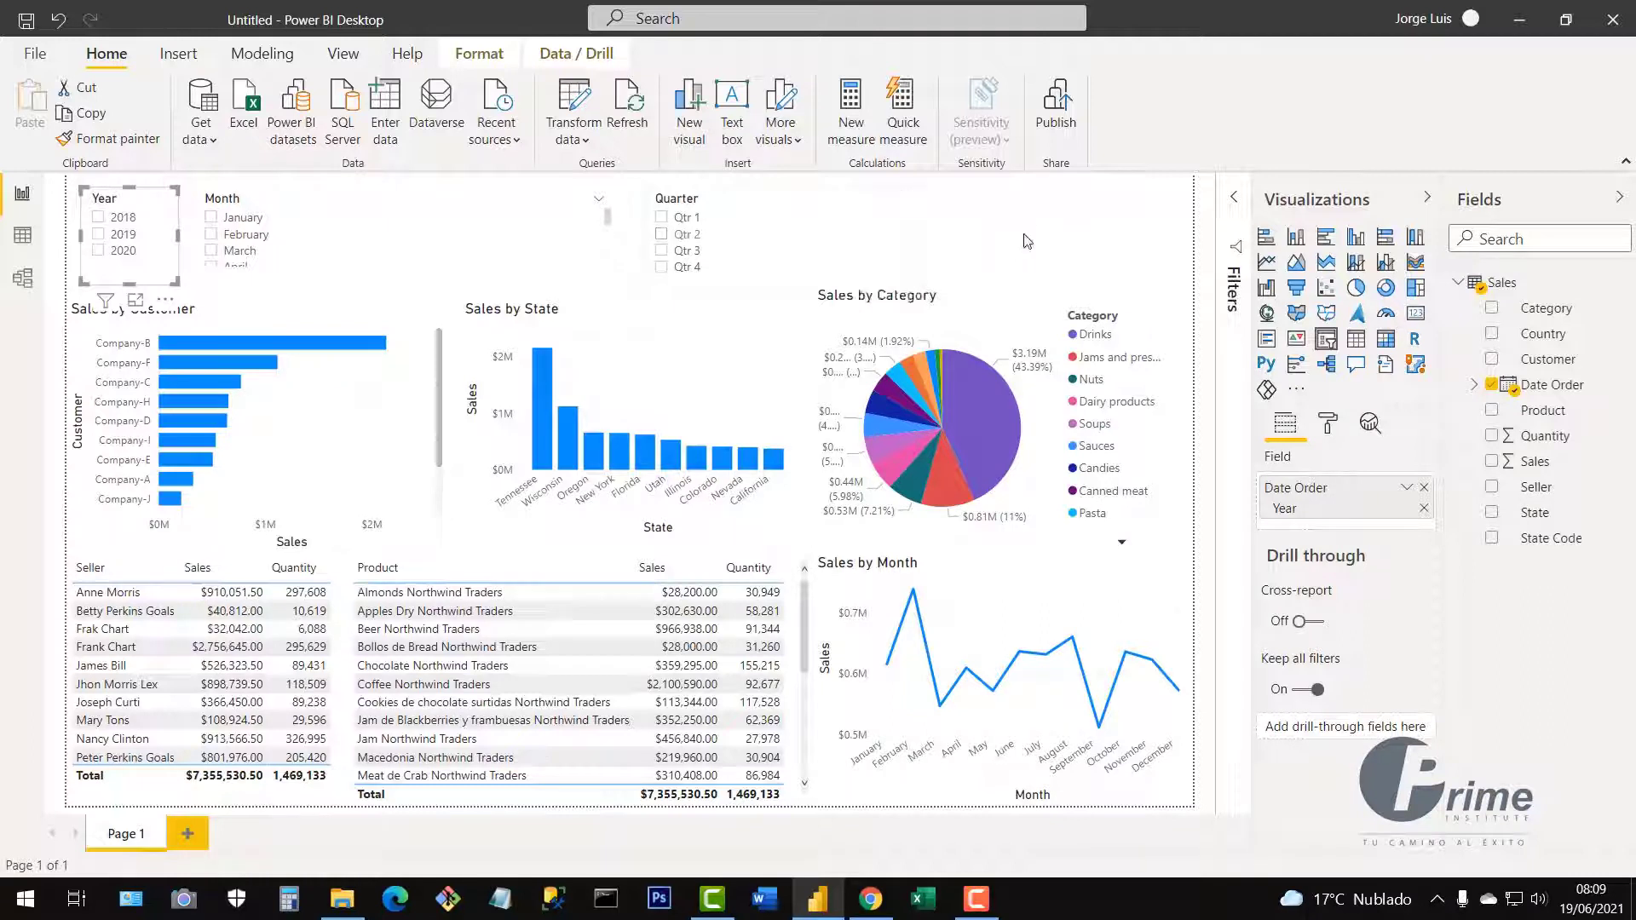
left_click(1067, 249)
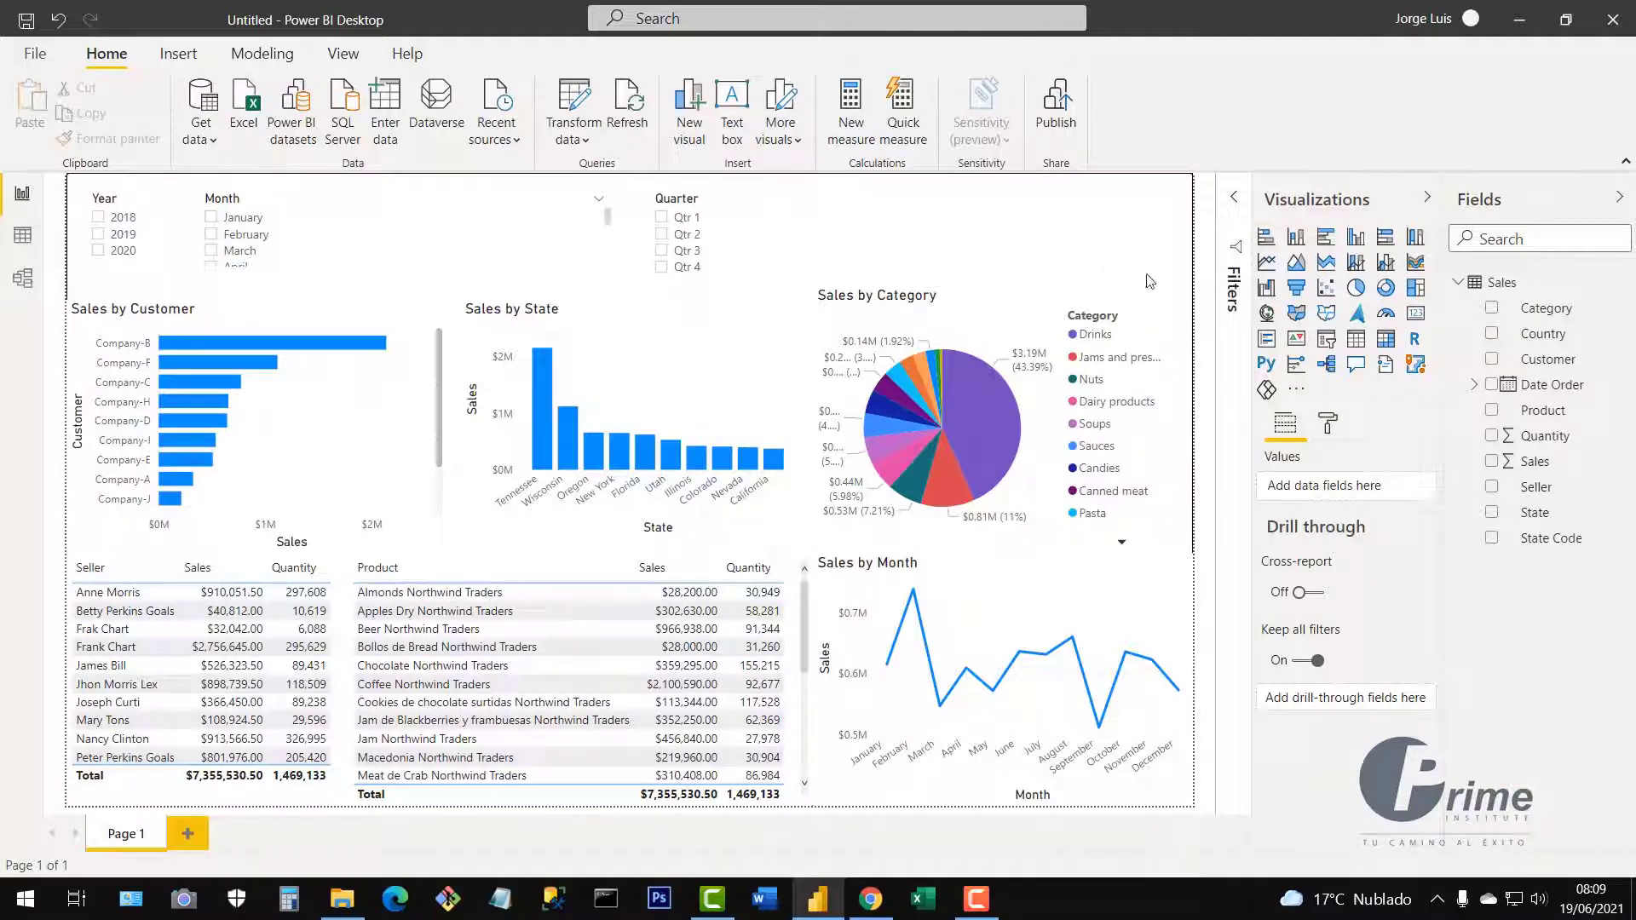
Add a card showing total Sales, widen it to display $7.36M in full, and shift it left.
left_click(1416, 316)
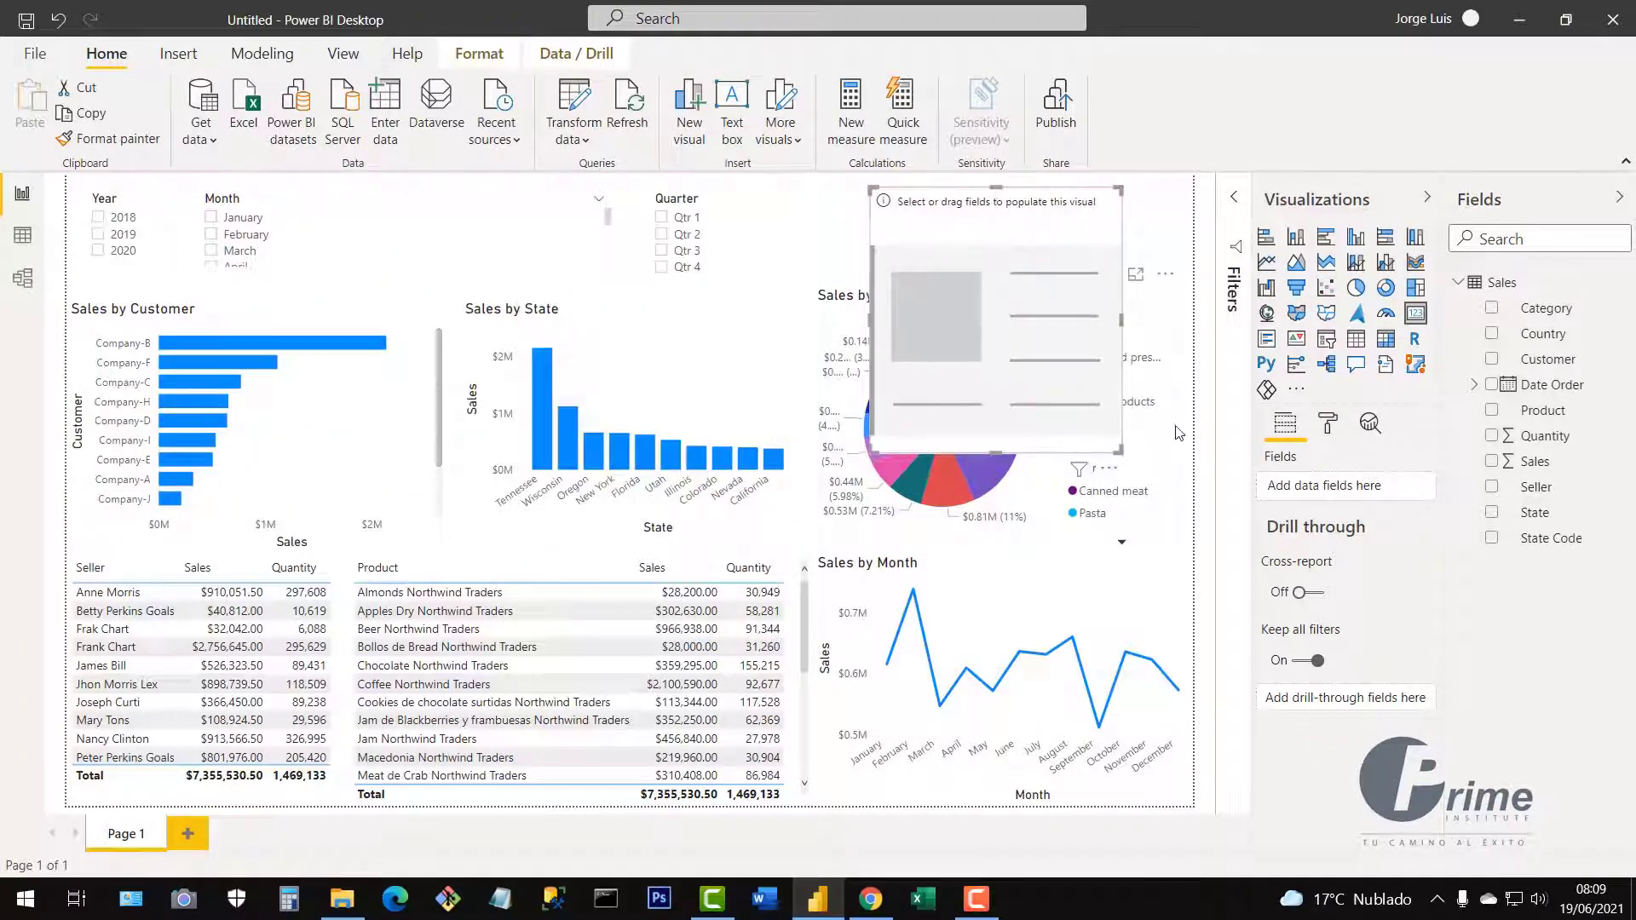
left_click_drag(1120, 415, 1120, 288)
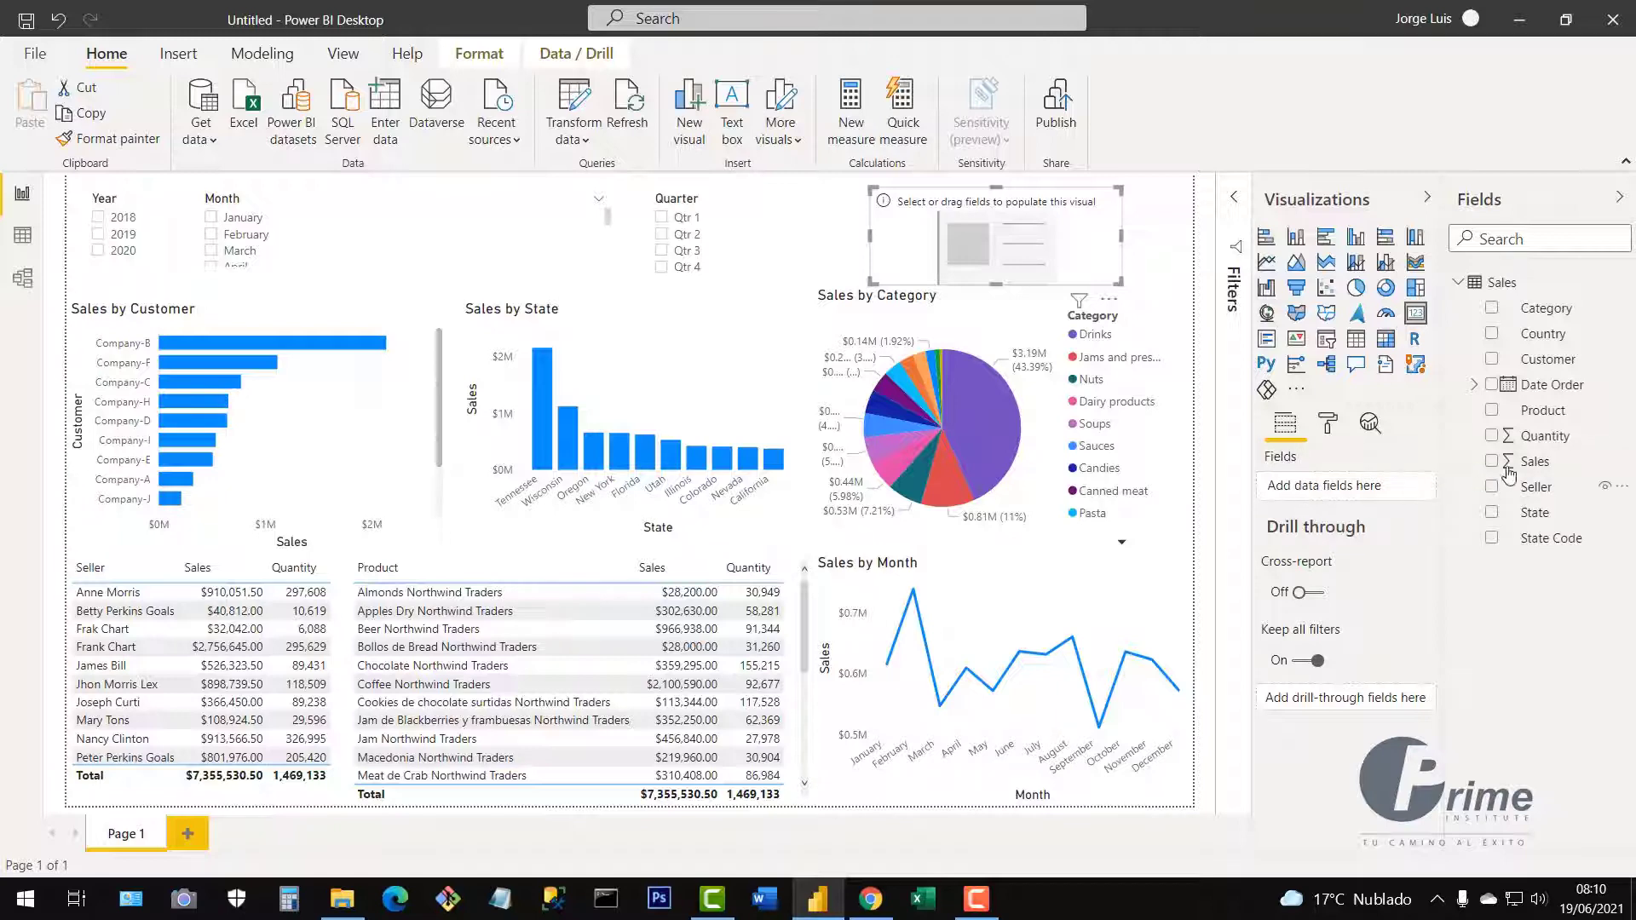
left_click_drag(1537, 461, 1326, 490)
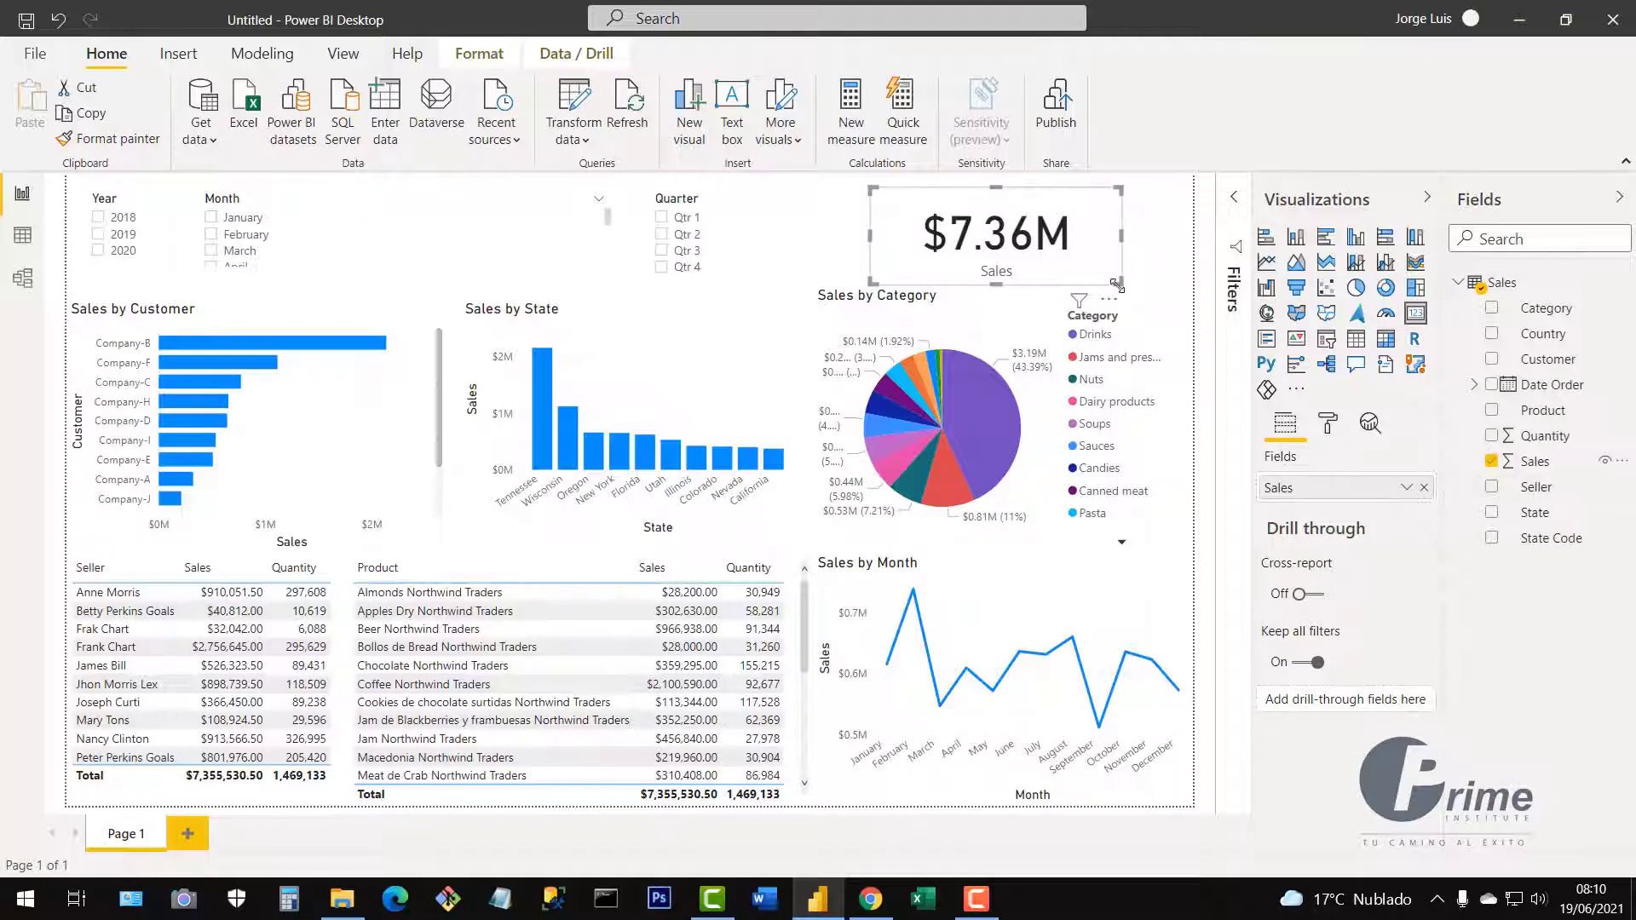
left_click_drag(1120, 282, 1020, 269)
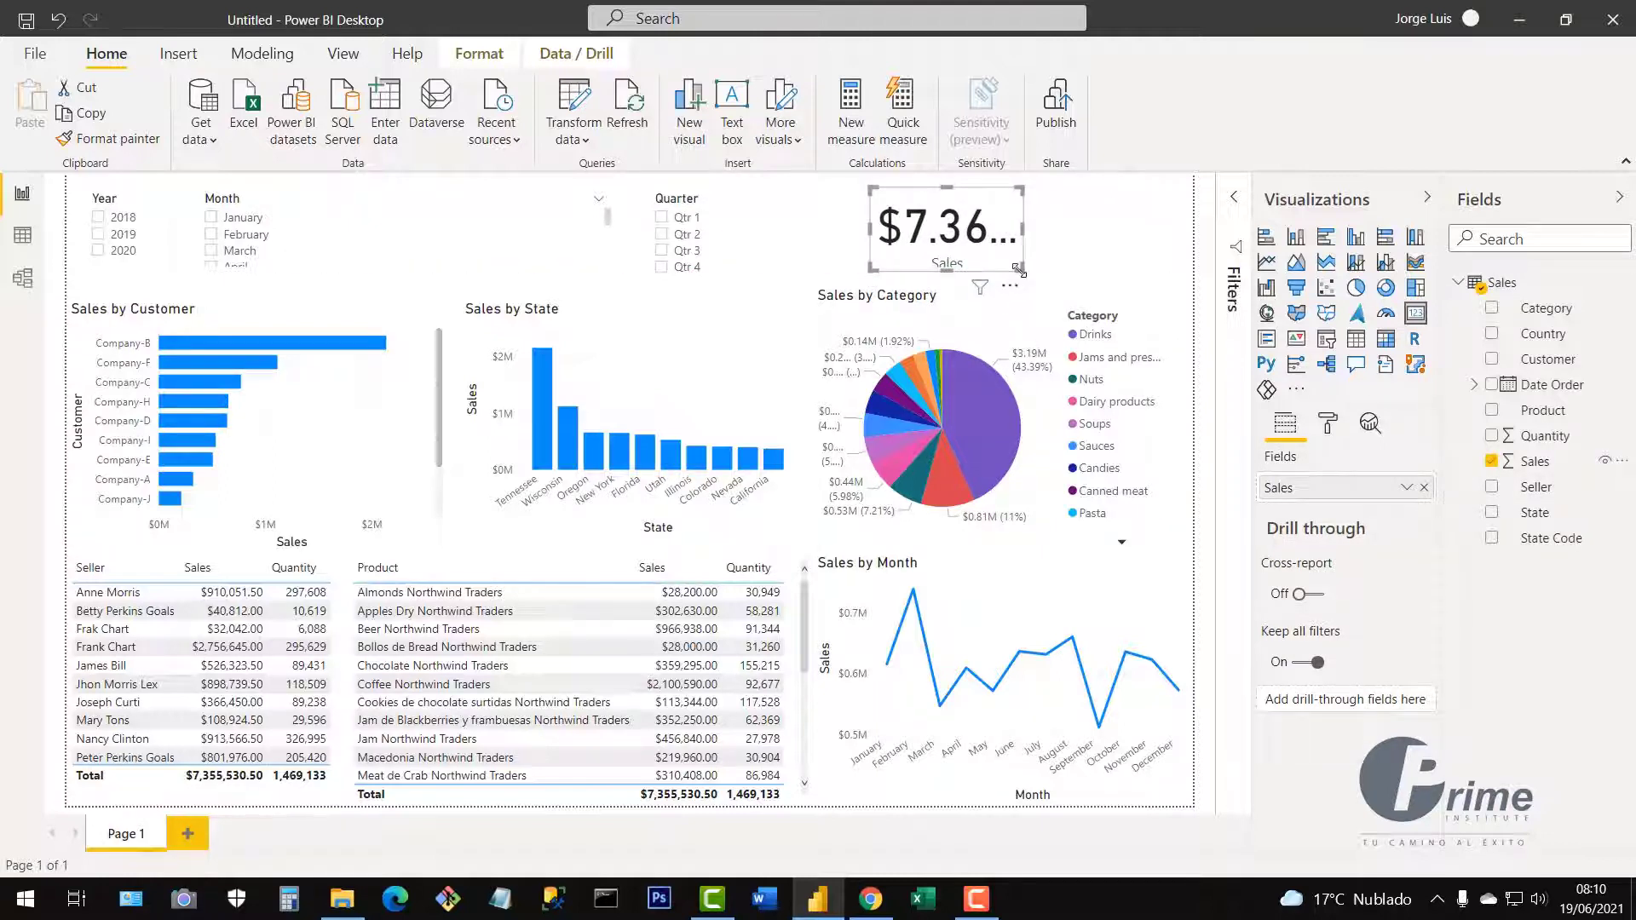
mouse_move(1021, 269)
left_mouse_down()
mouse_move(1076, 271)
mouse_move(1049, 266)
left_mouse_up()
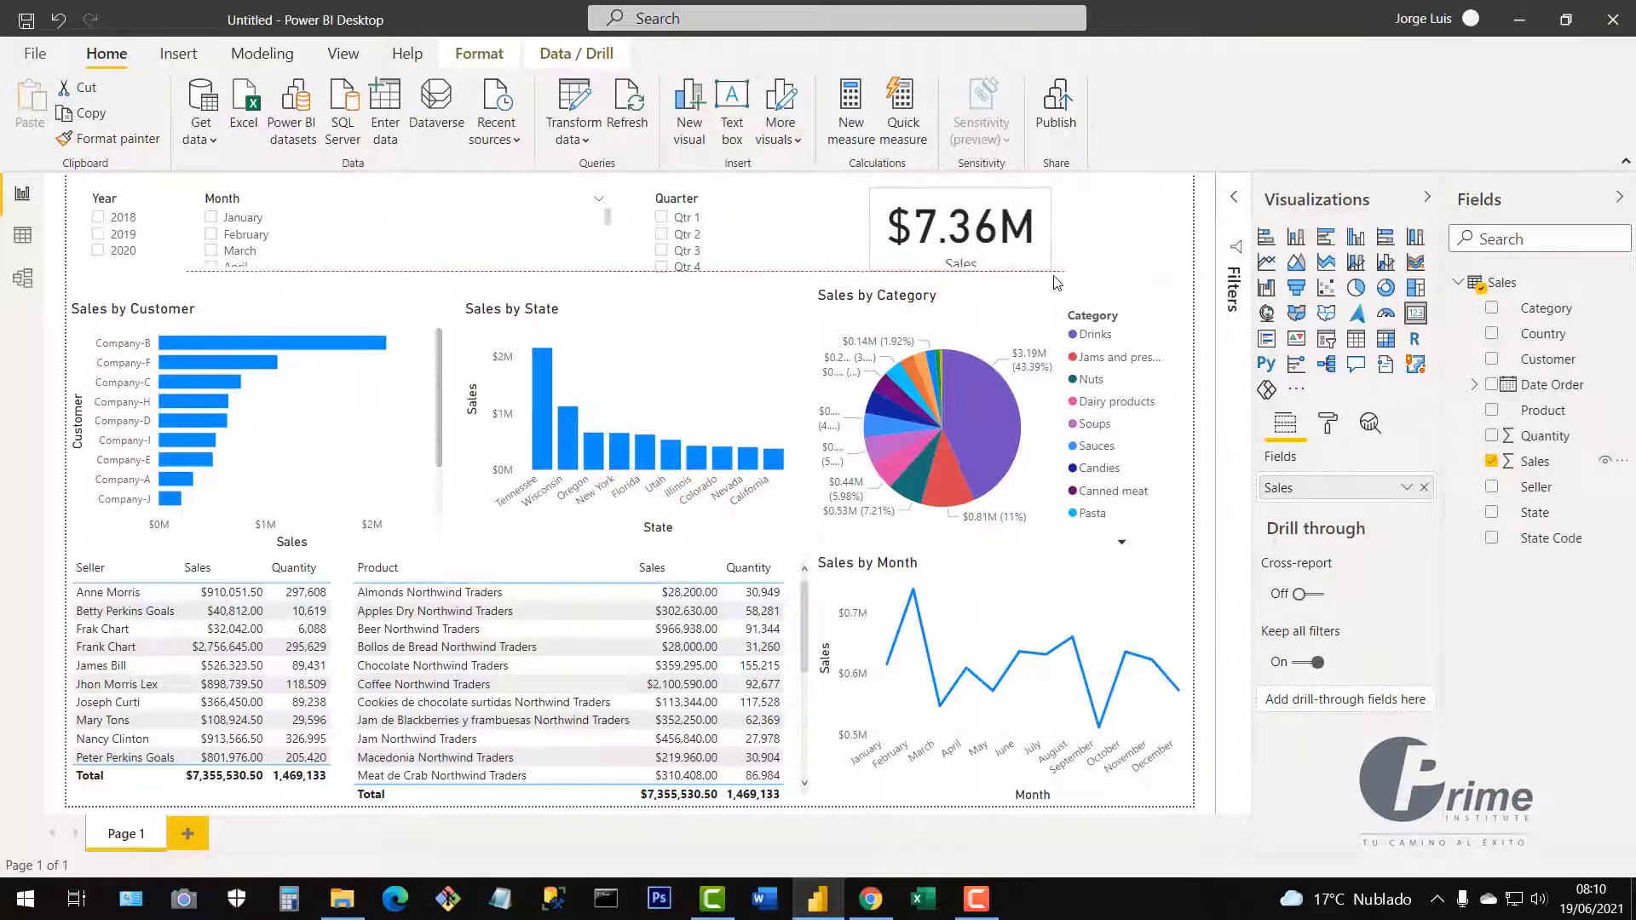
left_click_drag(977, 227, 891, 226)
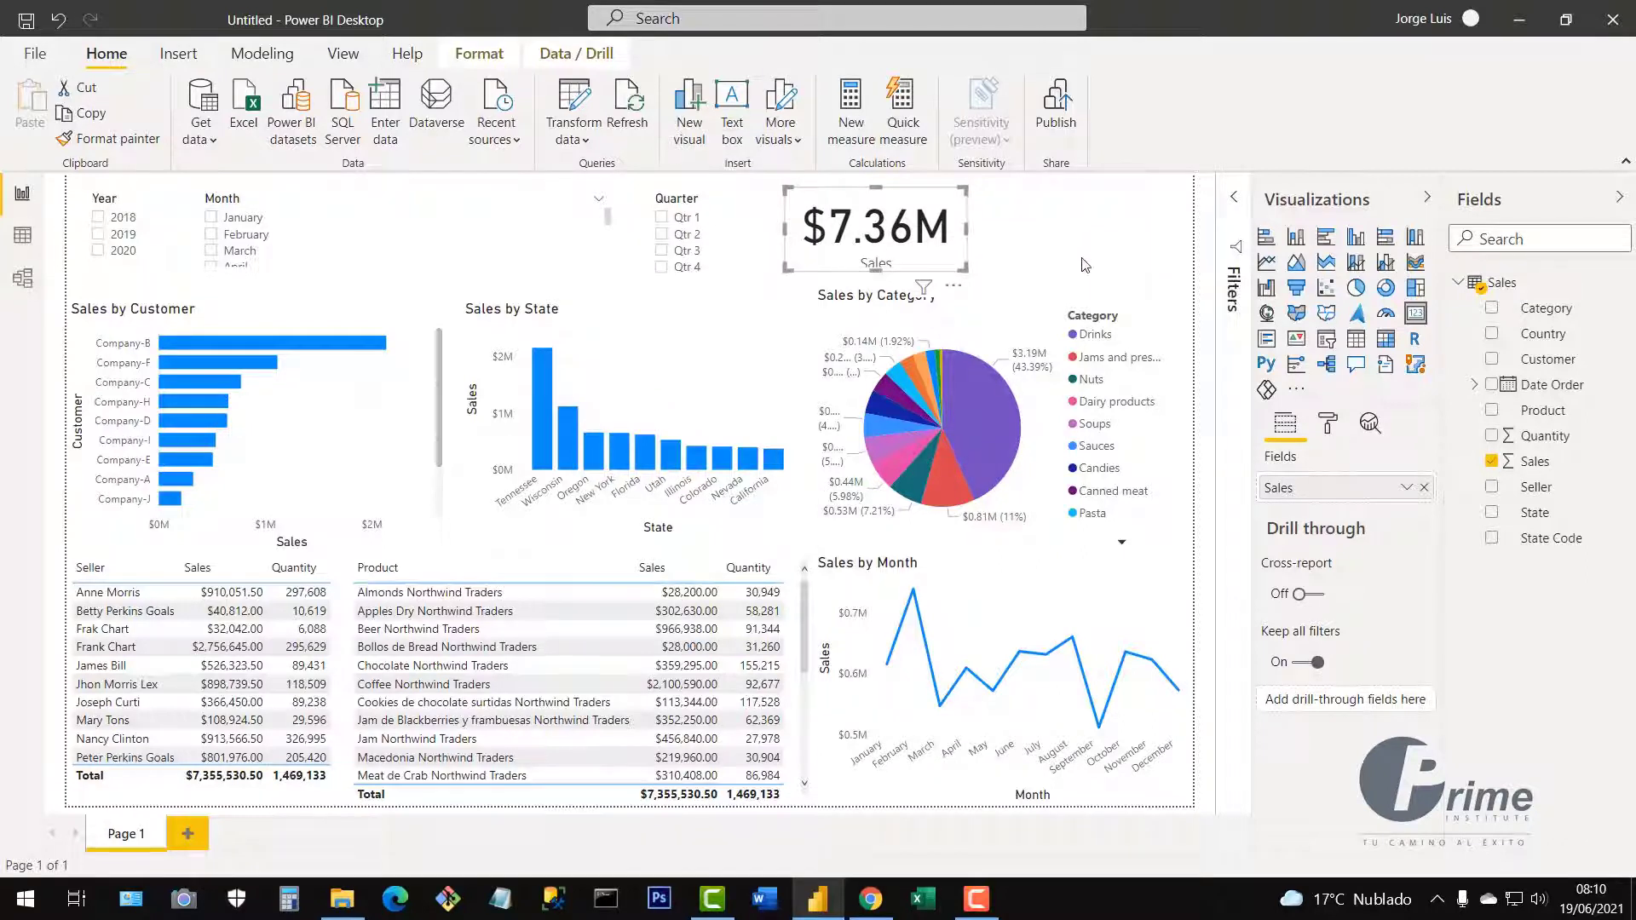
Add a card showing total Quantity (1M) to the right of the $7.36M Sales card.
left_click(1162, 248)
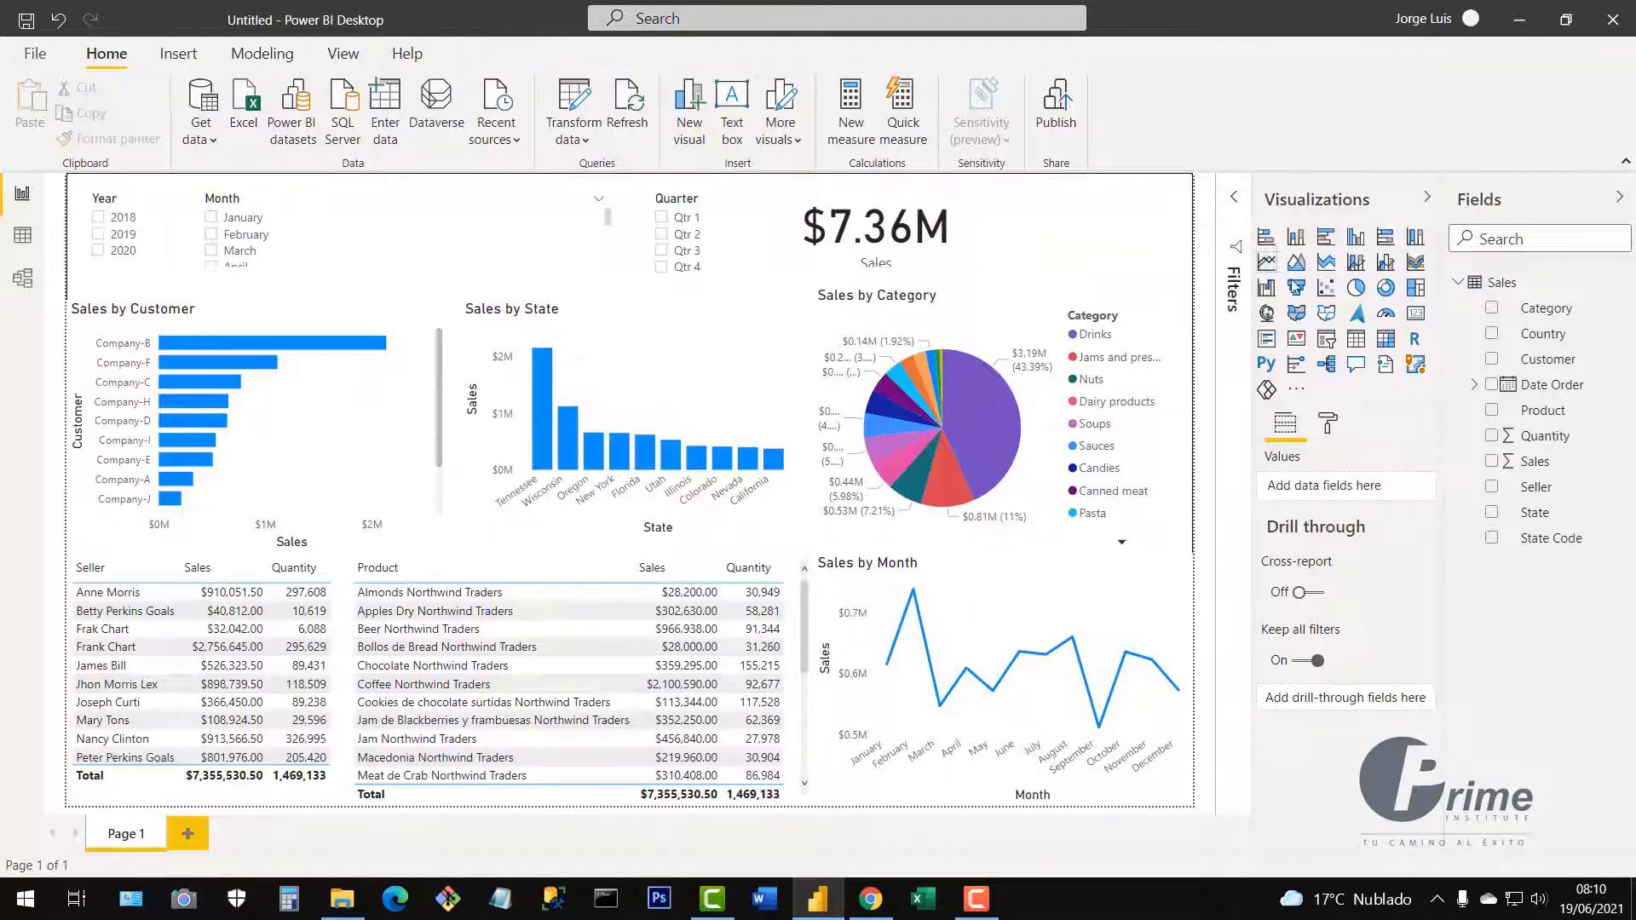
left_click(1415, 316)
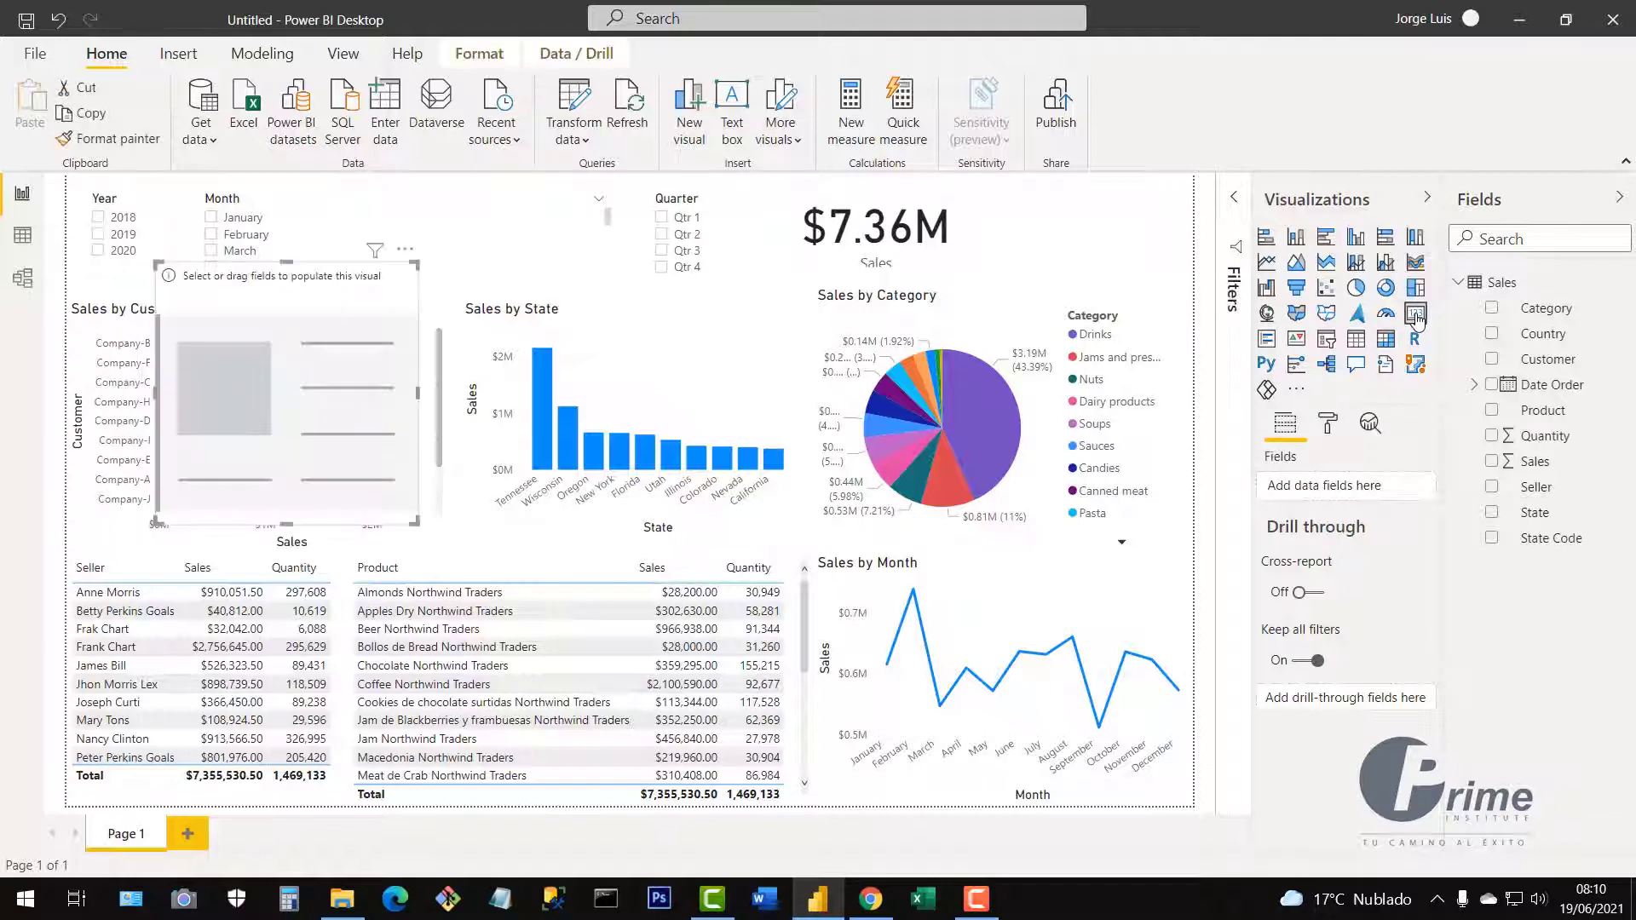
left_click_drag(412, 329, 1184, 252)
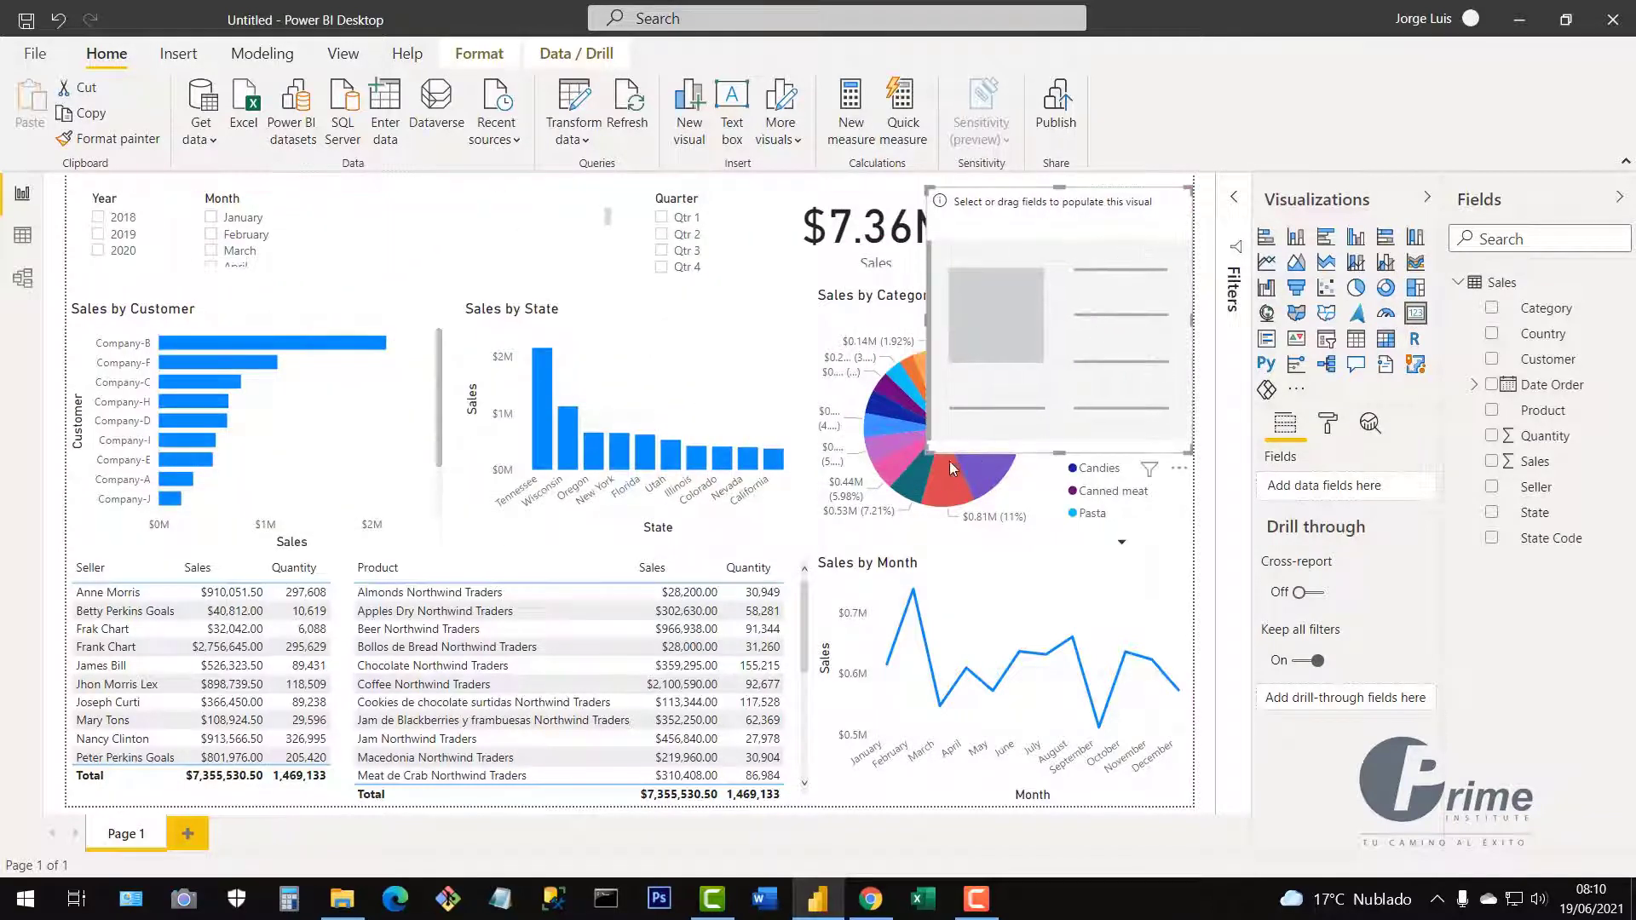
left_click_drag(932, 447, 969, 273)
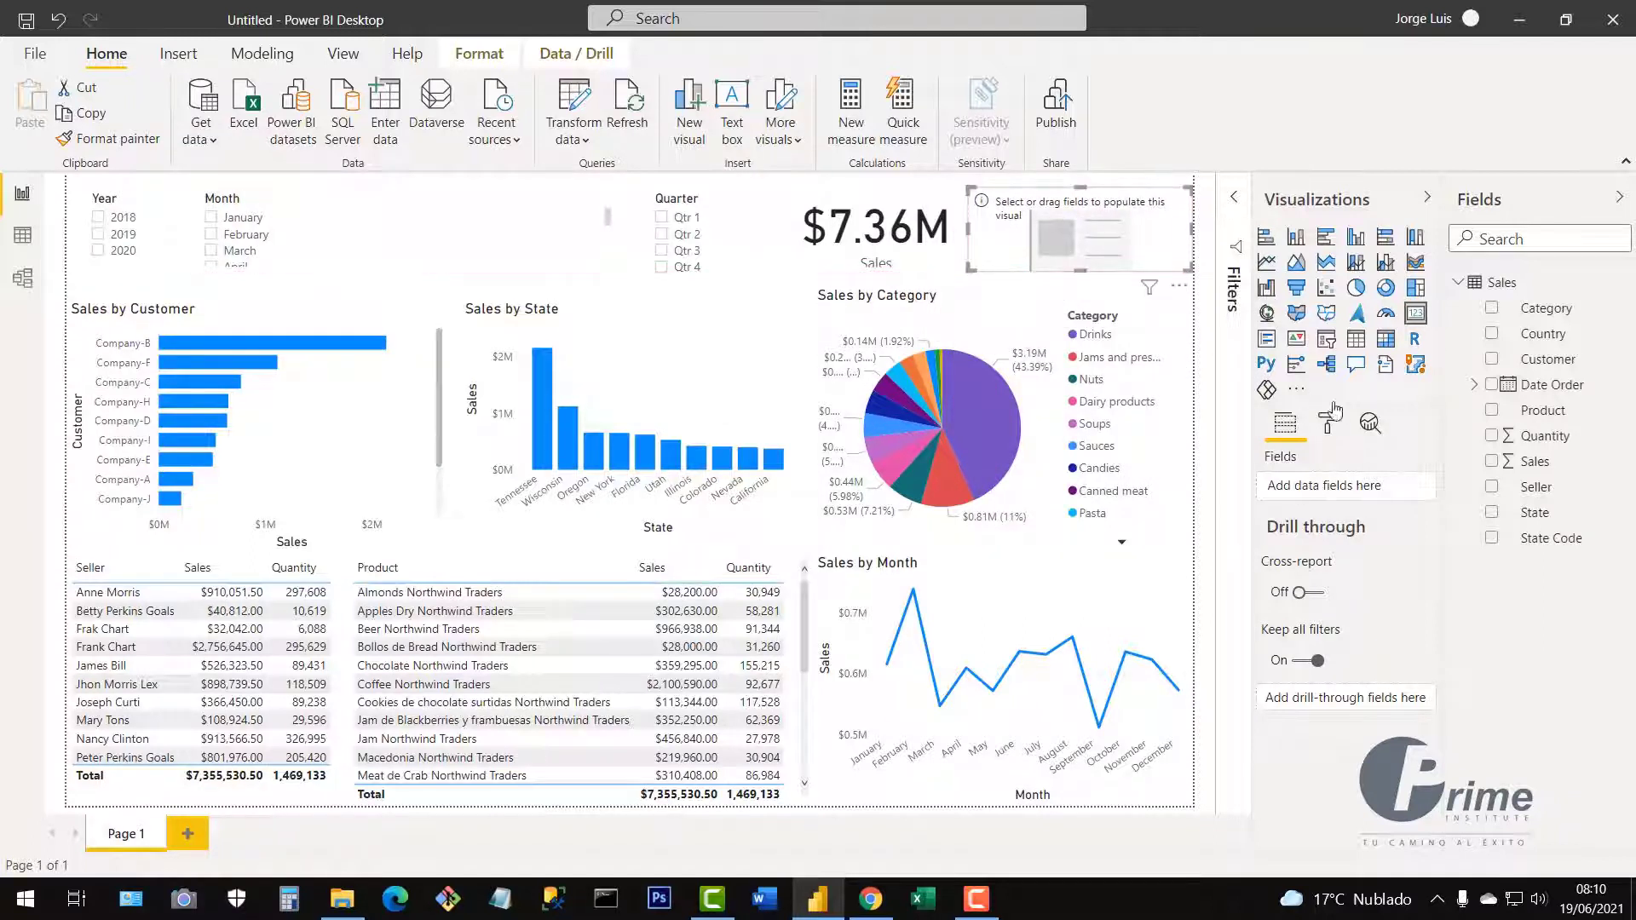
left_click_drag(1510, 445, 1424, 329)
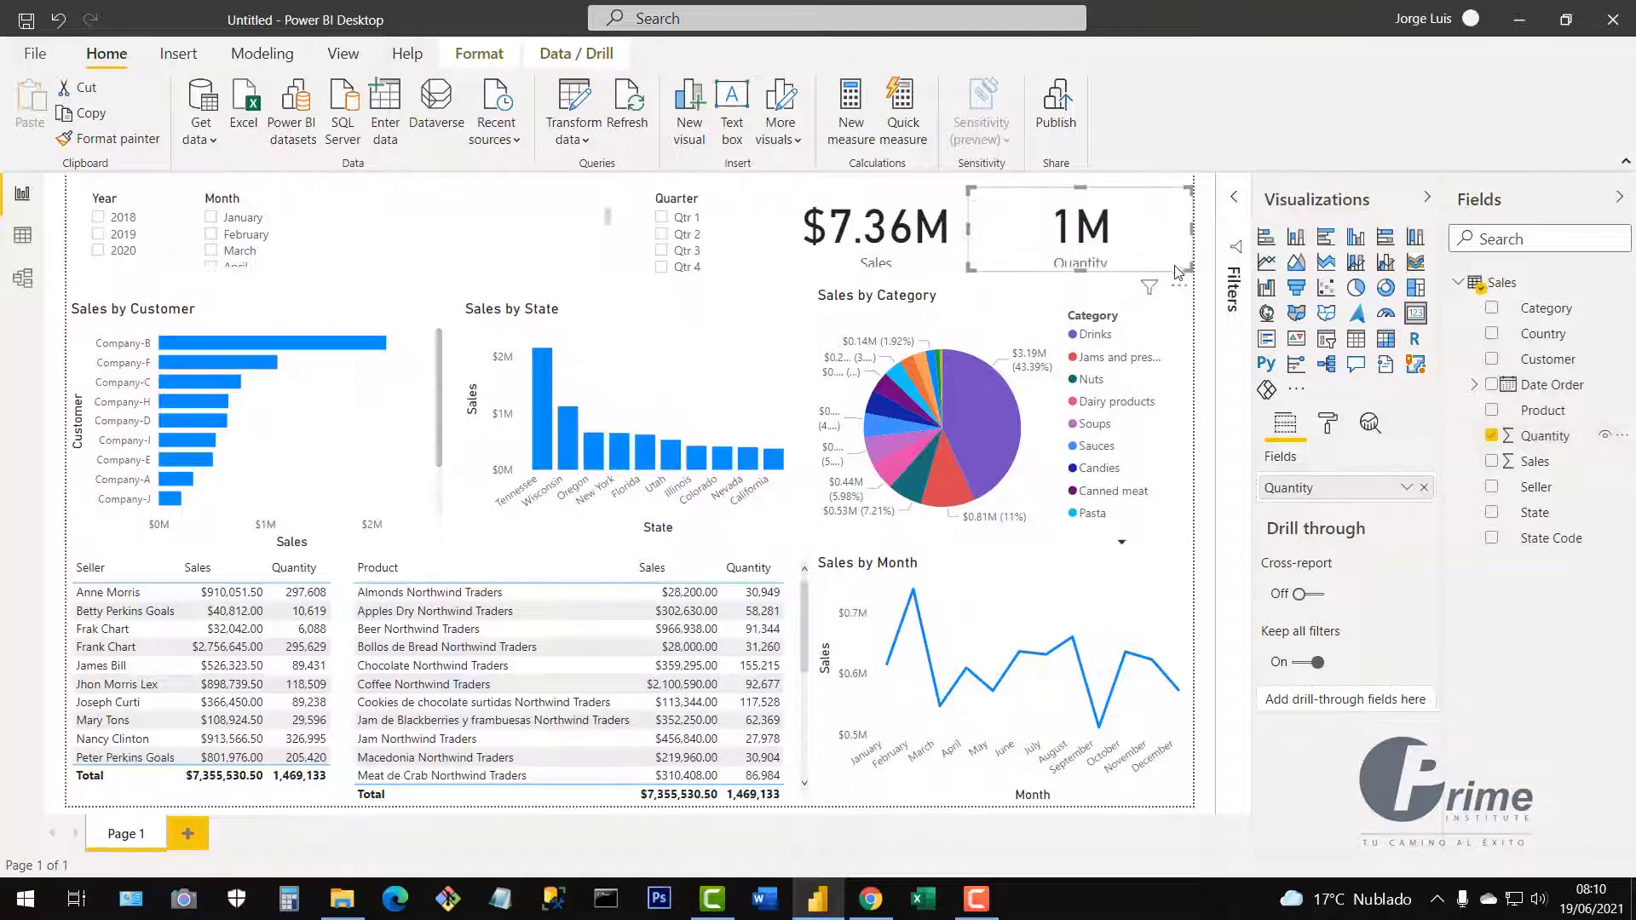
left_click_drag(1190, 270, 1181, 271)
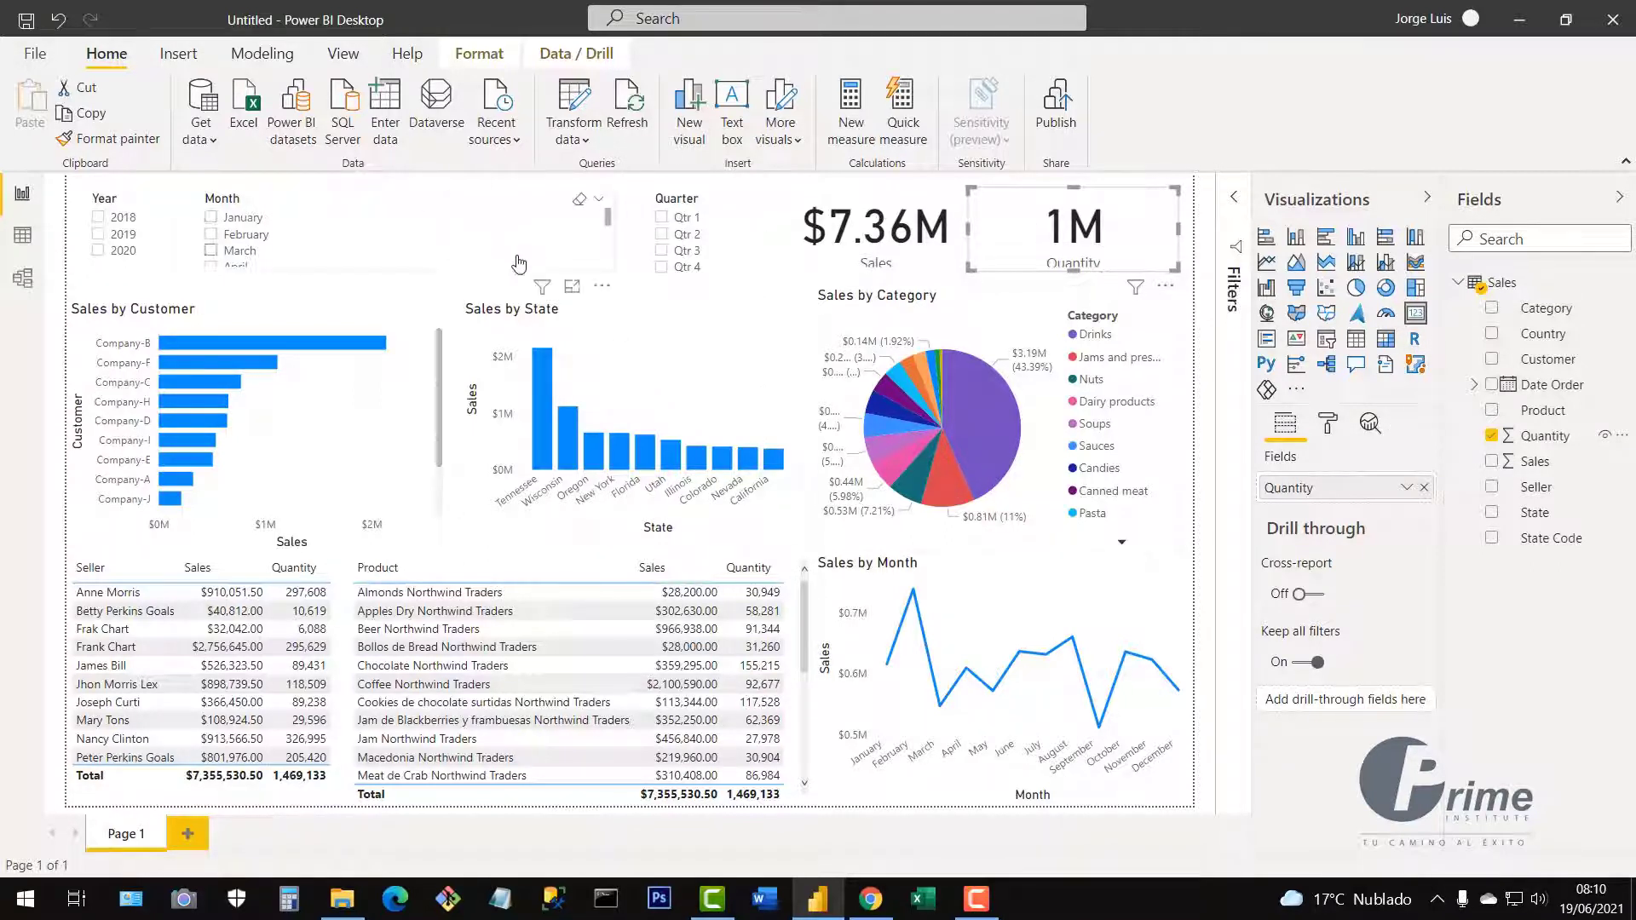
Filter the slicers to 2018, Qtr 3 and September, narrowing the Quarter slicer.
left_click(98, 220)
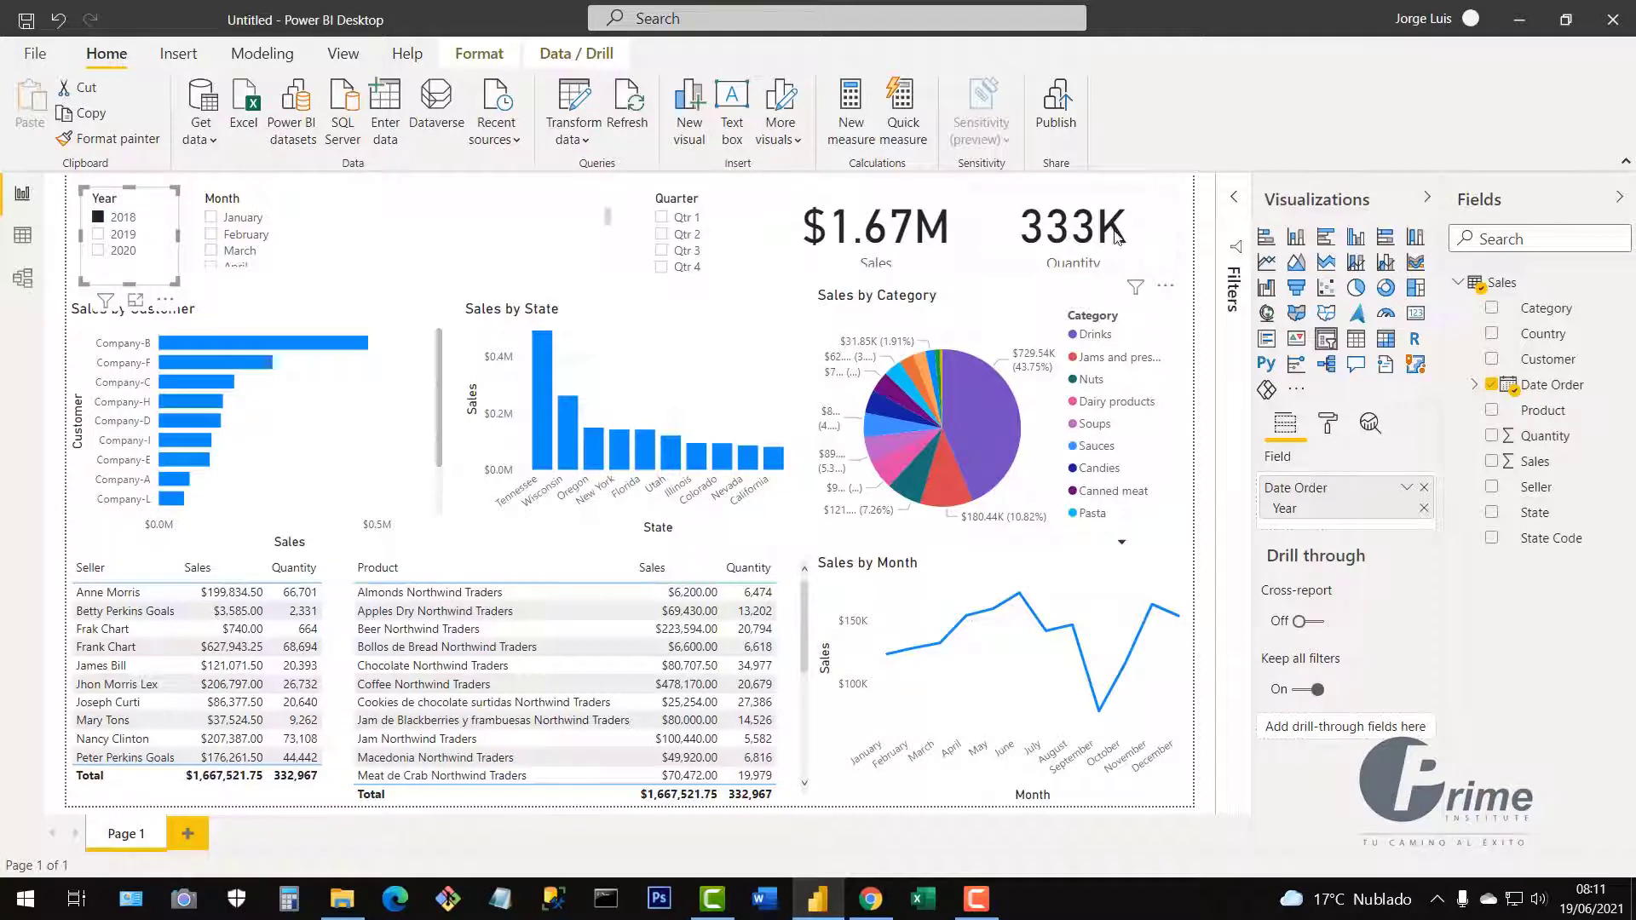
left_click(662, 251)
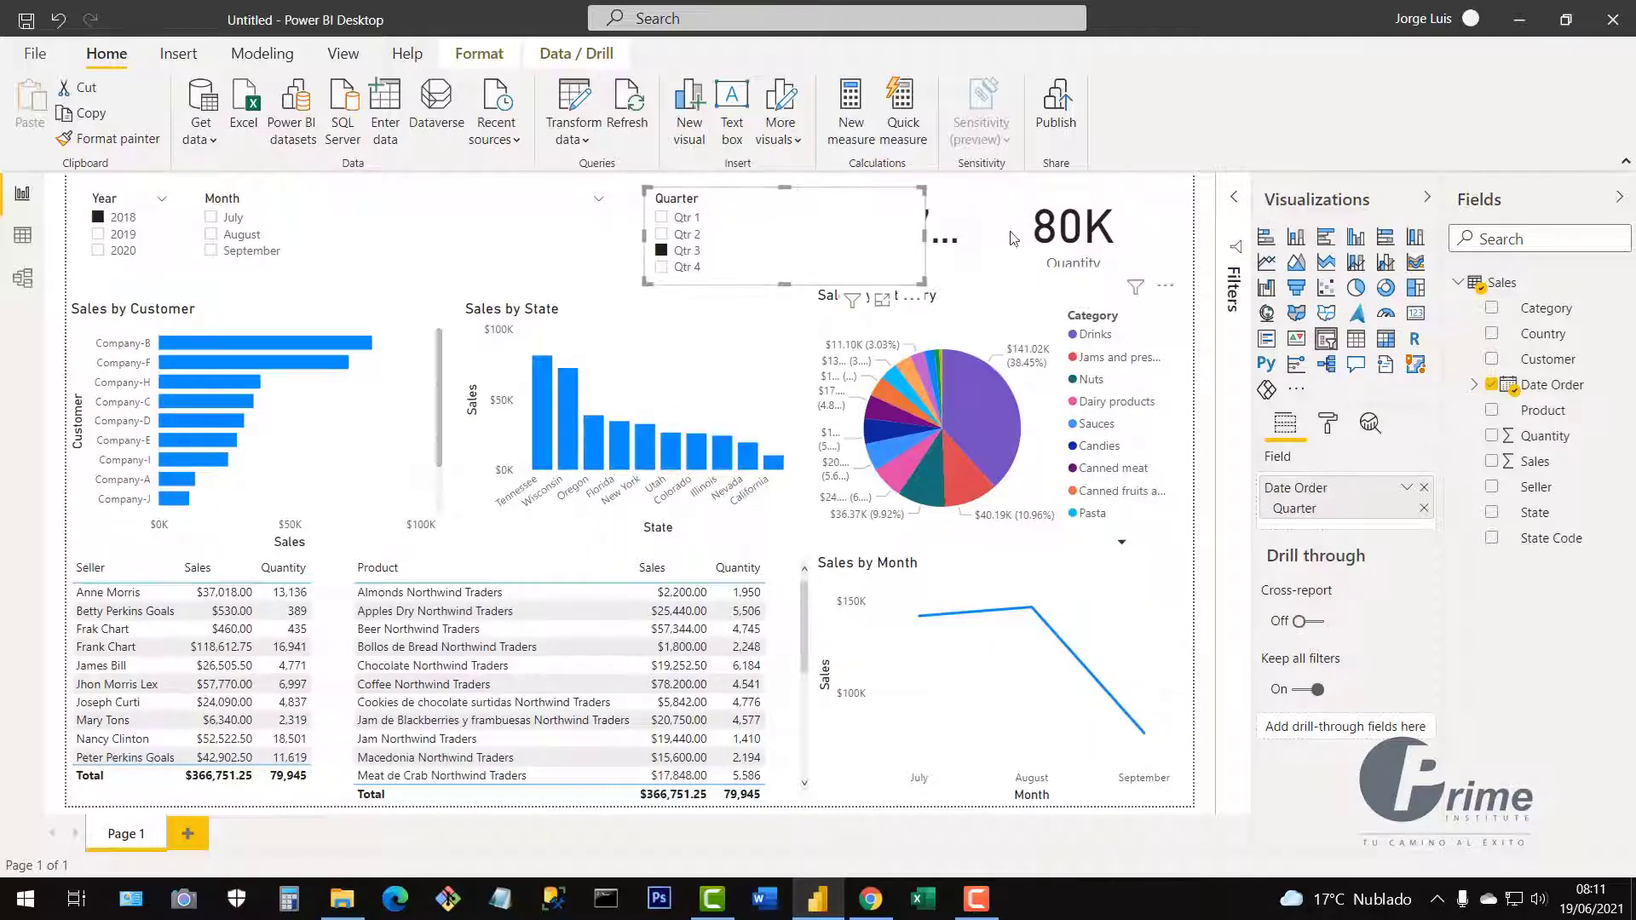
left_click_drag(927, 240, 760, 248)
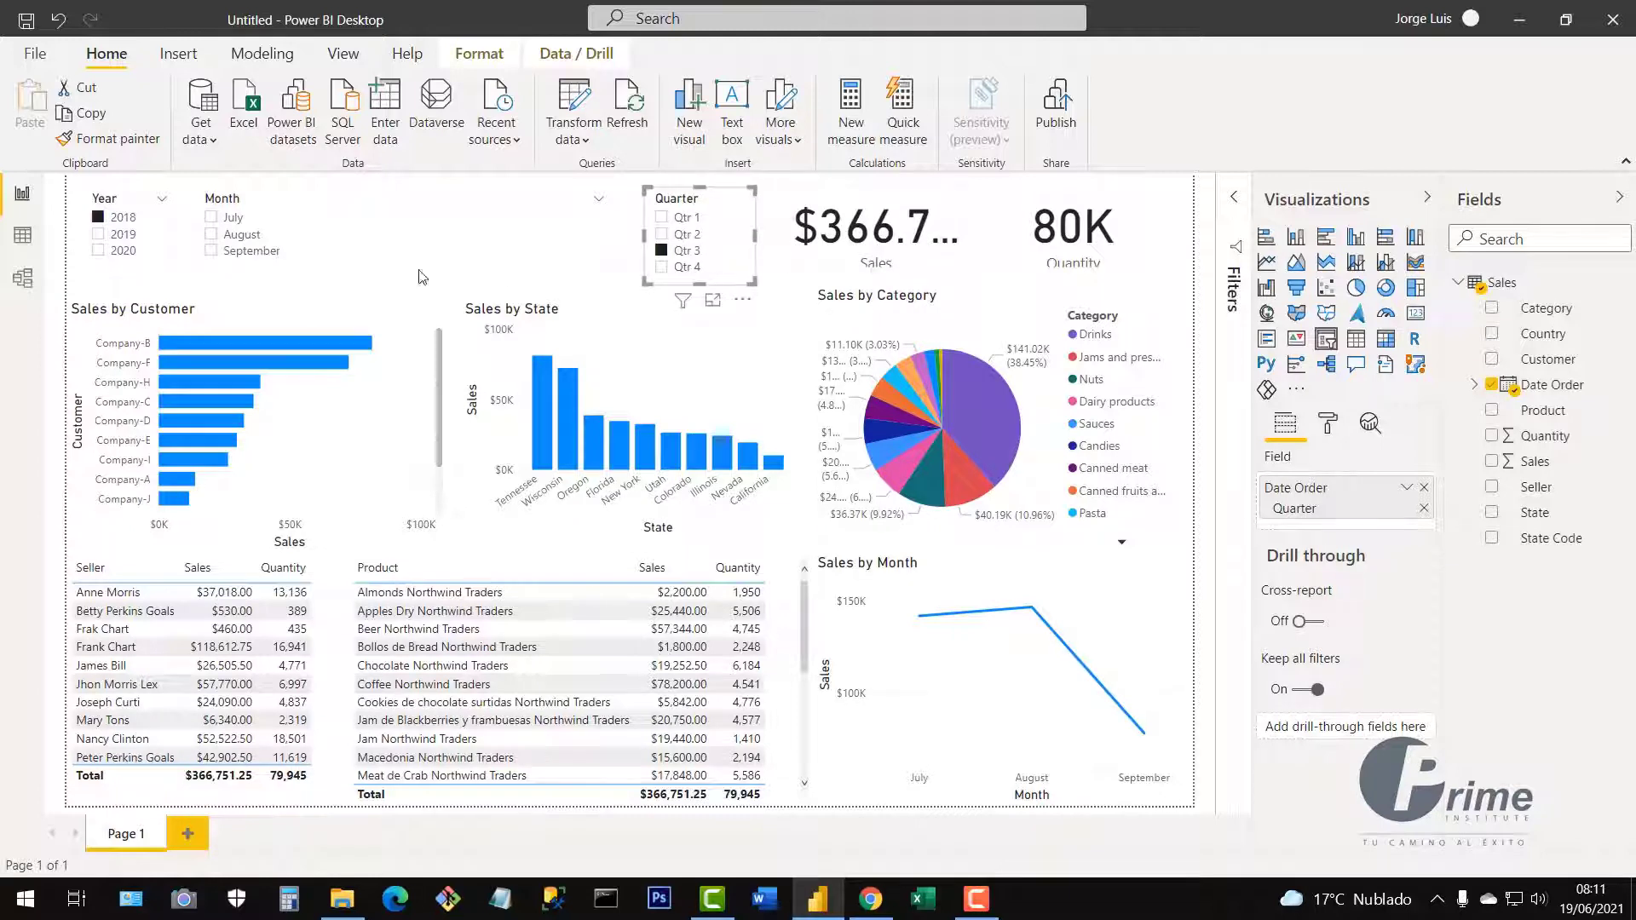
left_click(227, 252)
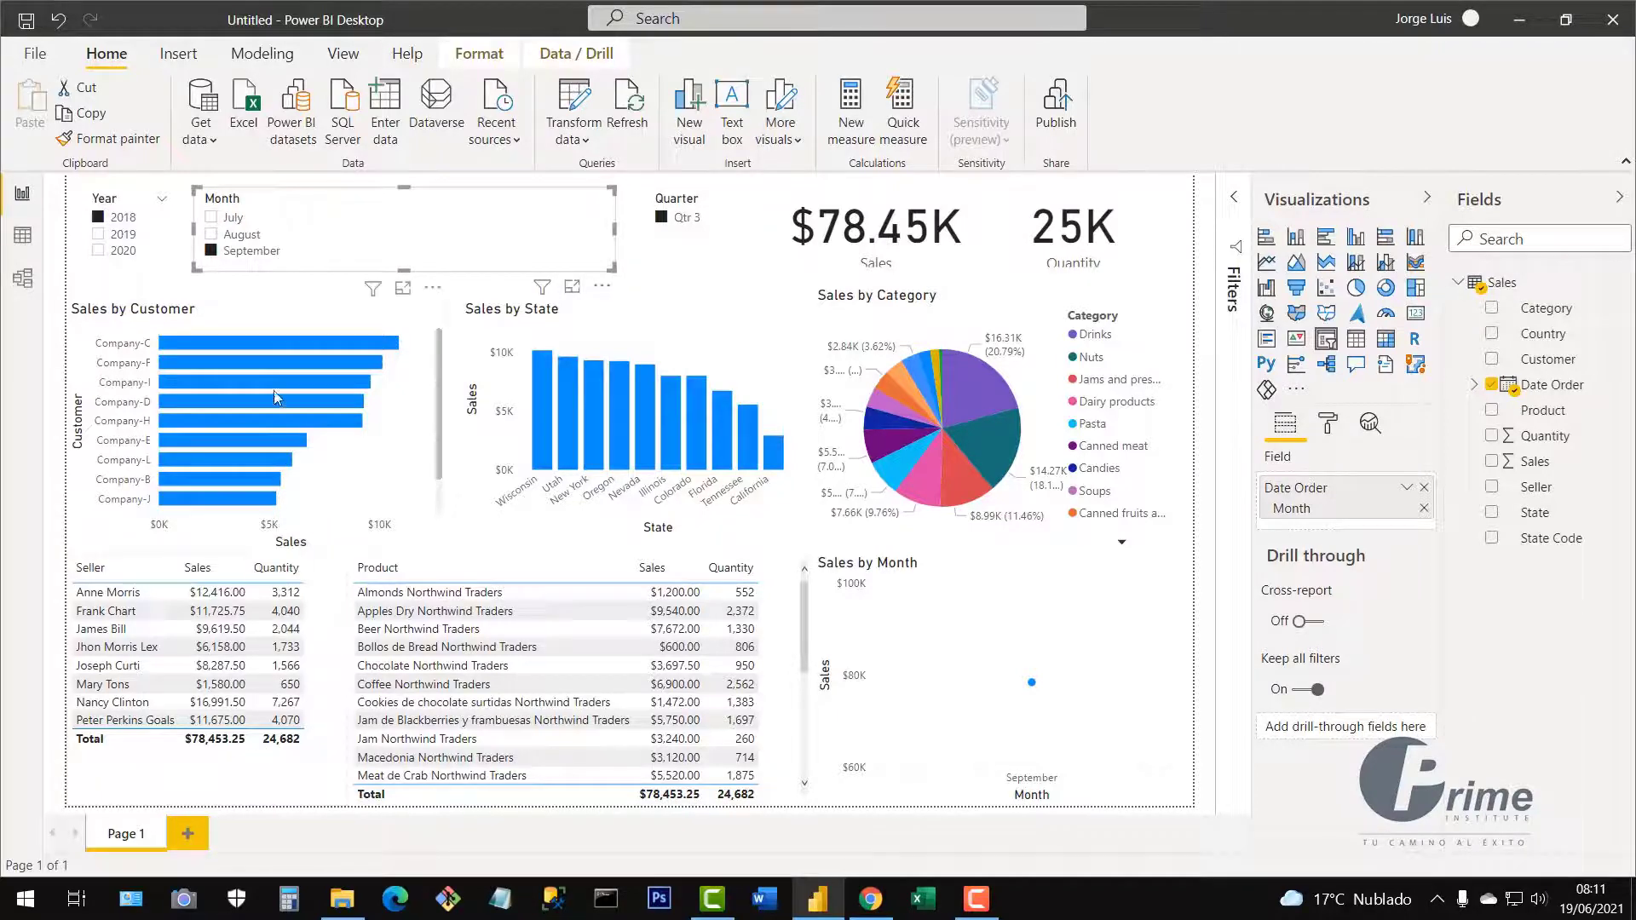
Untick Qtr 3, 2018 and September in the slicers, then select the Sales card.
left_click(662, 218)
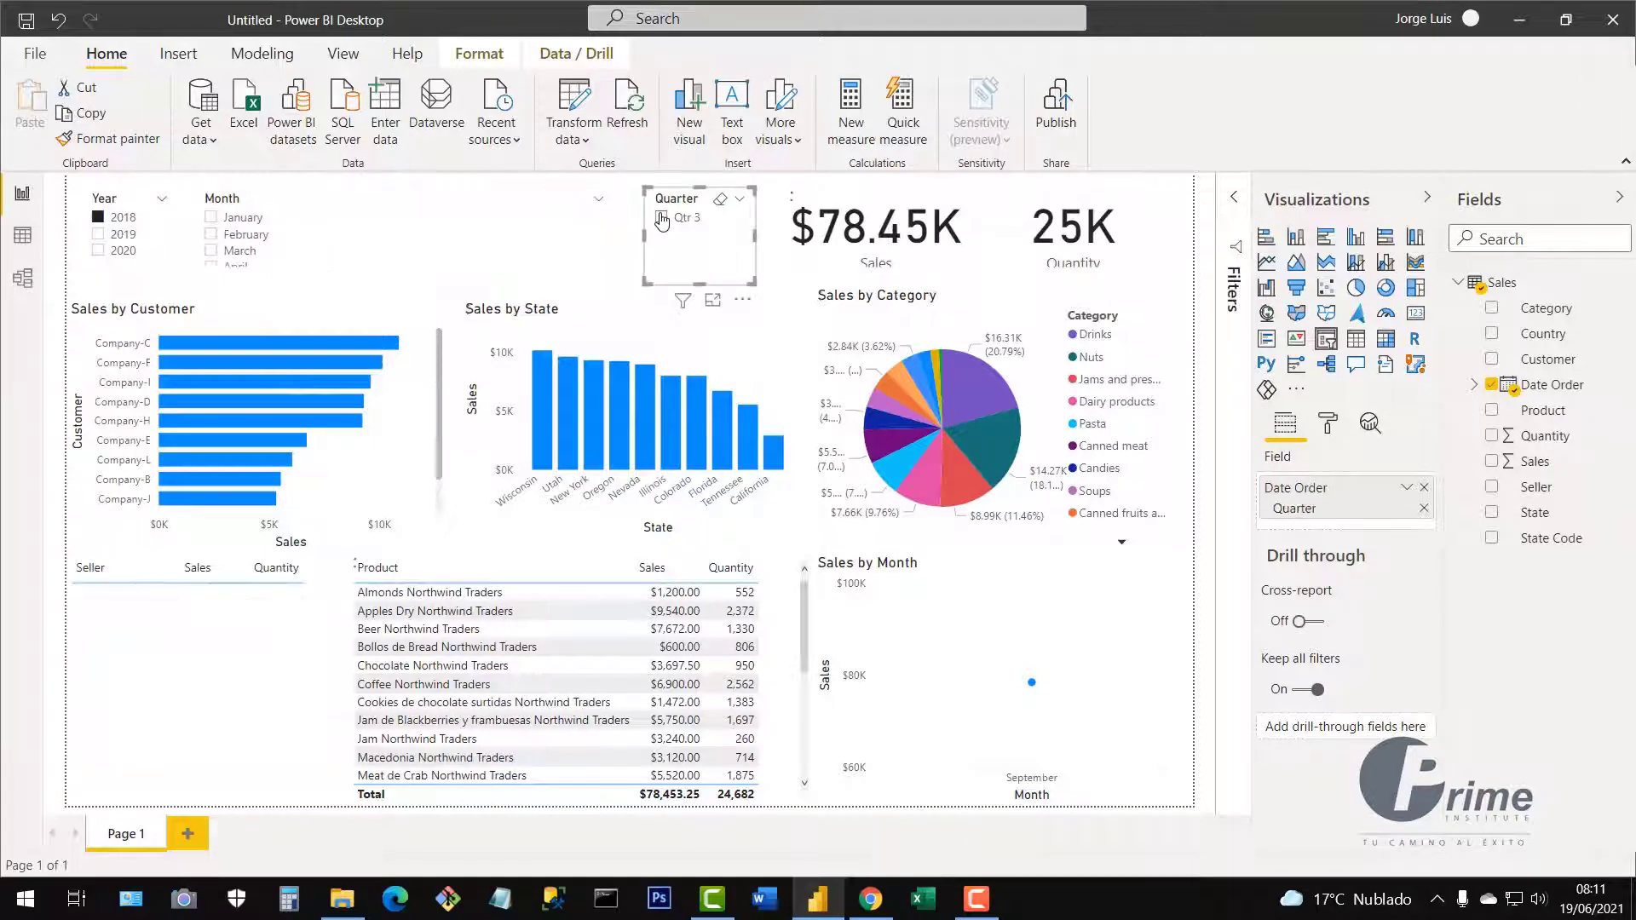
left_click(99, 217)
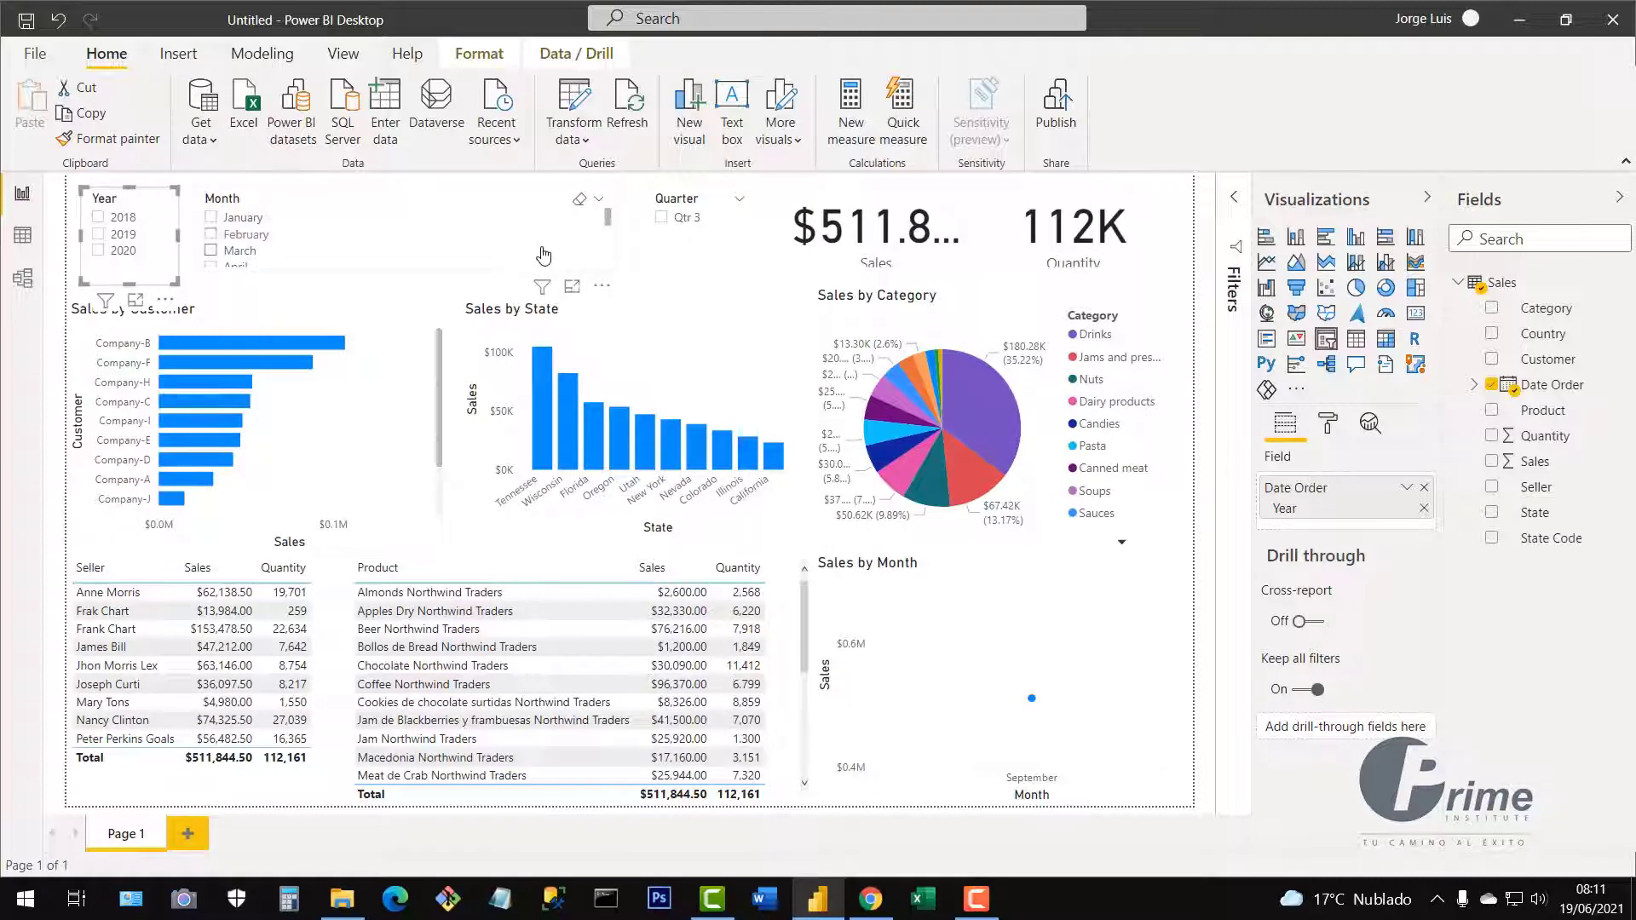
mouse_move(608, 223)
left_mouse_down()
mouse_move(610, 271)
mouse_move(607, 255)
left_mouse_up()
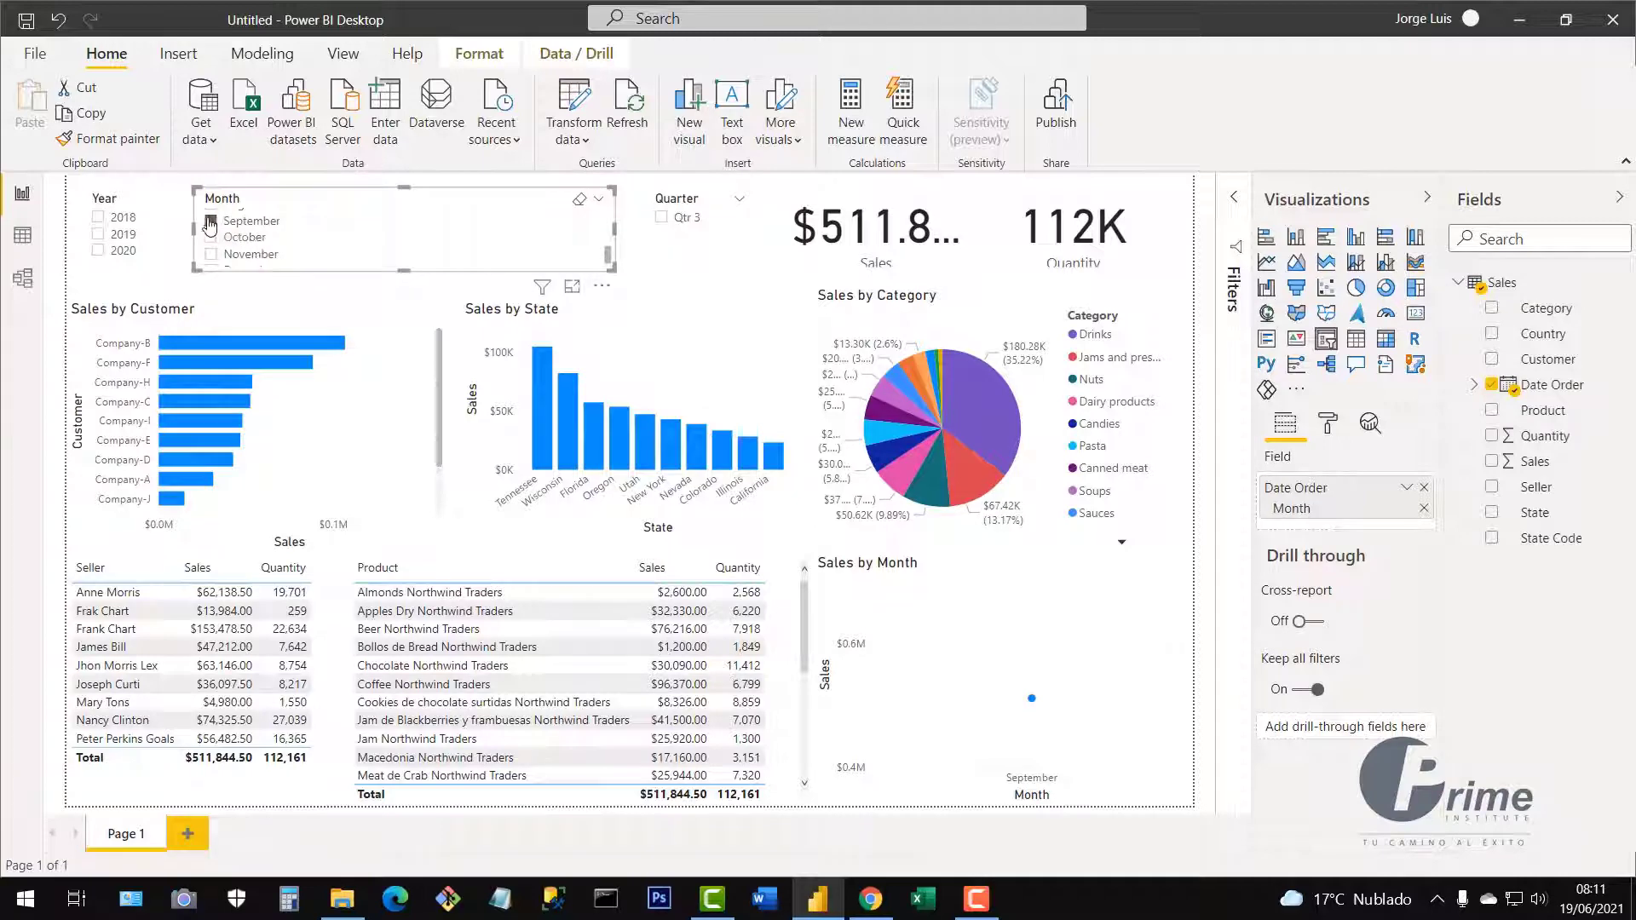
left_click(248, 221)
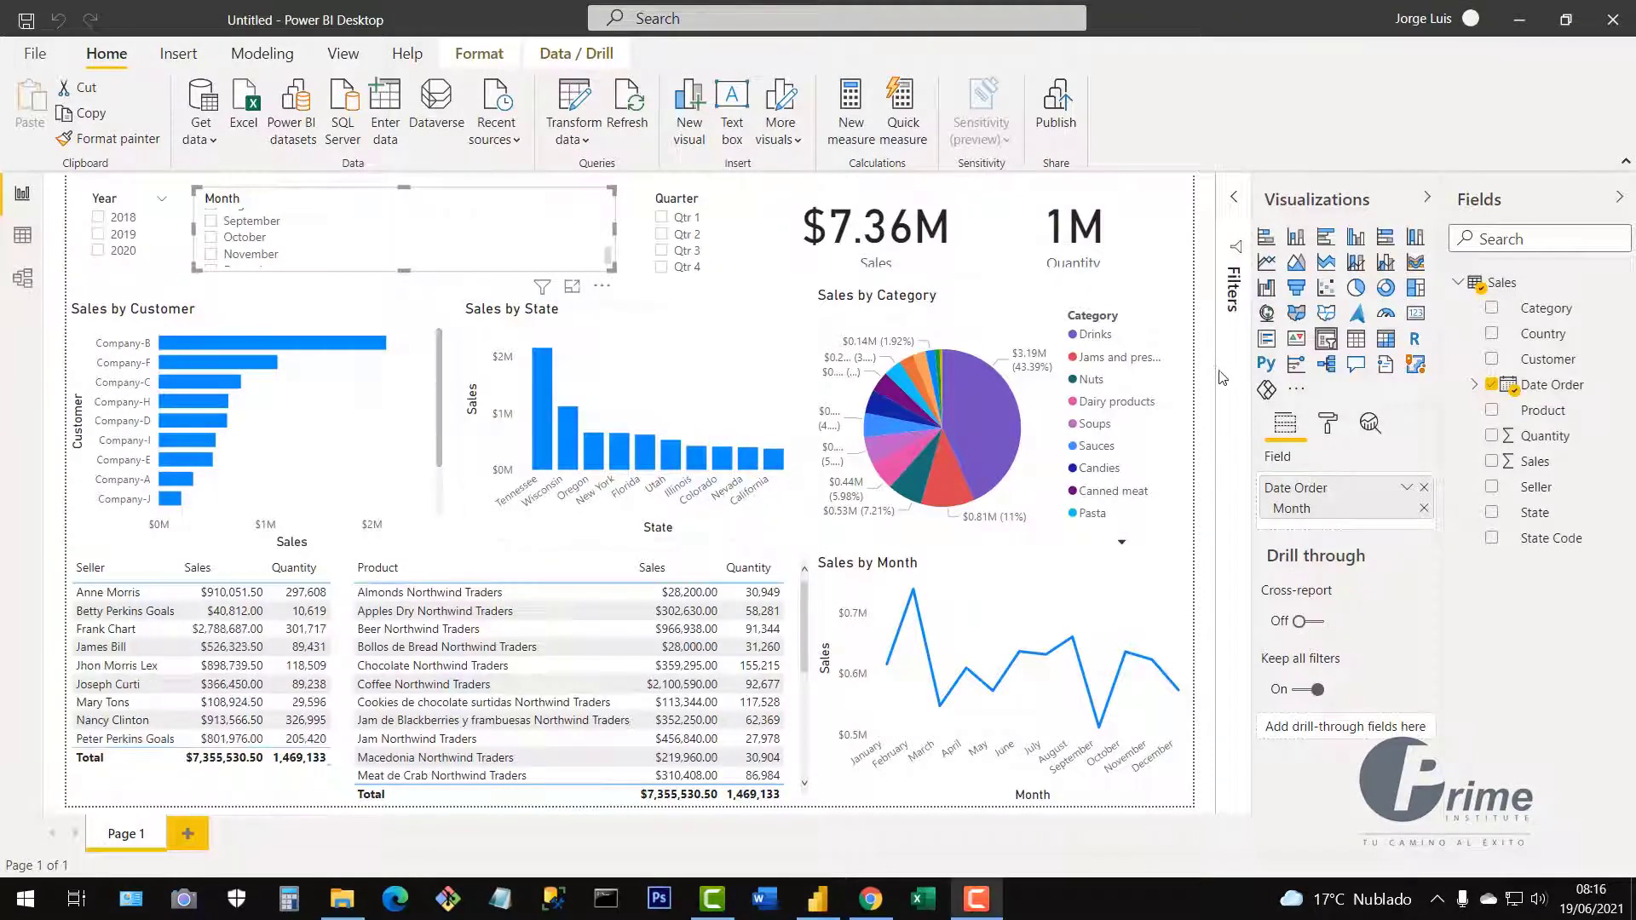
left_click(952, 271)
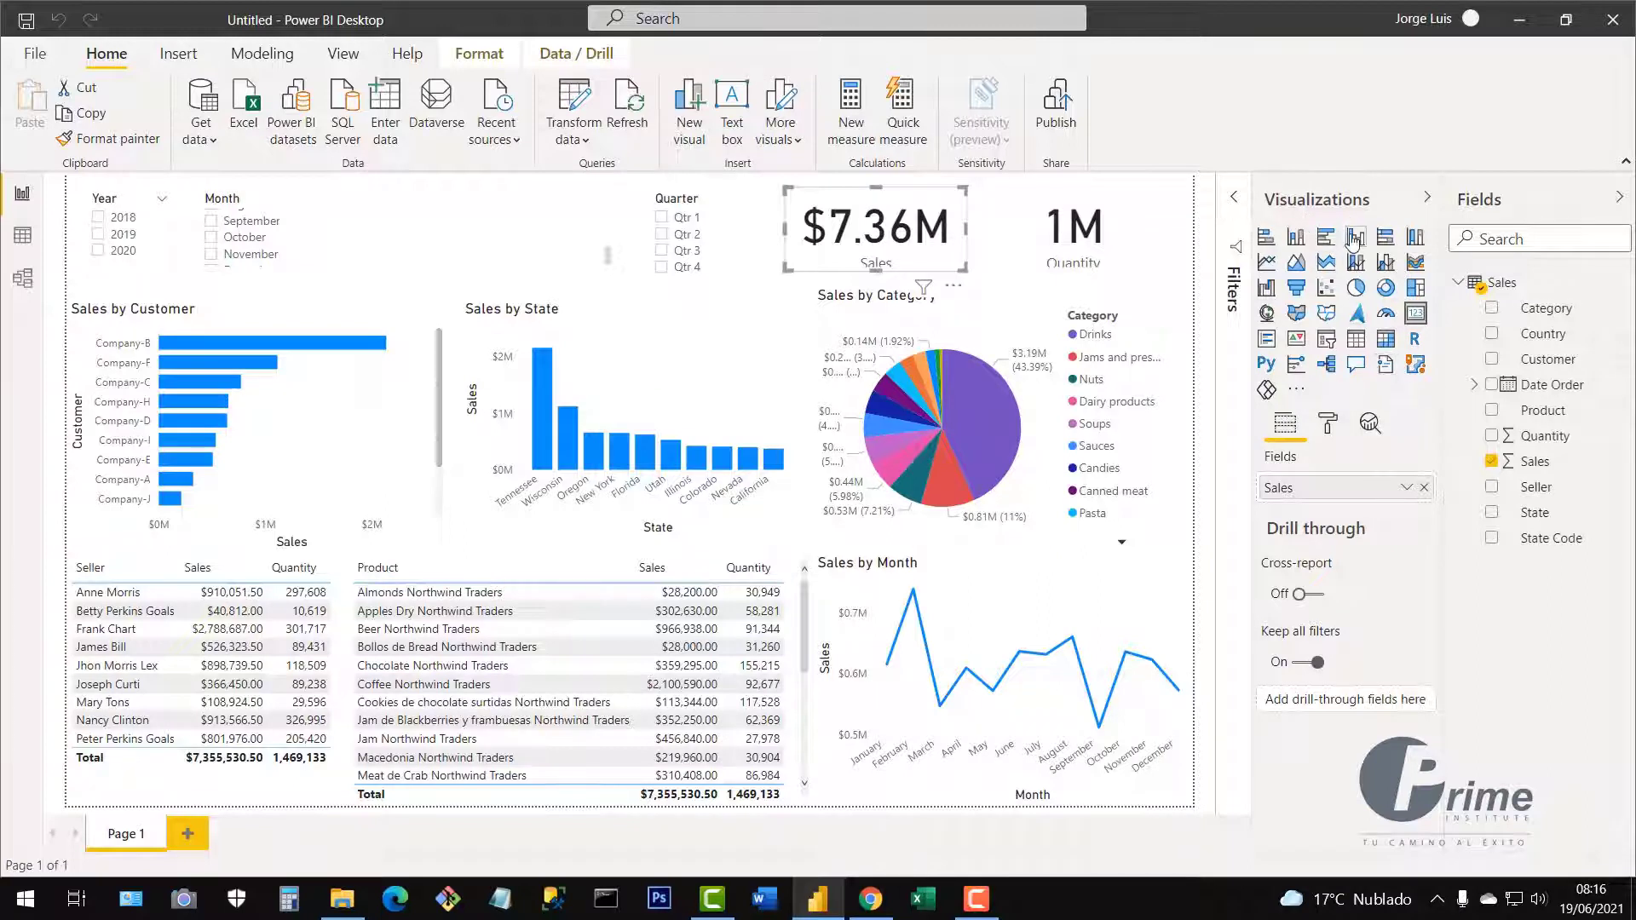
Show the Format options for the selected Sales card.
left_click(1330, 424)
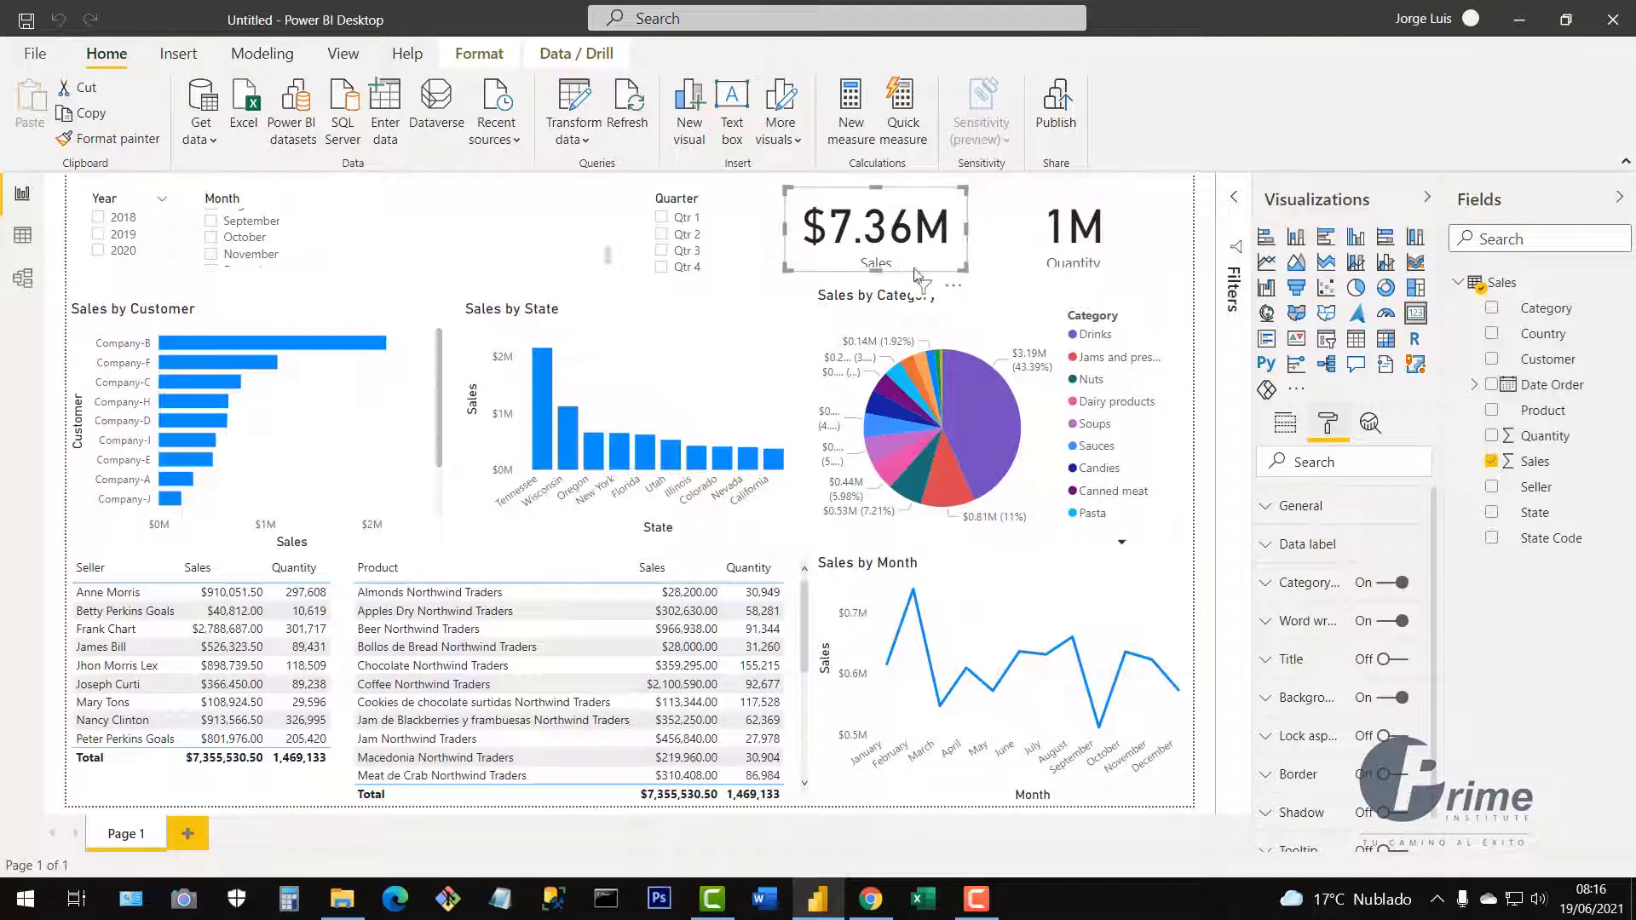
left_click_drag(1434, 581, 1436, 540)
Inspect the charts' format options and sort the product table by Sales, highest first.
left_click(407, 440)
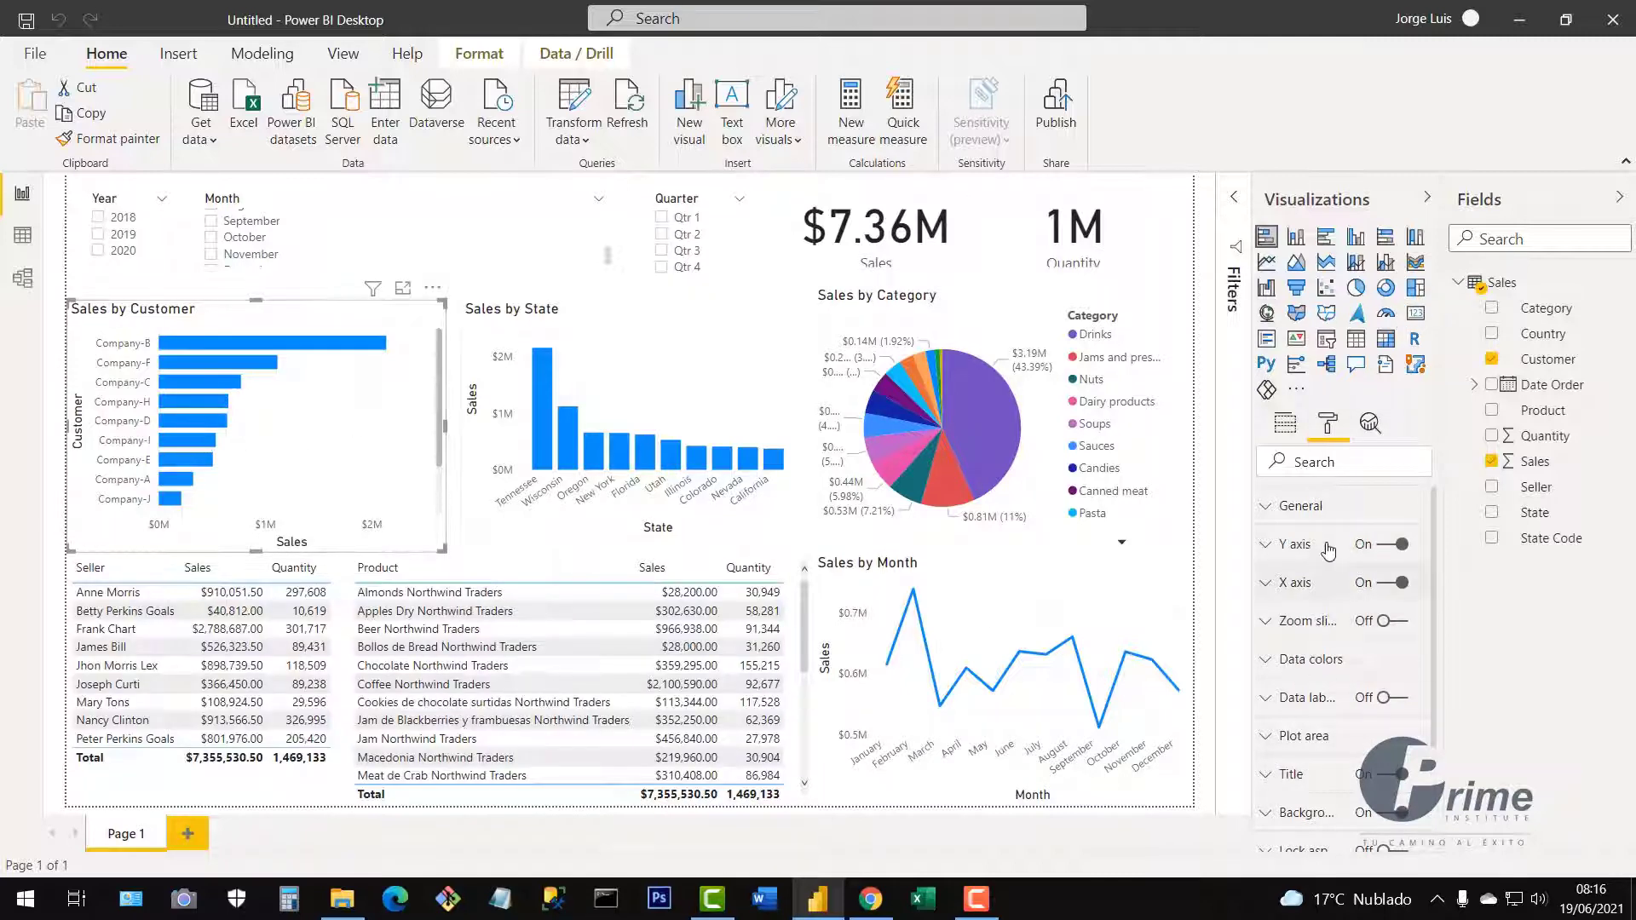
left_click(1165, 461)
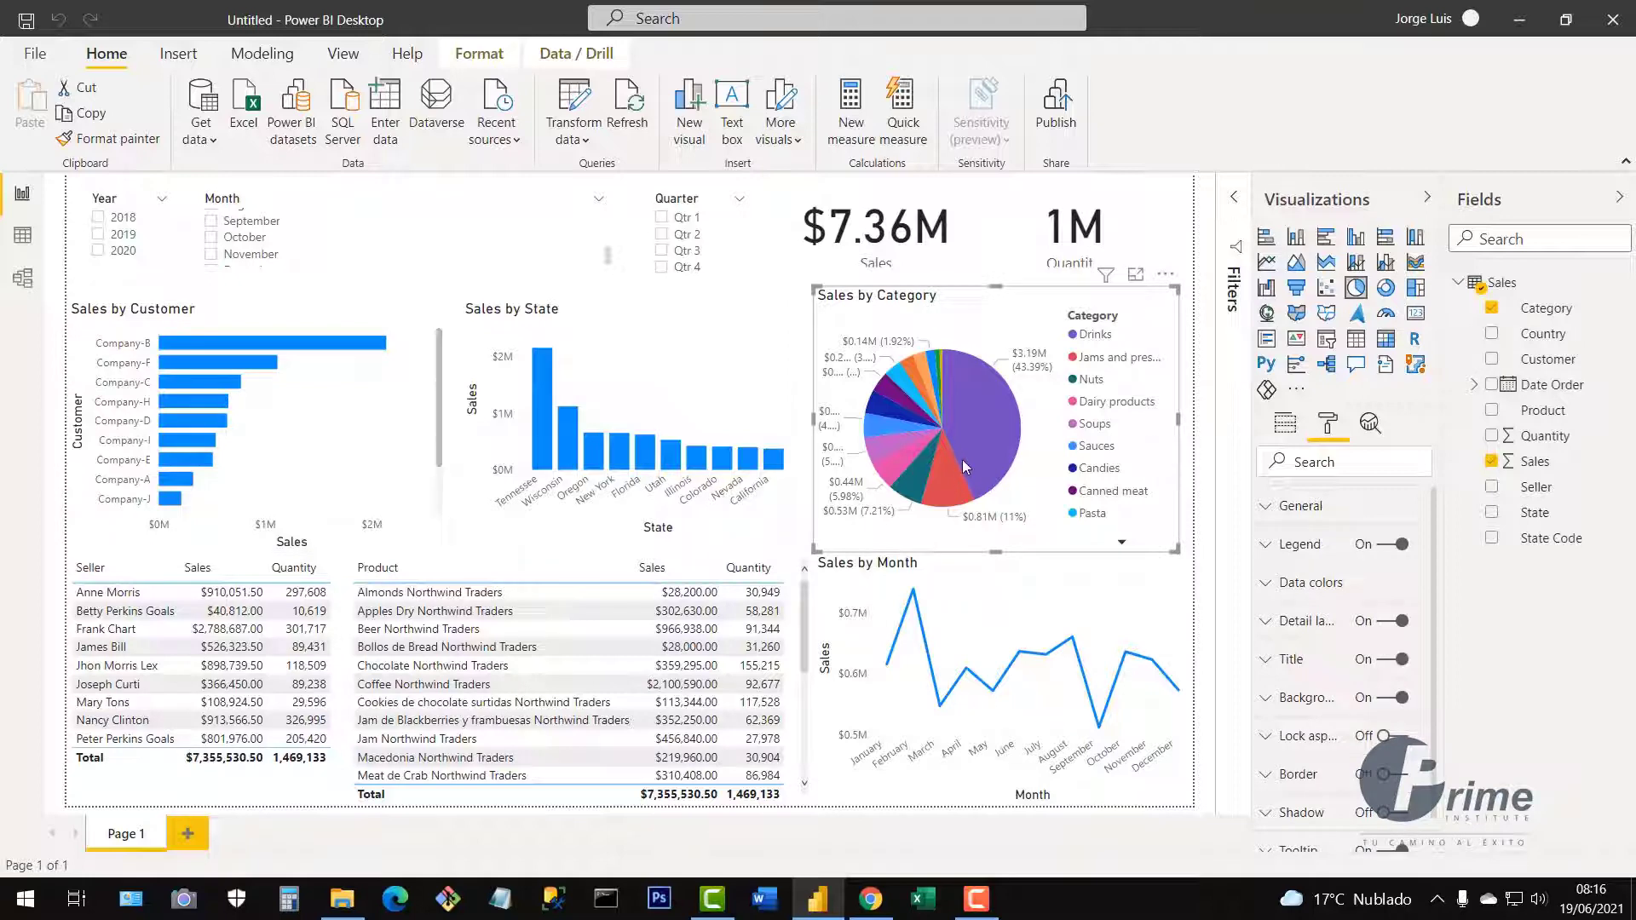
left_click(1166, 605)
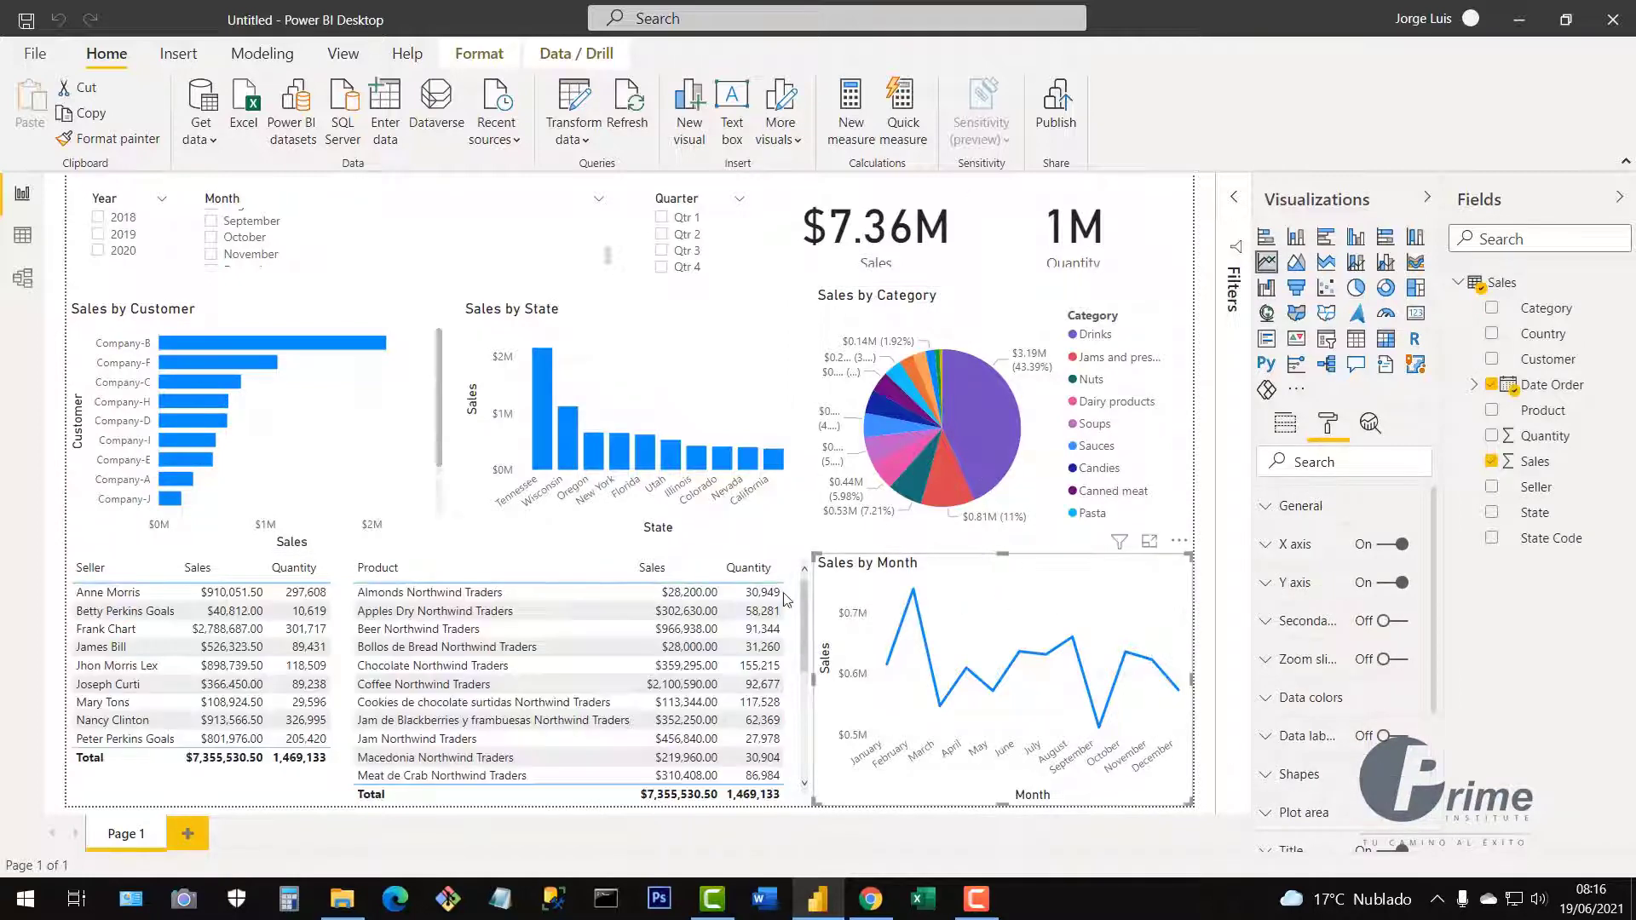
left_click(700, 571)
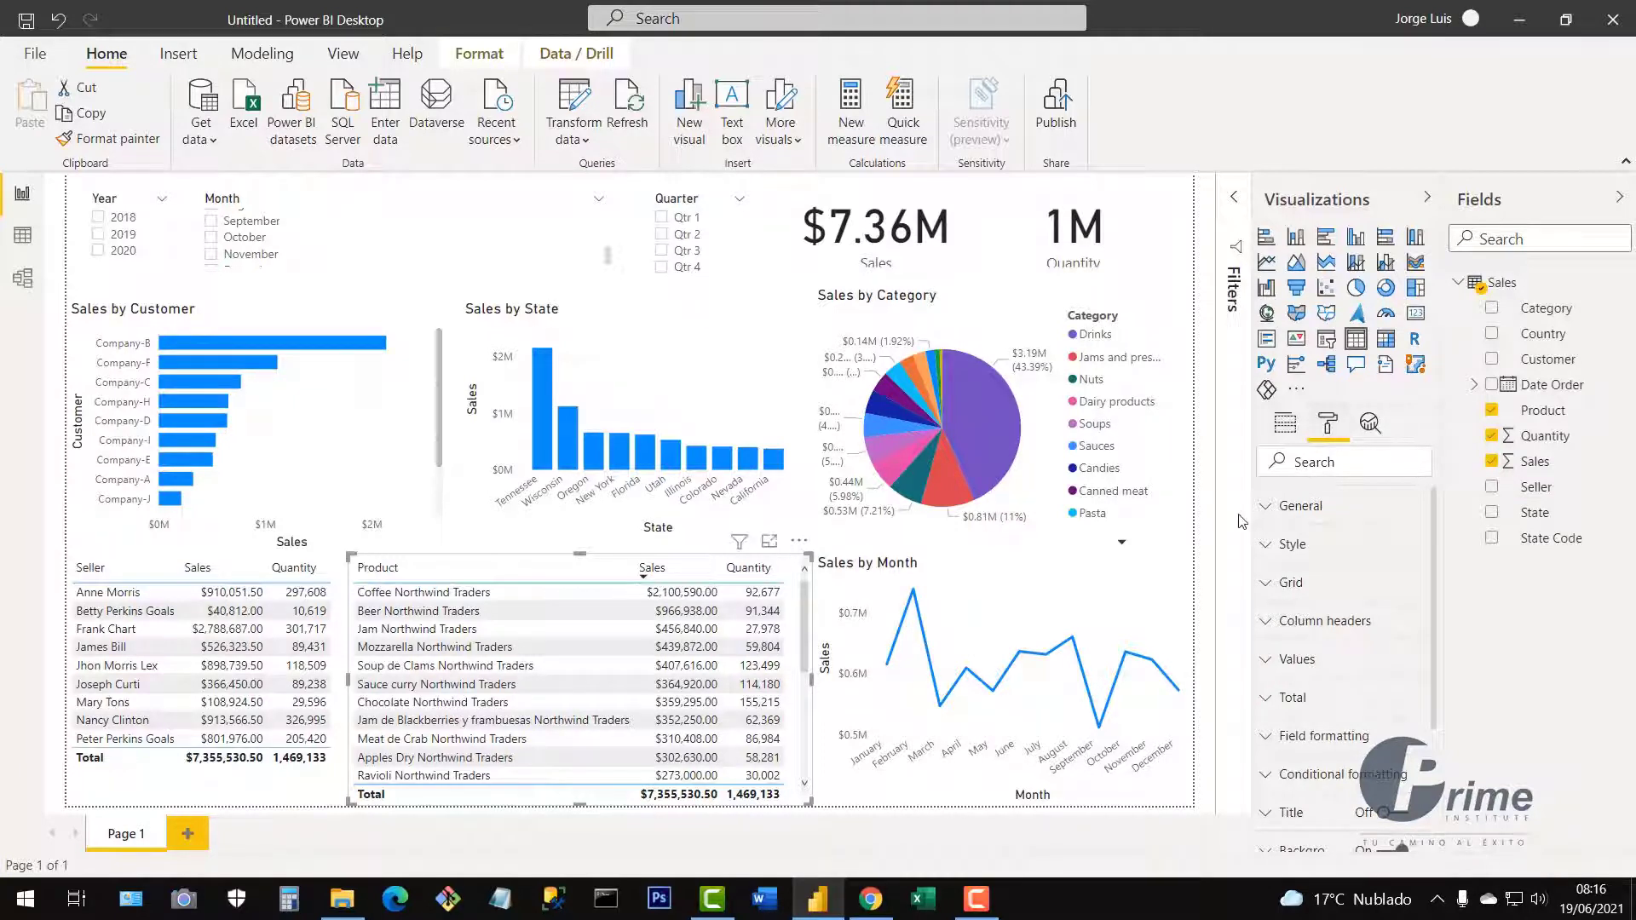
left_click(944, 266)
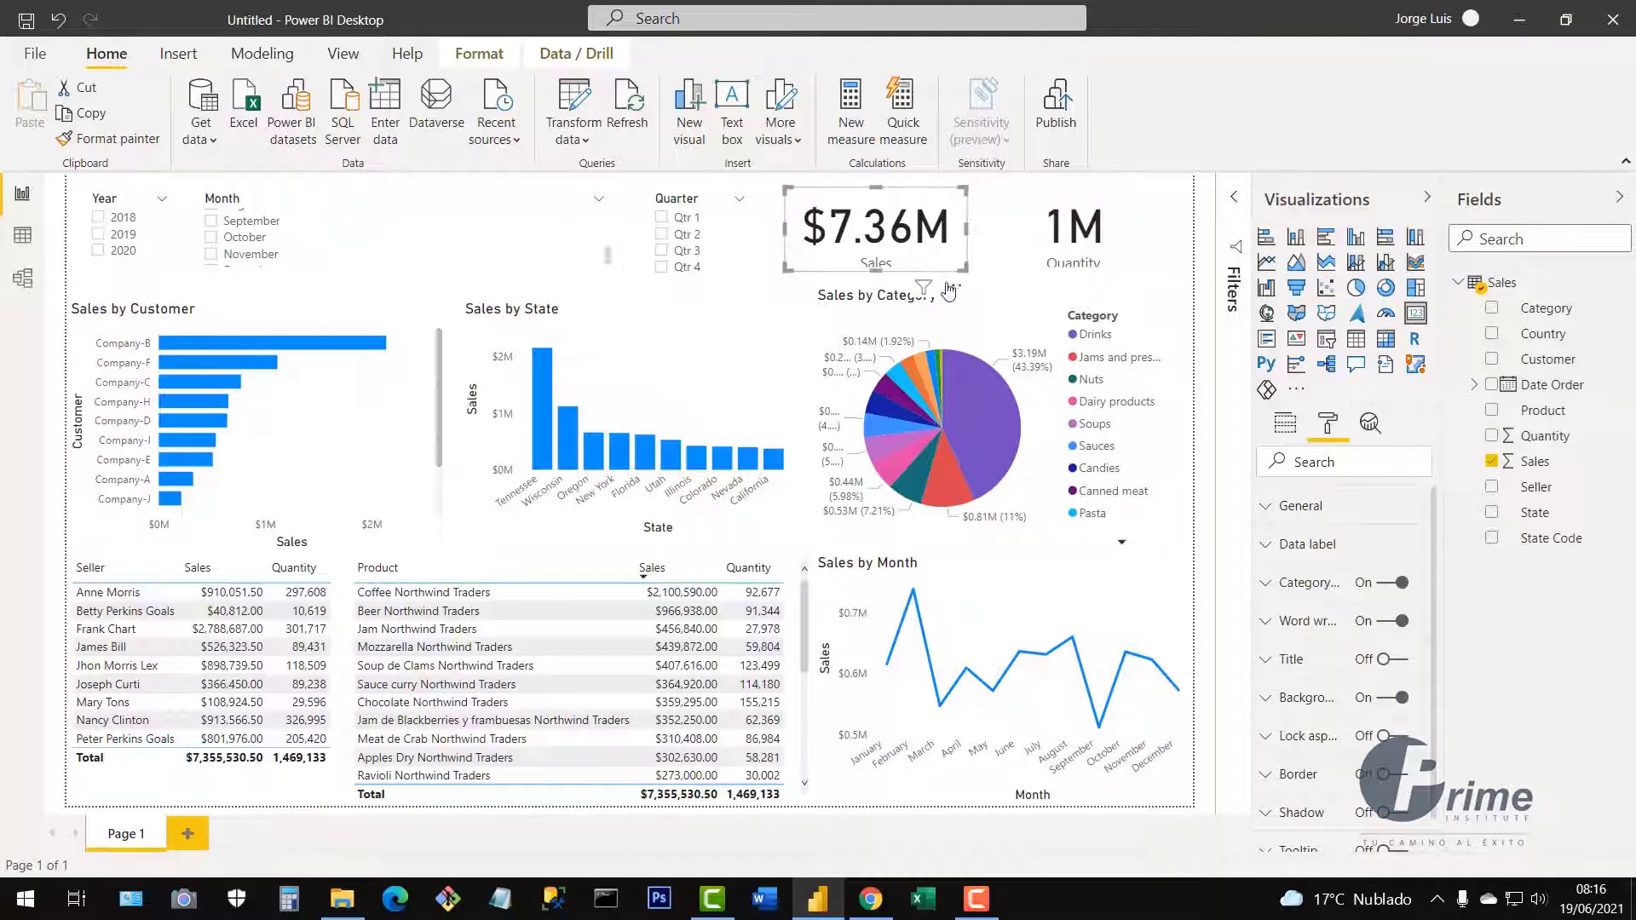
Give the Sales card data label text size 30 and display units None, and widen it.
left_click(1267, 554)
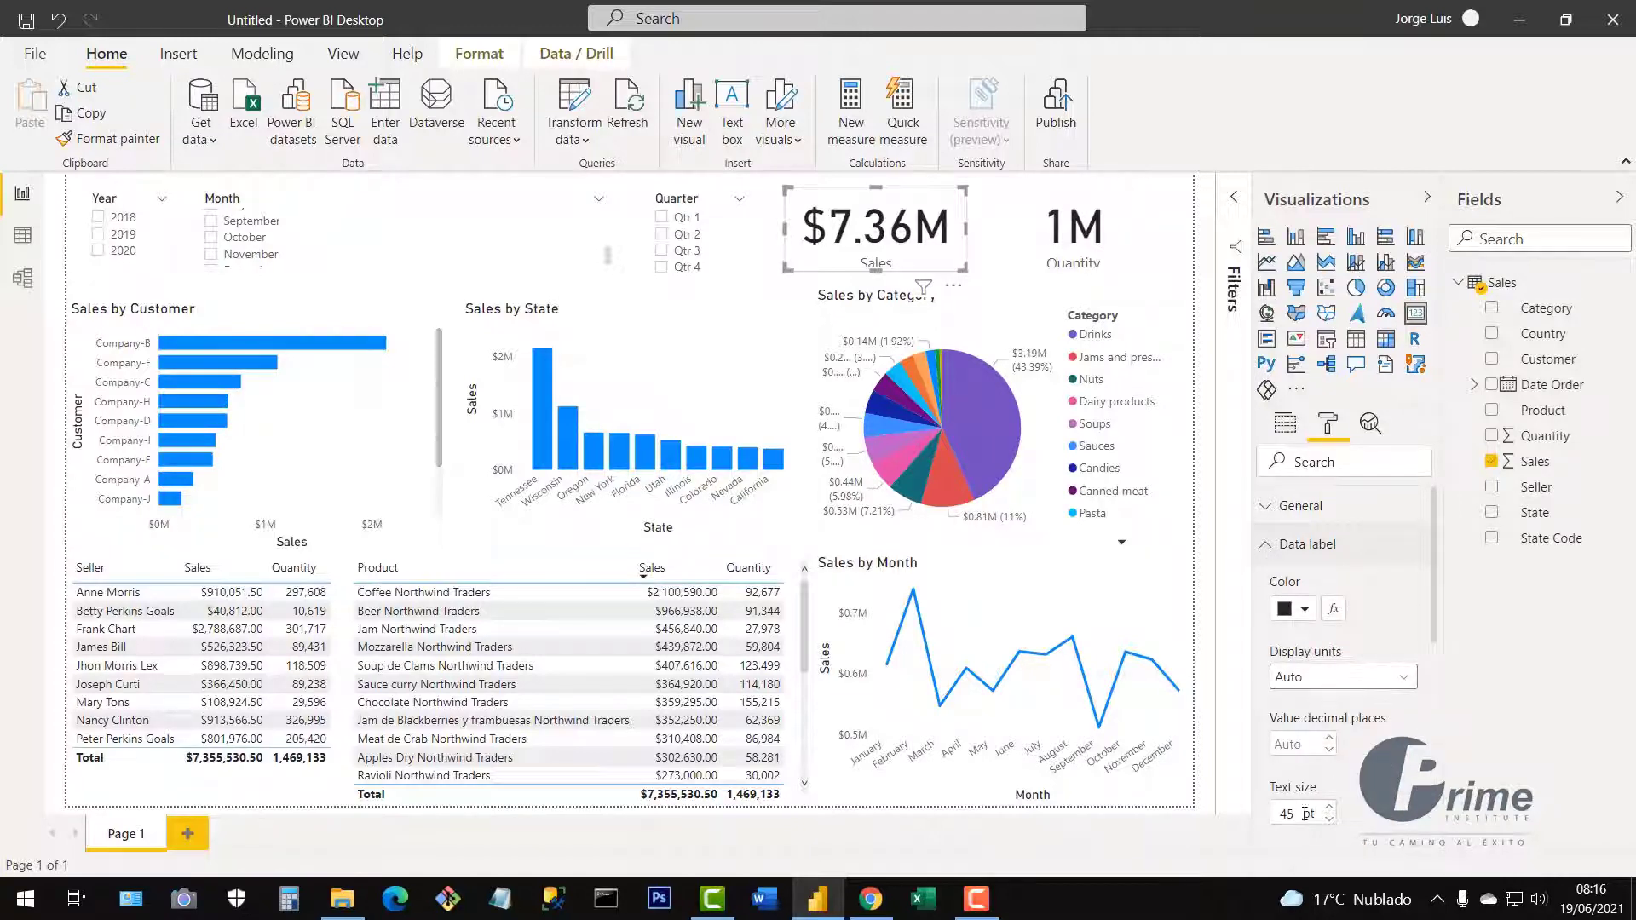
left_click_drag(1293, 811, 1282, 812)
type("30")
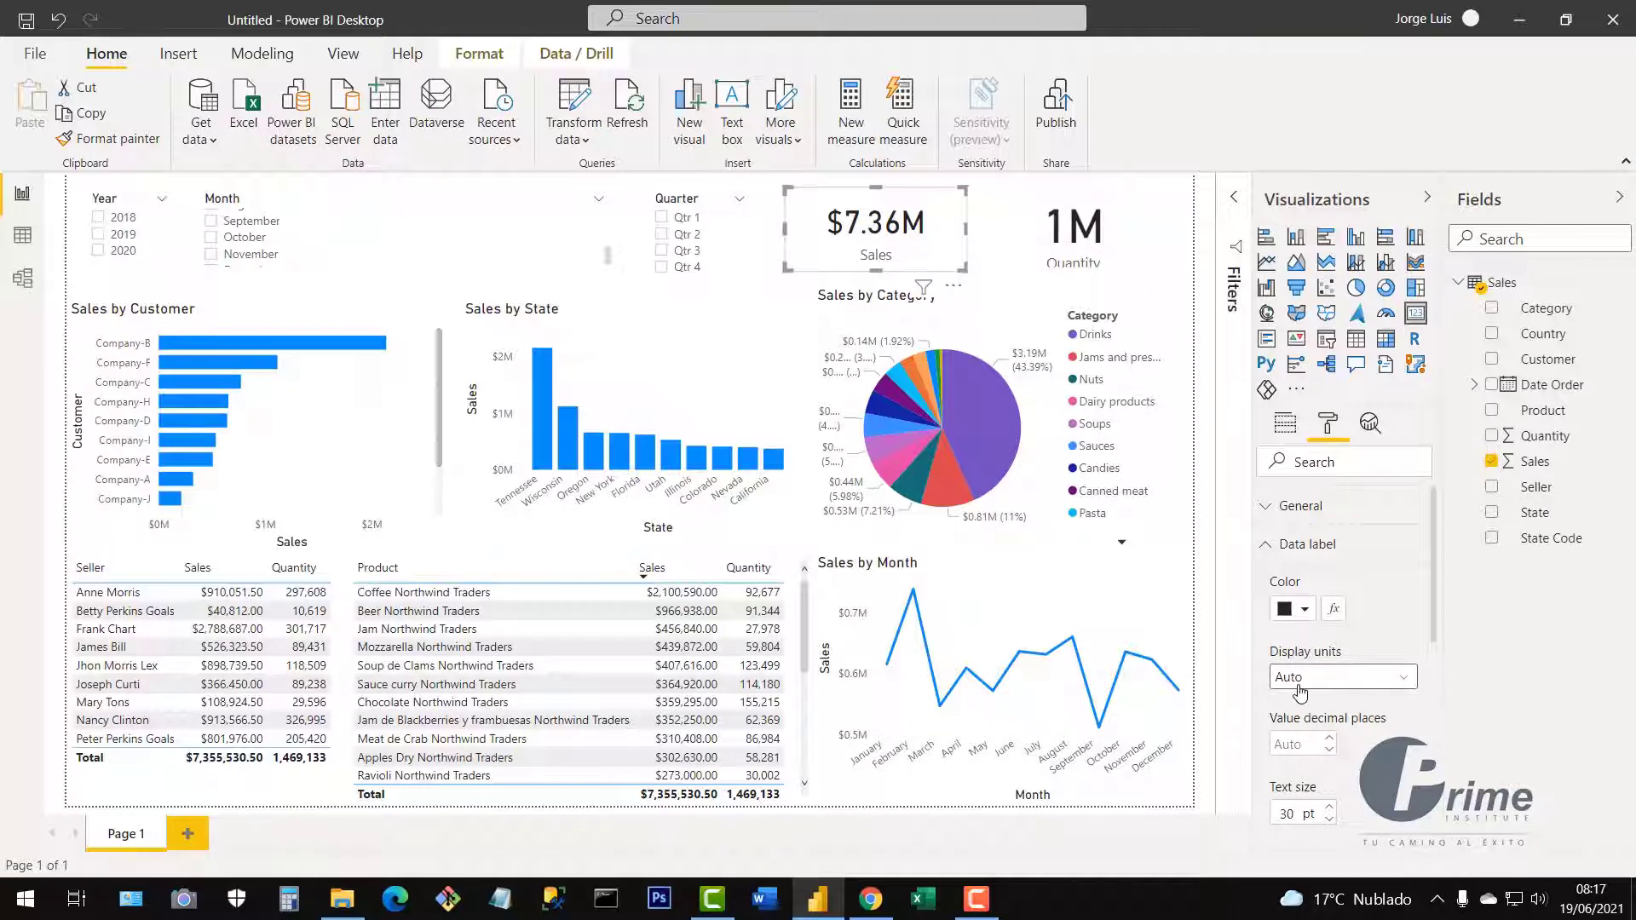
left_click(1408, 681)
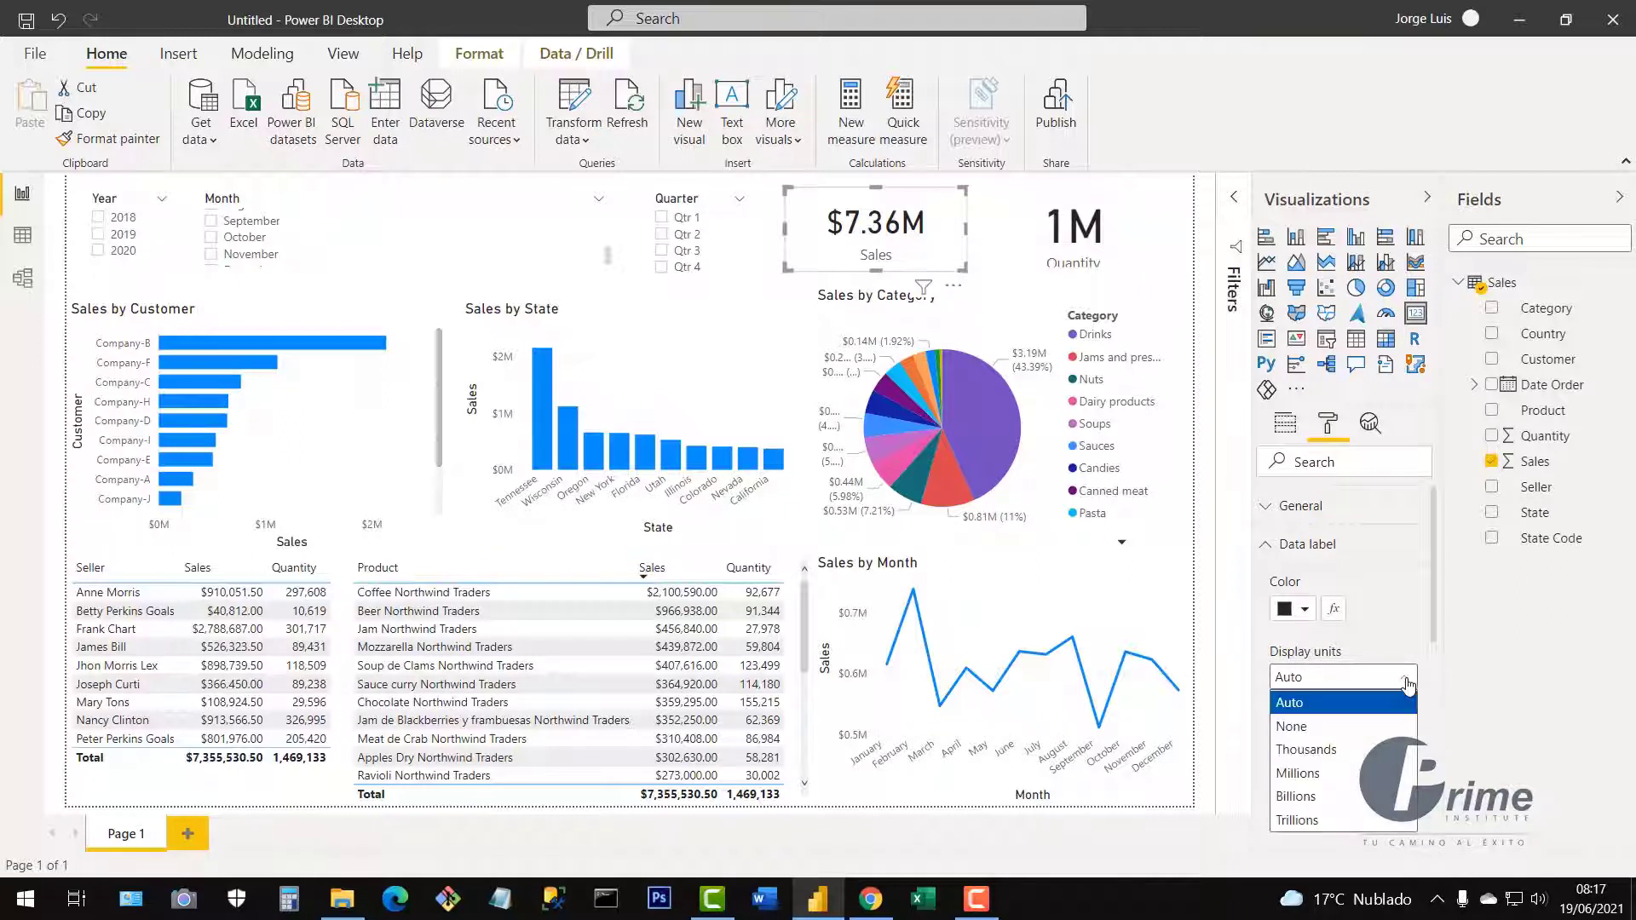
left_click(1300, 729)
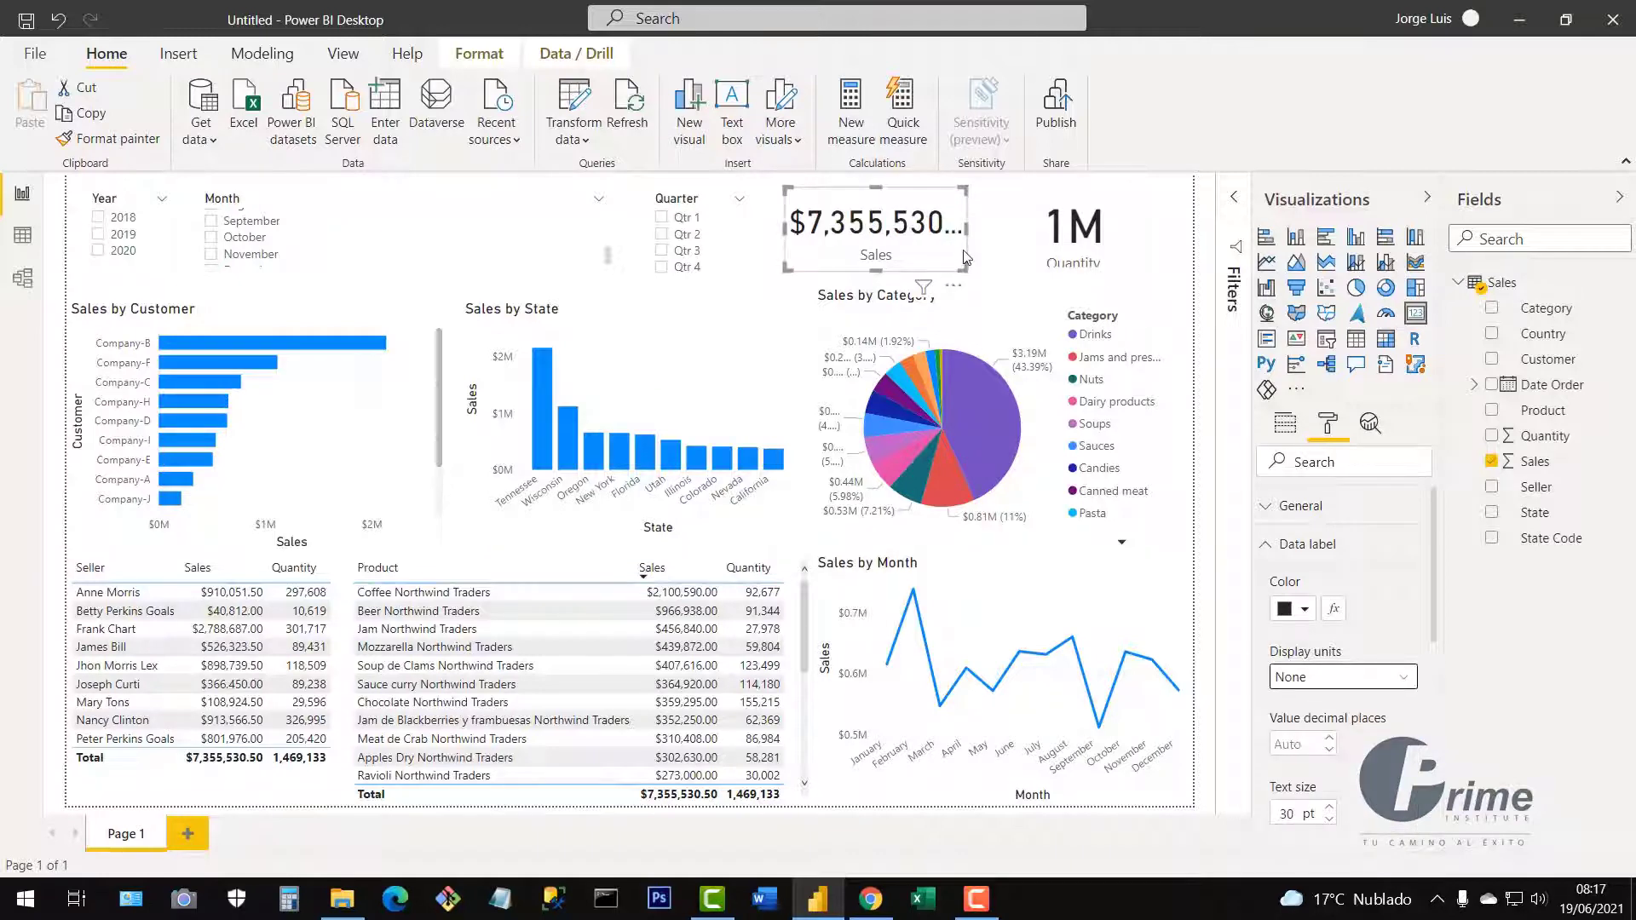
left_click_drag(980, 231, 1009, 233)
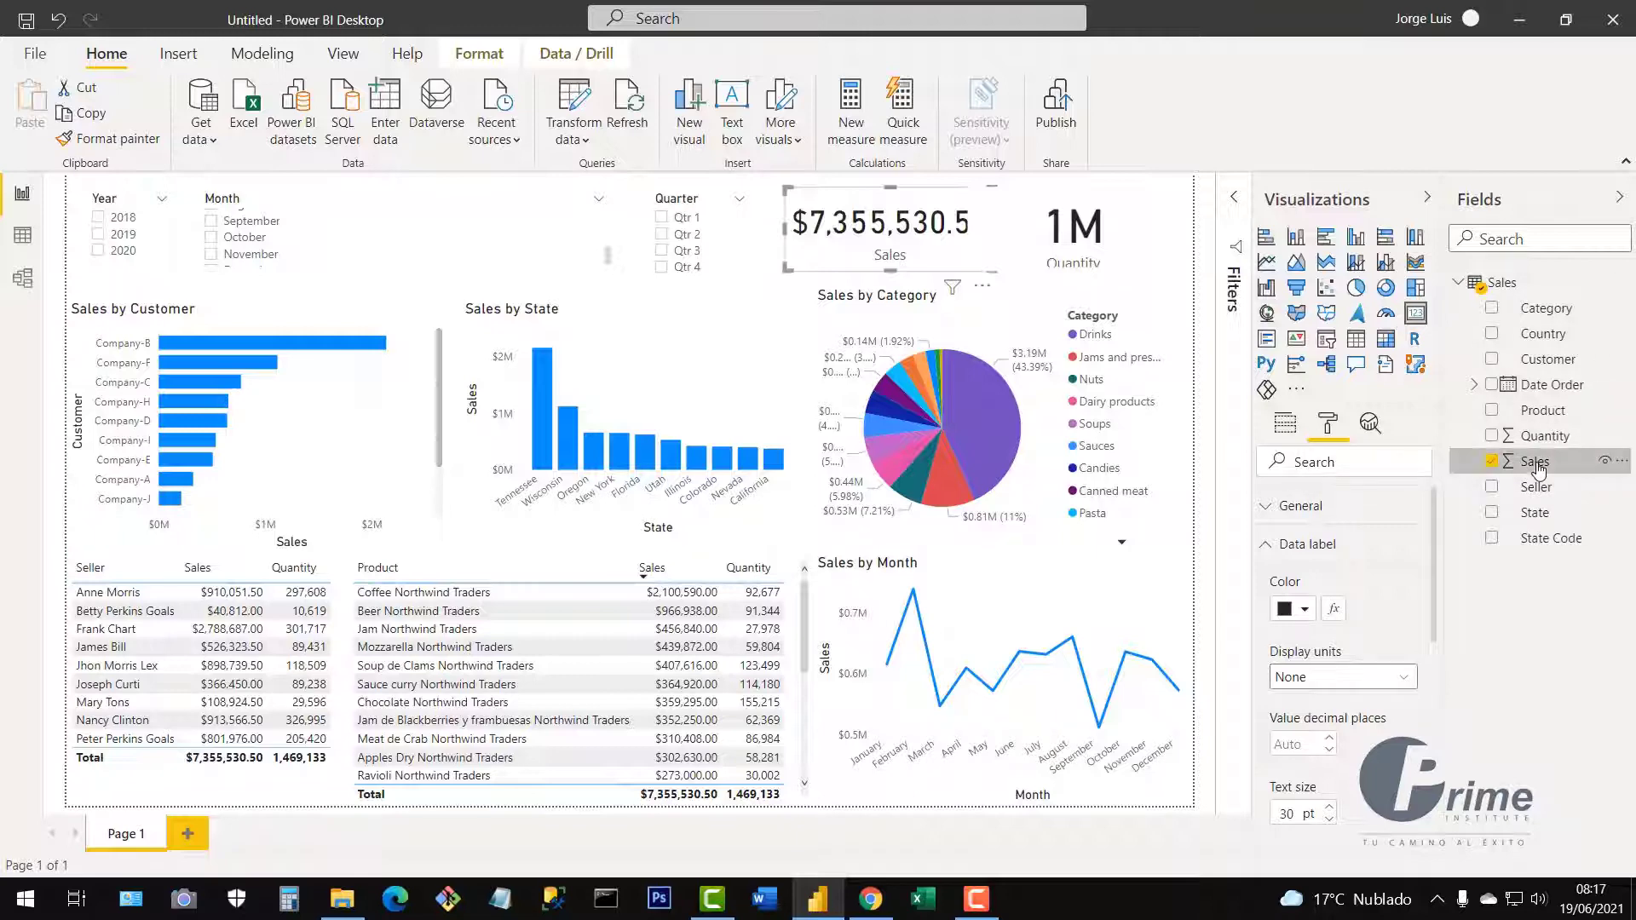
Reduce the Sales field's decimal places from 2 to 0.
left_click(1537, 466)
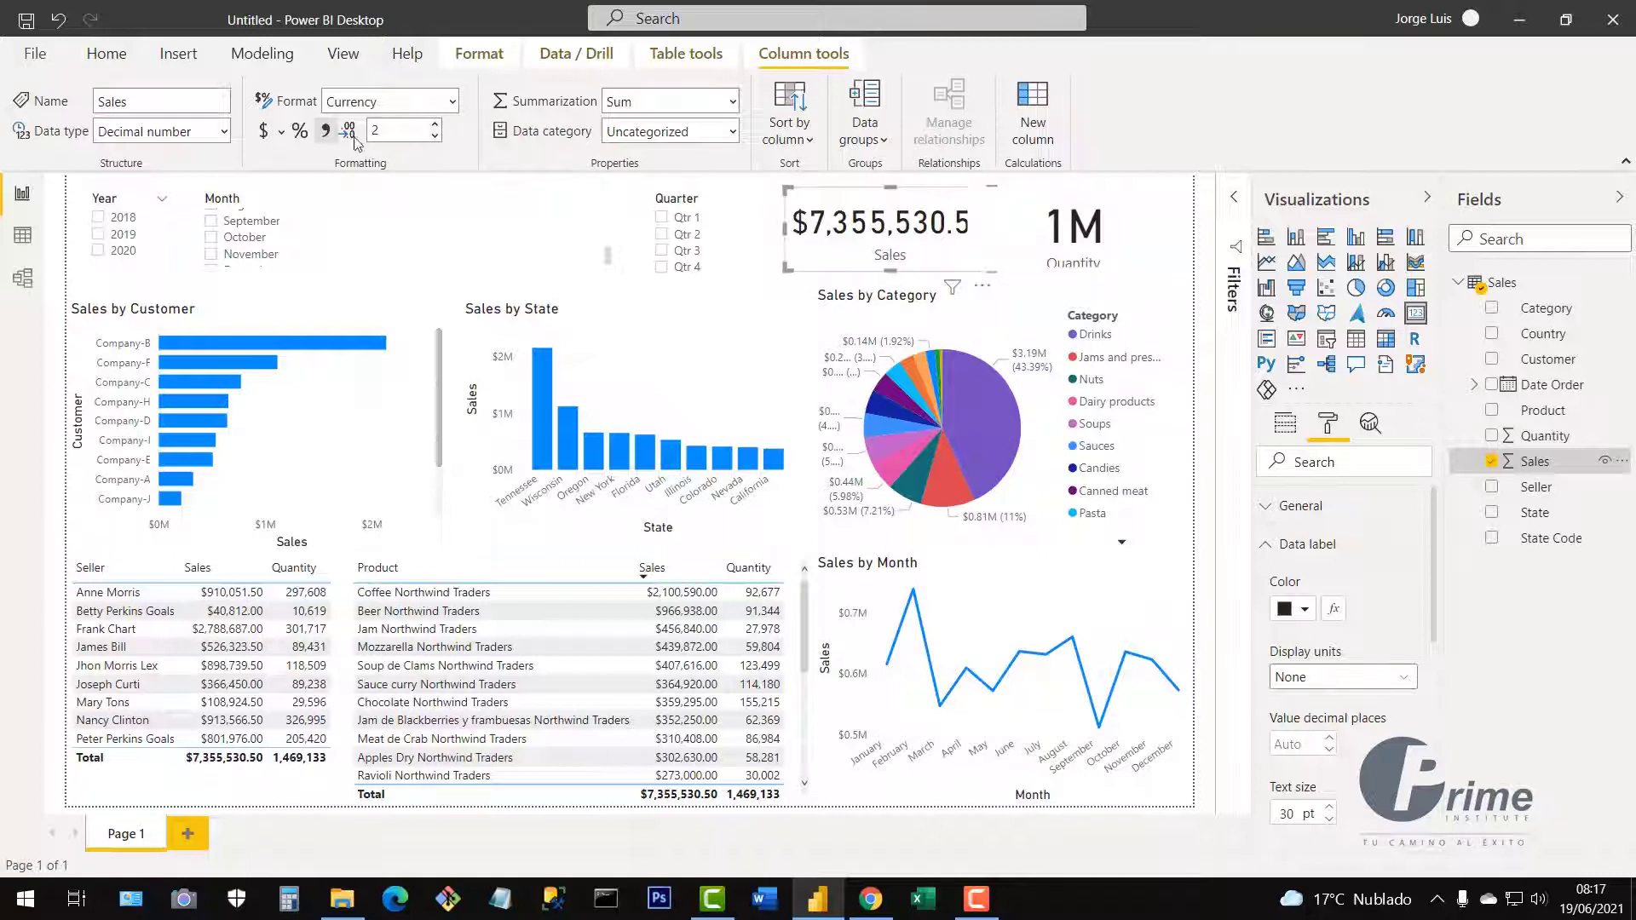
left_click(436, 138)
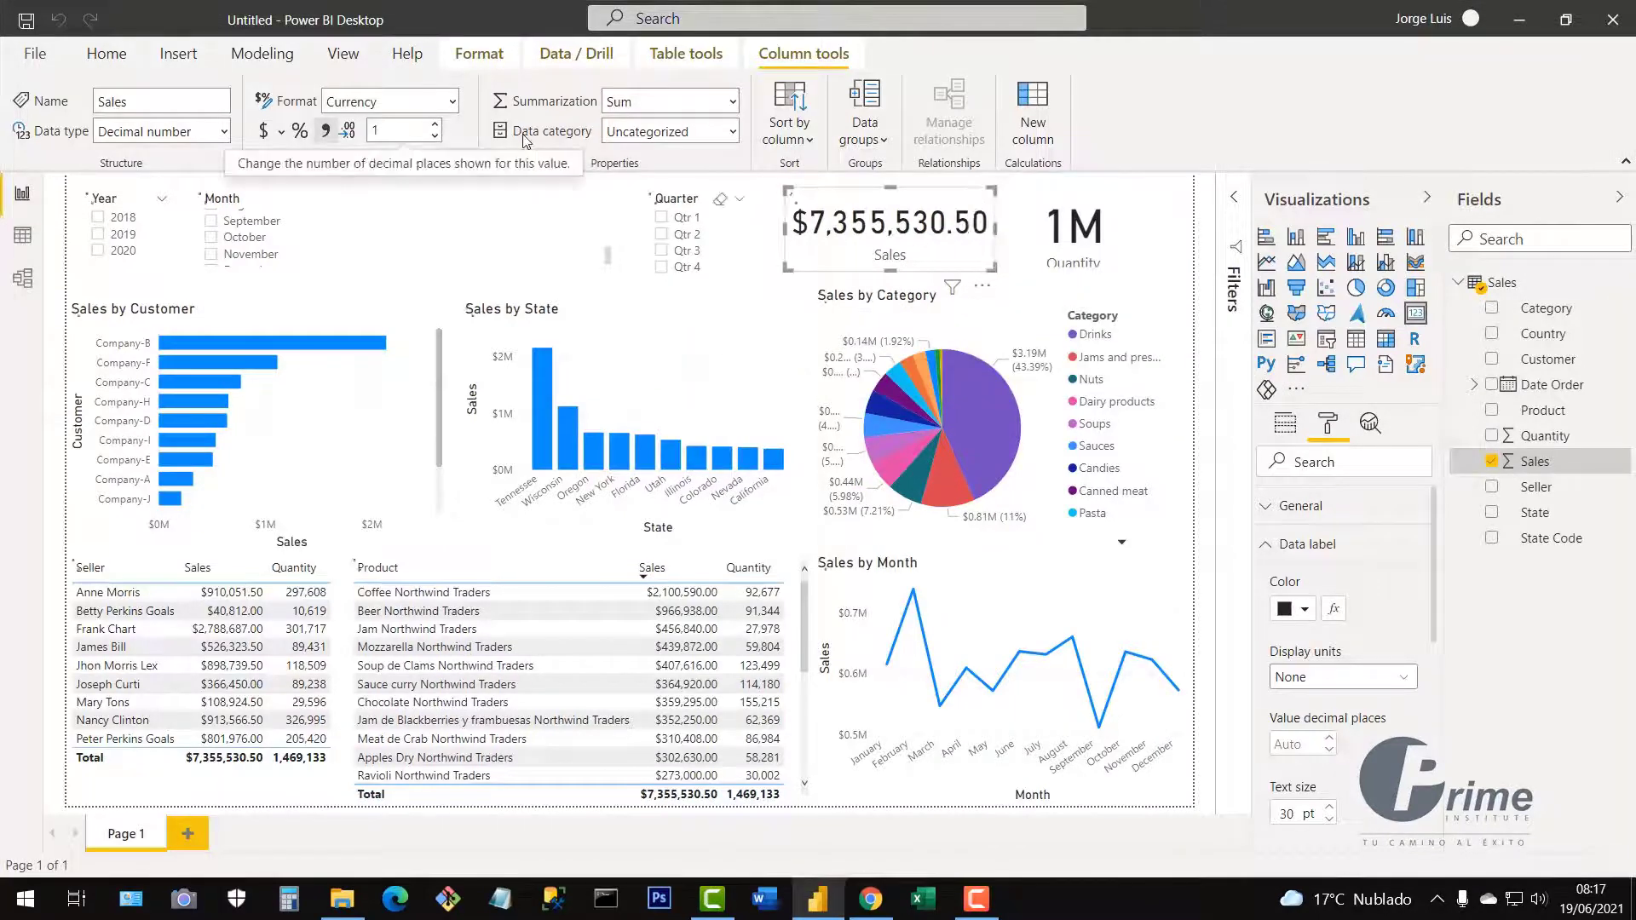
left_click(436, 137)
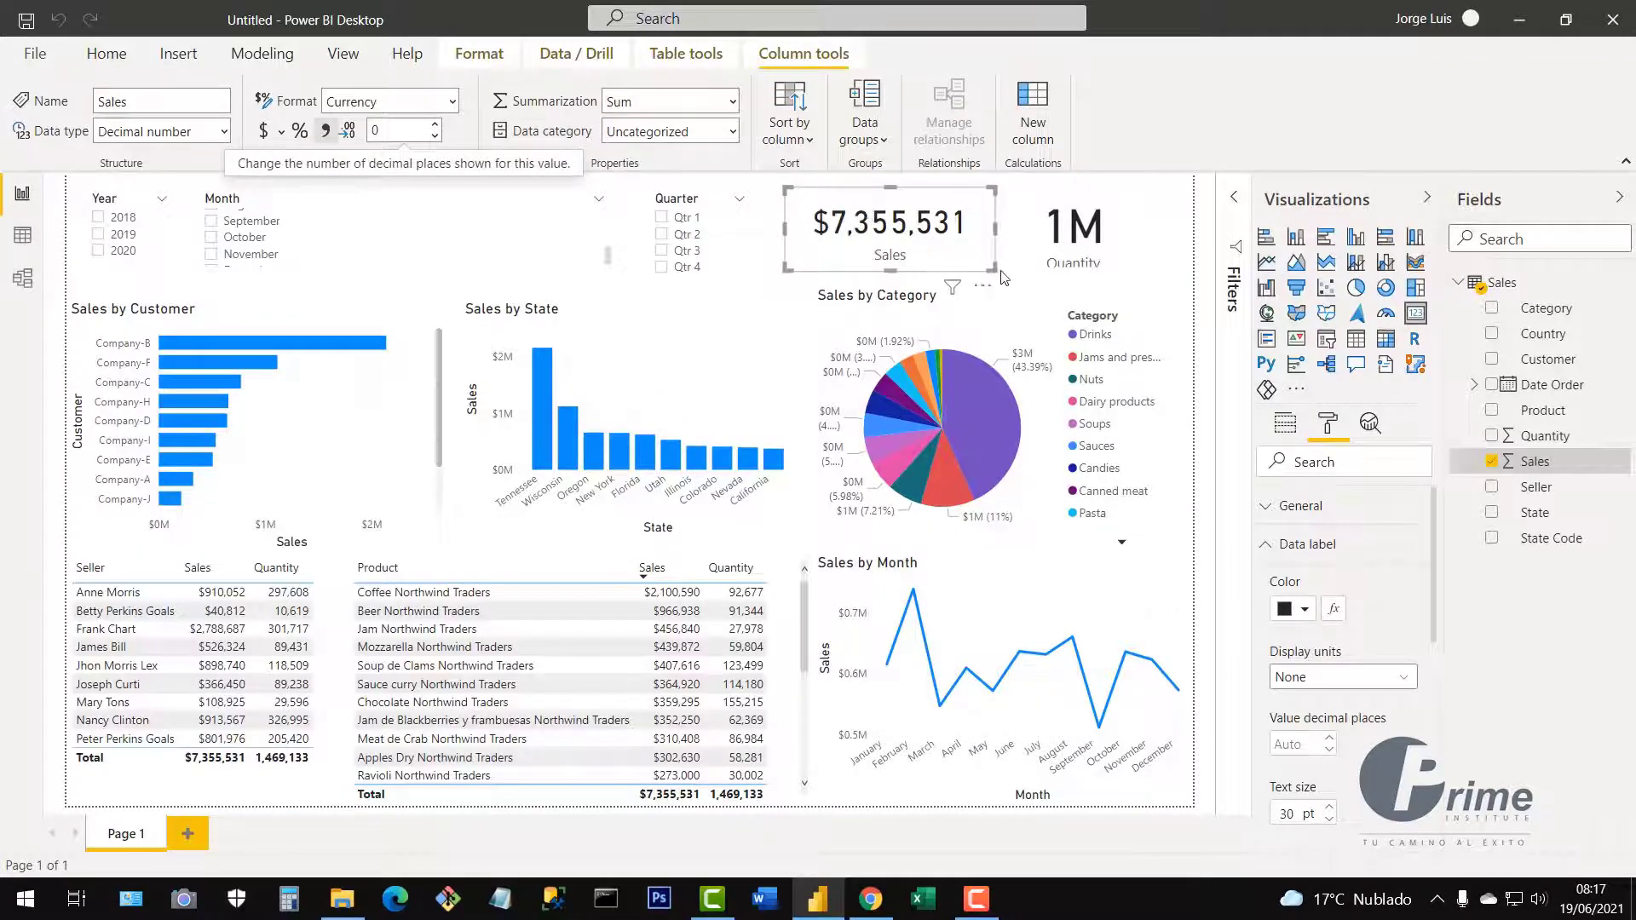
Make the Sales card narrower and shift it slightly to the right.
left_click_drag(995, 240, 954, 238)
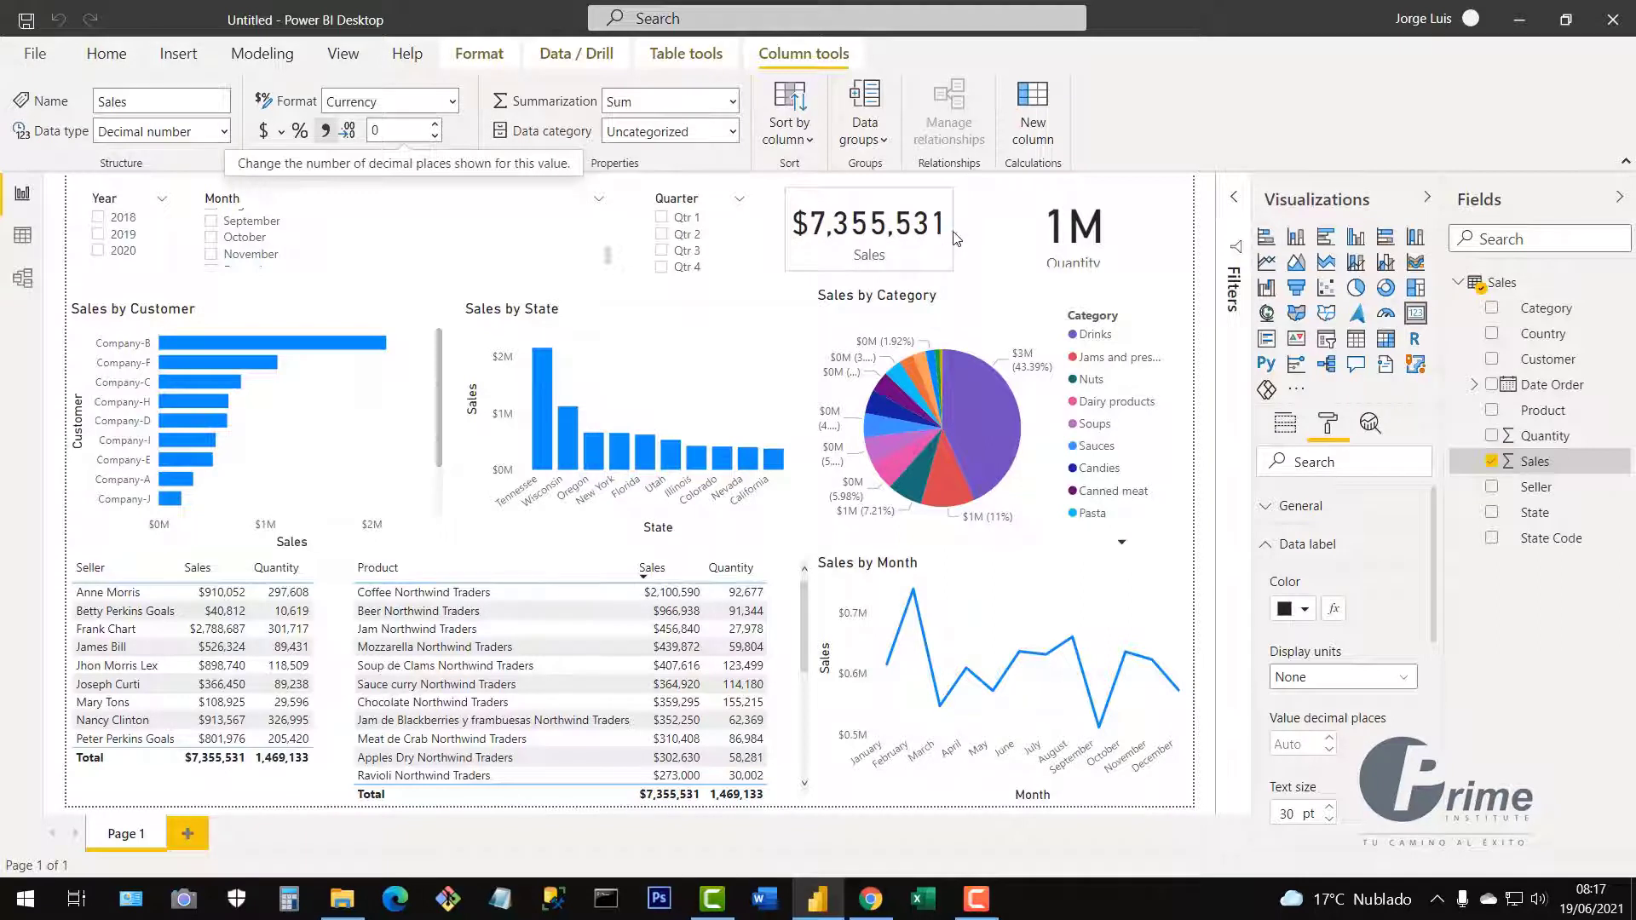
left_click_drag(928, 253, 972, 253)
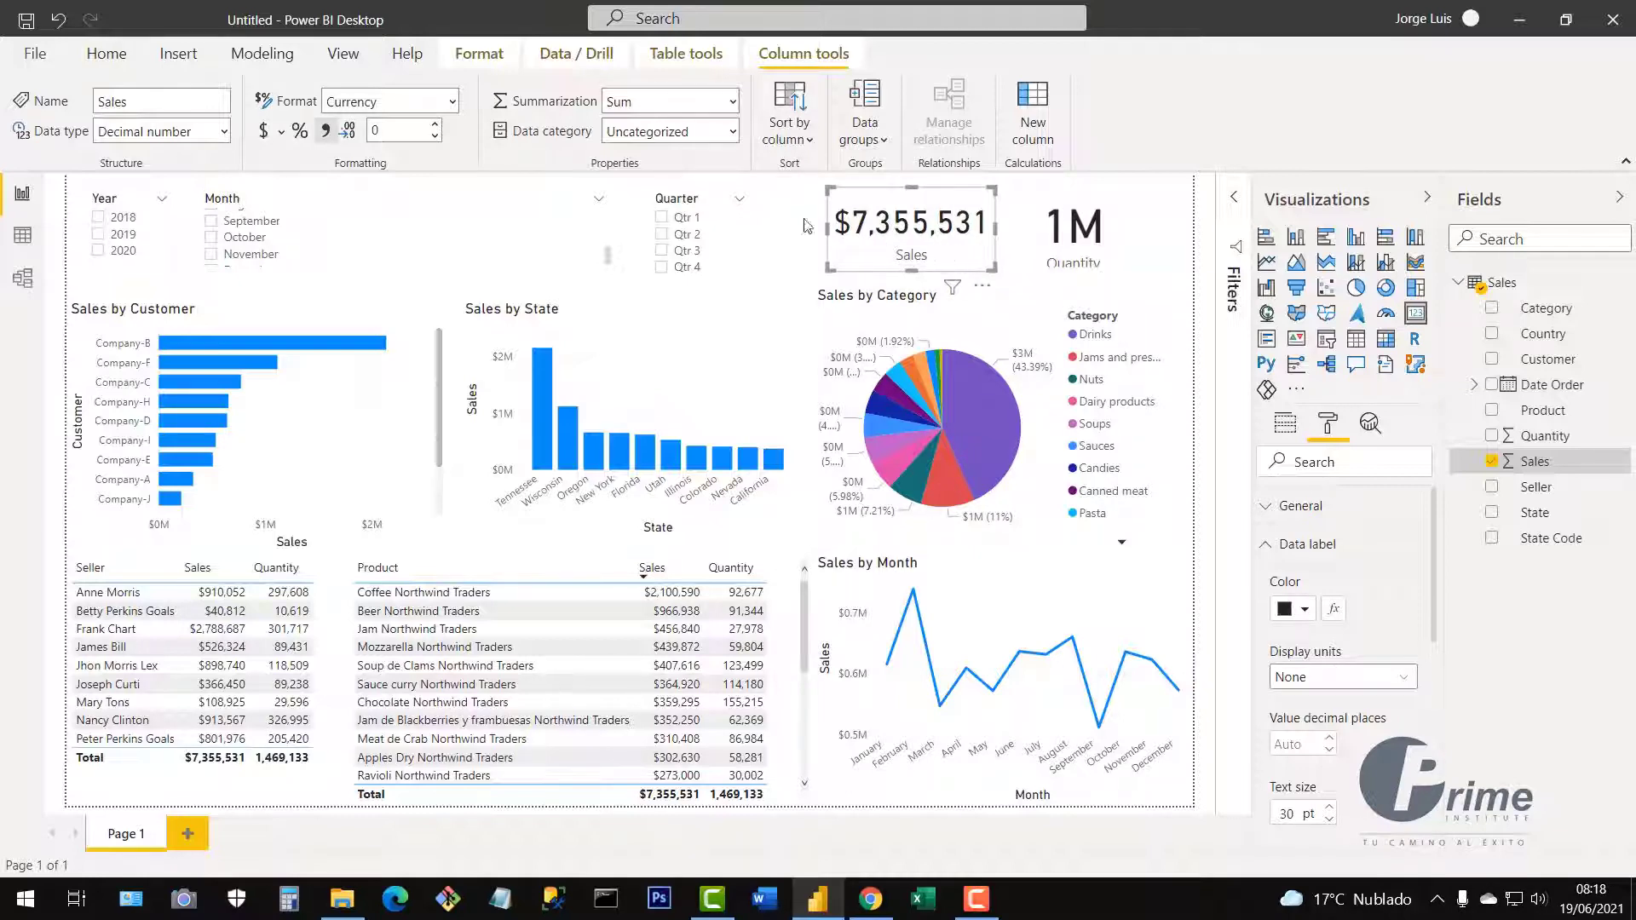
left_click(116, 62)
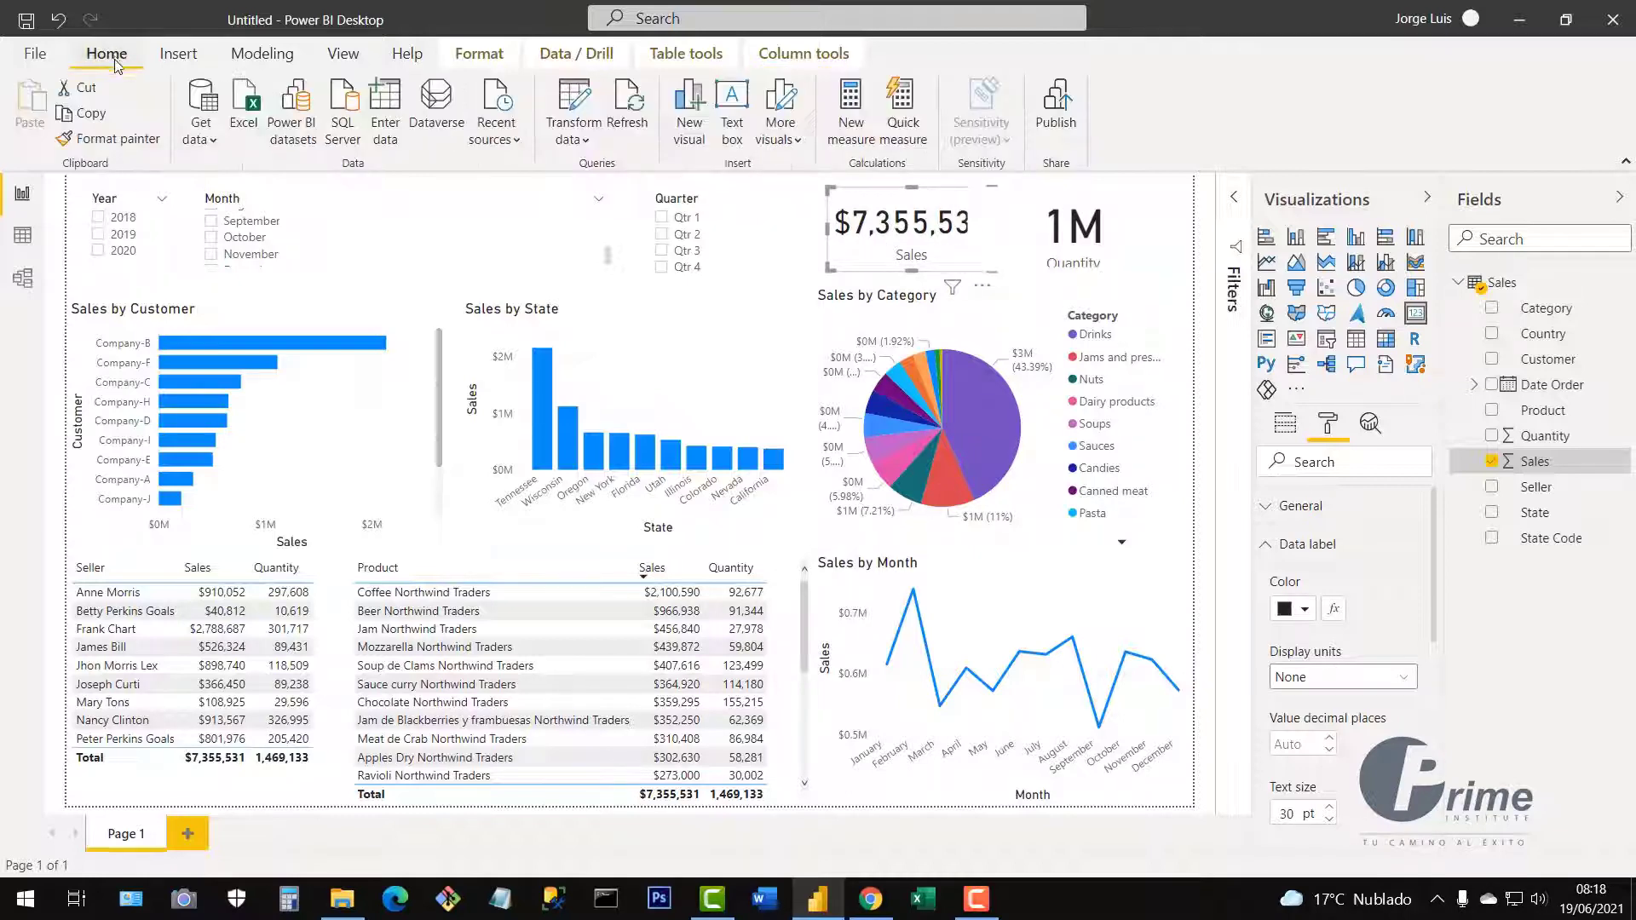
Copy the Sales card's formatting onto the Quantity card with Format painter, then narrow it.
left_click(82, 142)
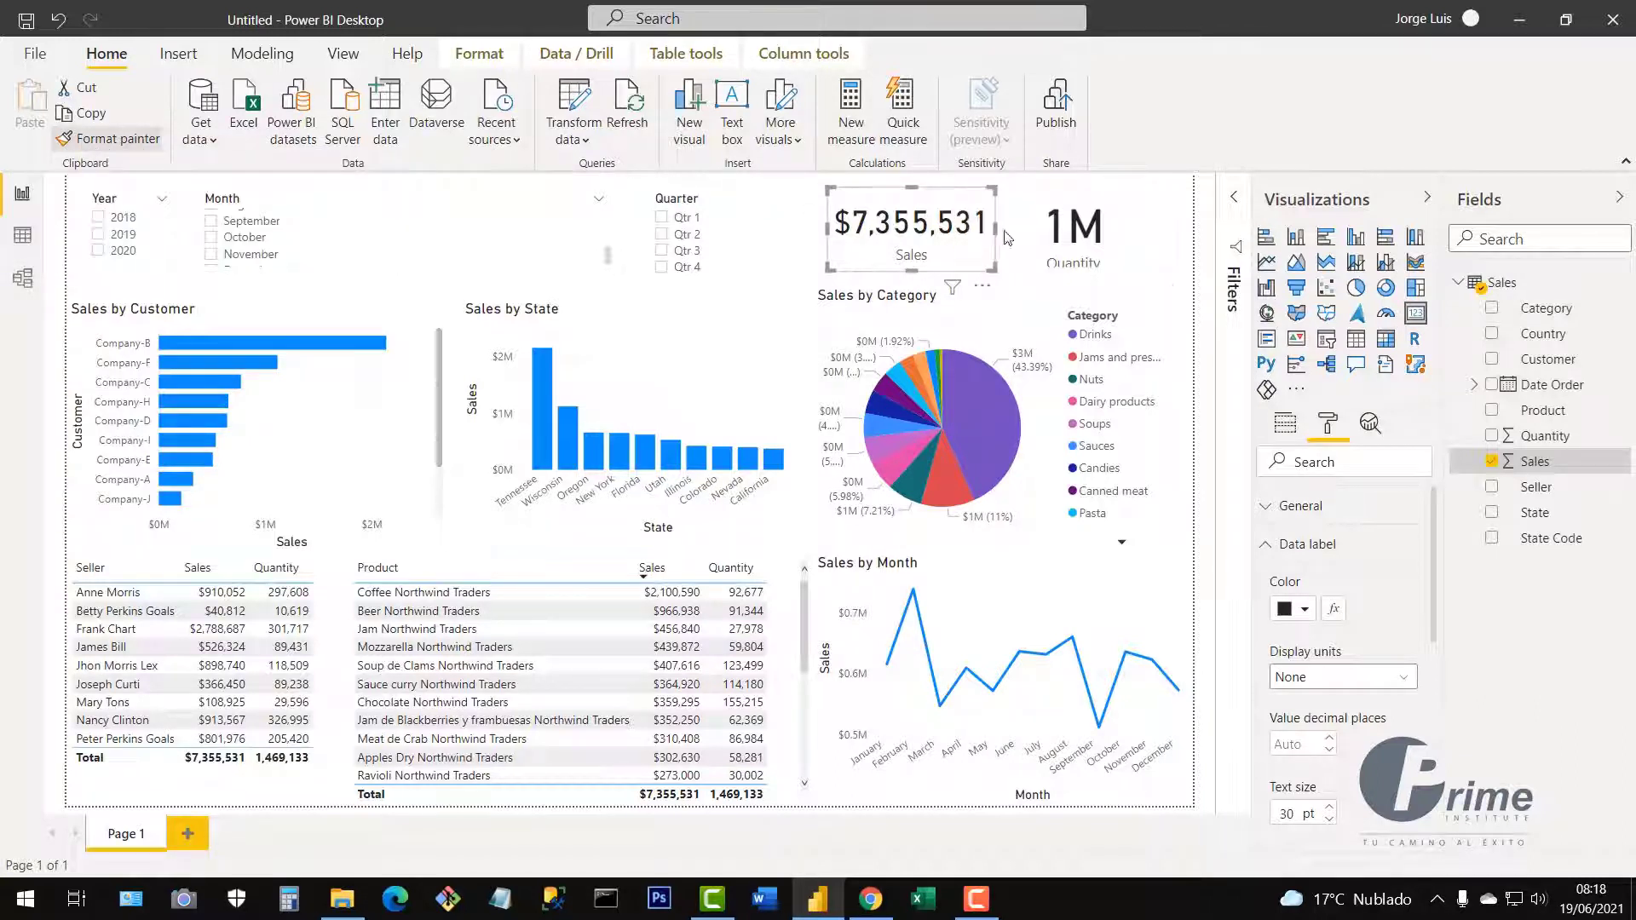
left_click(1131, 234)
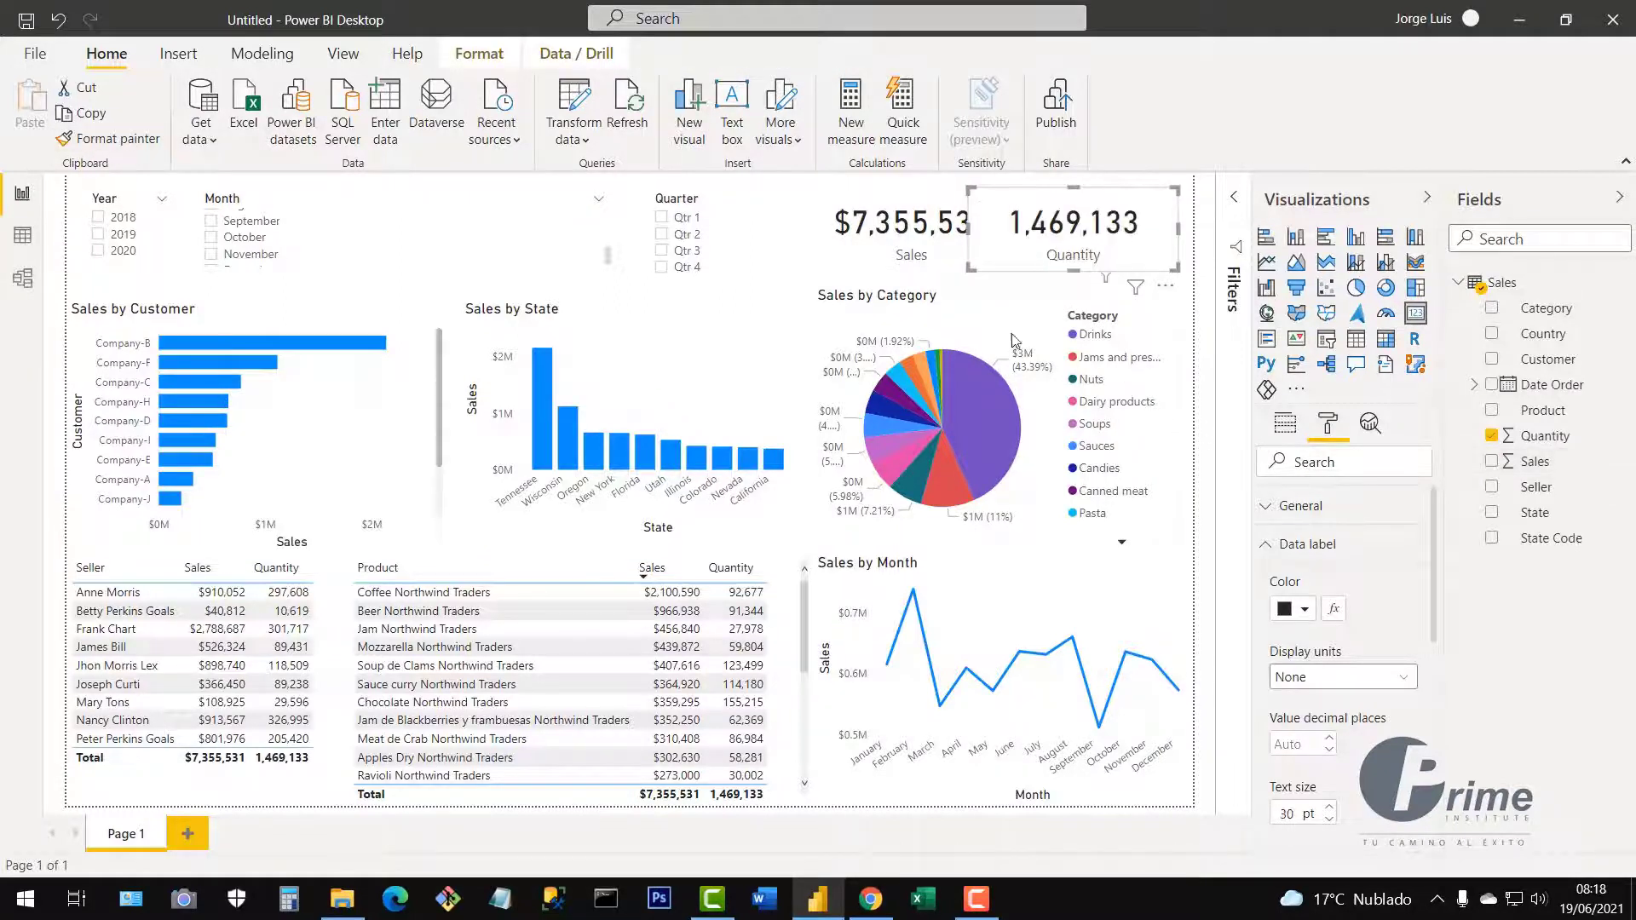
left_click(831, 261)
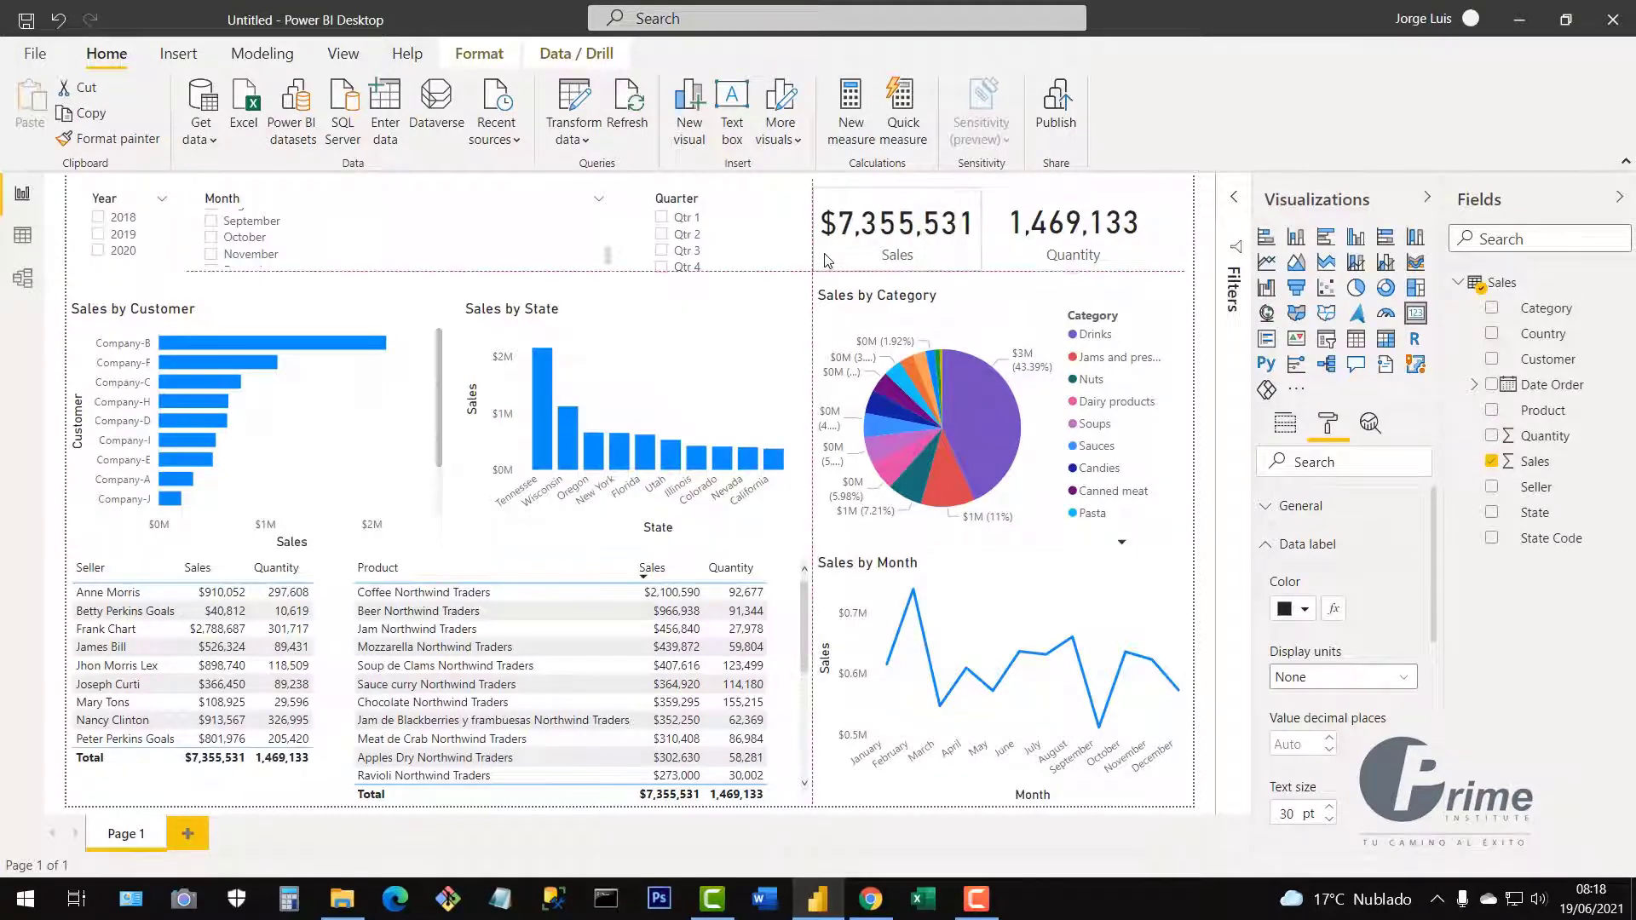
left_click(1148, 252)
left_click_drag(1175, 265, 1072, 257)
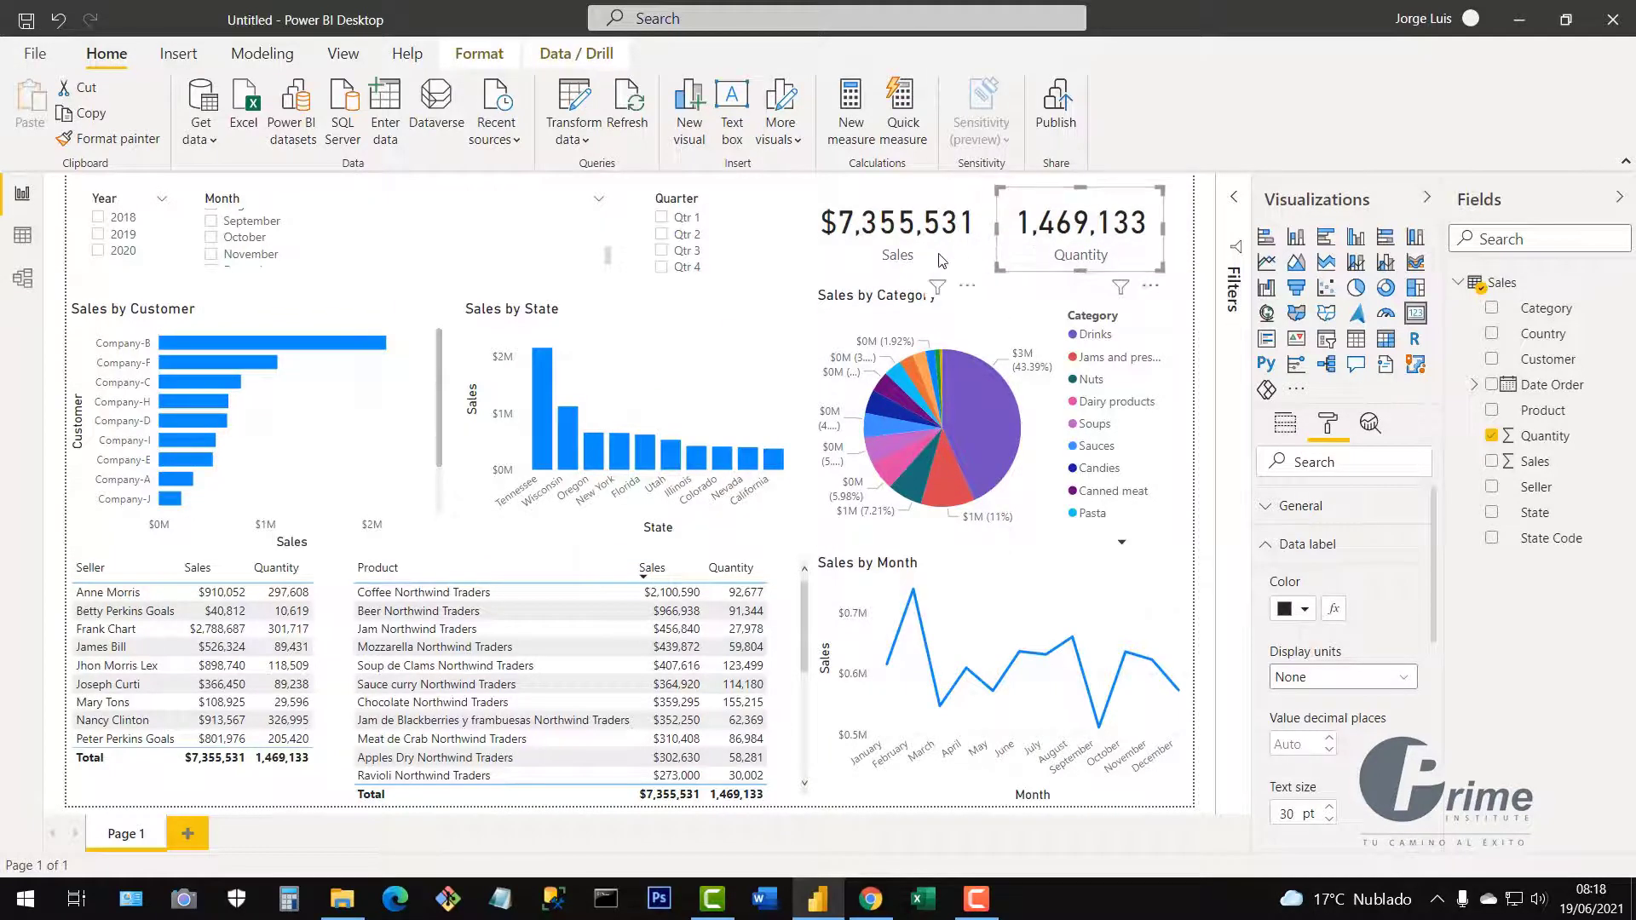
left_click(951, 258)
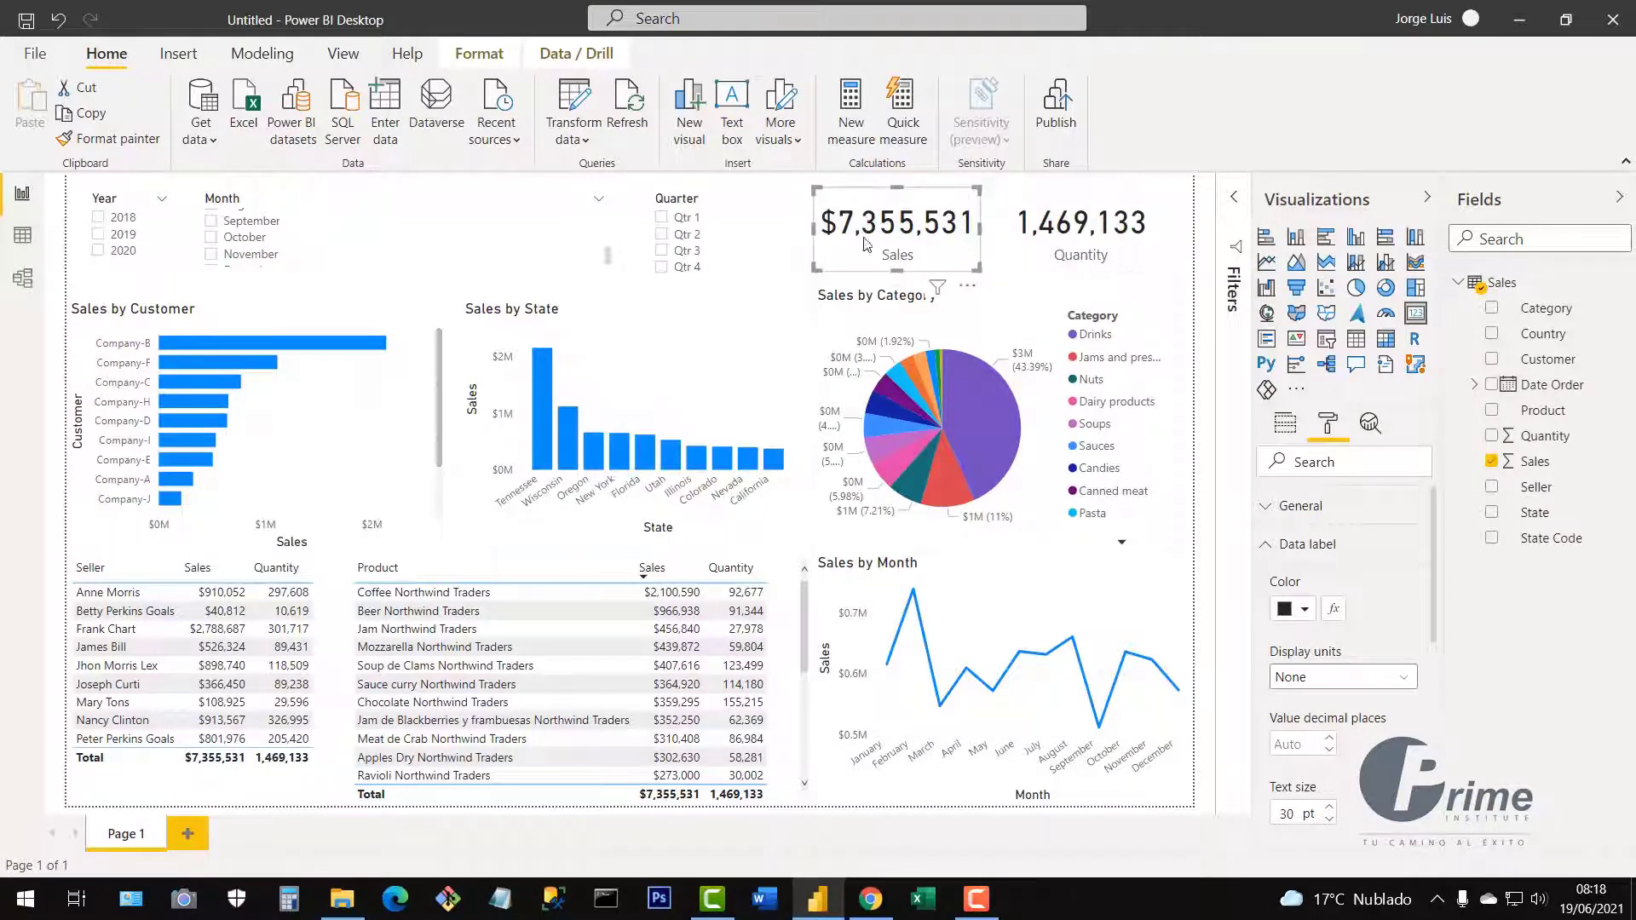
left_click(1132, 256)
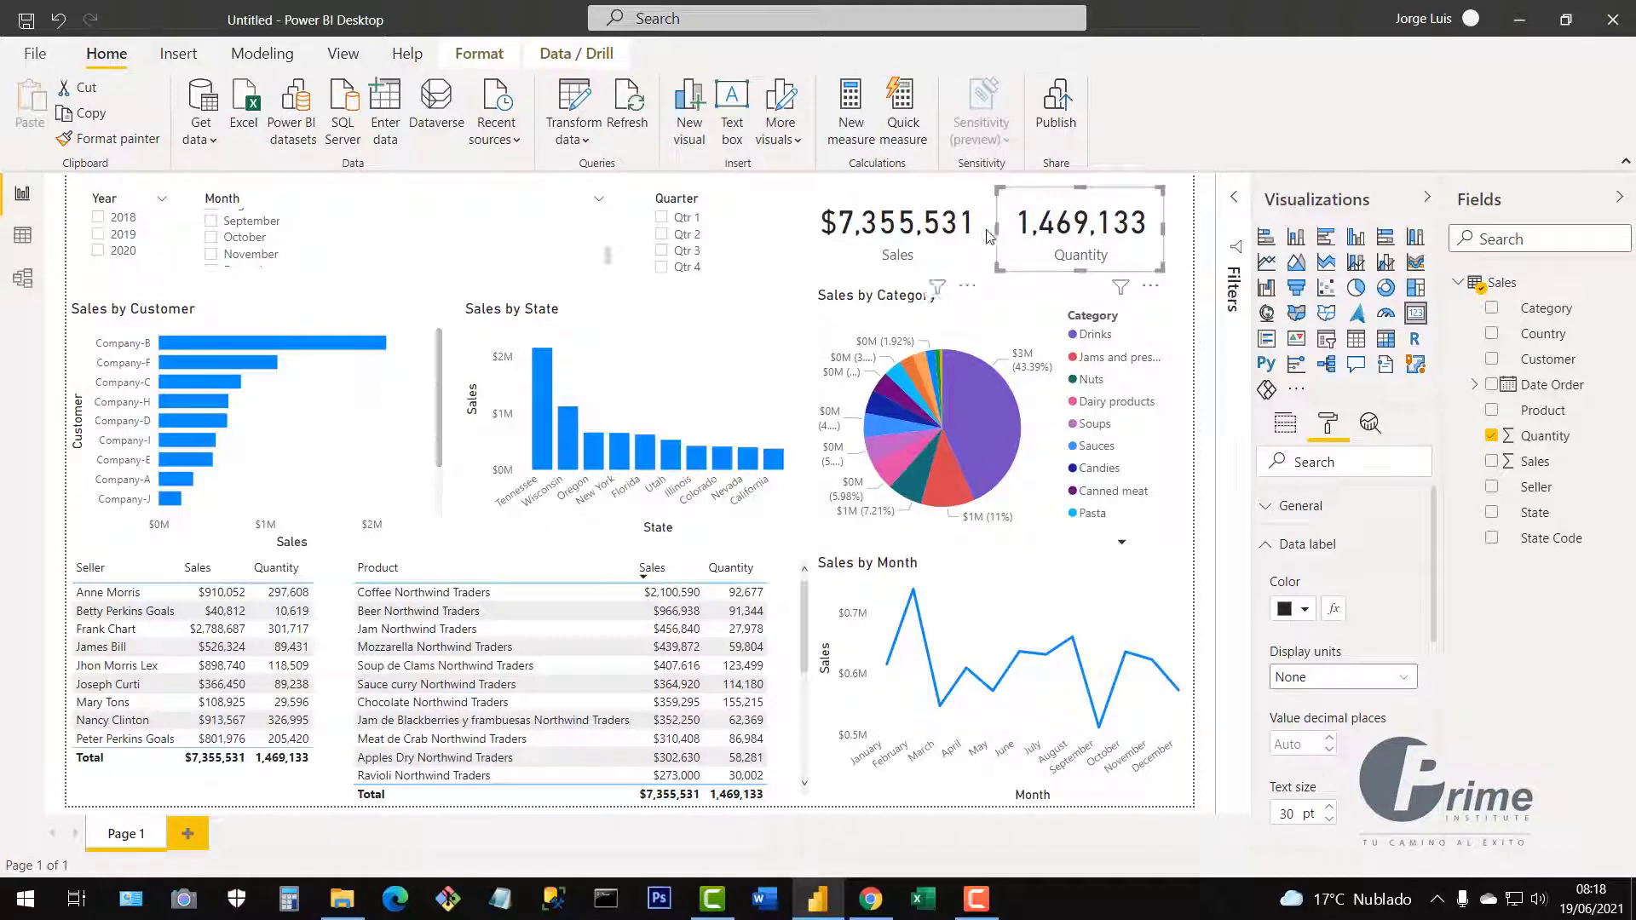
left_click(955, 260)
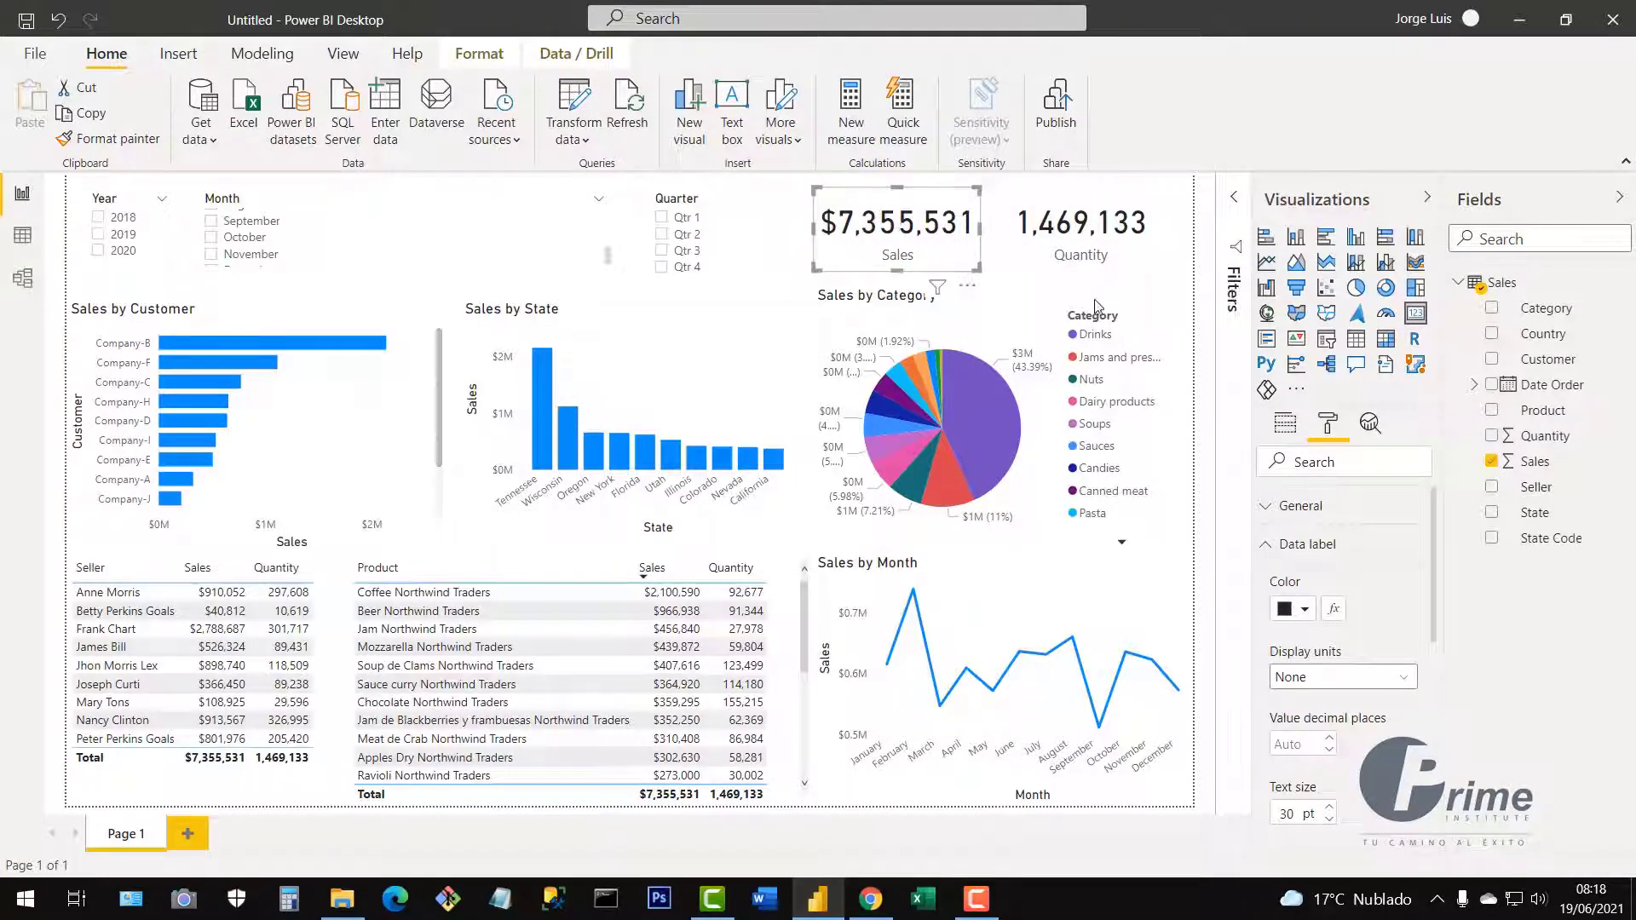
Set the Sales card's data label colour to blue, briefly trying gold.
left_click(1302, 625)
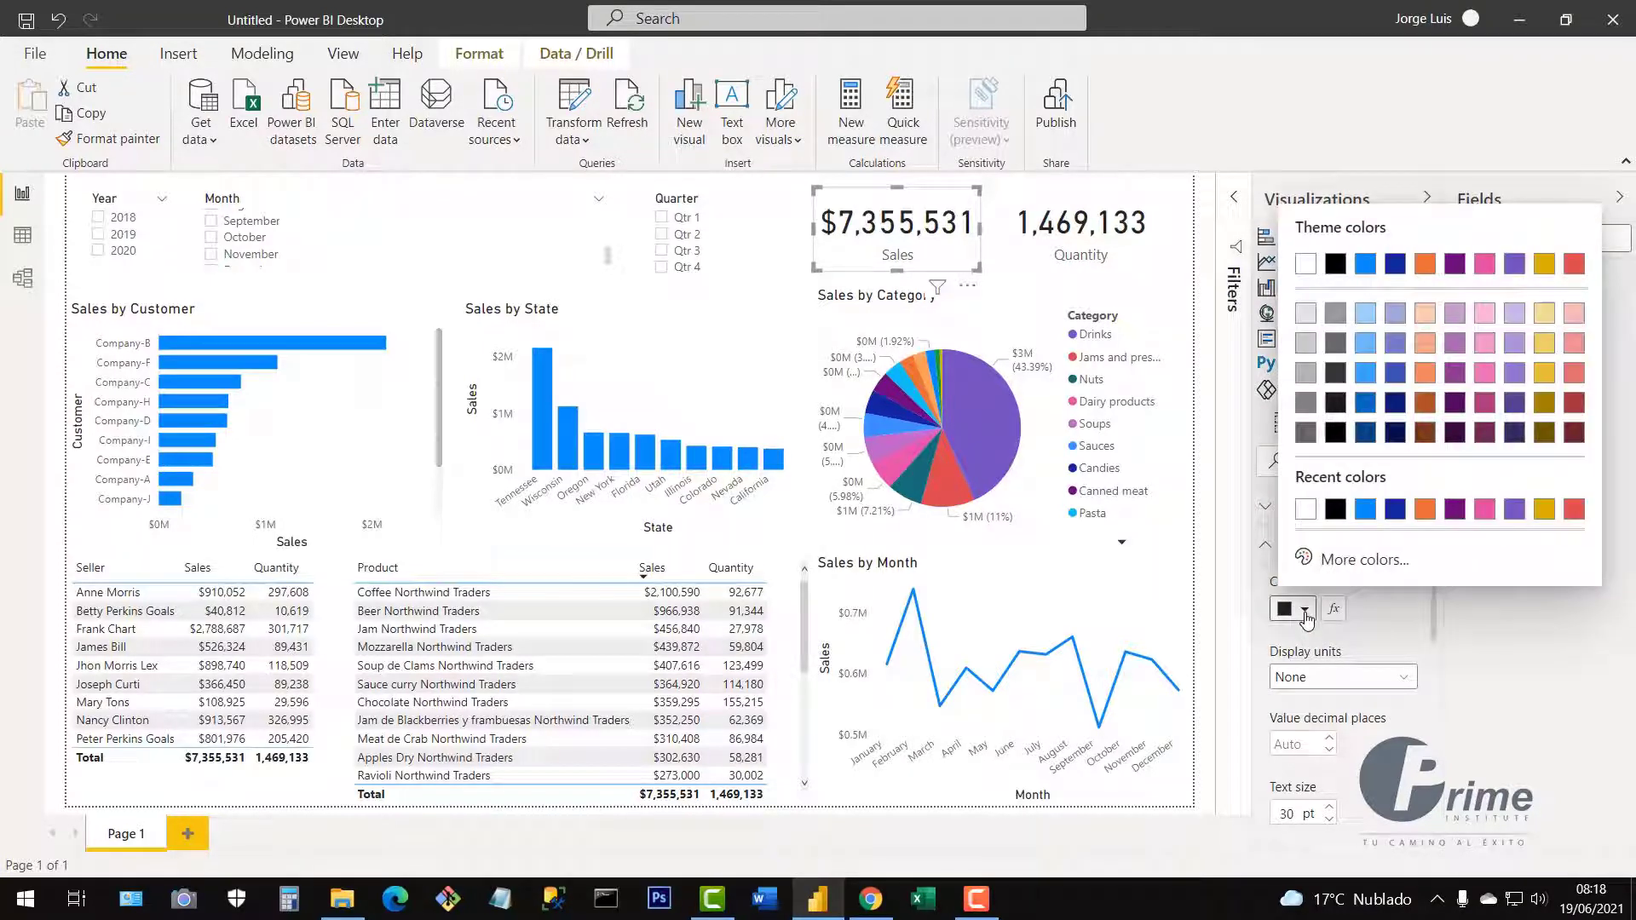
left_click(1369, 513)
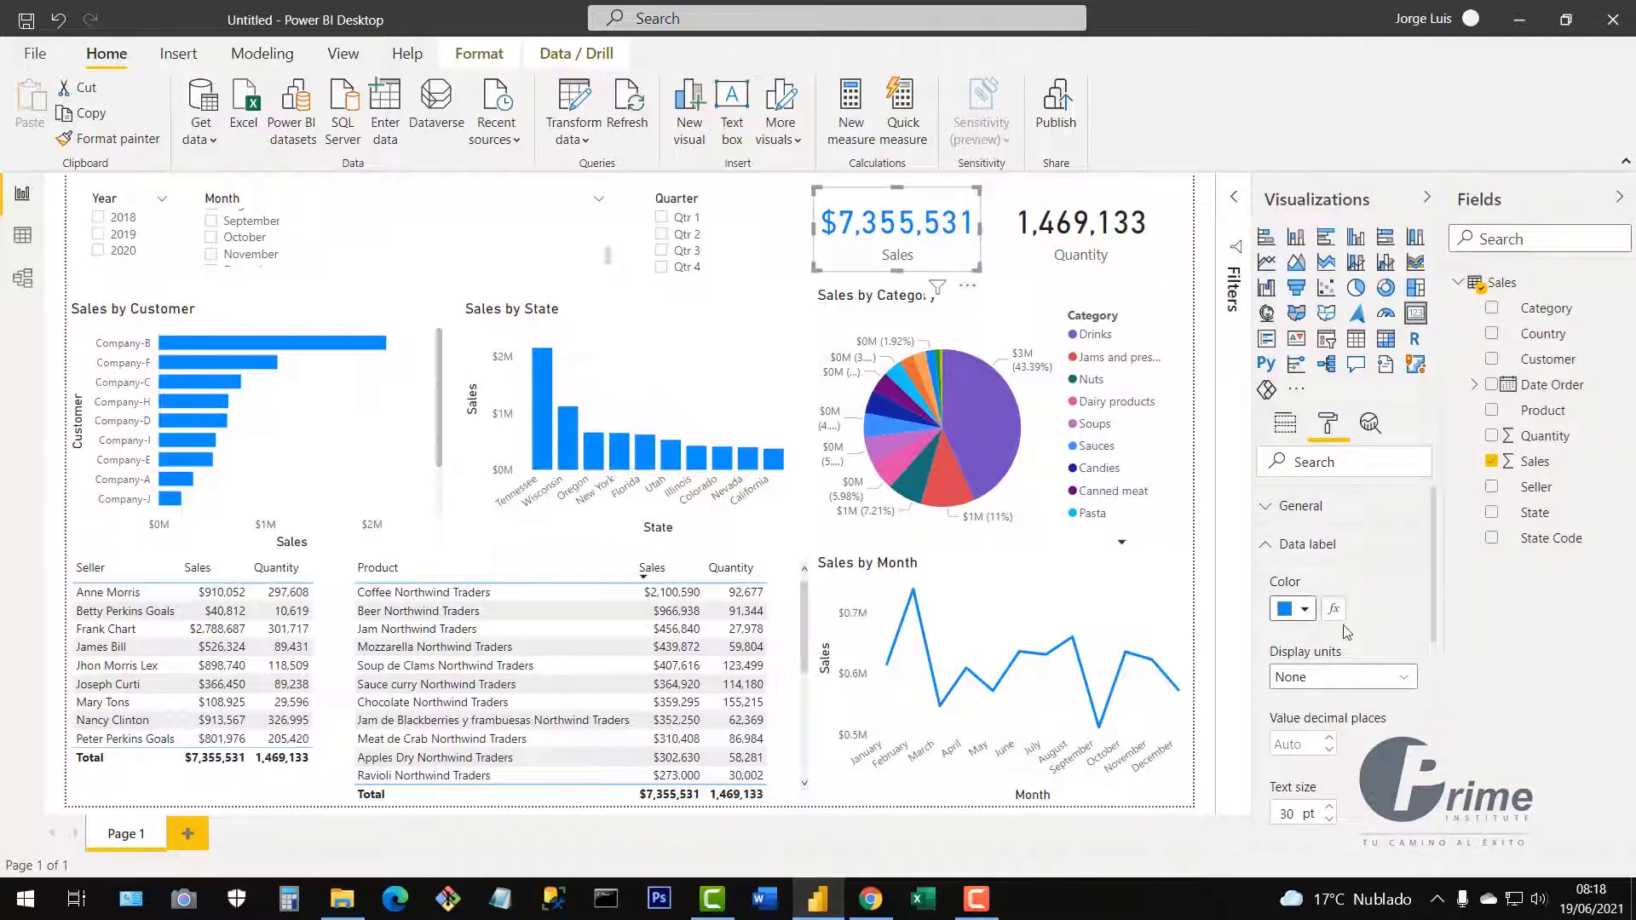
left_click(1304, 611)
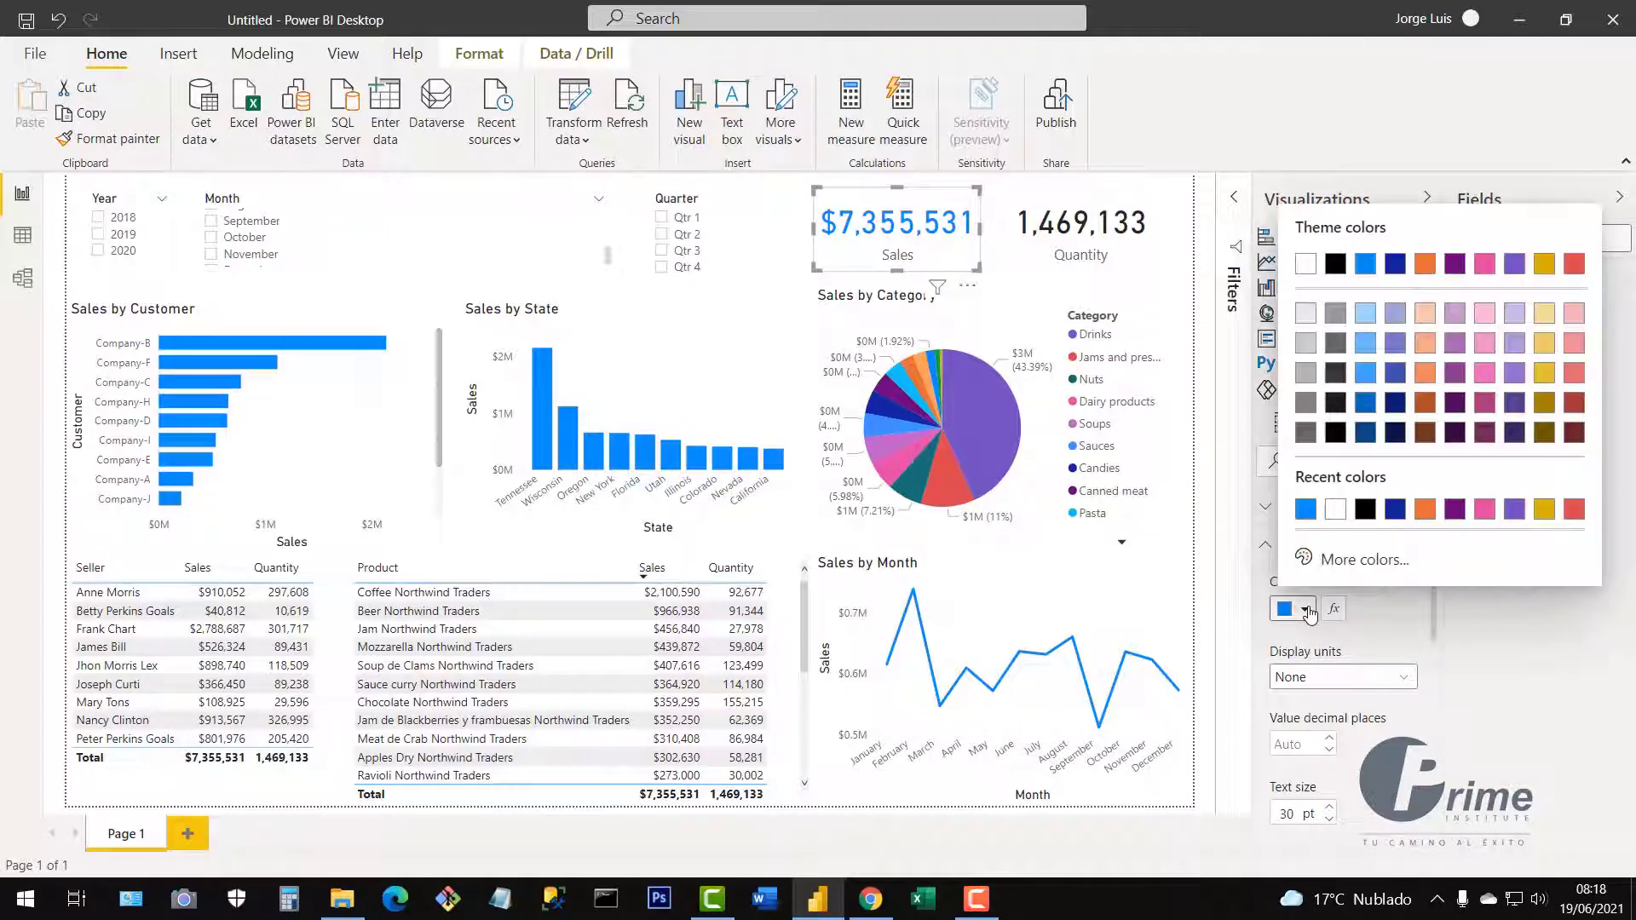
left_click(1543, 510)
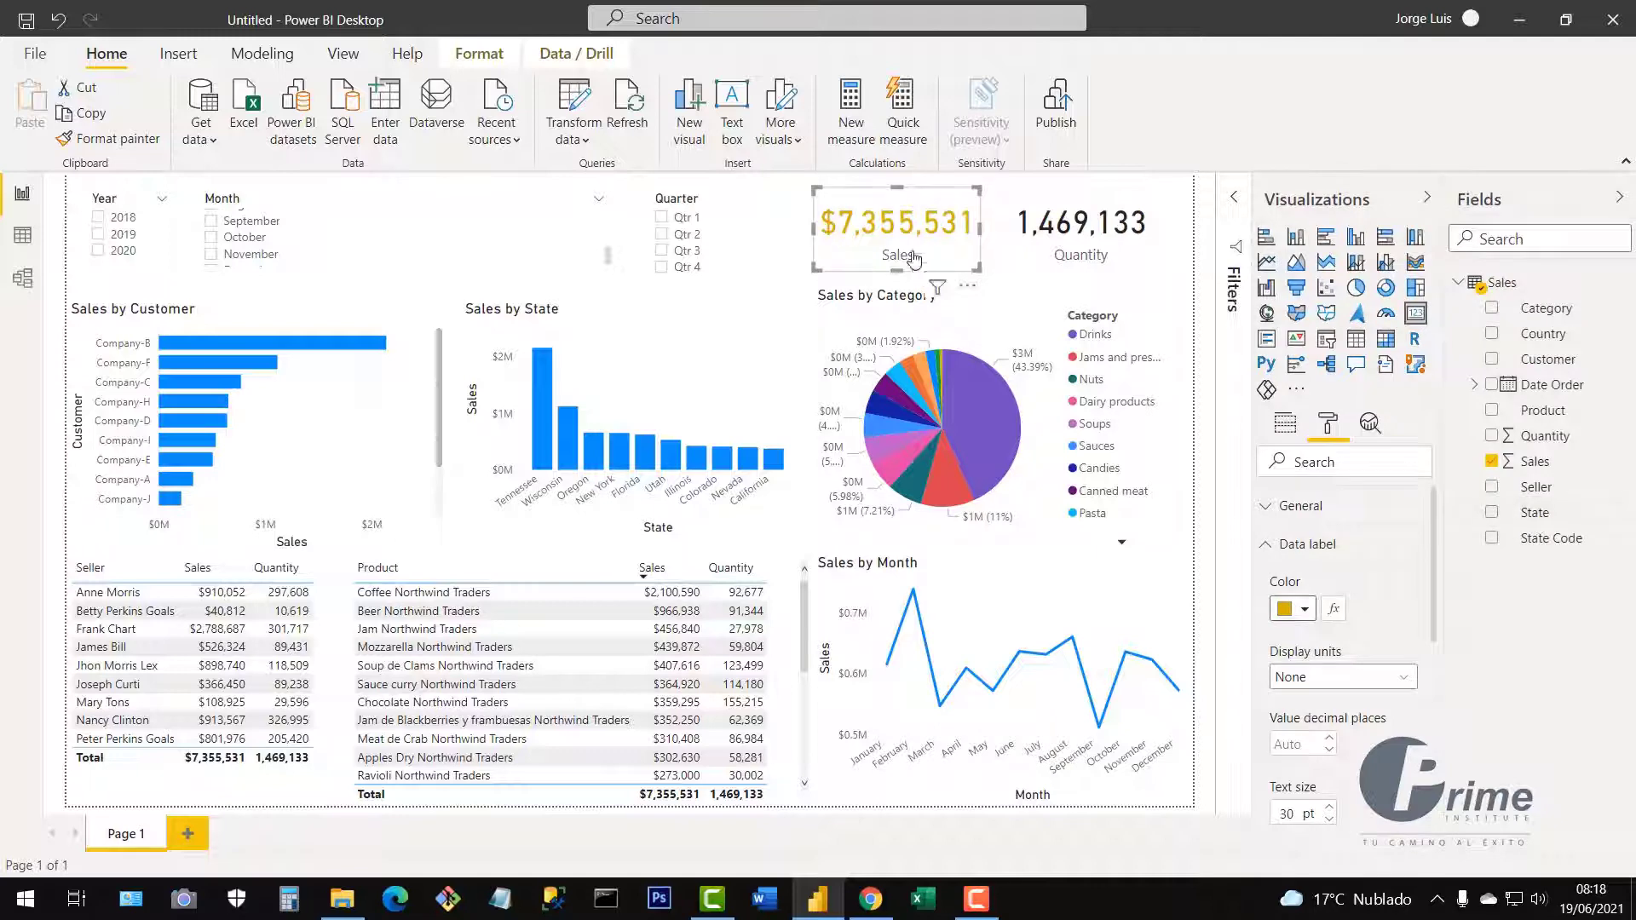
left_click(1305, 611)
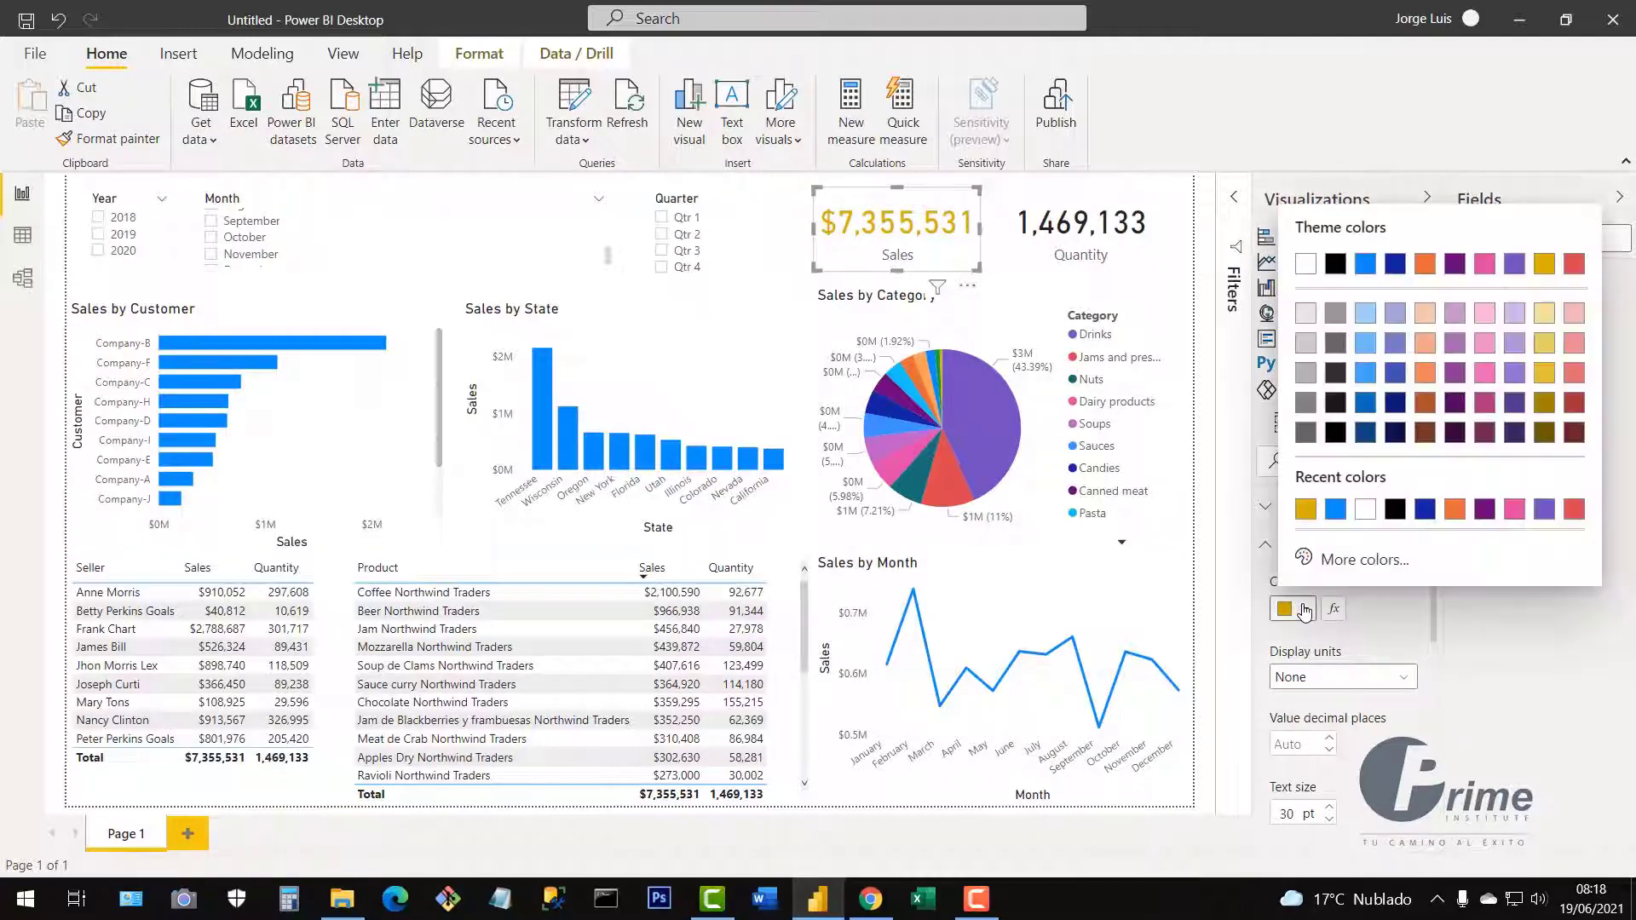
left_click(1335, 509)
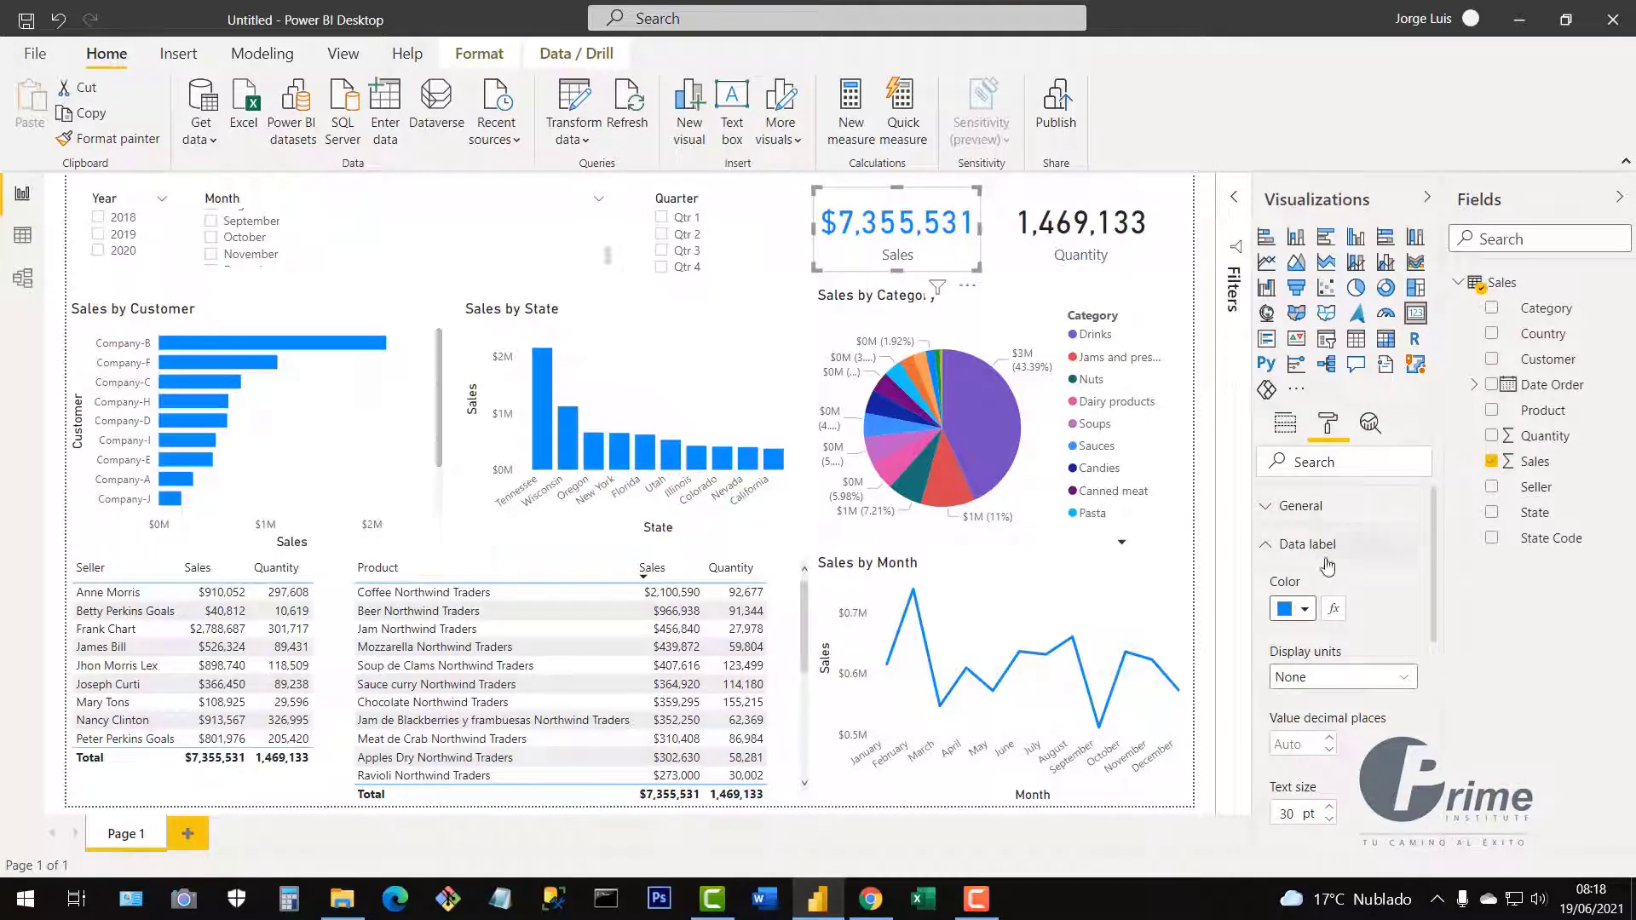
Collapse the Data label settings and turn on the Sales card's shadow.
scroll(1334, 733, "down", 3)
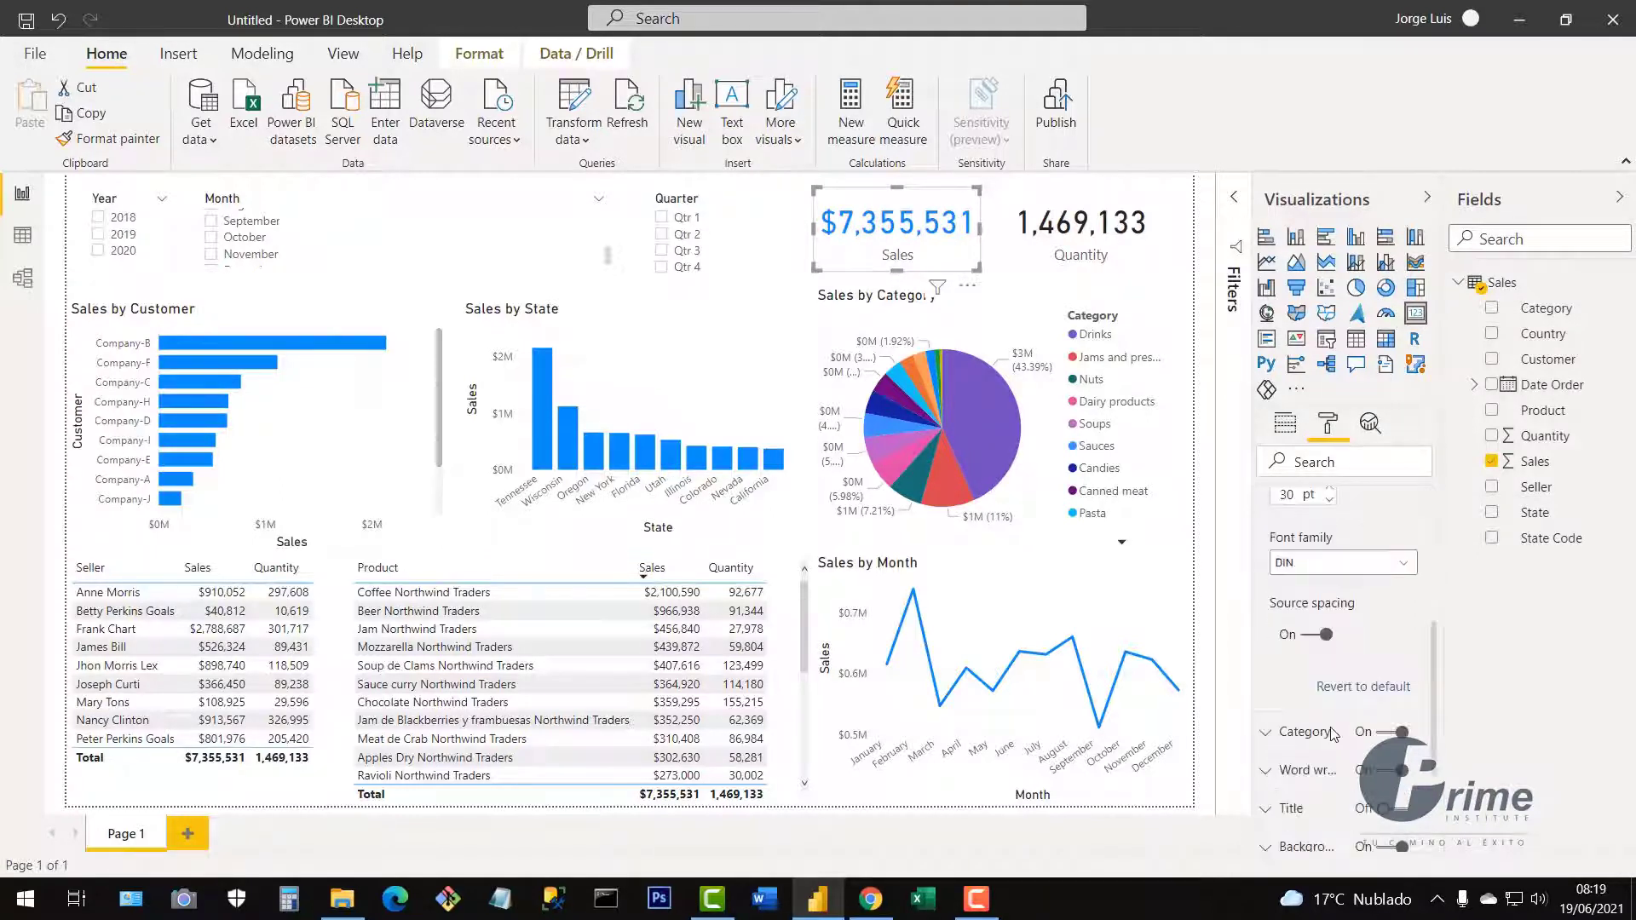
scroll(1334, 735, "up", 3)
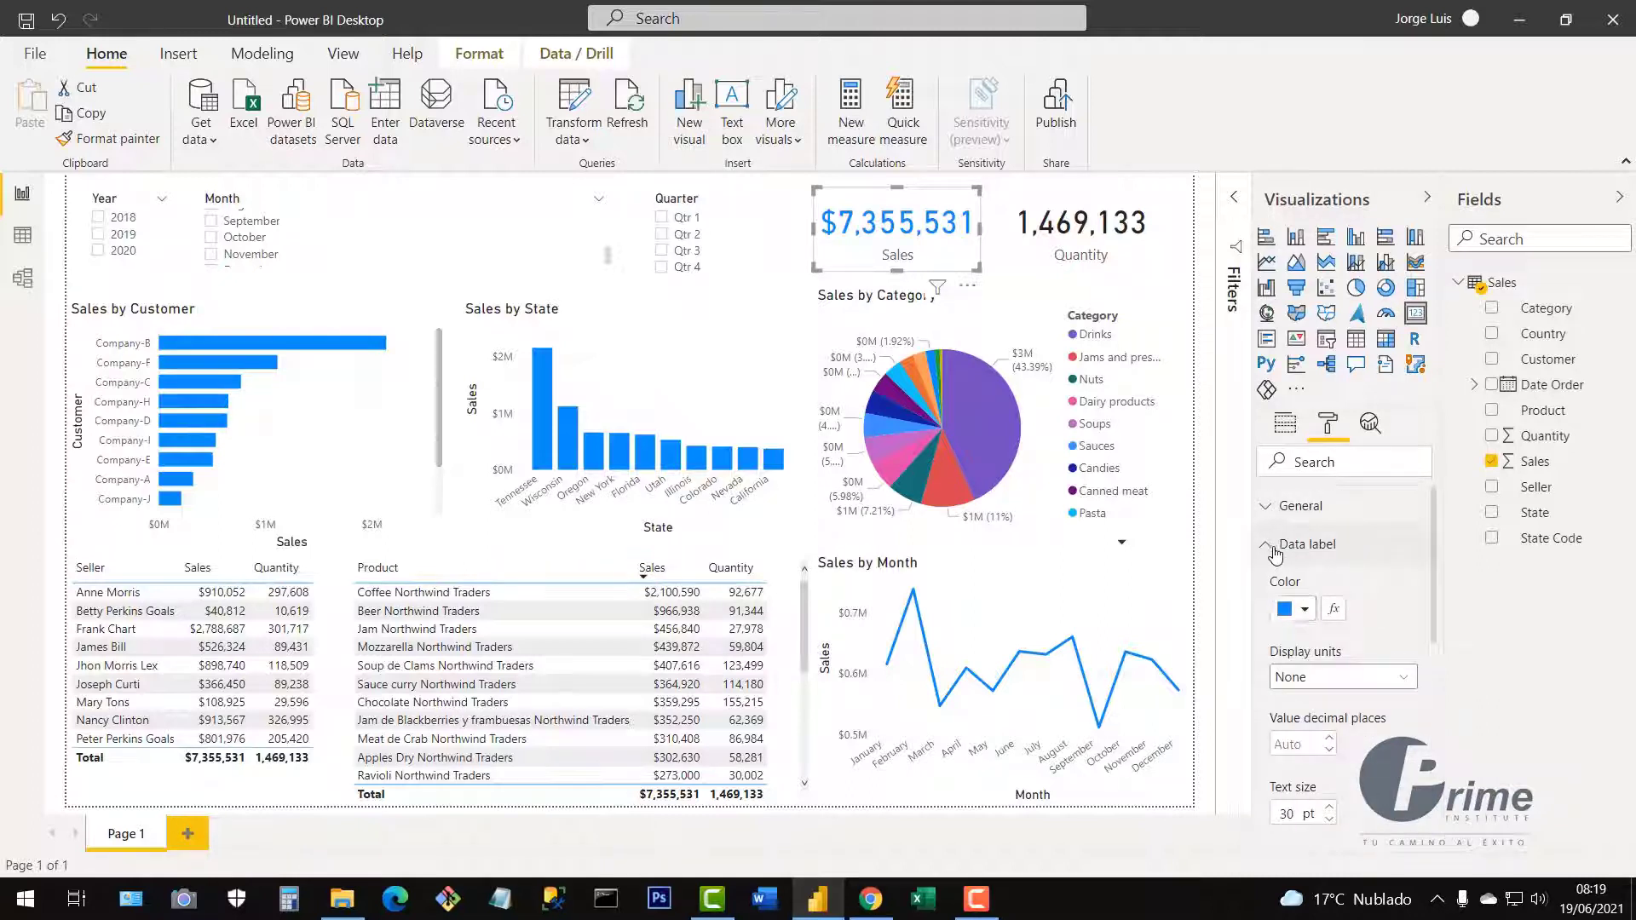
left_click(1276, 549)
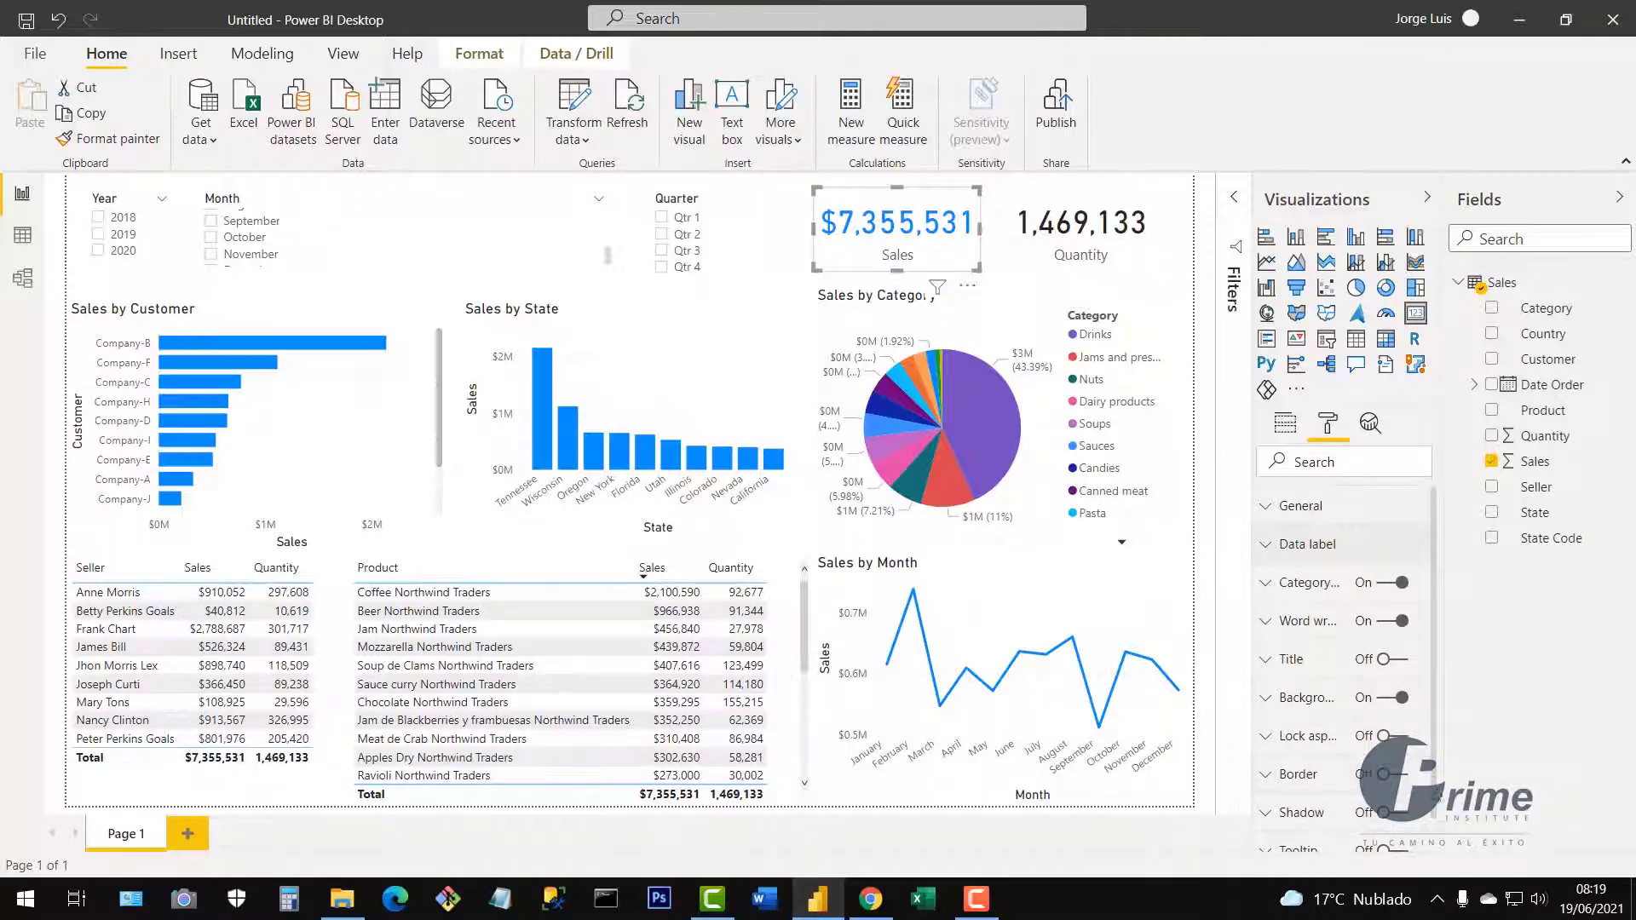
scroll(1438, 818, "down", 1)
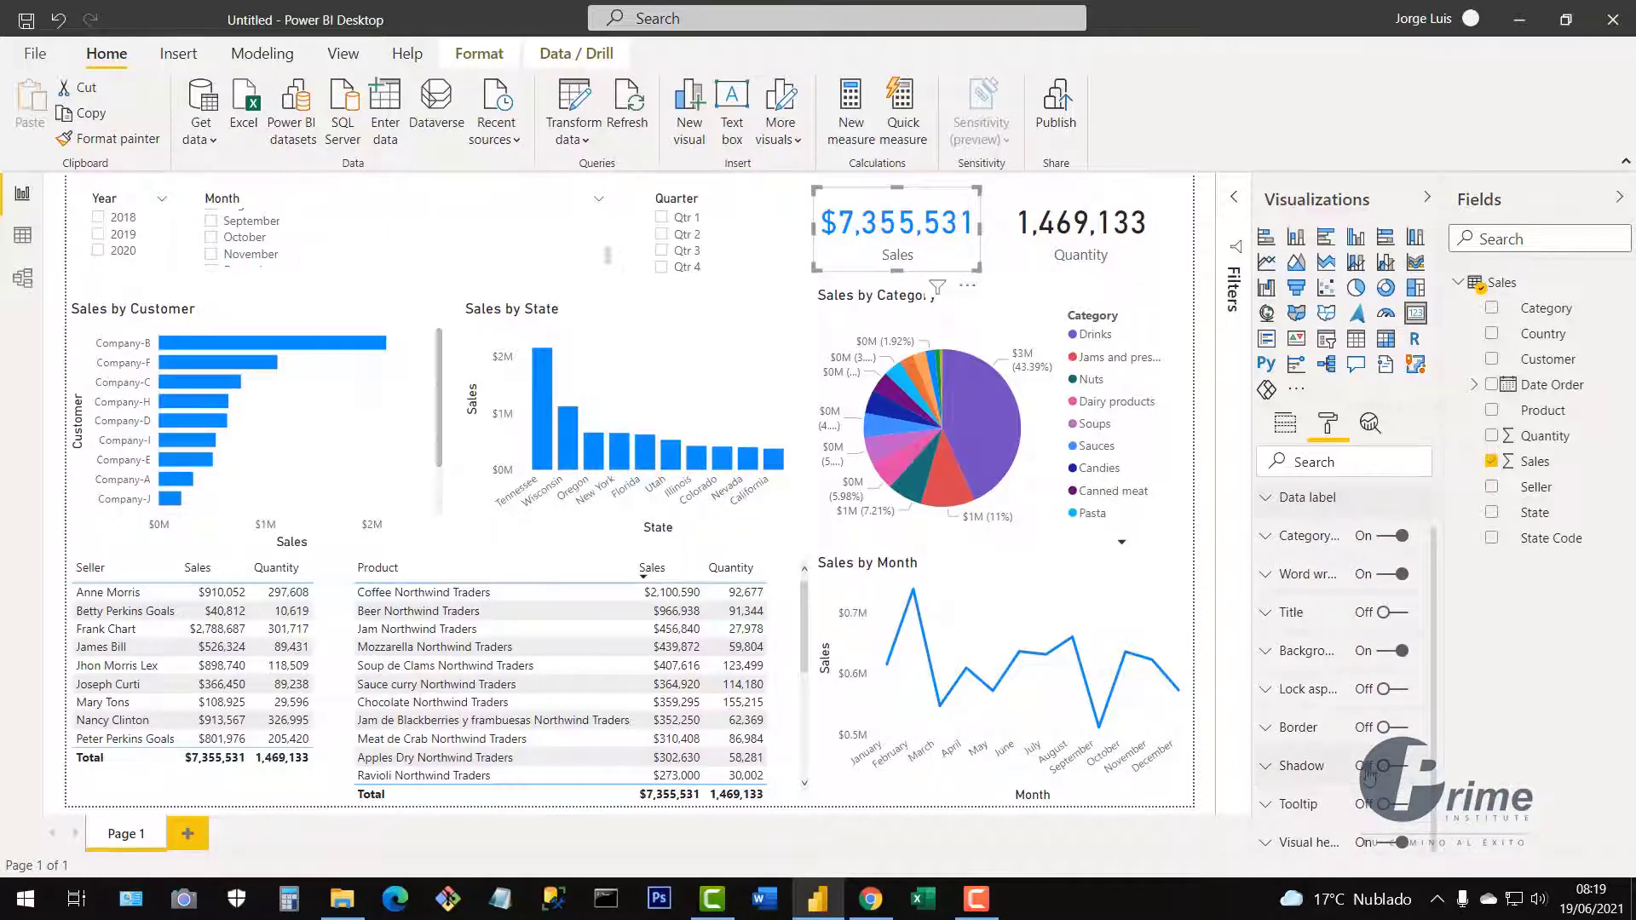
left_click(1397, 767)
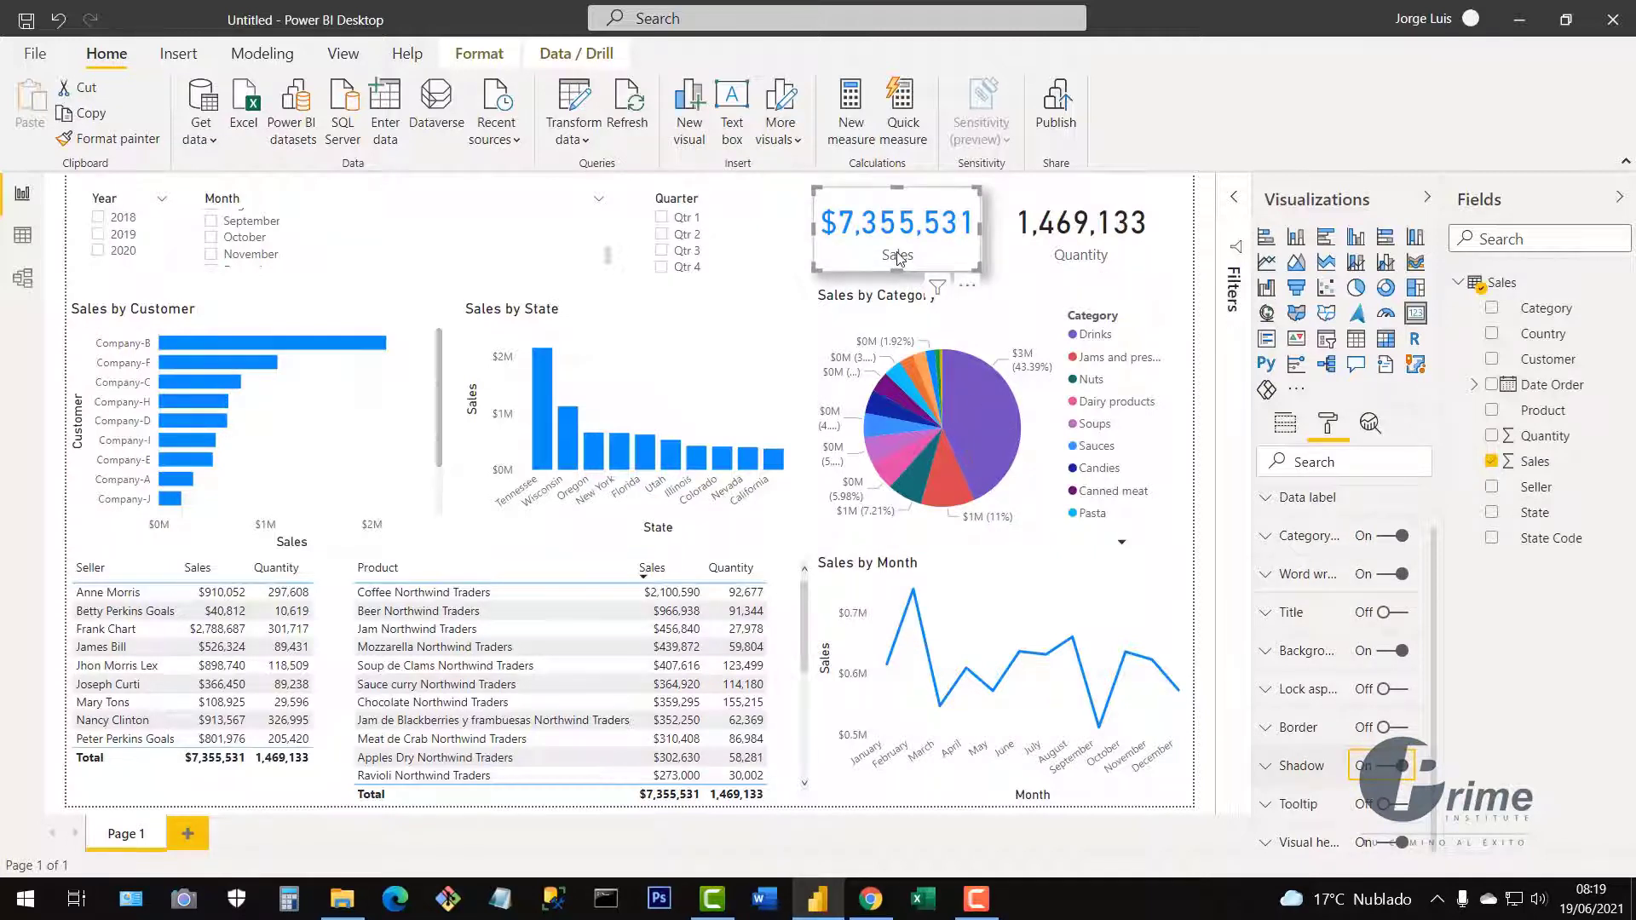
Turn off the Sales card's background, keeping the card in the top row.
left_click_drag(899, 258, 951, 499)
left_click_drag(993, 420, 925, 256)
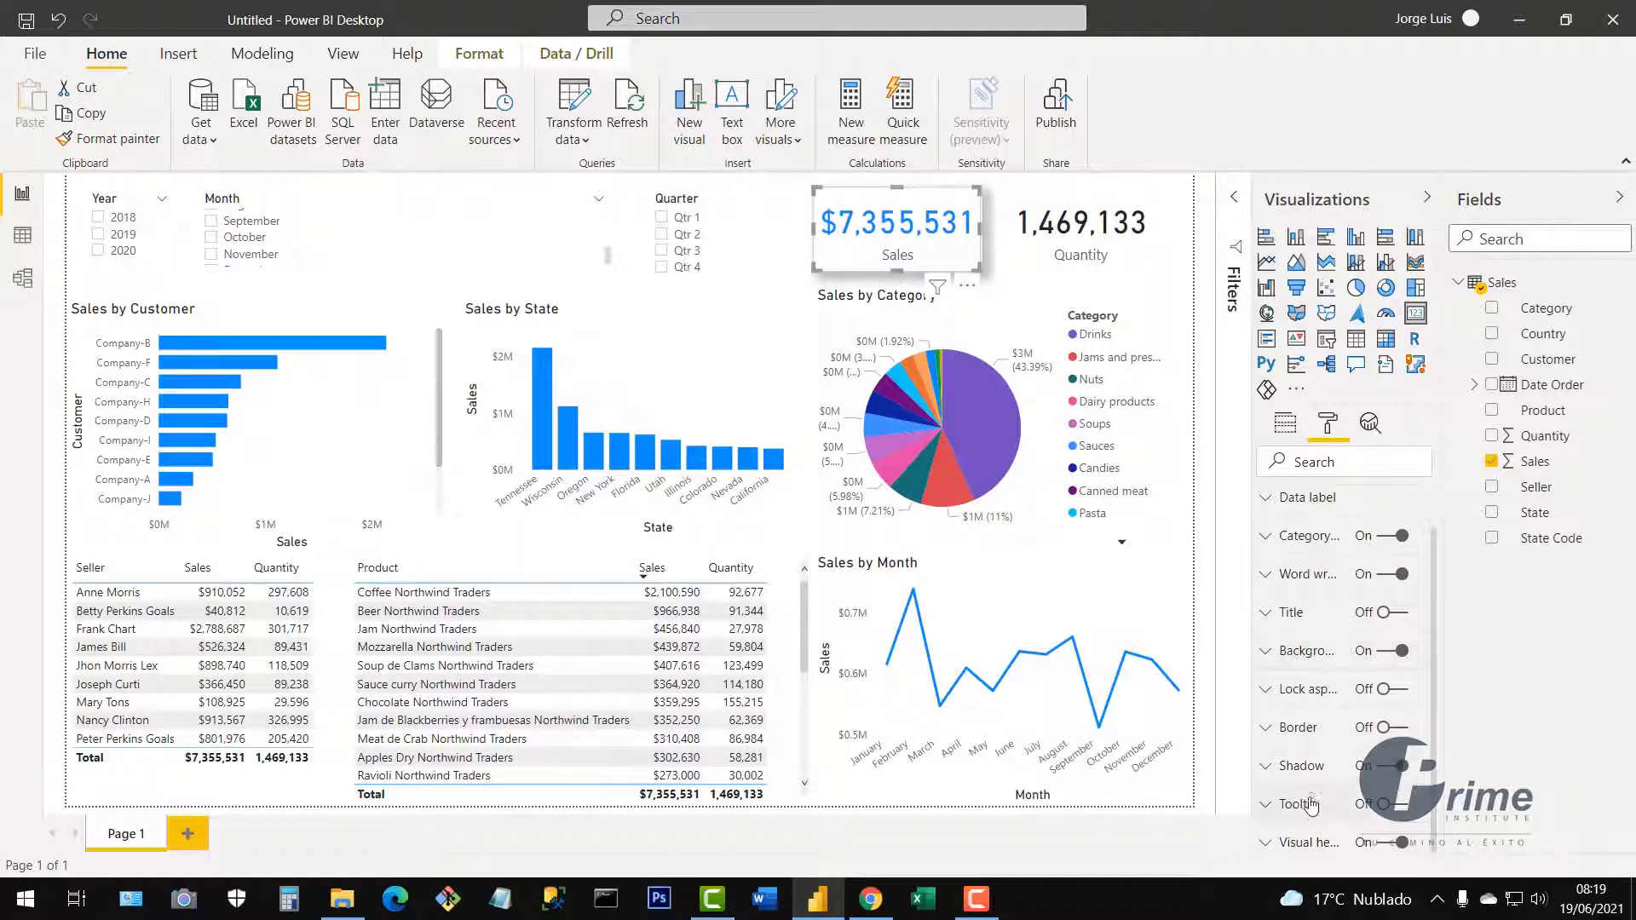
left_click(1384, 663)
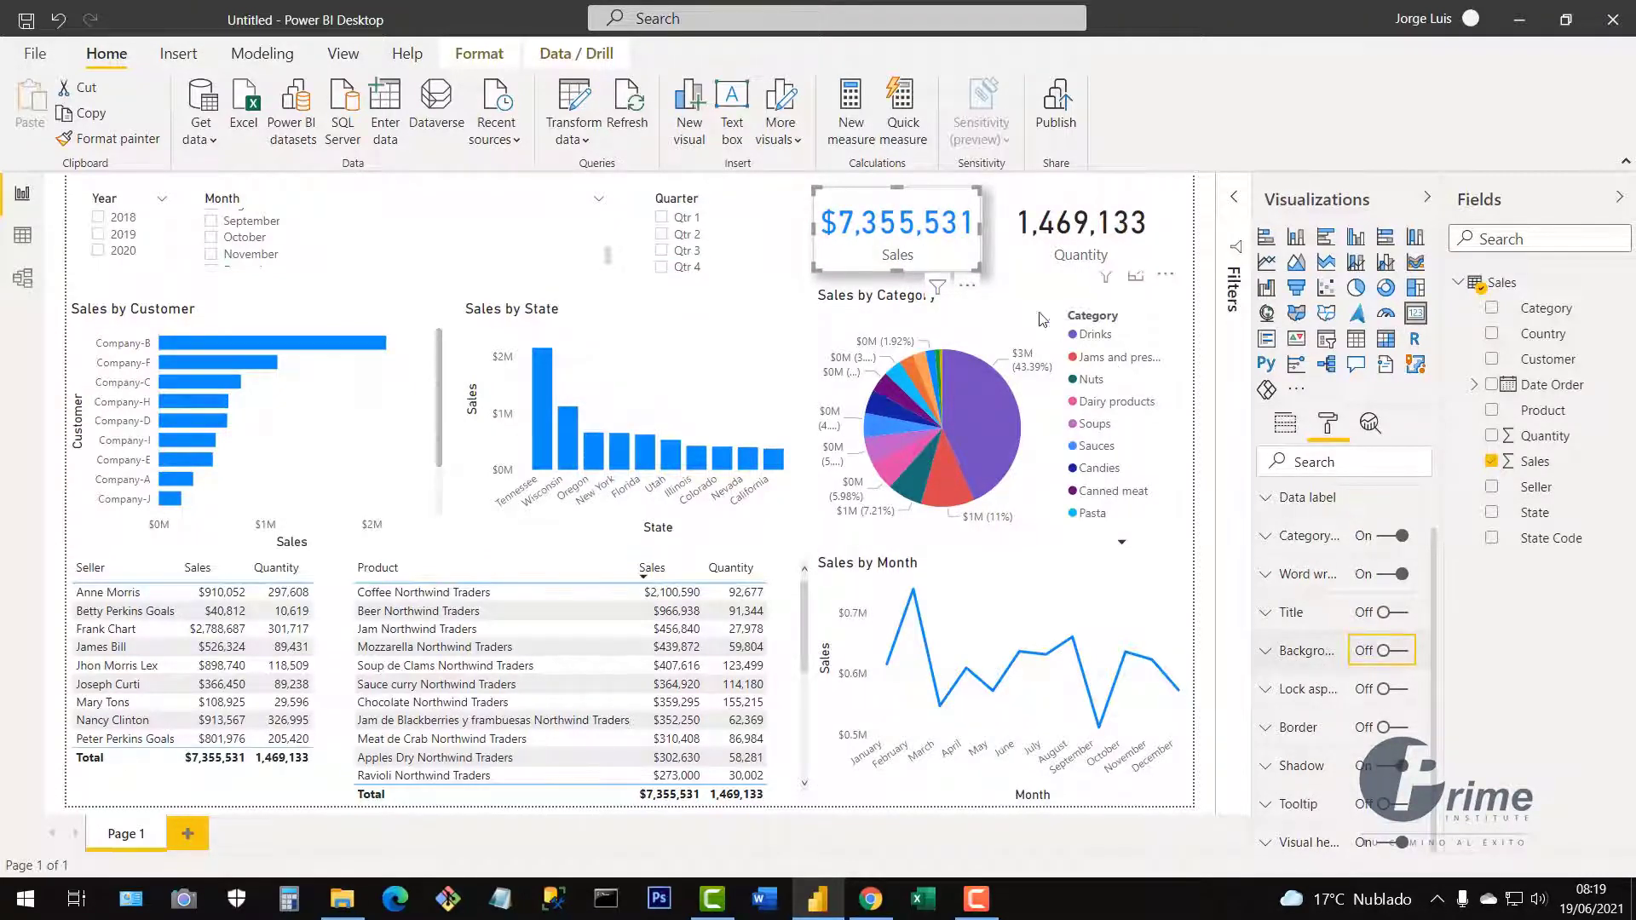
mouse_move(929, 255)
left_mouse_down()
mouse_move(929, 401)
mouse_move(980, 448)
mouse_move(1005, 511)
mouse_move(1041, 705)
mouse_move(907, 271)
mouse_move(913, 242)
mouse_move(931, 244)
left_mouse_up()
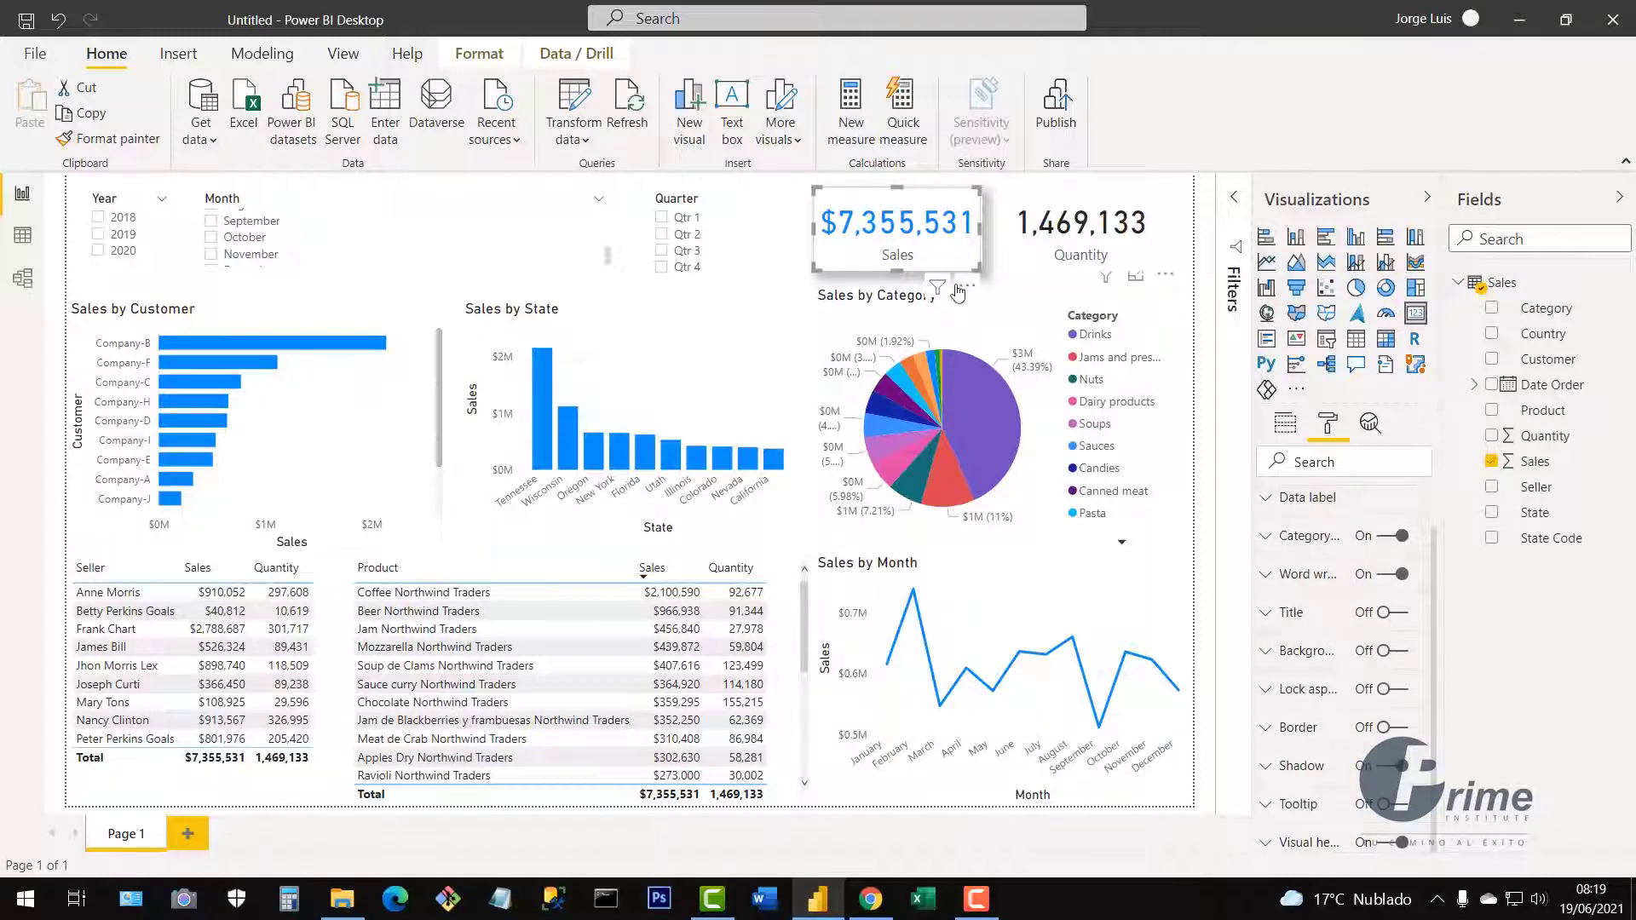
scroll(1342, 573, "up", 2)
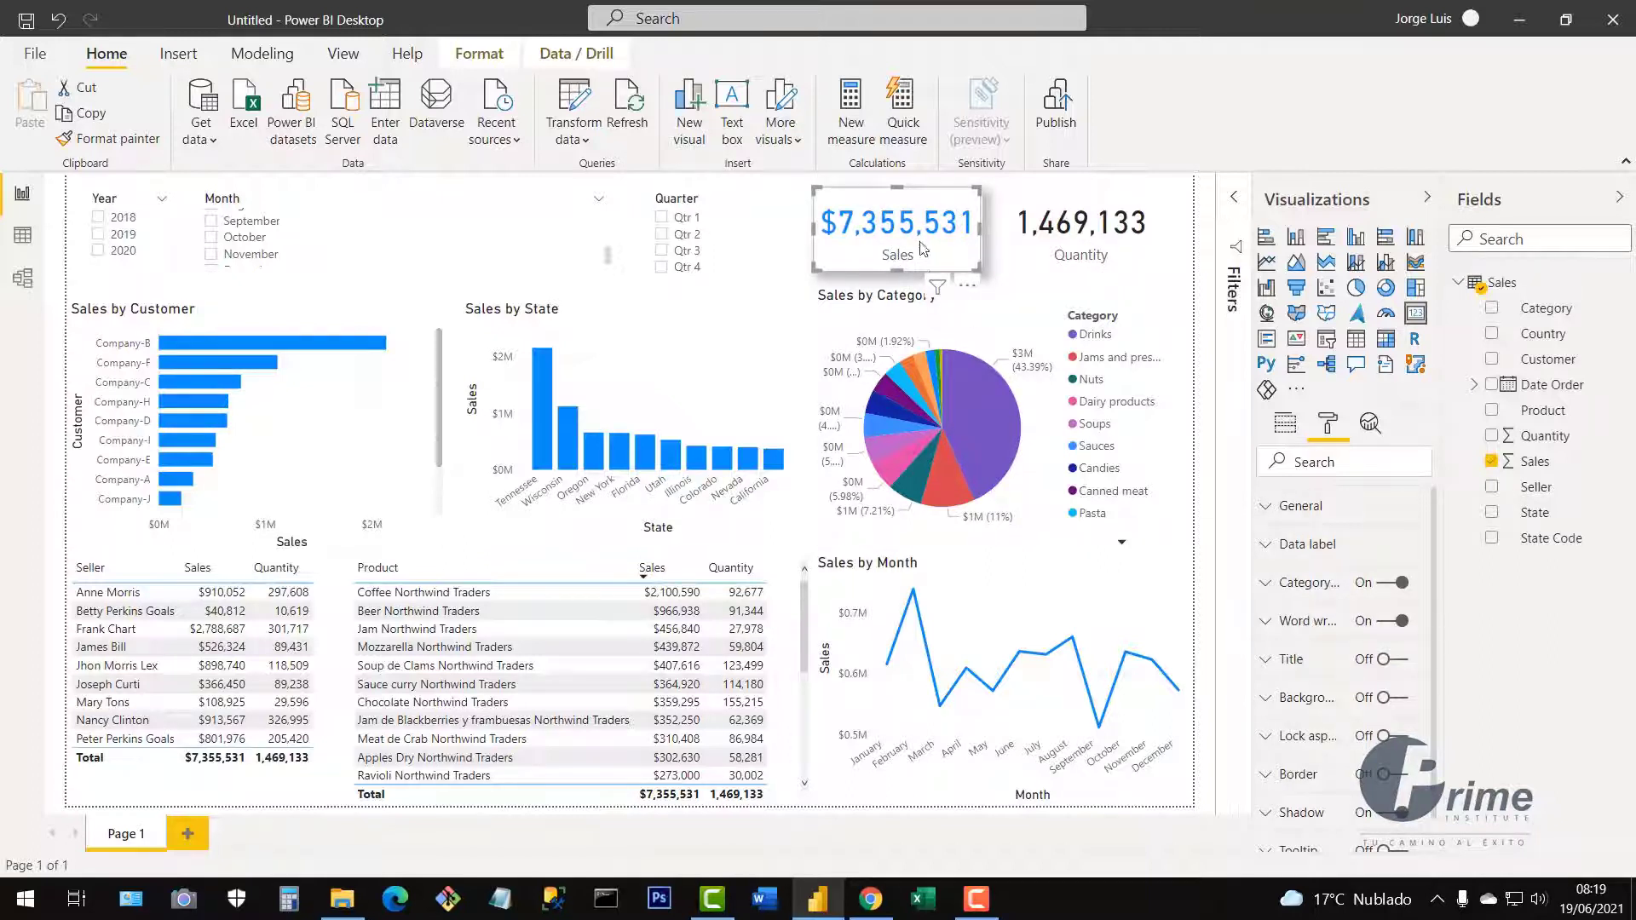
Paint the Sales card's blue style onto the Quantity card, then align and resize both cards side by side.
left_click(1129, 249)
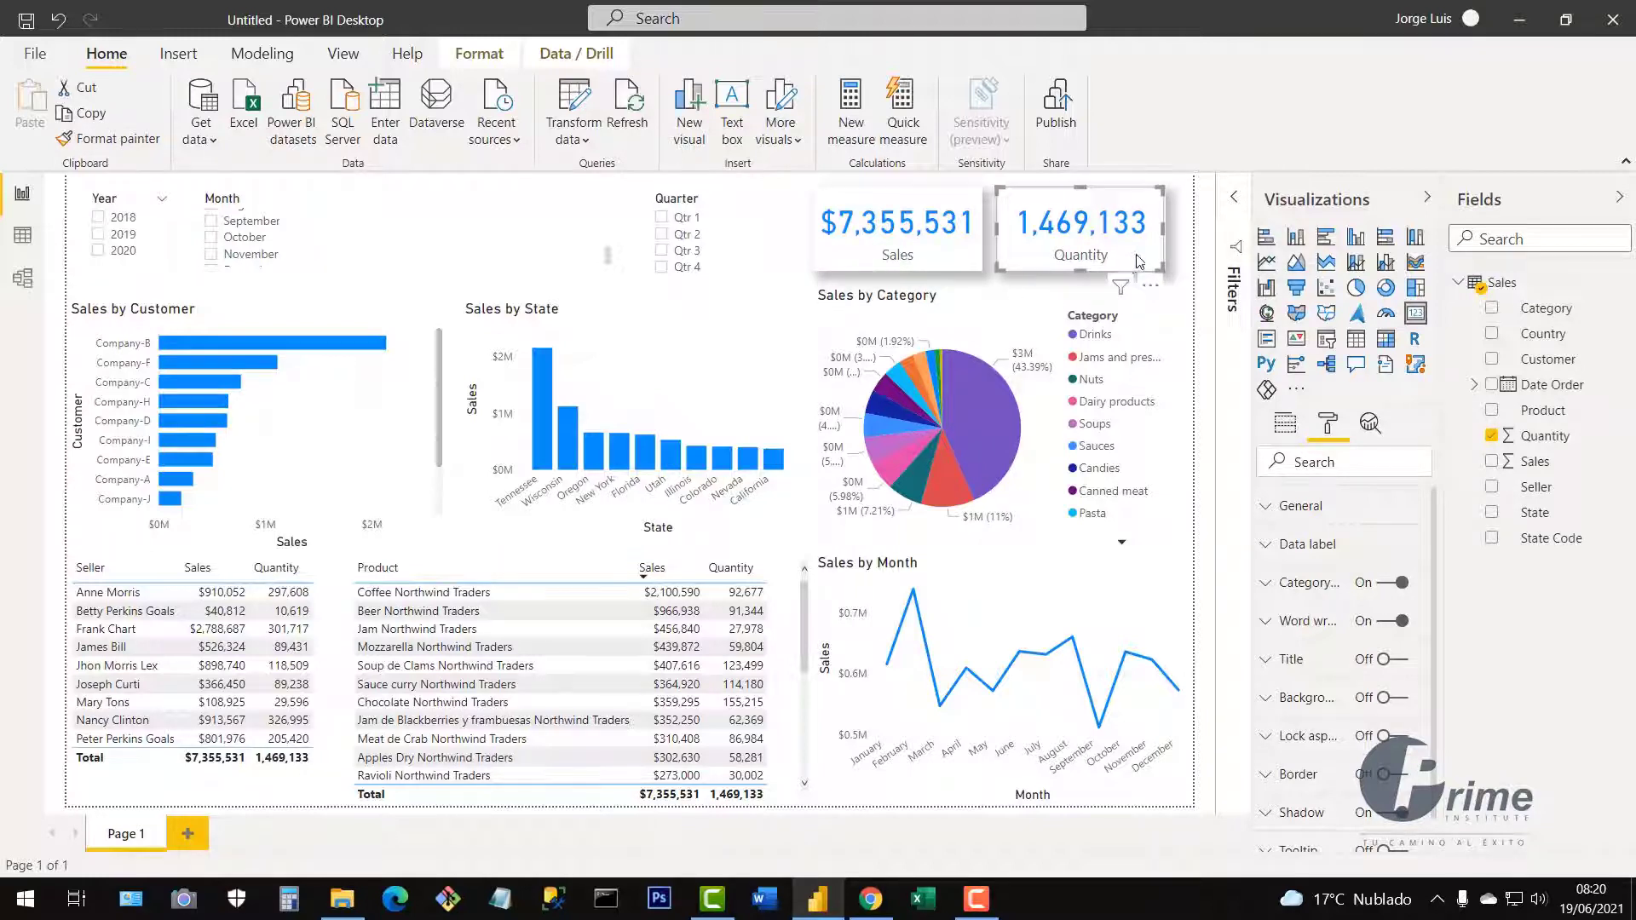
left_click_drag(1139, 260, 1090, 262)
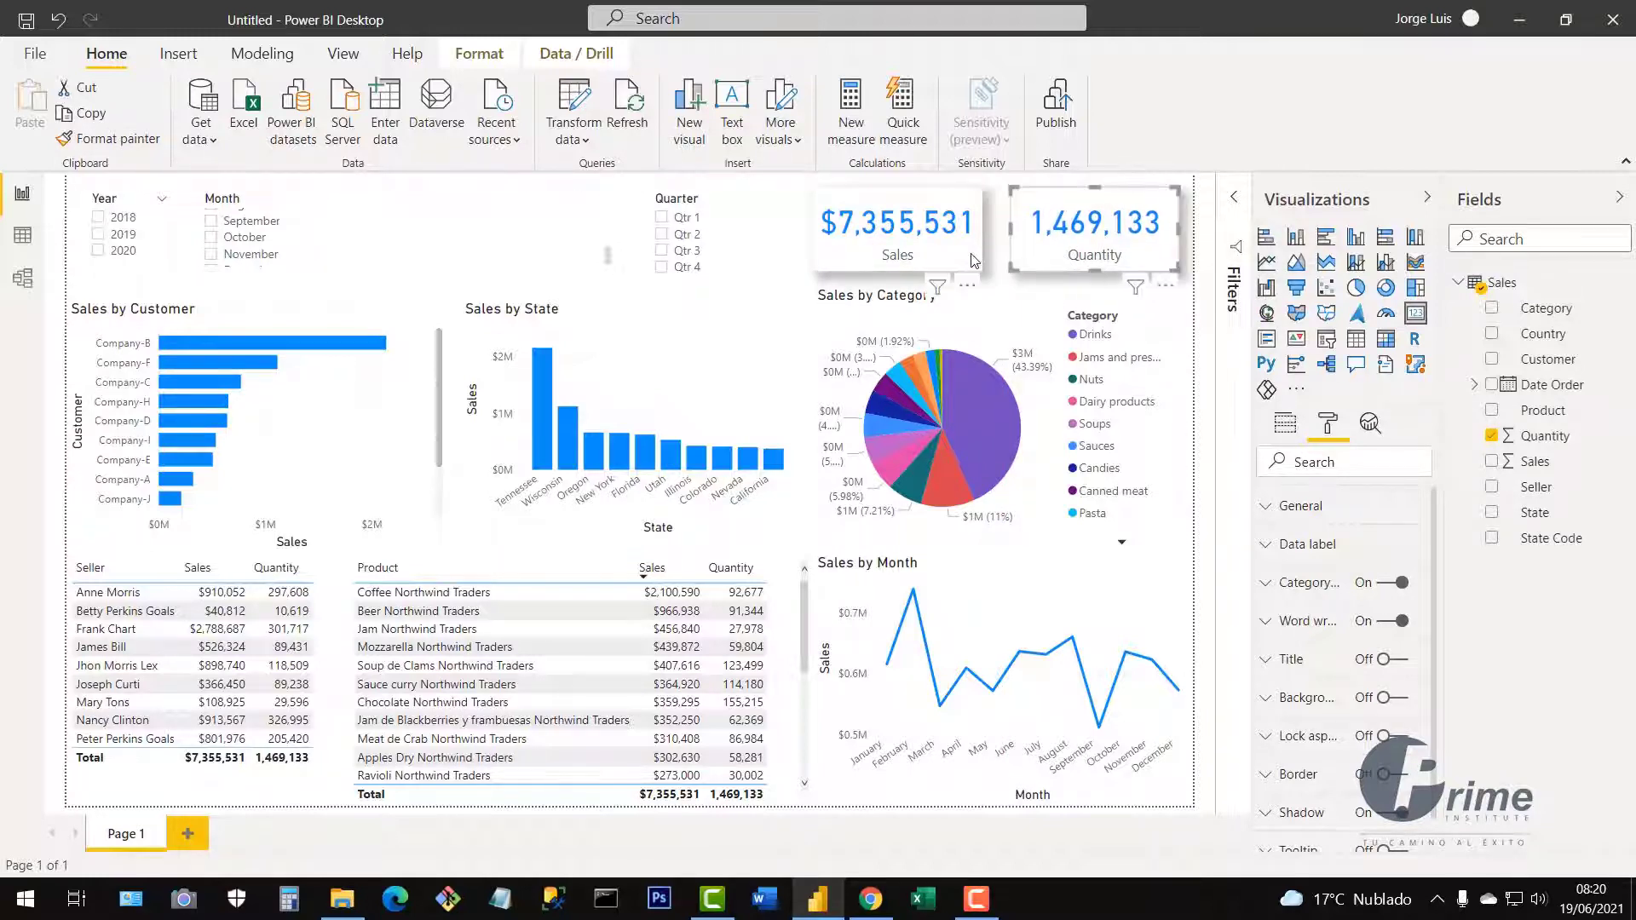
left_click_drag(979, 260, 993, 261)
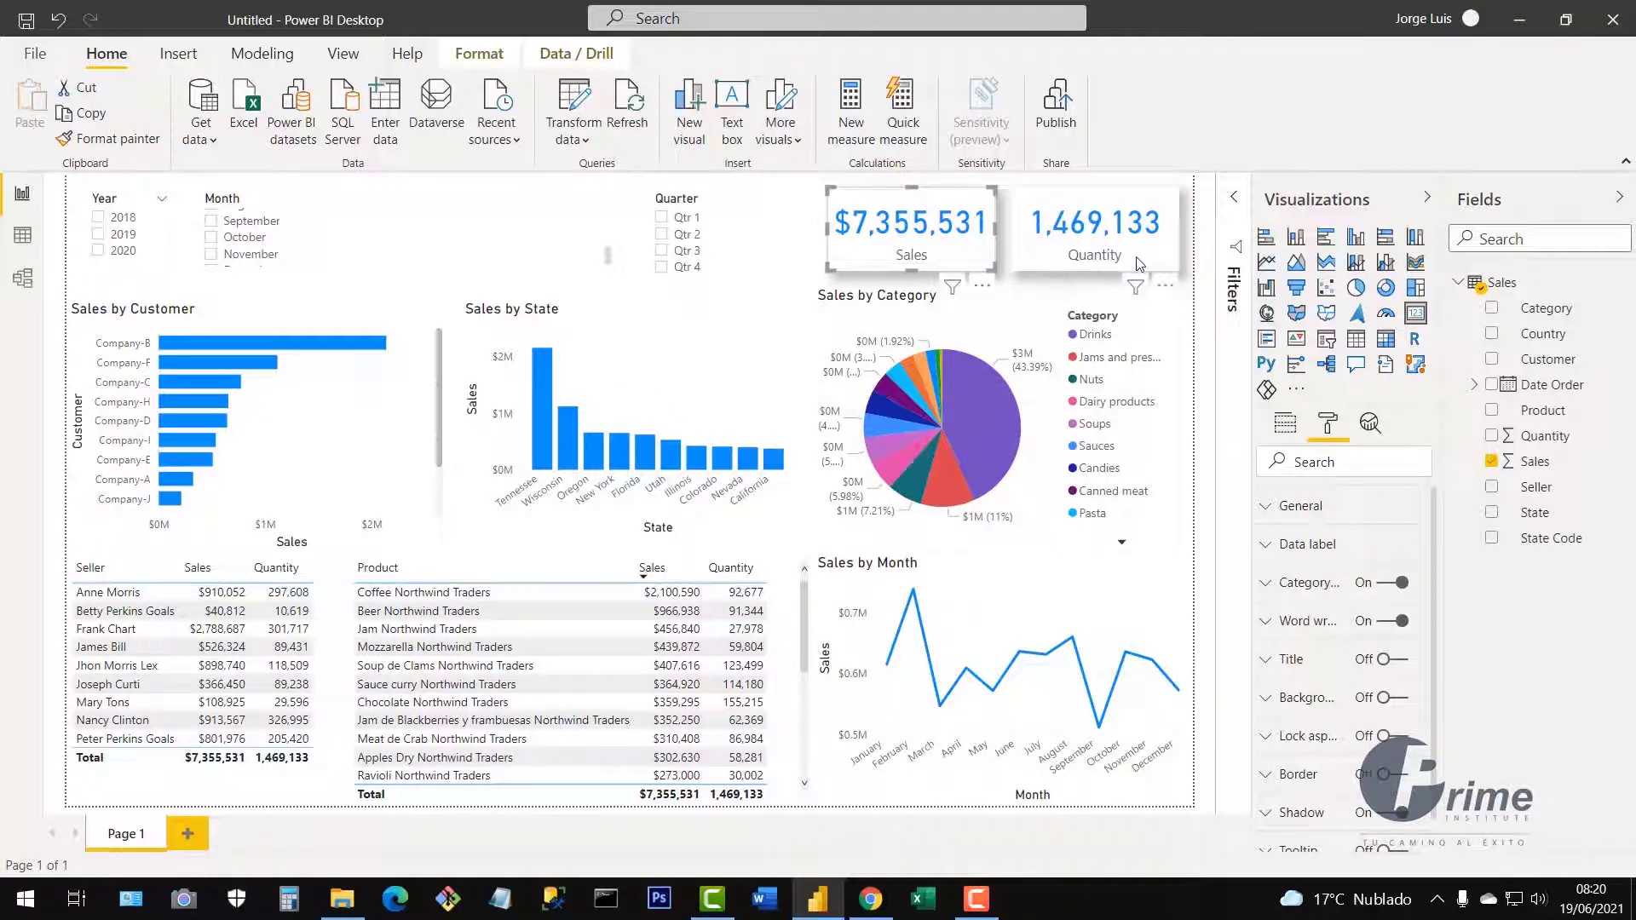
mouse_move(1138, 249)
left_mouse_down()
mouse_move(1094, 428)
mouse_move(1134, 251)
mouse_move(1152, 258)
left_mouse_up()
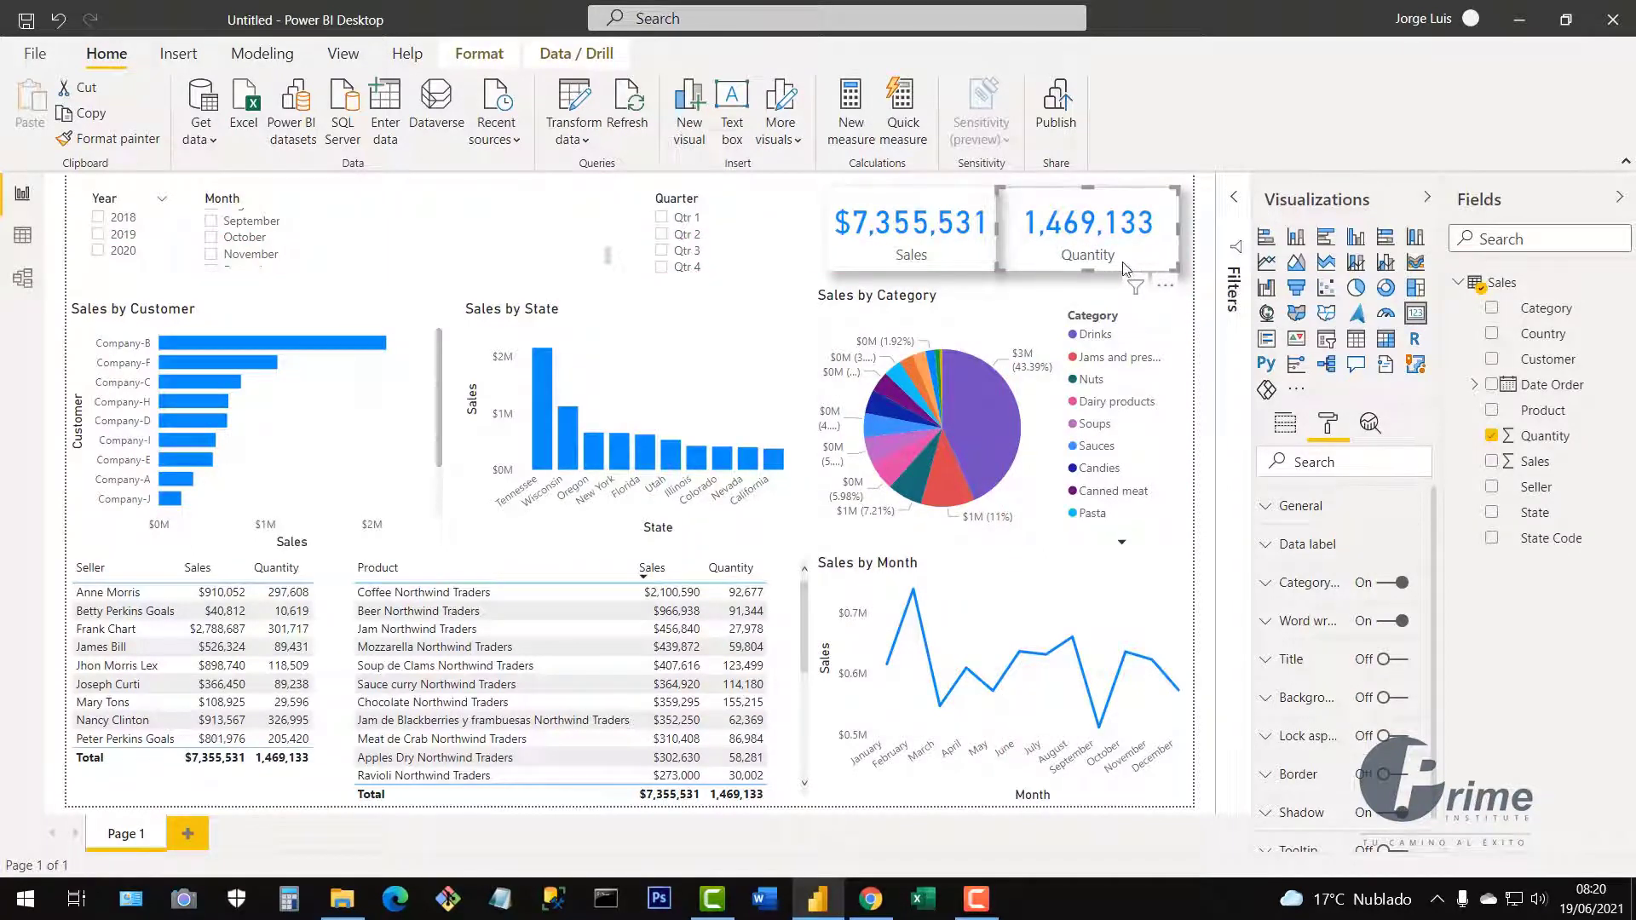
left_click_drag(1138, 269, 1137, 263)
left_click_drag(1003, 239, 1025, 239)
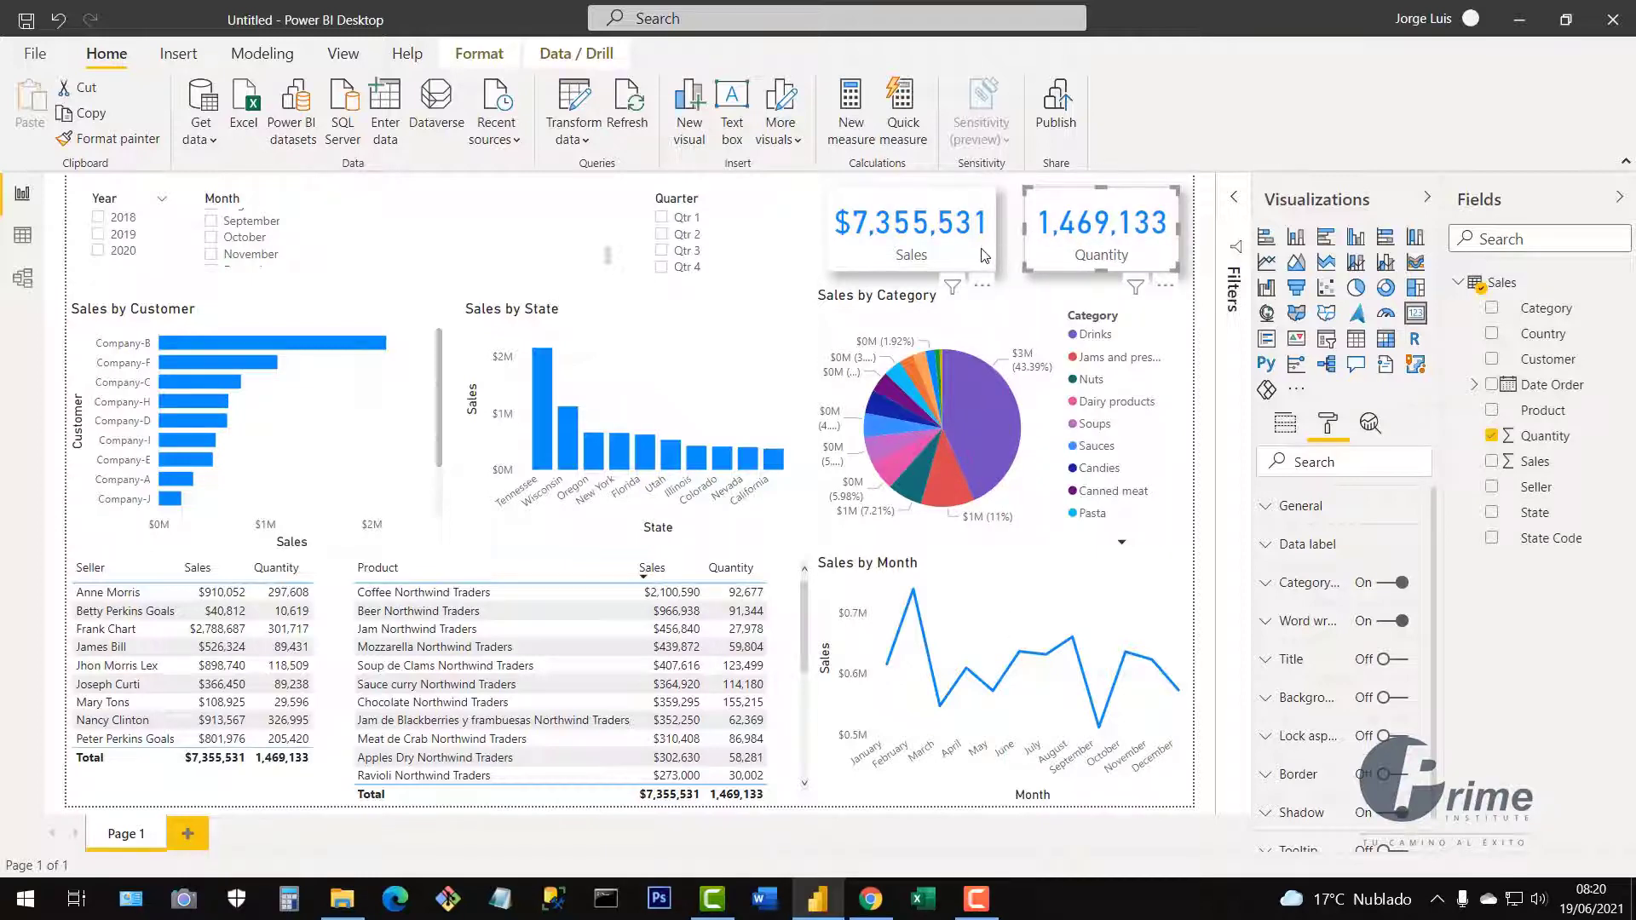
left_click_drag(989, 257, 999, 257)
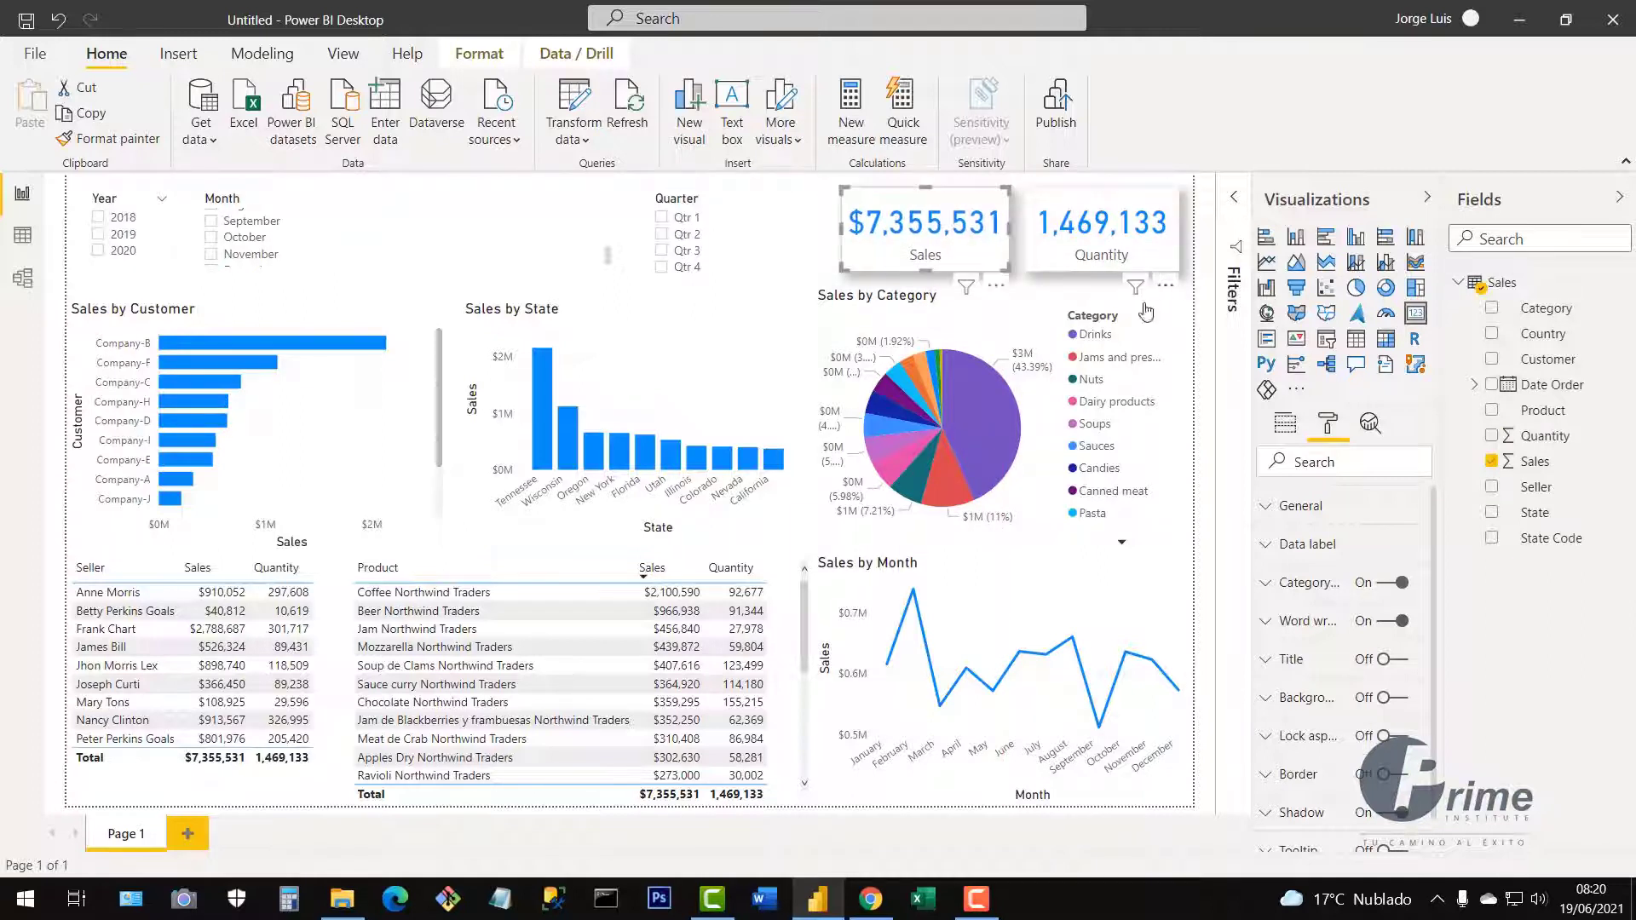
Test the Year slicer with 2019 and clear it, then set its orientation to Horizontal.
left_click(159, 234)
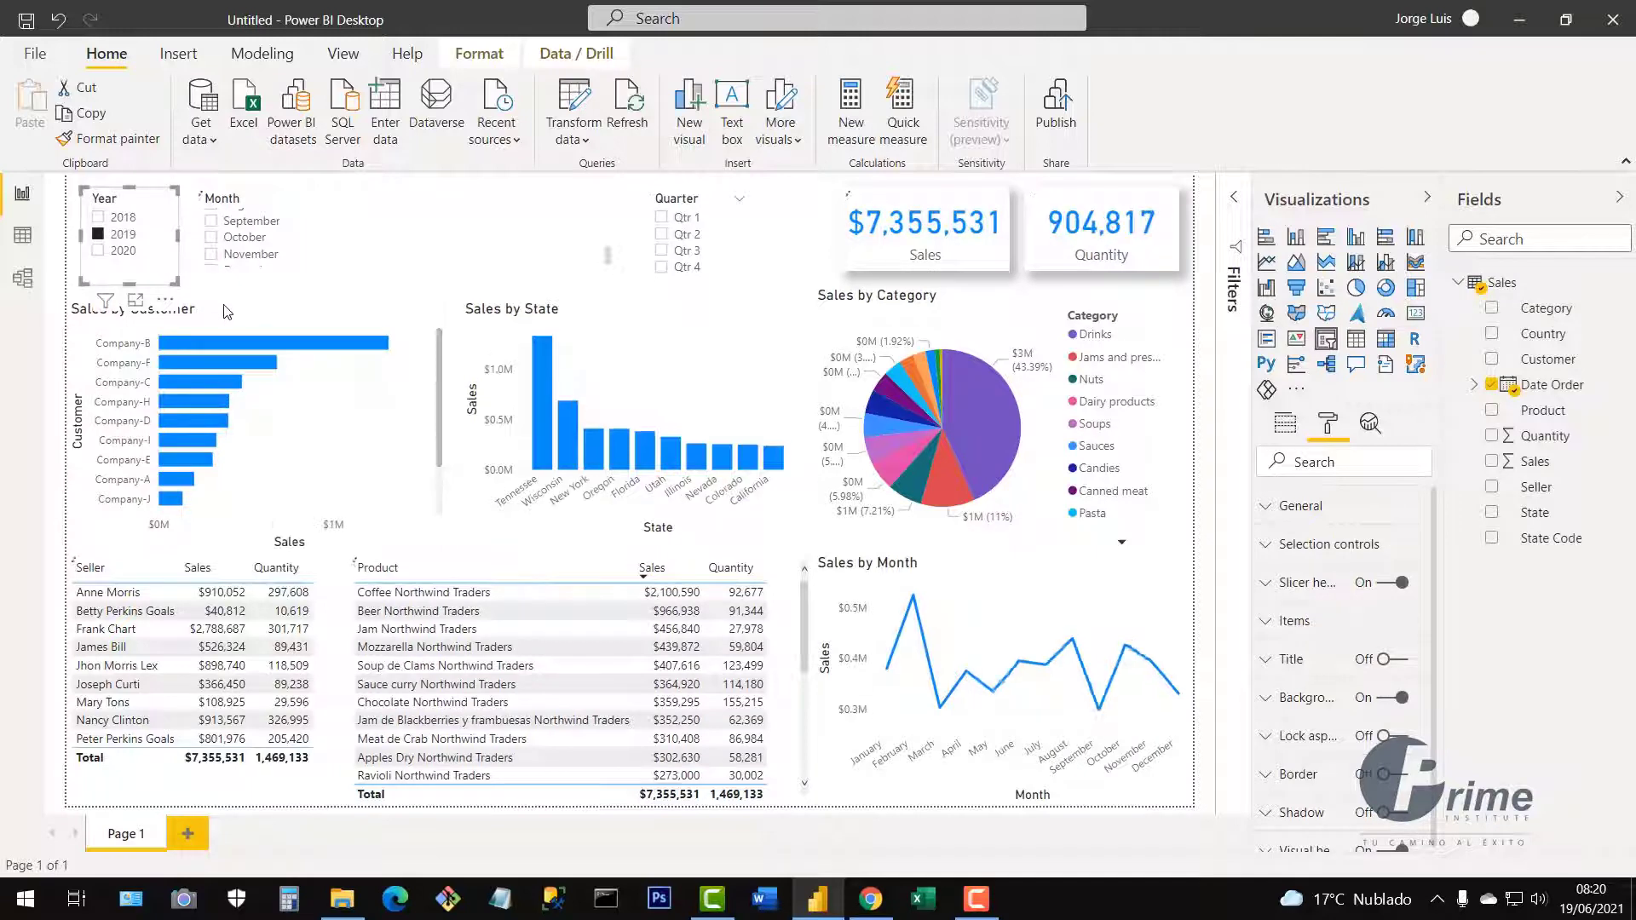
left_click(99, 238)
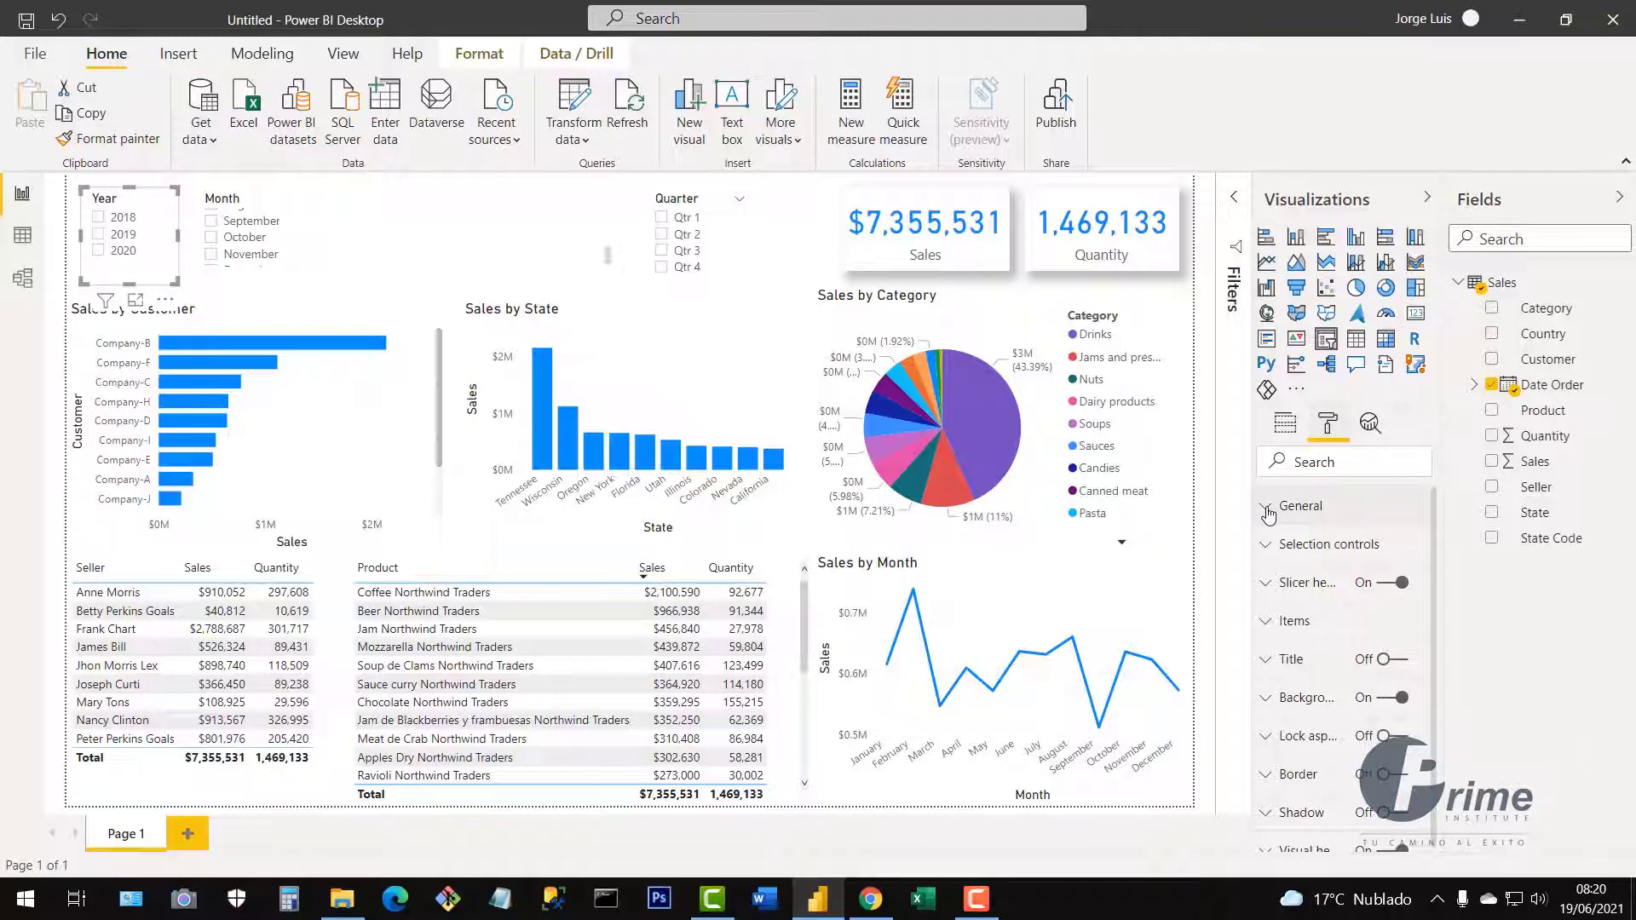
left_click(1268, 510)
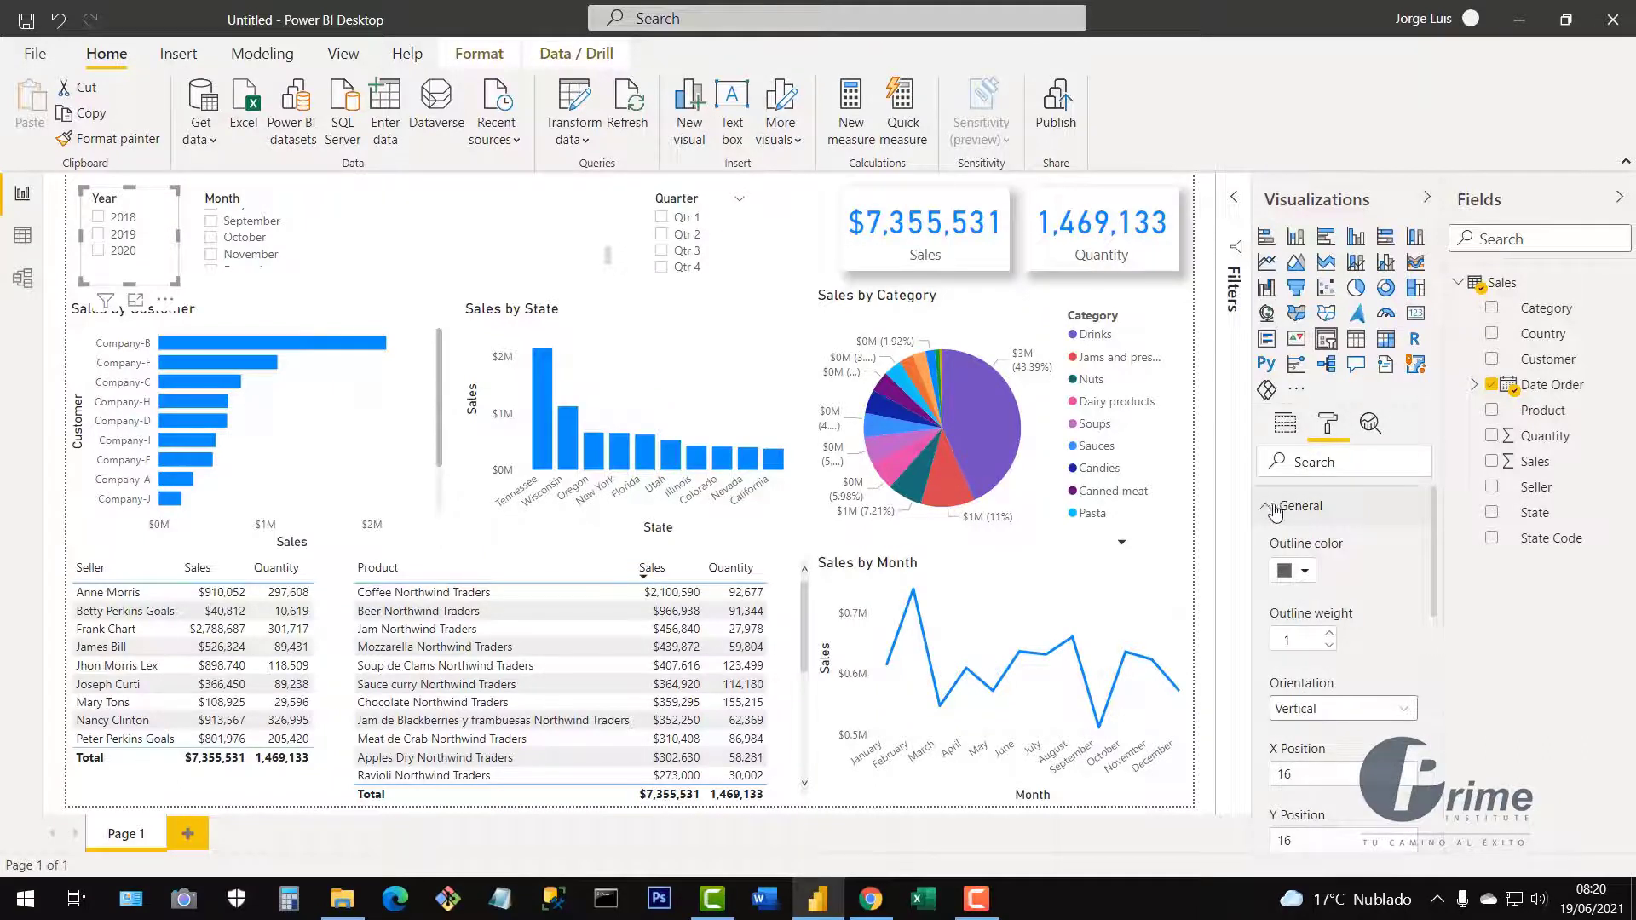
left_click(1408, 718)
left_click(1332, 759)
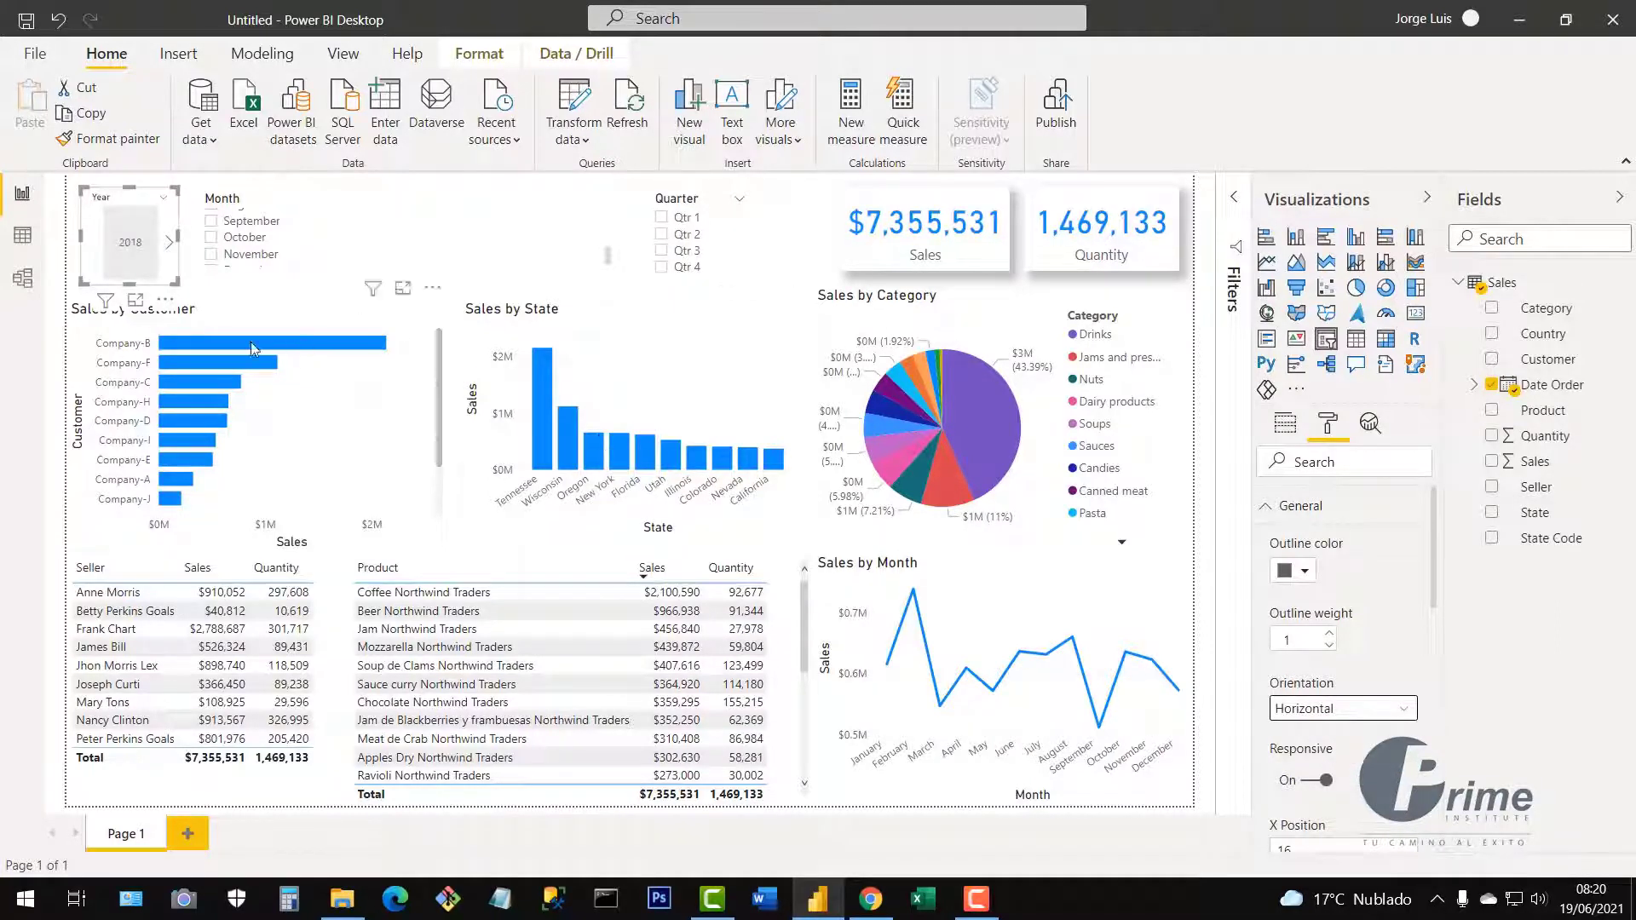
mouse_move(175, 284)
left_mouse_down()
mouse_move(311, 271)
mouse_move(320, 332)
mouse_move(206, 275)
mouse_move(173, 265)
mouse_move(174, 282)
left_mouse_up()
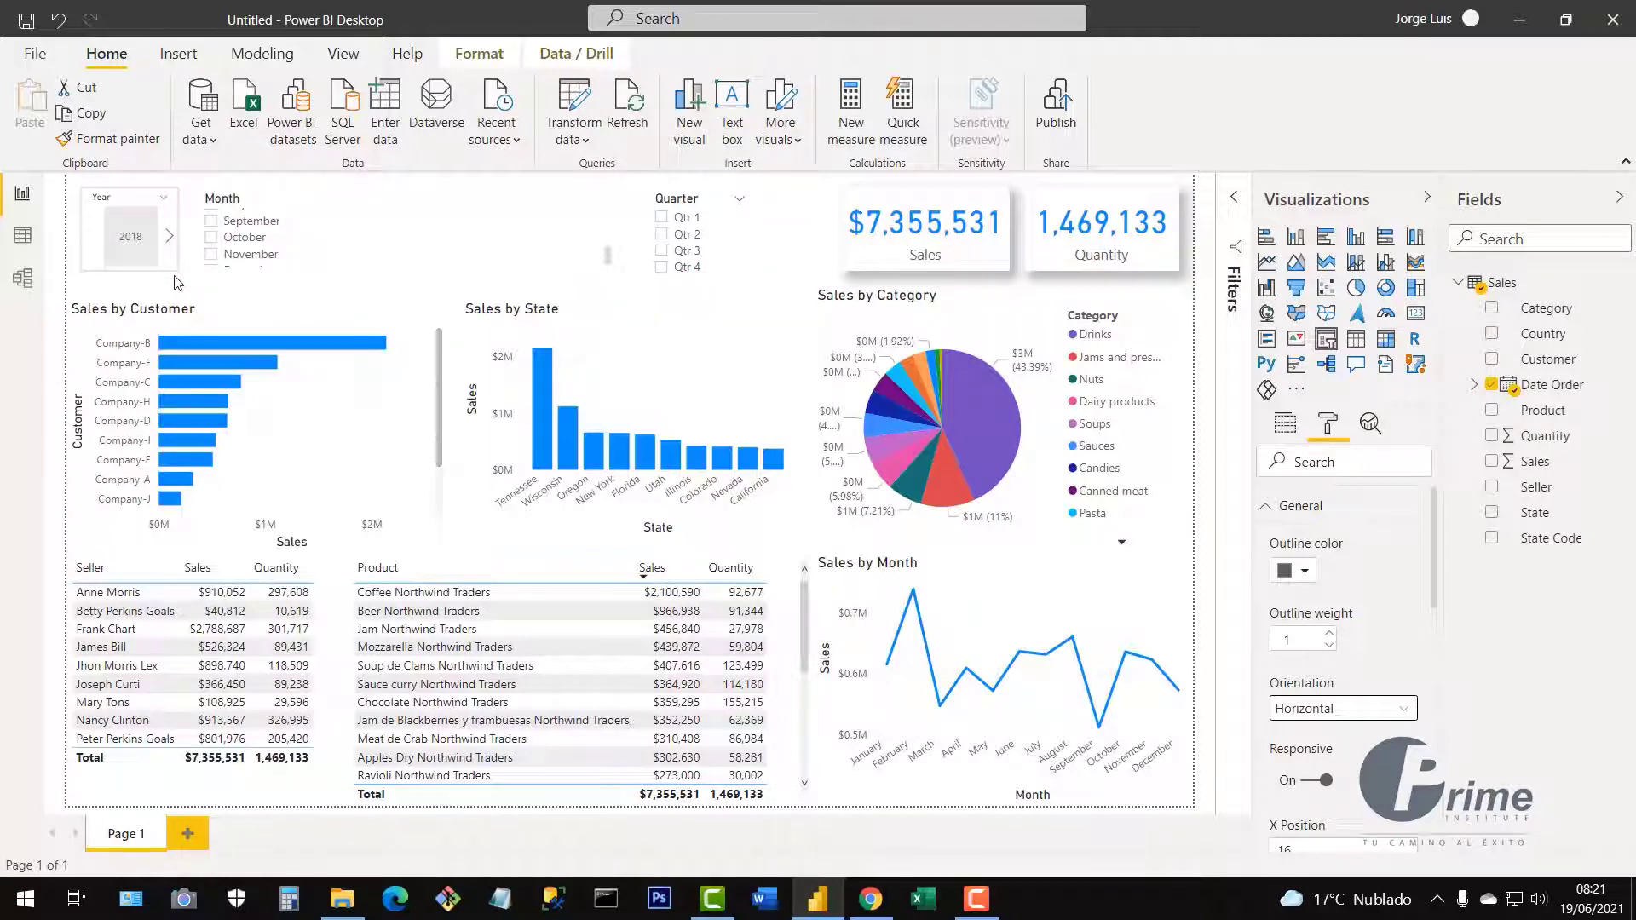
Briefly try Vertical, settle on Horizontal, and enlarge the Year slicer to show its year tiles.
left_click(1320, 720)
left_click(1300, 734)
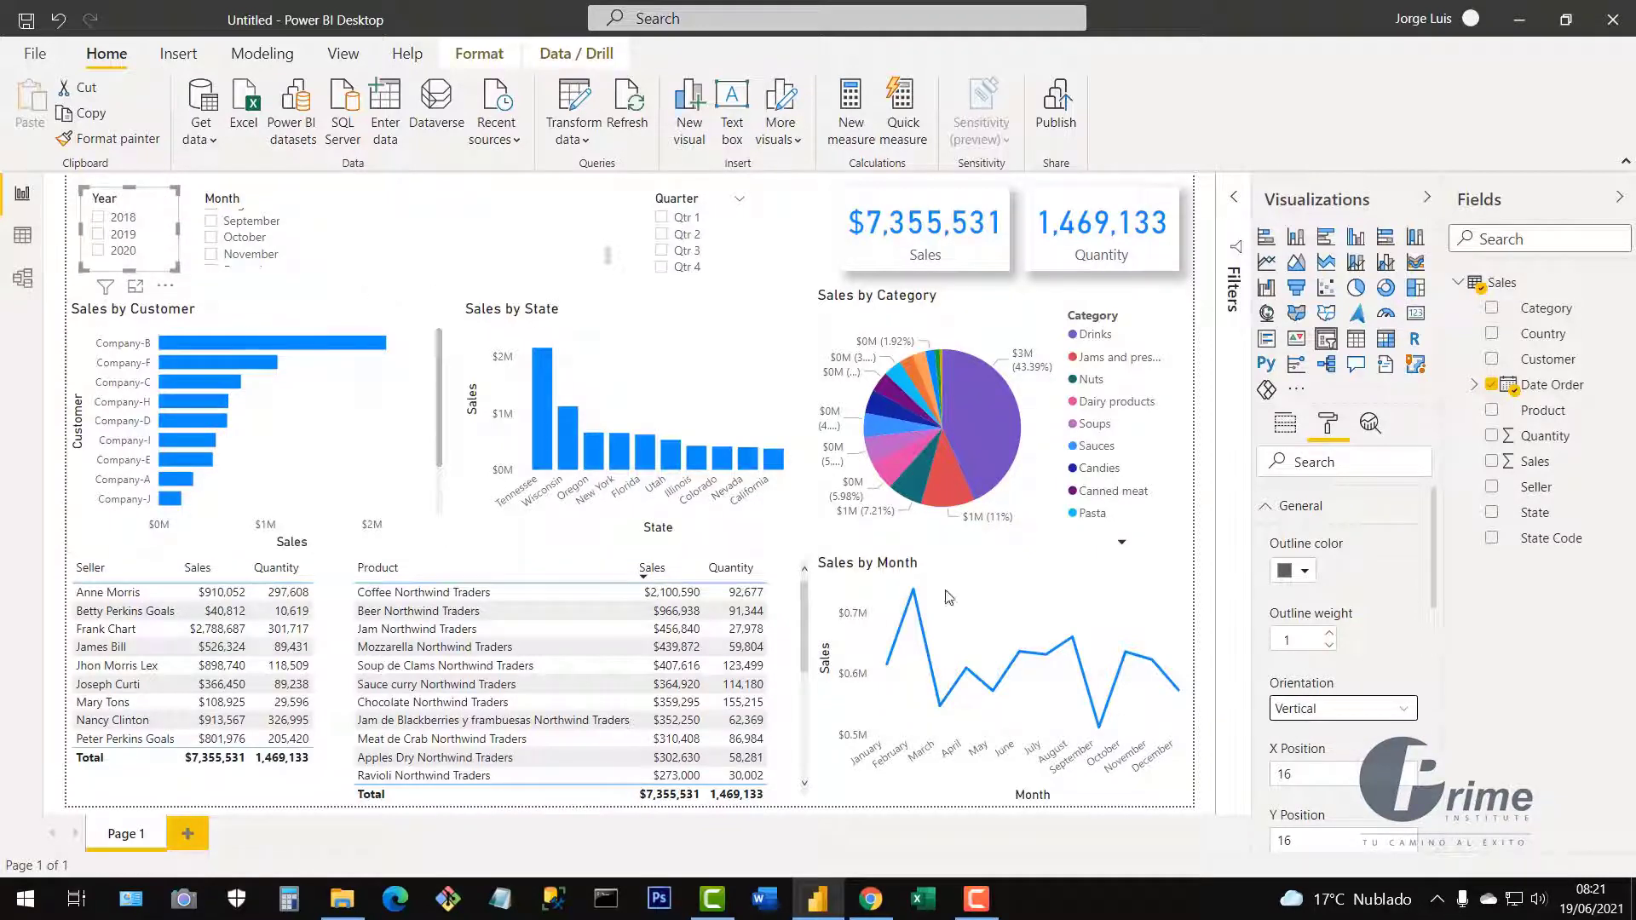
left_click(1326, 711)
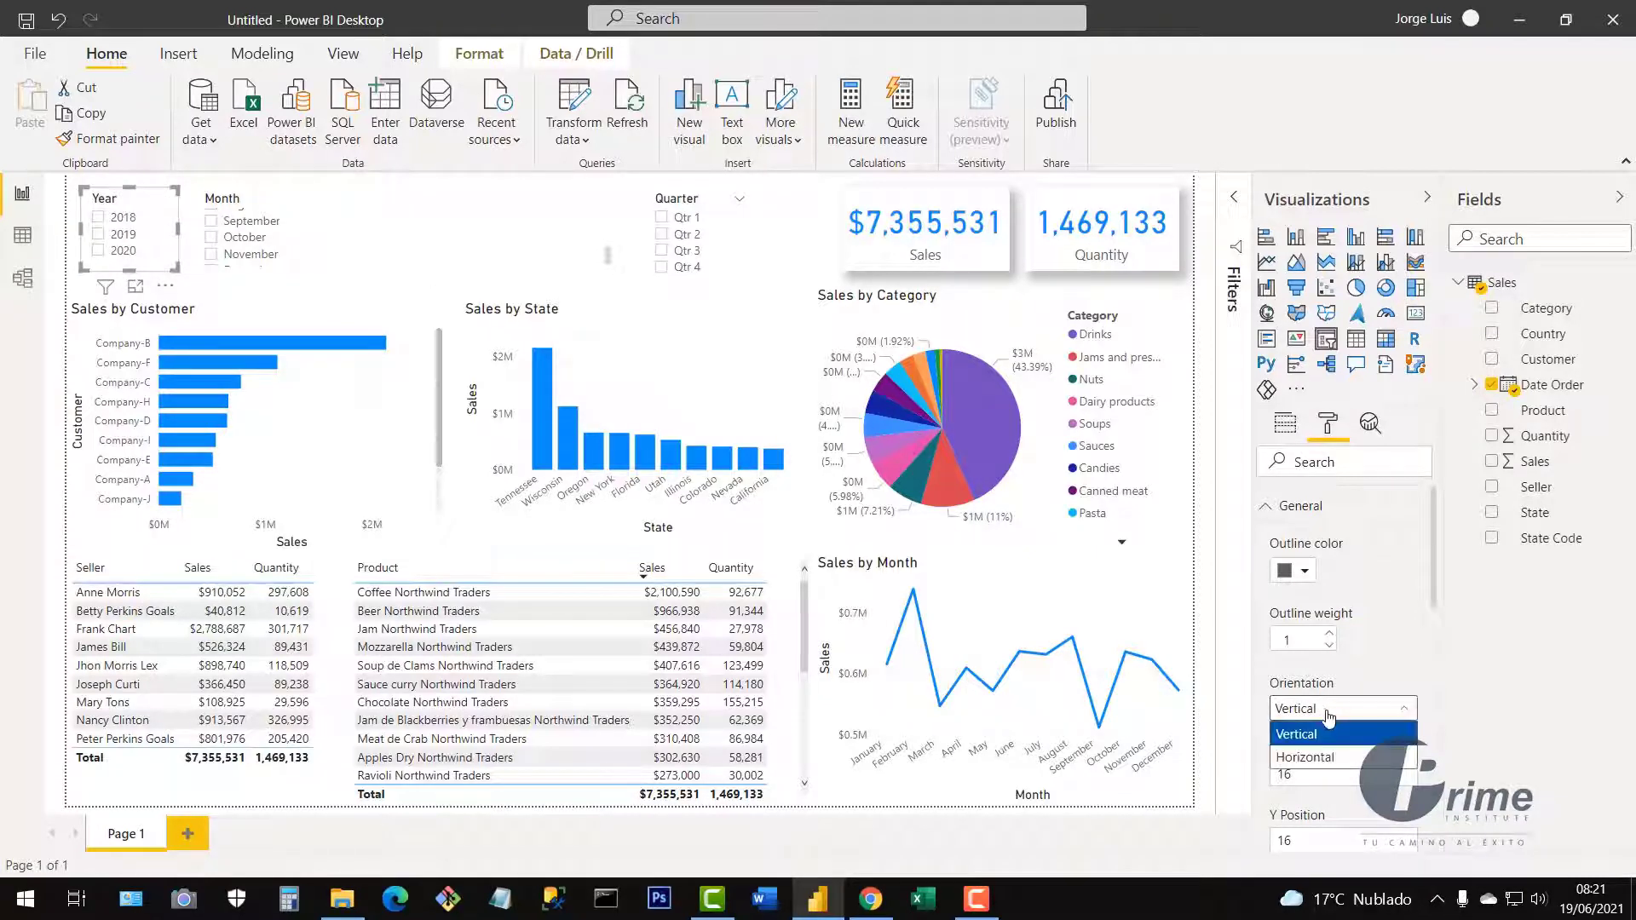
left_click(1309, 755)
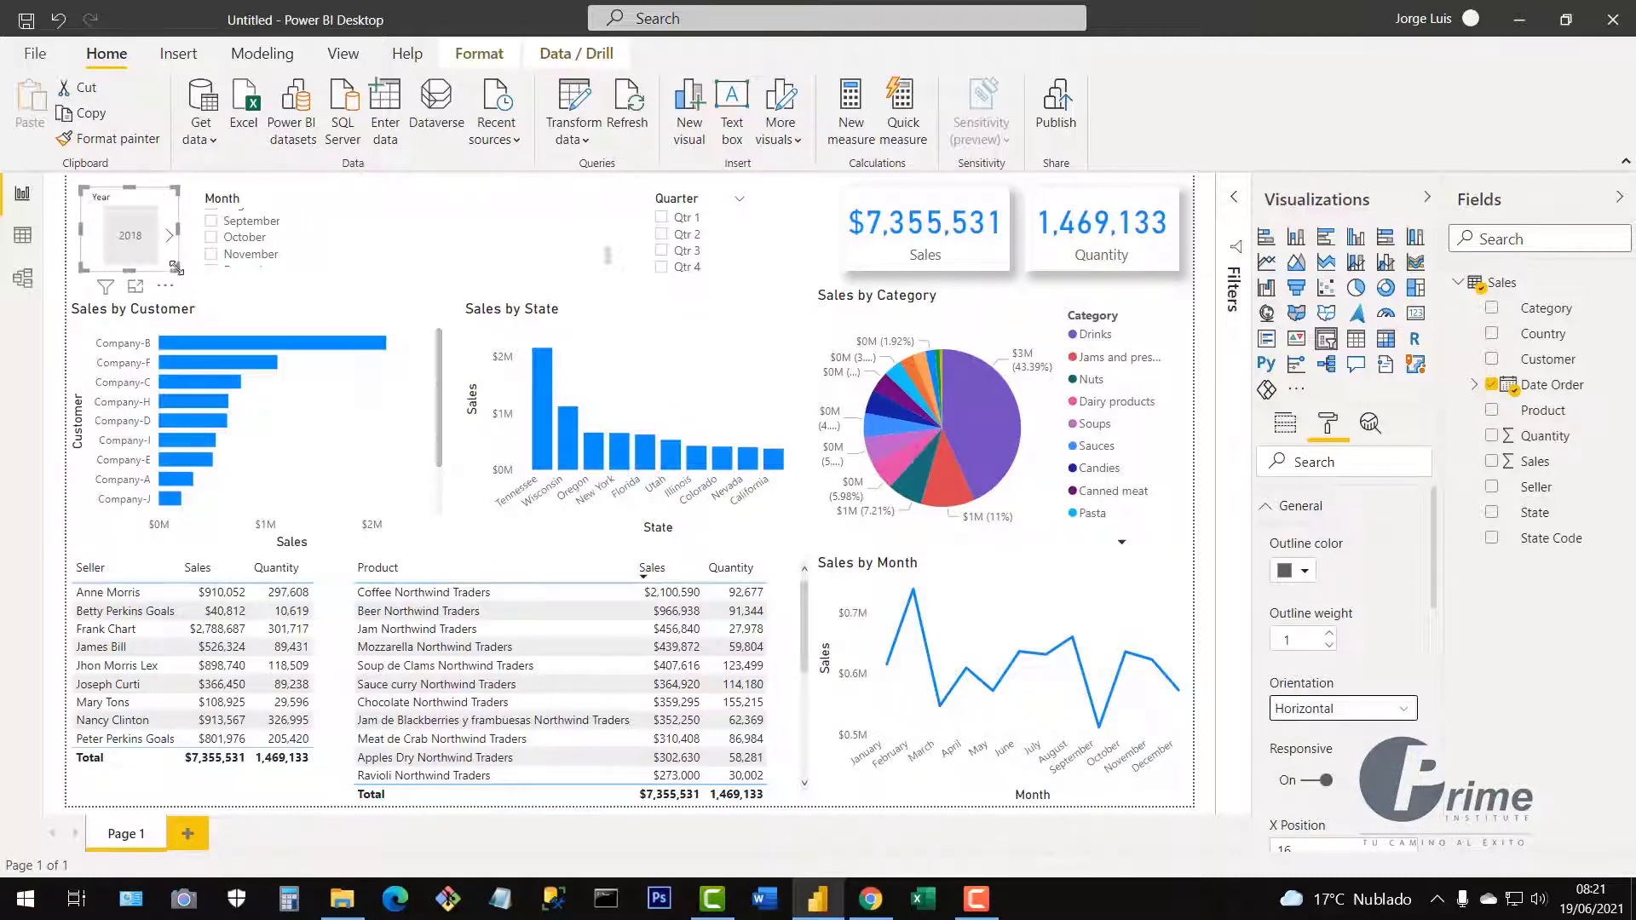
left_click_drag(177, 265, 337, 352)
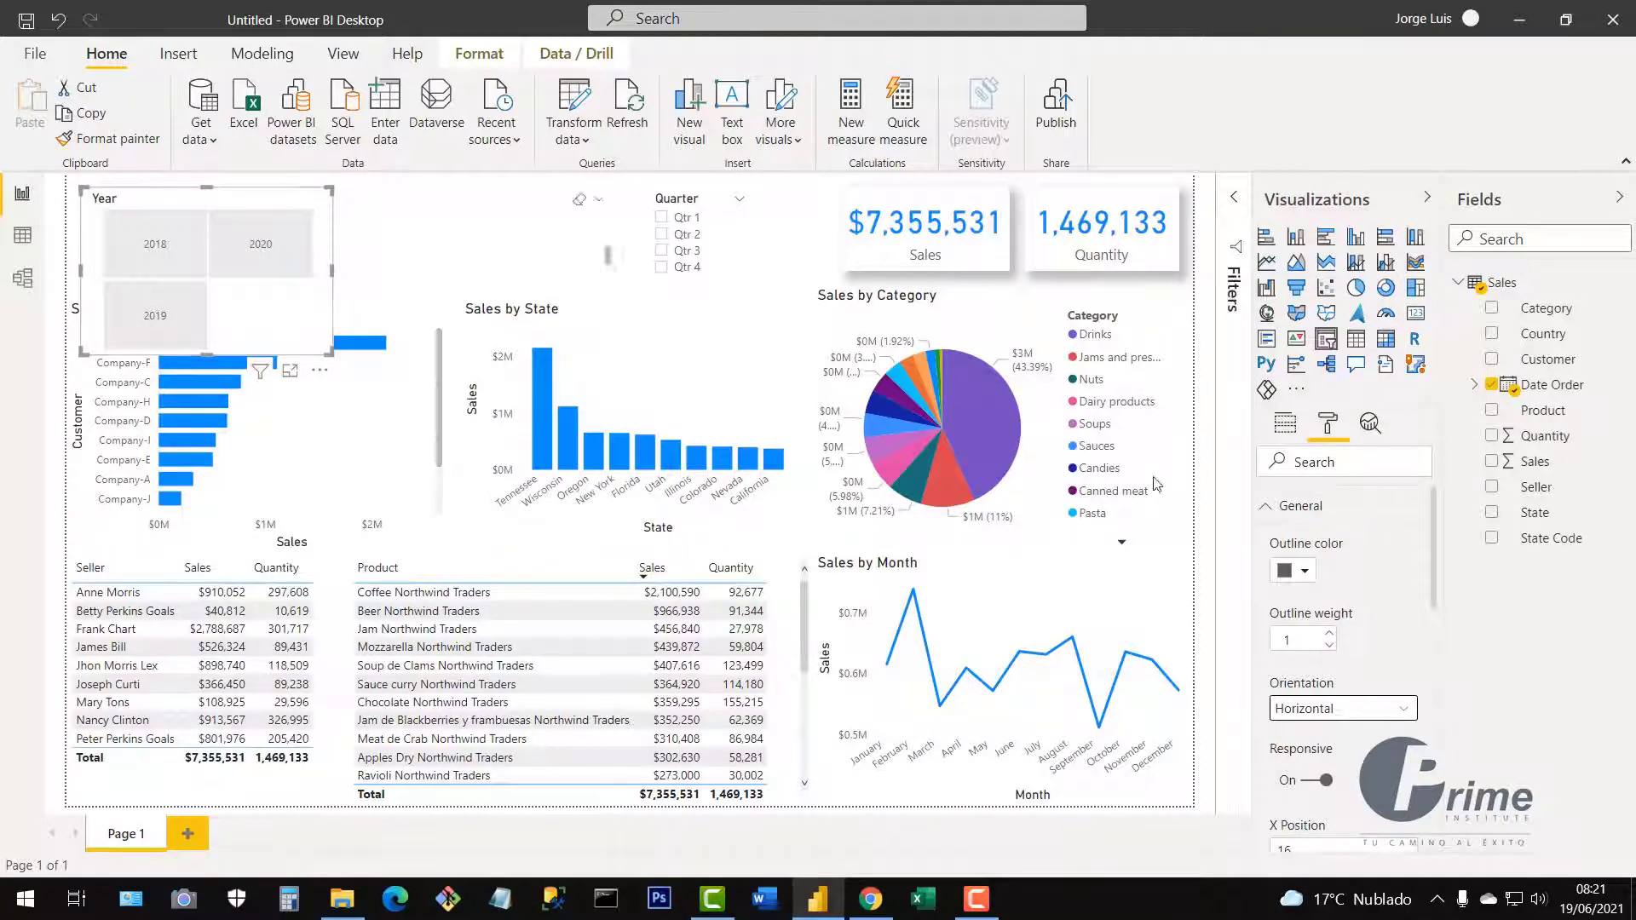
left_click(1267, 509)
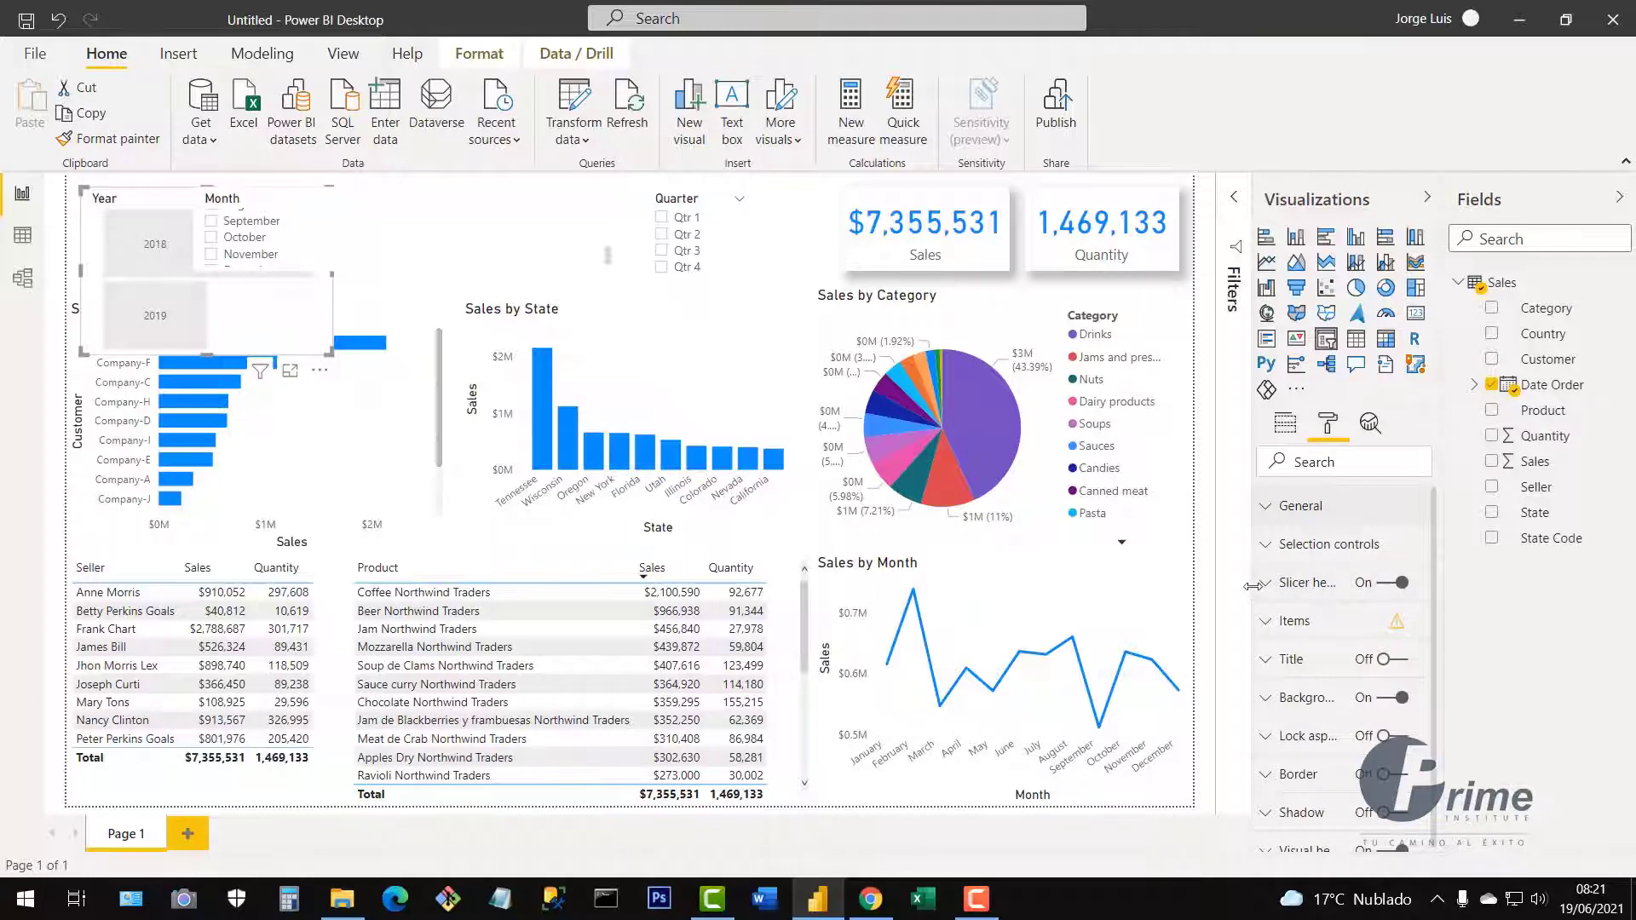
Turn off the Year slicer's header.
left_click_drag(1253, 586, 1211, 587)
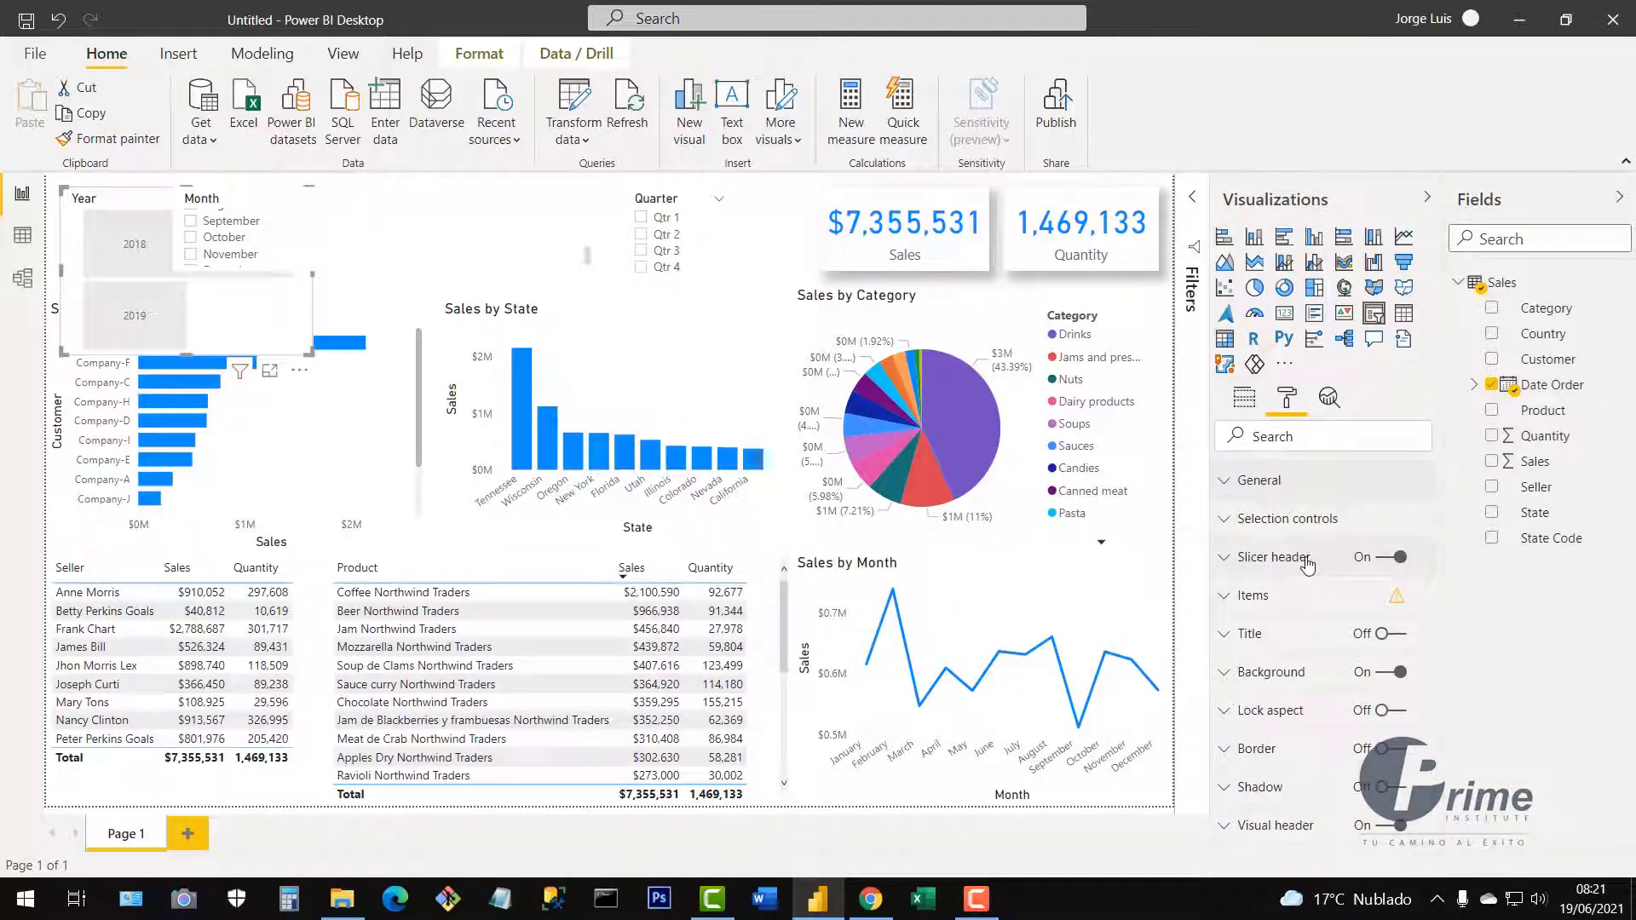
left_click(1382, 562)
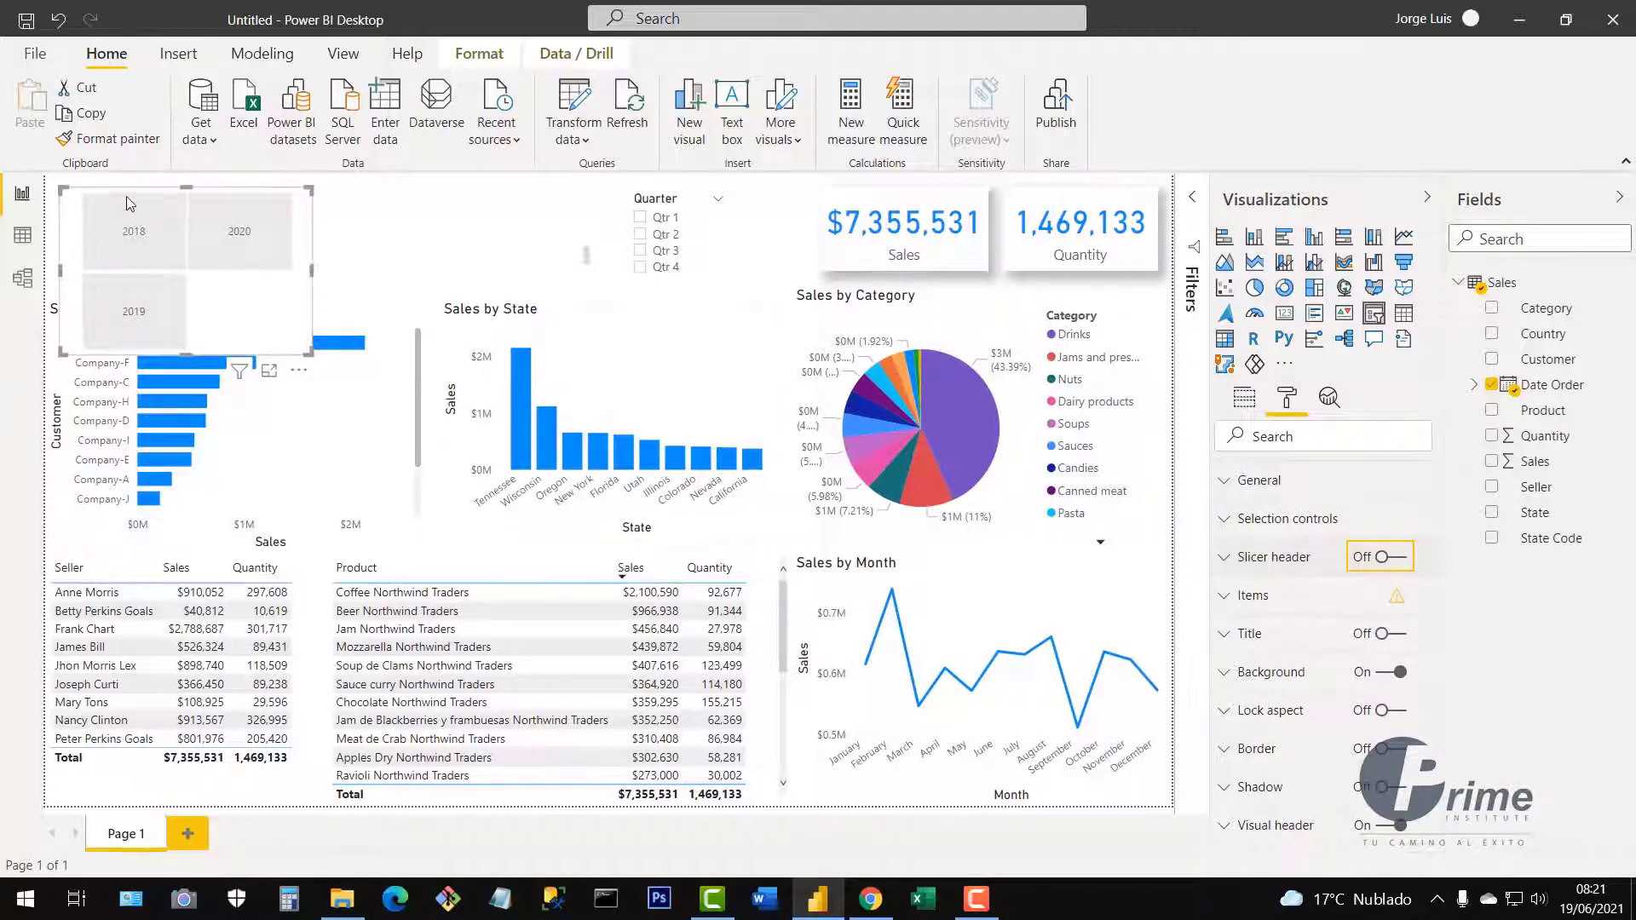
left_click_drag(1211, 572, 1281, 570)
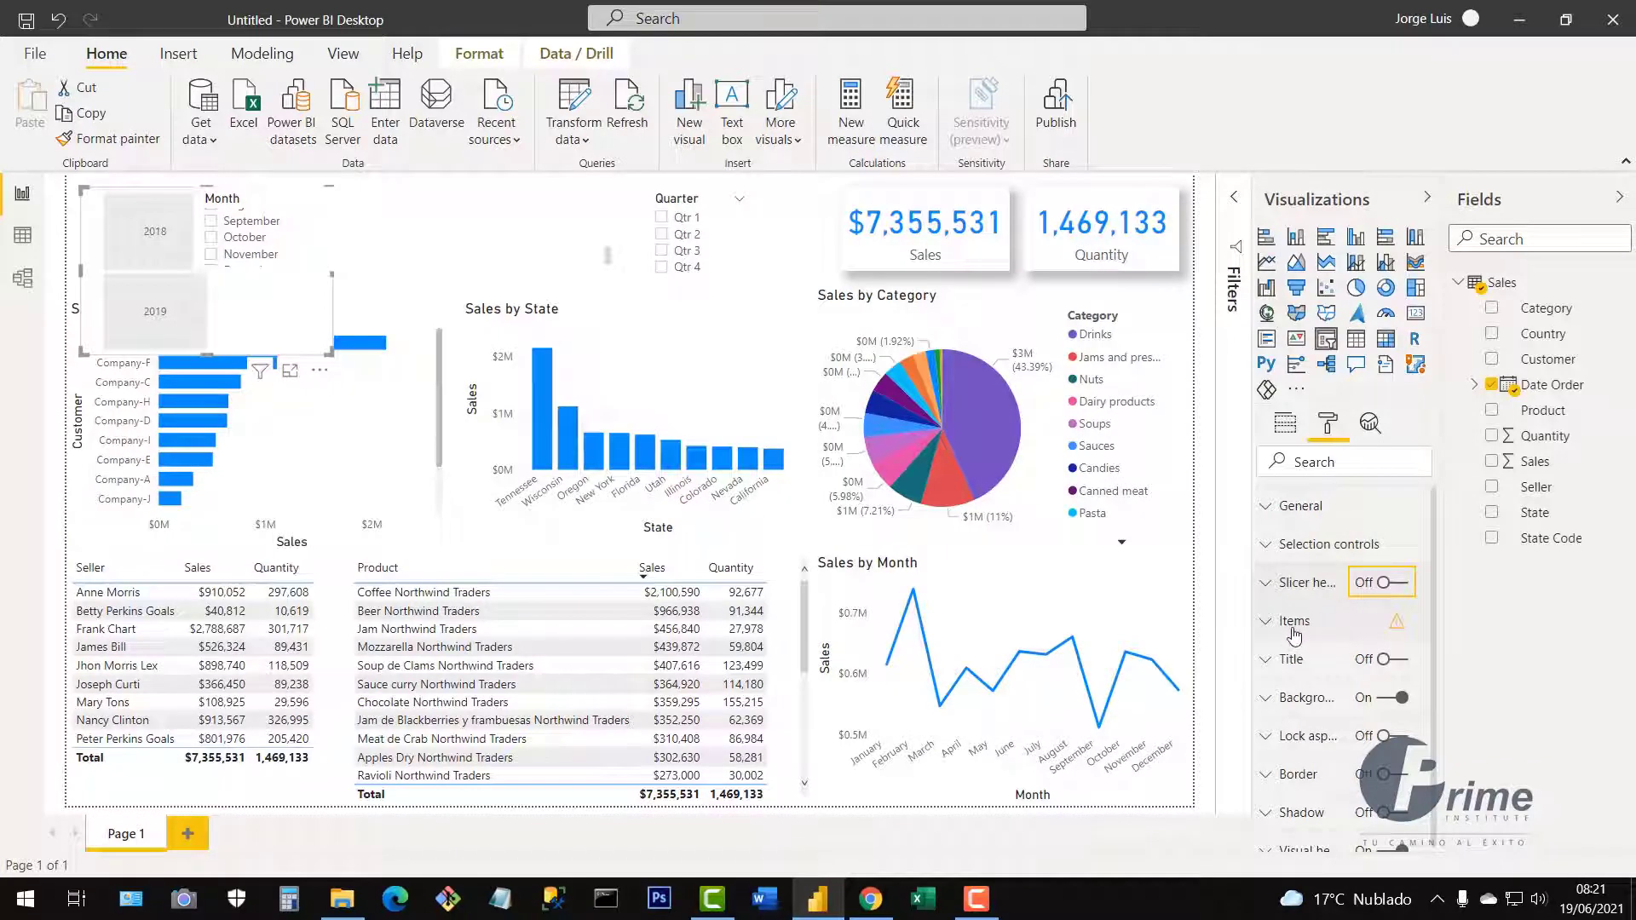
Give the year tiles white font colour and a blue background.
left_click(1267, 623)
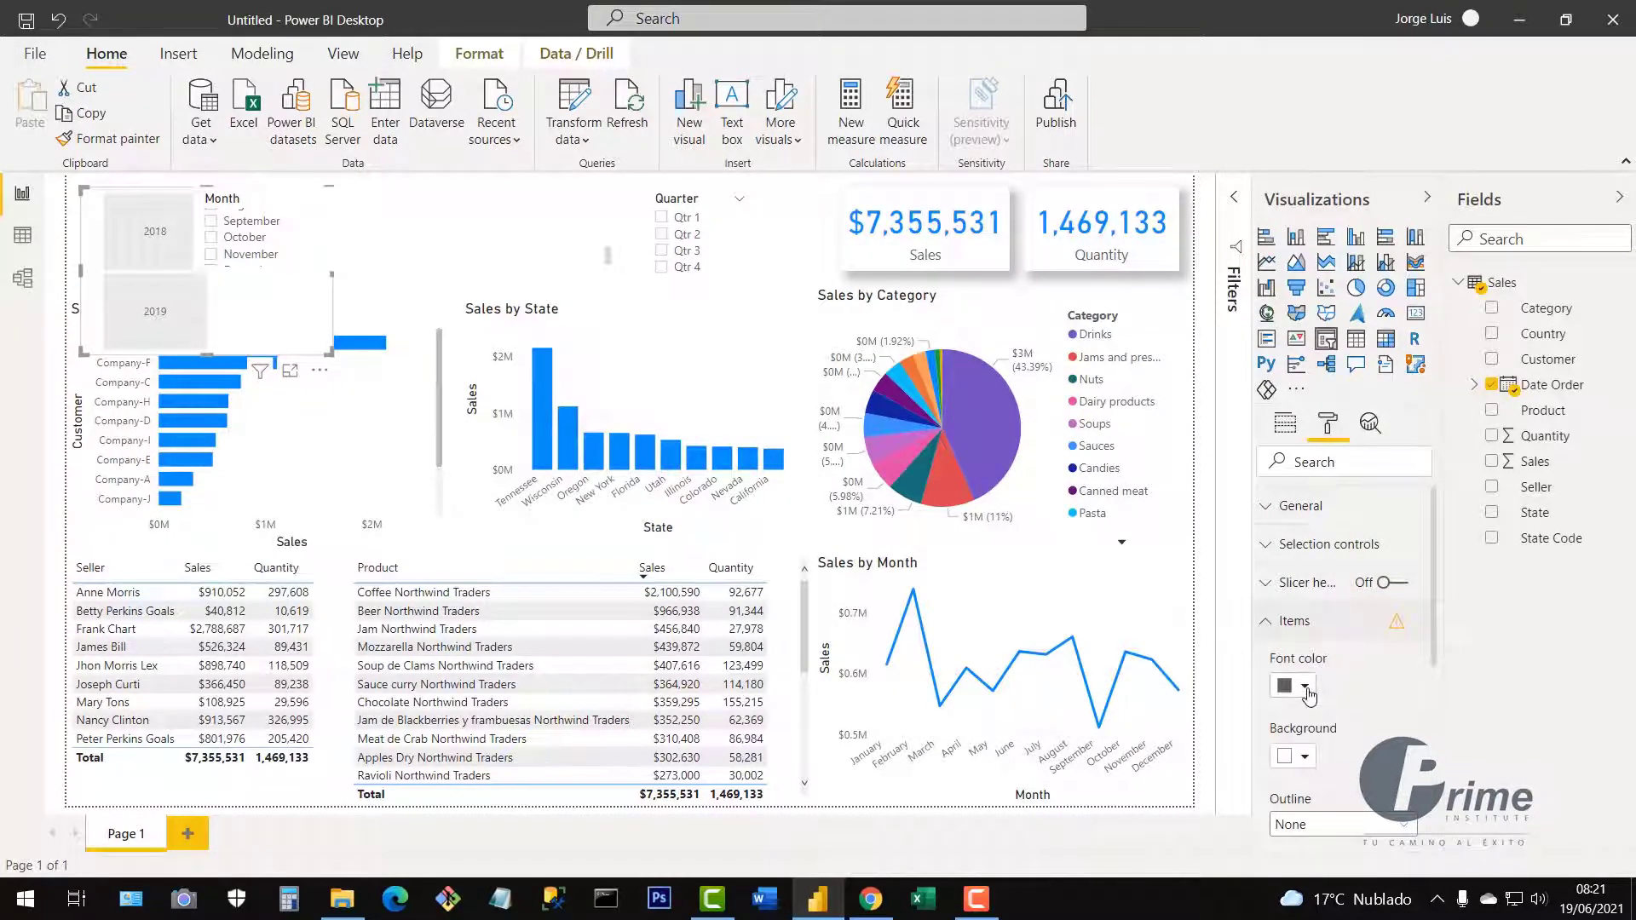
left_click(1305, 688)
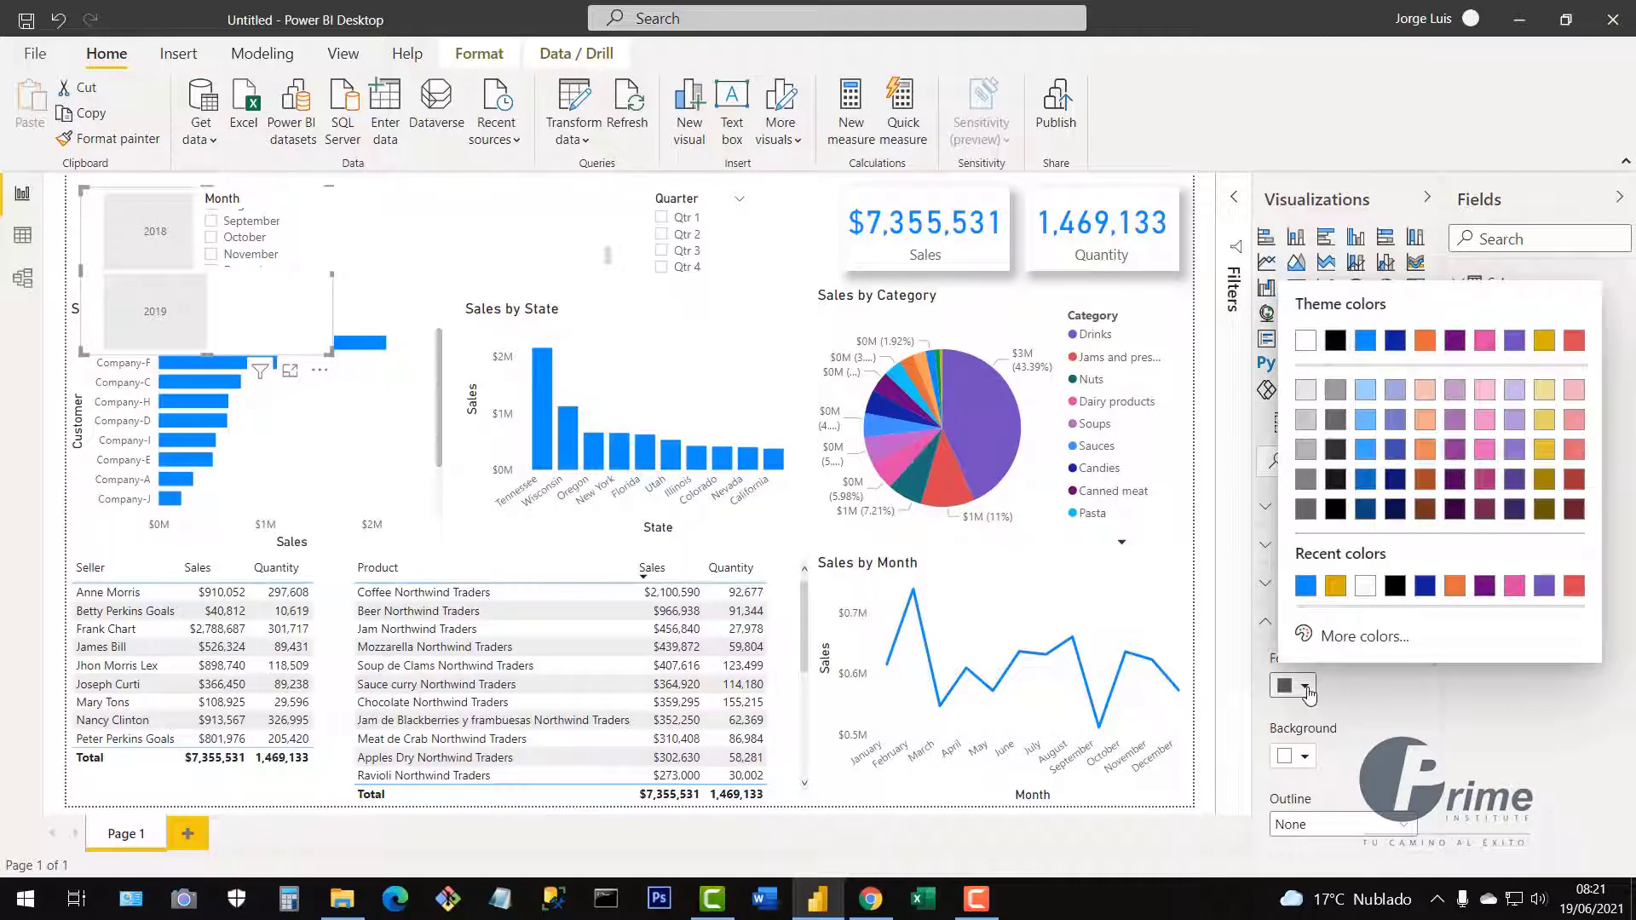
left_click(1365, 585)
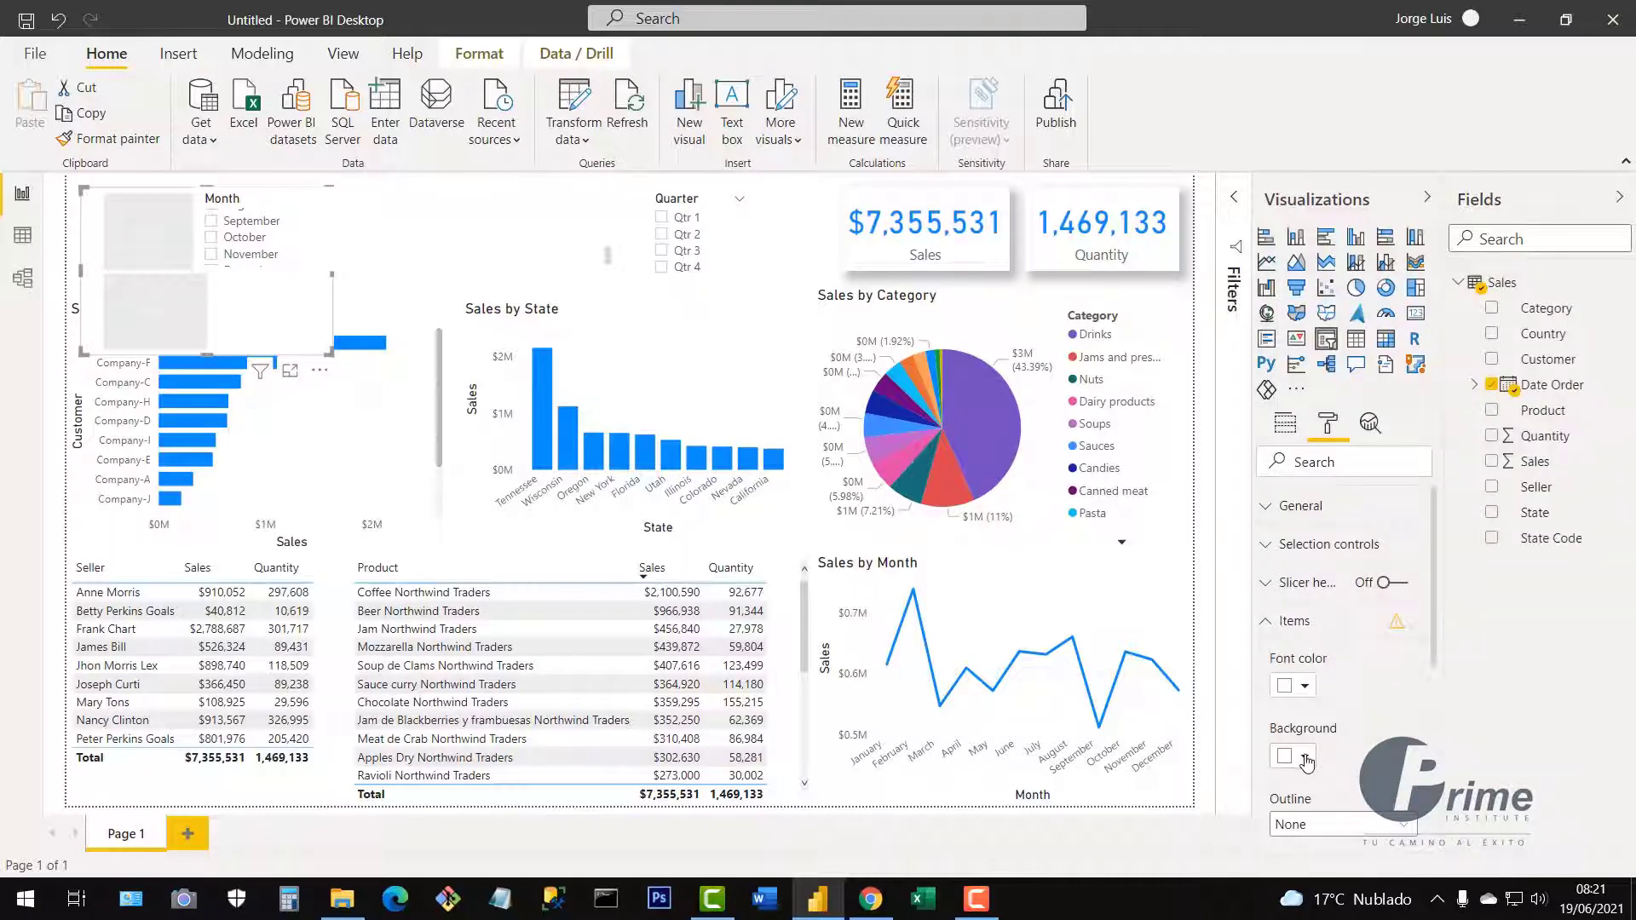
left_click(1305, 757)
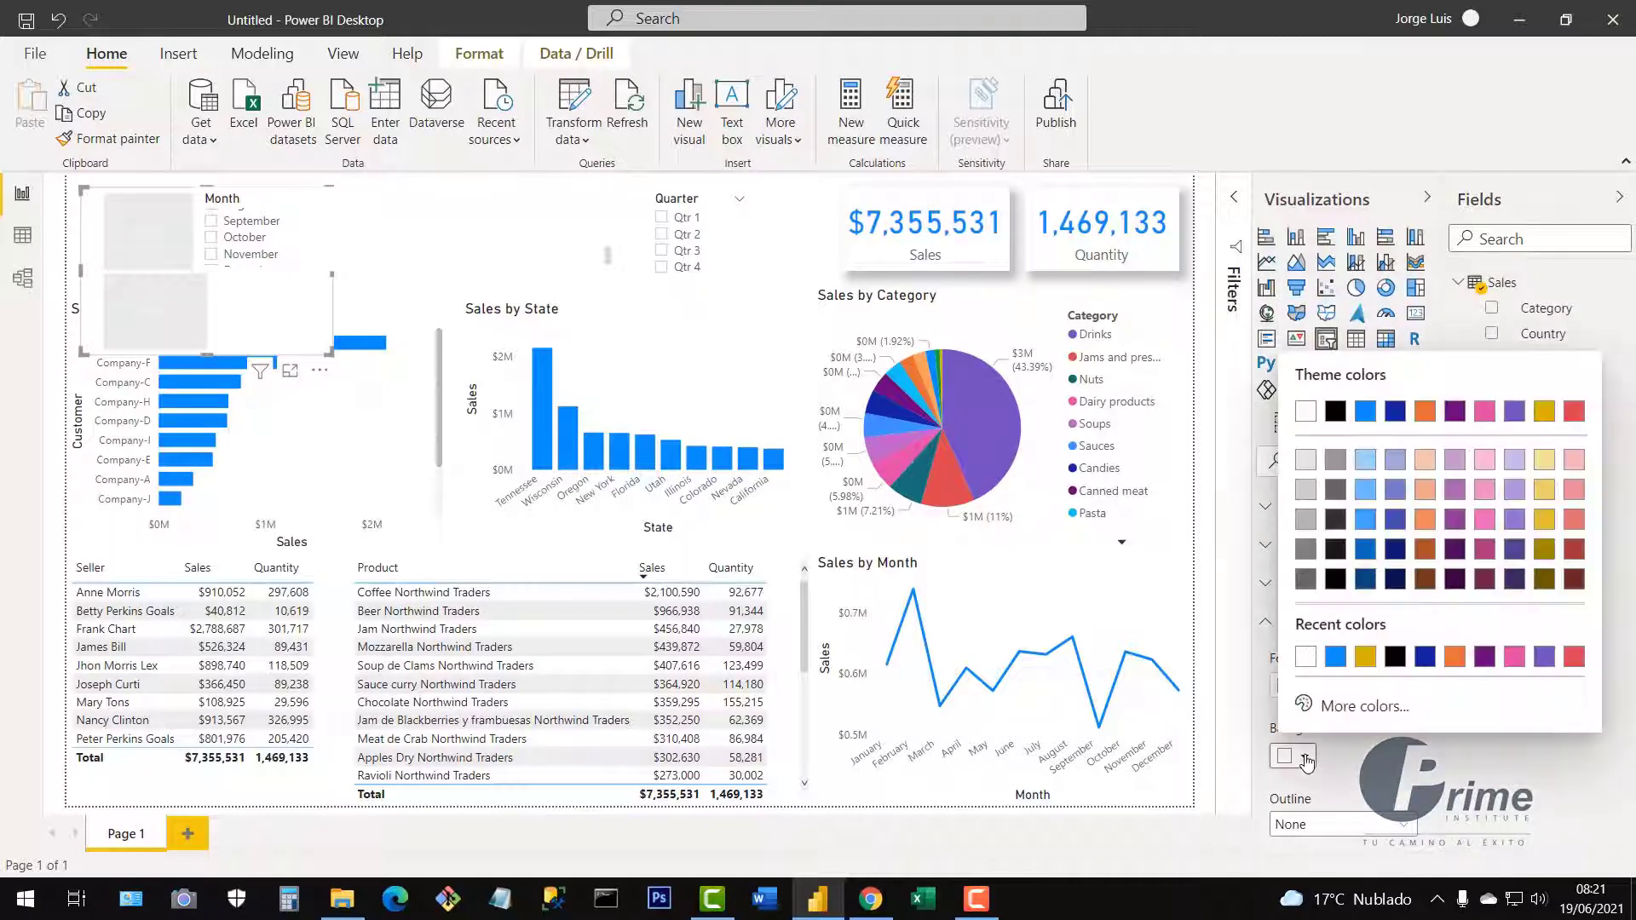
left_click(1335, 658)
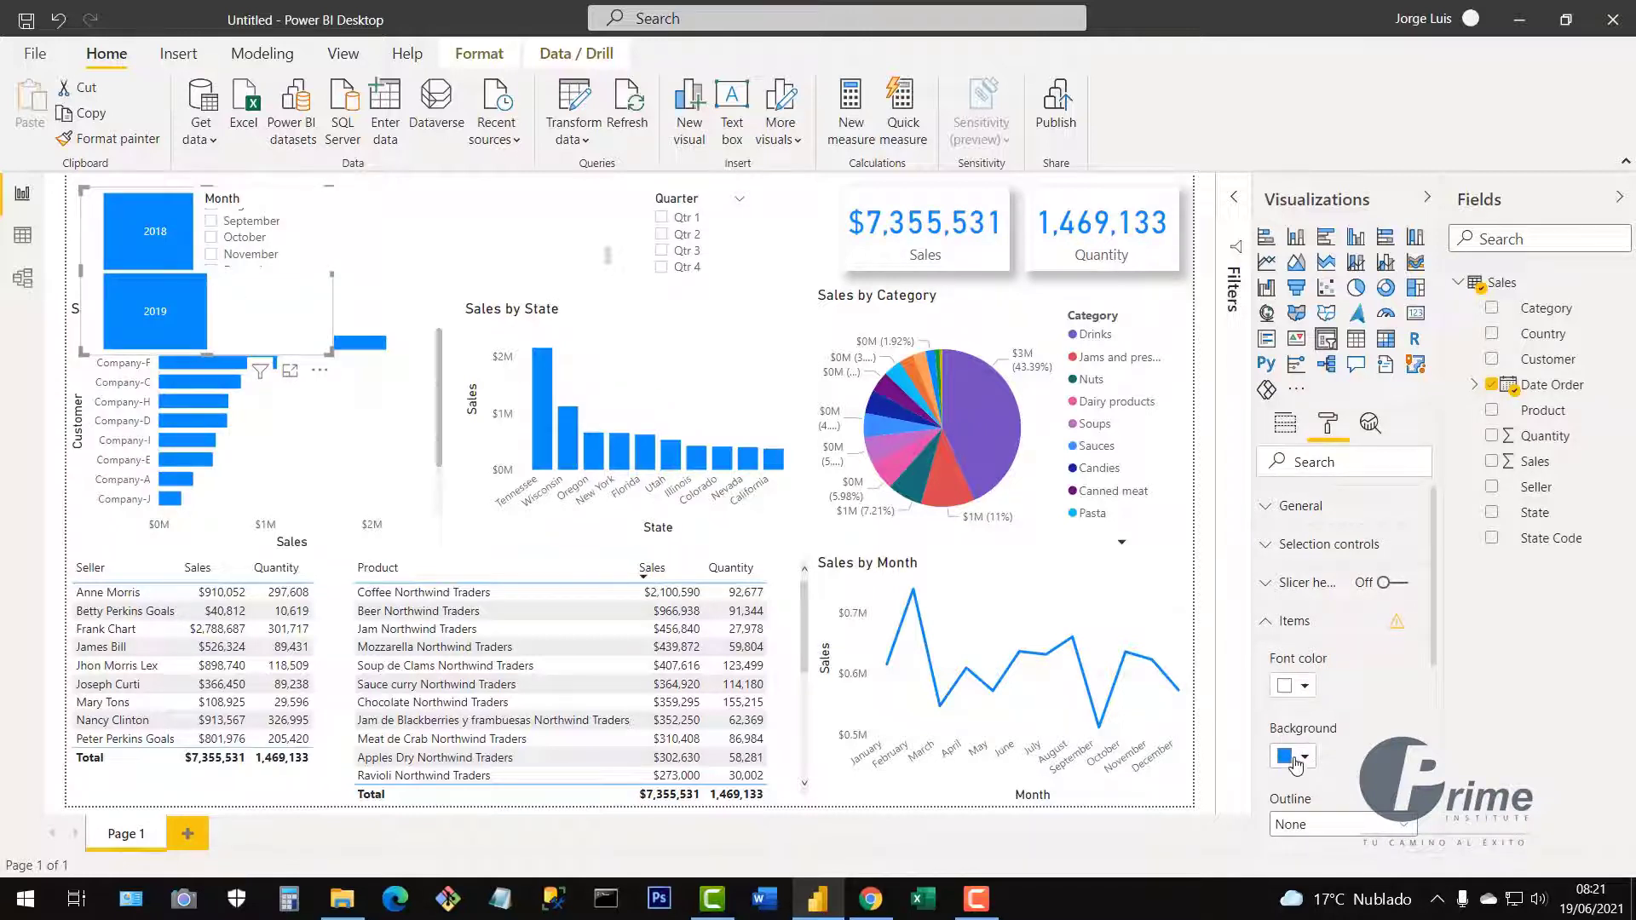
left_click(1274, 623)
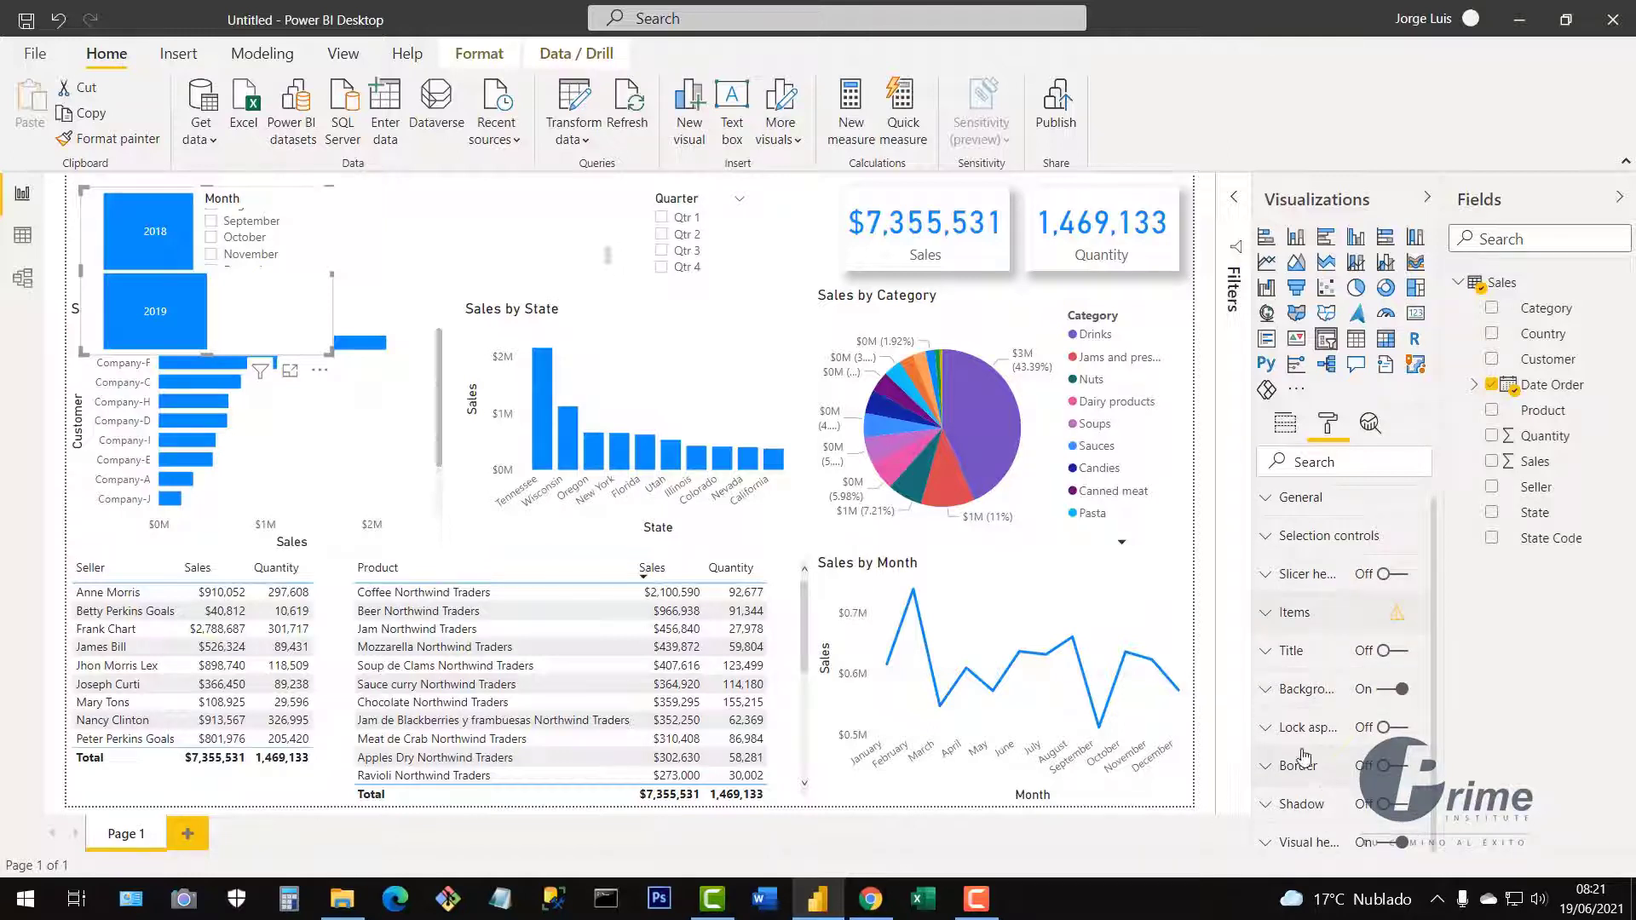
Add a shadow, turn off the background, and shrink the Year slicer into one top-left row.
left_click(1399, 806)
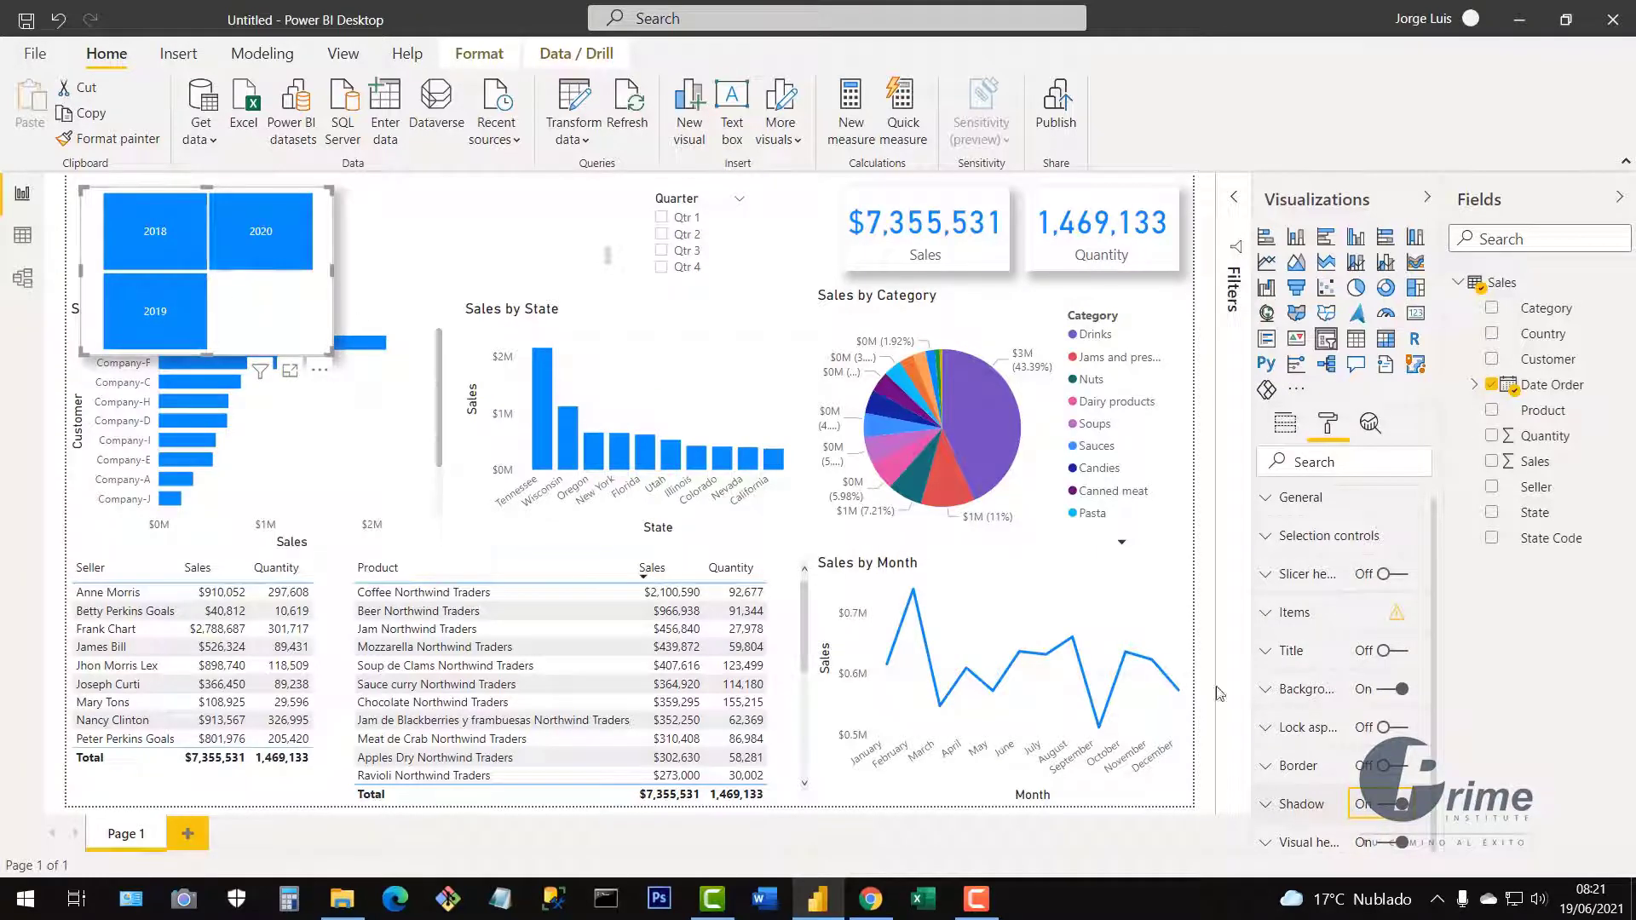
left_click(1385, 689)
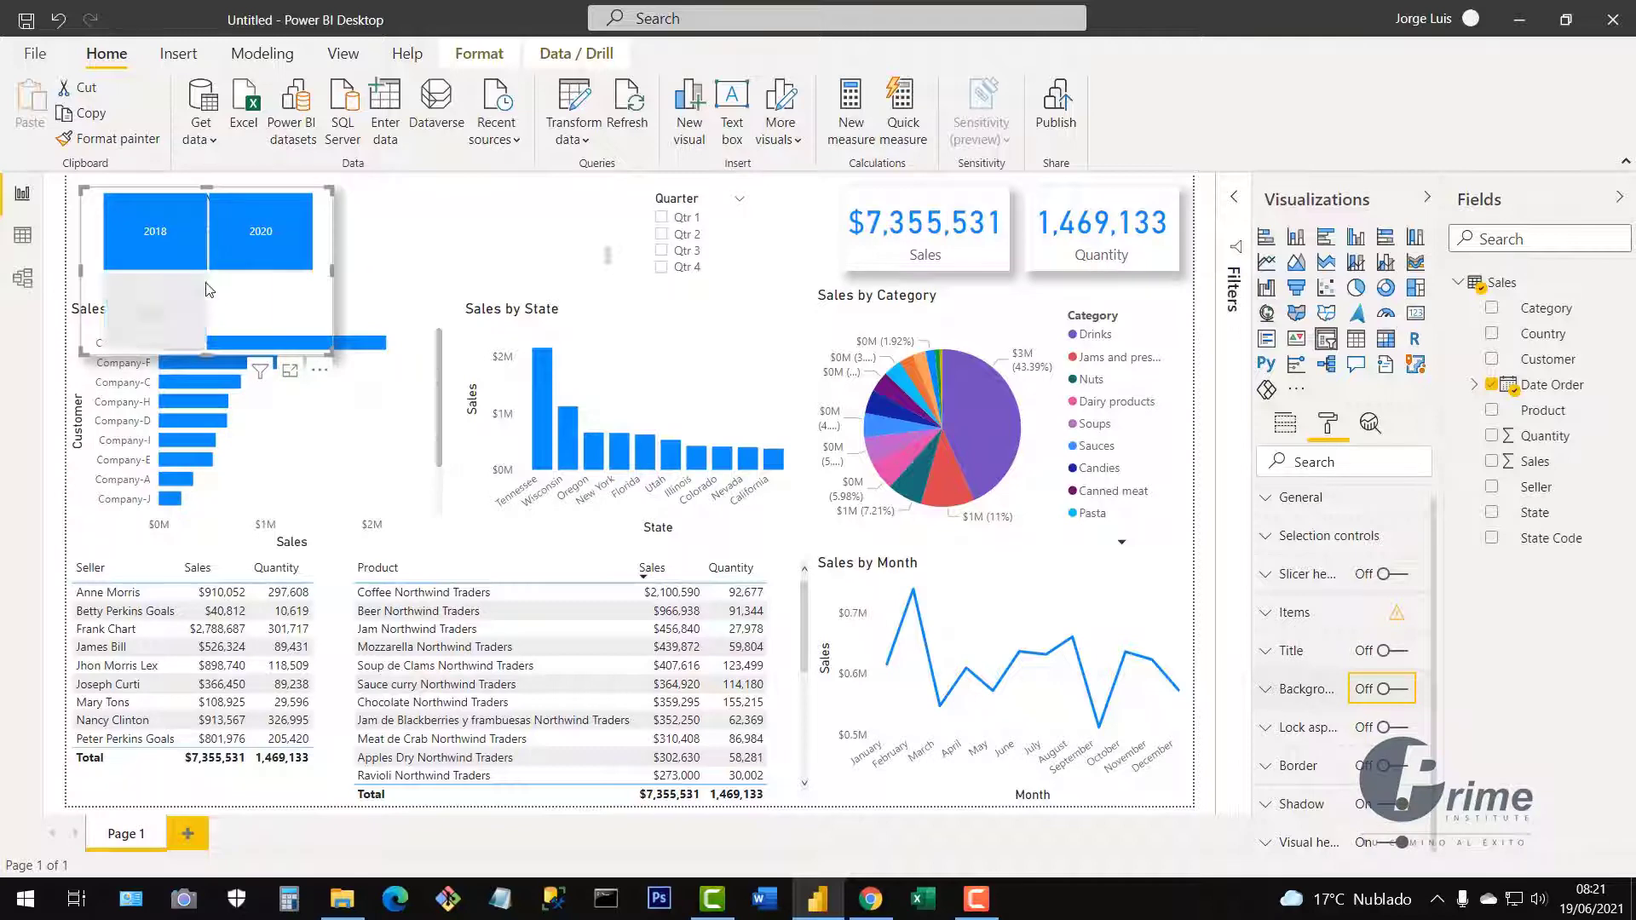
left_click_drag(252, 315, 156, 275)
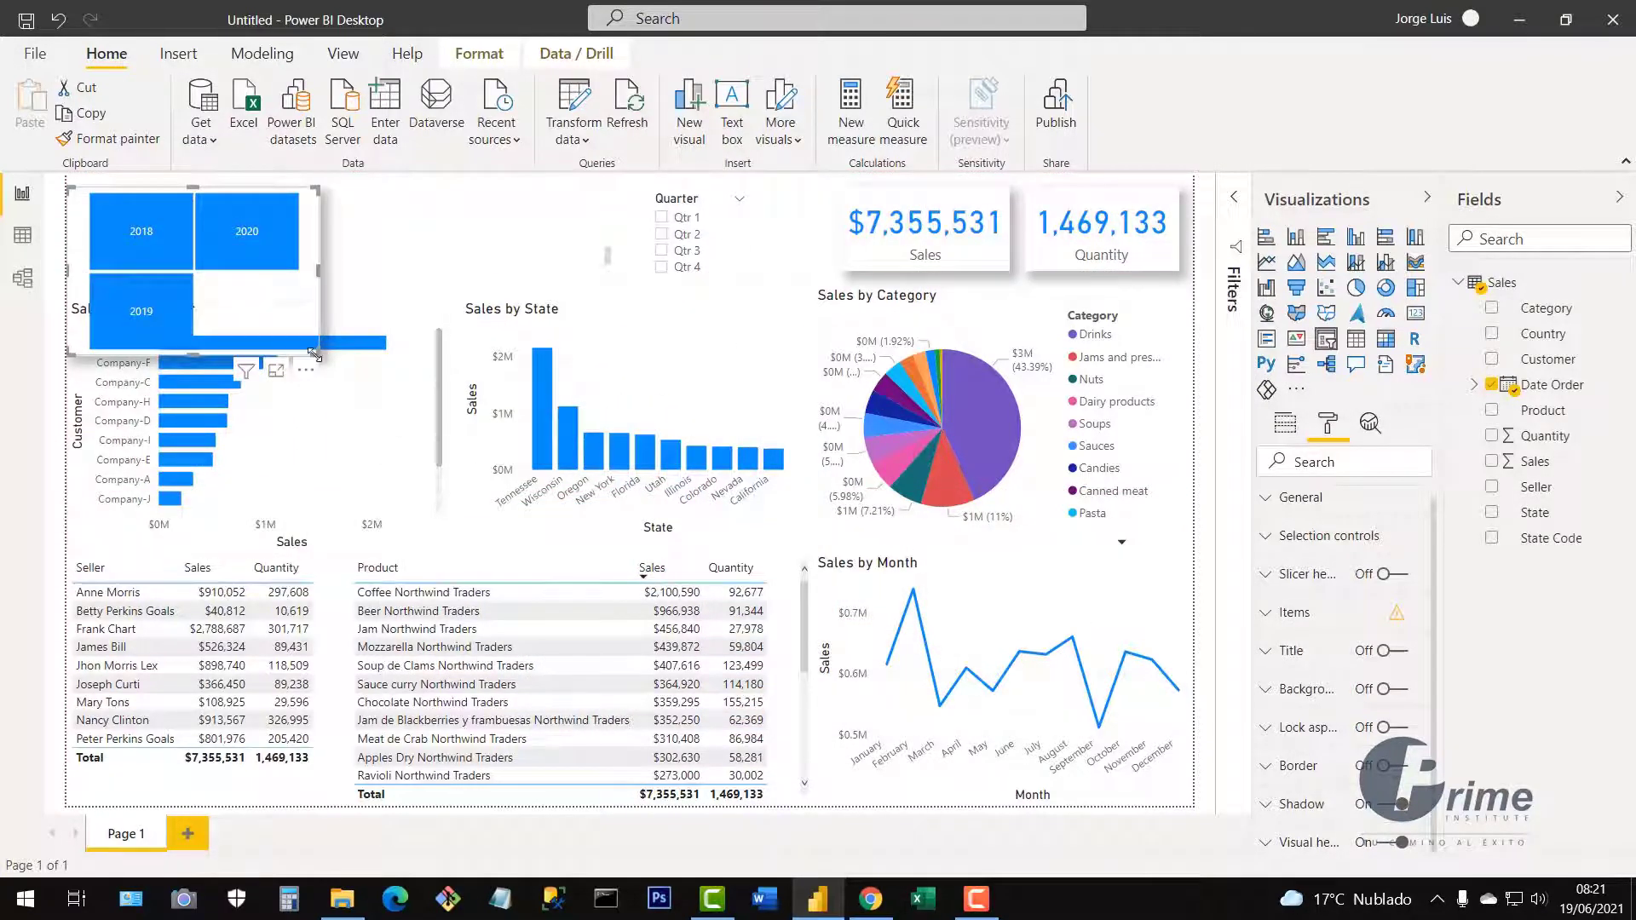
left_click_drag(318, 354, 220, 256)
mouse_move(229, 258)
left_mouse_down()
mouse_move(186, 258)
mouse_move(171, 281)
mouse_move(219, 271)
mouse_move(238, 246)
left_mouse_up()
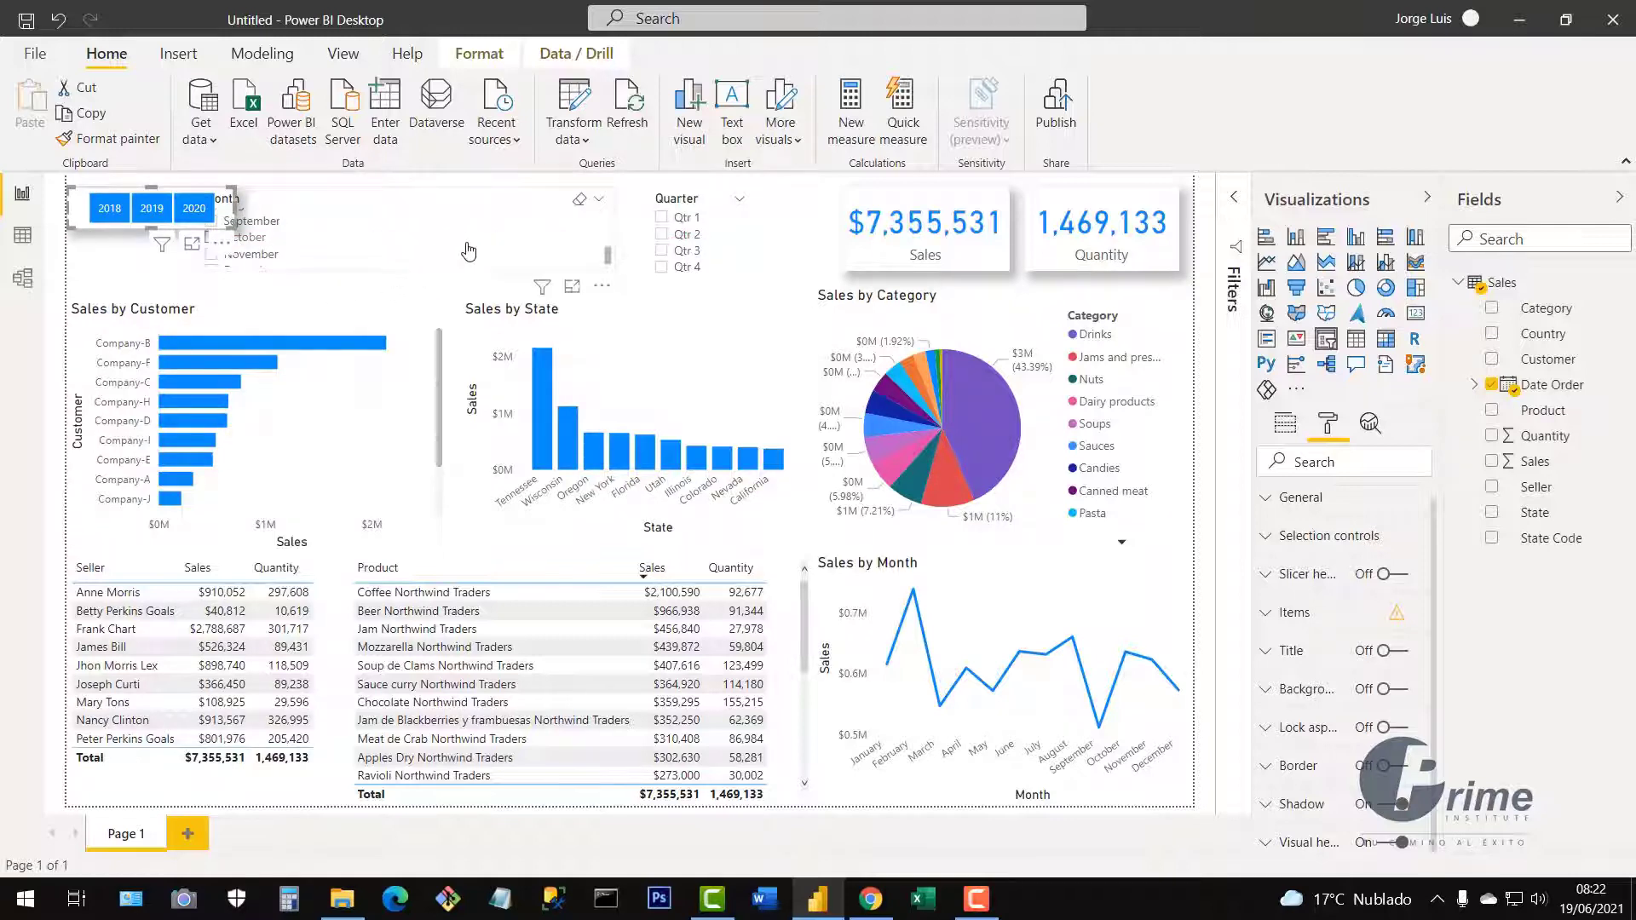
Nudge the Month slicer left and widen the Year slicer slightly to the right.
left_click(514, 248)
left_click_drag(514, 247, 500, 247)
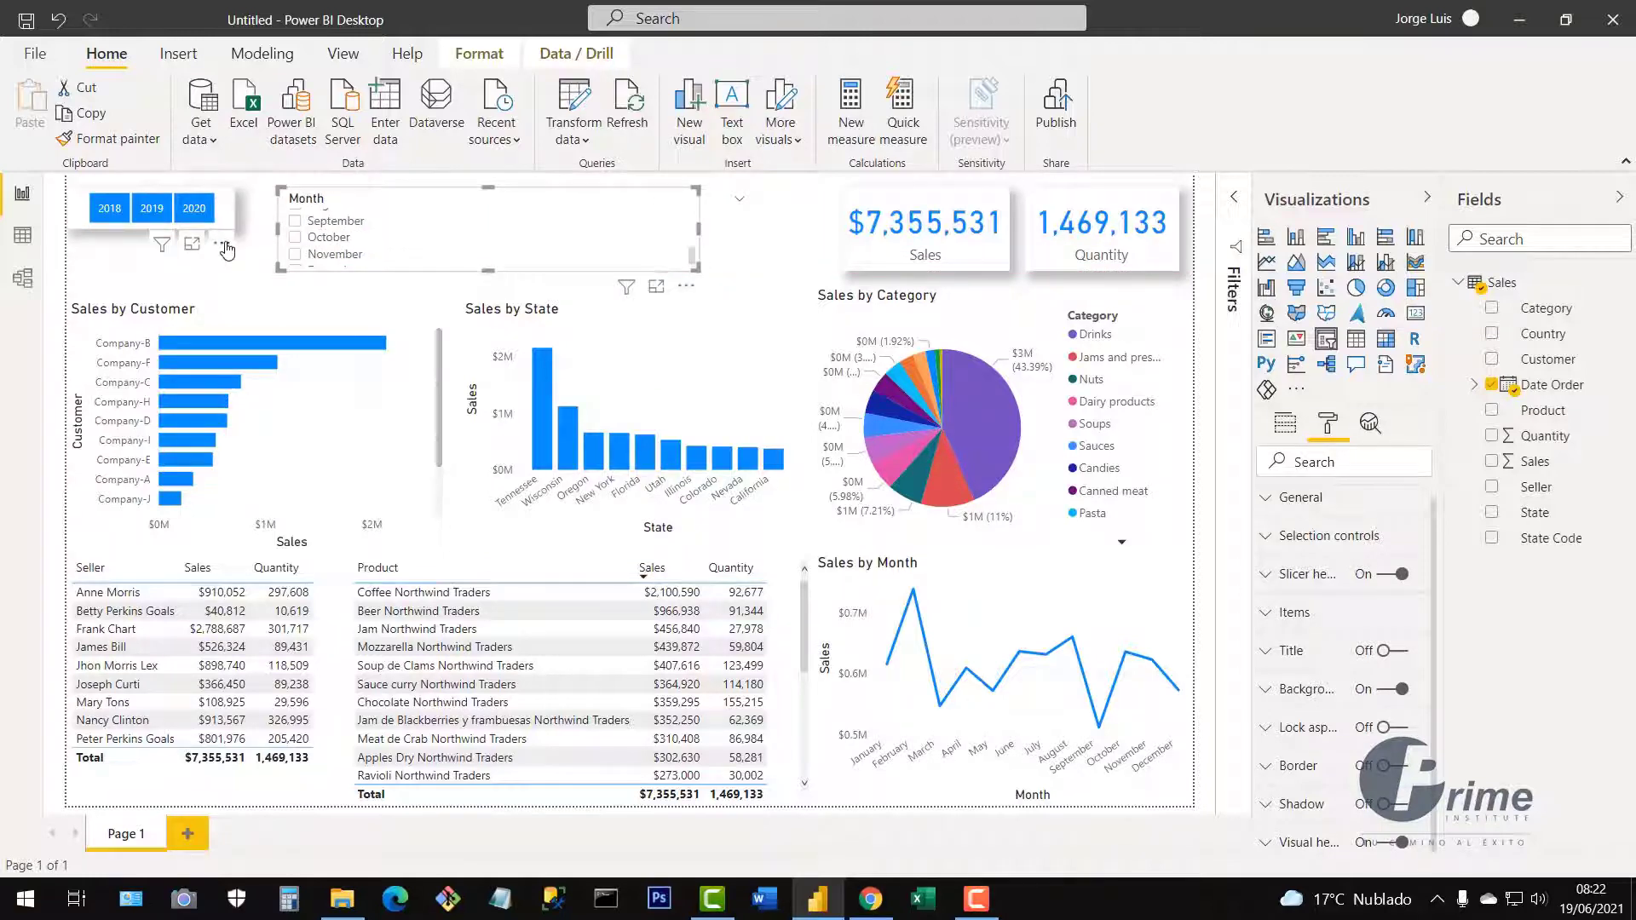
left_click(220, 244)
left_click(241, 225)
left_click(241, 225)
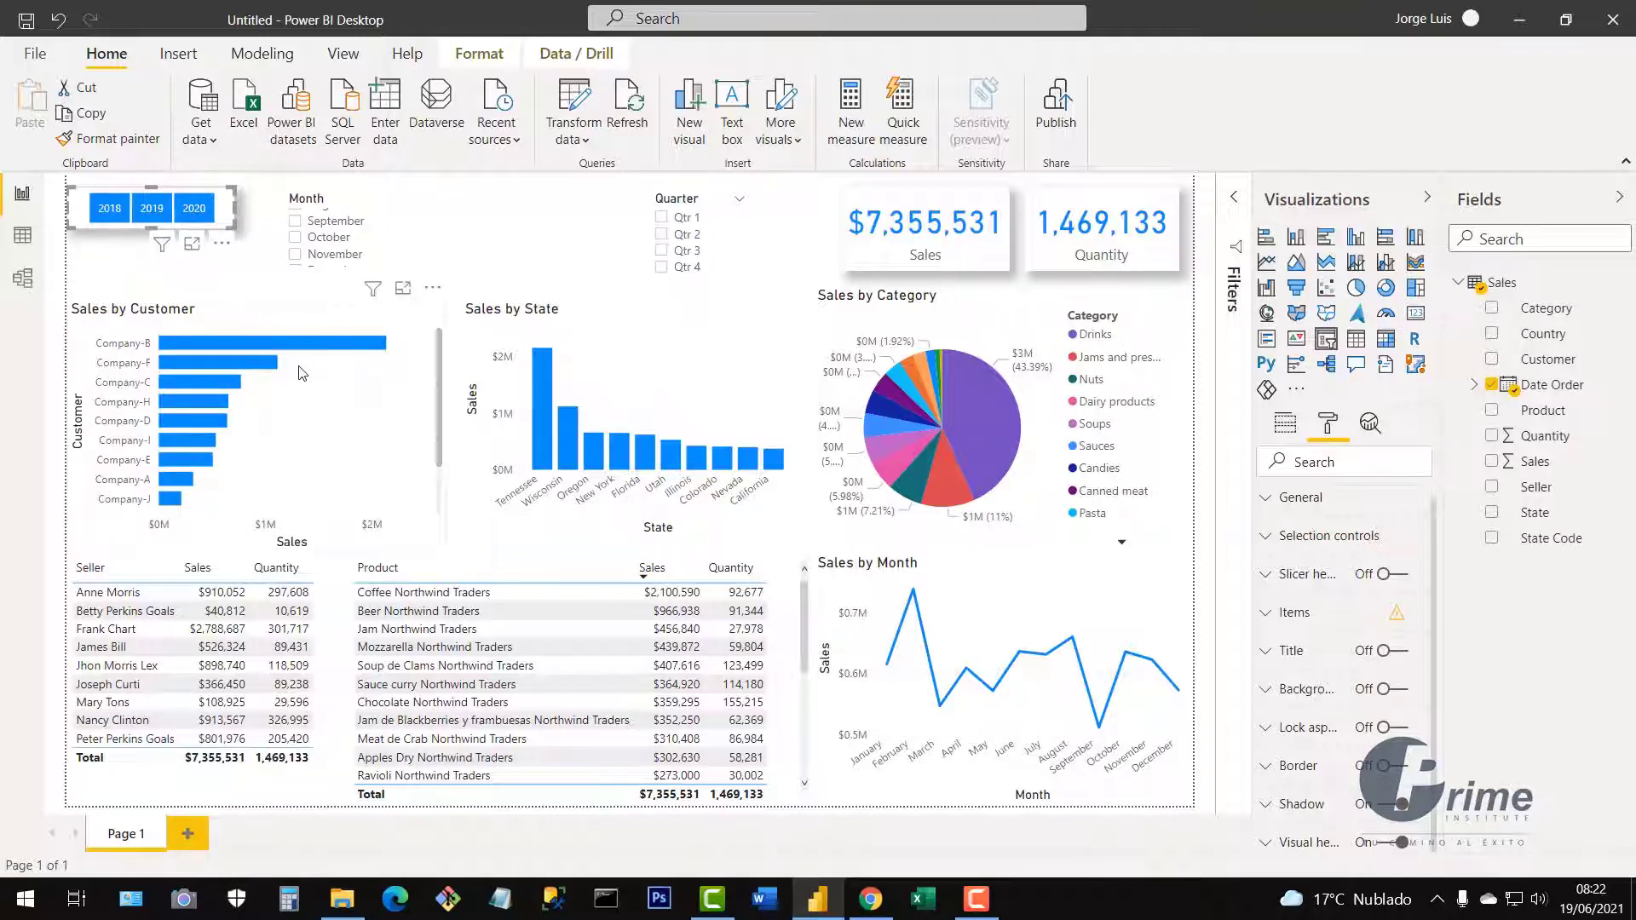
left_click_drag(226, 217, 174, 236)
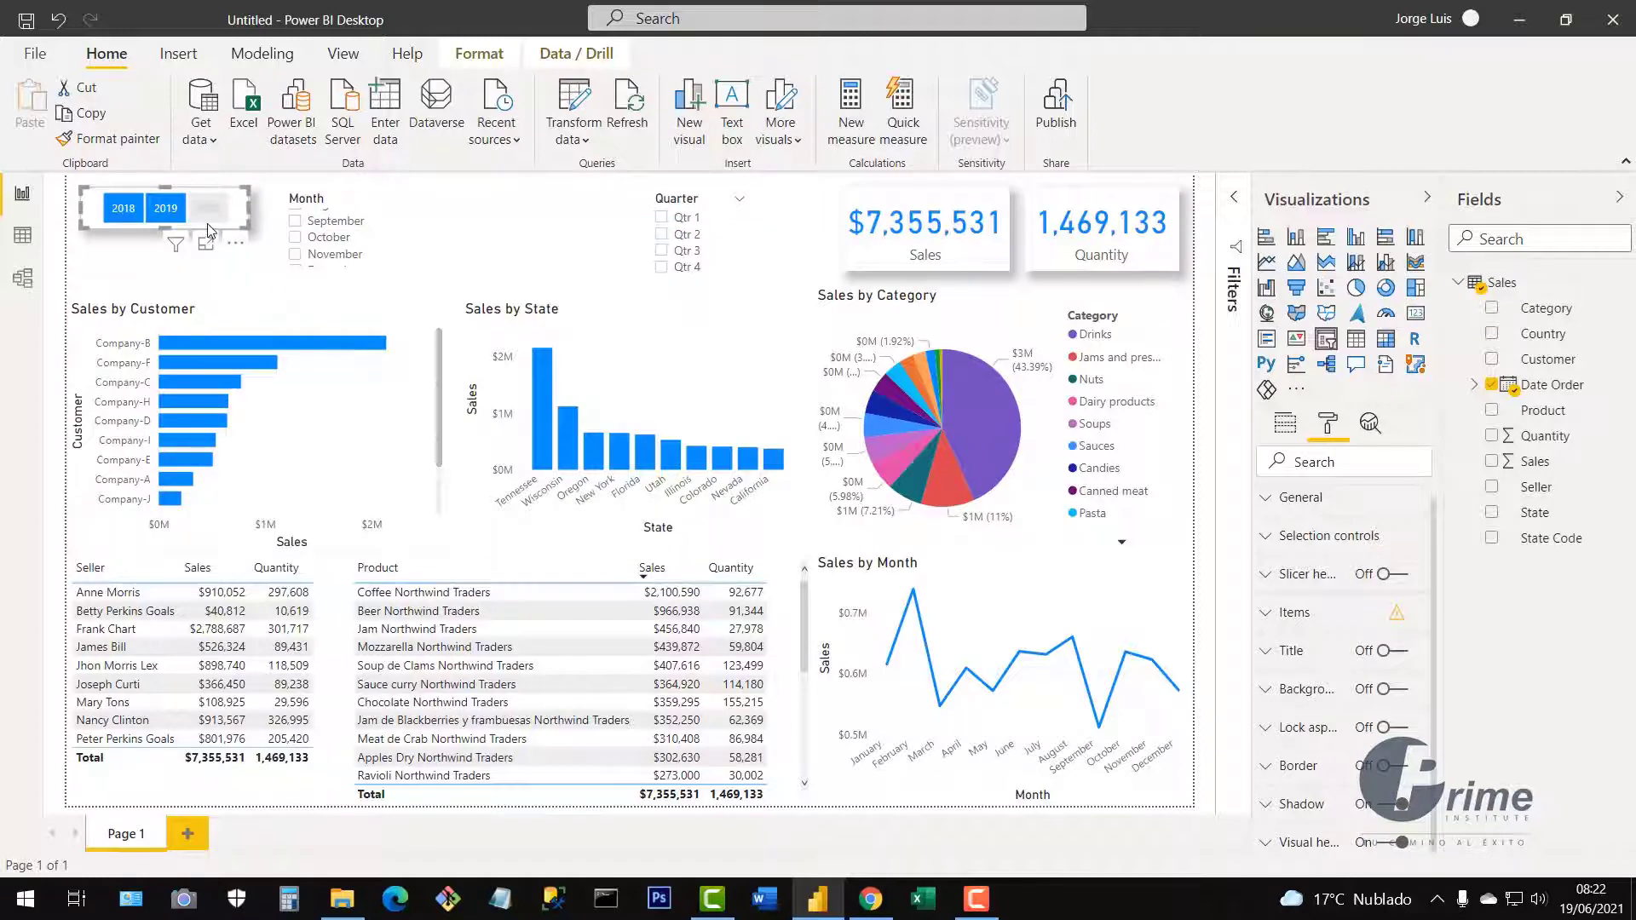
left_click(94, 144)
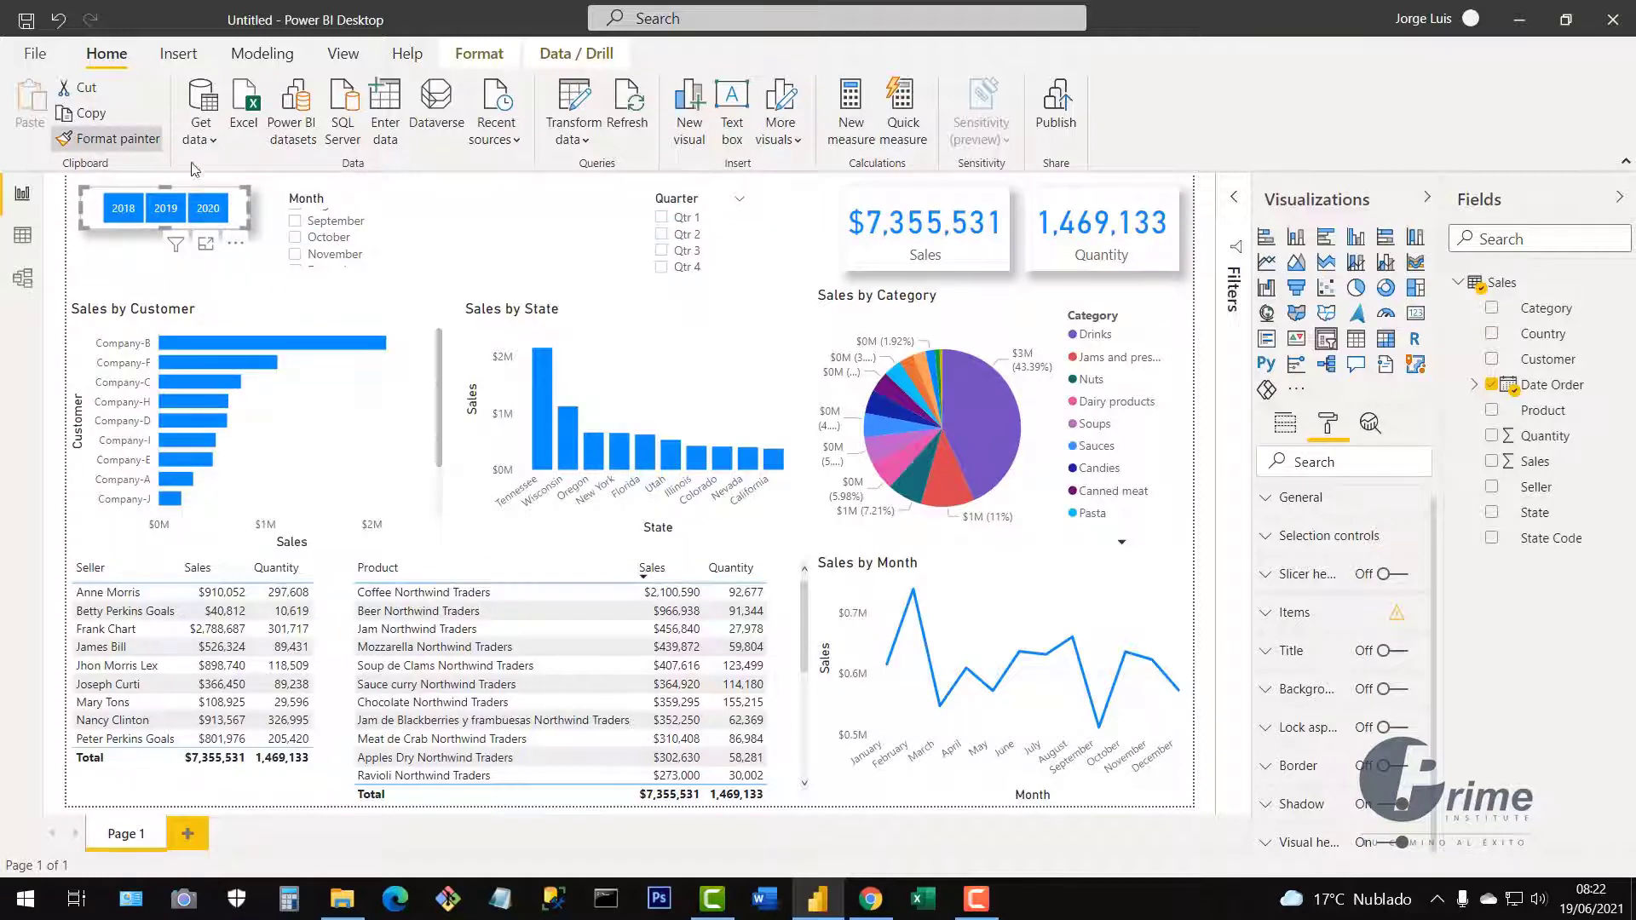
Apply the Year slicer's style to the Month slicer, resize it to show January–August, and test its scroll arrows.
left_click(483, 223)
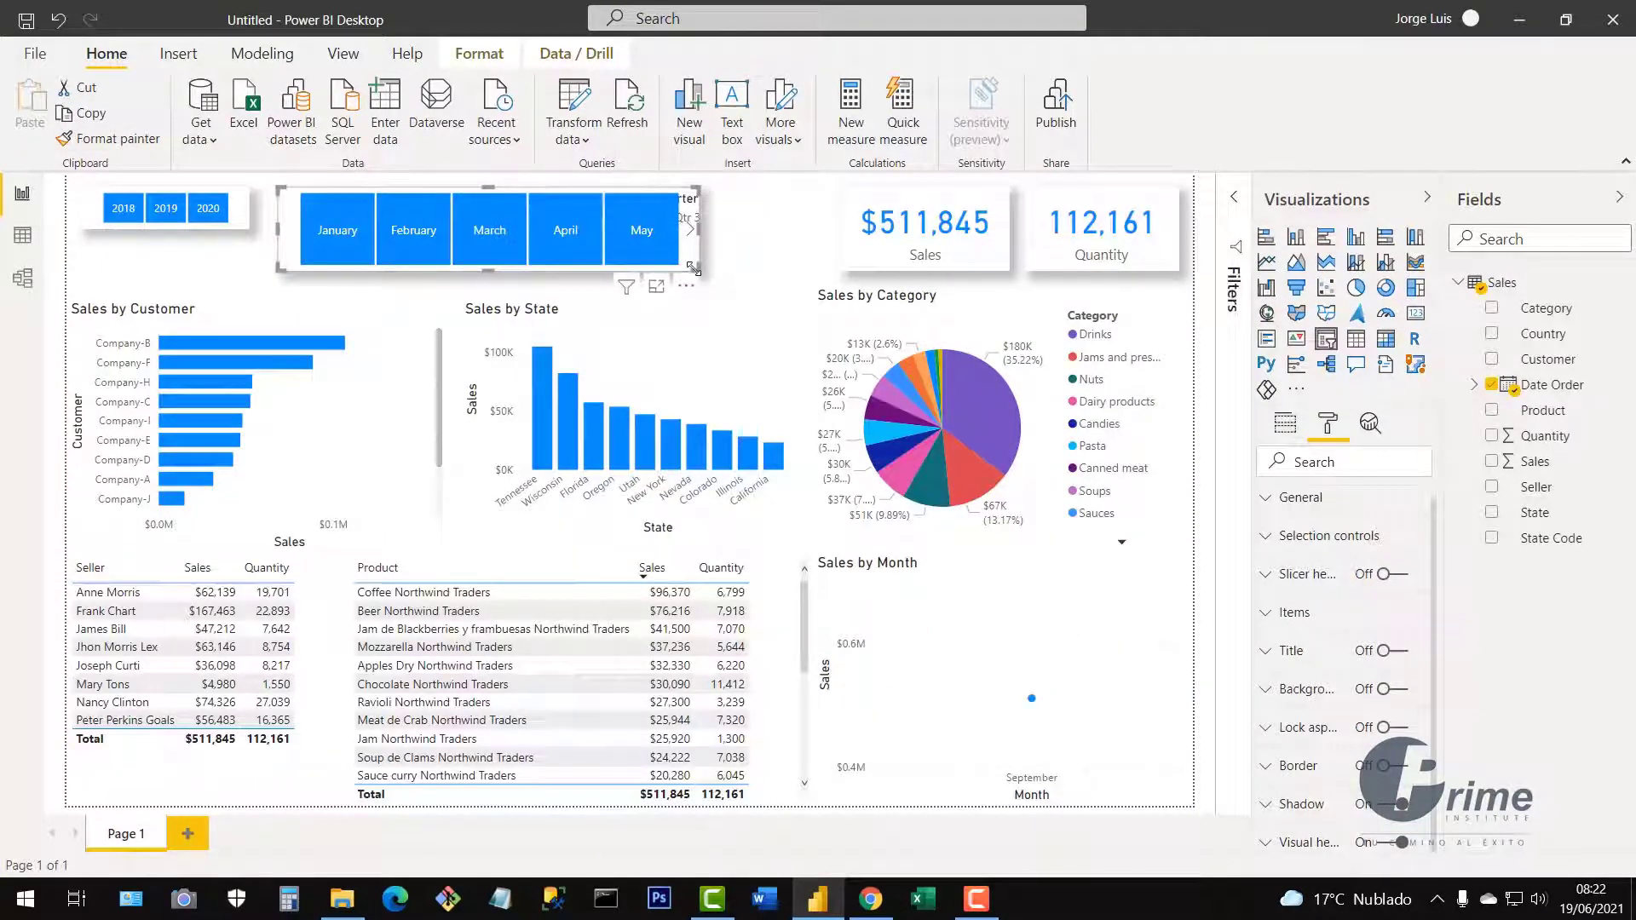
left_click_drag(698, 269, 620, 278)
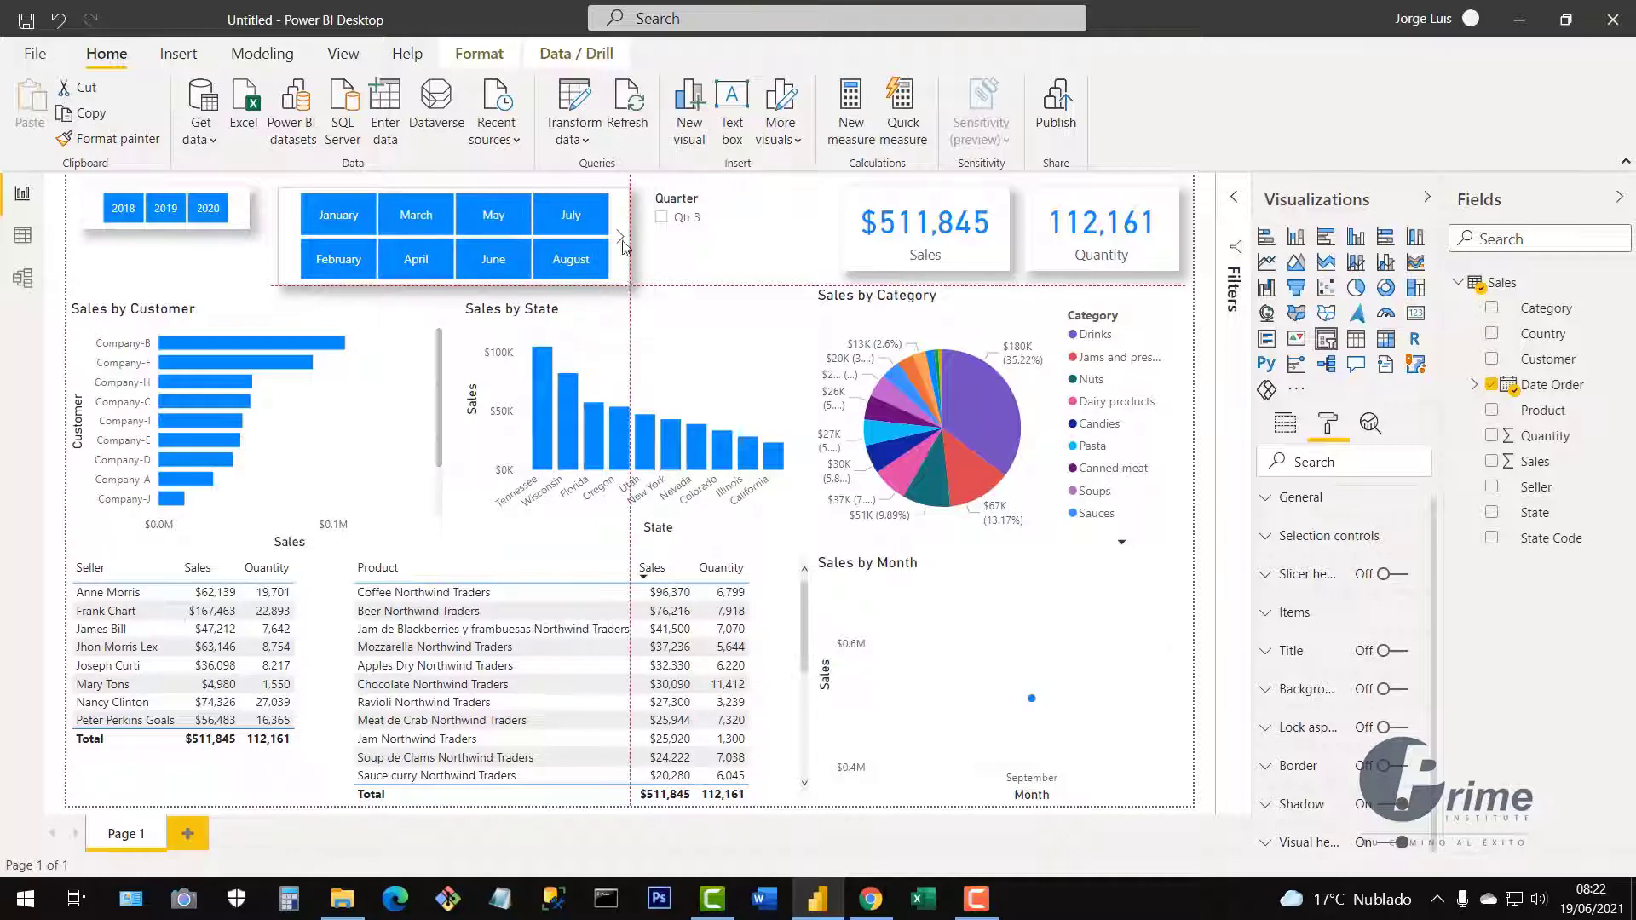
left_click_drag(621, 211, 606, 219)
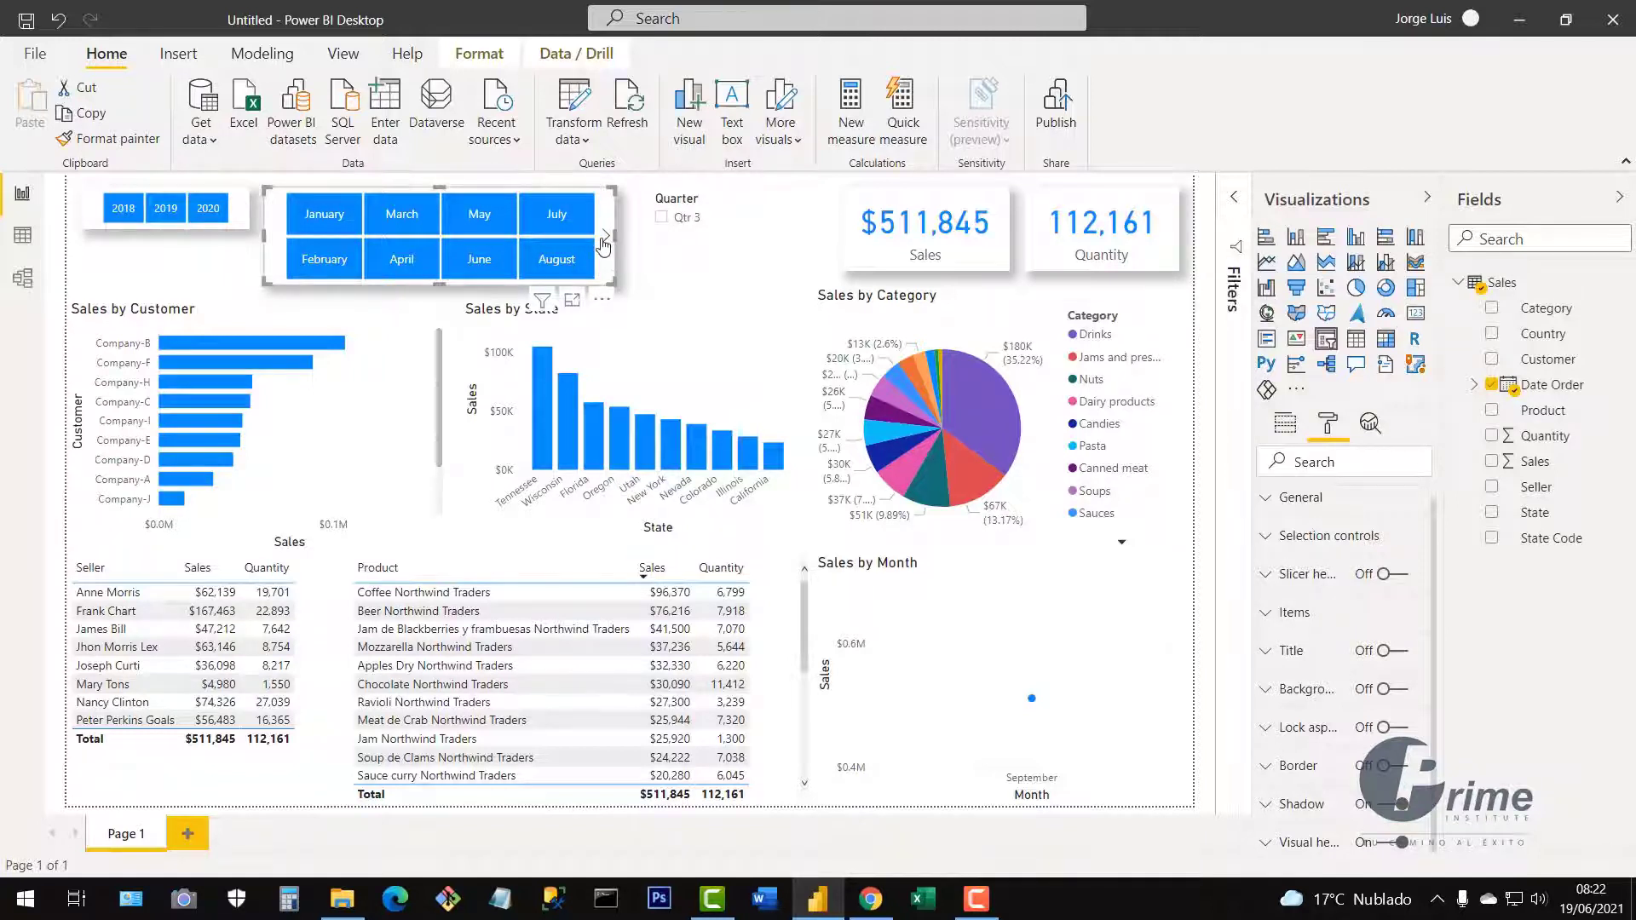
left_click(605, 239)
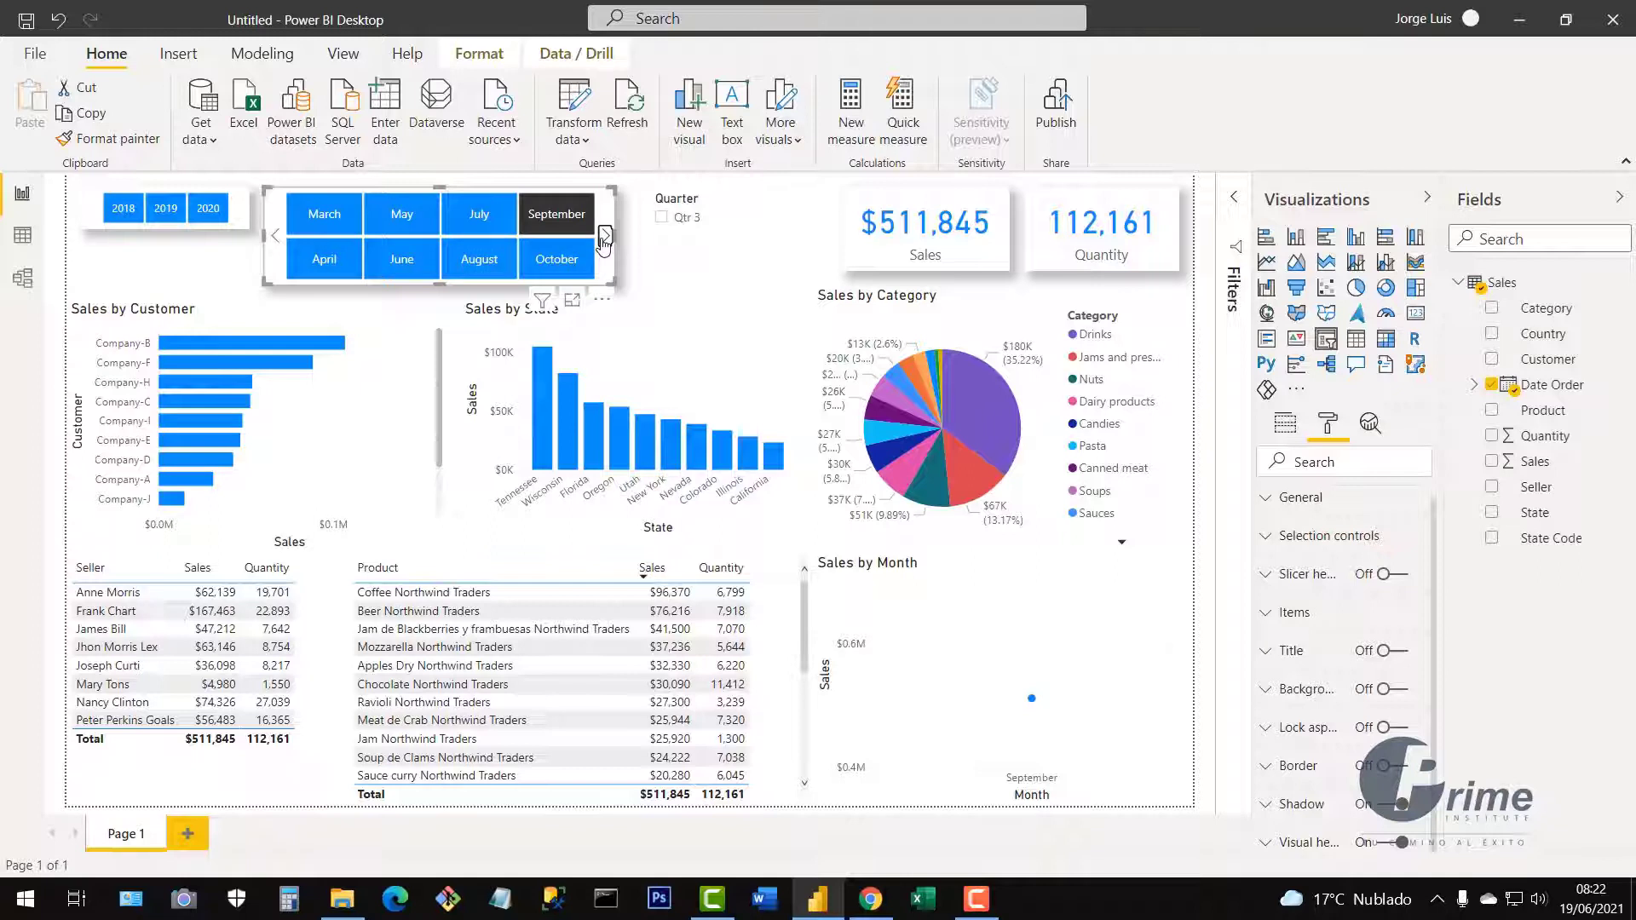
left_click(604, 238)
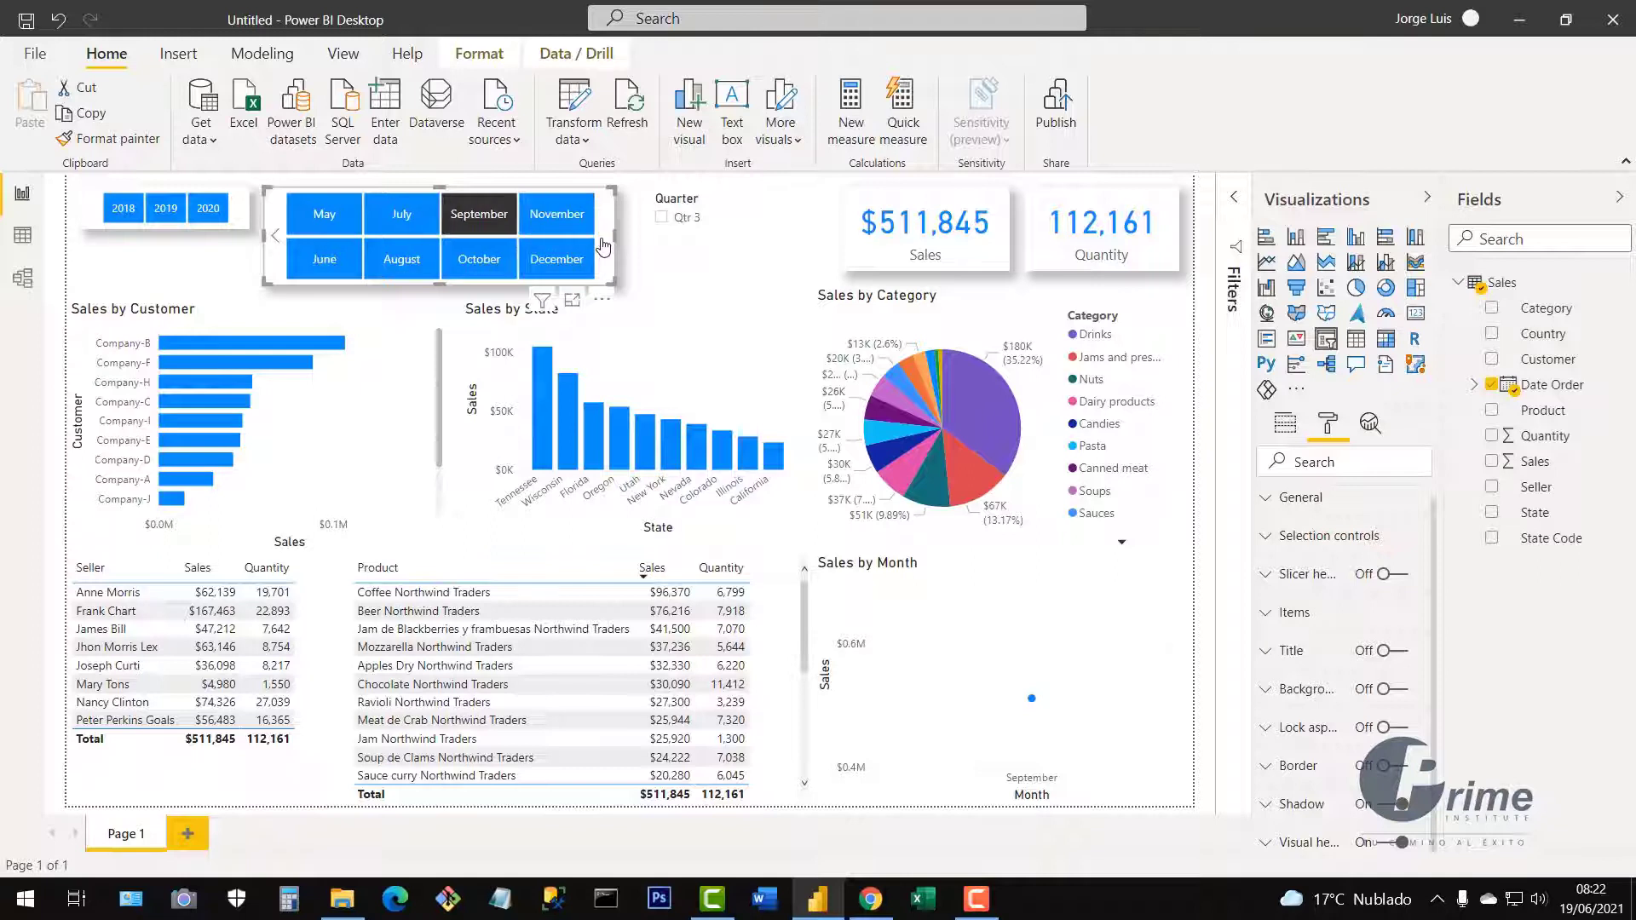
left_click(275, 238)
left_click(275, 238)
left_click(276, 238)
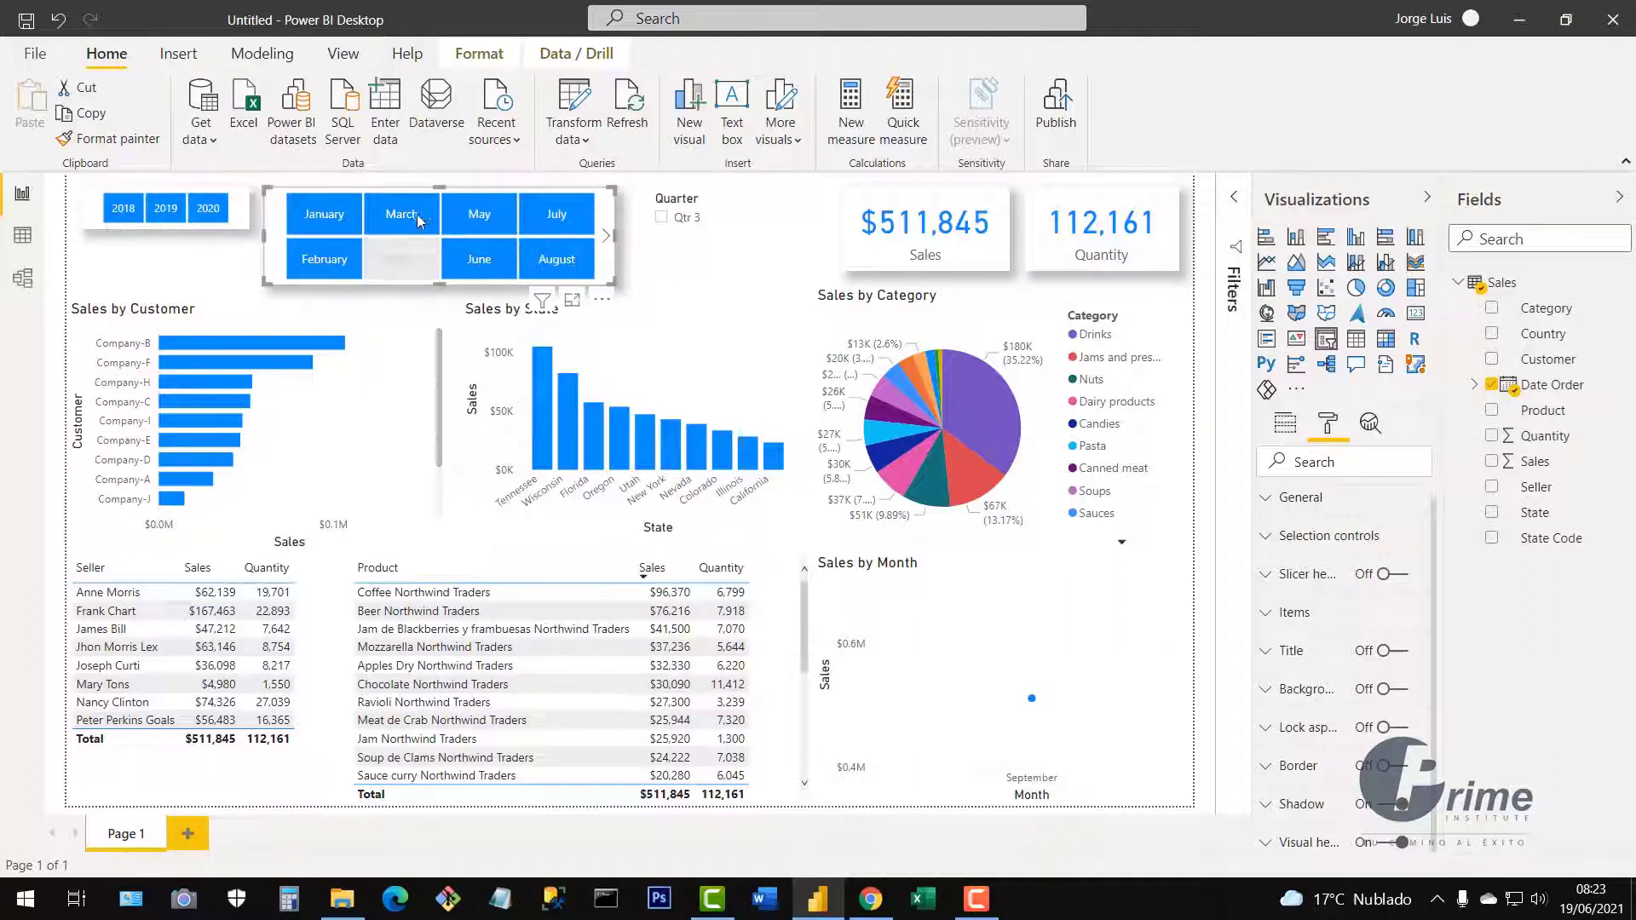
Paint the Month slicer's blue tile style onto the Quarter slicer, then resize and place it beside Month.
left_click(160, 143)
left_click(725, 240)
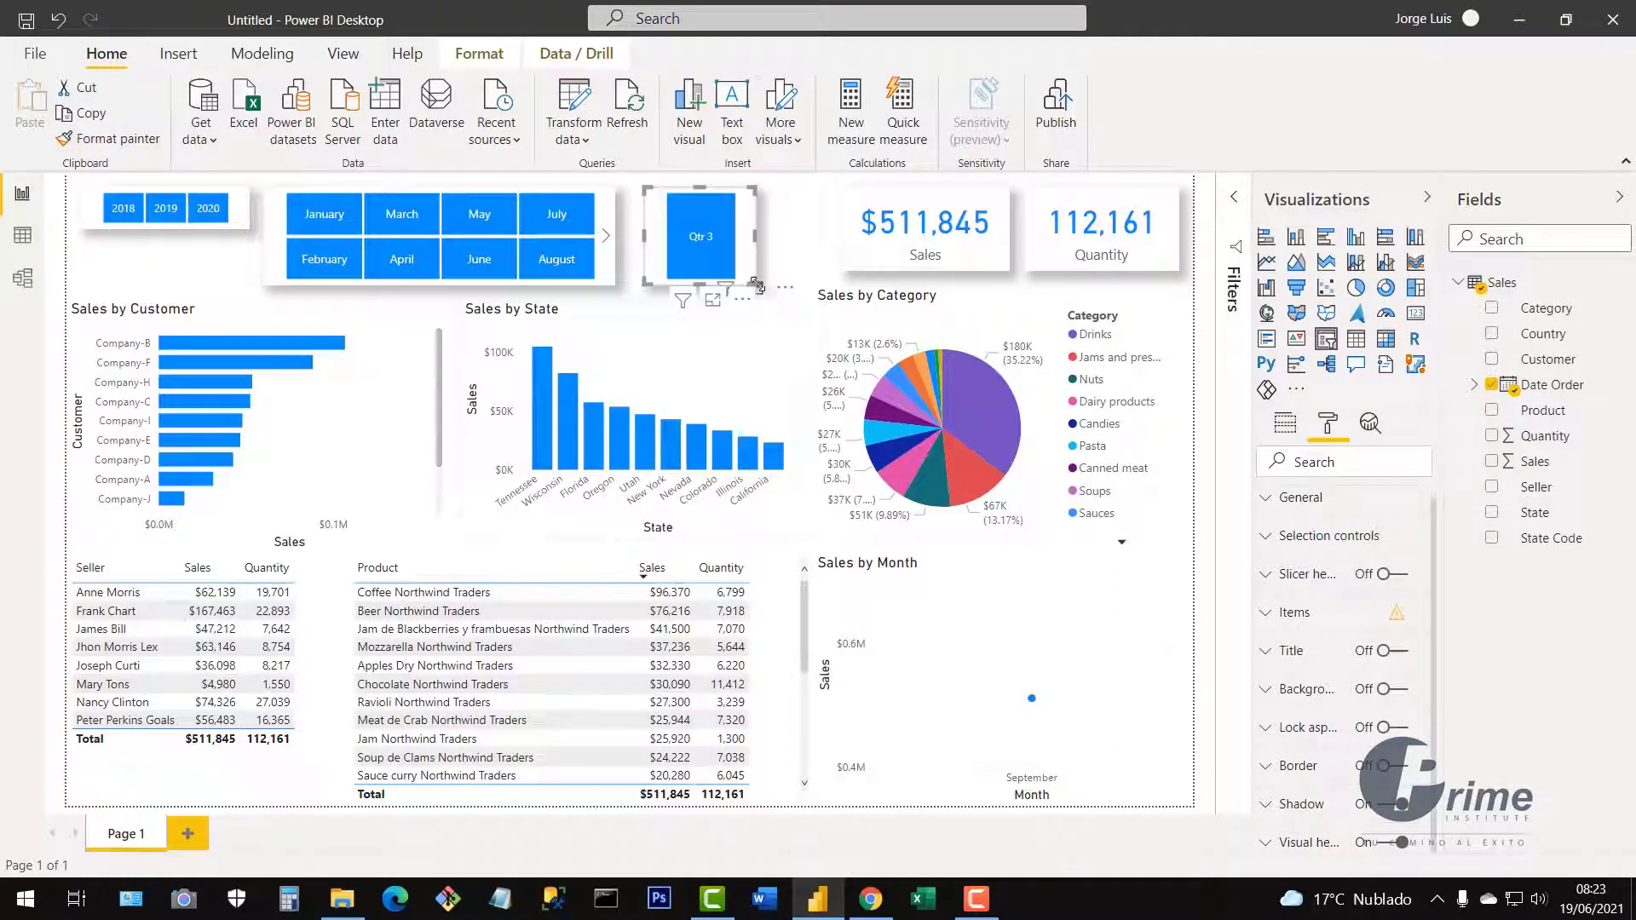
left_click_drag(757, 285, 827, 283)
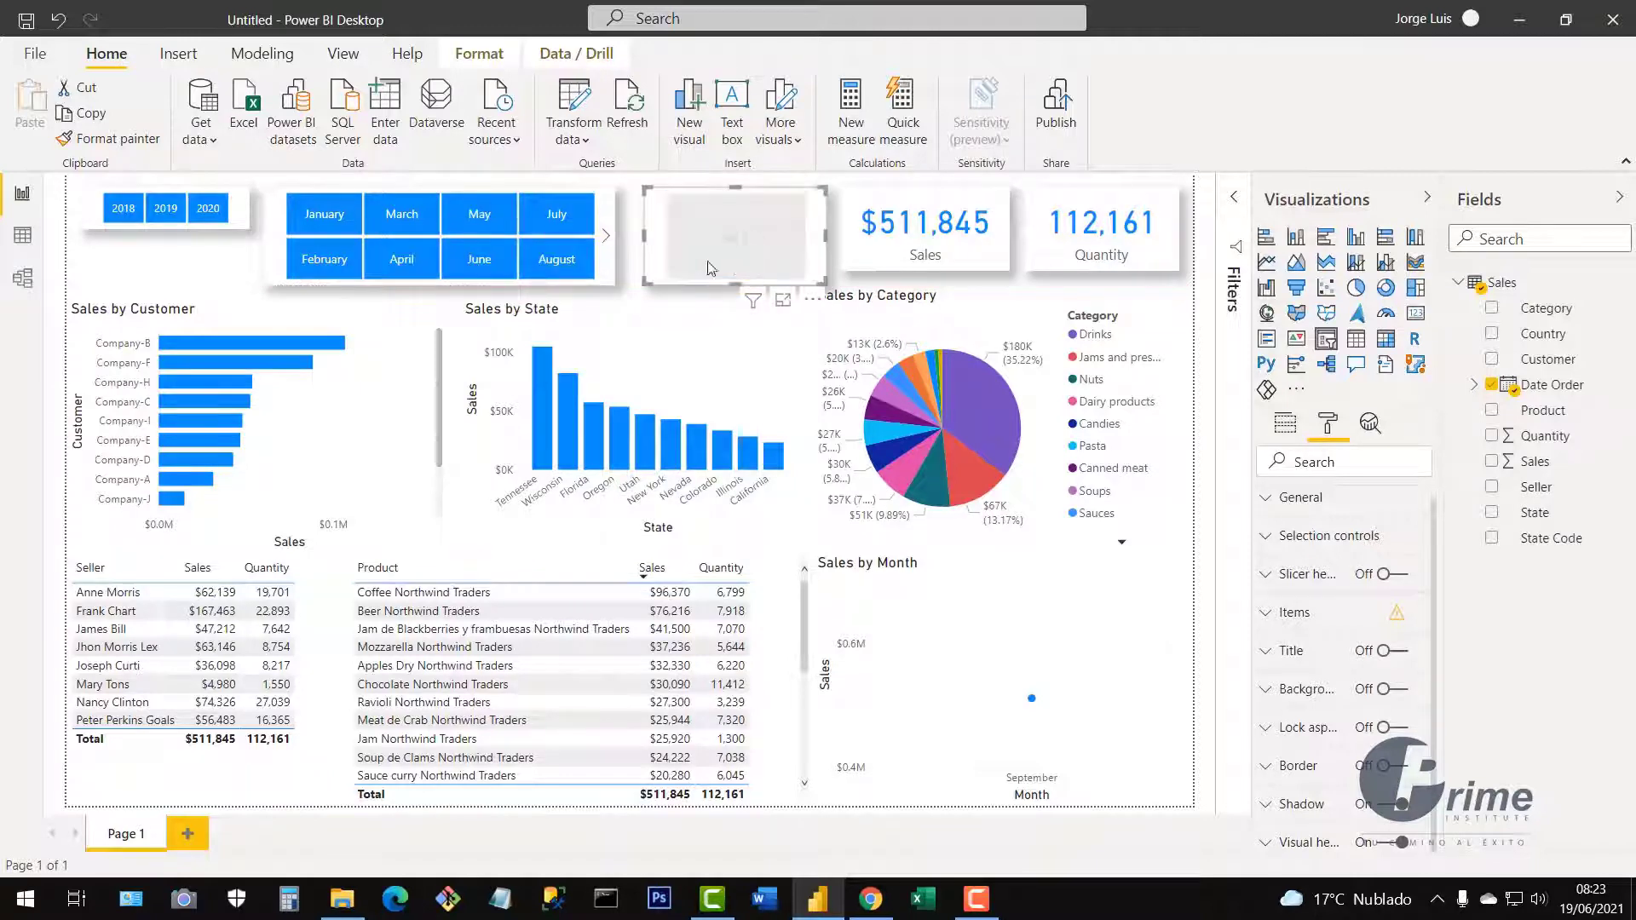
left_click_drag(636, 244, 623, 244)
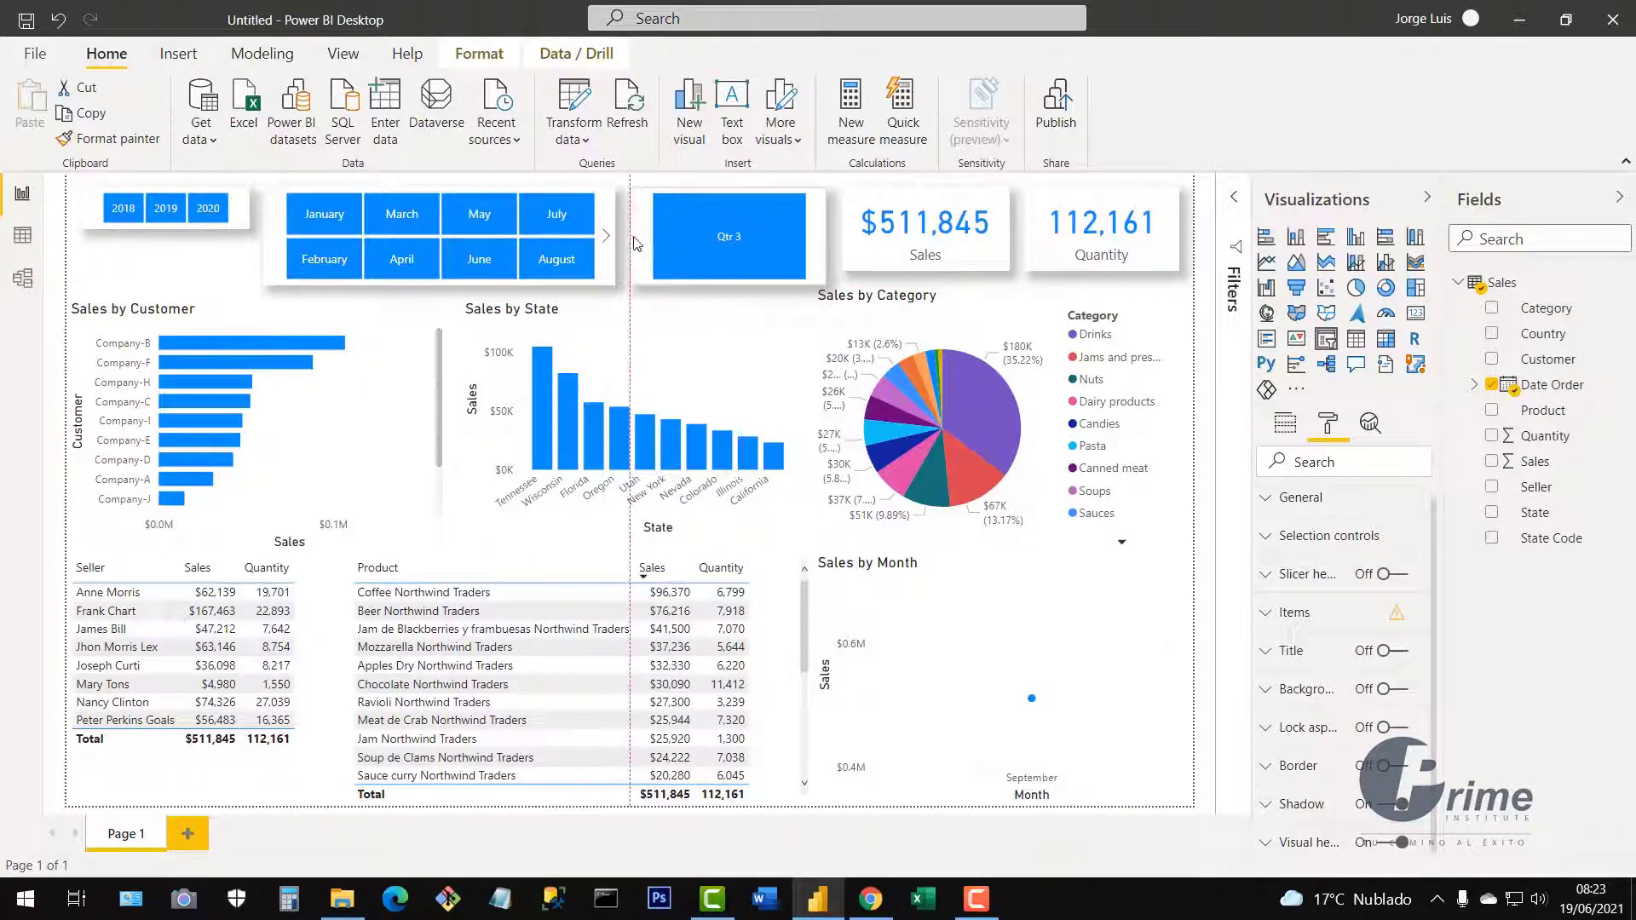
left_click(606, 239)
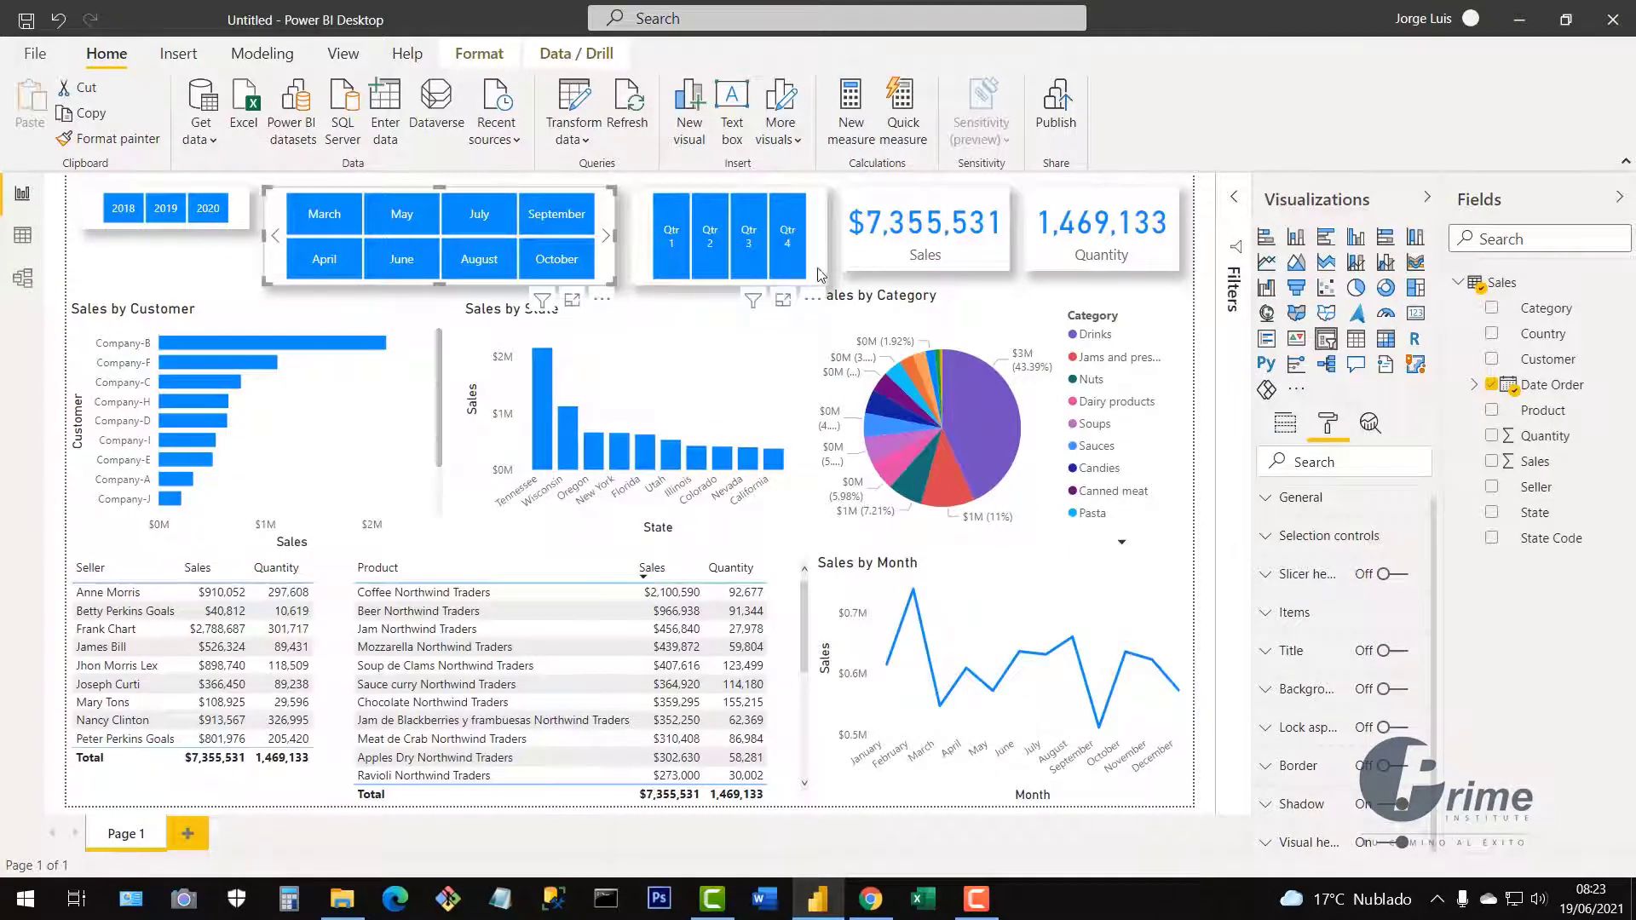
left_click(752, 281)
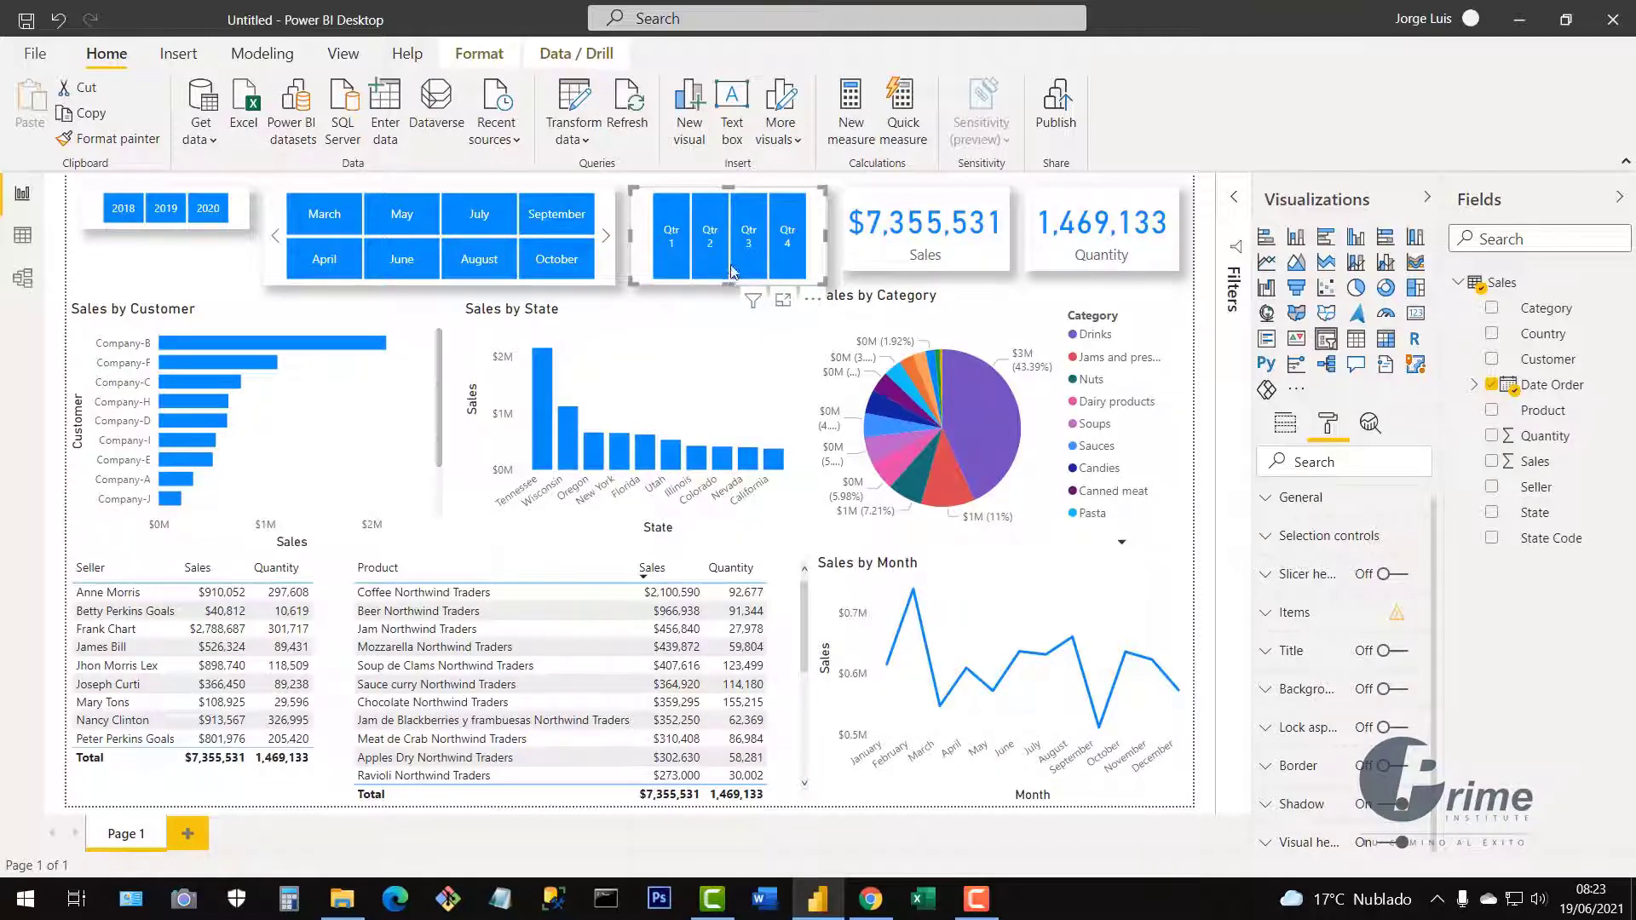
left_click_drag(731, 266, 731, 252)
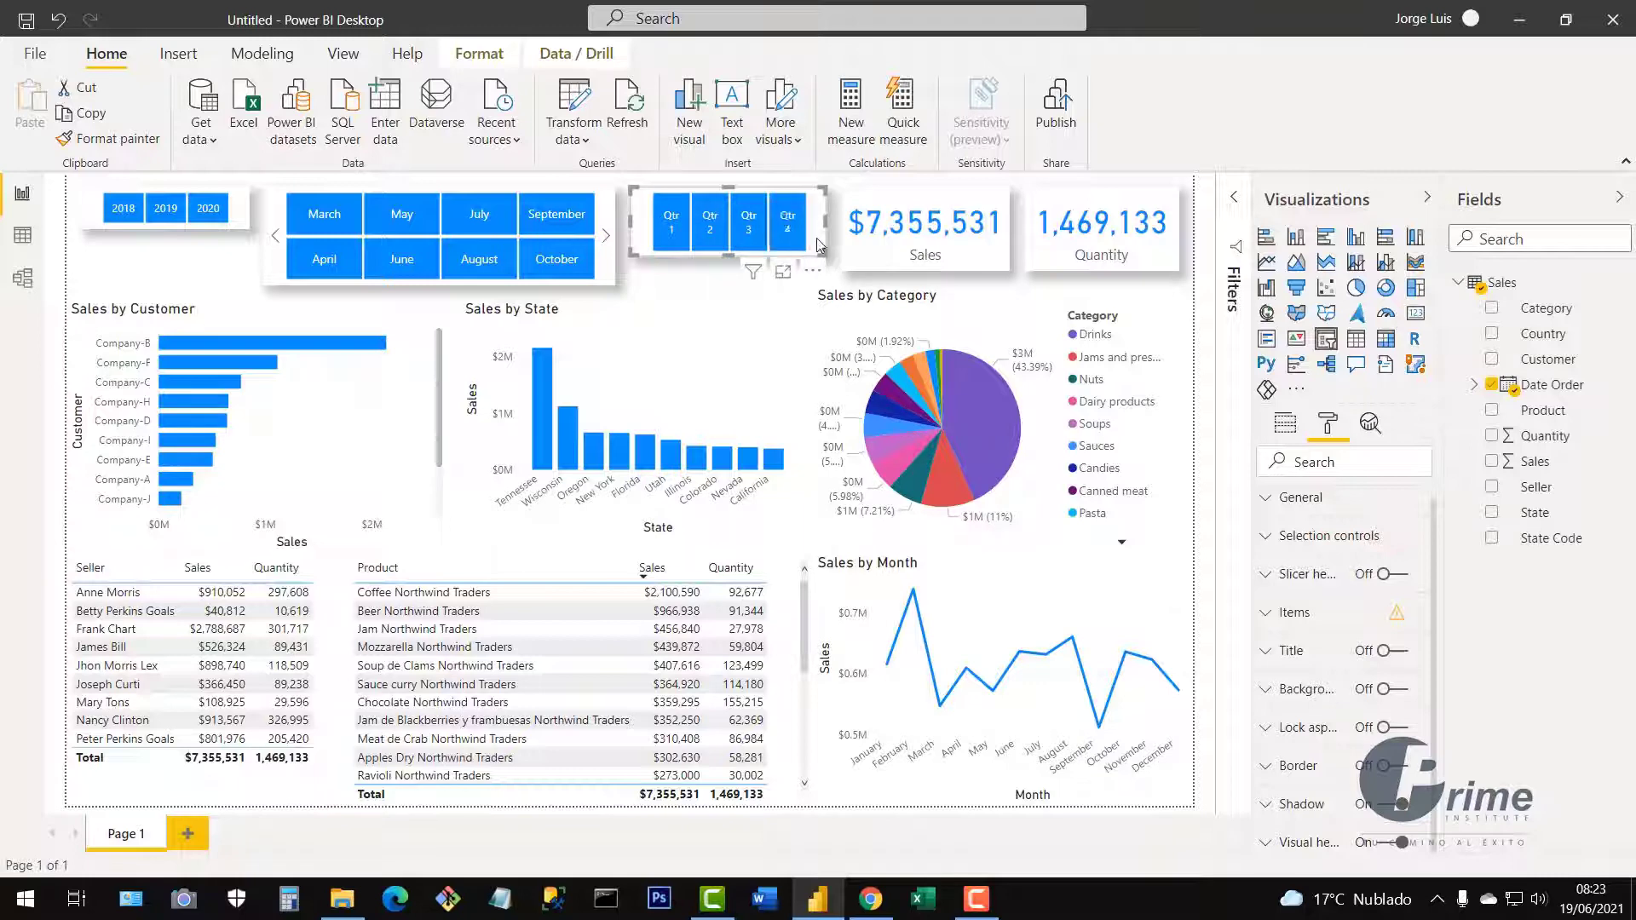
left_click_drag(816, 248, 817, 264)
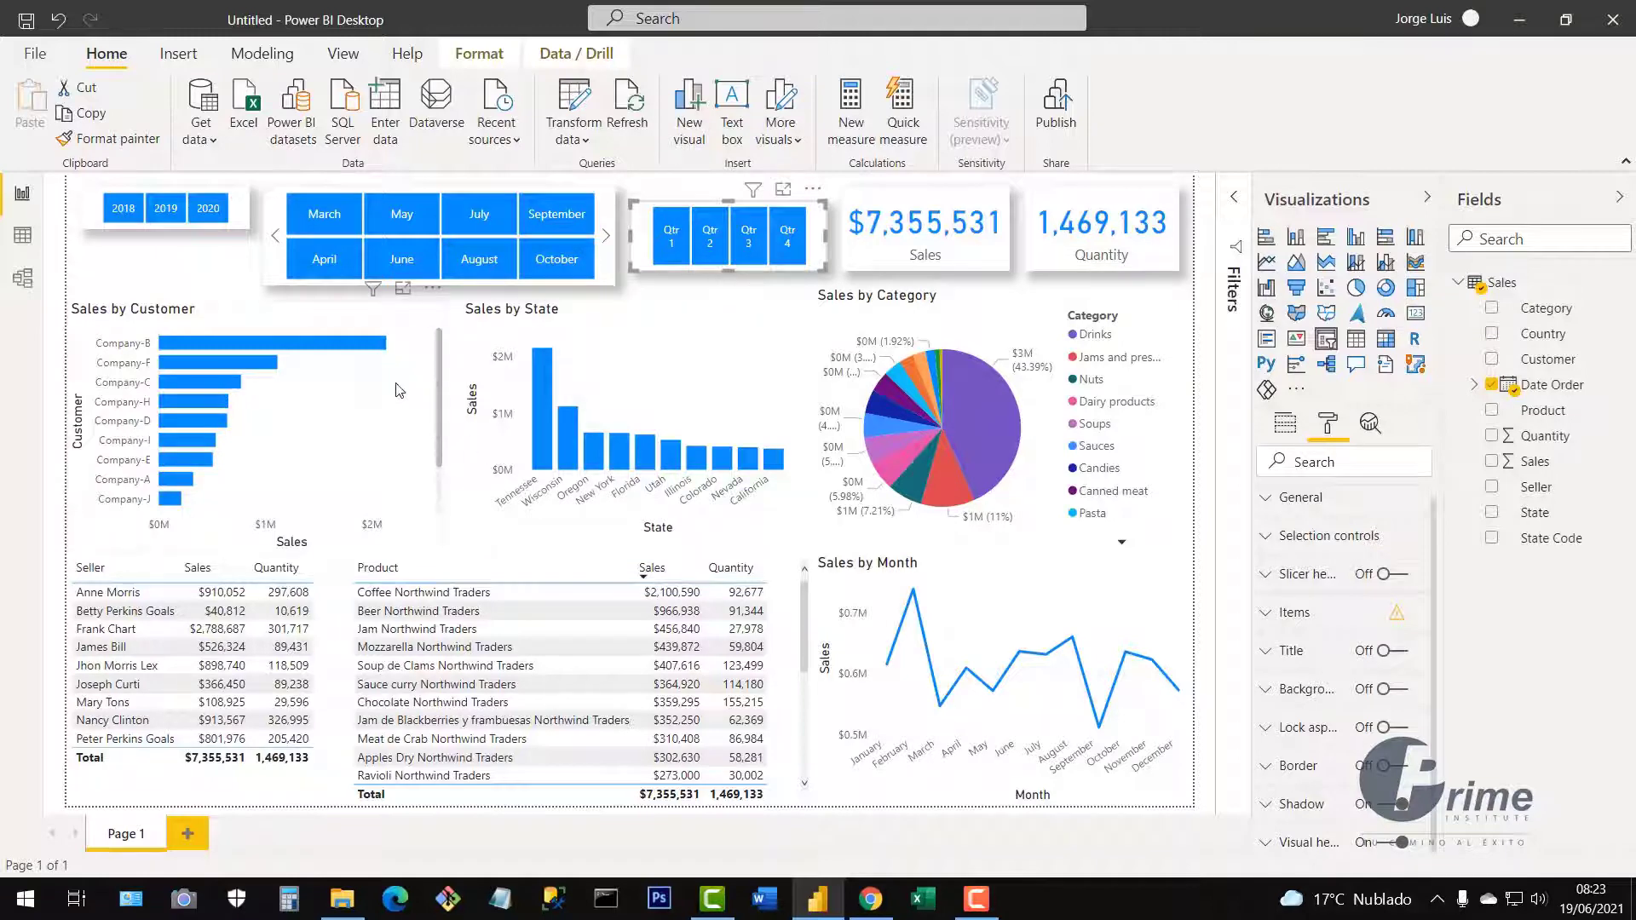
left_click(422, 359)
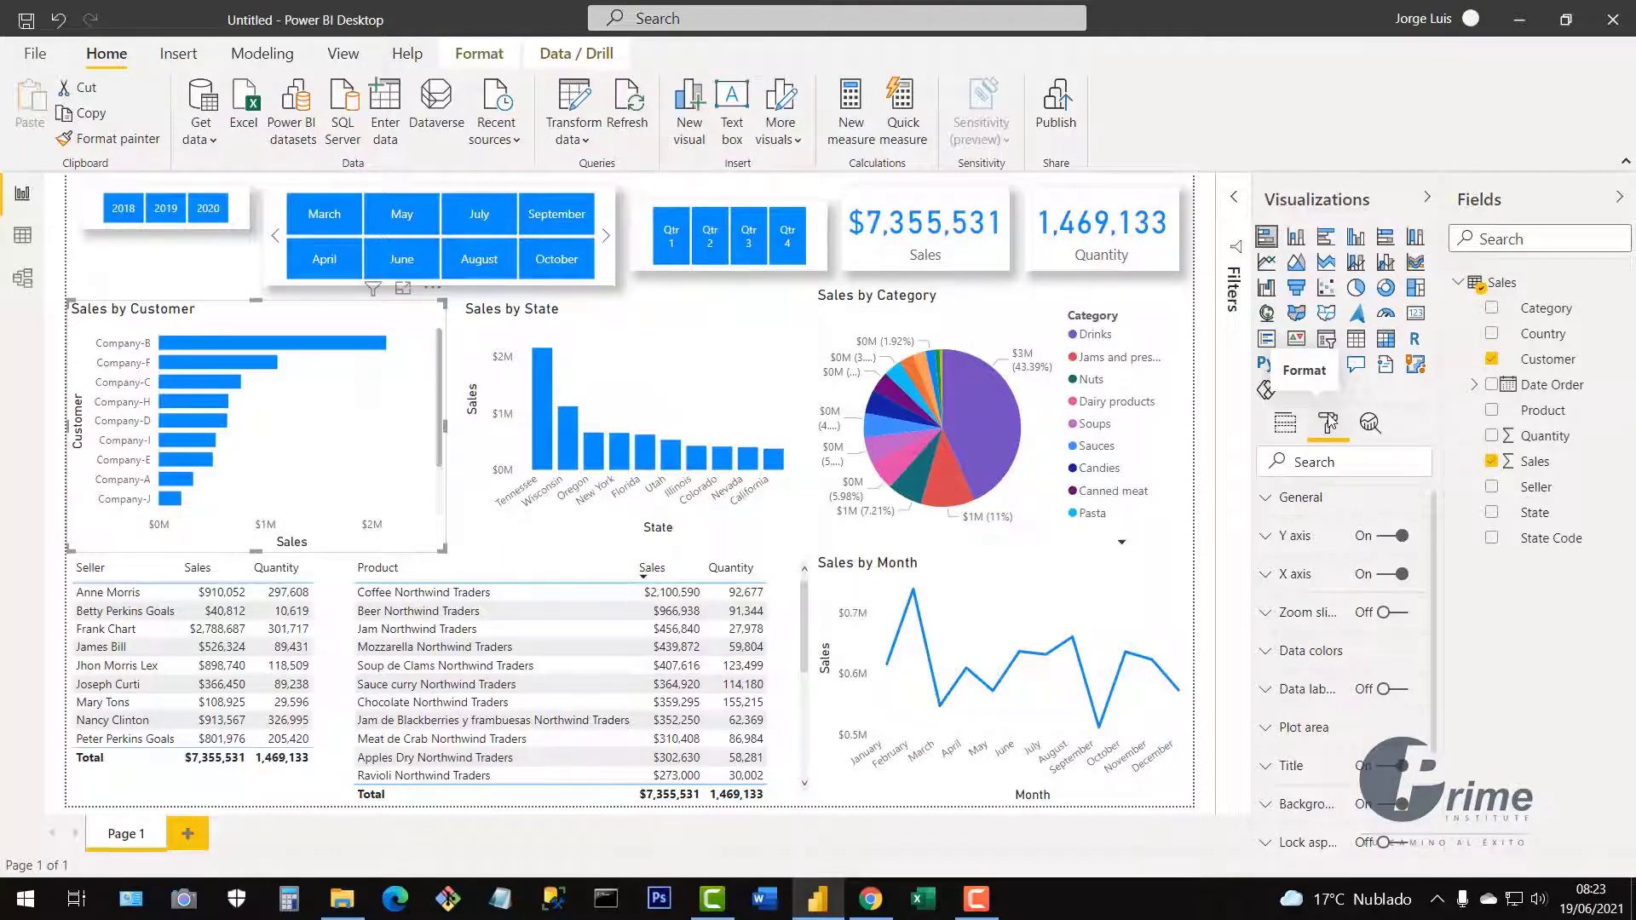
Toggle the Sales by Customer chart's Y axis off and on, leaving it on.
left_click(1382, 542)
left_click(1383, 541)
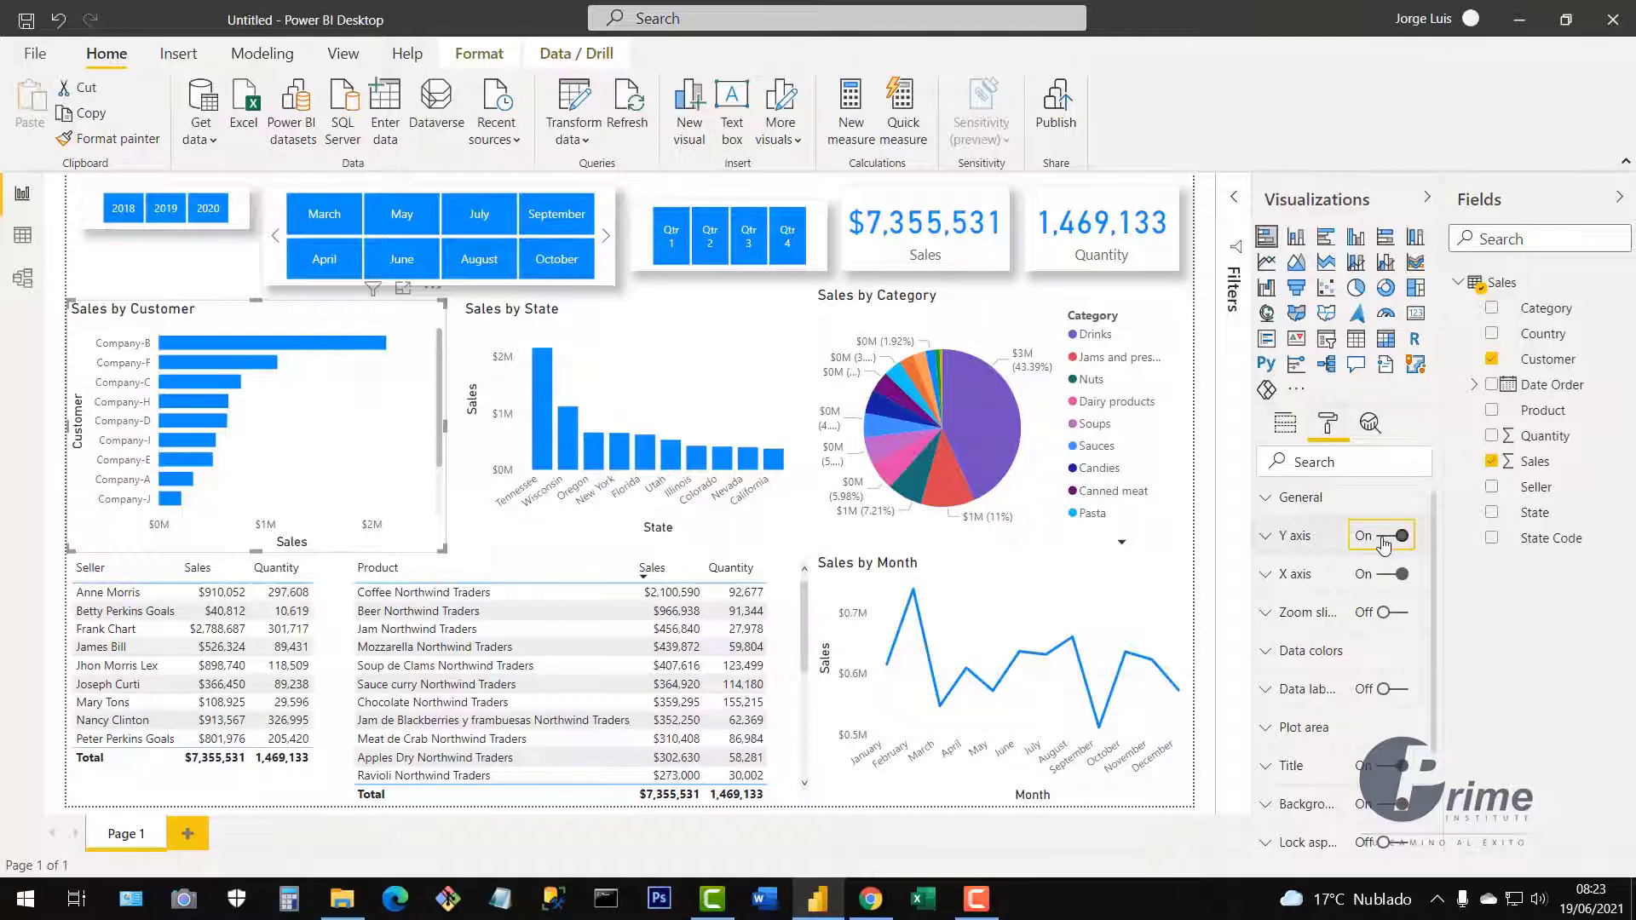
left_click(1383, 542)
left_click(1383, 541)
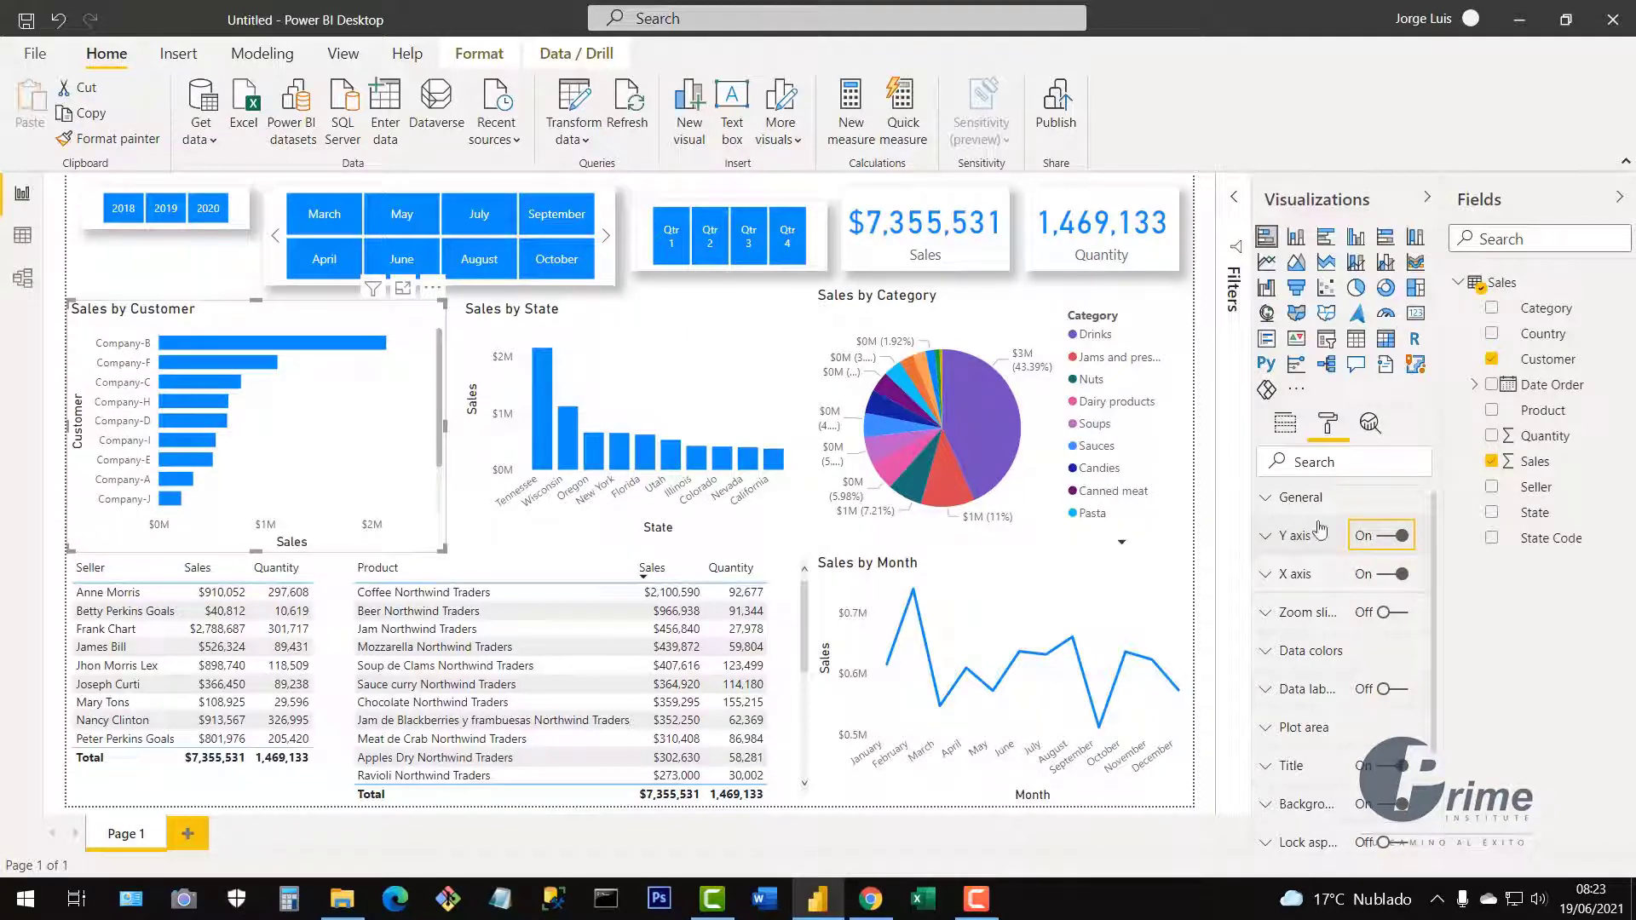
left_click(1387, 540)
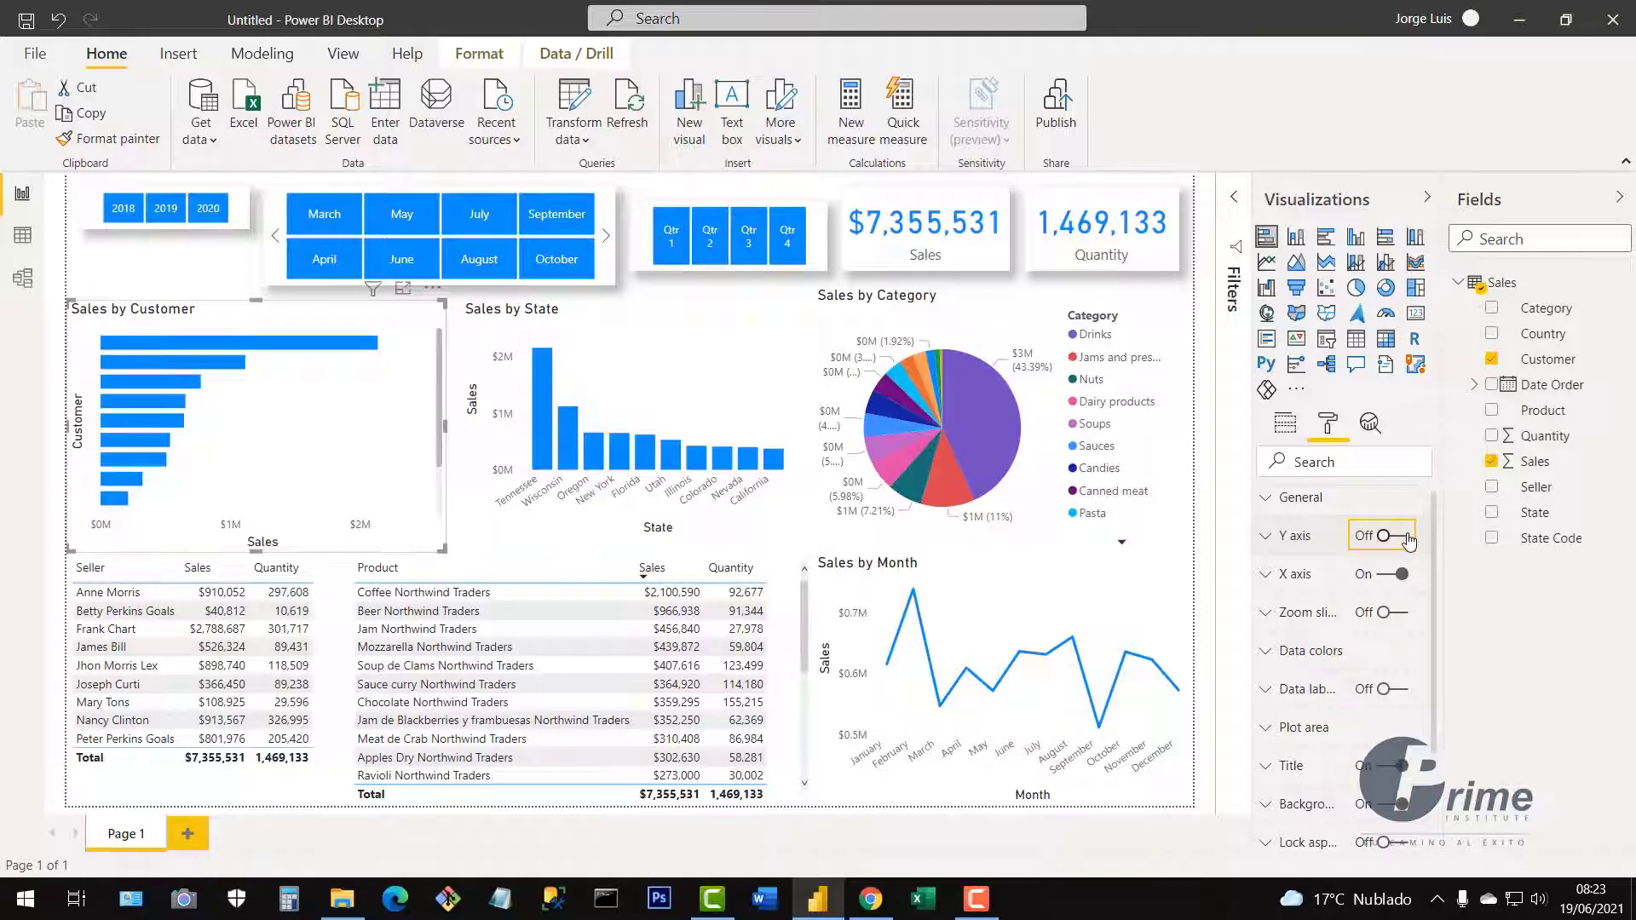
left_click(1406, 536)
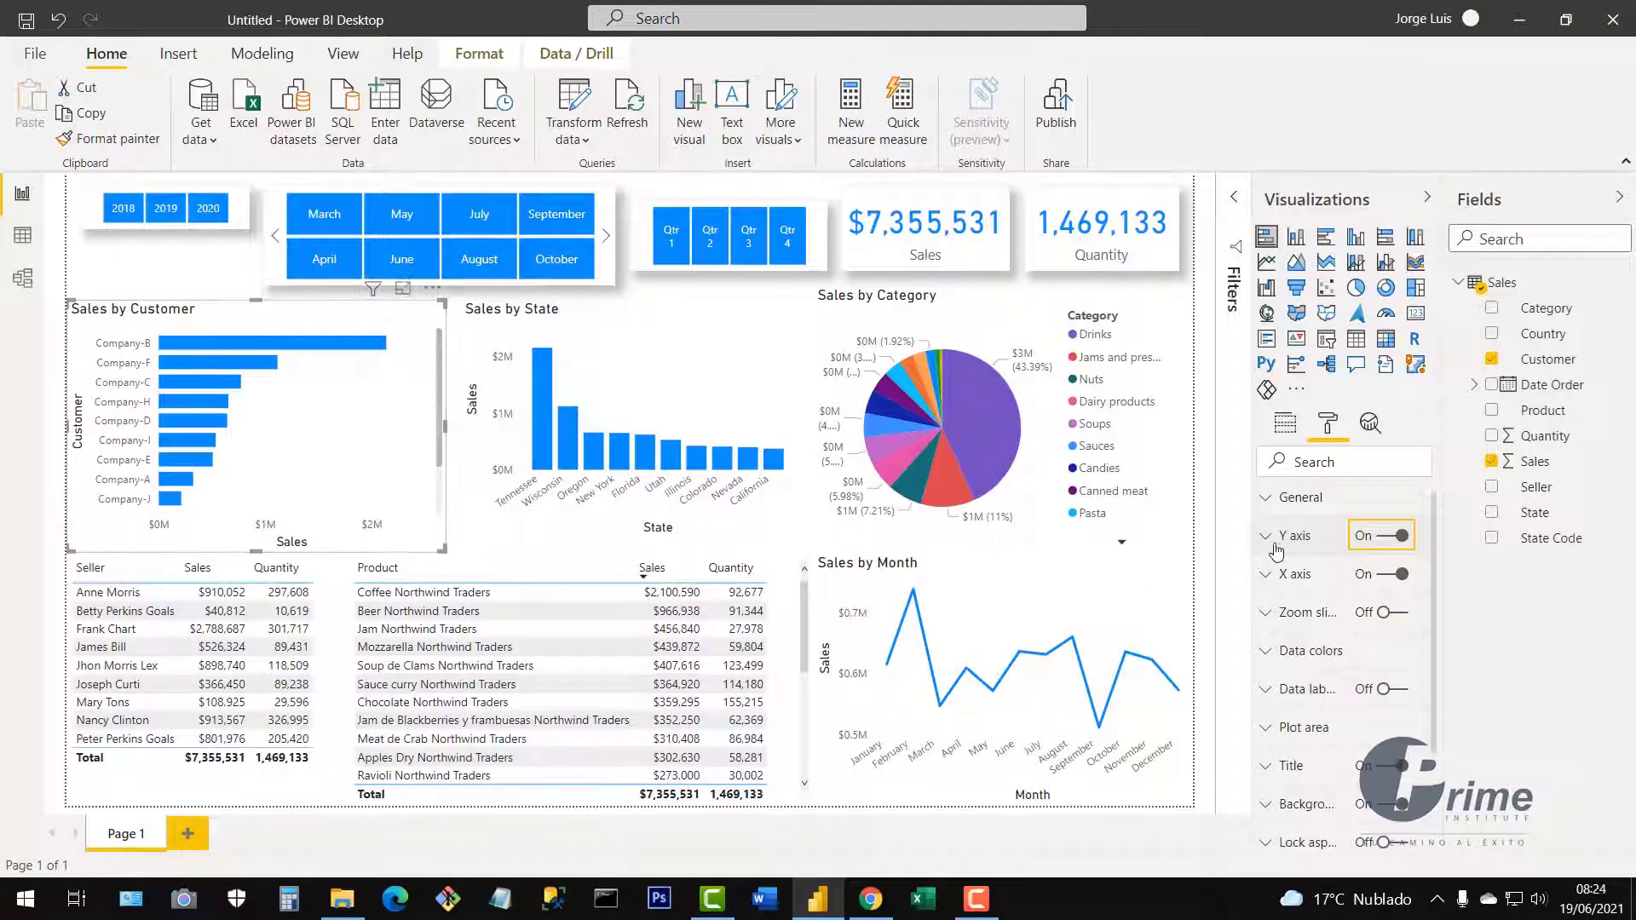
Turn off the Y axis 'Customer' title.
left_click(1264, 539)
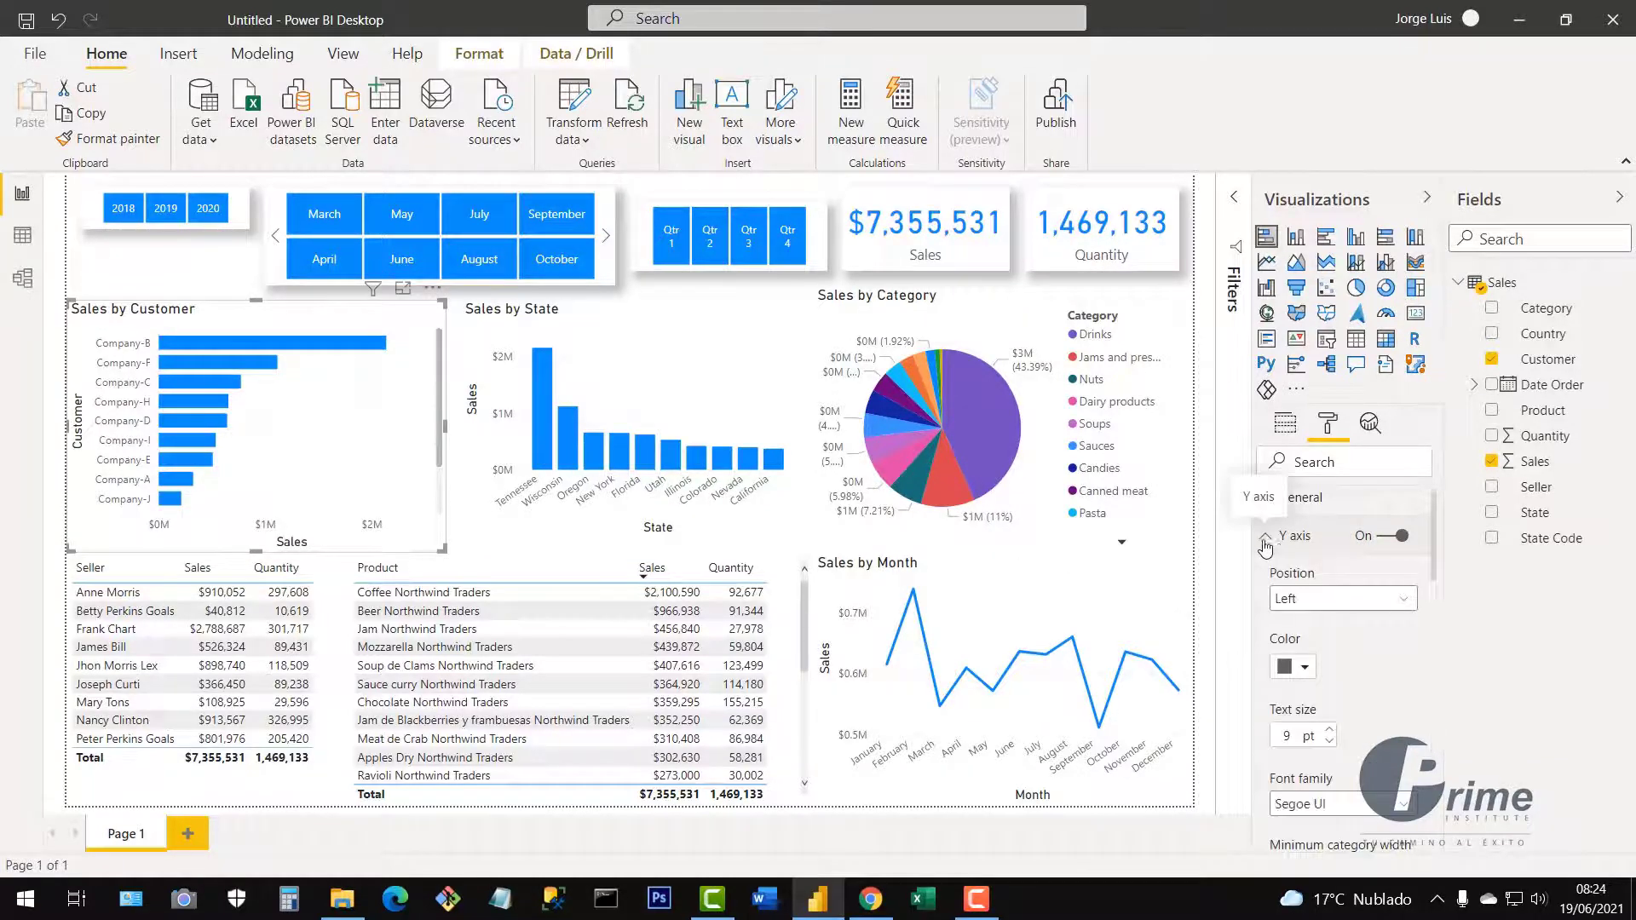
scroll(1356, 730, "down", 3)
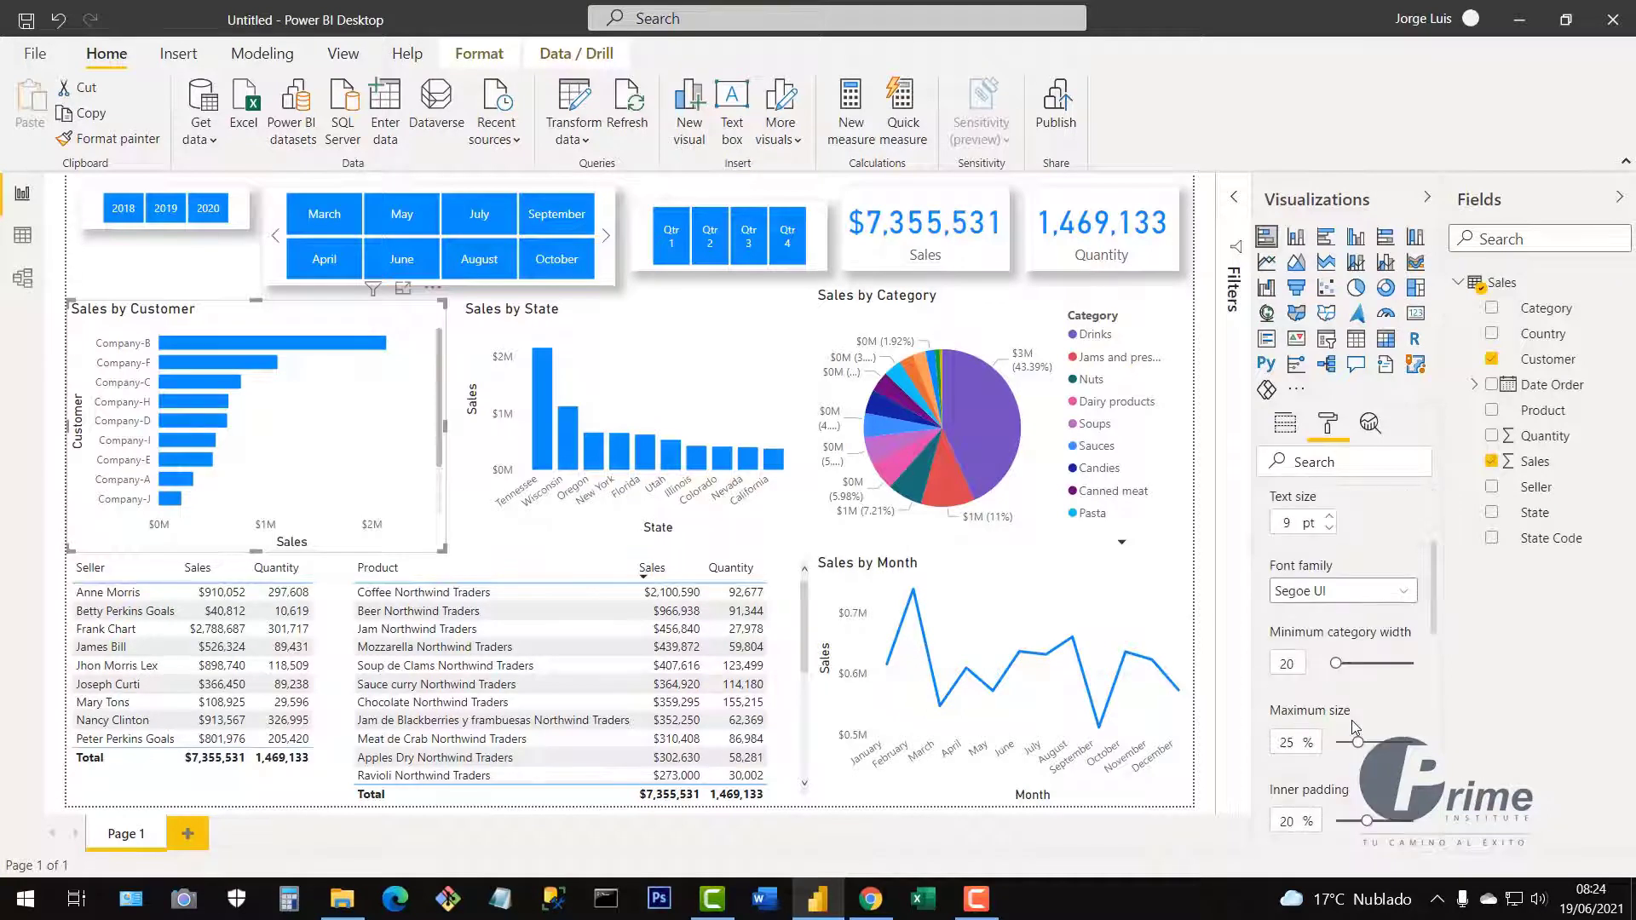
scroll(1355, 730, "down", 5)
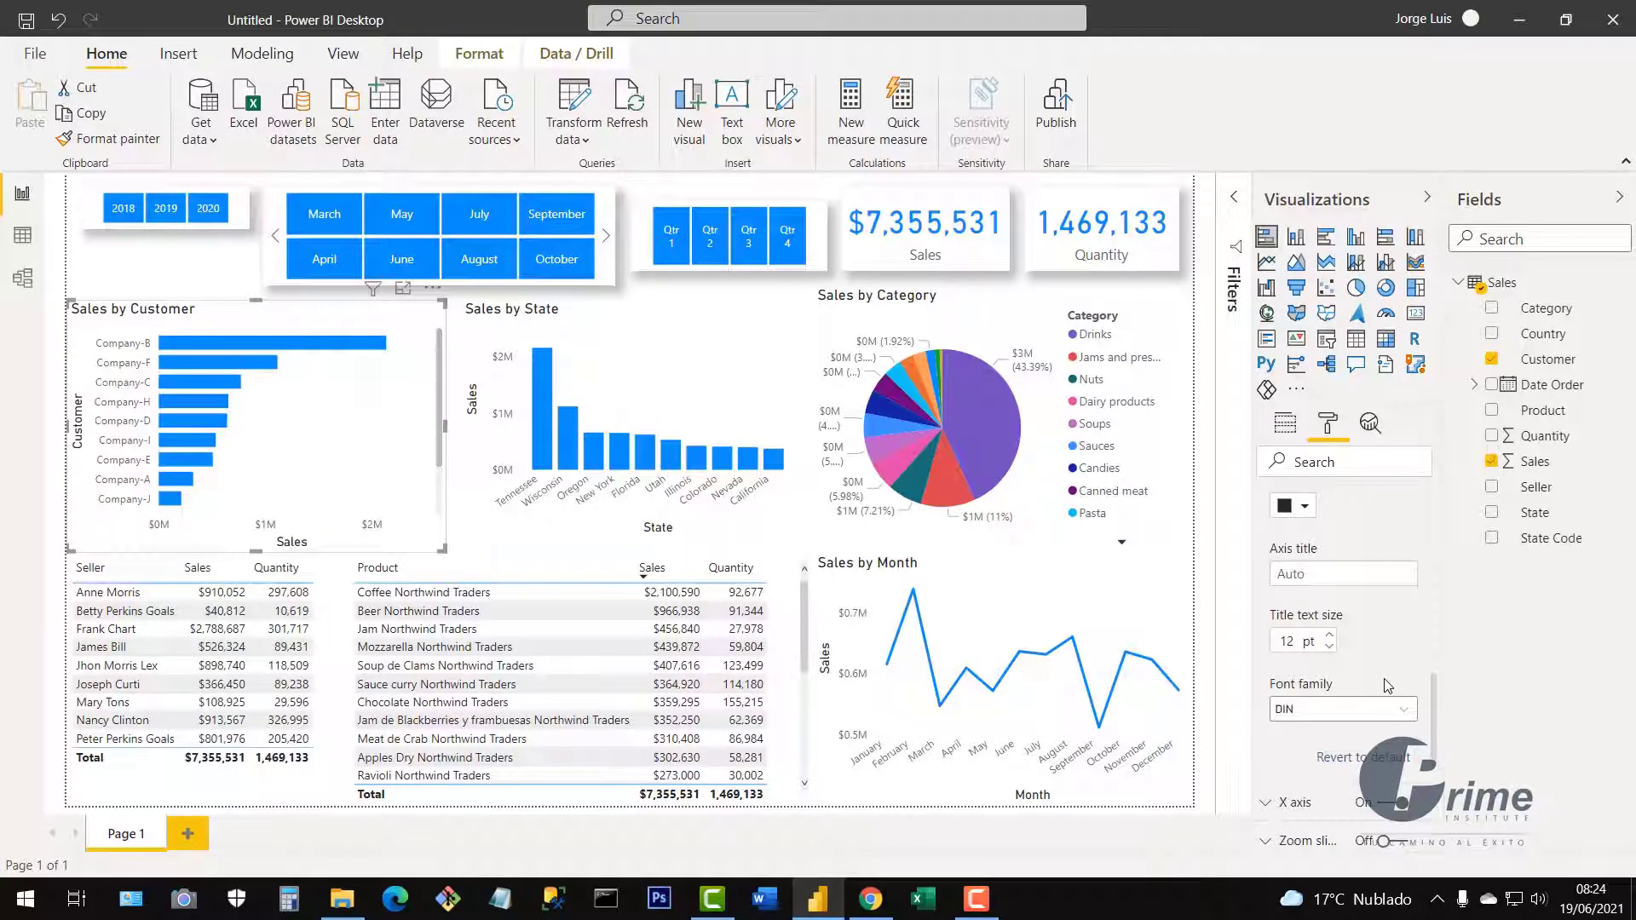
scroll(1387, 686, "down", 1)
scroll(1389, 684, "up", 3)
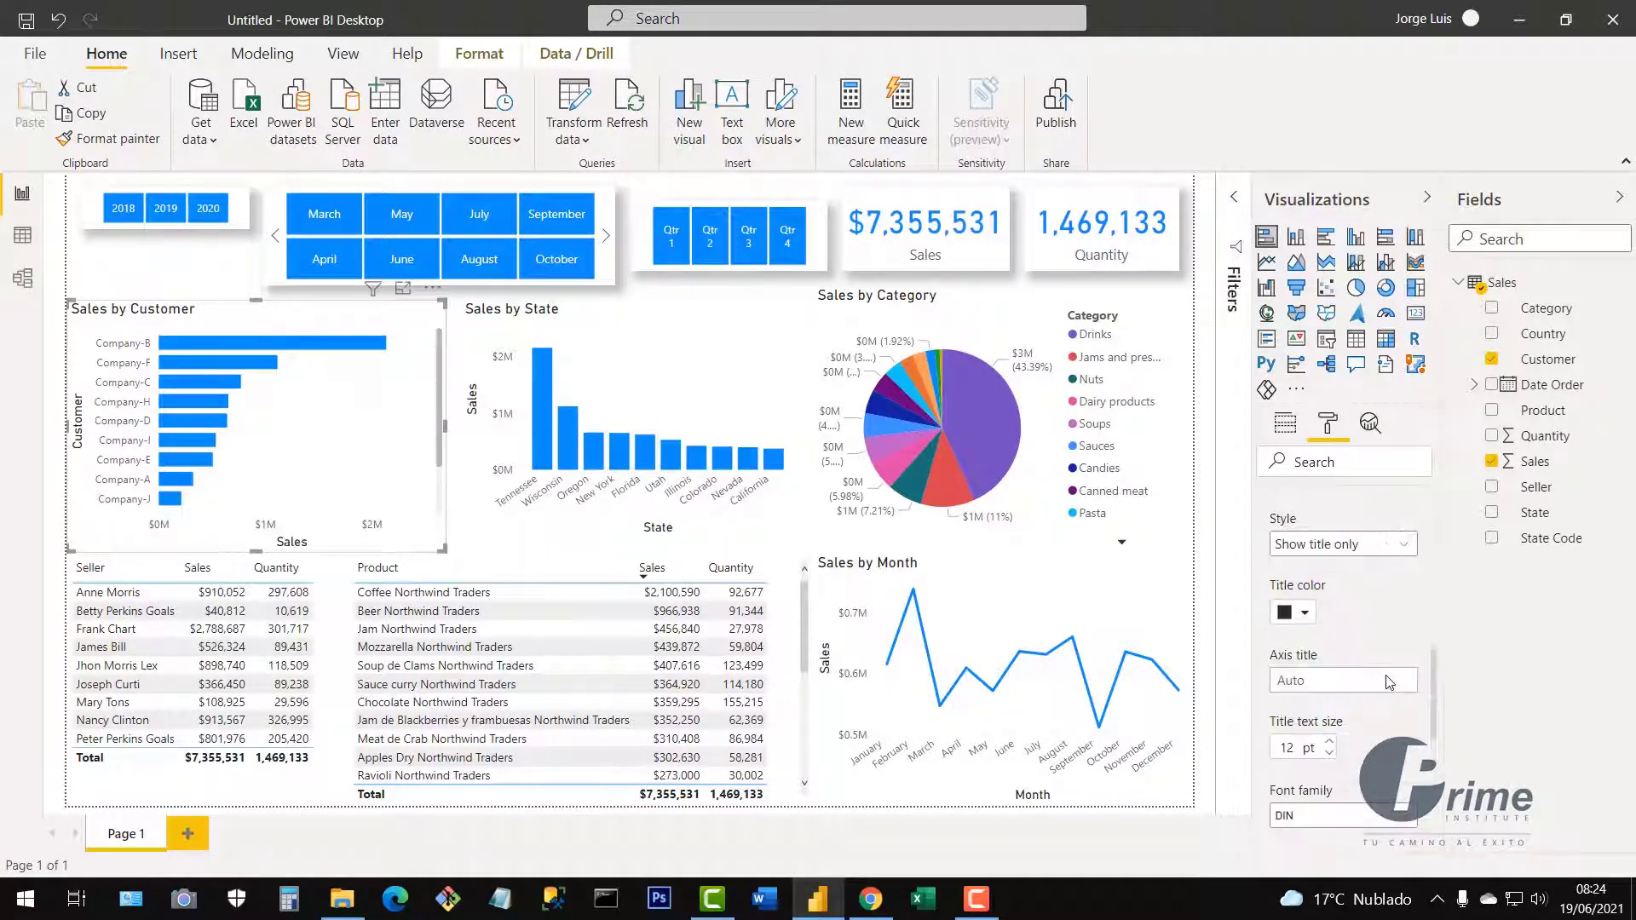
scroll(1388, 680, "up", 1)
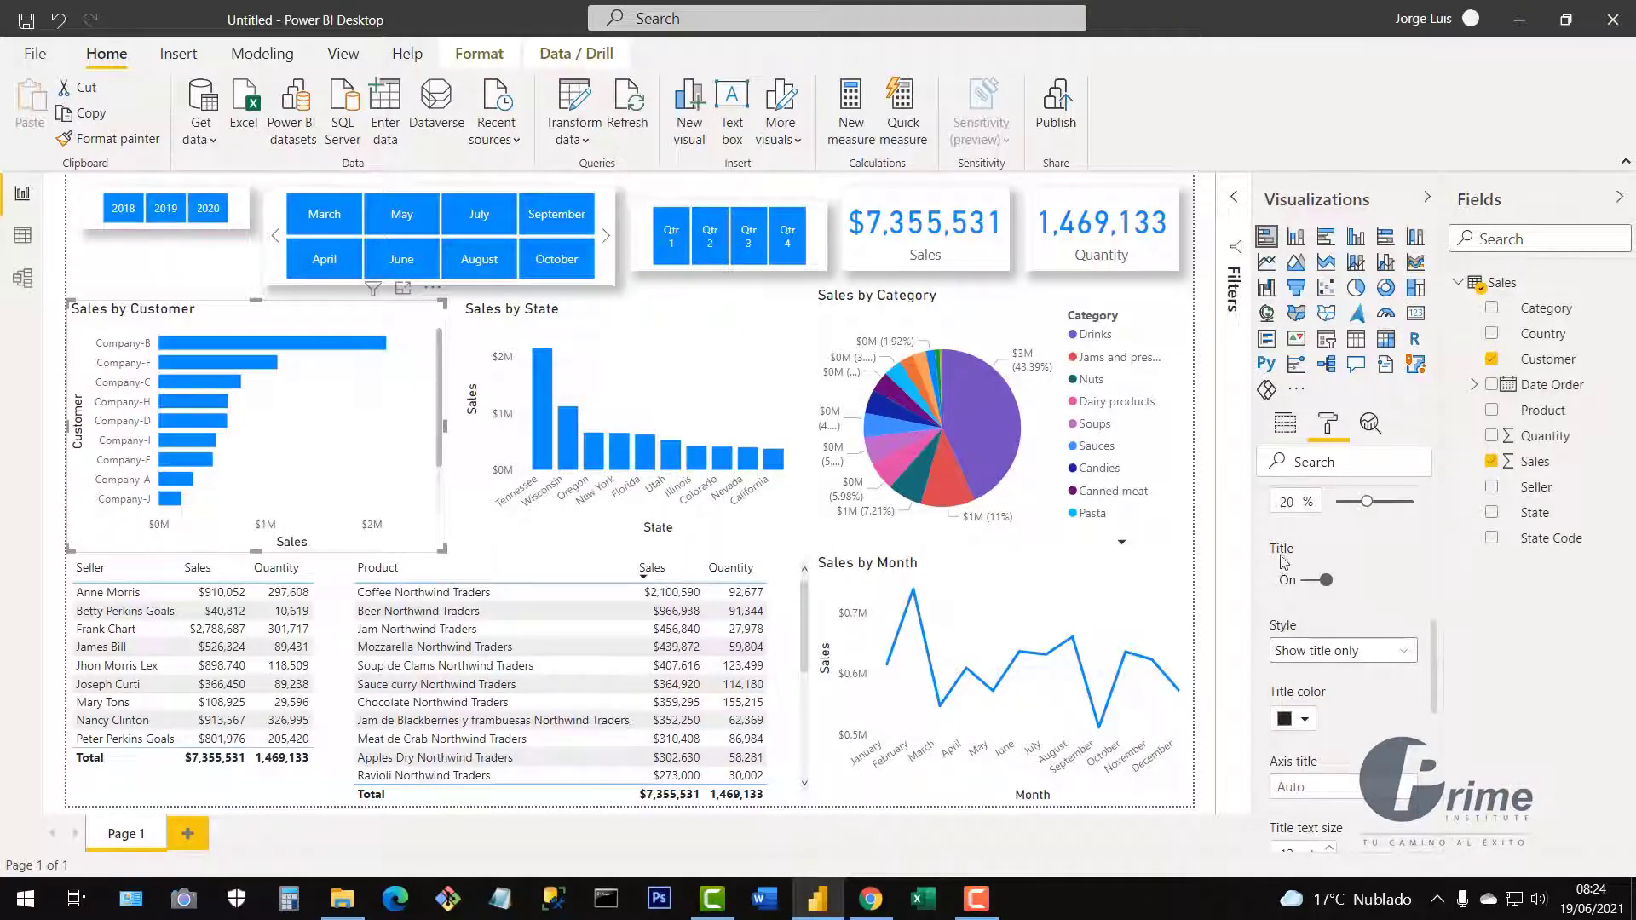
left_click(1313, 585)
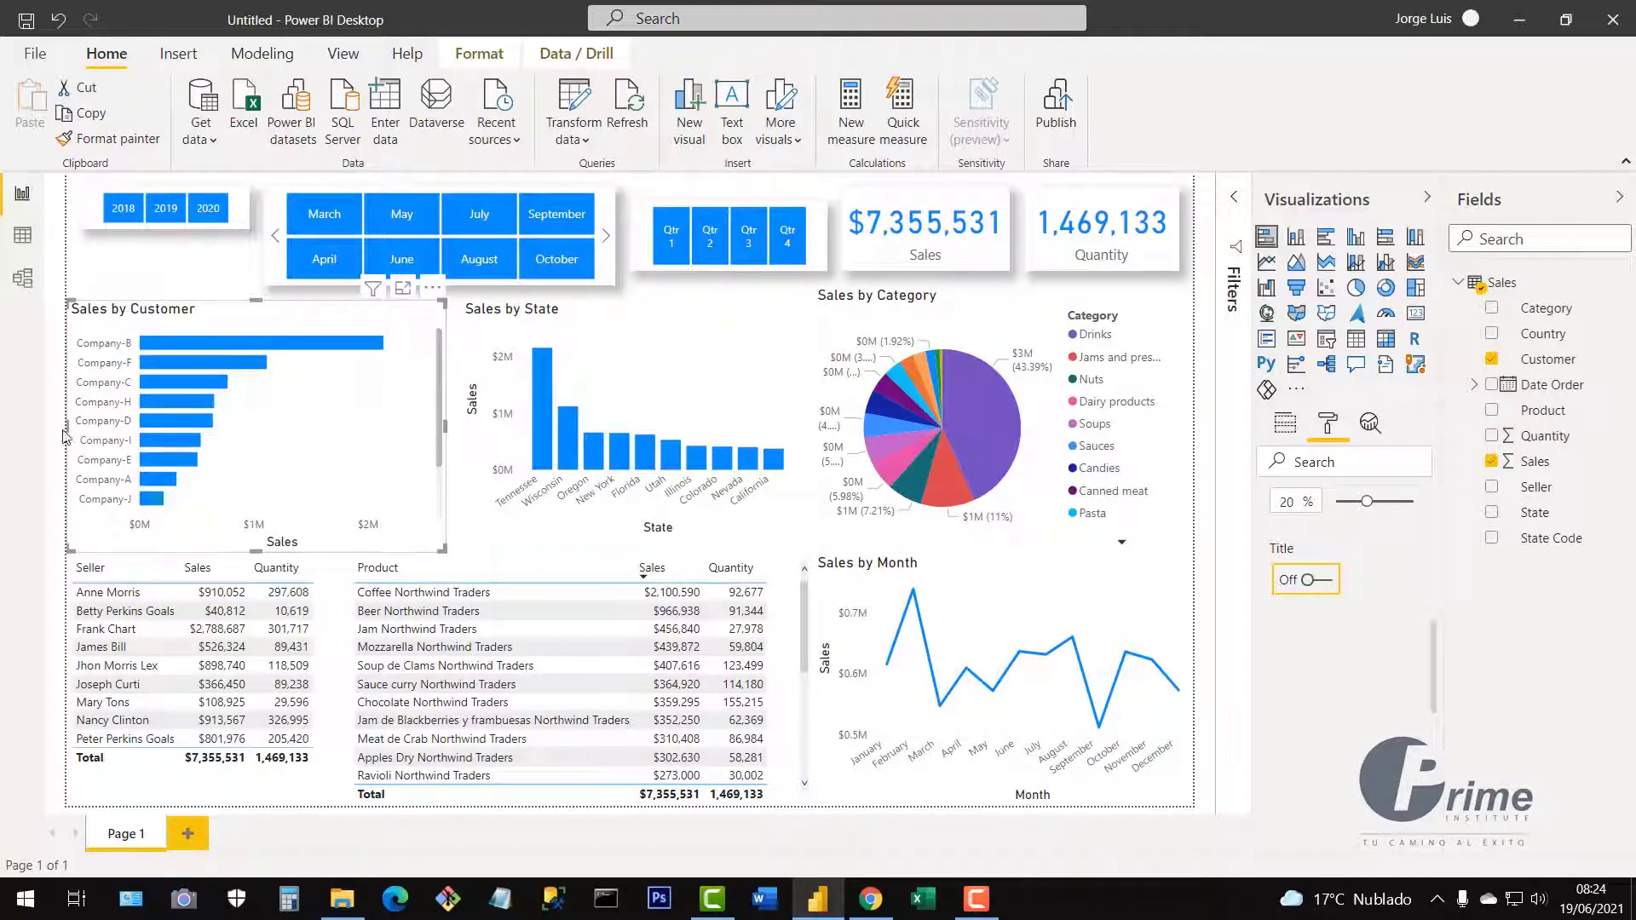
left_click(1330, 583)
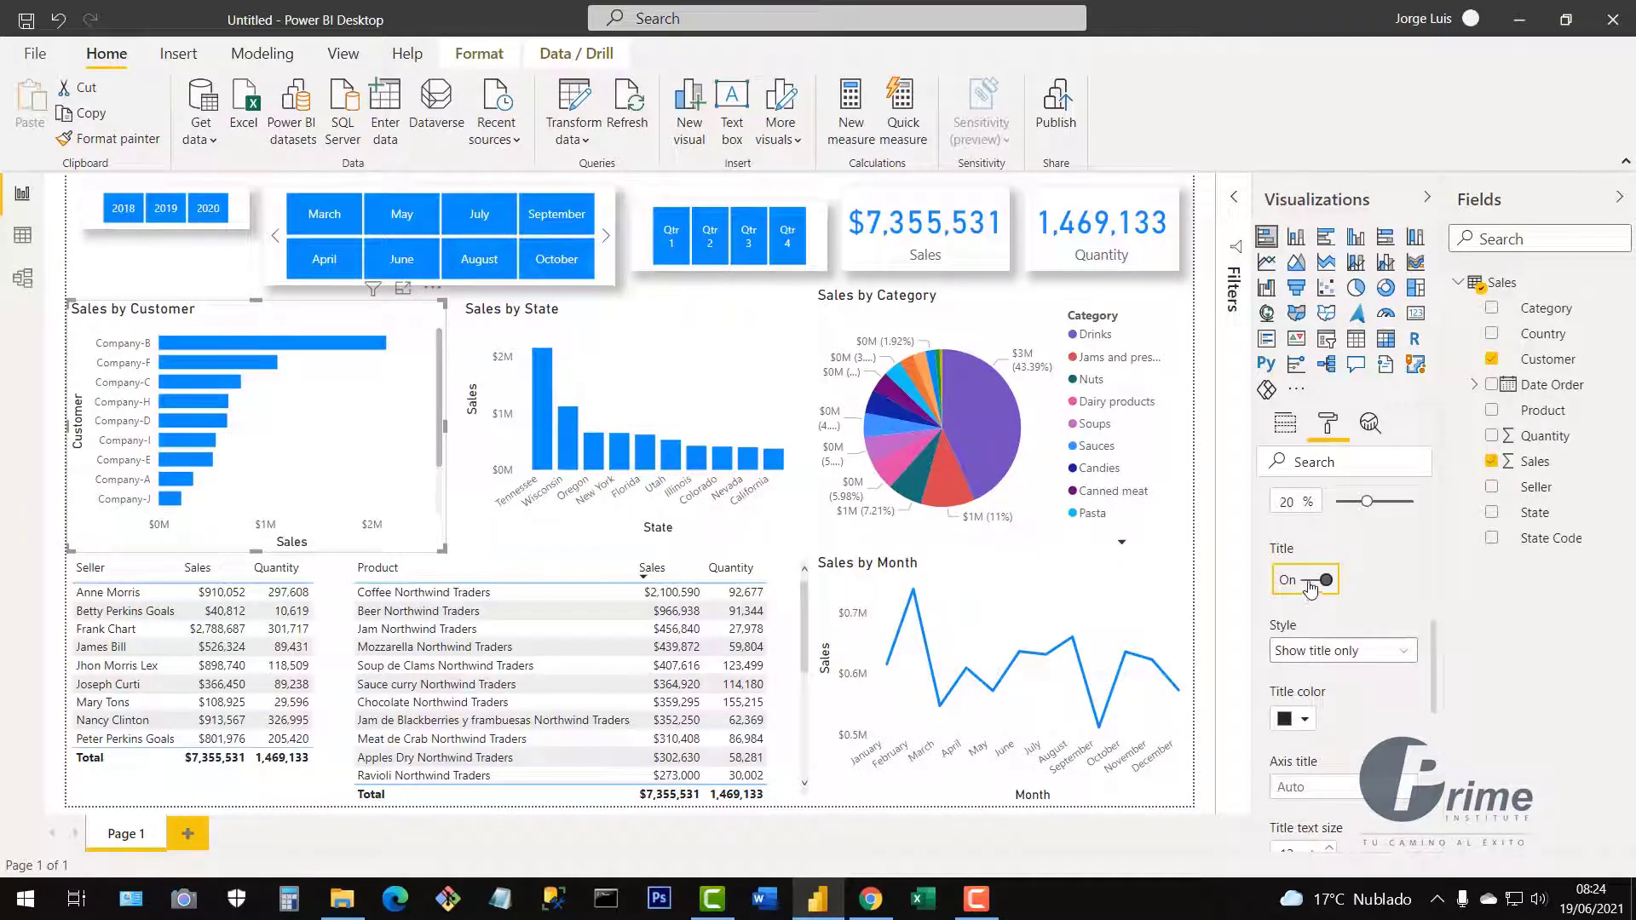
left_click(1310, 587)
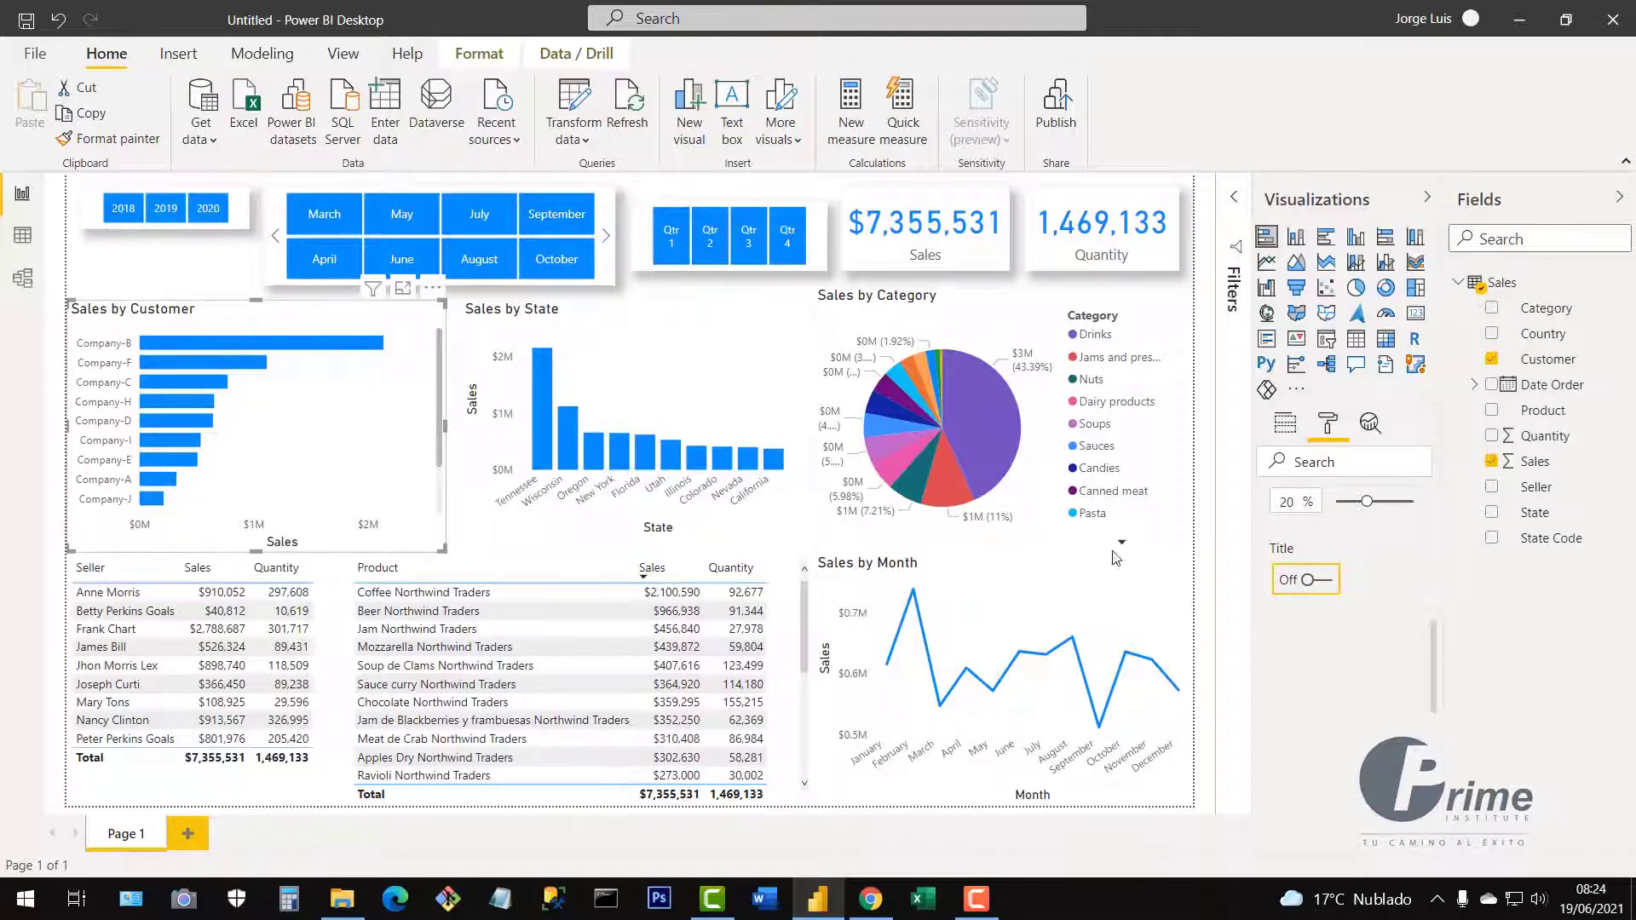
scroll(1364, 631, "up", 4)
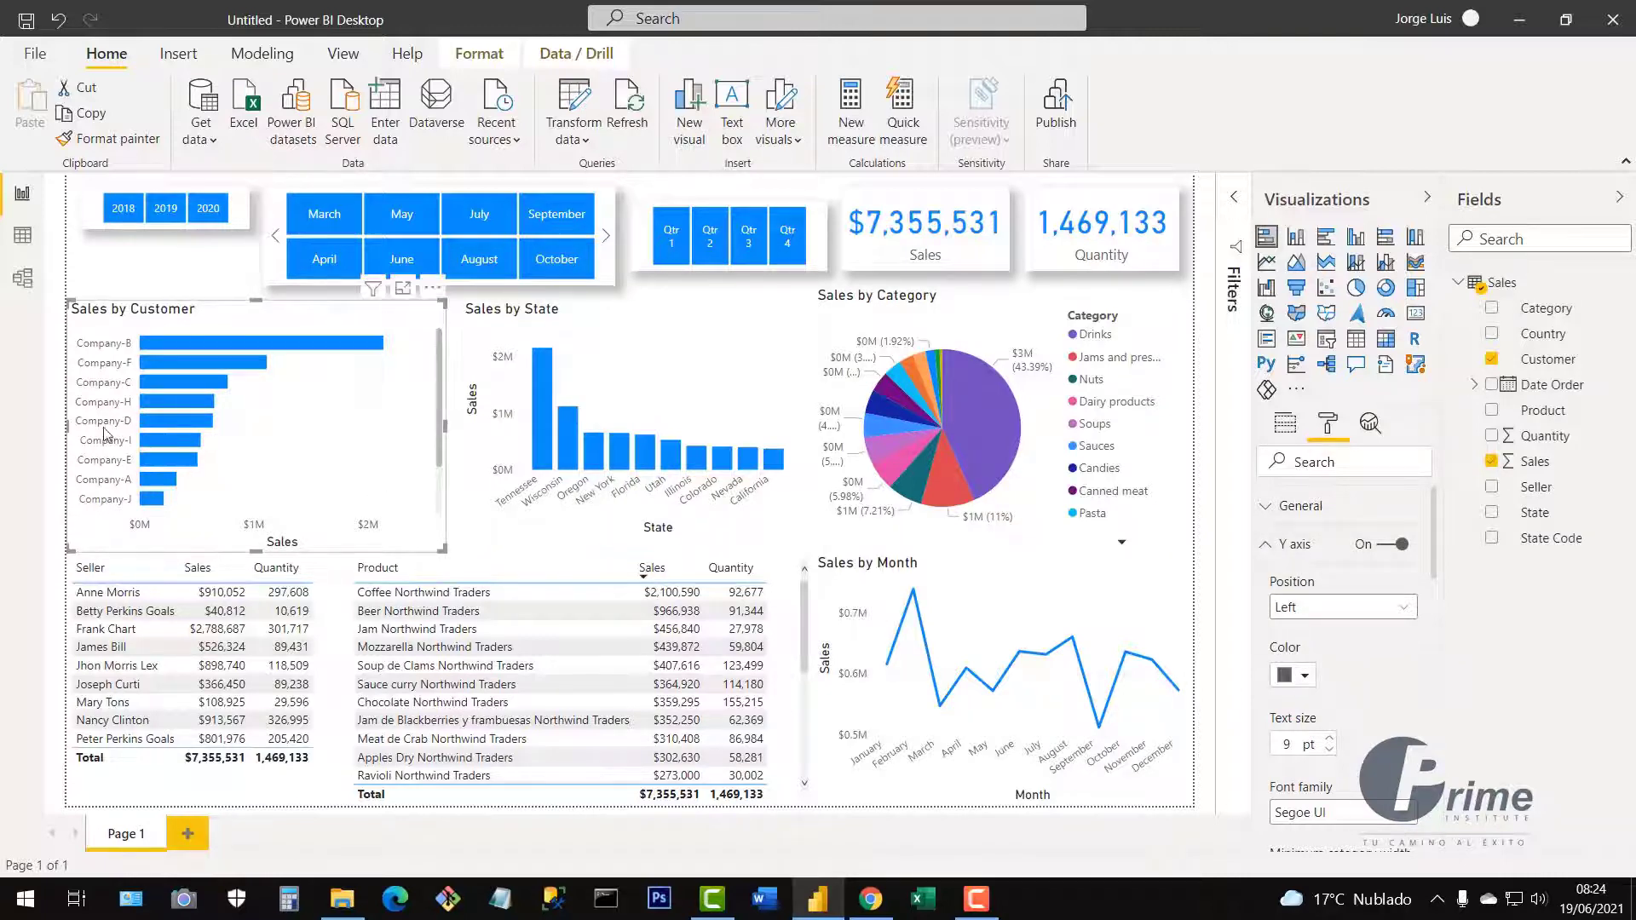
Collapse the Y axis settings and toggle the X axis off and back on.
left_click(1266, 550)
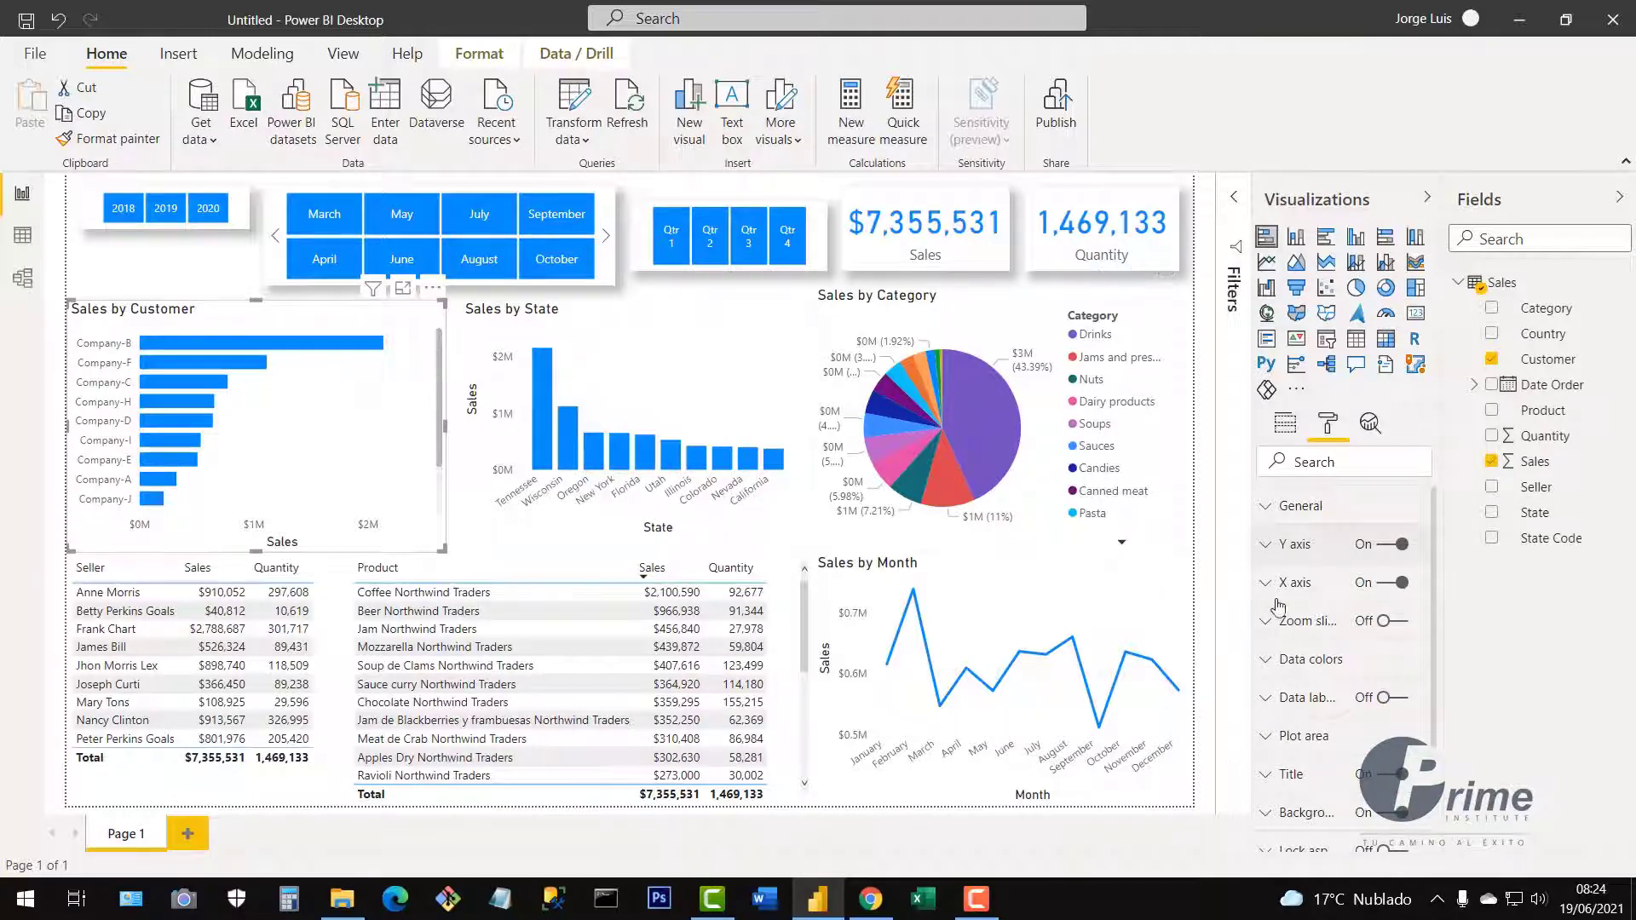
left_click(1390, 588)
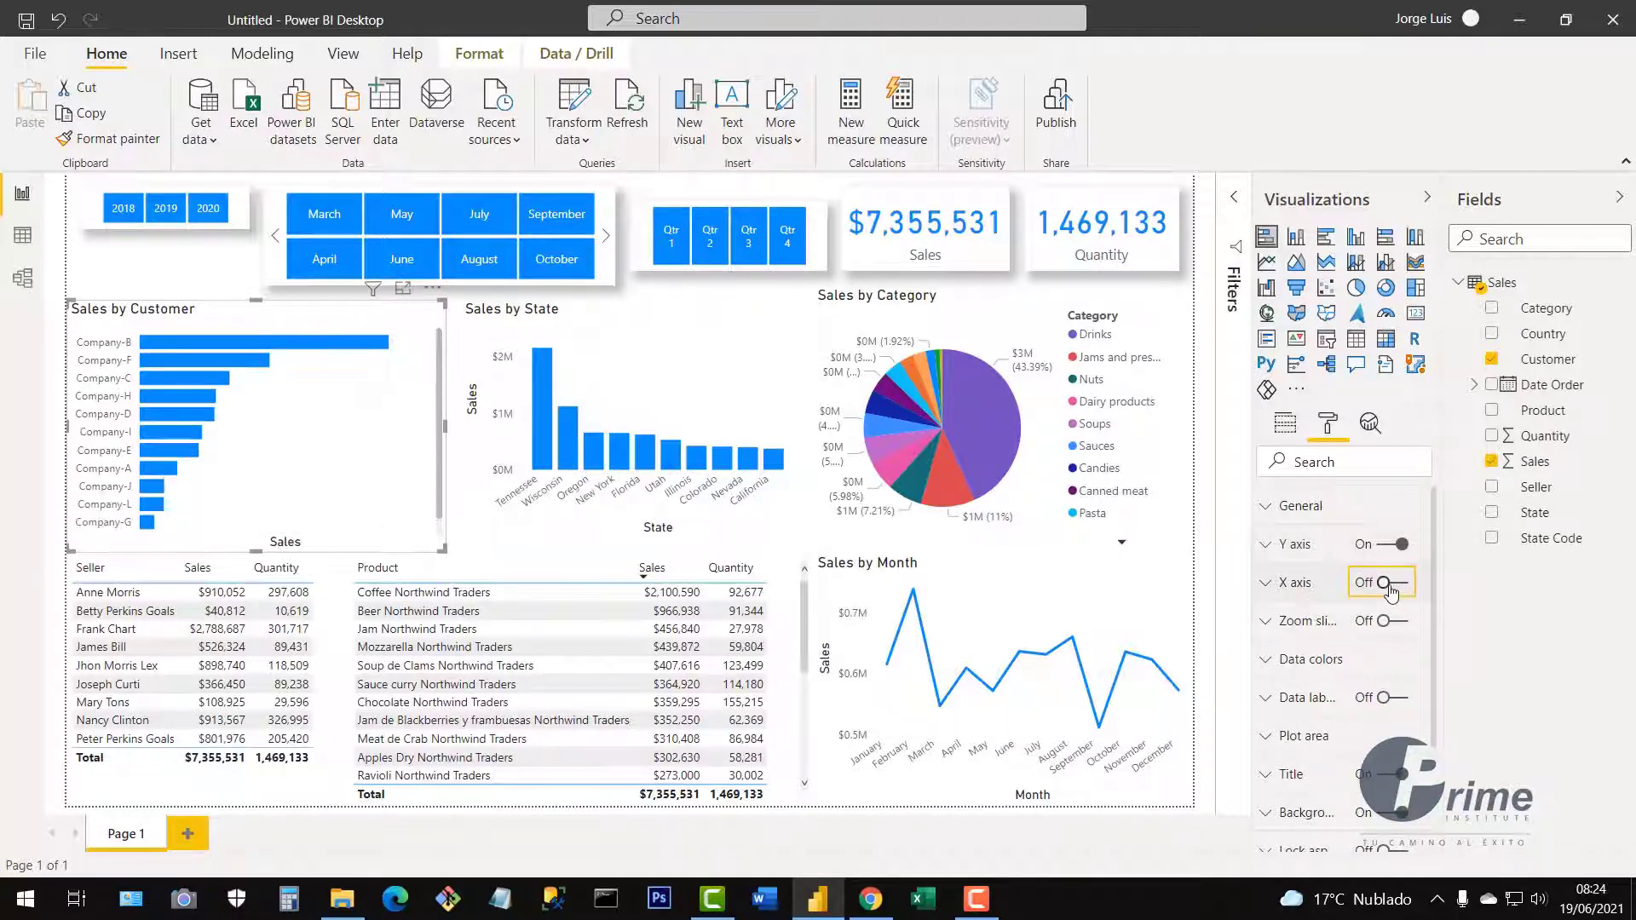
left_click(1403, 587)
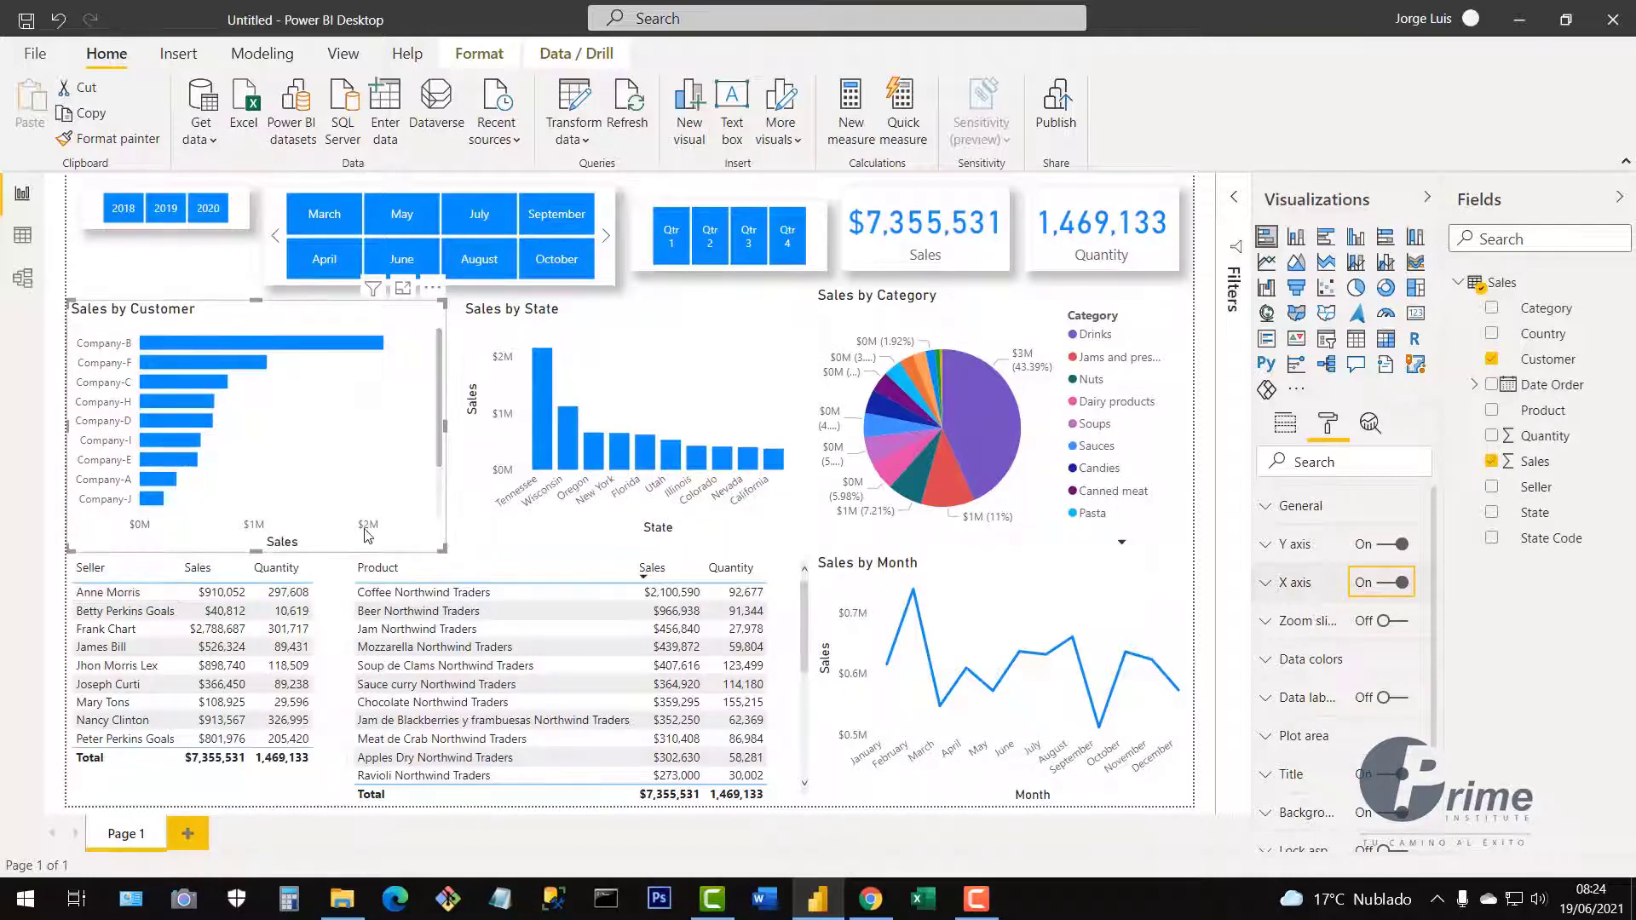
Turn off the X axis 'Sales' title.
left_click(1266, 586)
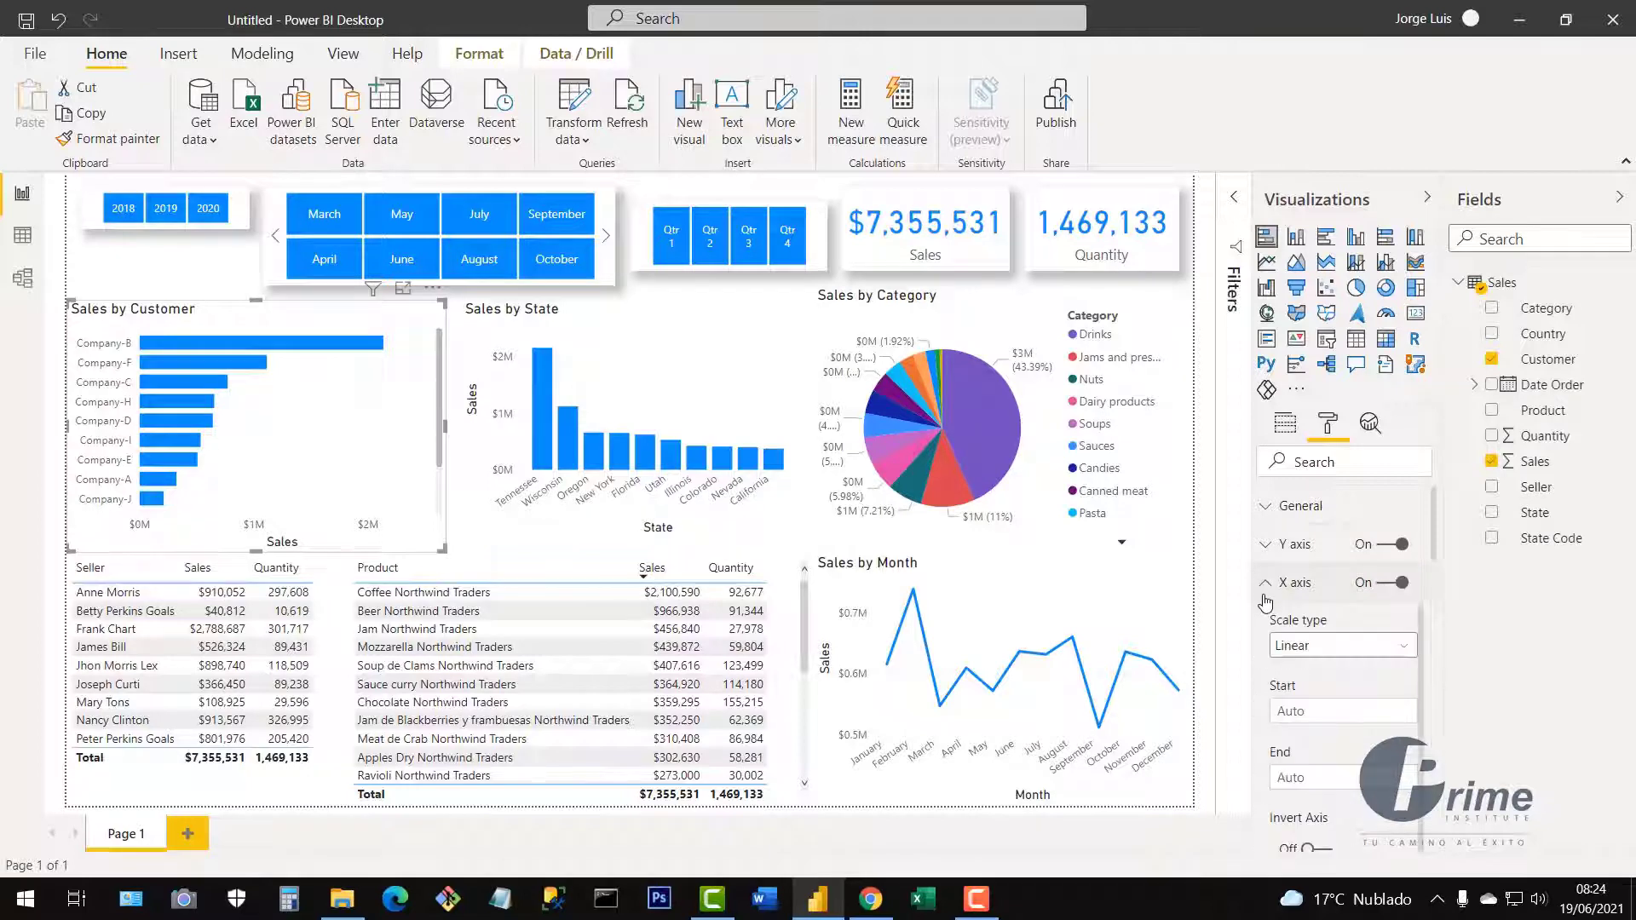
scroll(1329, 712, "down", 1)
scroll(1335, 723, "down", 5)
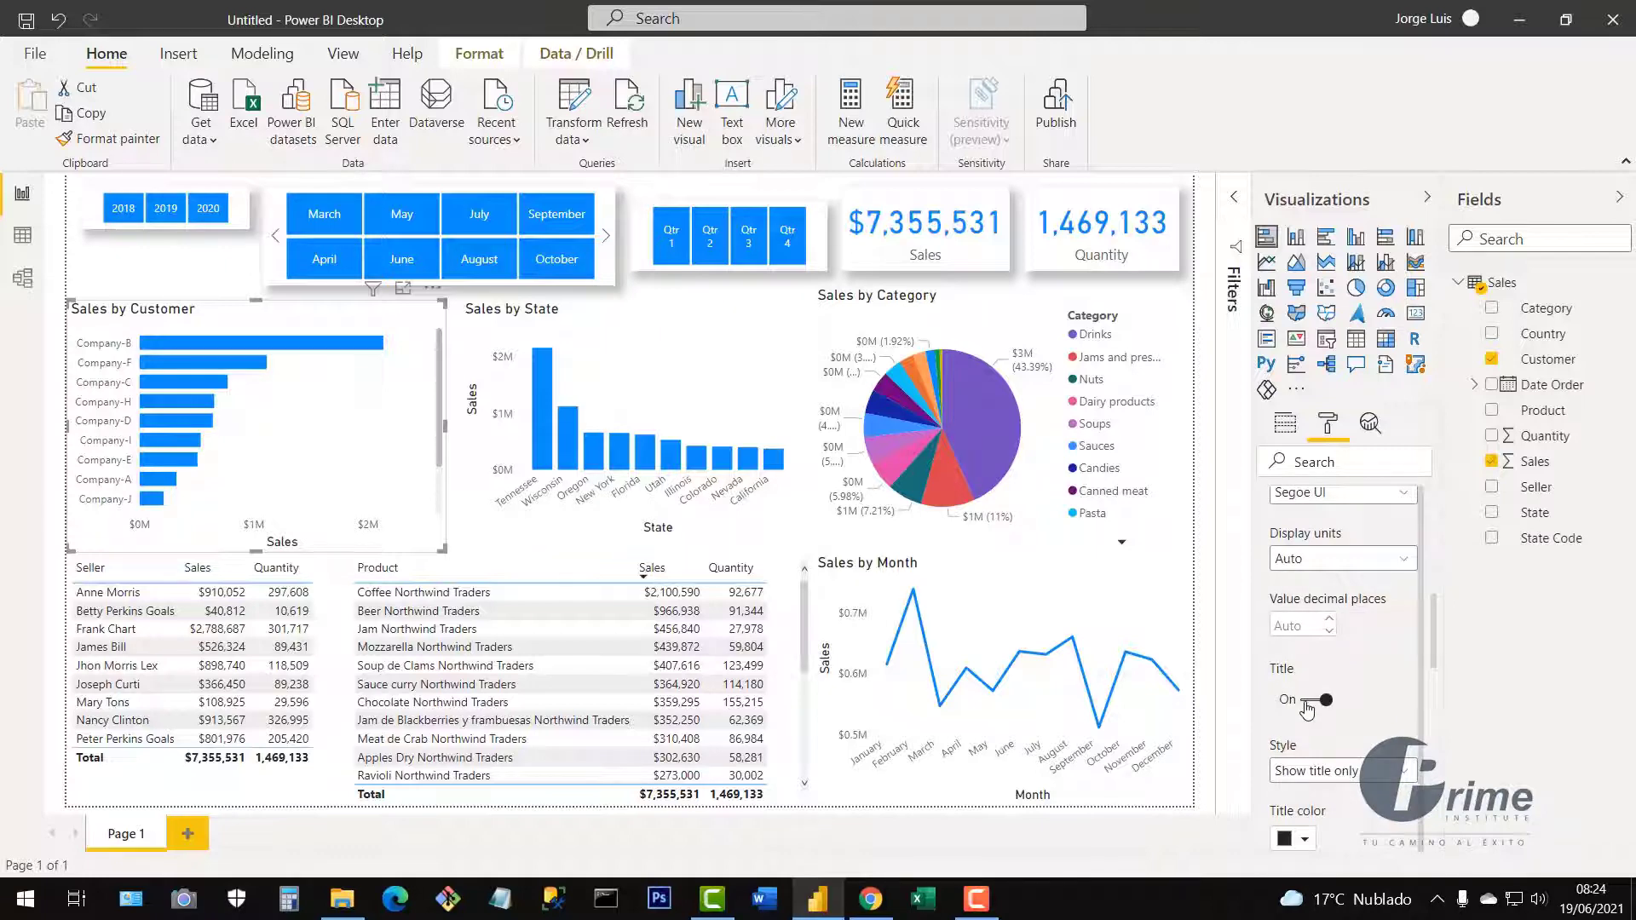
left_click(1307, 704)
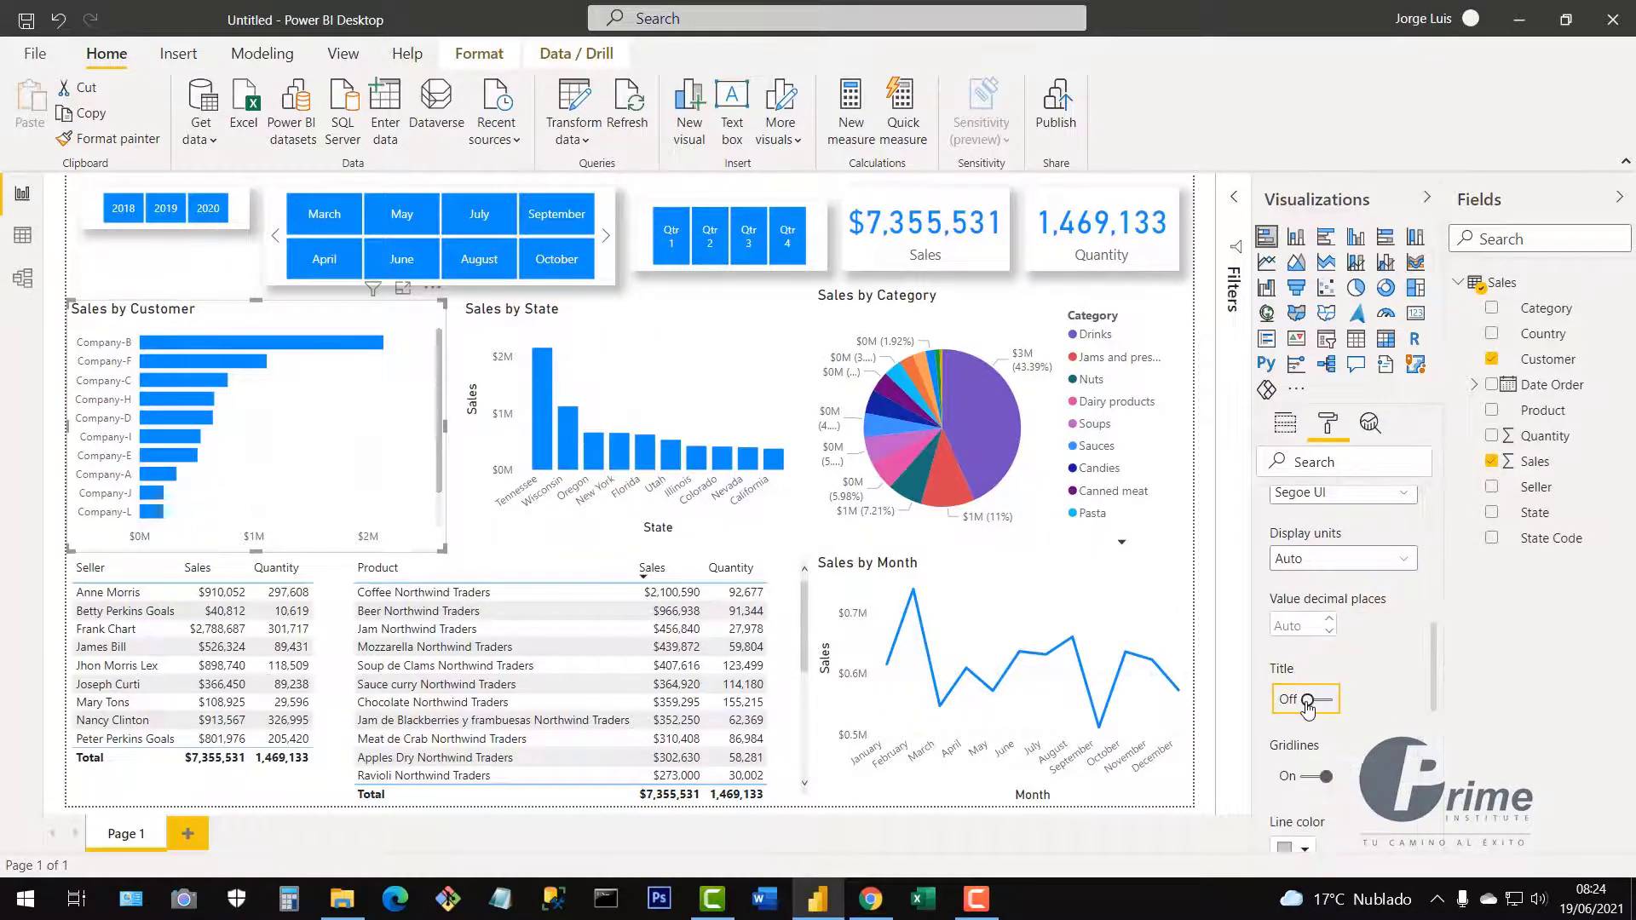
scroll(1309, 706, "up", 6)
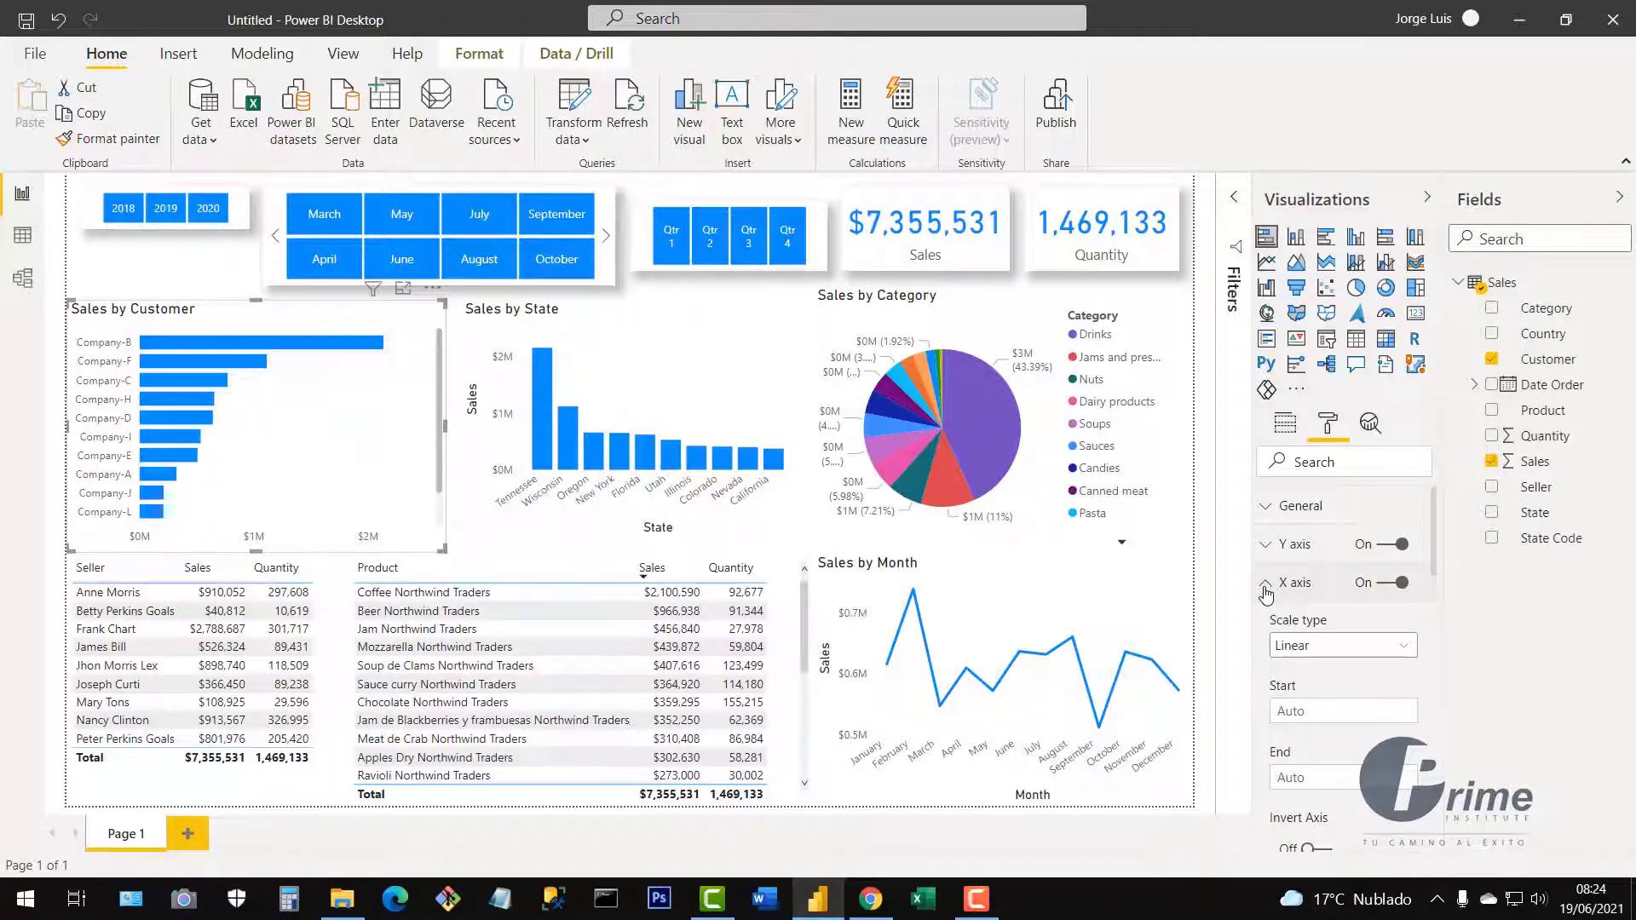
left_click(1265, 588)
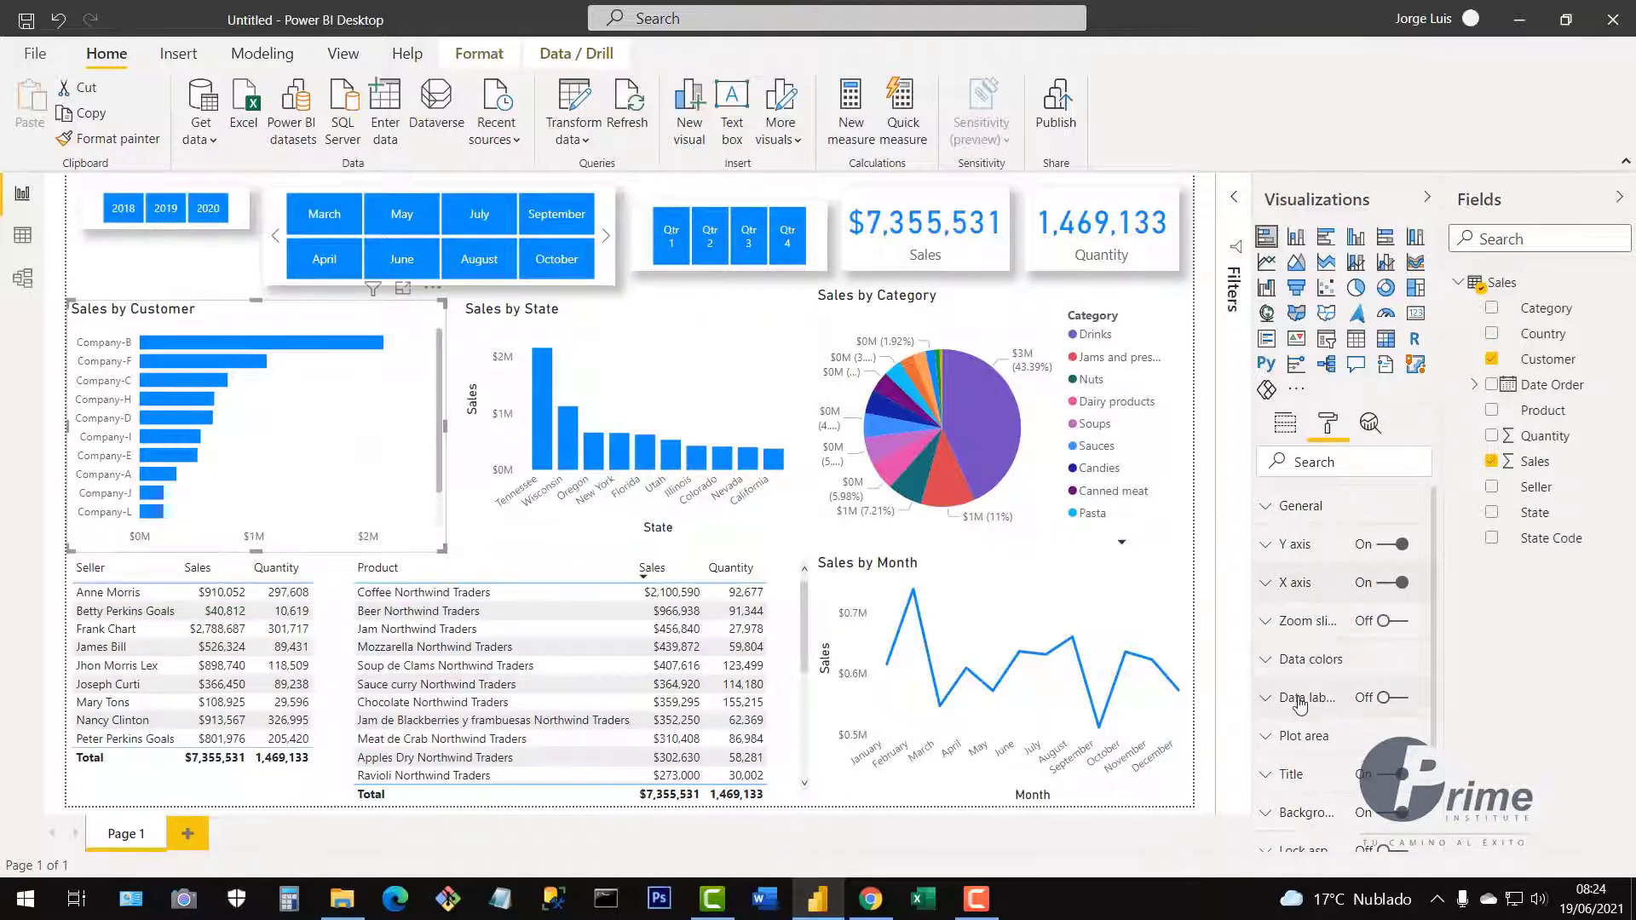
Turn on data labels for the customer bars with display units set to None.
left_click_drag(1254, 703, 1231, 703)
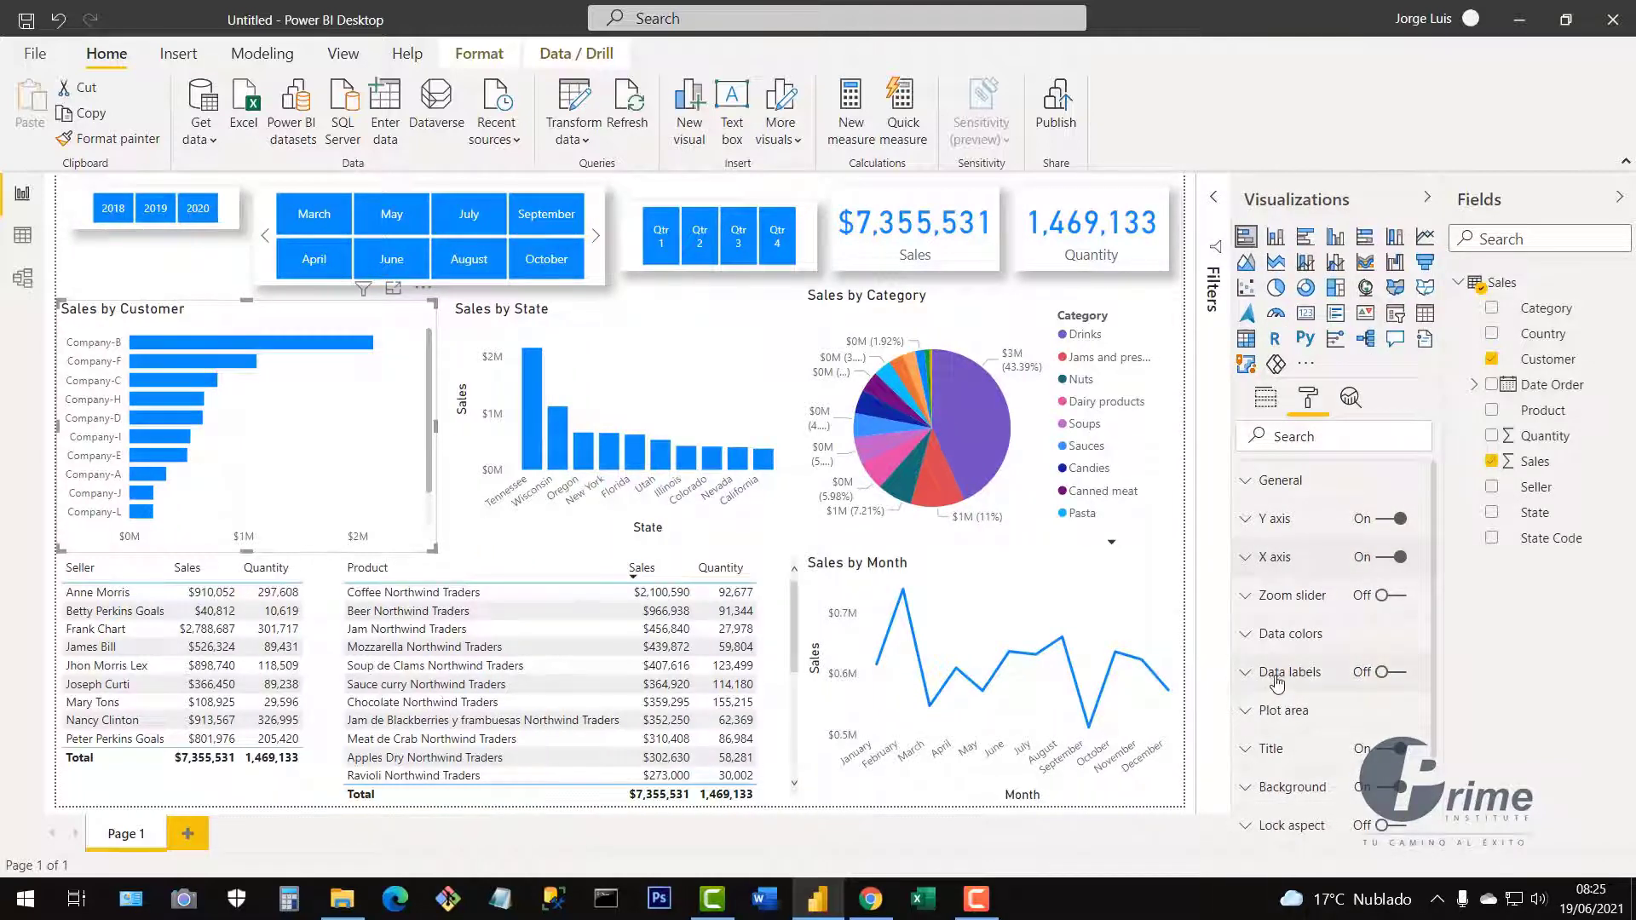
left_click(1397, 674)
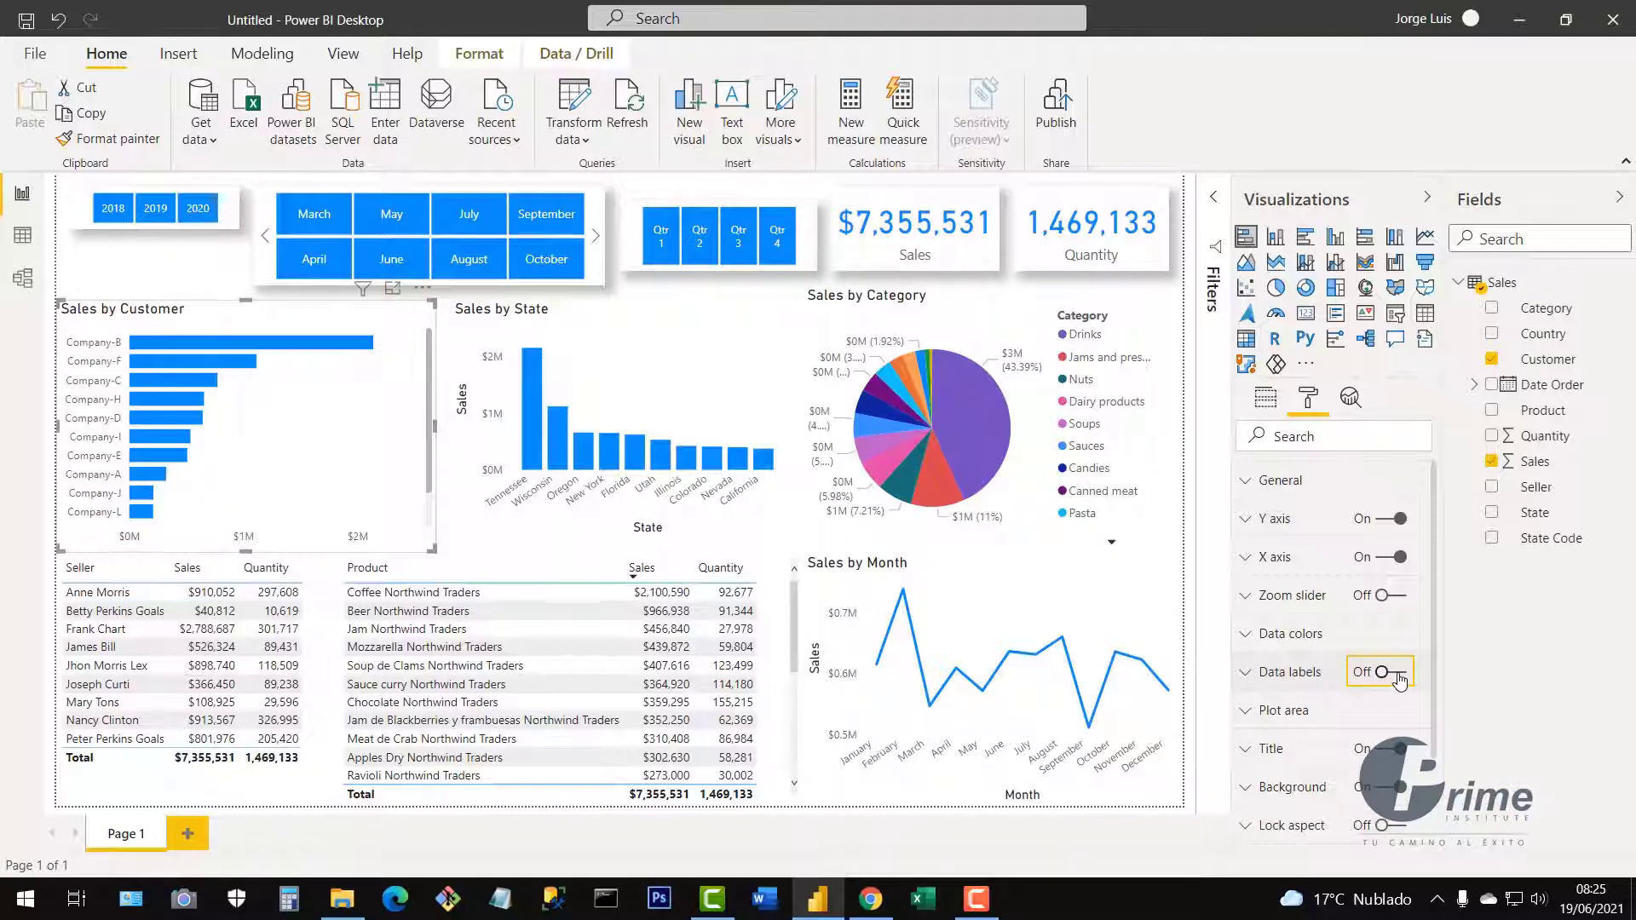
left_click(1247, 673)
scroll(1353, 754, "down", 1)
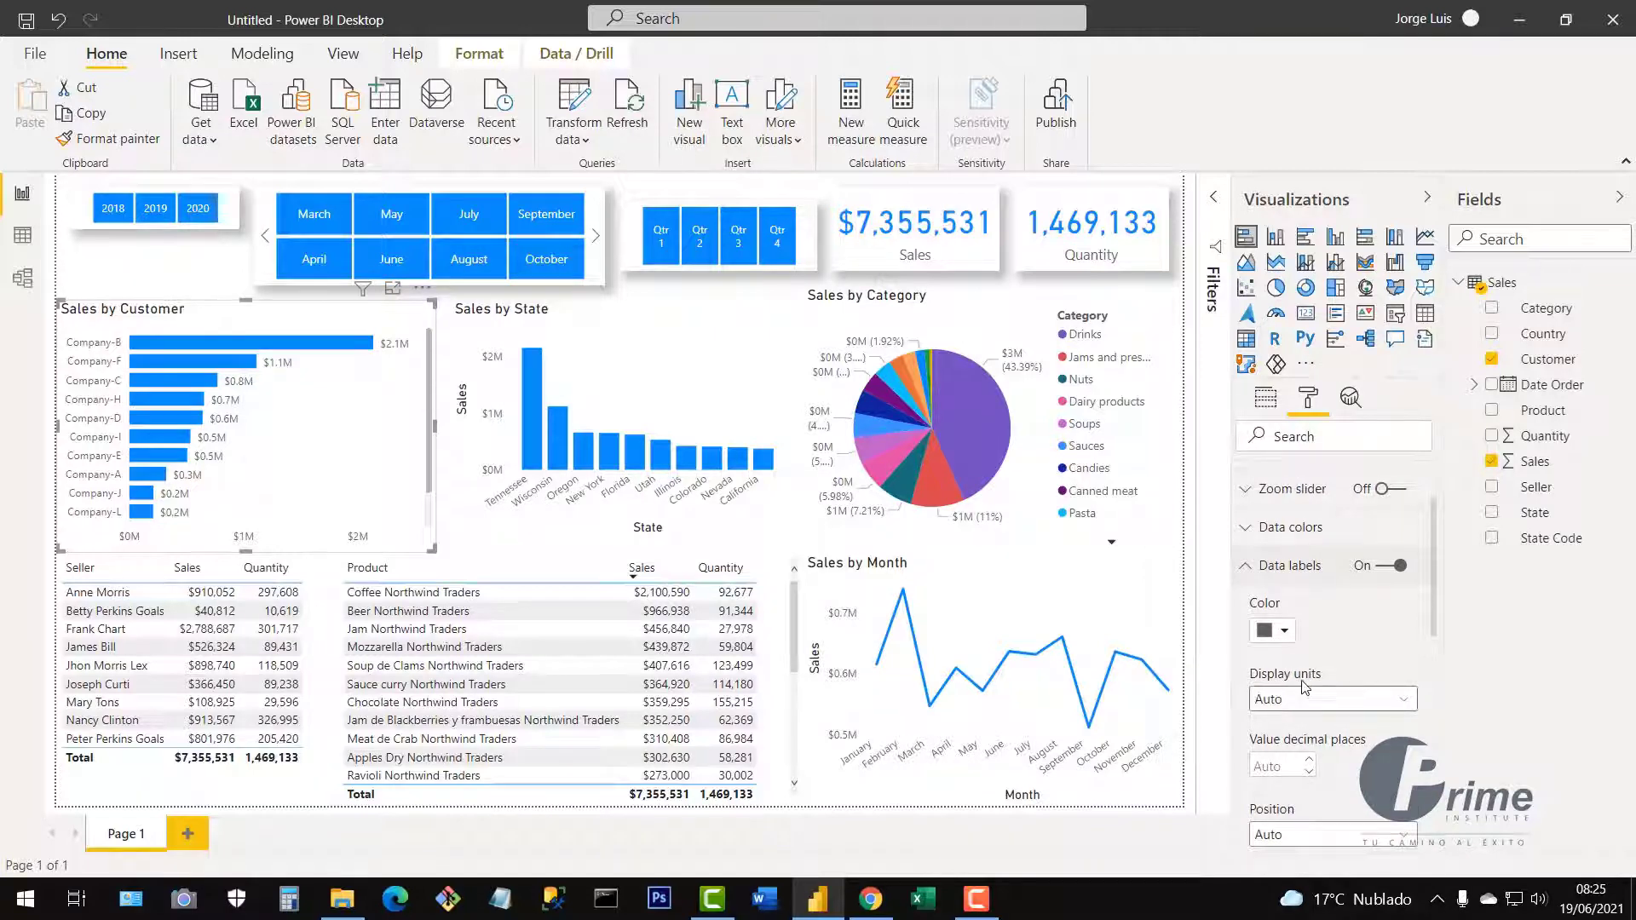
left_click(1408, 704)
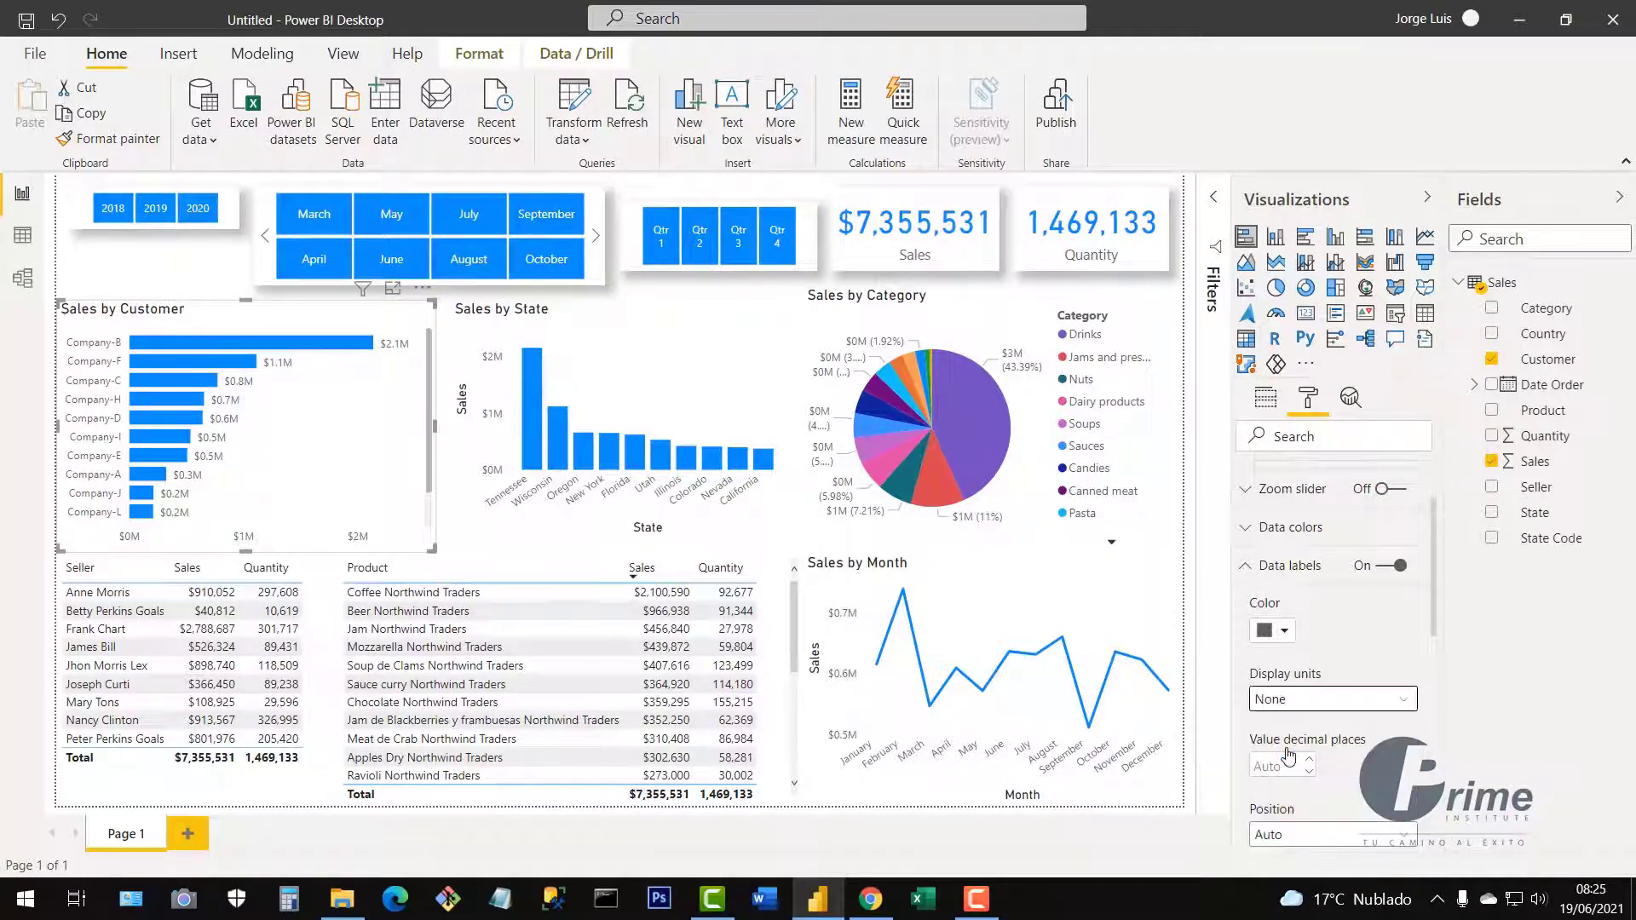
left_click(1288, 756)
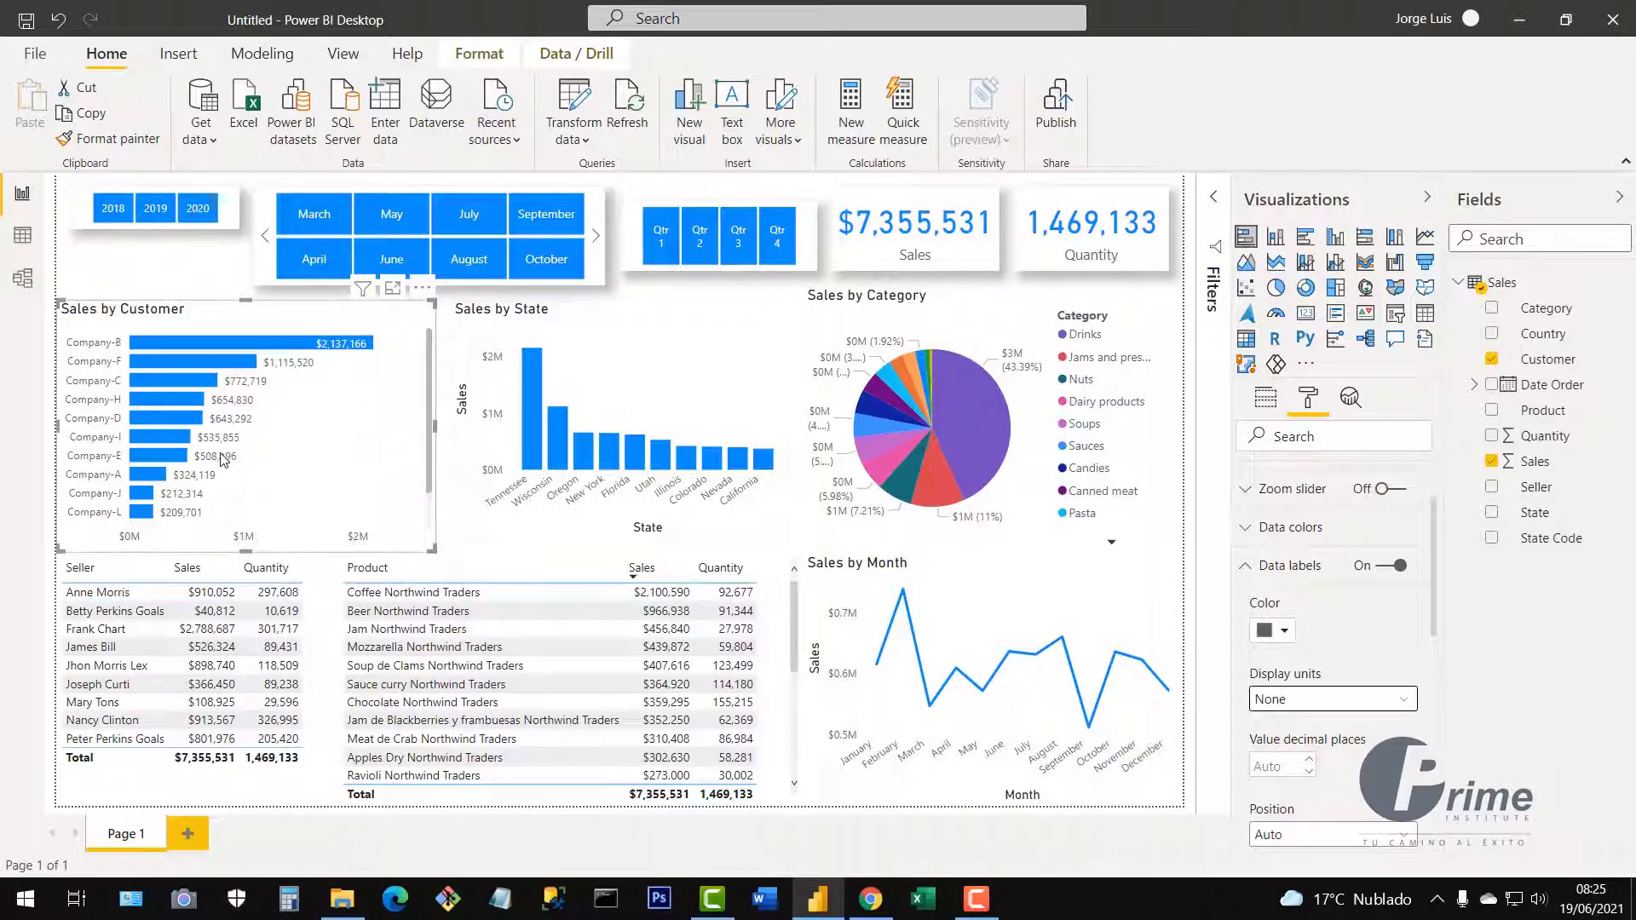
Try the label position options and settle on Outside end.
scroll(1341, 723, "down", 2)
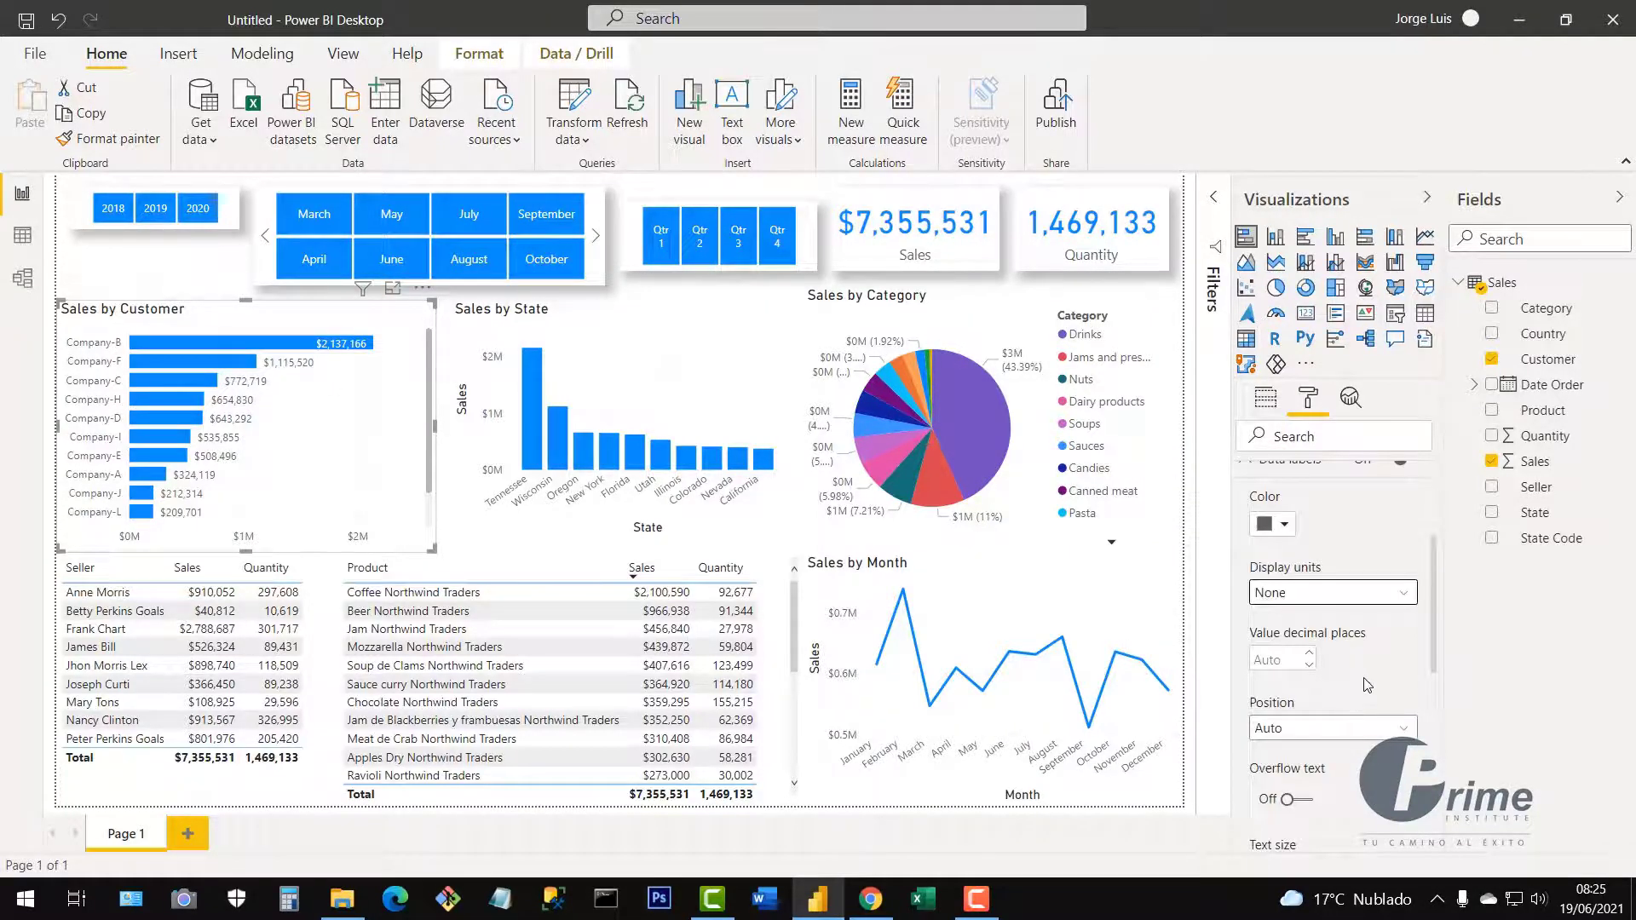
left_click(1398, 731)
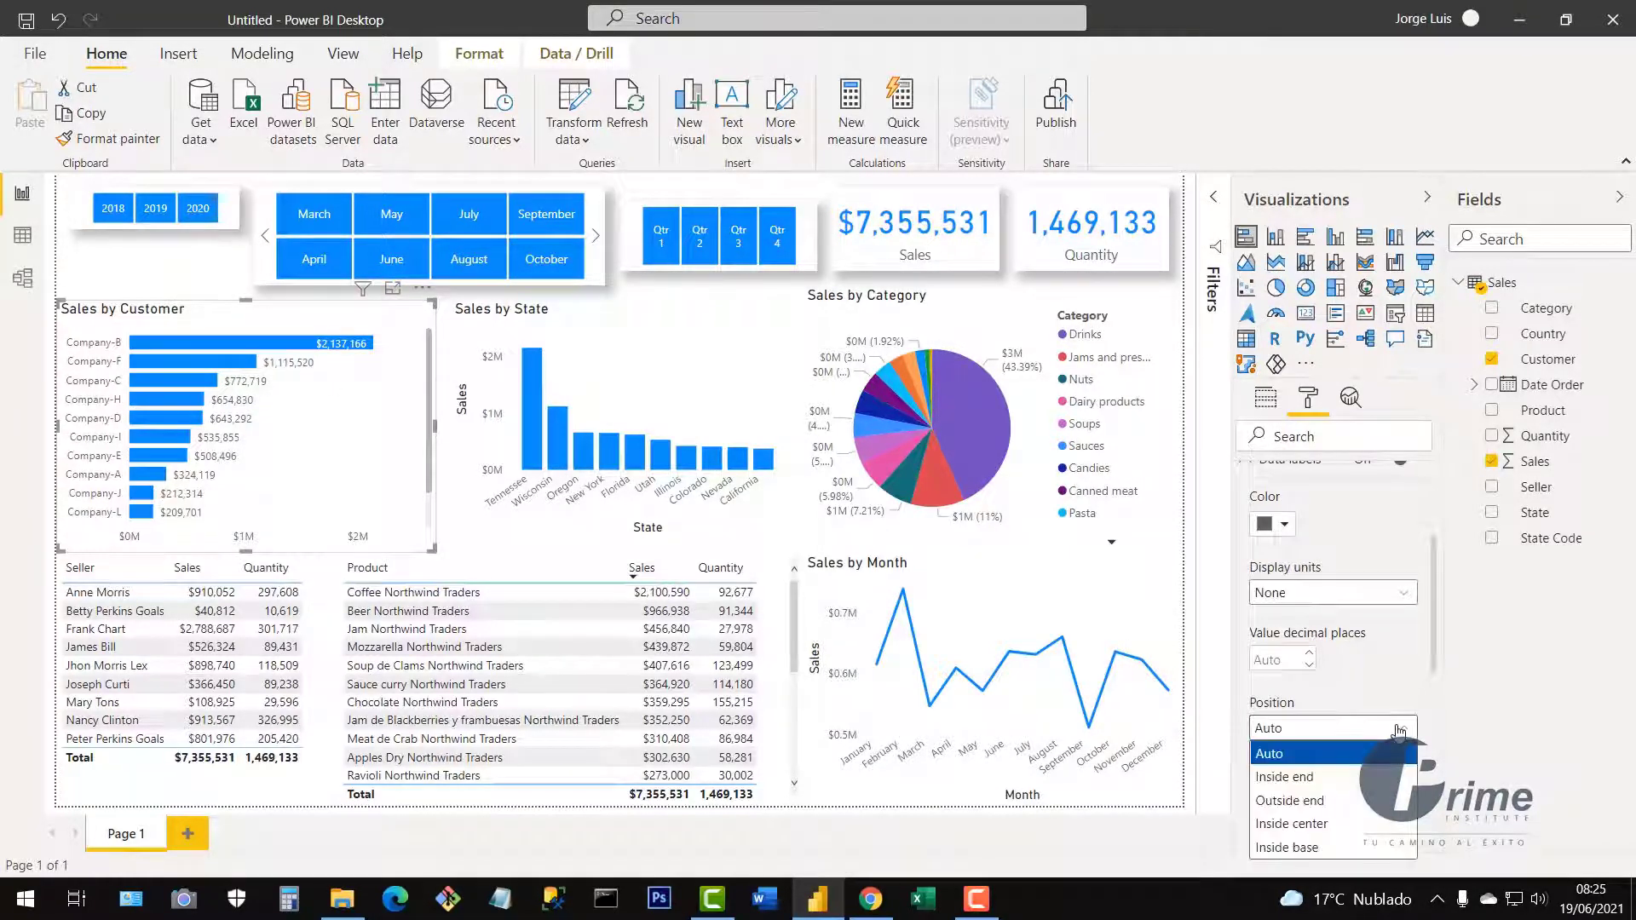
left_click(1325, 777)
left_click(1405, 730)
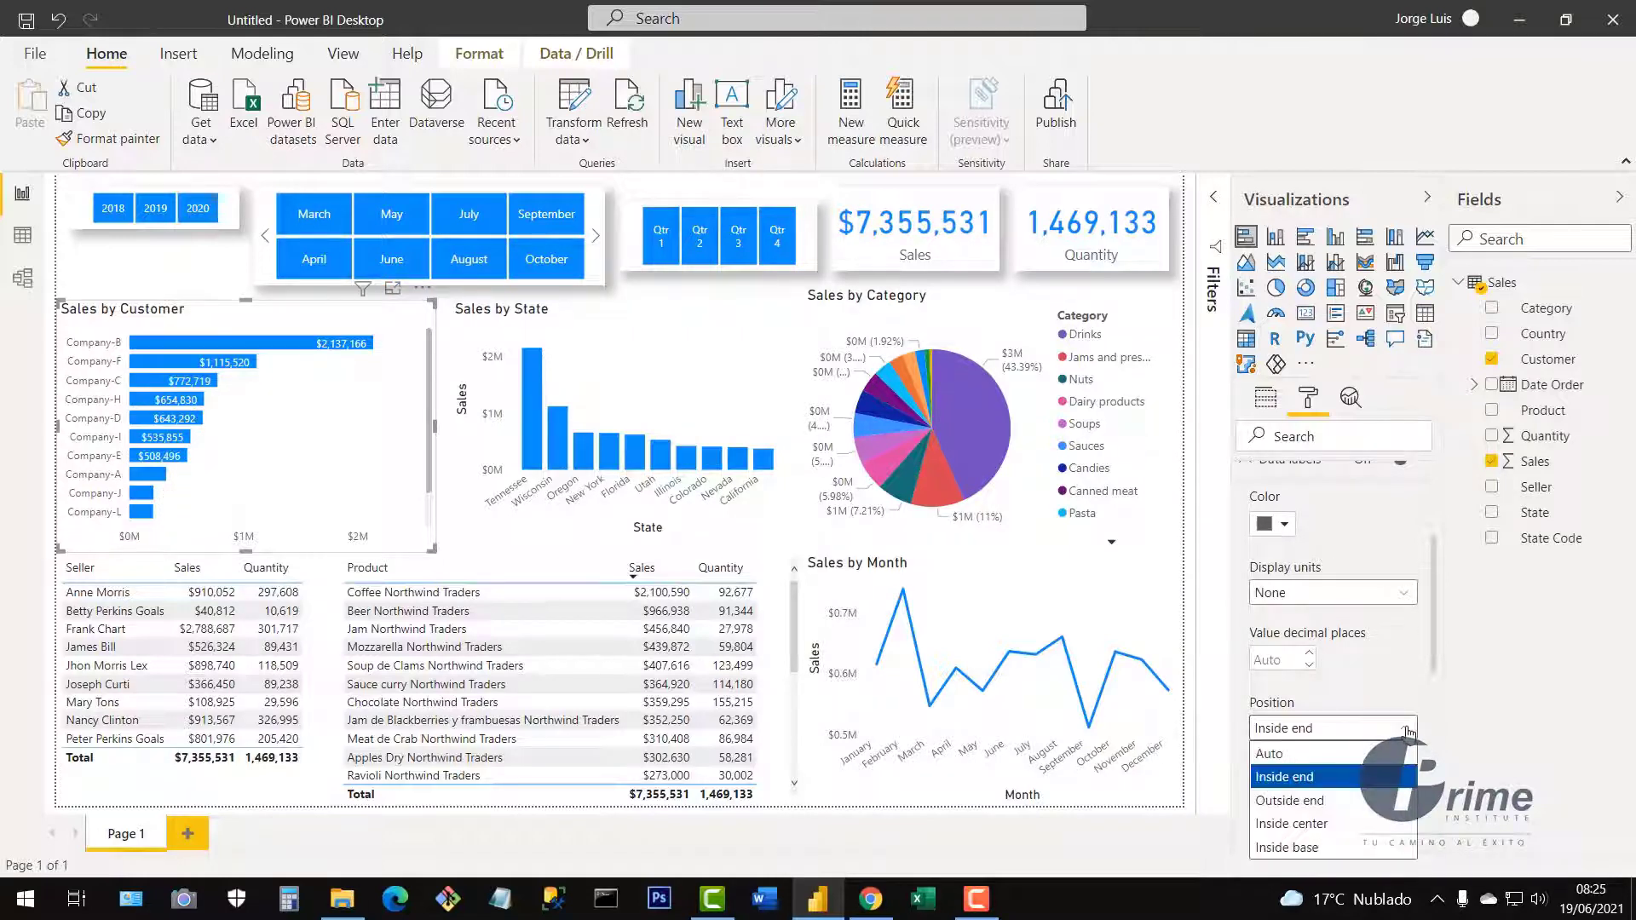
left_click(1331, 802)
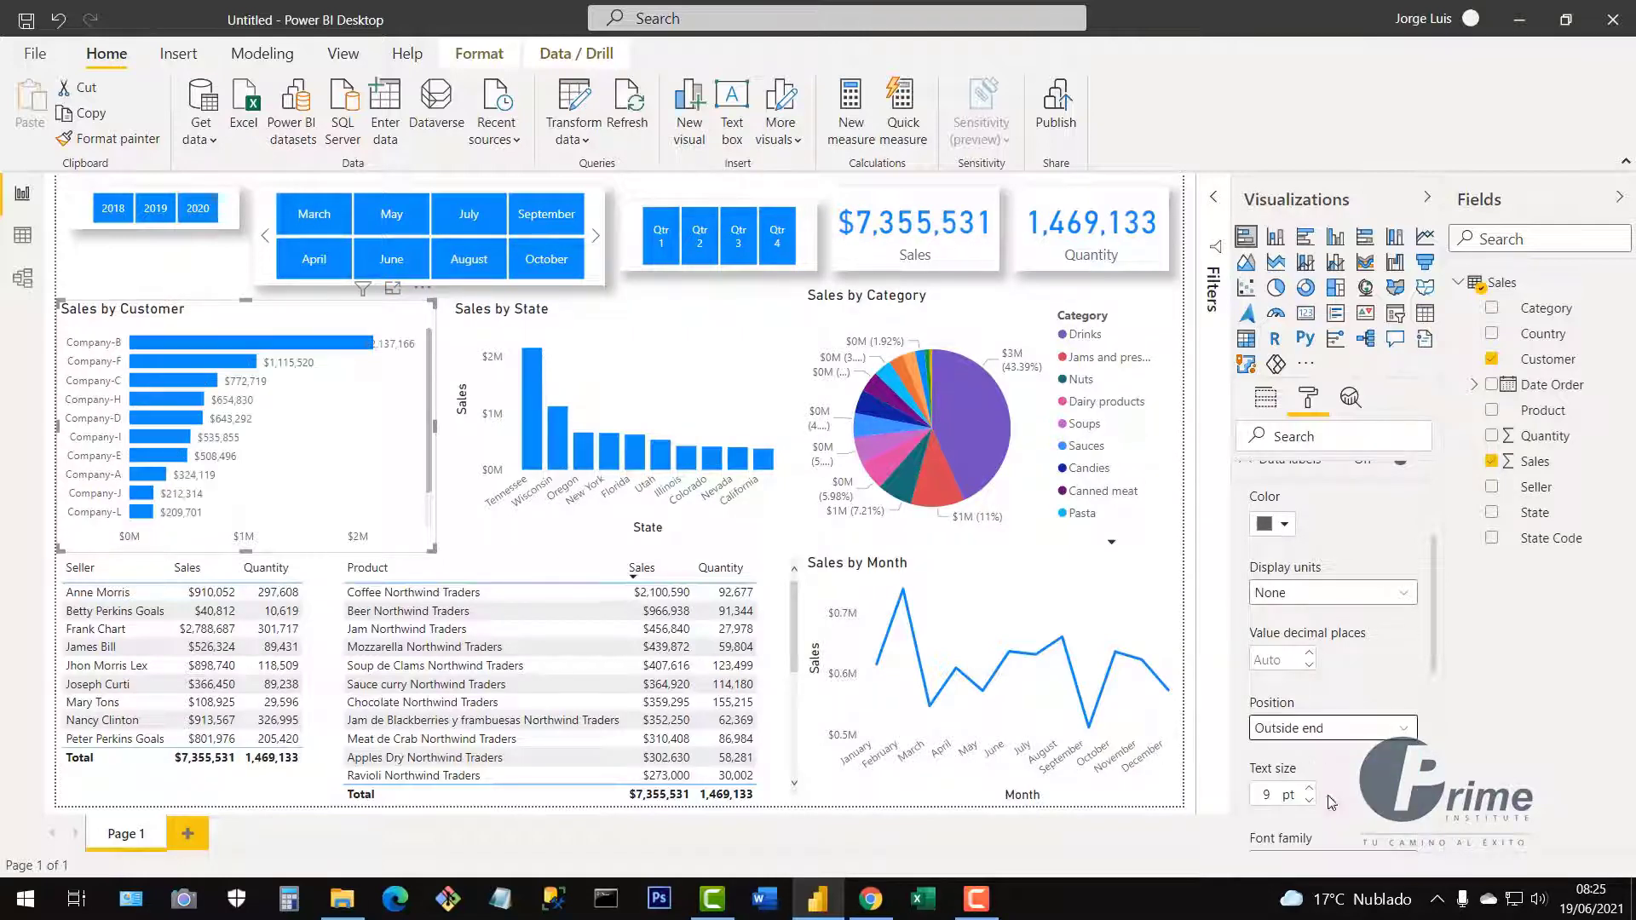
left_click(1391, 738)
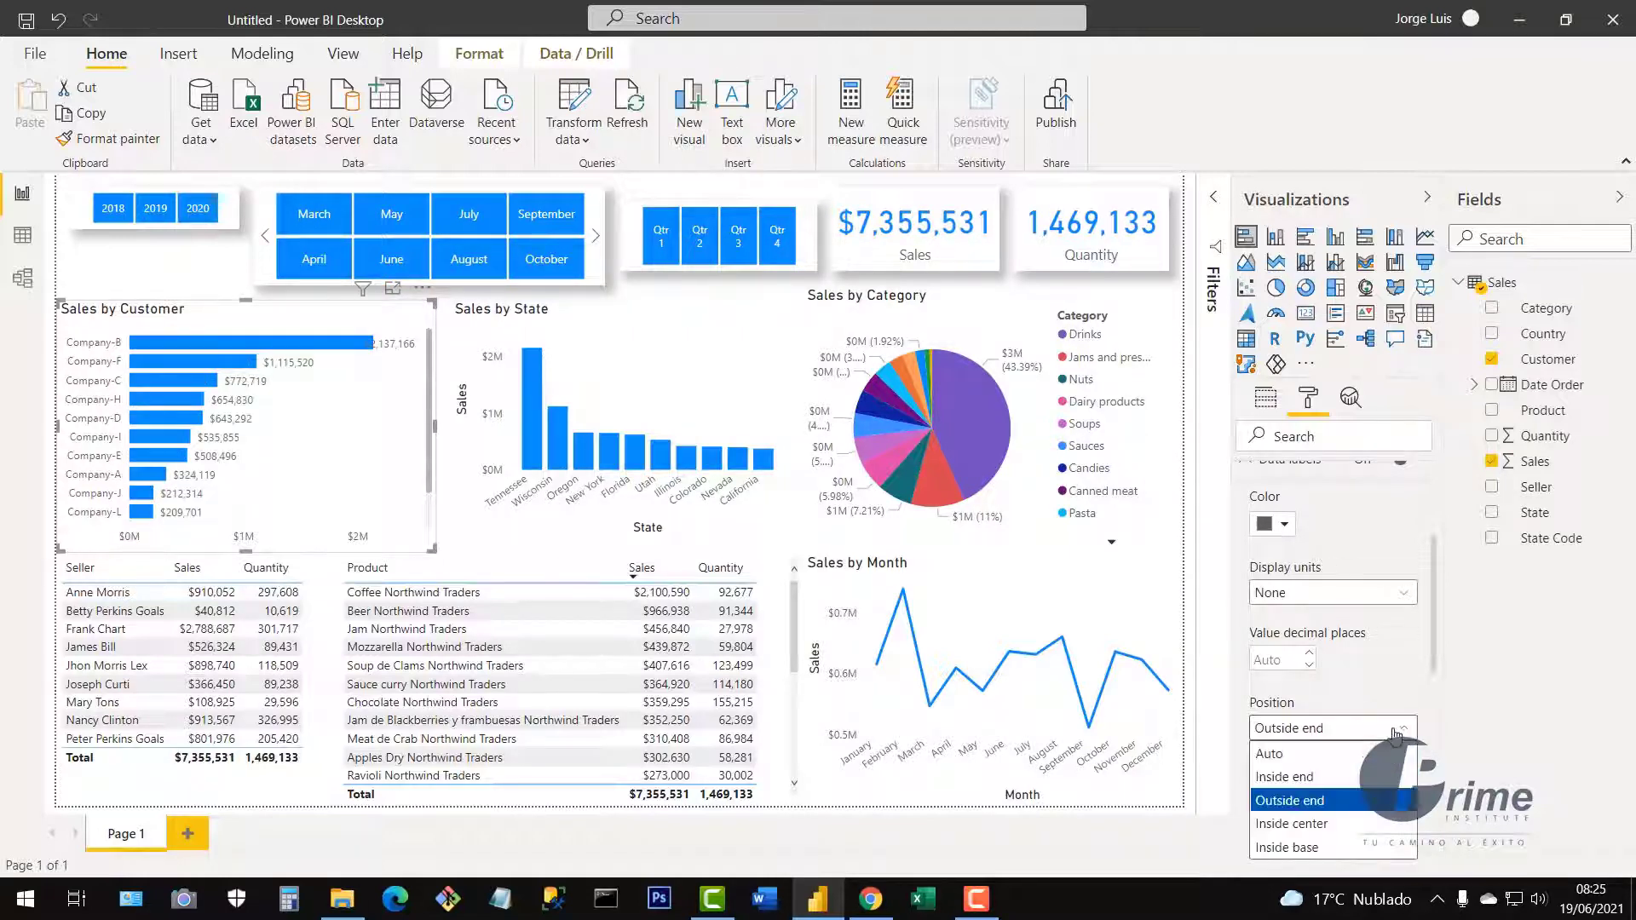
left_click(1335, 826)
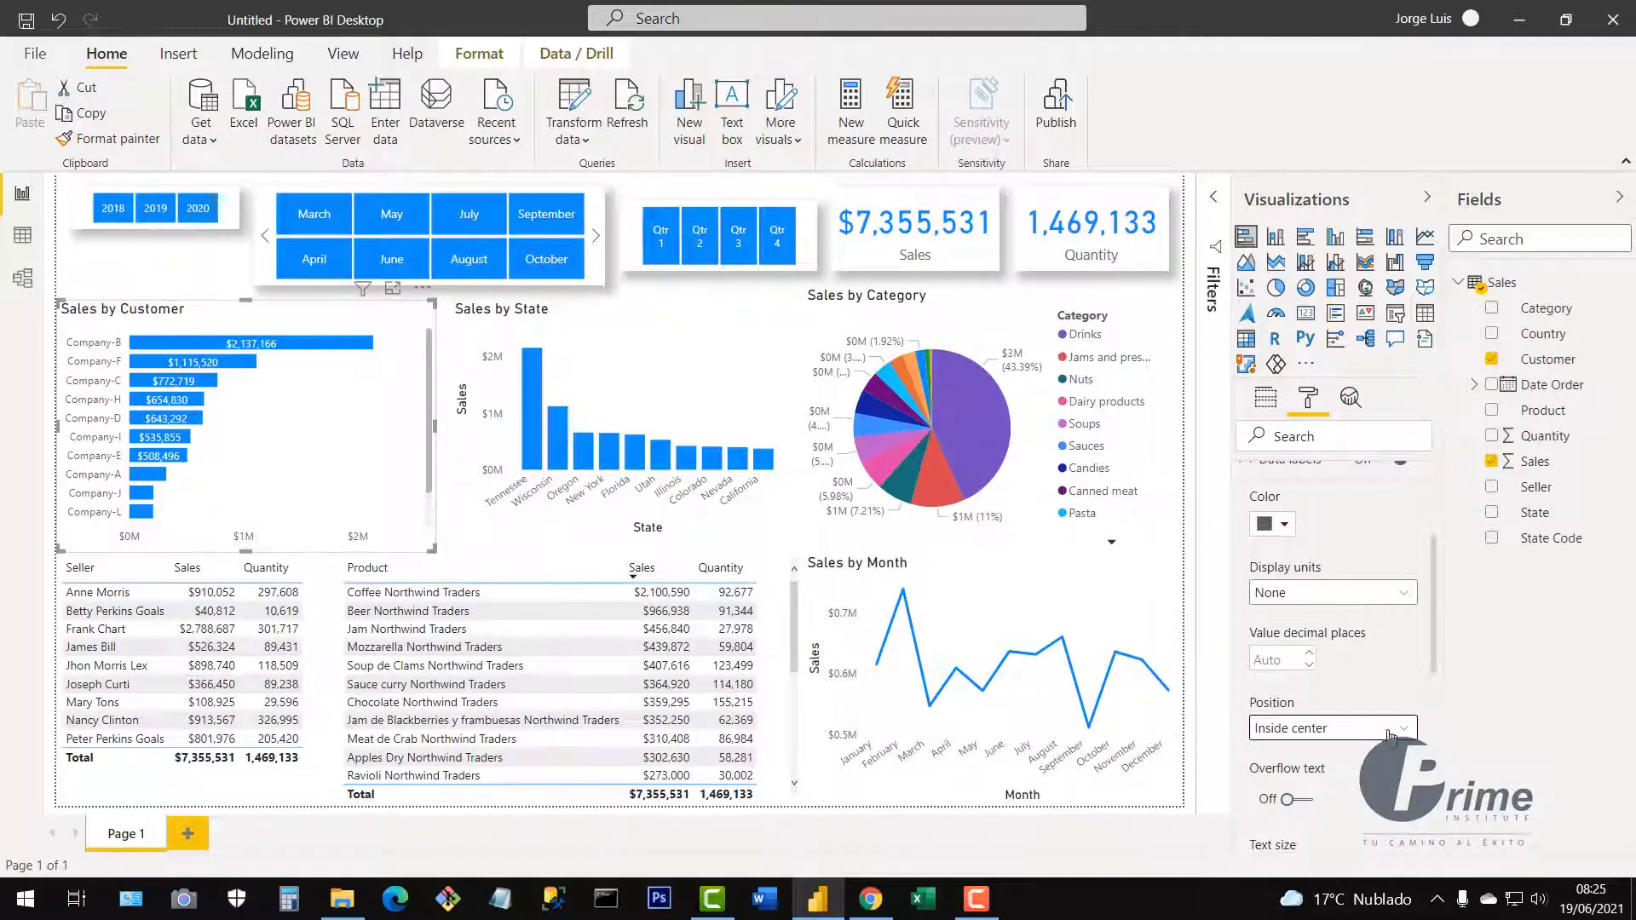
left_click(1391, 737)
left_click(1345, 848)
left_click(1363, 735)
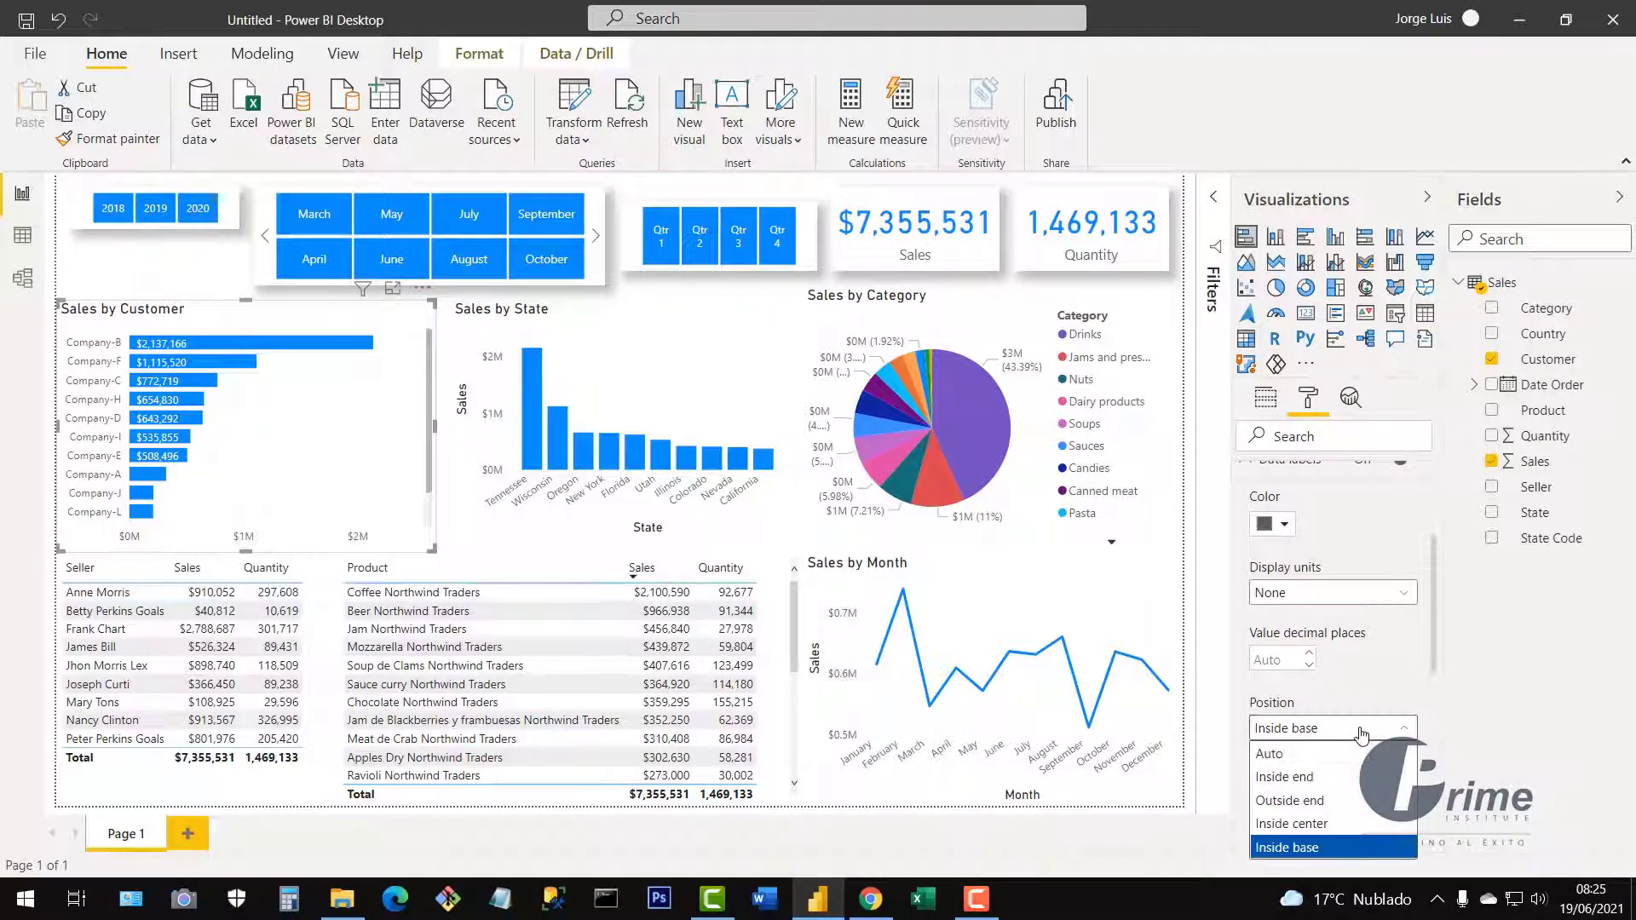
left_click(1332, 801)
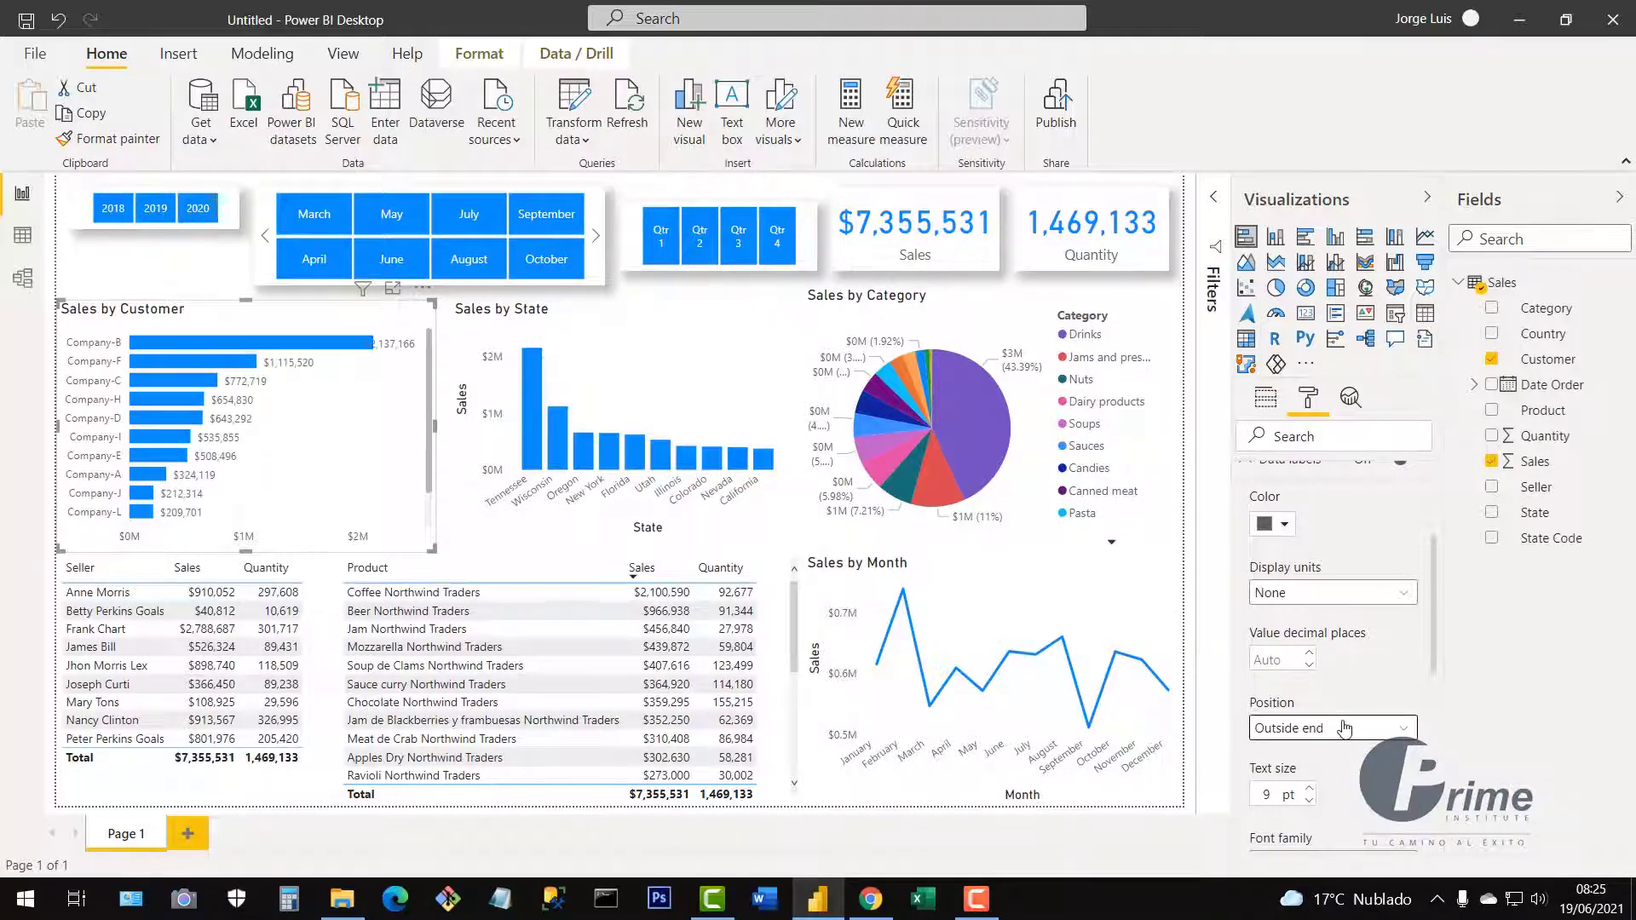
scroll(1349, 729, "up", 3)
left_click(1260, 675)
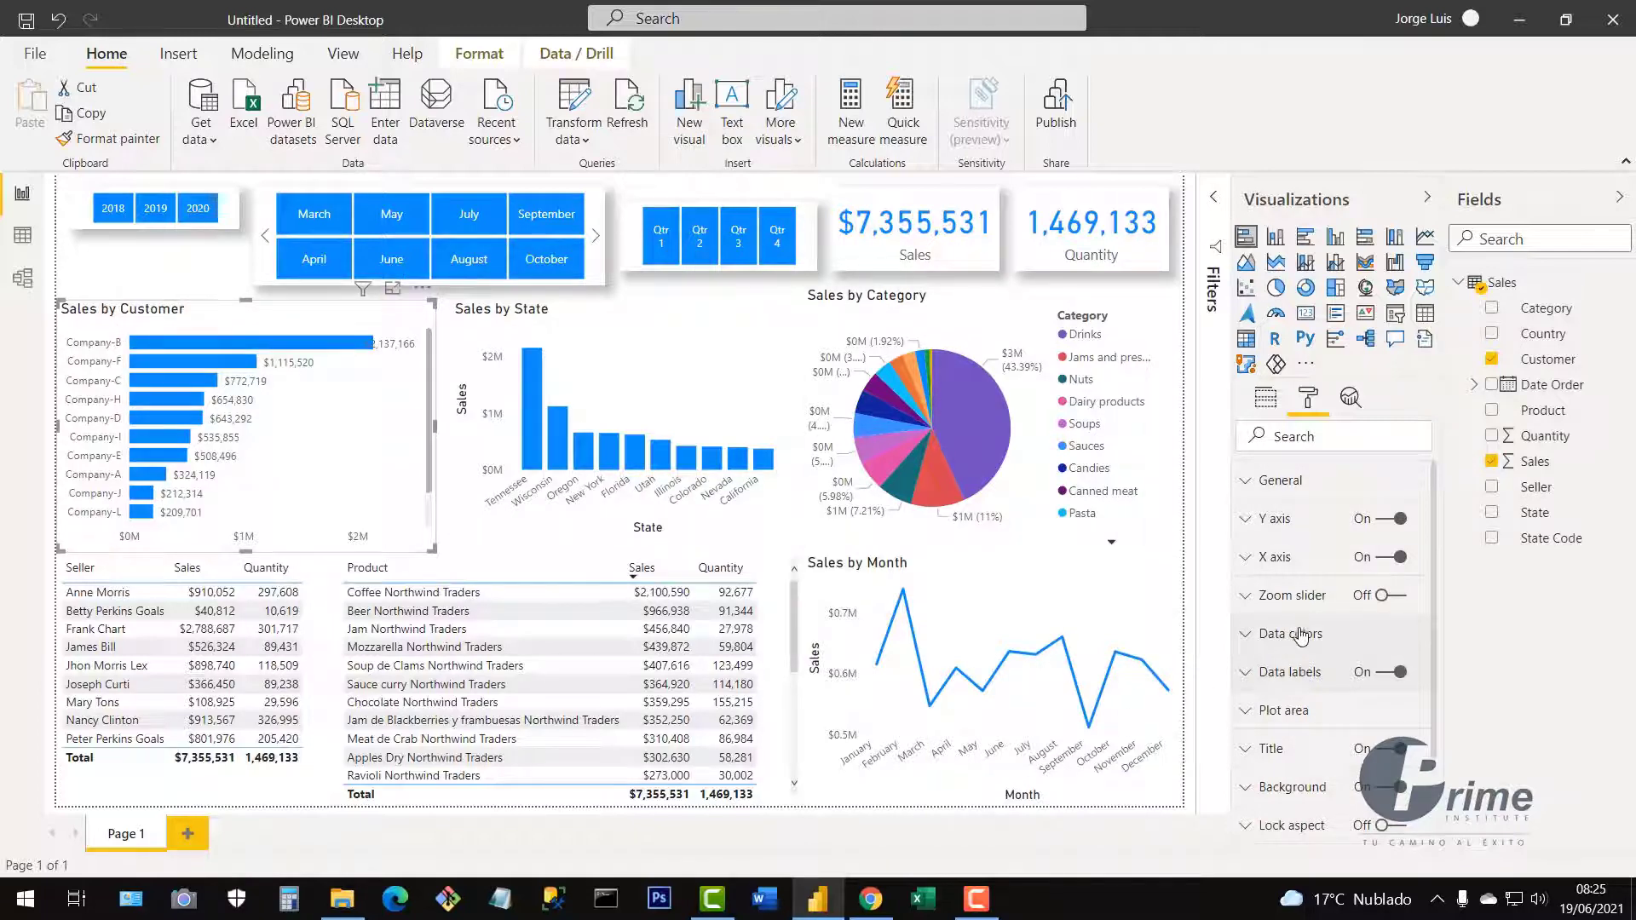
Center-align the Sales by Customer chart title in the Title settings.
scroll(1327, 729, "down", 3)
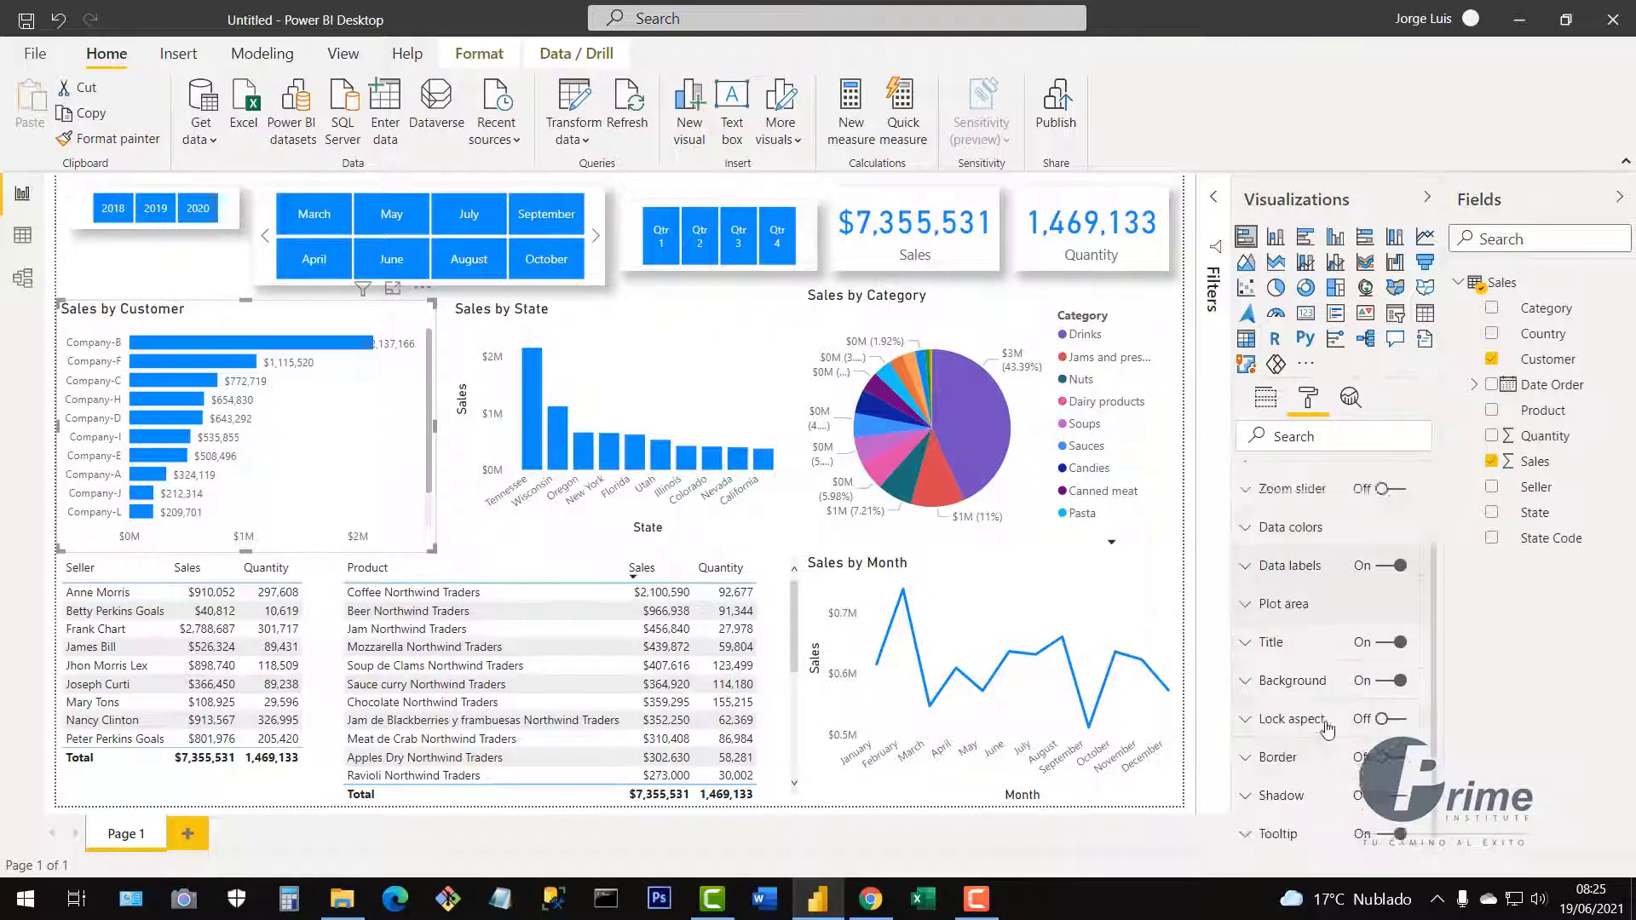
scroll(1327, 729, "down", 1)
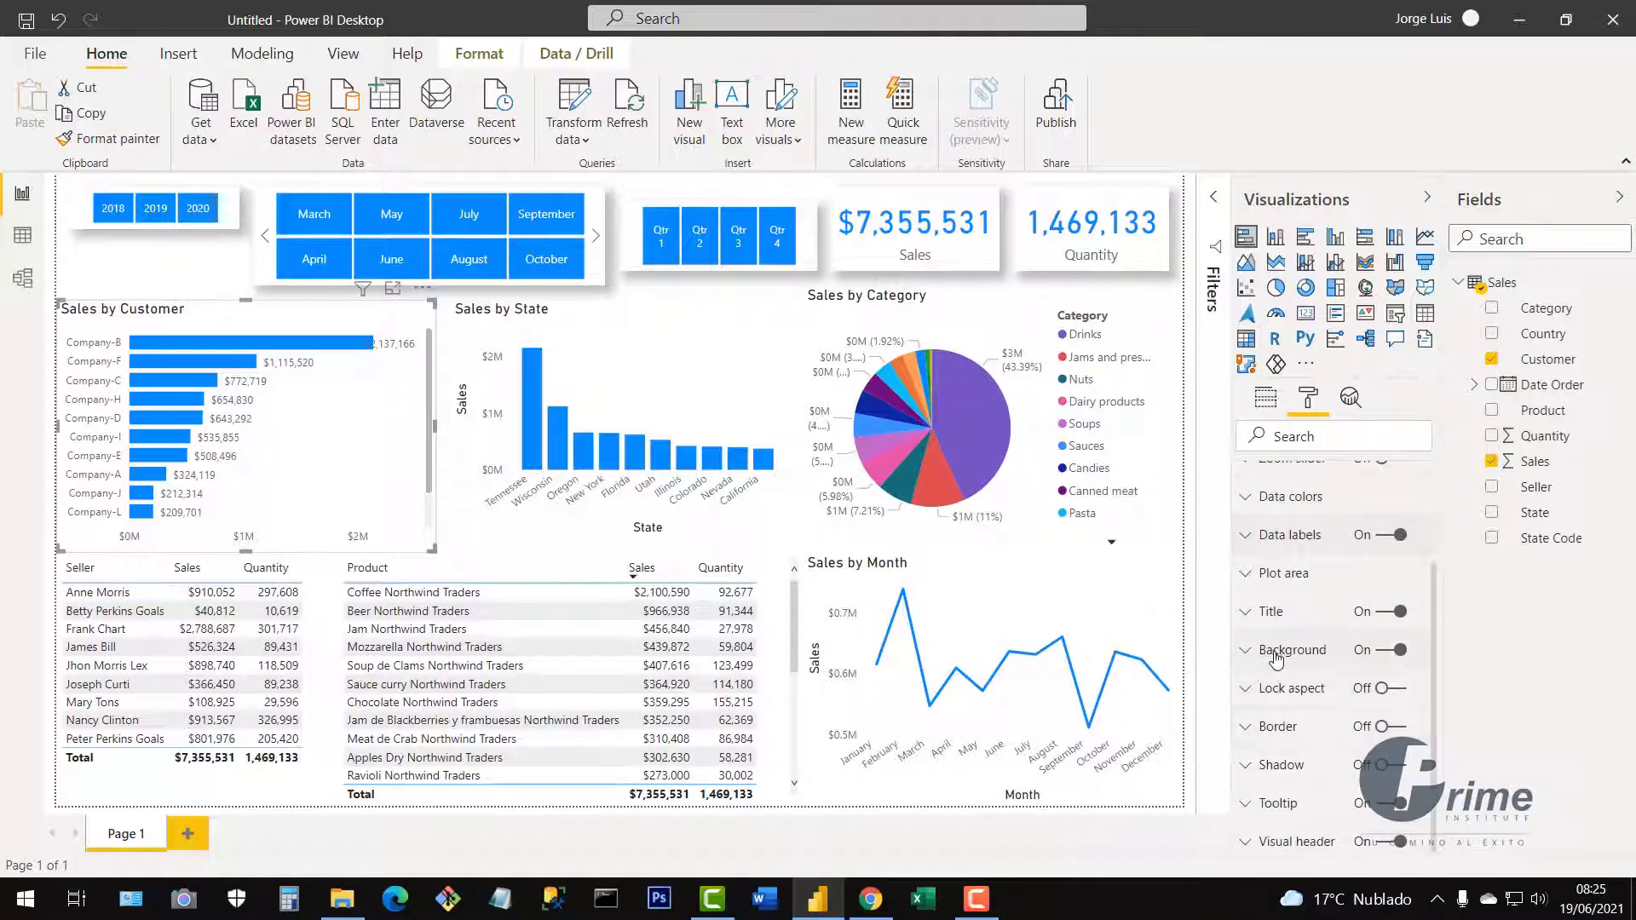
left_click(1382, 619)
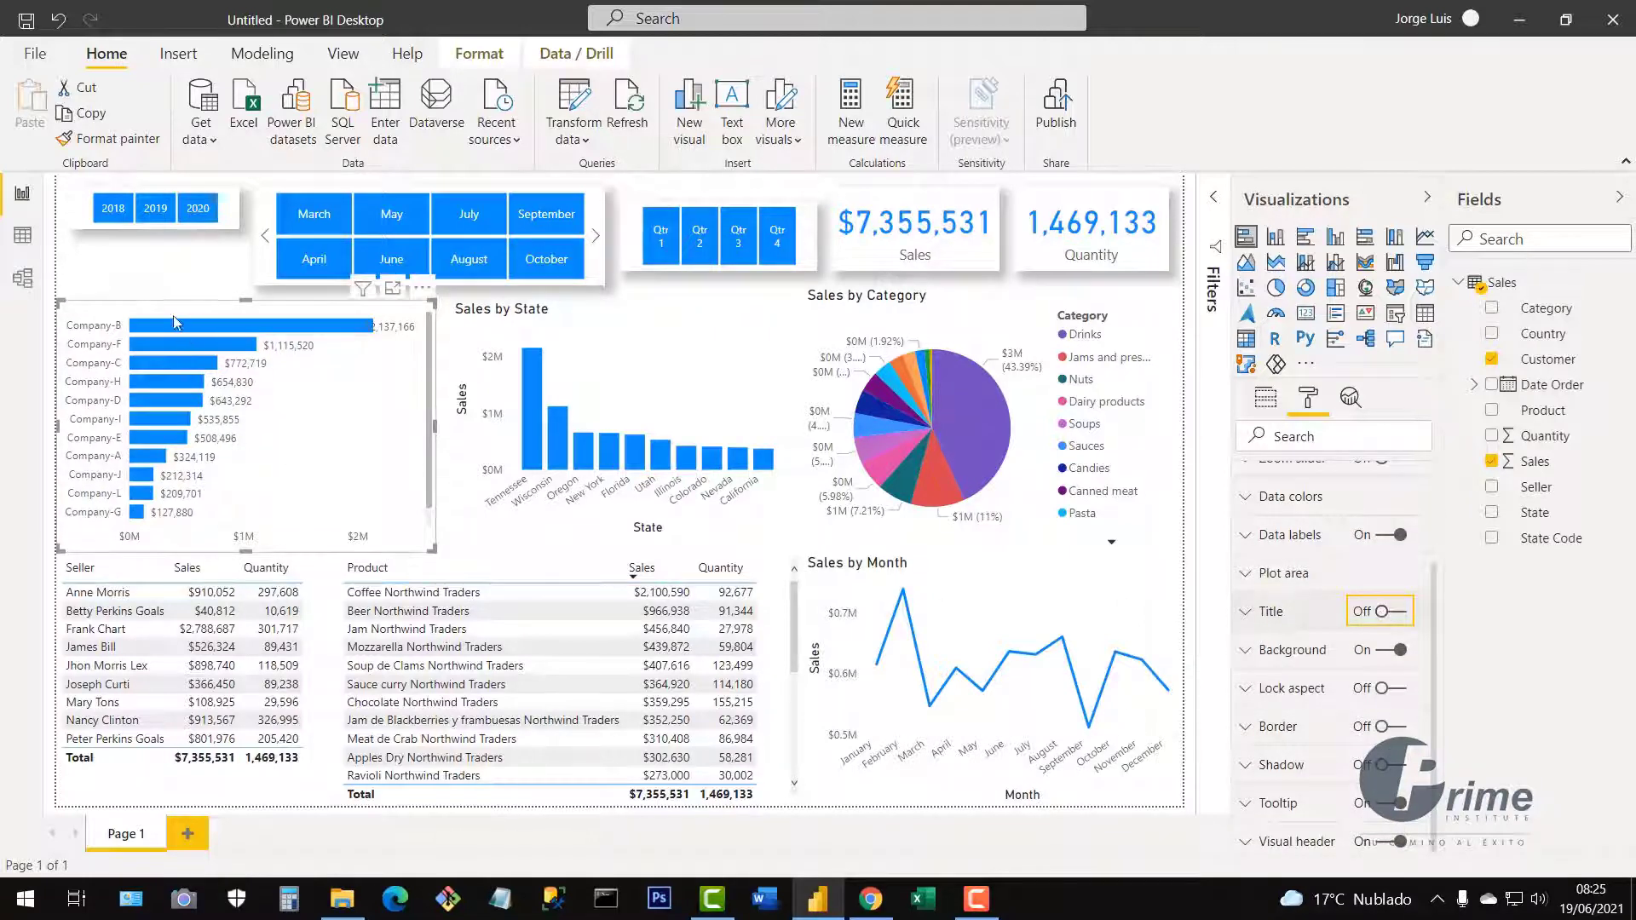
left_click(1402, 621)
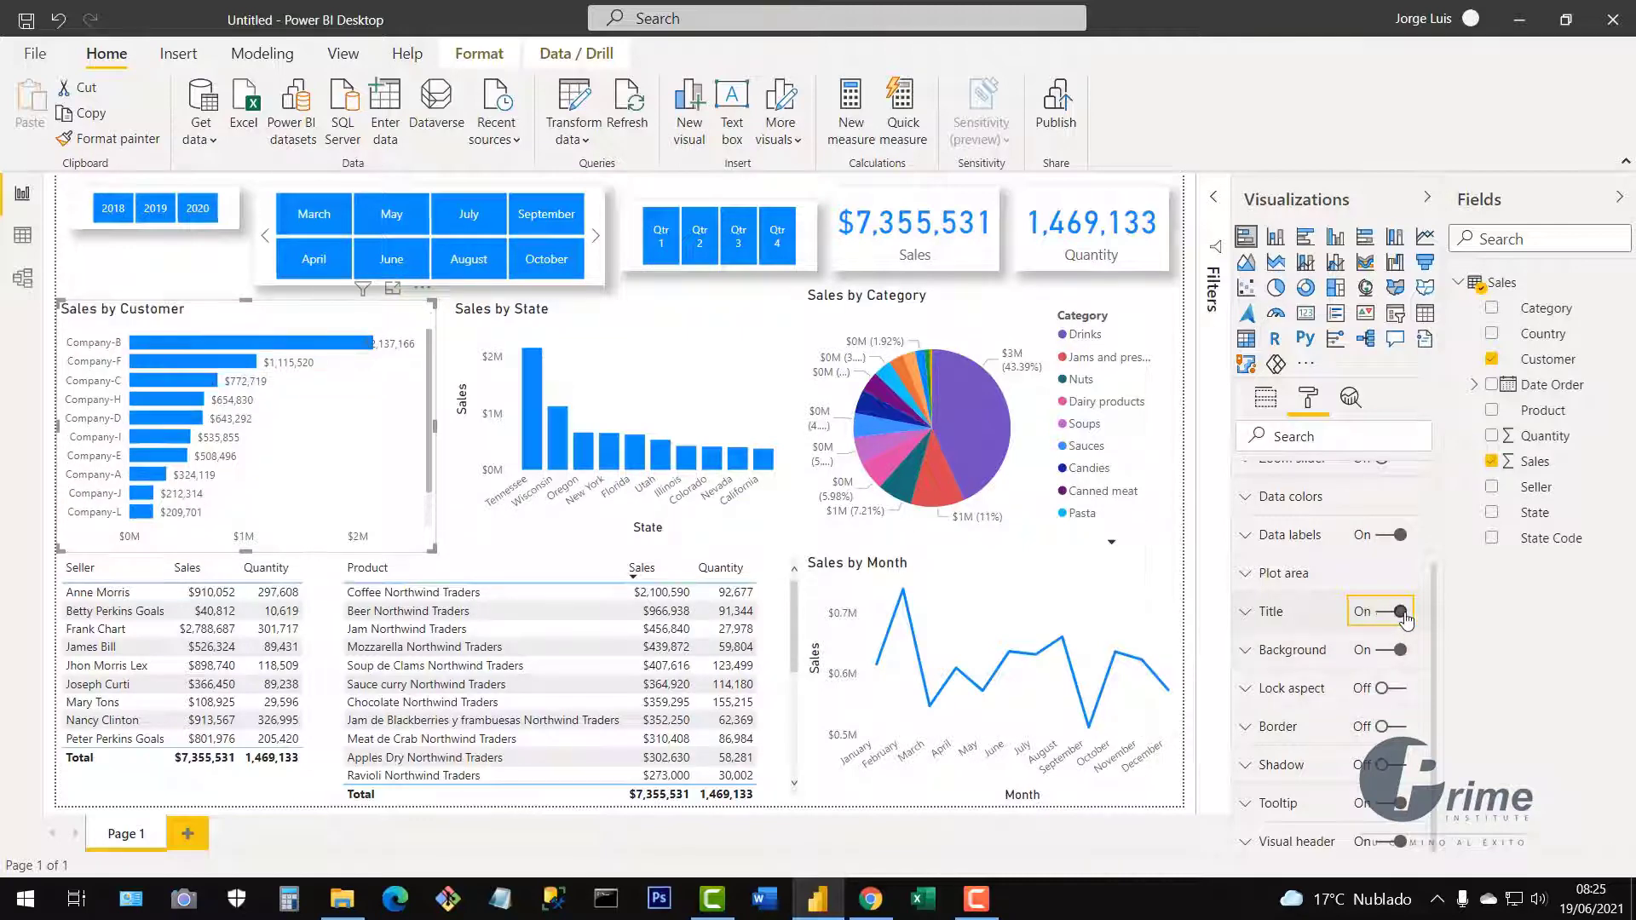
left_click(1248, 618)
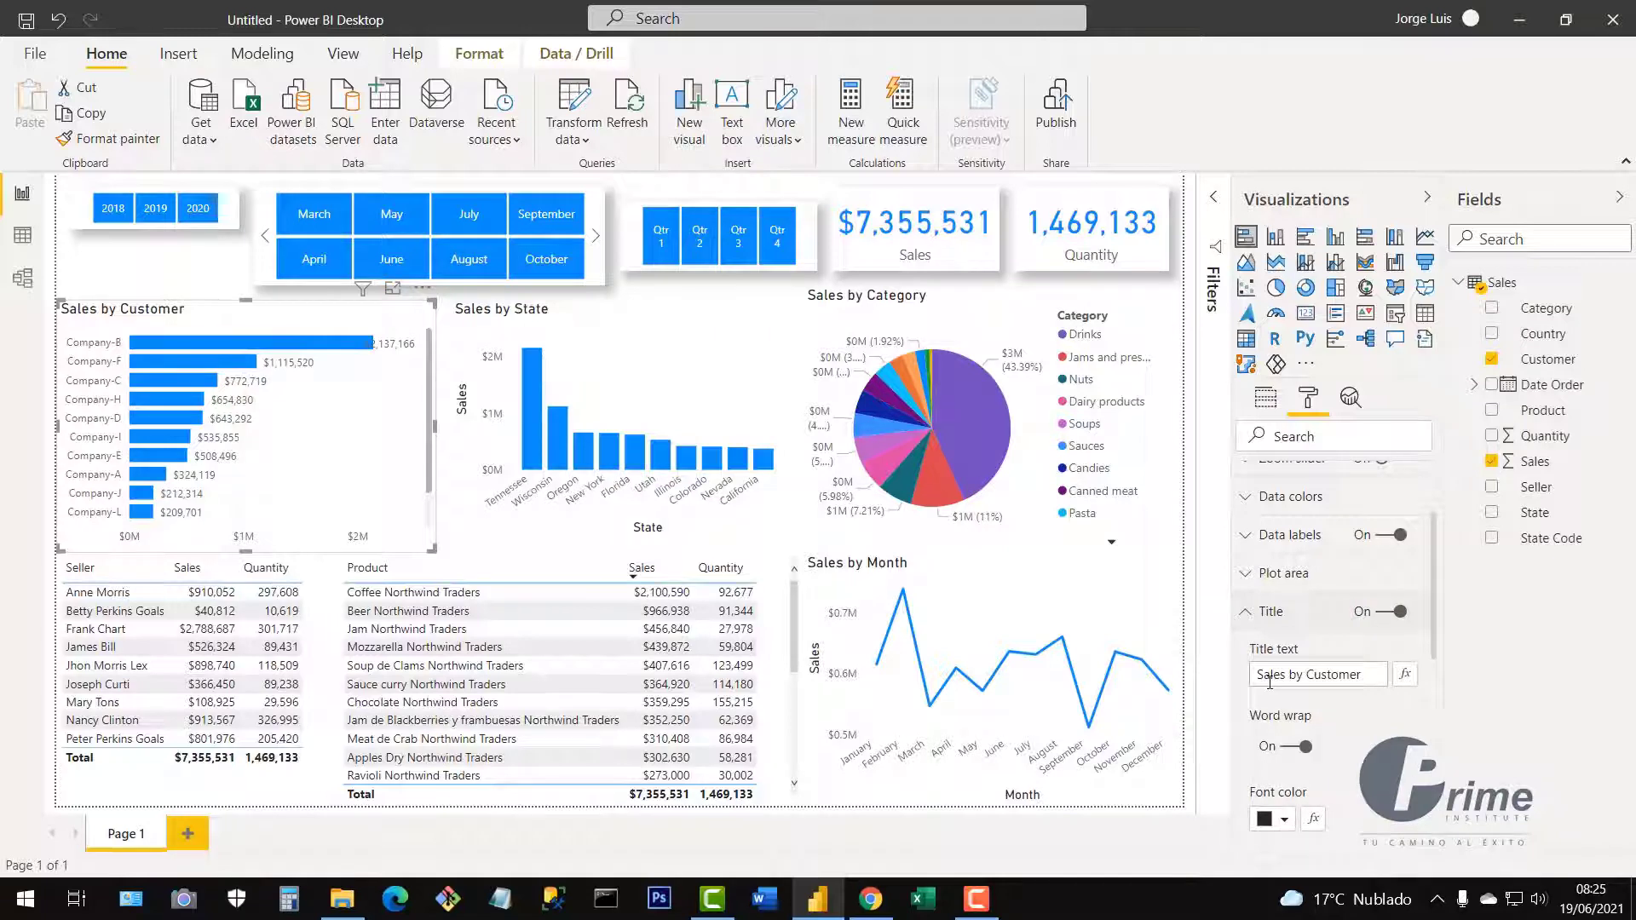
left_click_drag(1270, 682, 1361, 675)
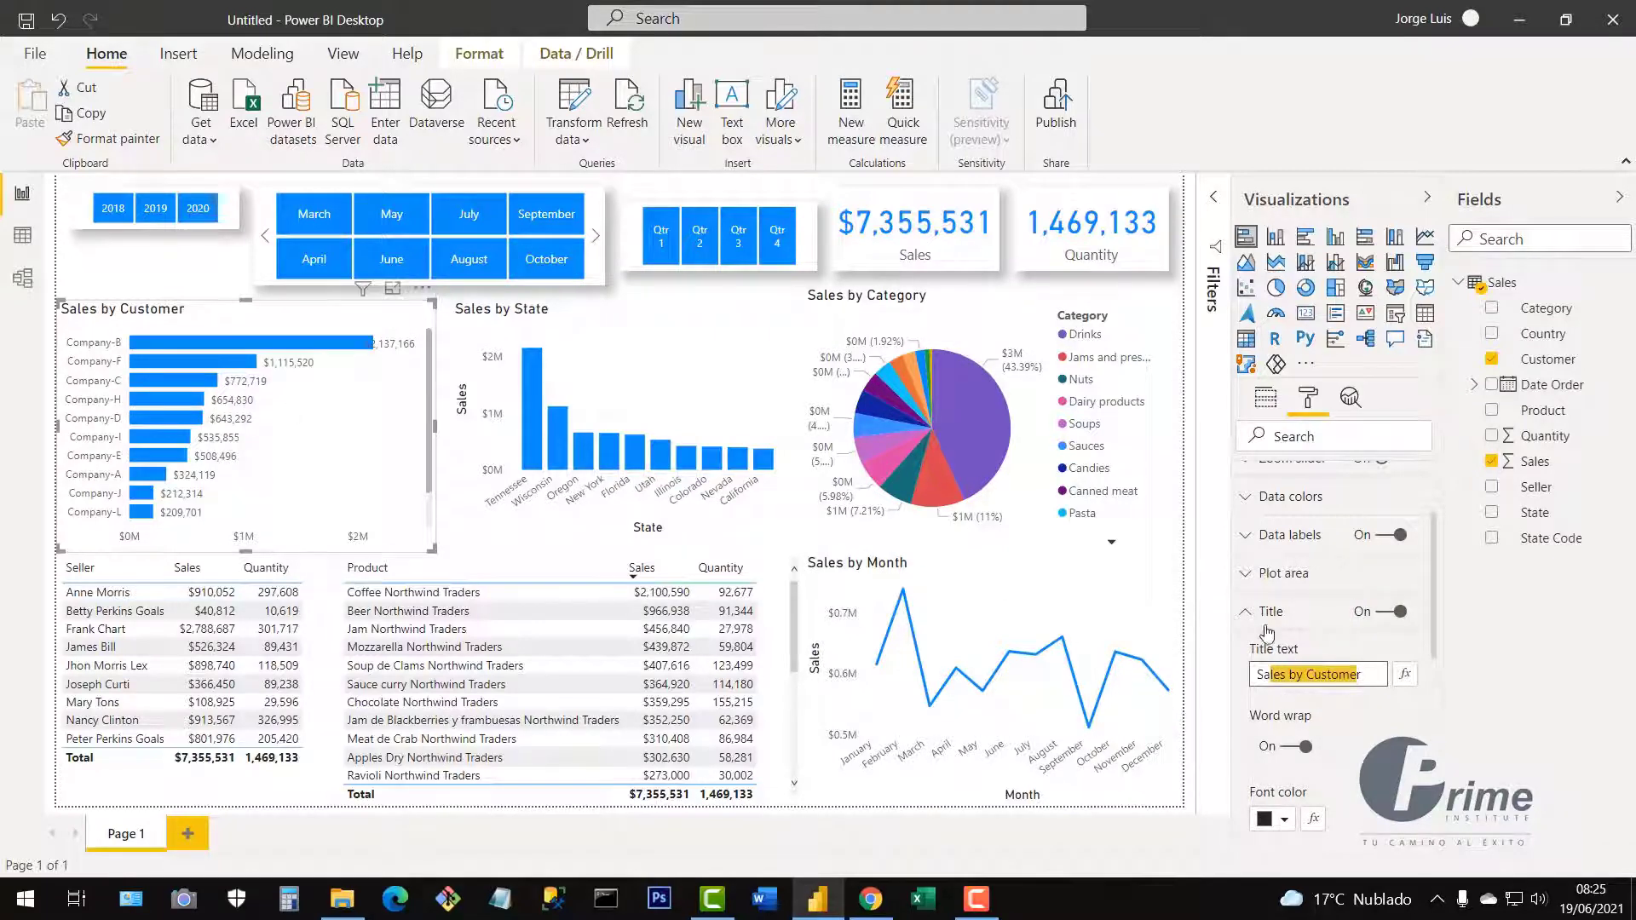
left_click(1326, 675)
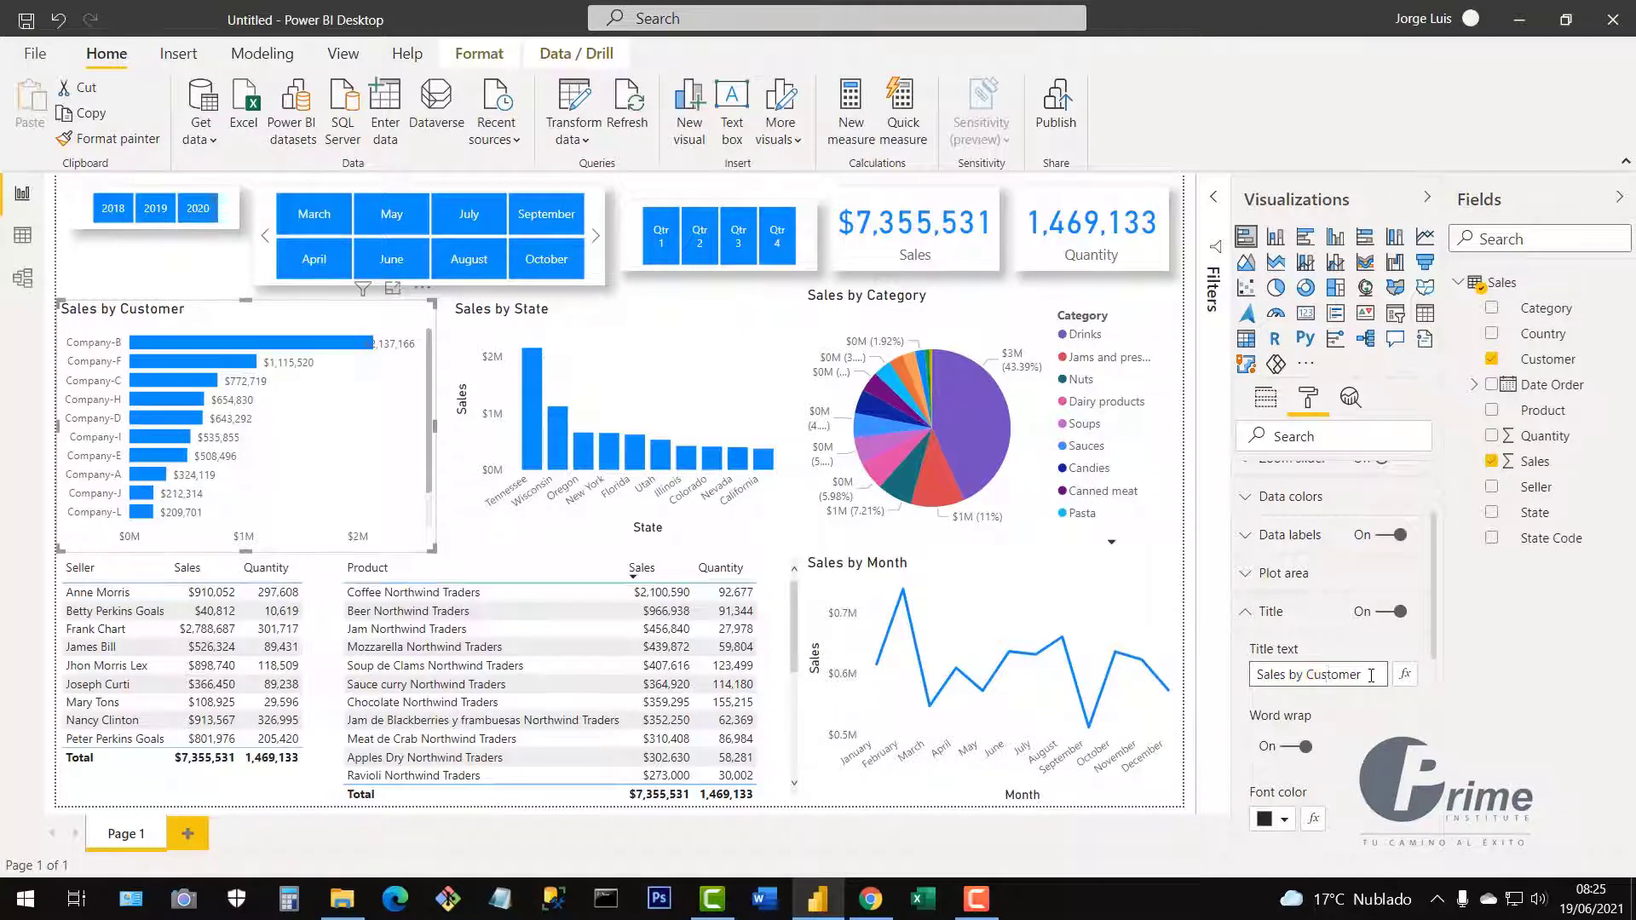
triple_click(1369, 676)
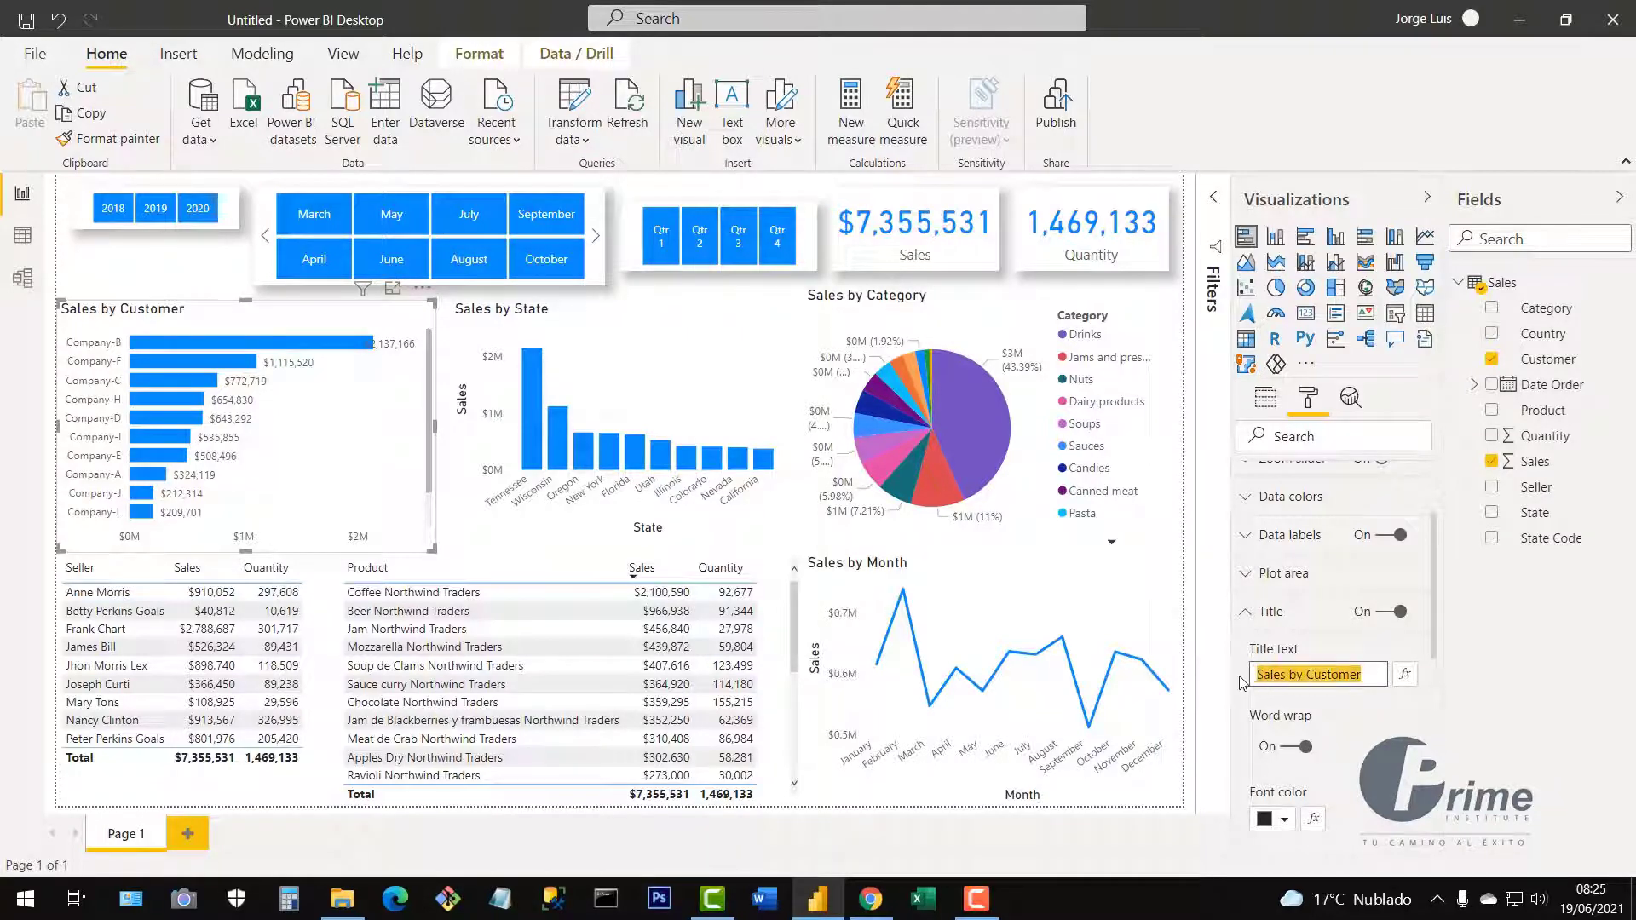
left_click(1249, 626)
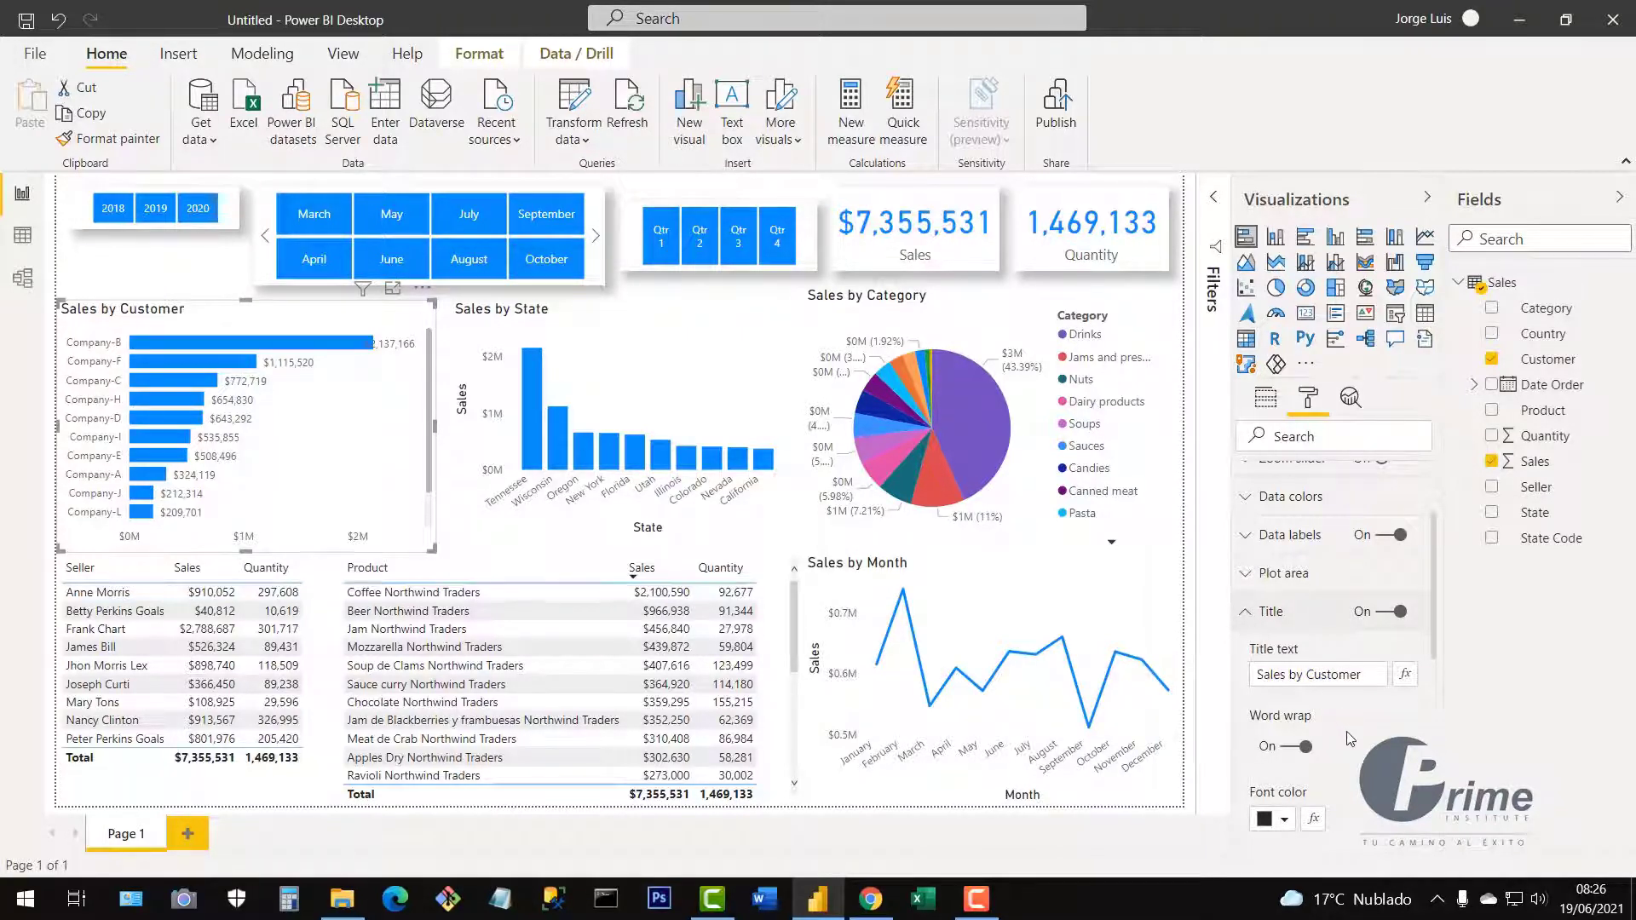
scroll(1360, 768, "down", 4)
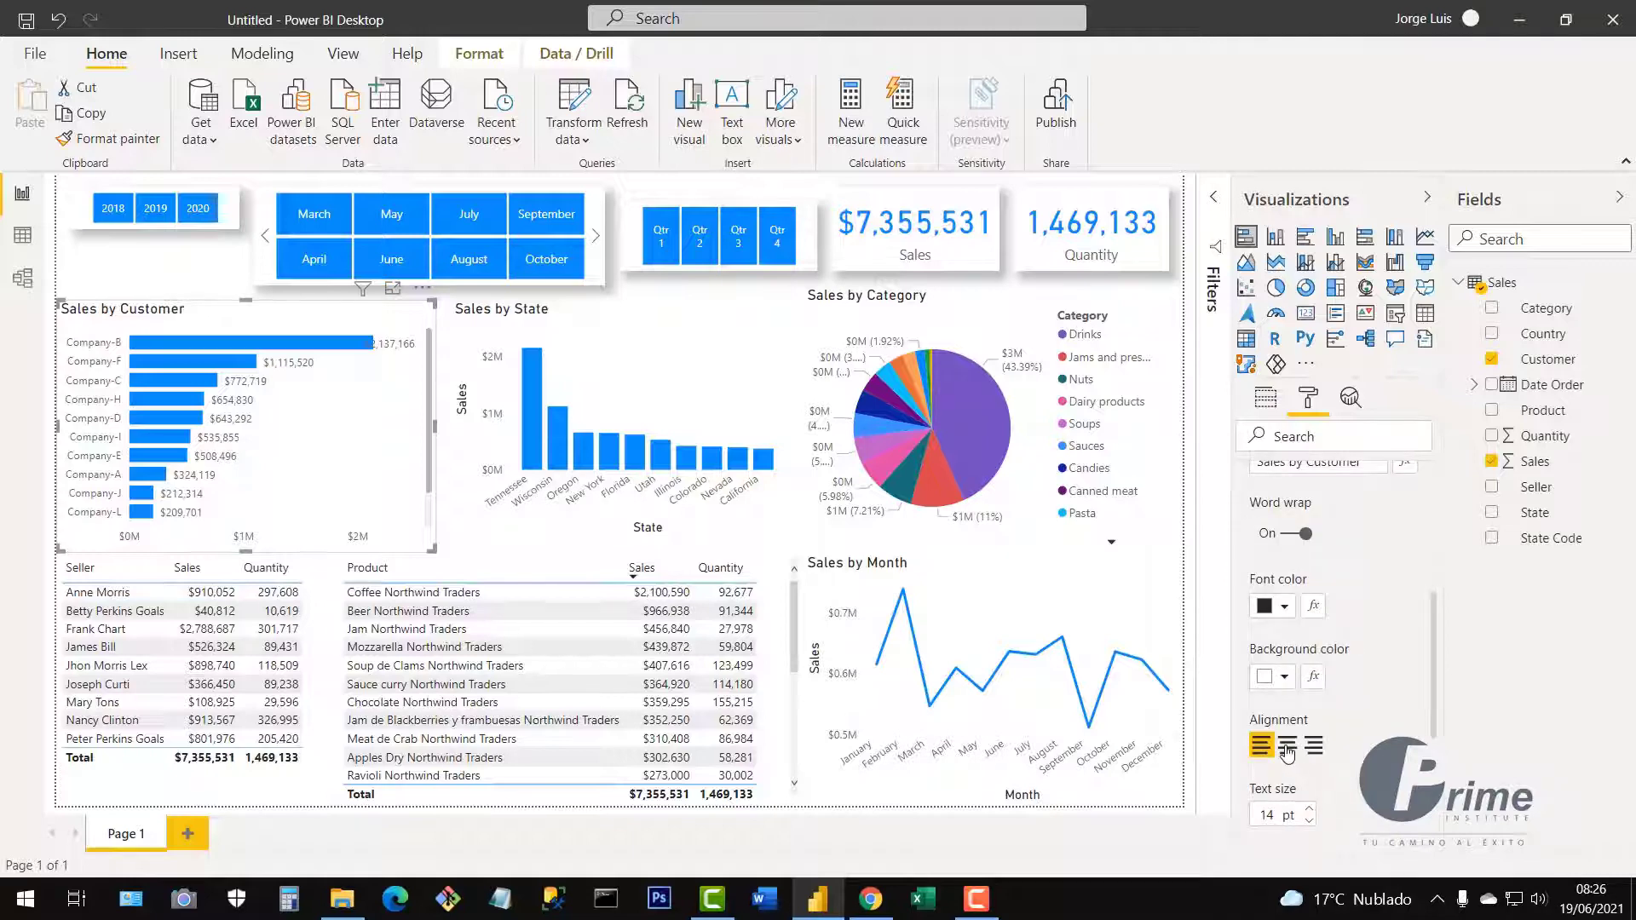
left_click(1288, 747)
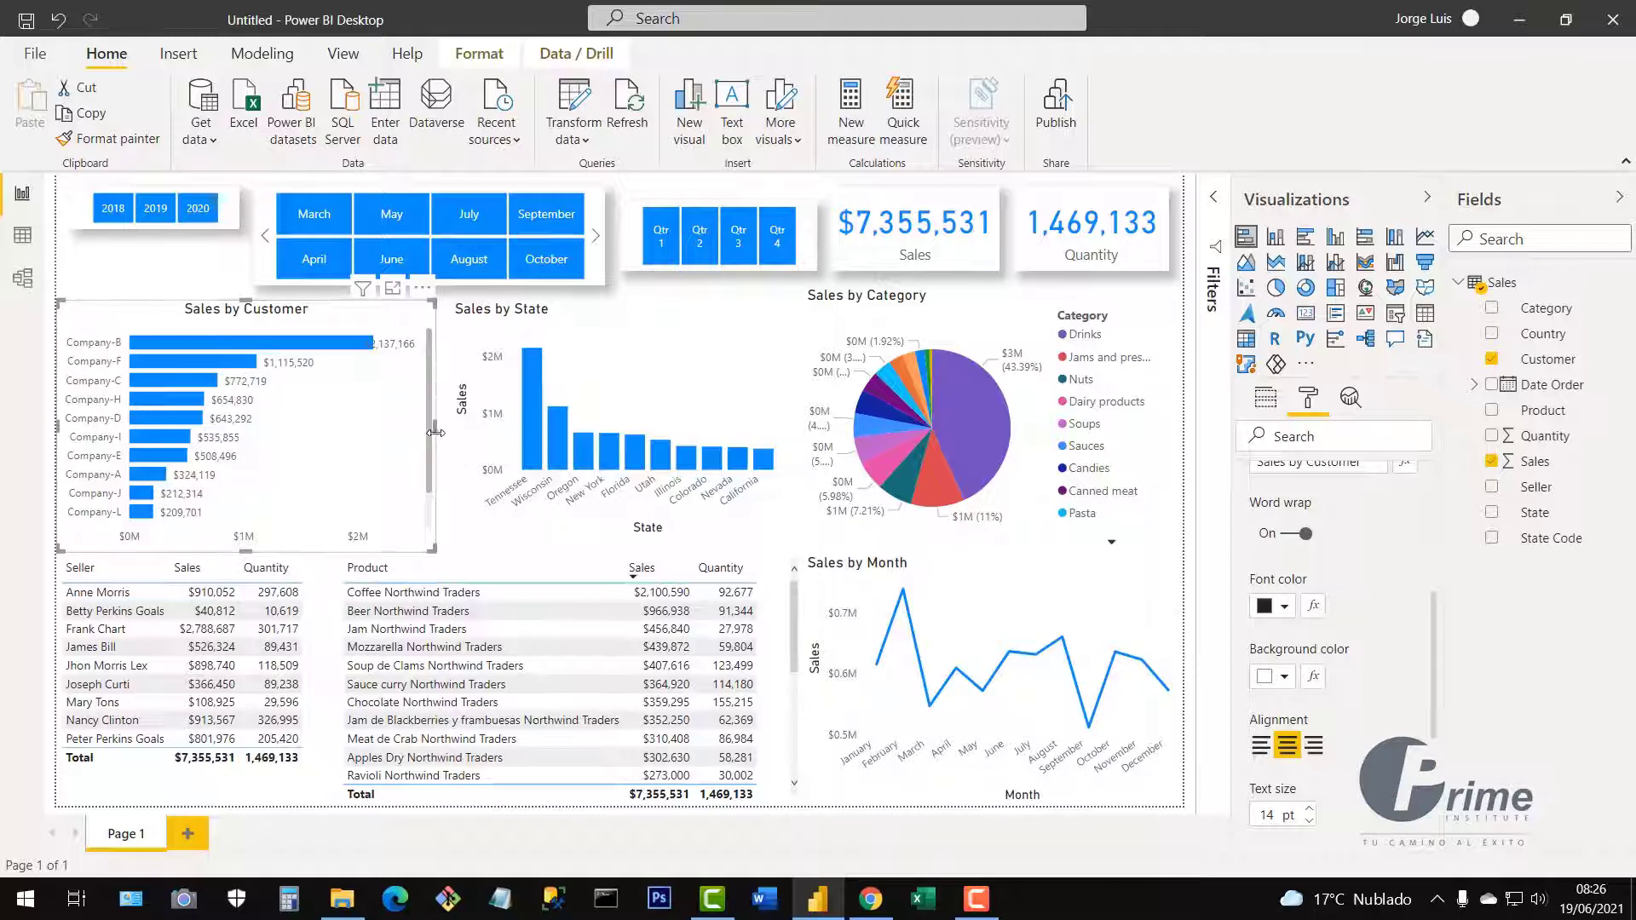
Drag the Sales by Customer chart's edge to make it narrower.
left_click_drag(400, 439, 412, 558)
left_click_drag(415, 498, 420, 432)
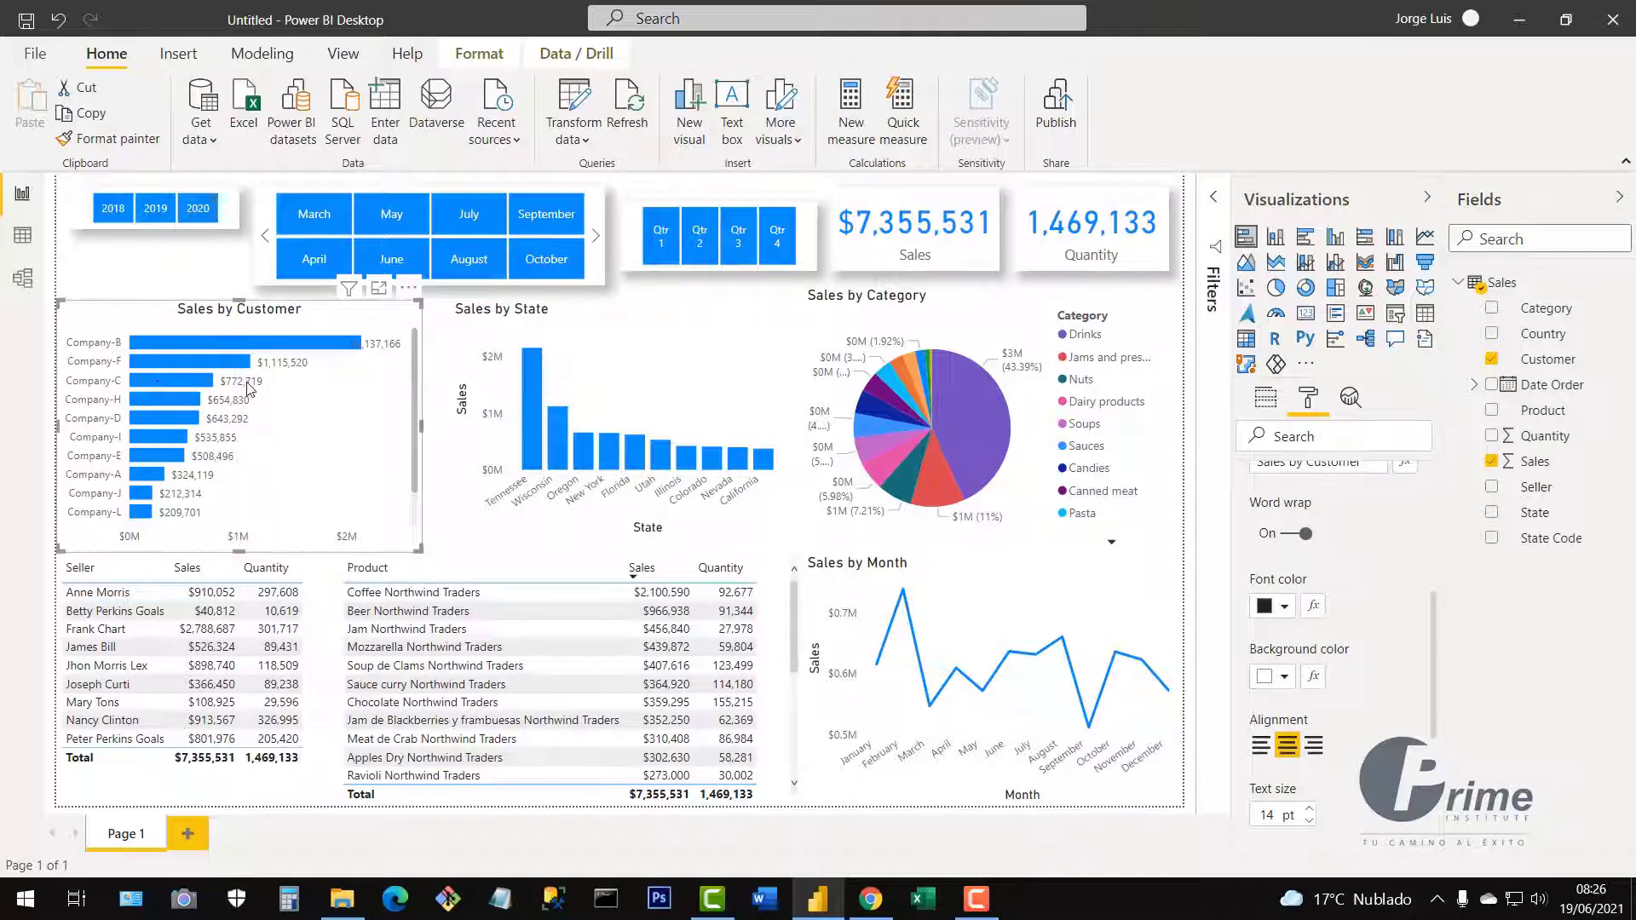
scroll(1323, 737, "up", 5)
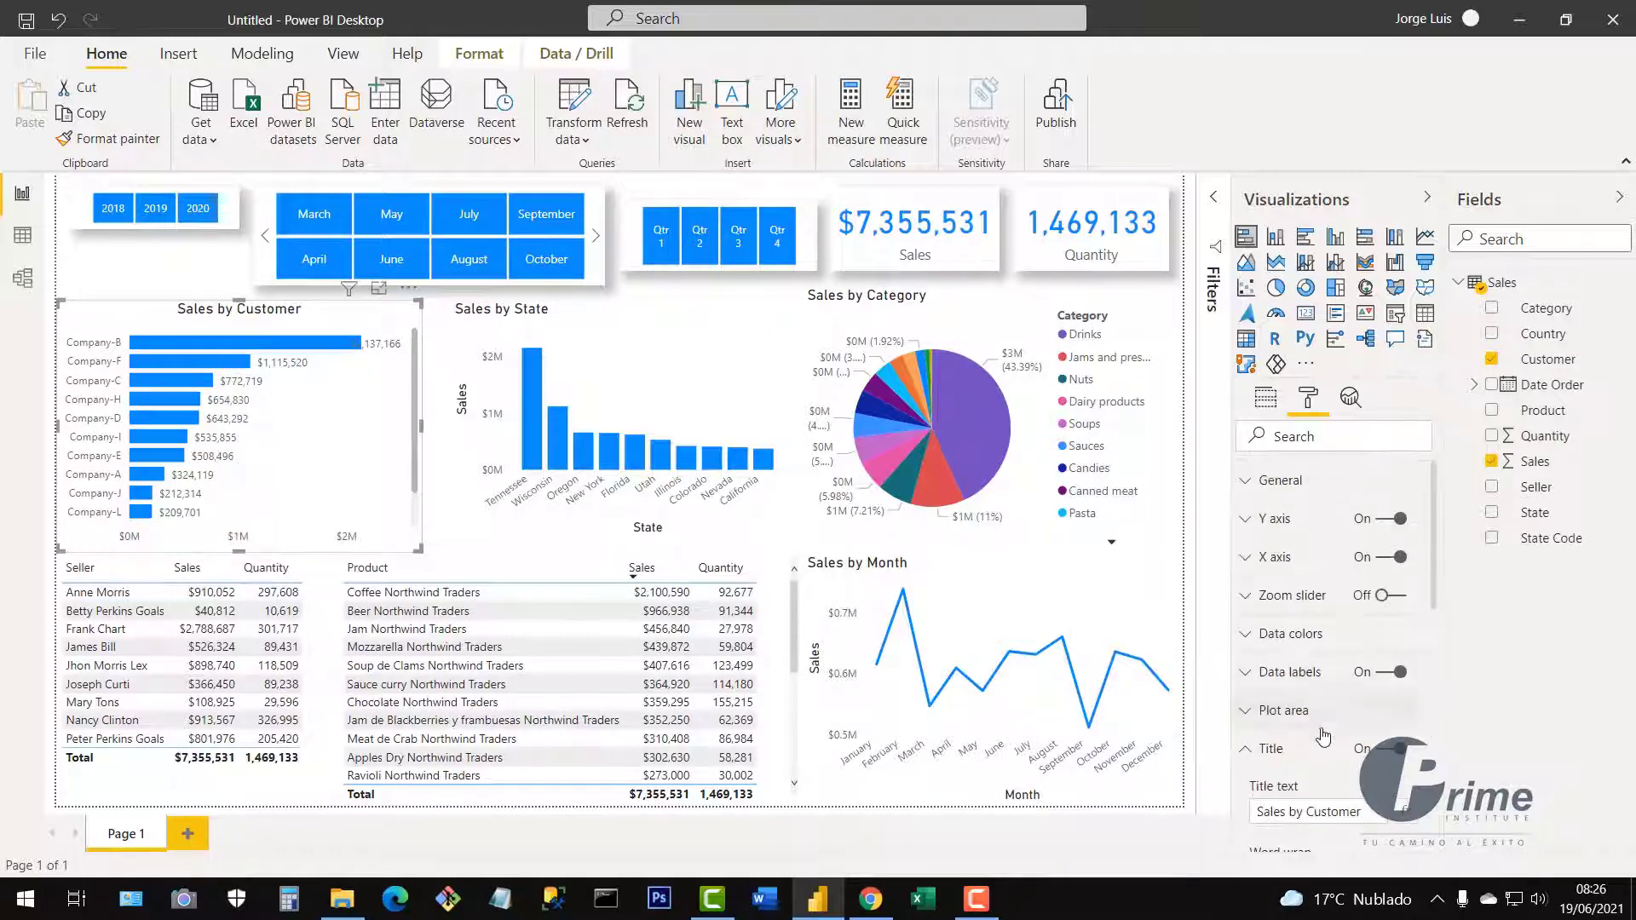
Reduce the Sales by Customer data label text size to 8 pt so the largest value fits.
left_click(1323, 740)
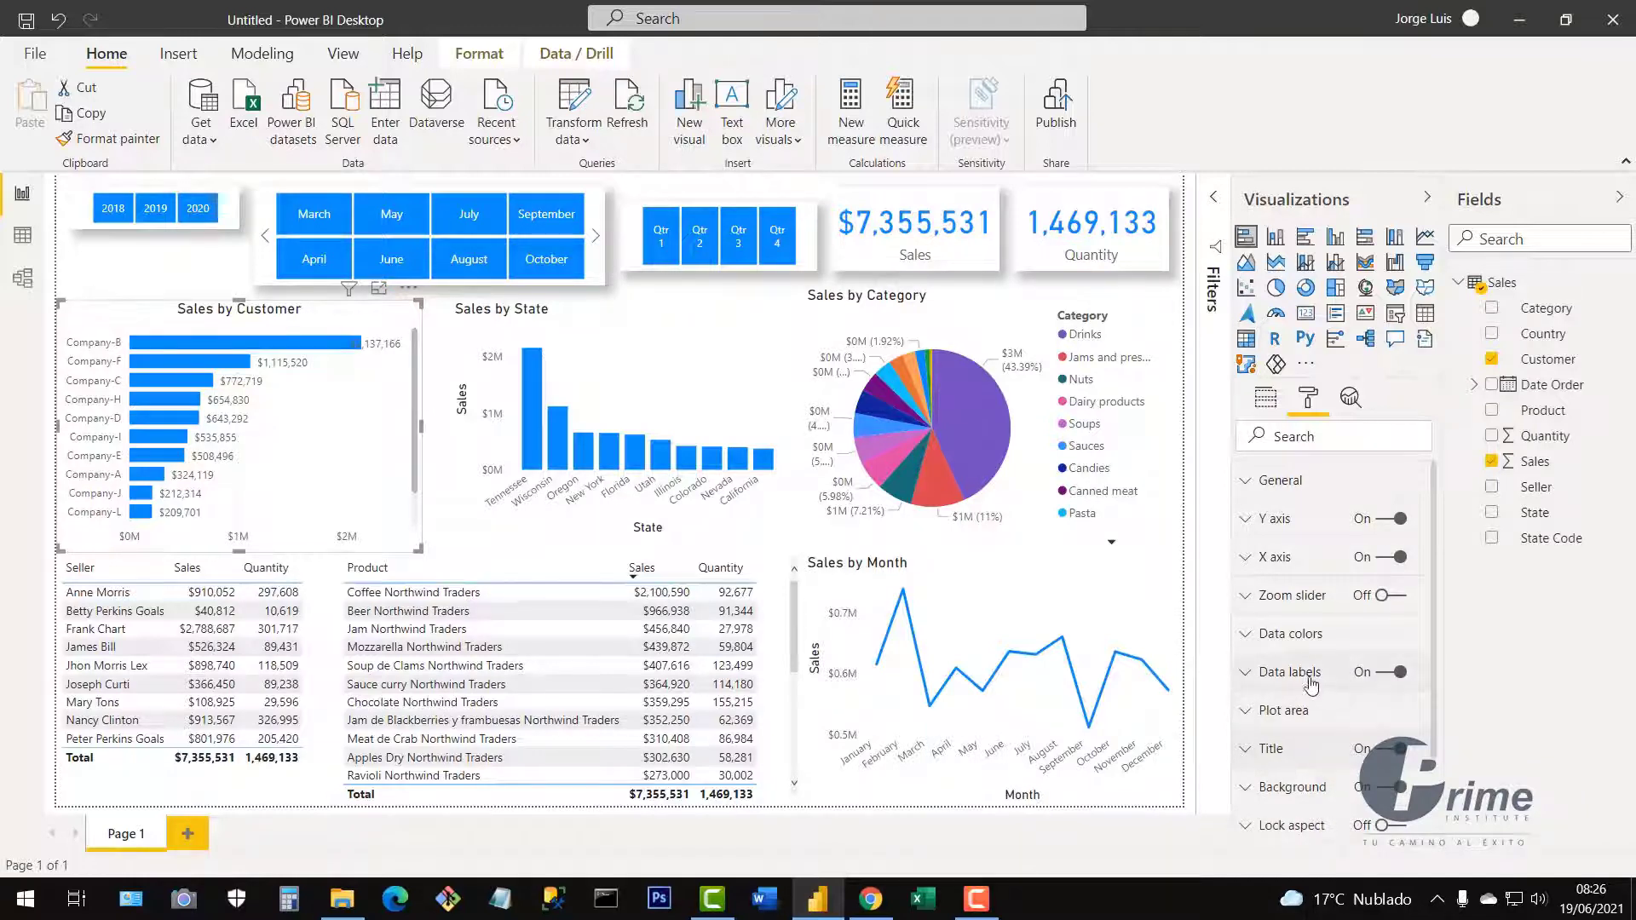
left_click(1249, 685)
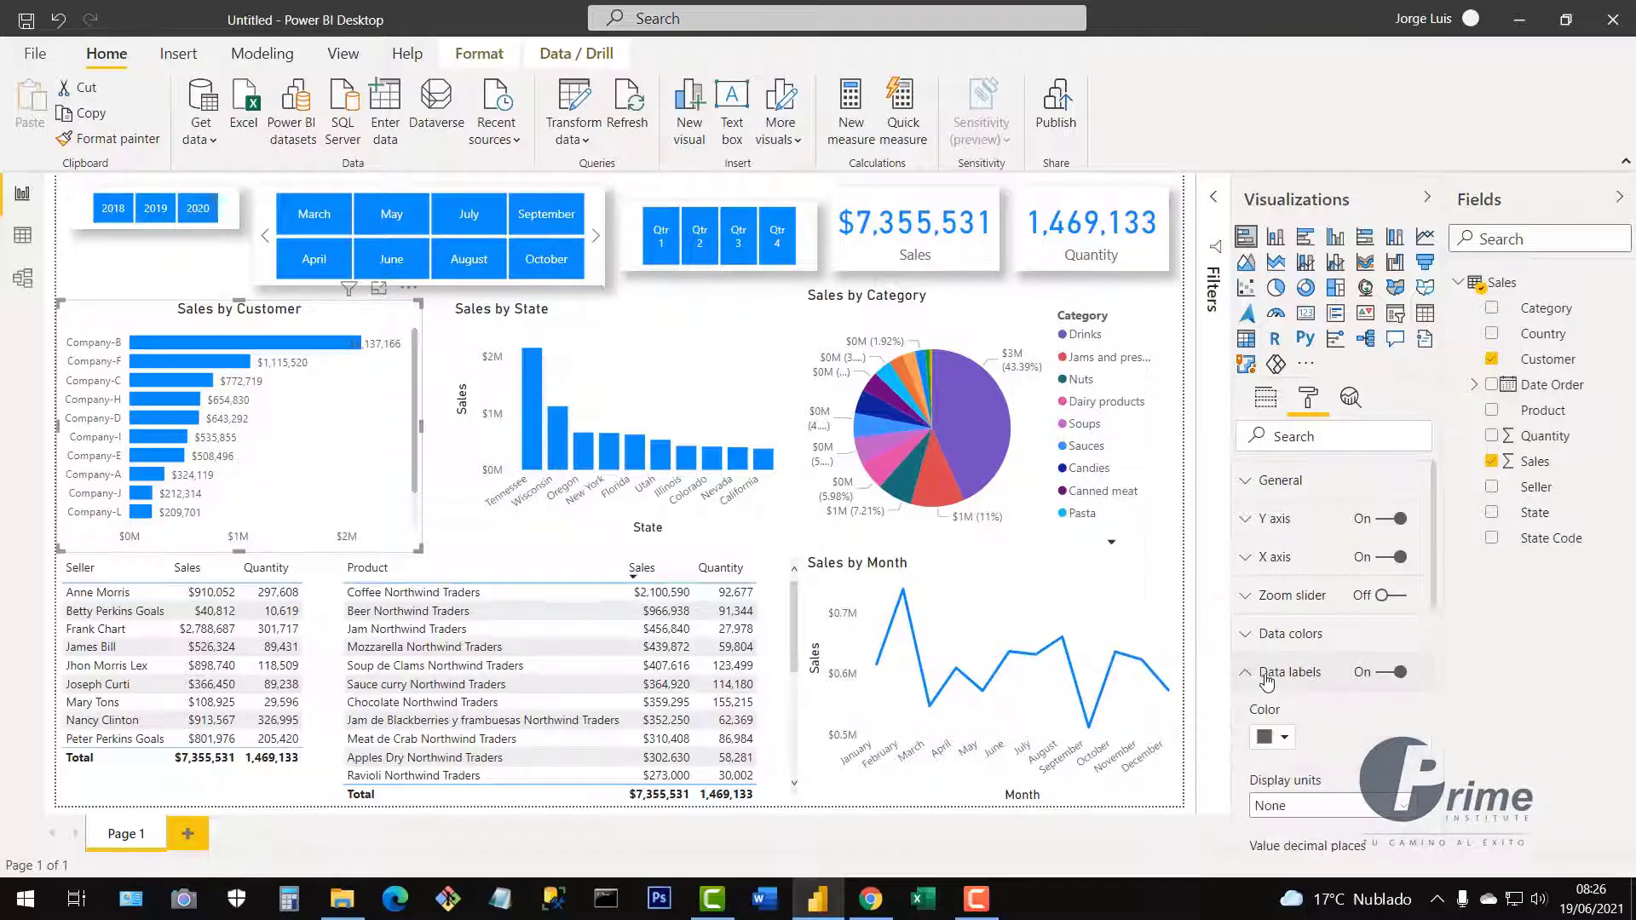
scroll(1335, 654, "down", 3)
scroll(1340, 653, "down", 2)
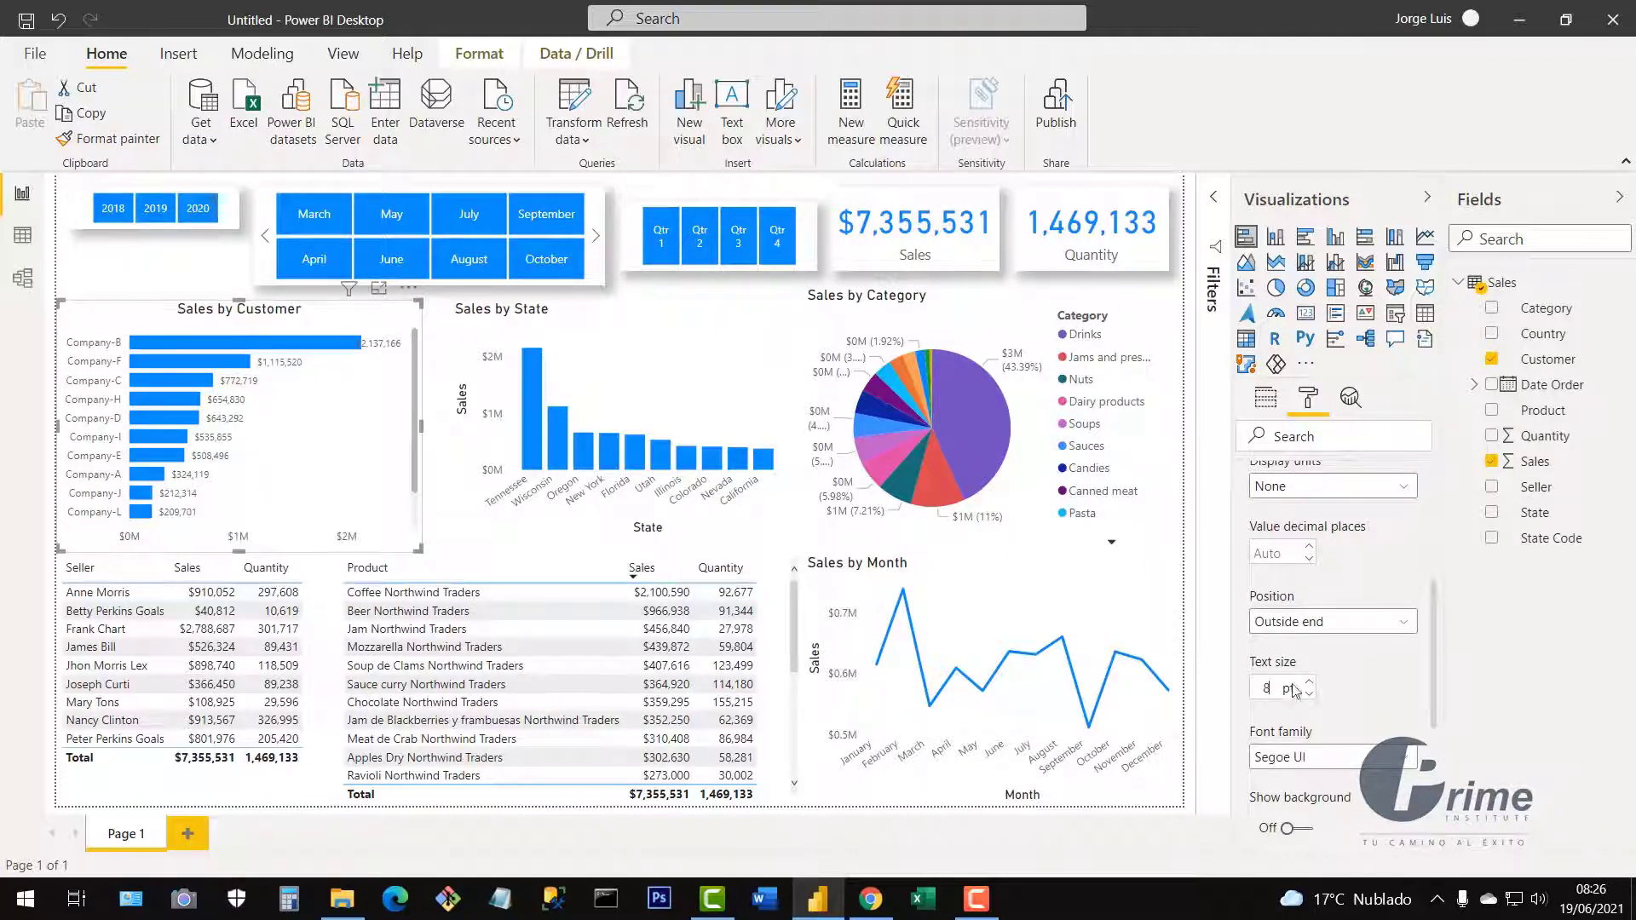
scroll(1300, 676, "up", 3)
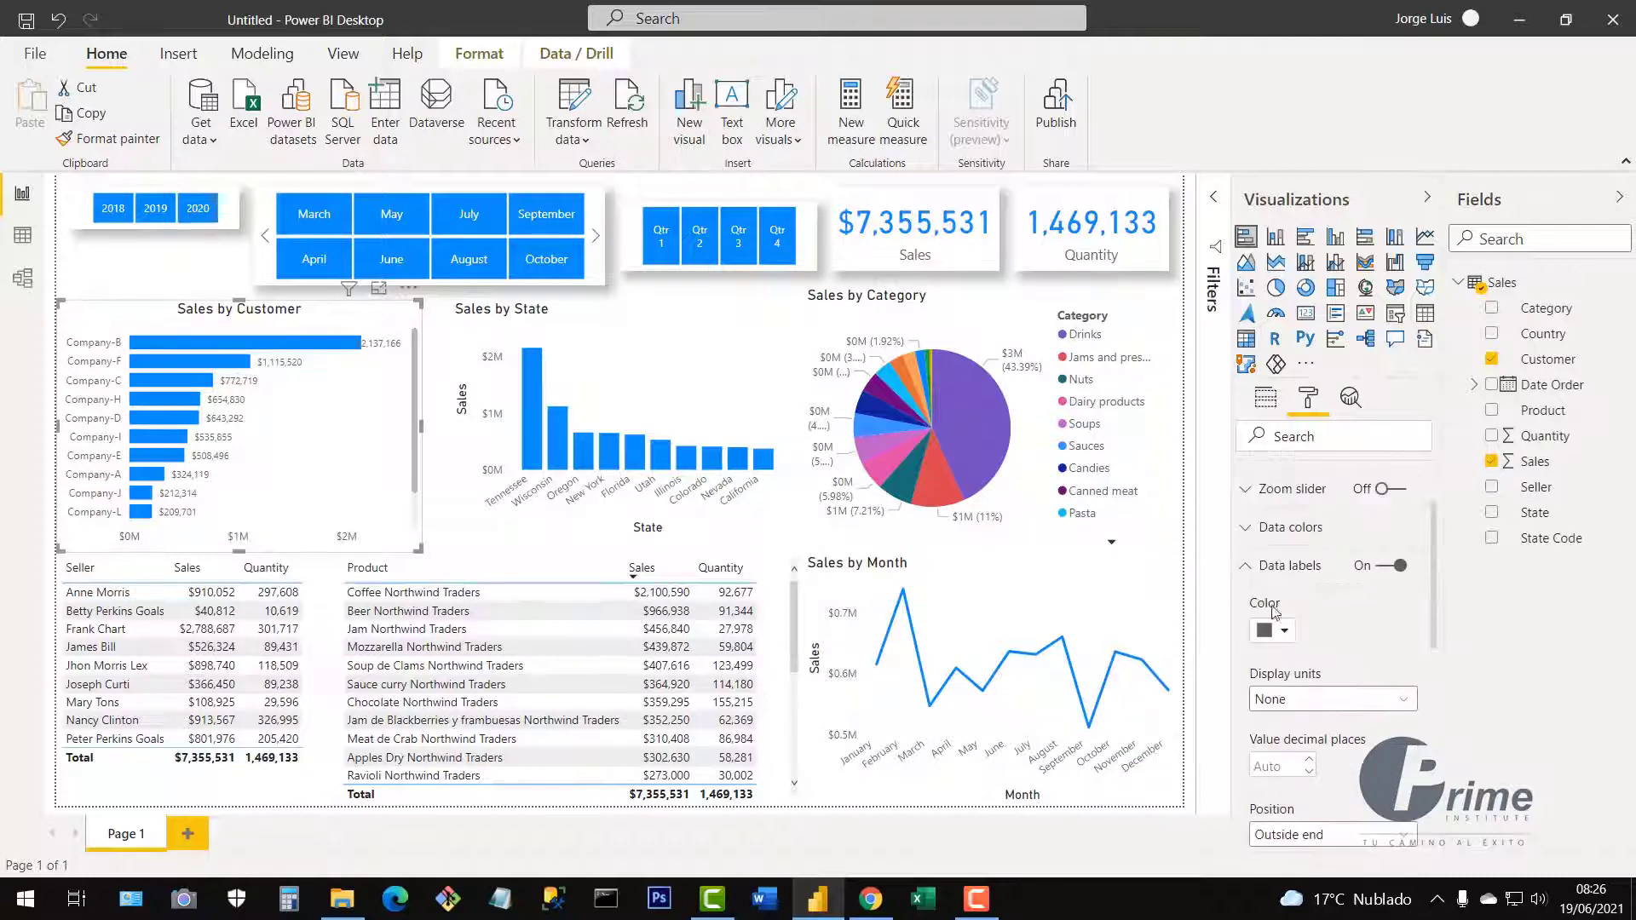
left_click(1249, 568)
scroll(1270, 576, "up", 2)
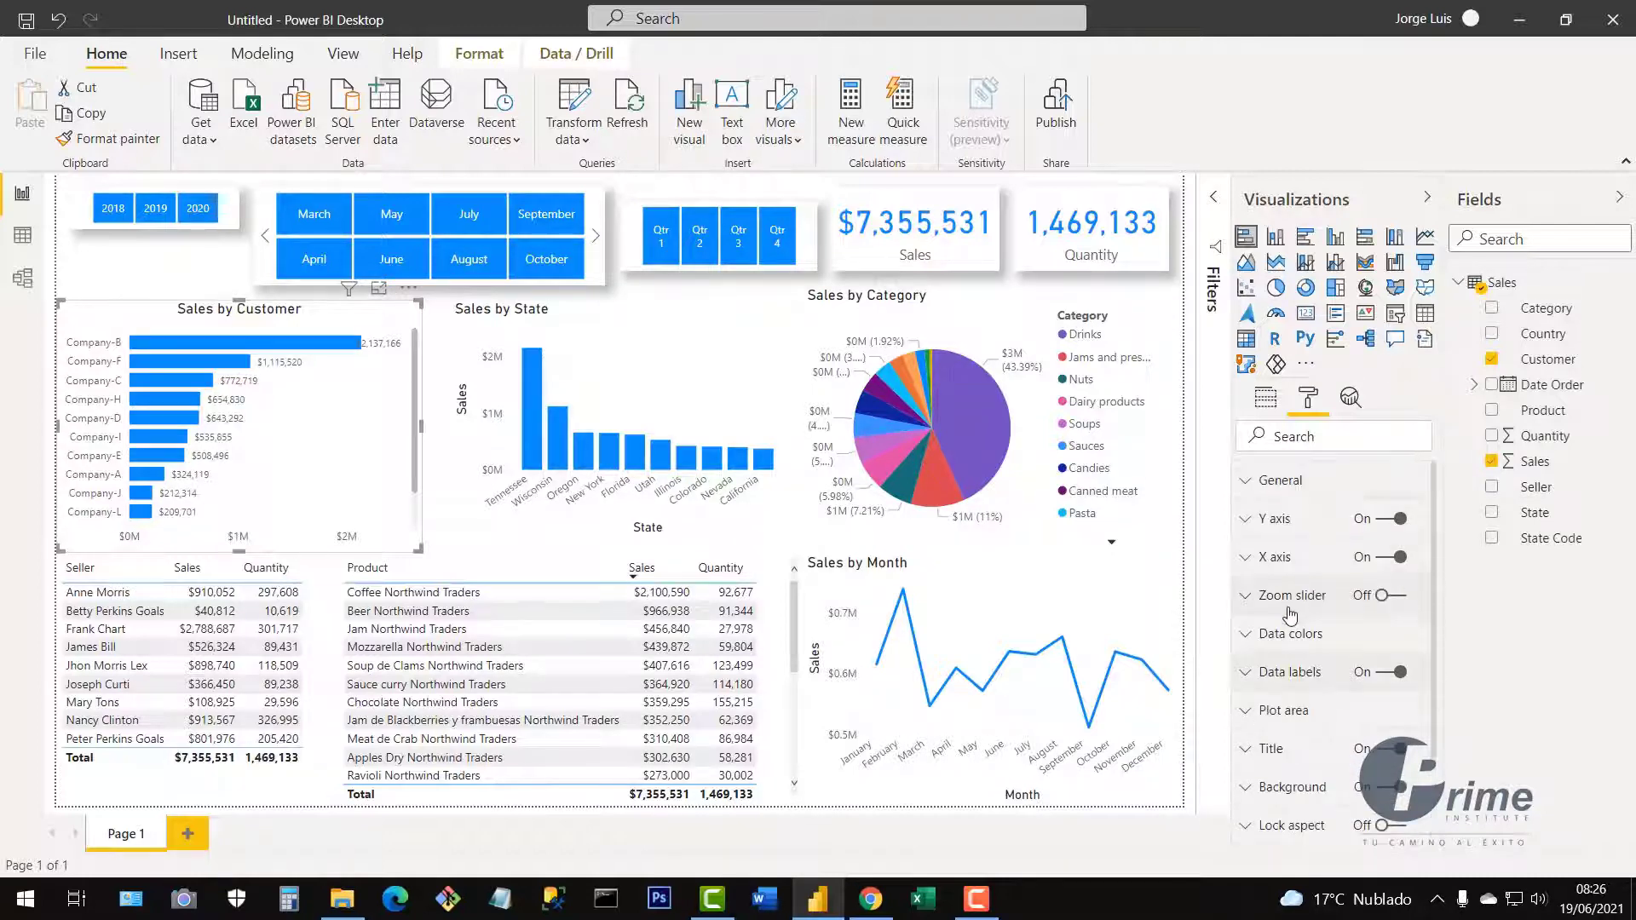
Lower the Sales by Customer Y-axis and X-axis label text sizes to 8 pt.
left_click(1246, 524)
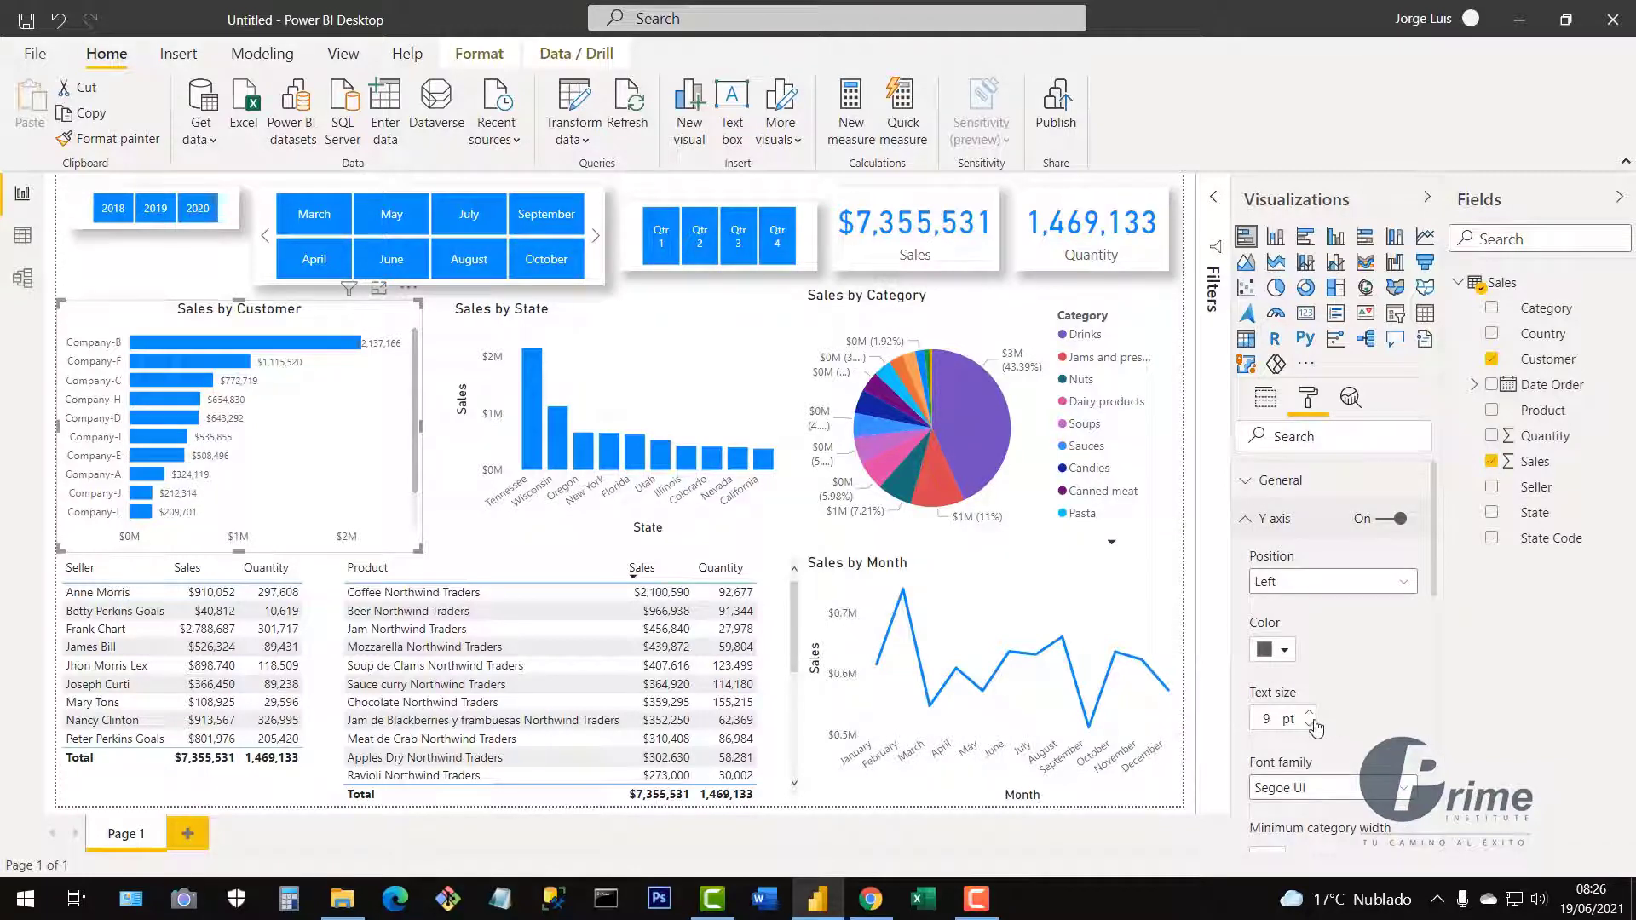
left_click(1309, 724)
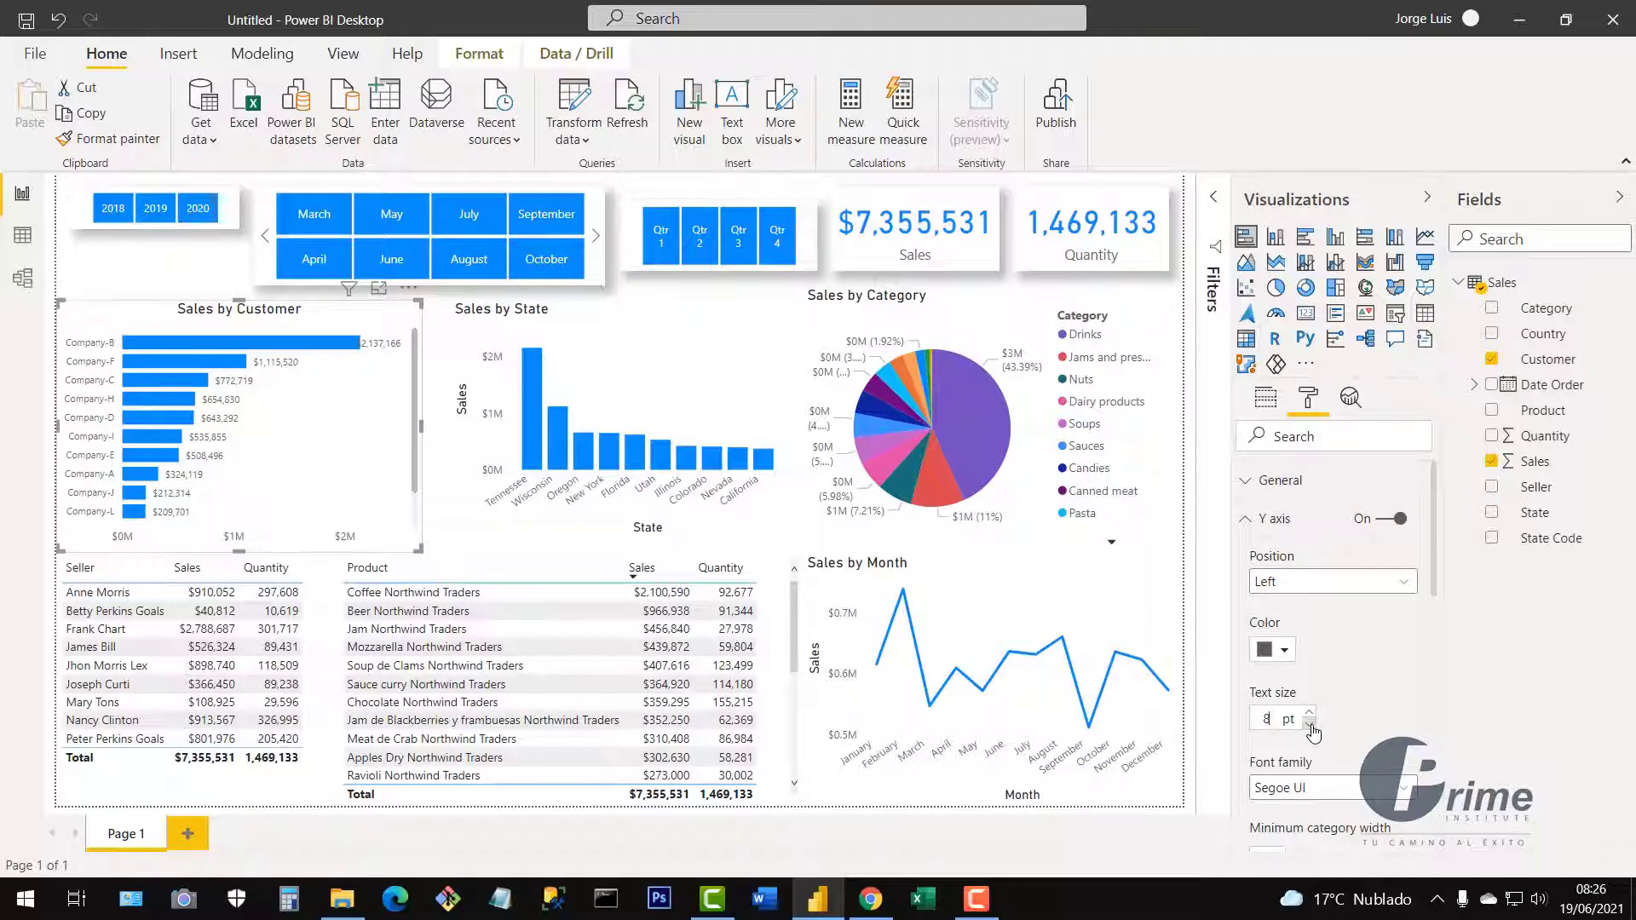
left_click(1246, 519)
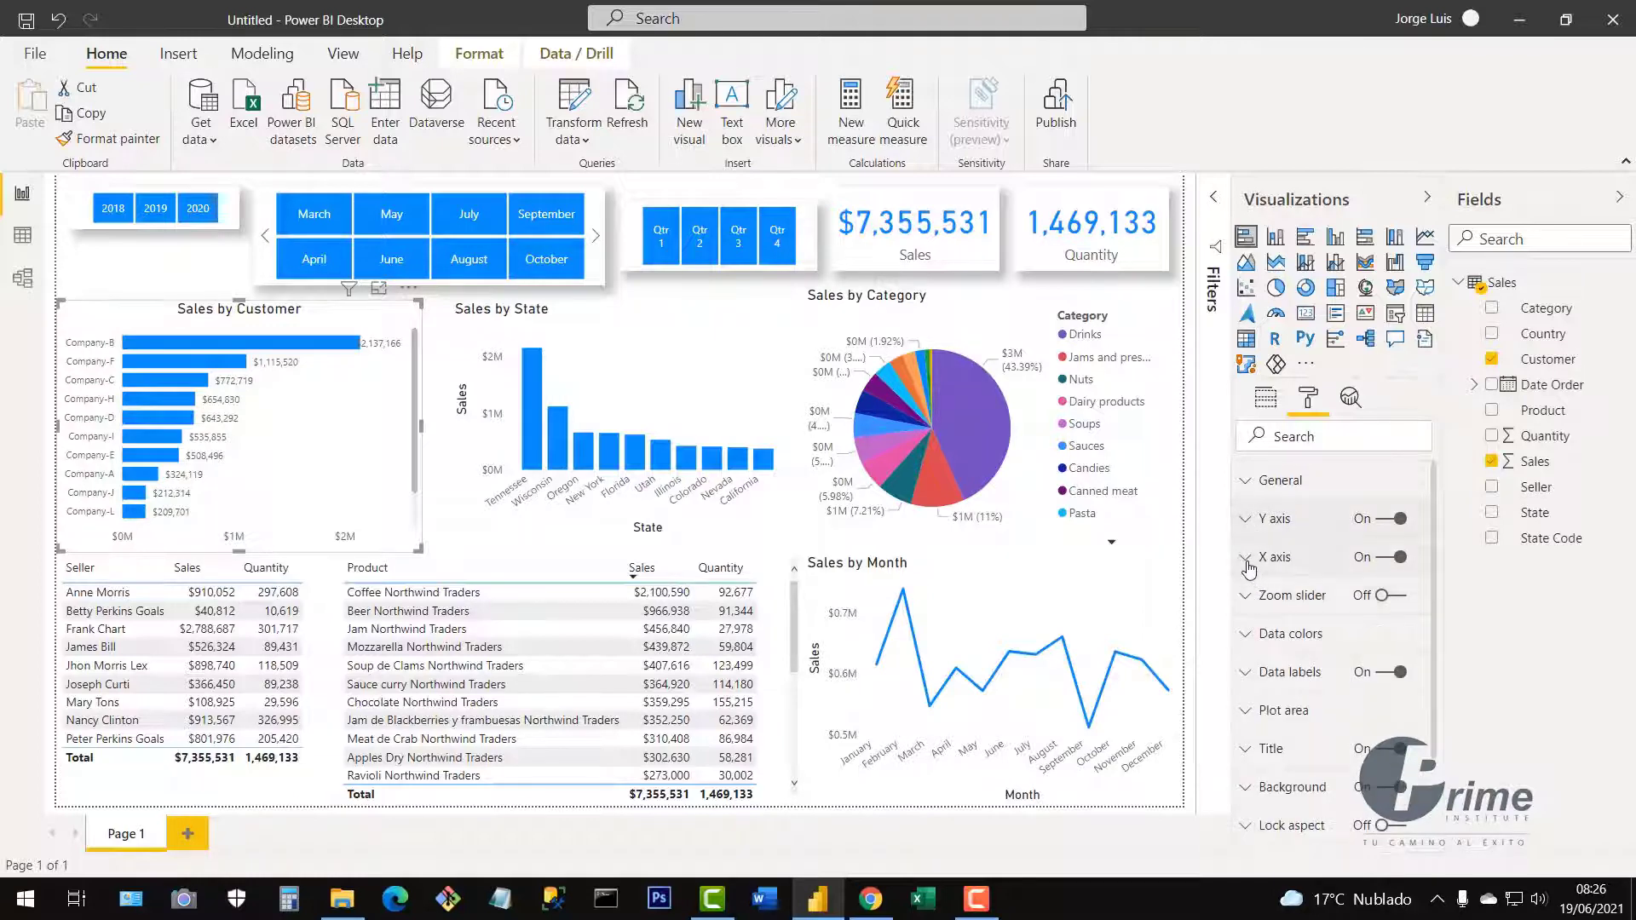
left_click(1246, 558)
scroll(1304, 733, "down", 3)
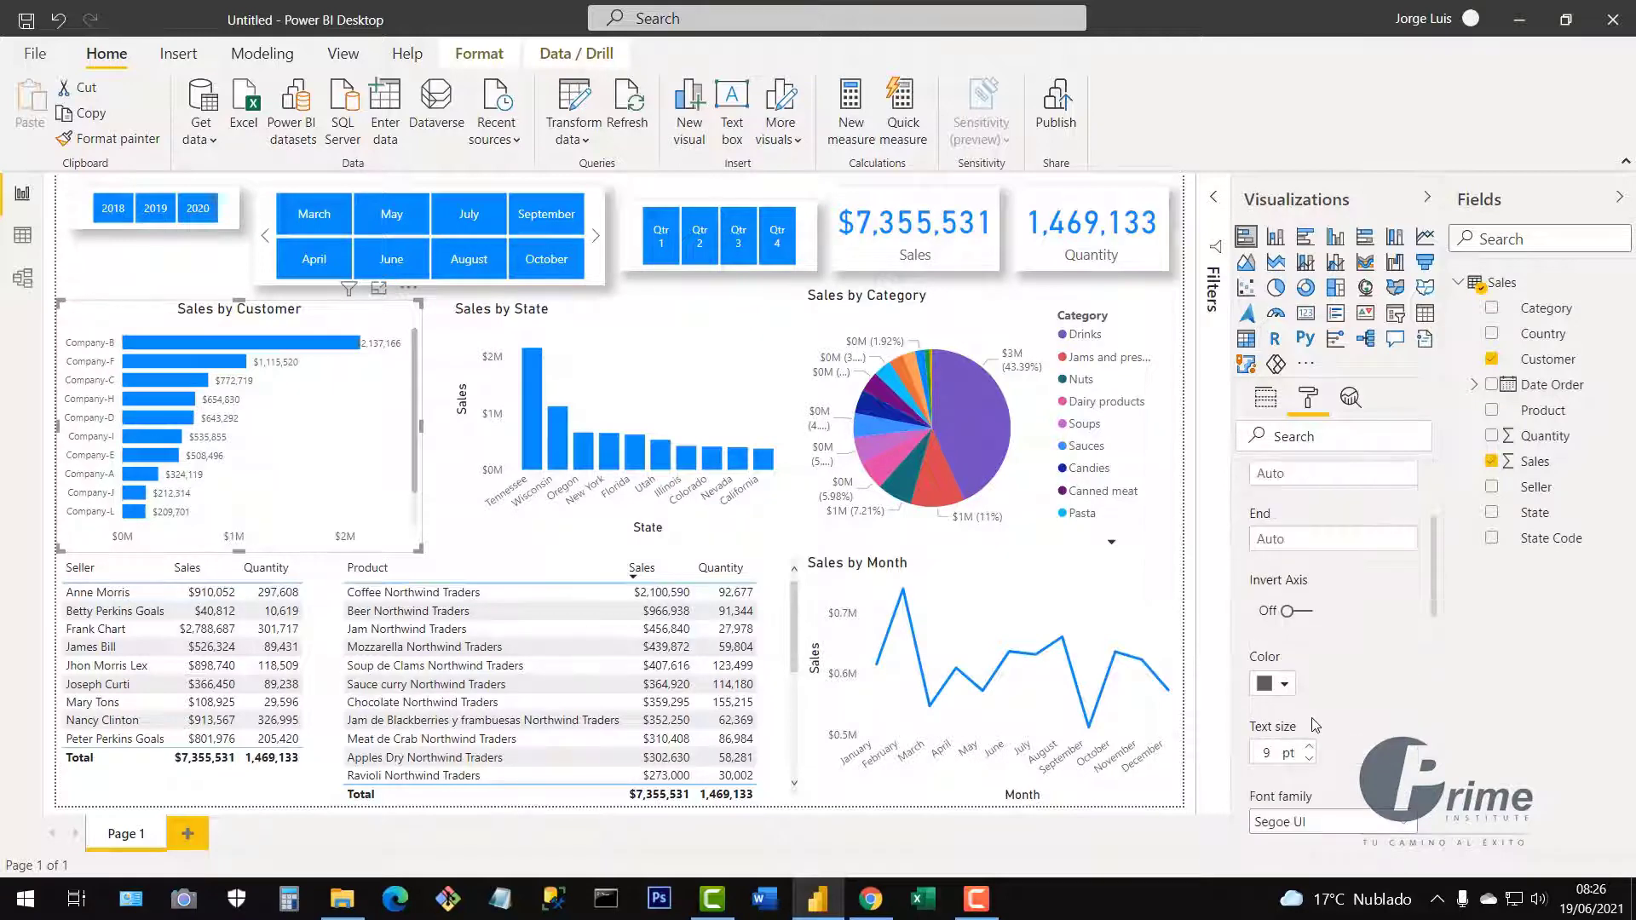
left_click(1309, 759)
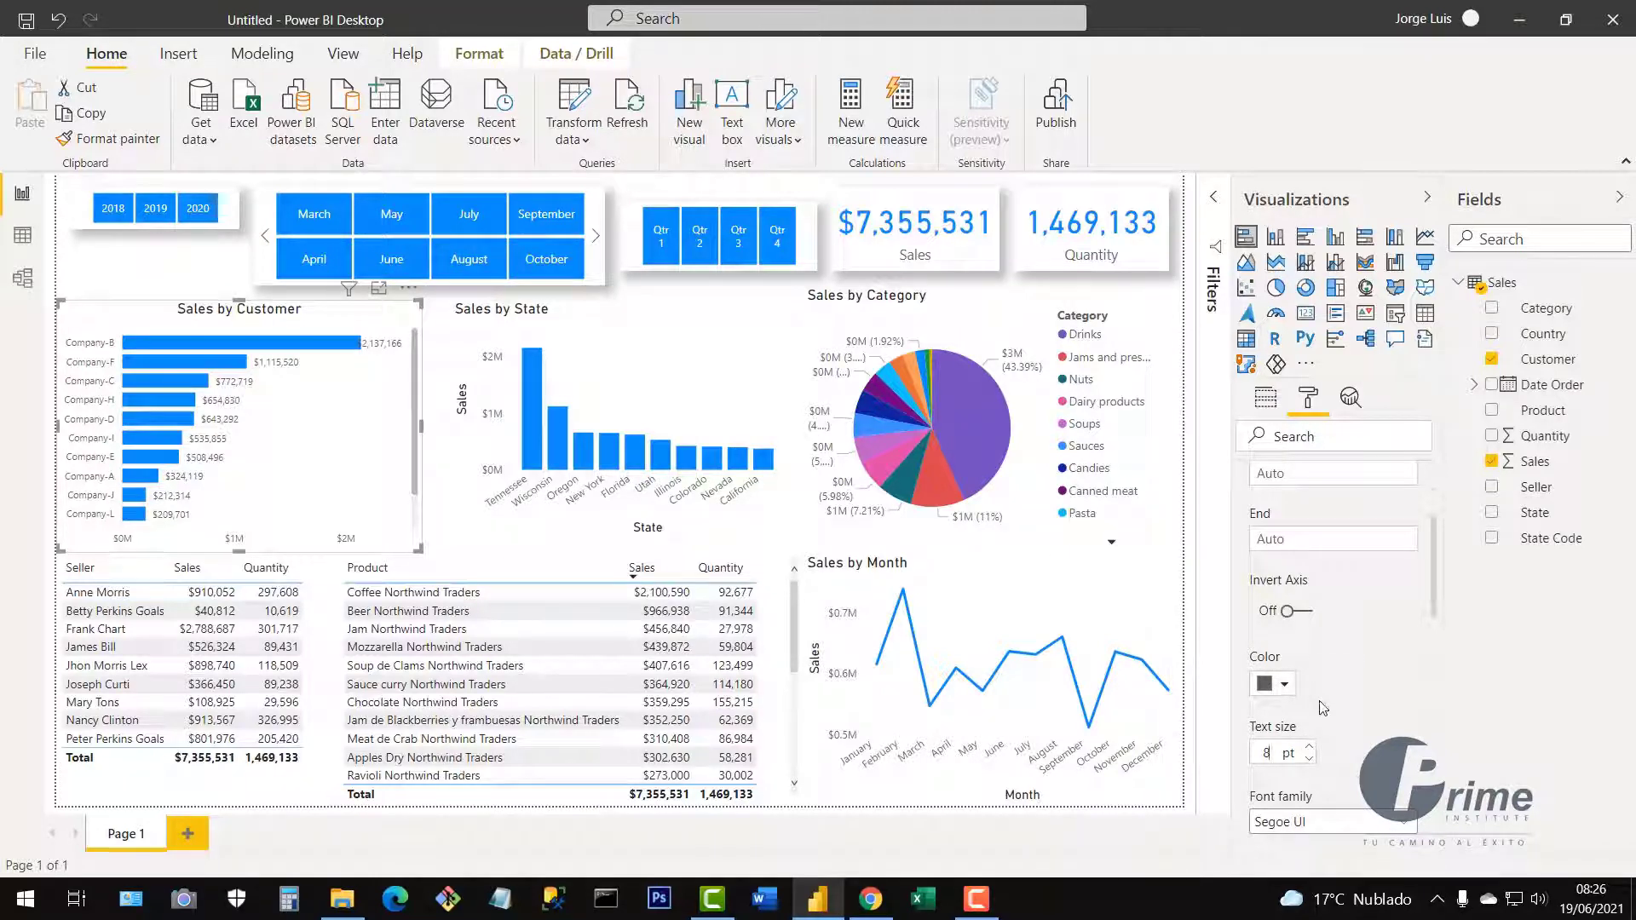
scroll(1322, 708, "up", 3)
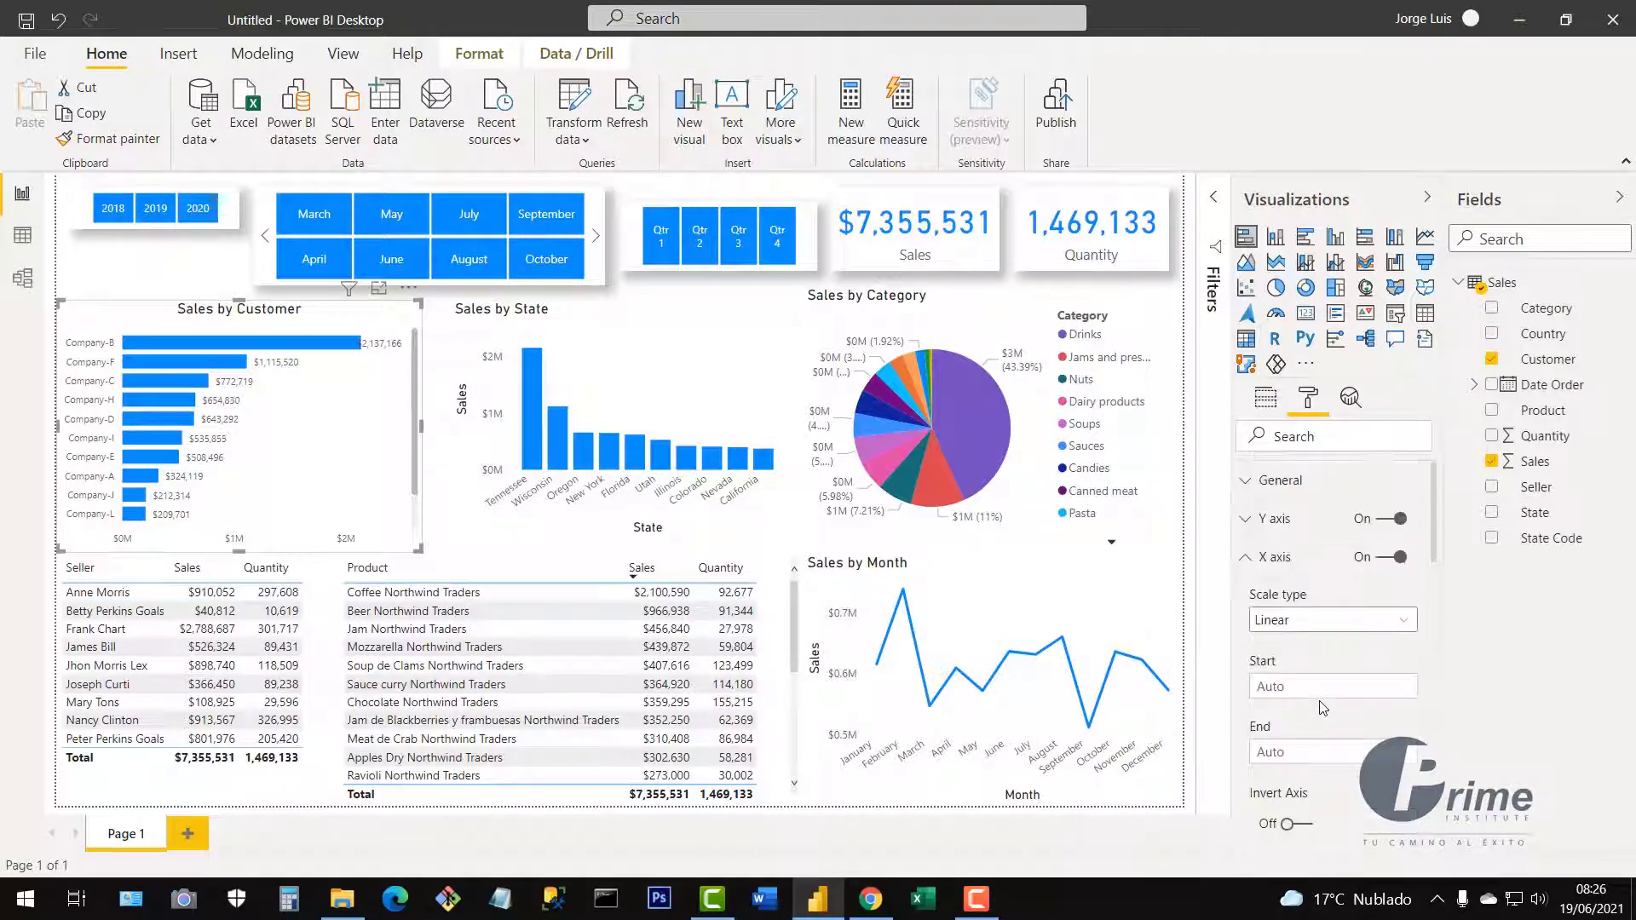
left_click(1247, 558)
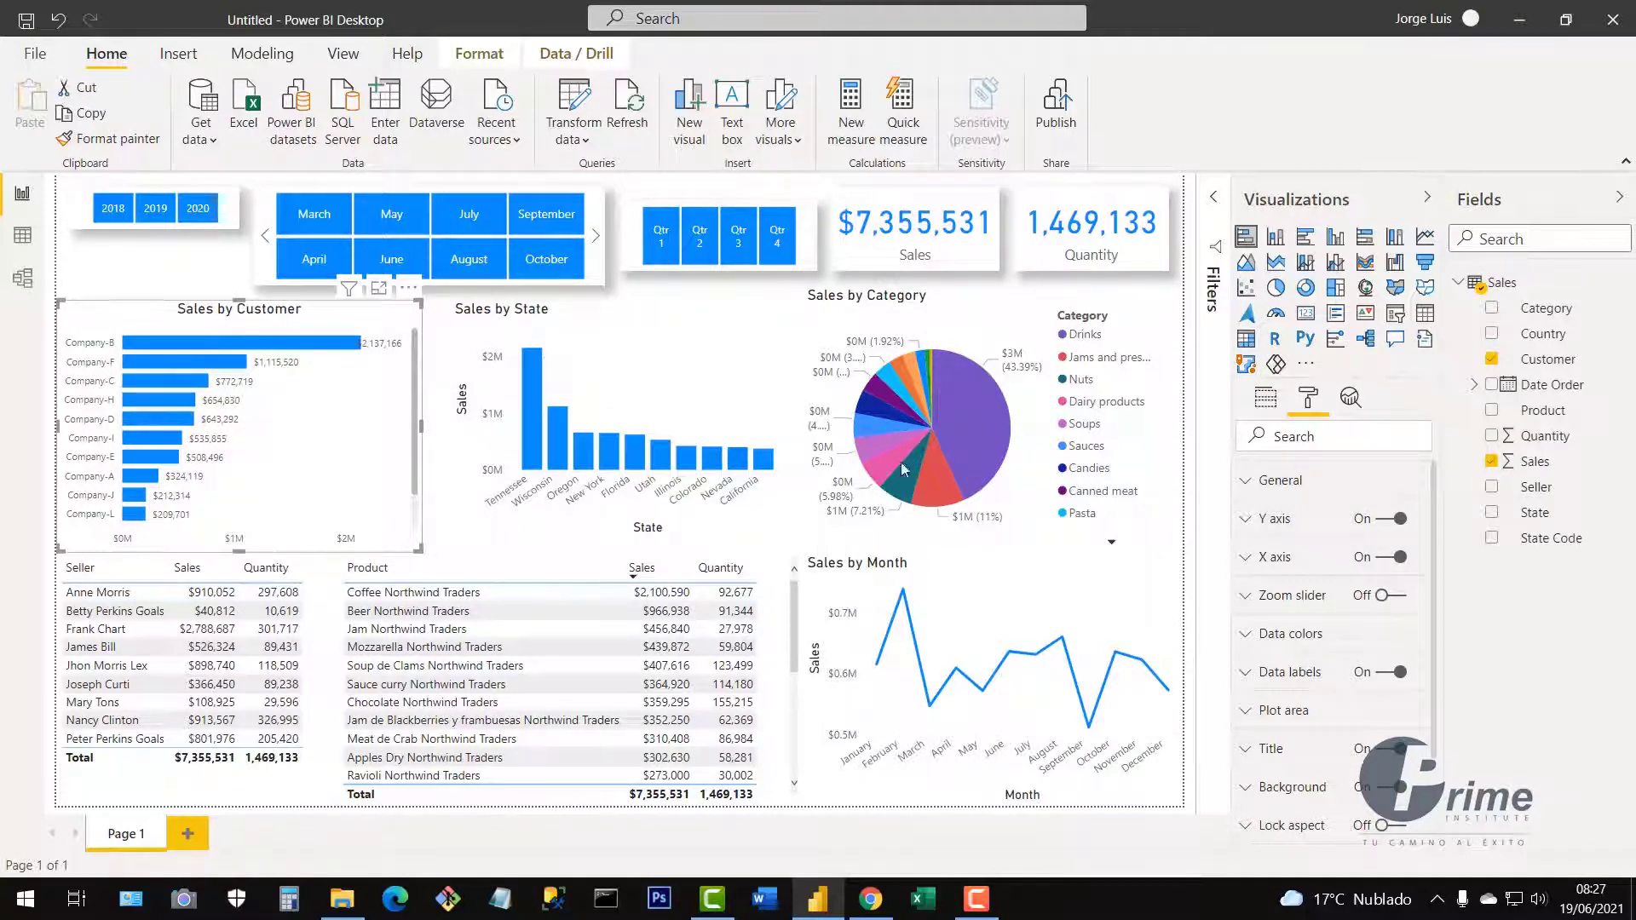
Change the Sales by Customer bar colour to the lighter gold theme colour.
left_click(1247, 647)
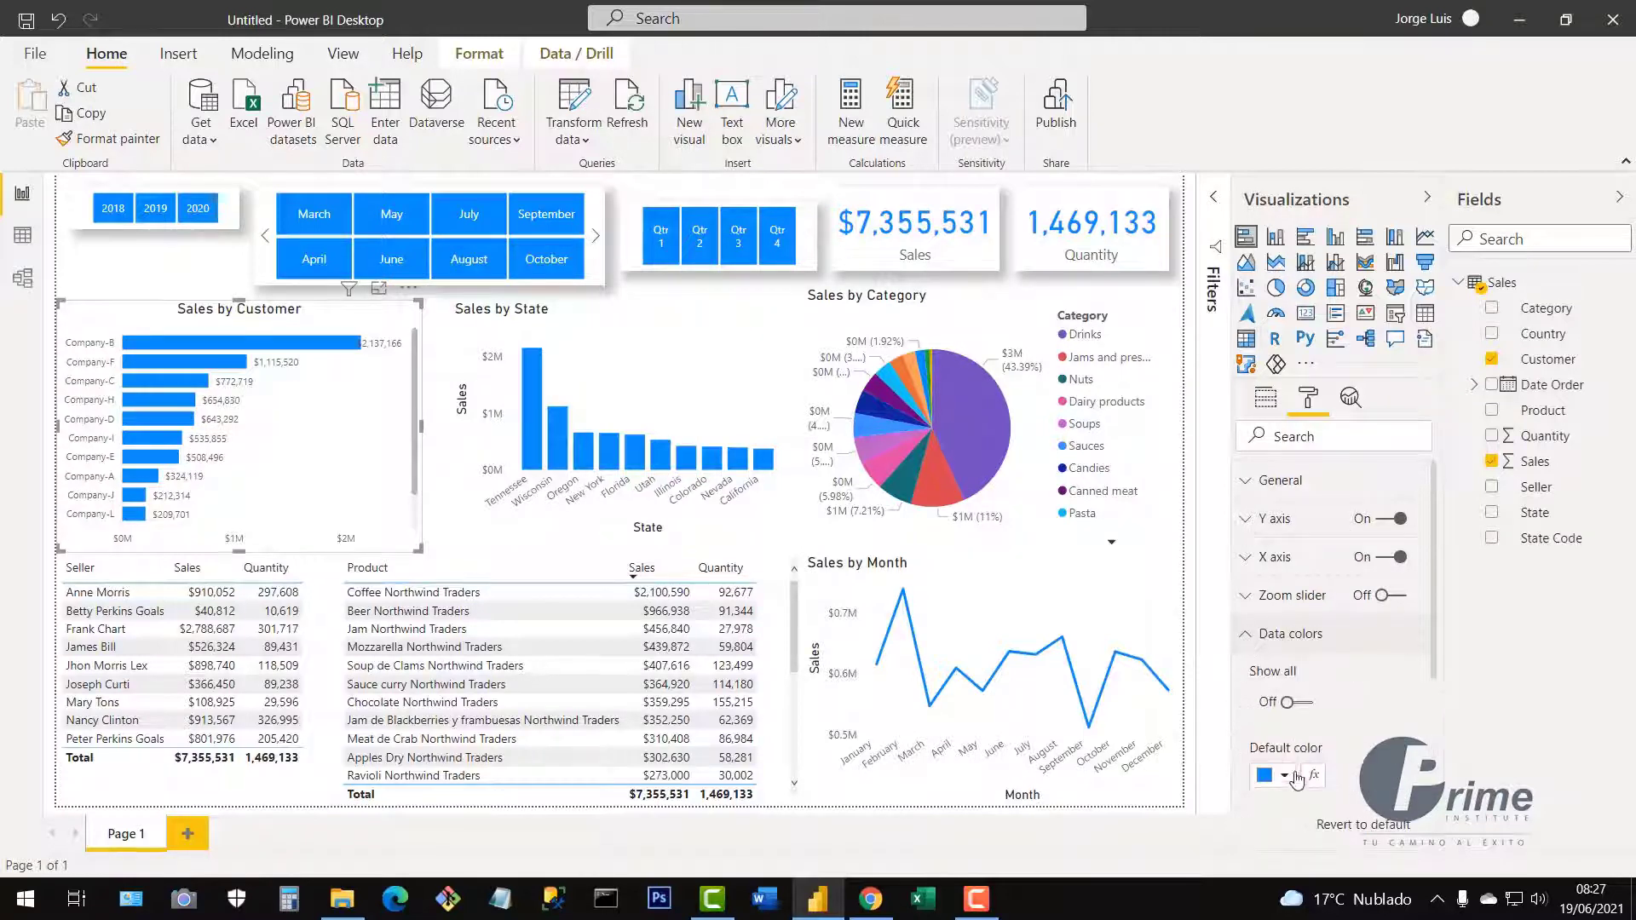
left_click(1291, 782)
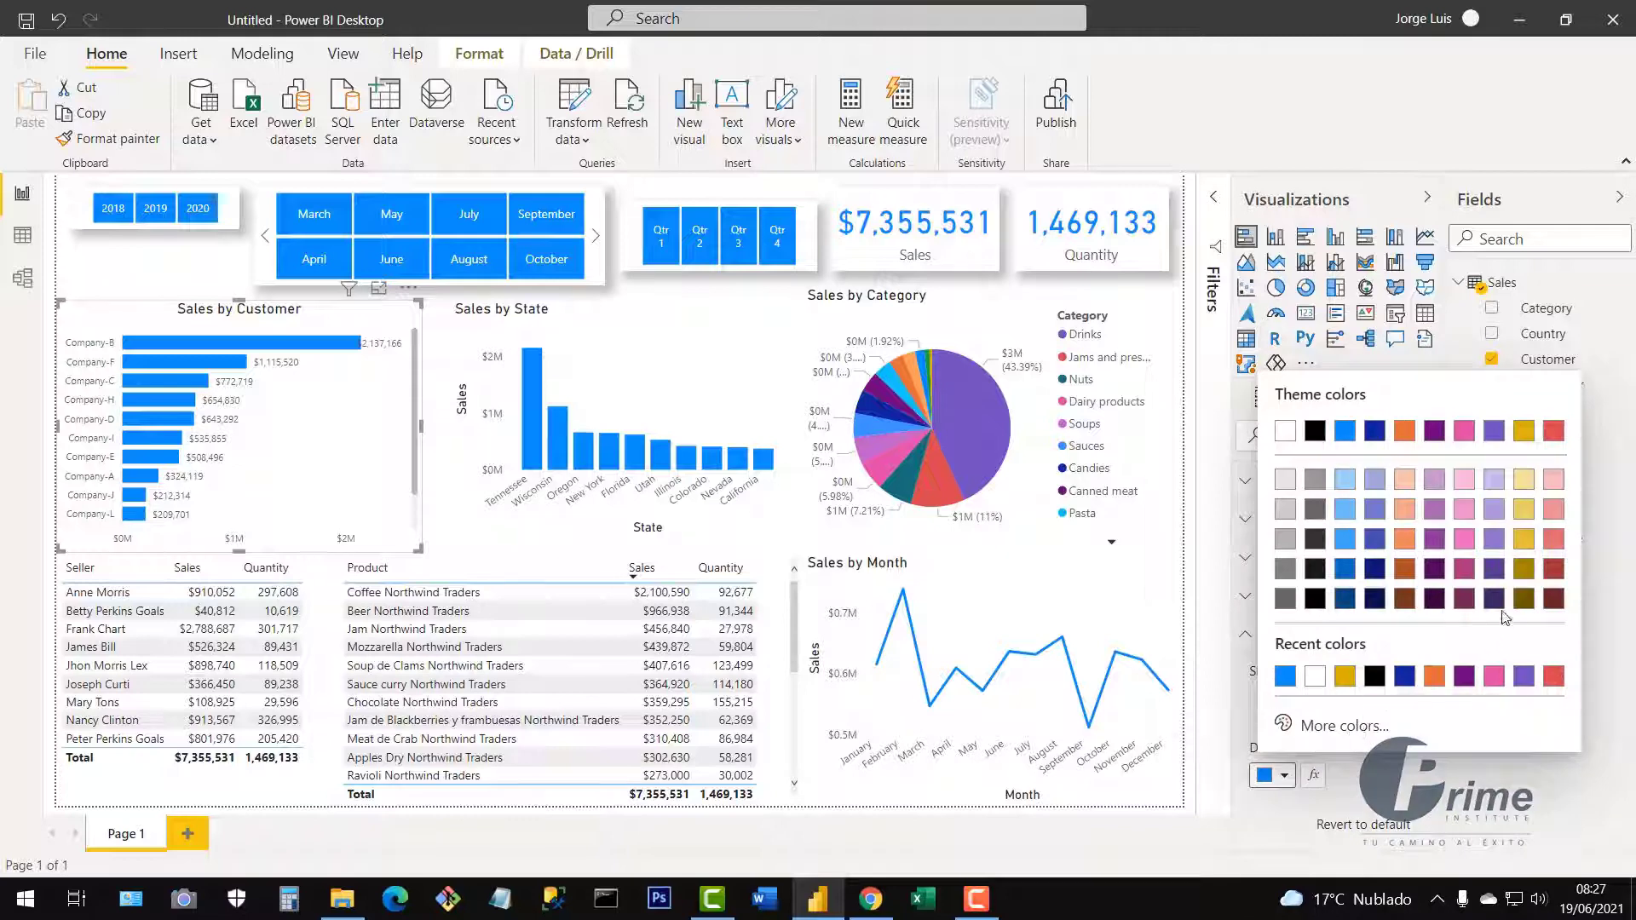
left_click(1524, 541)
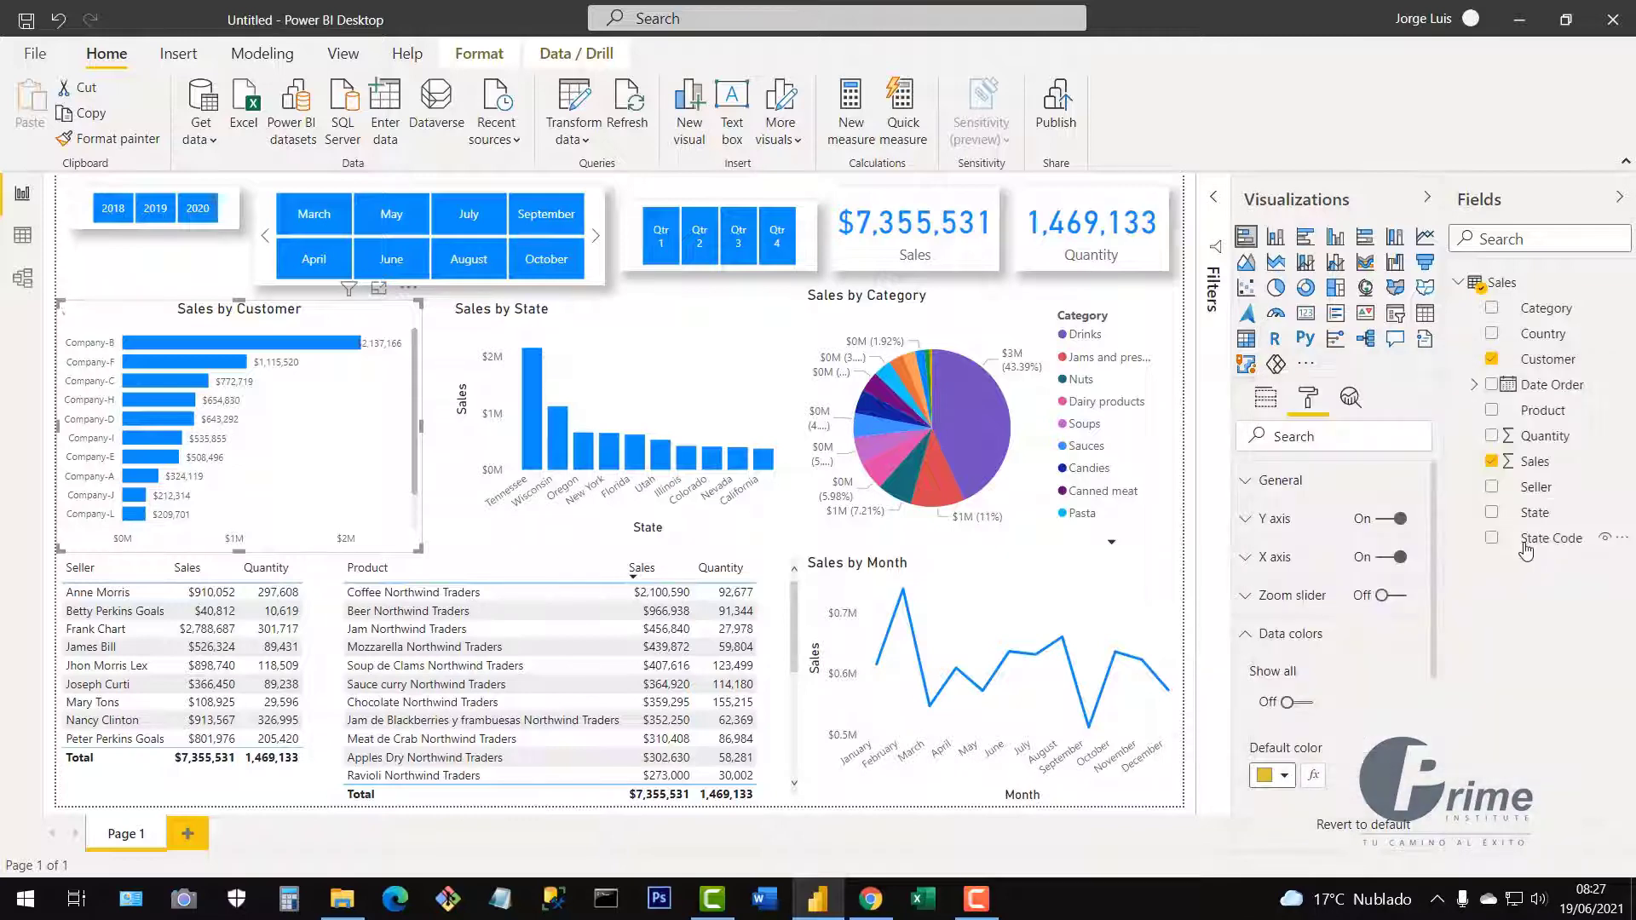
left_click(1285, 777)
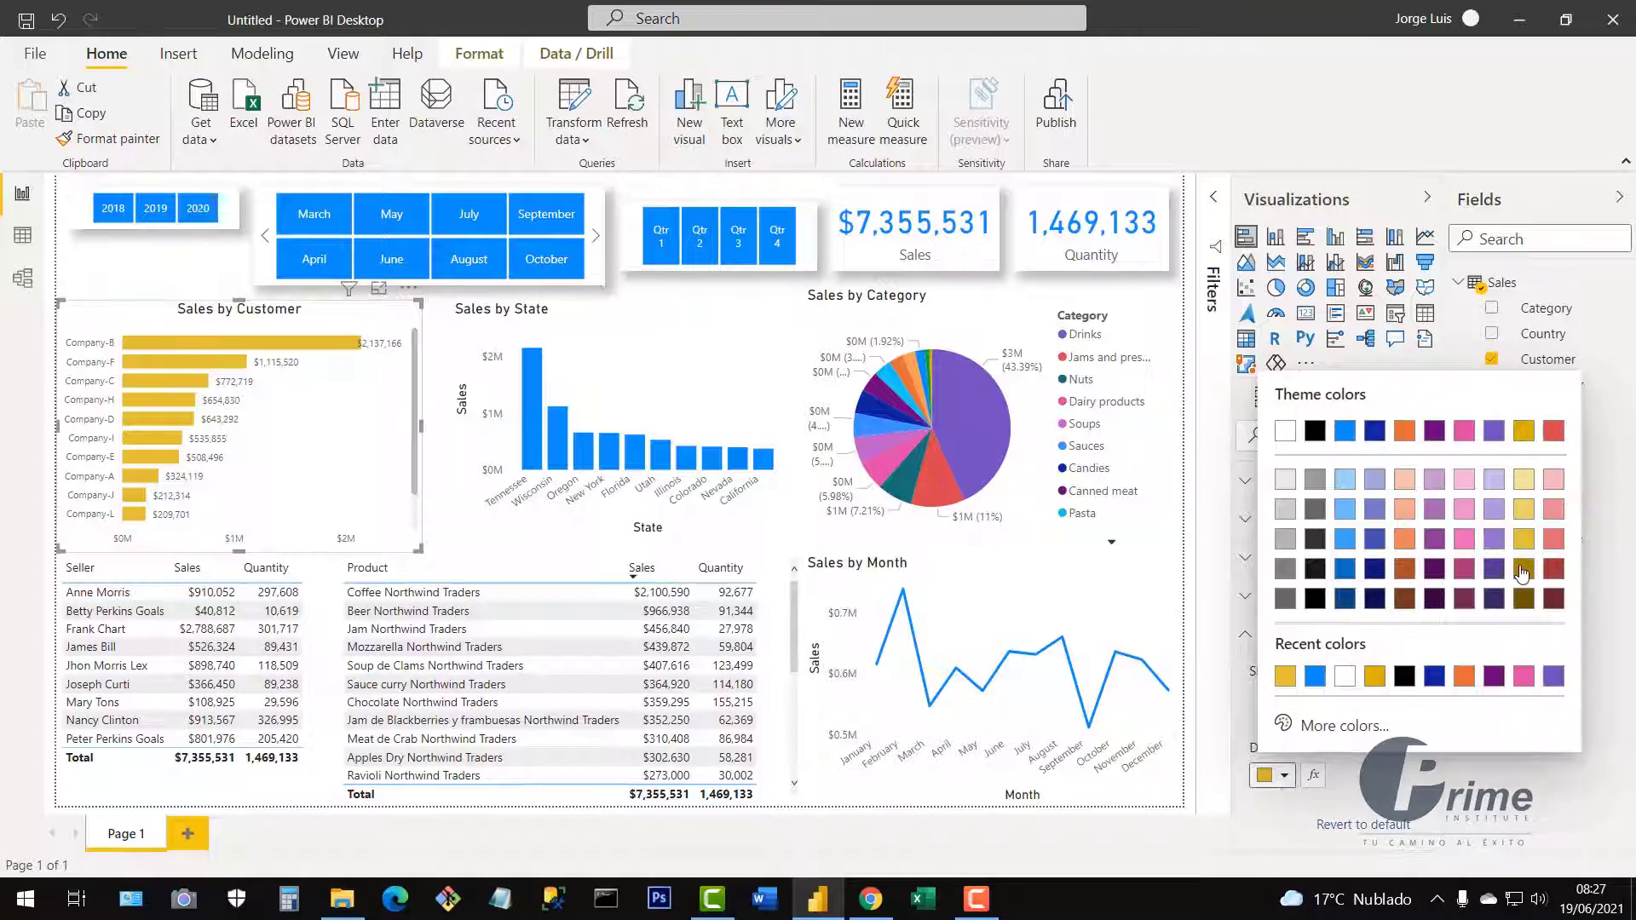
left_click(1523, 570)
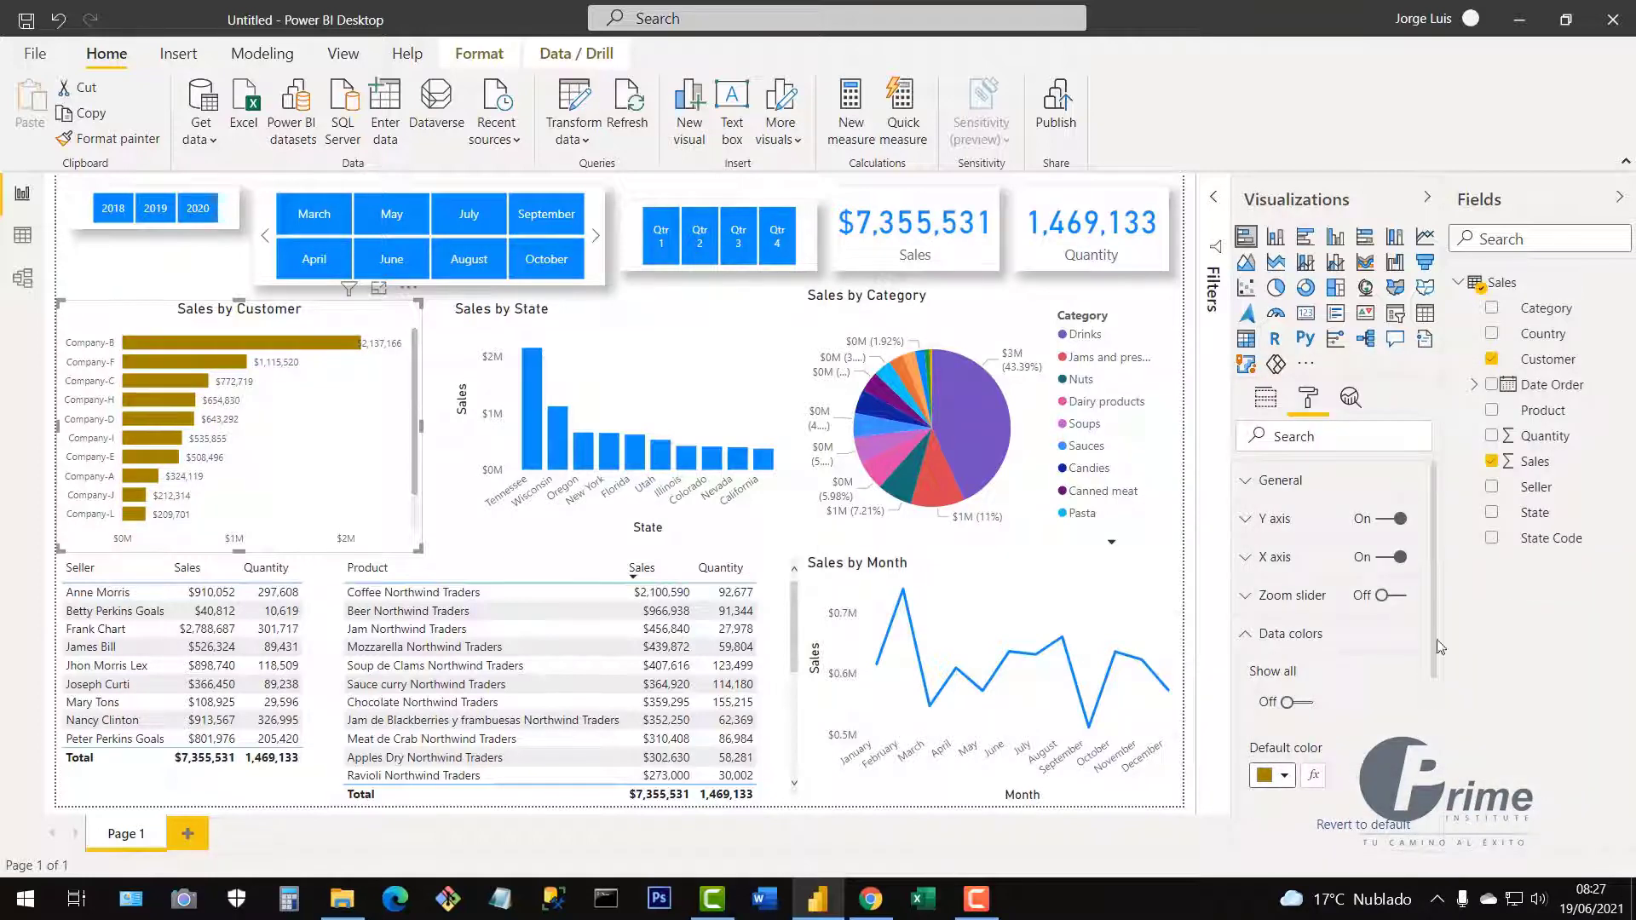
left_click(1285, 777)
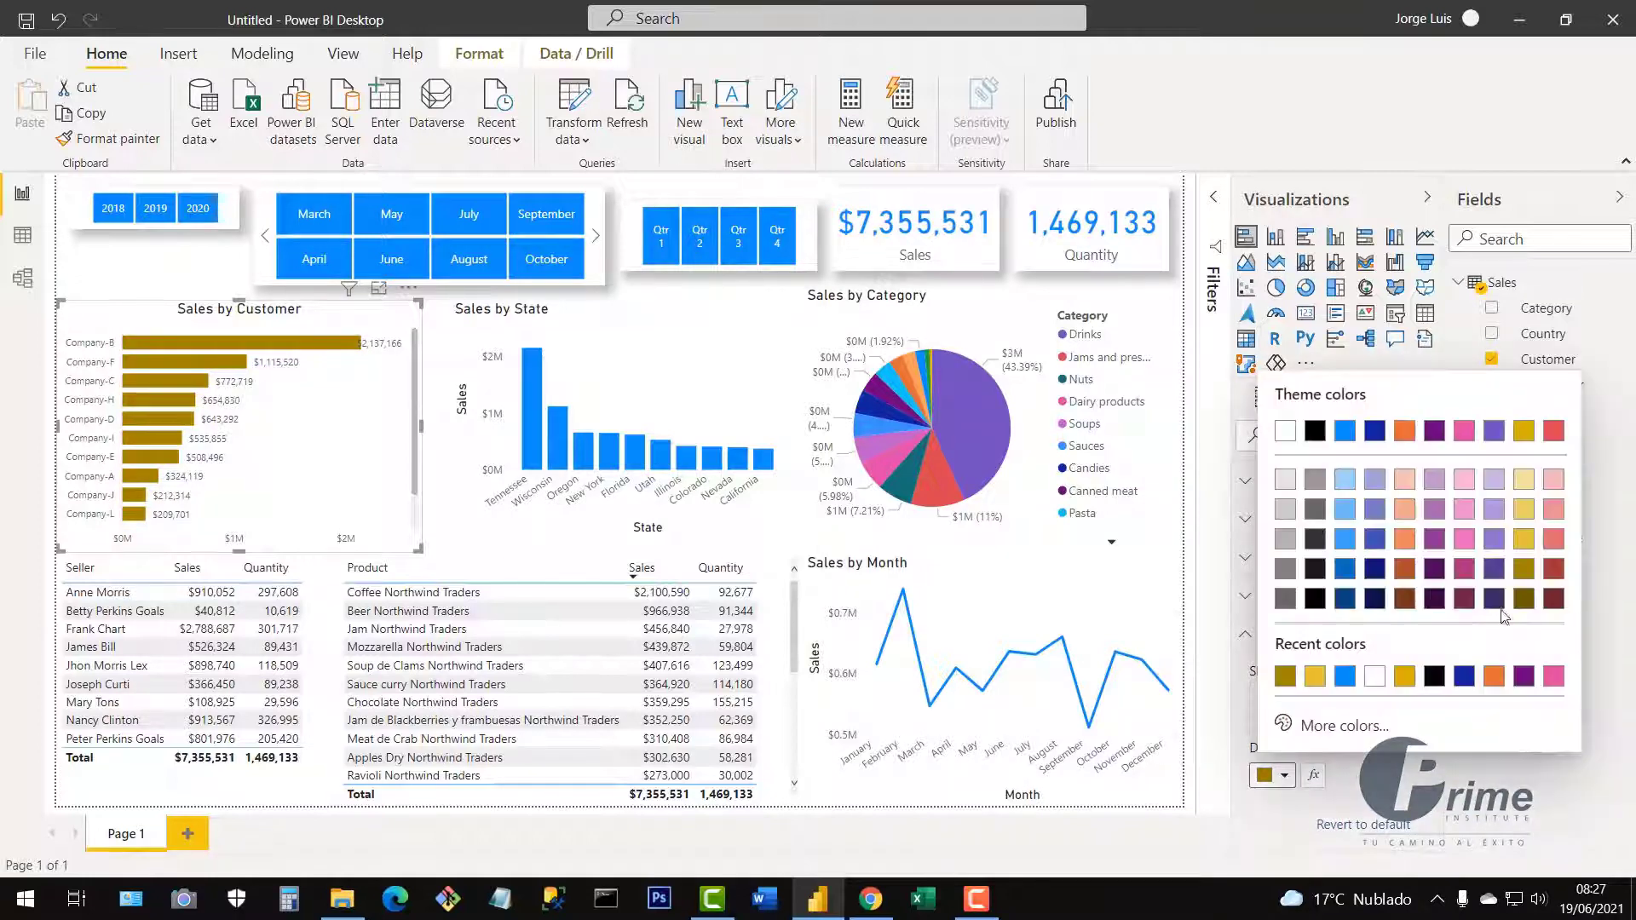
left_click(1315, 677)
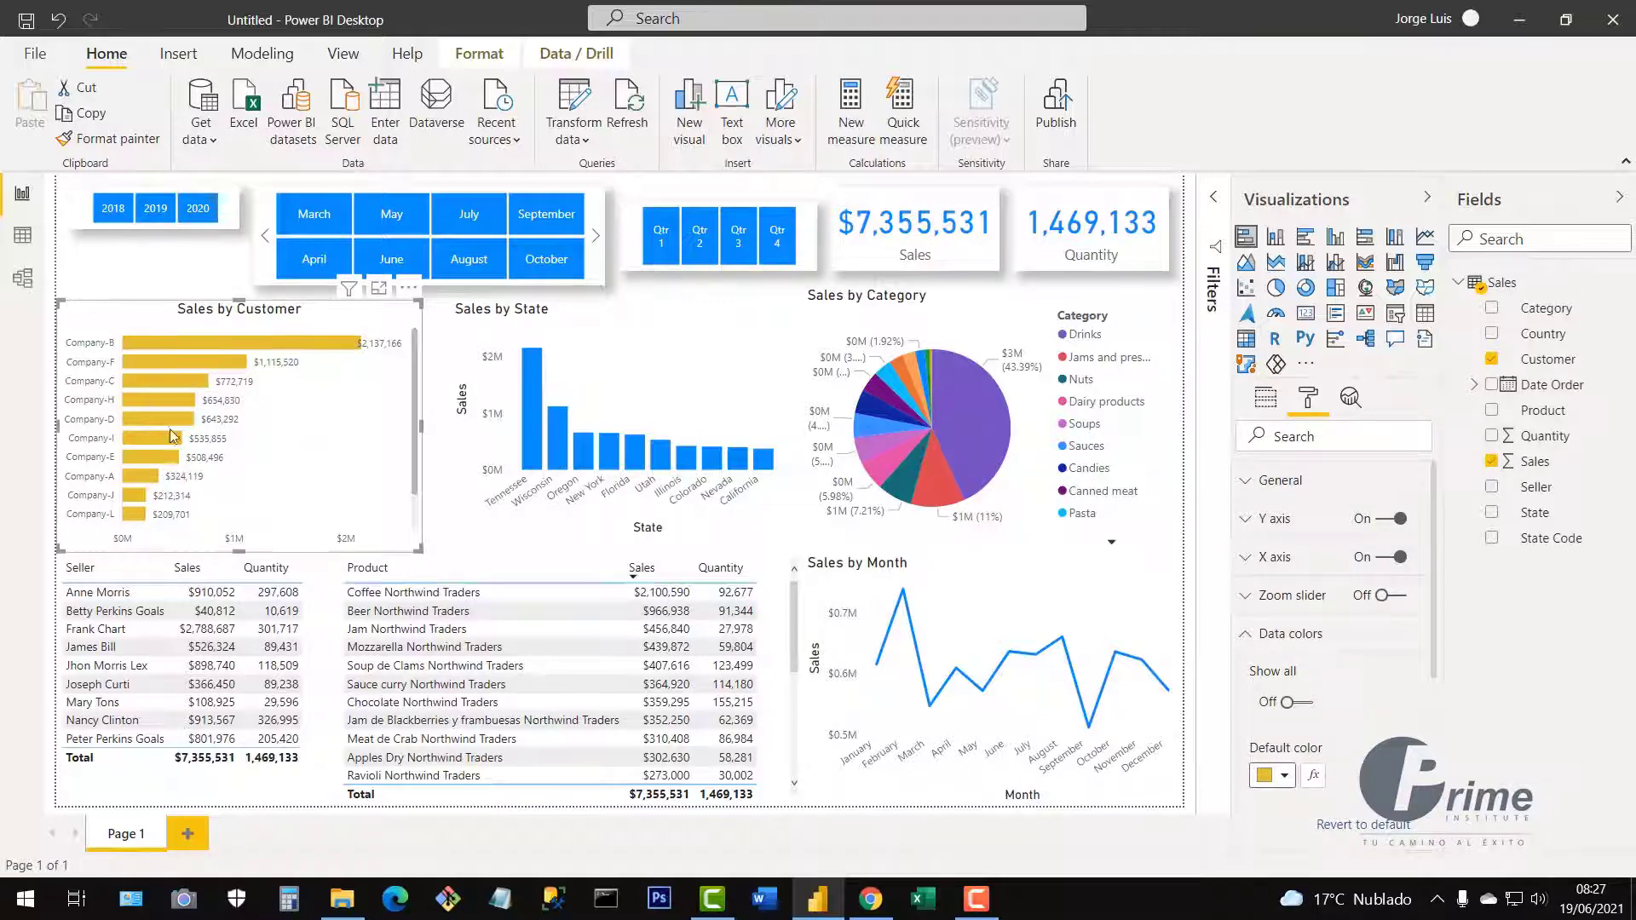
Copy Sales by Customer's gold formatting onto Sales by State with Format painter, then enlarge it leftward.
left_click(1289, 633)
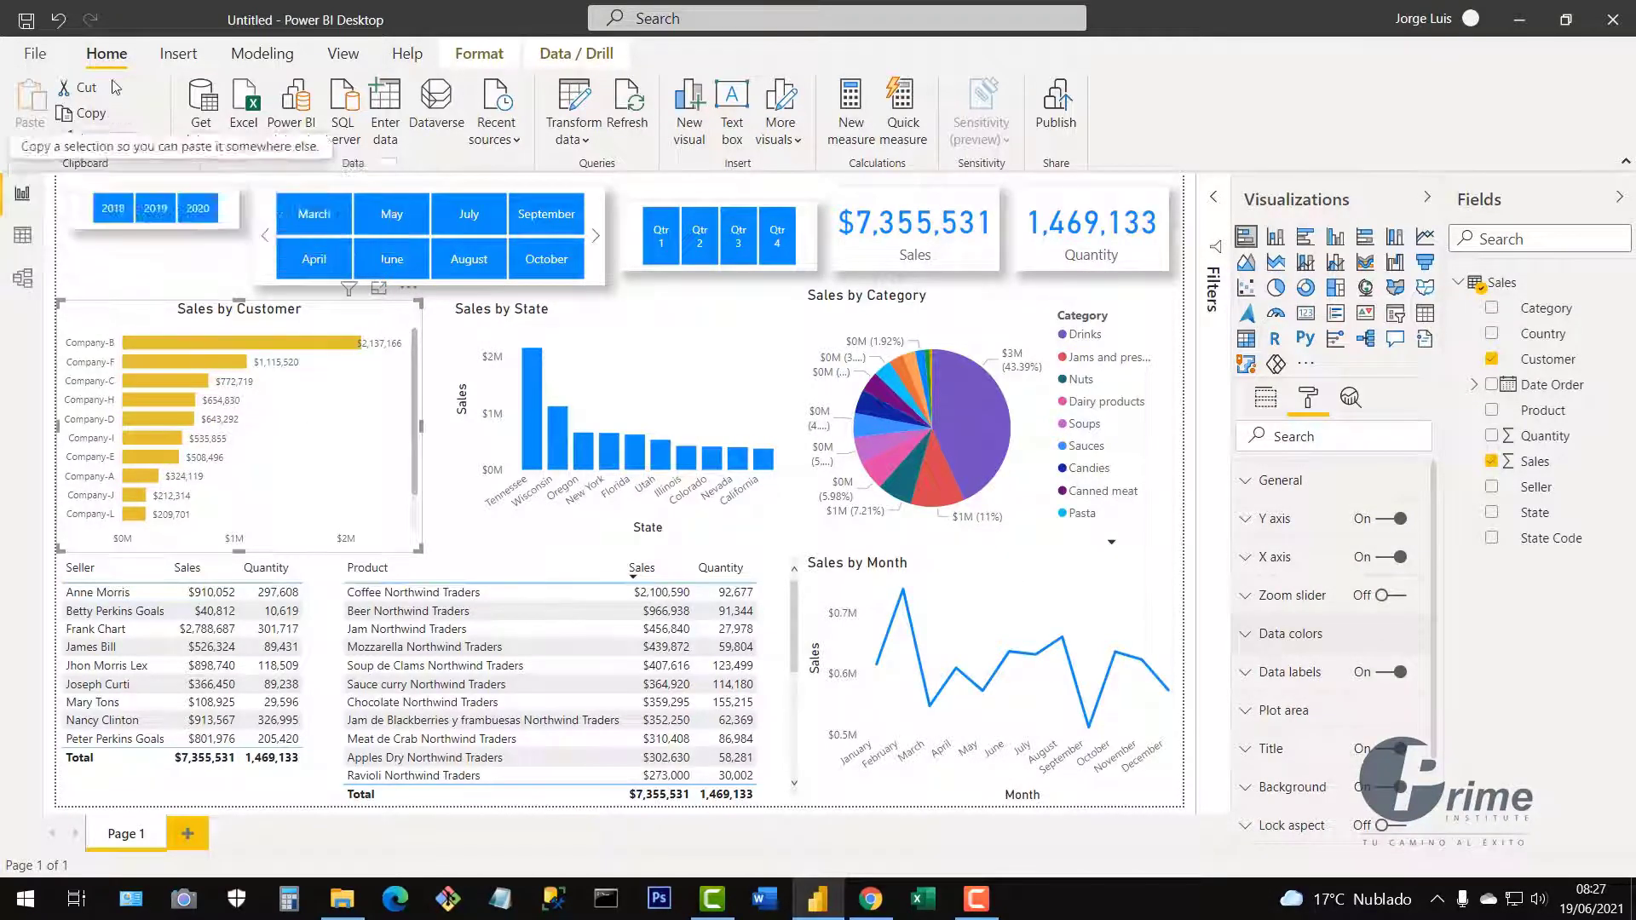
left_click(96, 140)
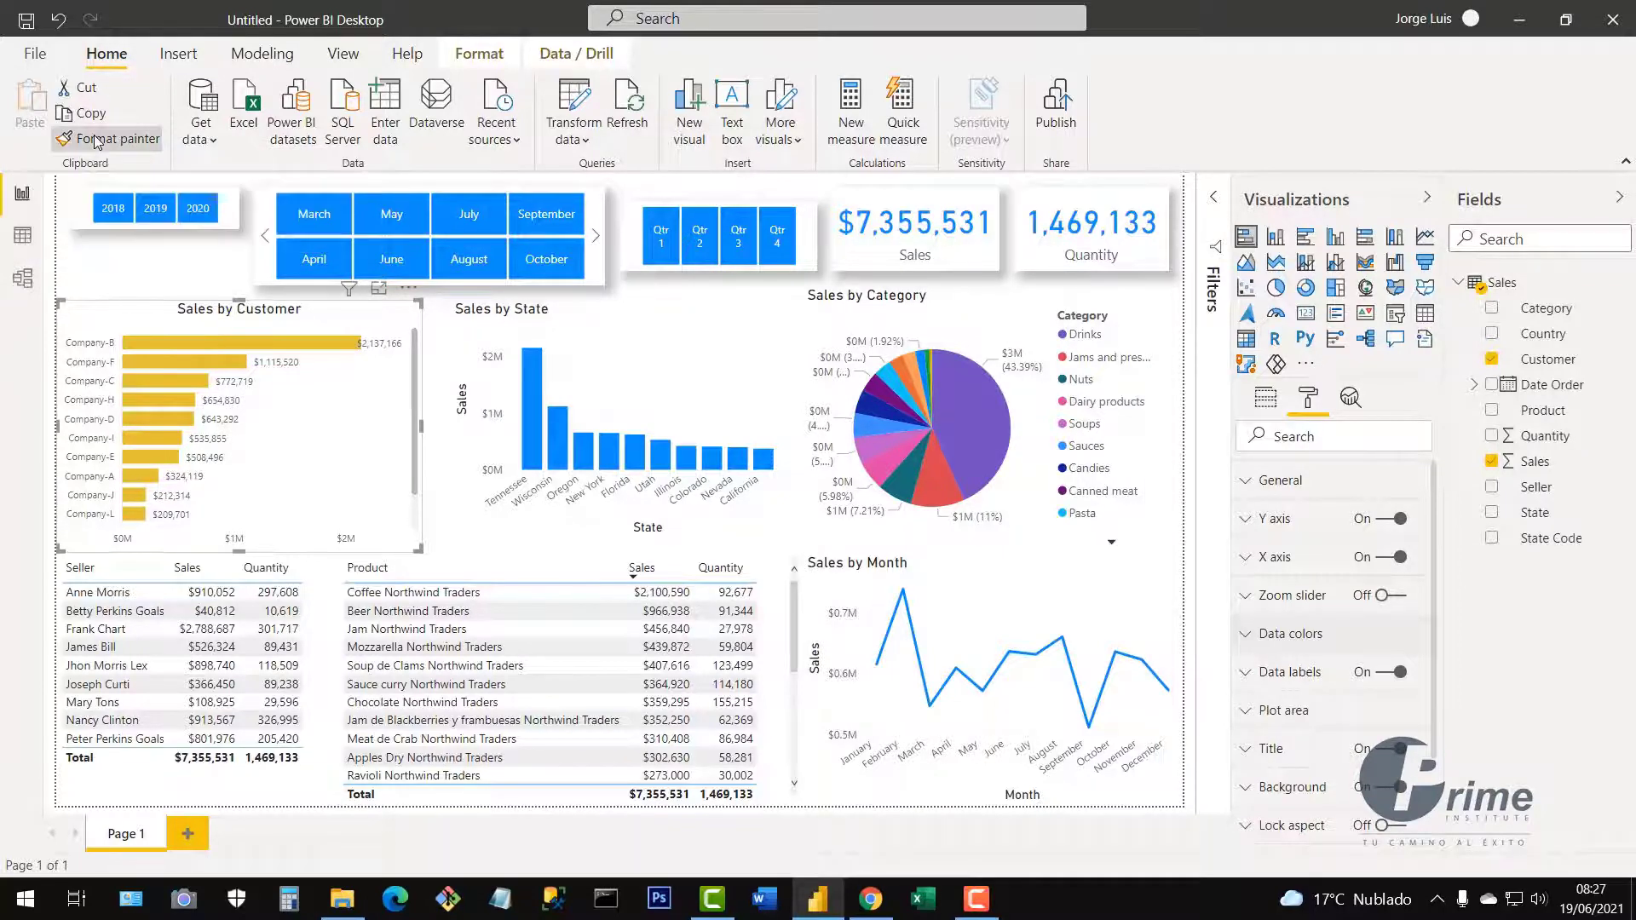
left_click(672, 368)
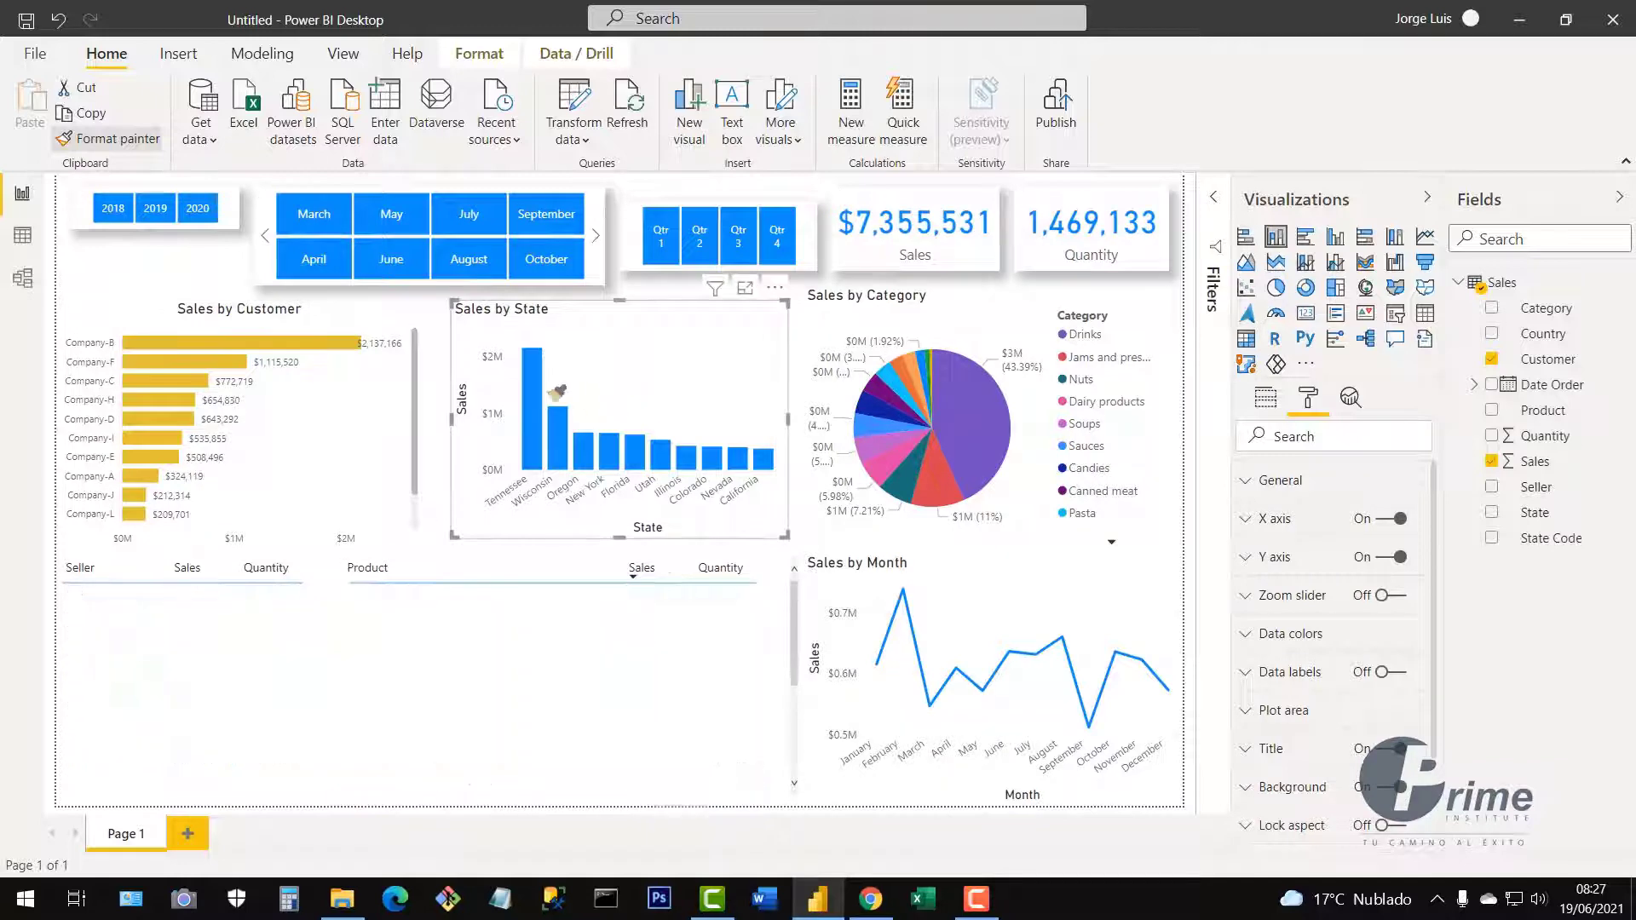
left_click(653, 384)
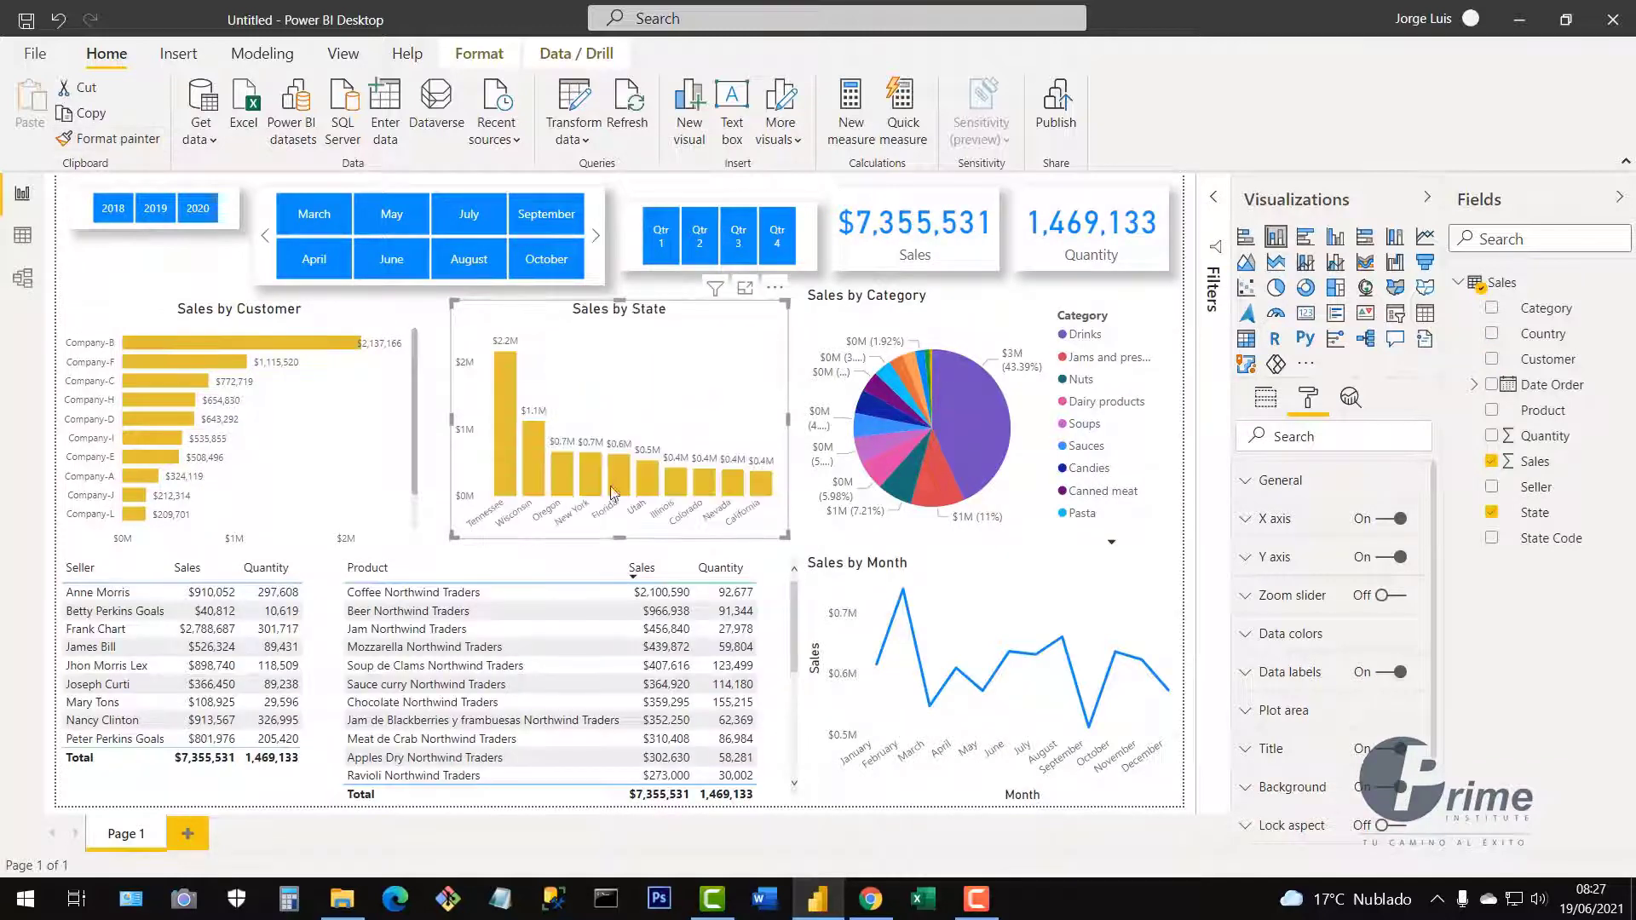
mouse_move(452, 537)
left_mouse_down()
mouse_move(429, 564)
mouse_move(440, 551)
left_mouse_up()
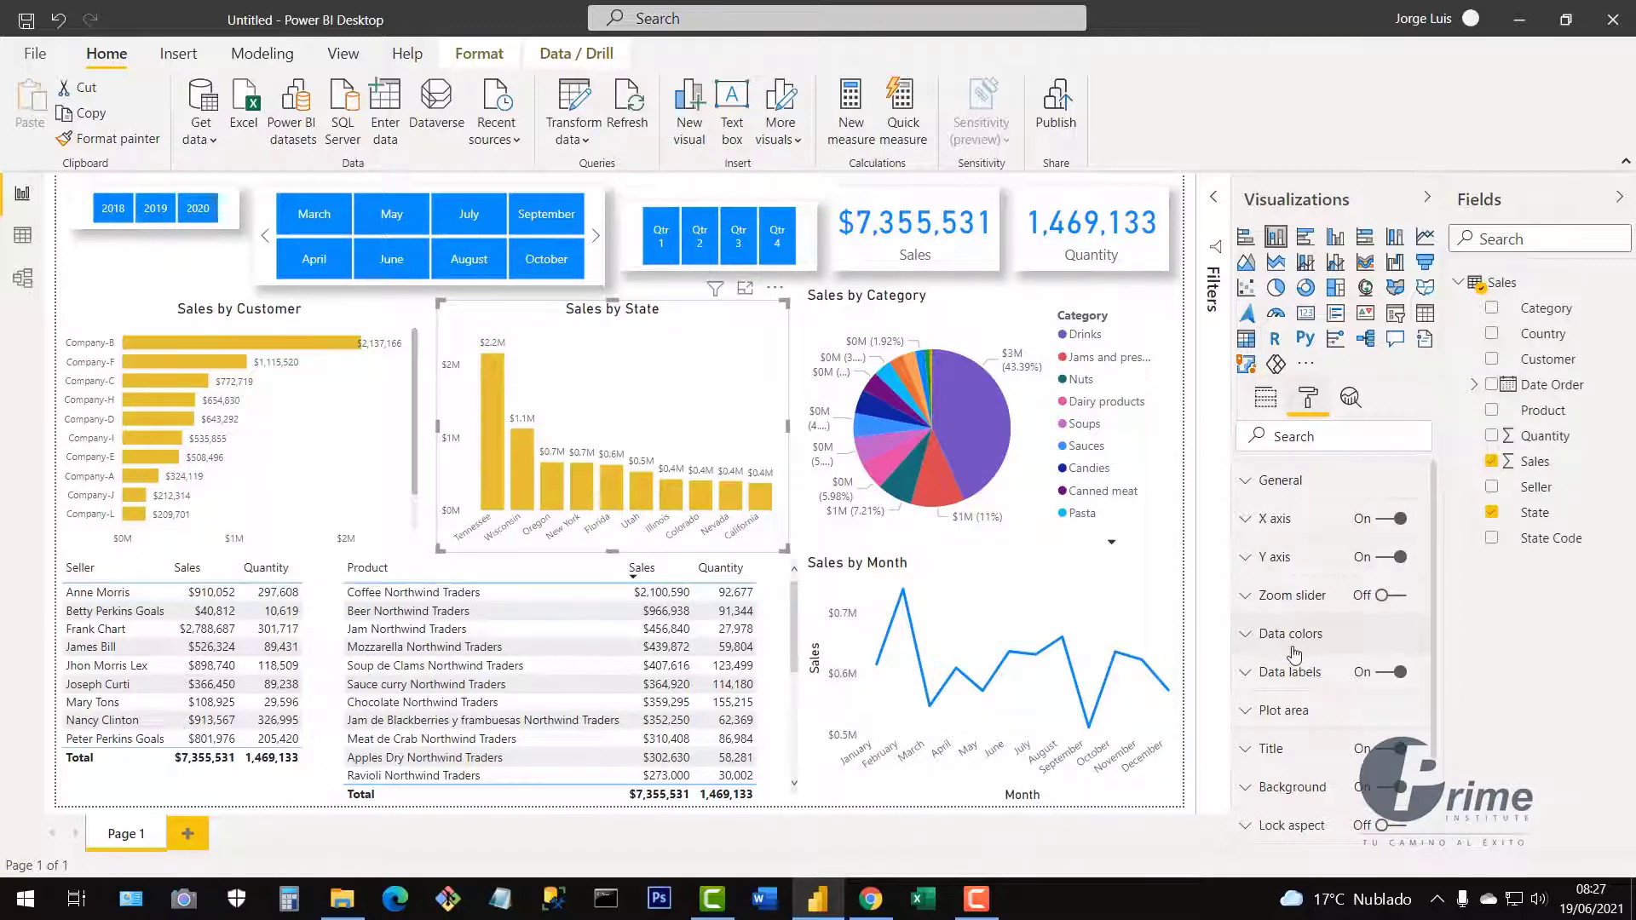
Set Sales by State data labels to display units None and Vertical orientation.
left_click(1246, 678)
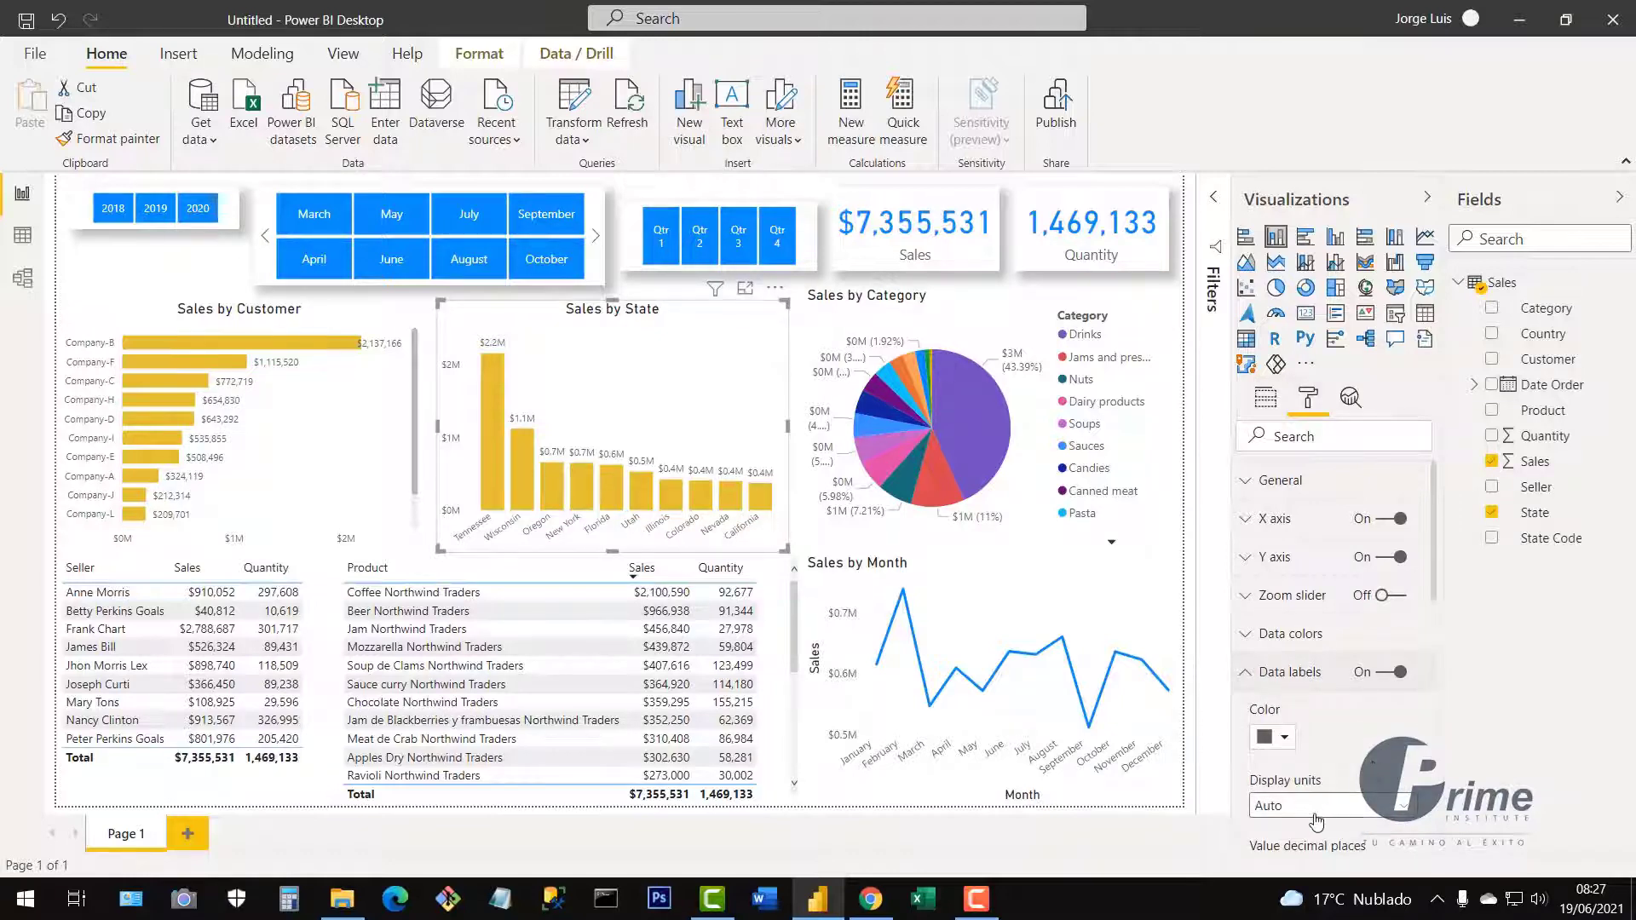
scroll(1360, 745, "down", 3)
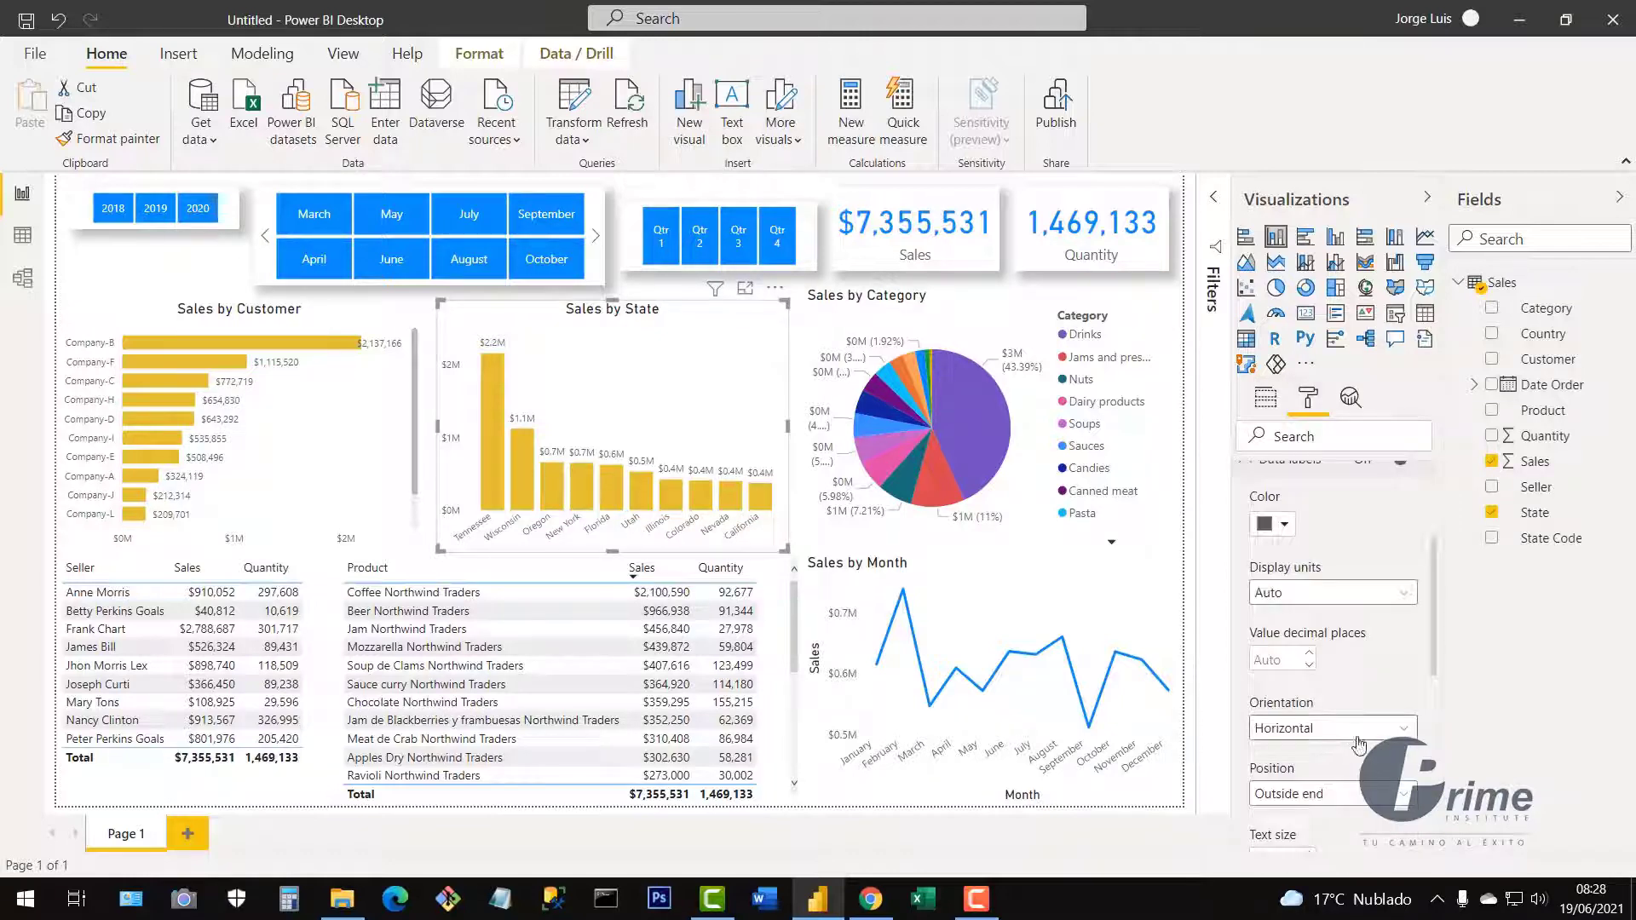
left_click(1291, 594)
left_click(1301, 644)
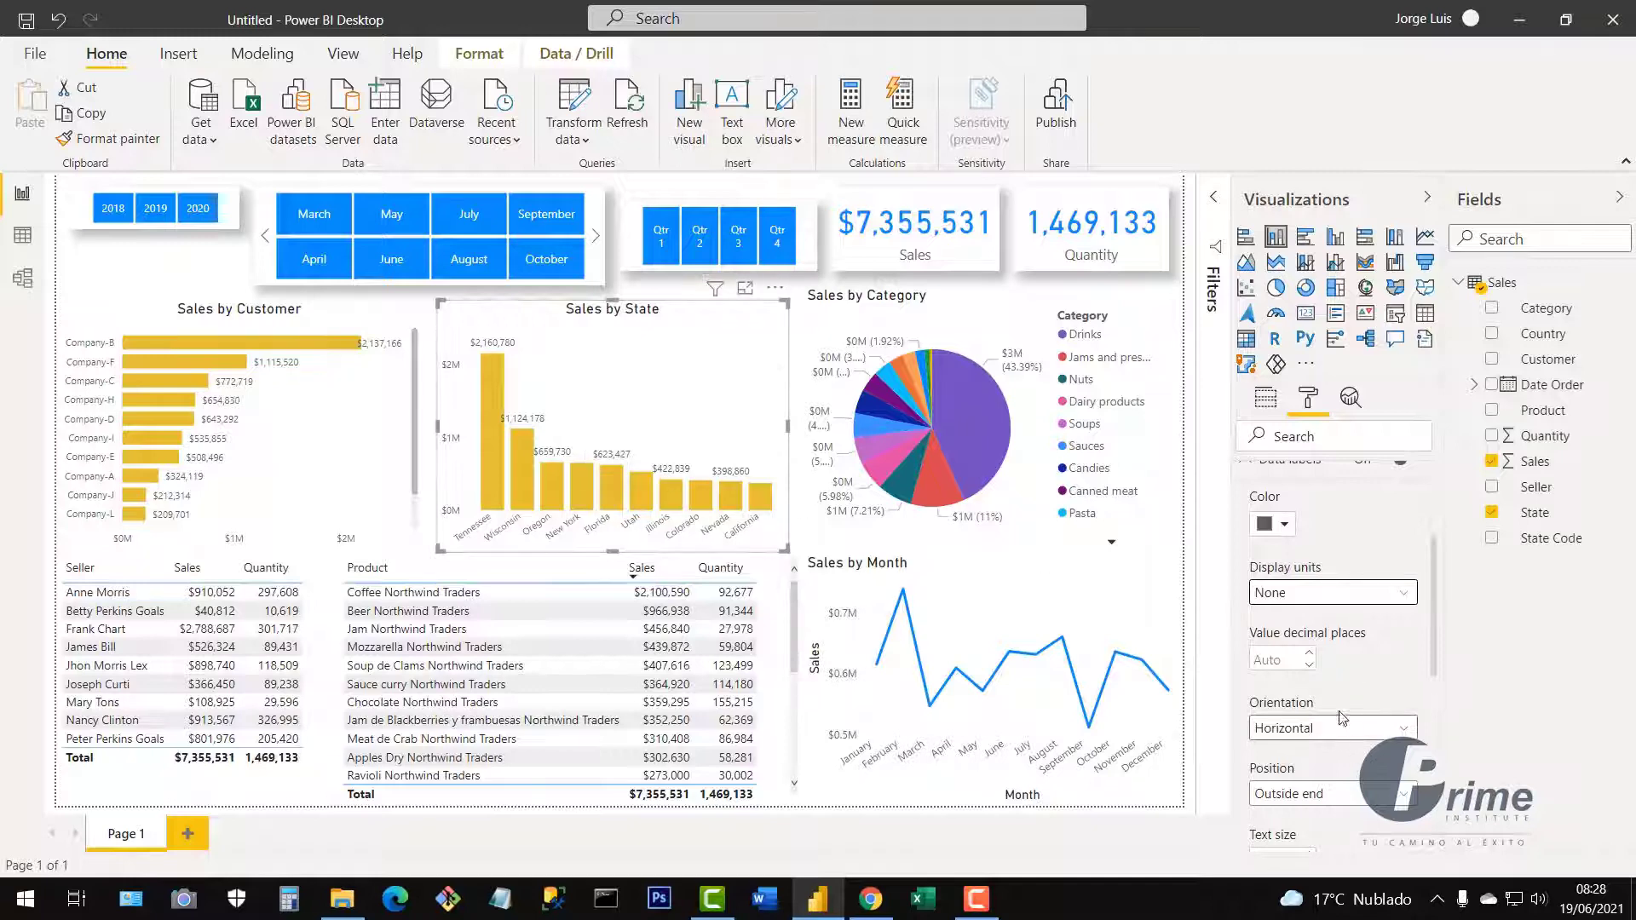
scroll(1349, 699, "down", 2)
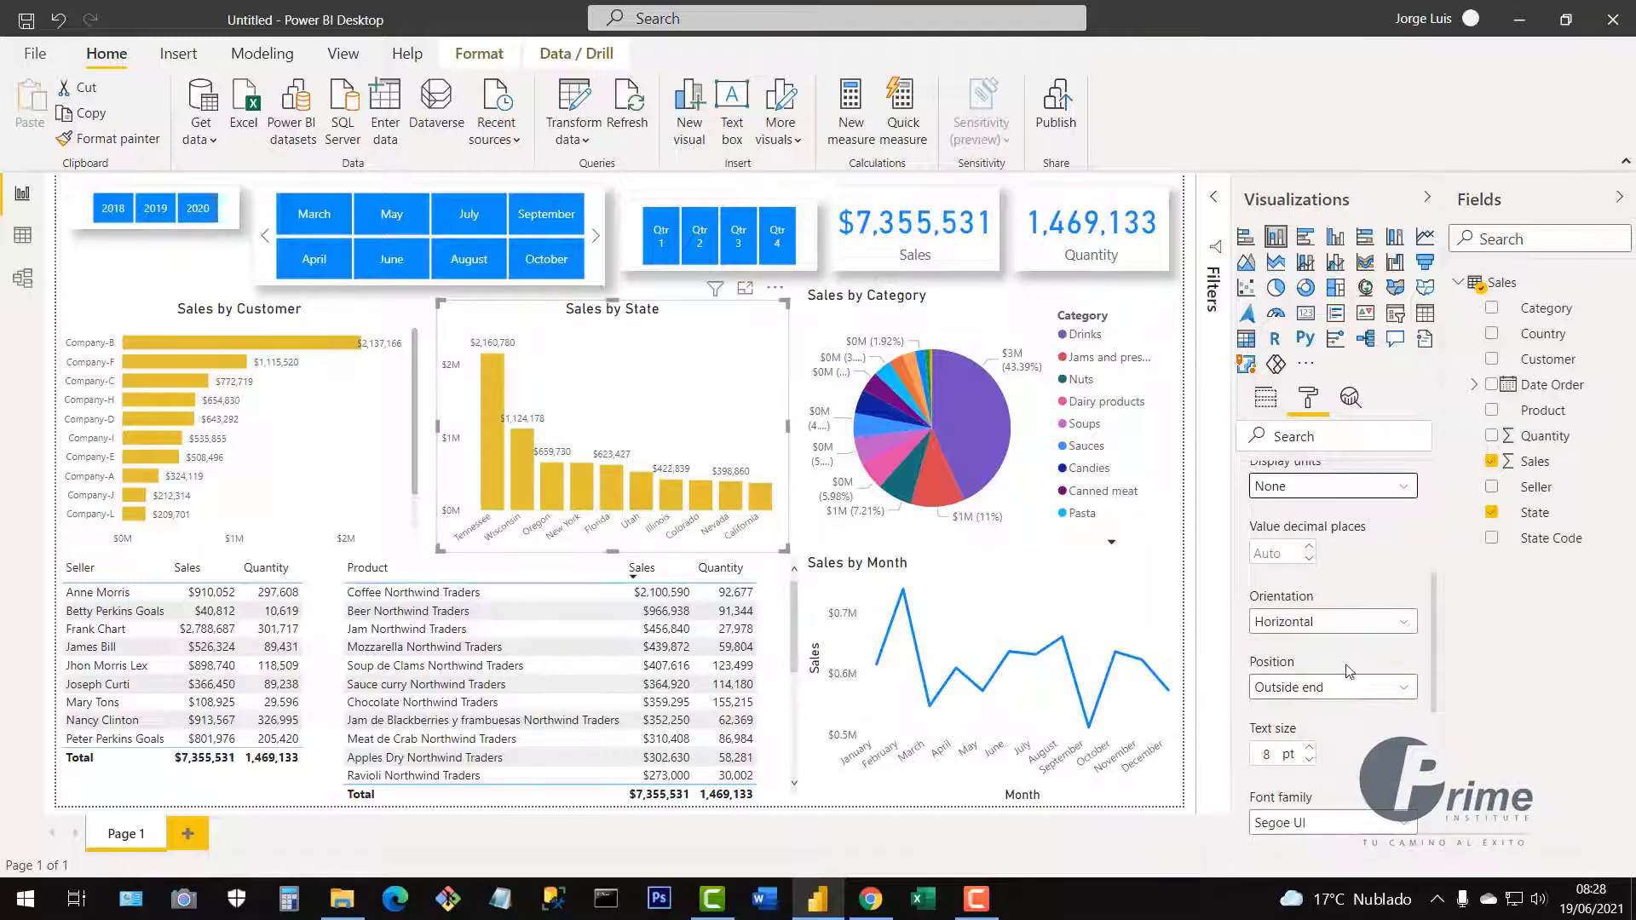
left_click(1291, 627)
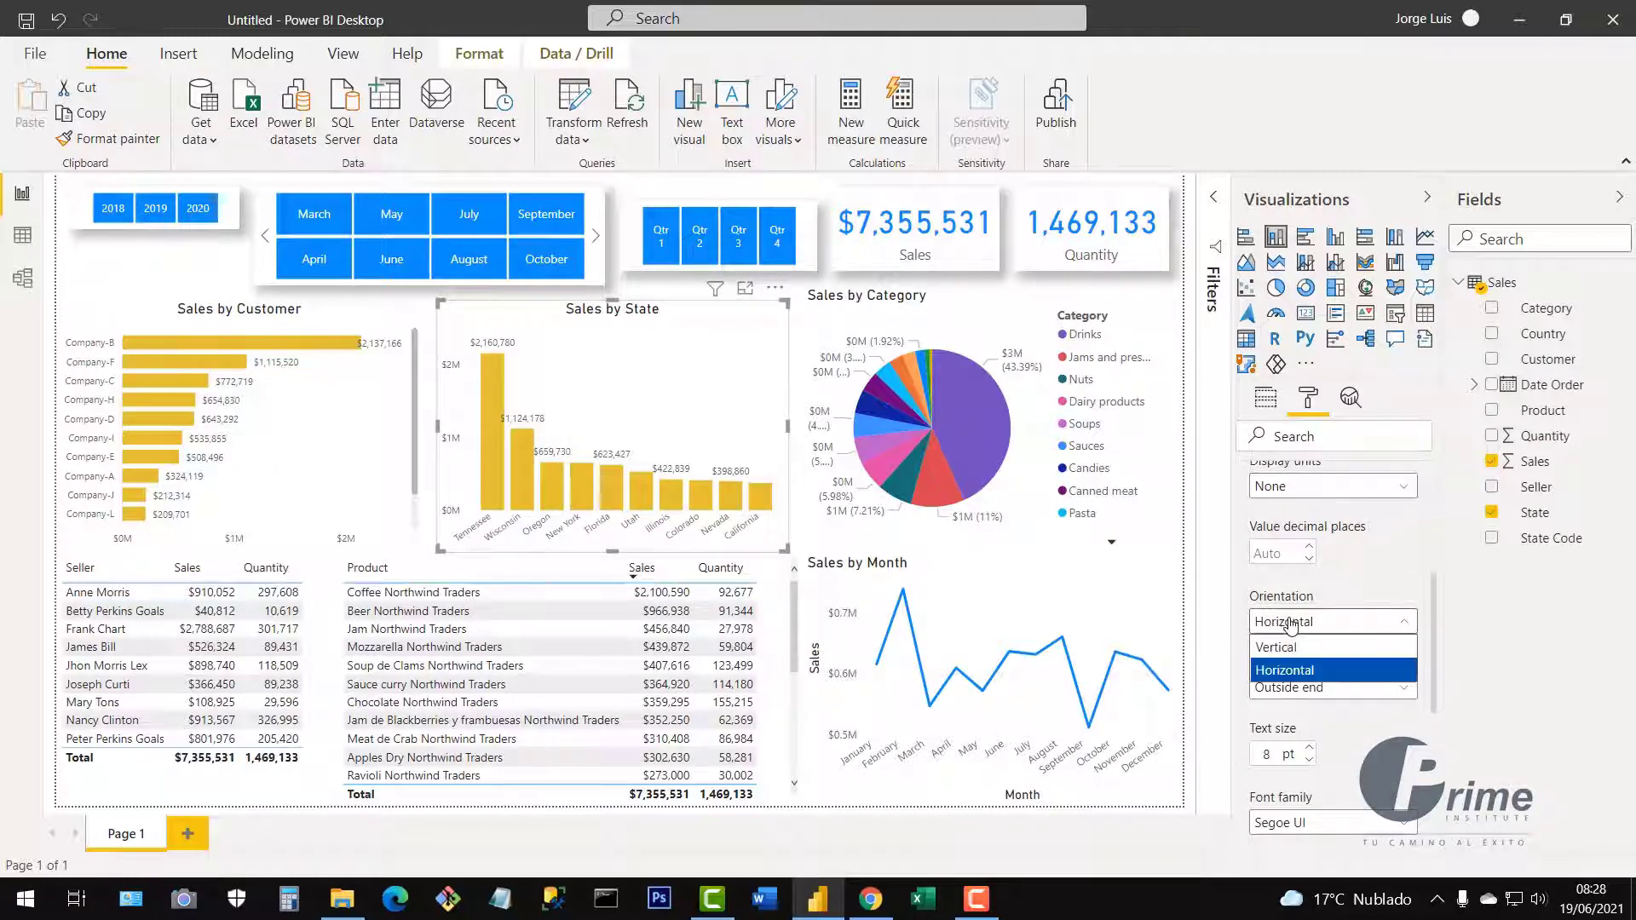
left_click(1283, 647)
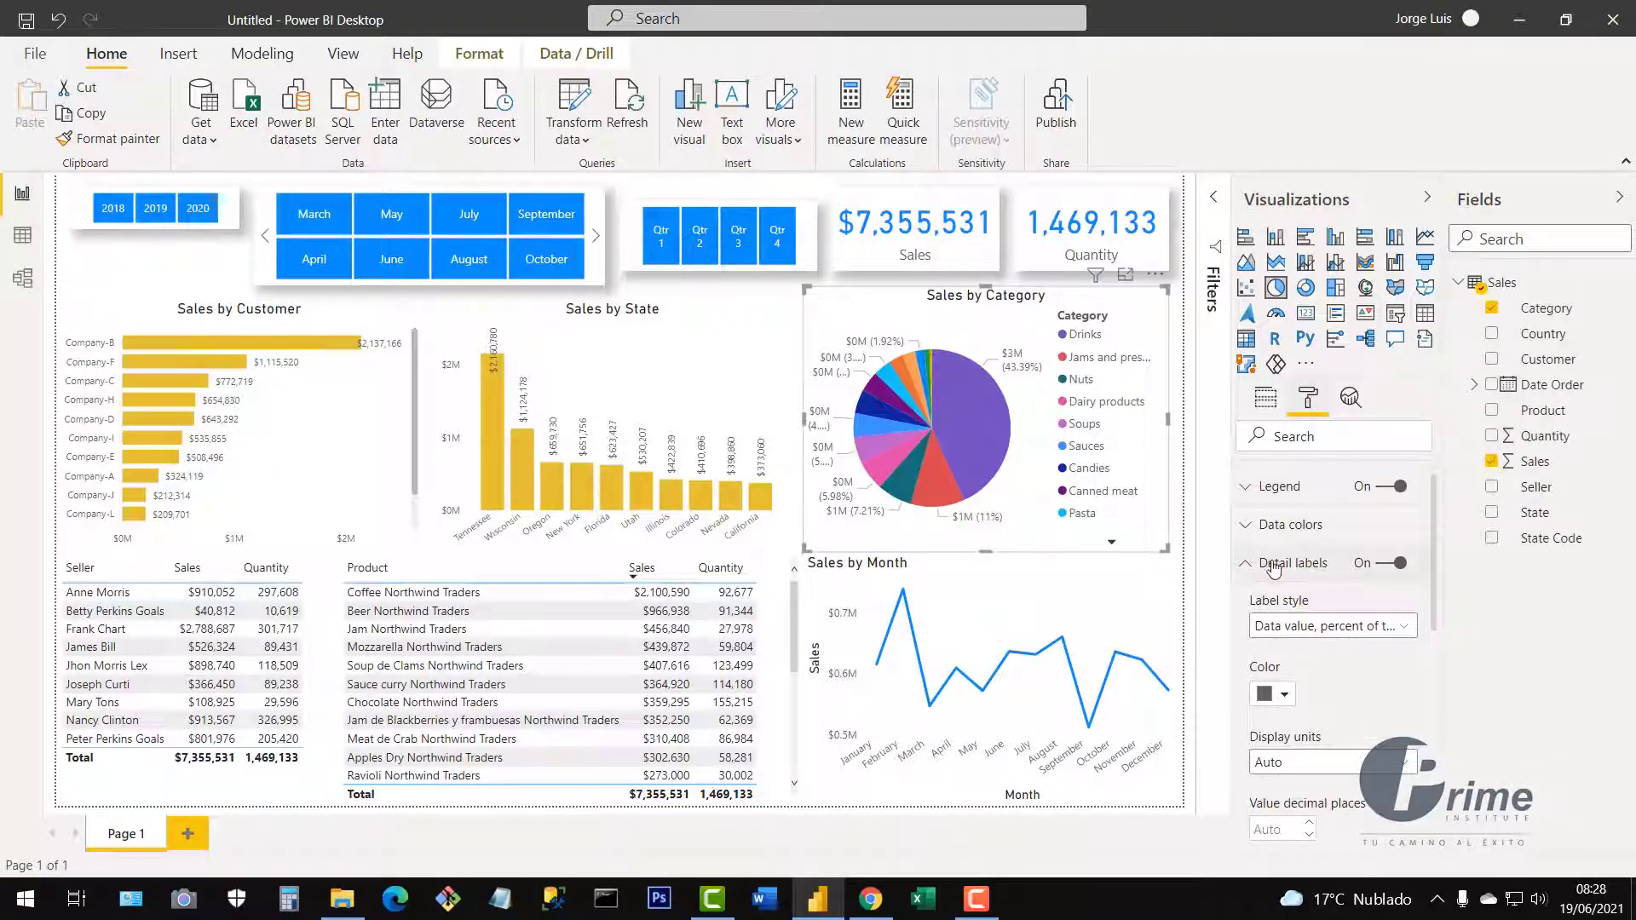
Turn off the legend on the Sales by Category pie chart.
left_click(1248, 577)
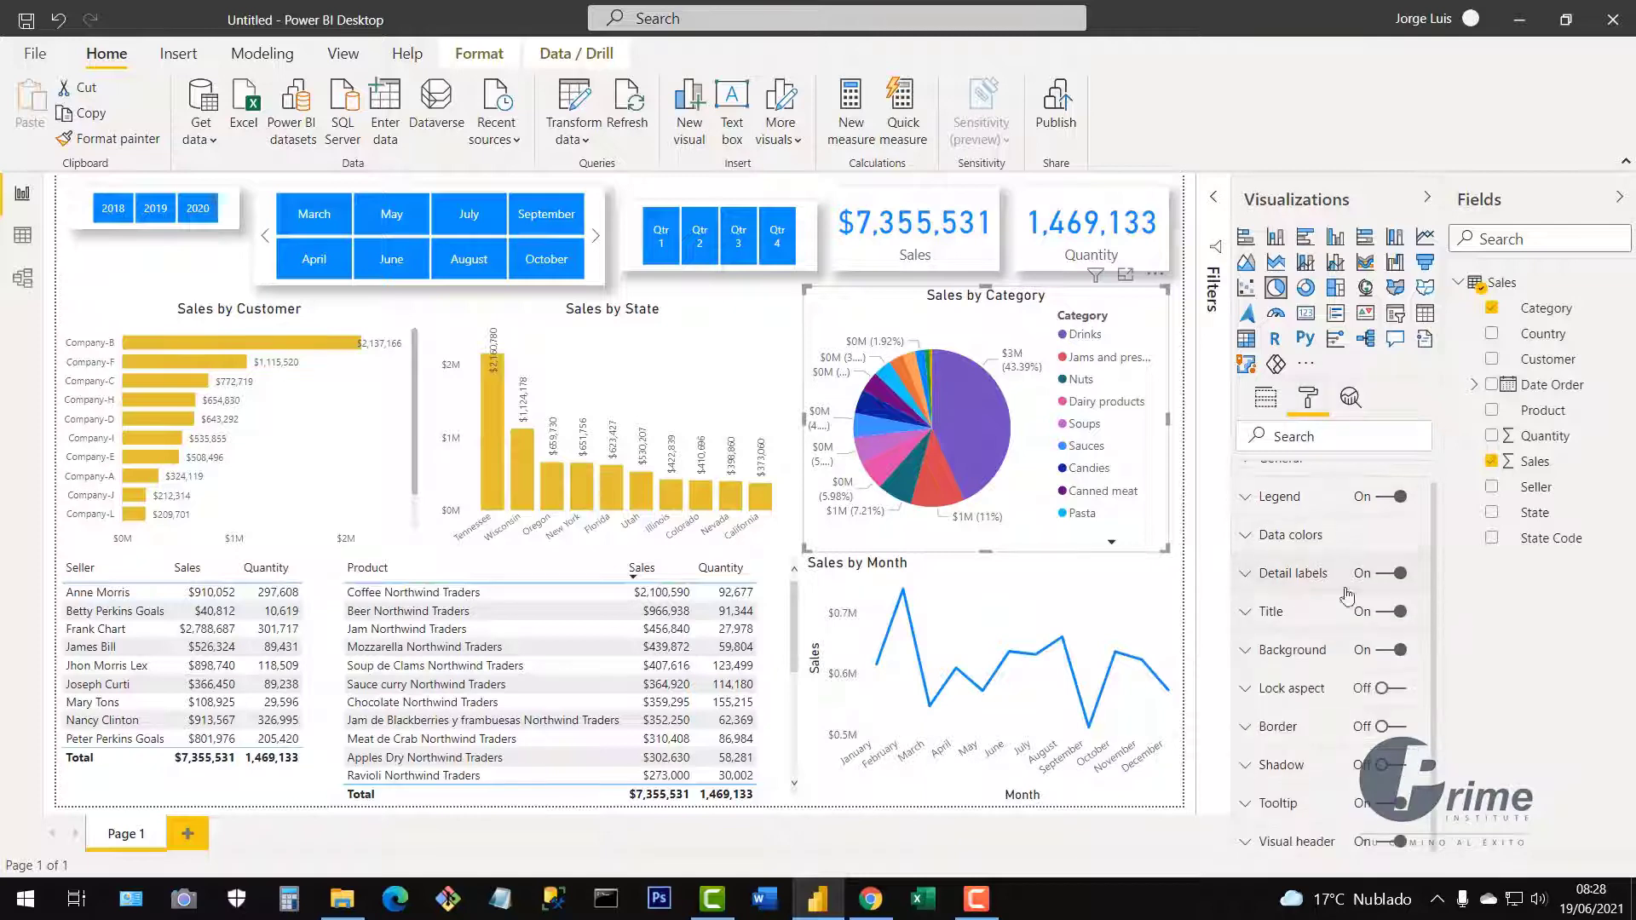
scroll(1356, 631, "up", 1)
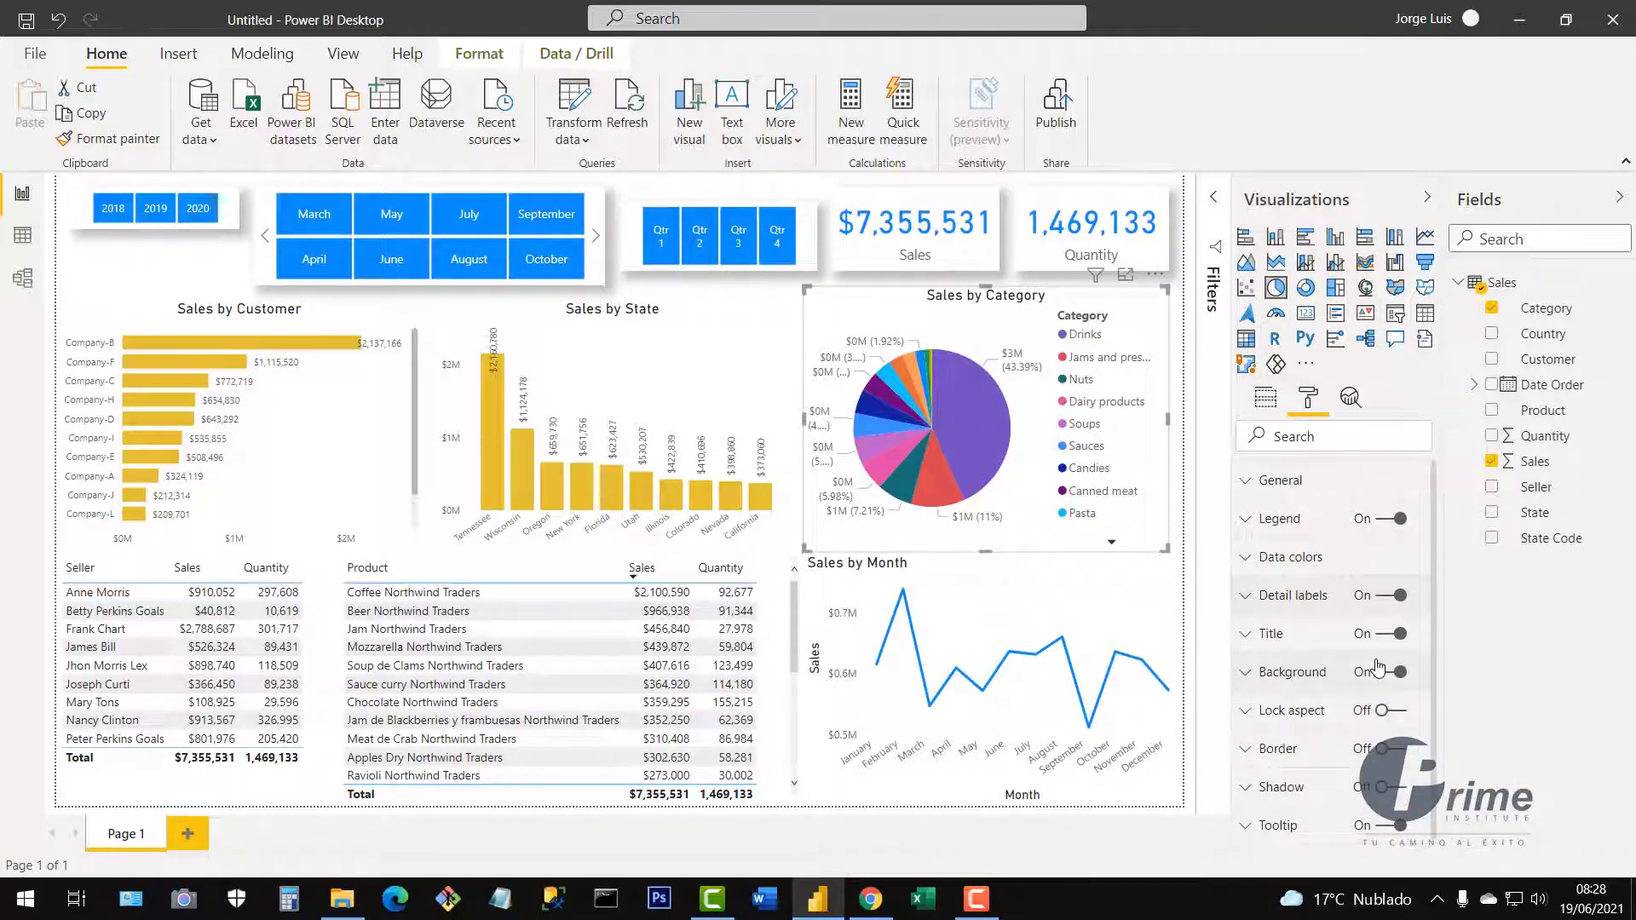
left_click(1387, 519)
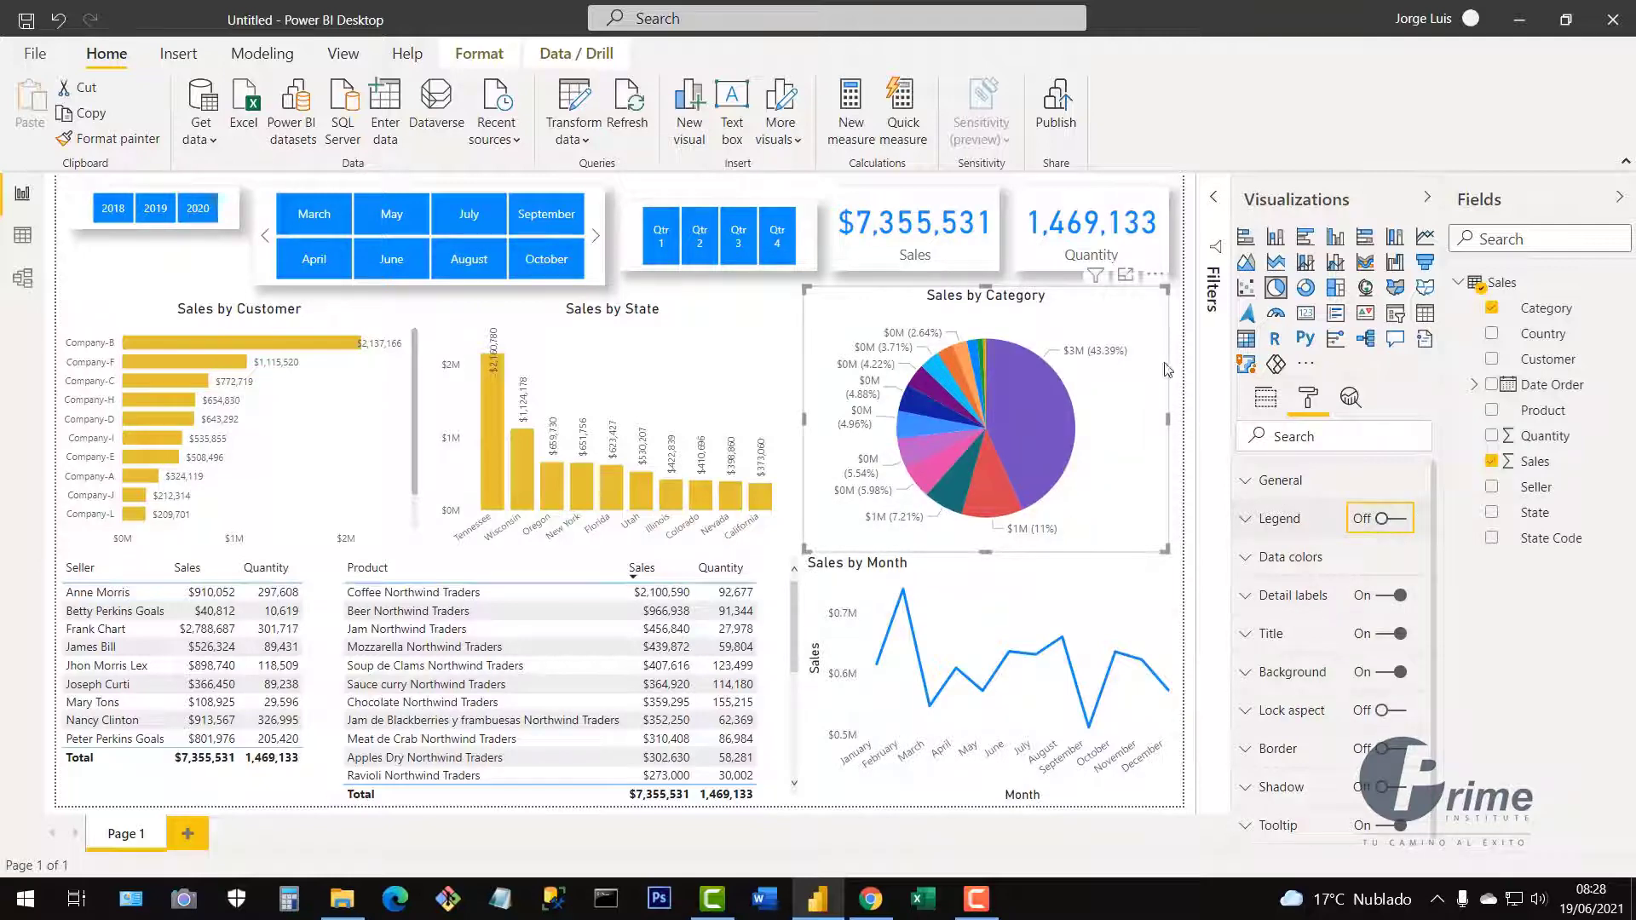
left_click(1396, 523)
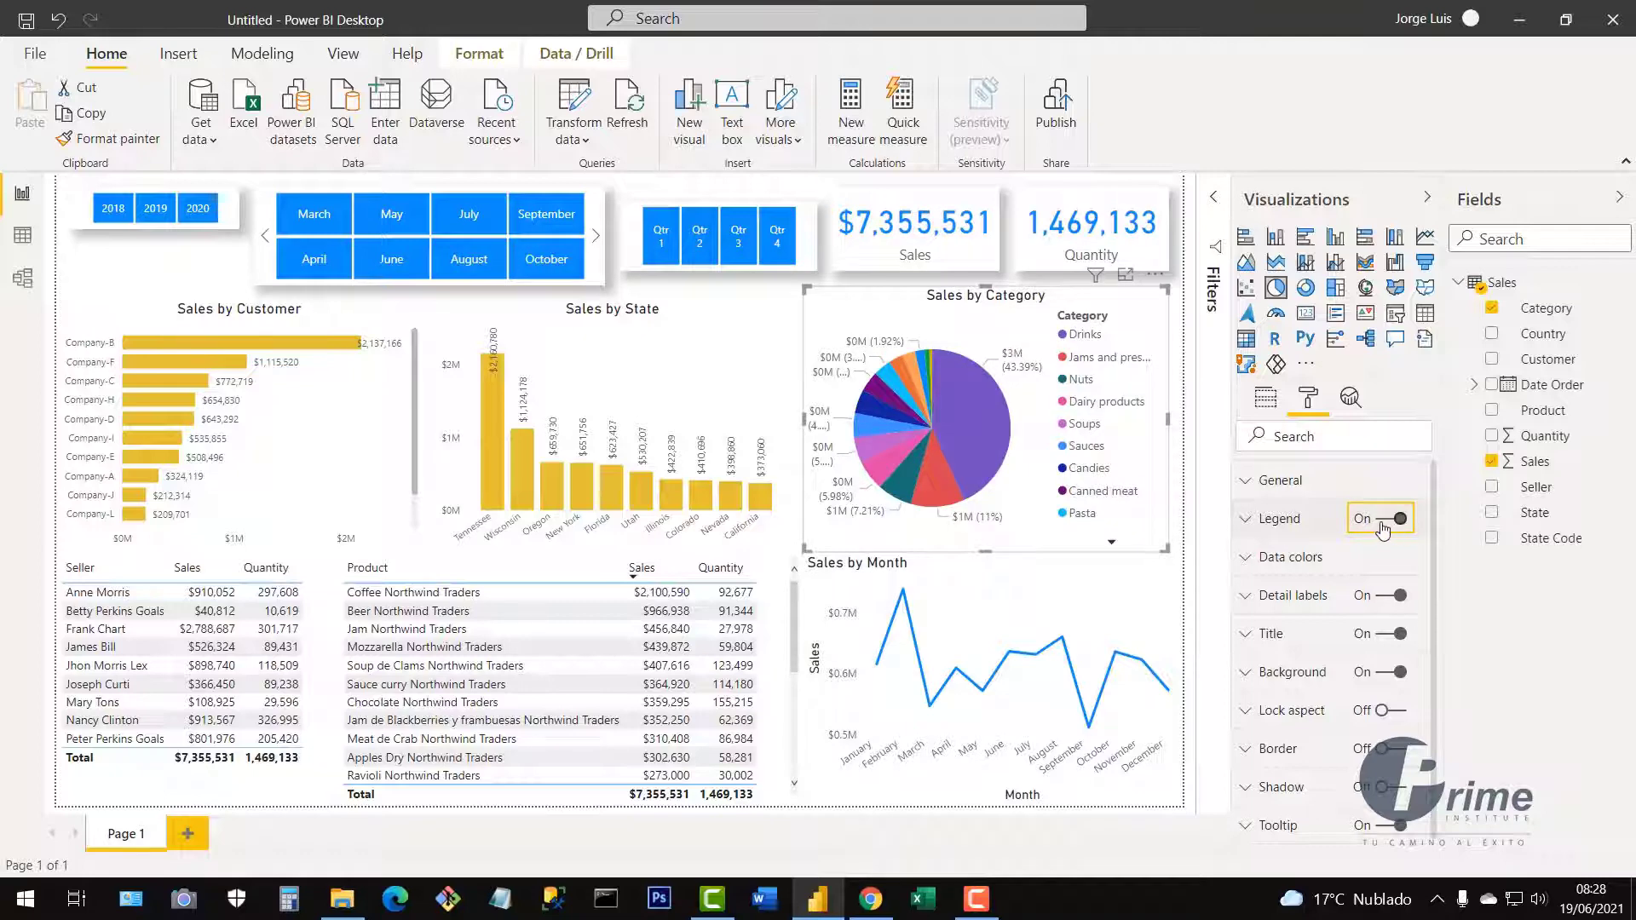
left_click(1382, 523)
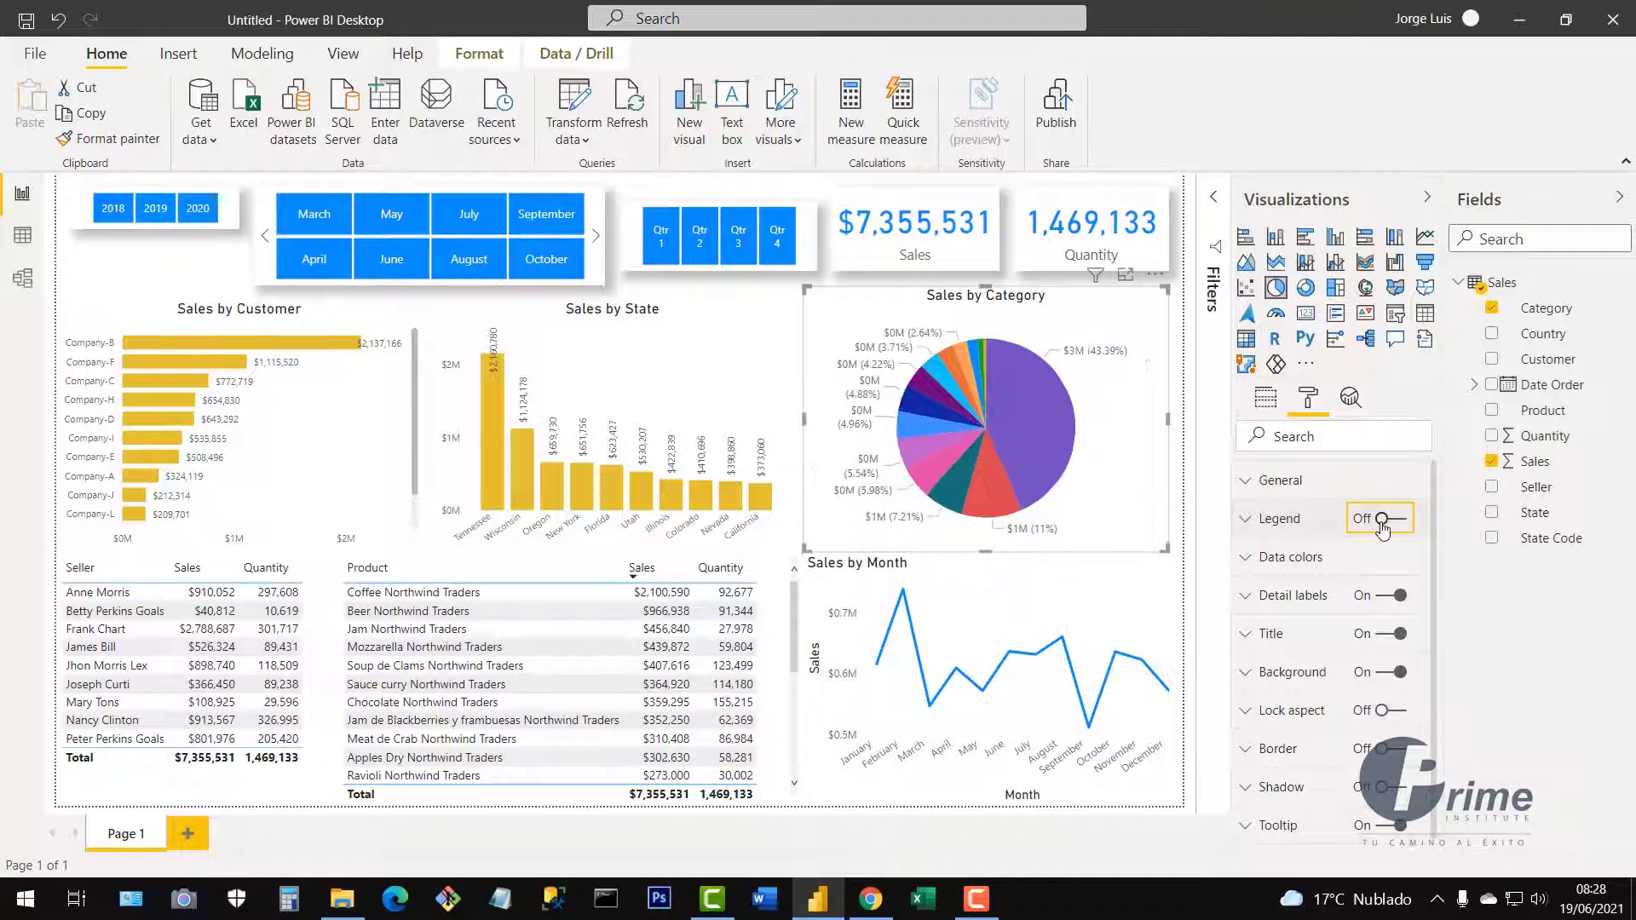
Try the pie's detail label styles and settle on Category, percent of total.
left_click(1247, 601)
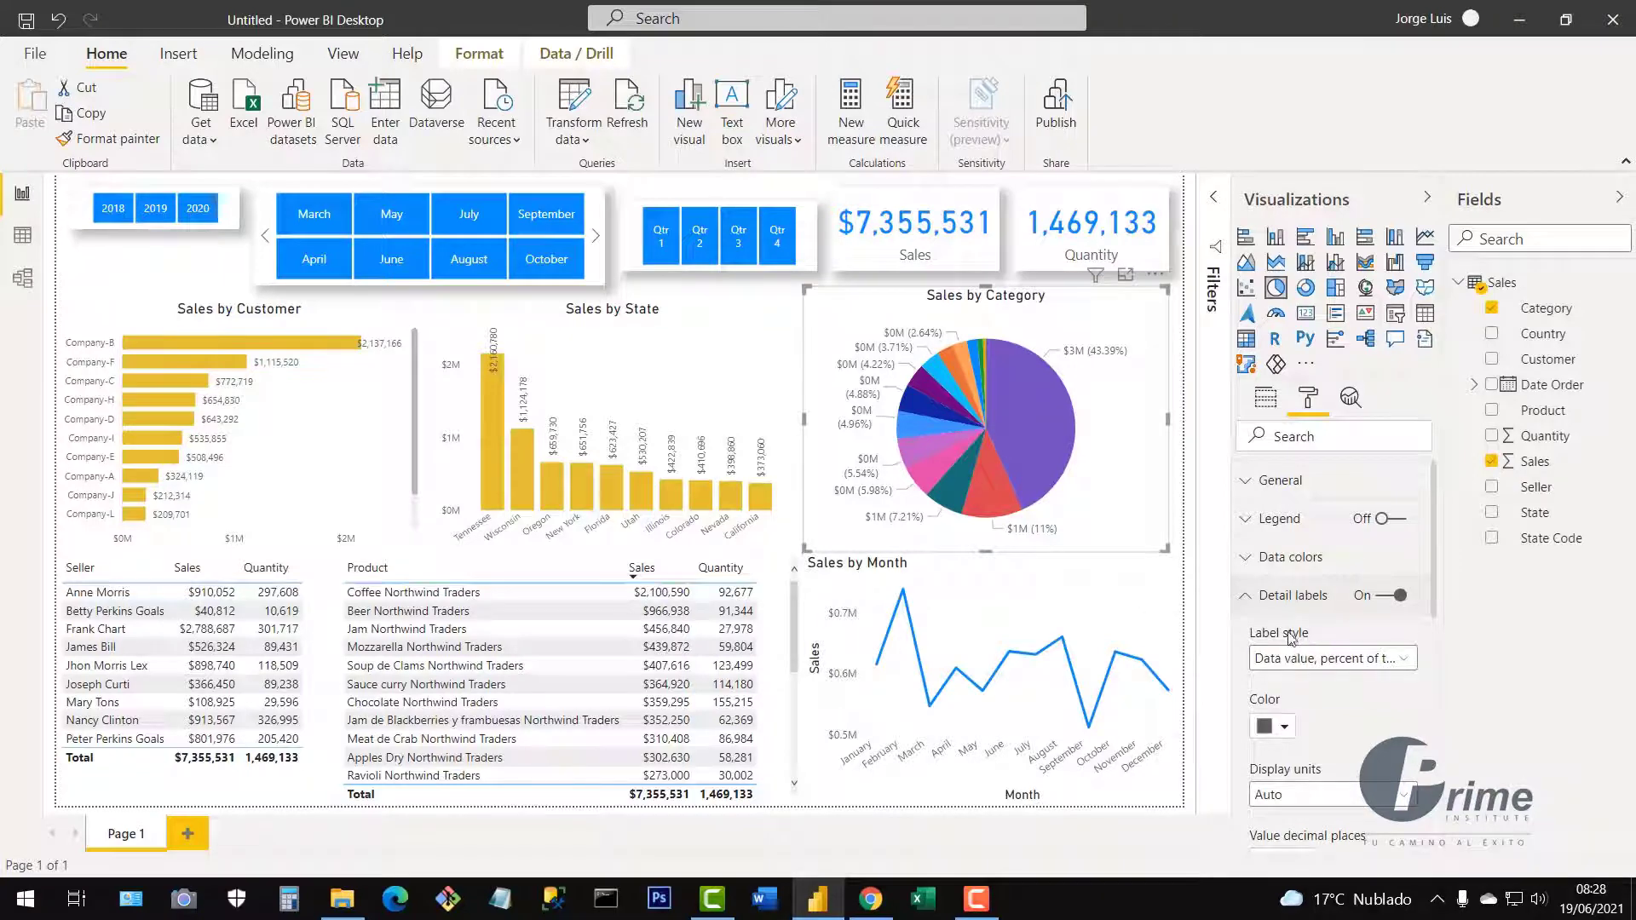
left_click(1405, 659)
left_click(1342, 693)
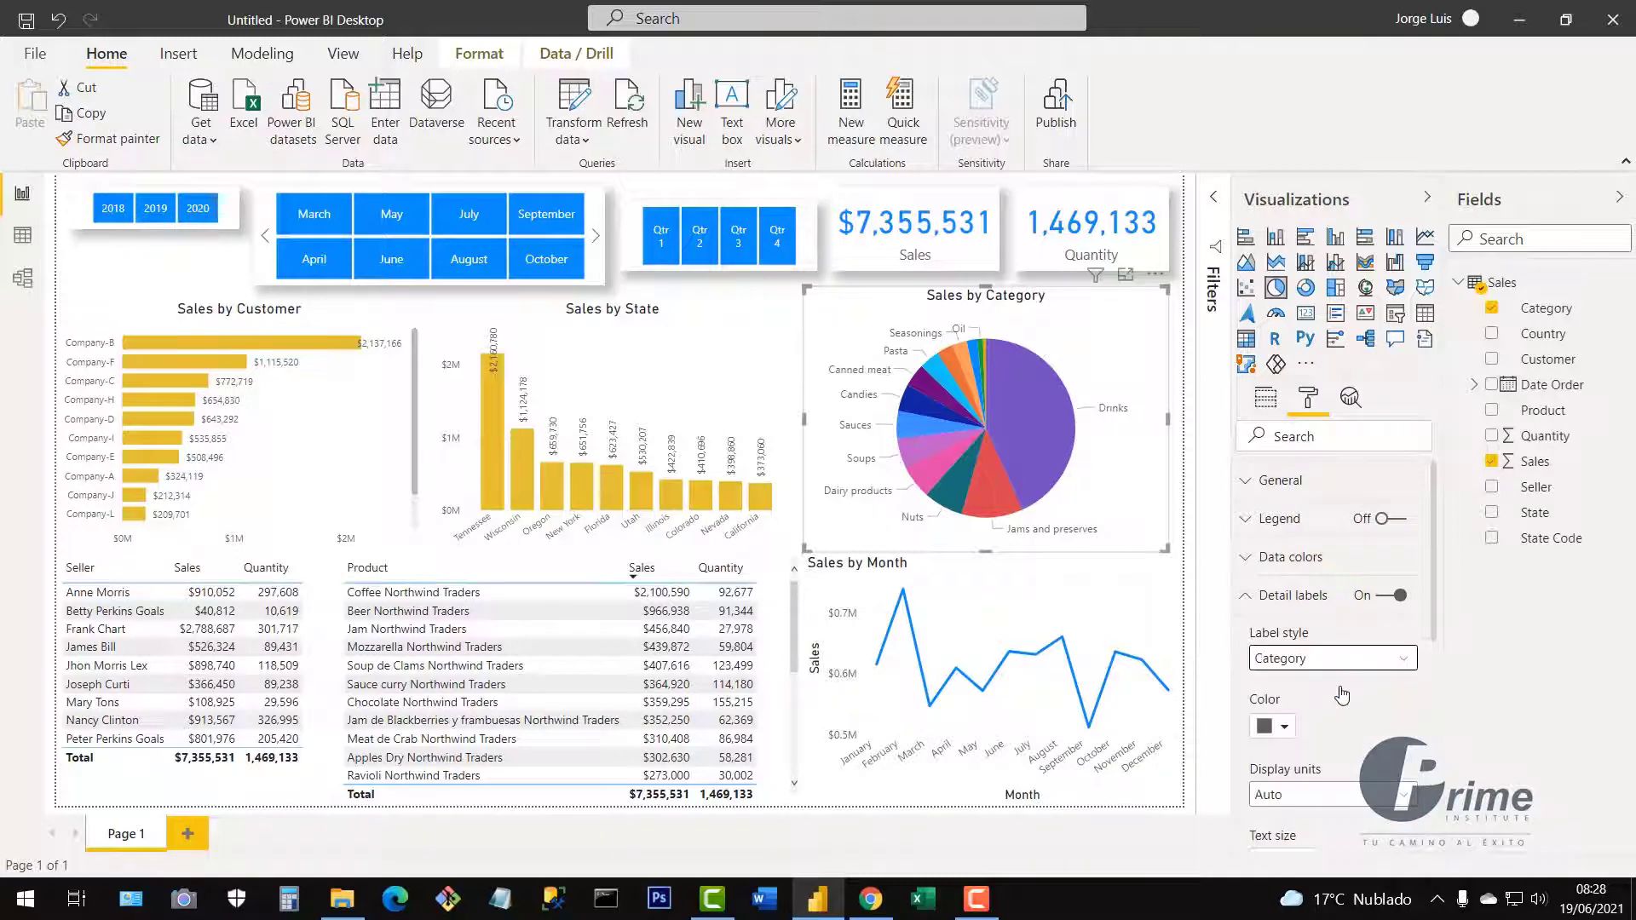
left_click(1404, 661)
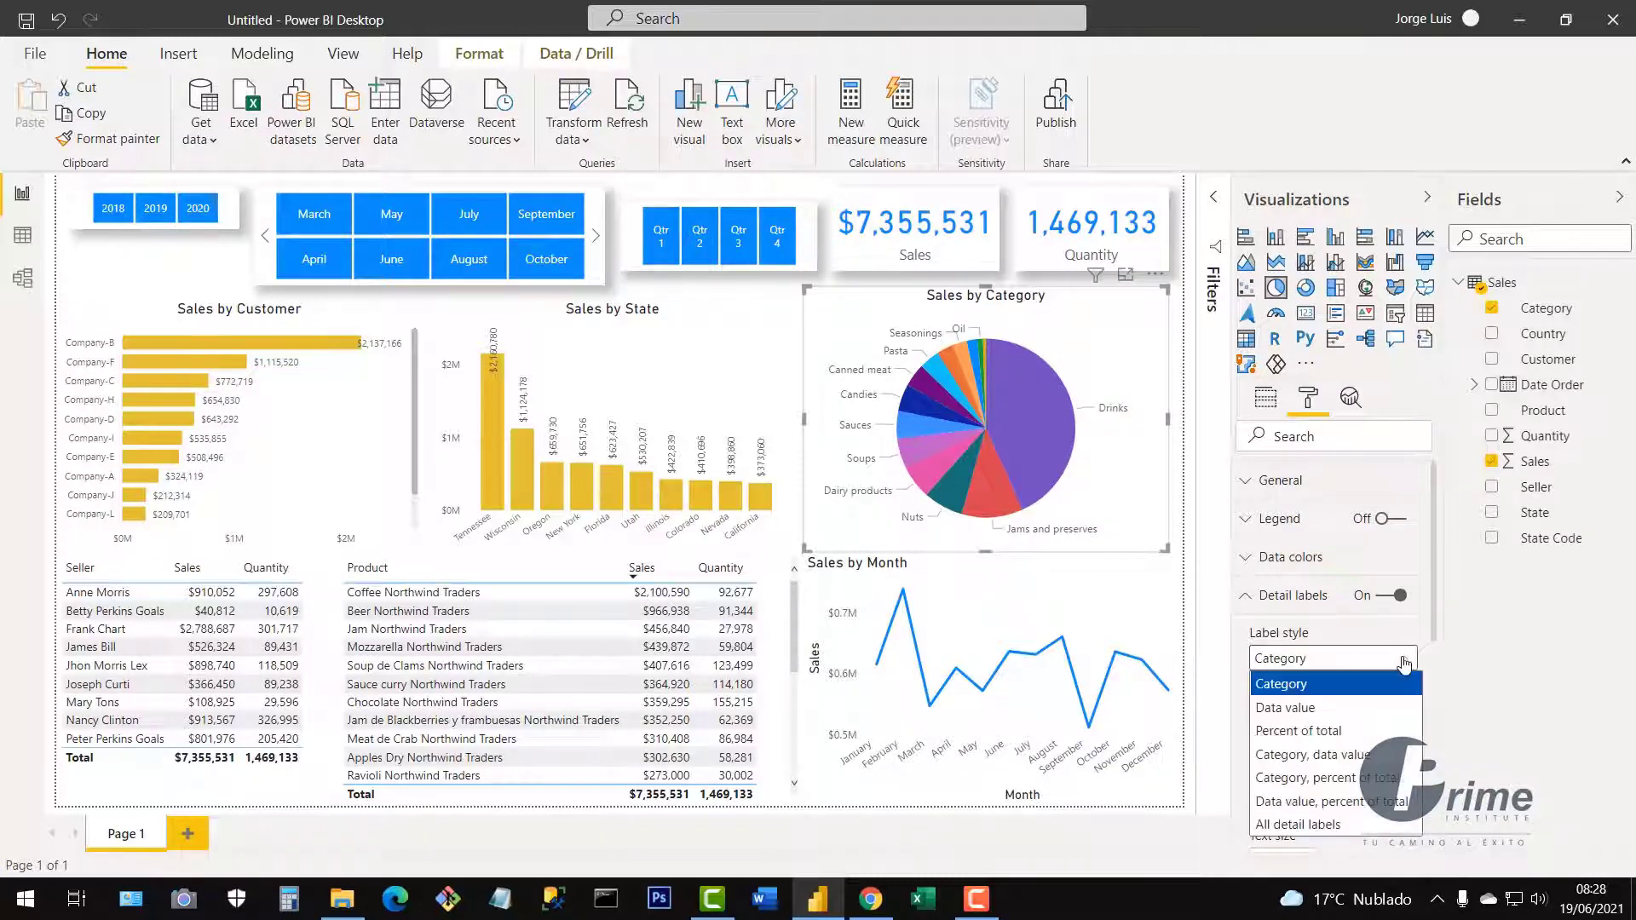
left_click(1345, 709)
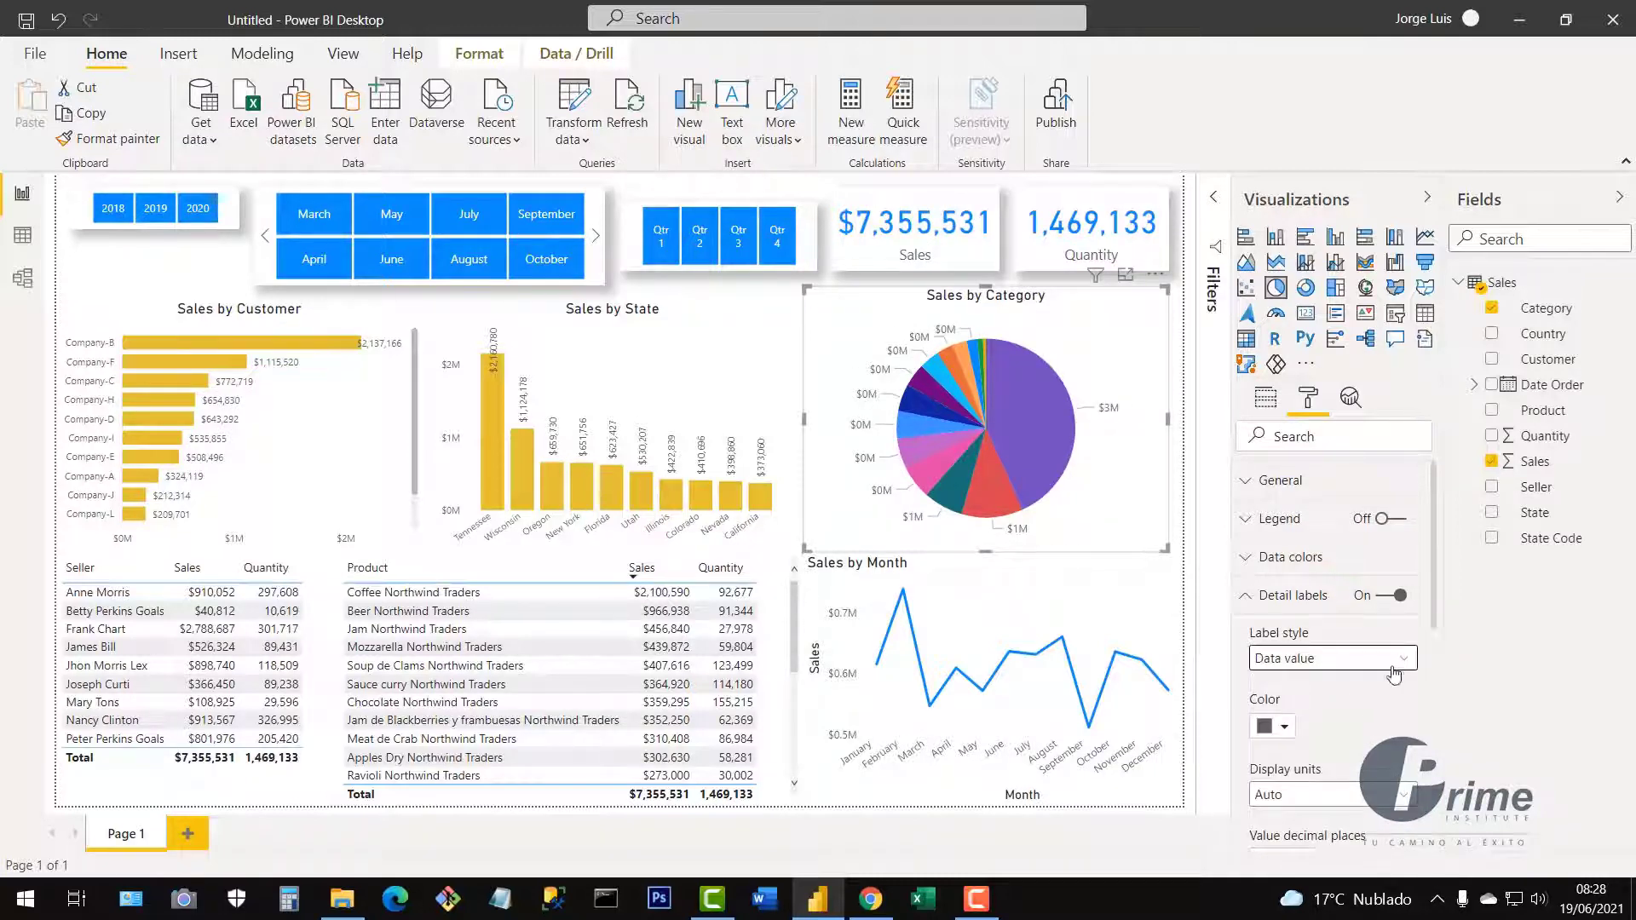
left_click(1396, 659)
left_click(1349, 733)
left_click(1402, 660)
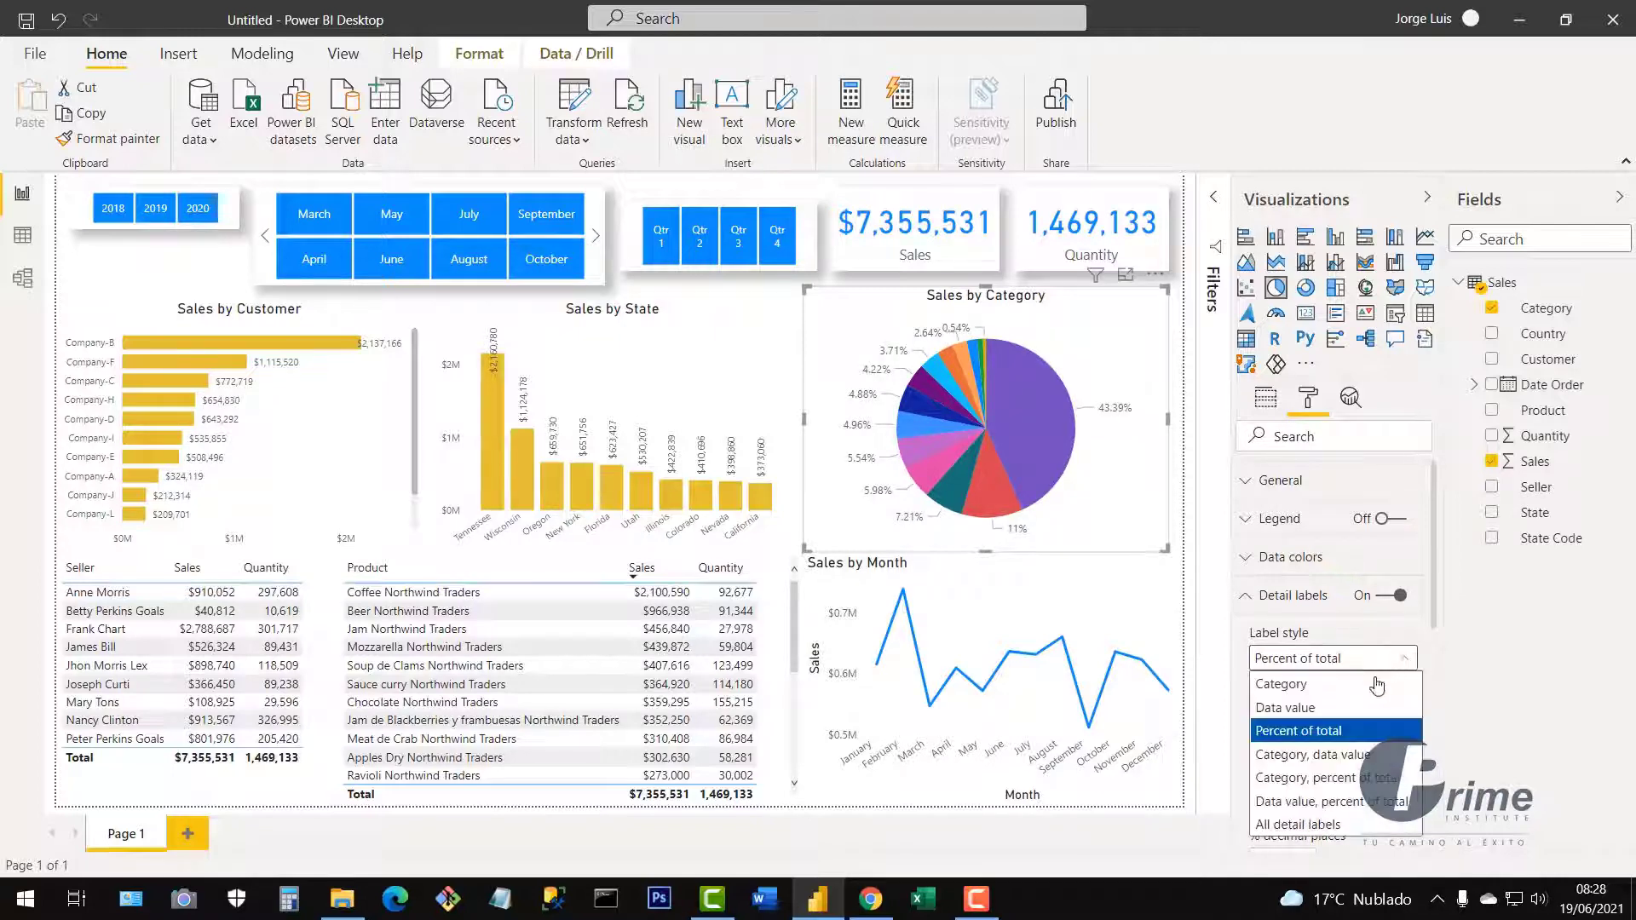
left_click(1361, 756)
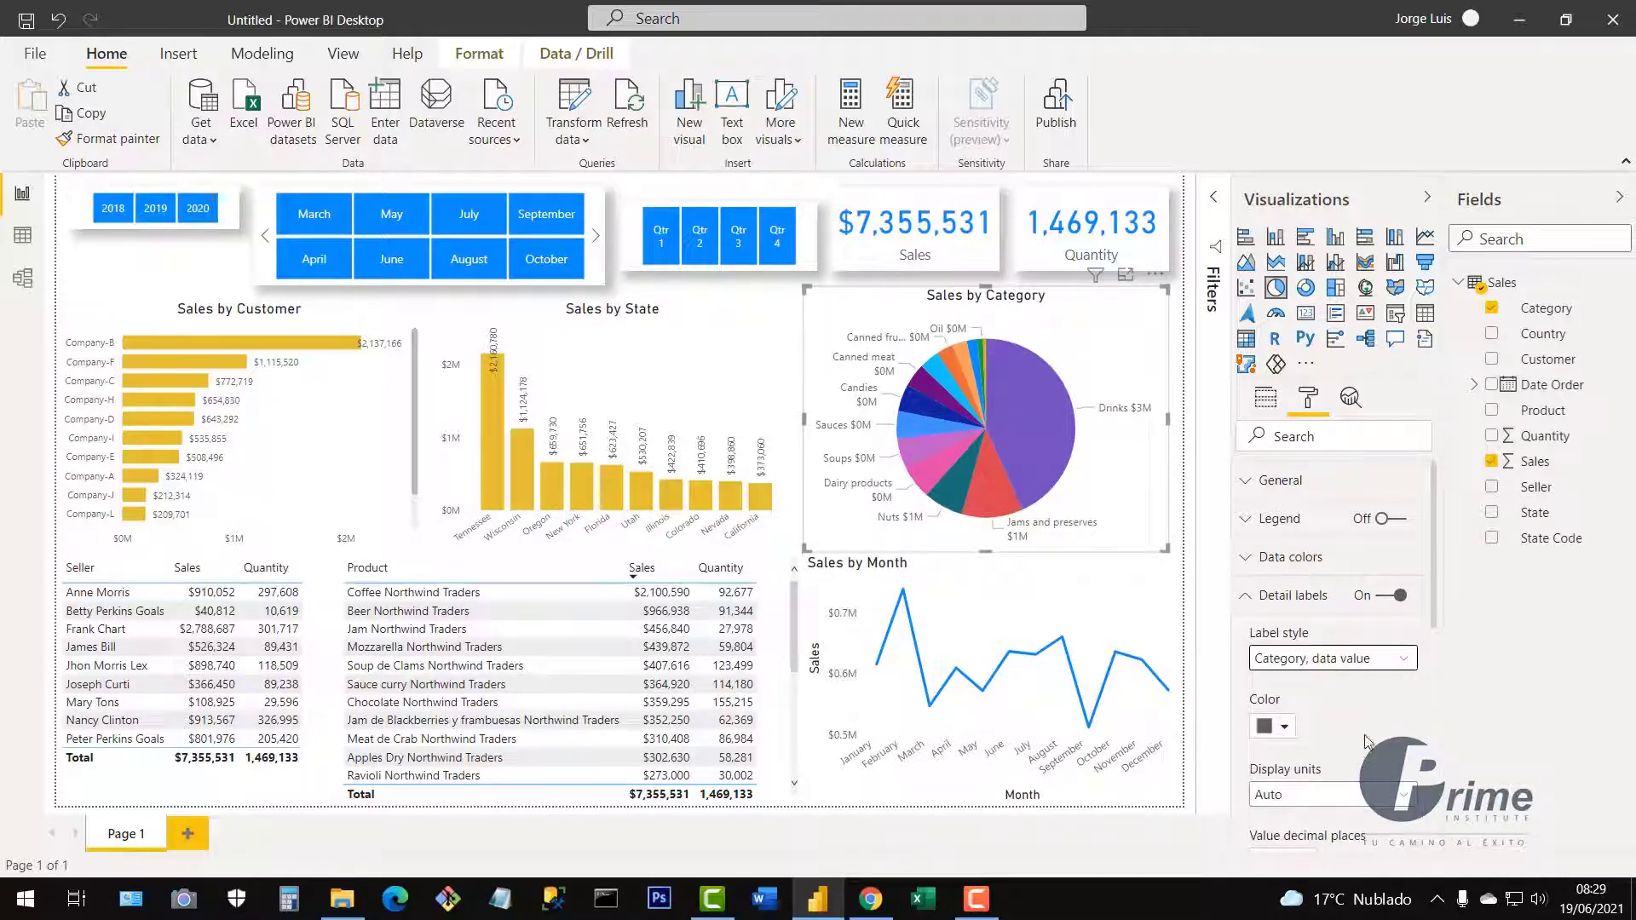
left_click(1367, 659)
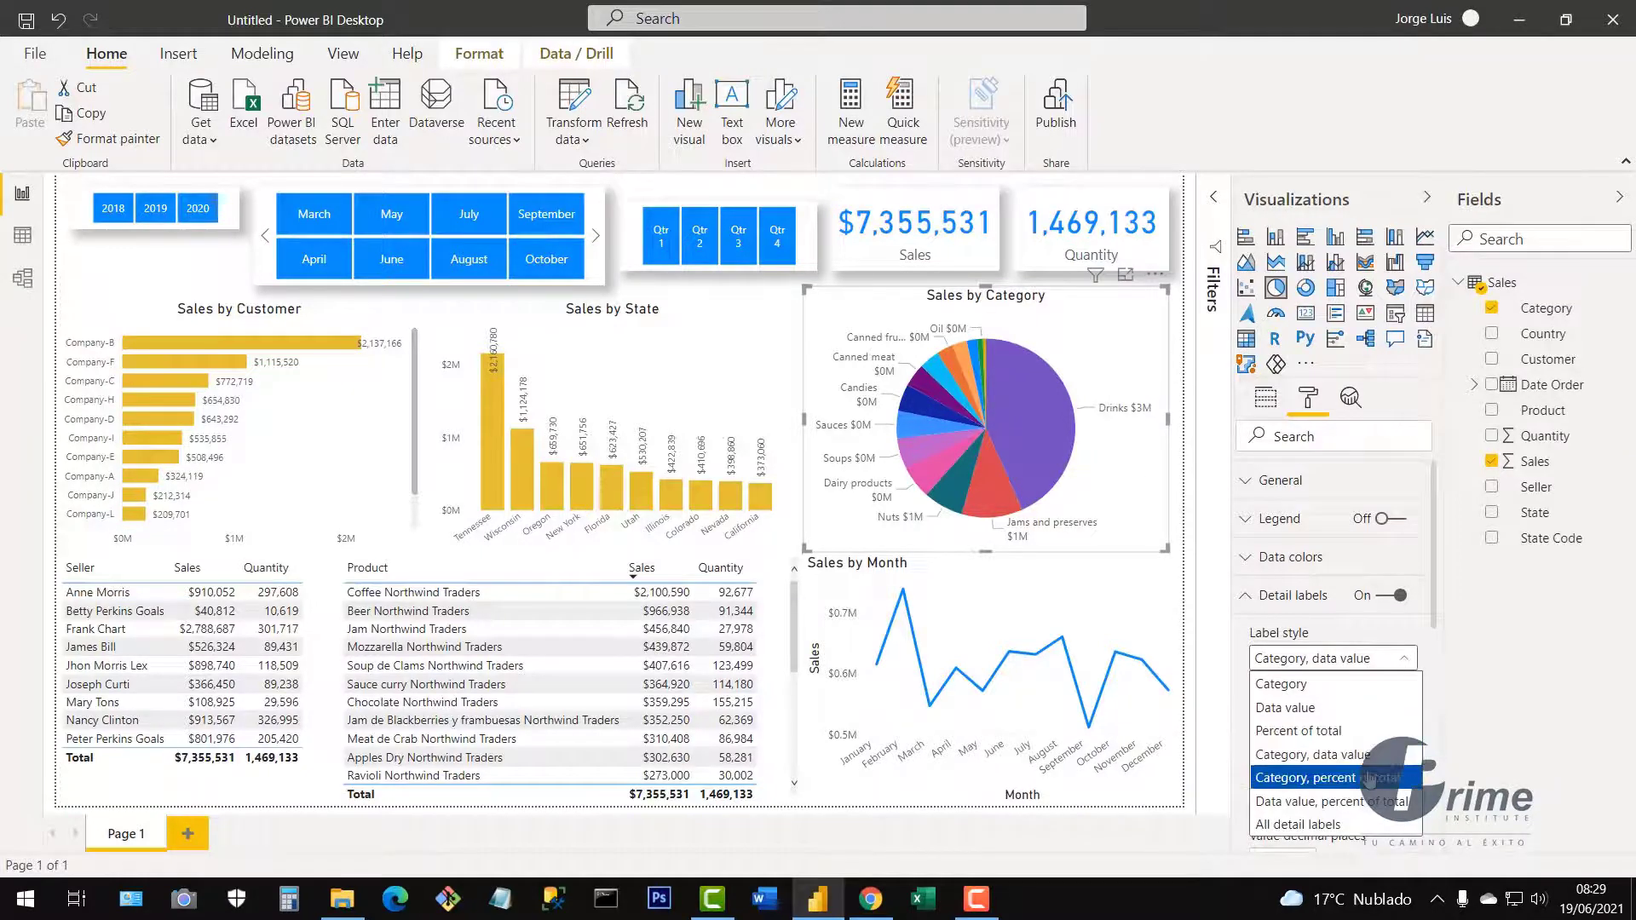
left_click(1368, 778)
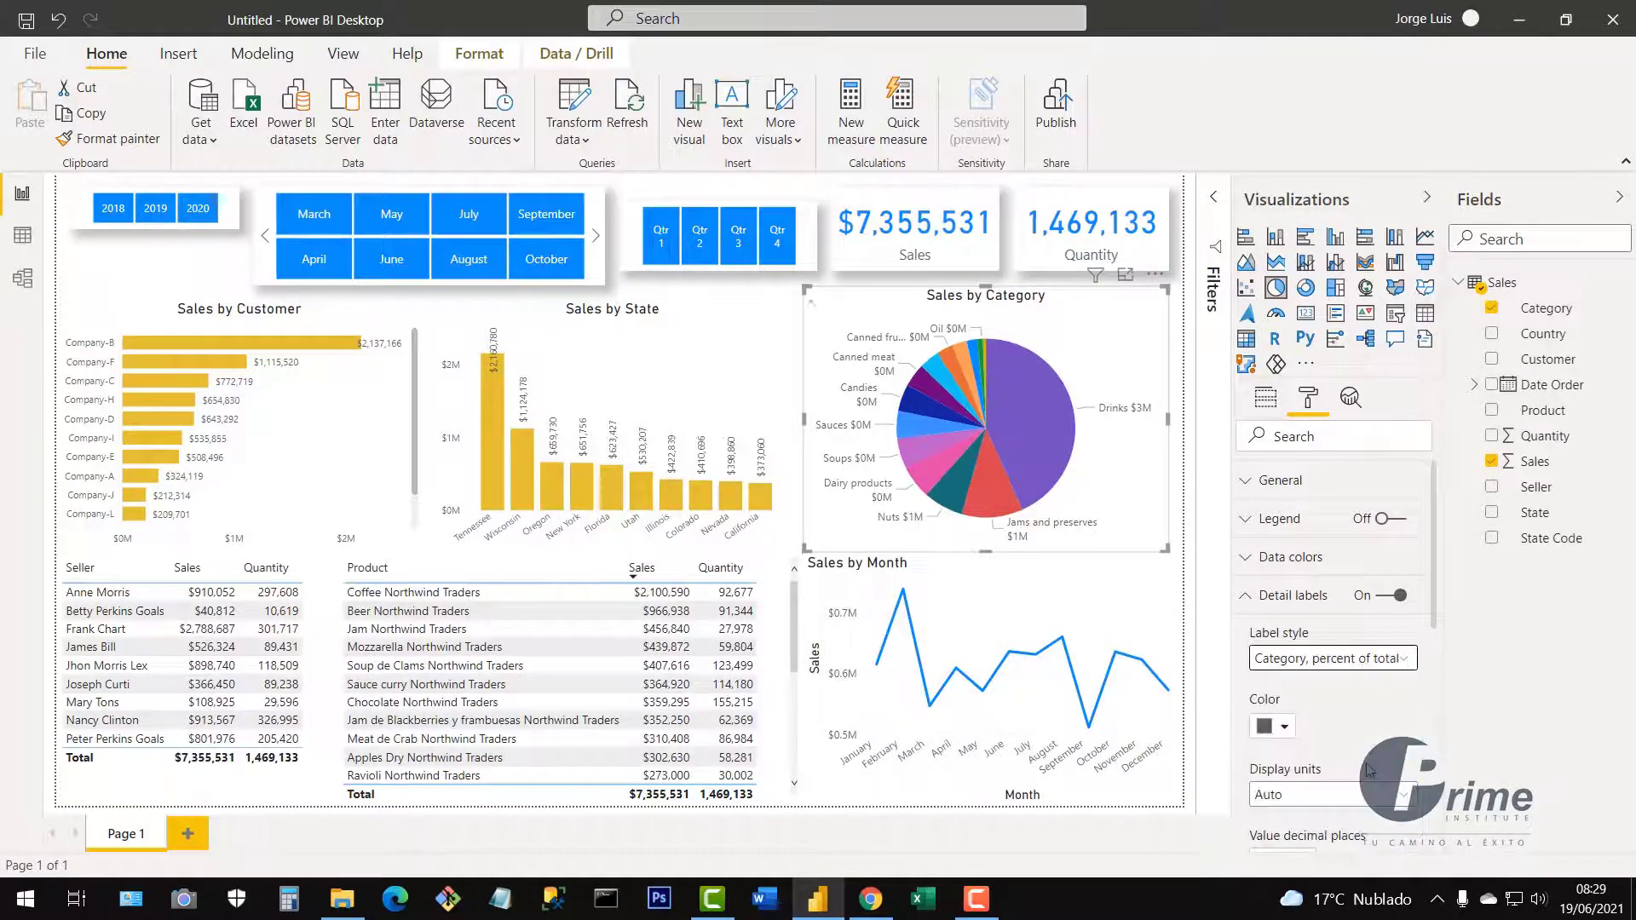
left_click(1361, 673)
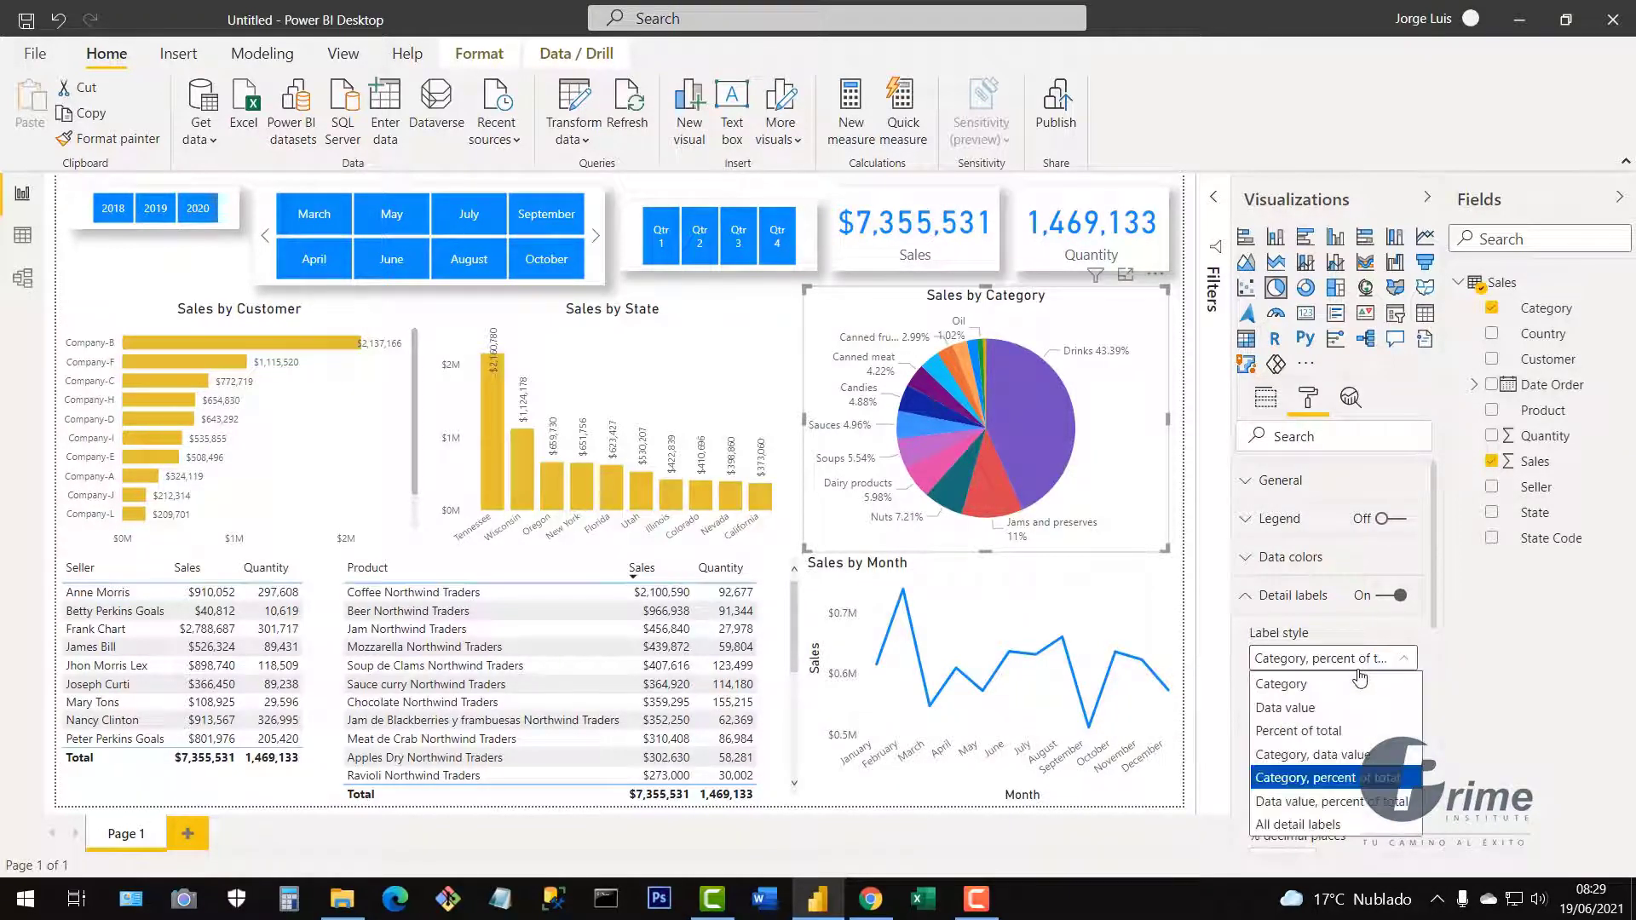
left_click(1359, 802)
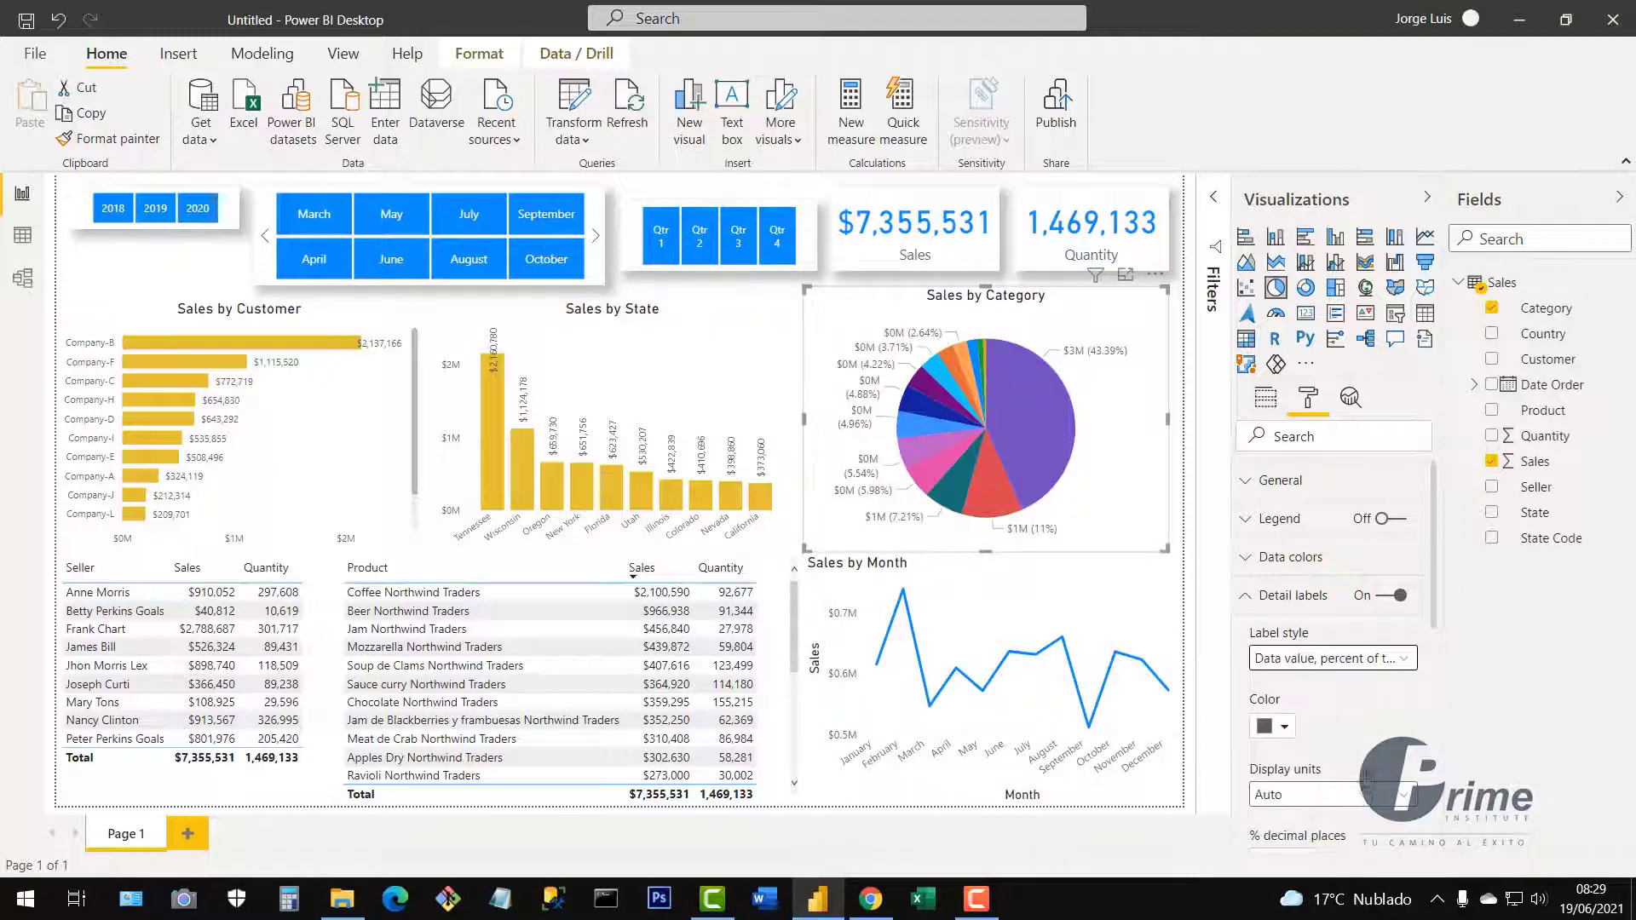
left_click(1360, 661)
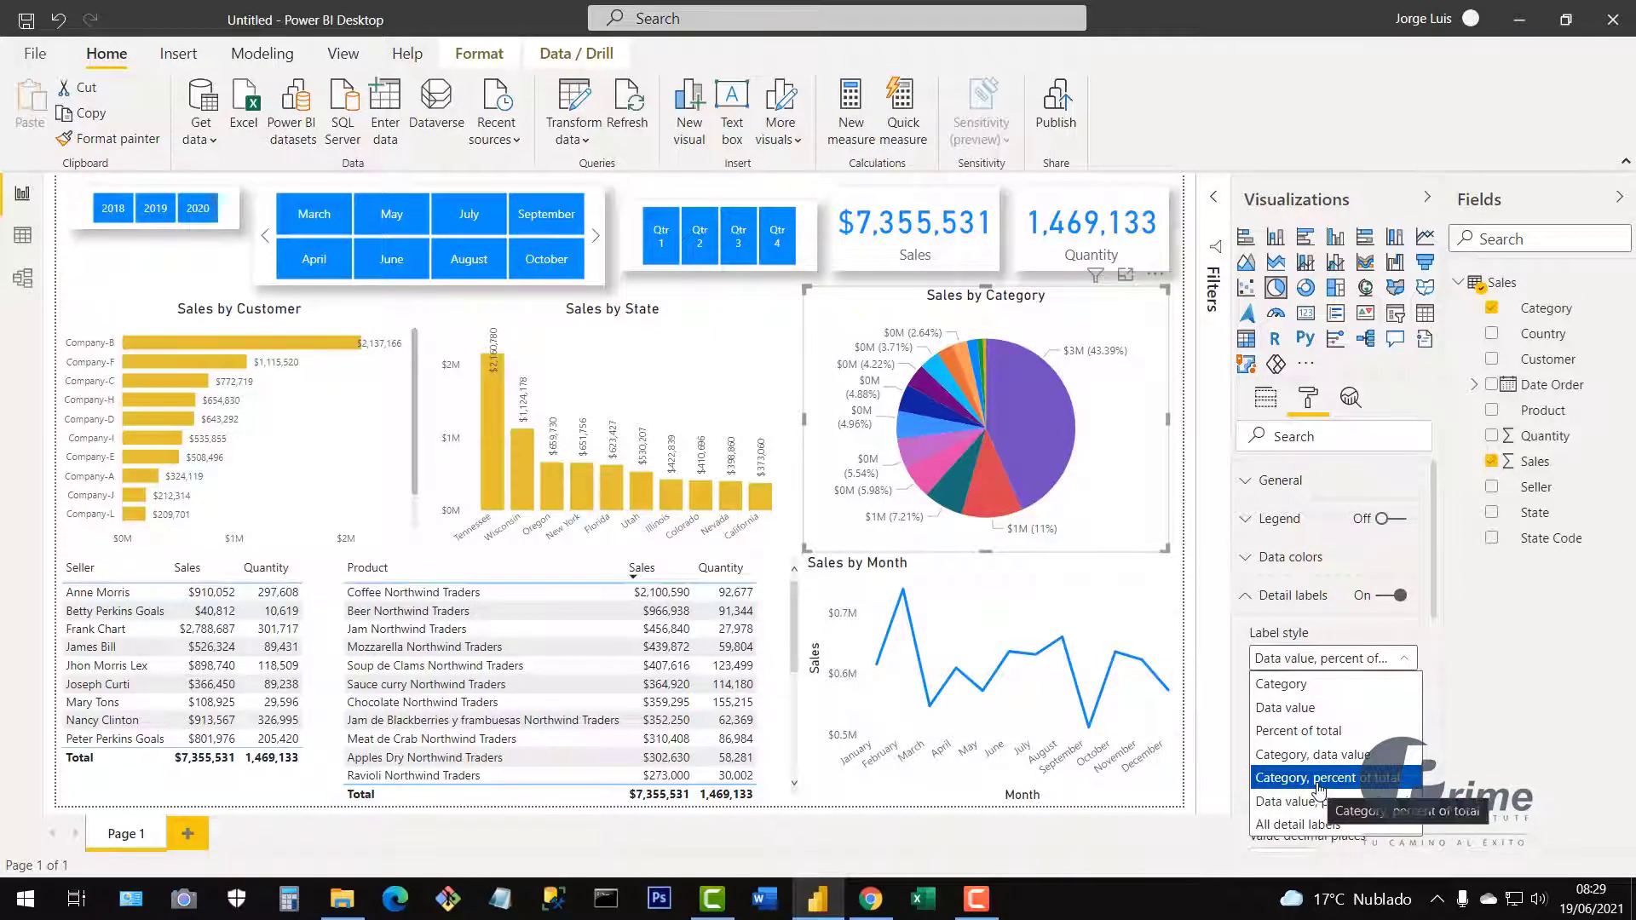
left_click(1320, 825)
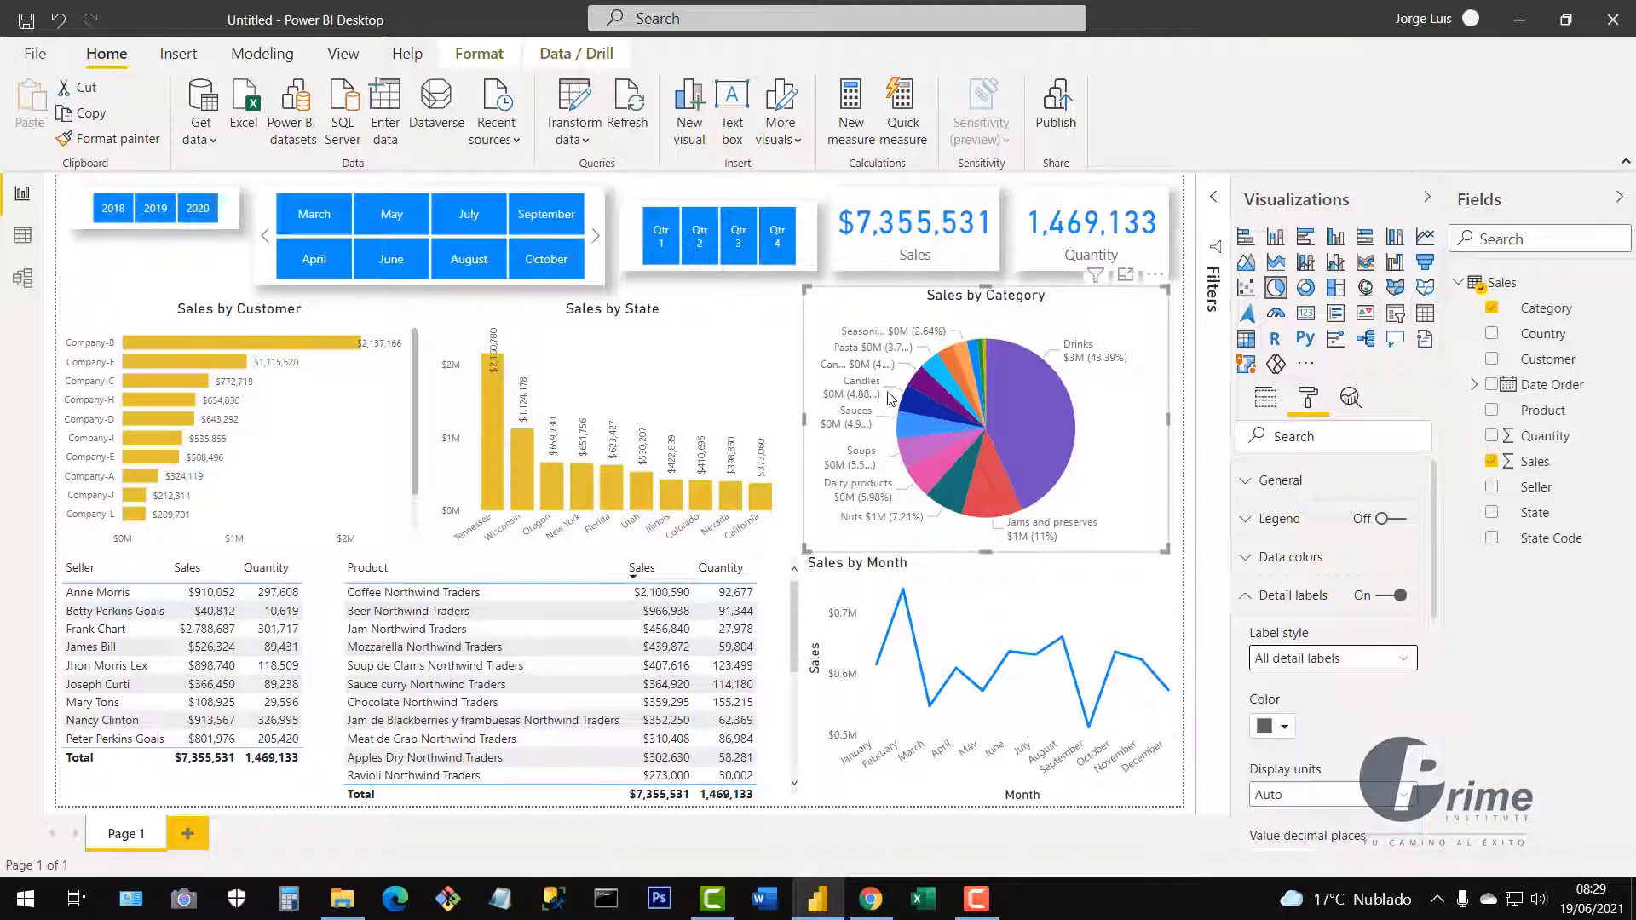
left_click(1306, 661)
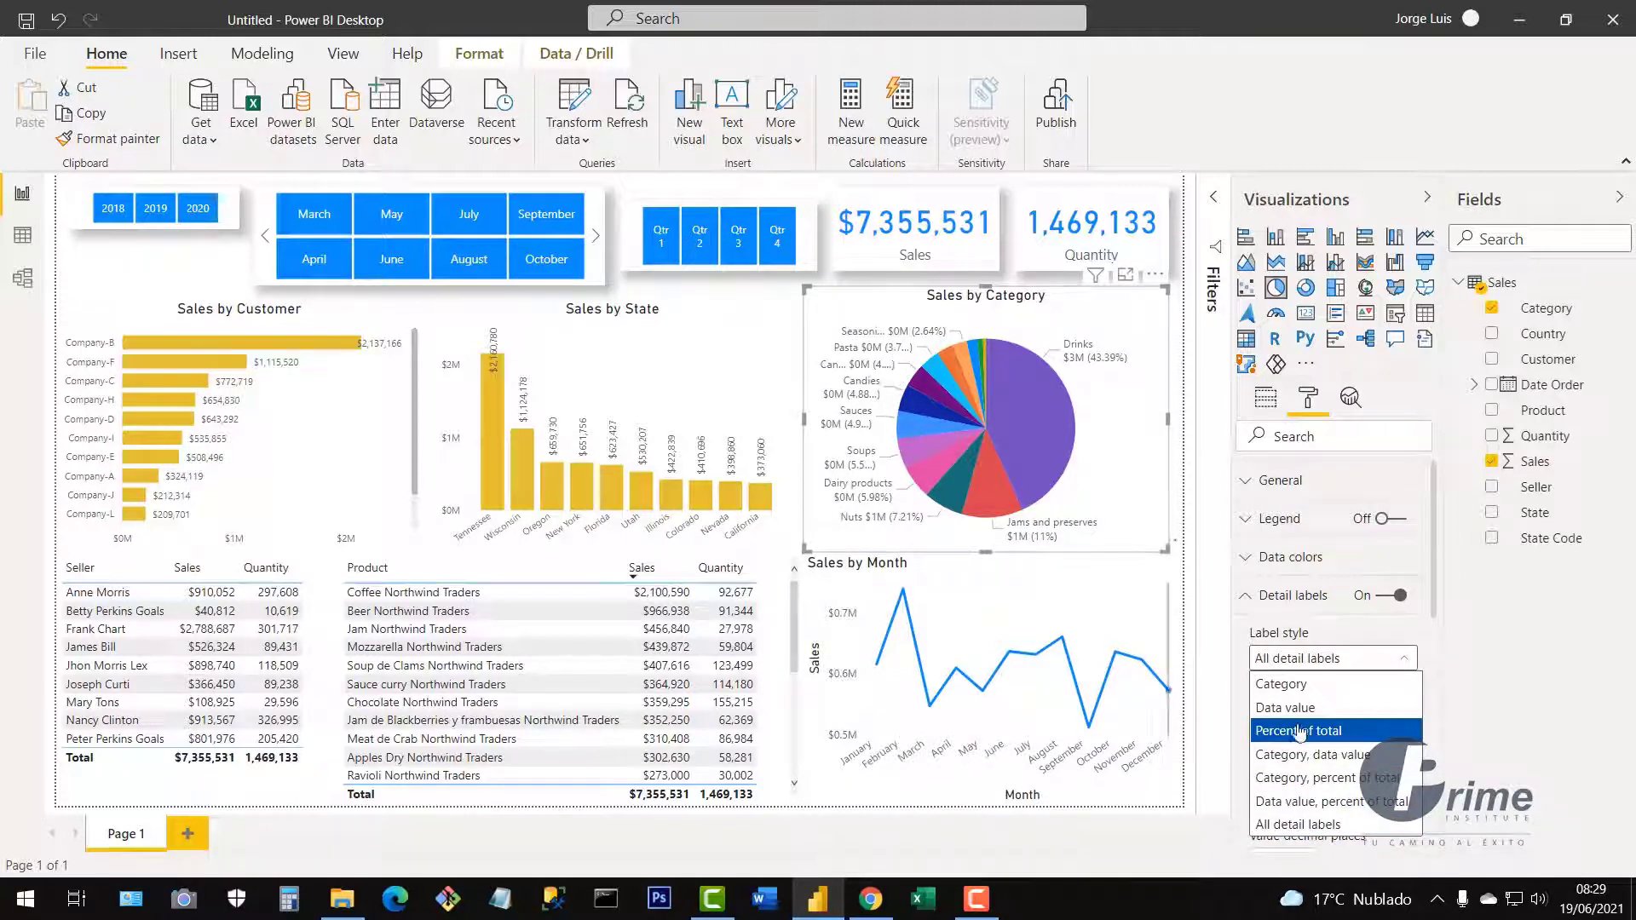
left_click(1327, 795)
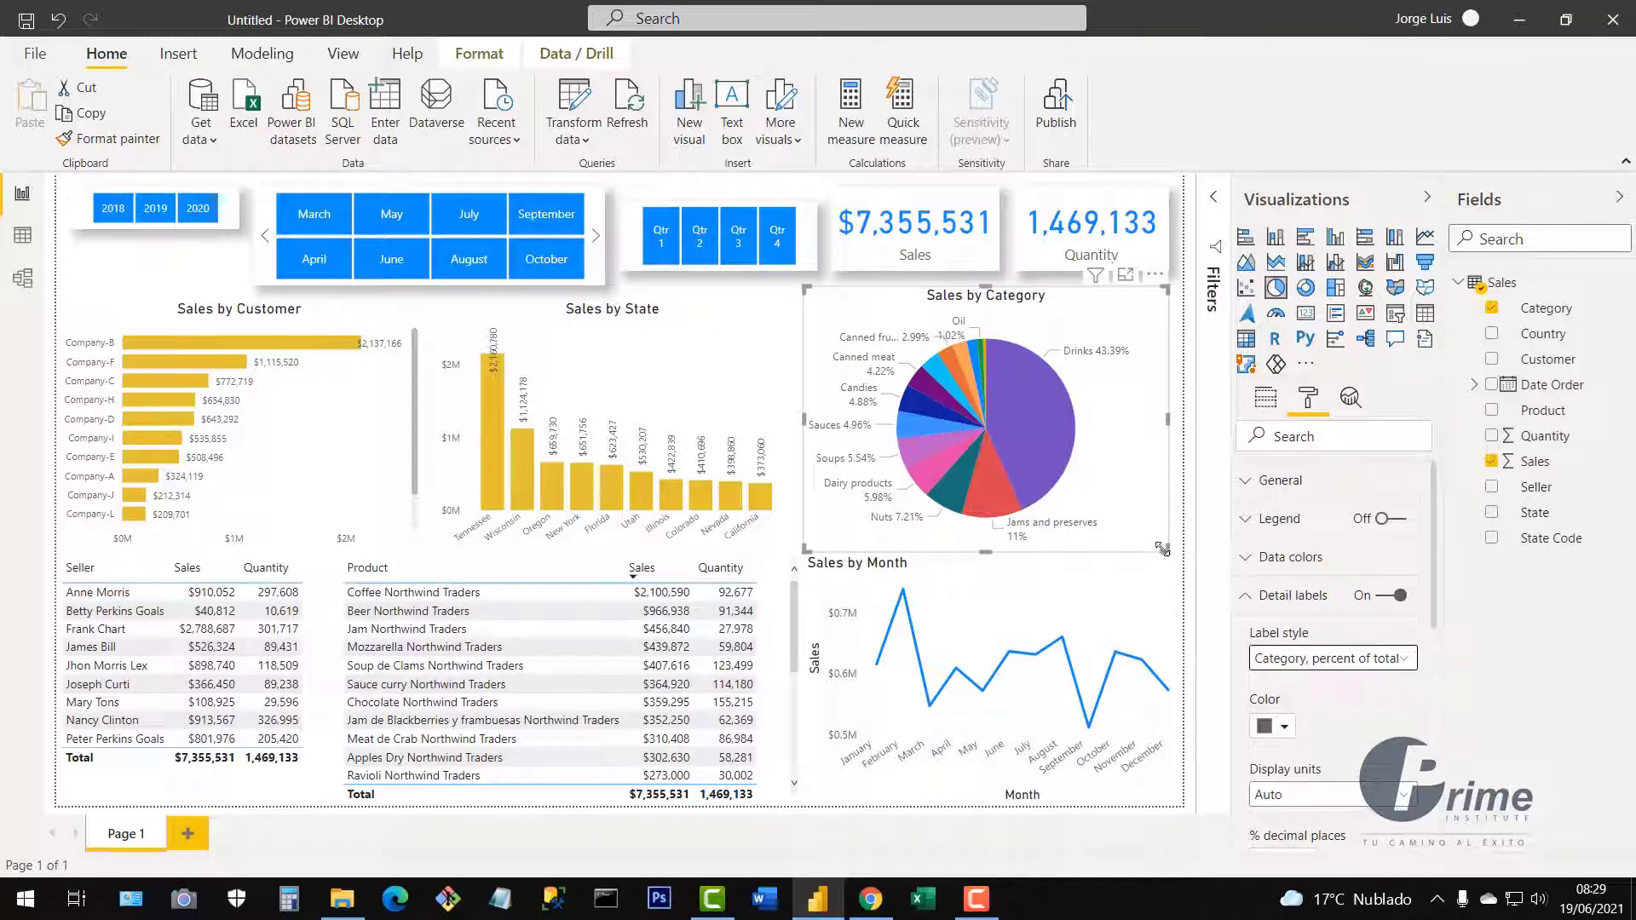
Shrink the pie, widen Sales by State and Sales by Customer, and copy Sales by State's formatting.
left_click_drag(1163, 550, 1119, 552)
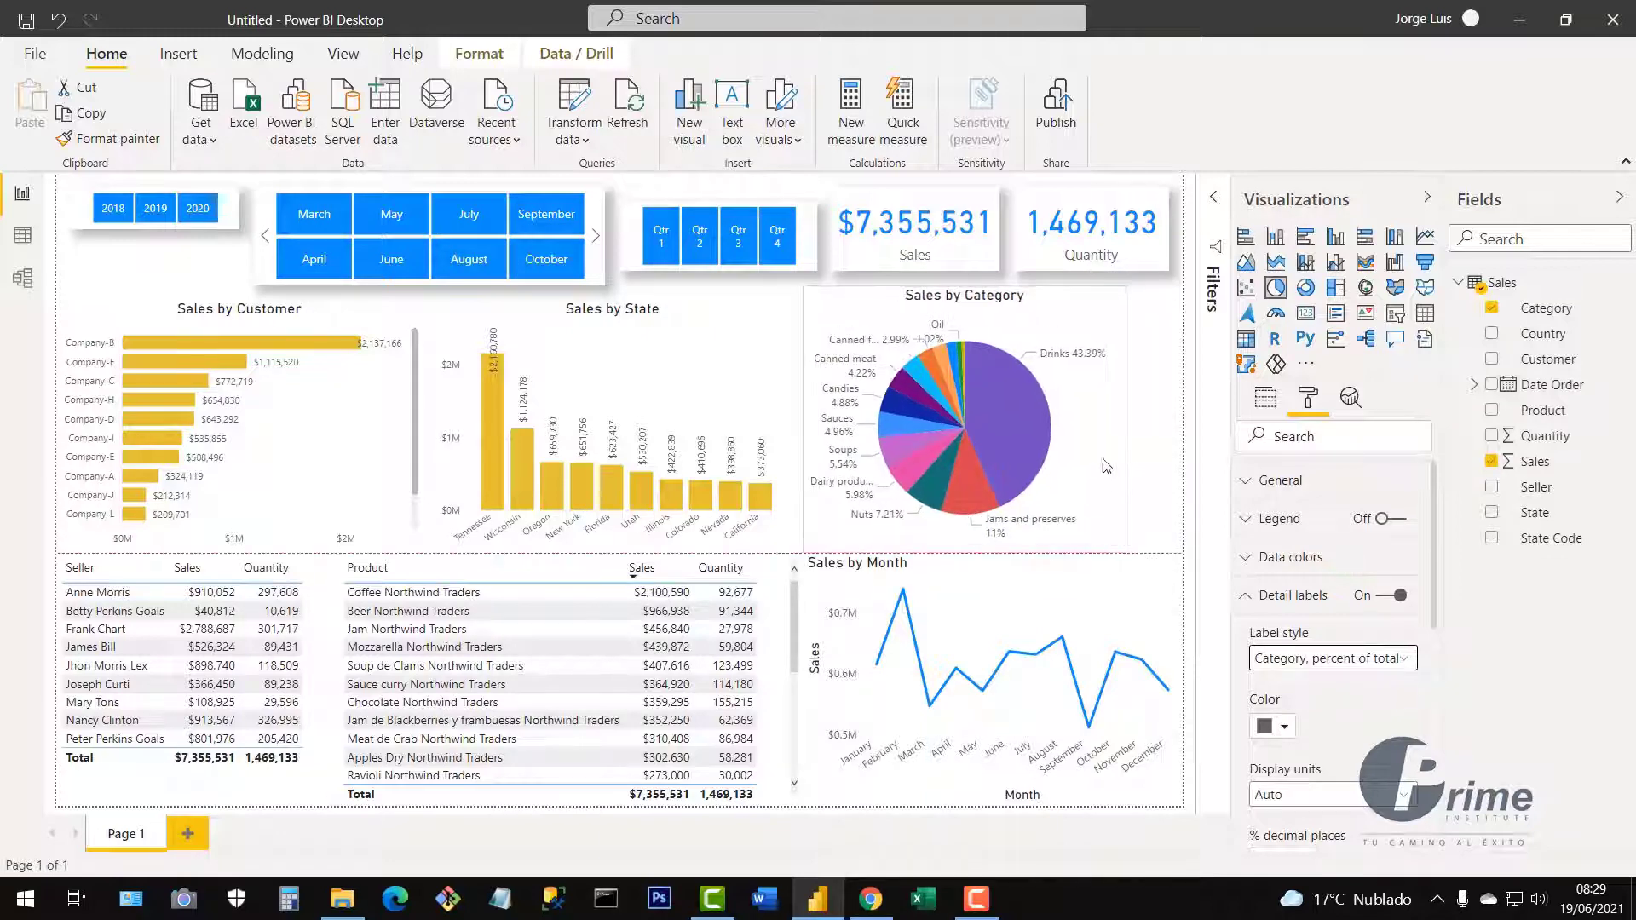
left_click_drag(1117, 452, 1128, 452)
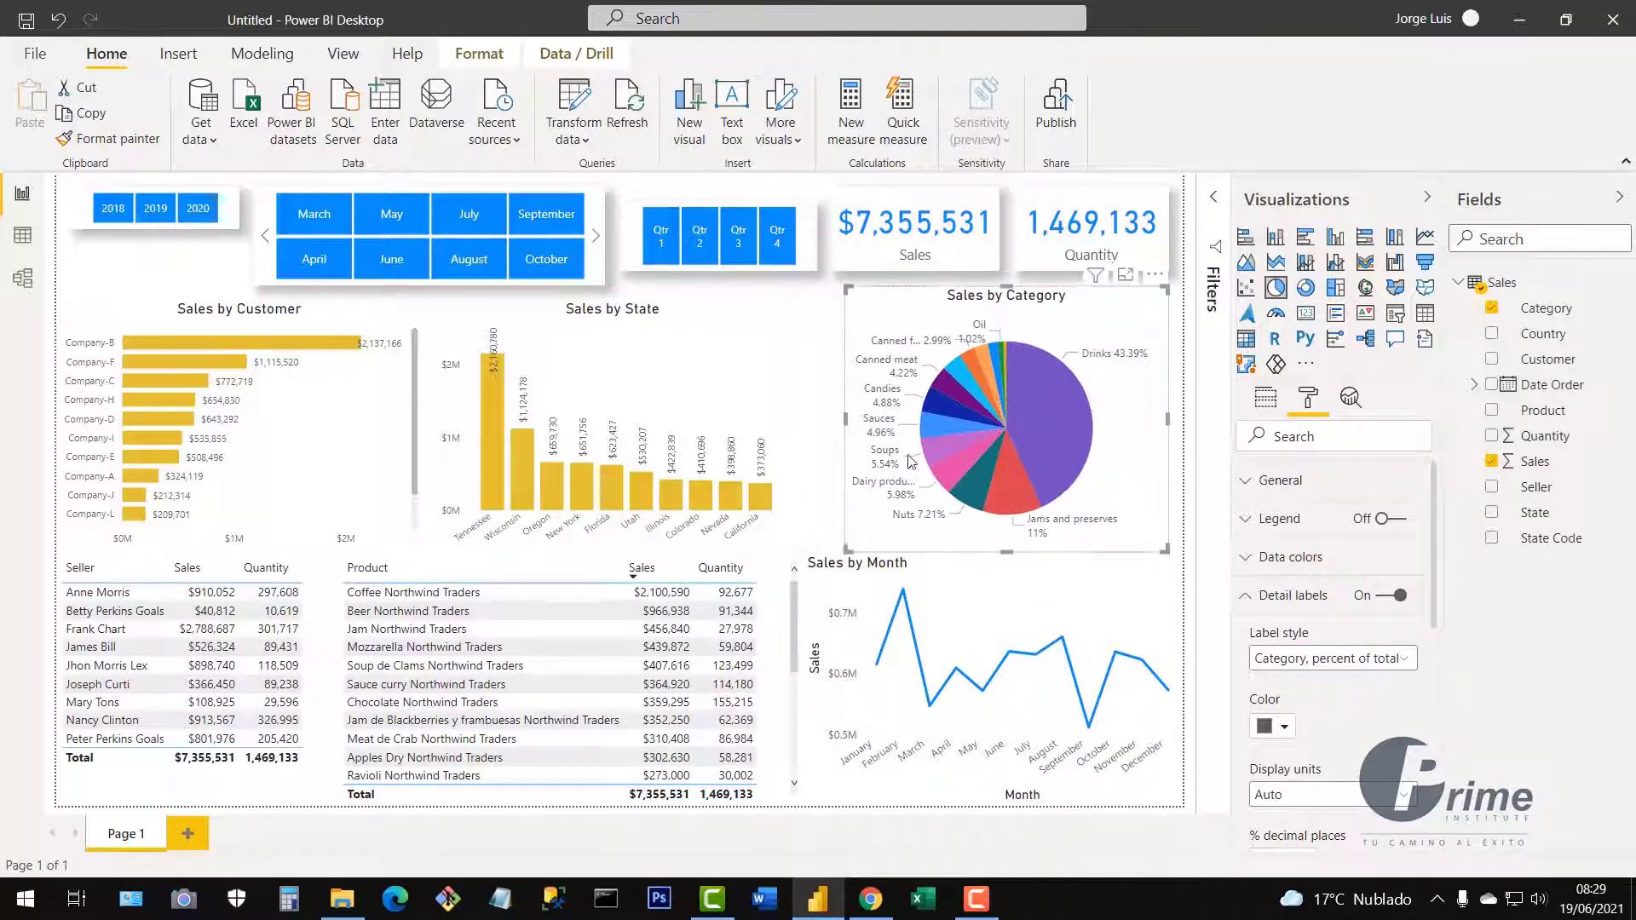
left_click(806, 497)
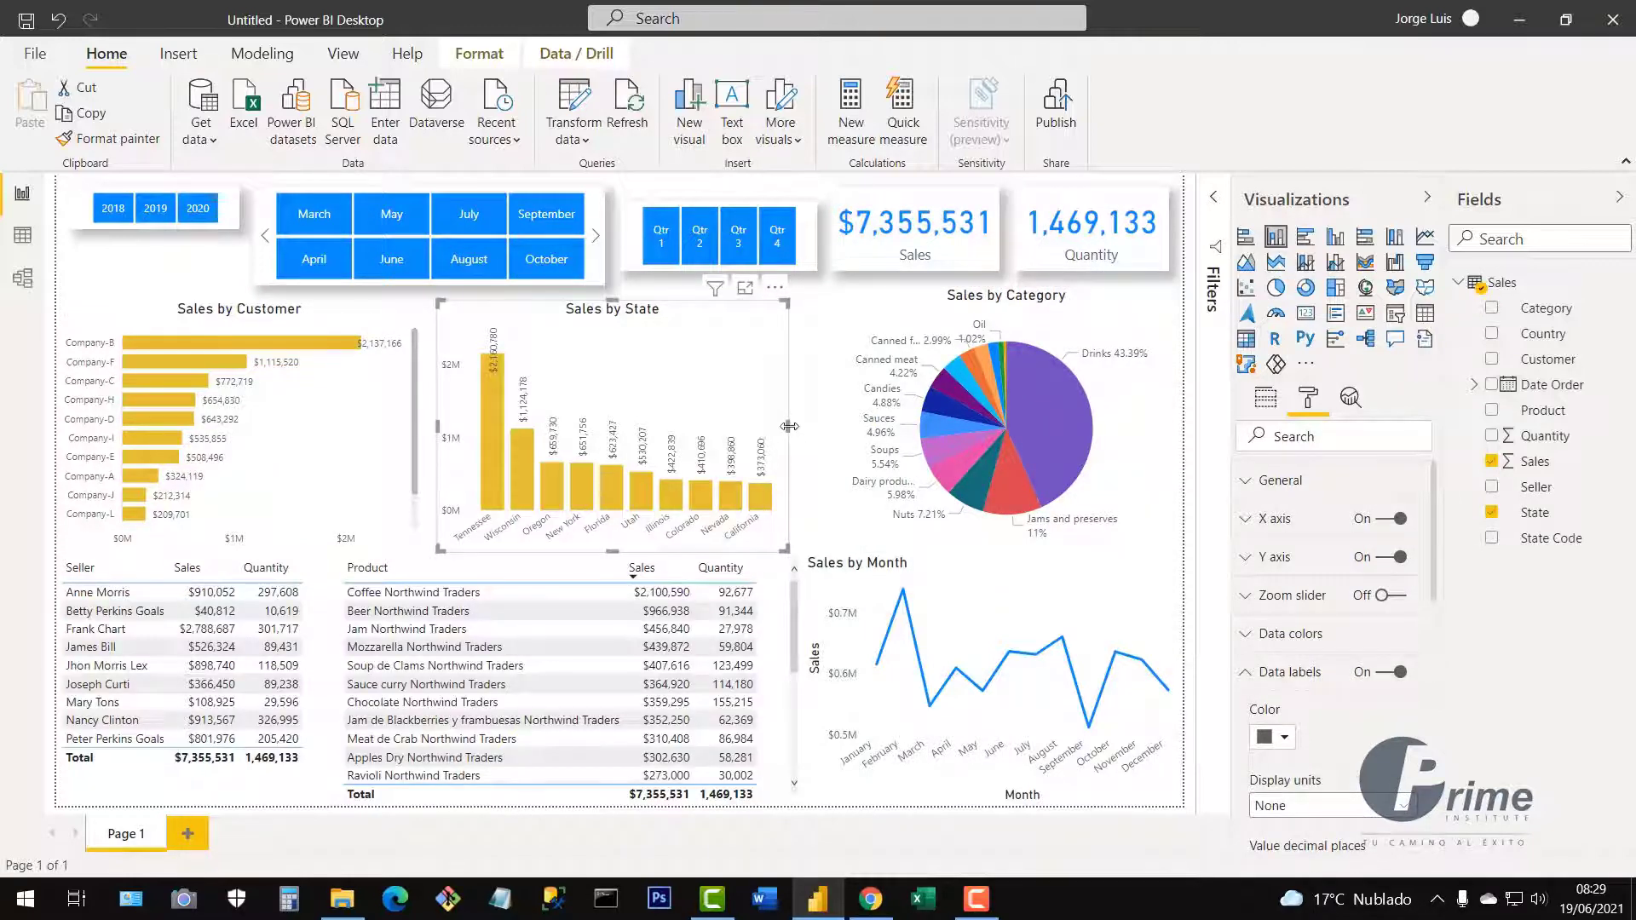
left_click_drag(797, 433, 816, 426)
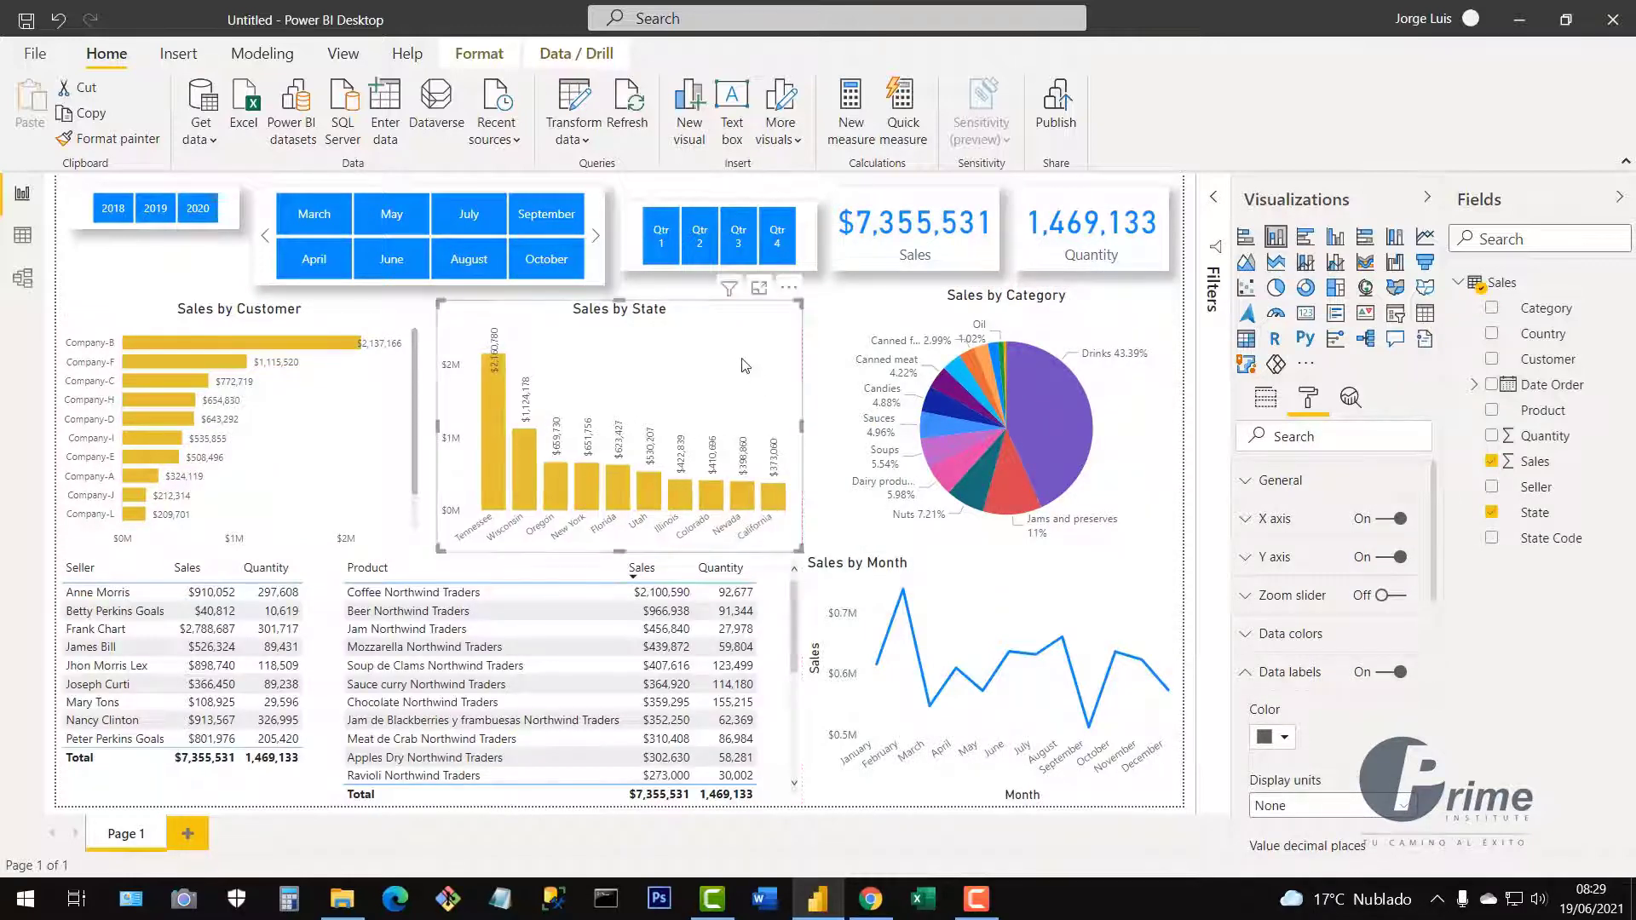
left_click(409, 421)
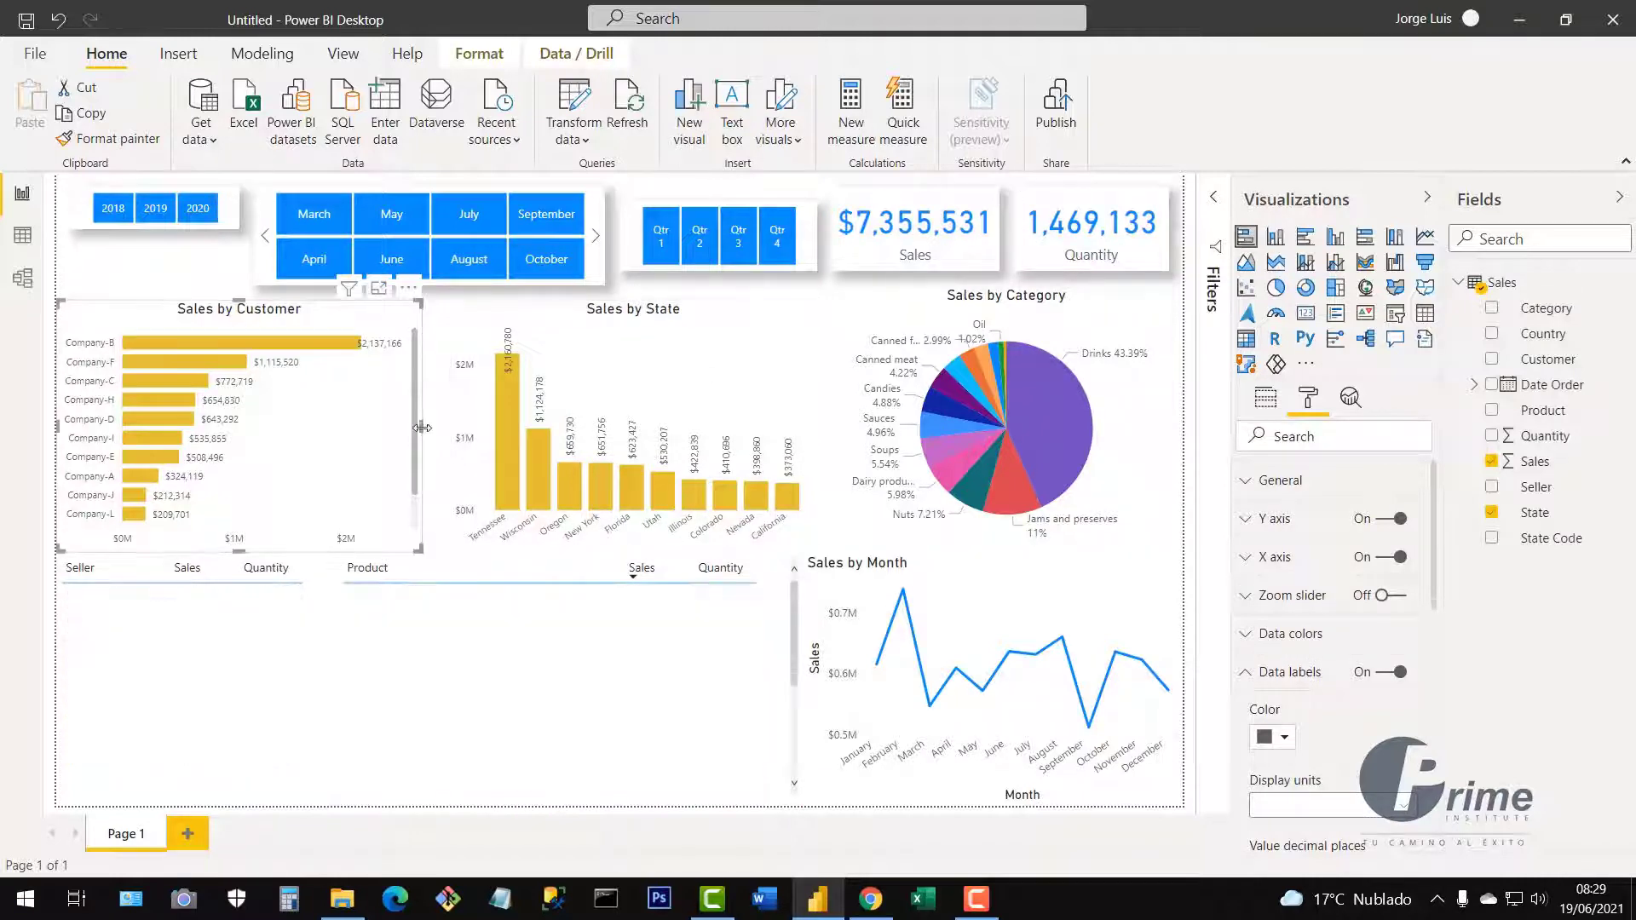
left_click_drag(422, 423, 437, 424)
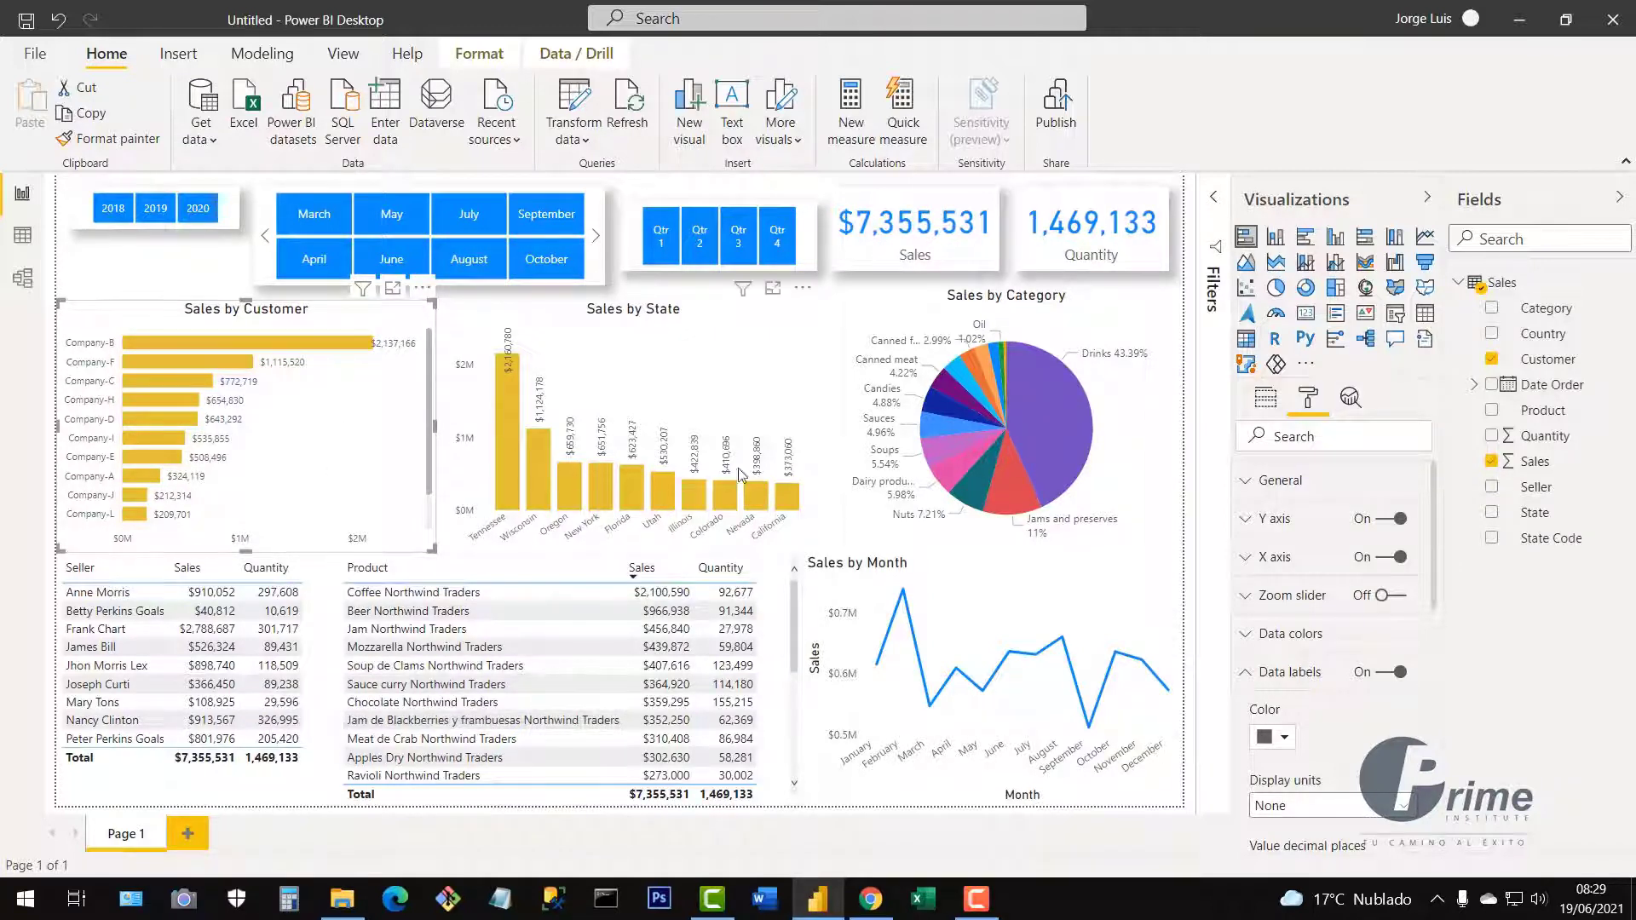
left_click(667, 404)
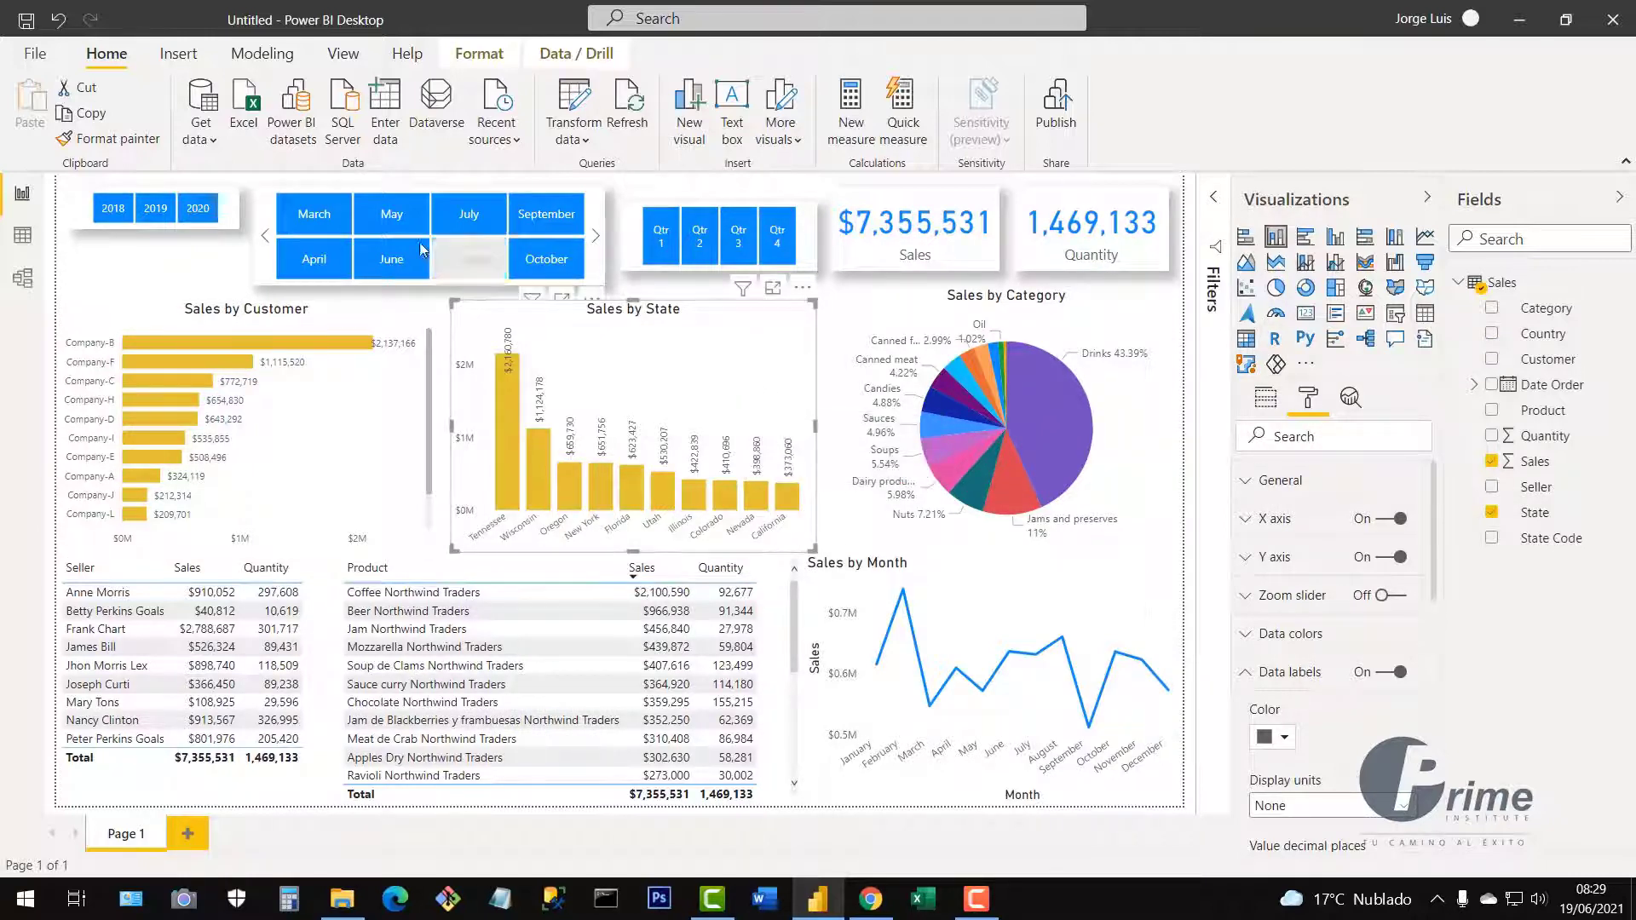
left_click(108, 141)
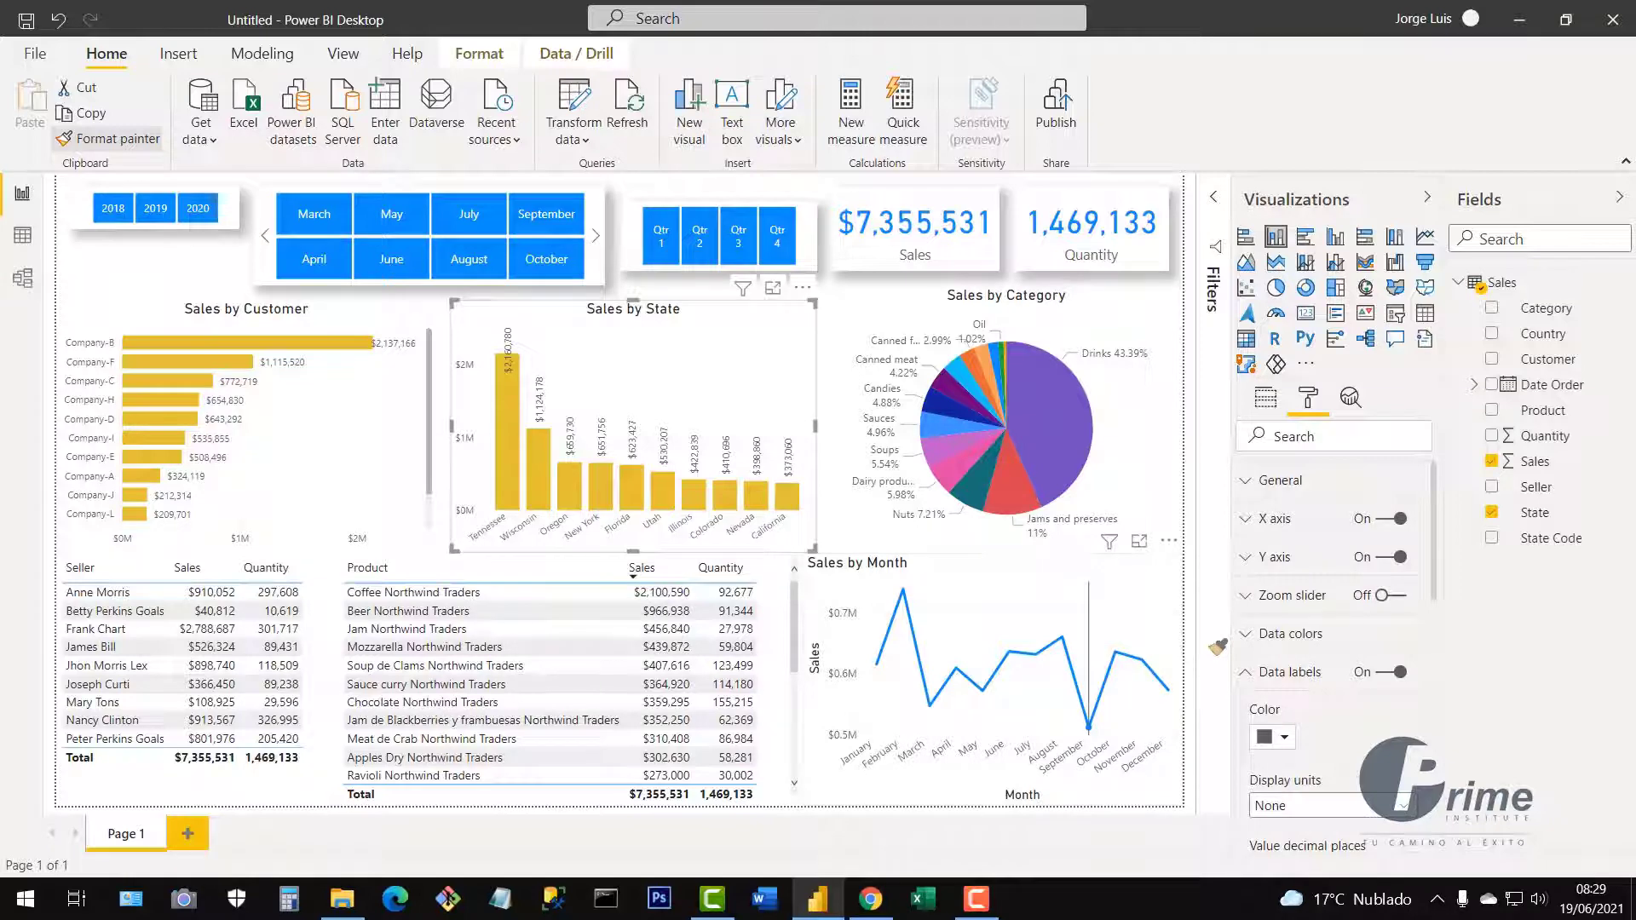
Paint the copied formatting onto Sales by Month and set its data label display units to None.
left_click(1096, 660)
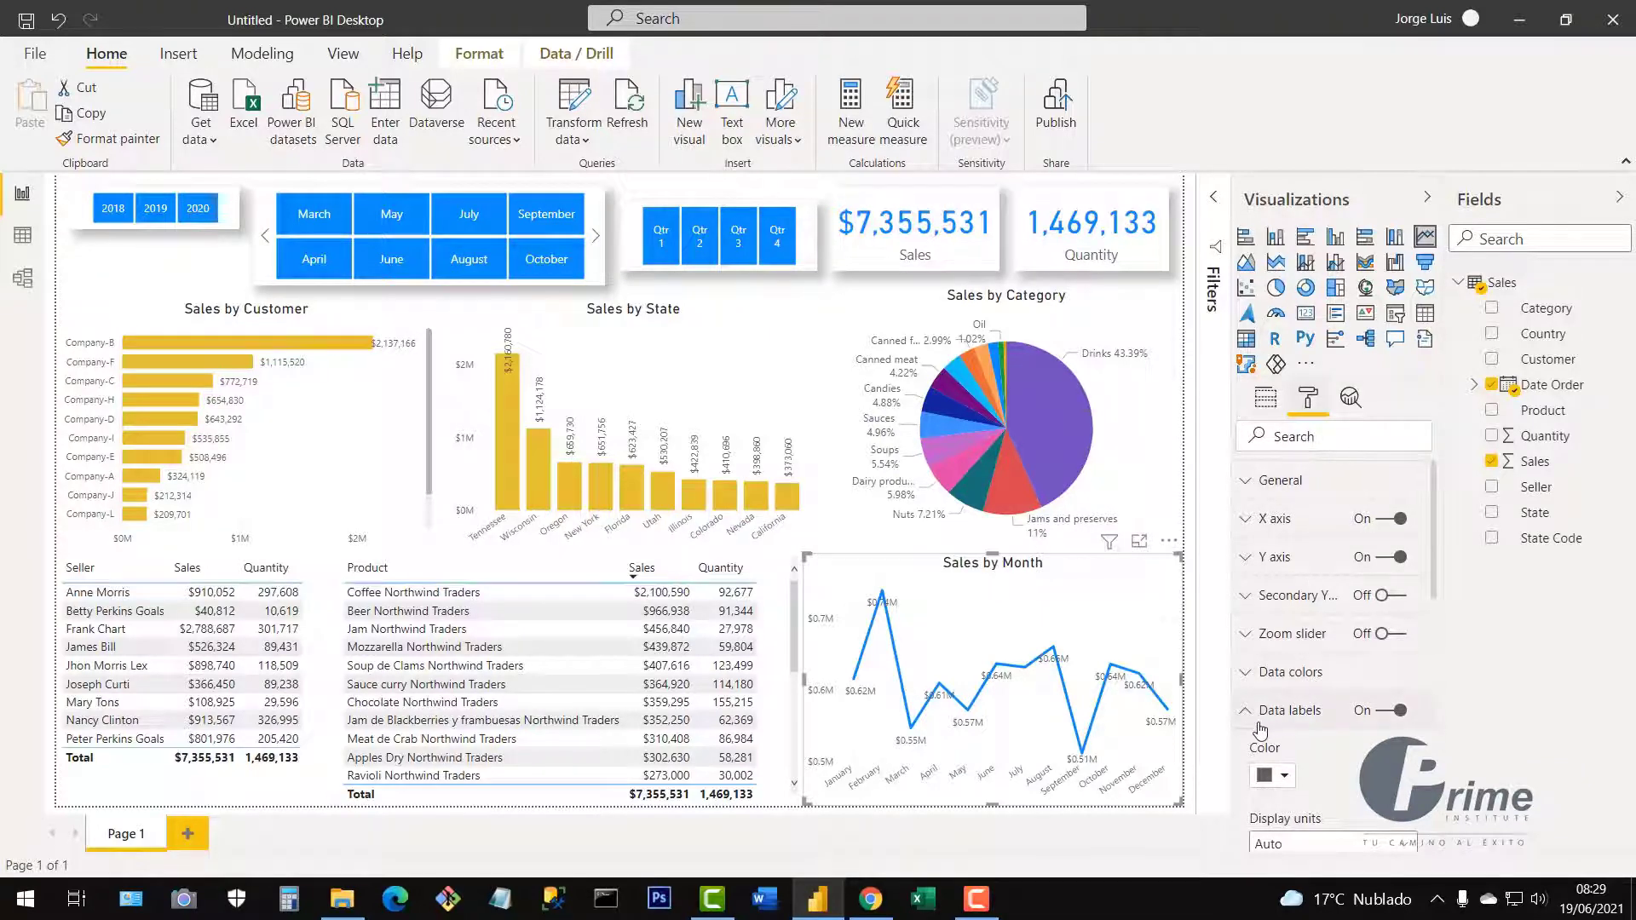
scroll(1360, 711, "down", 3)
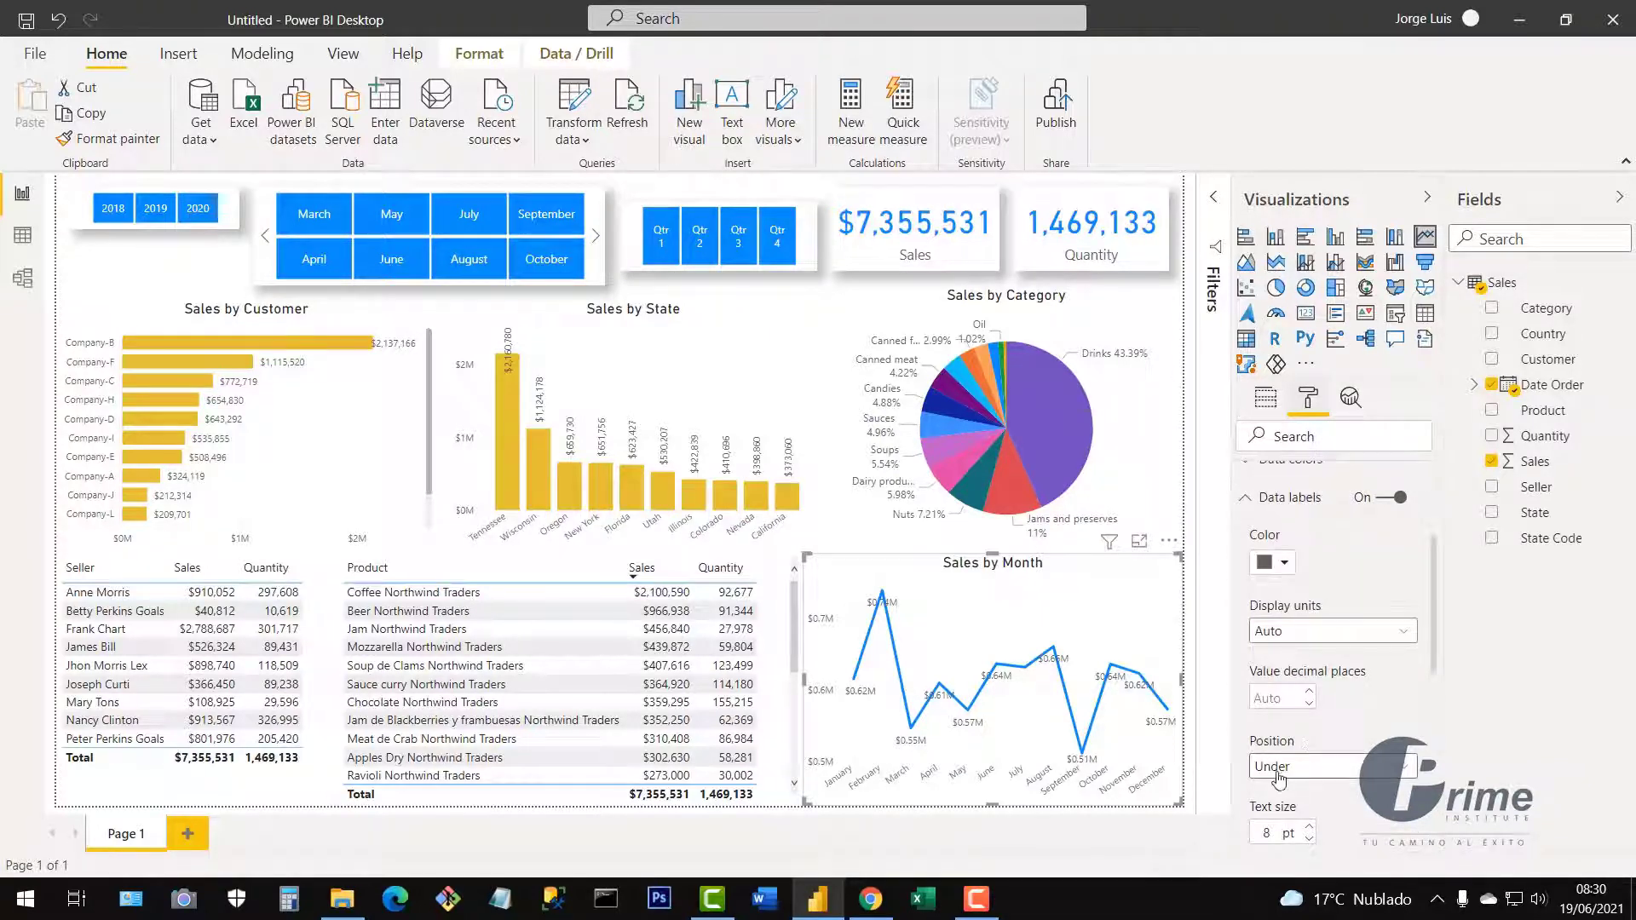
left_click(1314, 632)
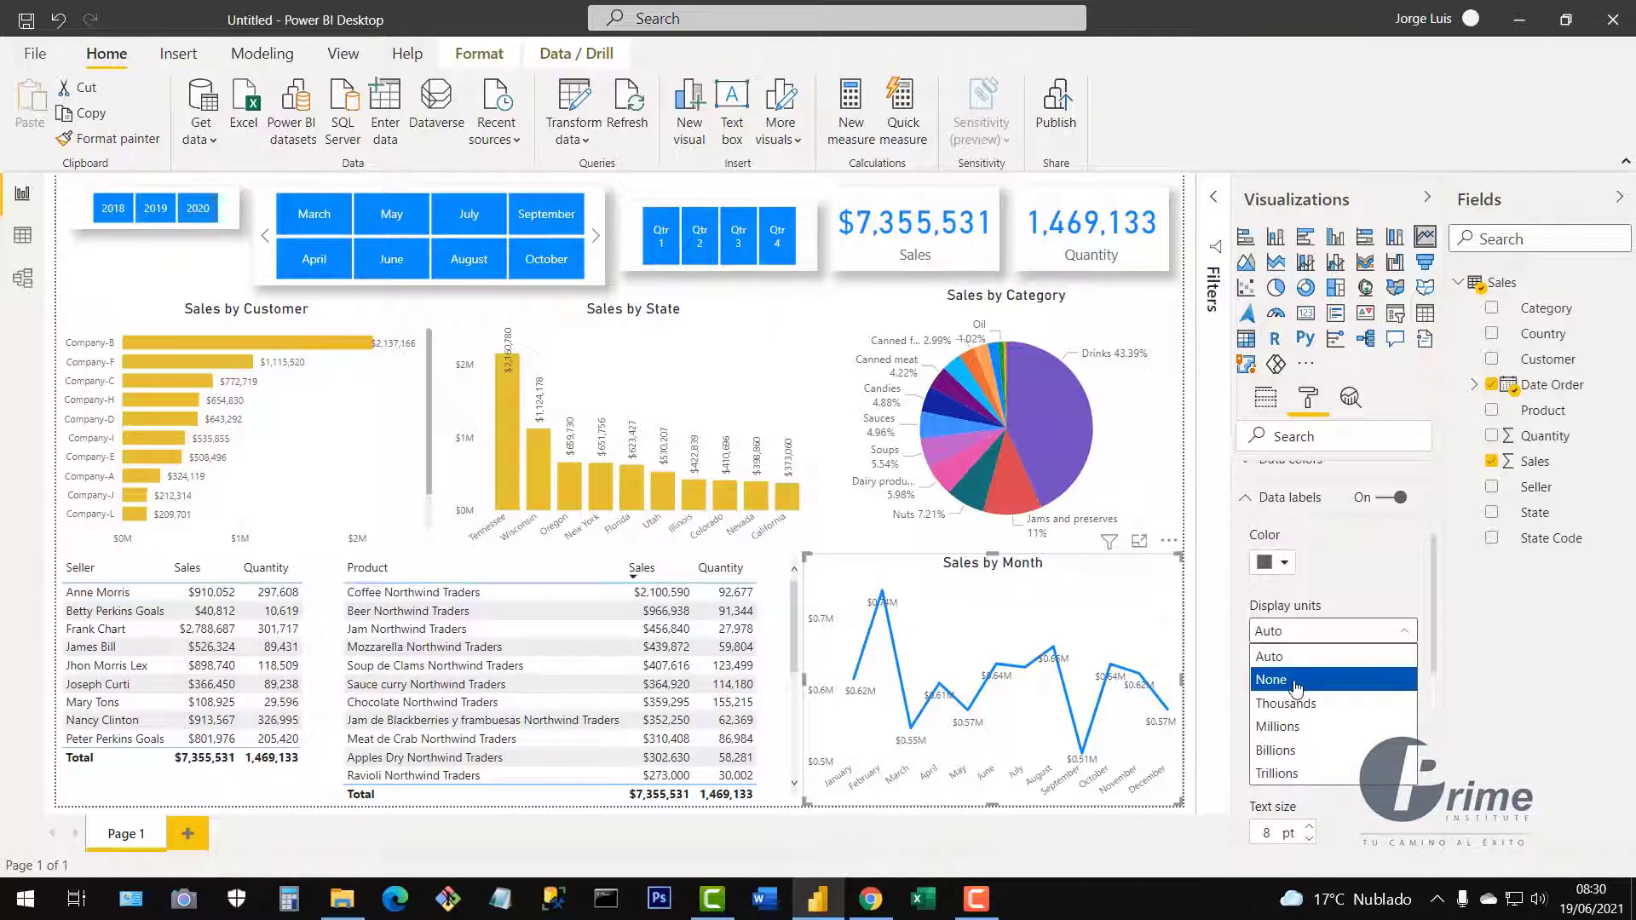
left_click(1247, 499)
scroll(1309, 636, "up", 3)
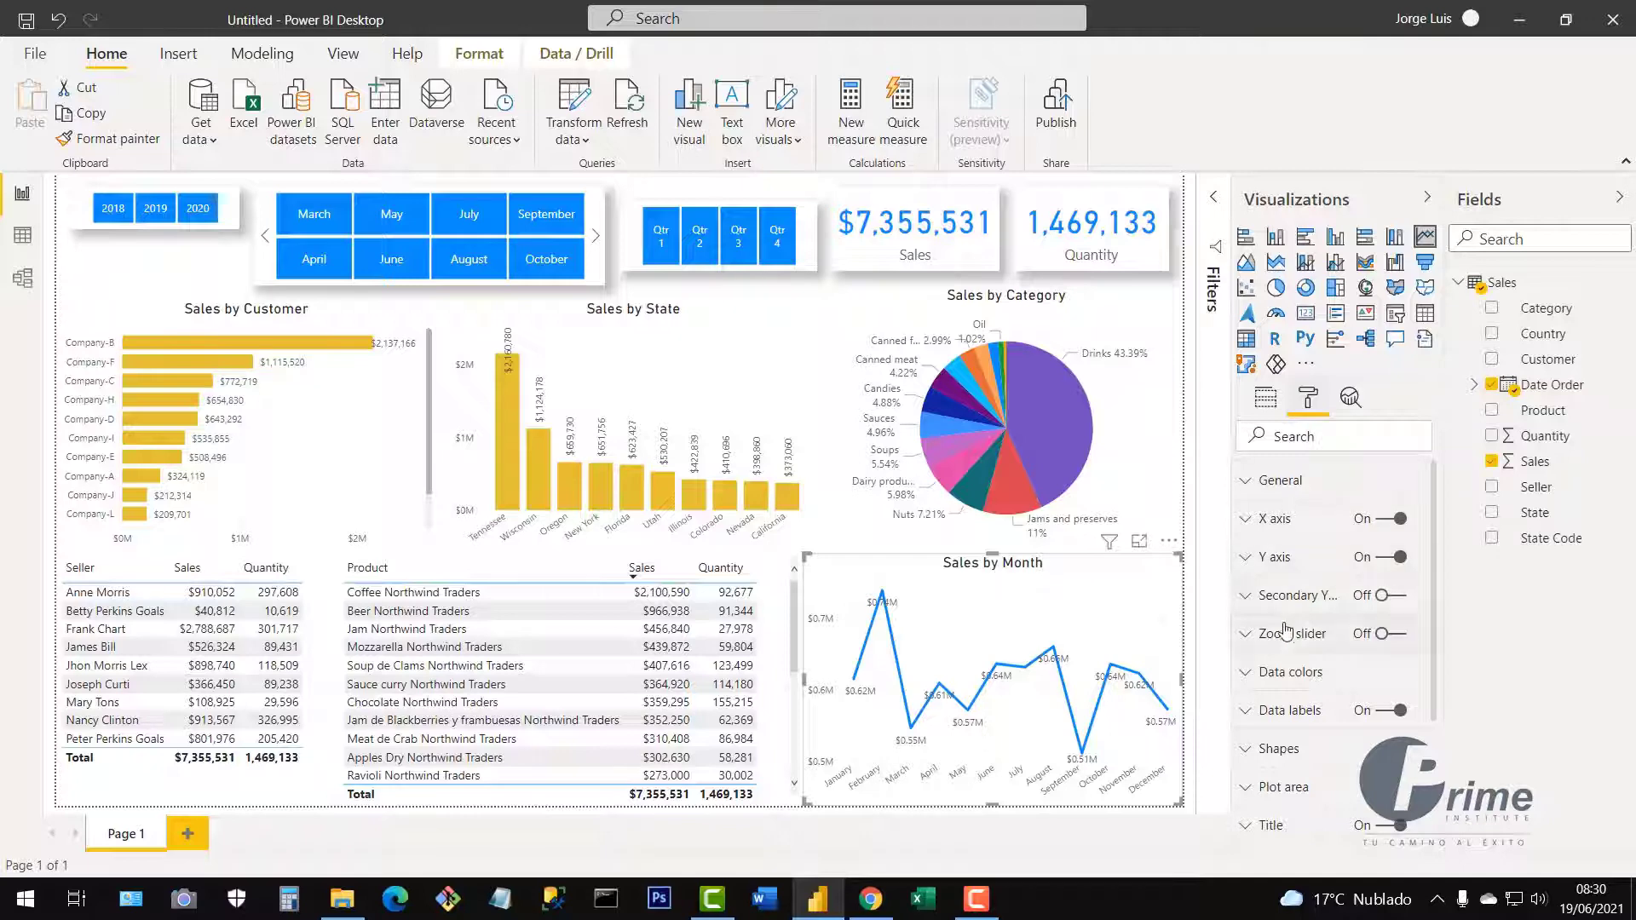
left_click(1265, 714)
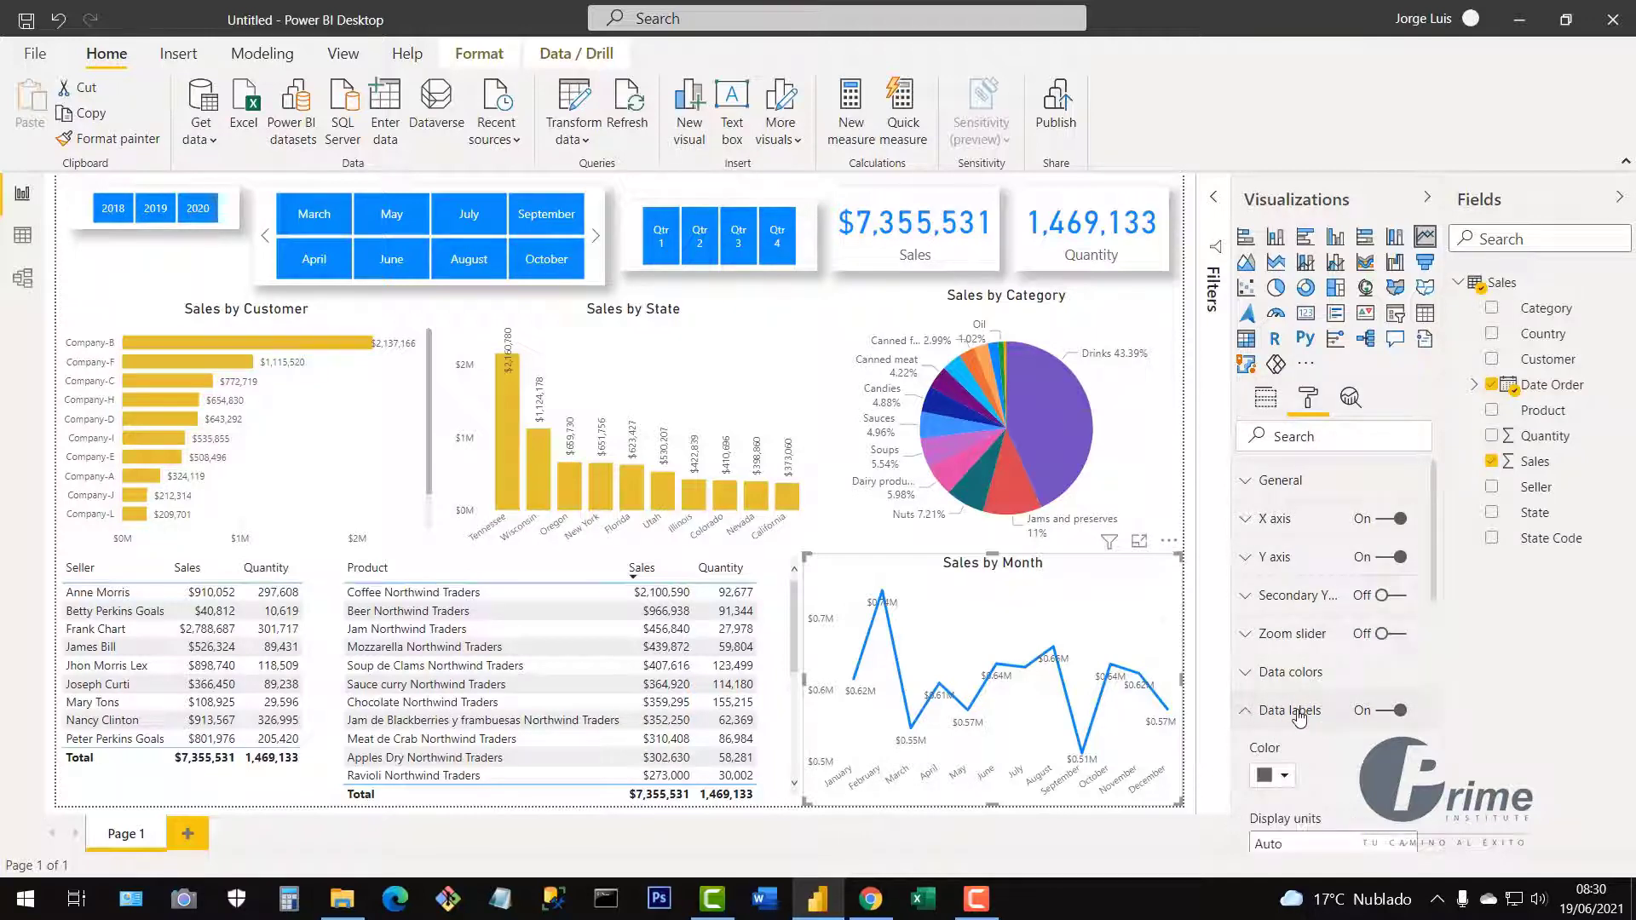
left_click(1284, 632)
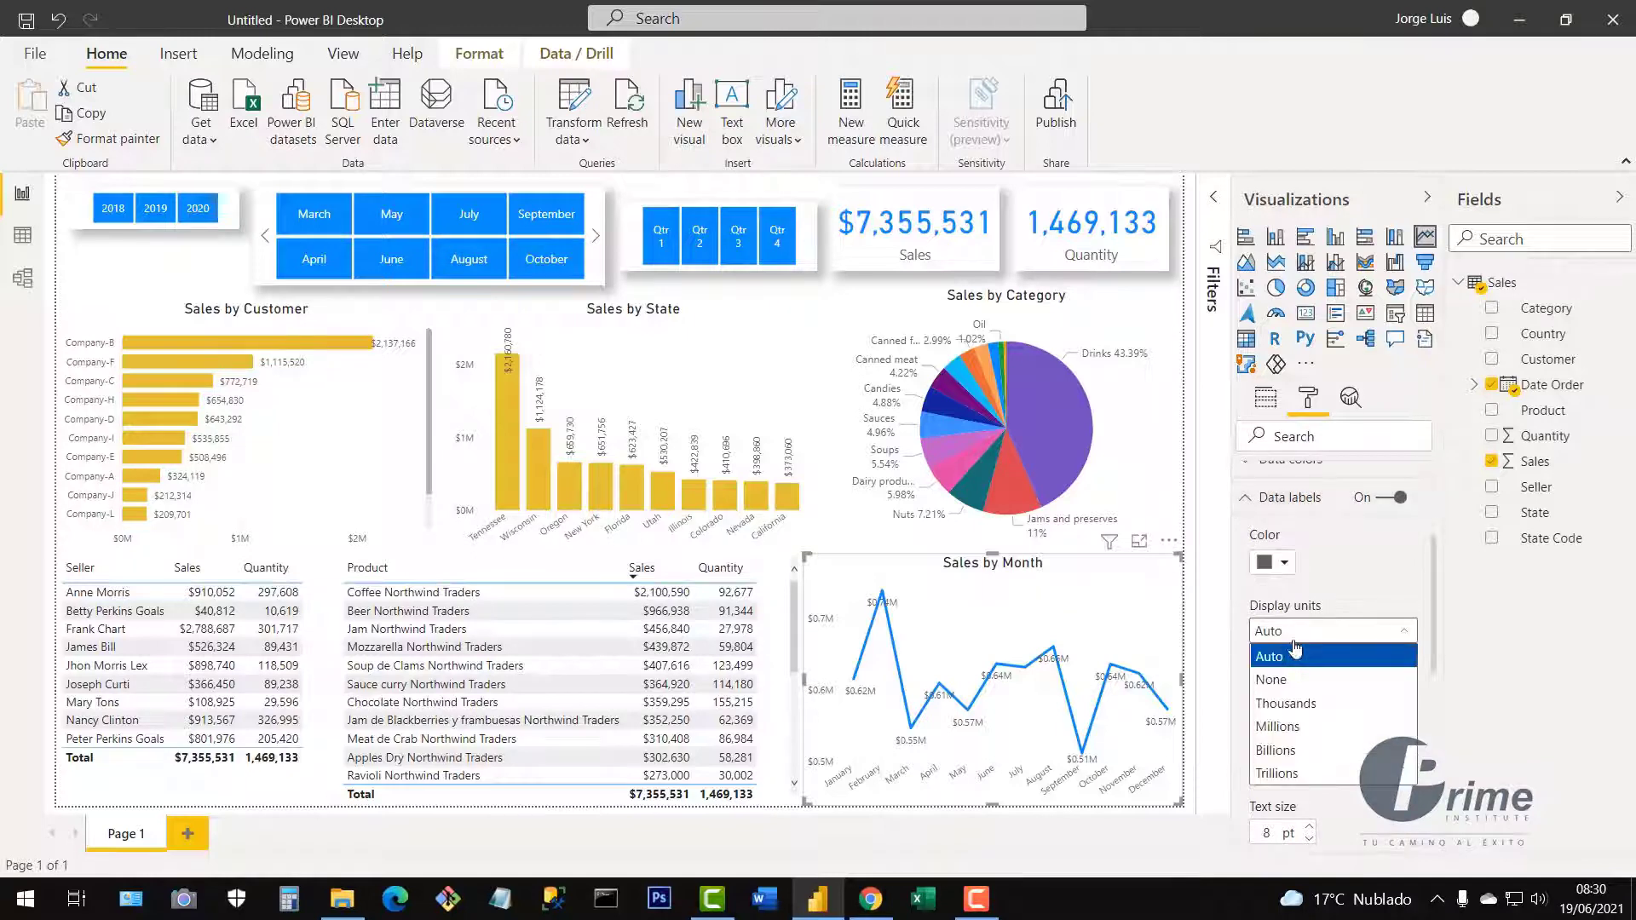
left_click(1285, 681)
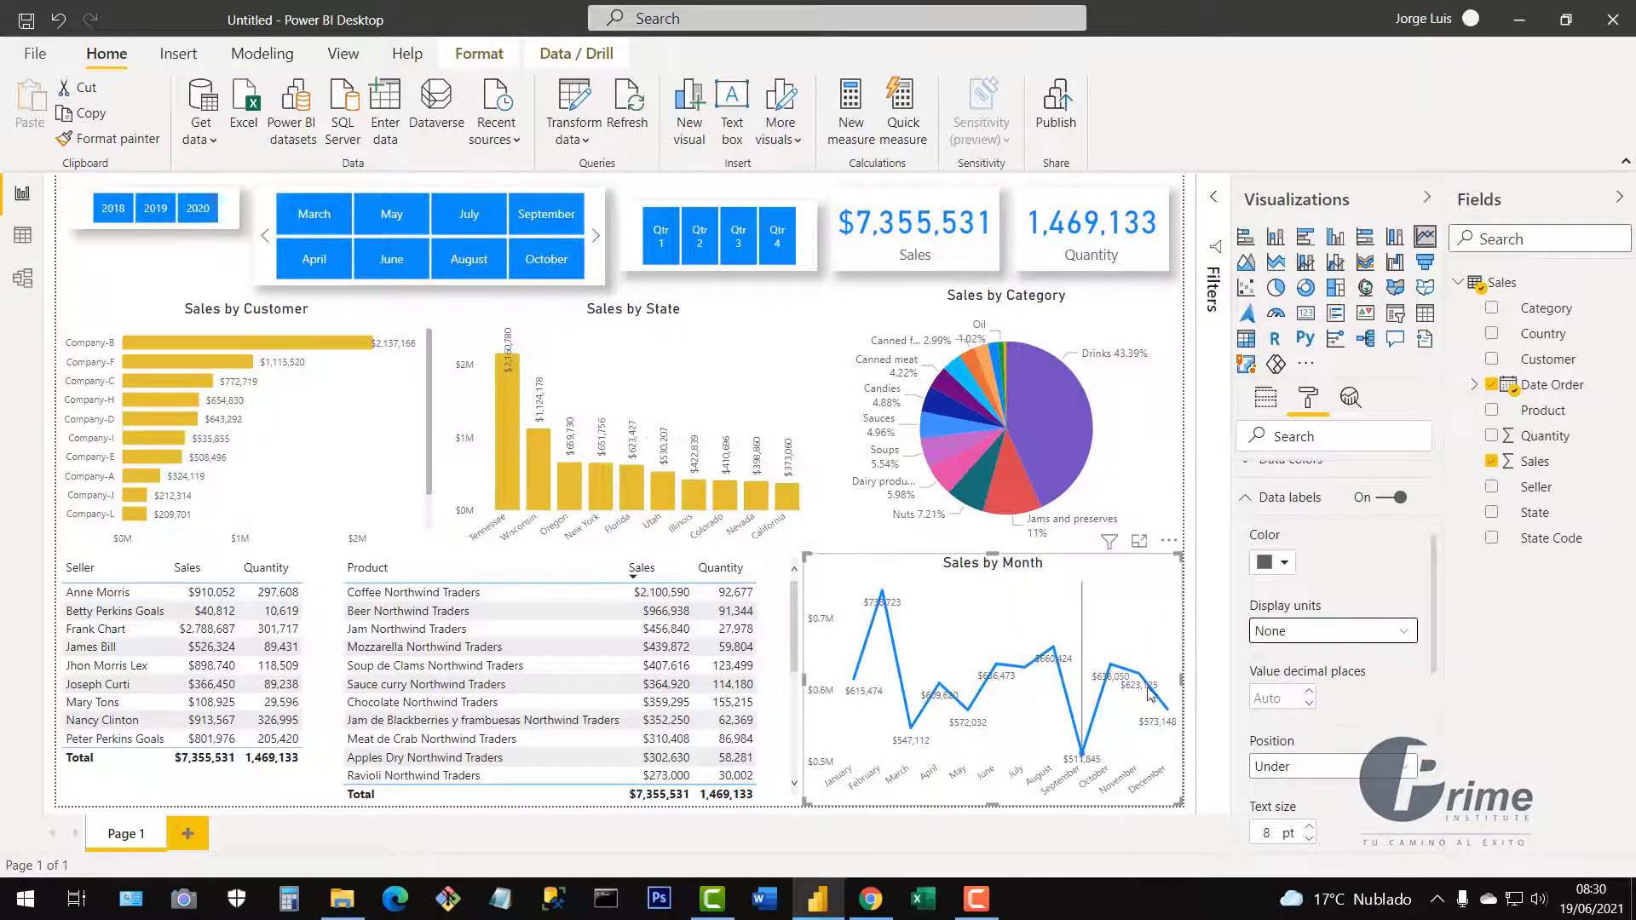
Set the Sales by Month data label position to Above after trying Auto and Under.
scroll(1323, 773, "down", 1)
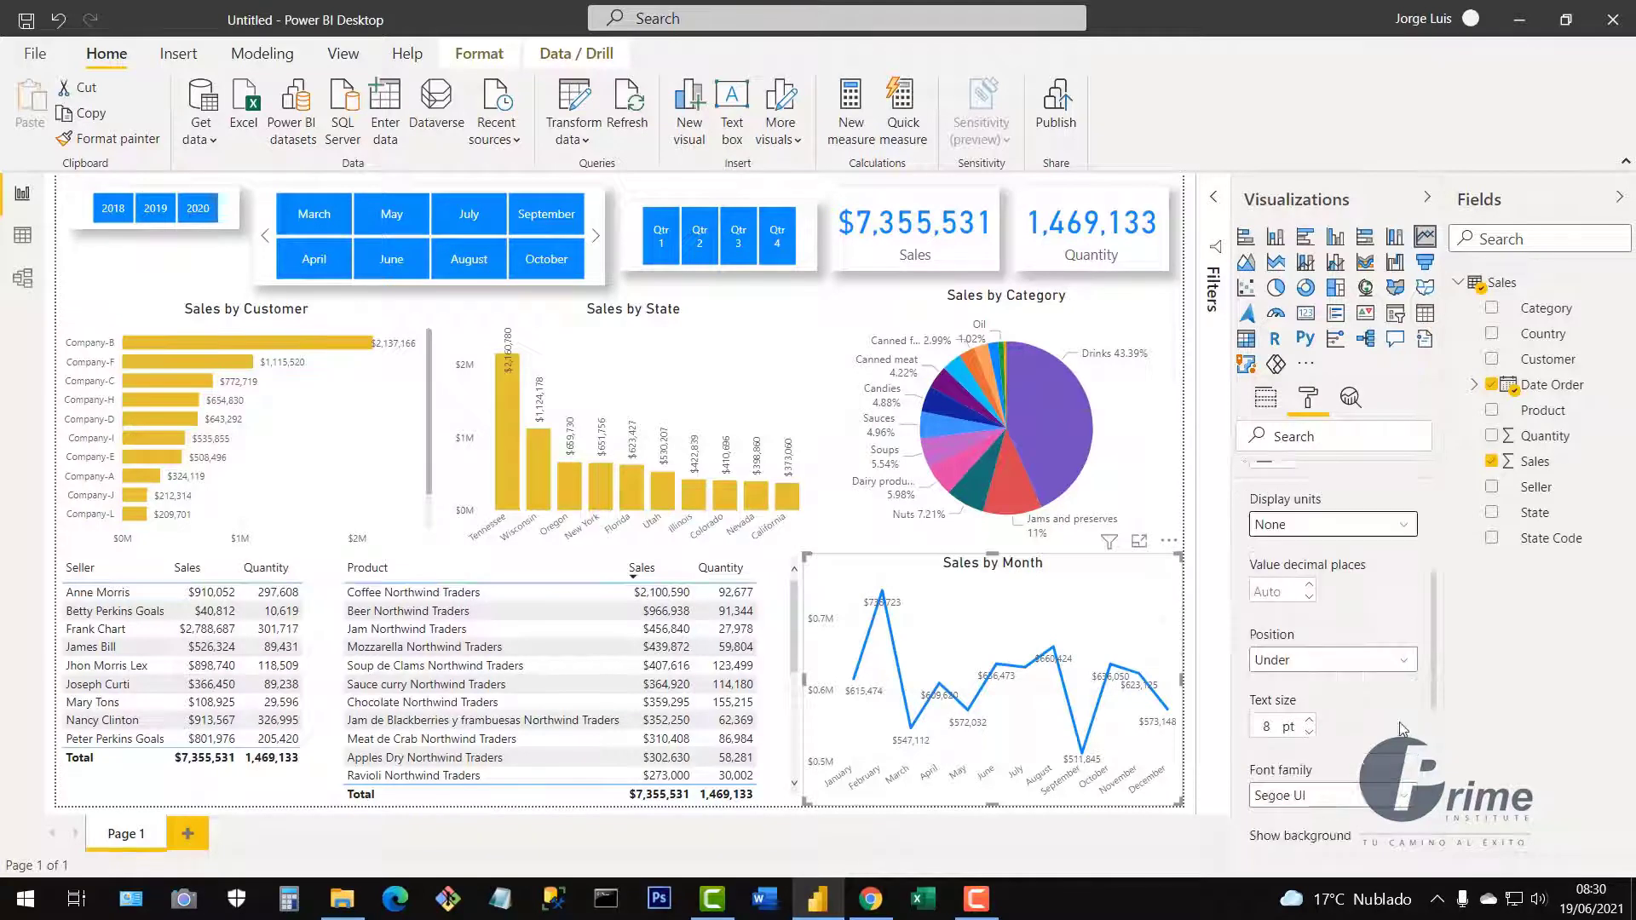
left_click(1333, 663)
left_click(1332, 687)
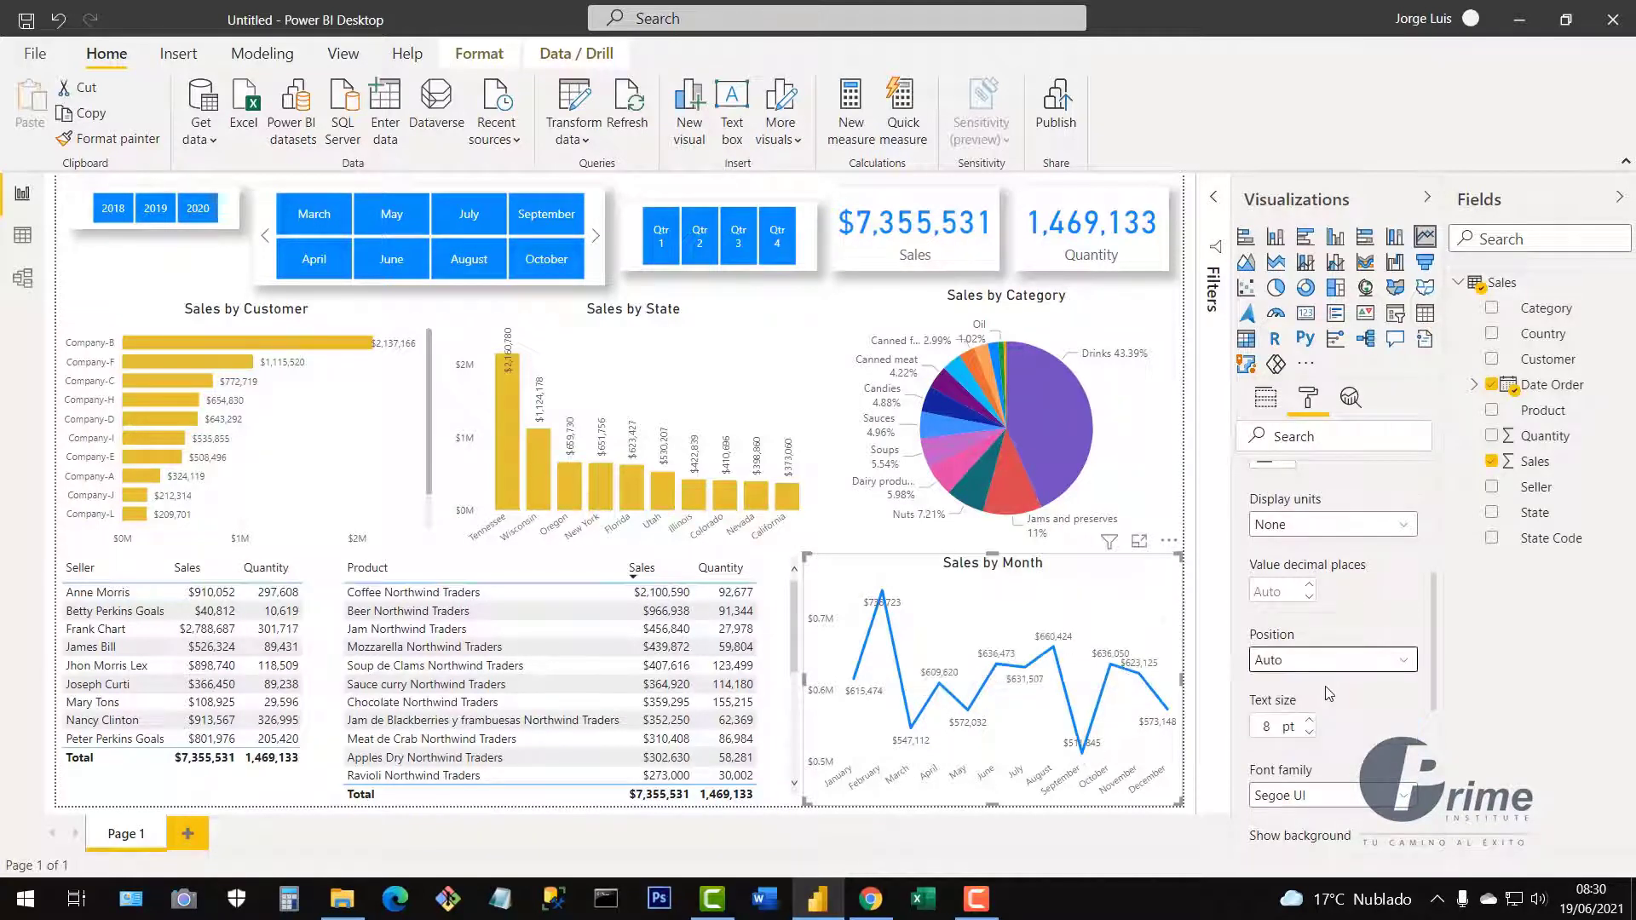
left_click(1330, 672)
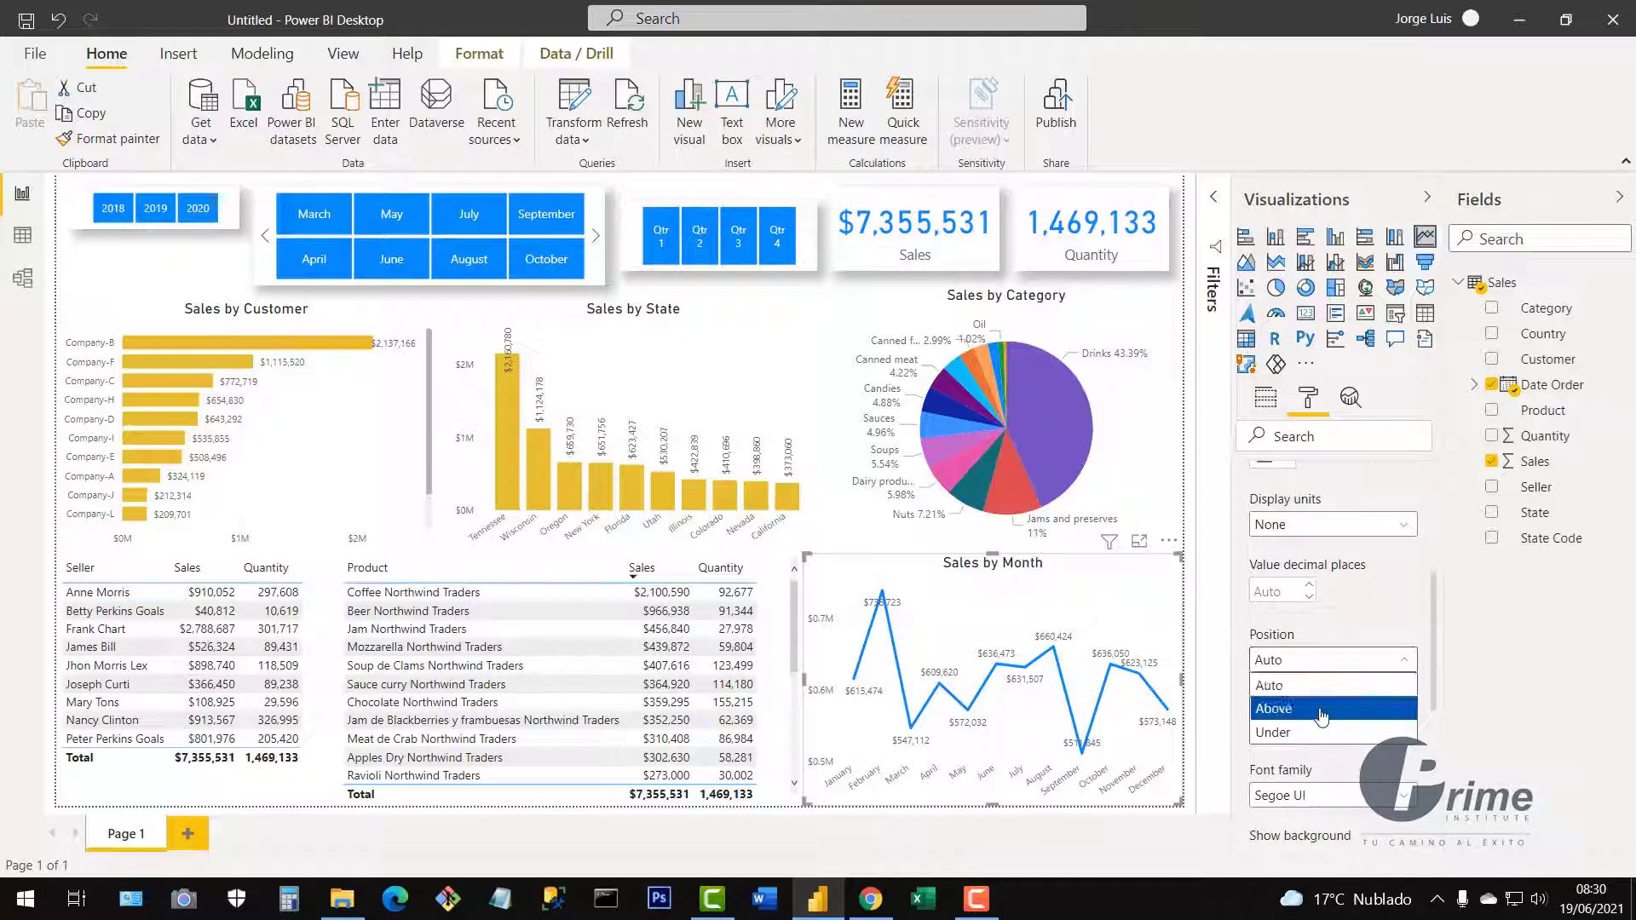
left_click(1322, 712)
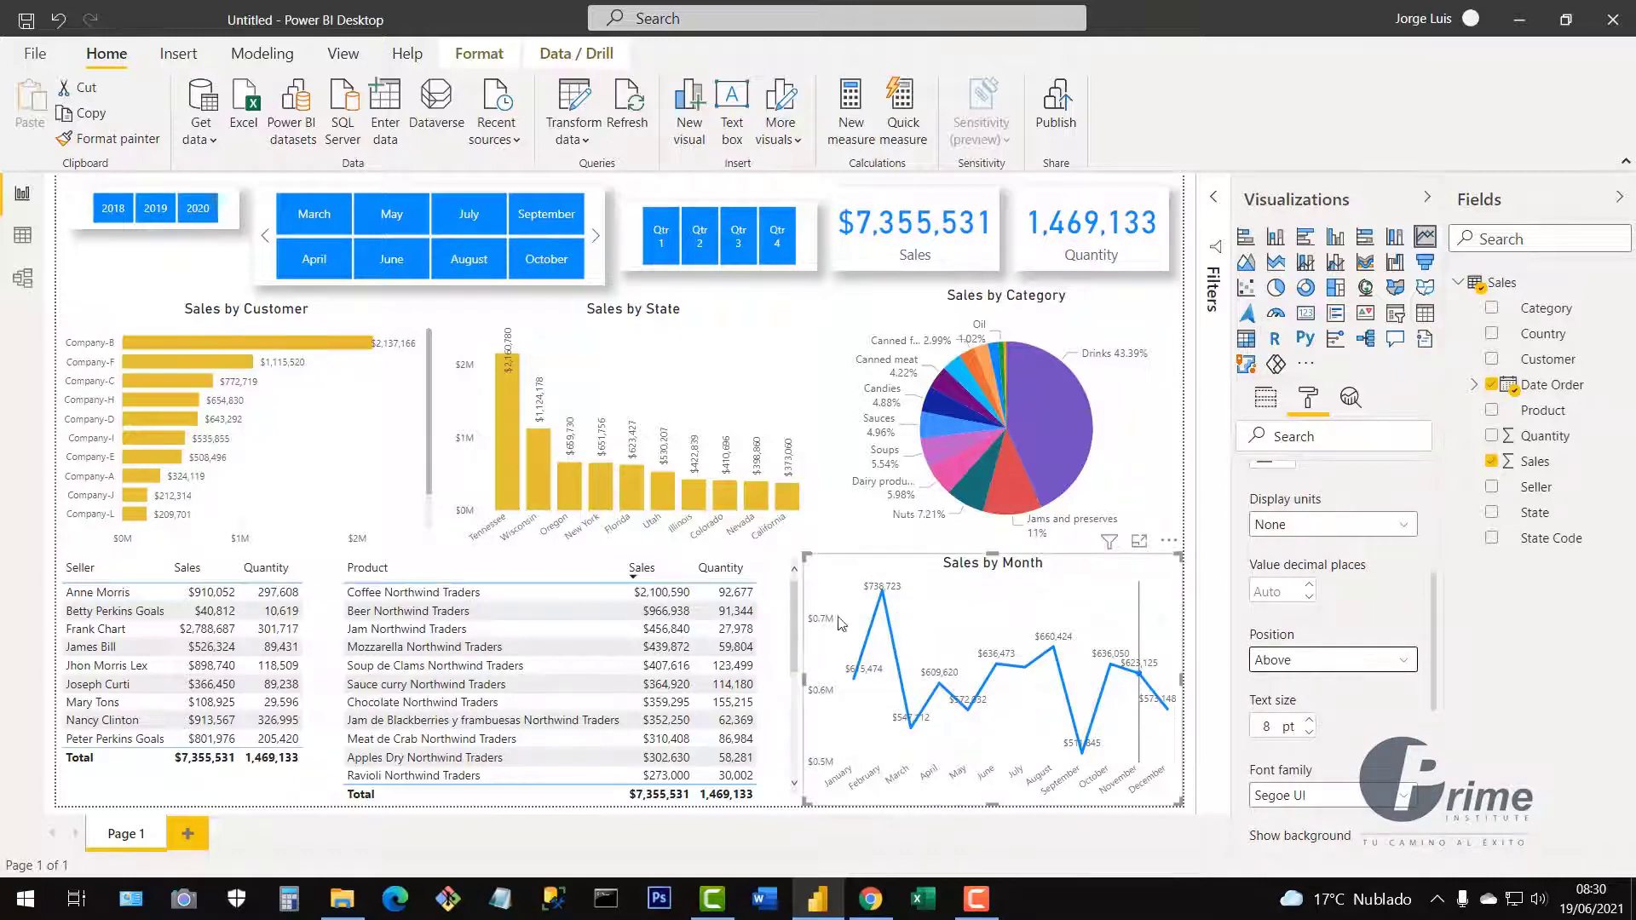
left_click(1274, 668)
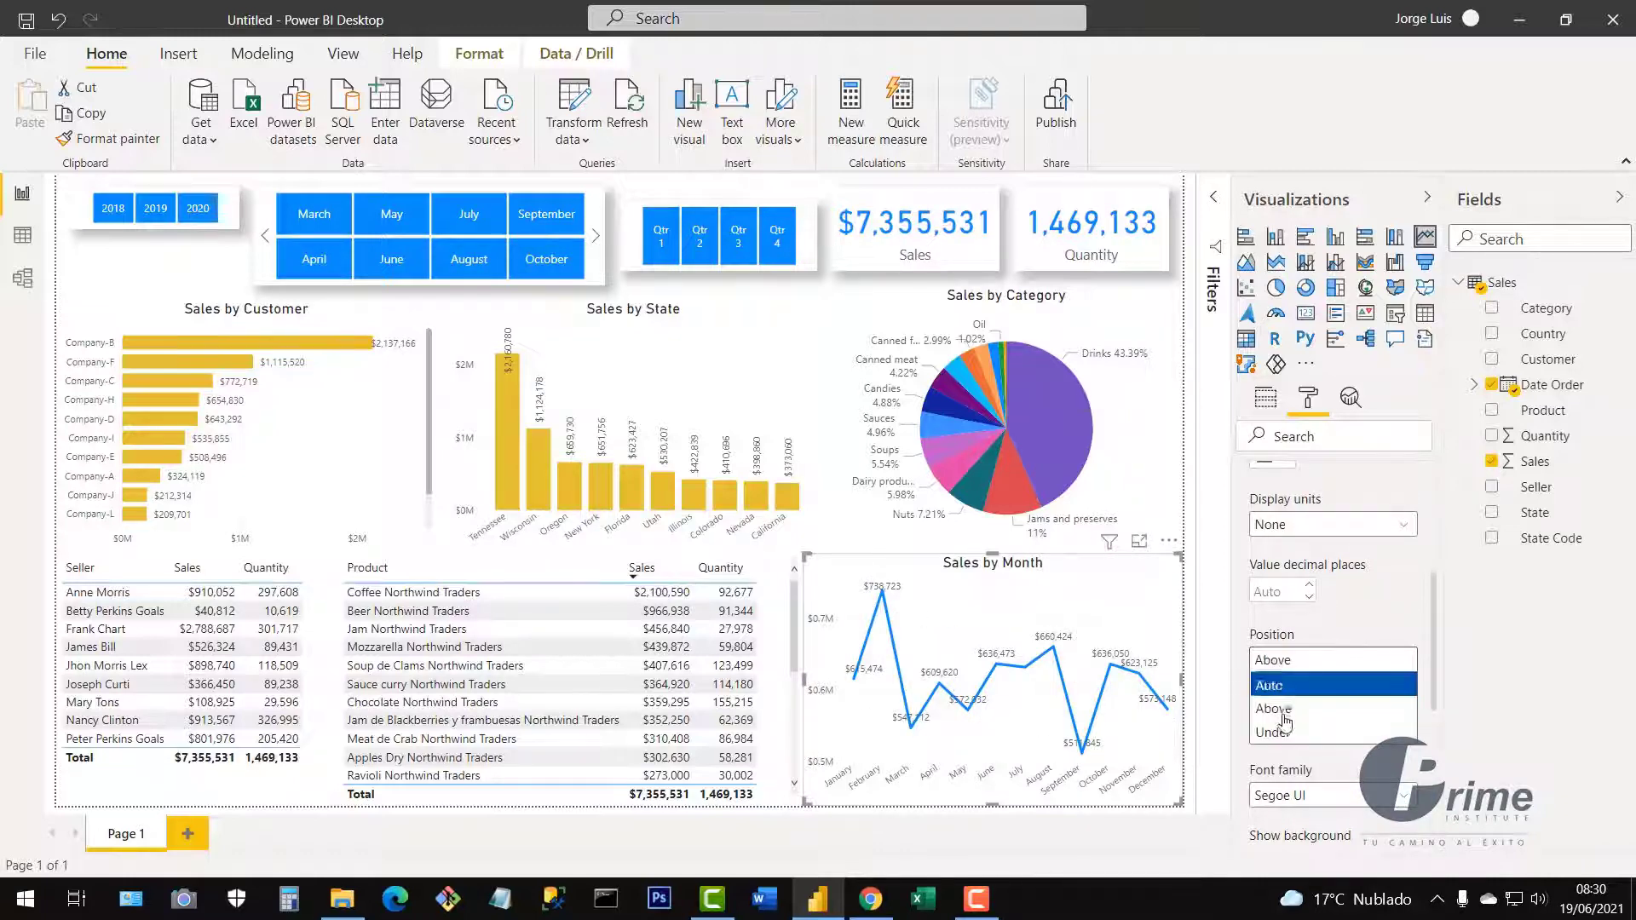
left_click(1284, 731)
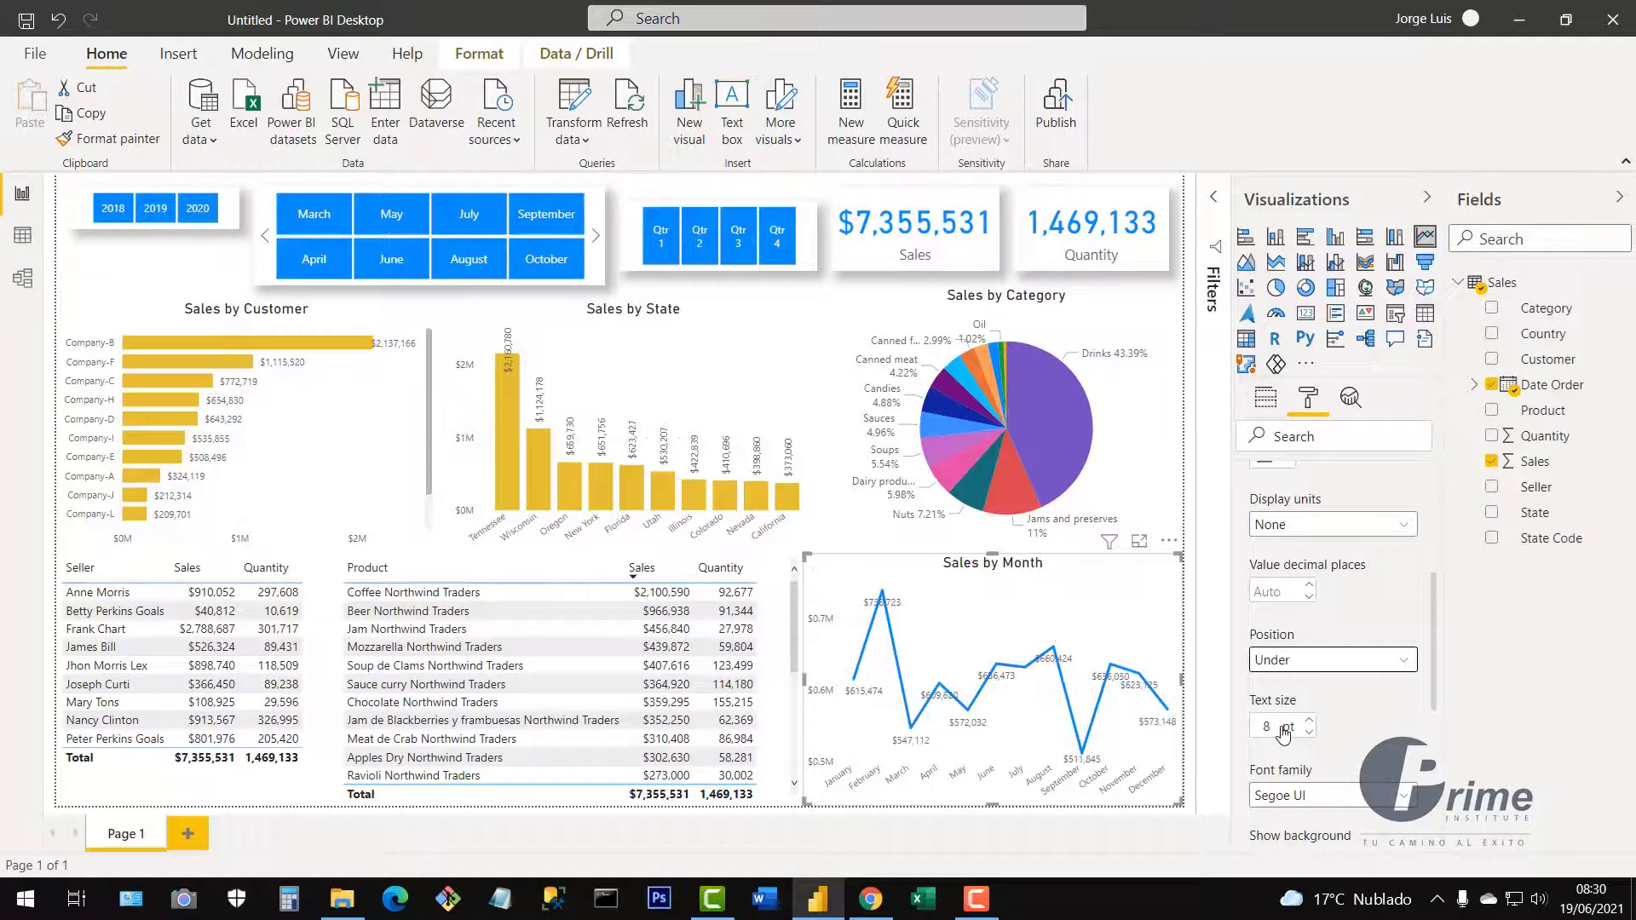
left_click(1286, 669)
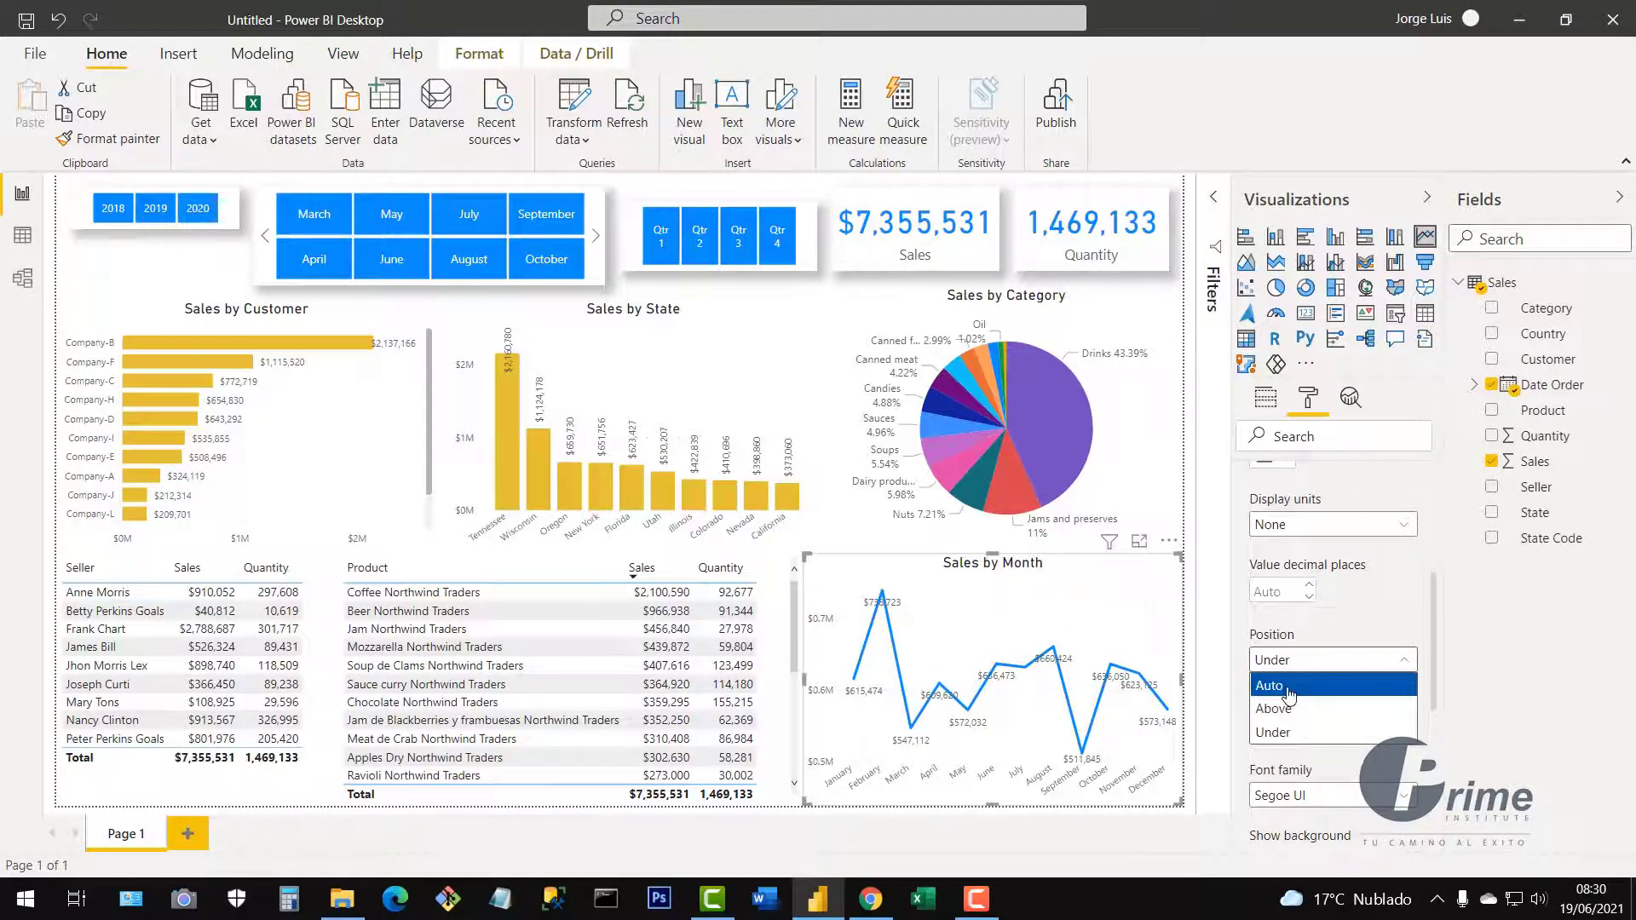
left_click(1288, 687)
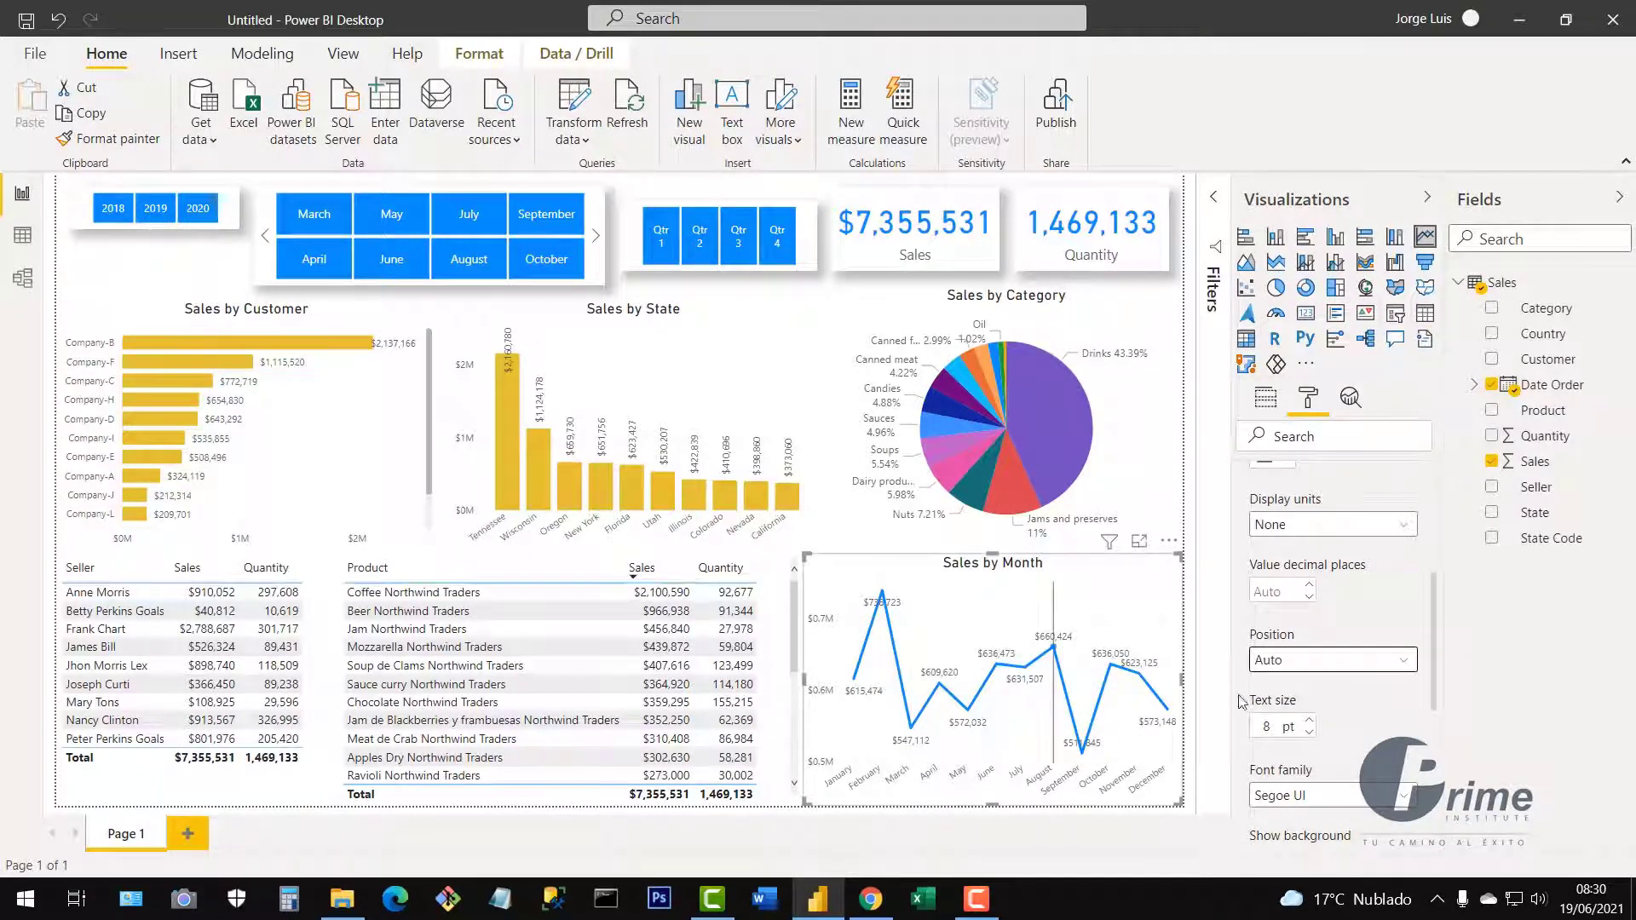
left_click(1304, 666)
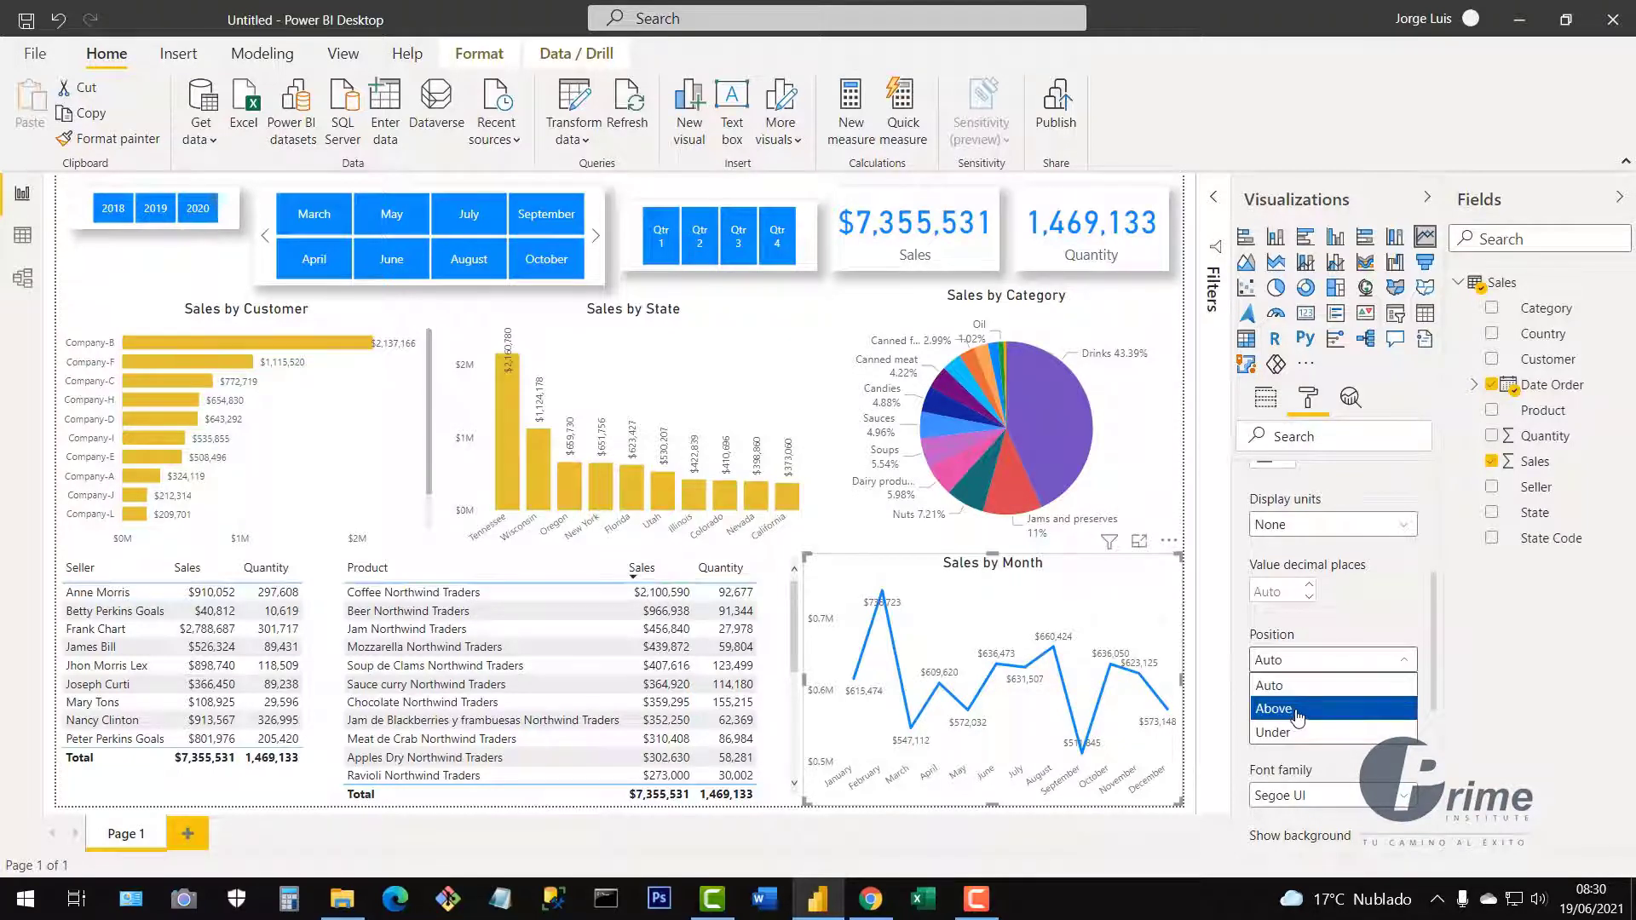
left_click(1292, 711)
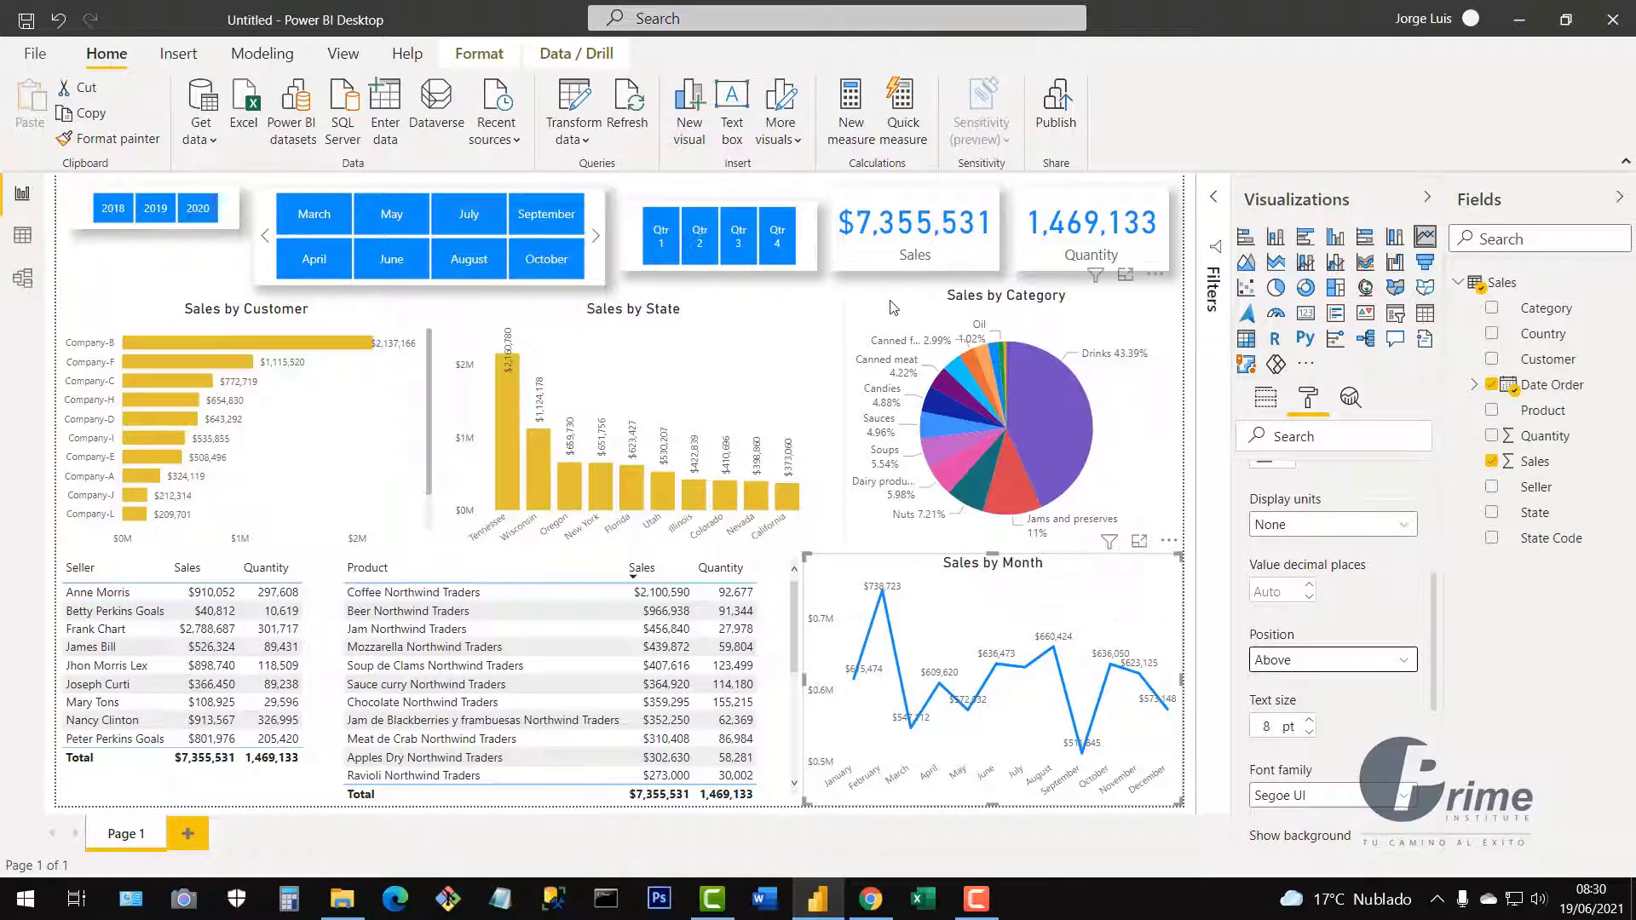
Preview the Seller table styles None, Minimal, Bold header and Alternating rows.
left_click(314, 573)
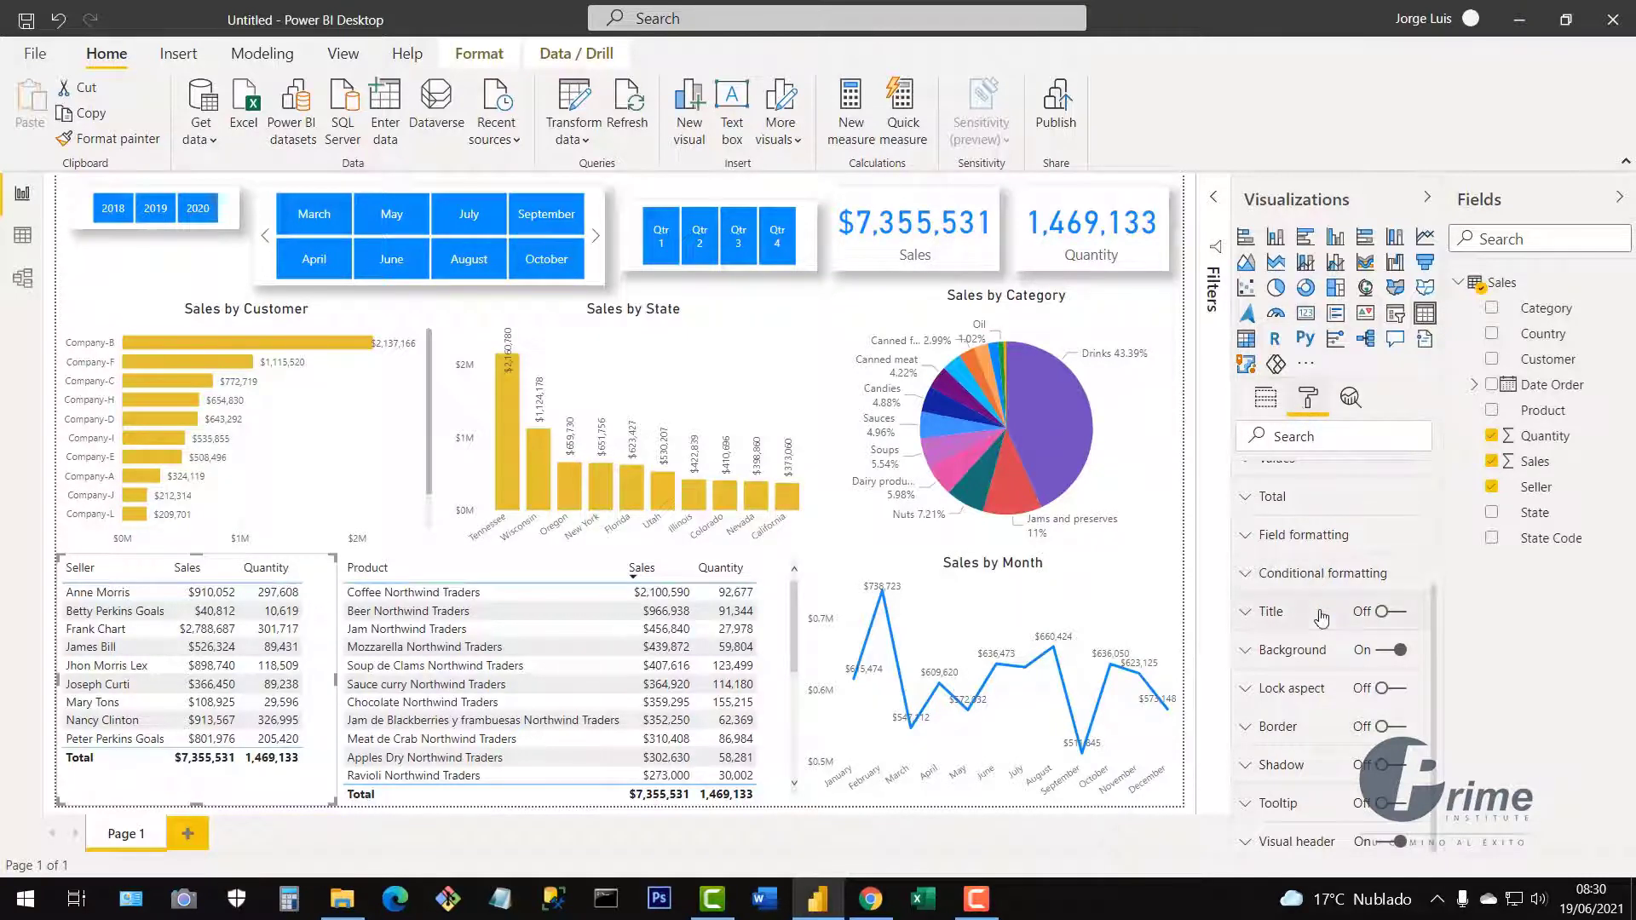
scroll(1321, 630, "up", 3)
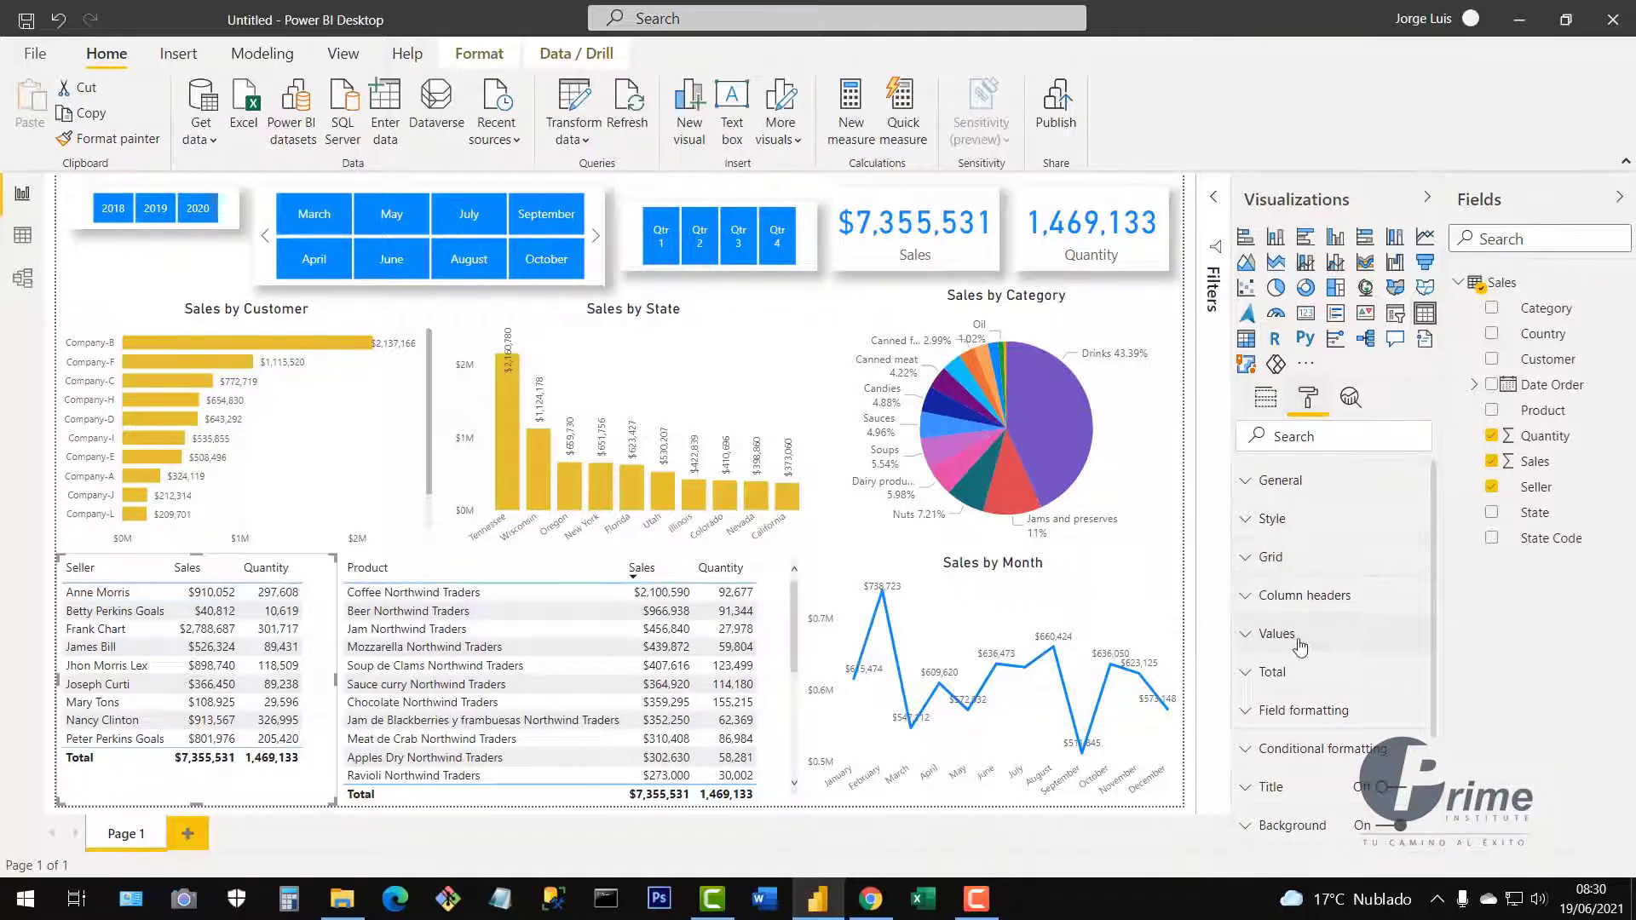
left_click(1250, 529)
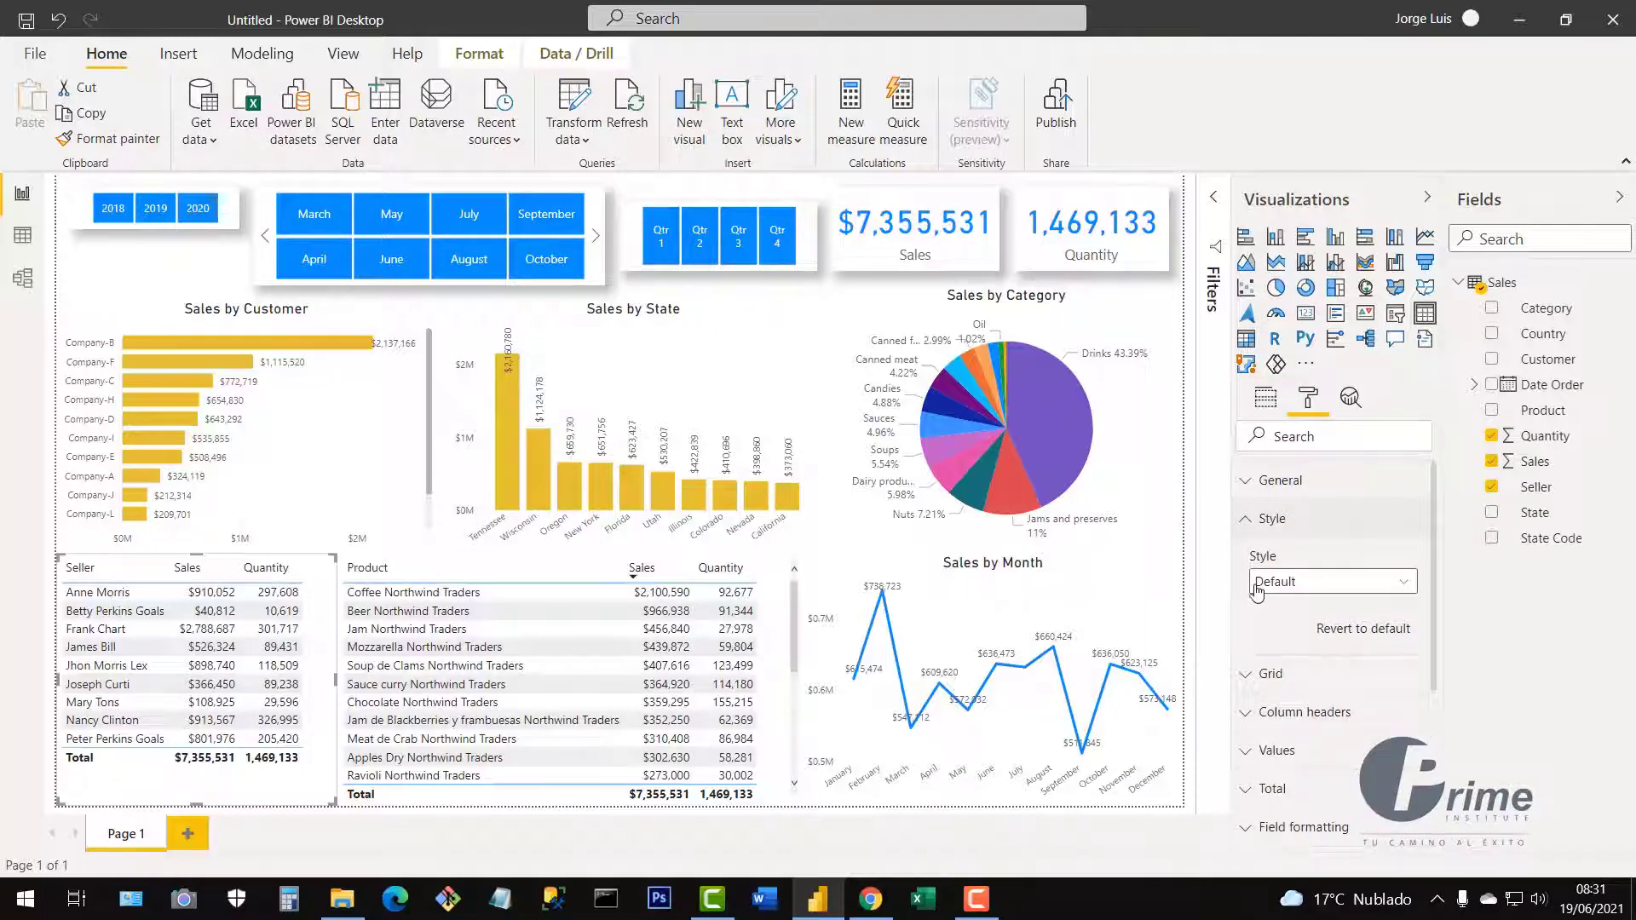
left_click(1404, 585)
left_click(1322, 630)
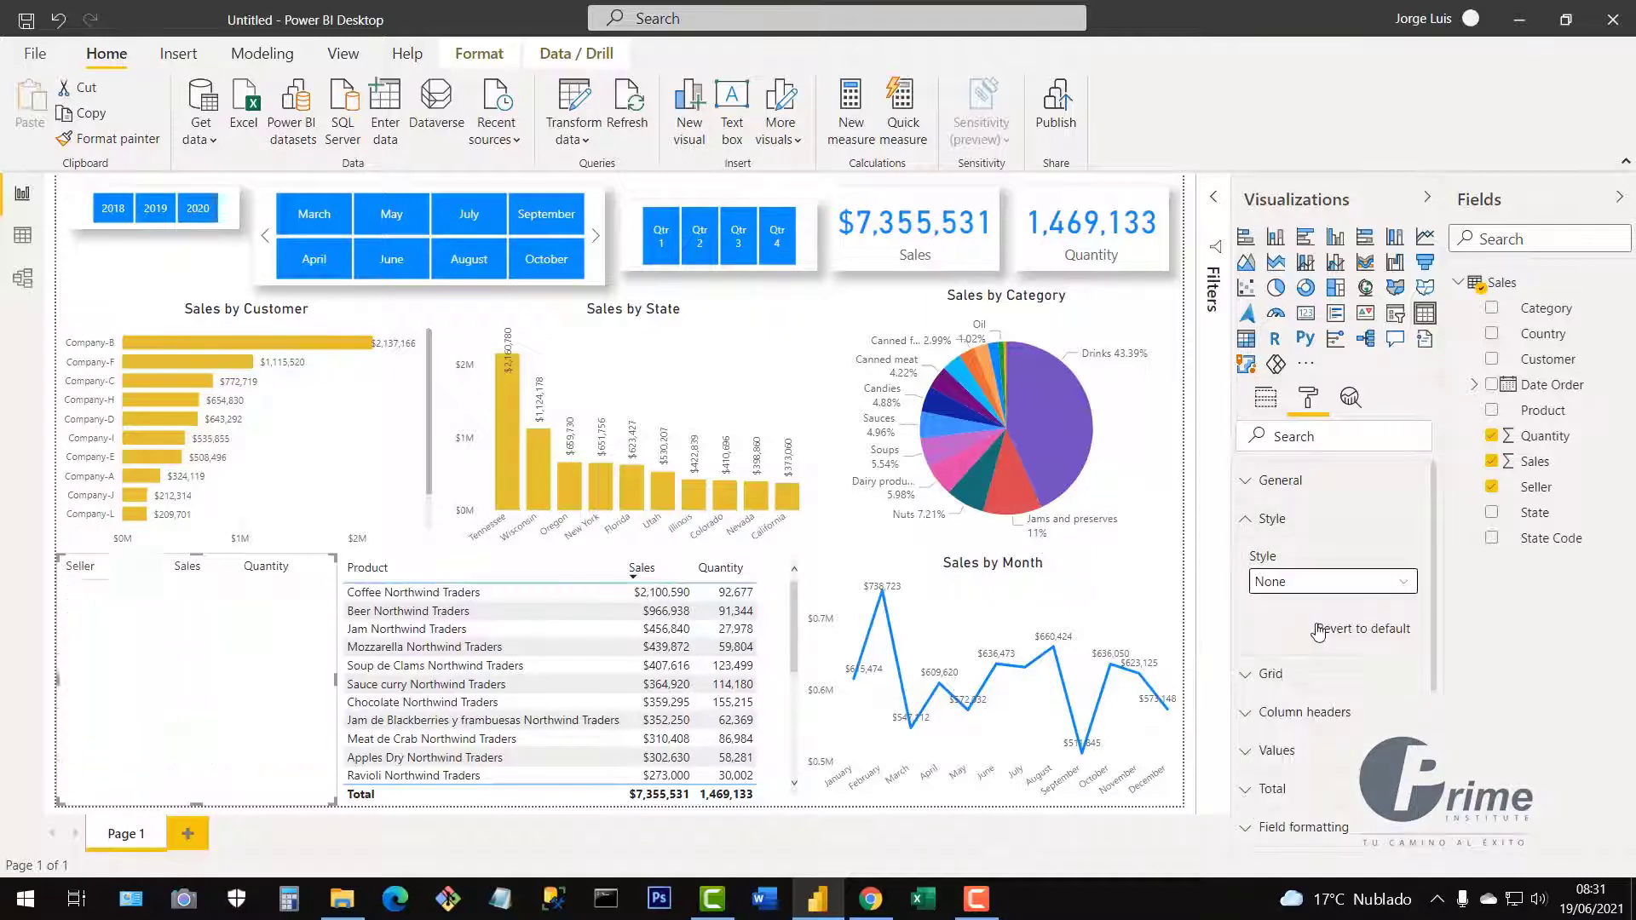
left_click(1404, 585)
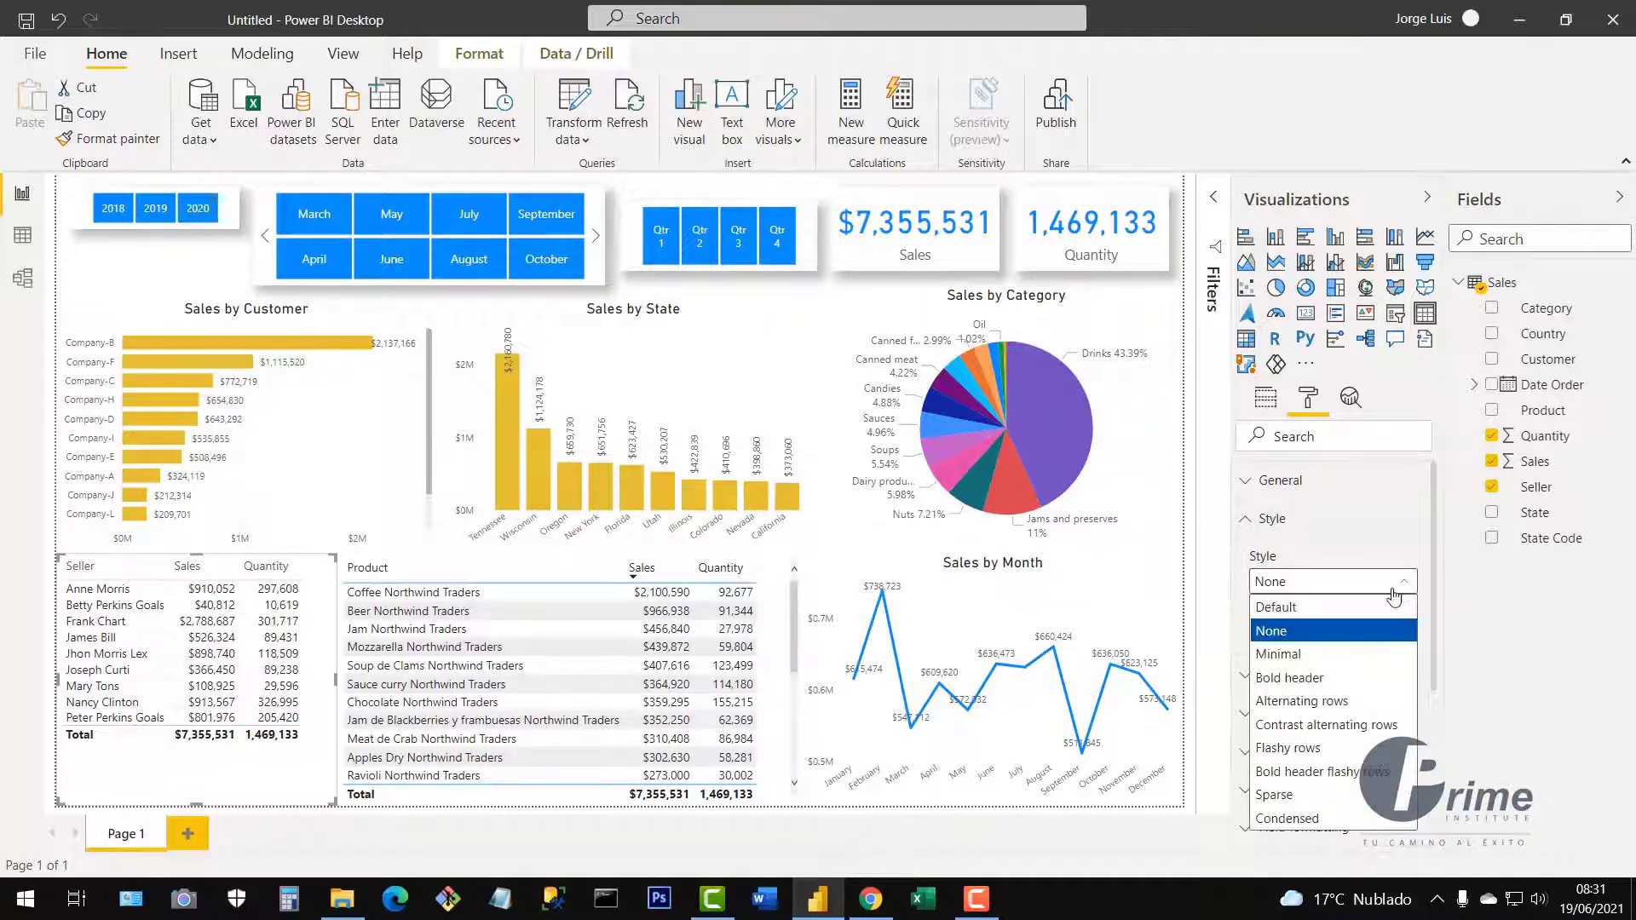
left_click(1302, 658)
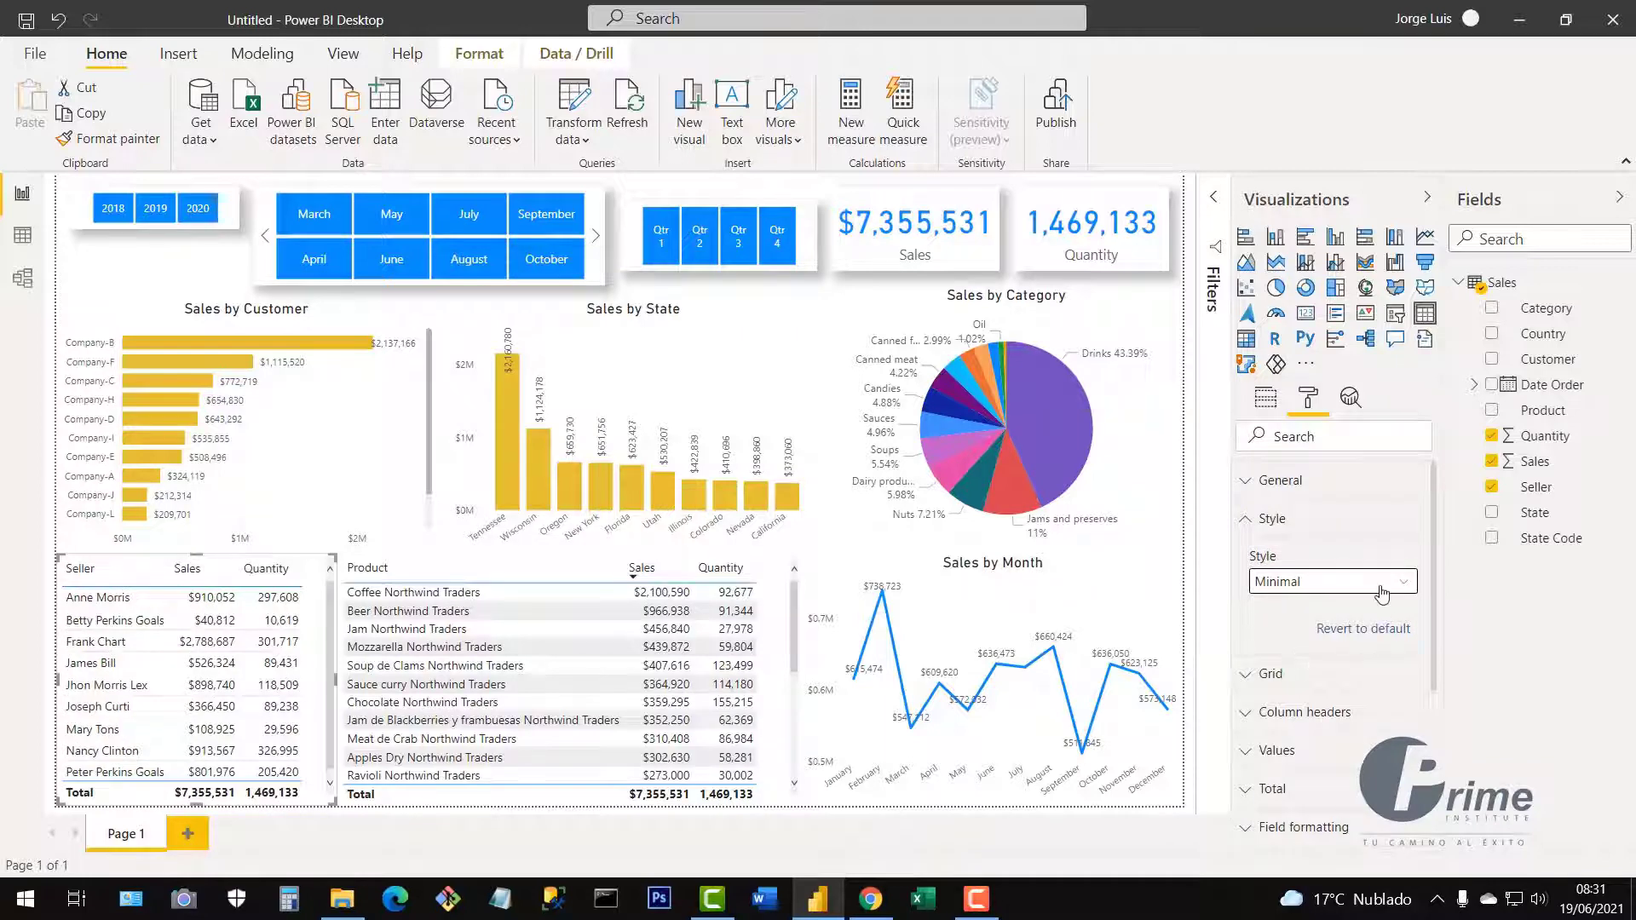
left_click(1382, 594)
left_click(1335, 674)
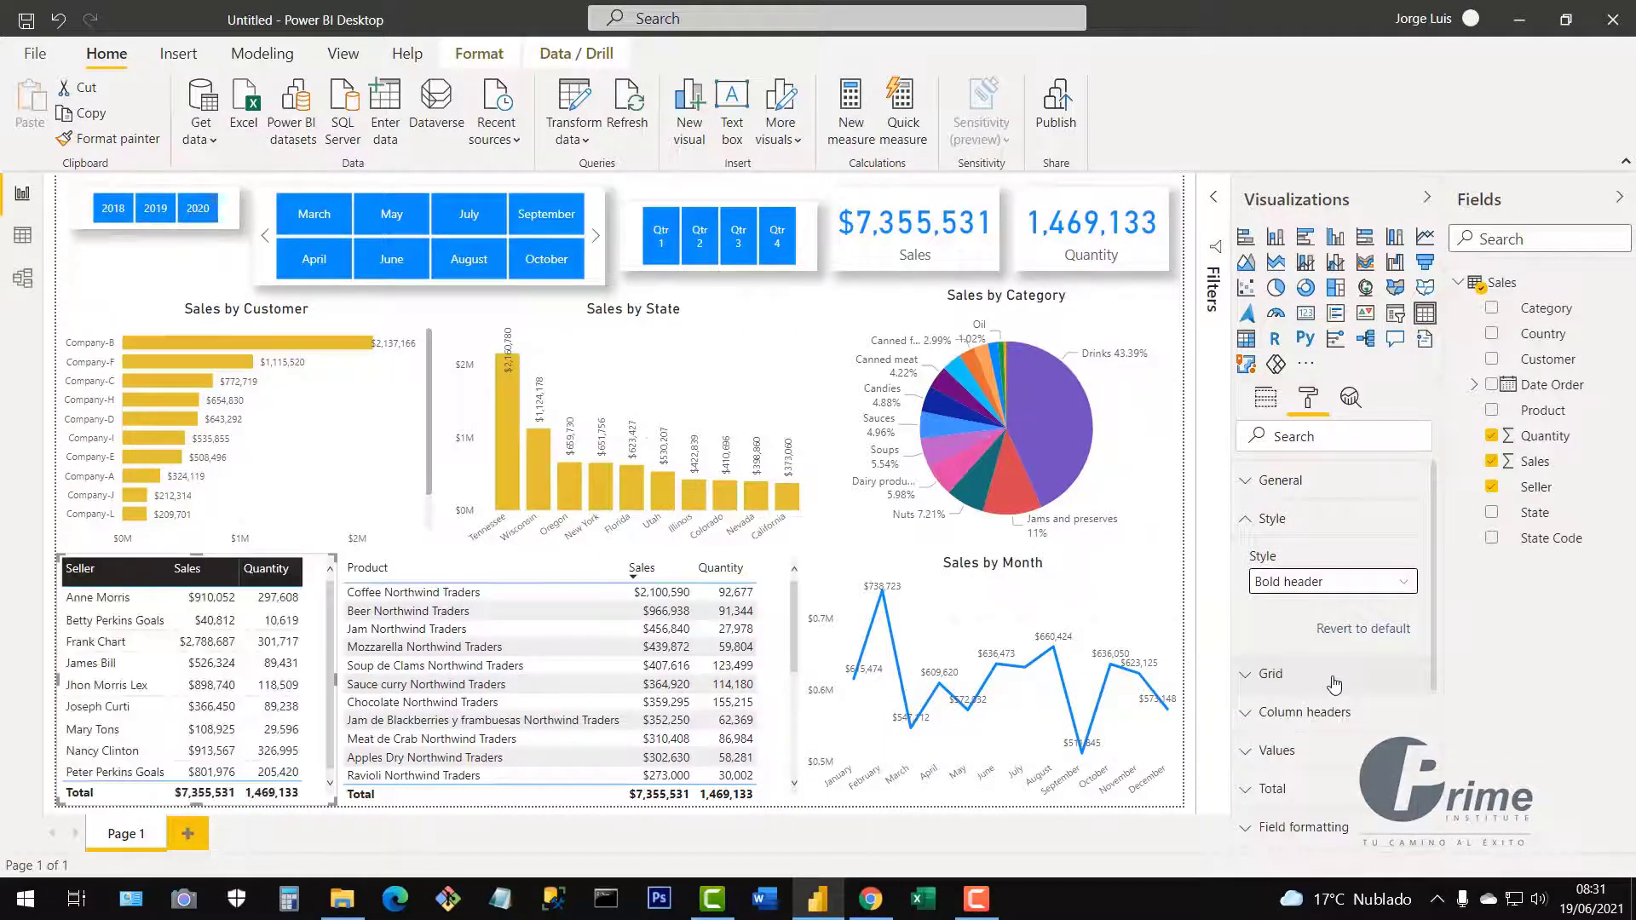
left_click(1382, 592)
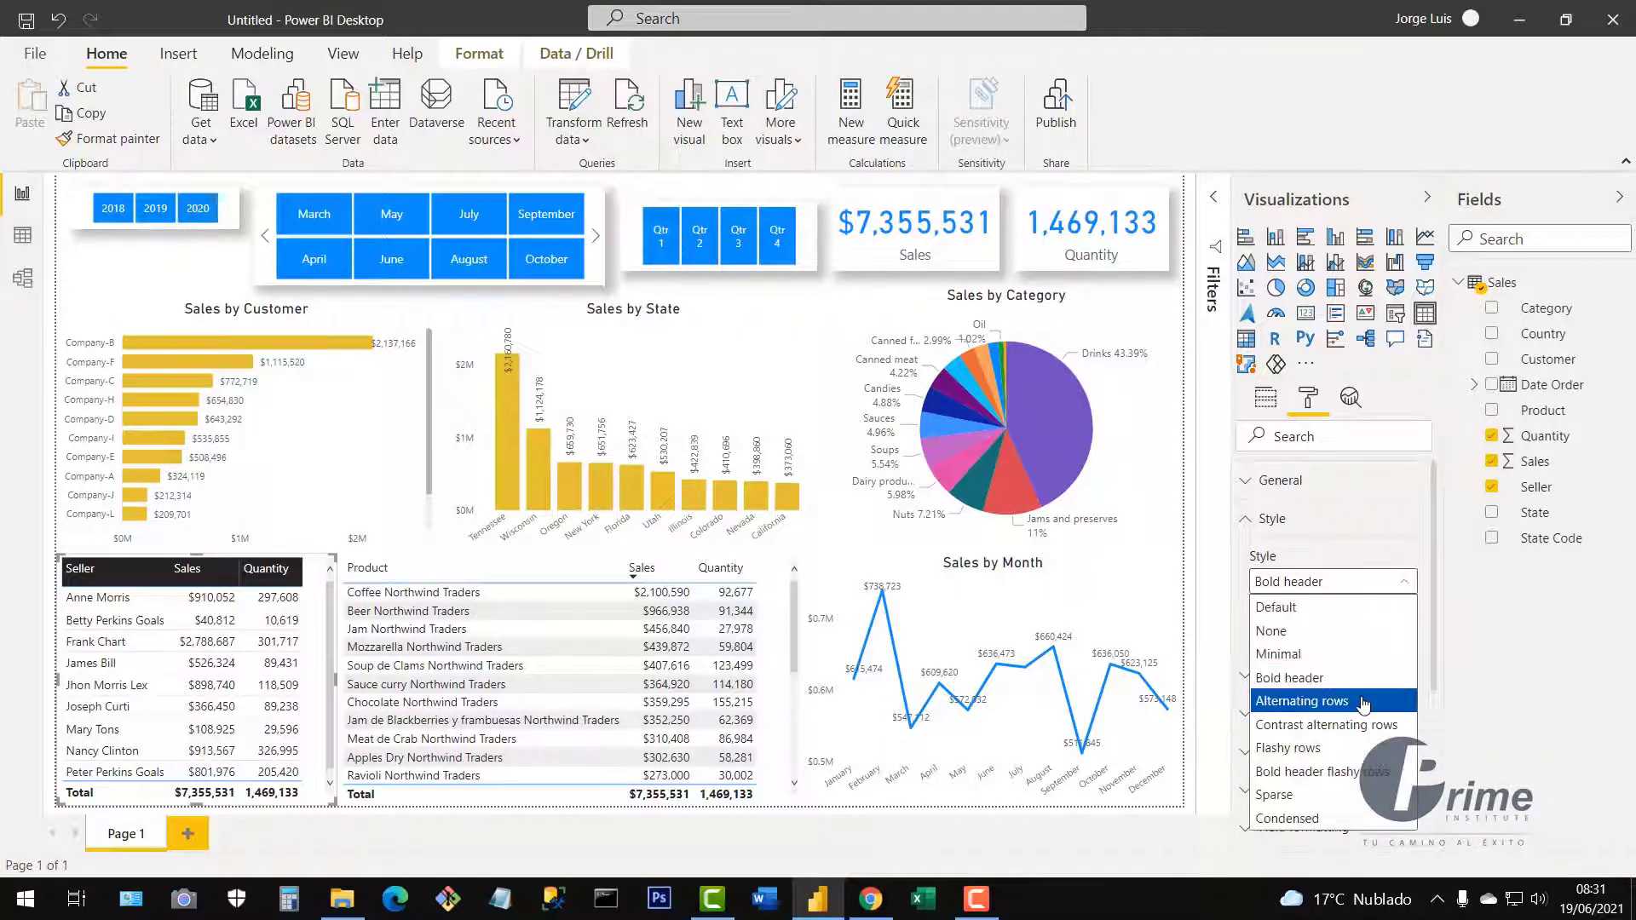
left_click(1361, 708)
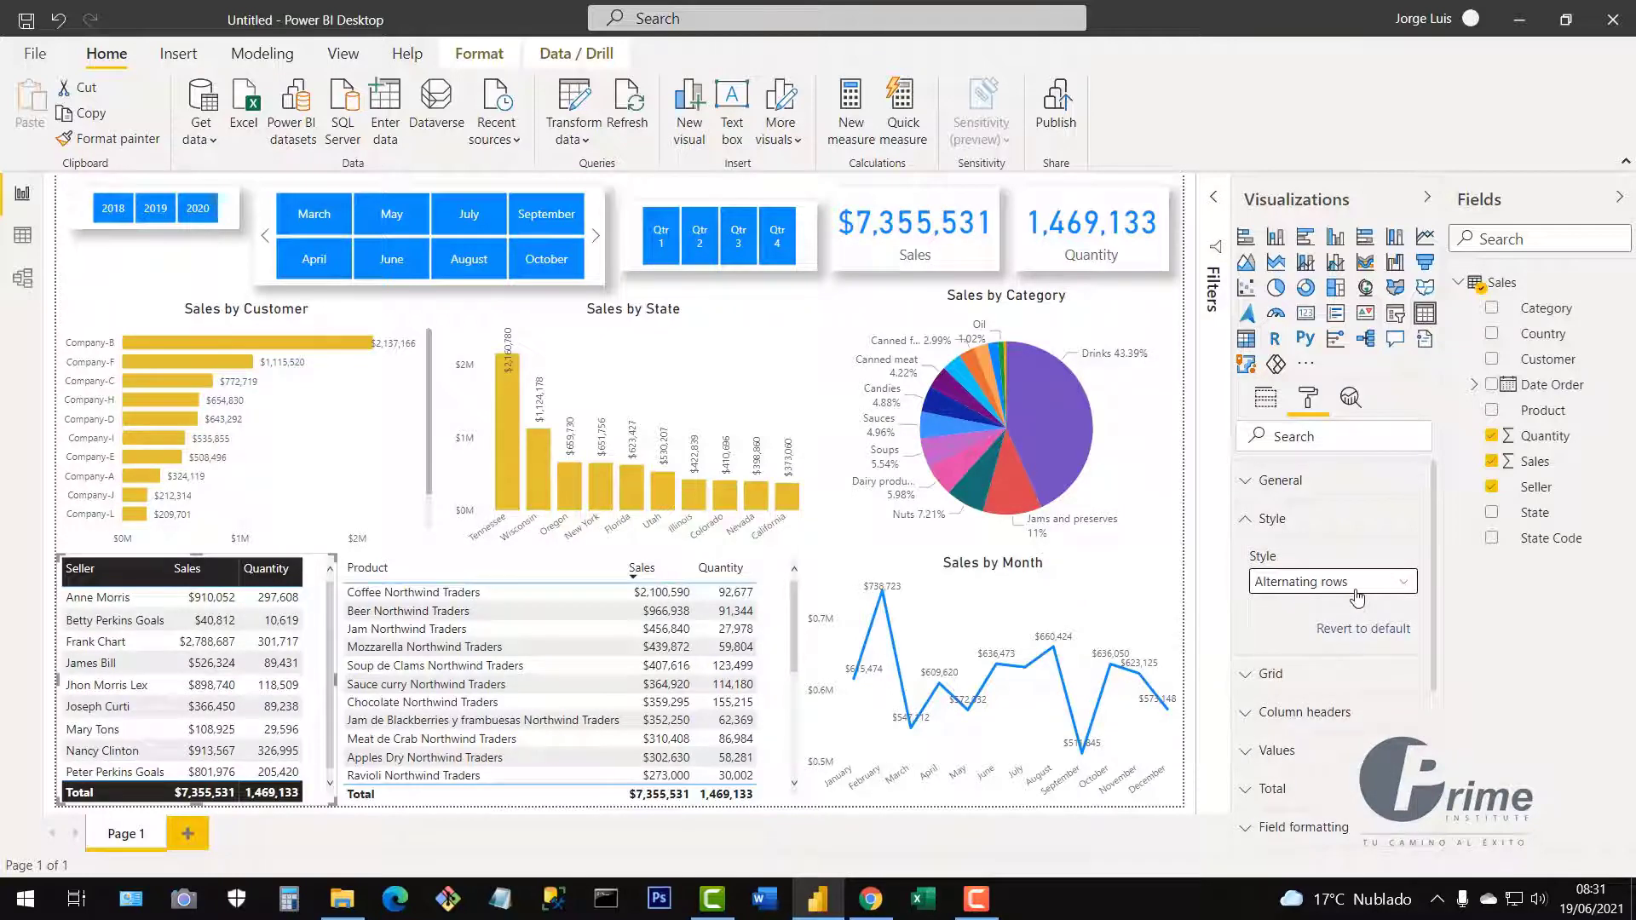
Finish the Seller table on the Condensed style, then shrink it and move it to the page bottom.
left_click(1358, 599)
left_click(1347, 733)
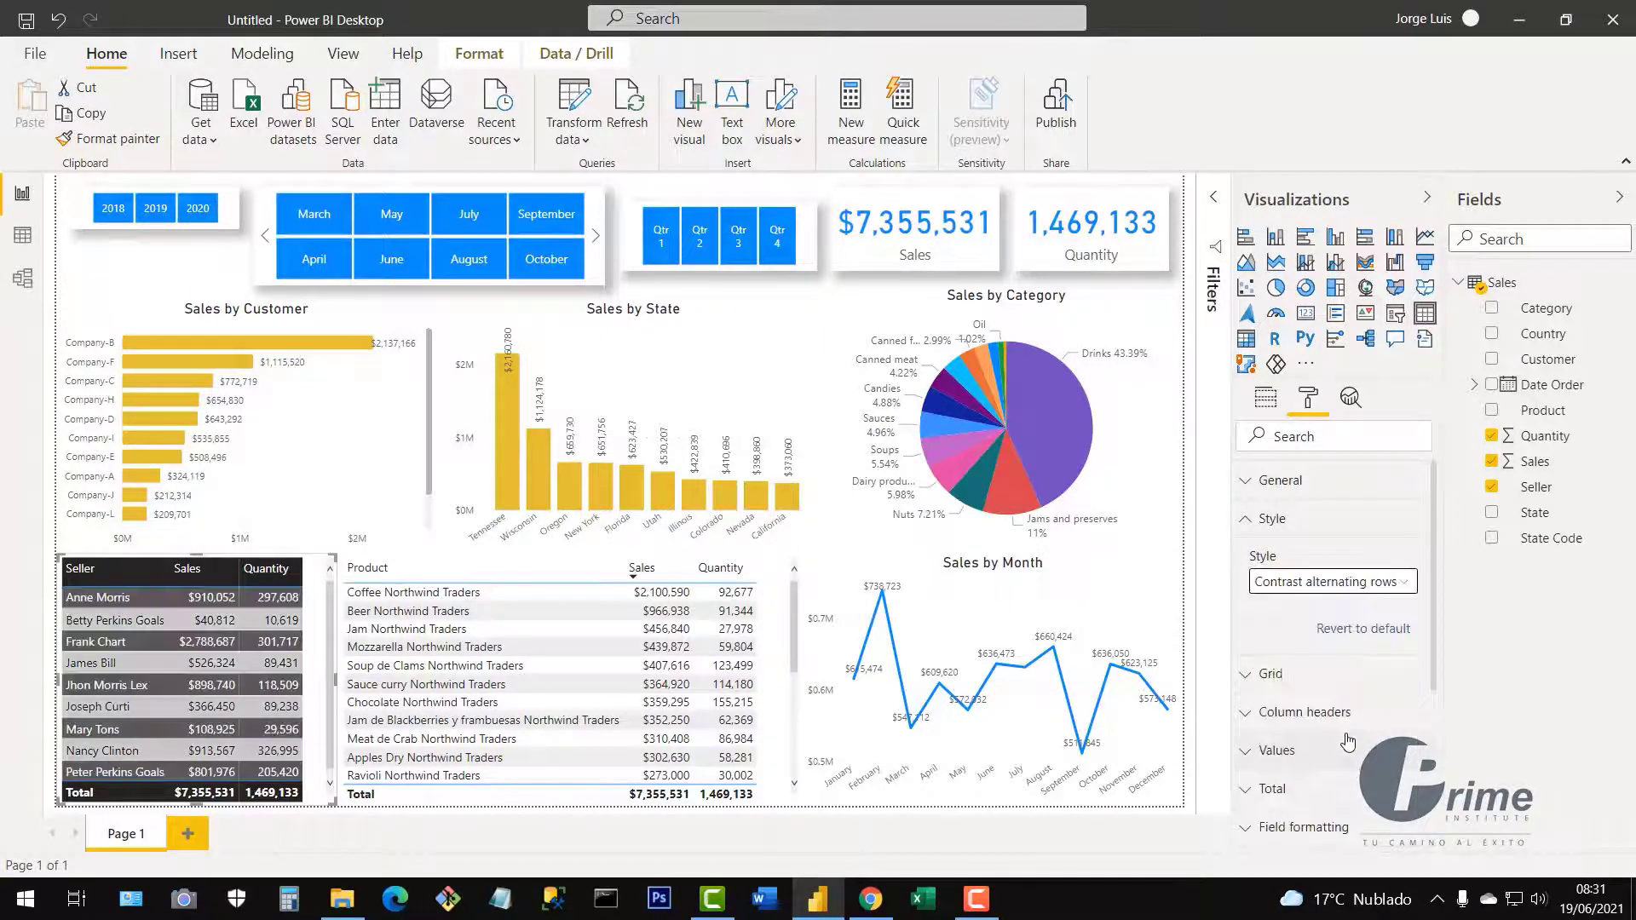
left_click(1342, 587)
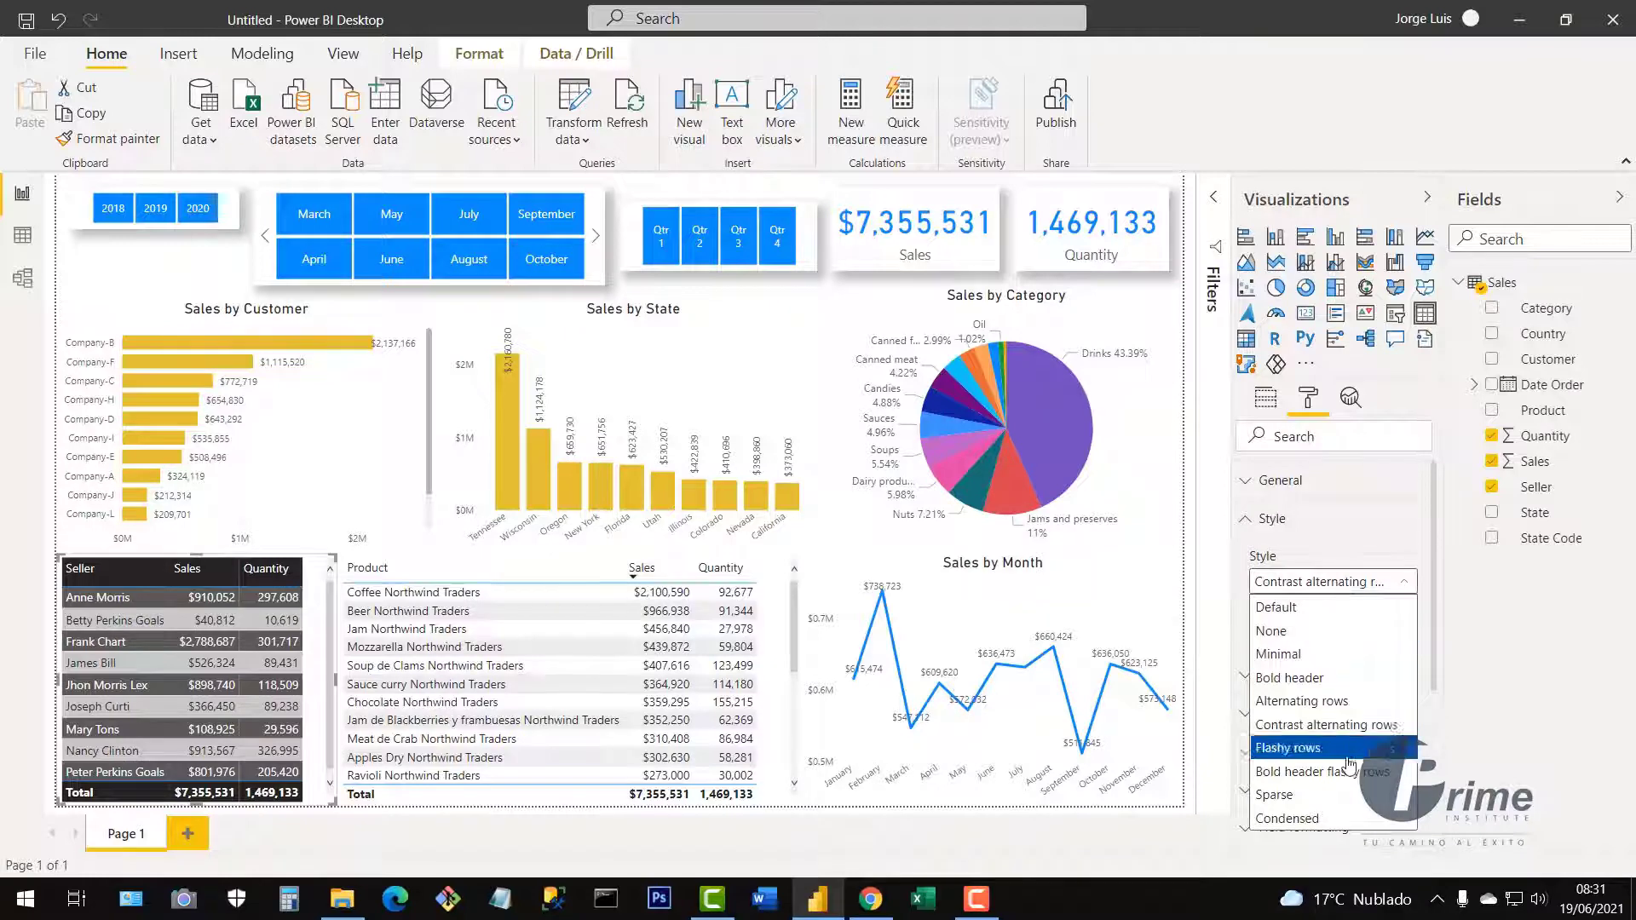
left_click(1347, 748)
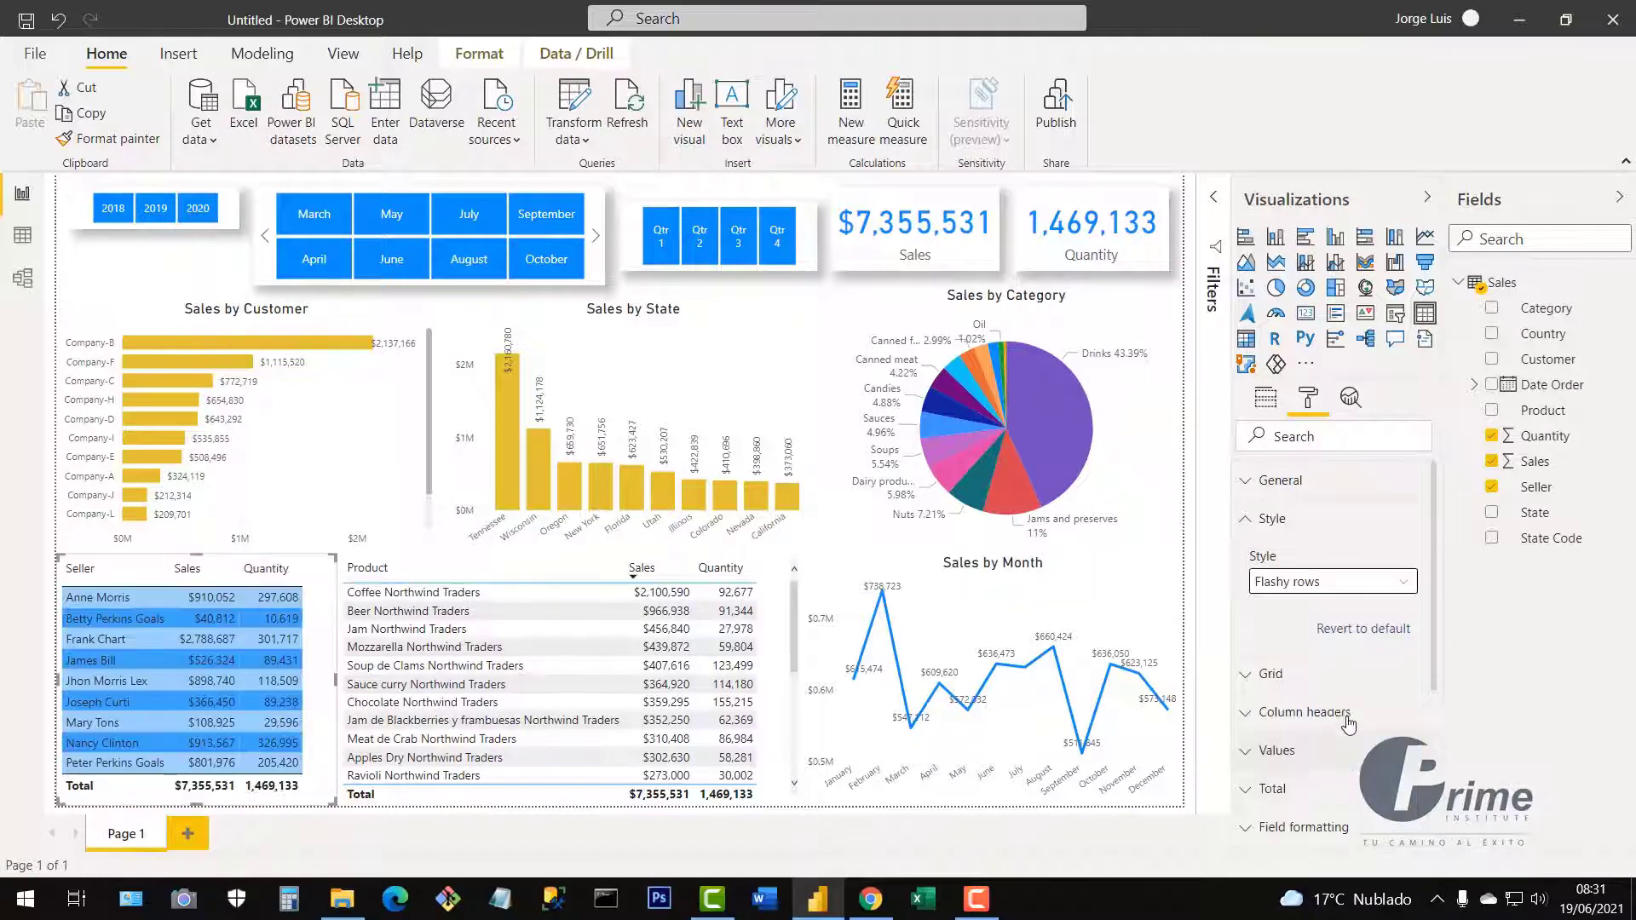
left_click(1337, 585)
left_click(1334, 774)
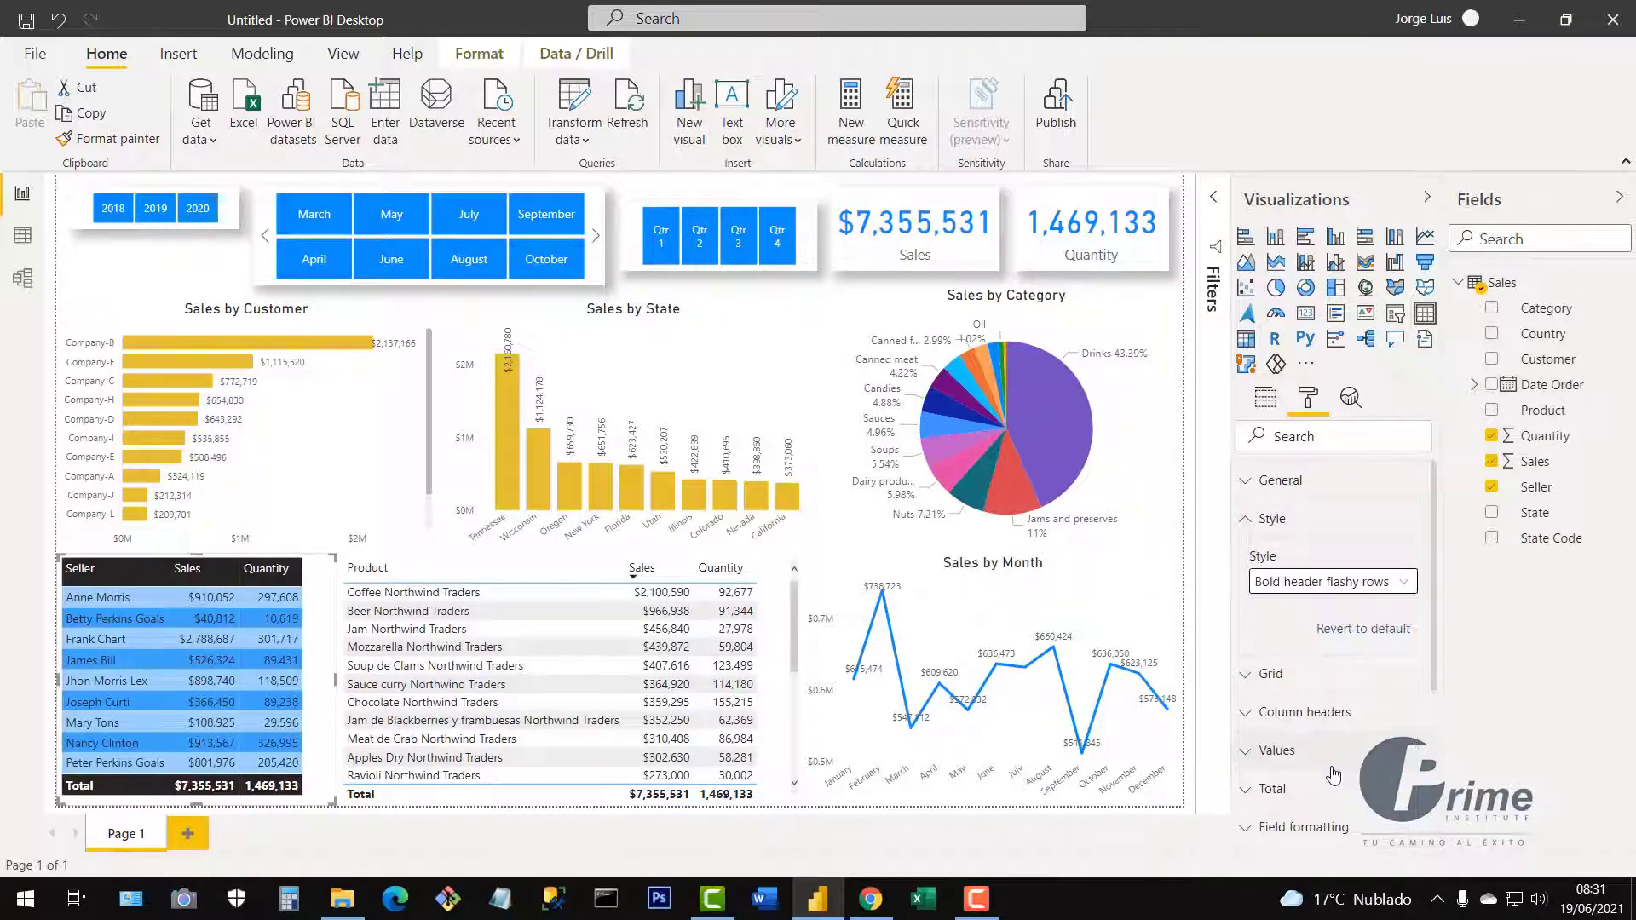
left_click(1345, 586)
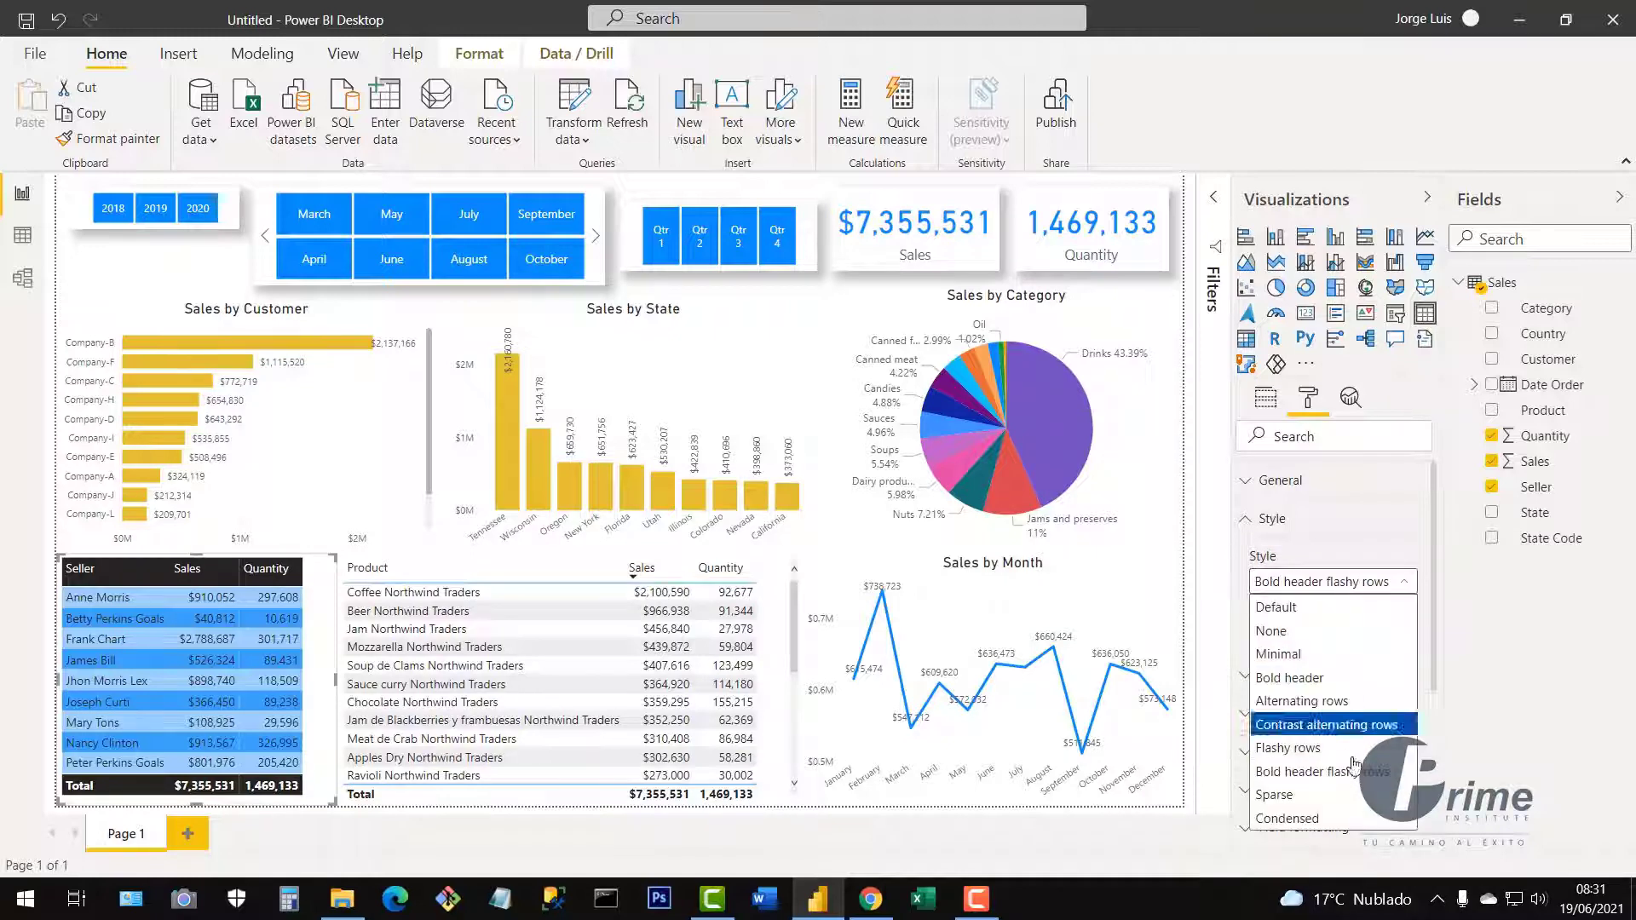
left_click(1347, 807)
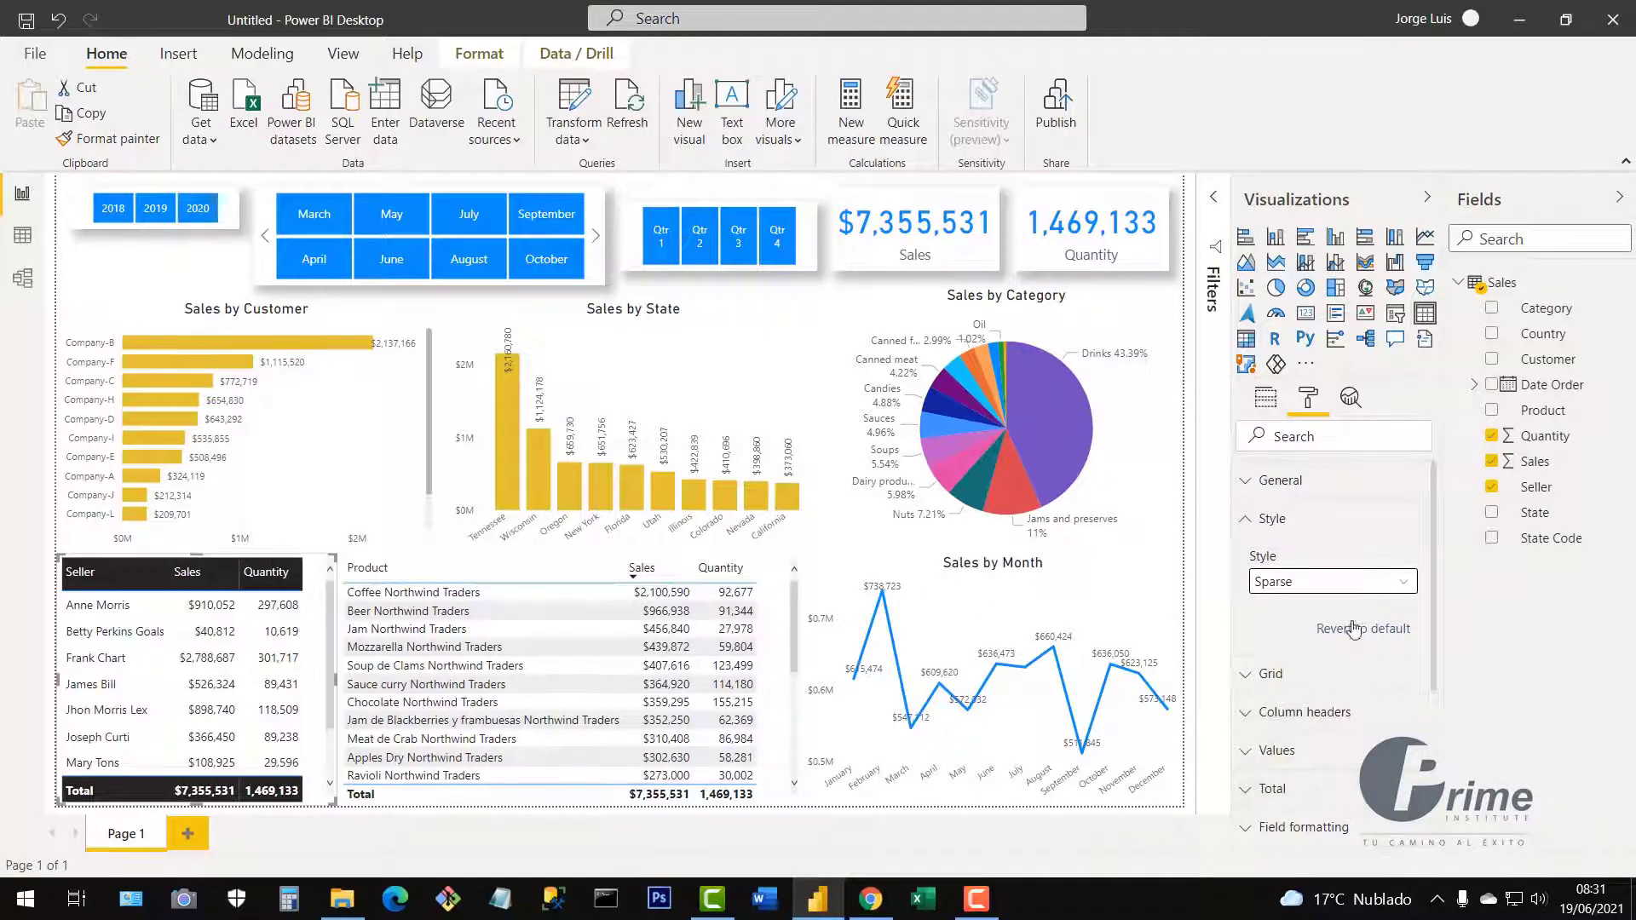
left_click(1330, 588)
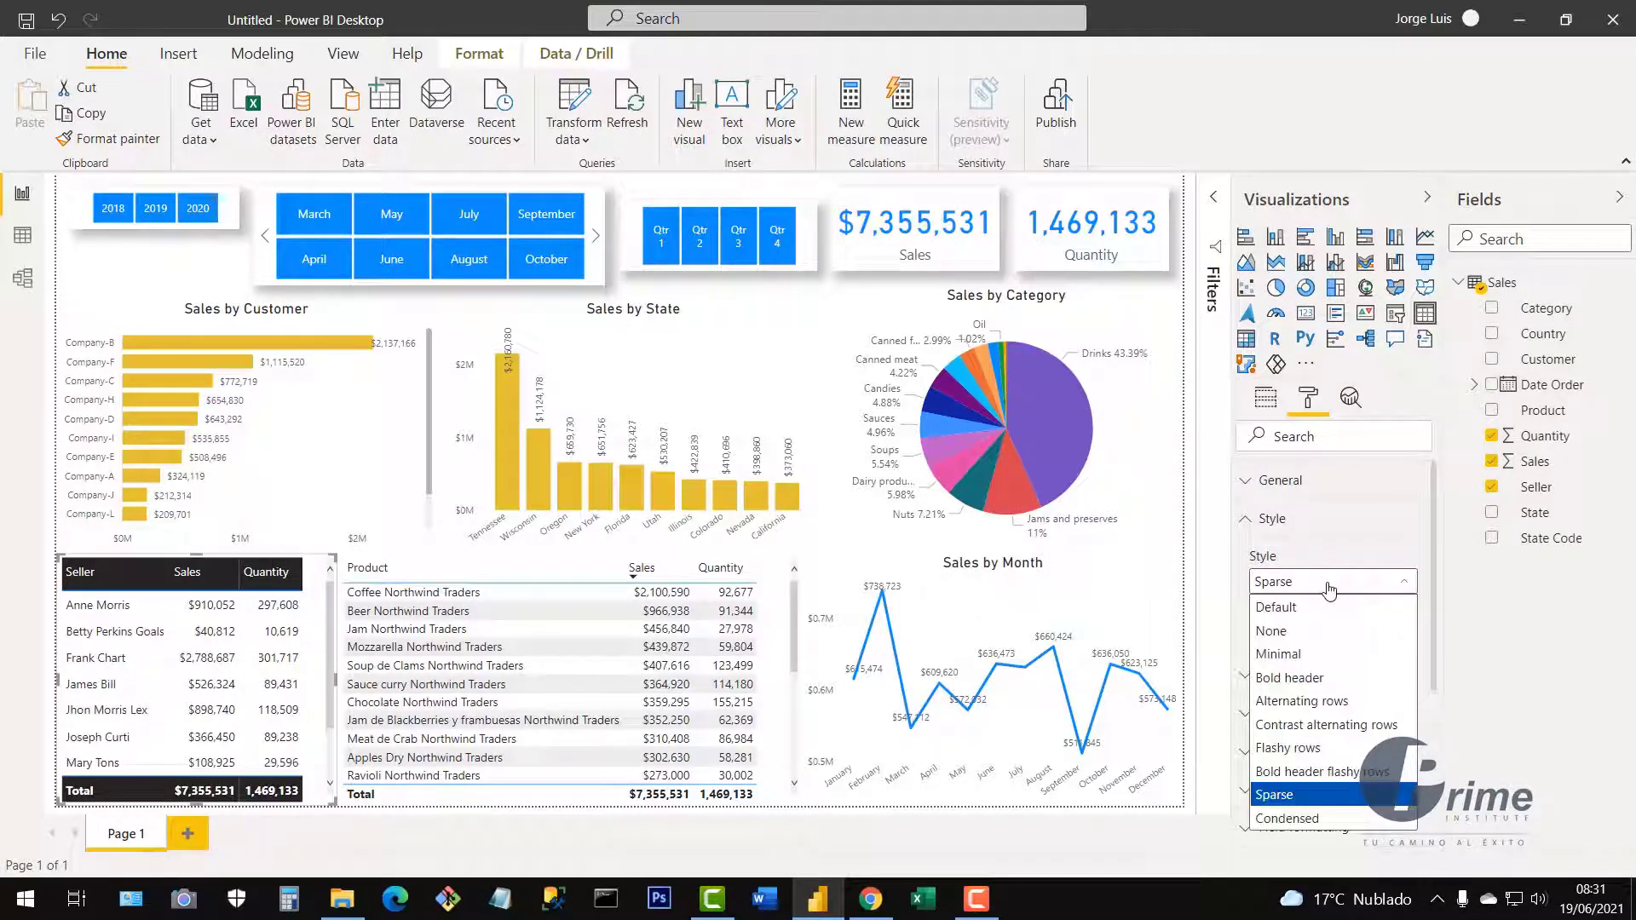
left_click(1324, 820)
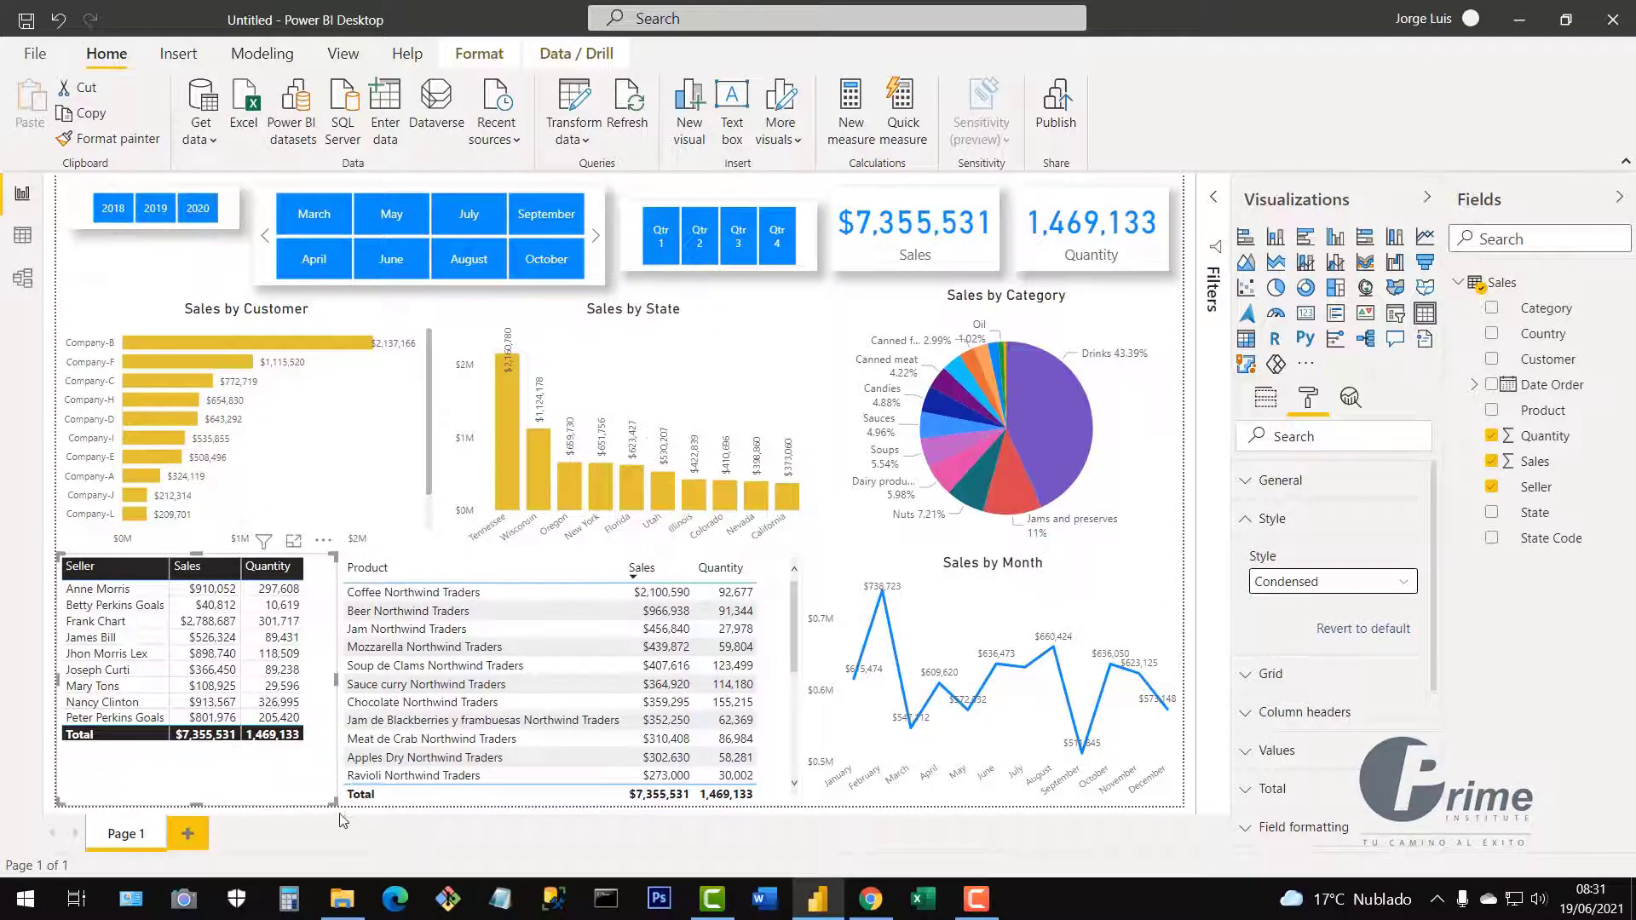
left_click_drag(333, 801, 322, 771)
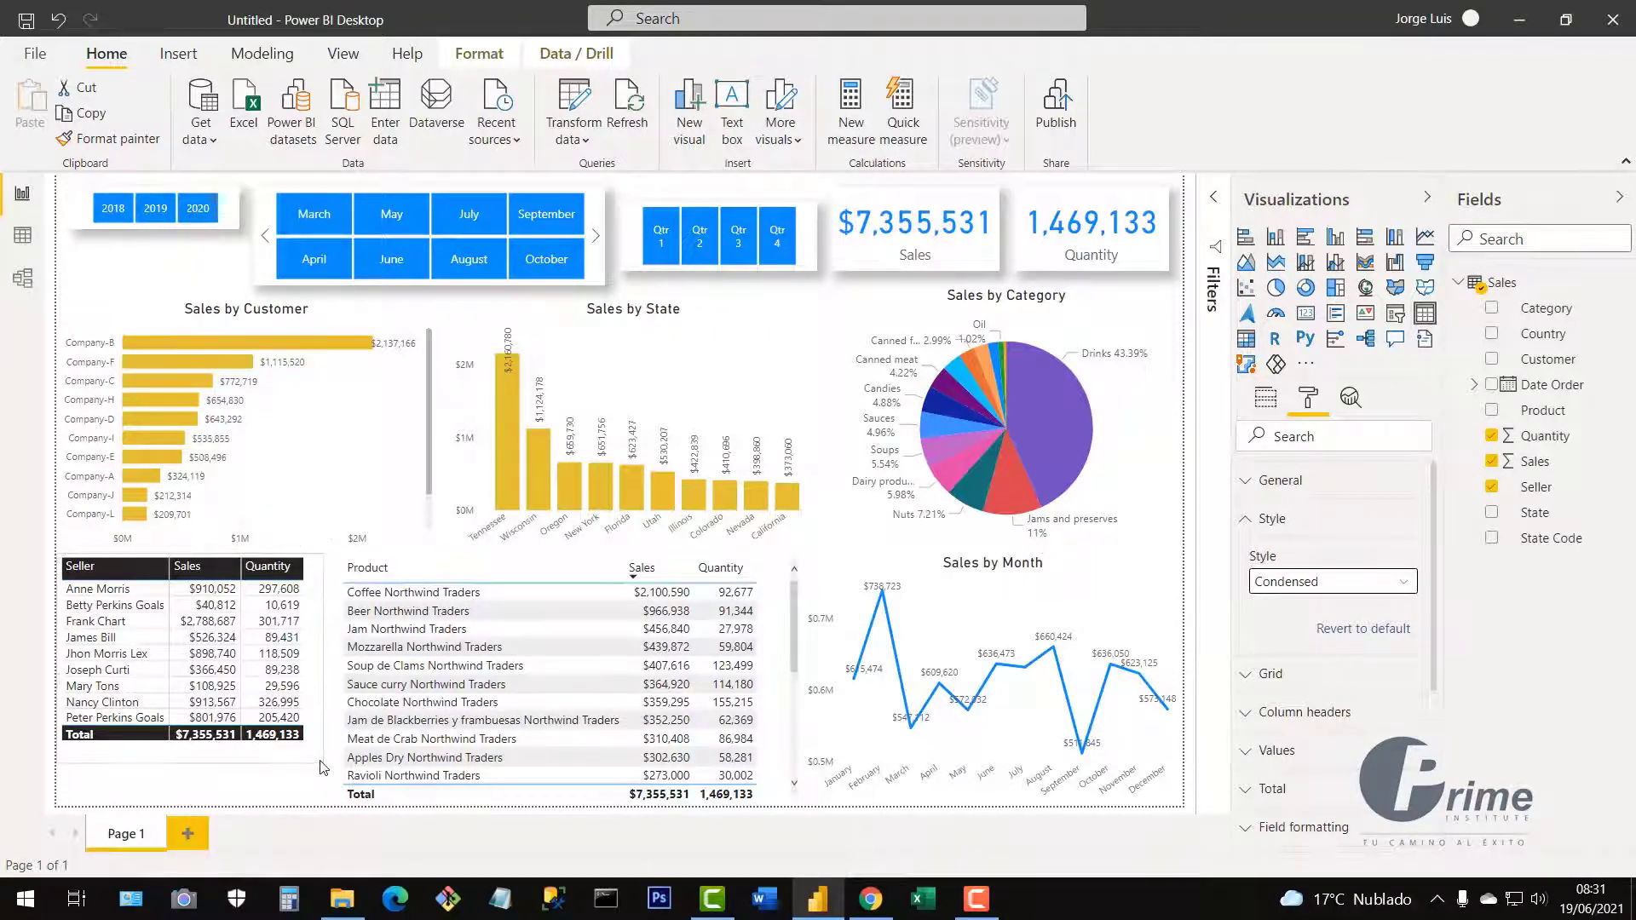
left_click_drag(316, 682, 317, 732)
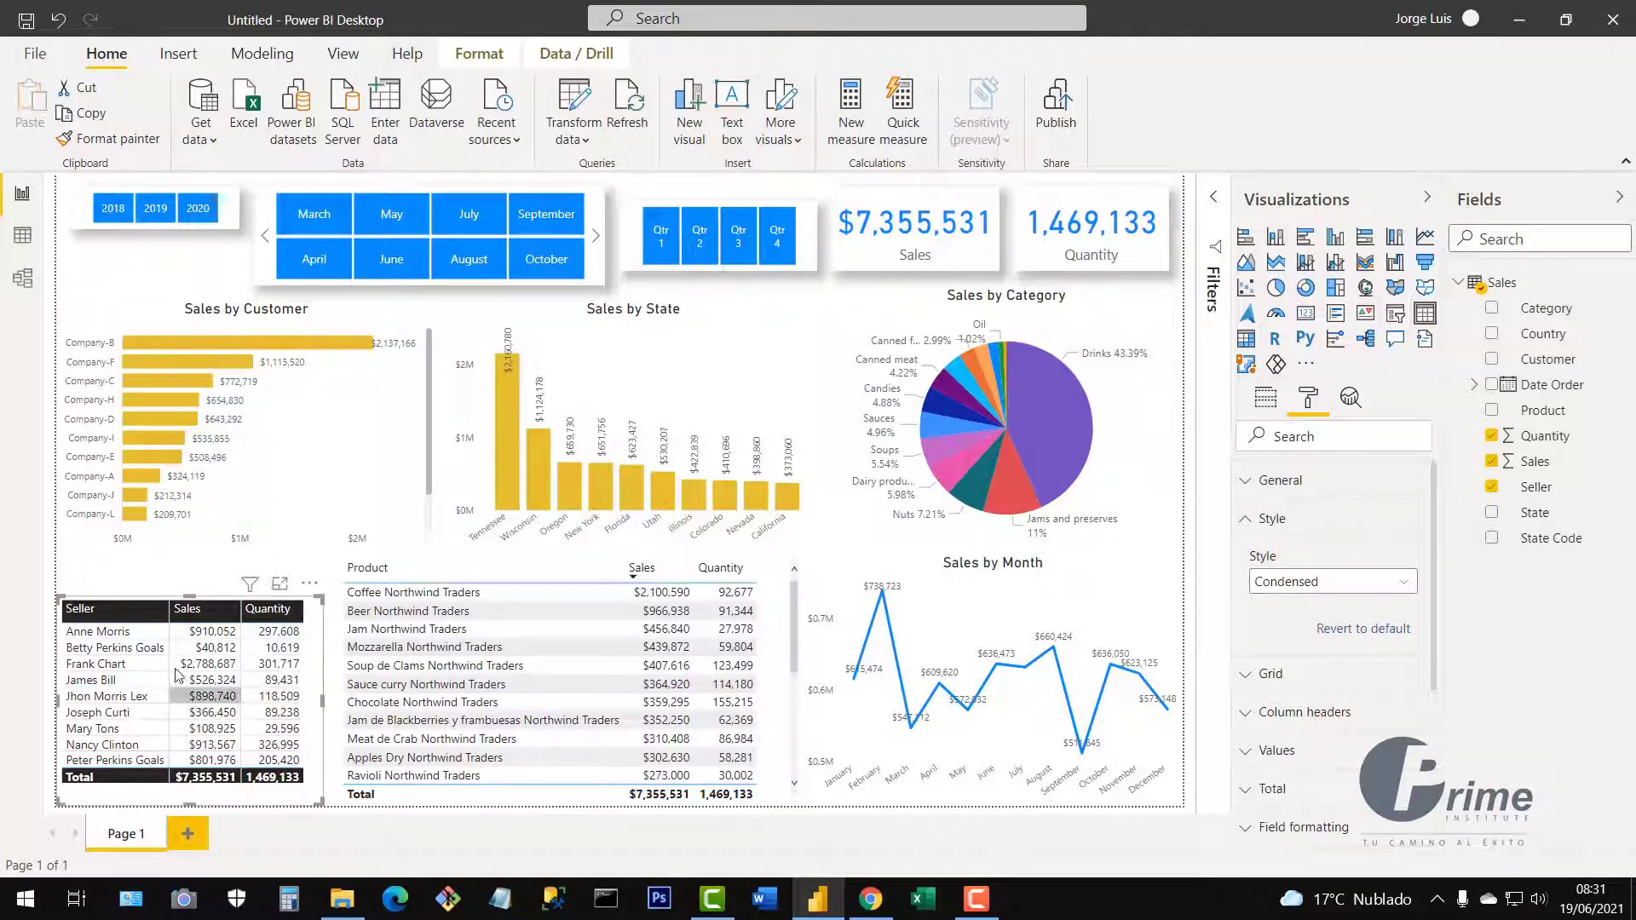
Set the Seller table's column header background to blue.
left_click(1248, 528)
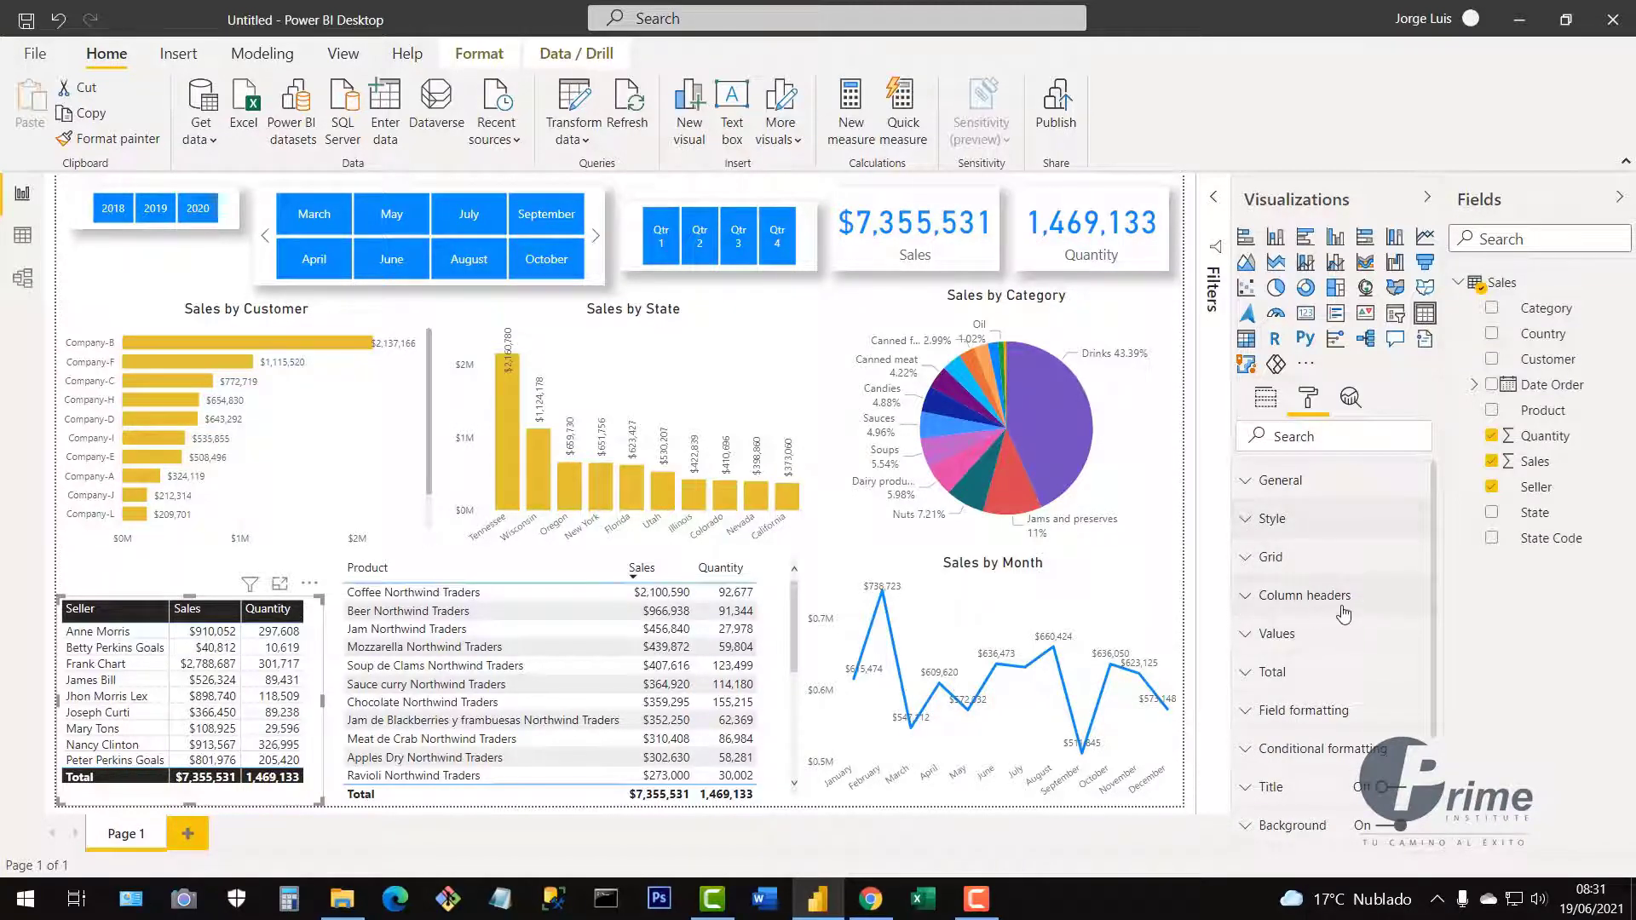
left_click(1246, 597)
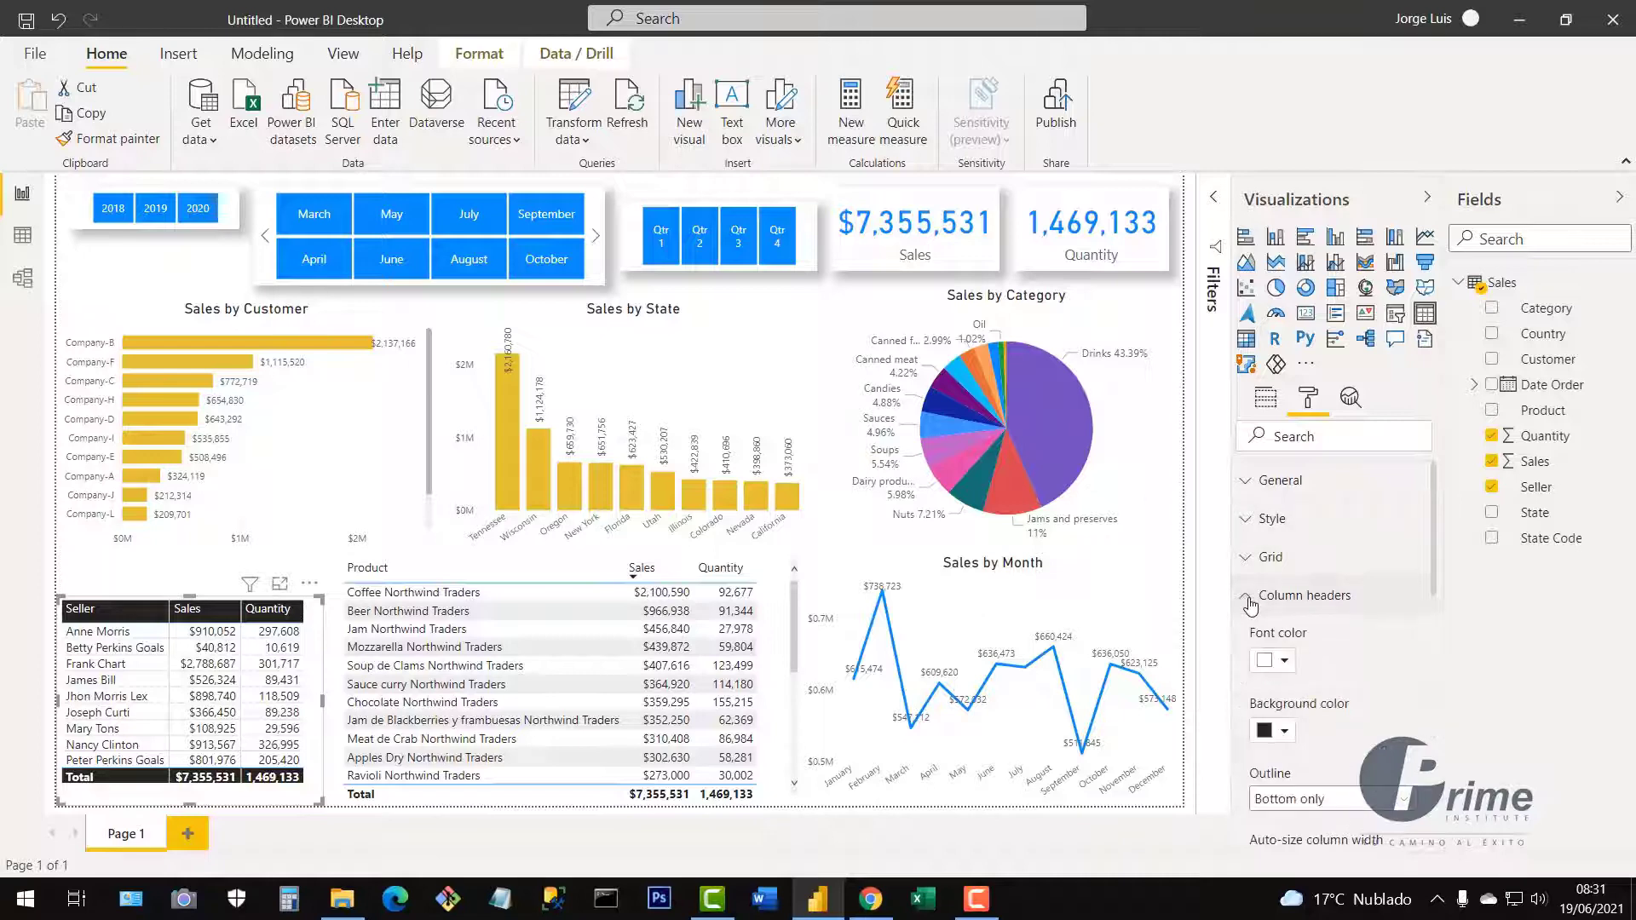
left_click(1284, 735)
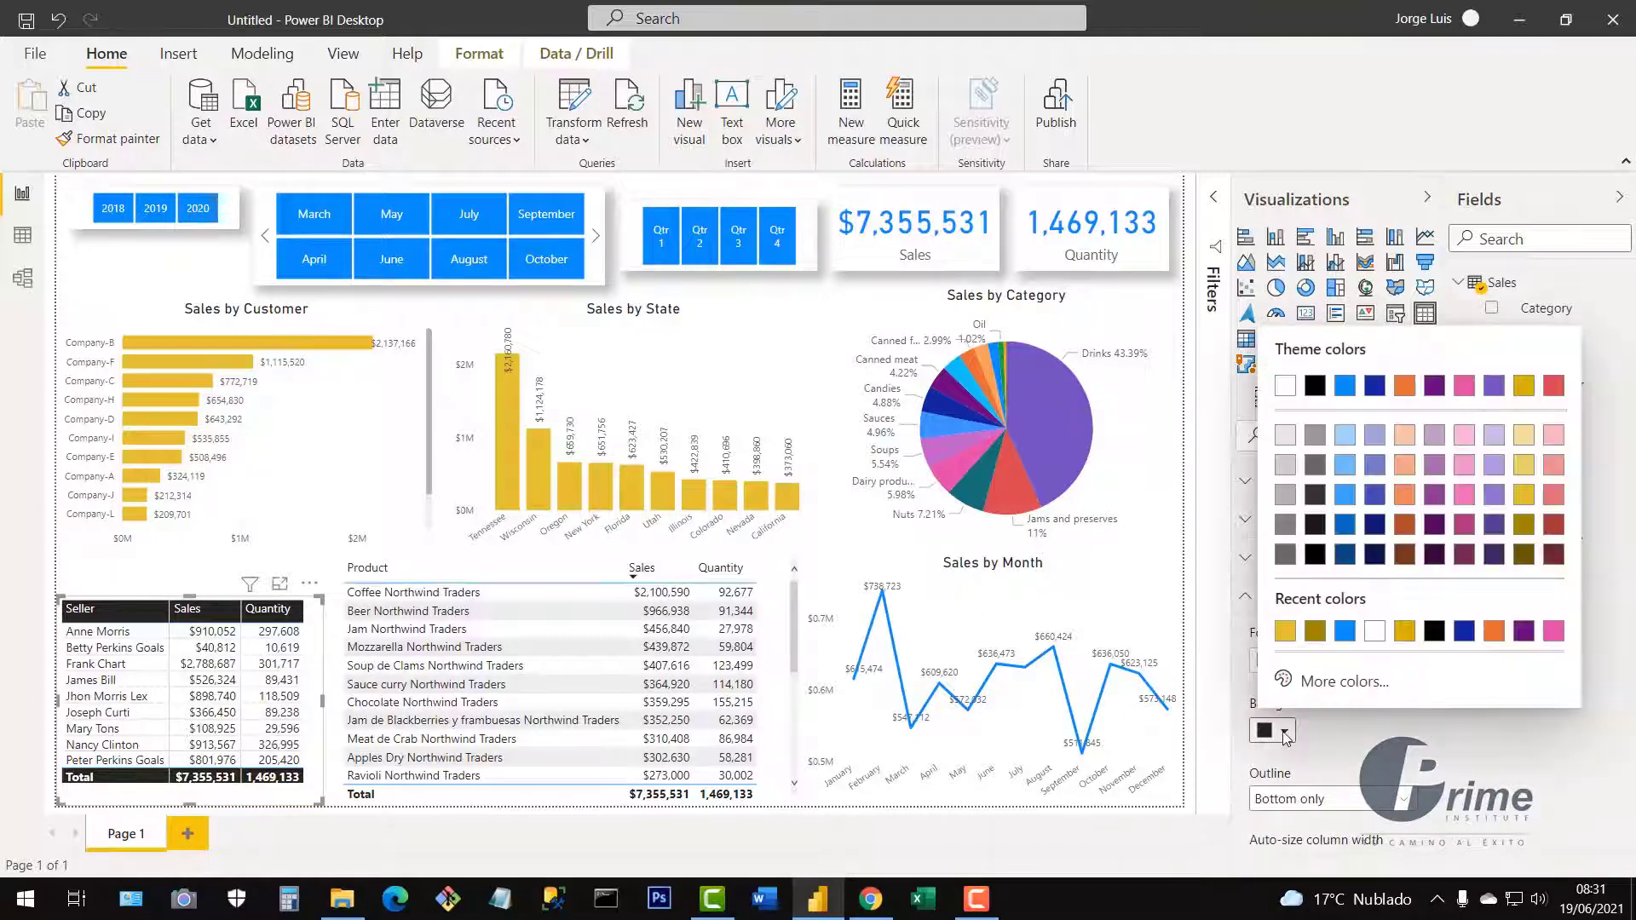
left_click(1286, 631)
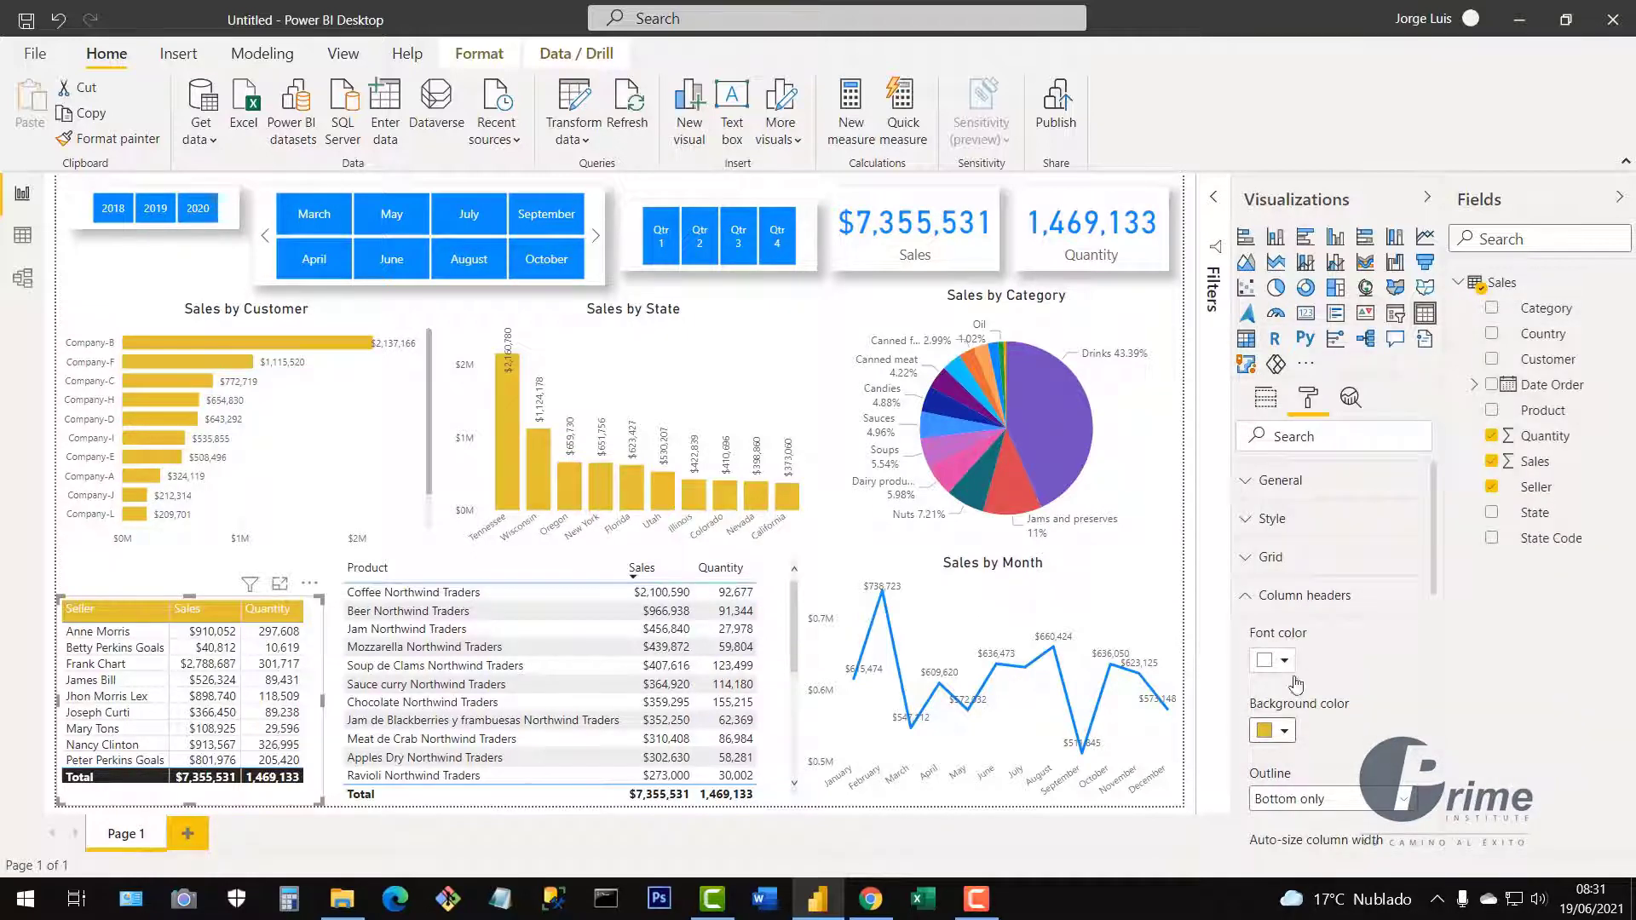
left_click(1285, 732)
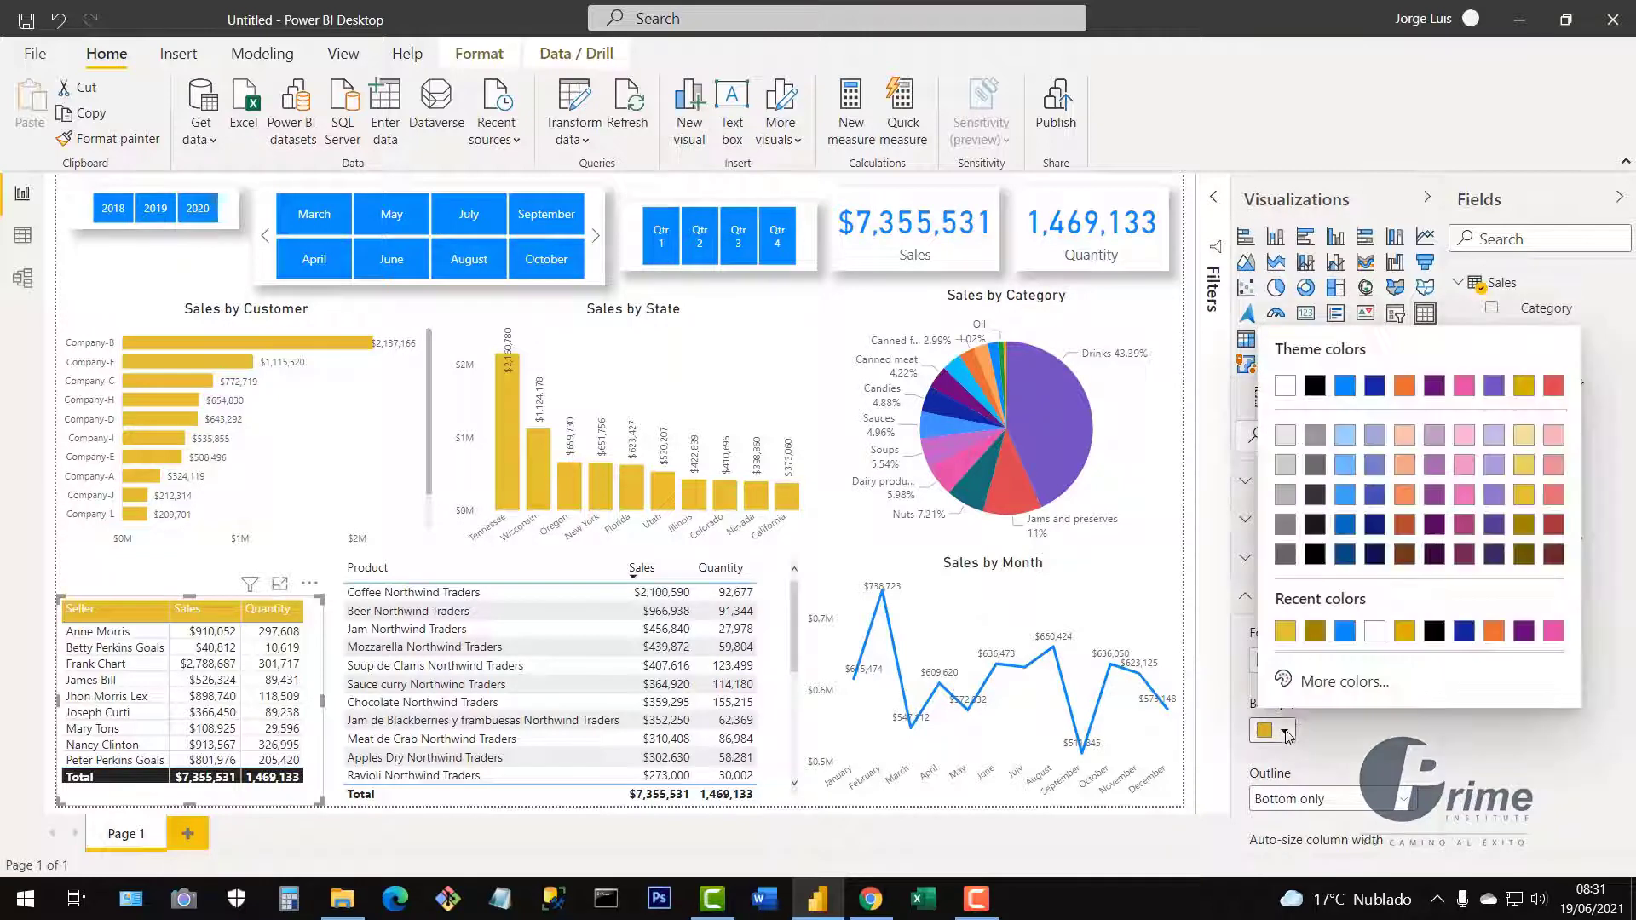
left_click(1345, 631)
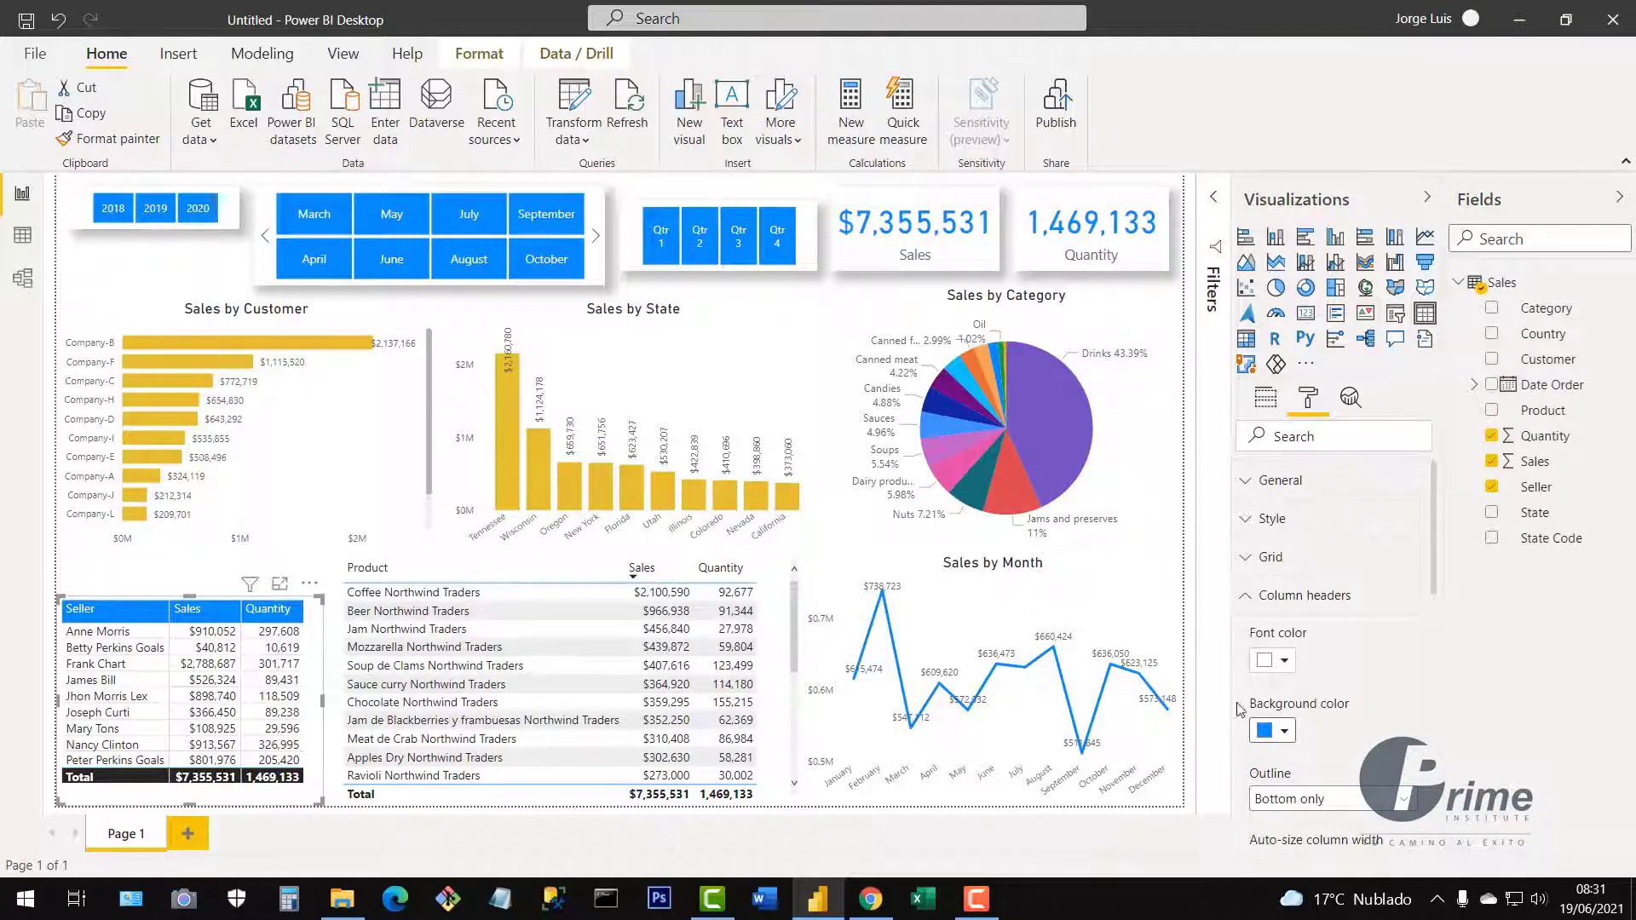
left_click(1249, 604)
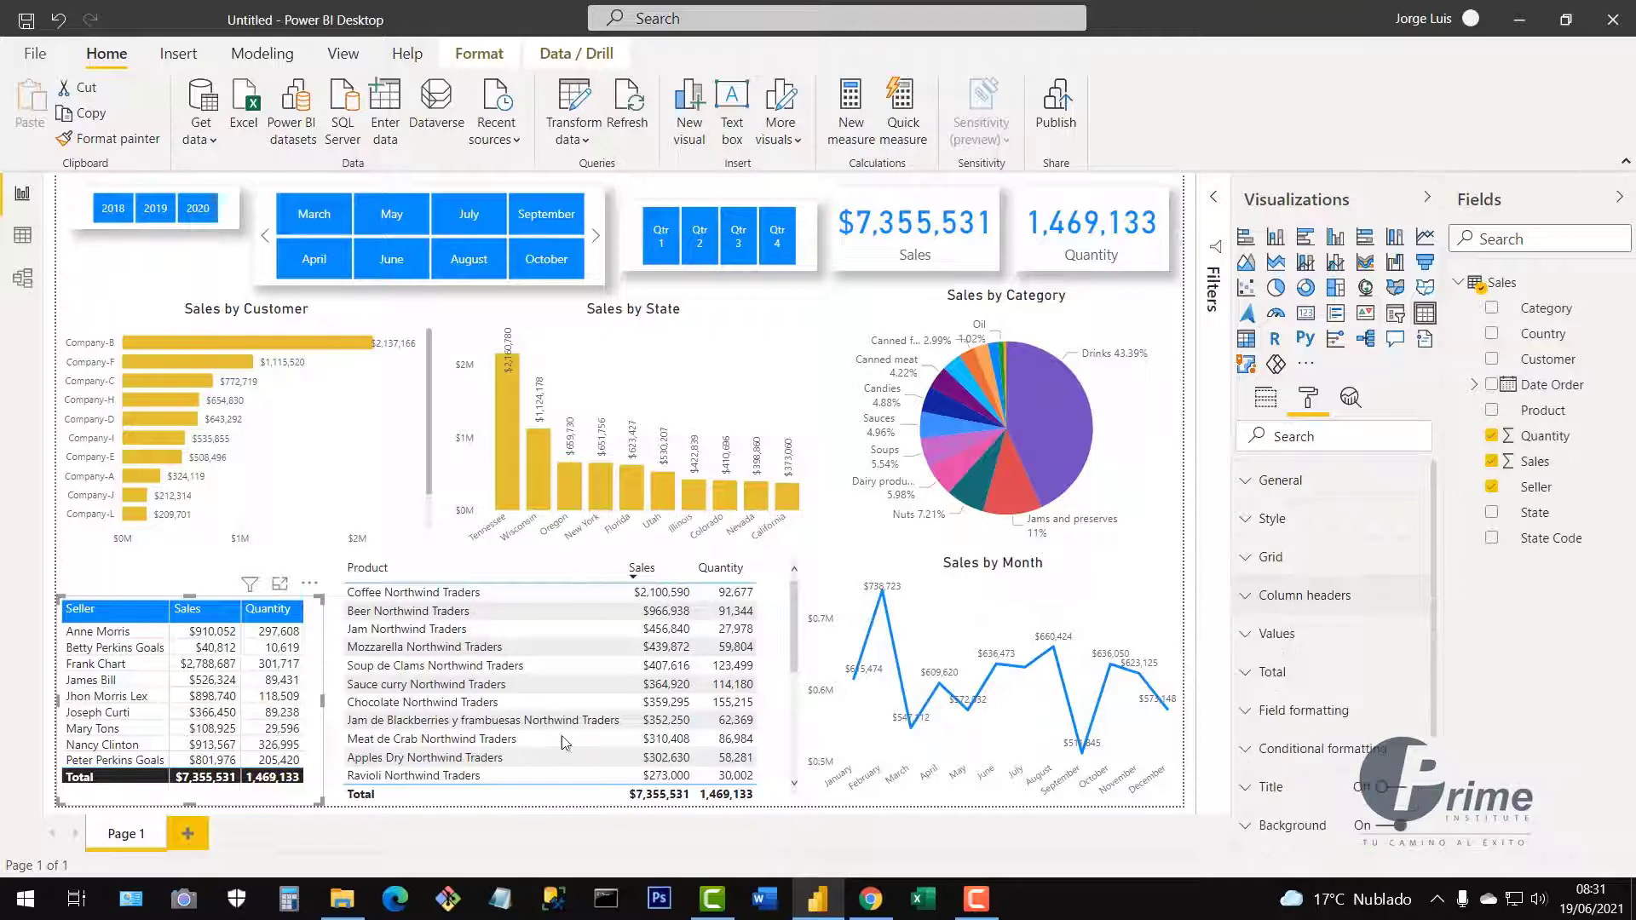
Set the Seller table's Total row background to blue.
left_click(1248, 674)
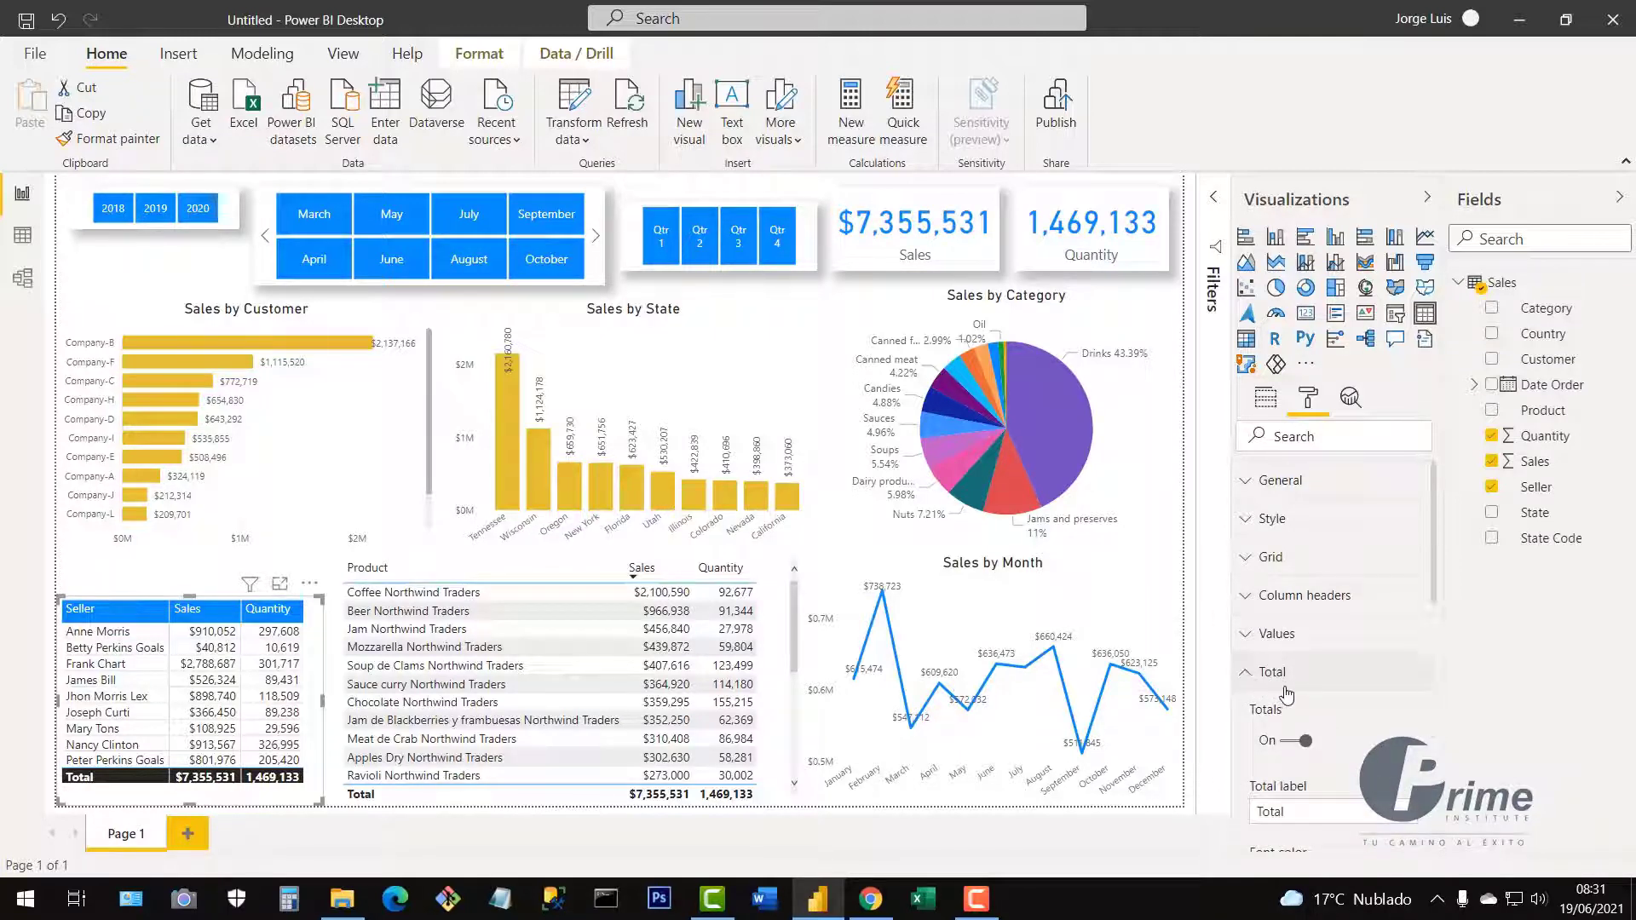
scroll(1376, 679, "down", 3)
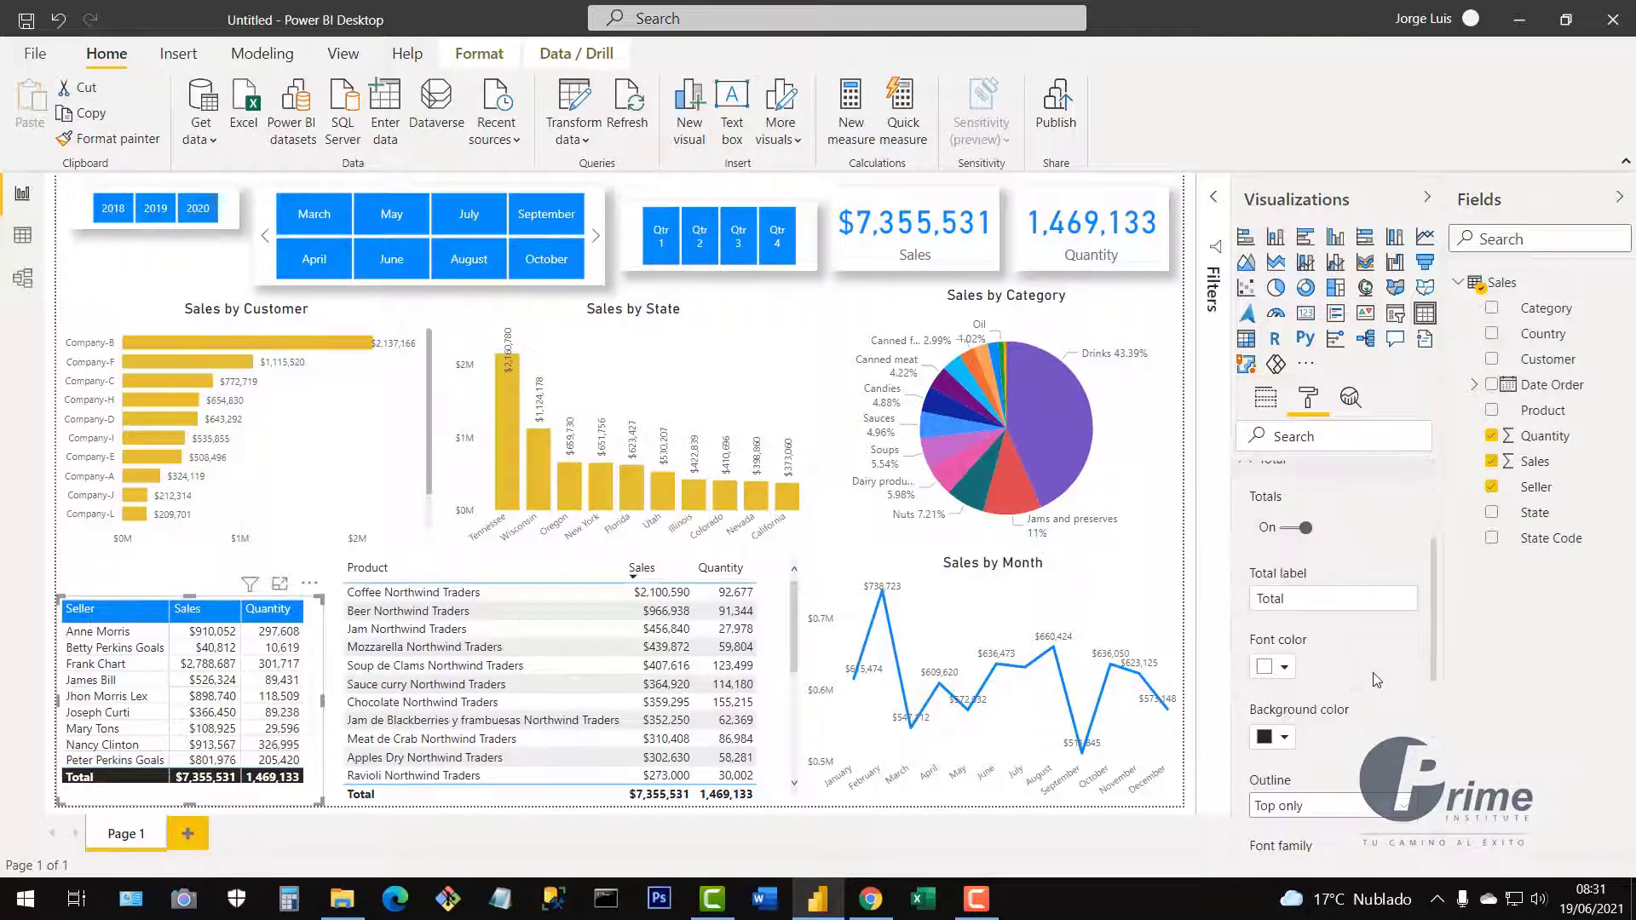
left_click(1286, 738)
left_click(1285, 639)
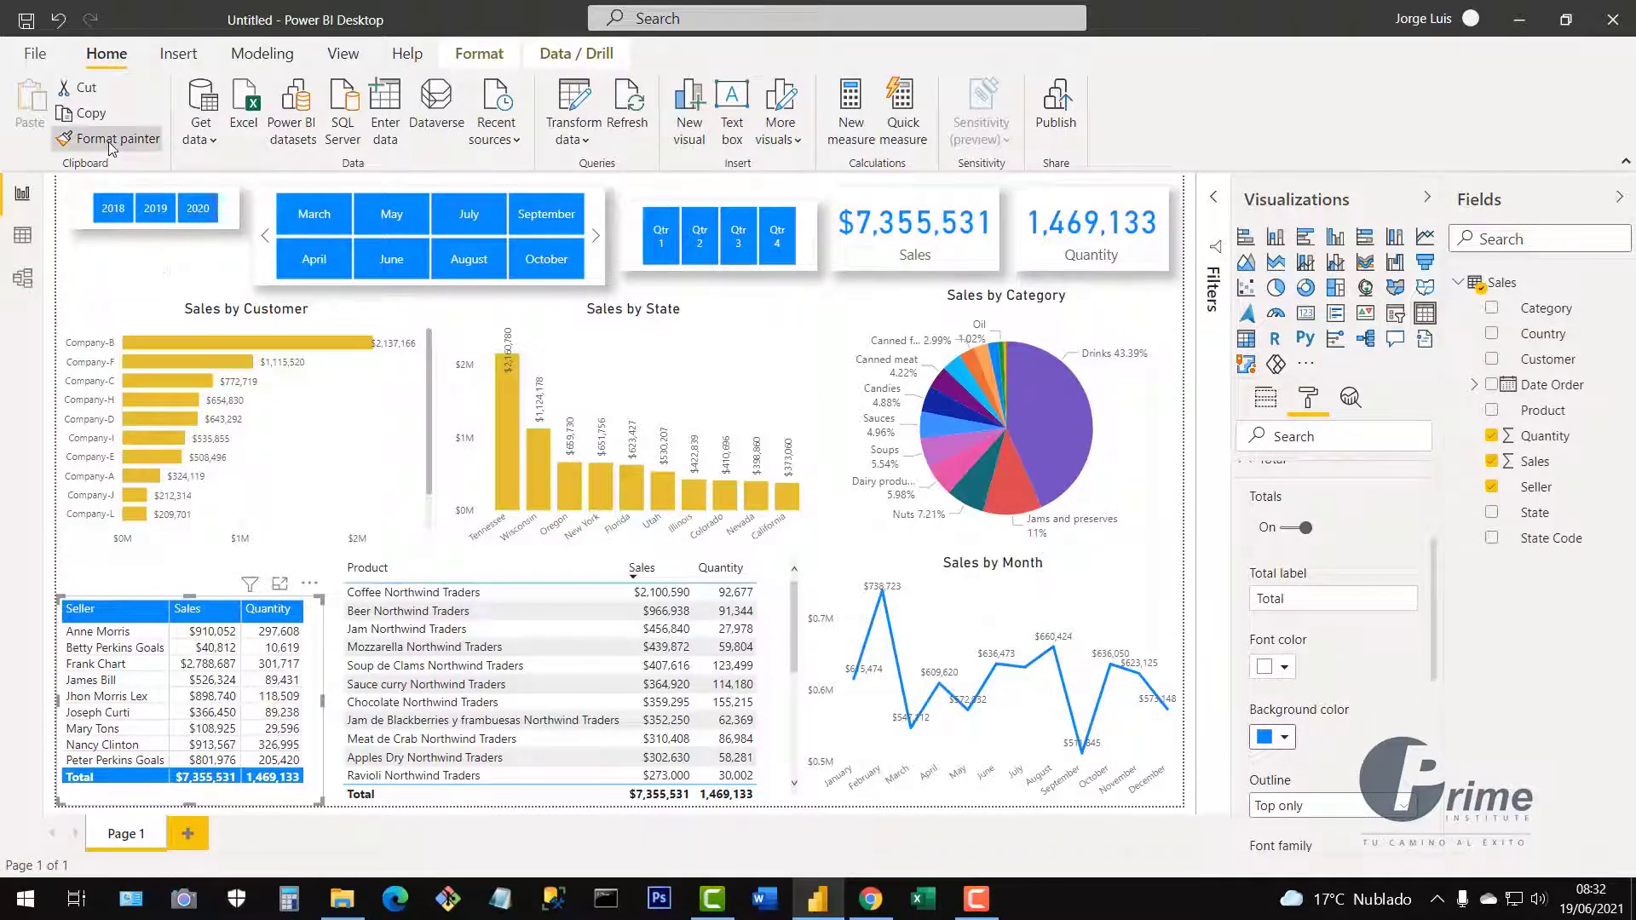
Copy the Seller table's blue header and Total styling onto the Product table.
left_click(779, 627)
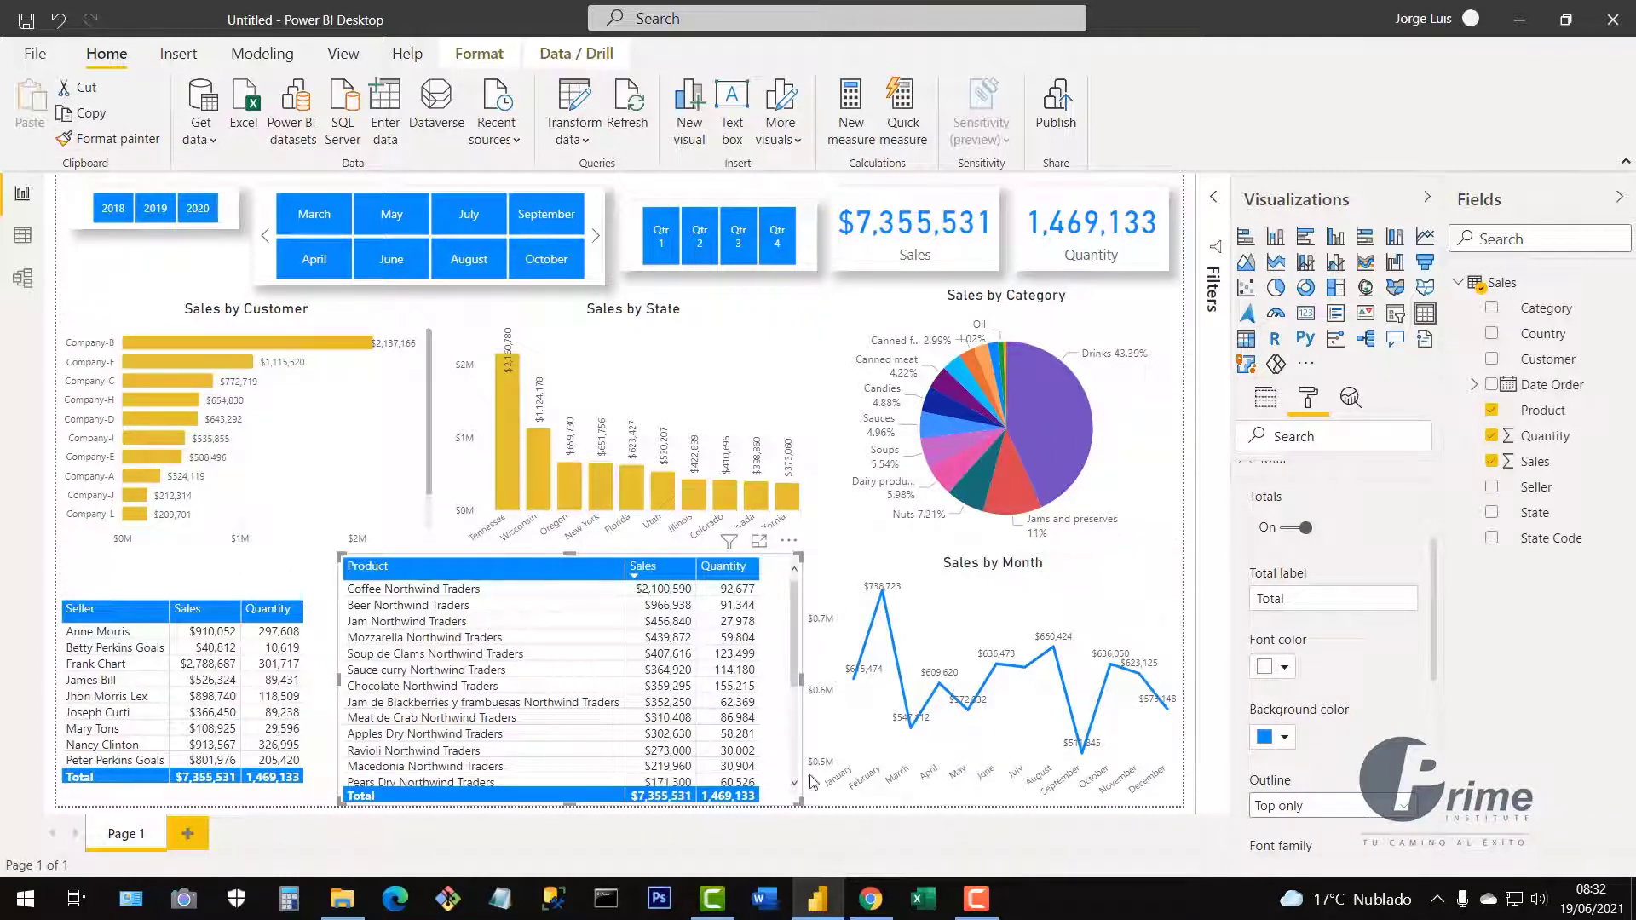
left_click(313, 680)
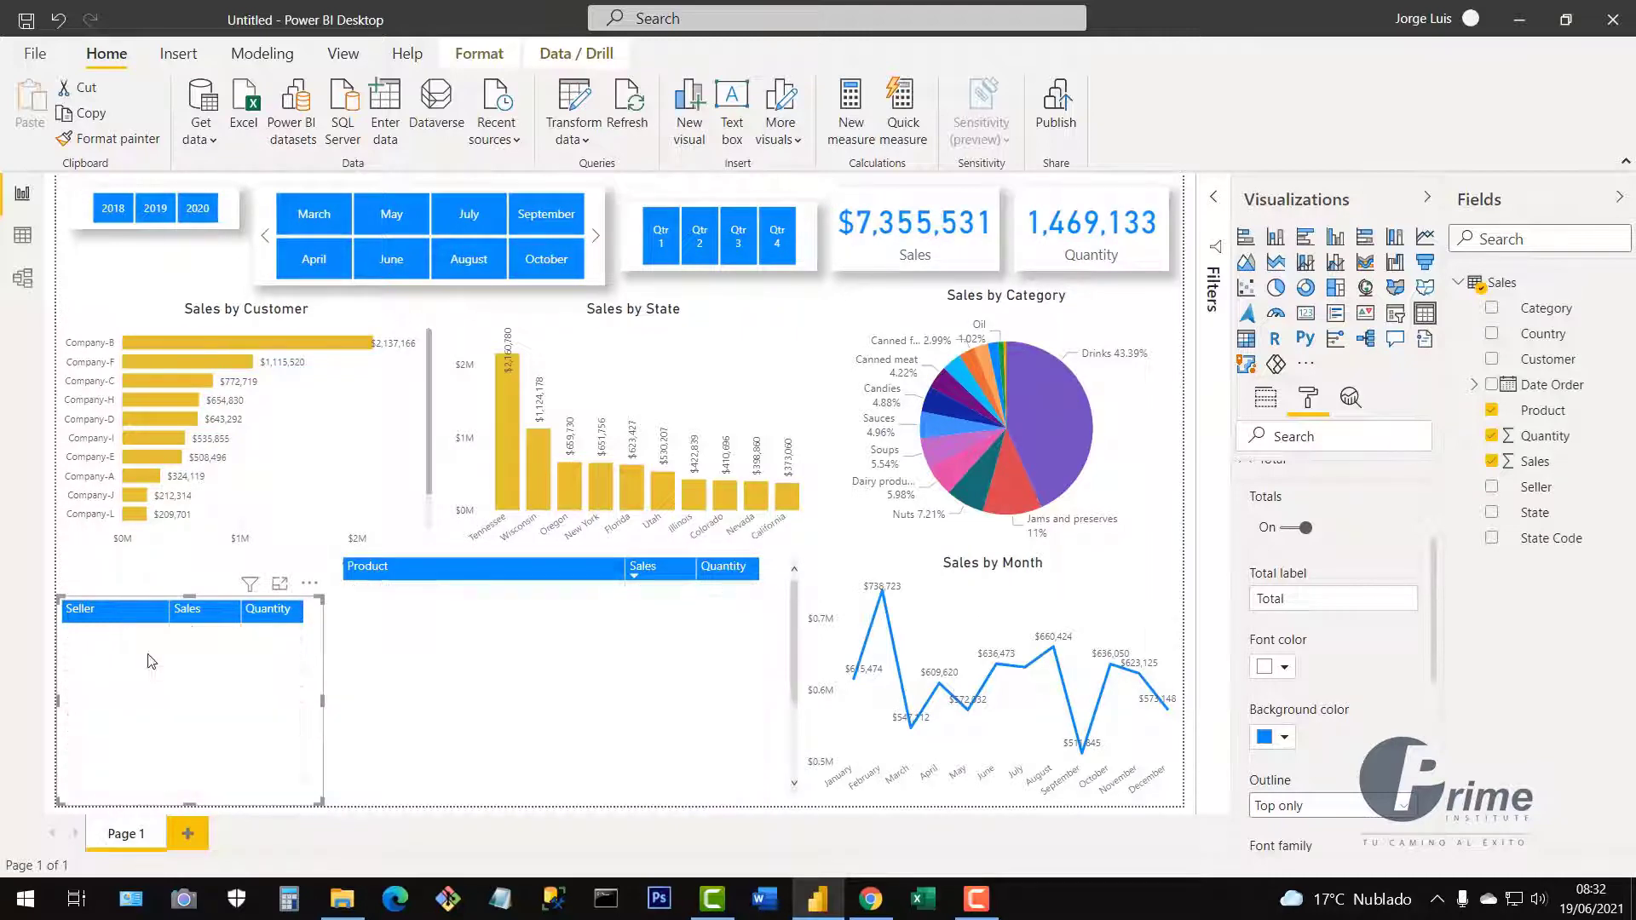
scroll(1349, 582, "up", 3)
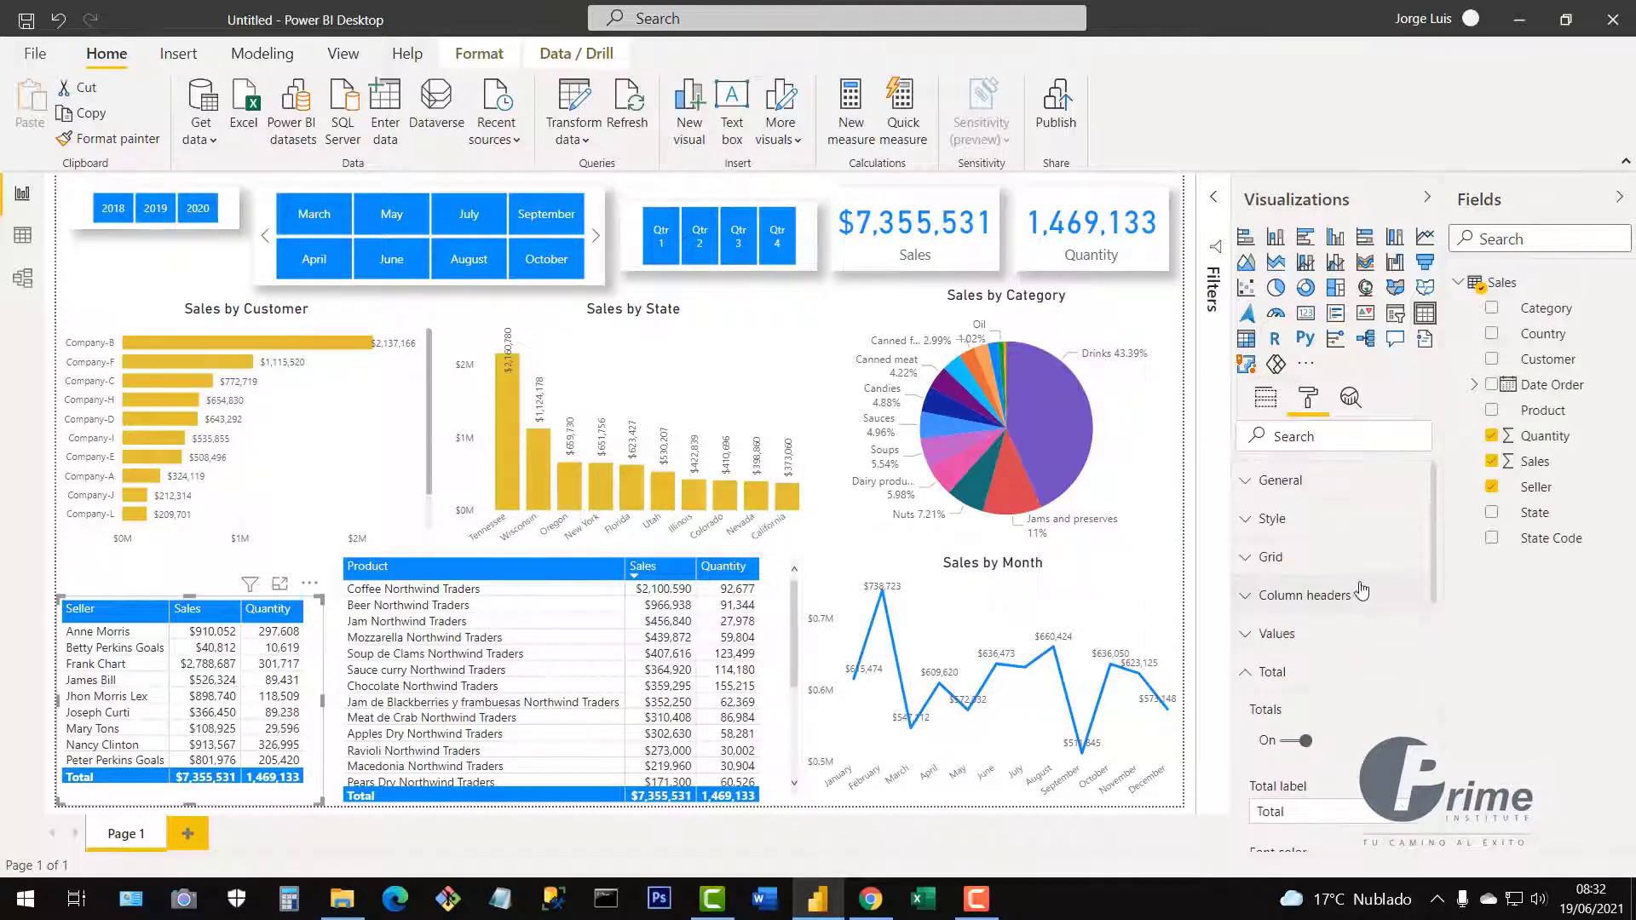
left_click(1250, 678)
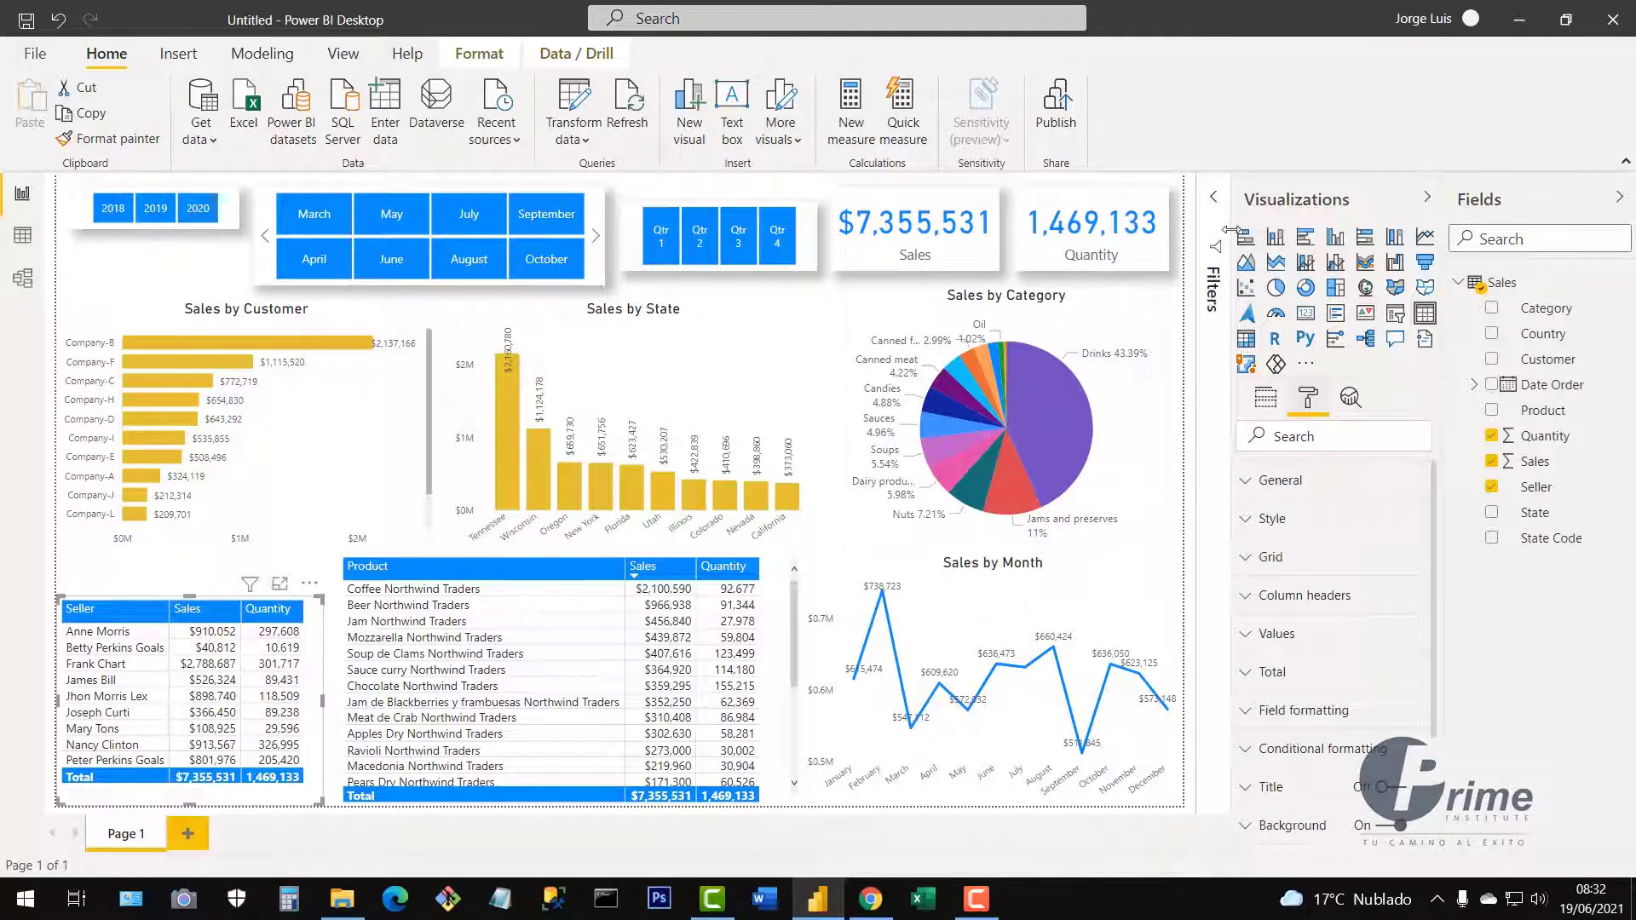
Show the Filters pane with the Seller table's Quantity, Sales and Seller filters.
left_click(1216, 202)
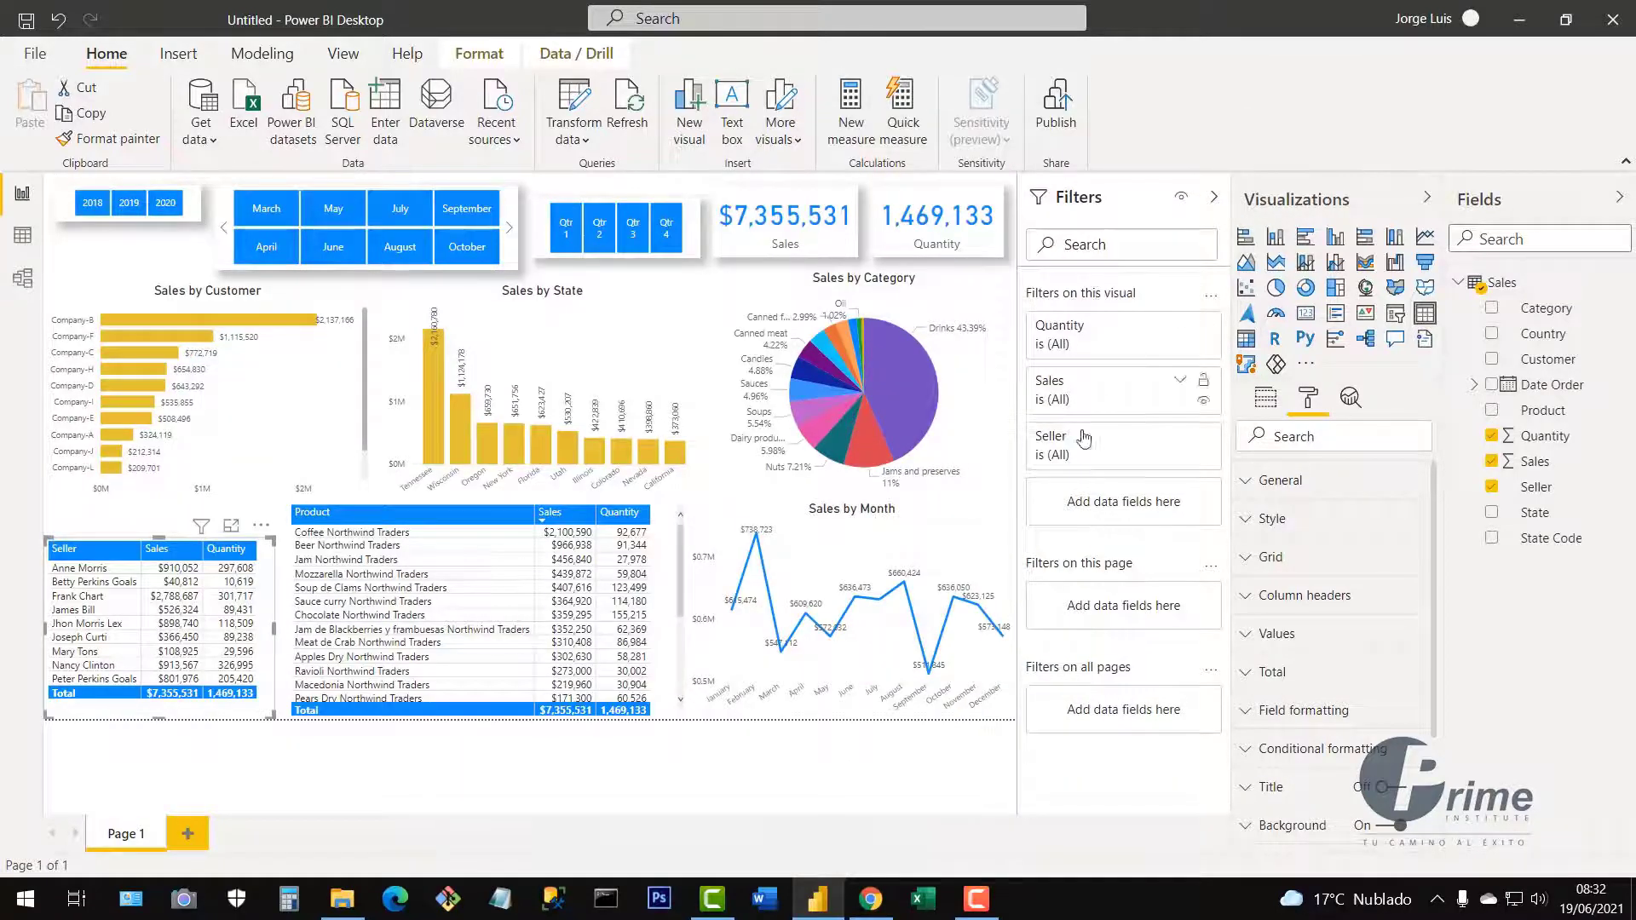
left_click(1215, 201)
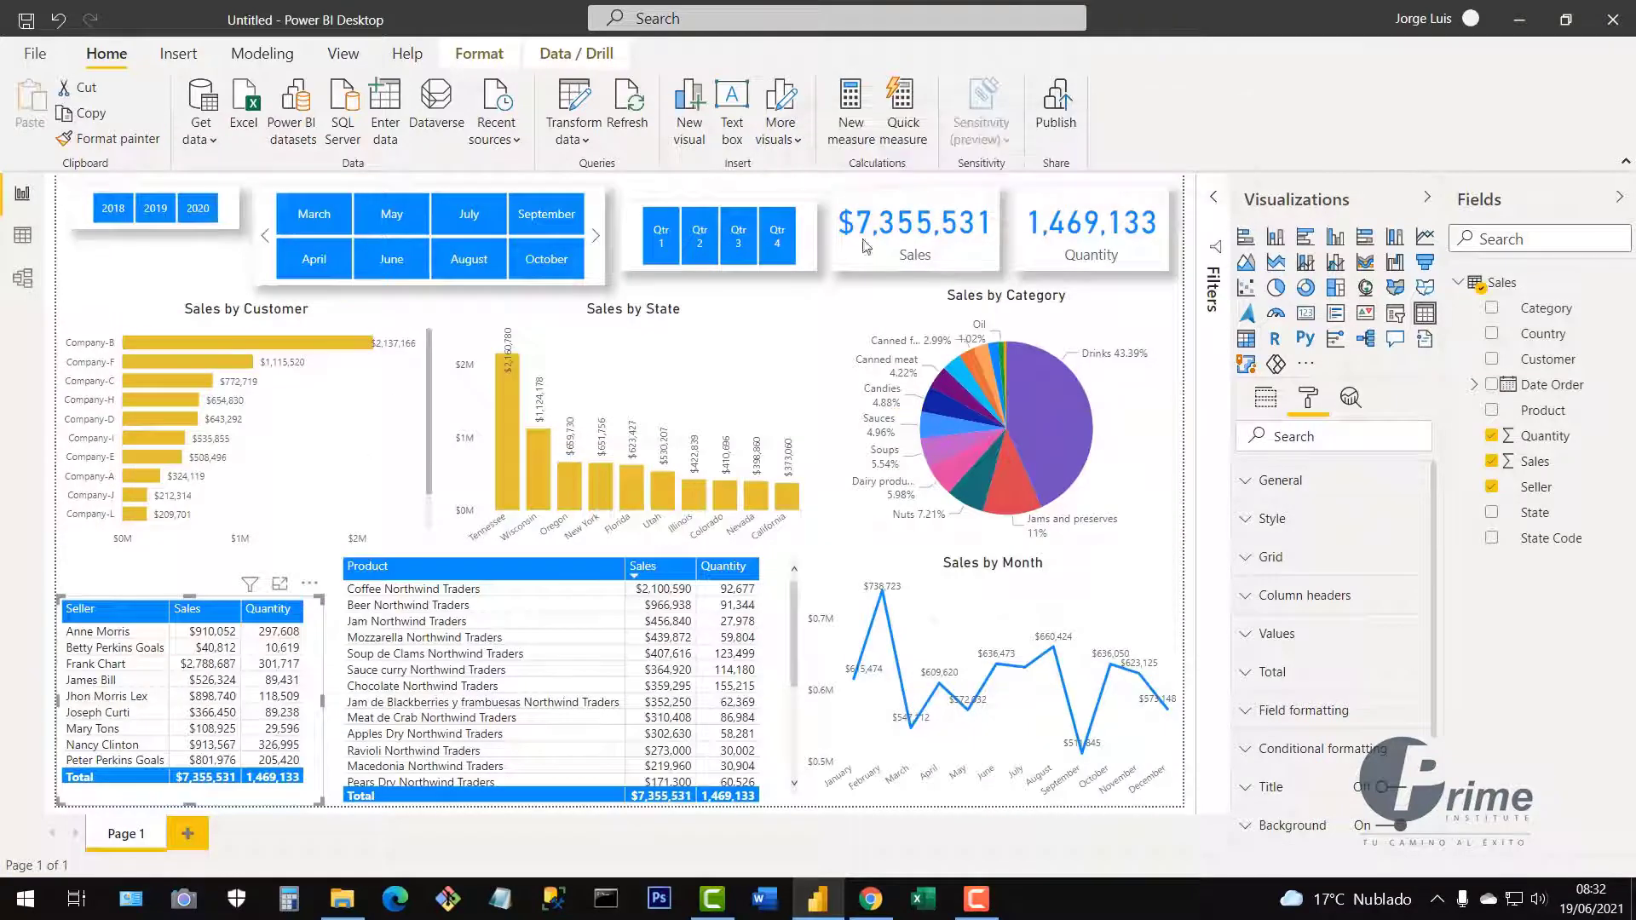
left_click(1215, 204)
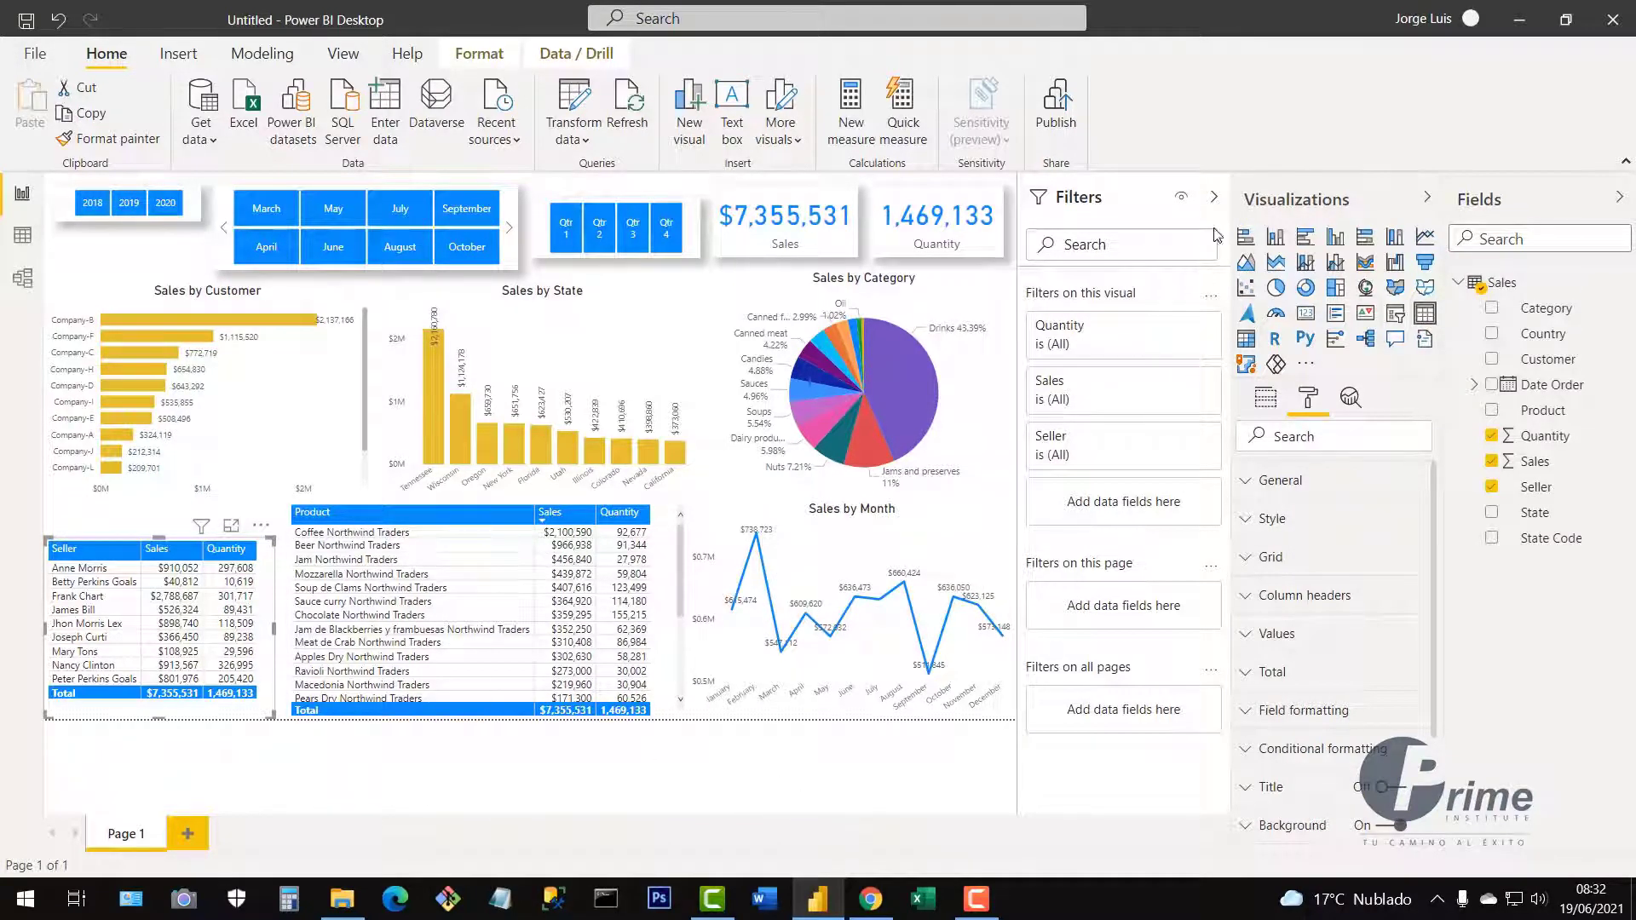
left_click(1214, 200)
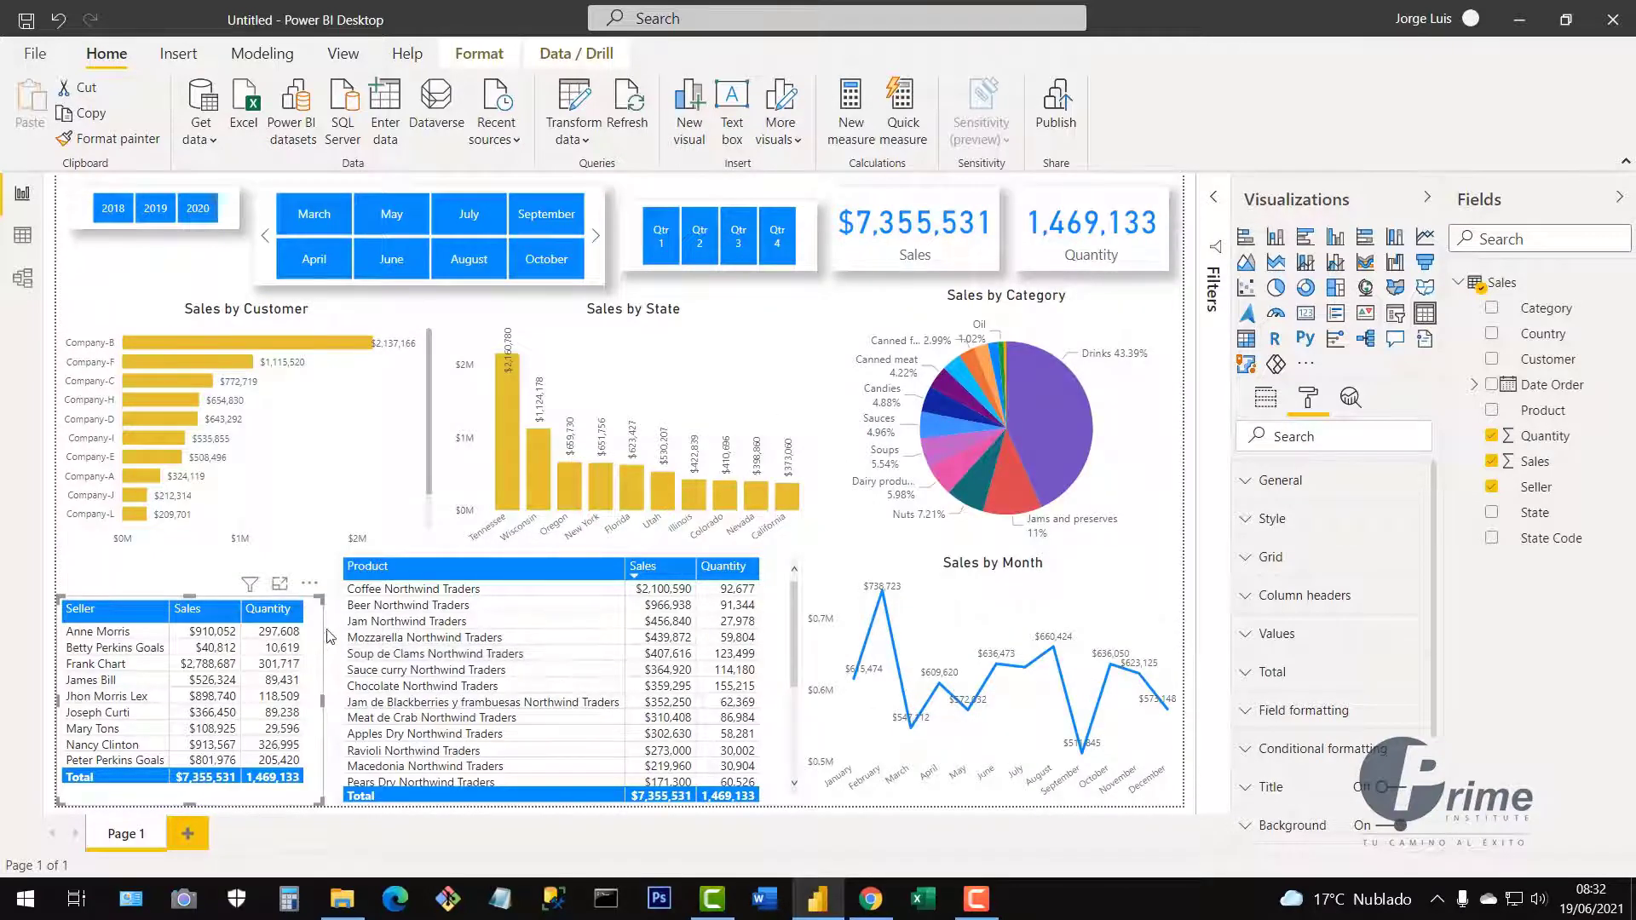
left_click(1214, 205)
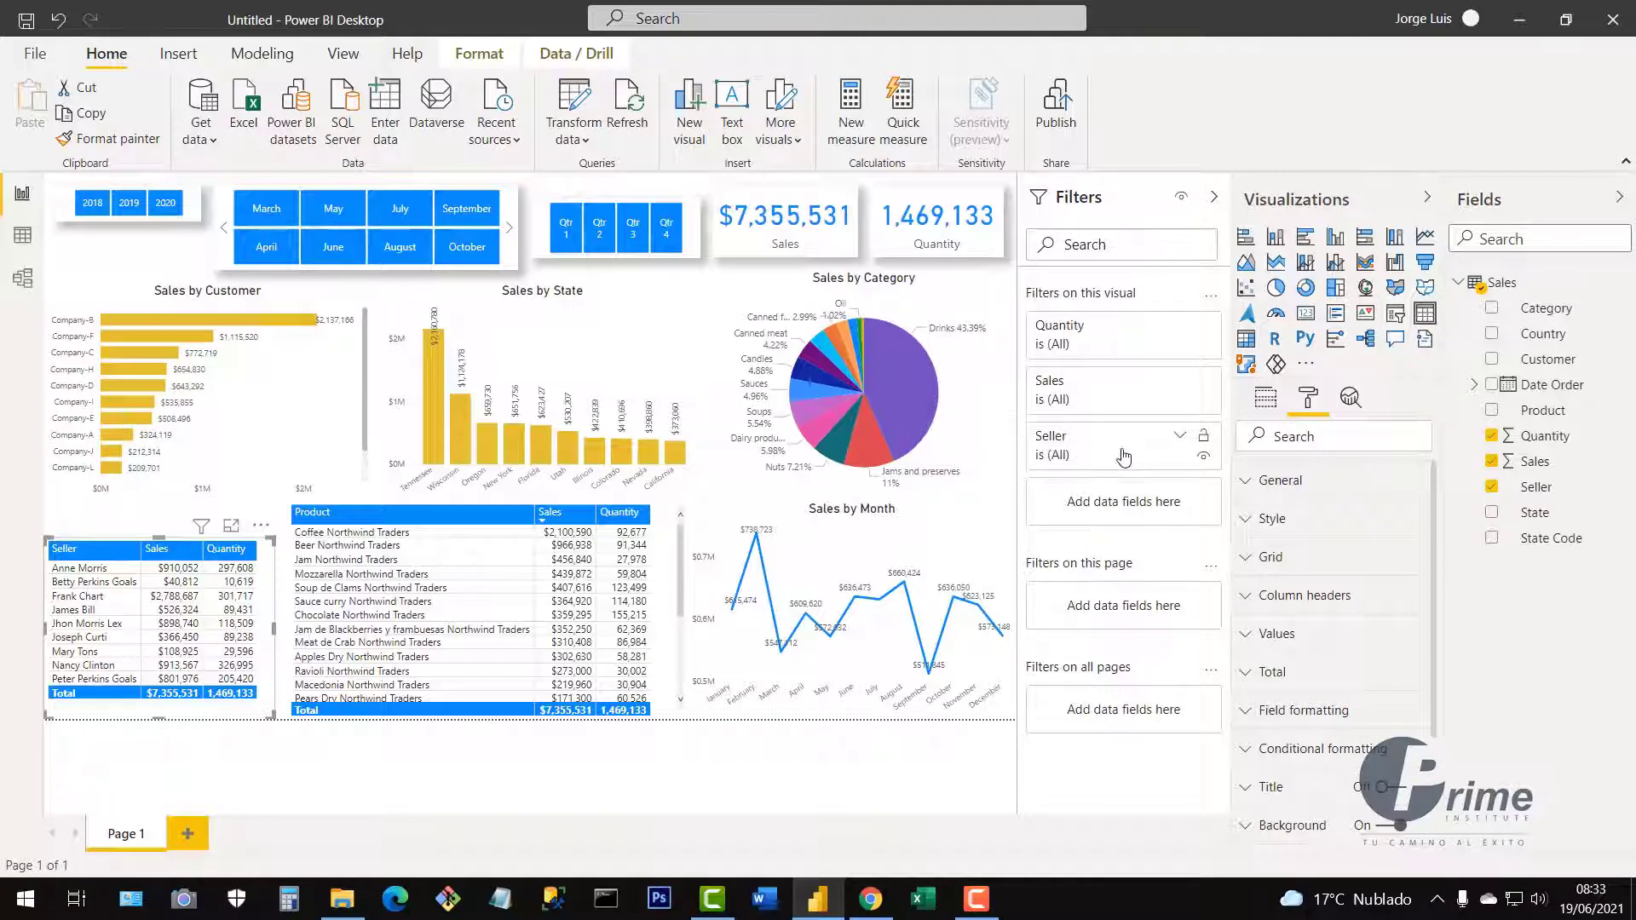
Filter the Seller table to the top 5 sellers by Sales, then shorten and move it lower.
left_click(1180, 439)
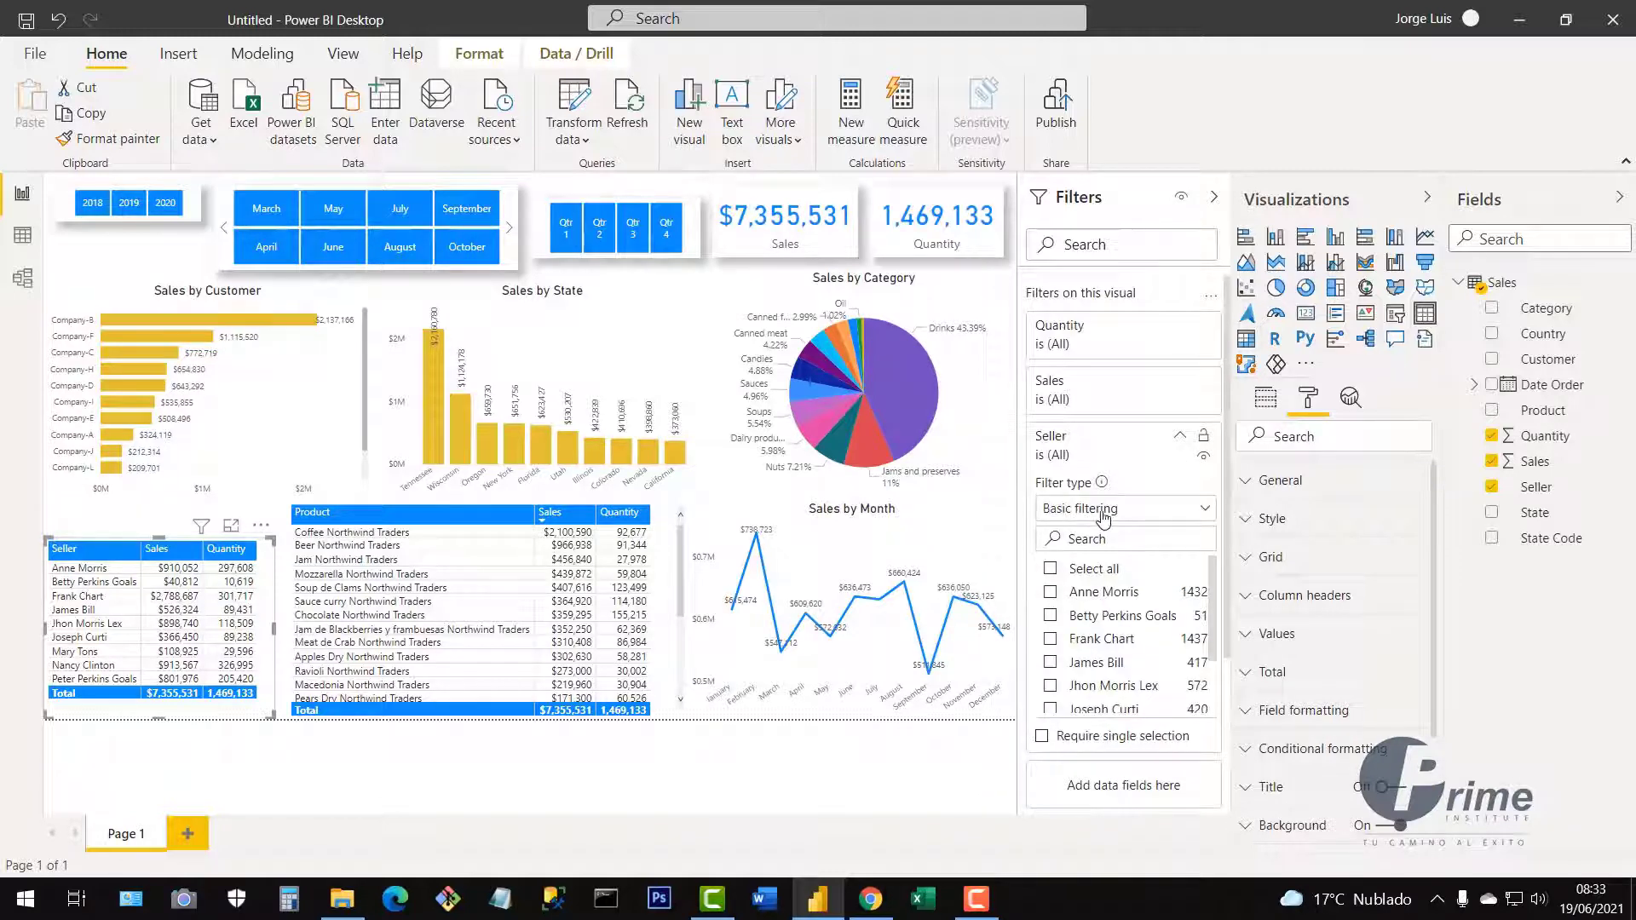
left_click(1201, 515)
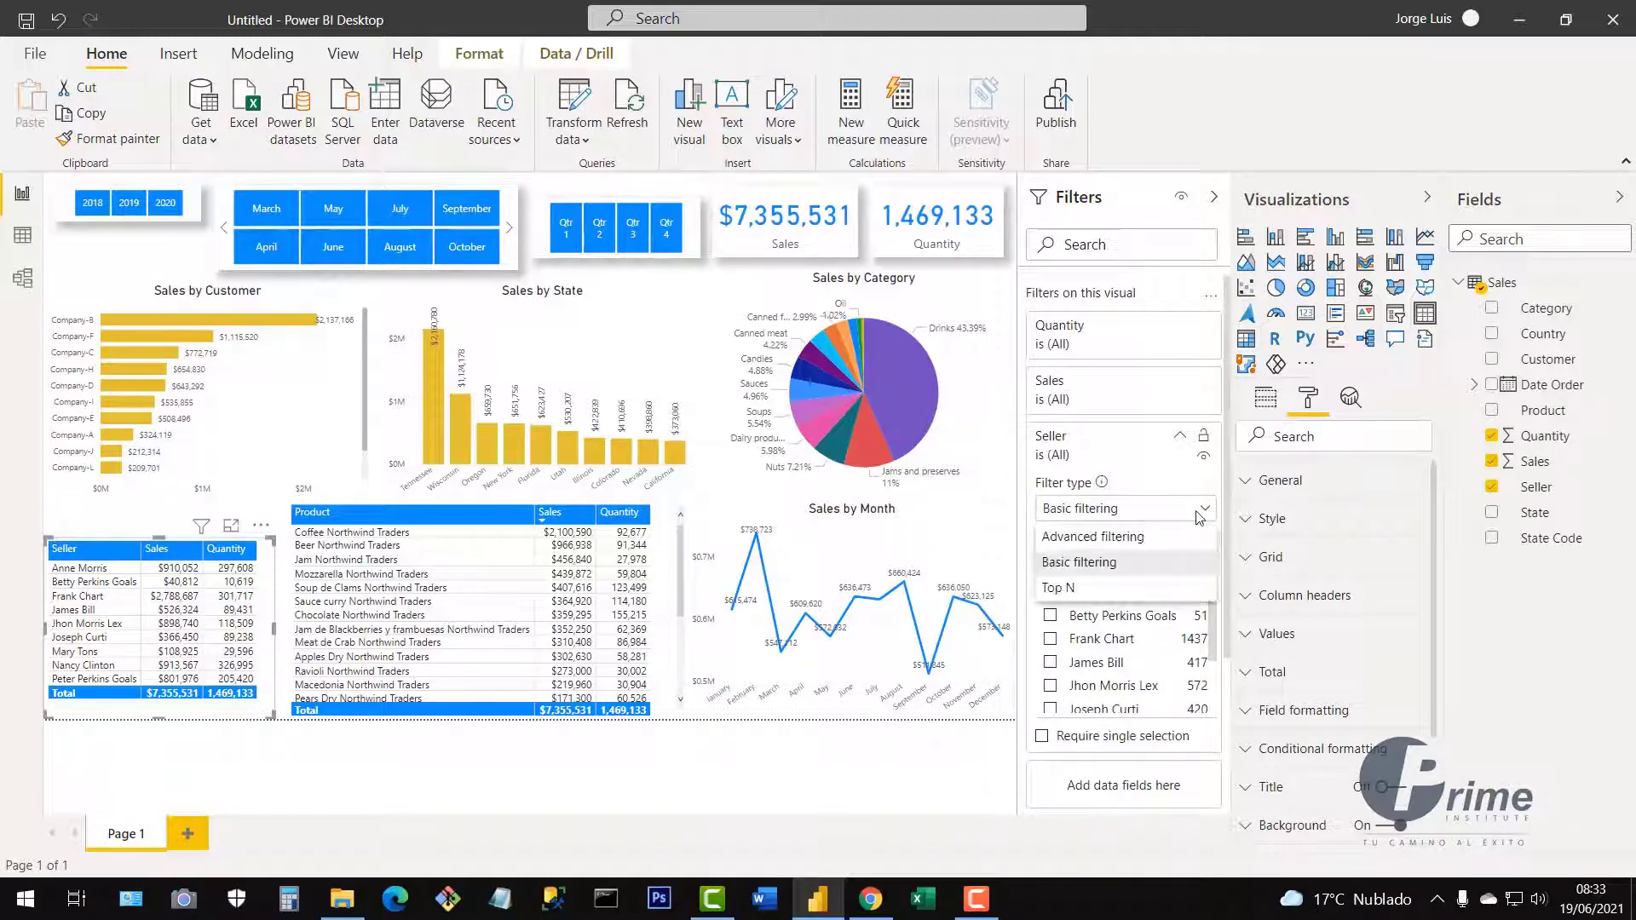
left_click(1068, 590)
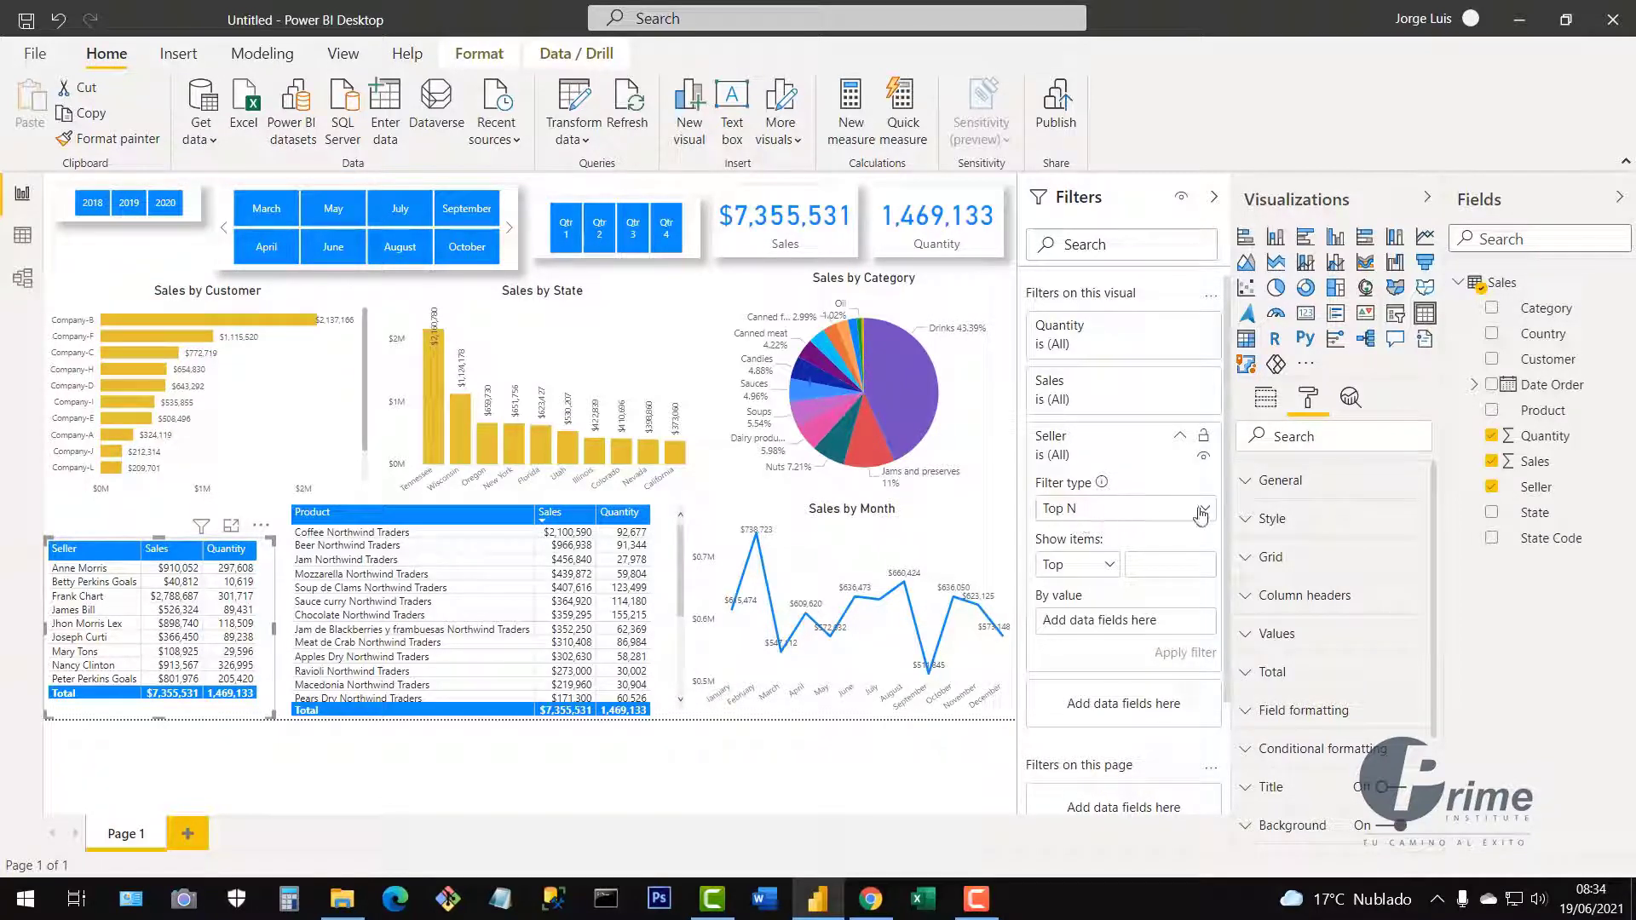
left_click(1111, 567)
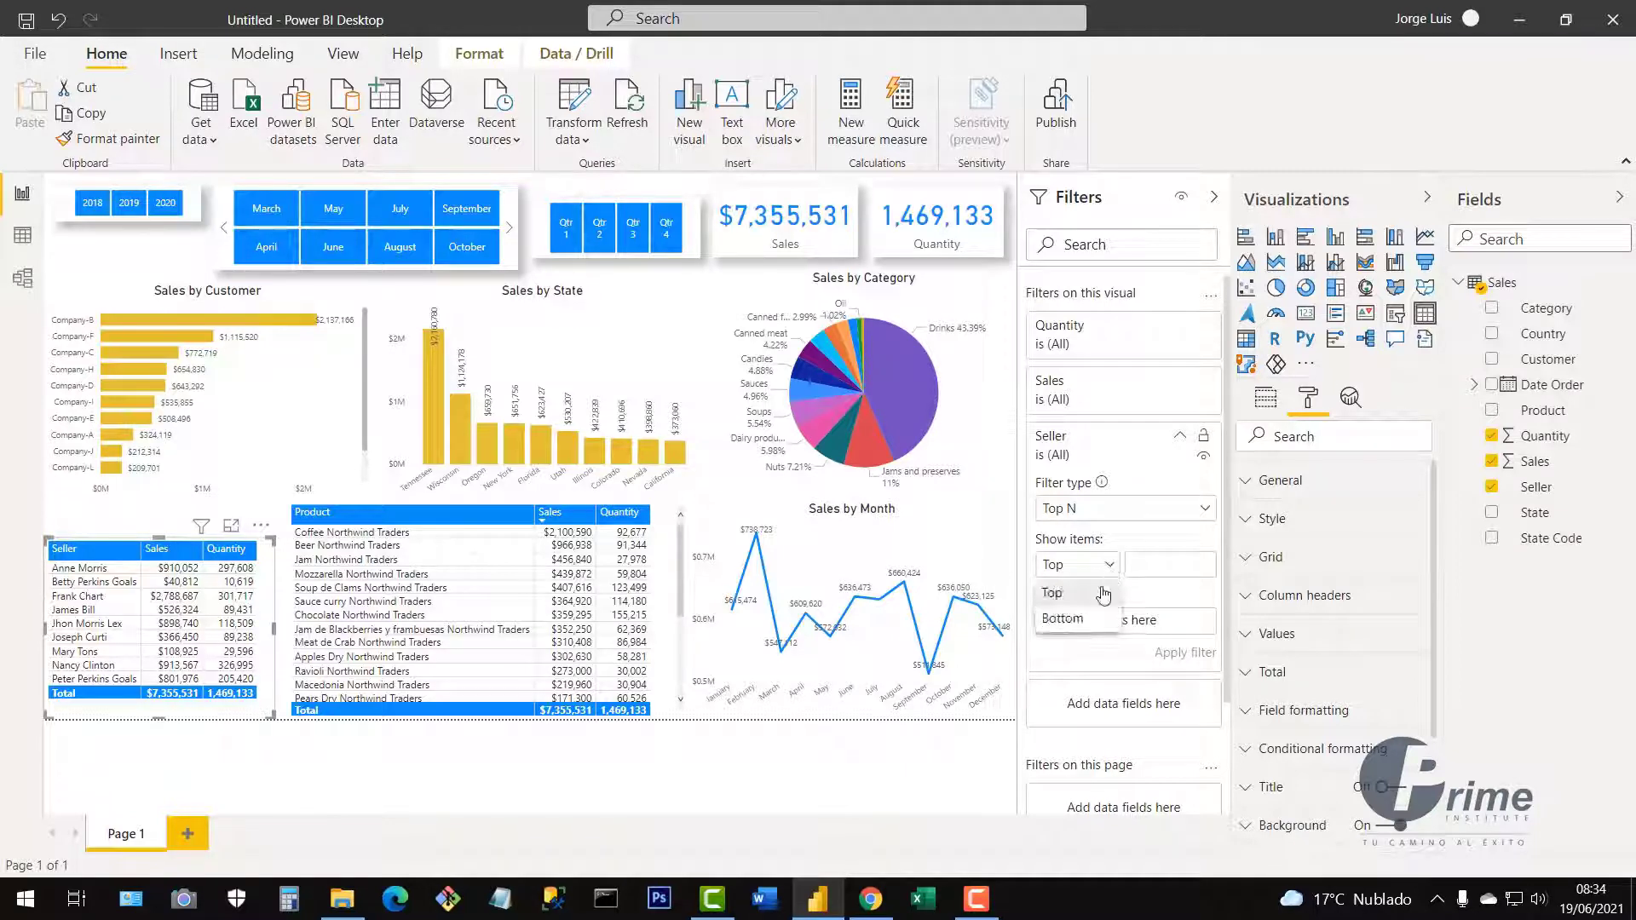
left_click(1072, 628)
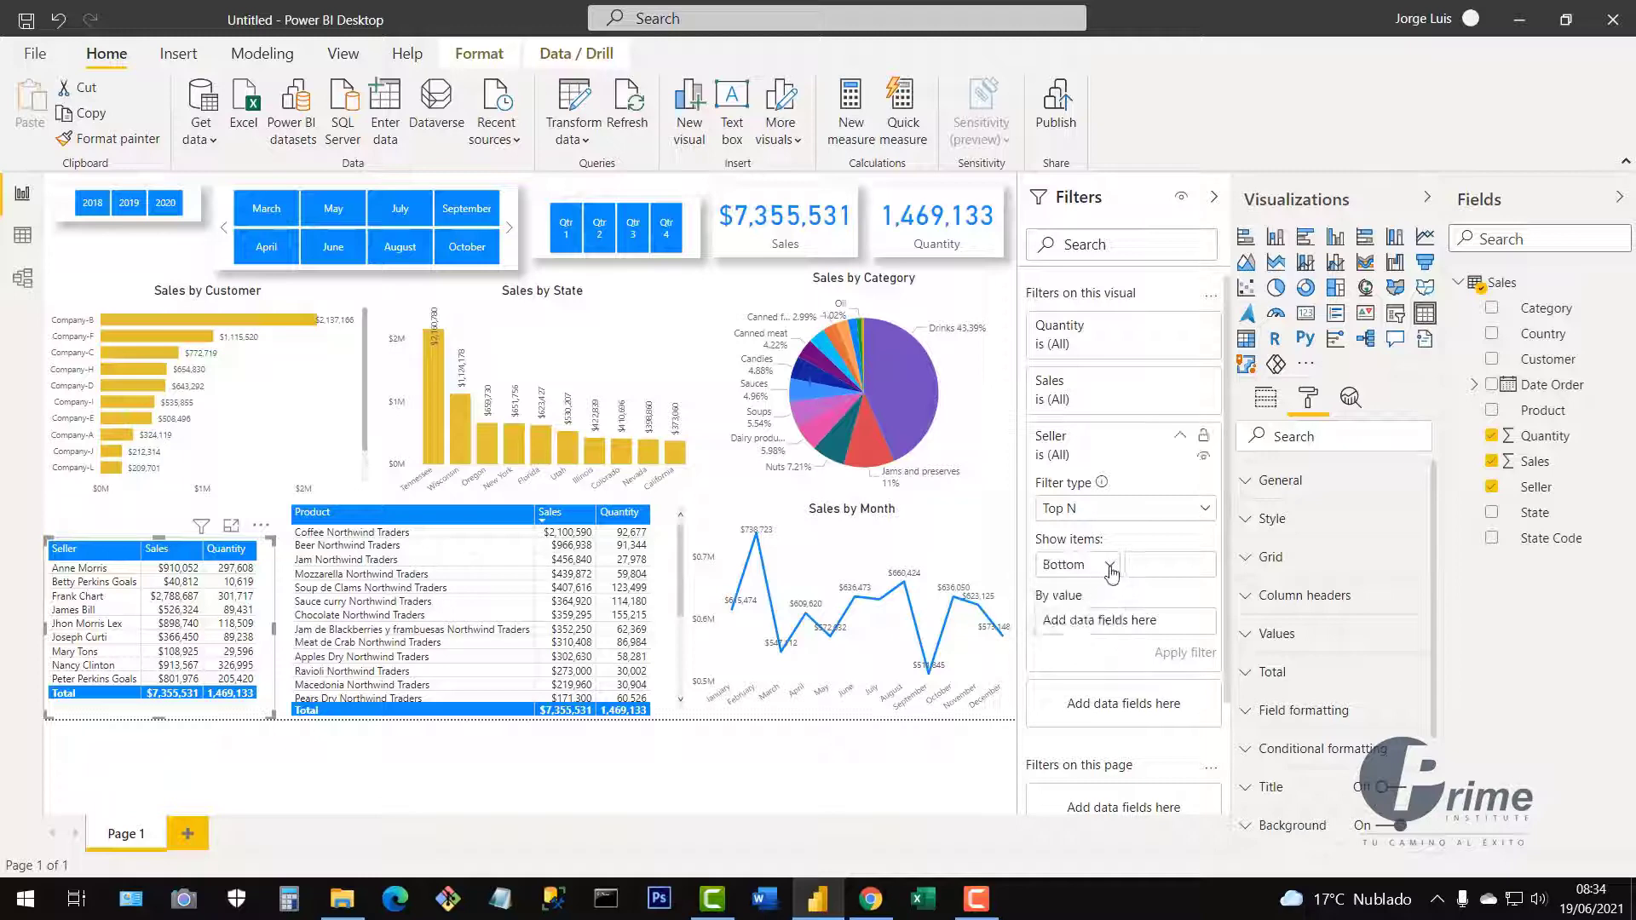
left_click(1111, 567)
left_click(1057, 595)
left_click_drag(1535, 467, 1105, 629)
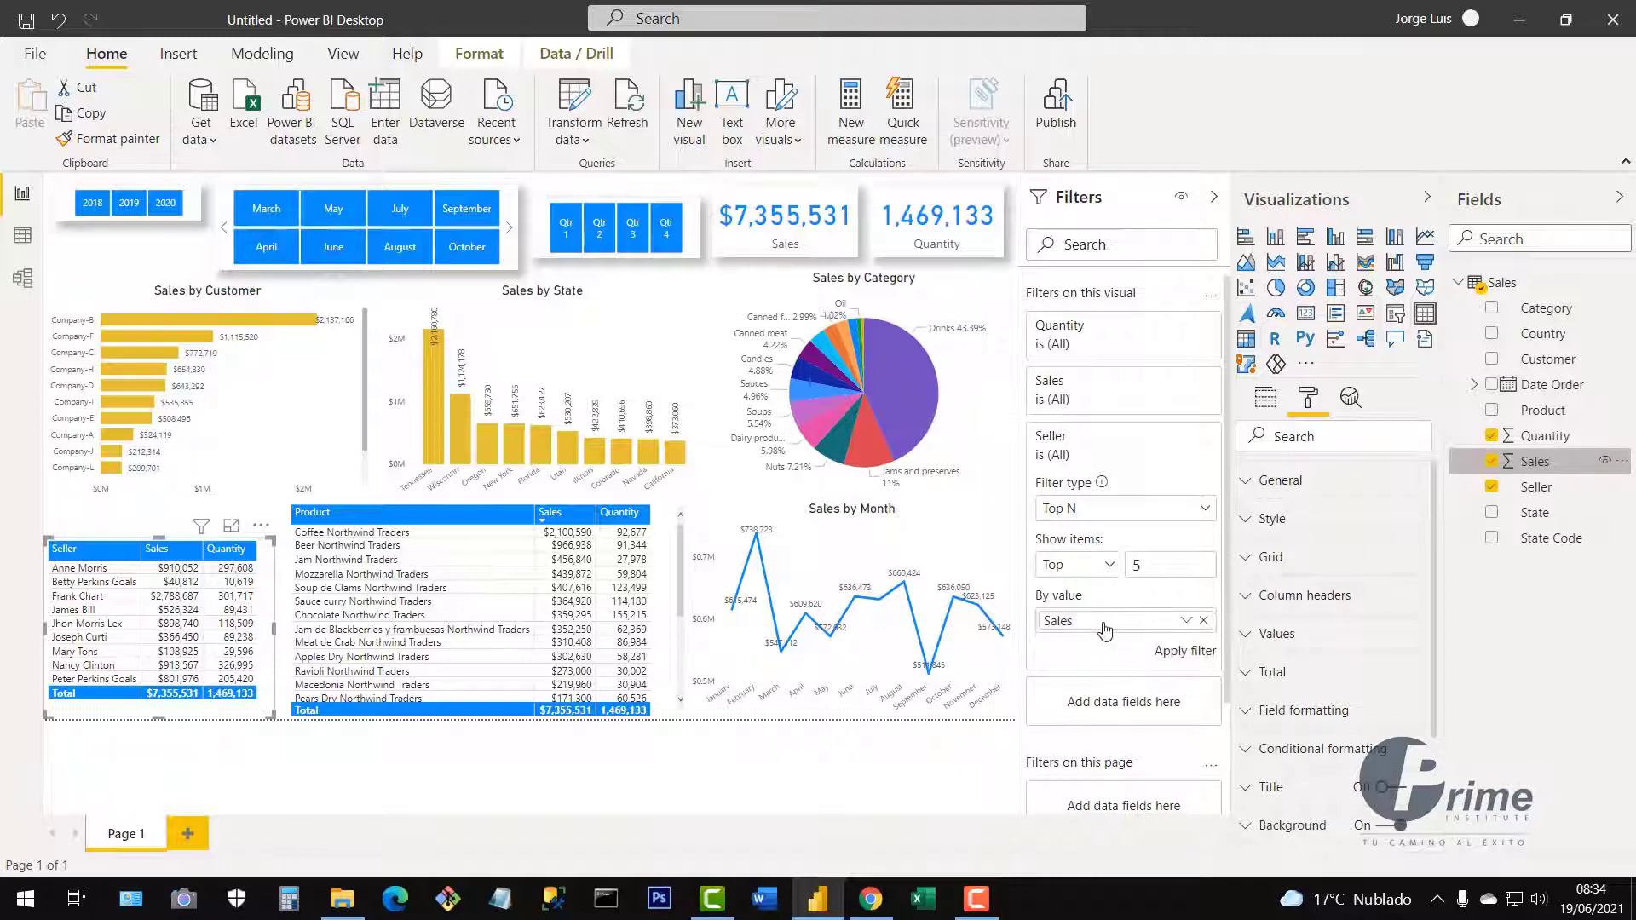
left_click(1175, 656)
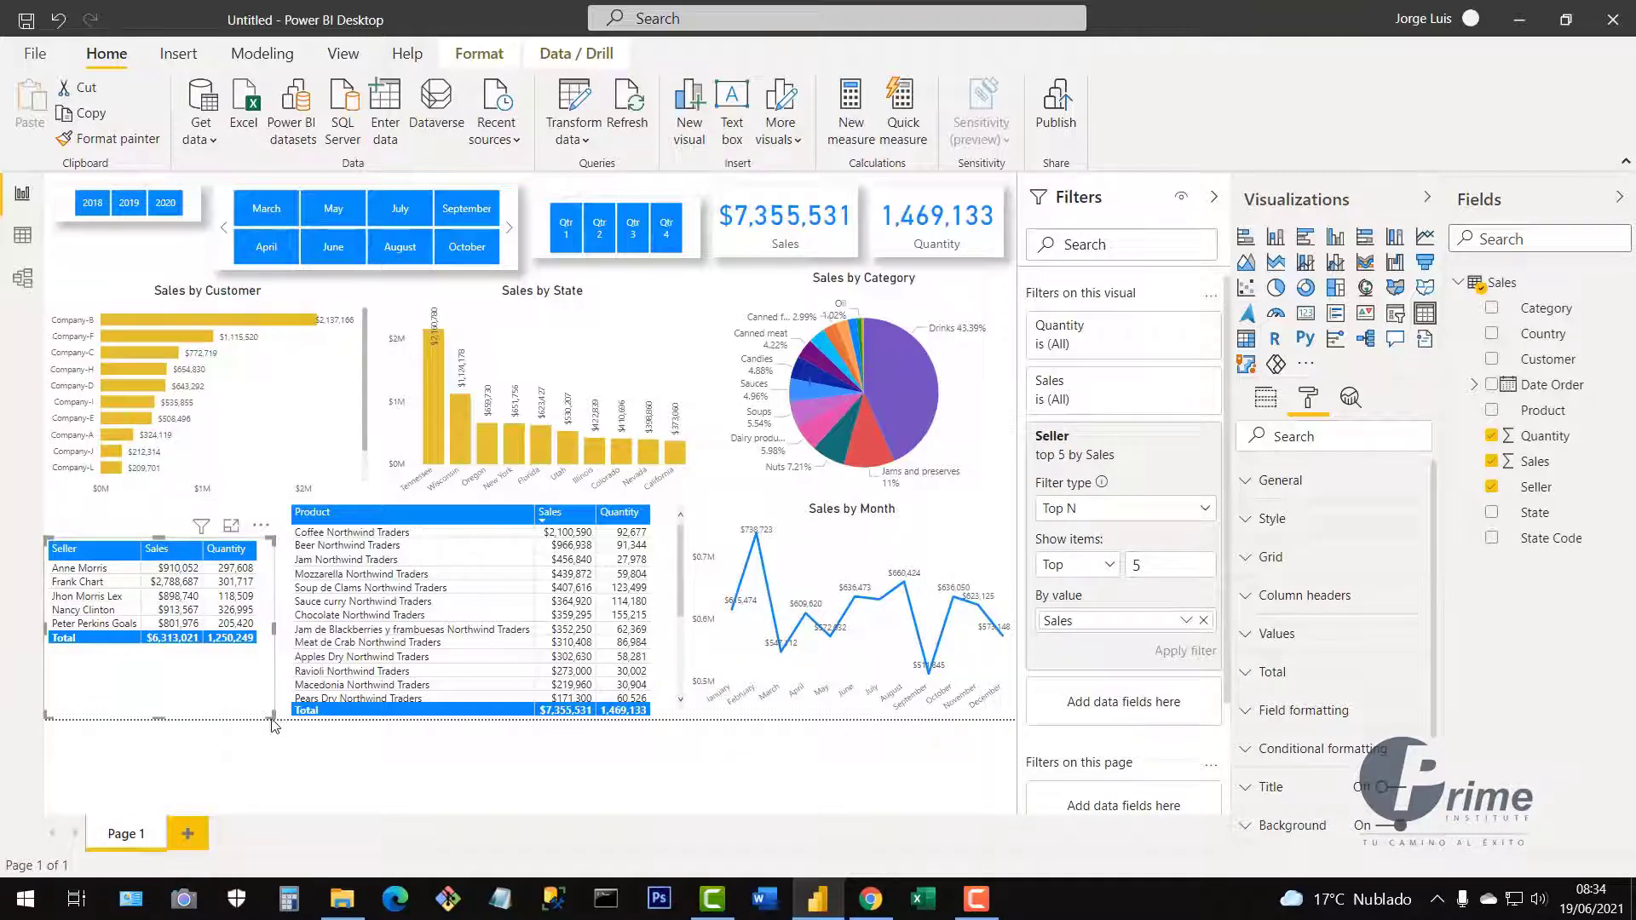
left_click_drag(269, 718, 273, 672)
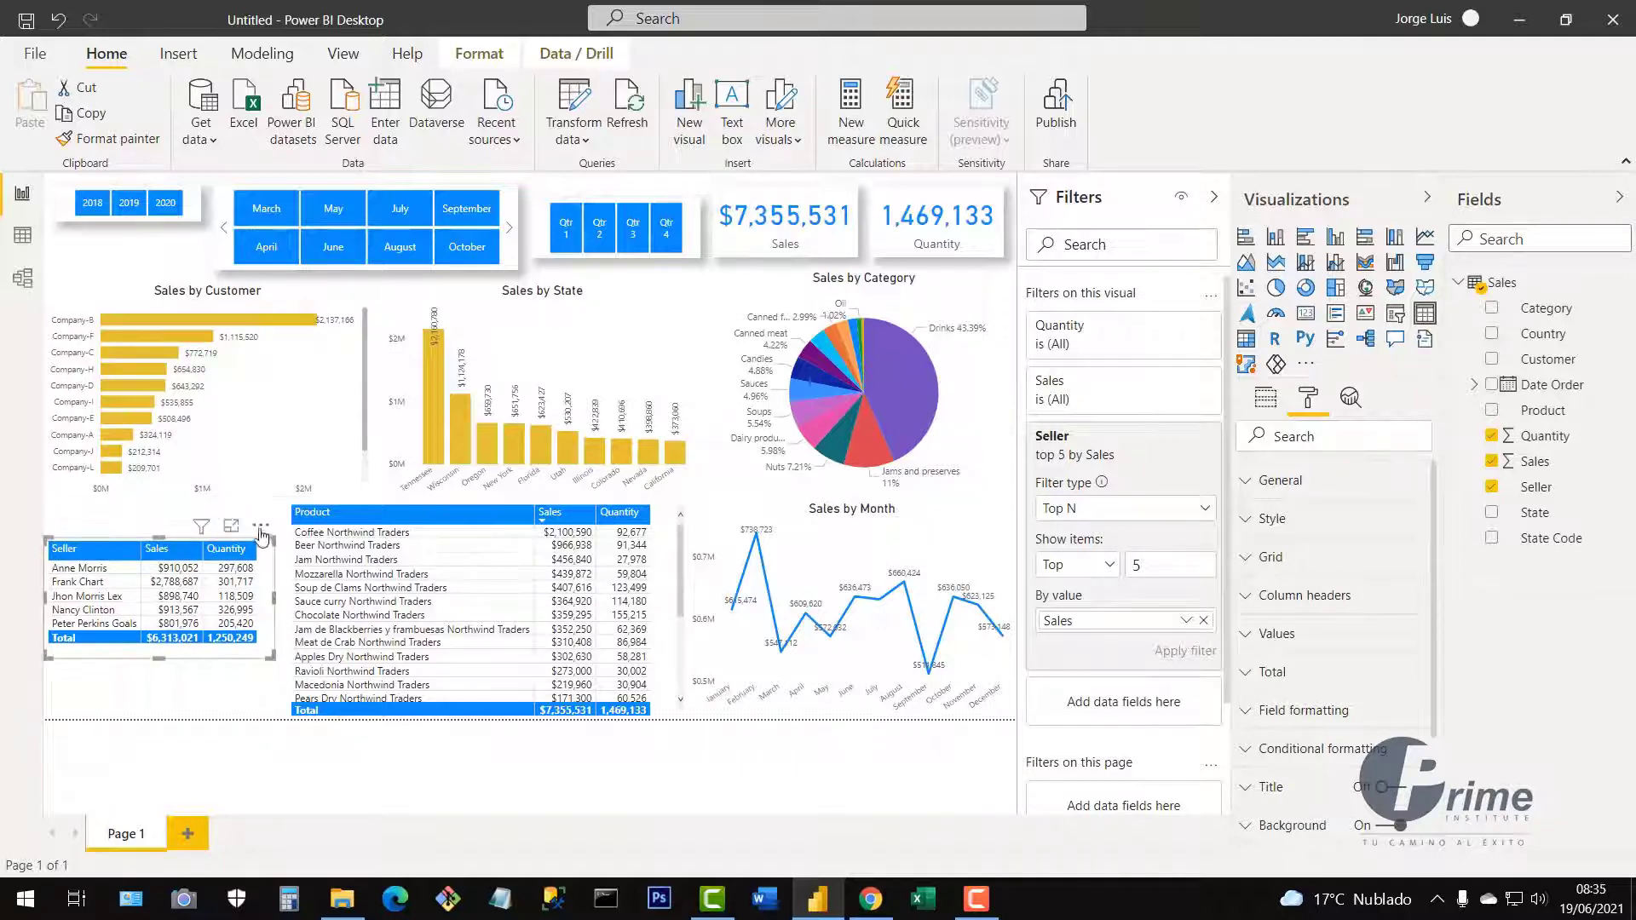
left_click_drag(256, 531, 270, 588)
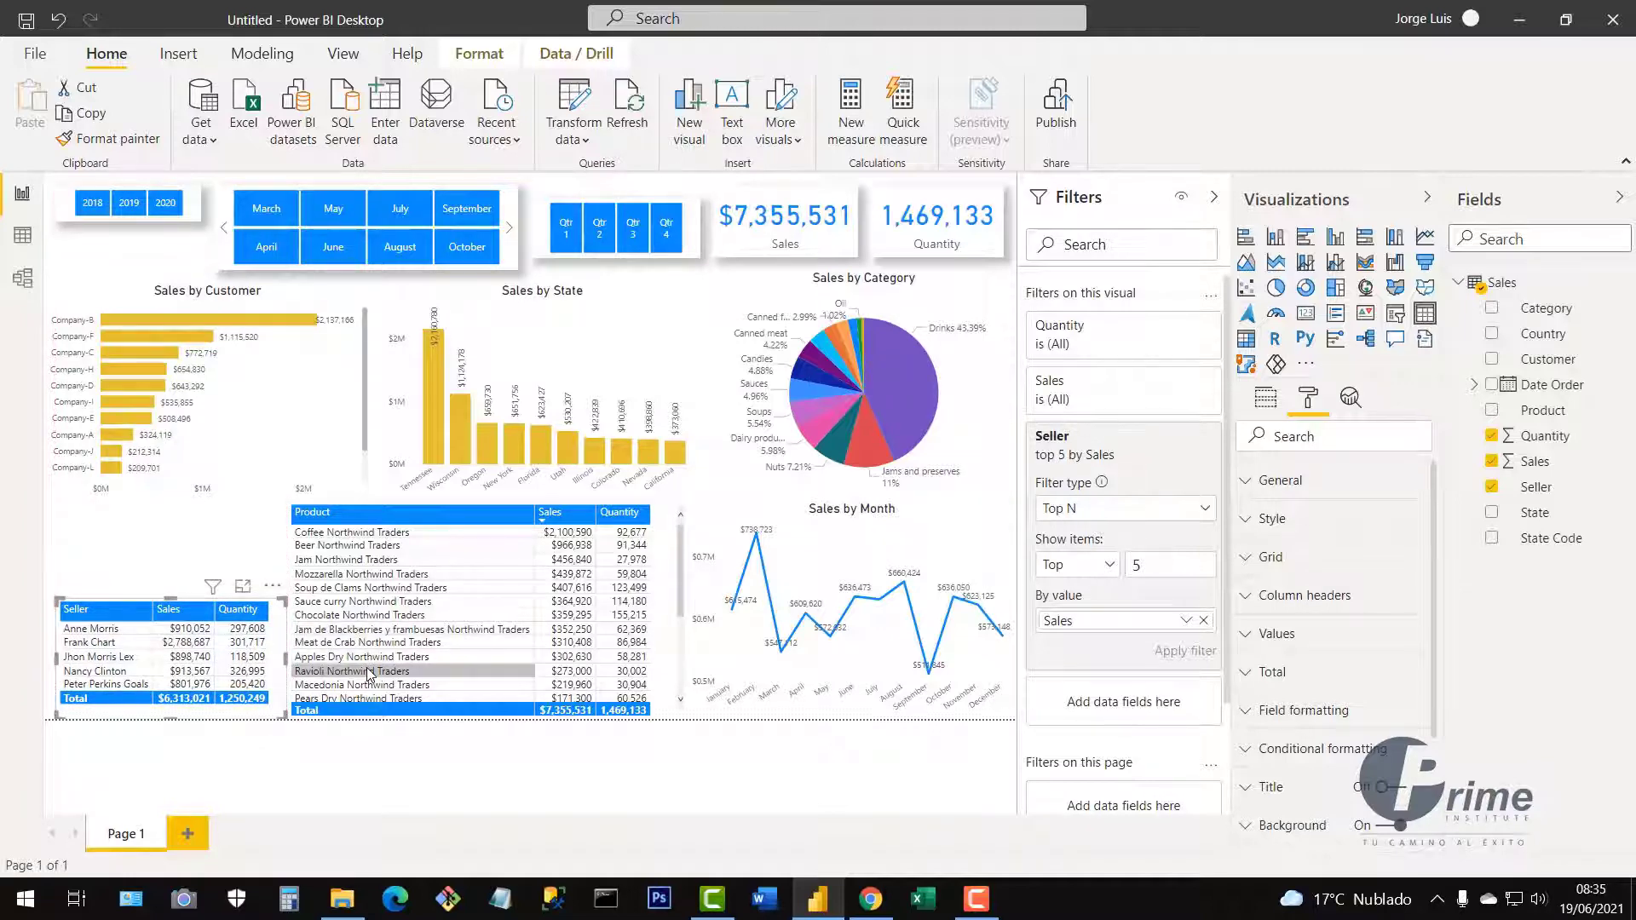
Apply a Top N filter to the Product table showing the top 10 products by Quantity.
left_click(667, 558)
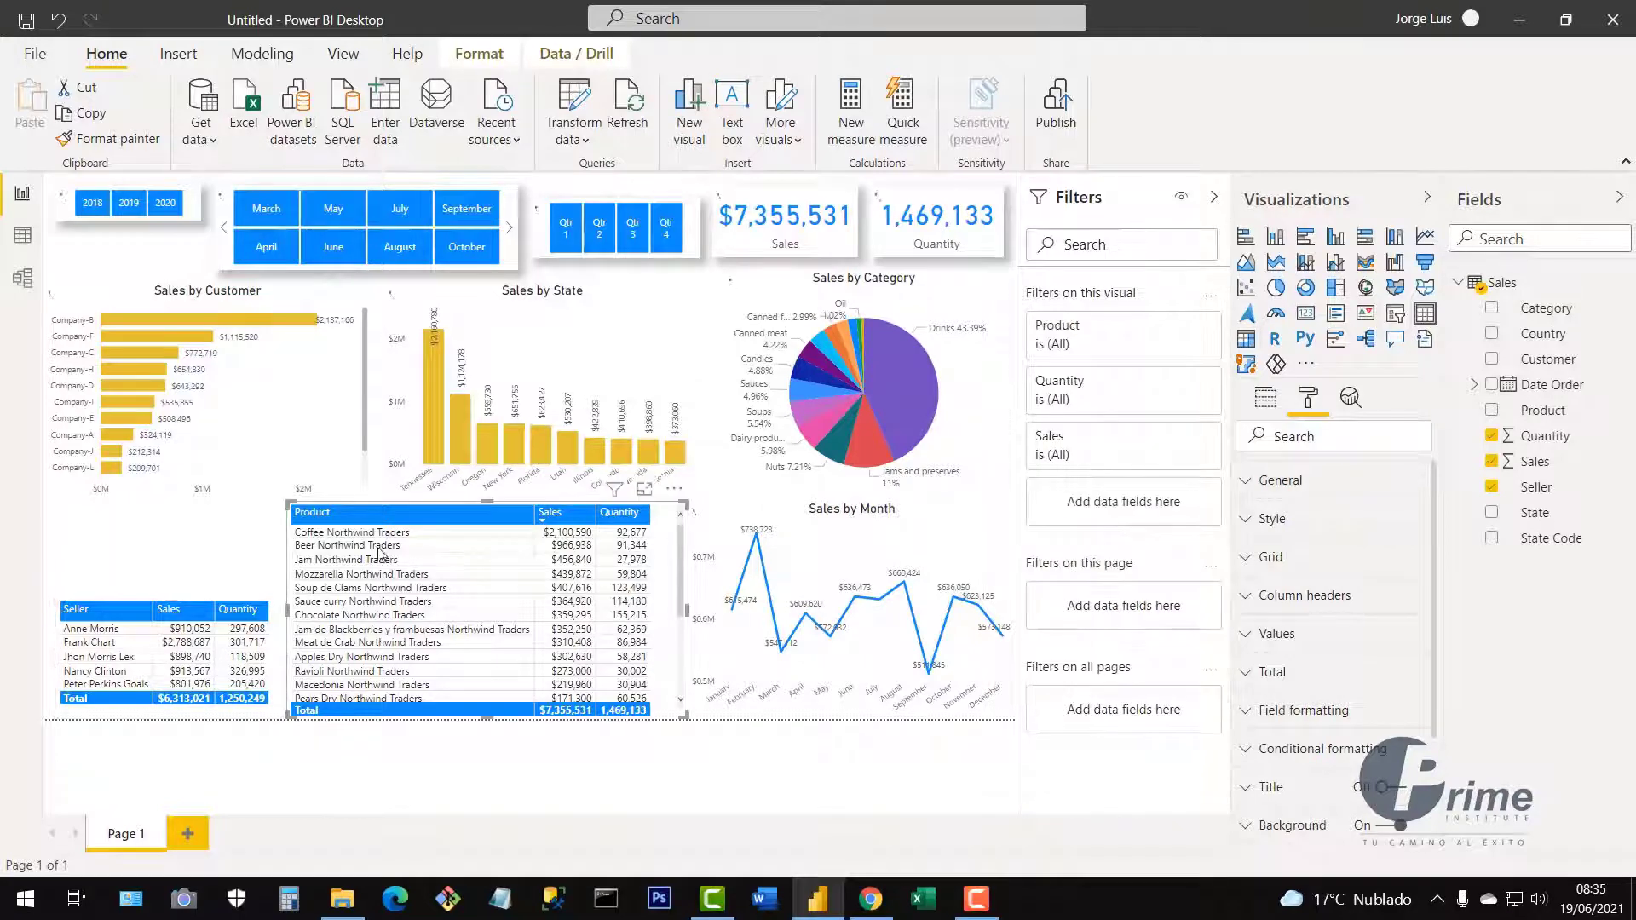
left_click(1219, 197)
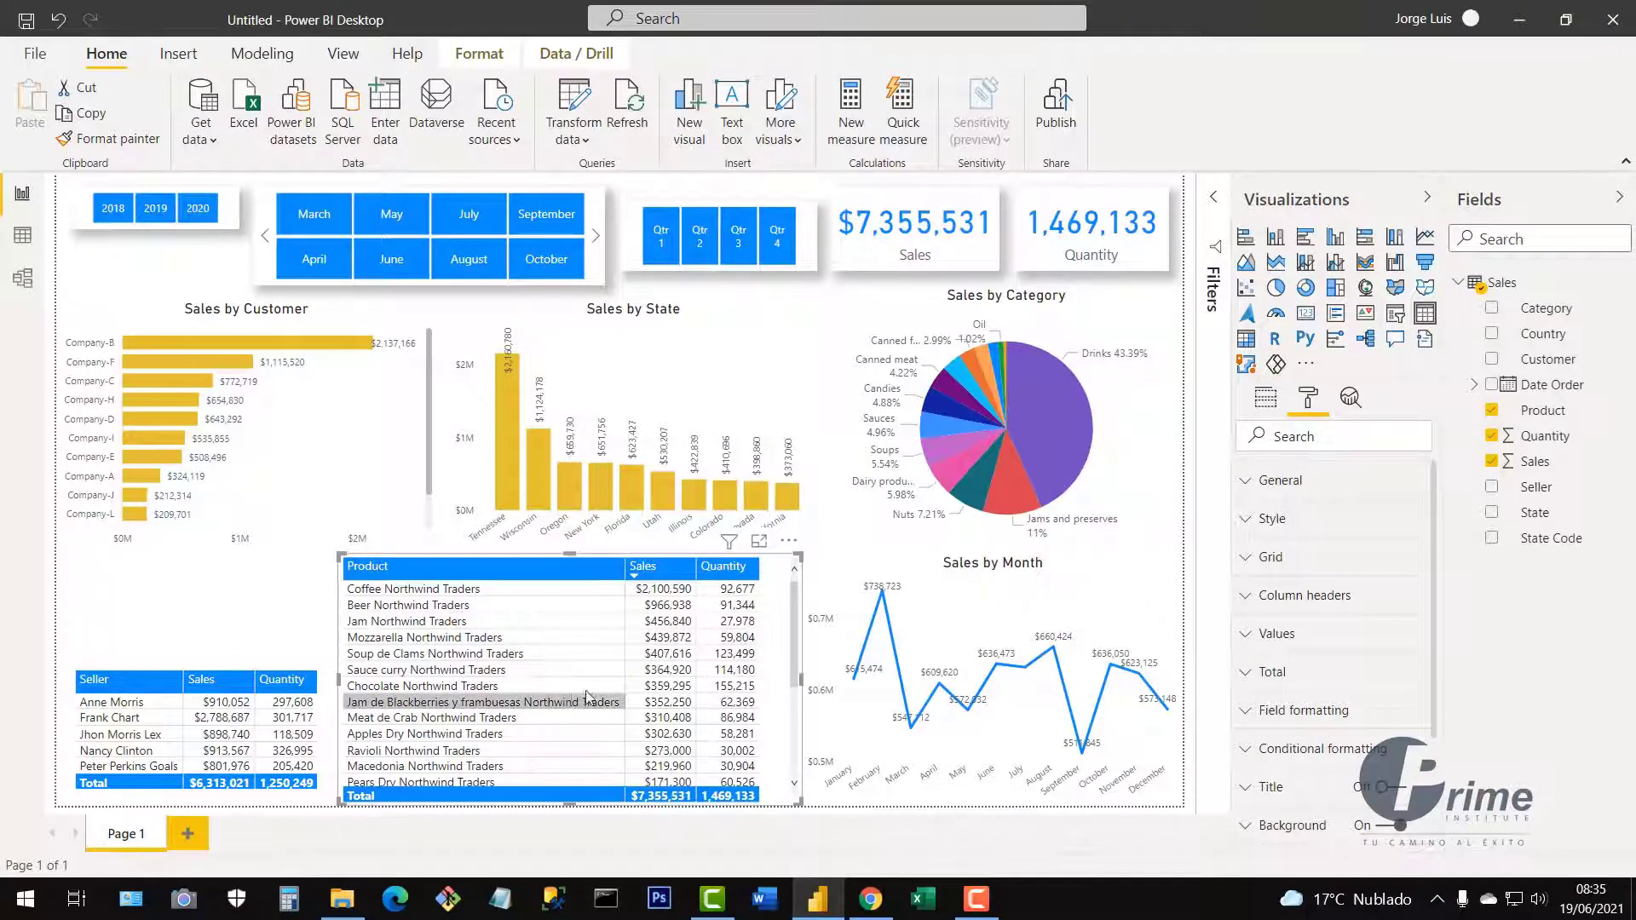
left_click(1213, 205)
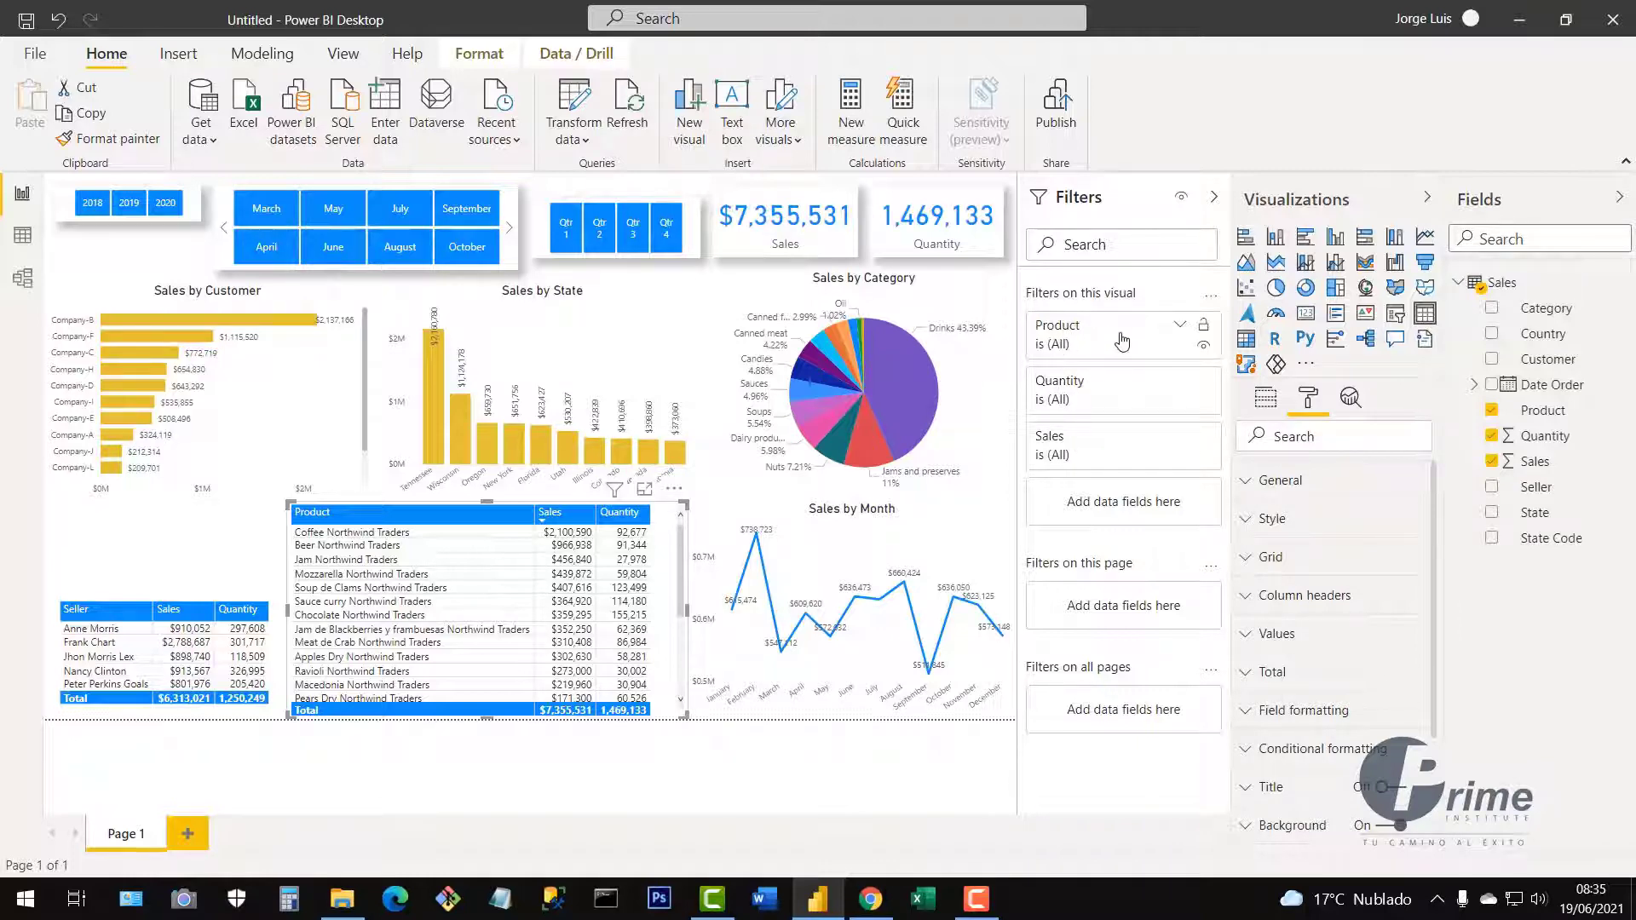
left_click(1181, 329)
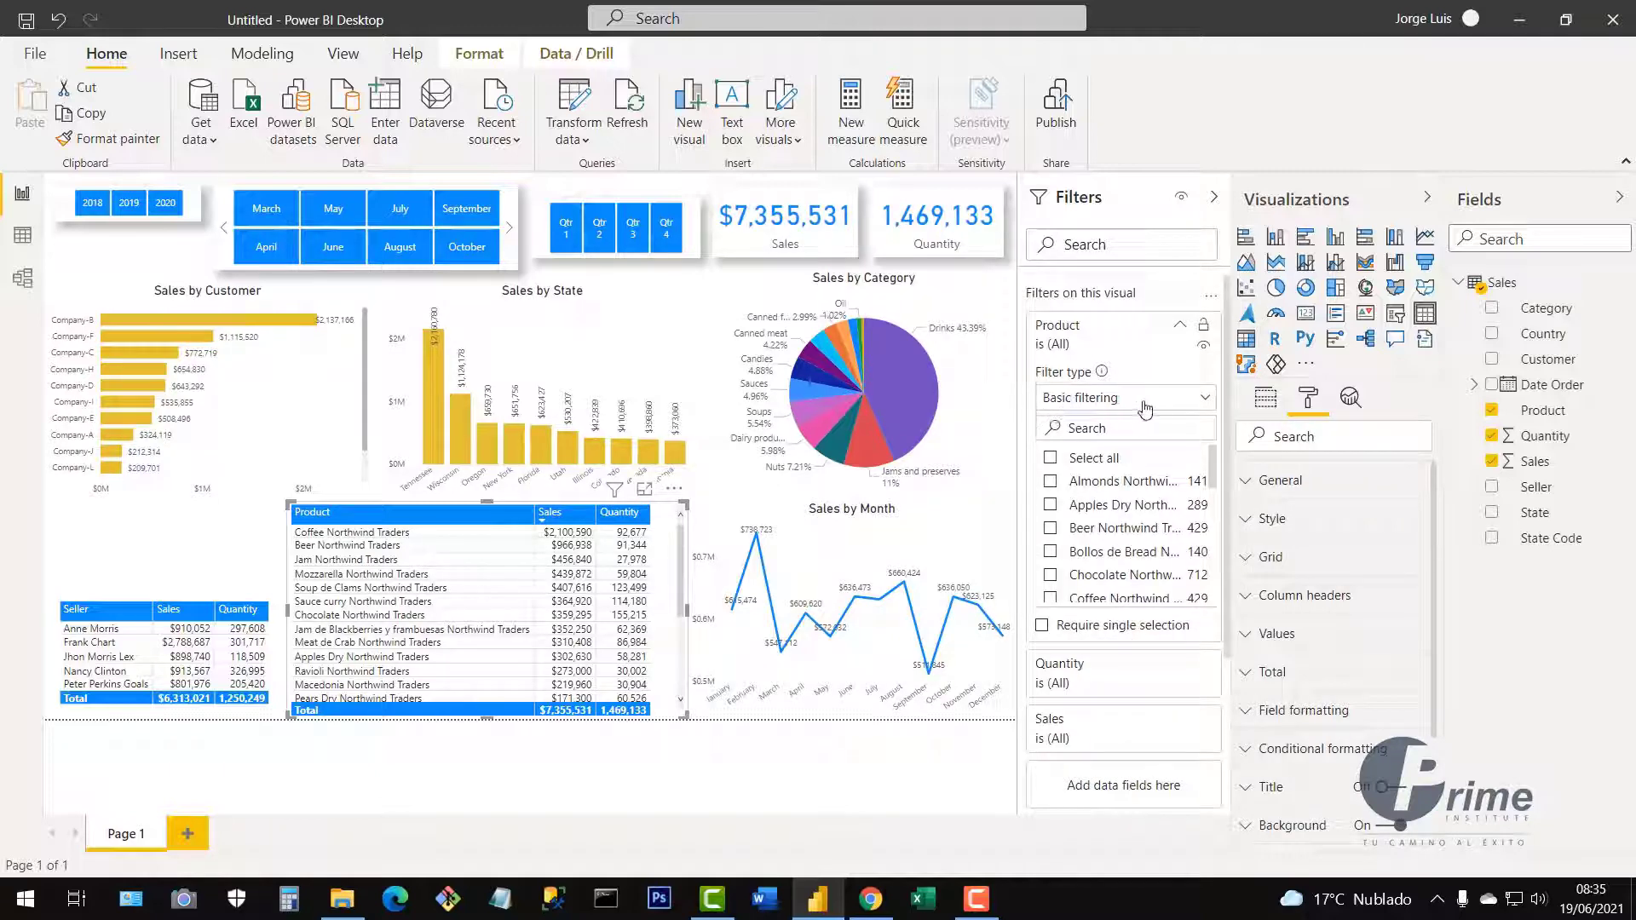
left_click(1144, 404)
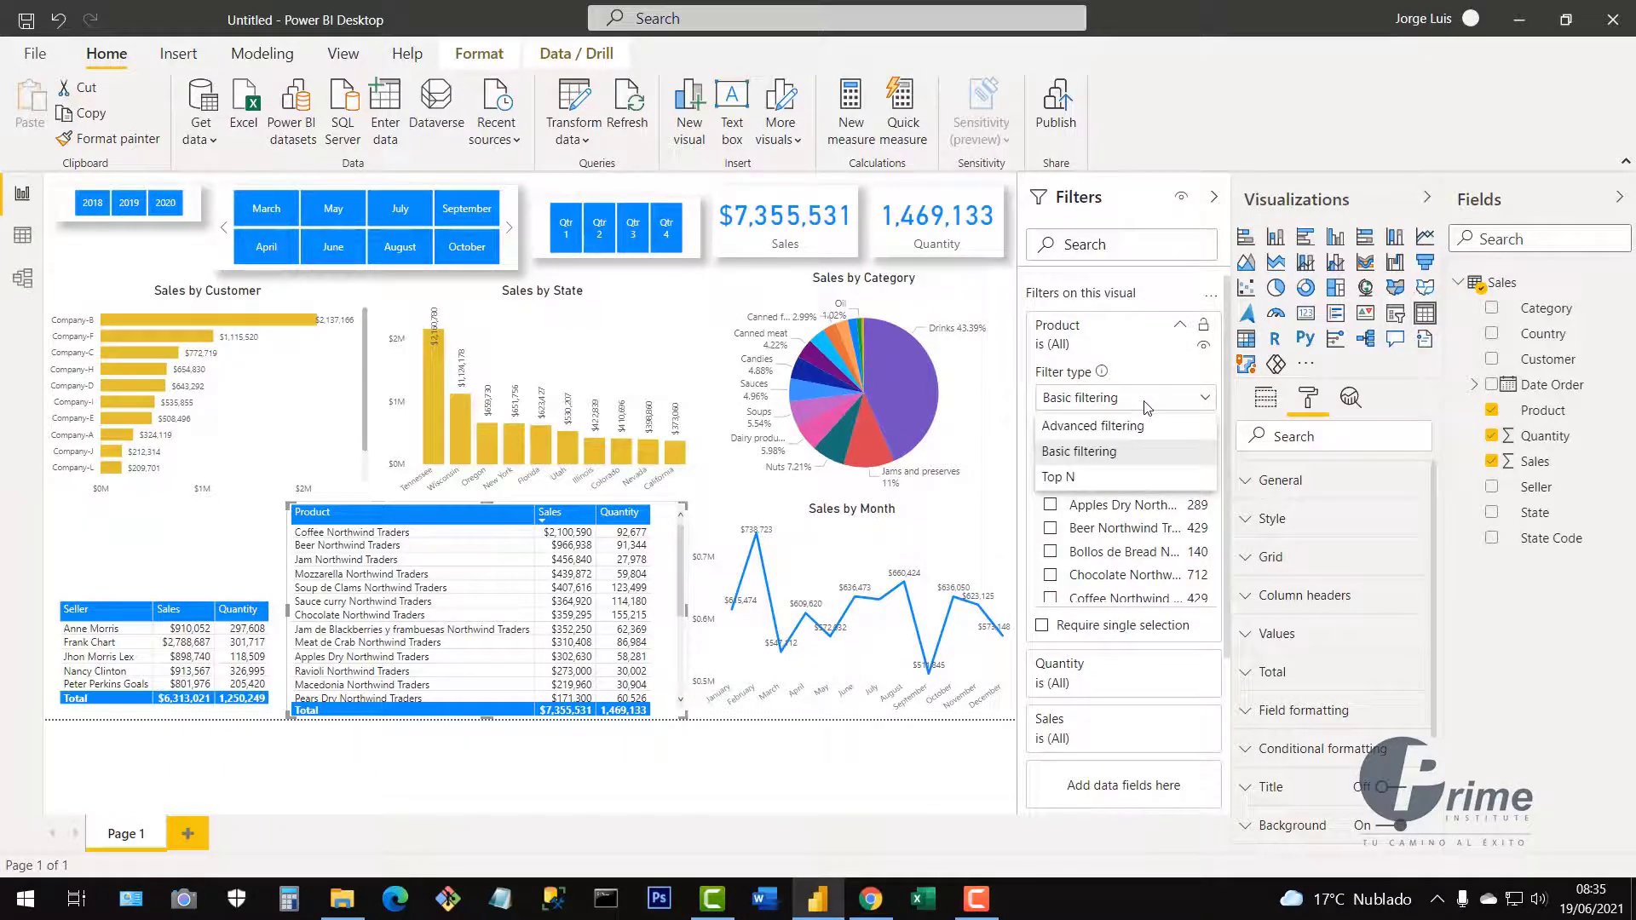
left_click(1070, 482)
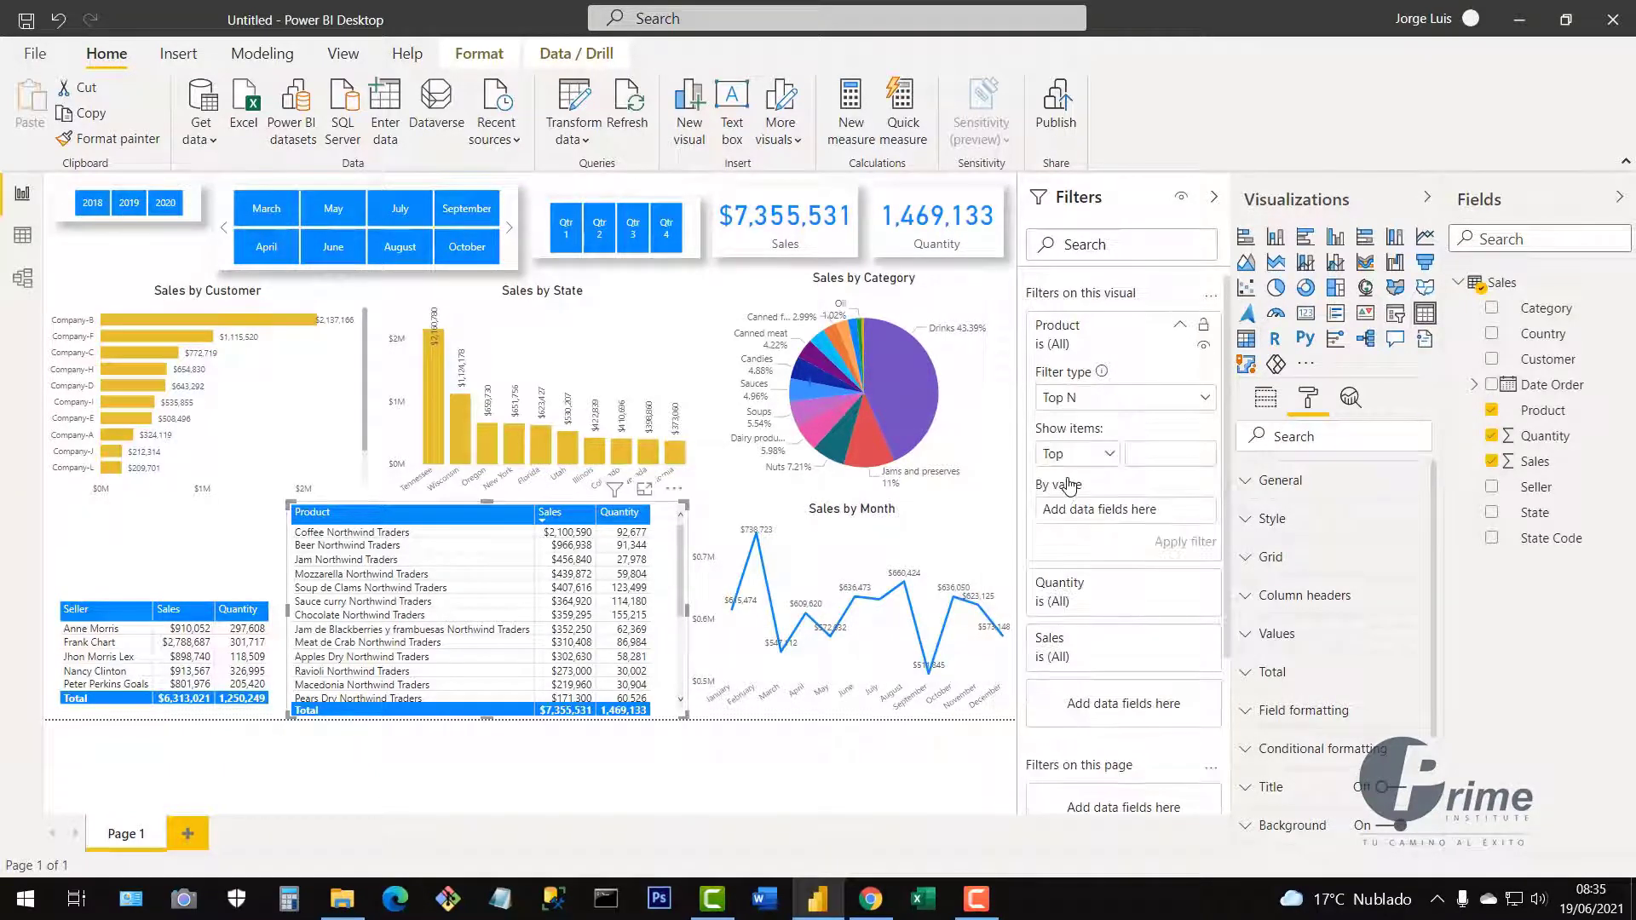
left_click(1157, 447)
type("10")
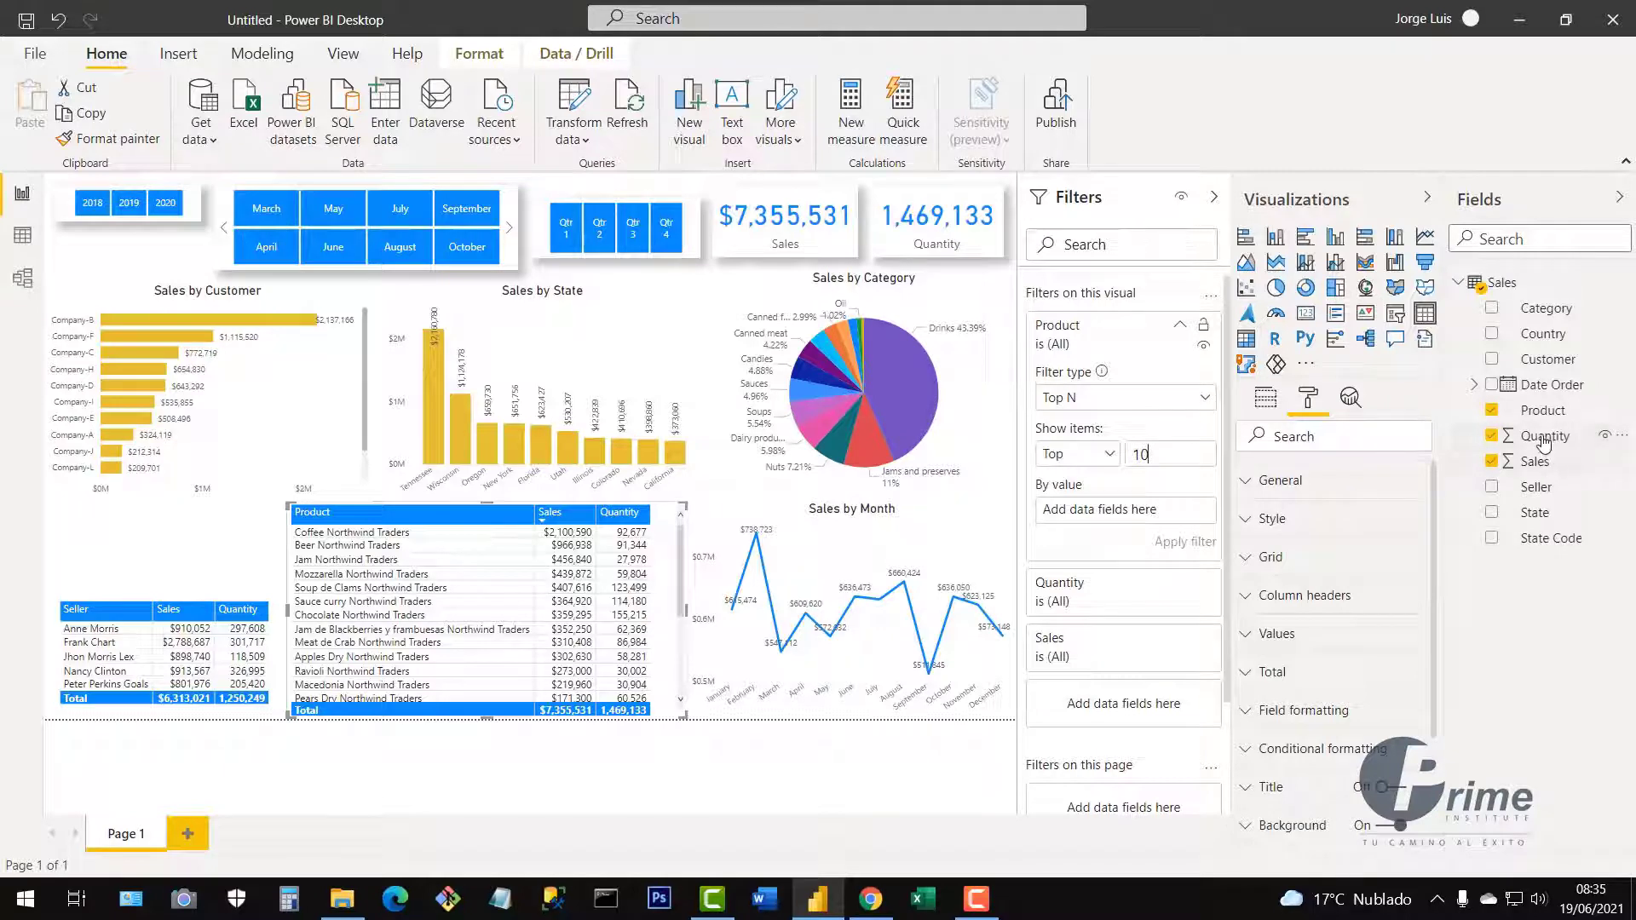
left_click_drag(1545, 439, 1123, 515)
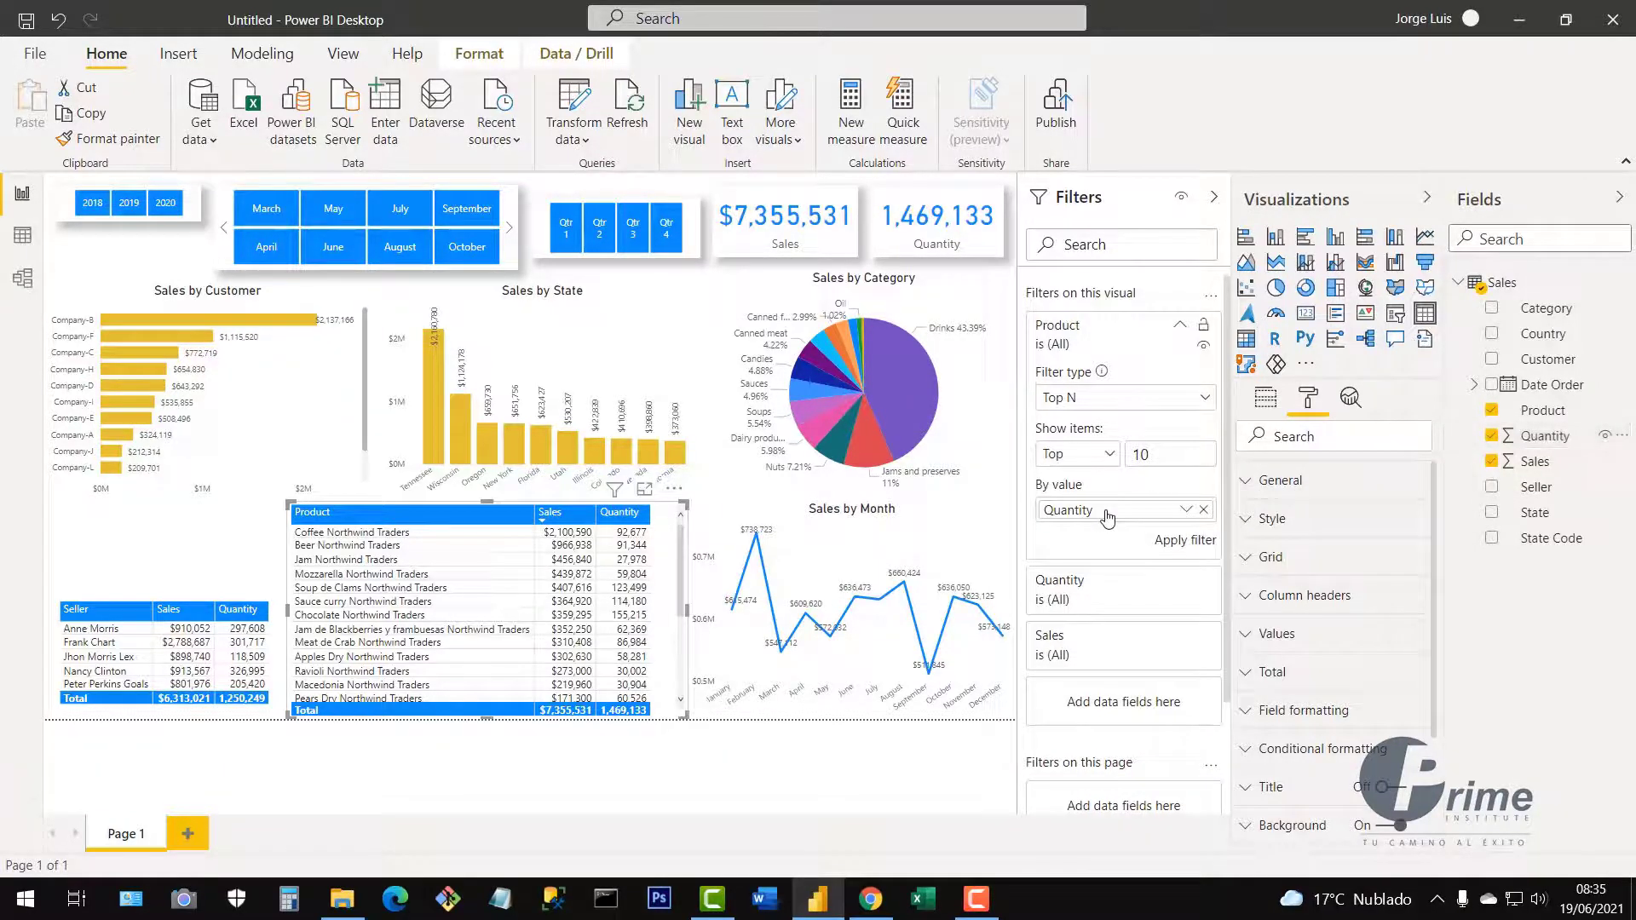
left_click(1181, 548)
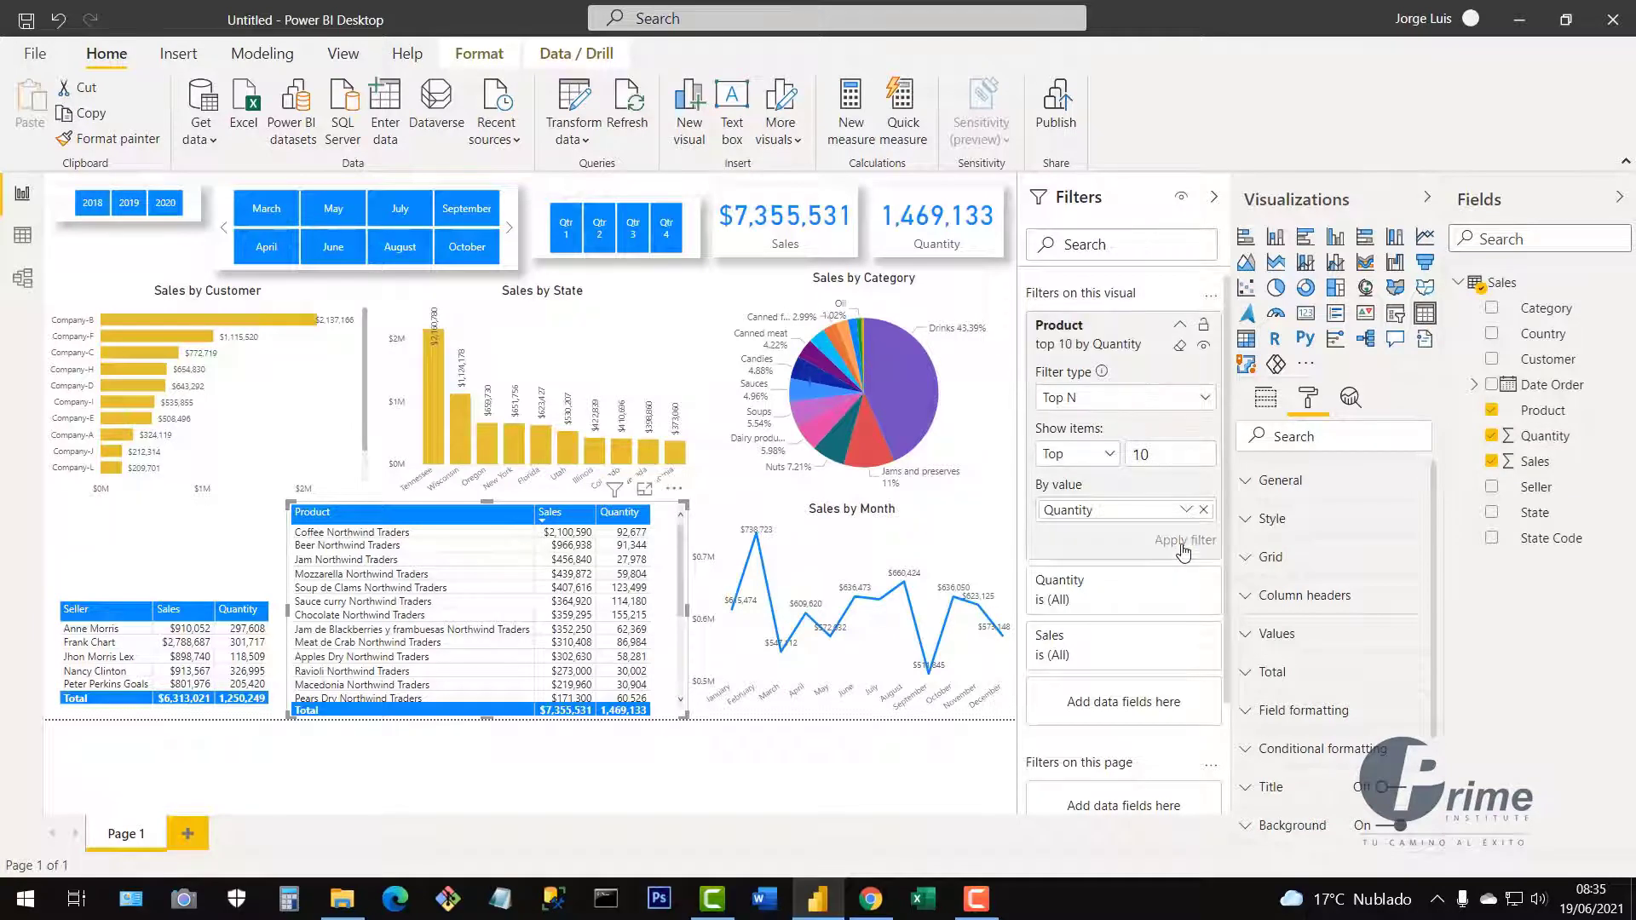
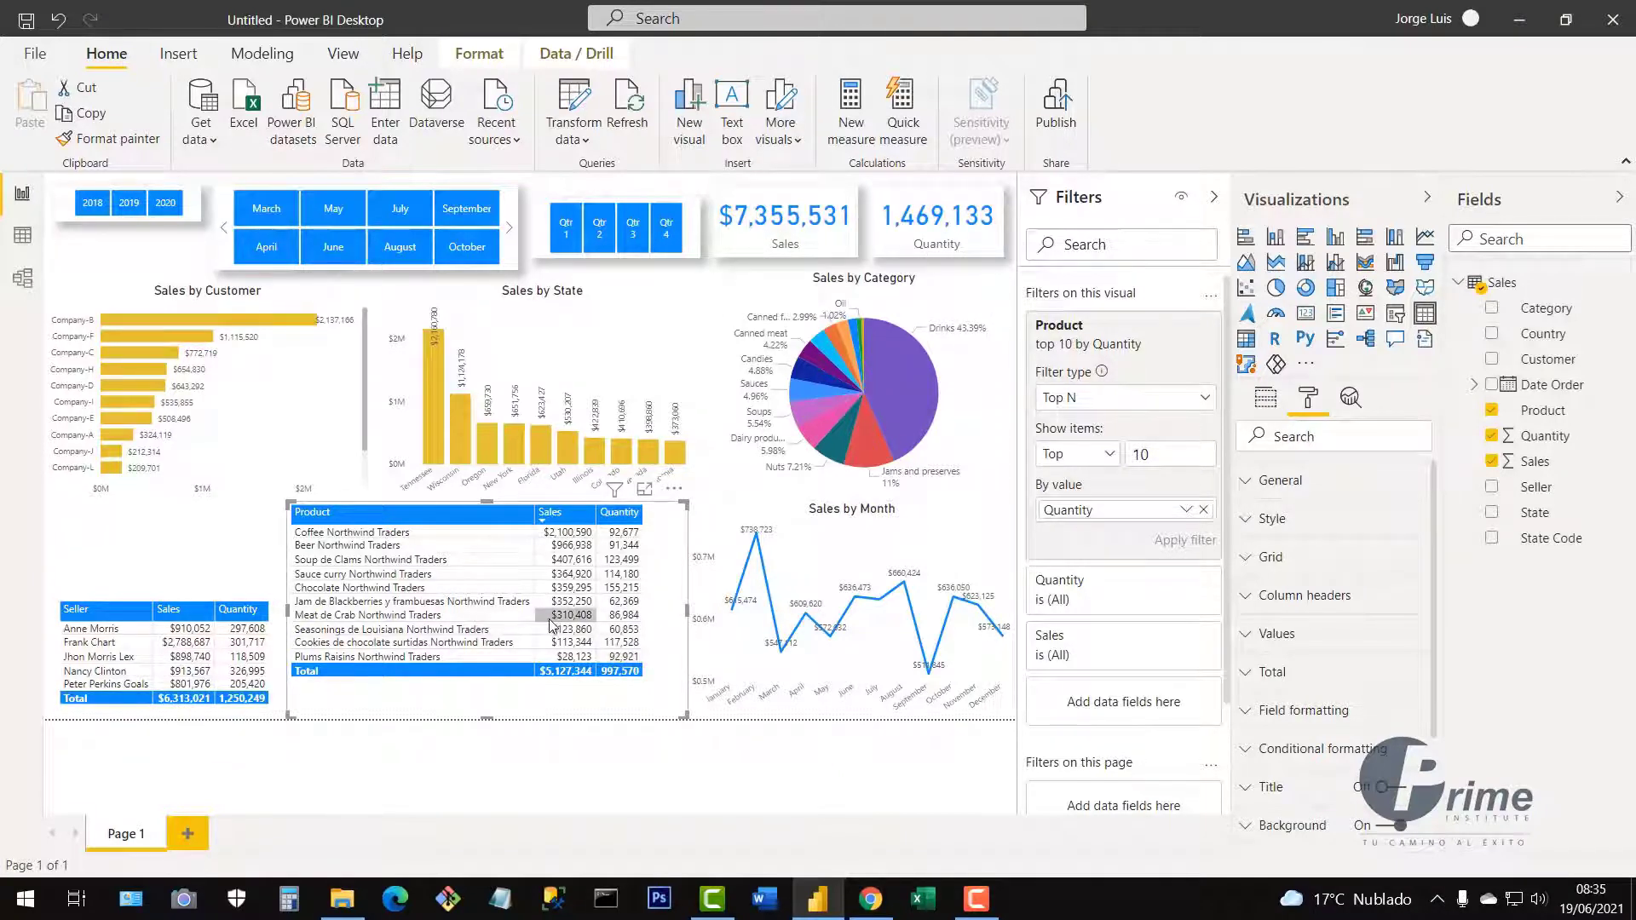
Change the product table's Top N filter from 10 to 5 and shrink the table to five rows.
double_click(1152, 459)
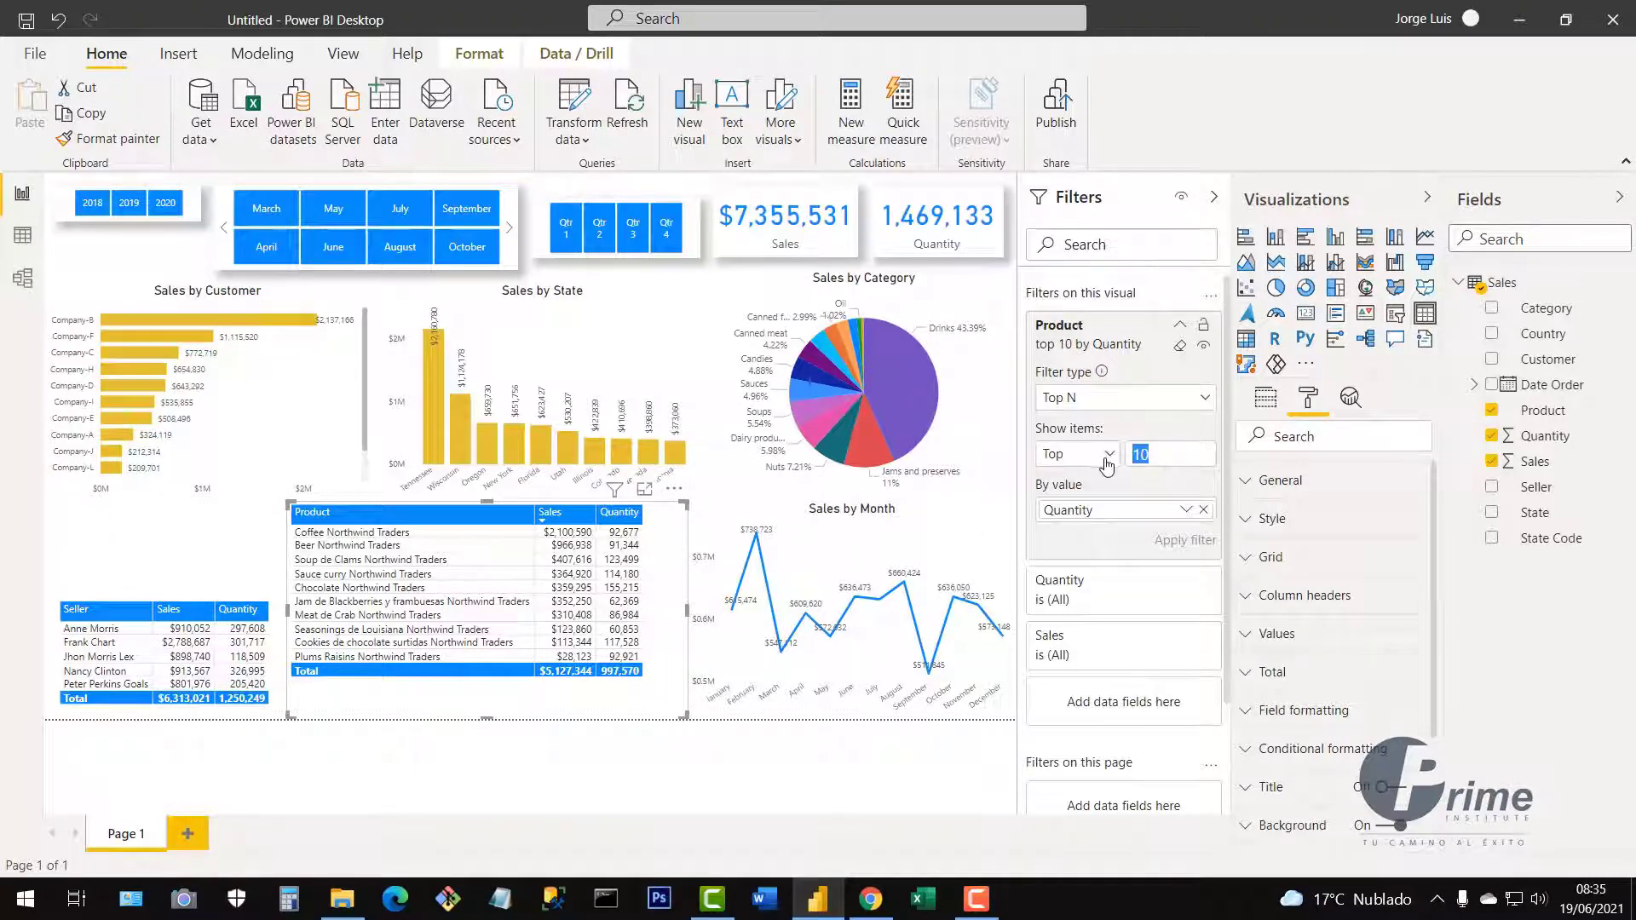
type("5")
left_click(1173, 550)
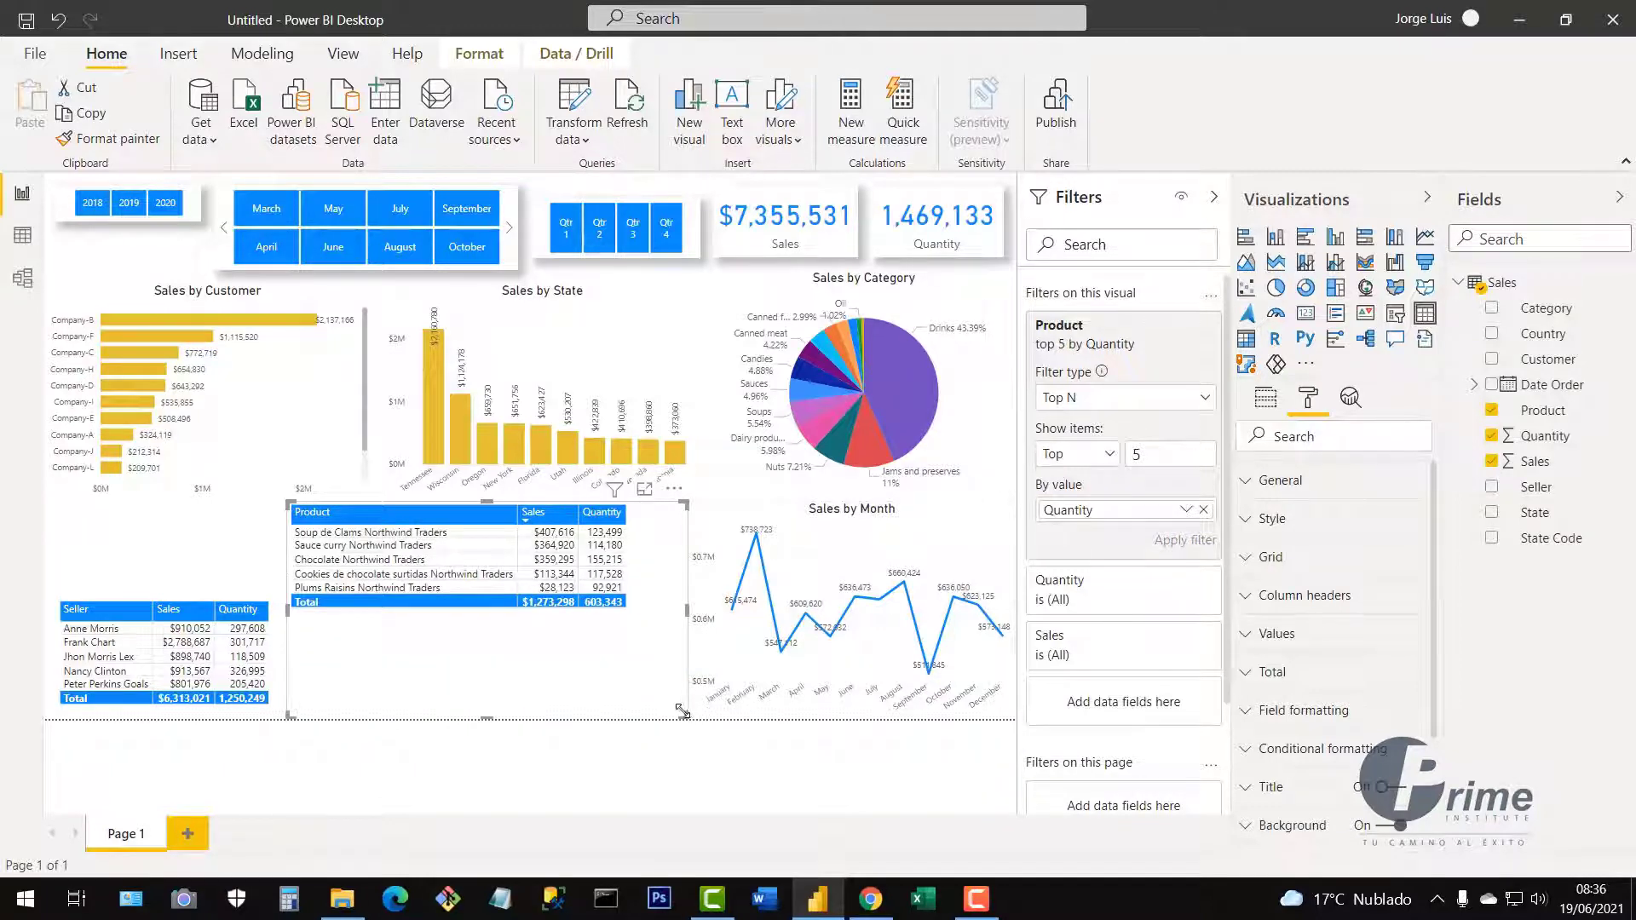
left_click_drag(686, 712, 658, 665)
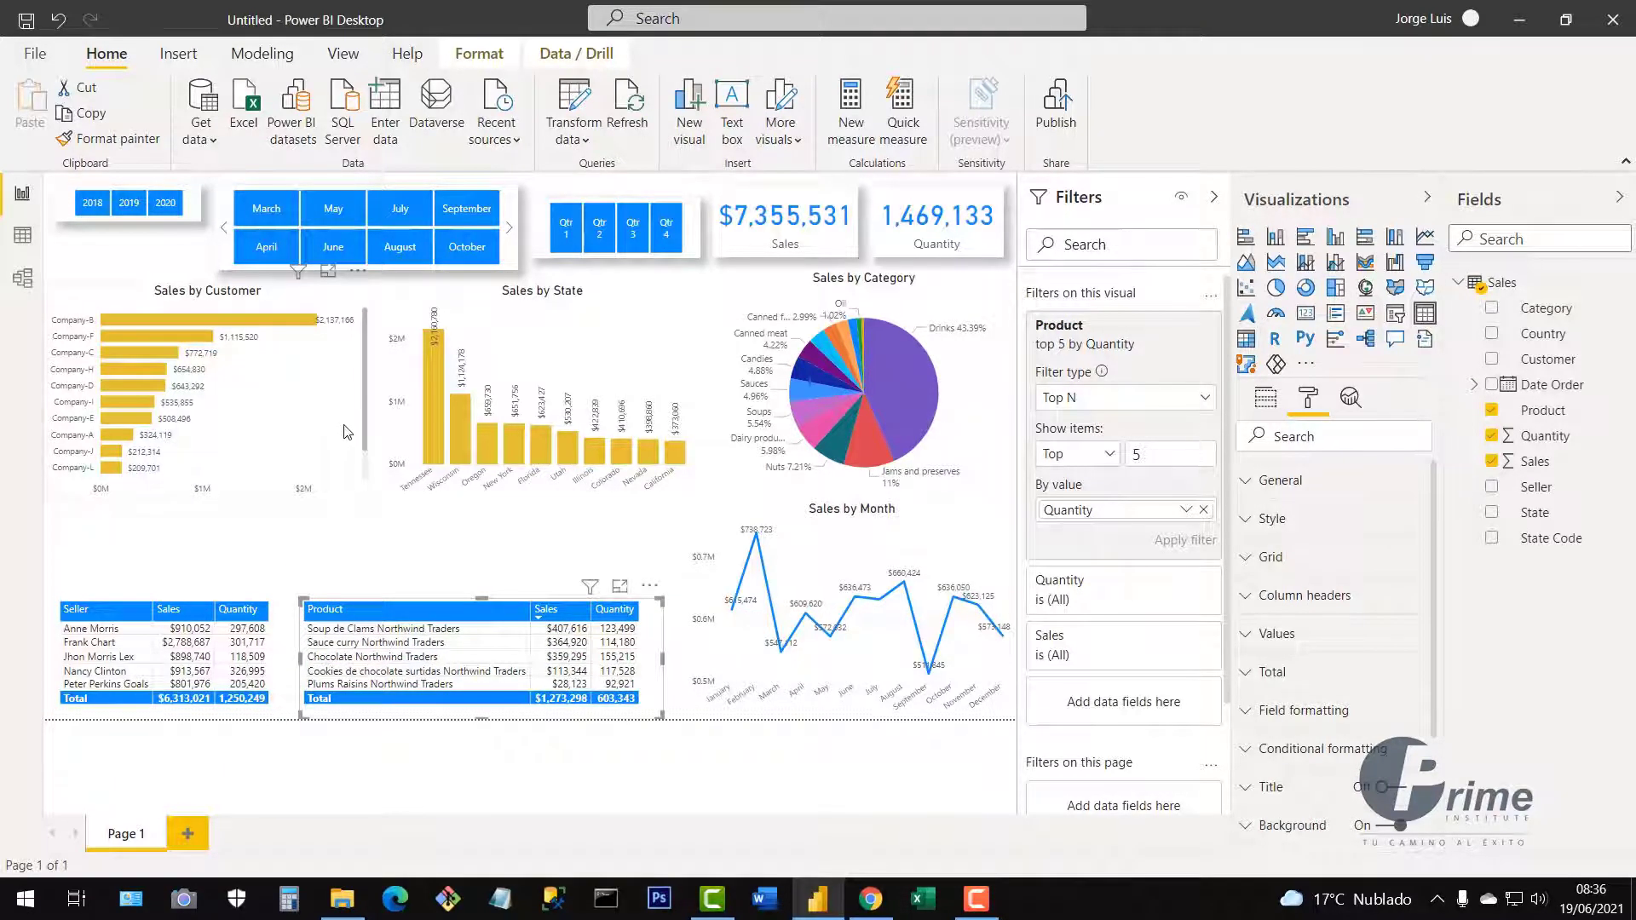
Make the Sales by Customer and Sales by State charts taller and narrower, aligning their left edges.
left_click(373, 509)
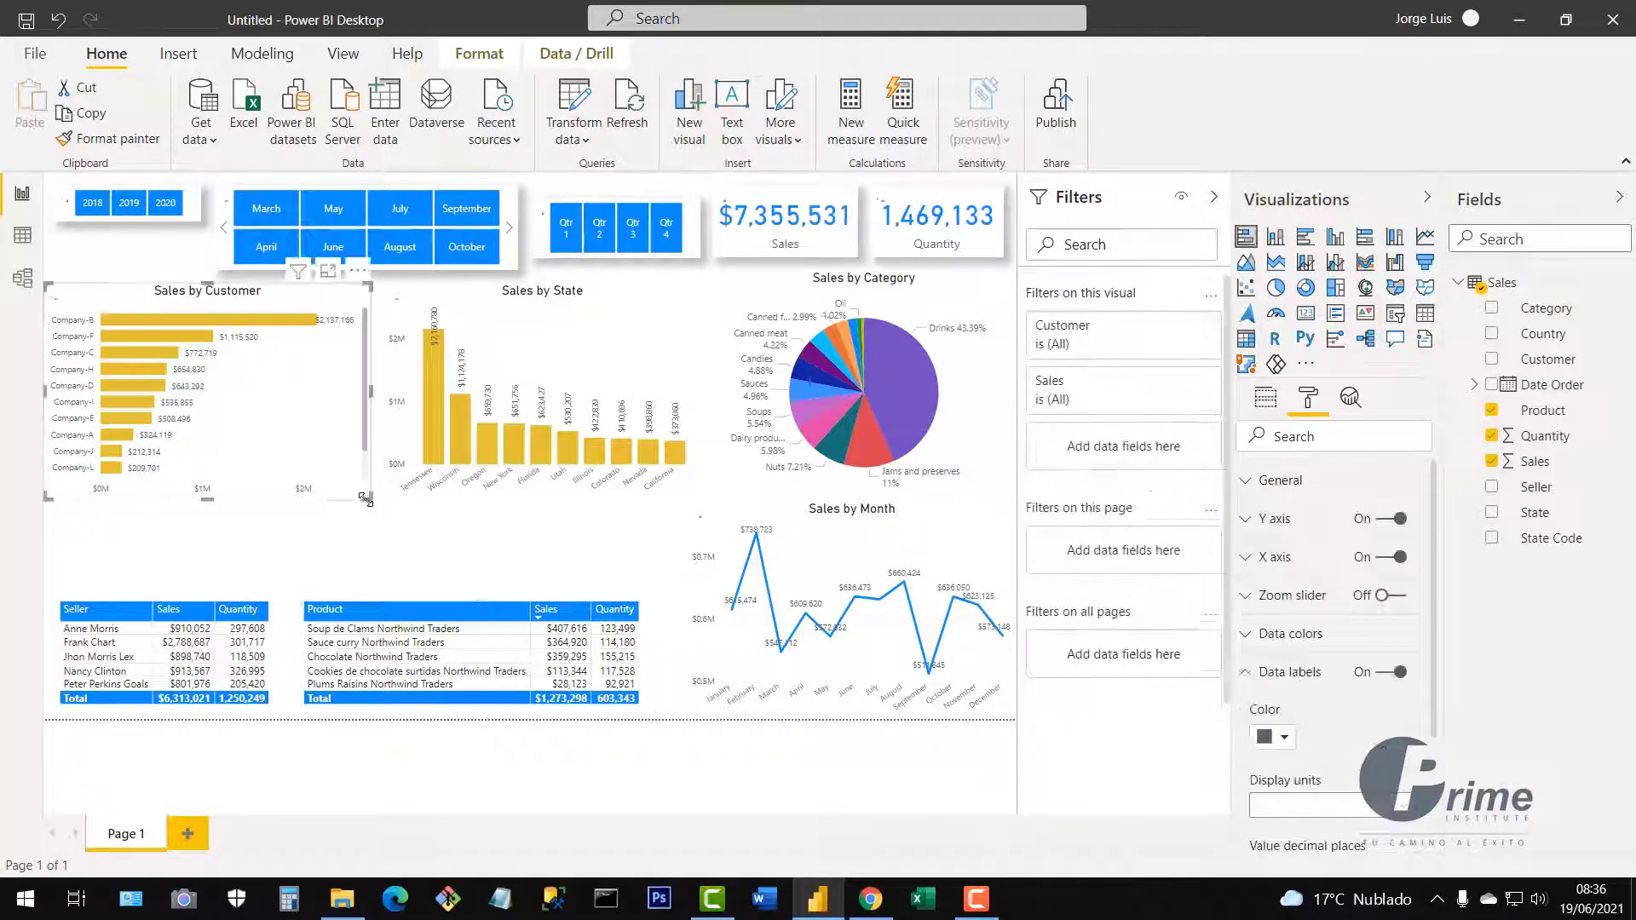
left_click_drag(368, 505, 359, 585)
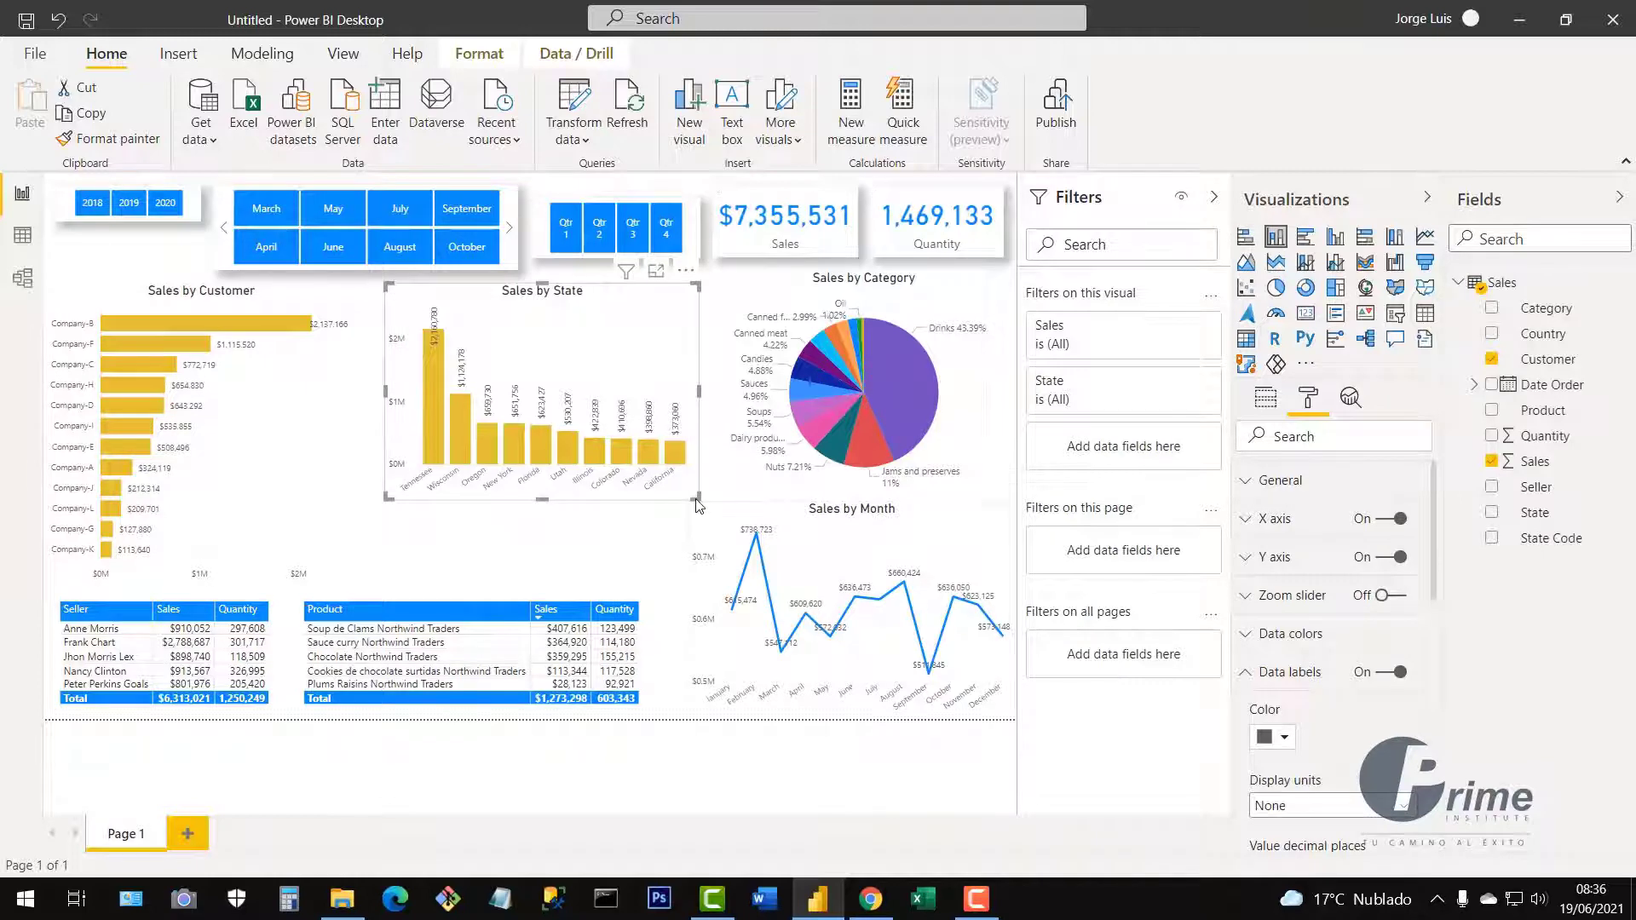
left_click_drag(697, 512, 665, 588)
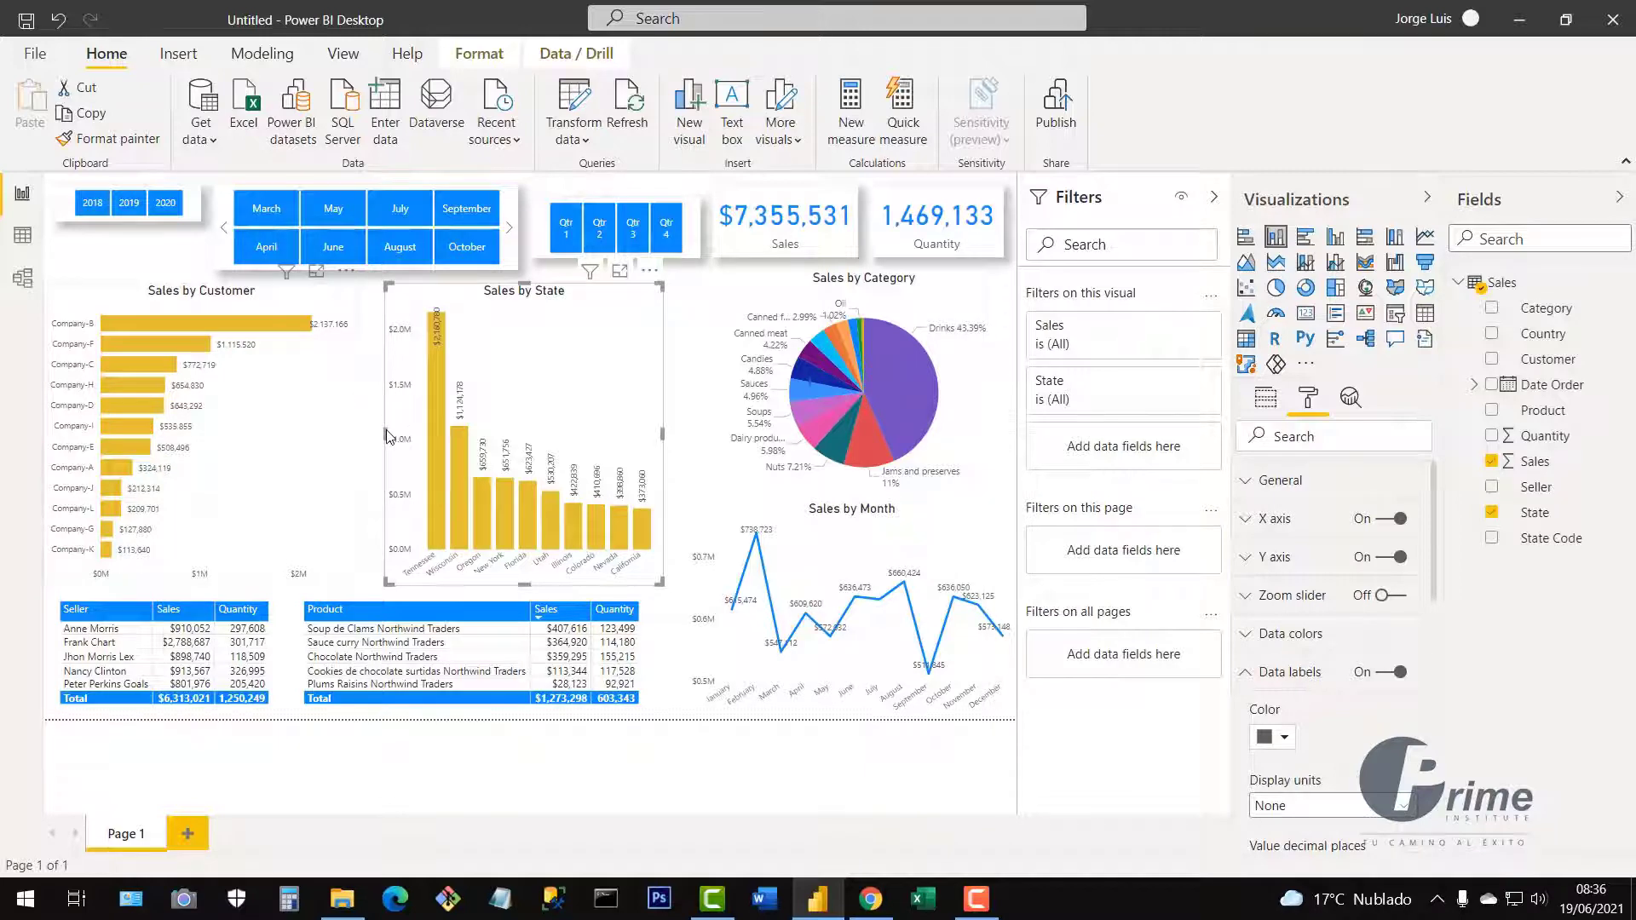
left_click(385, 437)
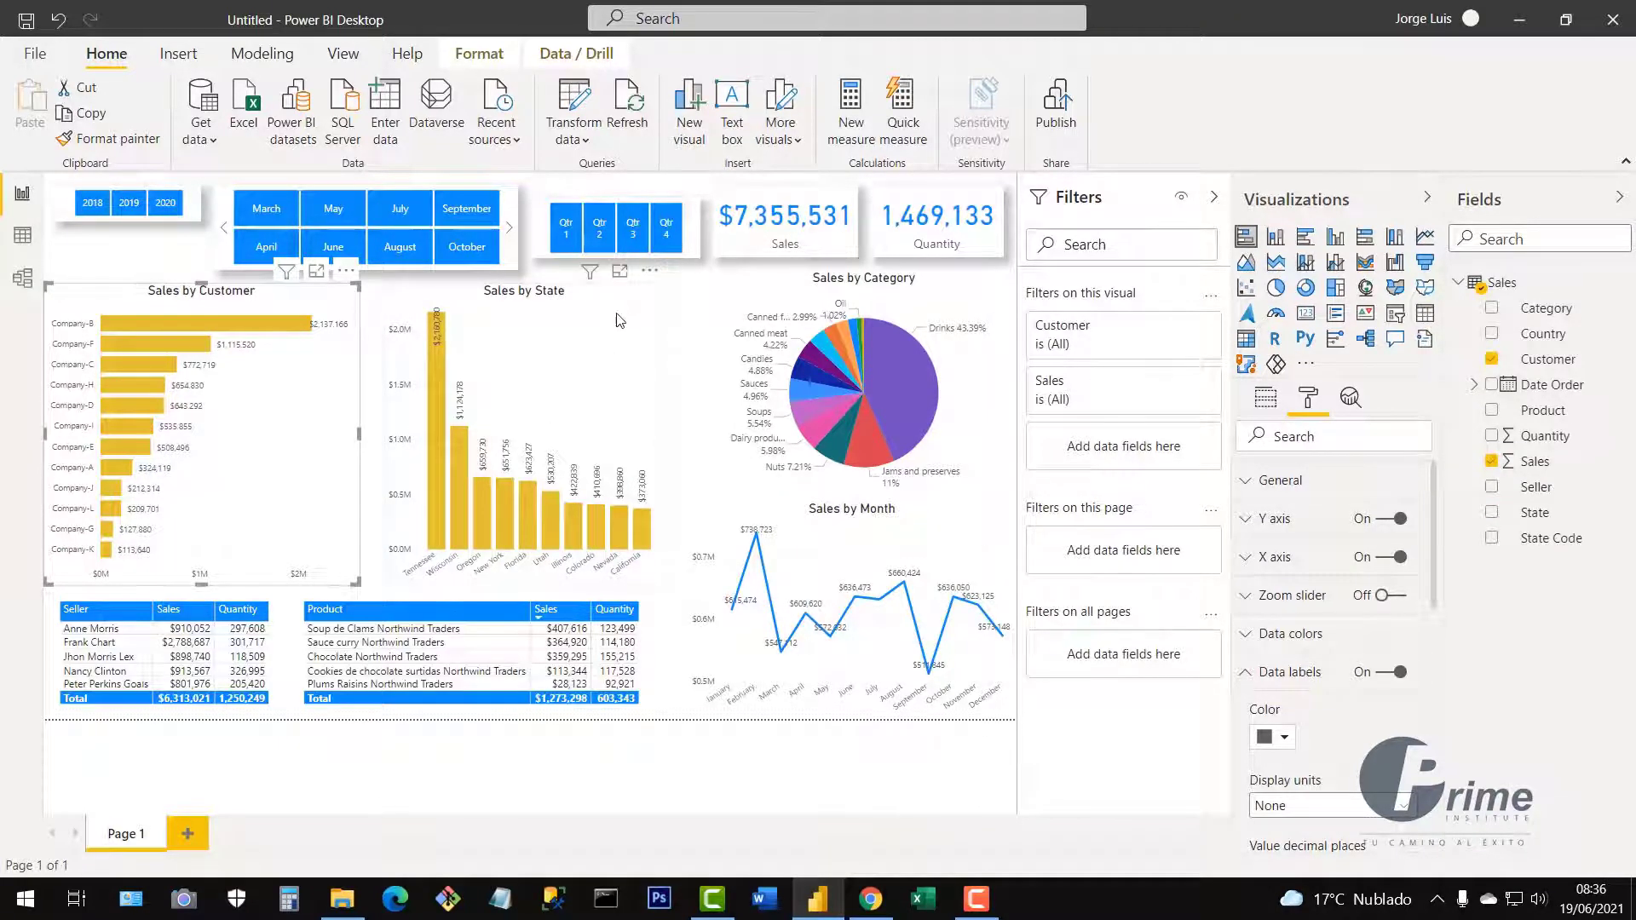
left_click(392, 438)
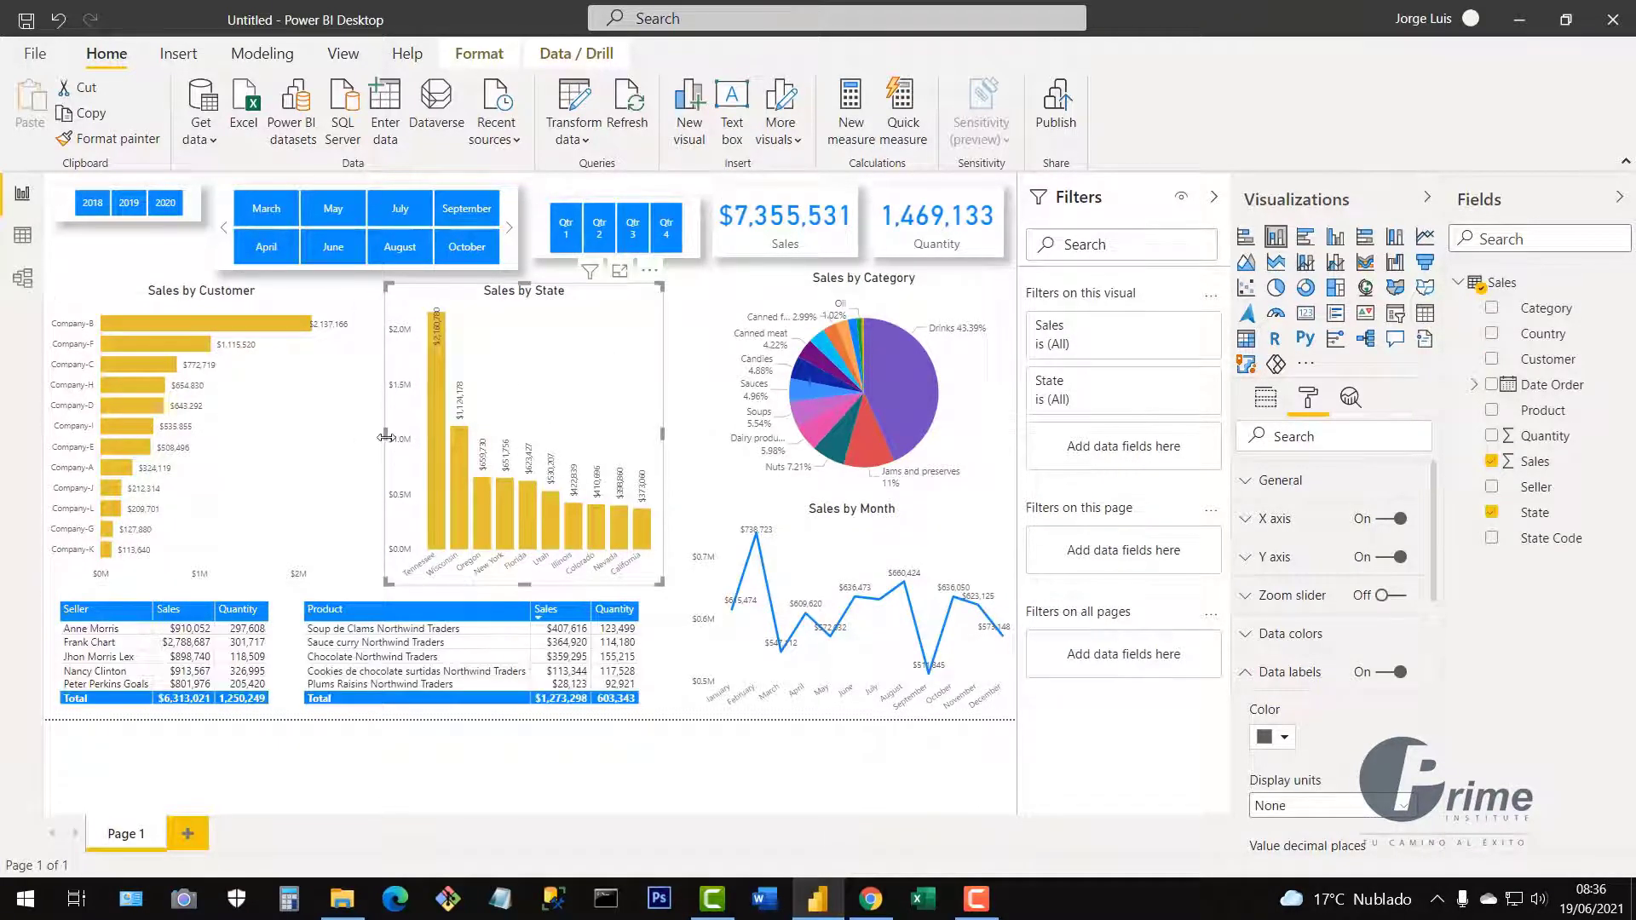
left_click_drag(376, 443, 372, 443)
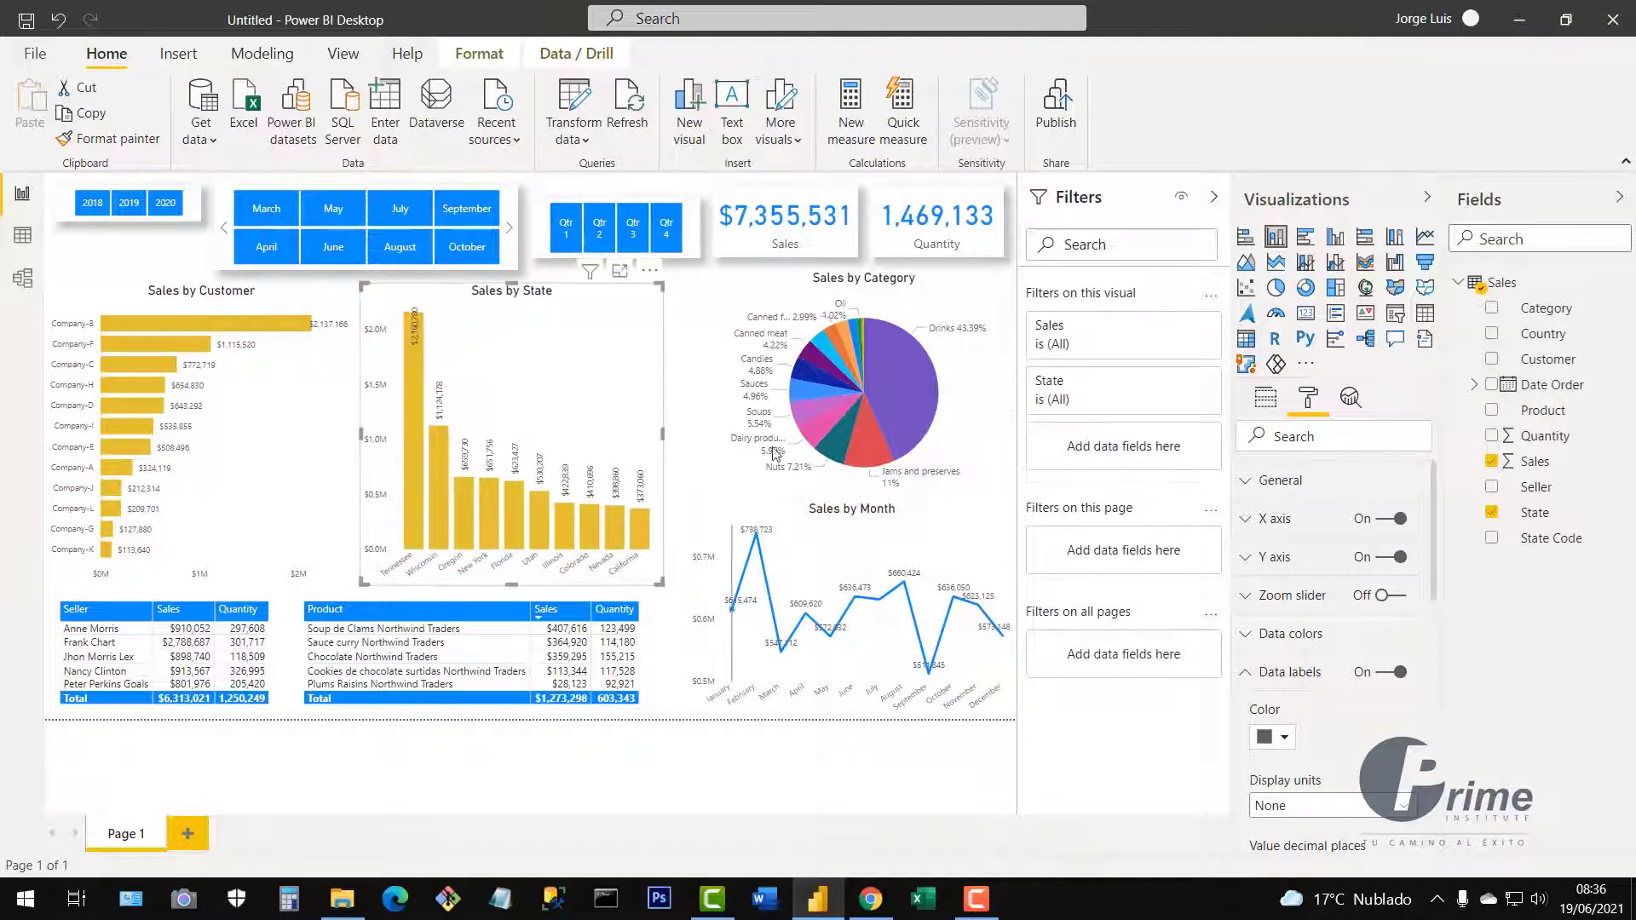
Widen the Sales by Category pie and fit the shortened Sales by Month chart beneath it.
left_click(714, 424)
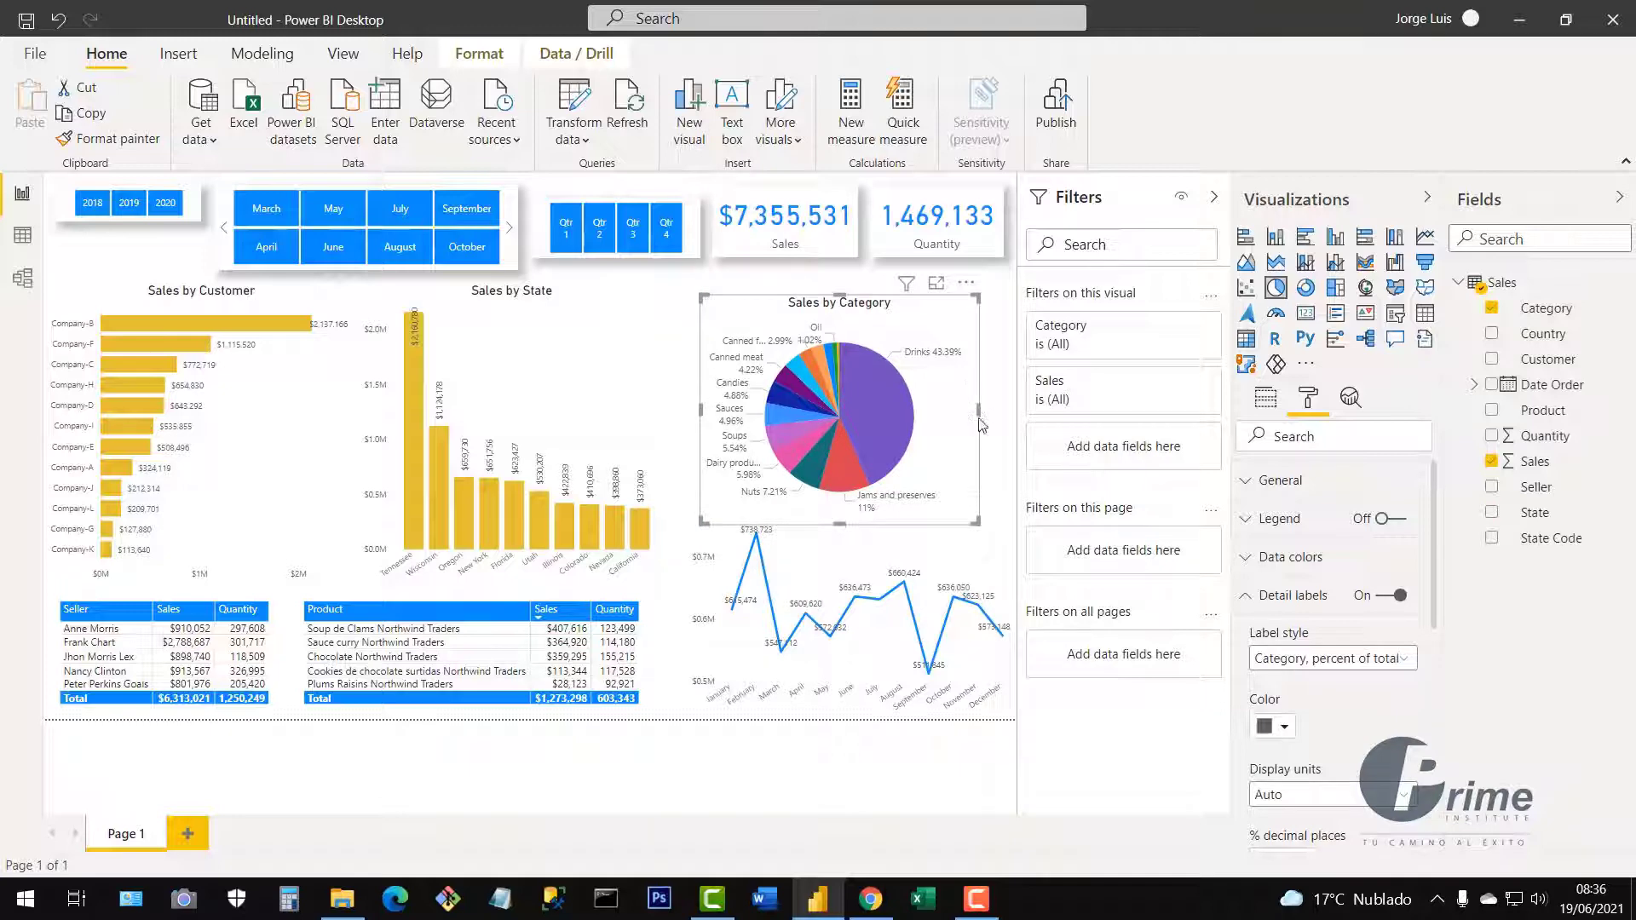
left_click_drag(982, 425, 1004, 421)
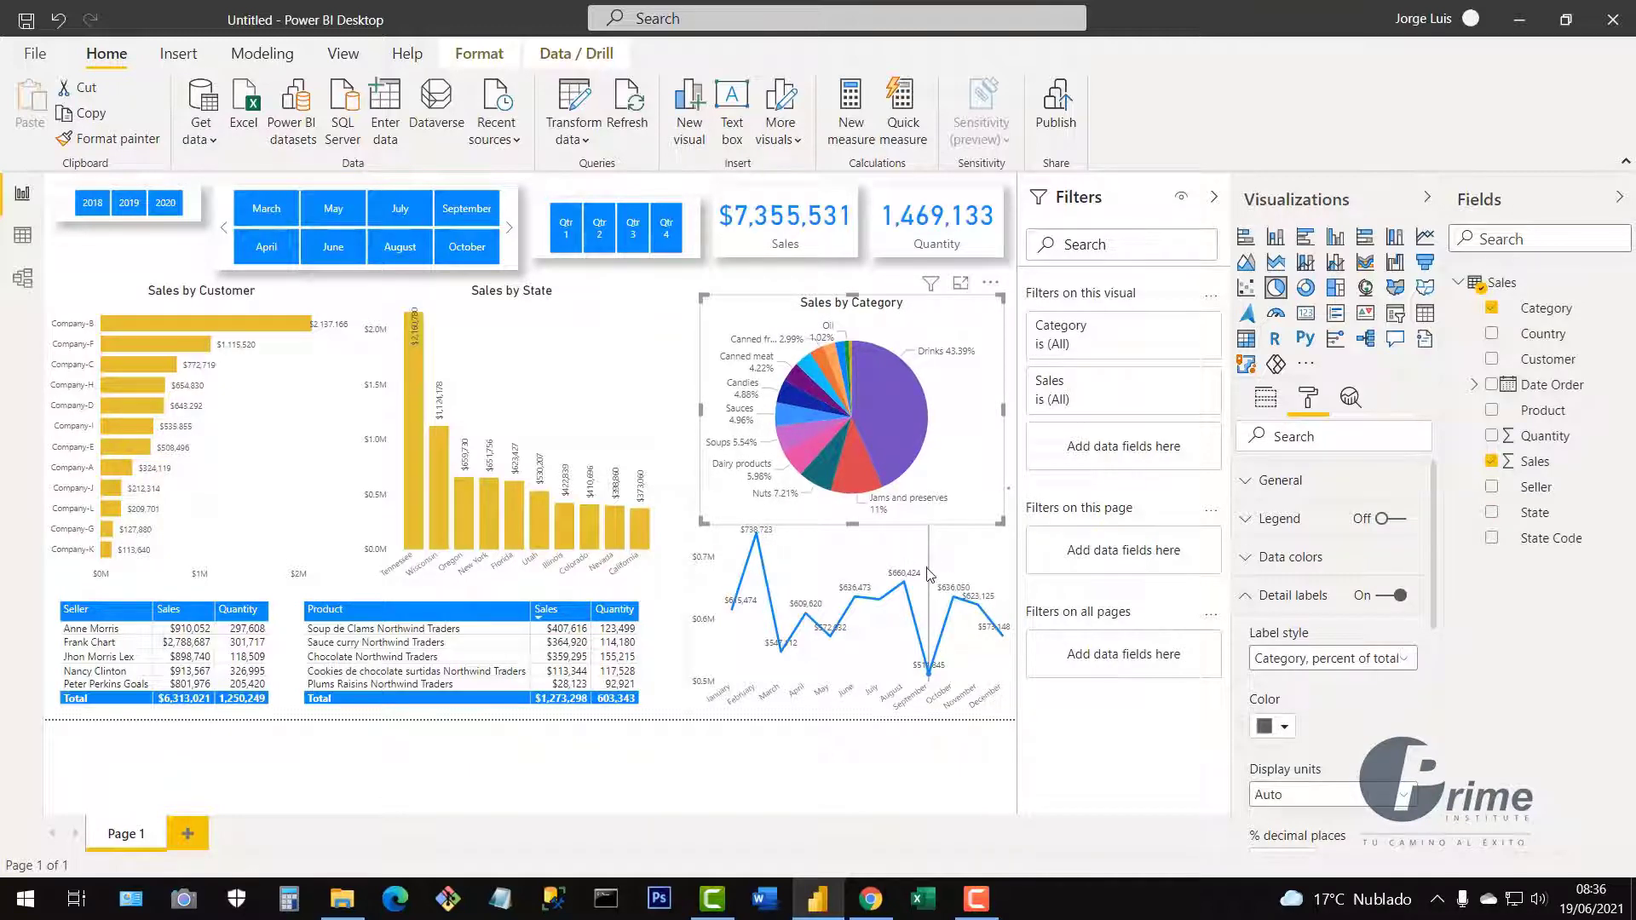
left_click(741, 570)
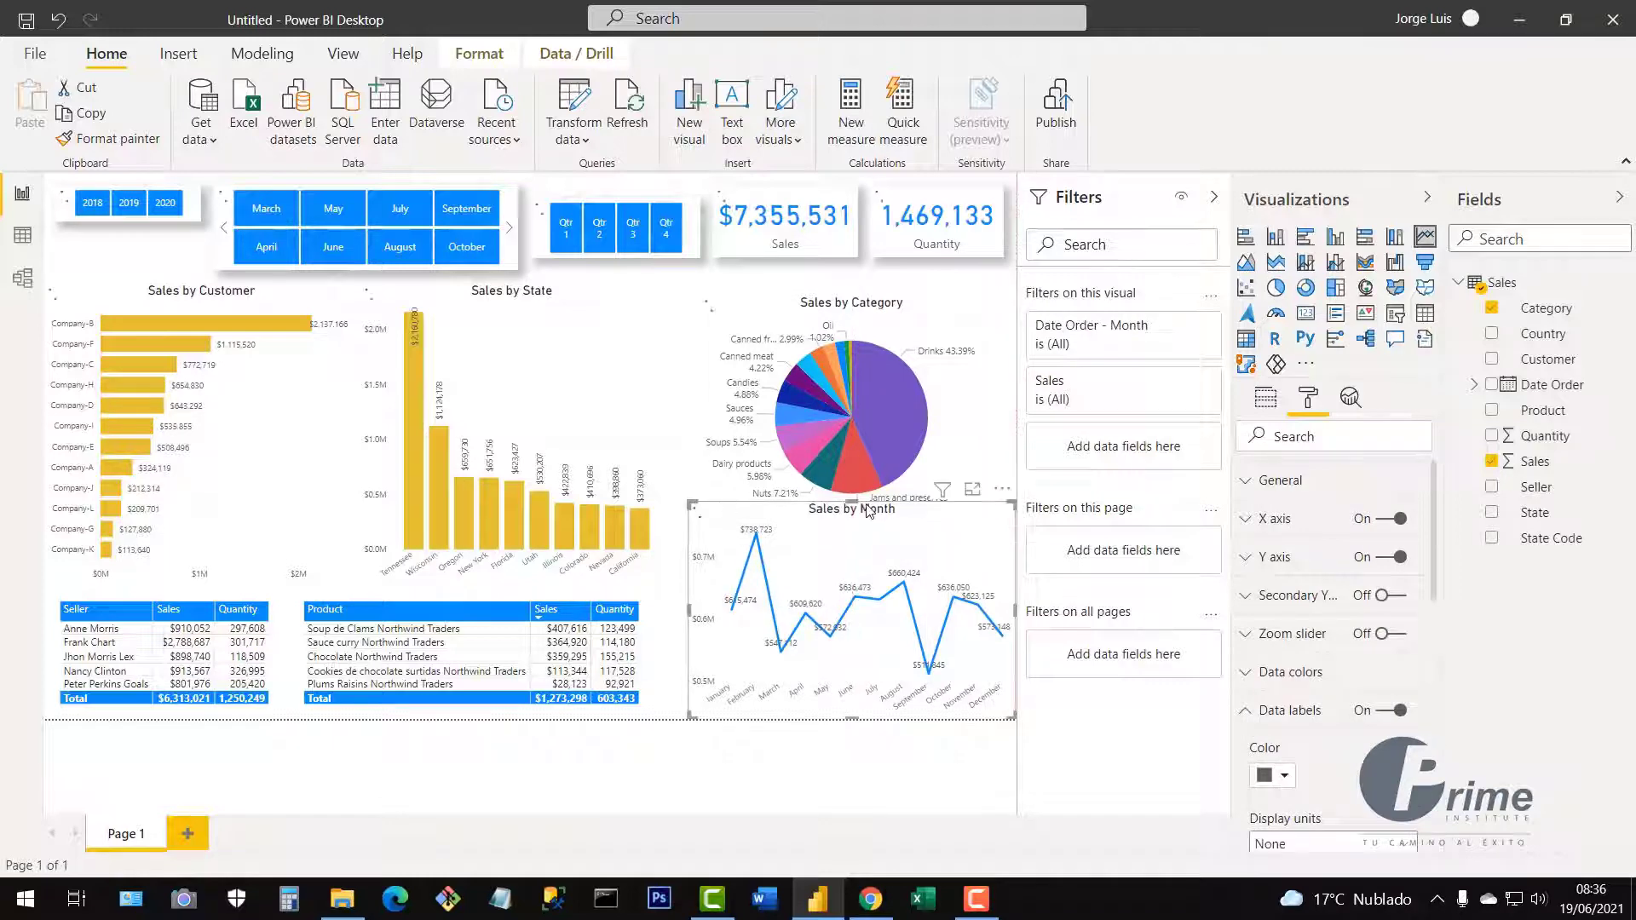
left_click_drag(853, 503, 852, 552)
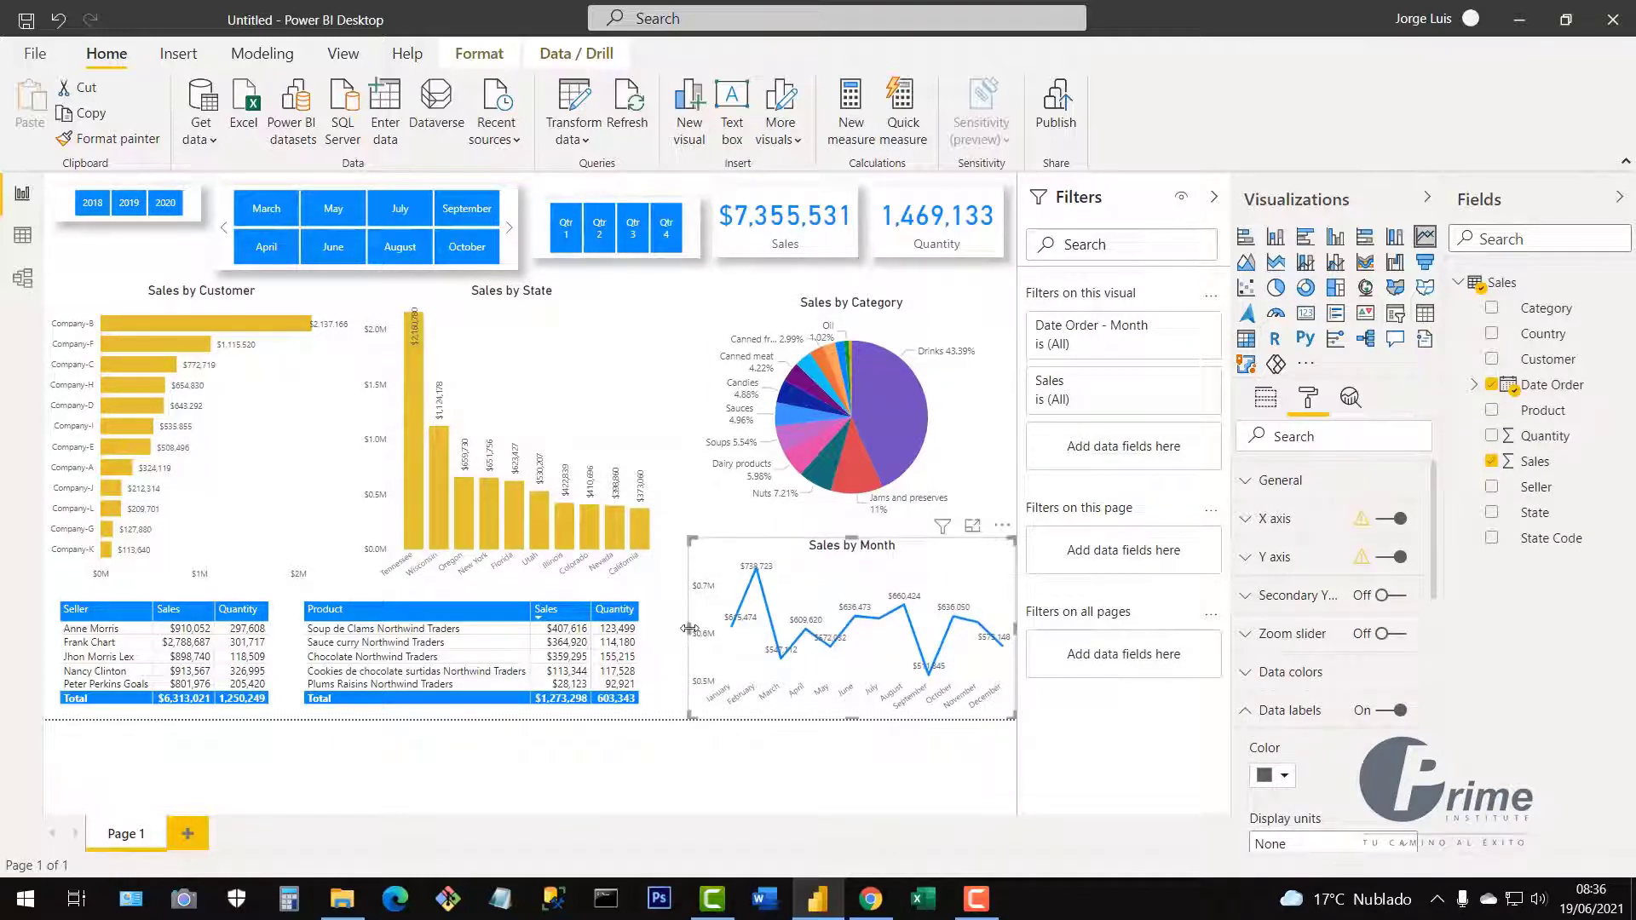
left_click_drag(690, 628, 666, 635)
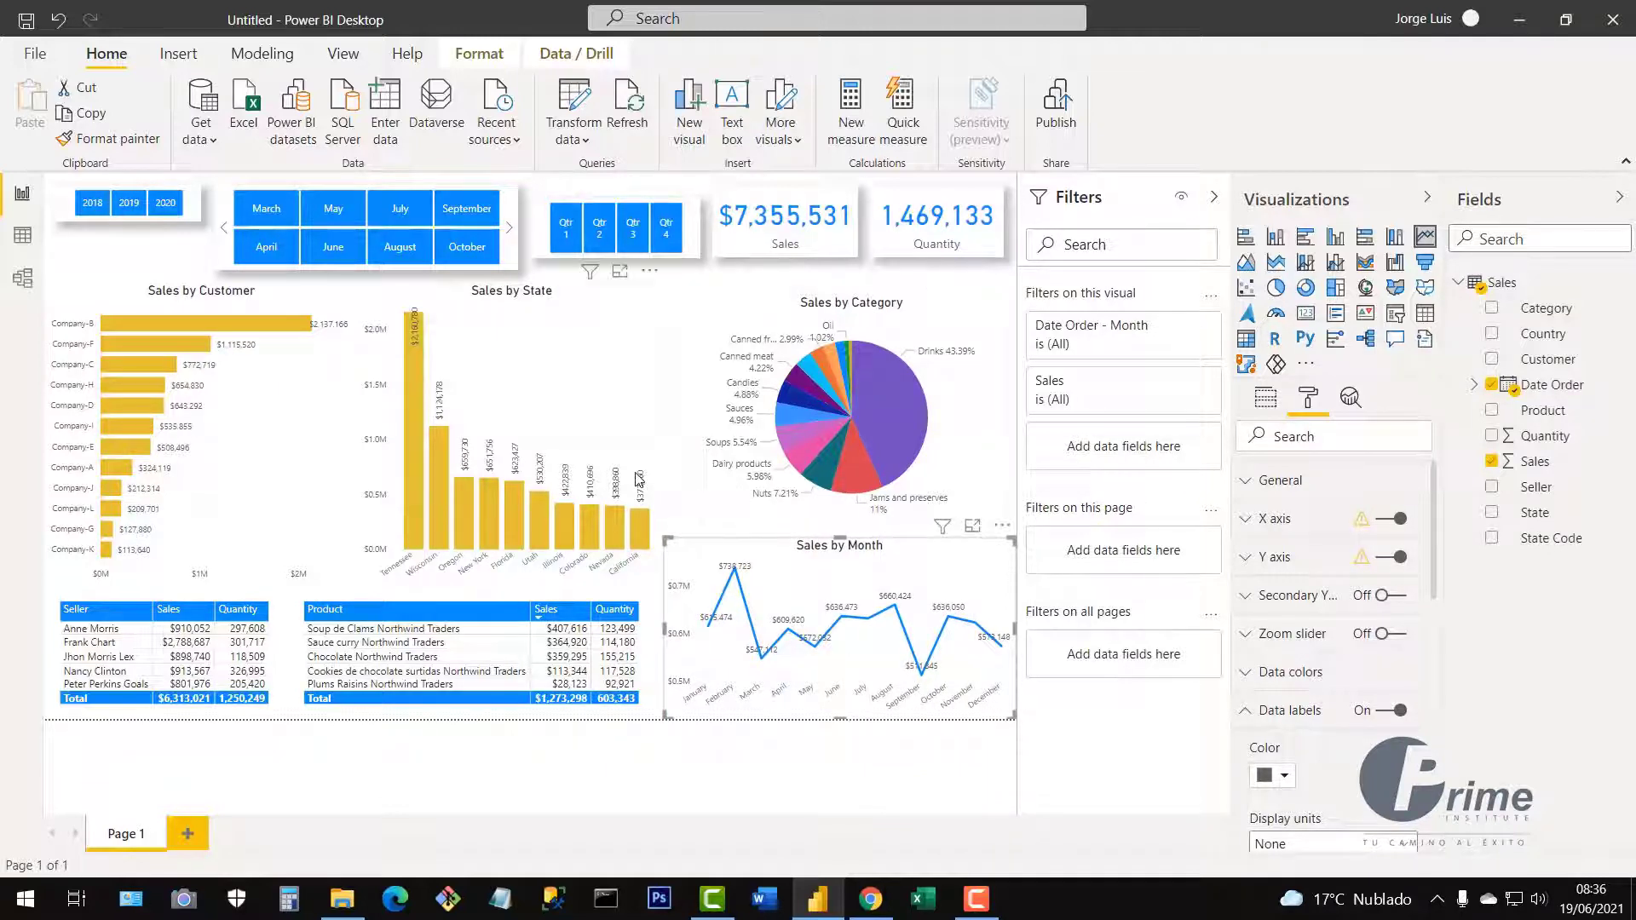
left_click(713, 508)
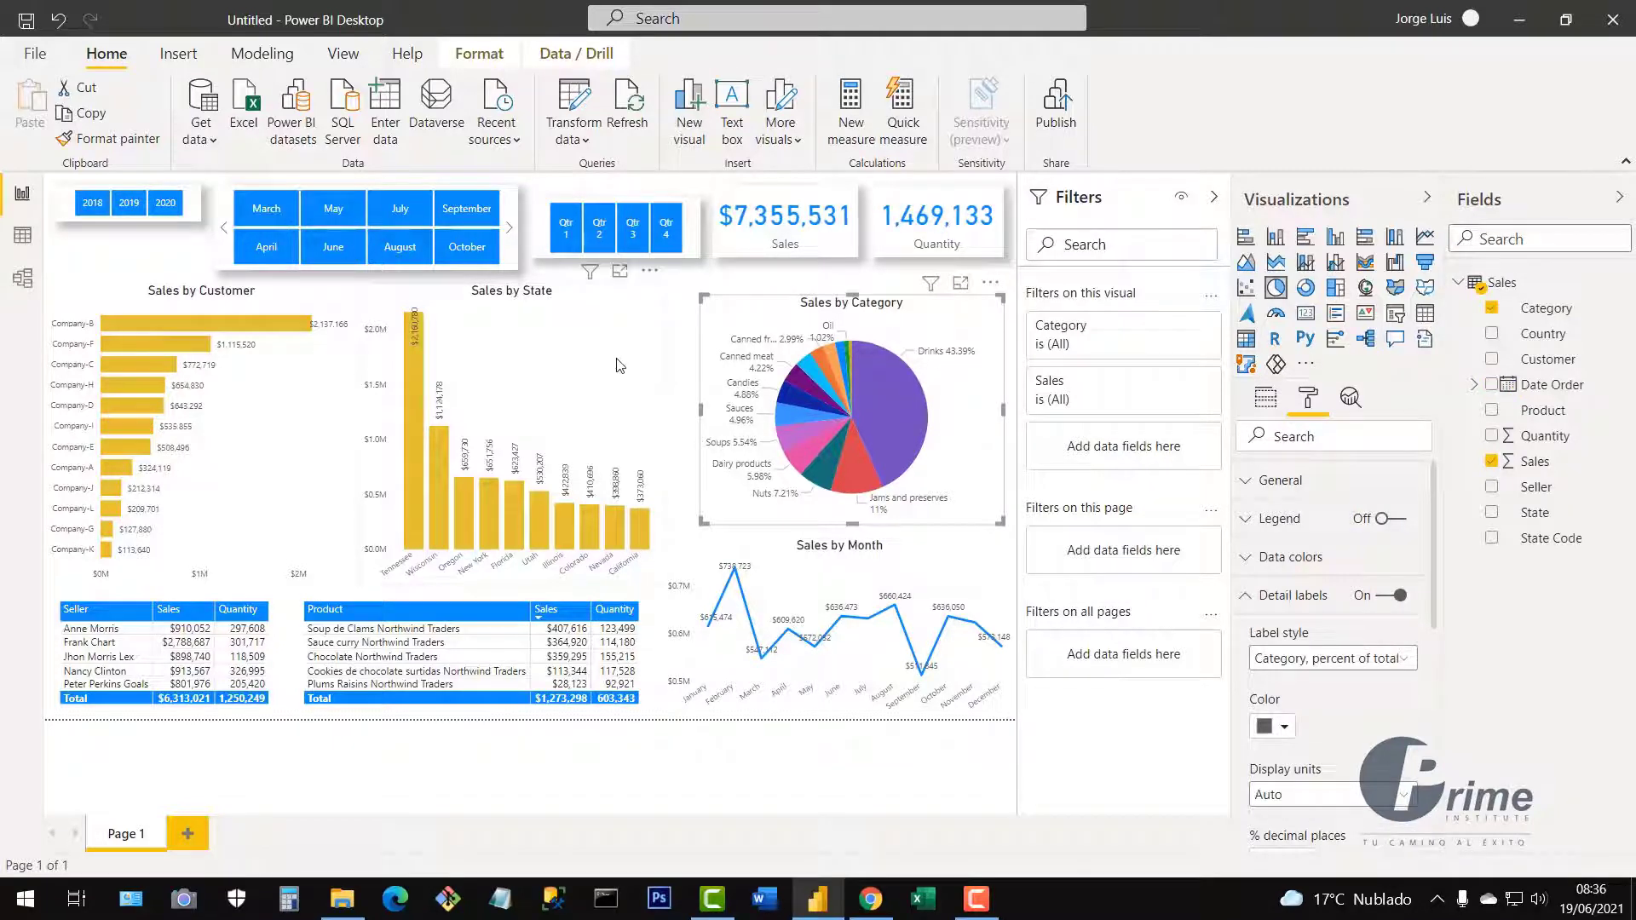
left_click(682, 397)
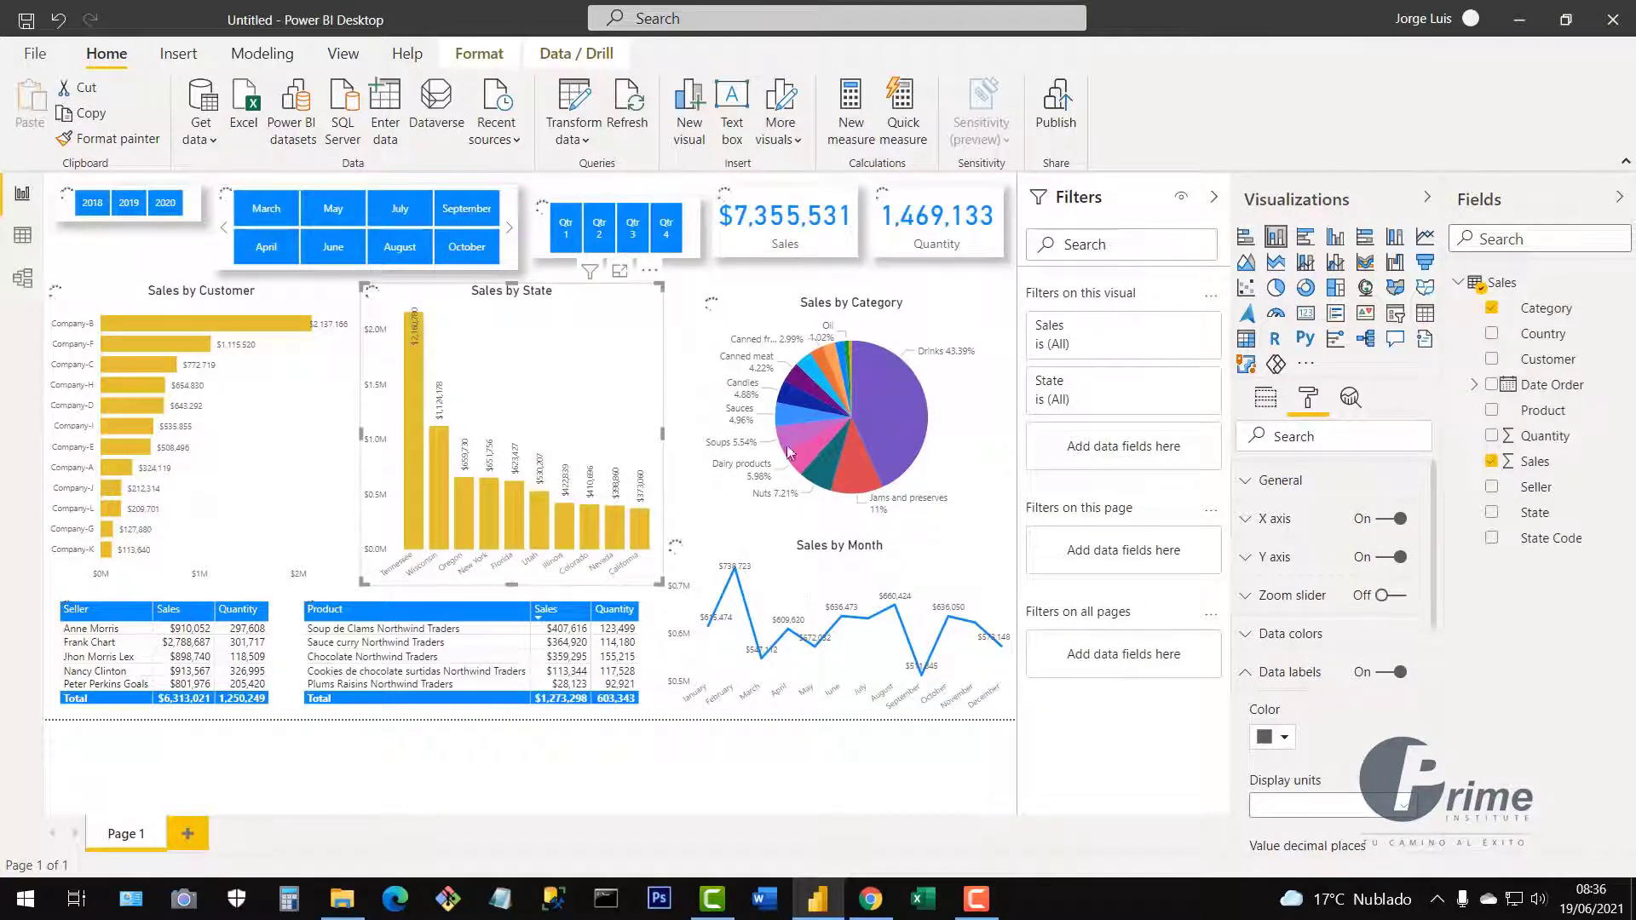
left_click(472, 590)
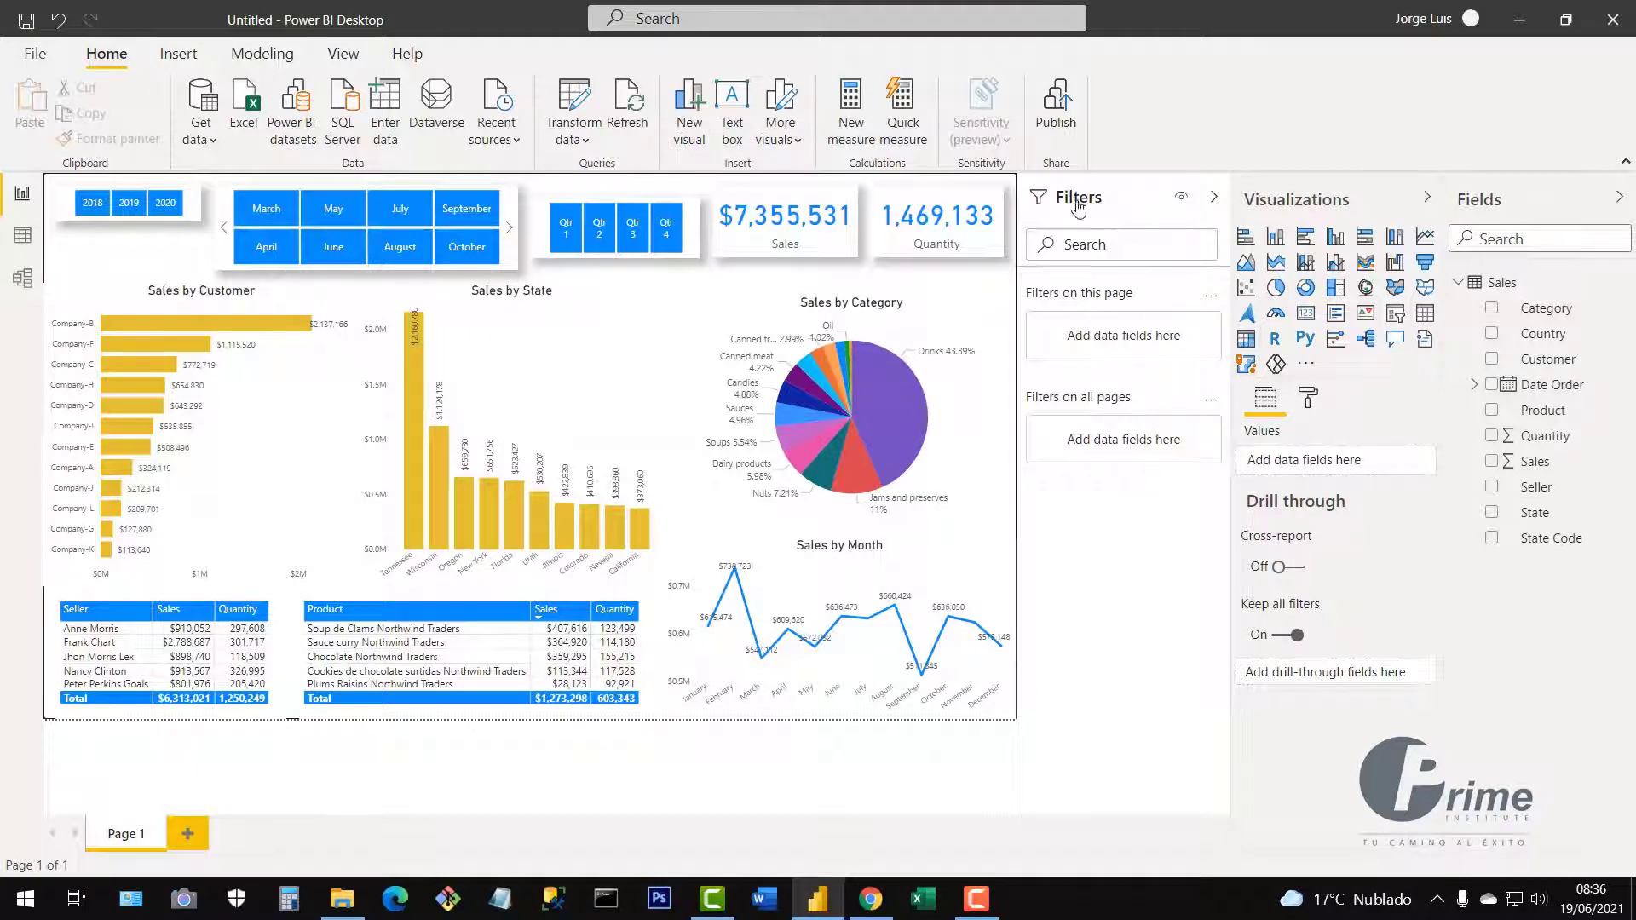
Collapse the Filters pane and rename the Page 1 tab to 'Home'.
left_click(1212, 199)
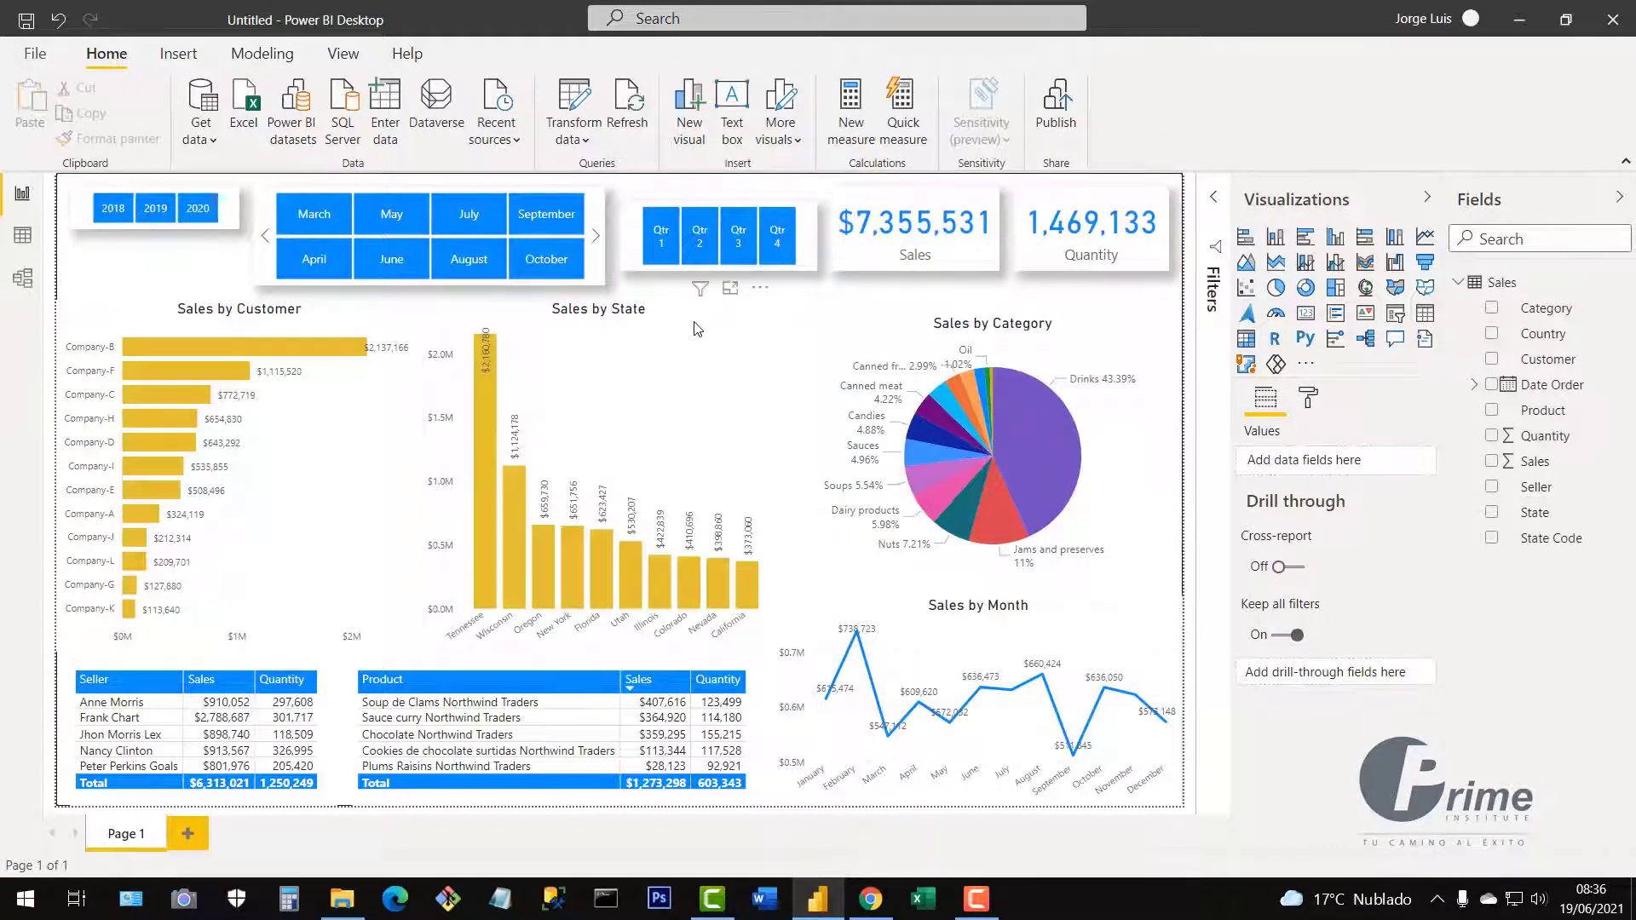
double_click(128, 836)
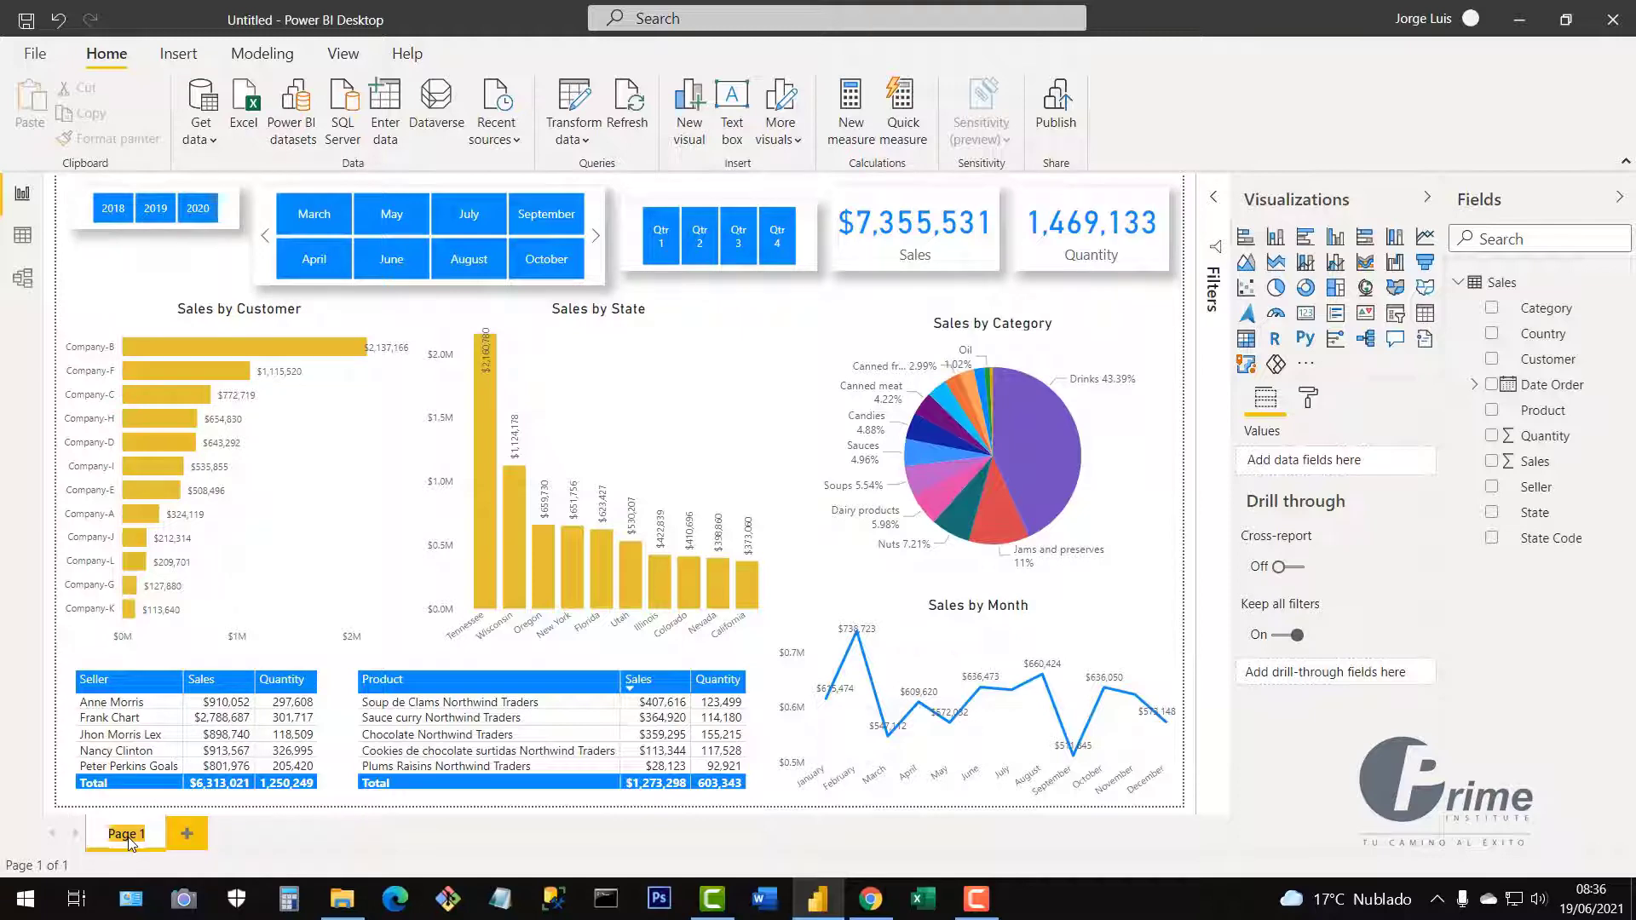
type("Home")
key("Return")
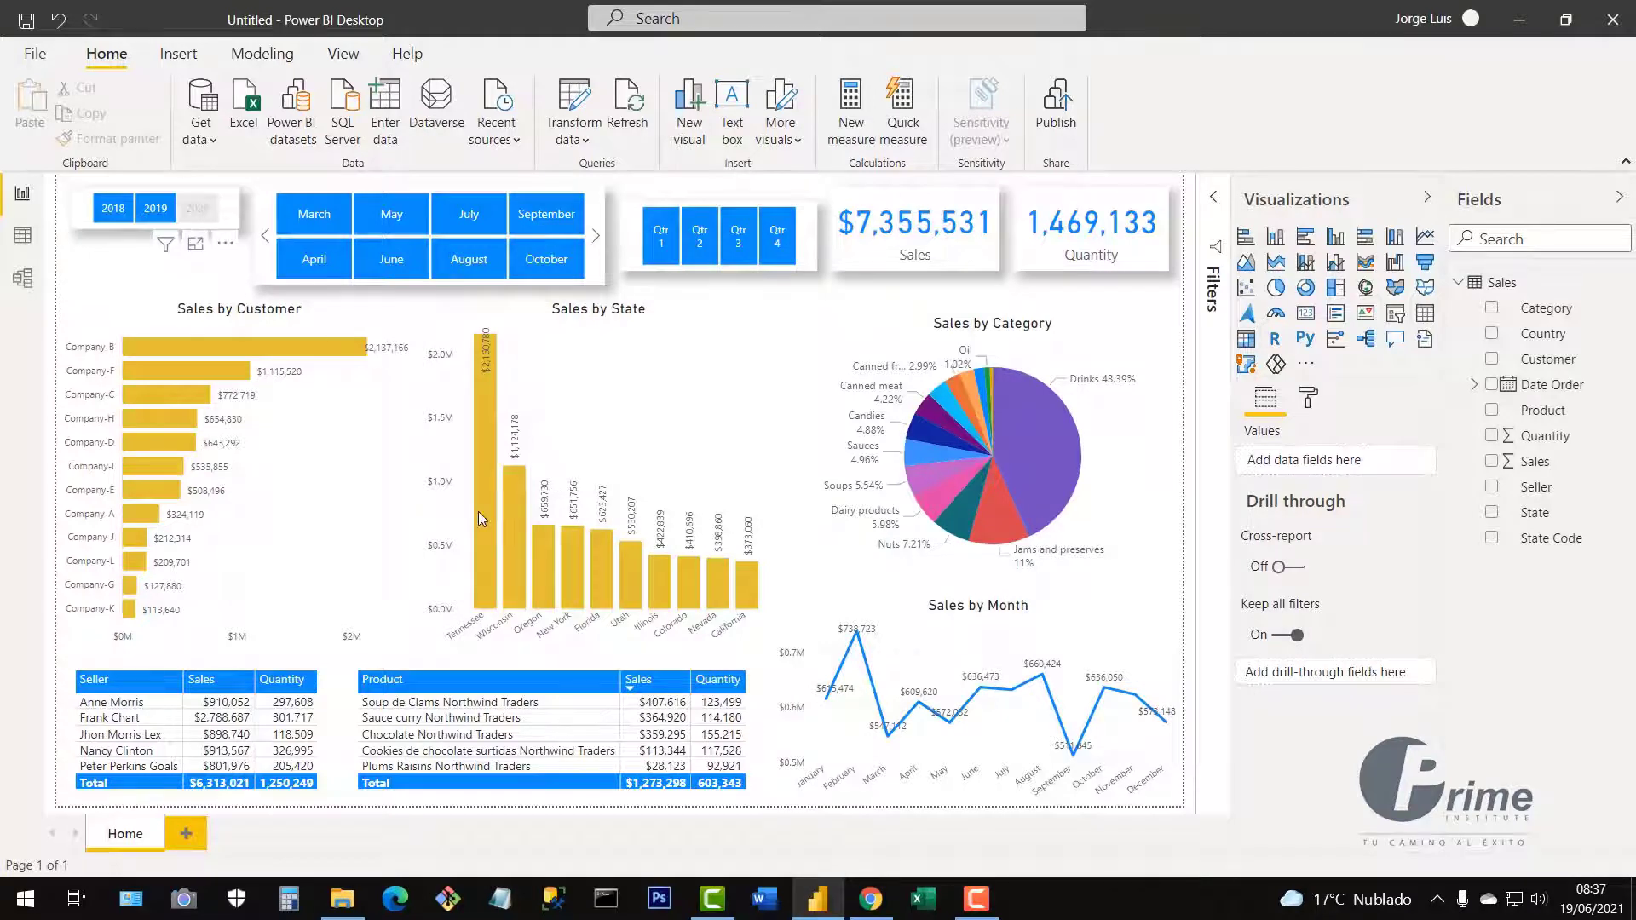
left_click(198, 208)
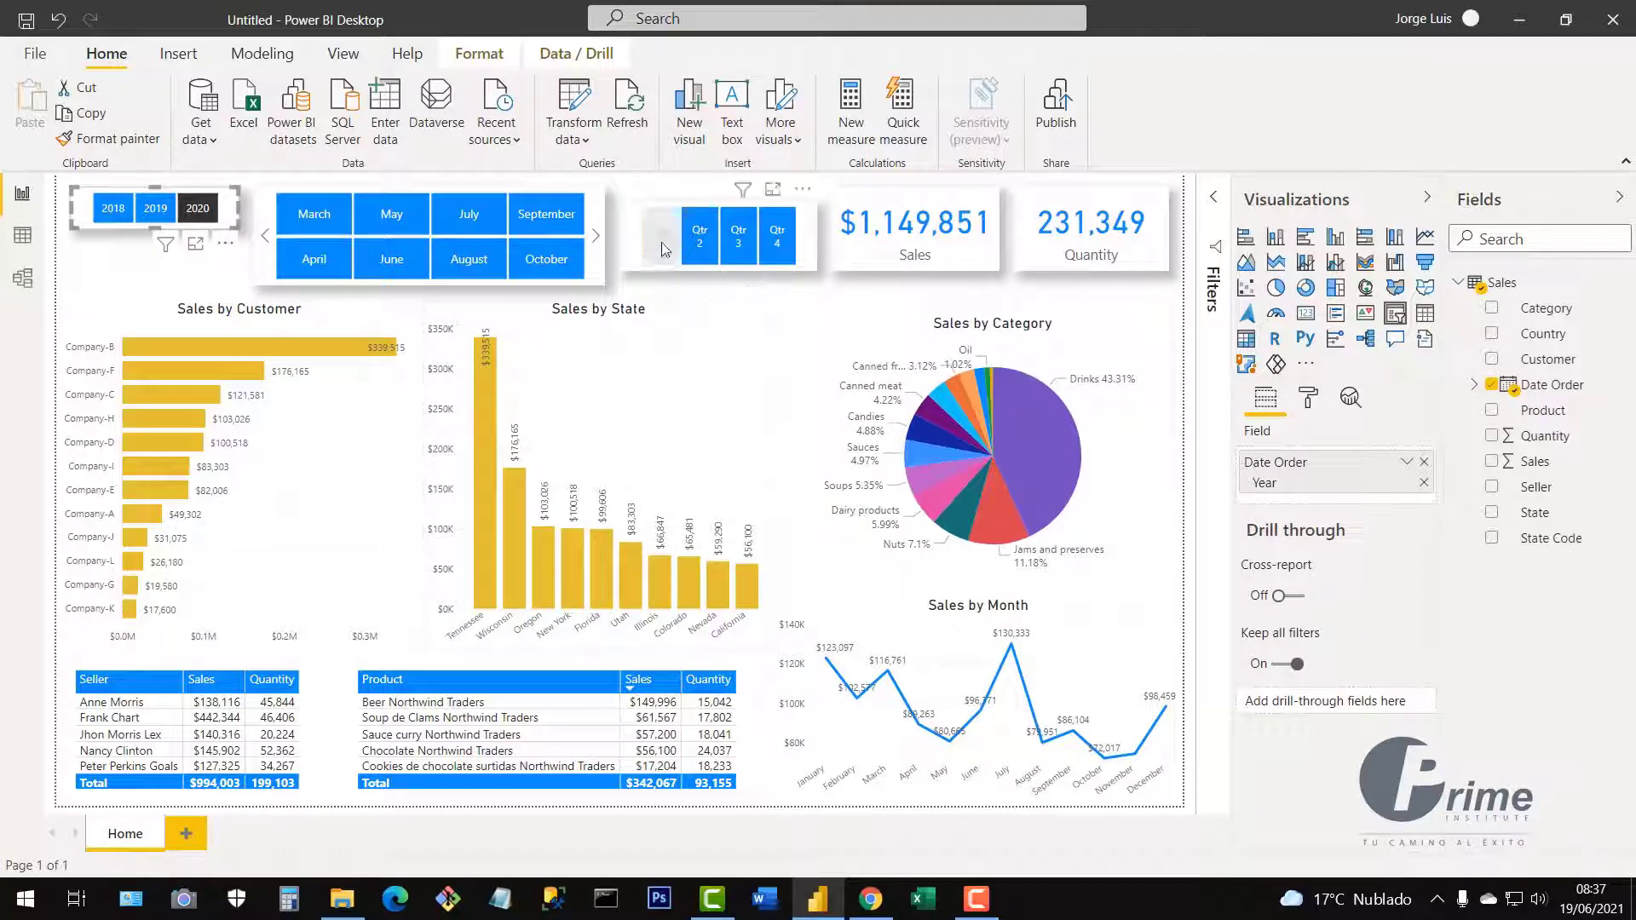
left_click(665, 250)
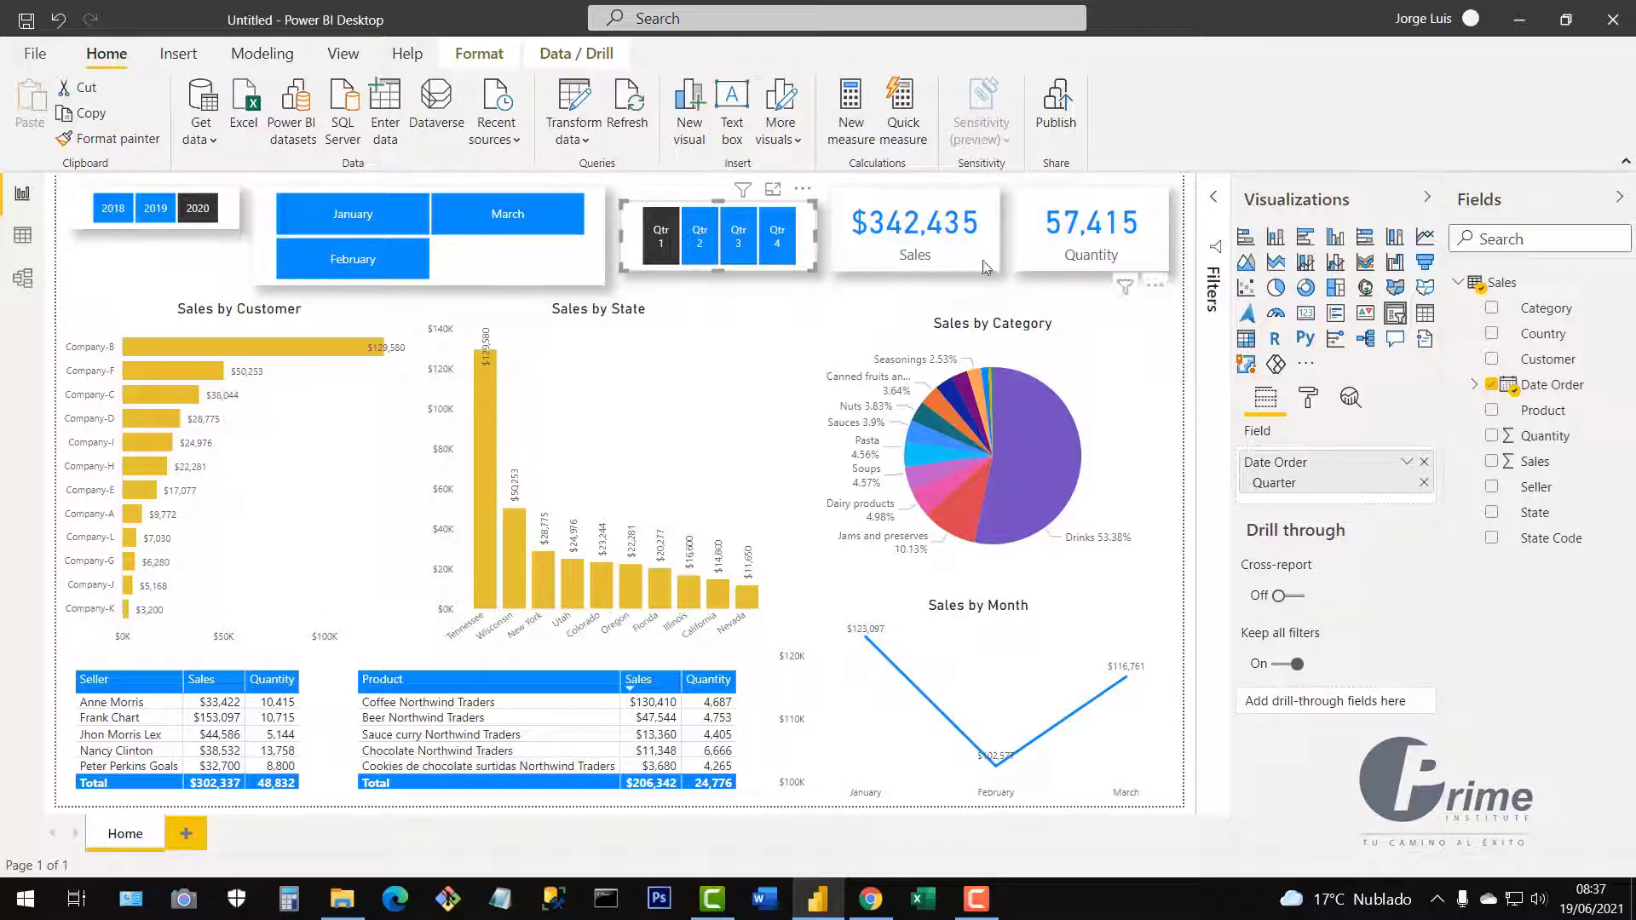
left_click(671, 245)
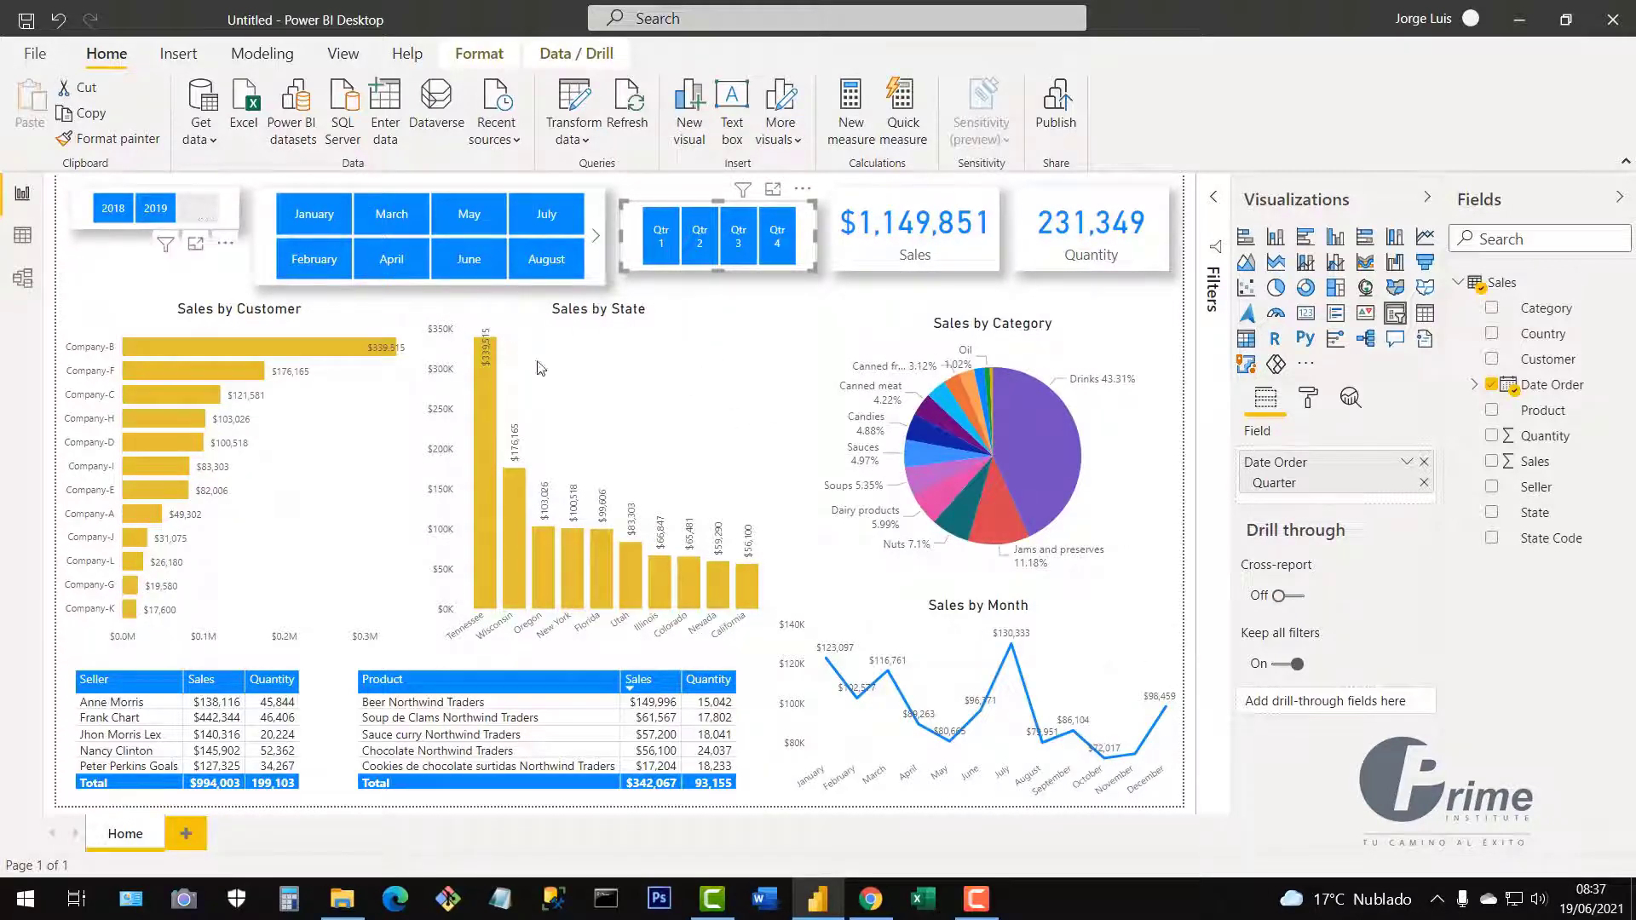
left_click(198, 208)
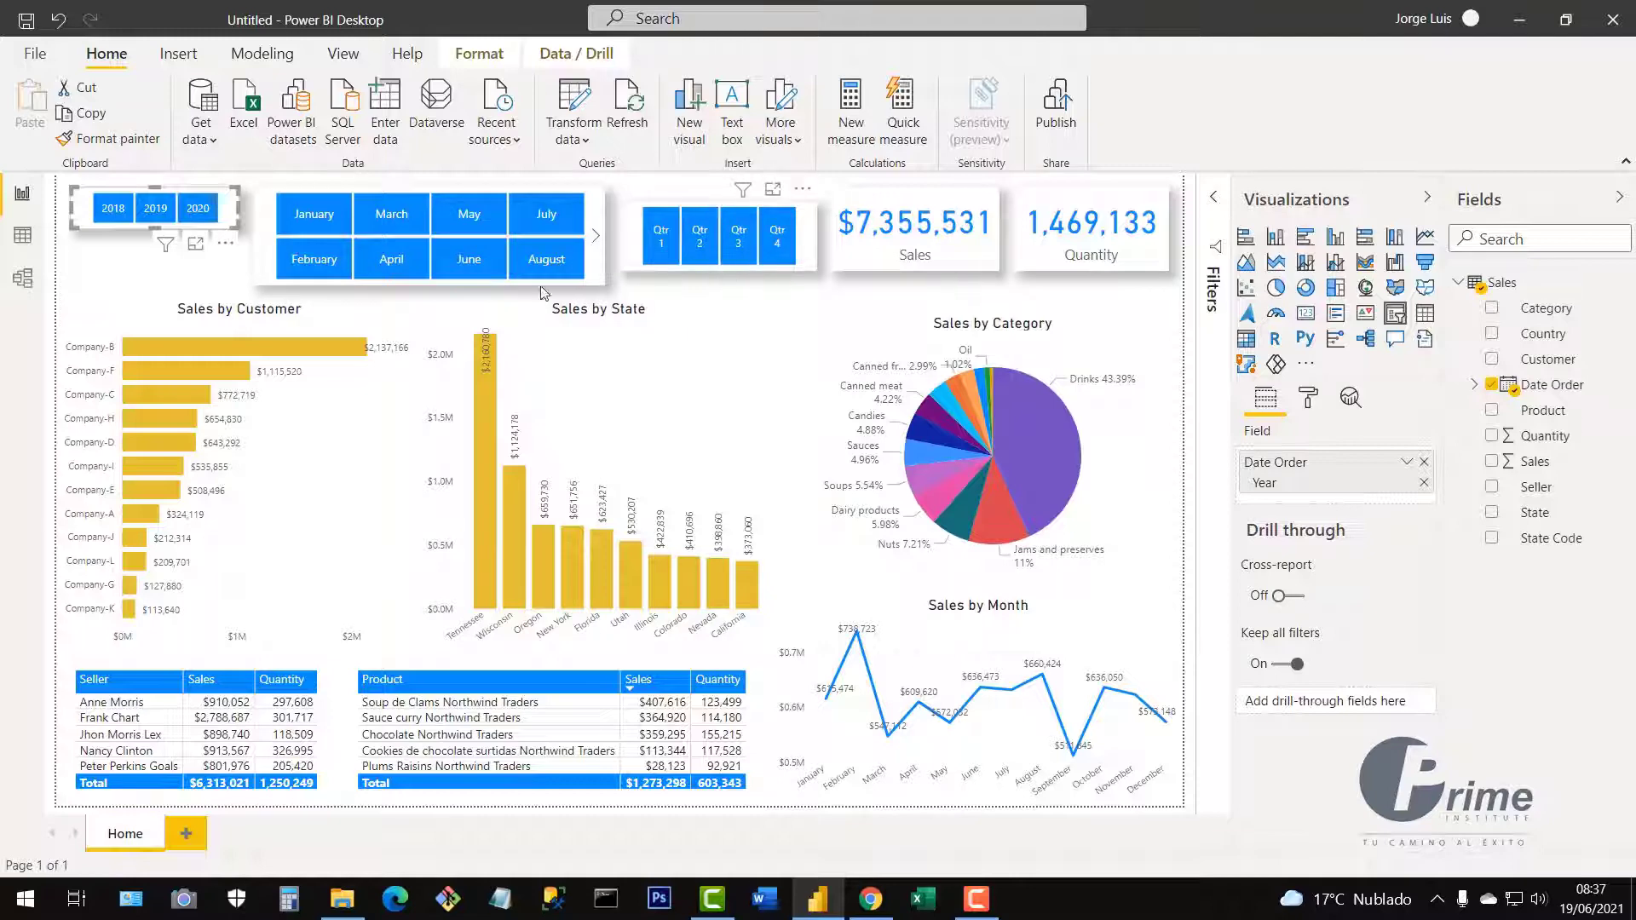
Move the quarter slicer below the year slicer and widen the month slicer beside the Sales card.
left_click_drag(542, 293, 226, 299)
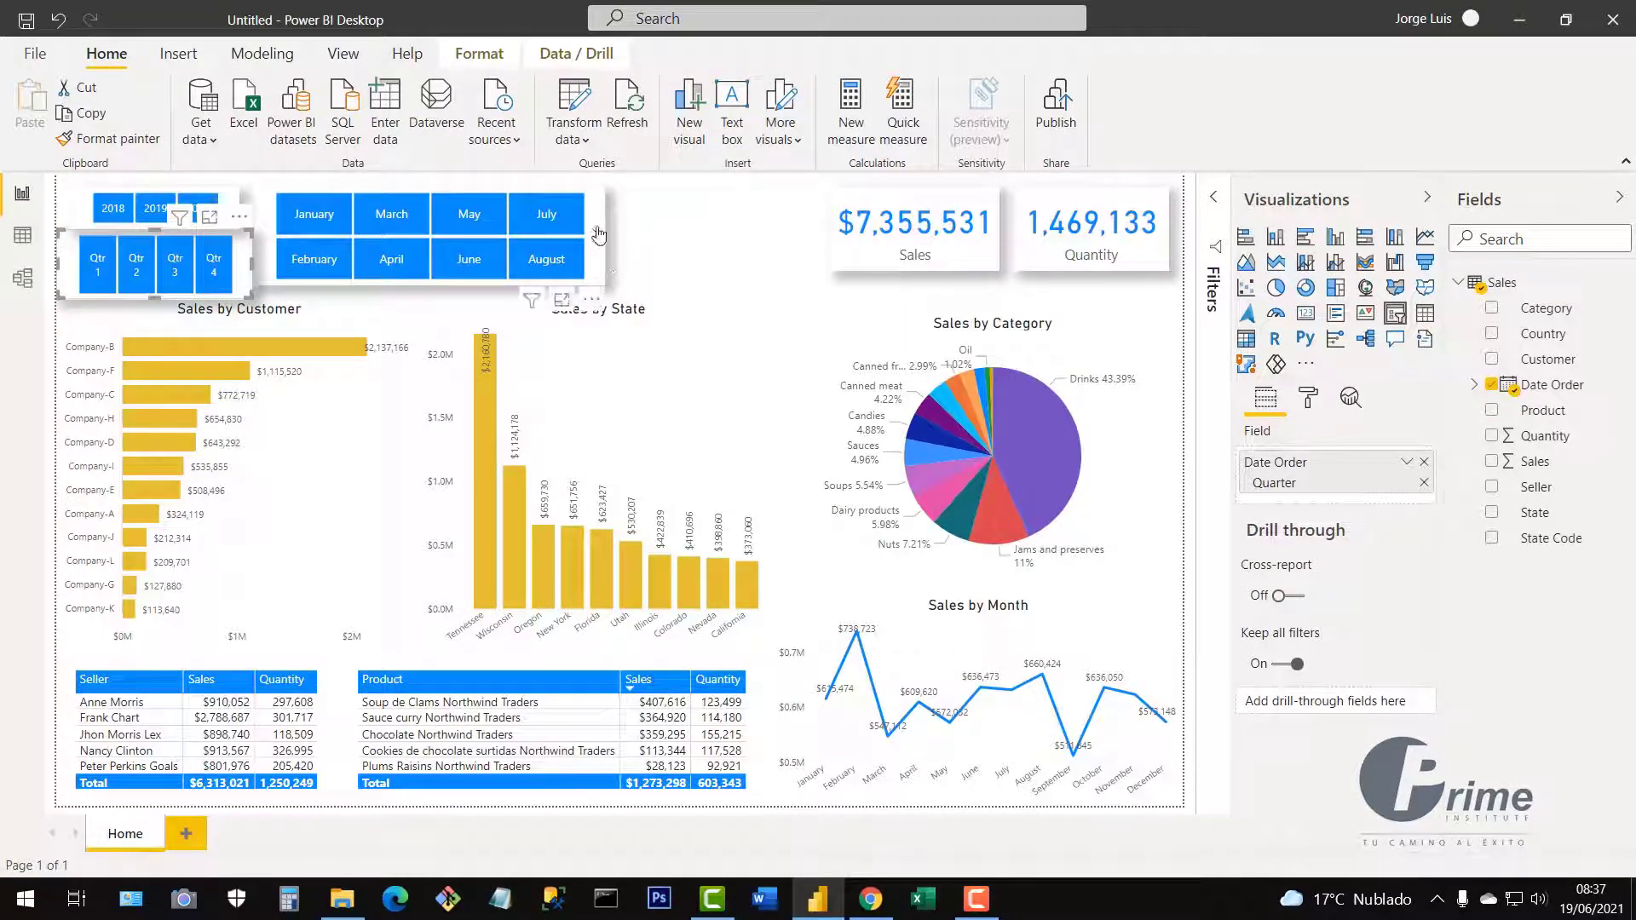
left_click_drag(600, 212, 798, 219)
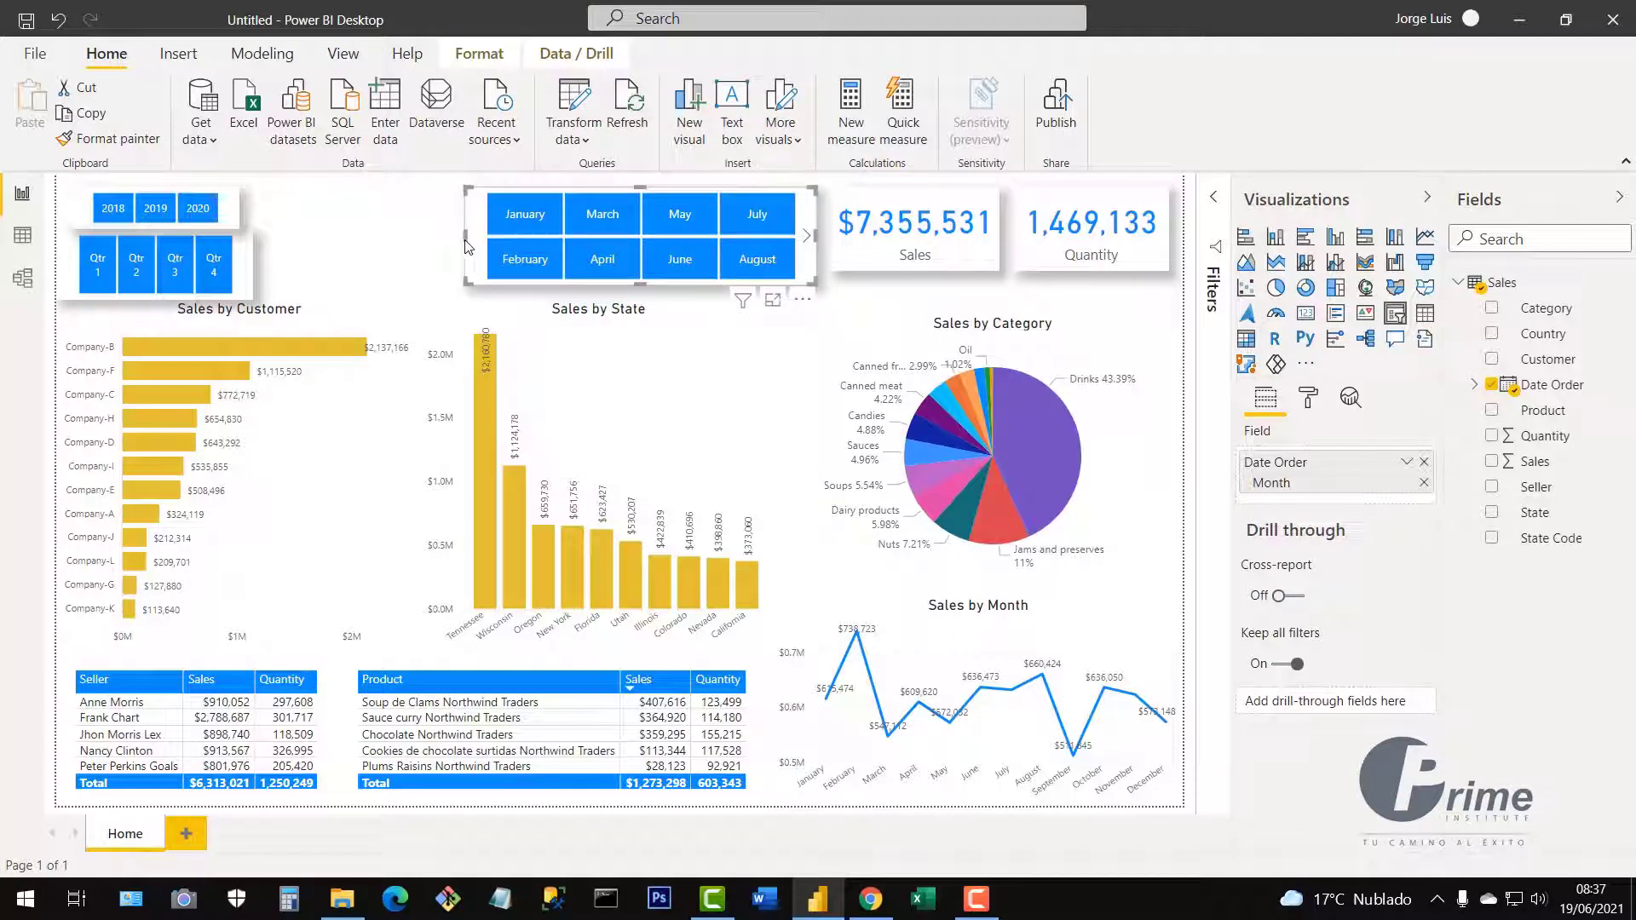
left_click_drag(459, 240, 311, 242)
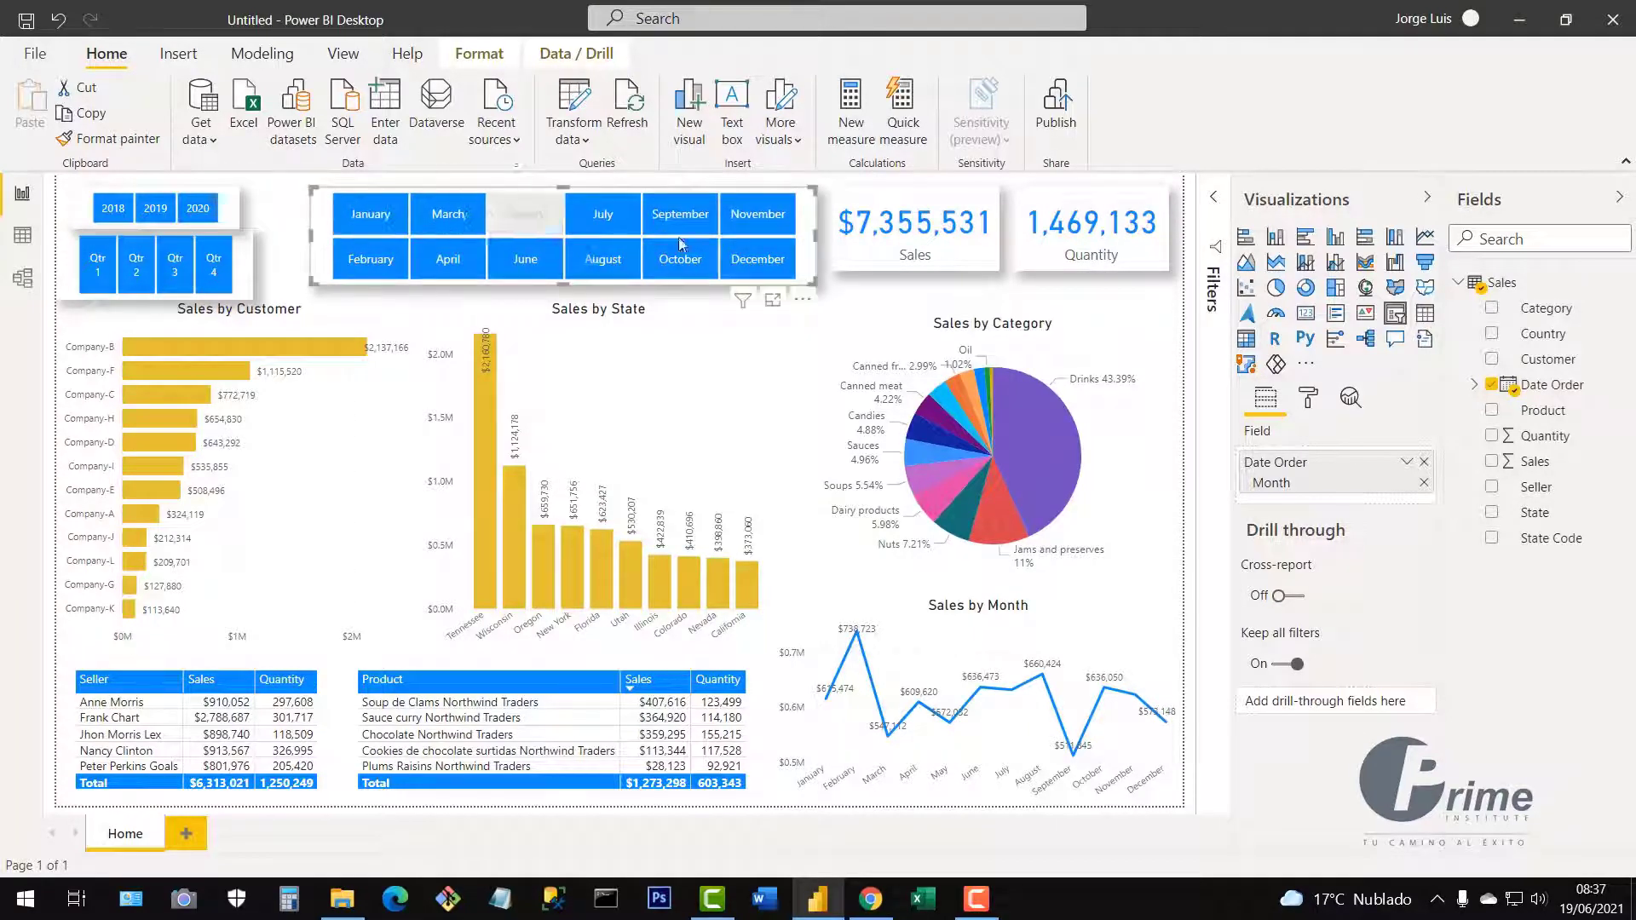
left_click_drag(816, 236, 815, 235)
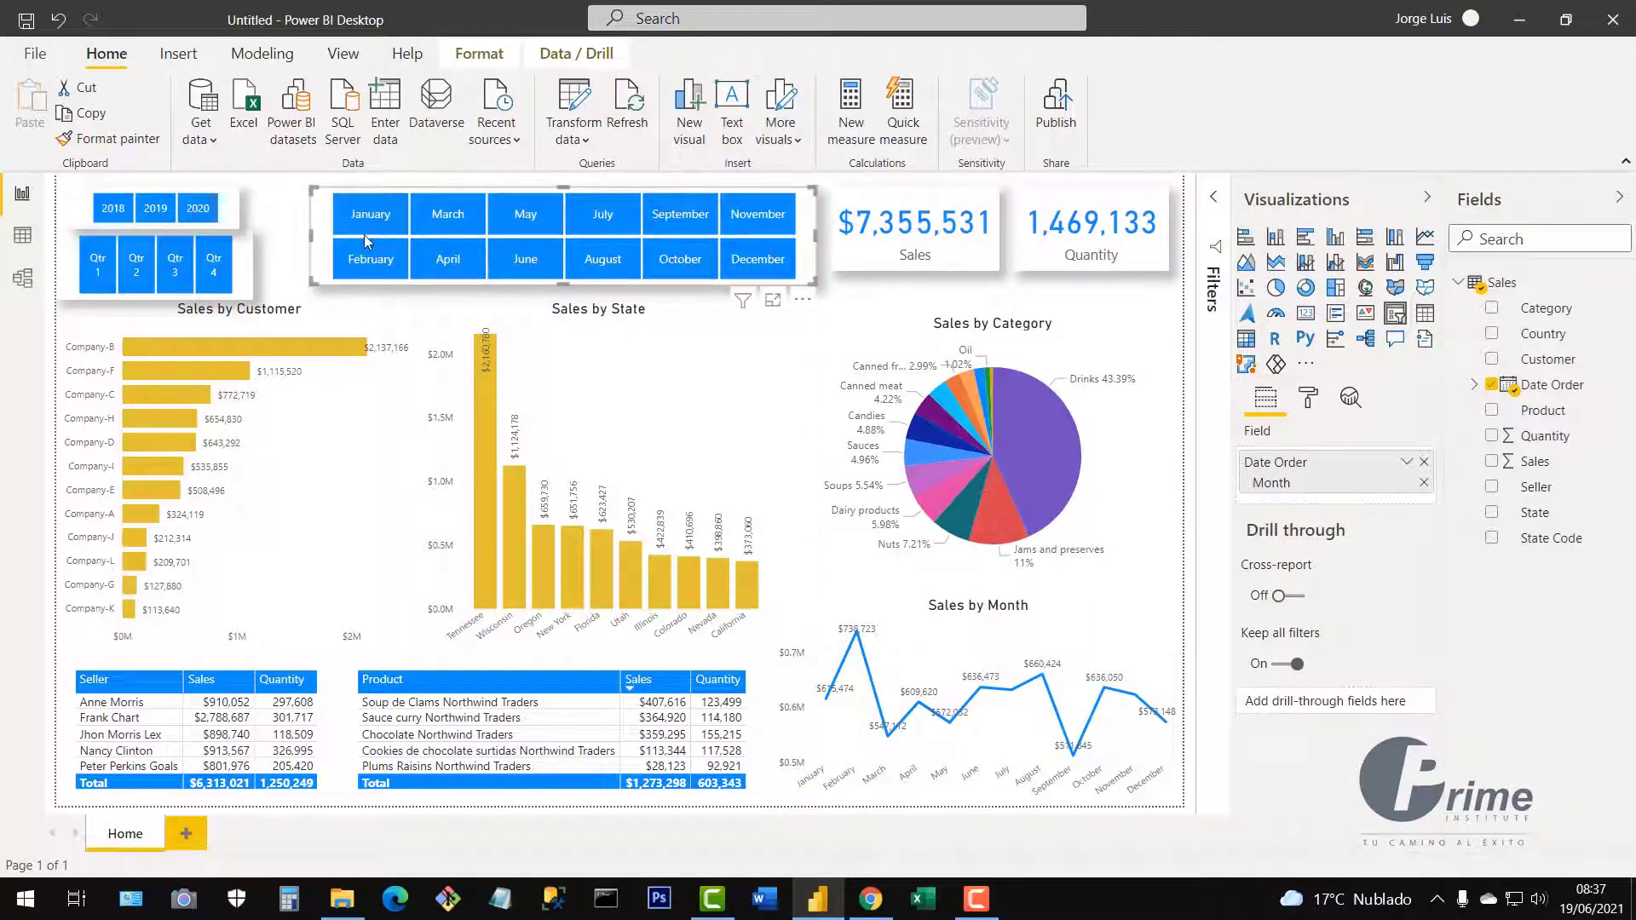
Reposition the year slicer and make the quarter slicer wider and shorter.
left_click_drag(211, 208, 251, 218)
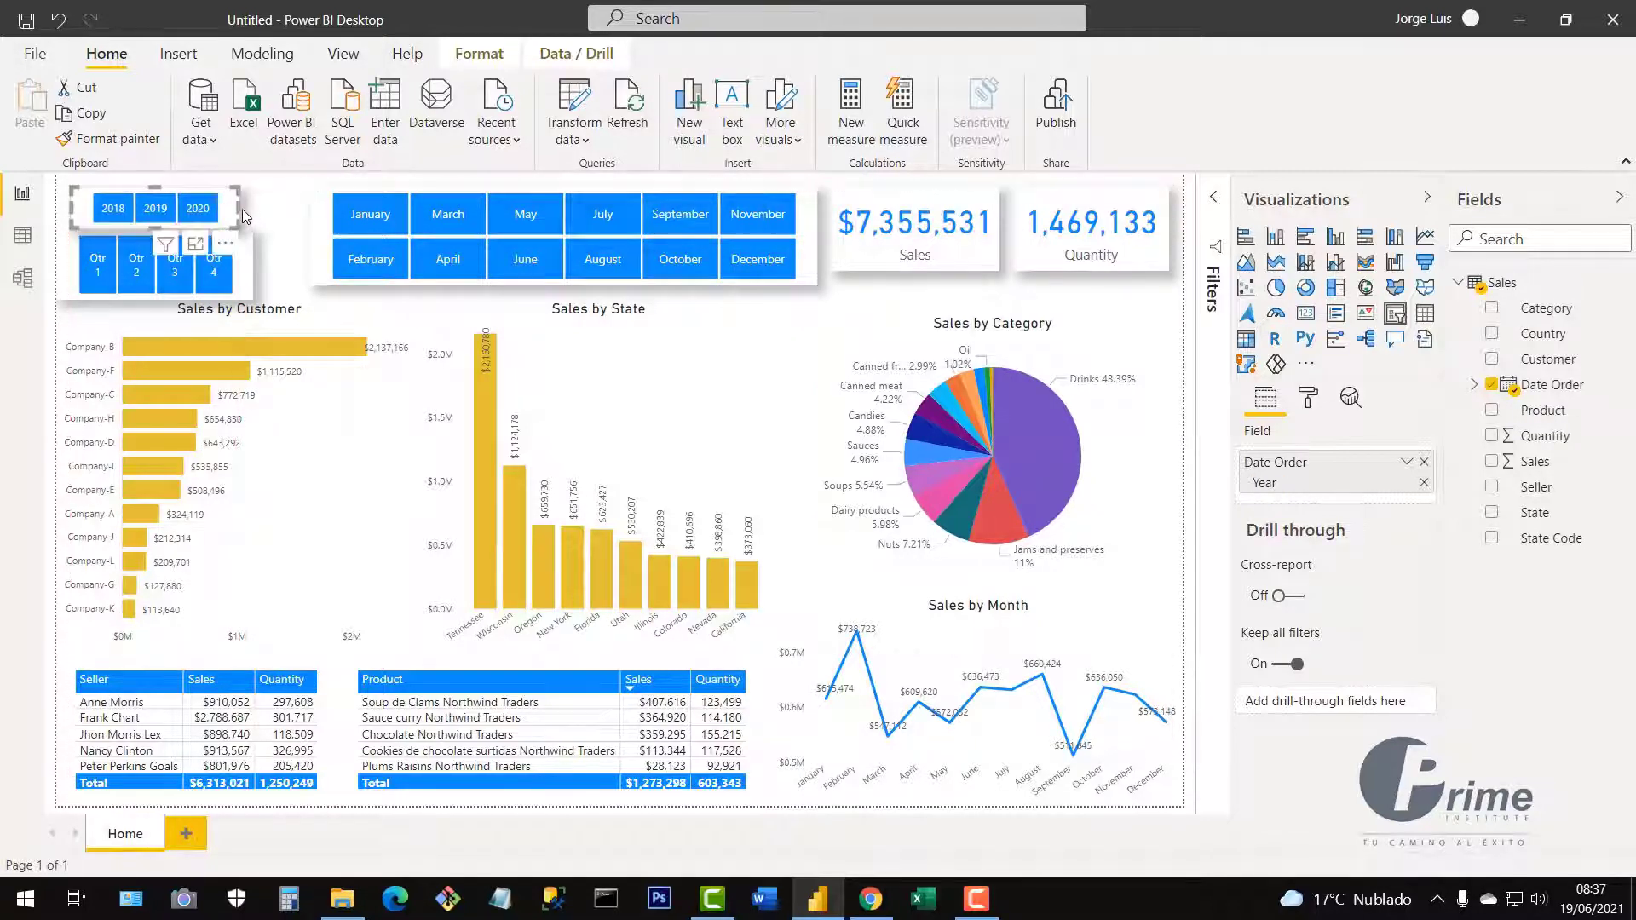
left_click(244, 276)
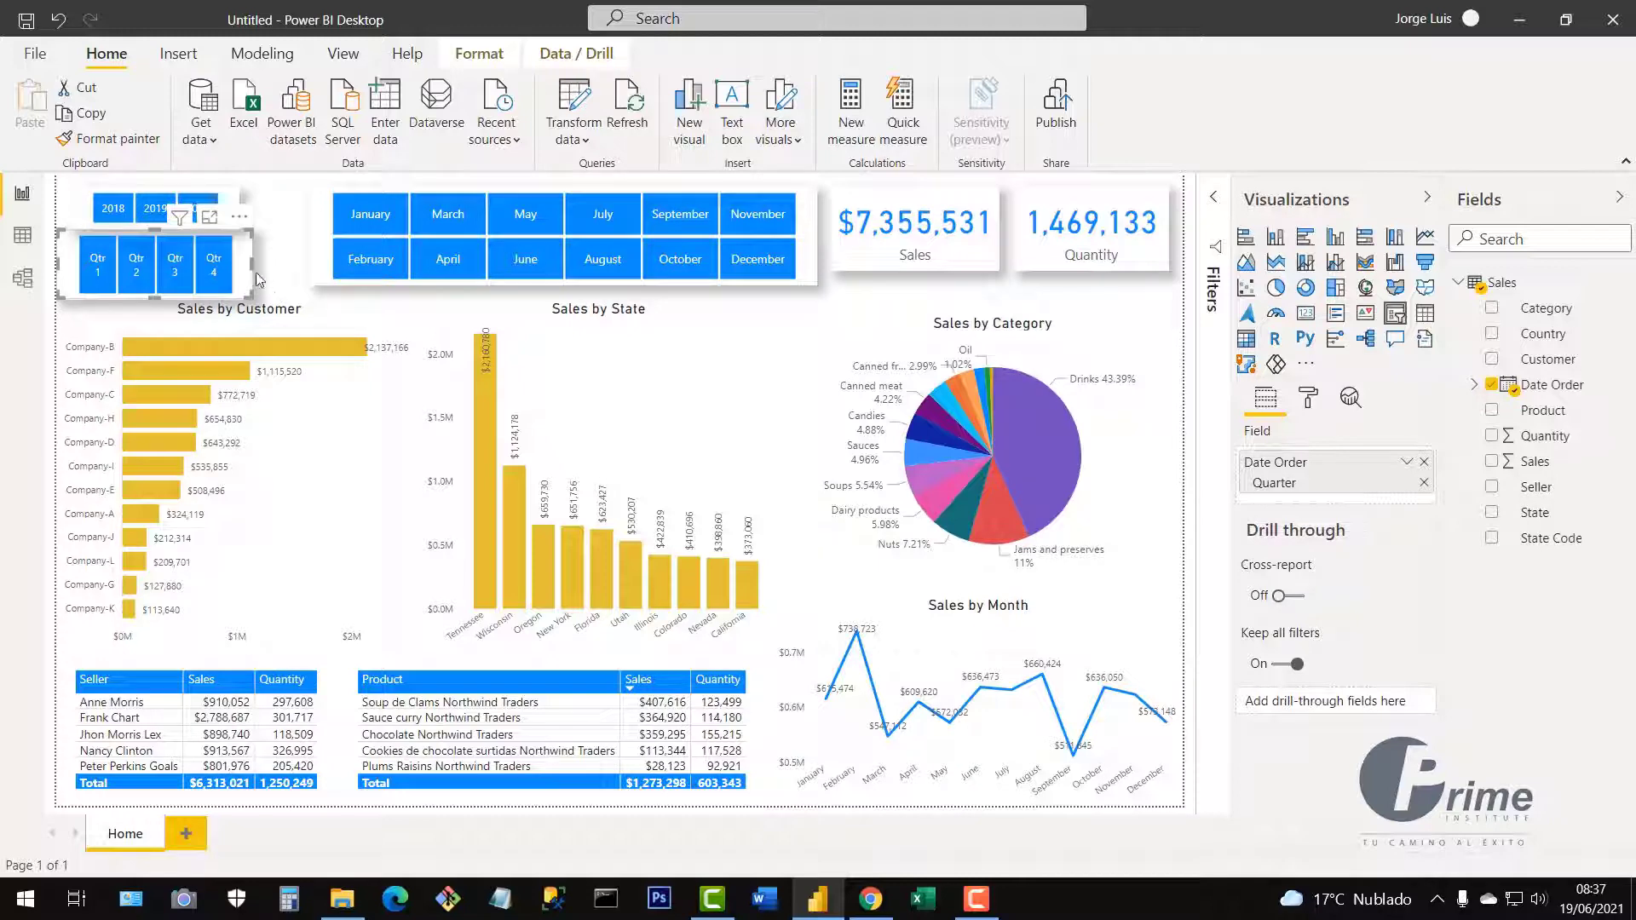
left_click_drag(250, 265, 301, 265)
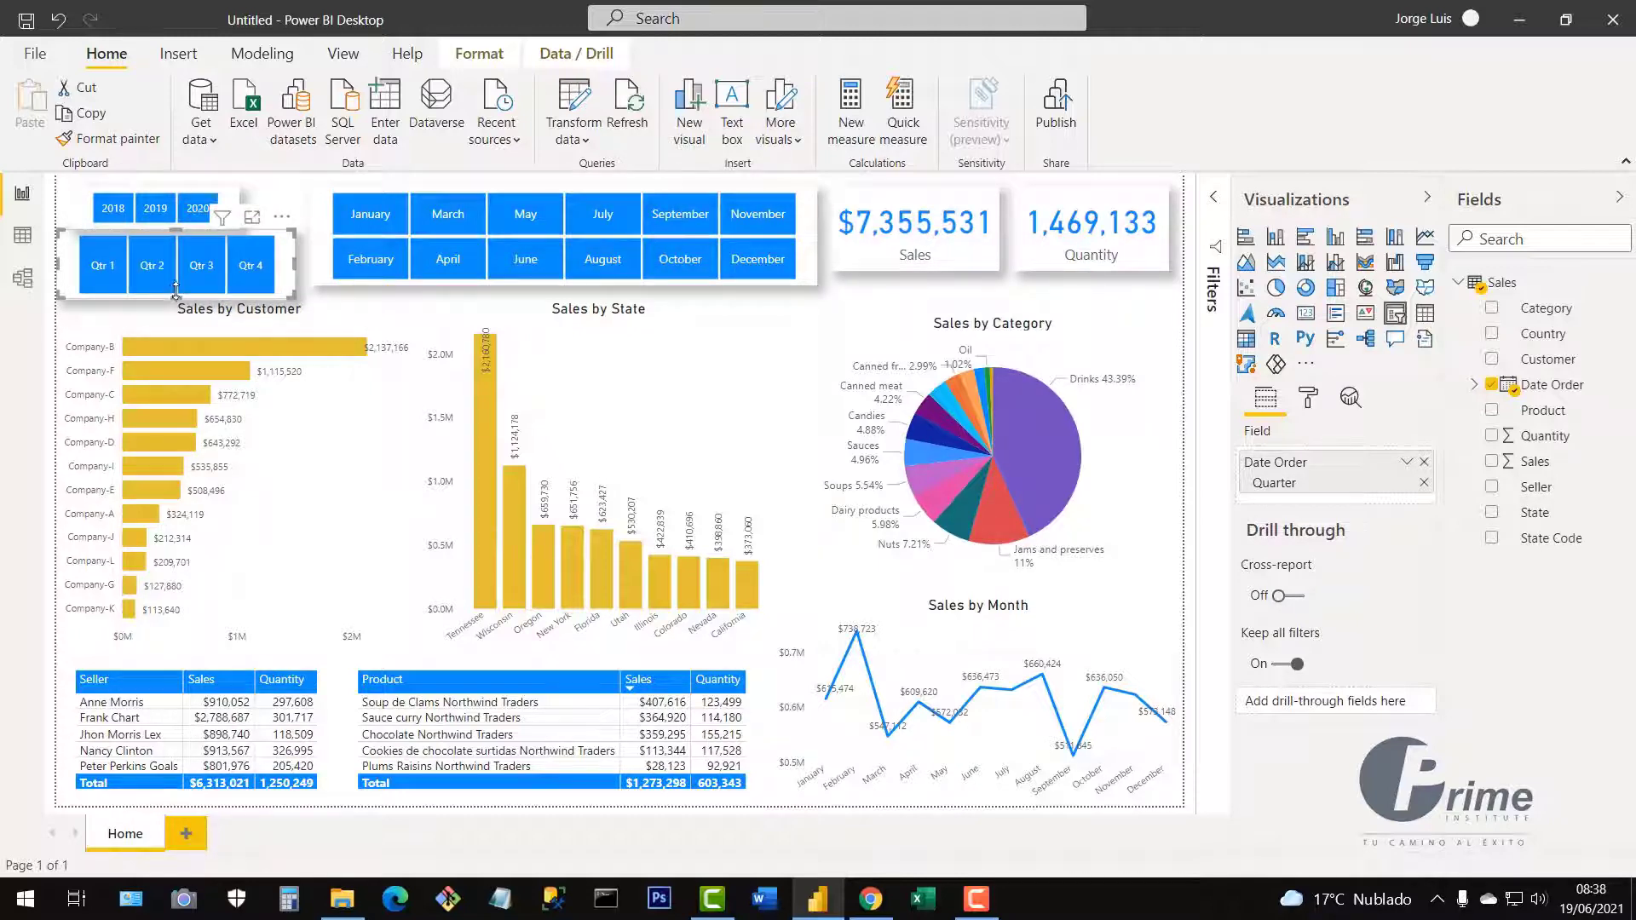
left_click_drag(175, 291, 177, 256)
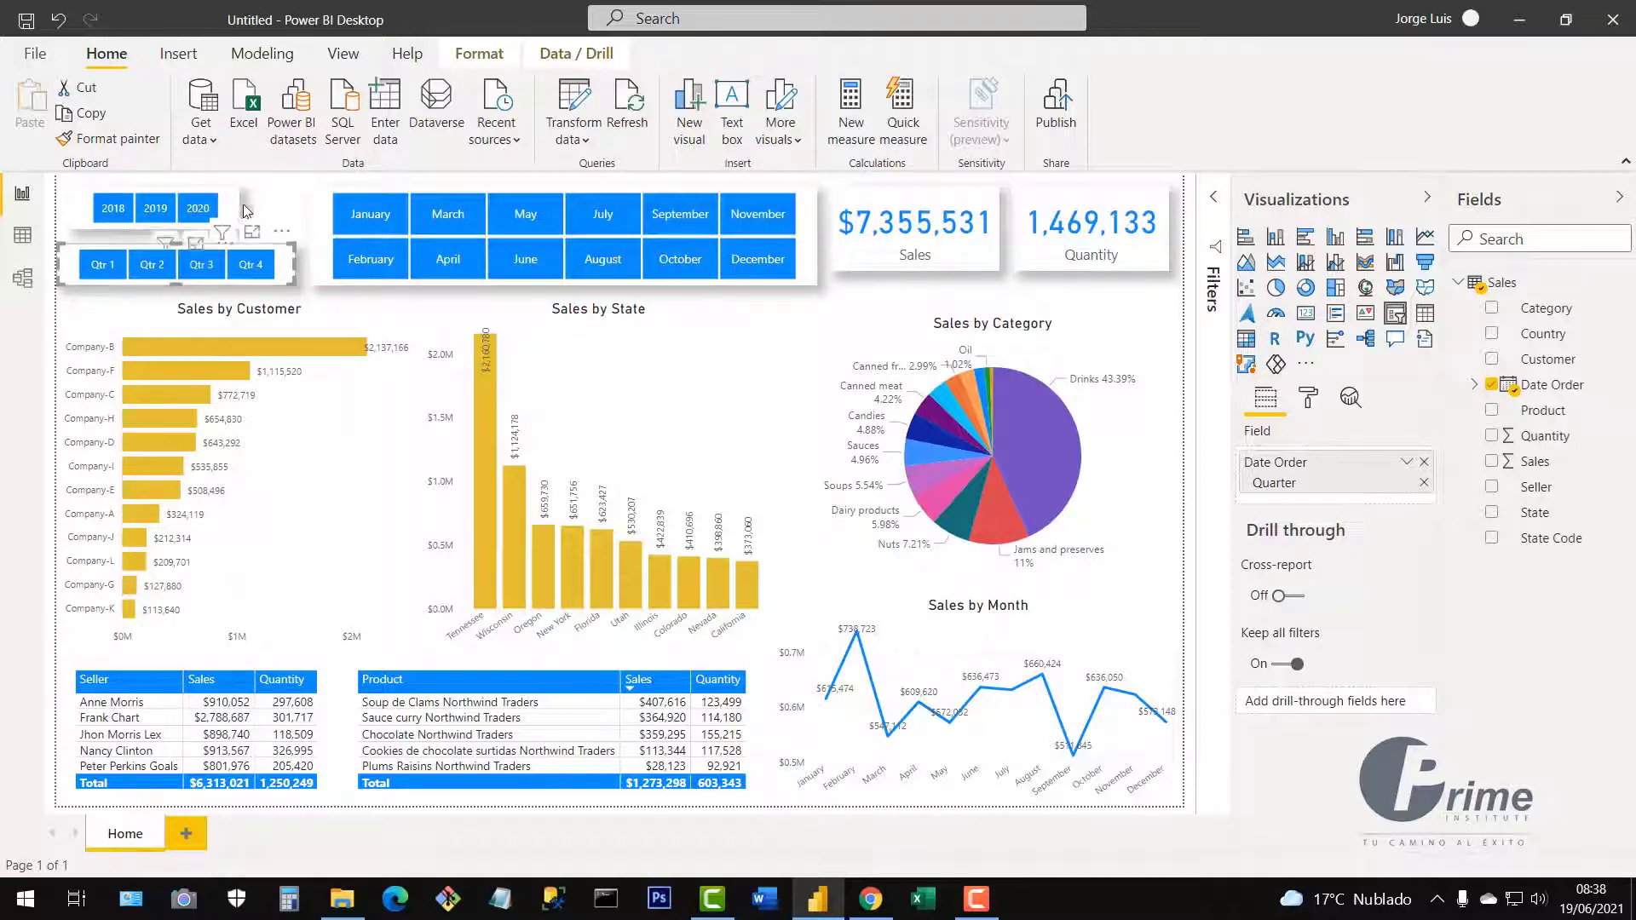
left_click_drag(243, 211, 269, 210)
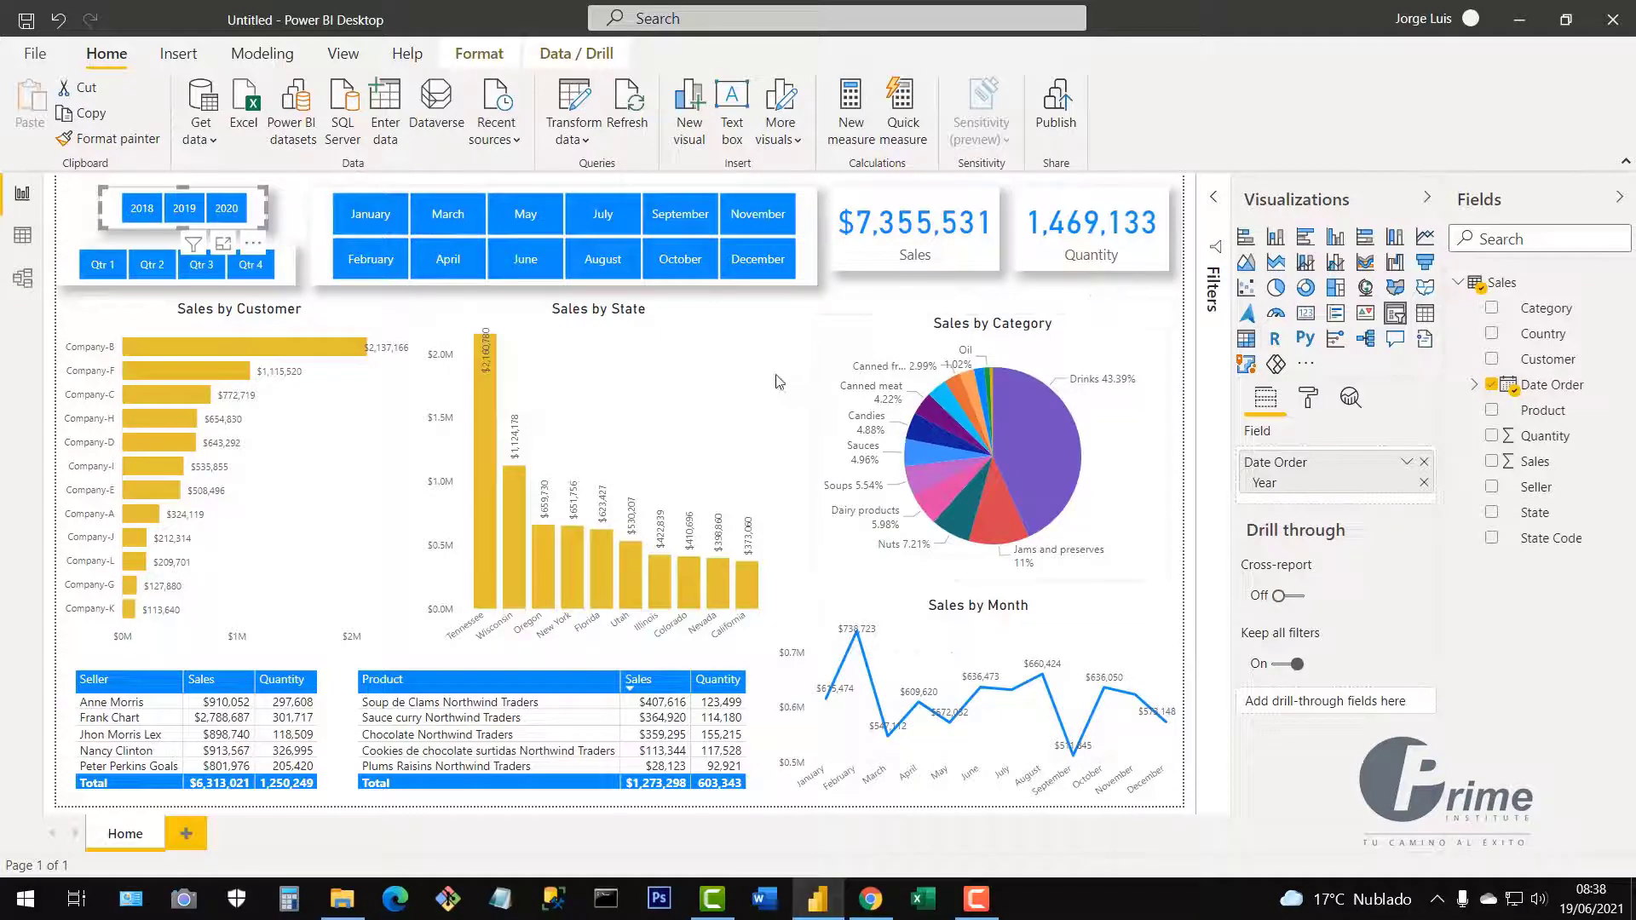
left_click(583, 314)
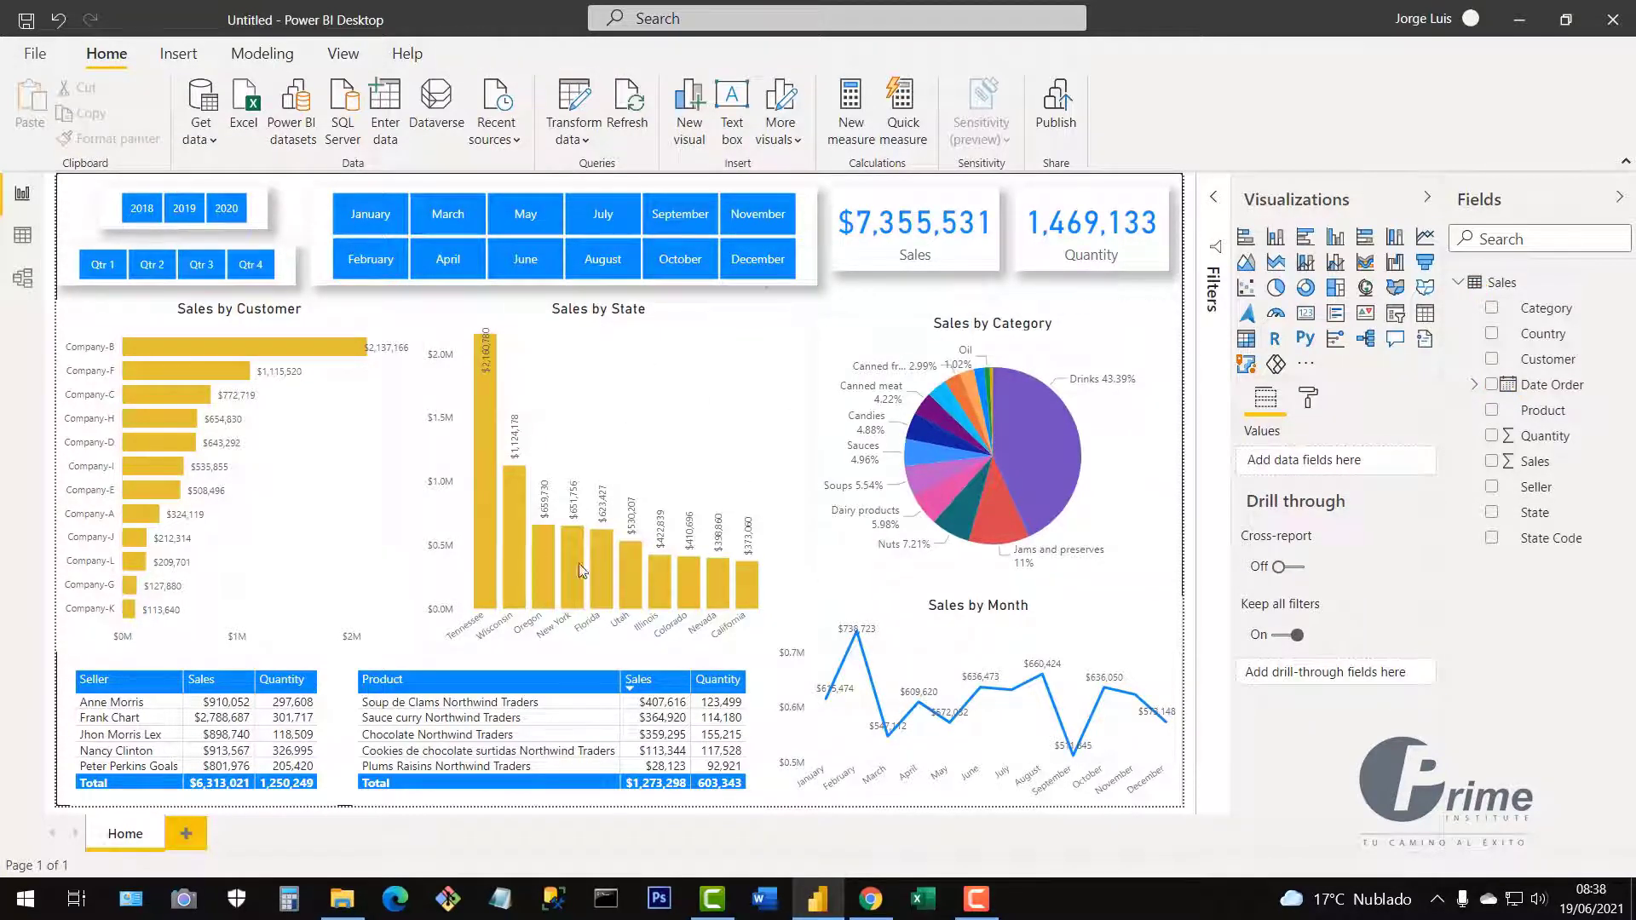
Save the report as 'Sales' in the Resources and Practices folder.
left_click(35, 54)
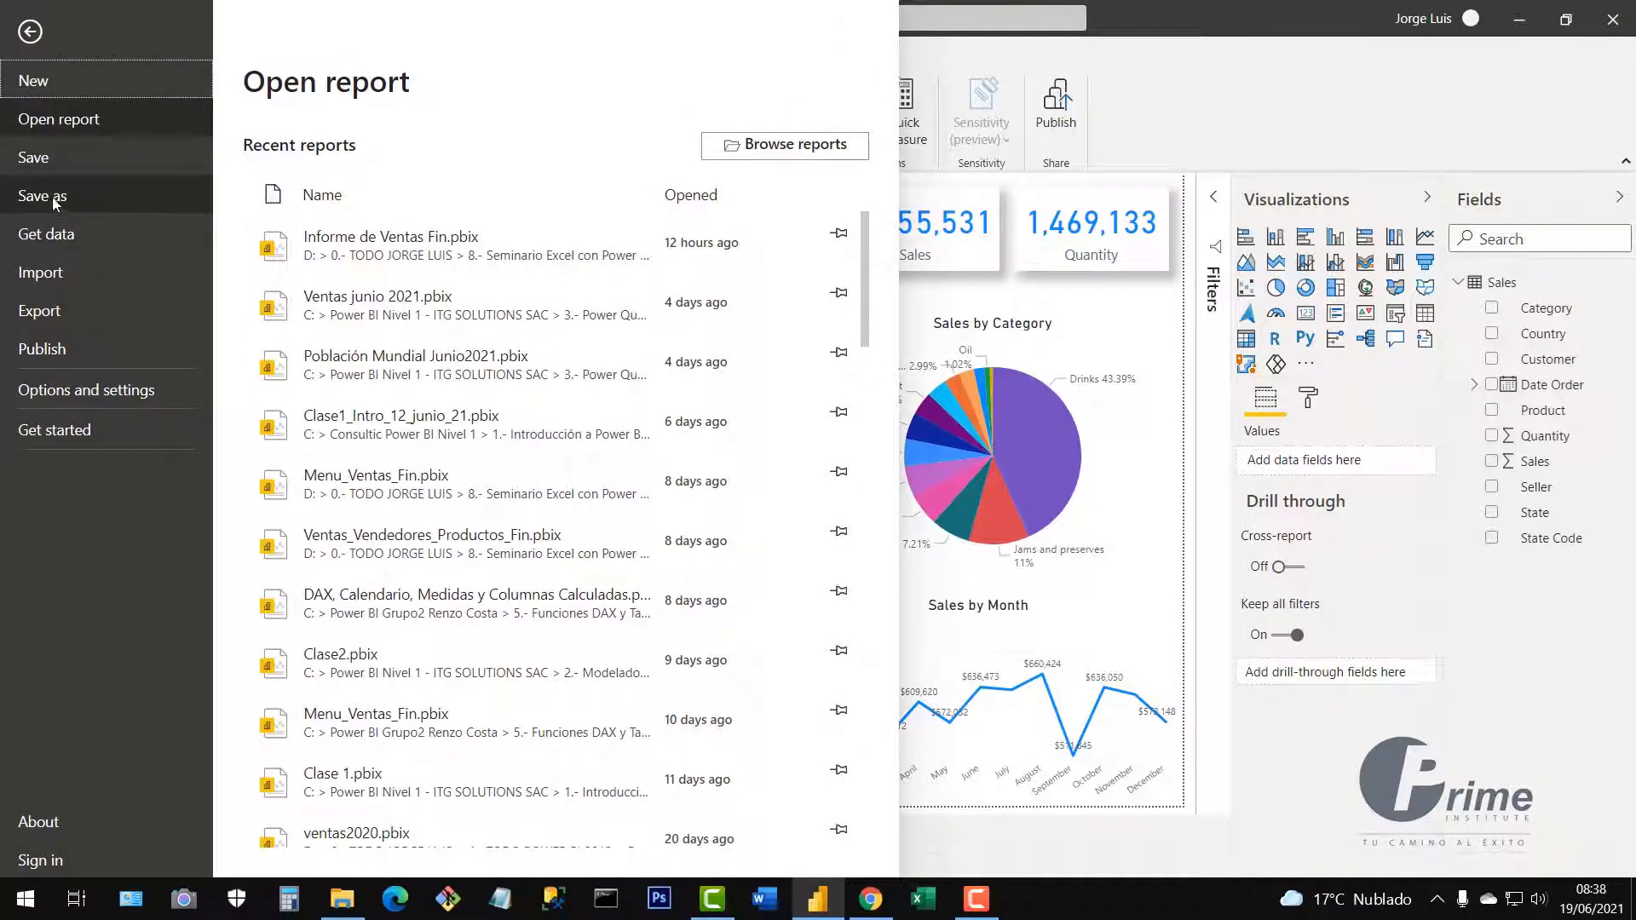
left_click(39, 158)
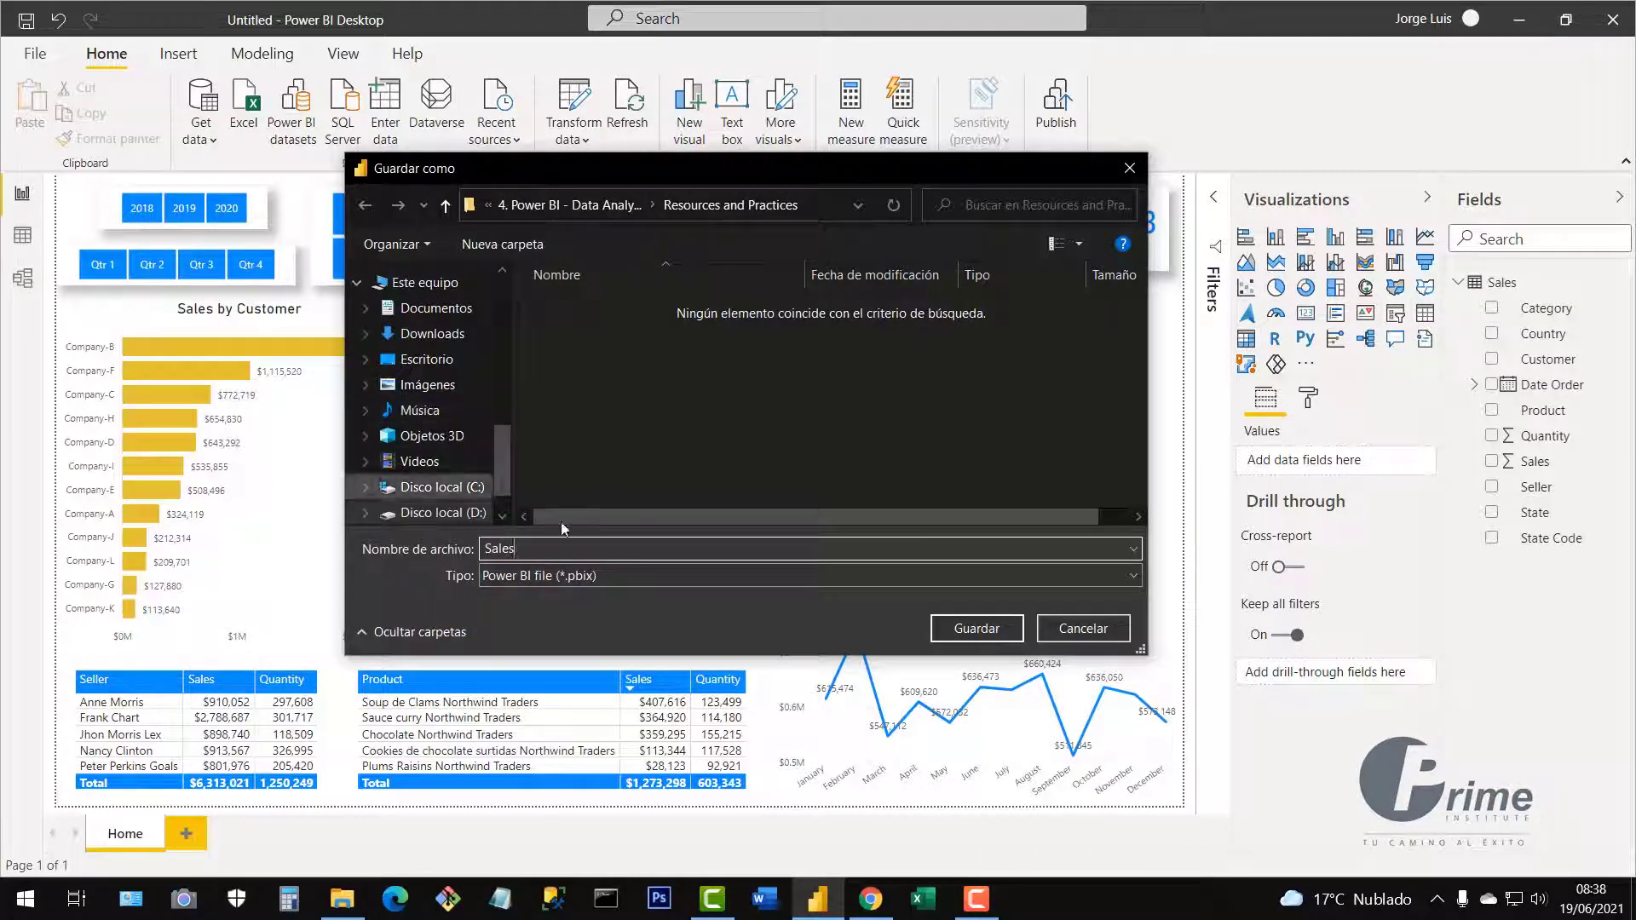
left_click(951, 628)
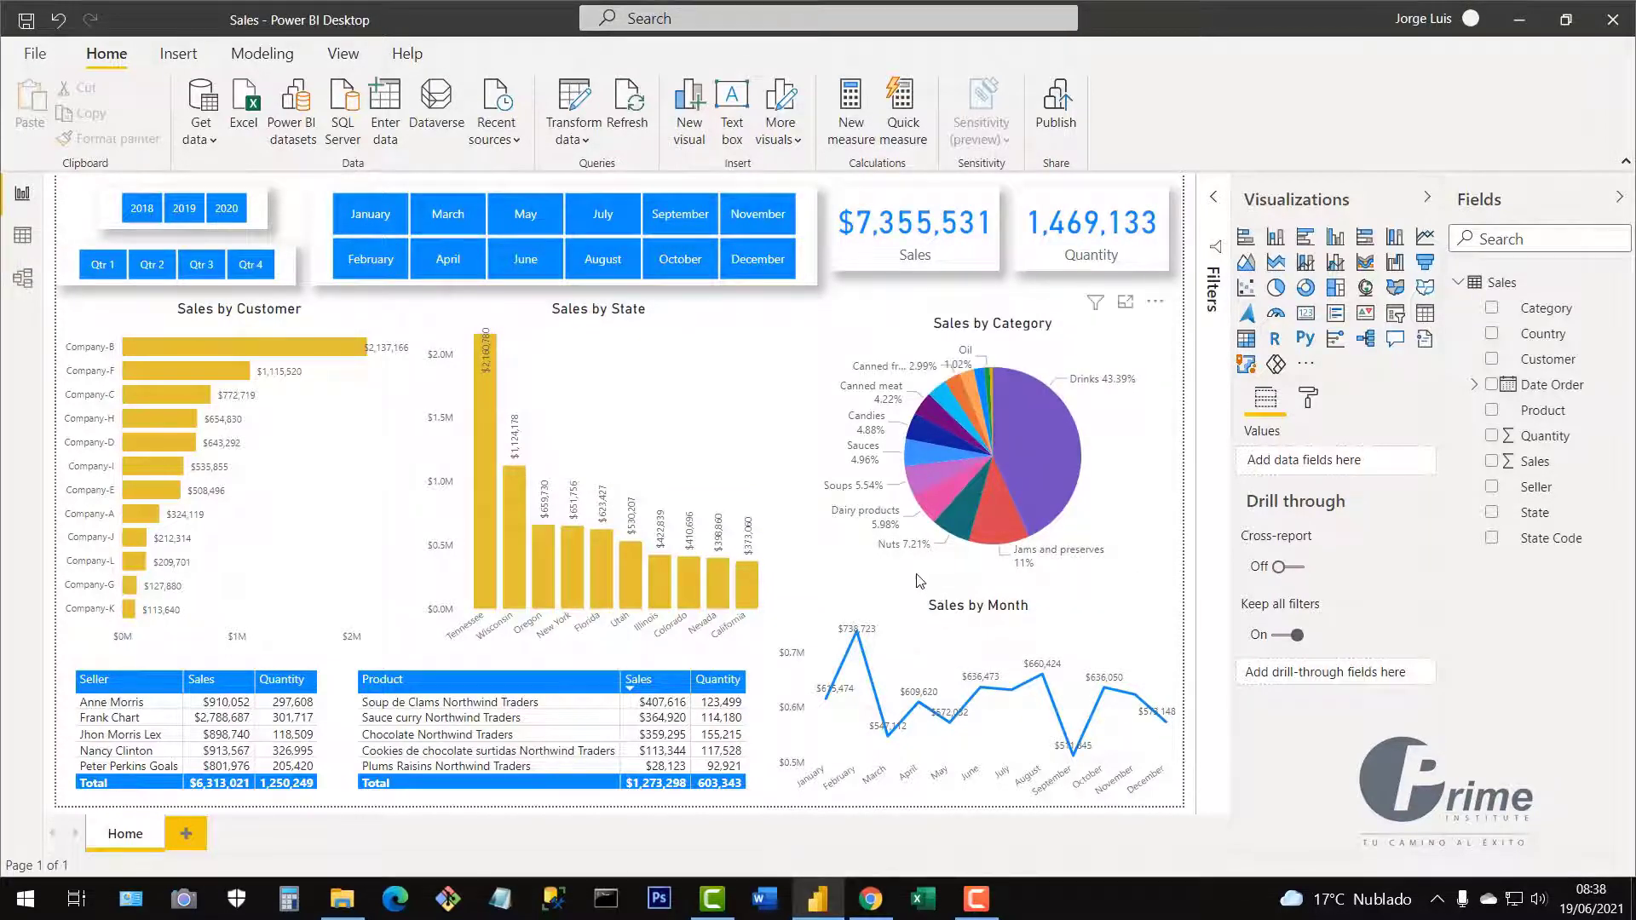
left_click(342, 899)
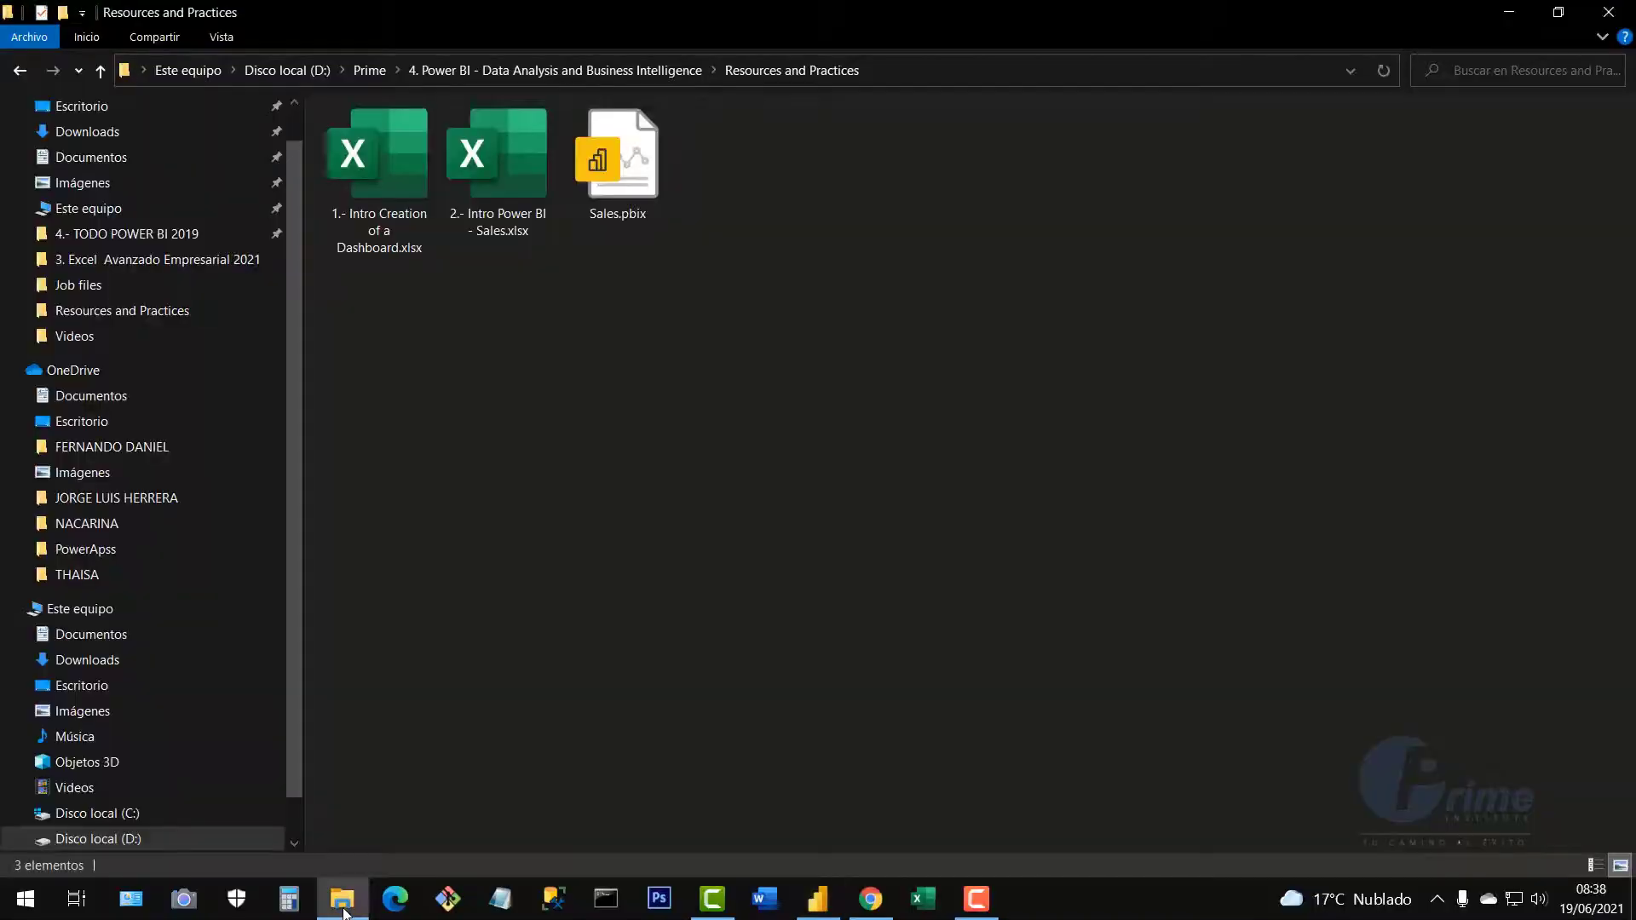
left_click(623, 210)
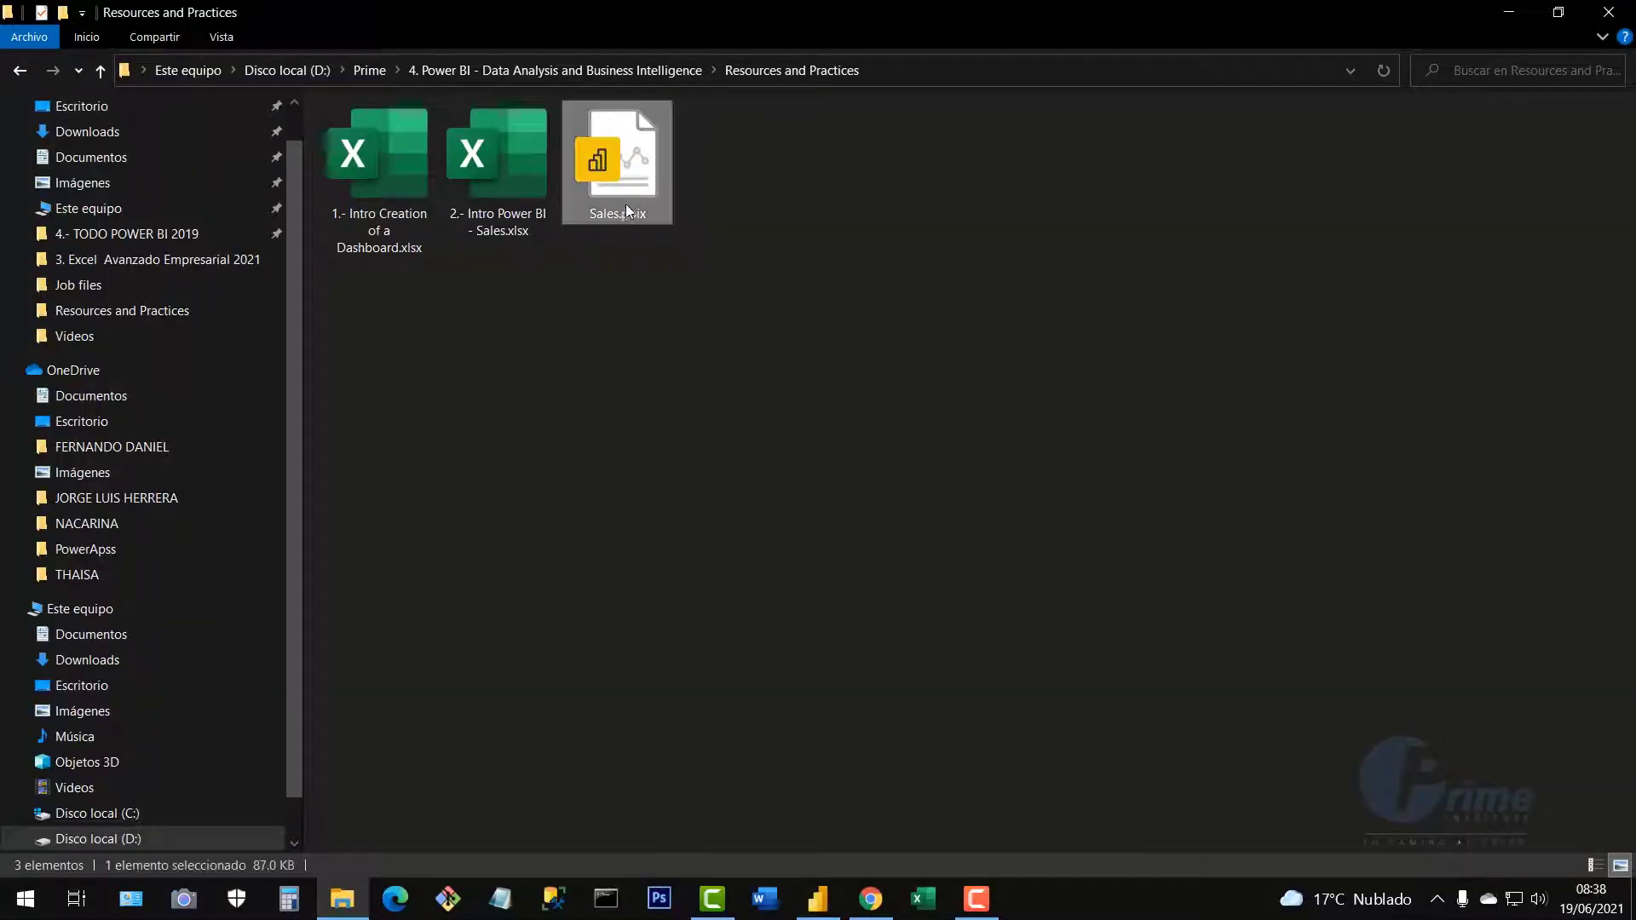
left_click(513, 193)
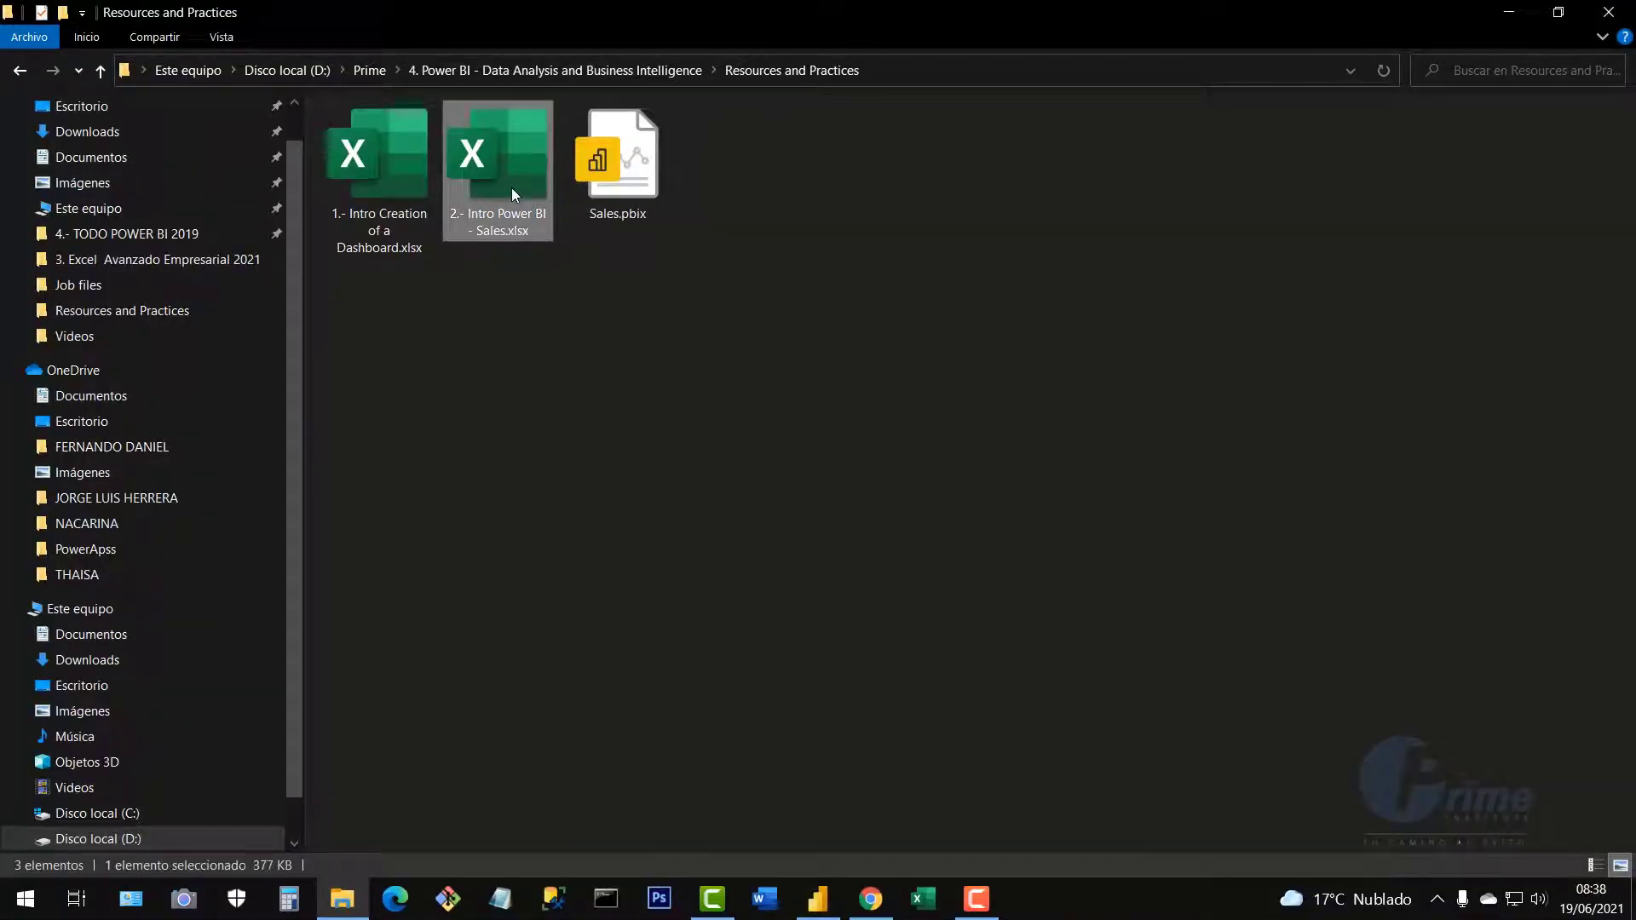
left_click(614, 324)
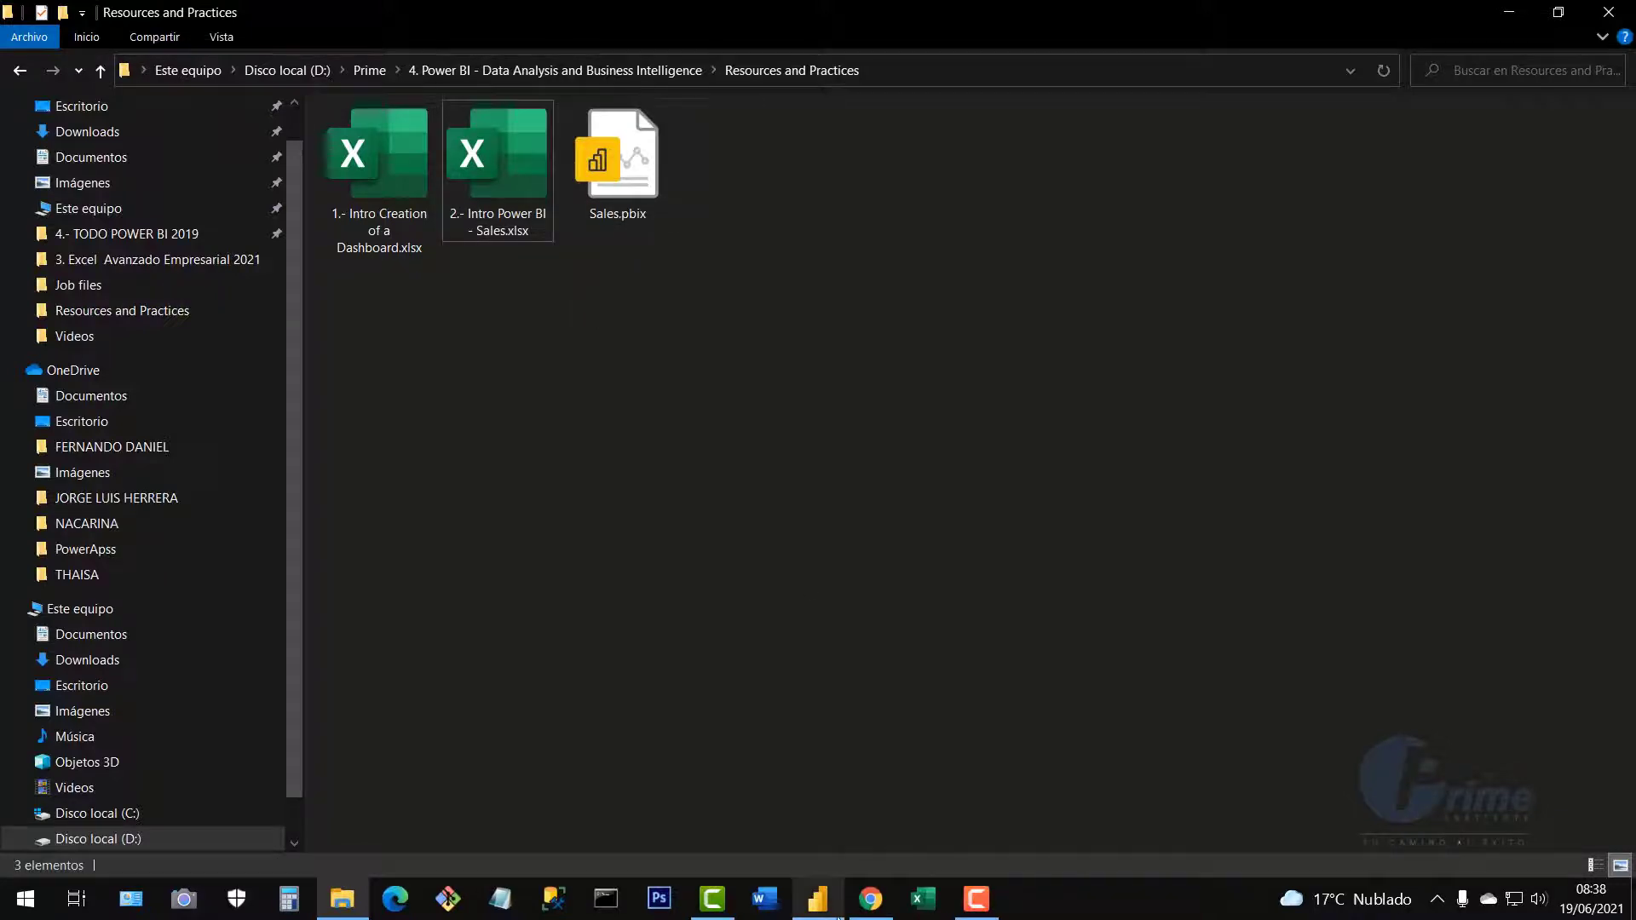
left_click(823, 912)
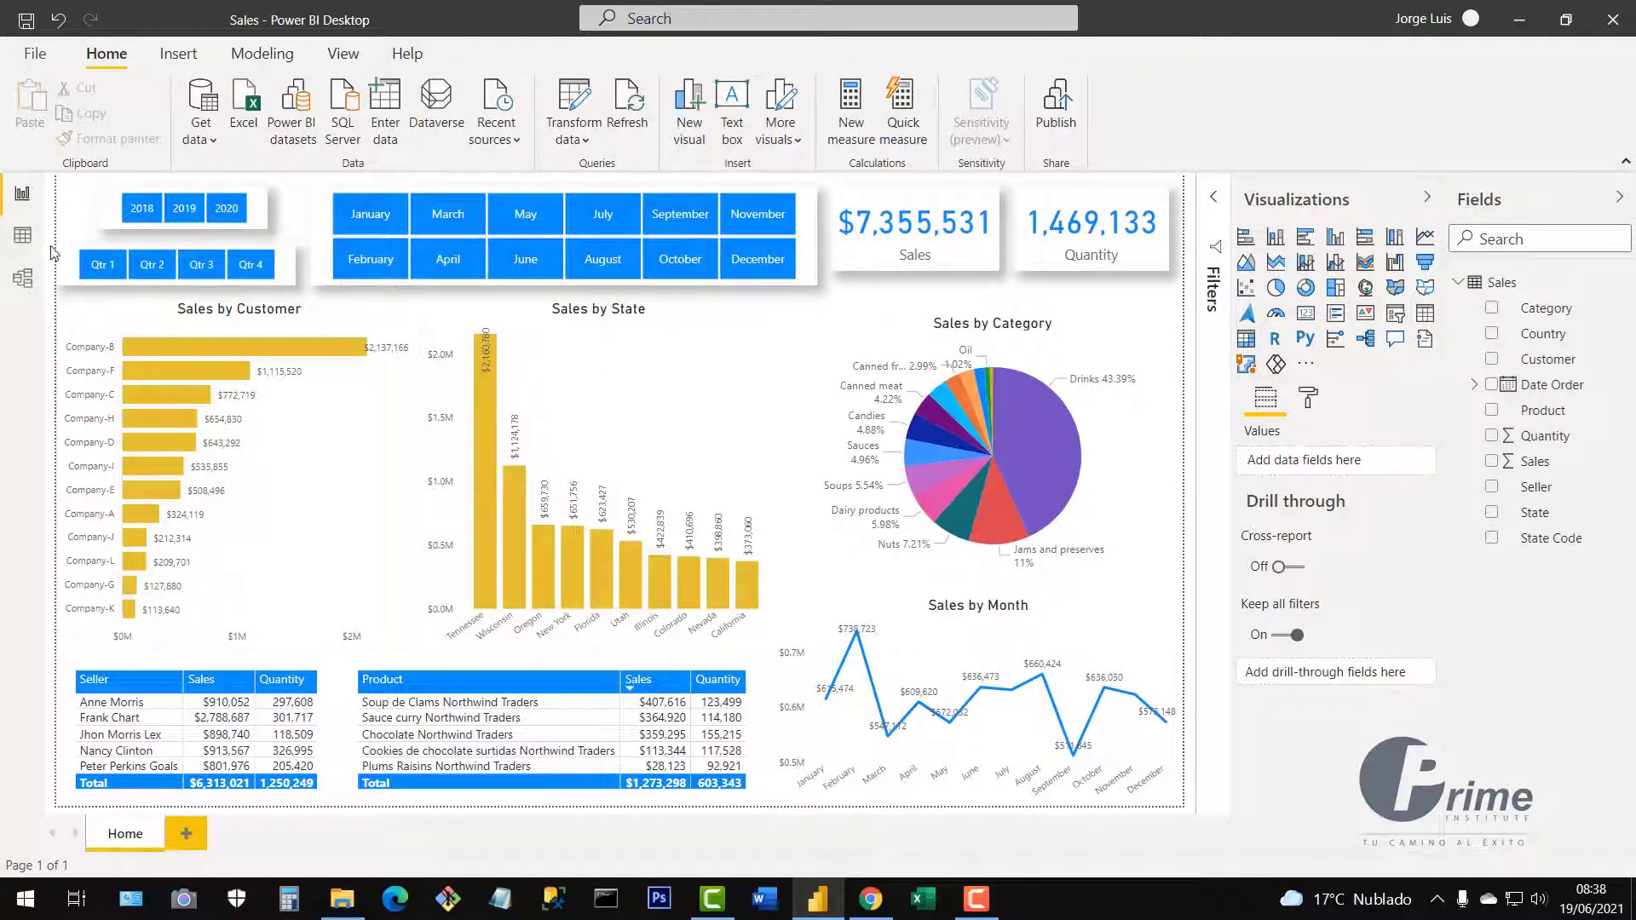
Inspect the Sales table rows in Data view, return to Report view, then bring up File Explorer.
left_click(23, 235)
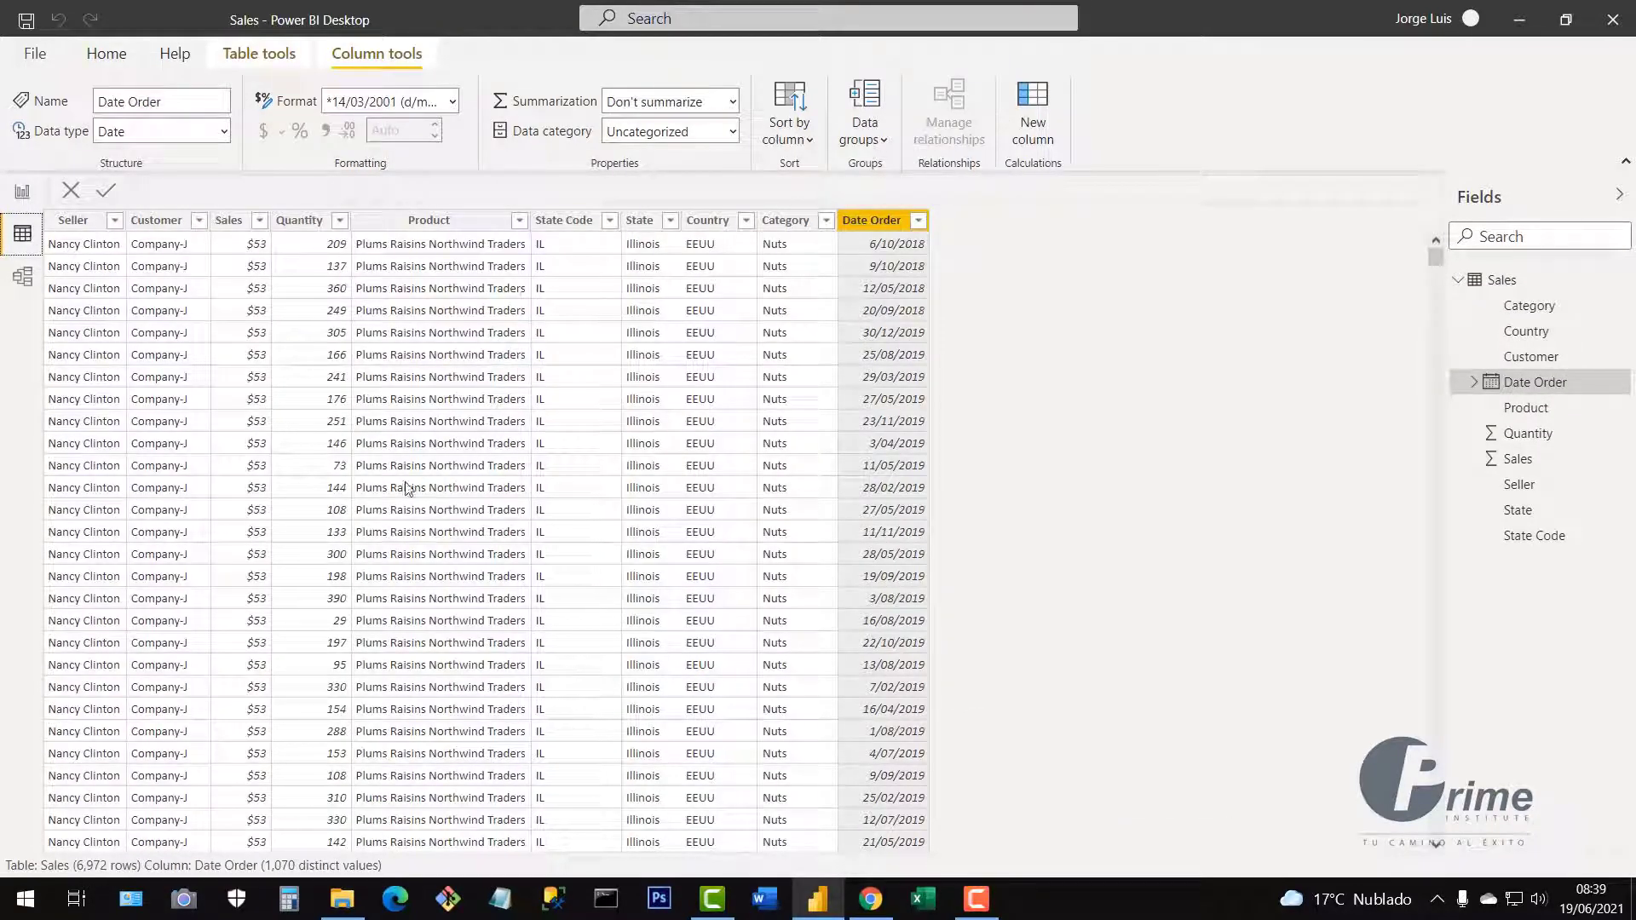
scroll(431, 465, "down", 1)
scroll(435, 464, "up", 1)
left_click(25, 193)
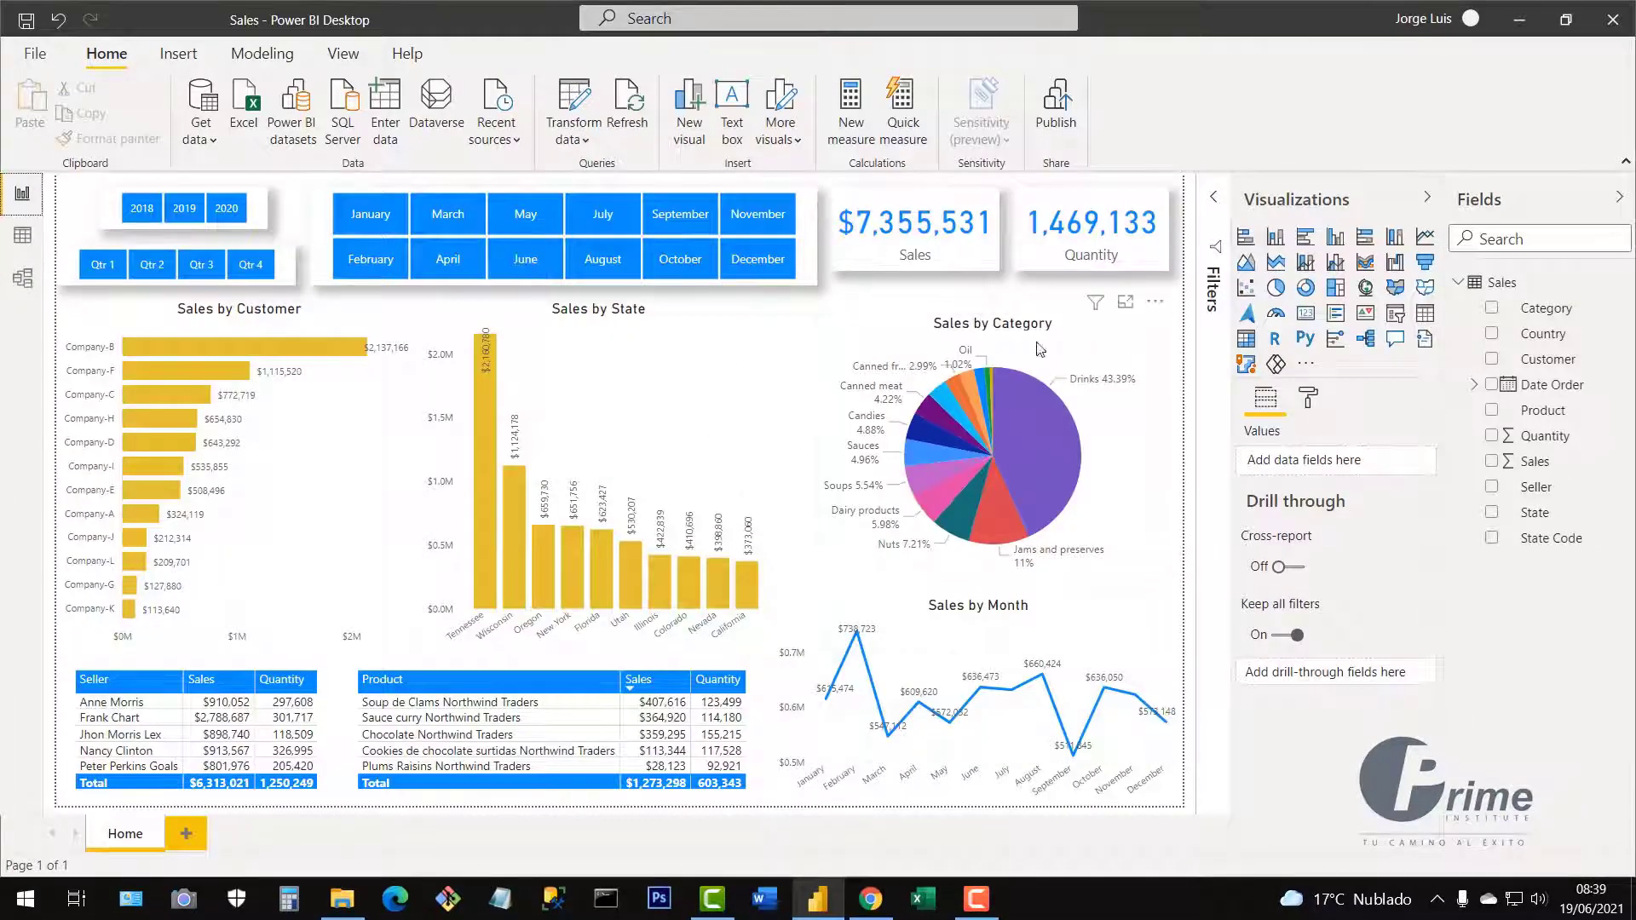
left_click(345, 900)
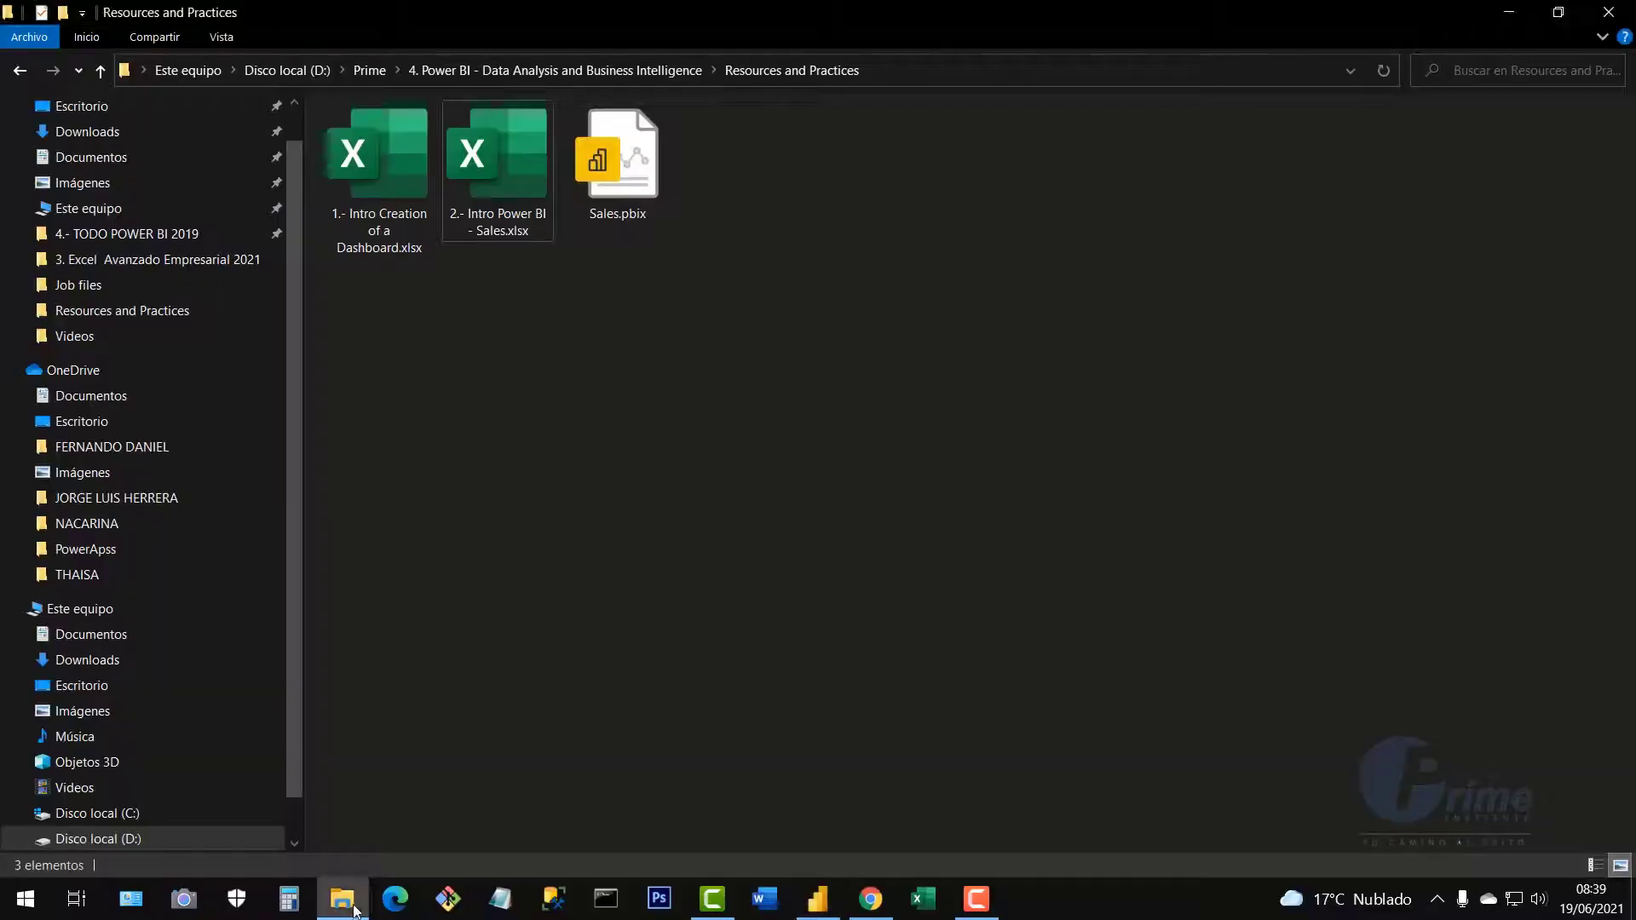
left_click(642, 179)
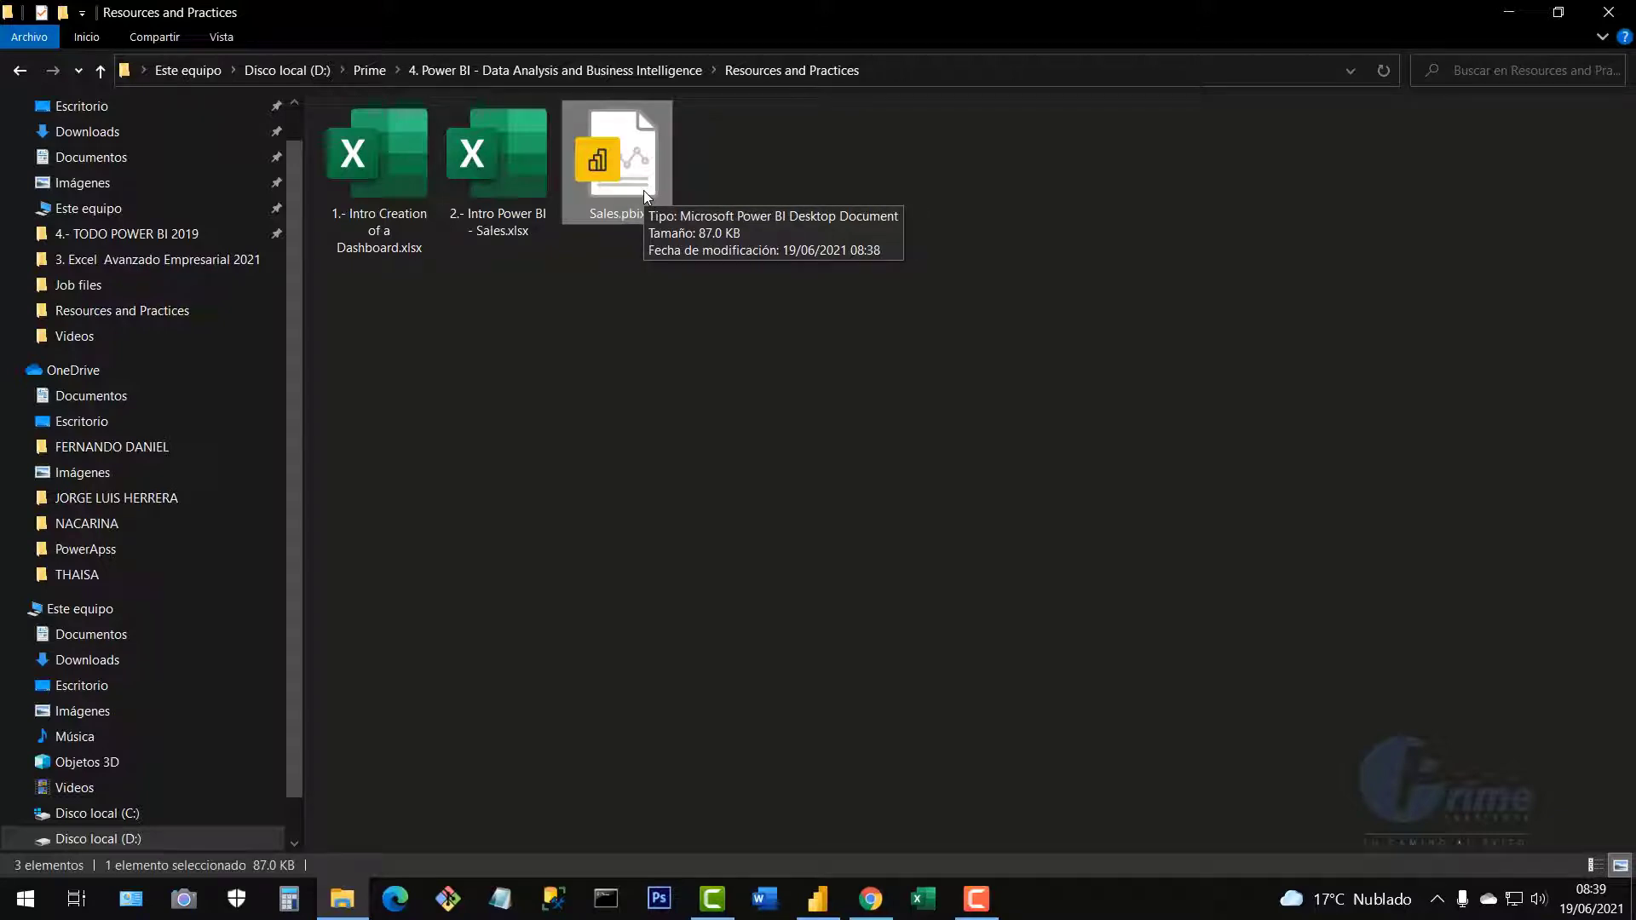
left_click(511, 183)
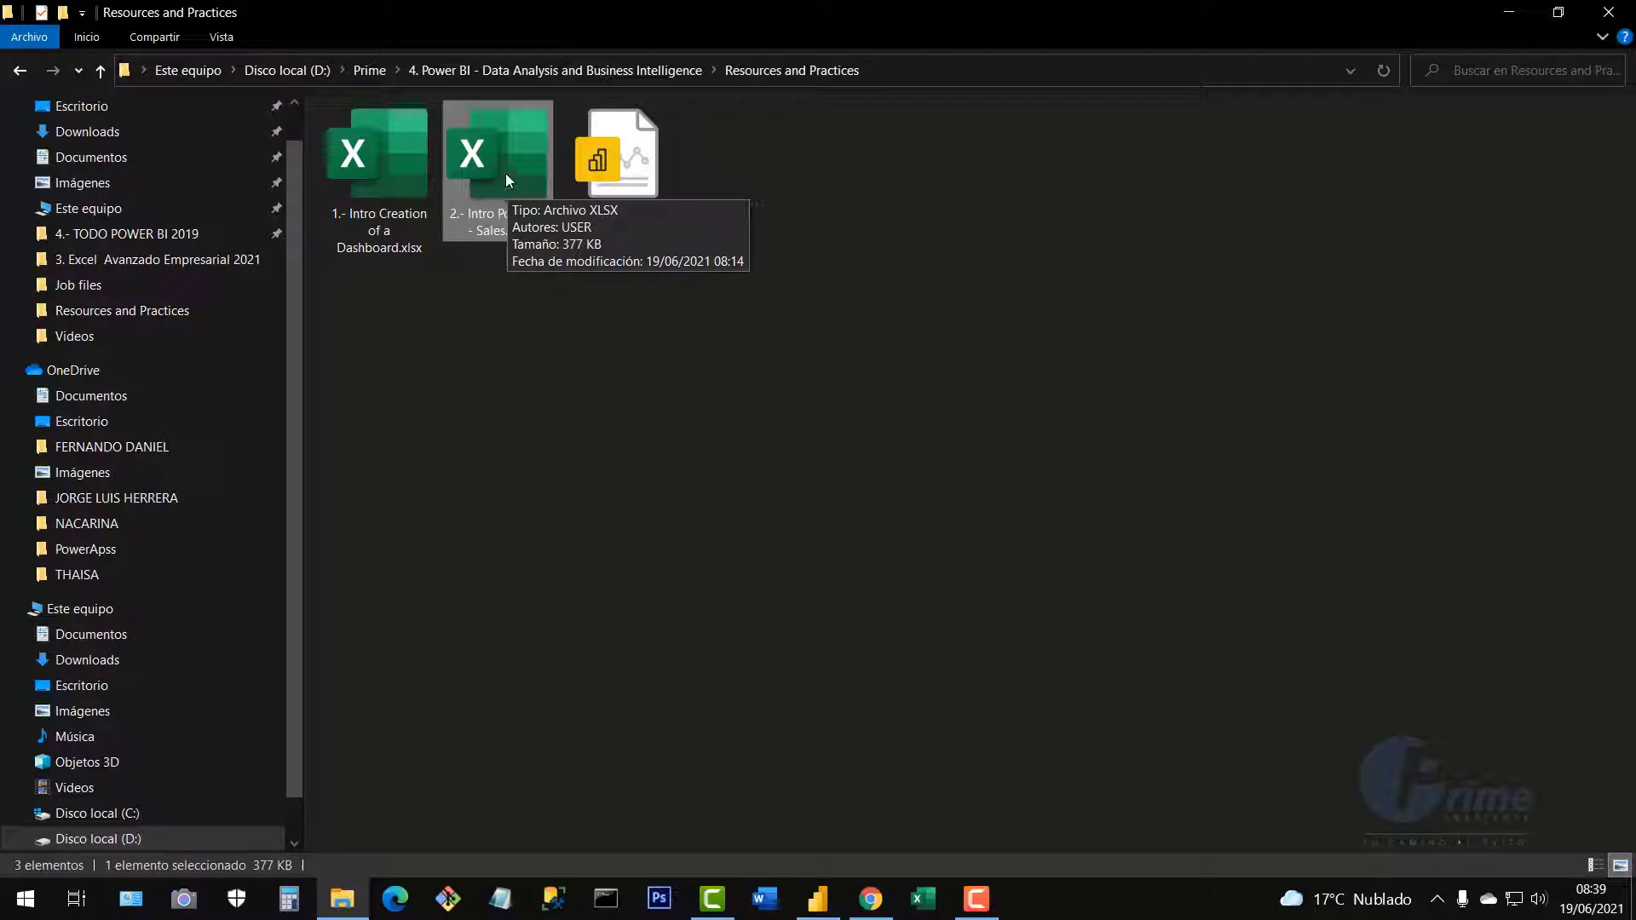
left_click(610, 170)
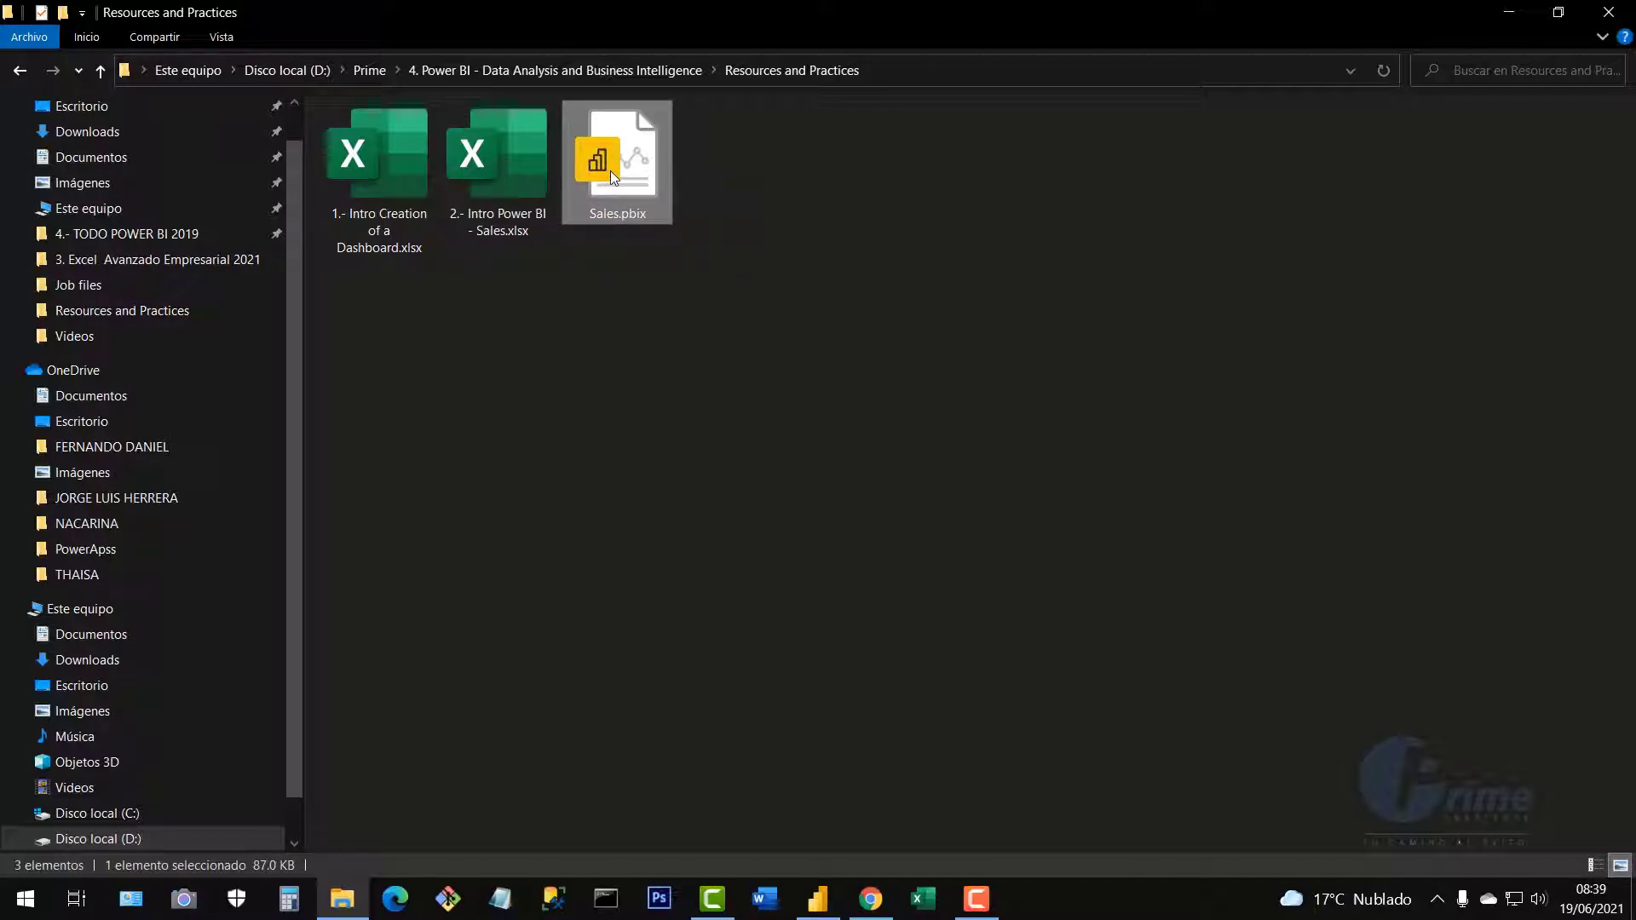
left_click_drag(646, 350, 600, 145)
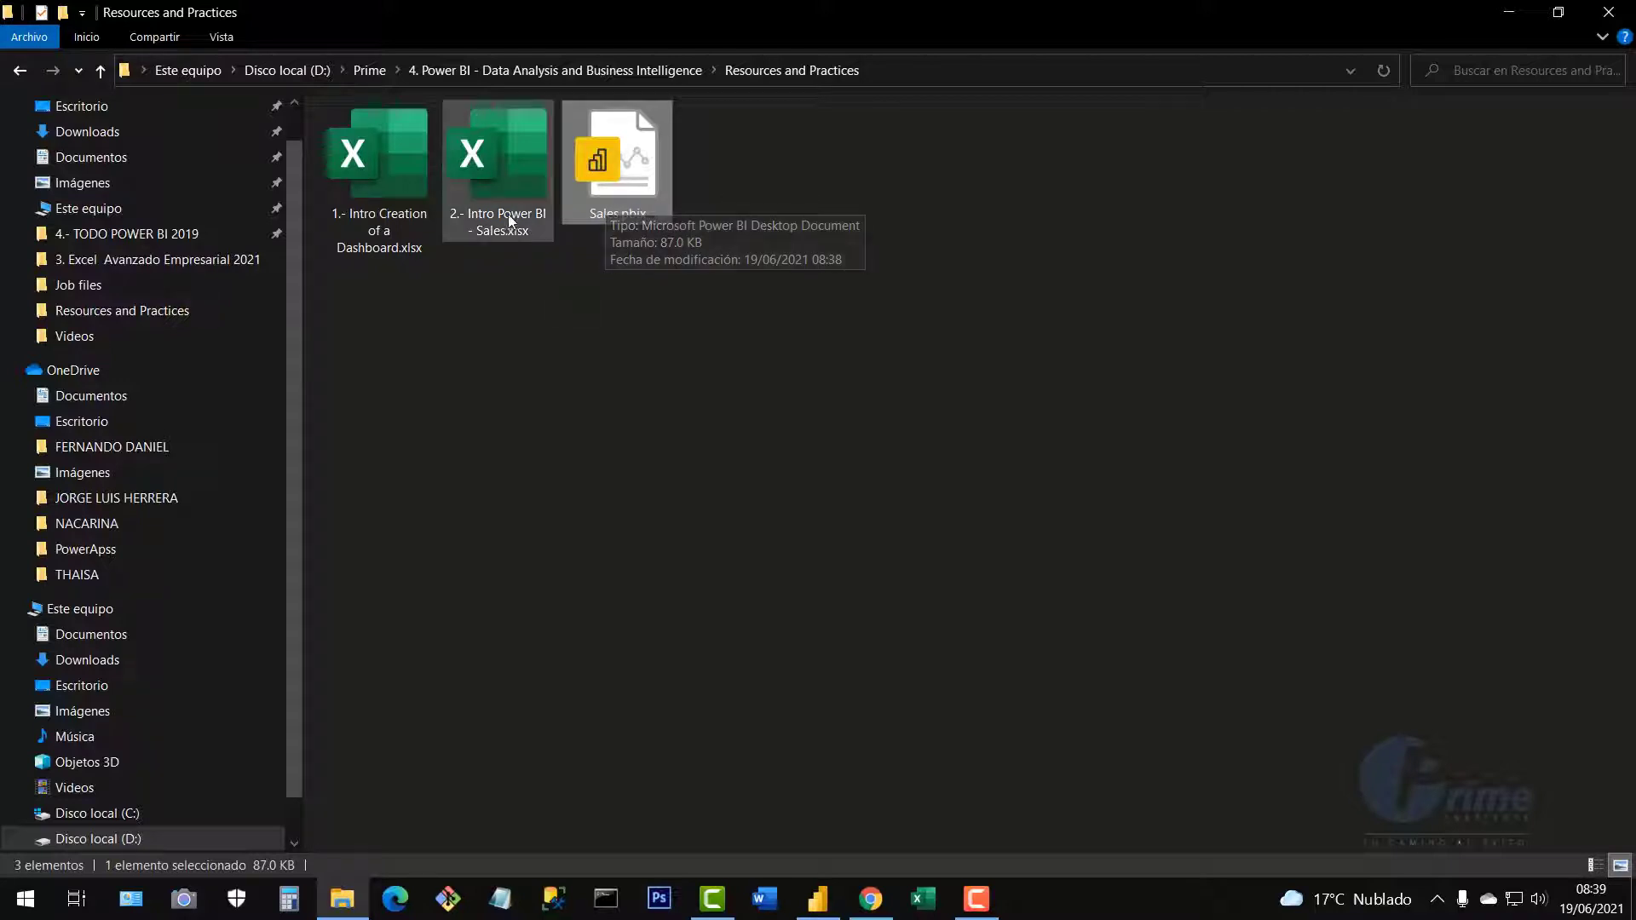
left_click(503, 188)
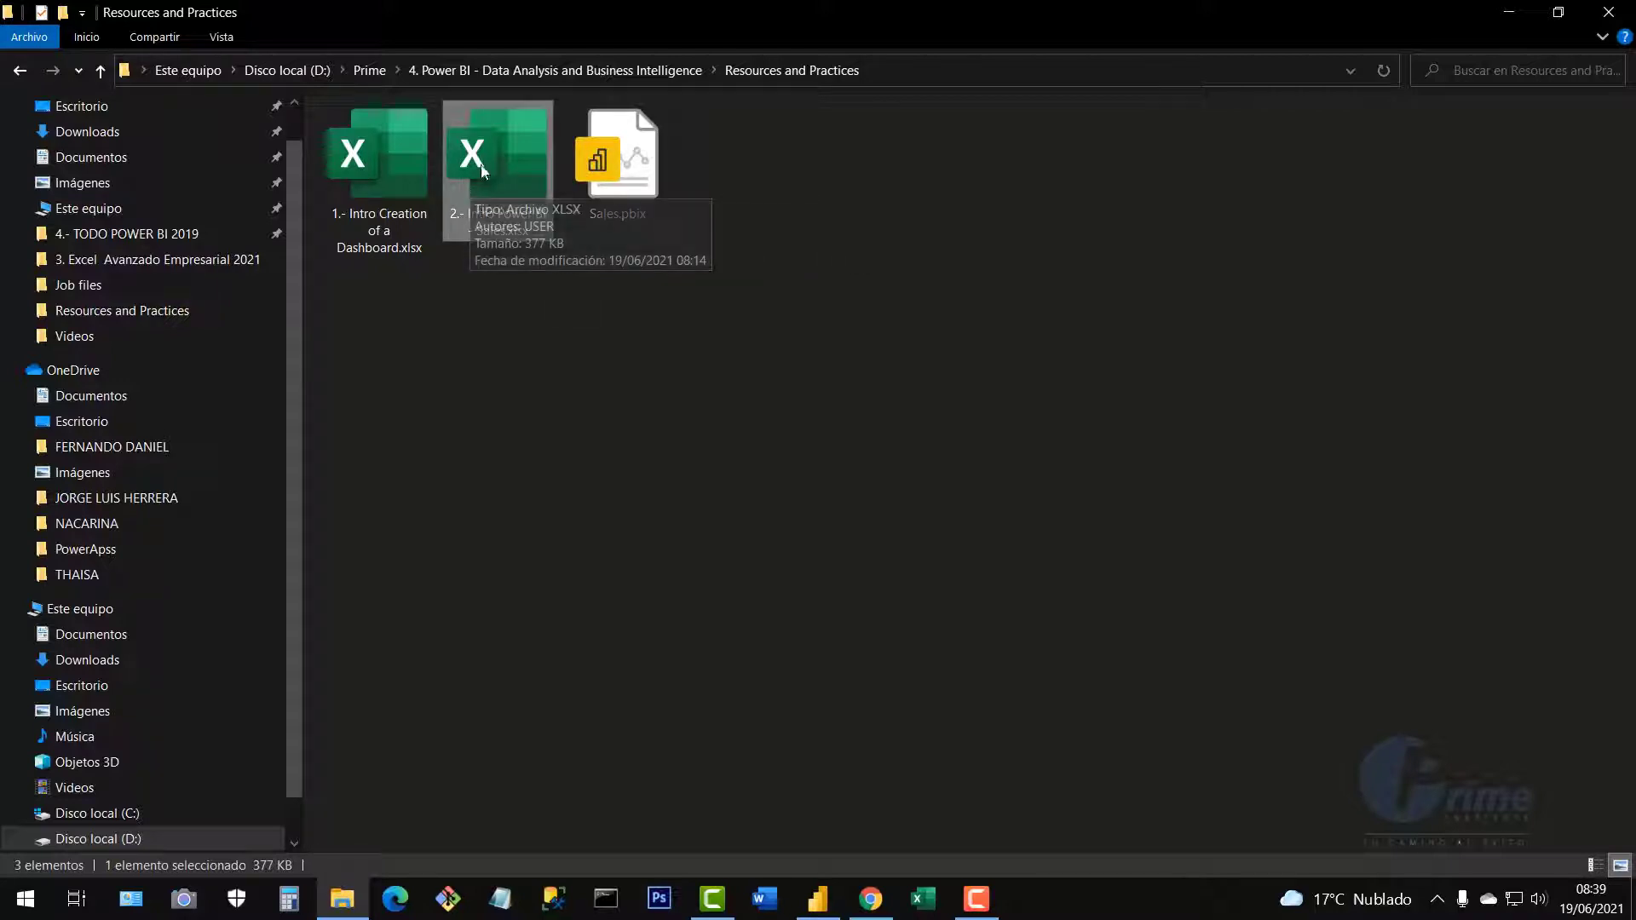
left_click(616, 180)
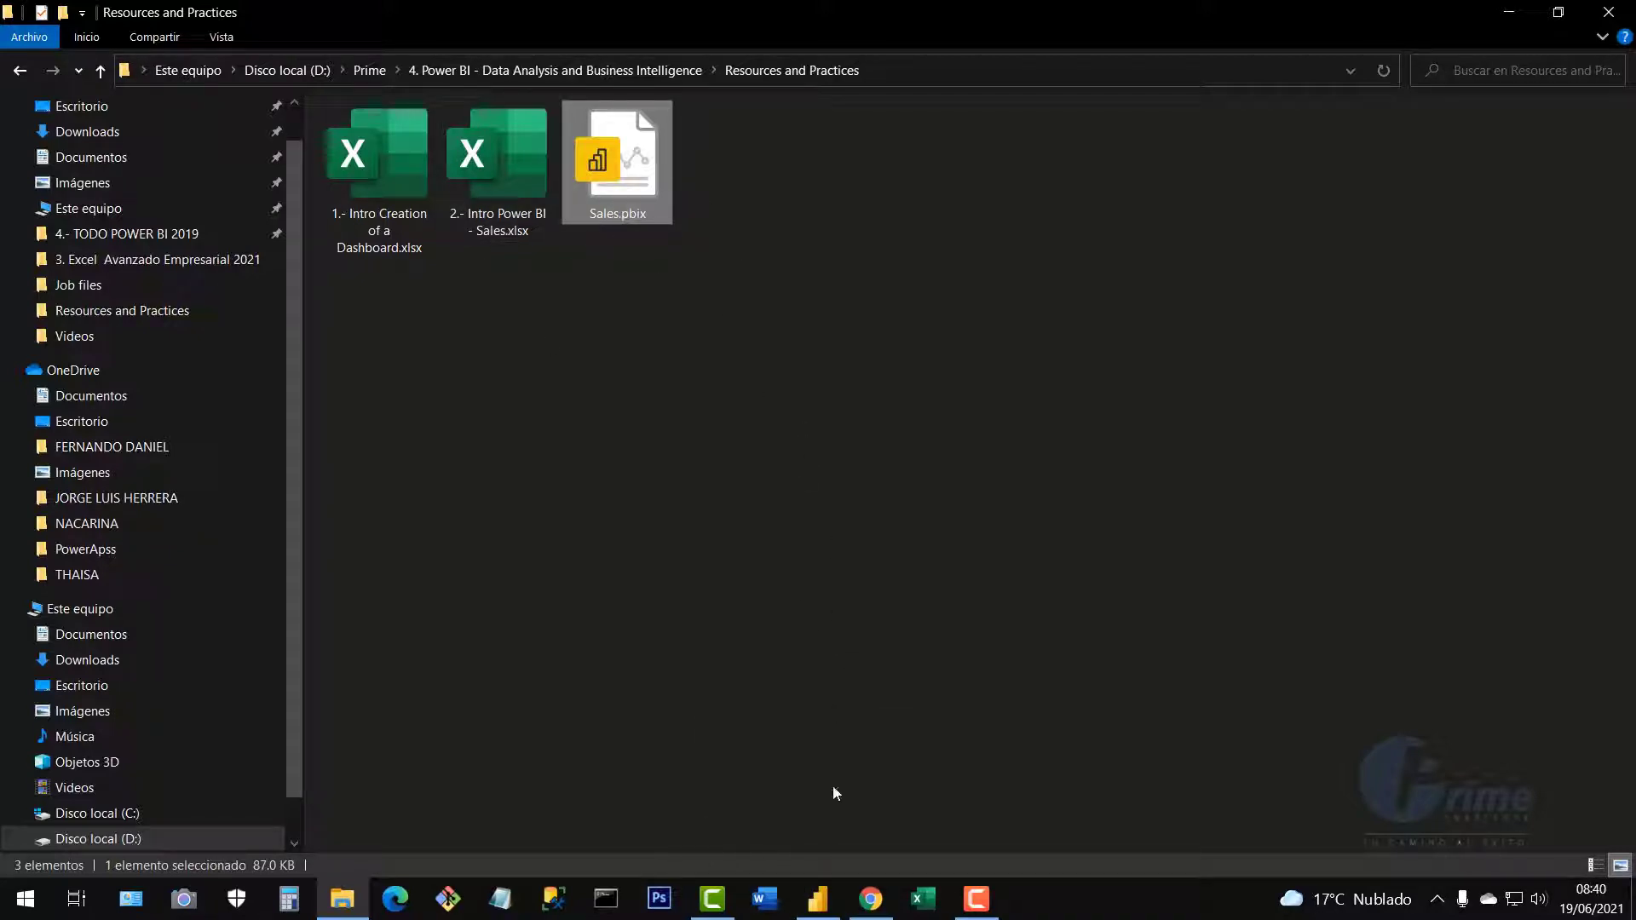
left_click(878, 825)
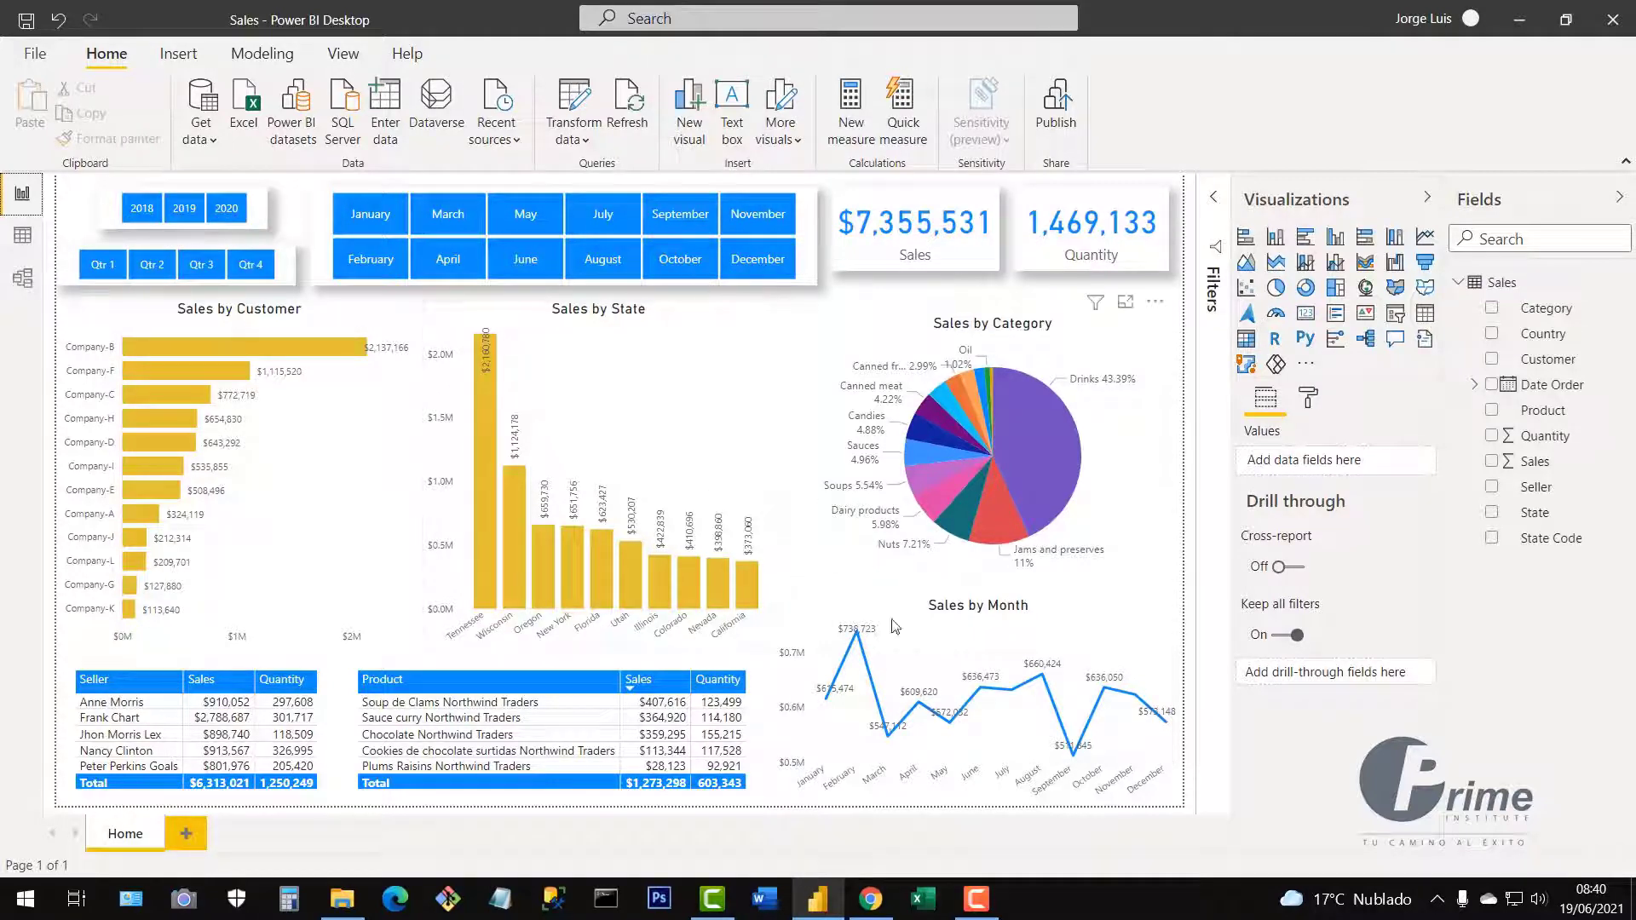
left_click(339, 897)
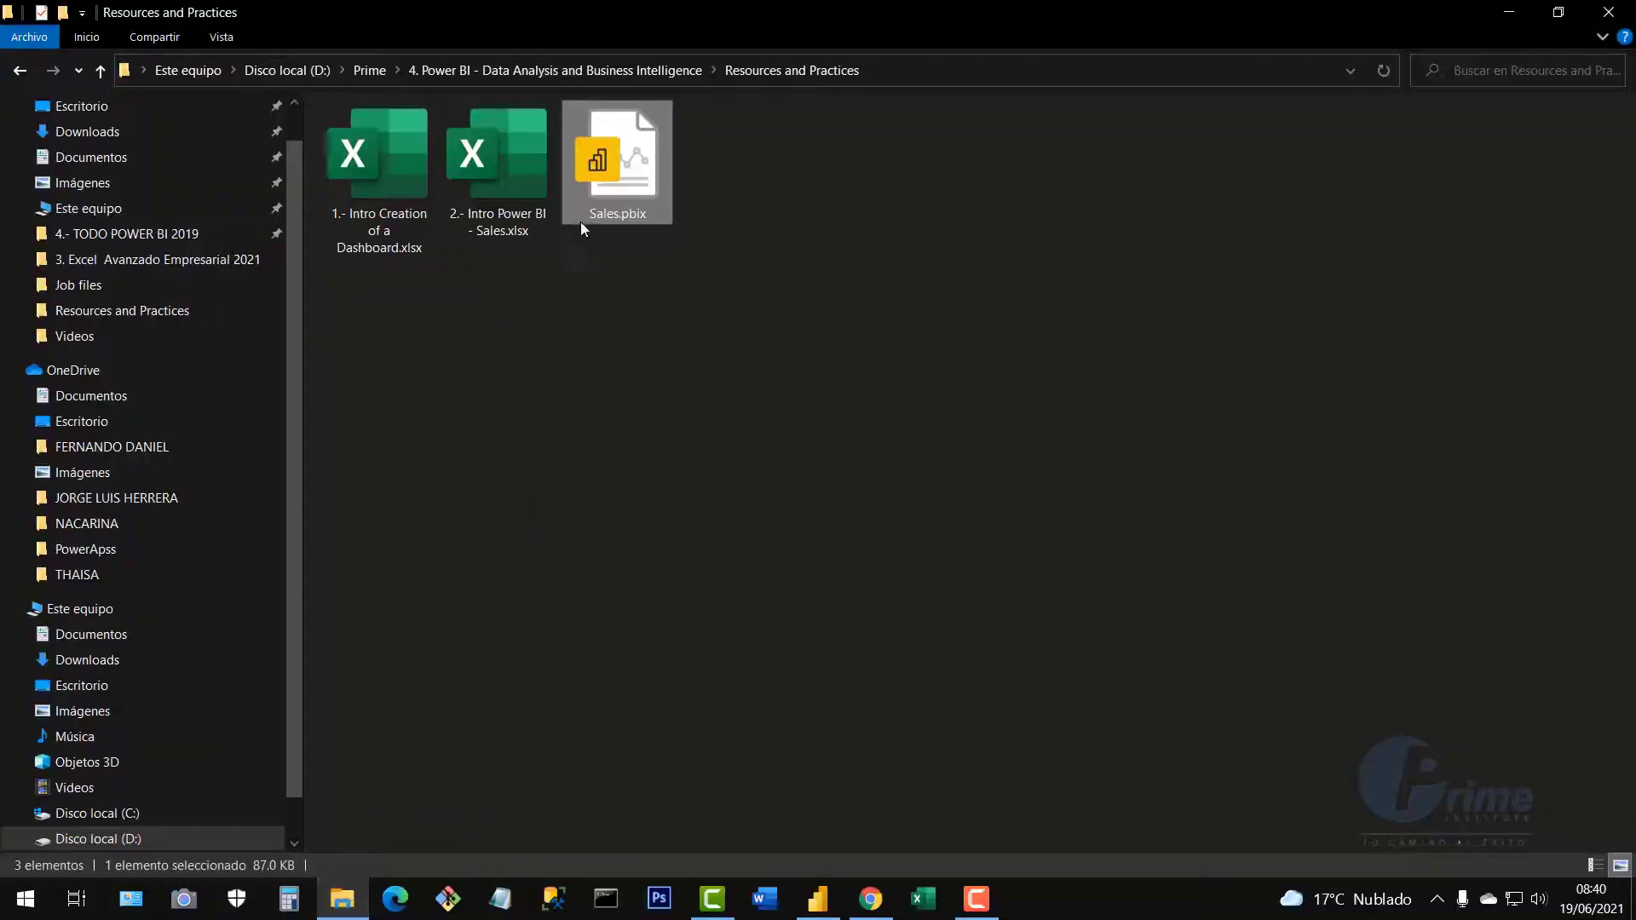
Open Sales.xlsx, jump to the last row, and enter a new seller's name in A6974.
double_click(523, 192)
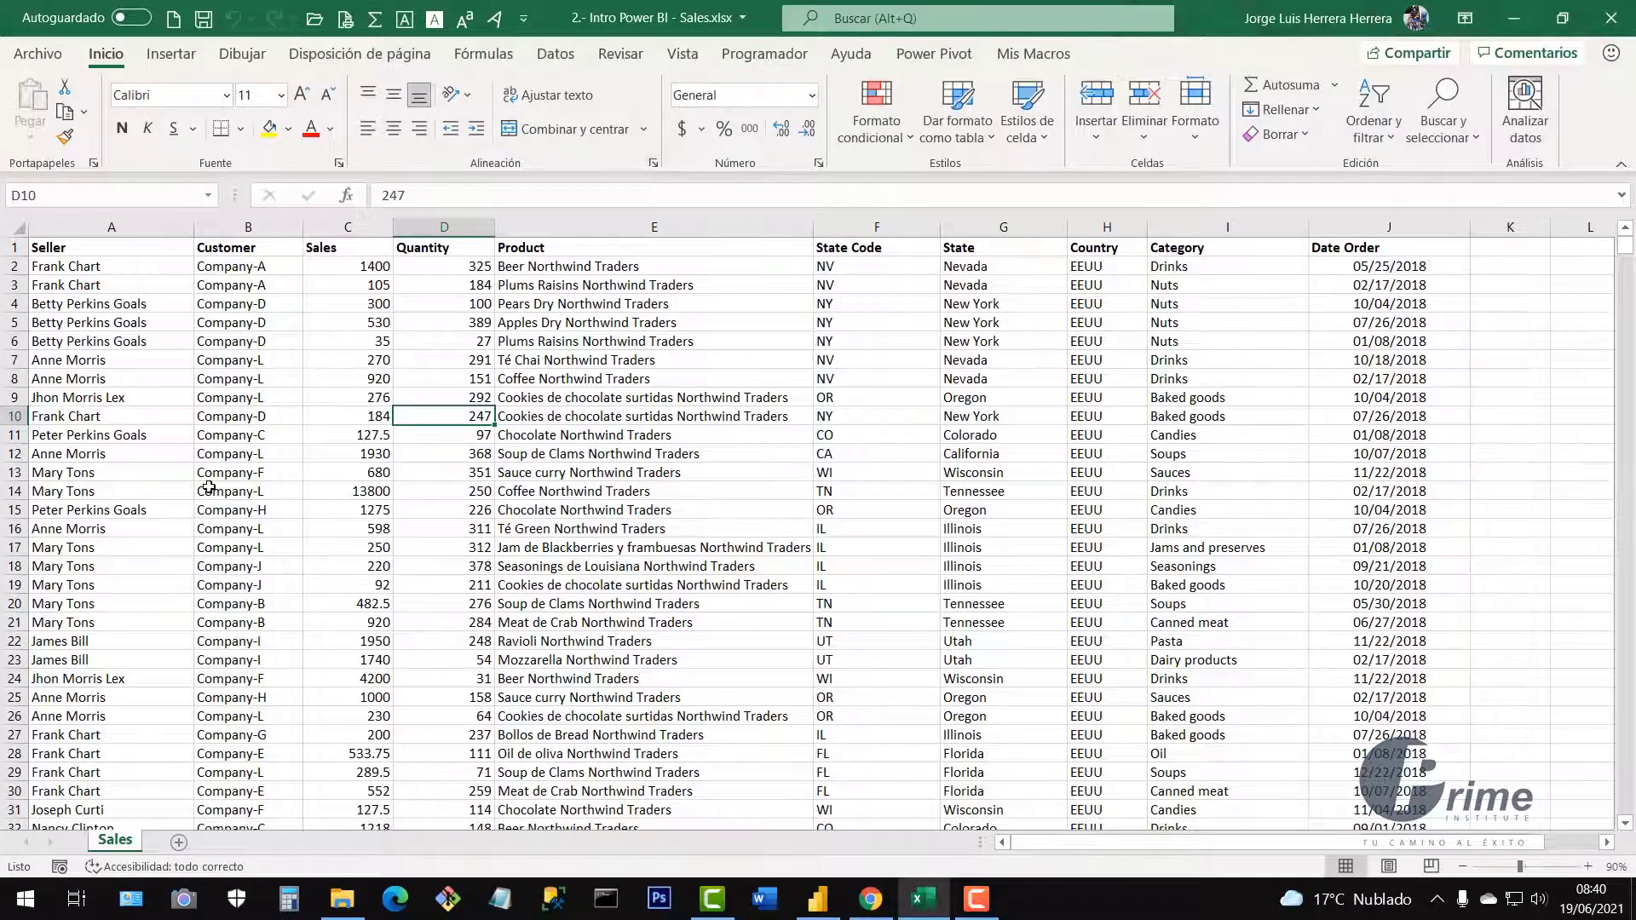
left_click(207, 490)
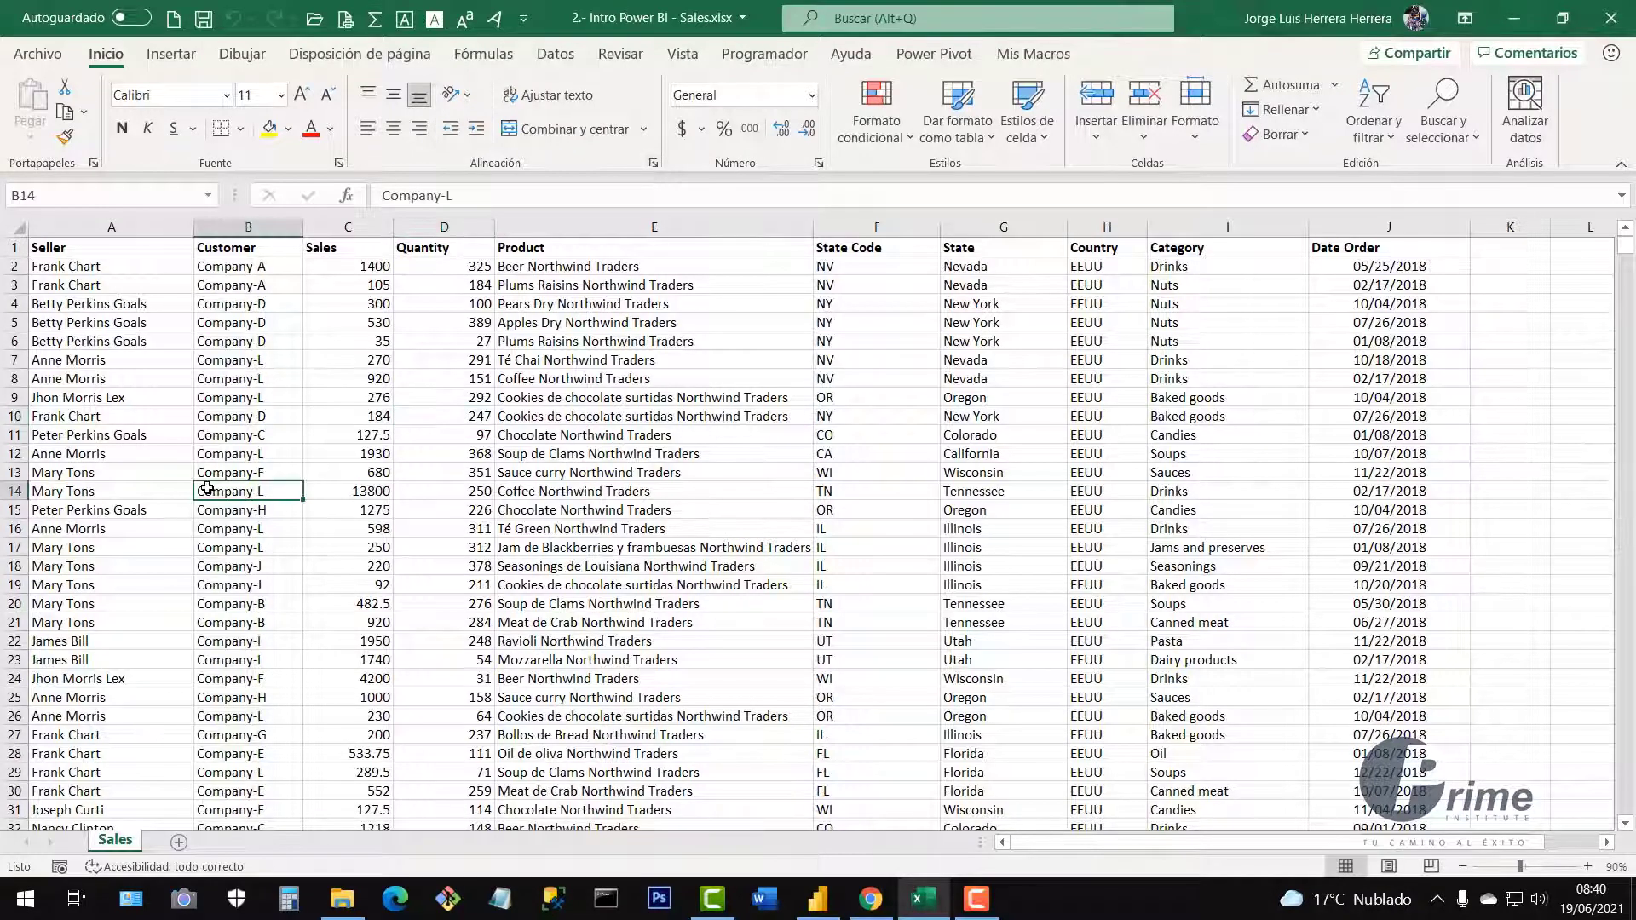
key("ctrl+Down")
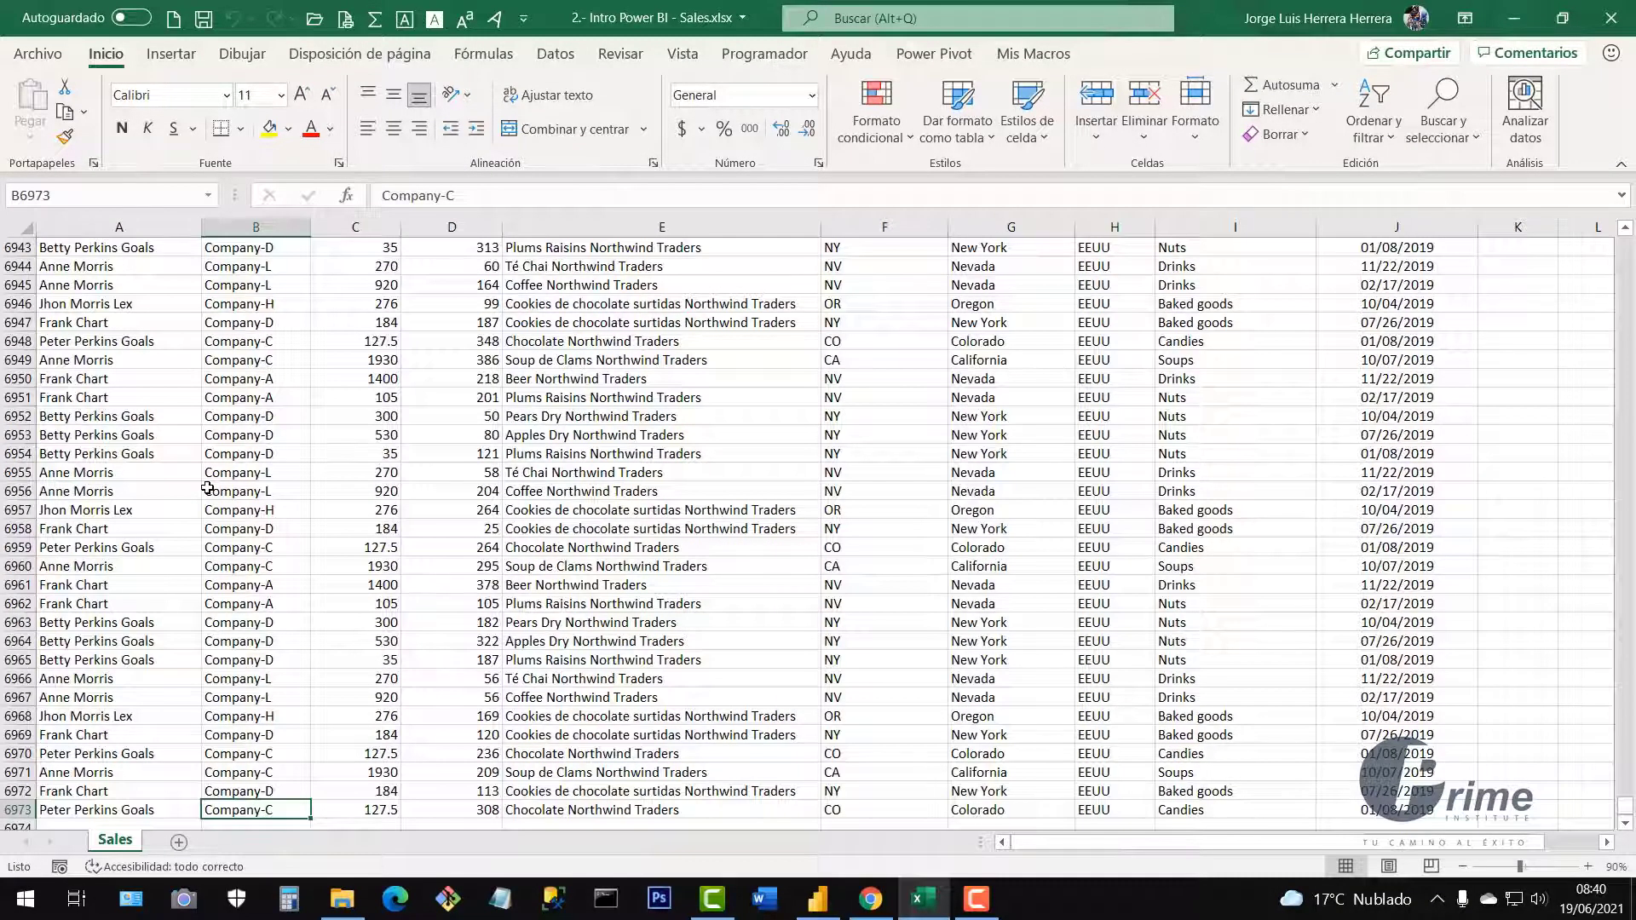
scroll(250, 537, "down", 3)
scroll(250, 537, "down", 1)
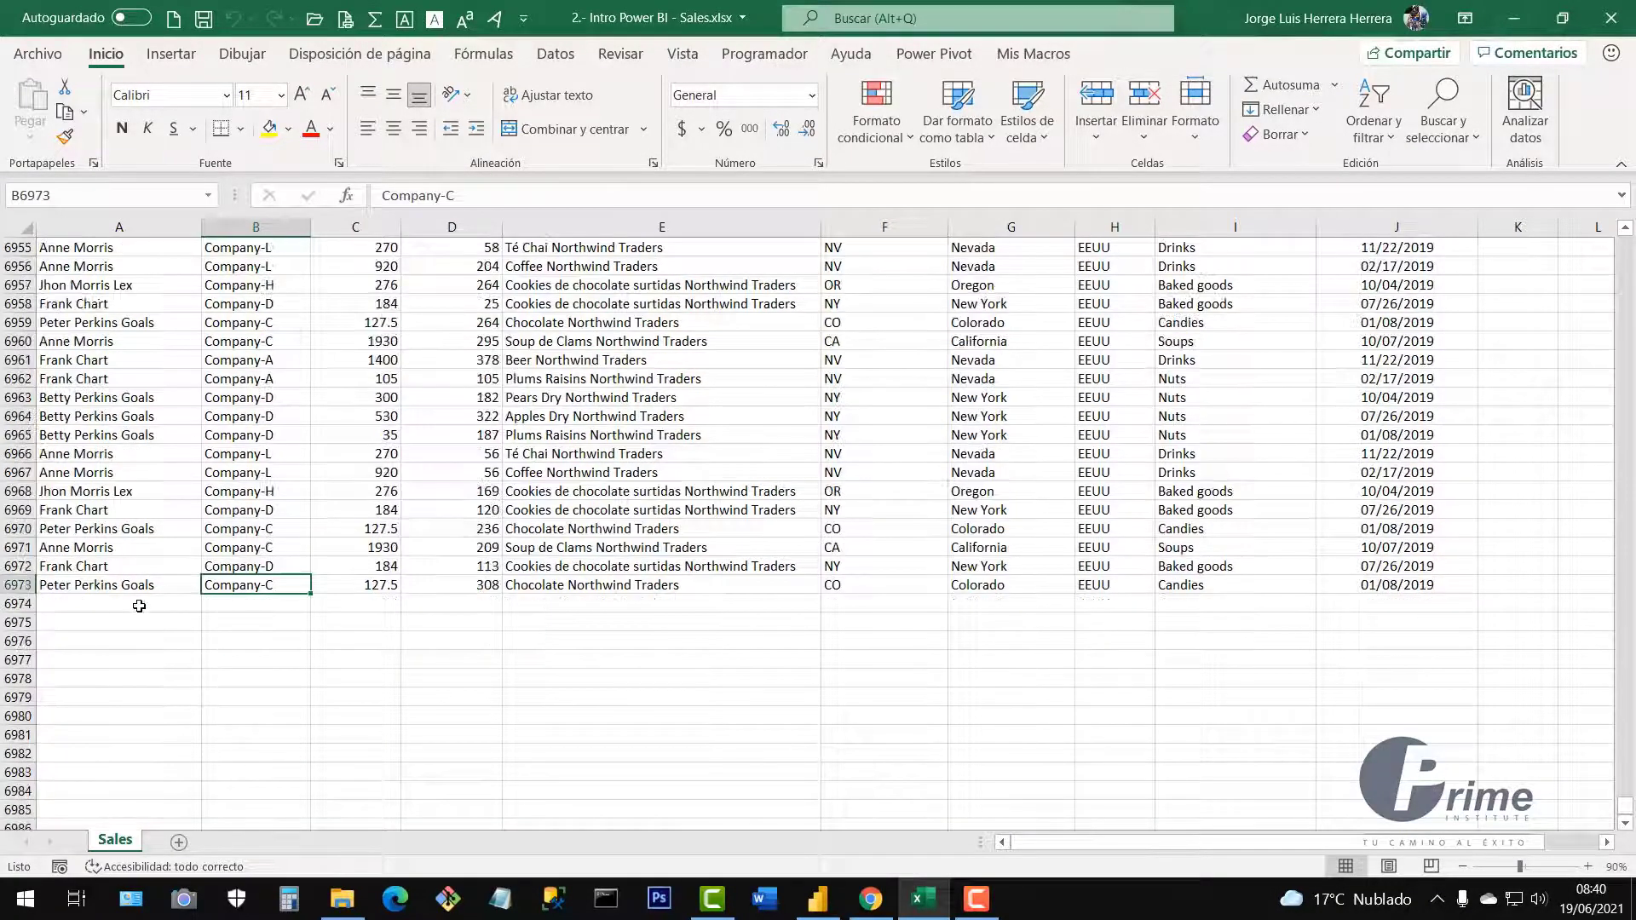
left_click(138, 603)
type("Geor")
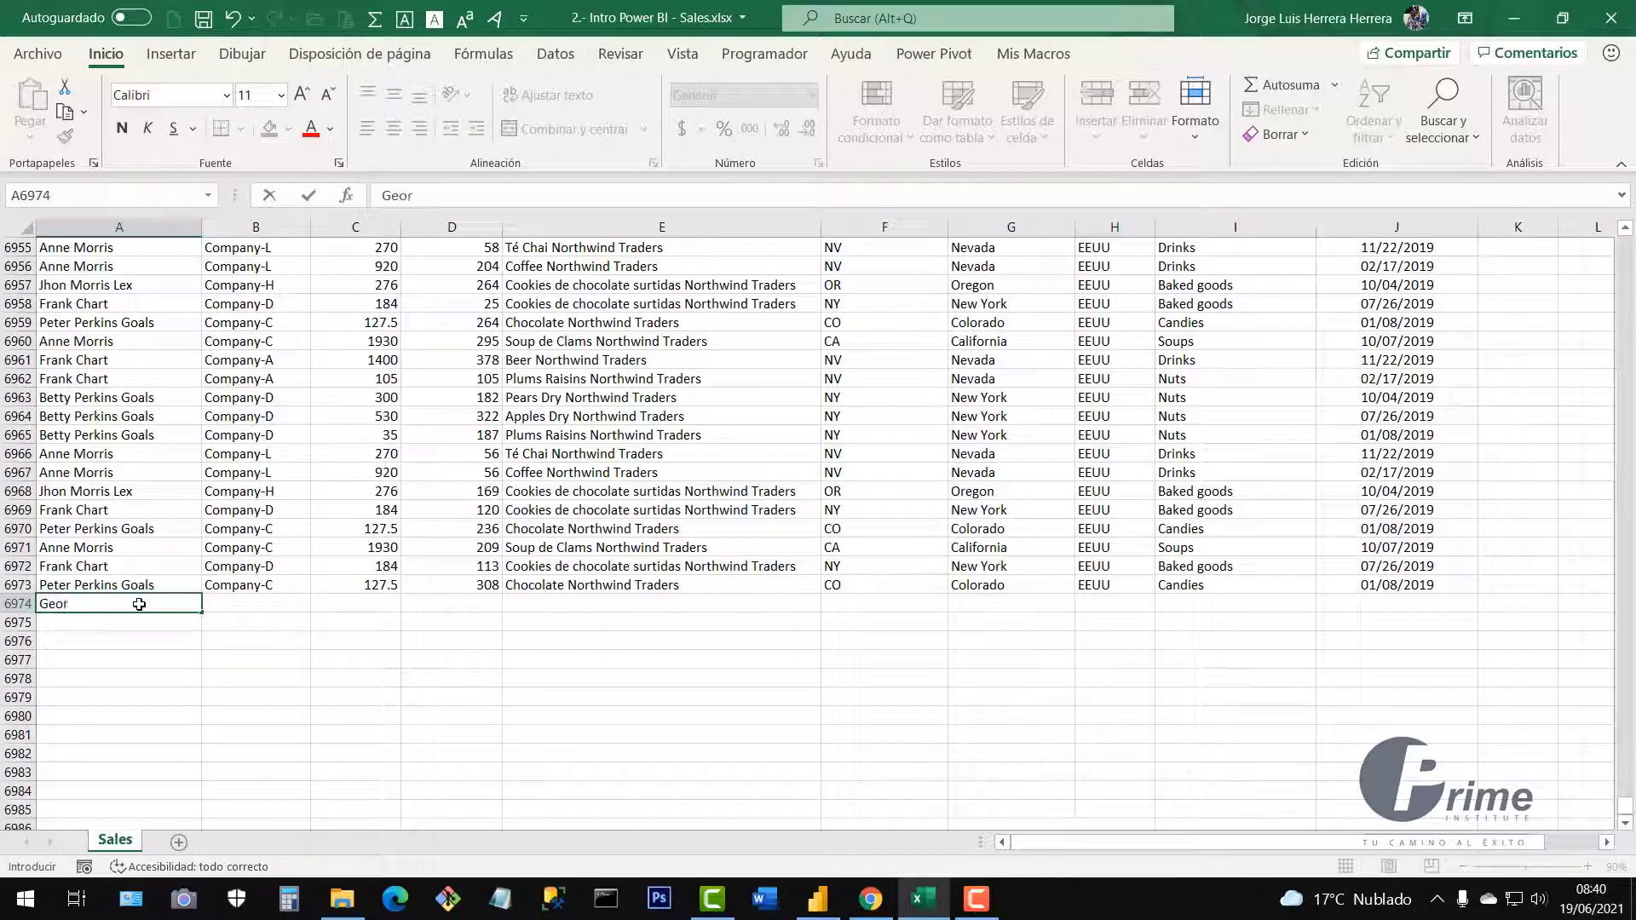
type("ge Lucas")
key("Tab")
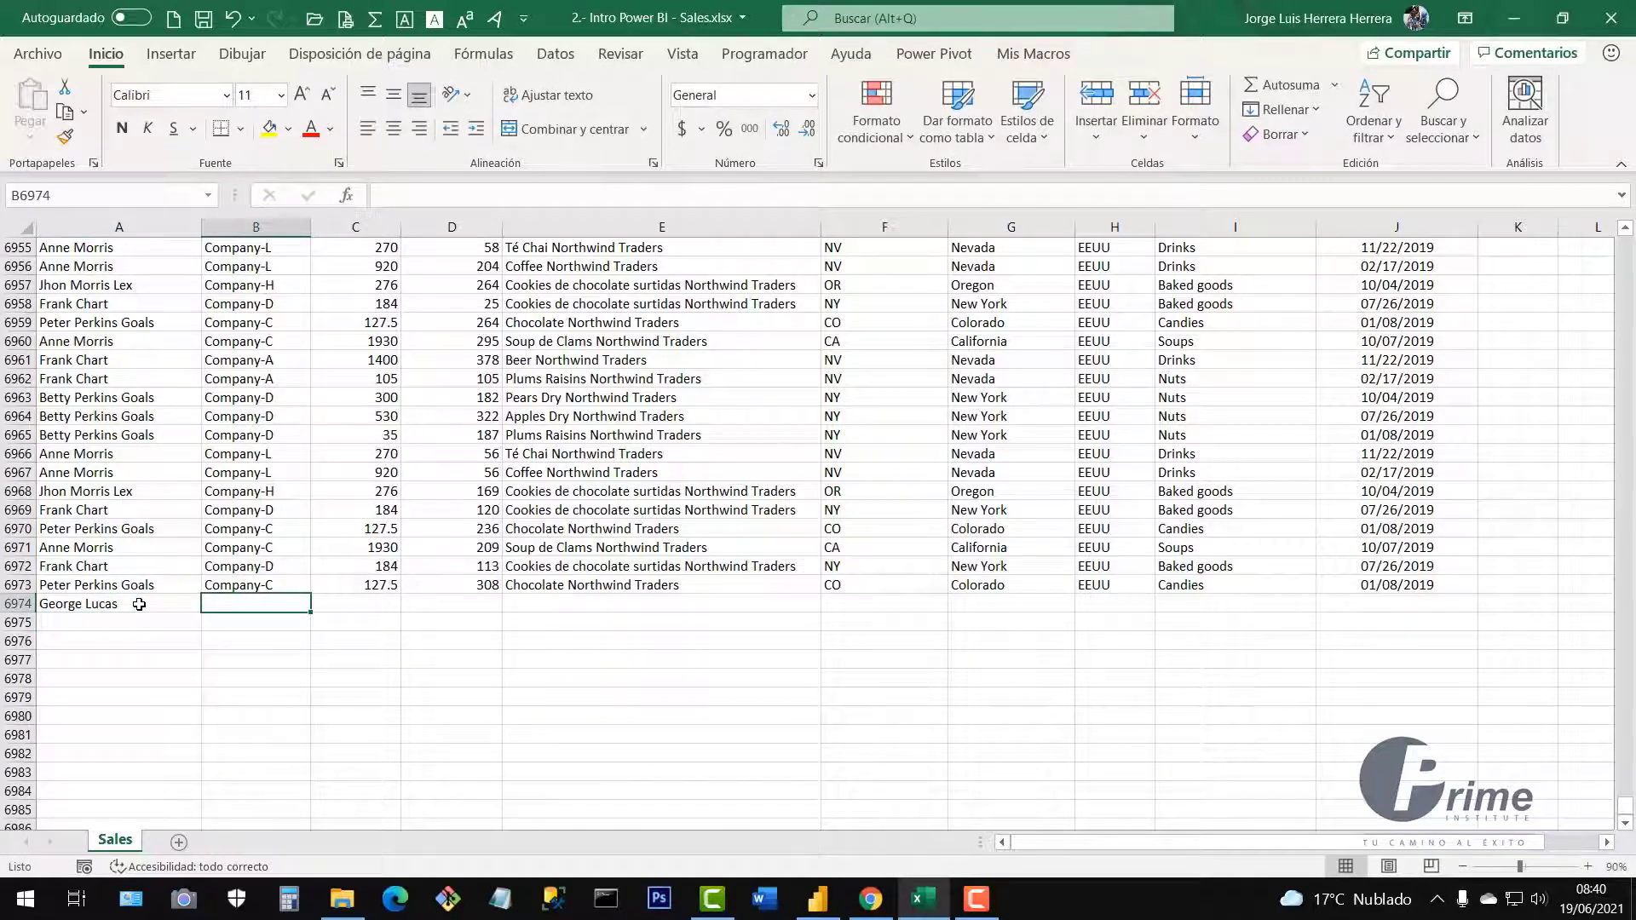
Copy B6973:J6973 into row 6974 and change its Sales value to 1000000.
left_click_drag(273, 586, 1364, 588)
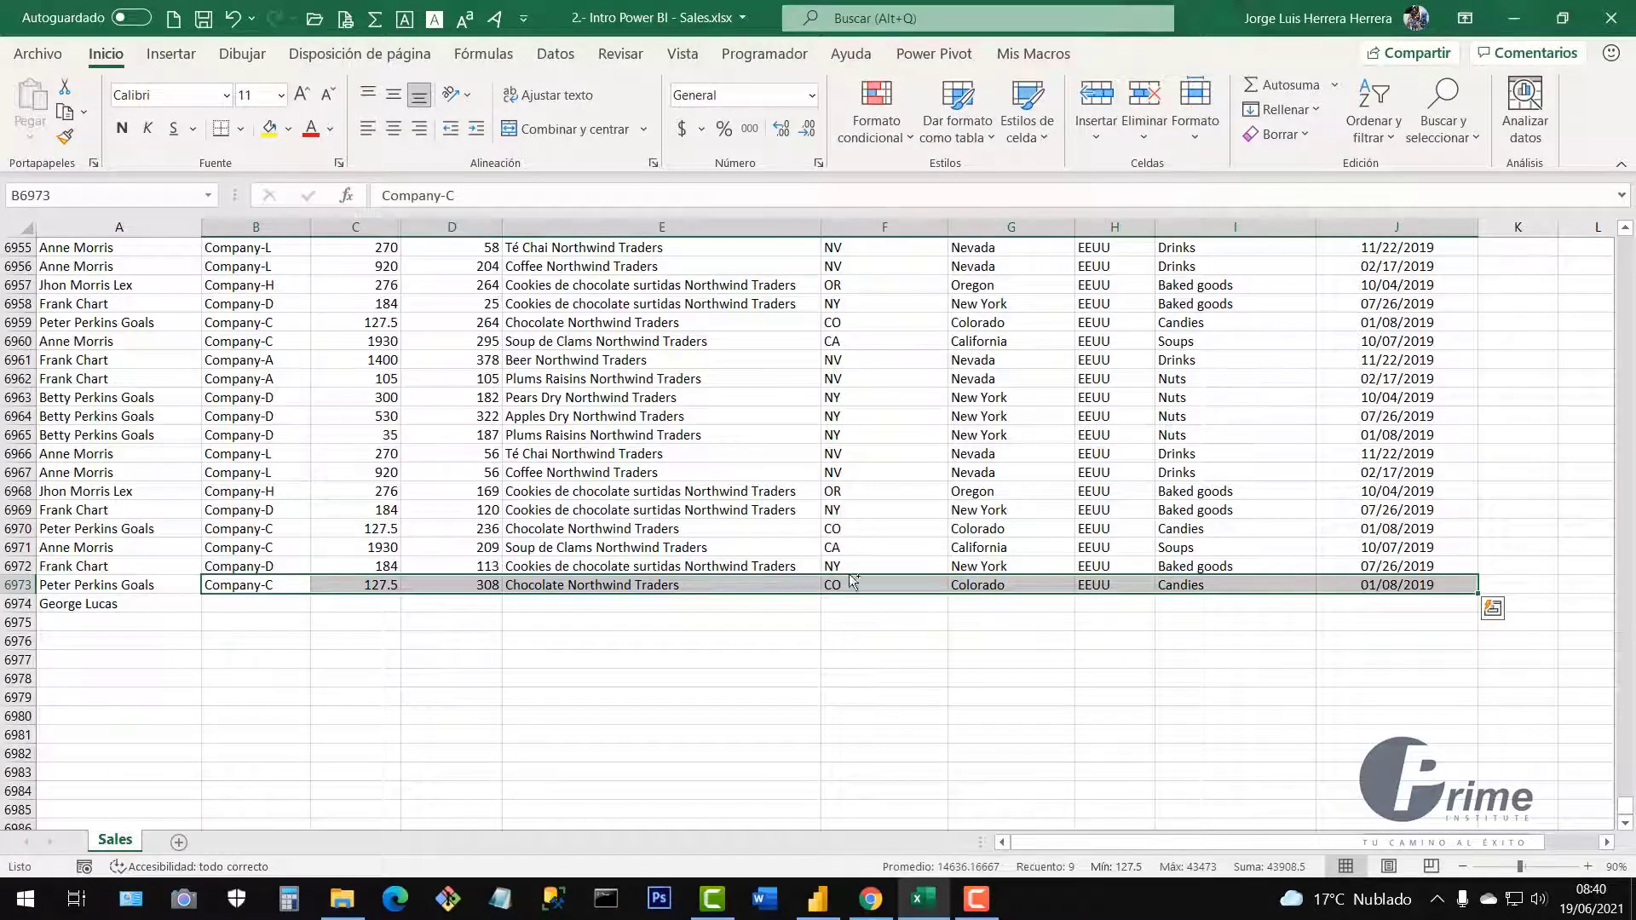
key("ctrl+c")
left_click(266, 605)
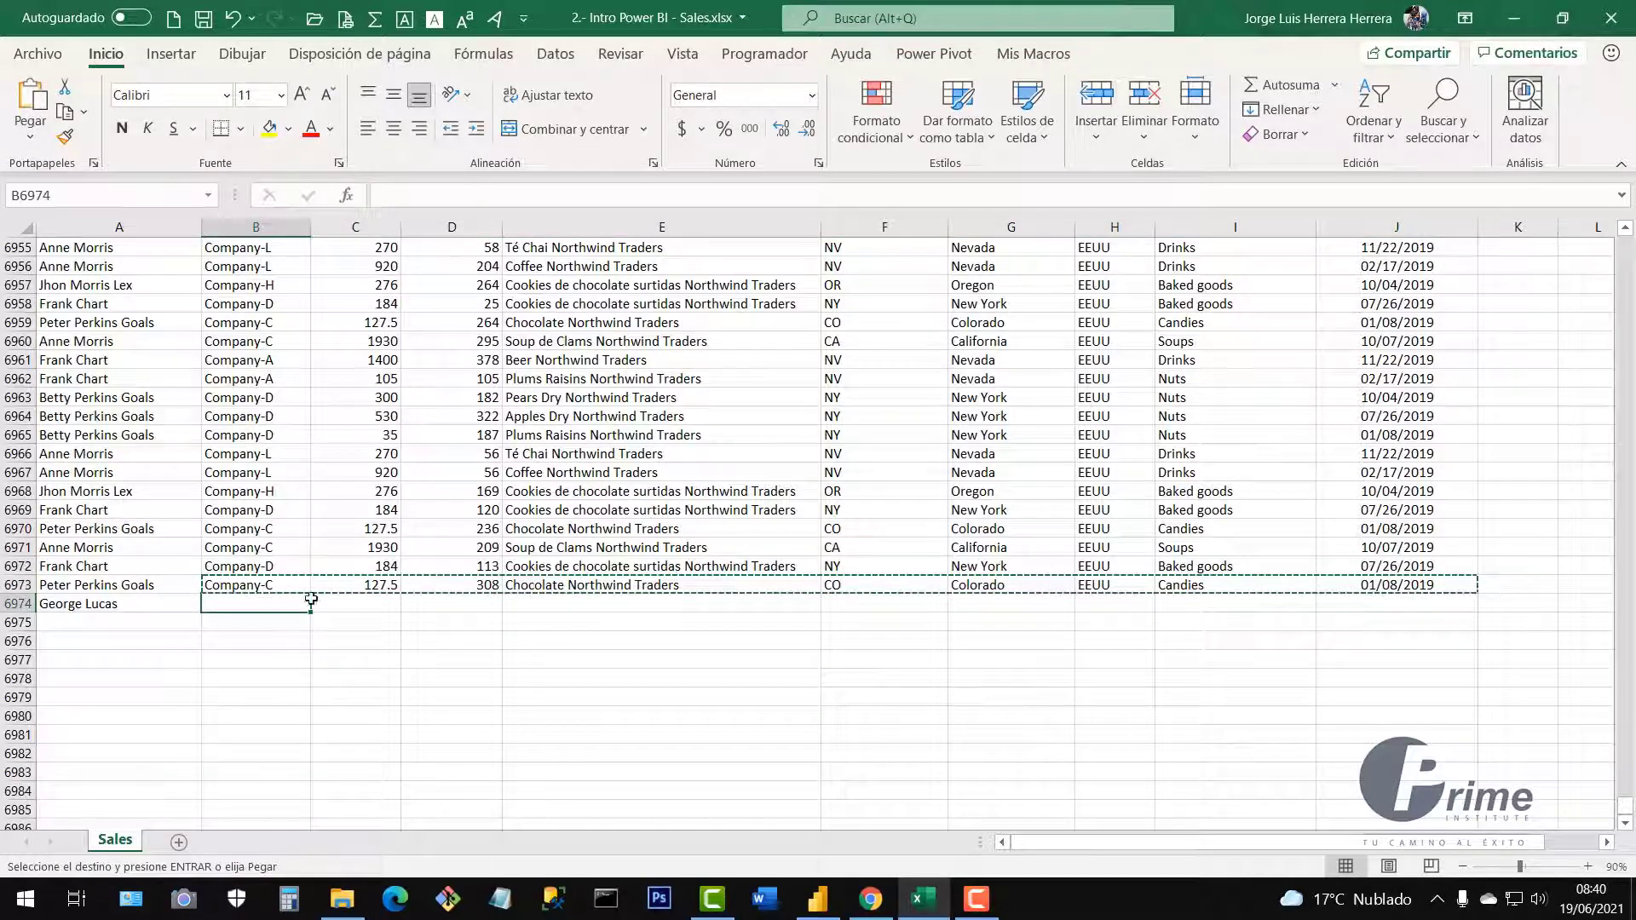
key("ctrl+v")
key("Escape")
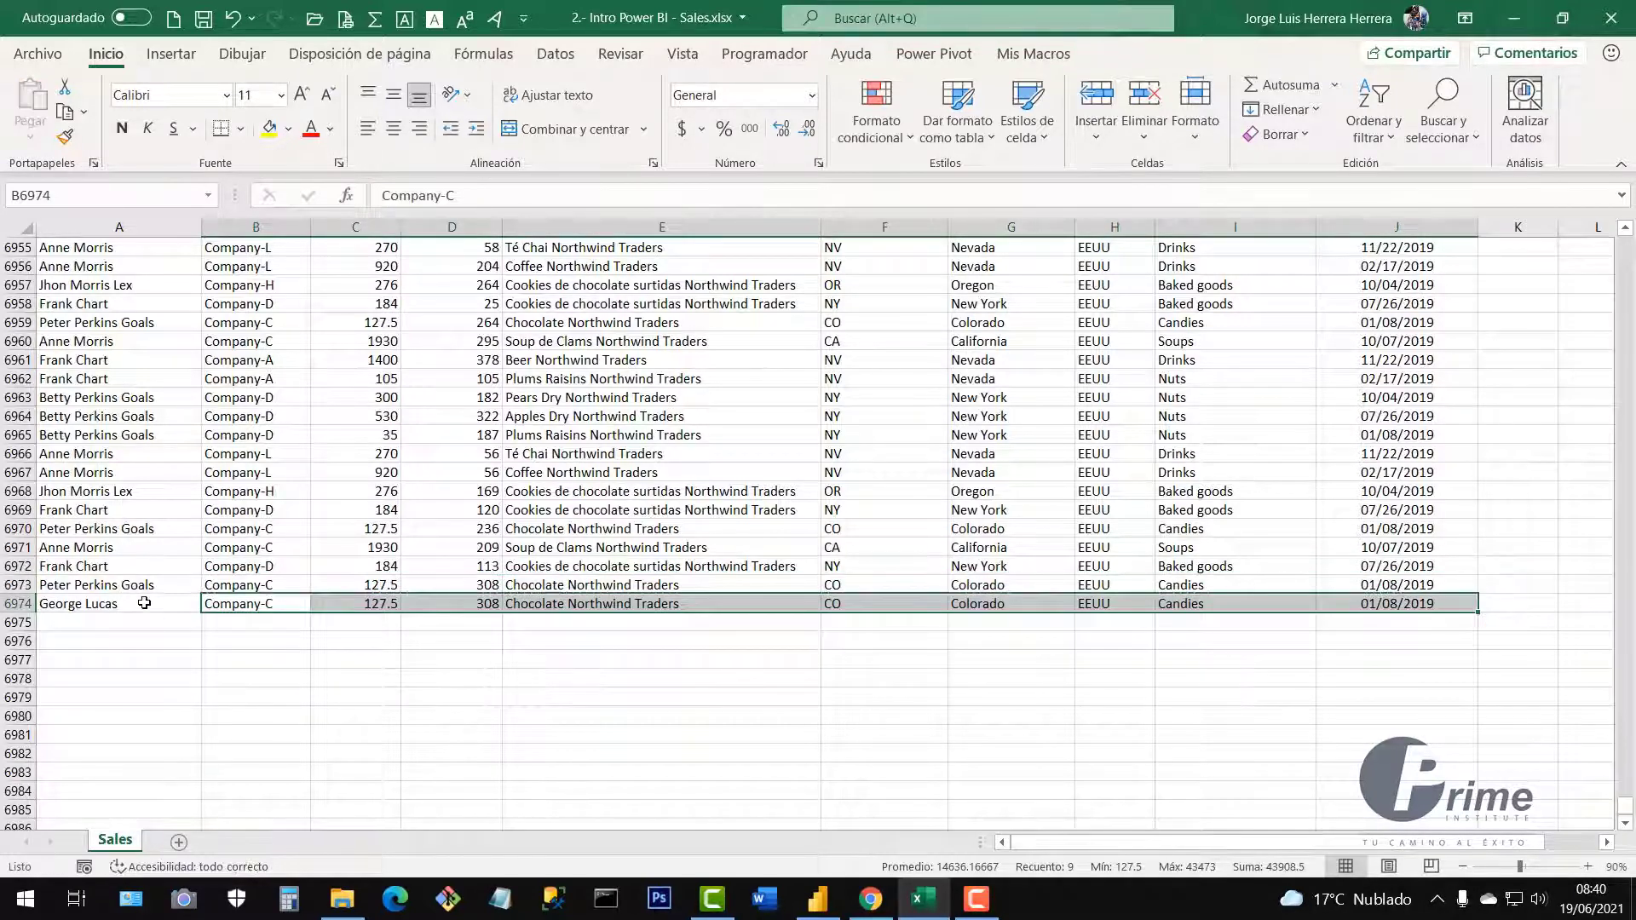
left_click(383, 604)
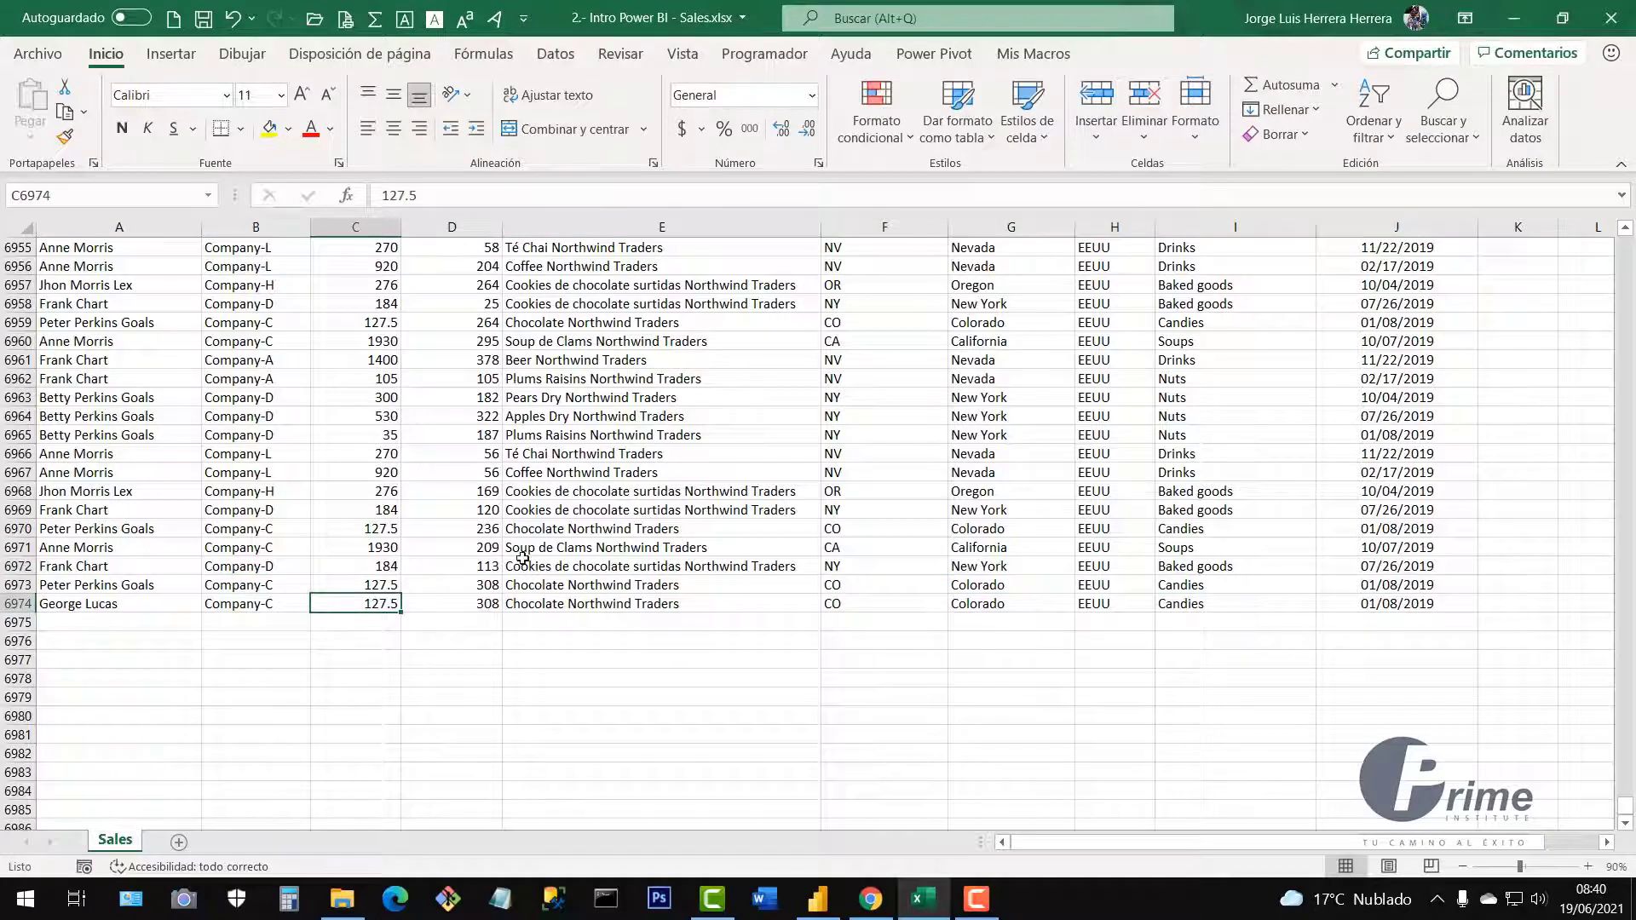
type("100")
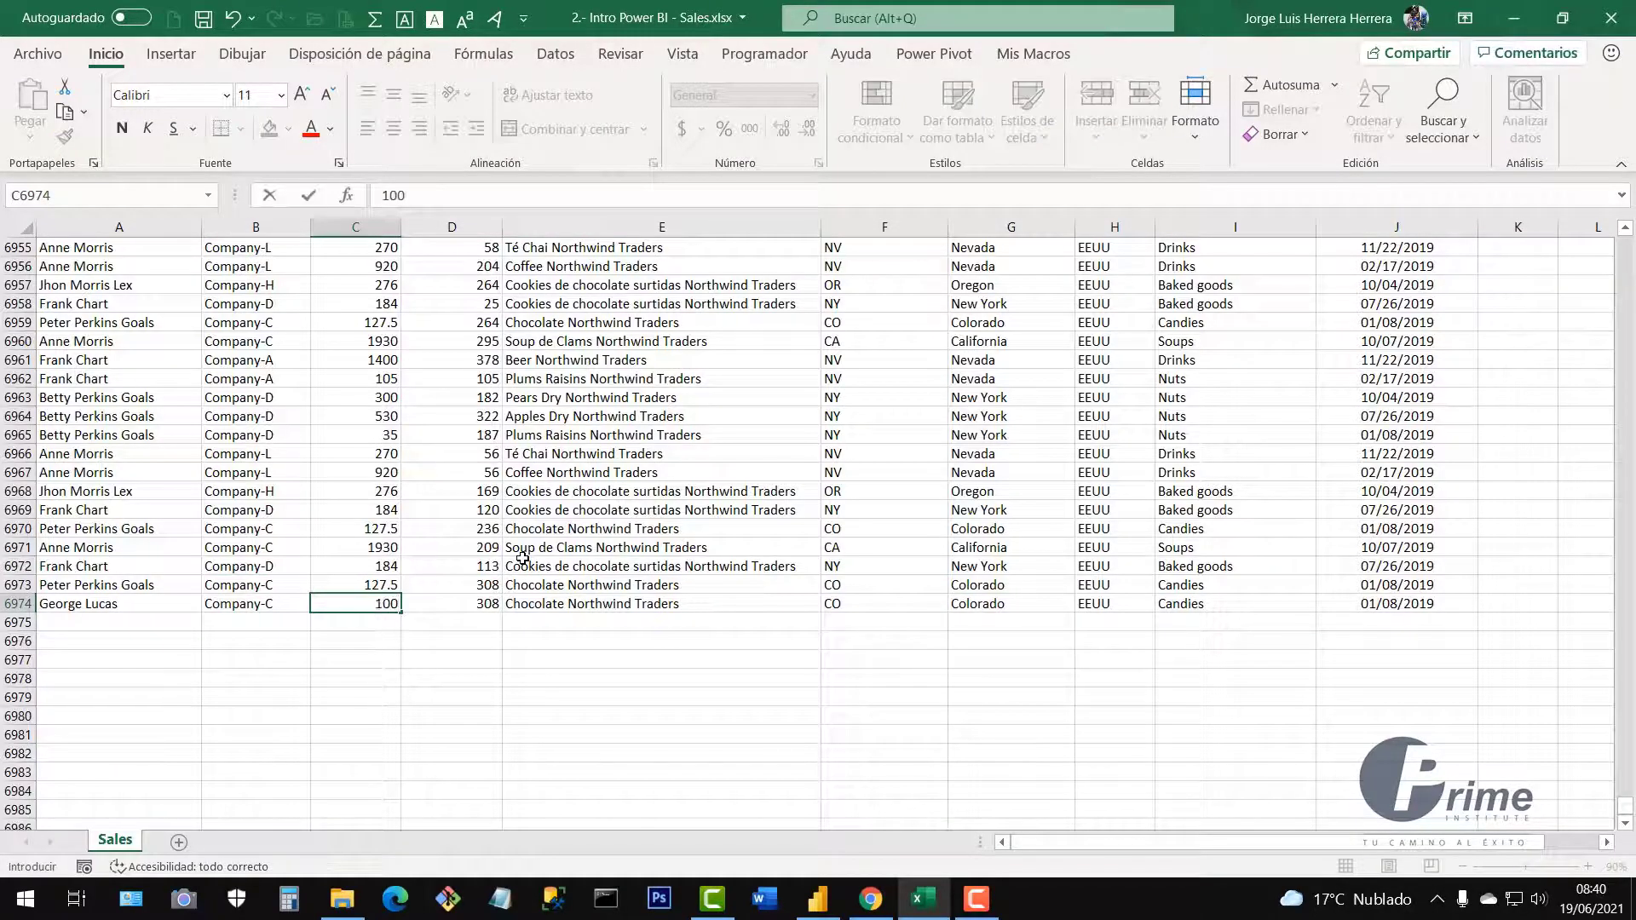
type("0000")
key("Return")
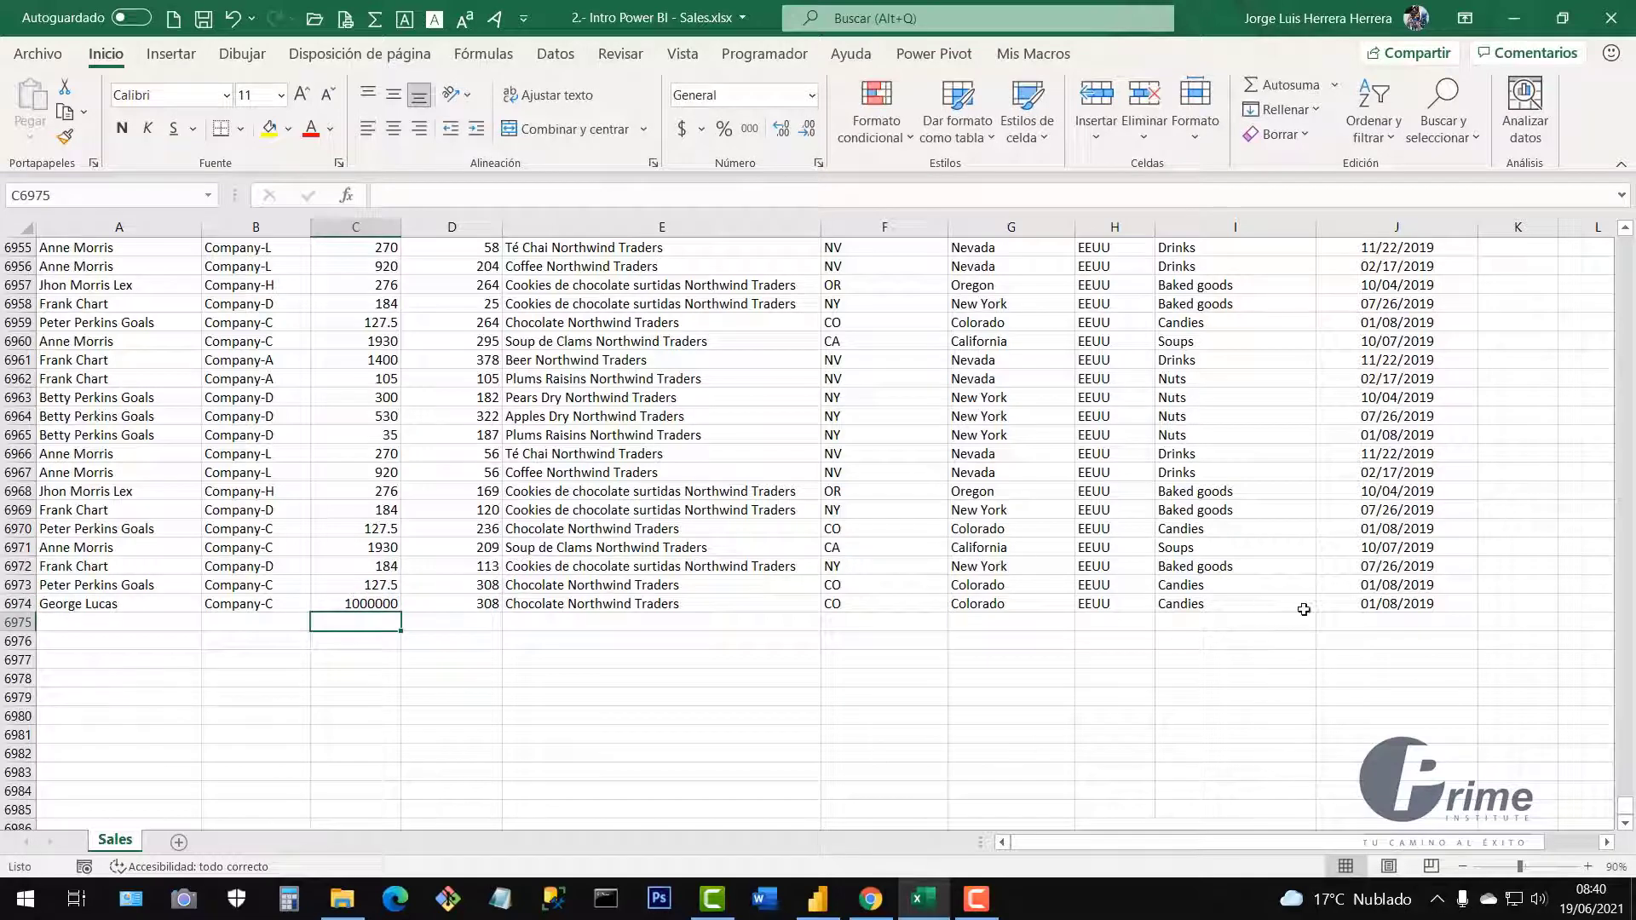
Check row 6974's date, seller and 1000000 value, save Sales.xlsx, and return to Power BI.
left_click(1386, 607)
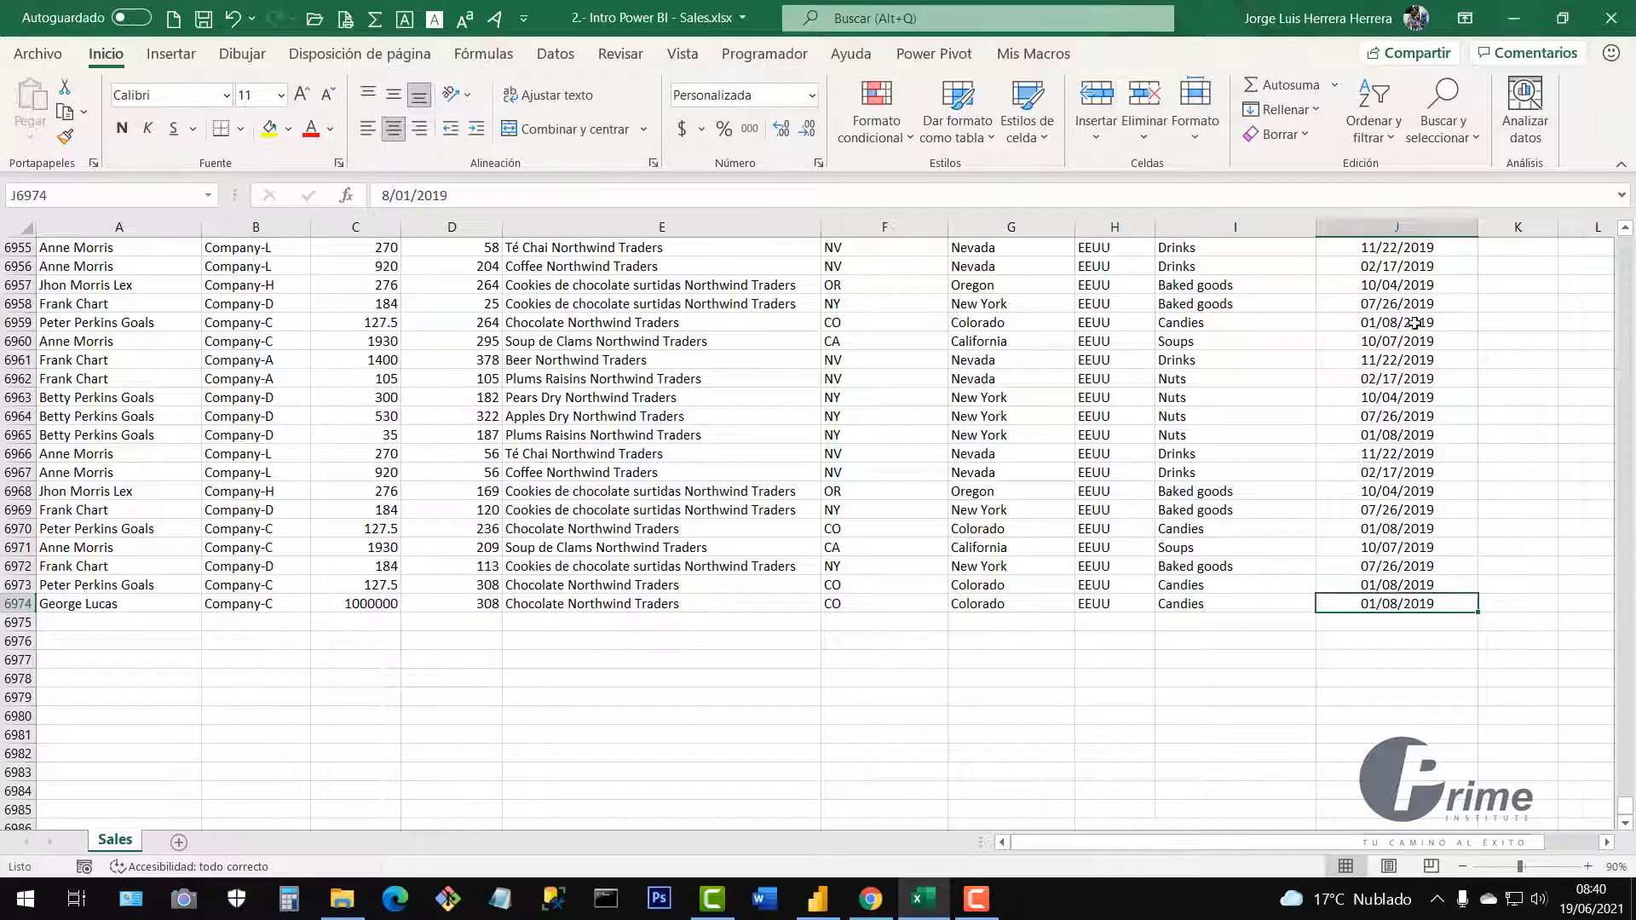
left_click_drag(1414, 303, 1428, 600)
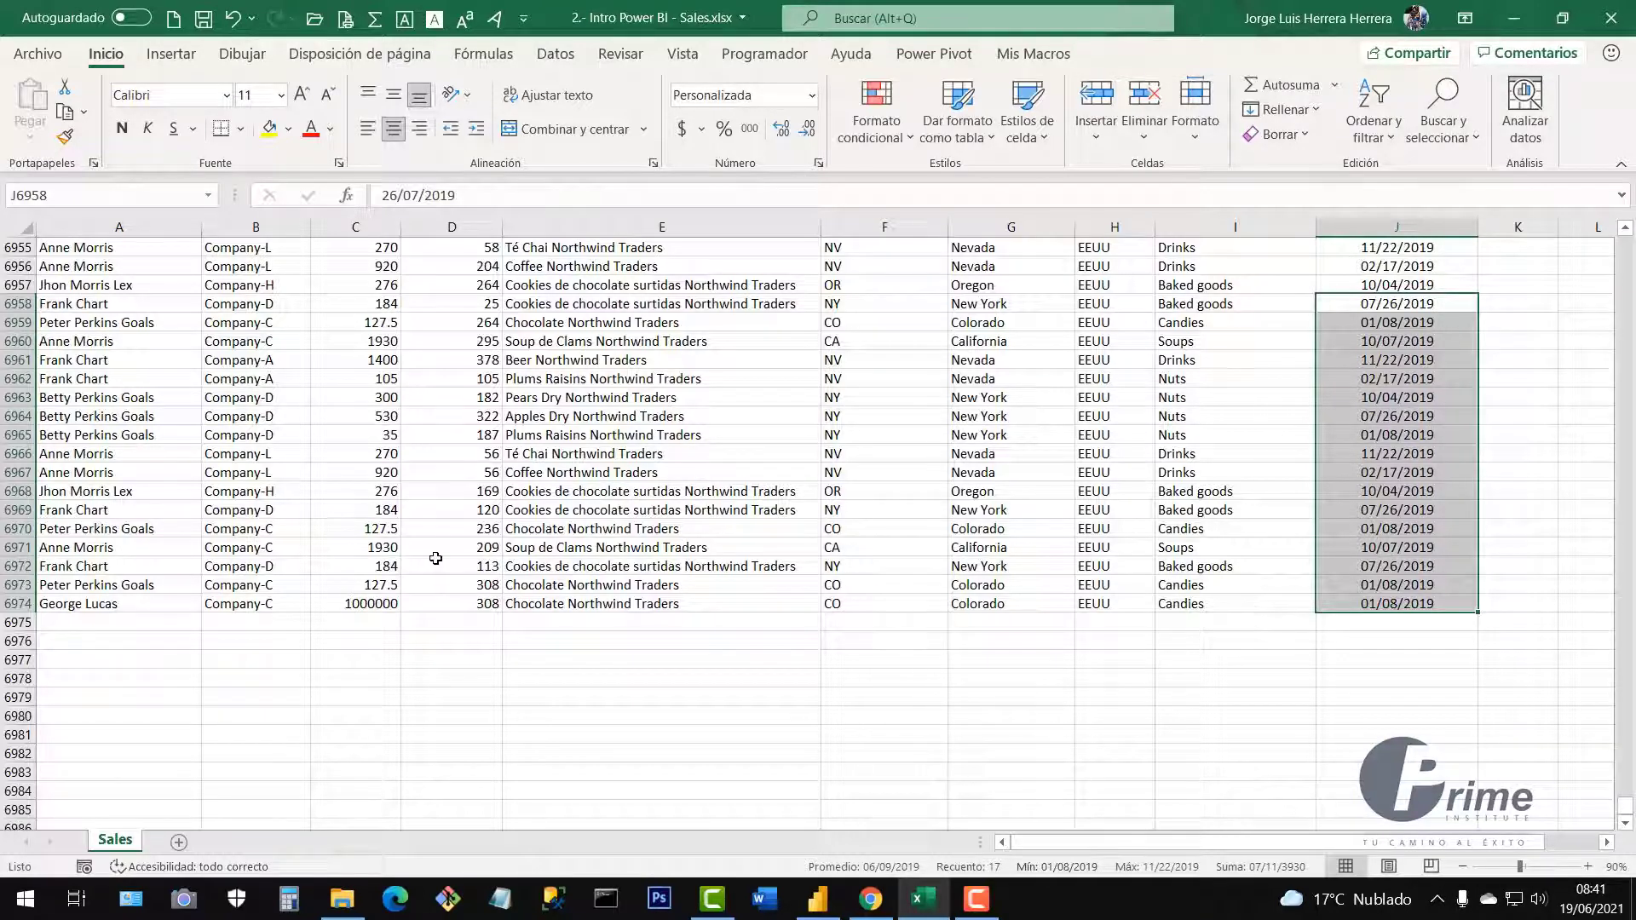
left_click(204, 22)
left_click(583, 395)
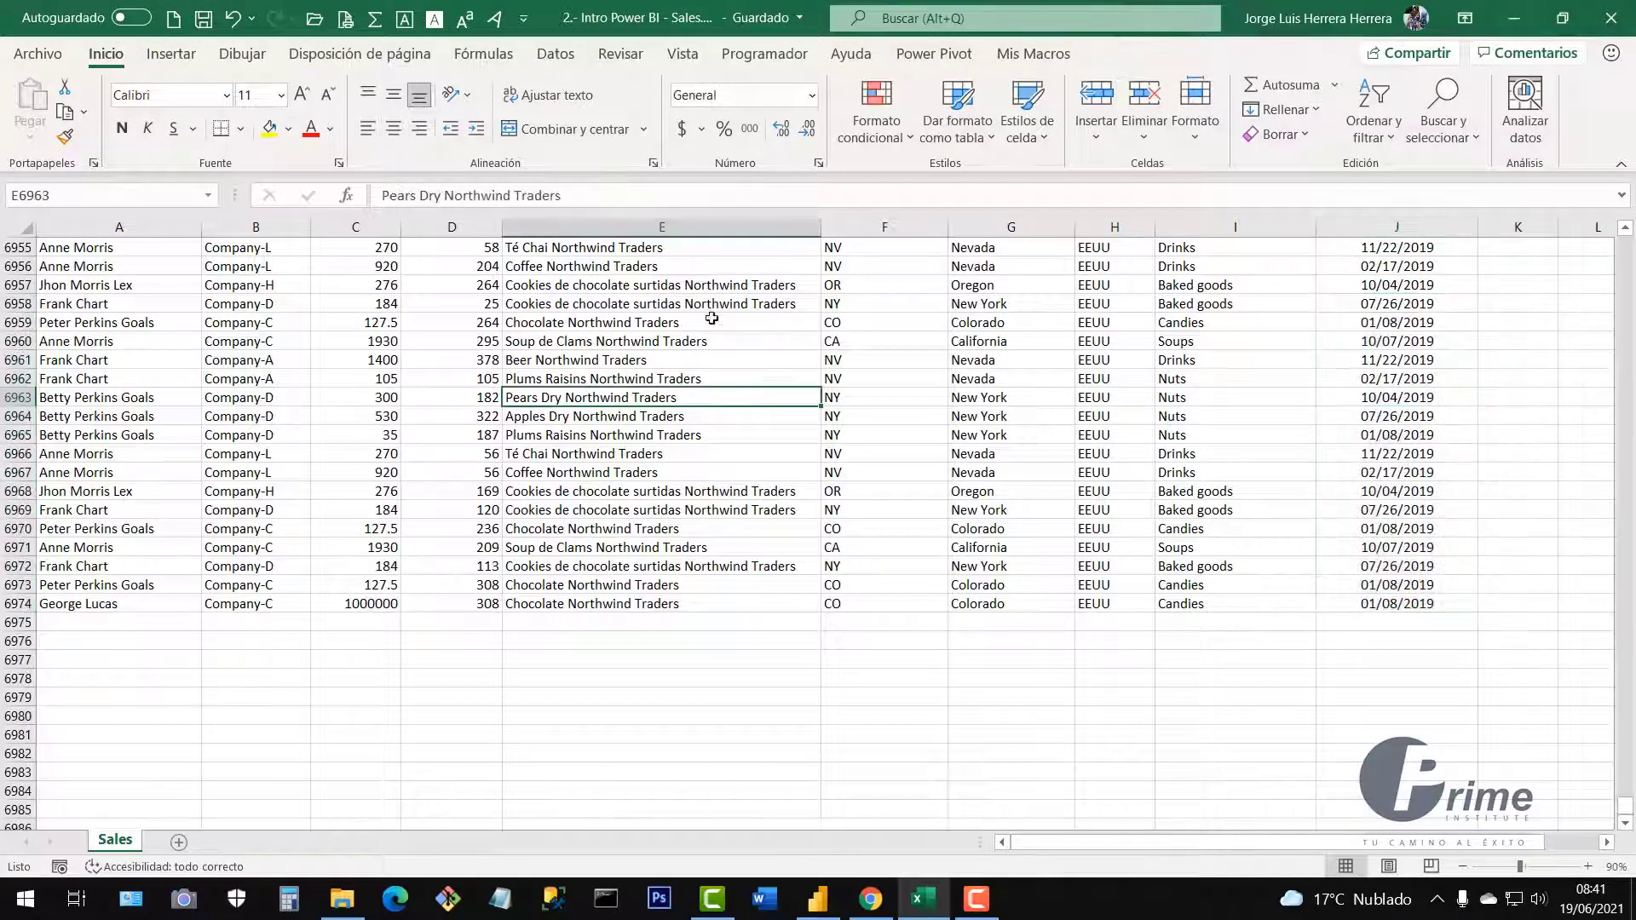
left_click(102, 607)
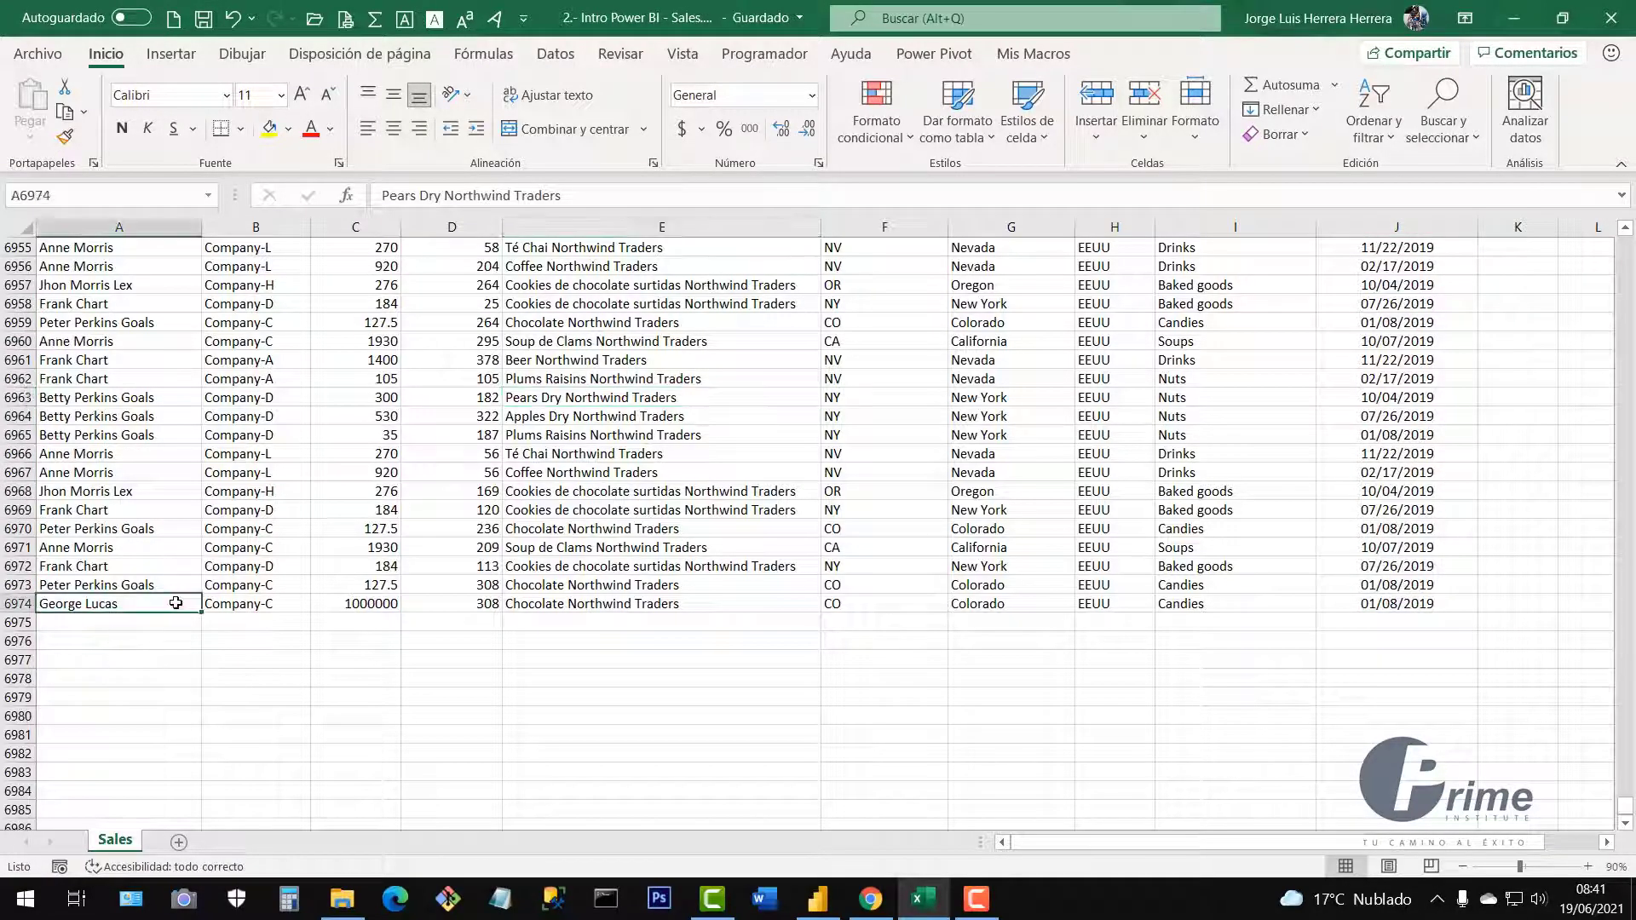
left_click(365, 604)
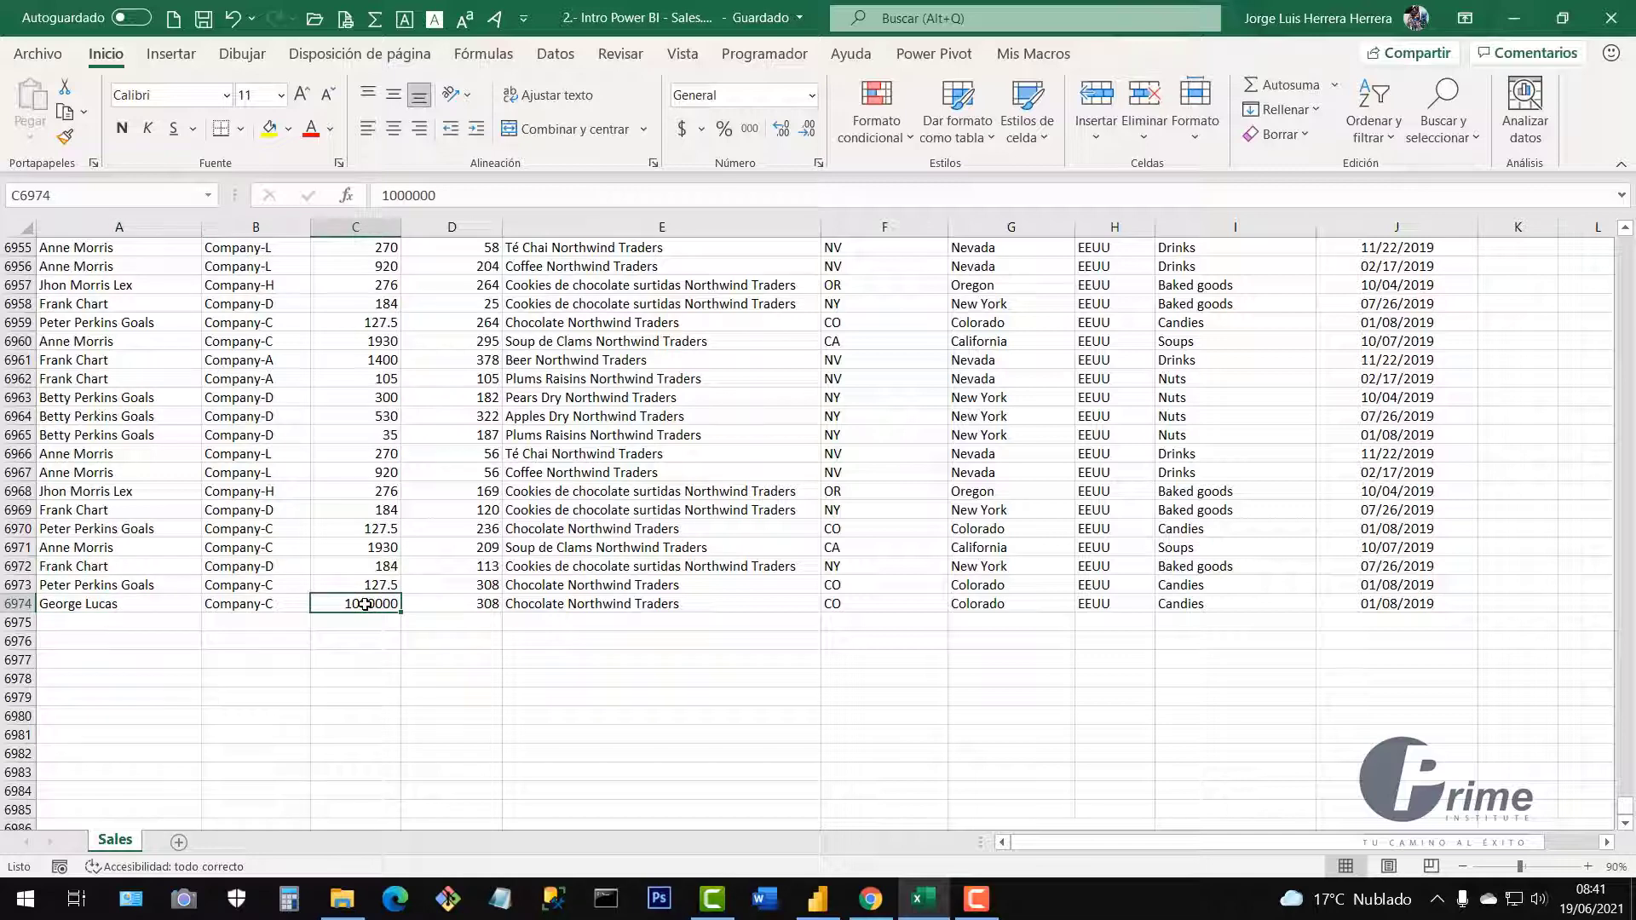
left_click(419, 491)
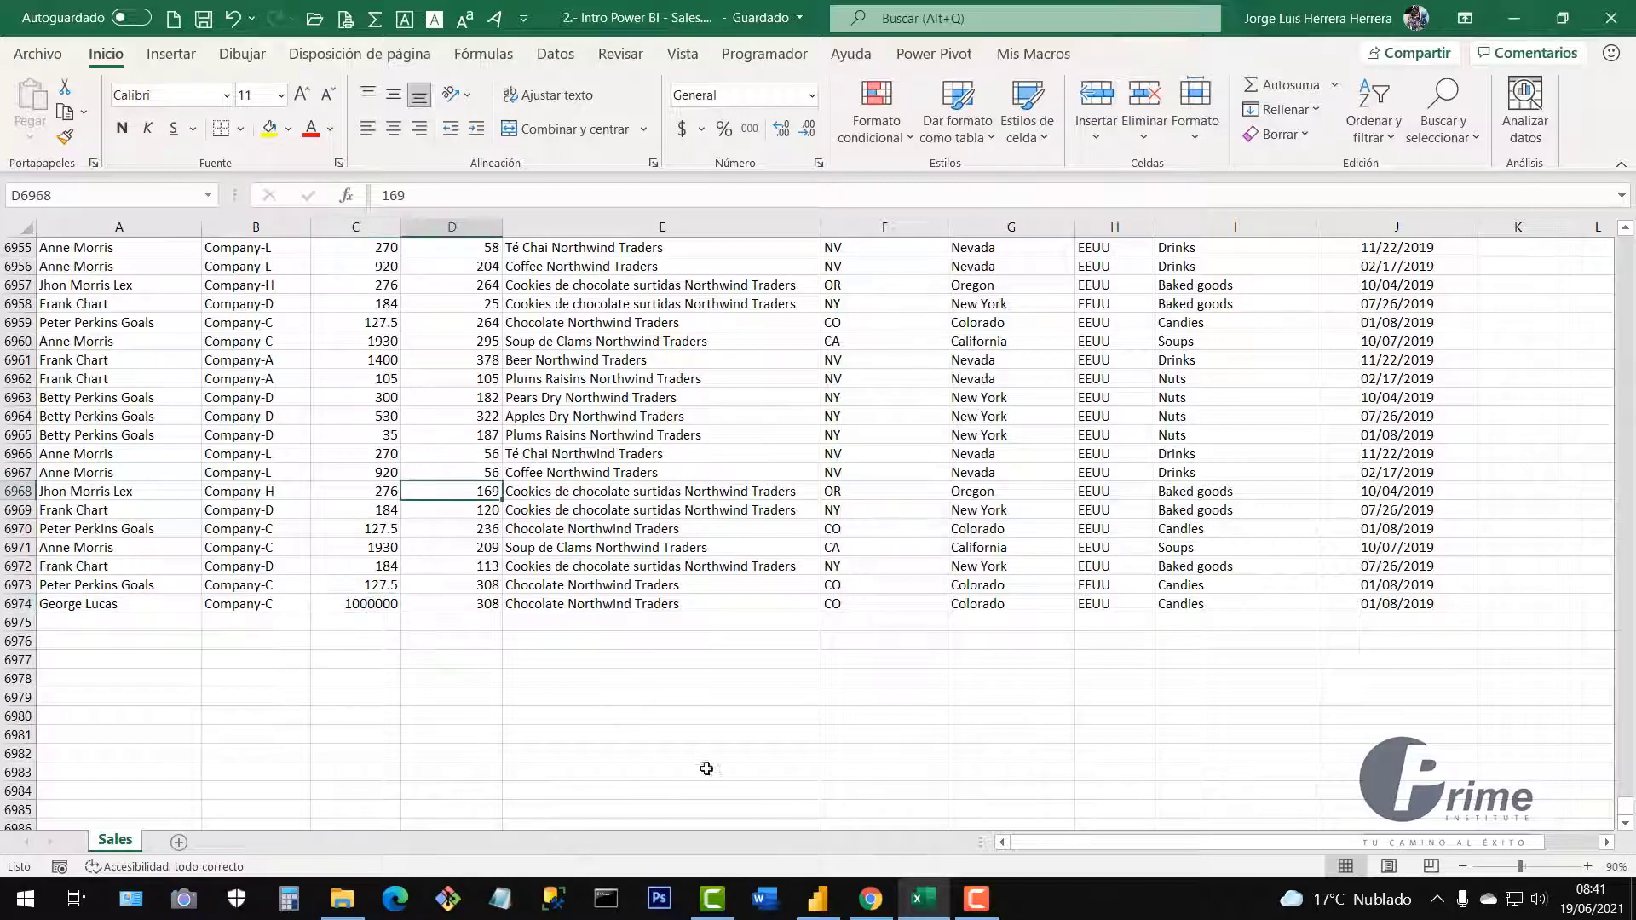
left_click(817, 899)
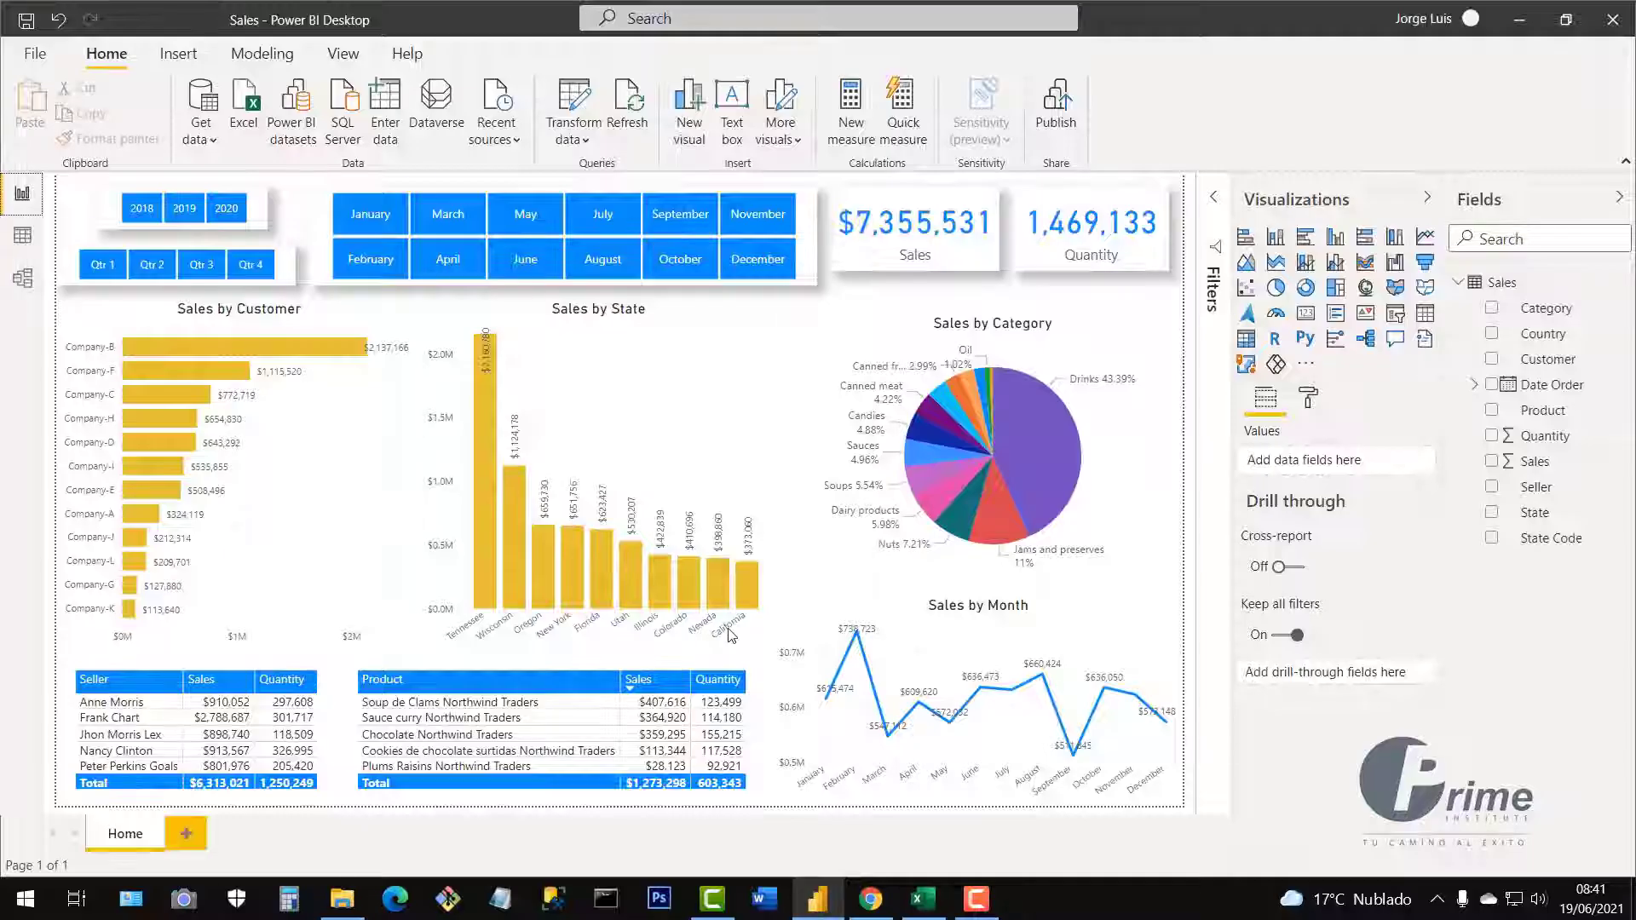
Refresh the data so sales total $8,355,531 and 1,469,441 units, then widen the year slicer.
left_click(629, 126)
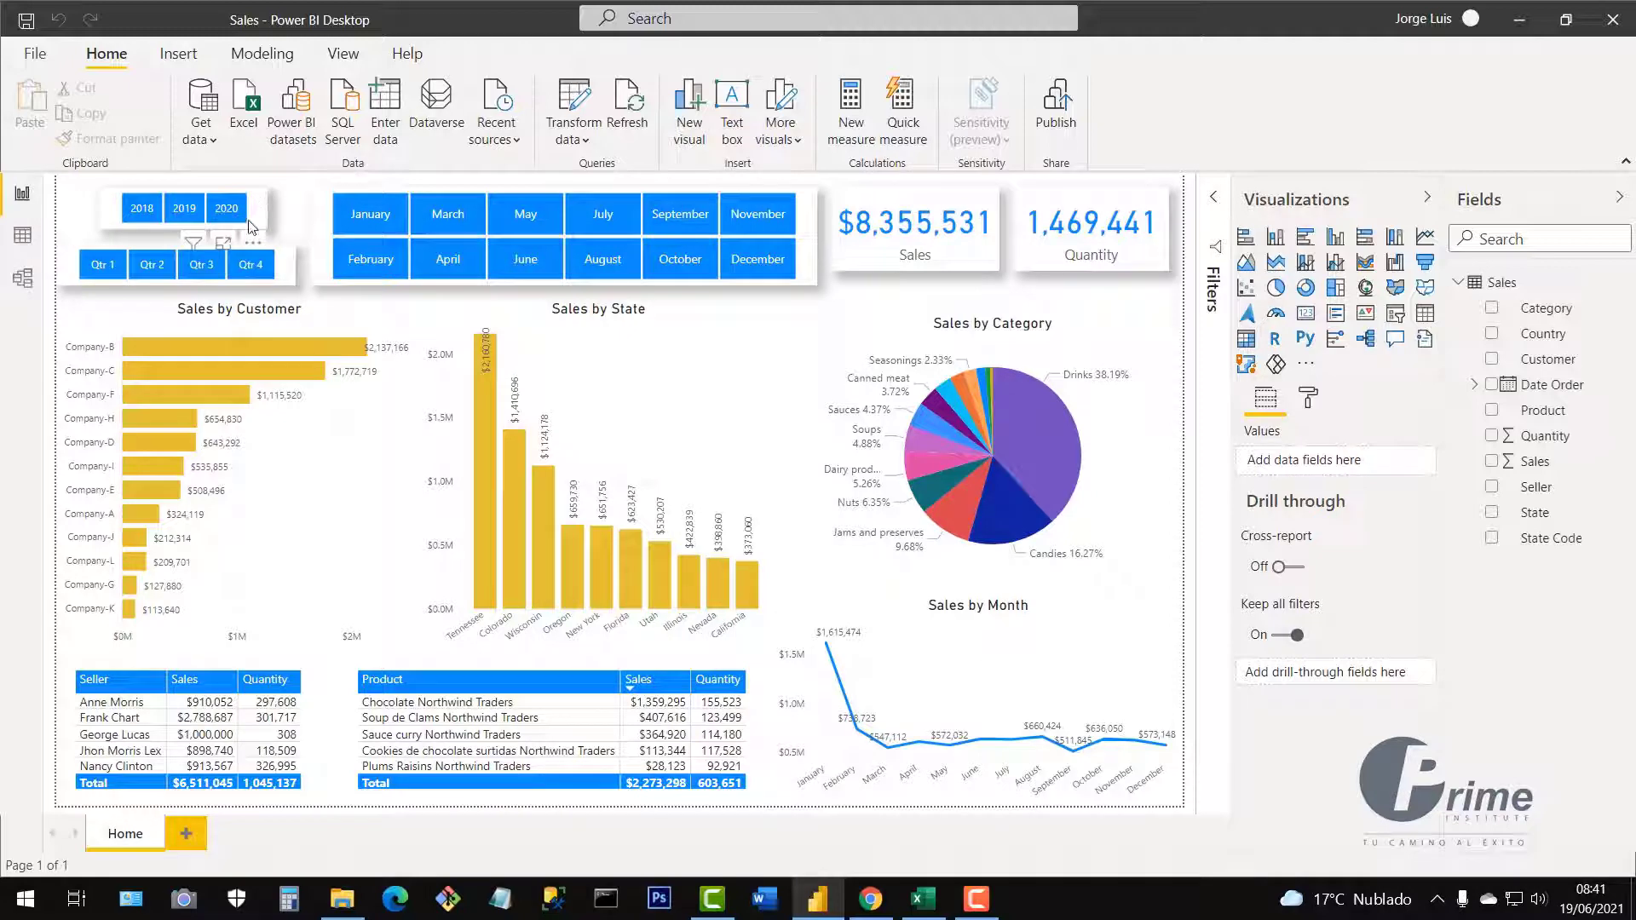
left_click(252, 226)
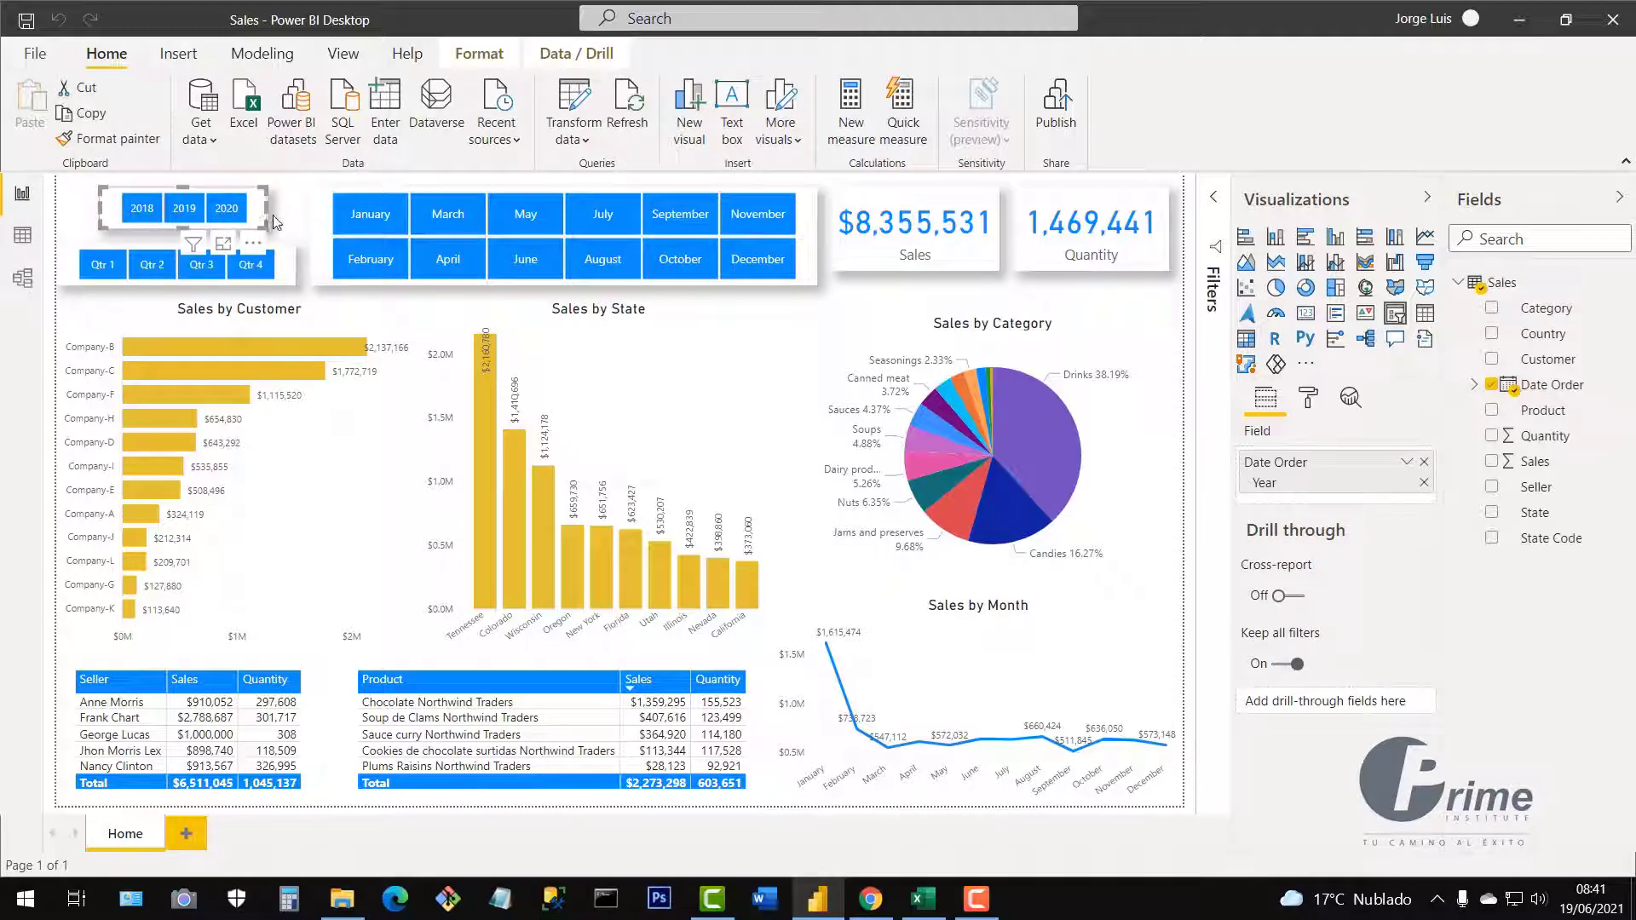
left_click_drag(267, 213, 298, 212)
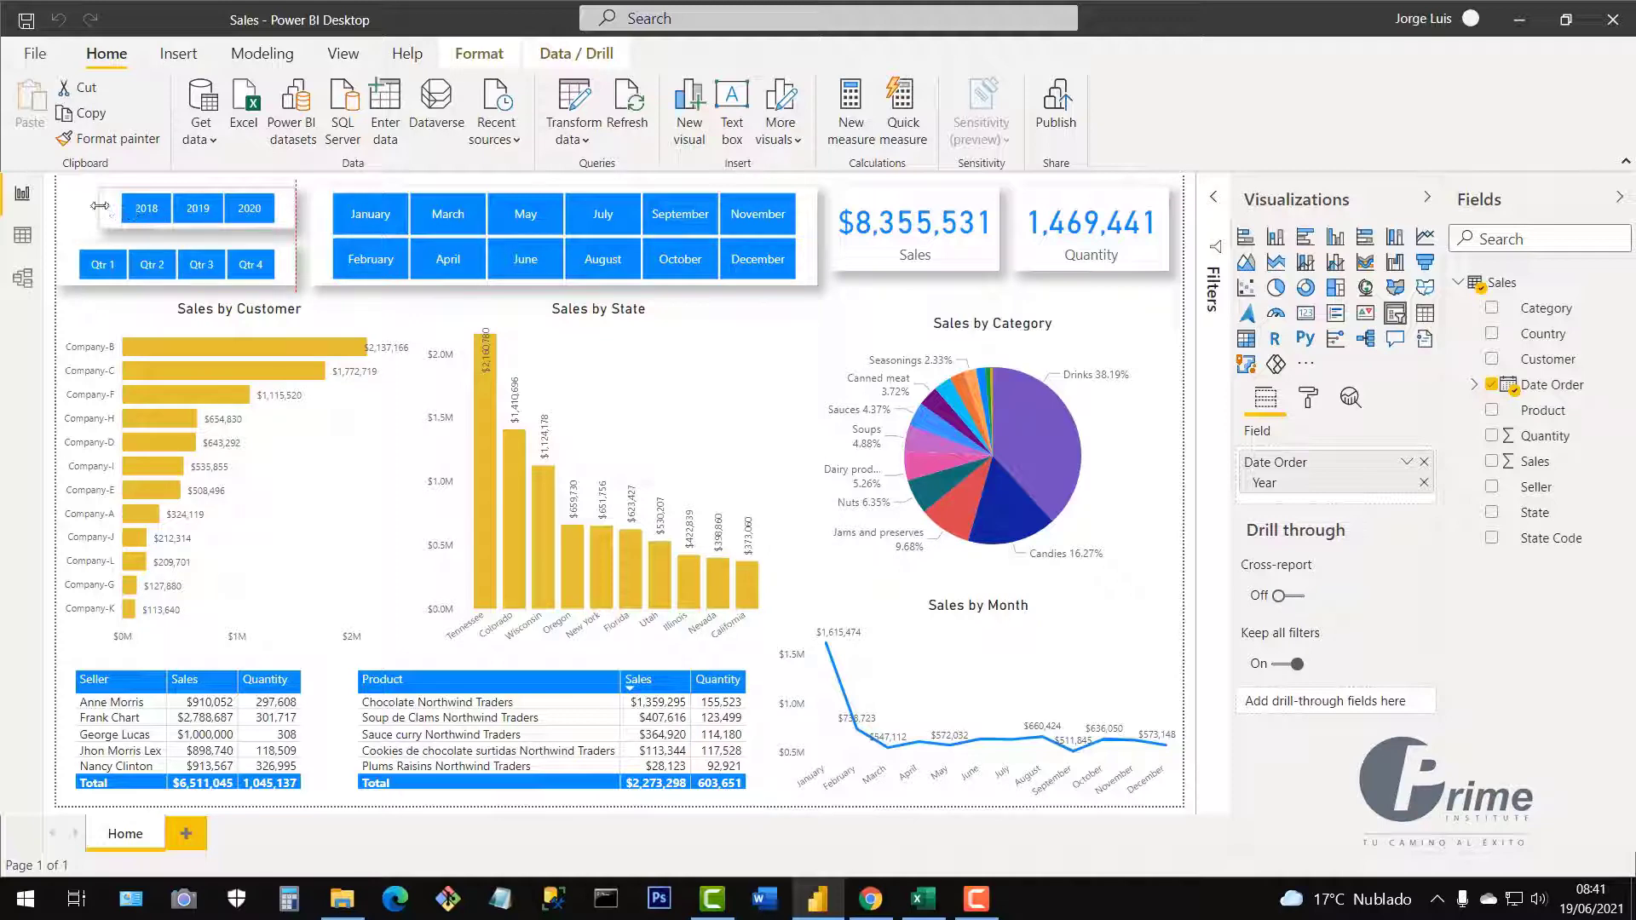
mouse_move(100, 206)
left_mouse_down()
mouse_move(61, 213)
mouse_move(111, 212)
left_mouse_up()
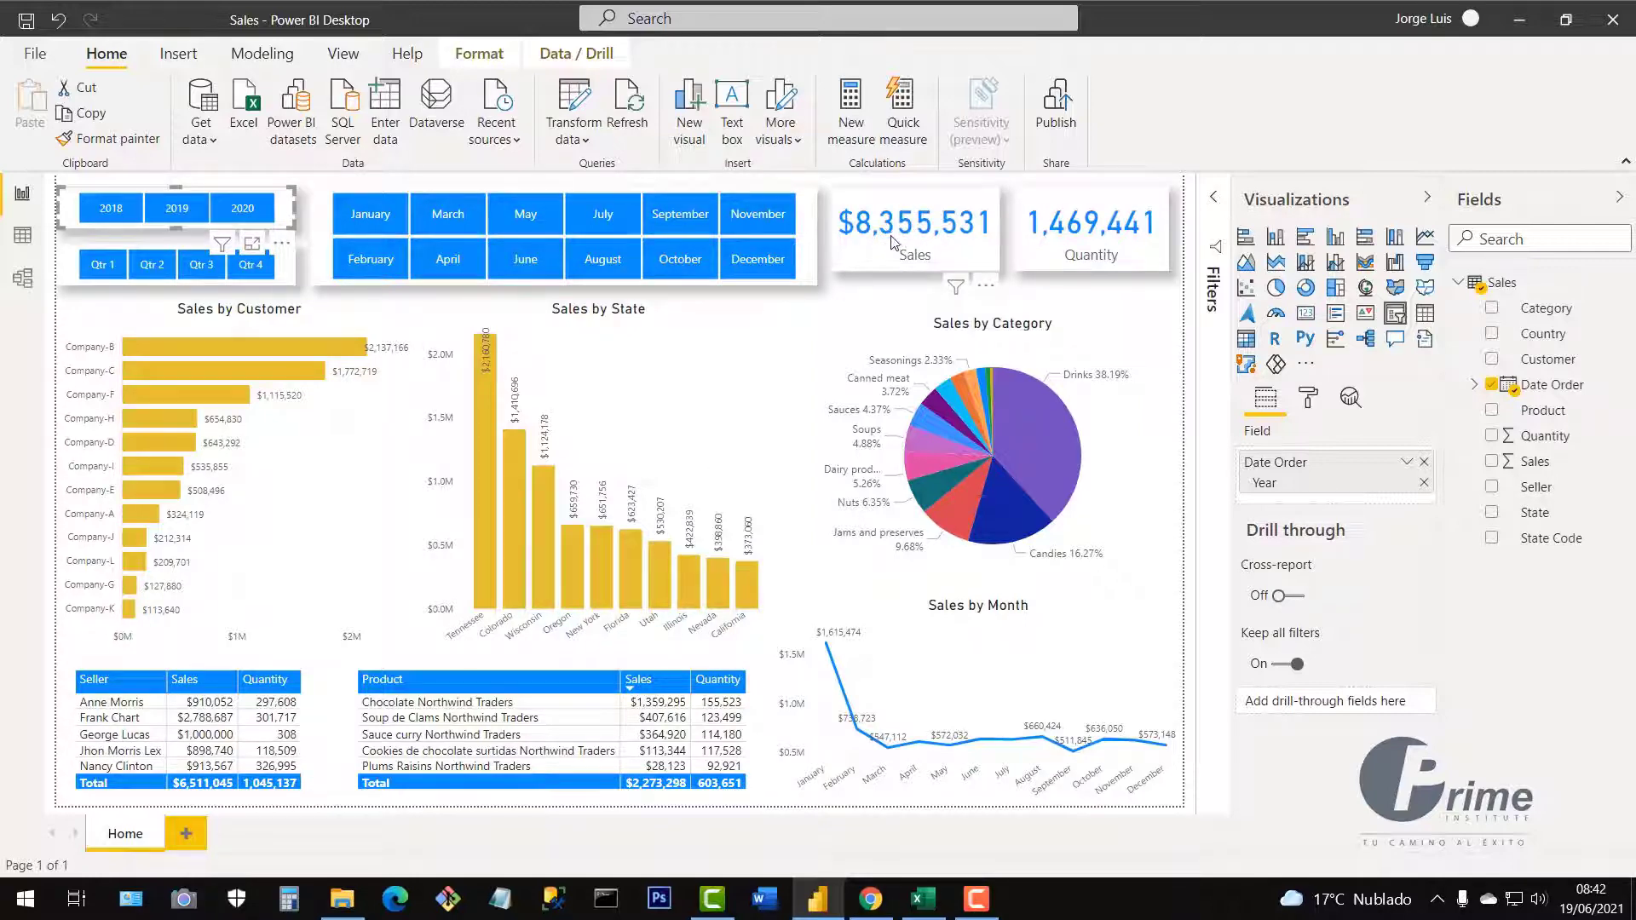
In Excel, change the year in J6974 from 2019 to 2021, giving 01/08/2021.
left_click(921, 901)
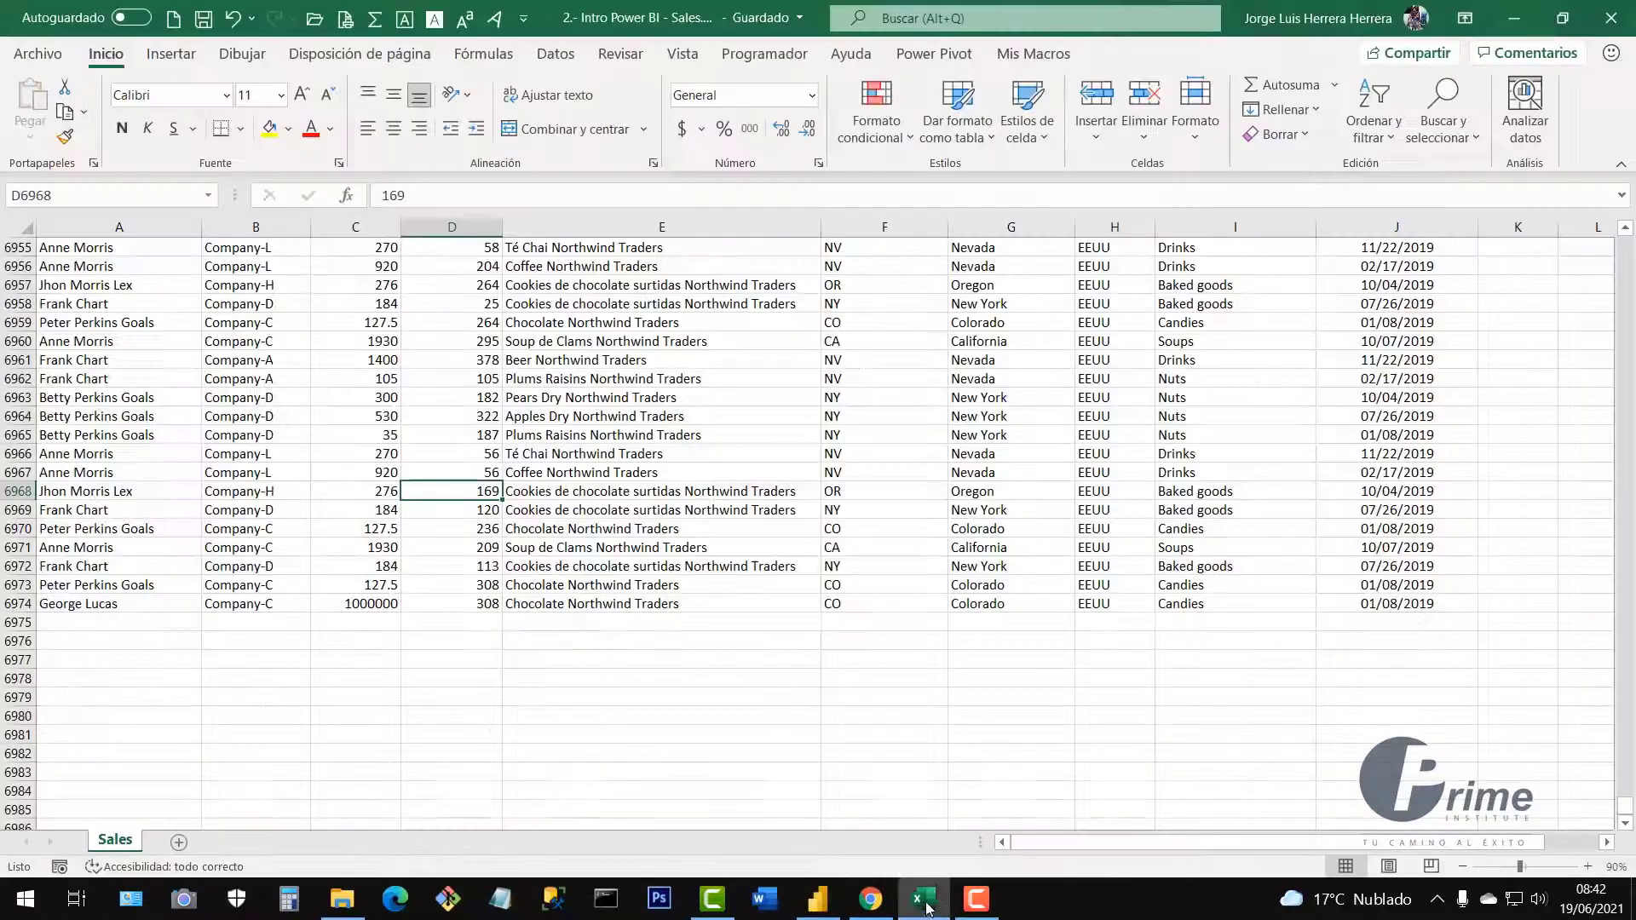
left_click(1440, 607)
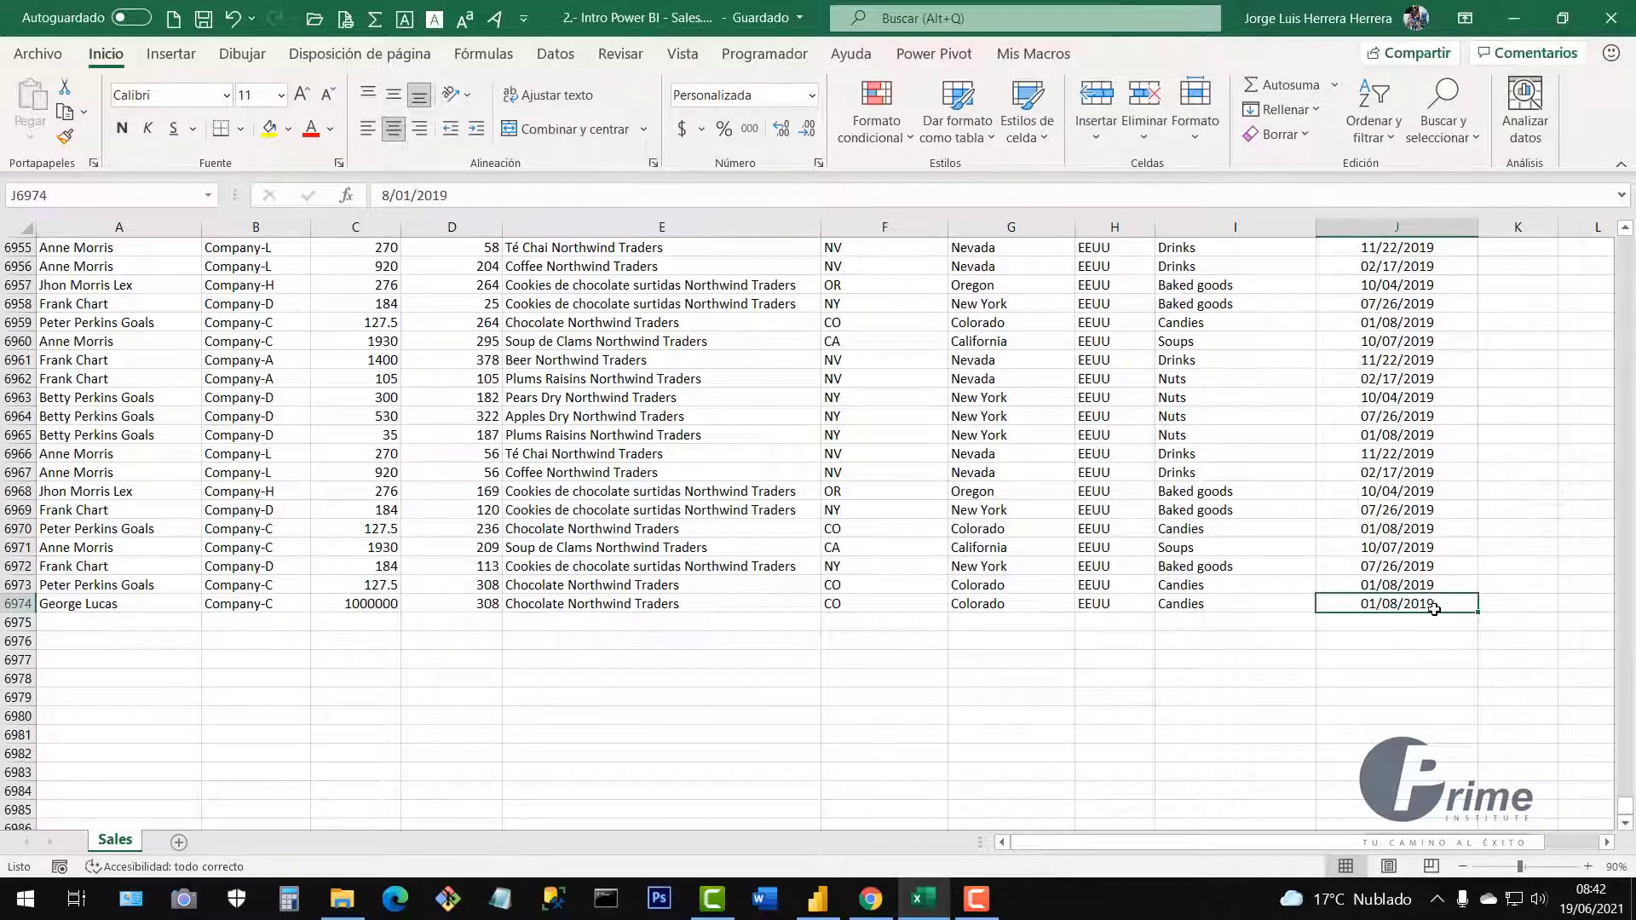
scroll(1387, 632, "up", 2)
scroll(872, 651, "down", 1)
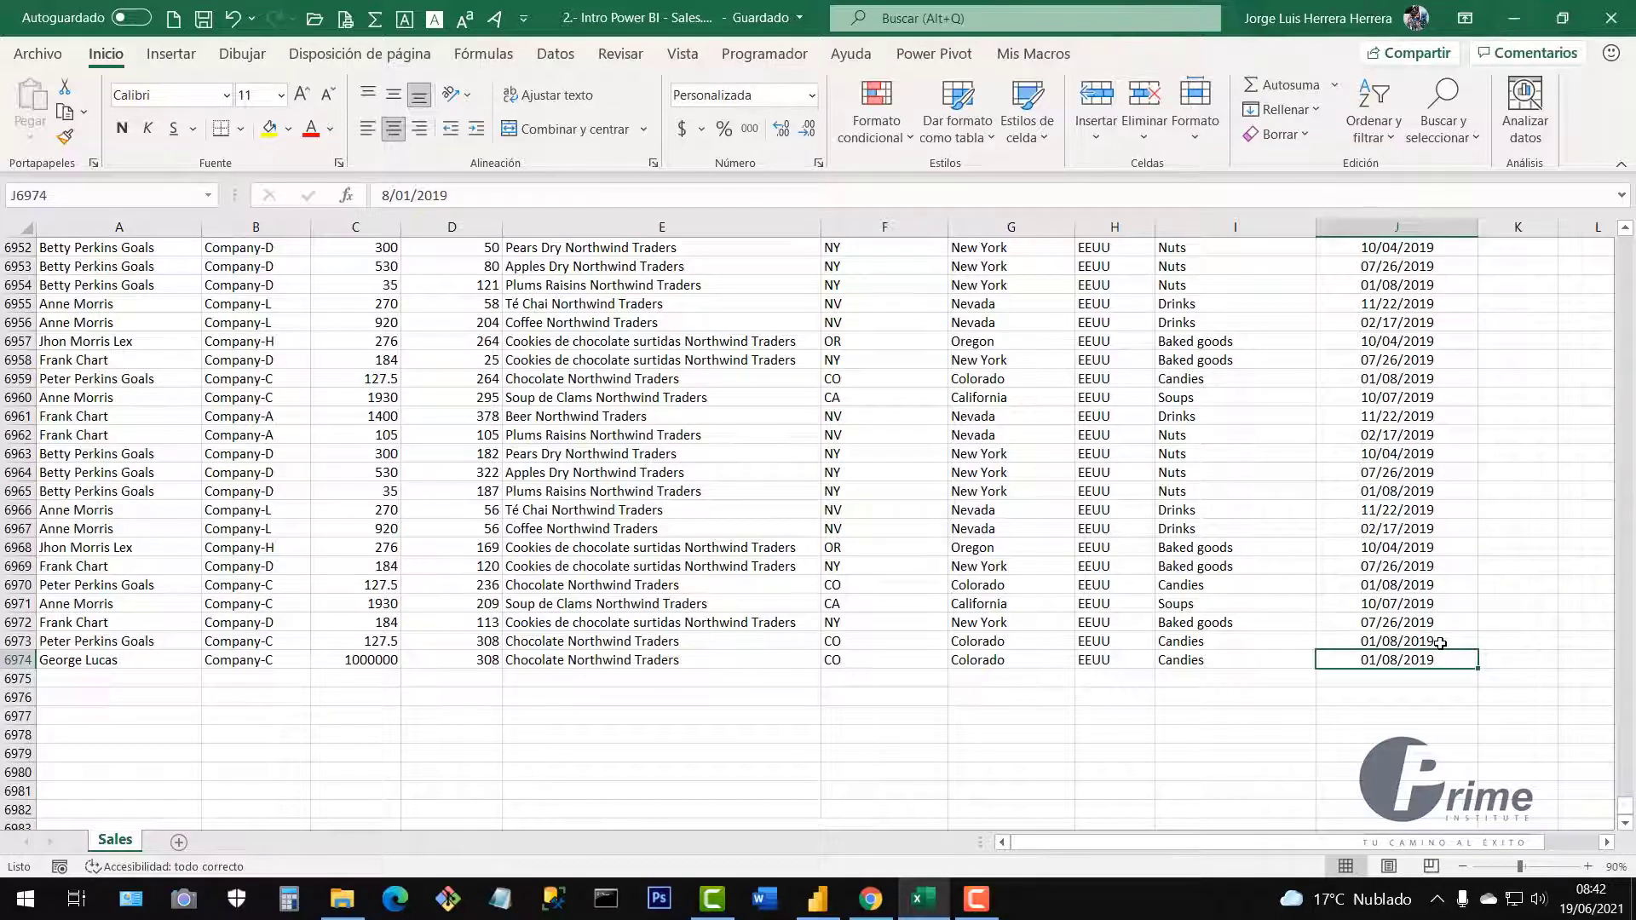
left_click(448, 196)
type("21")
key("Return")
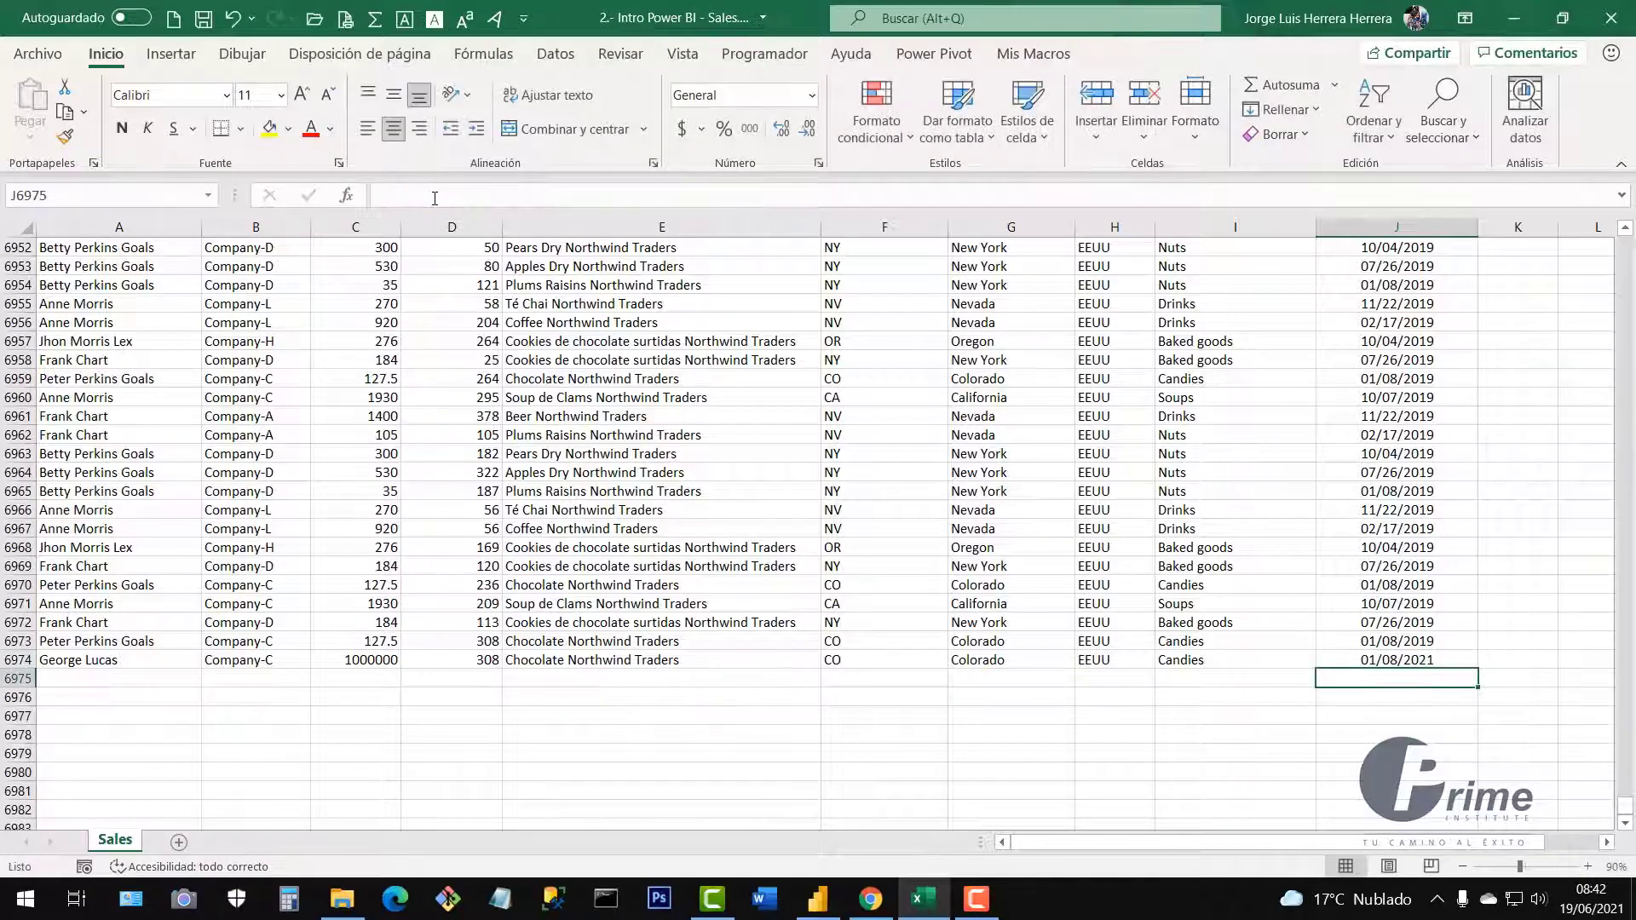
Save the workbook, confirm the new date, and go back to Power BI Desktop.
left_click(1294, 583)
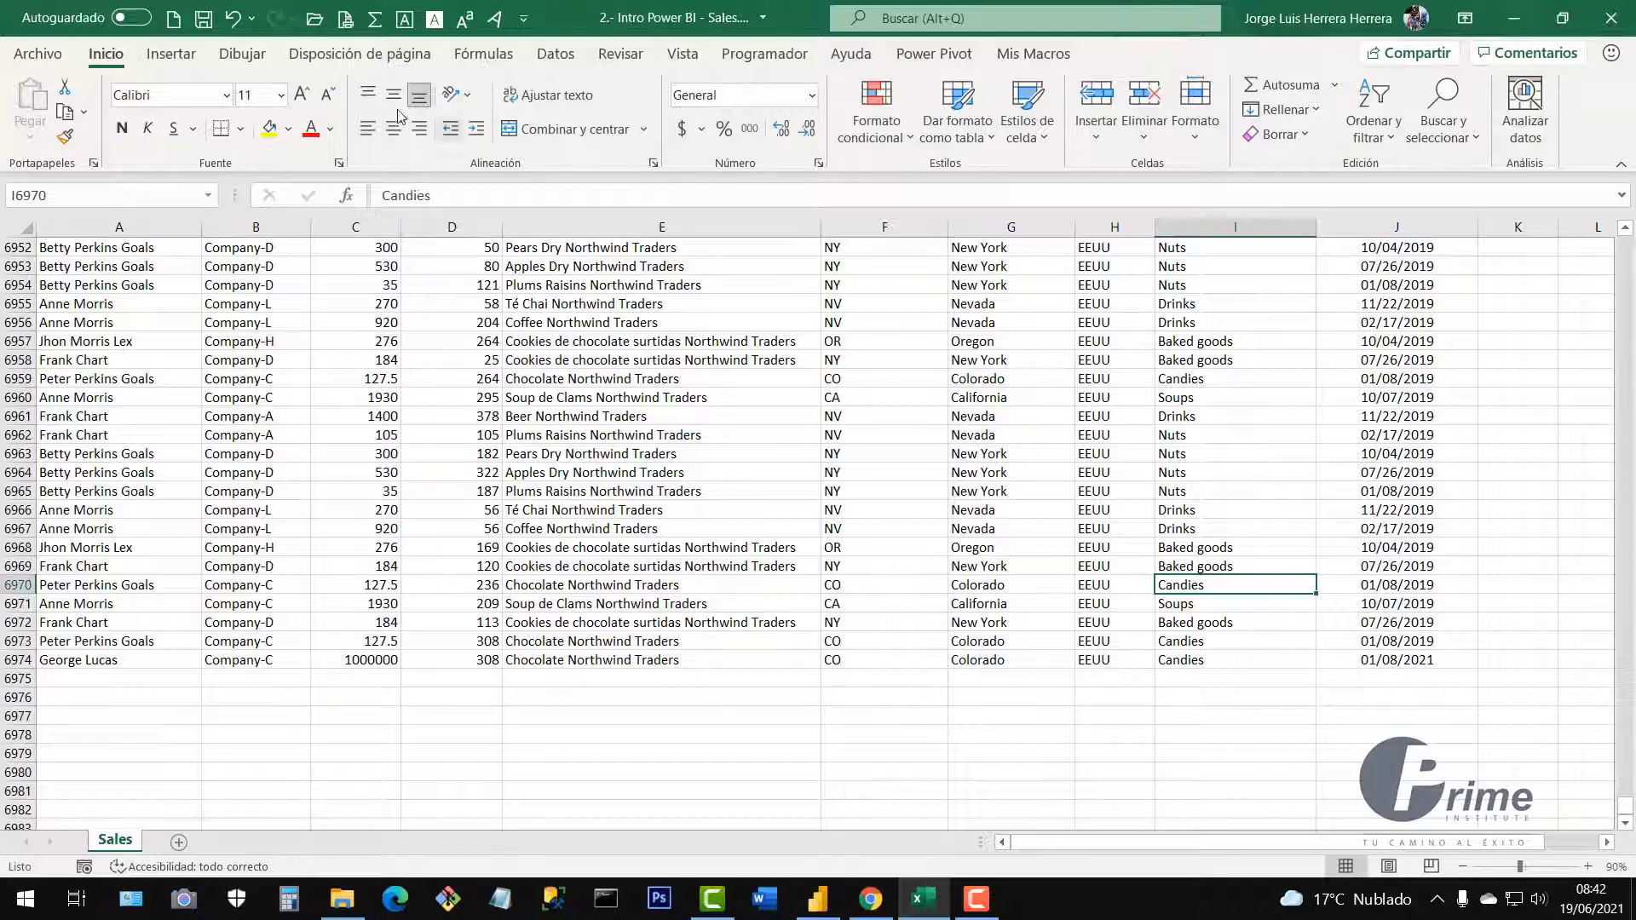
left_click(209, 27)
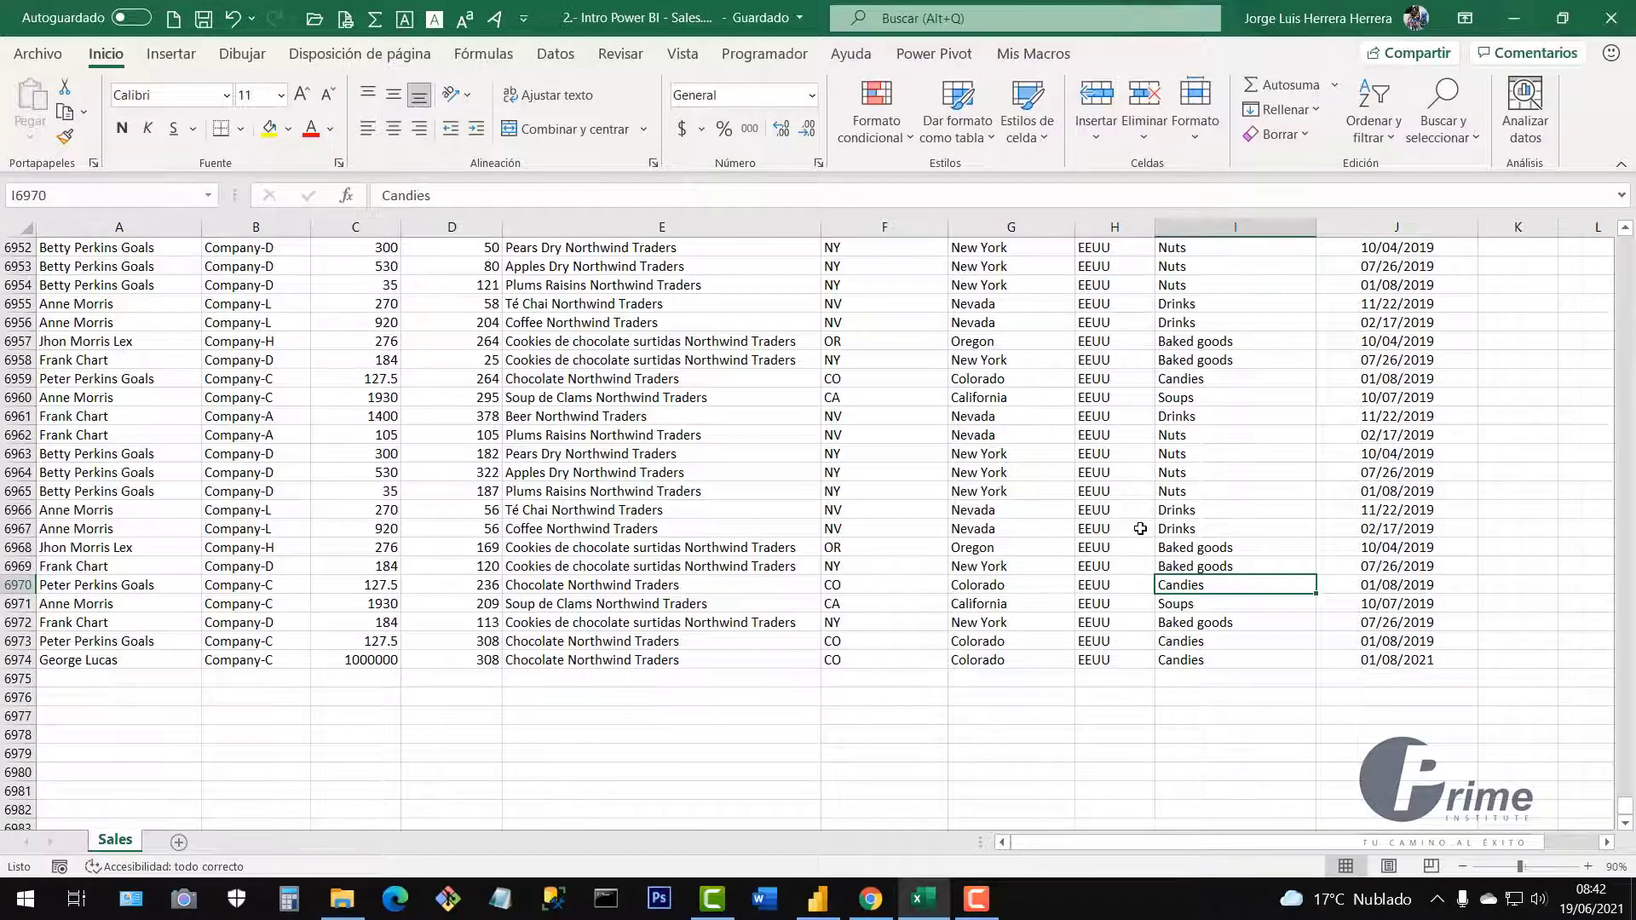
left_click(1382, 660)
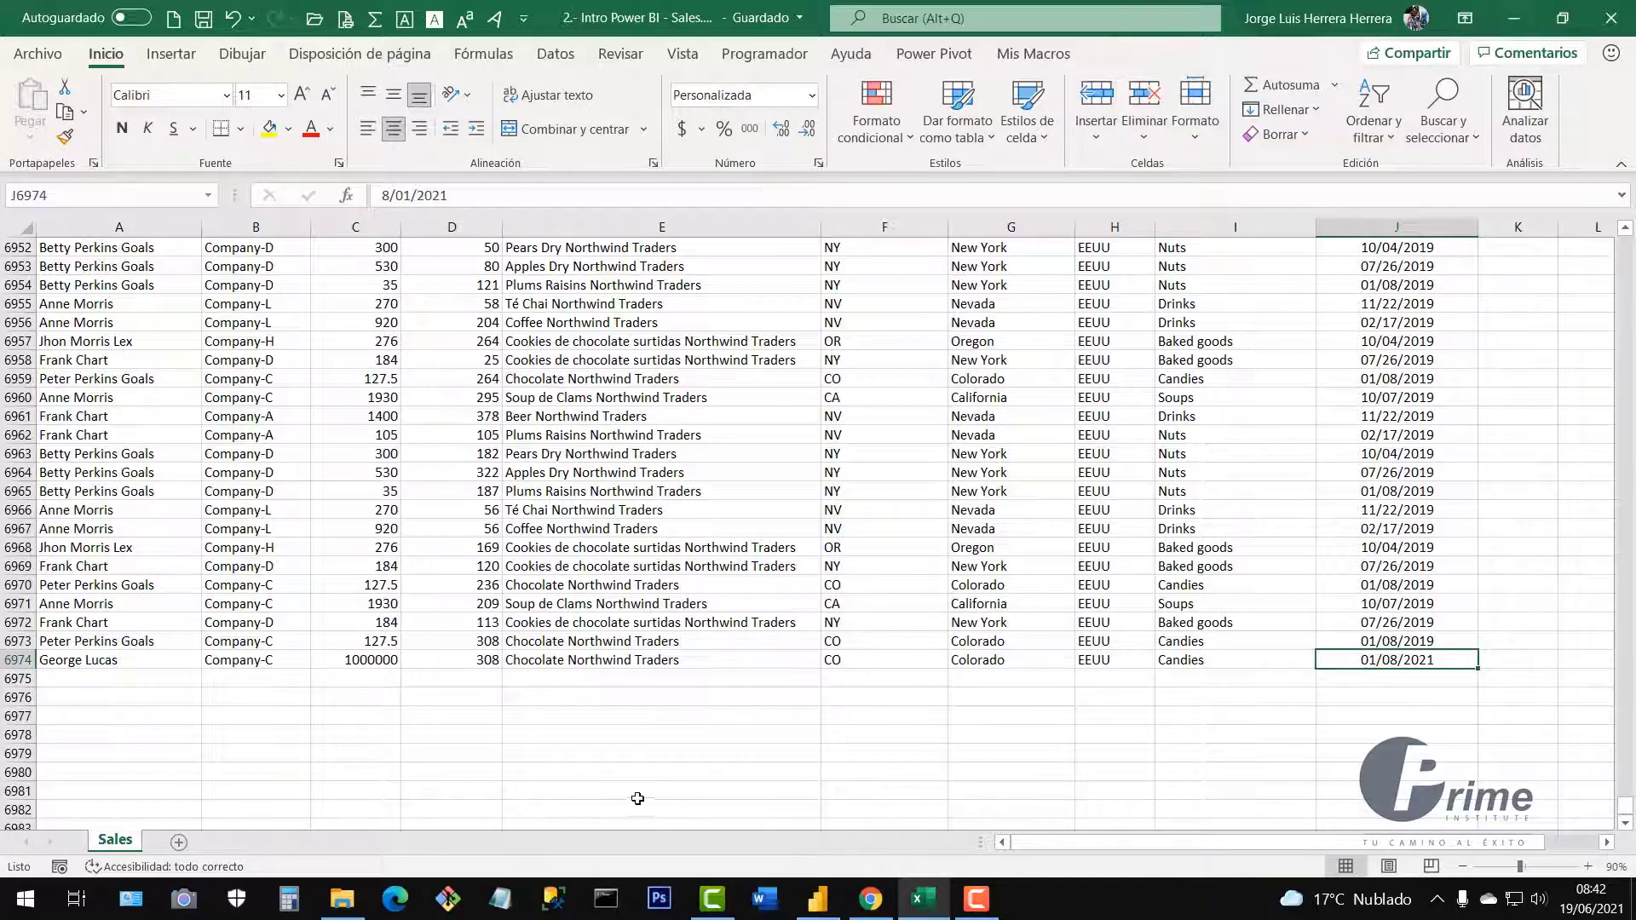
left_click(817, 899)
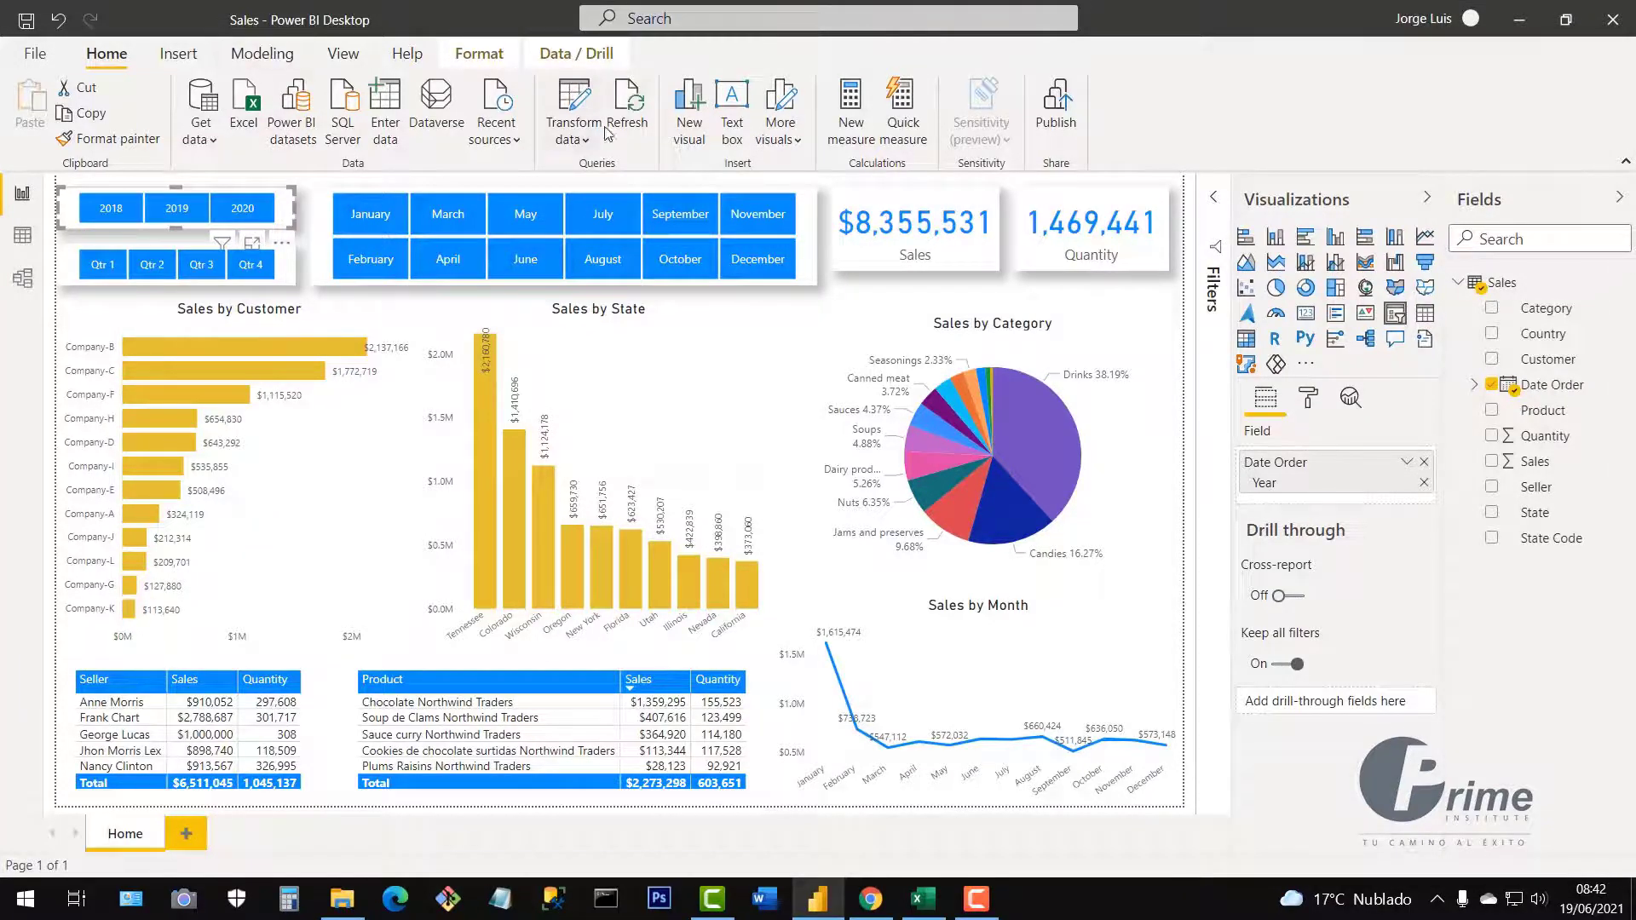
Refresh the report to load the 2021 sale and compare it with row 6974 in Excel.
left_click(632, 111)
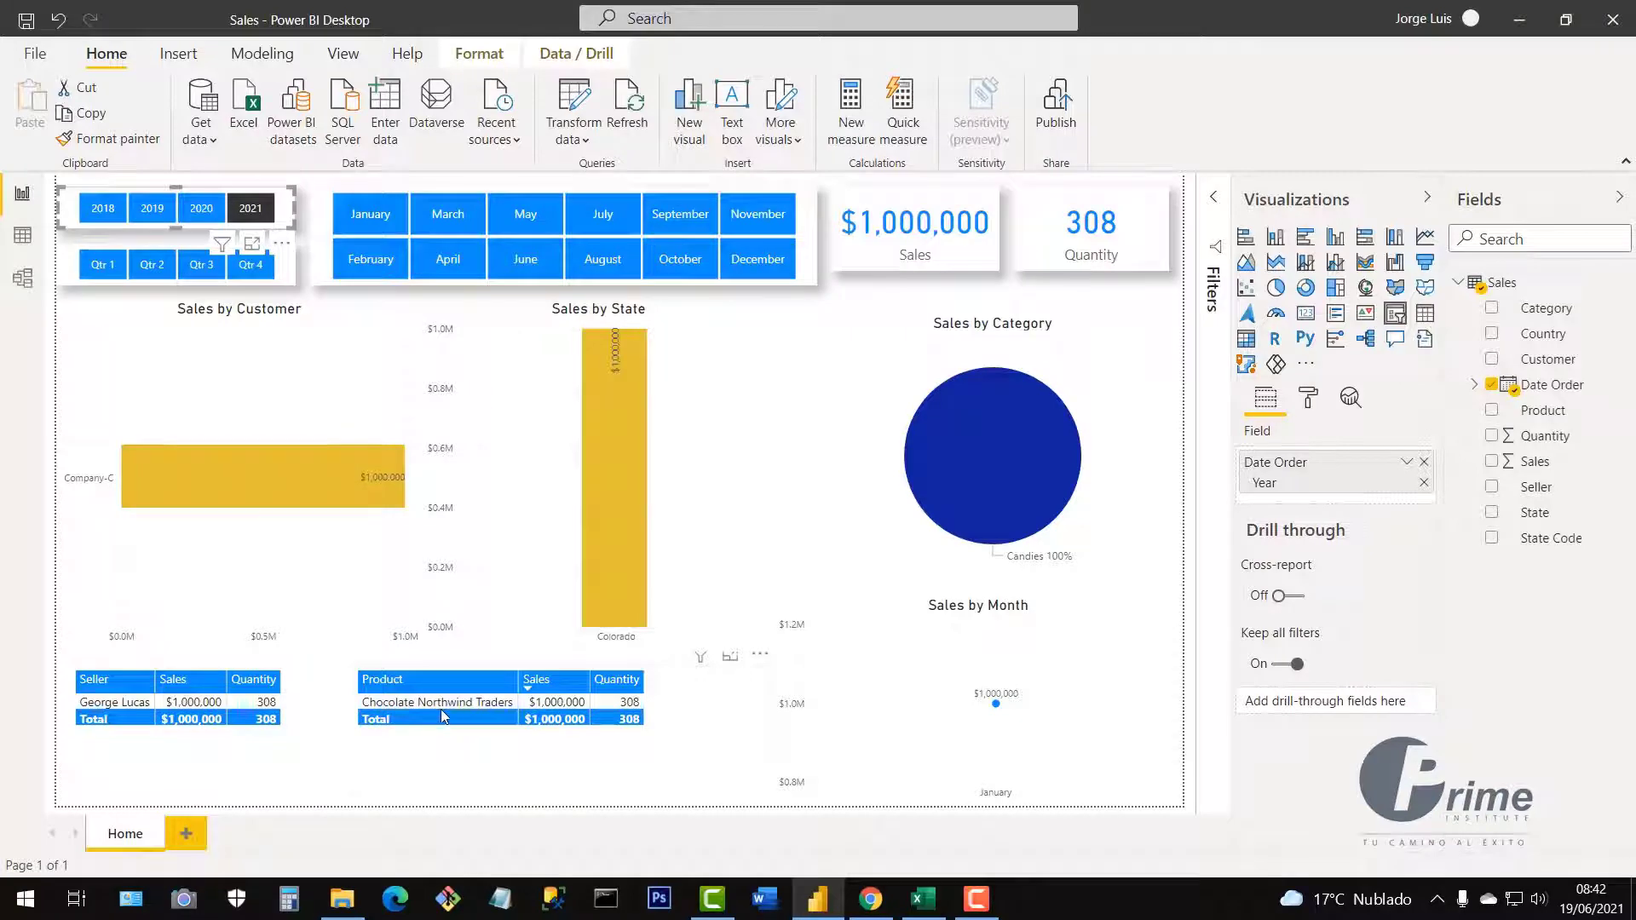
left_click(922, 896)
left_click_drag(384, 660, 1216, 661)
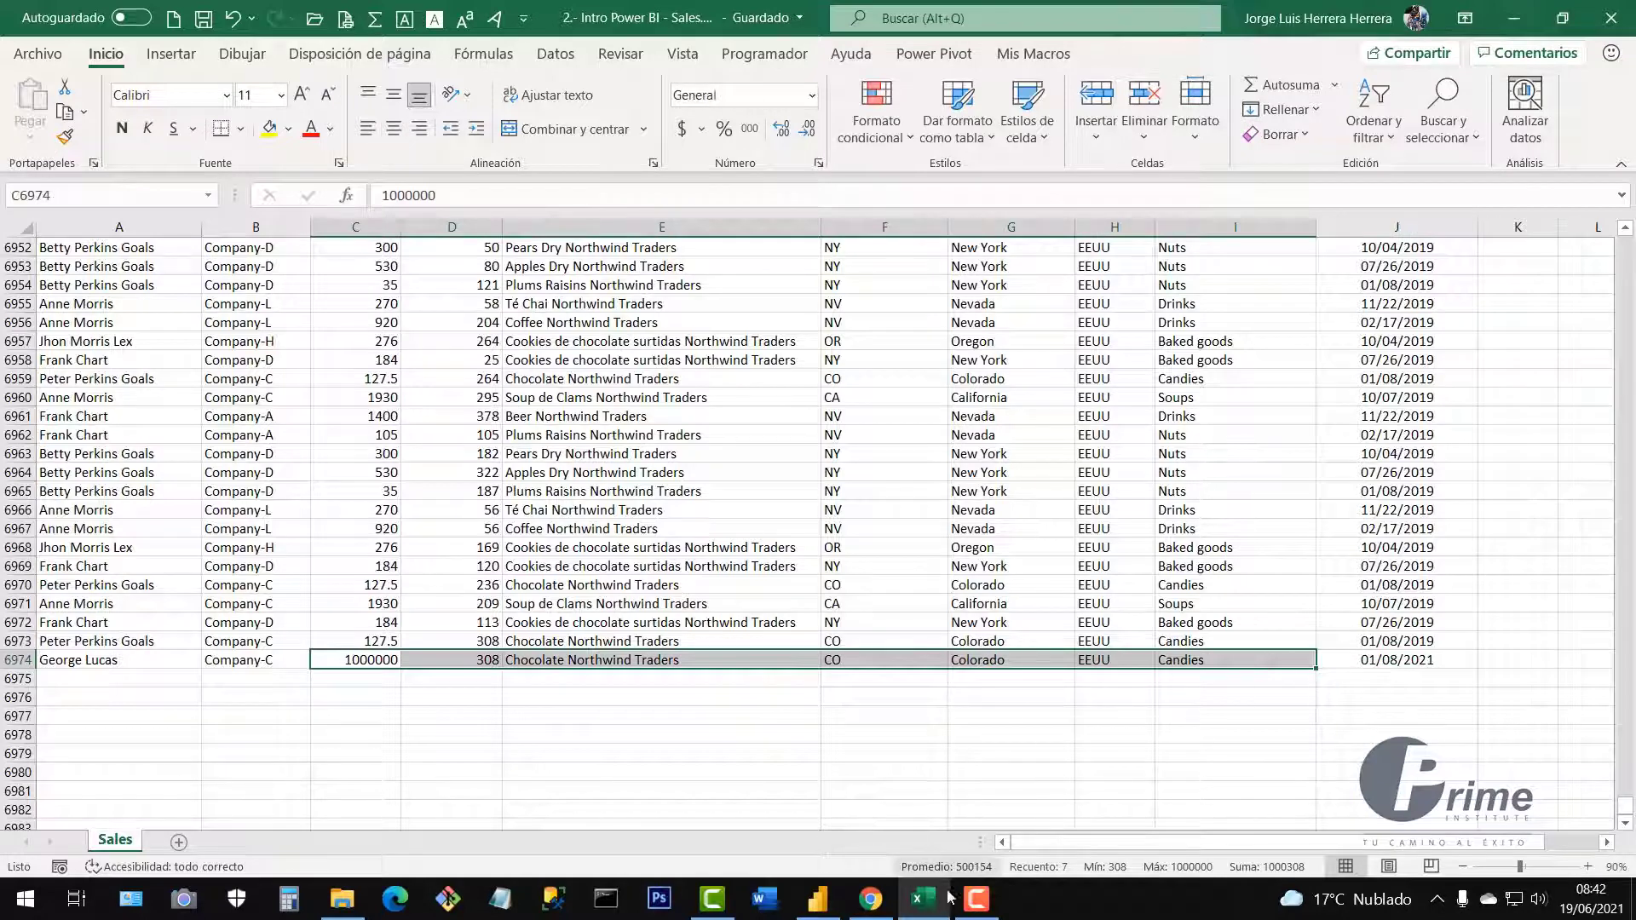
left_click(831, 902)
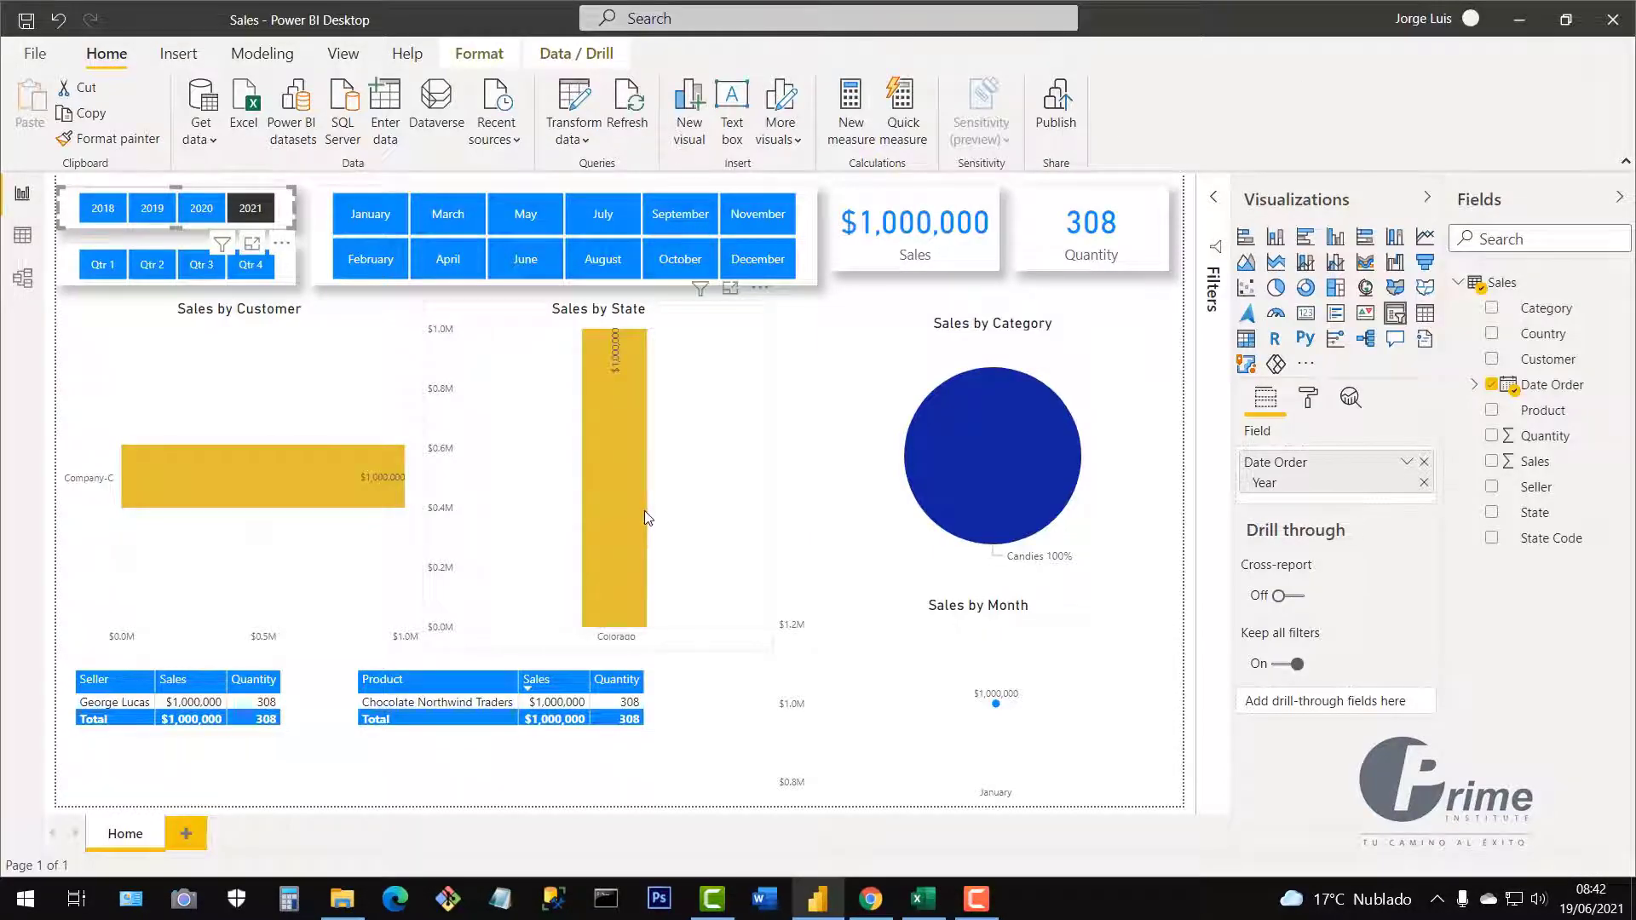
Clear the 2021 year filter so all years total $8,355,531, rechecking the Excel data.
left_click(252, 203)
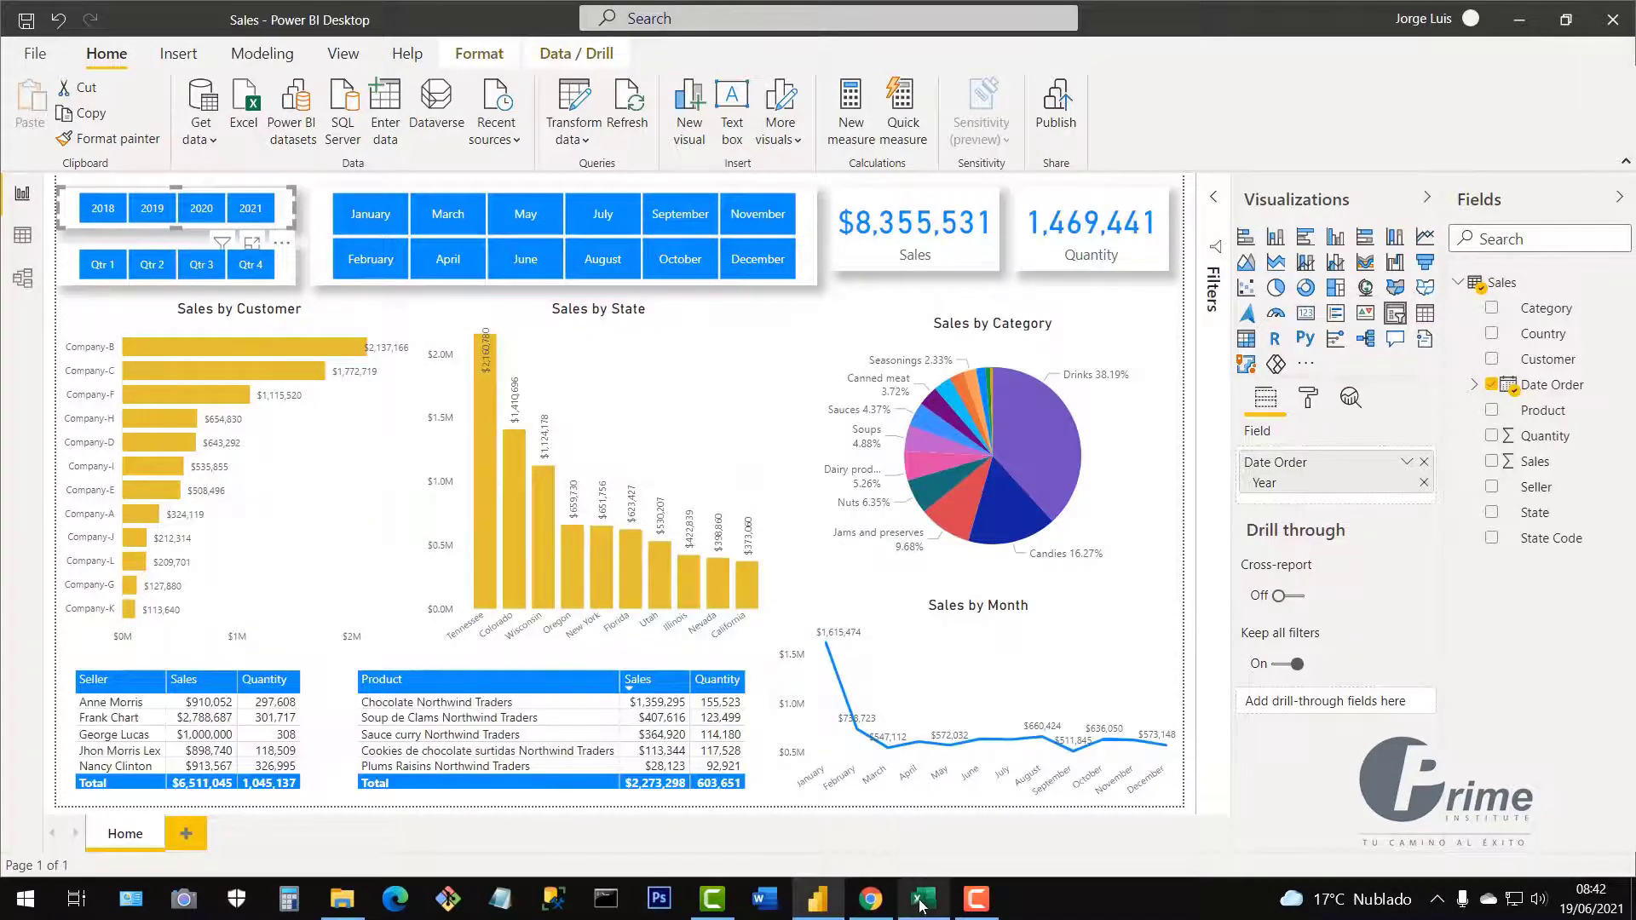
left_click(924, 899)
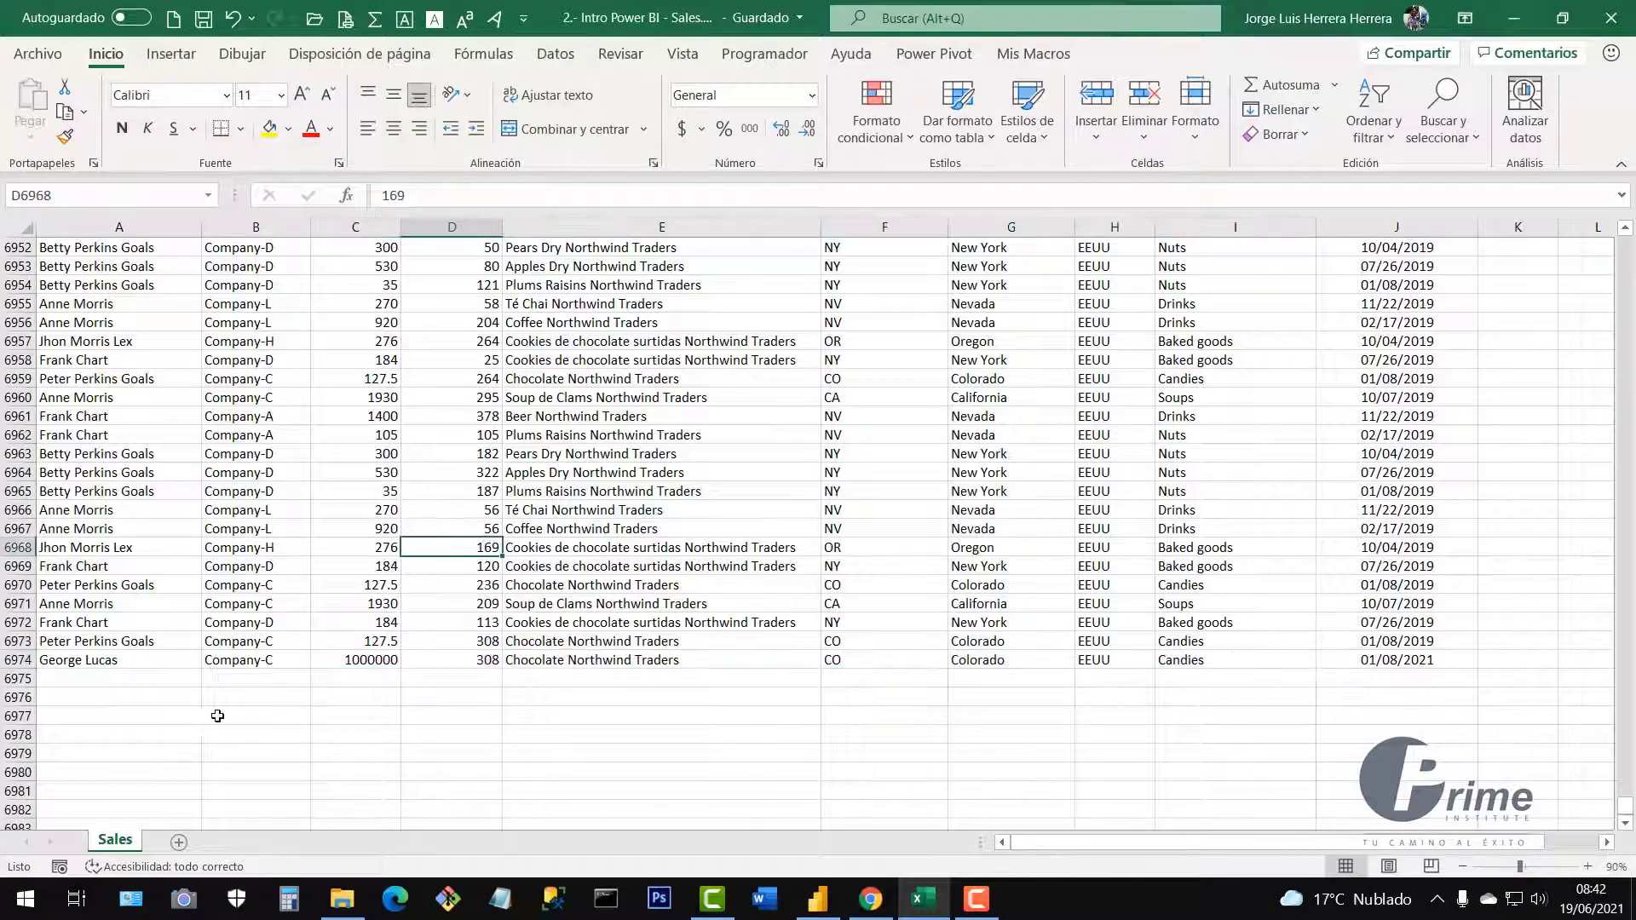
left_click_drag(111, 678, 1400, 835)
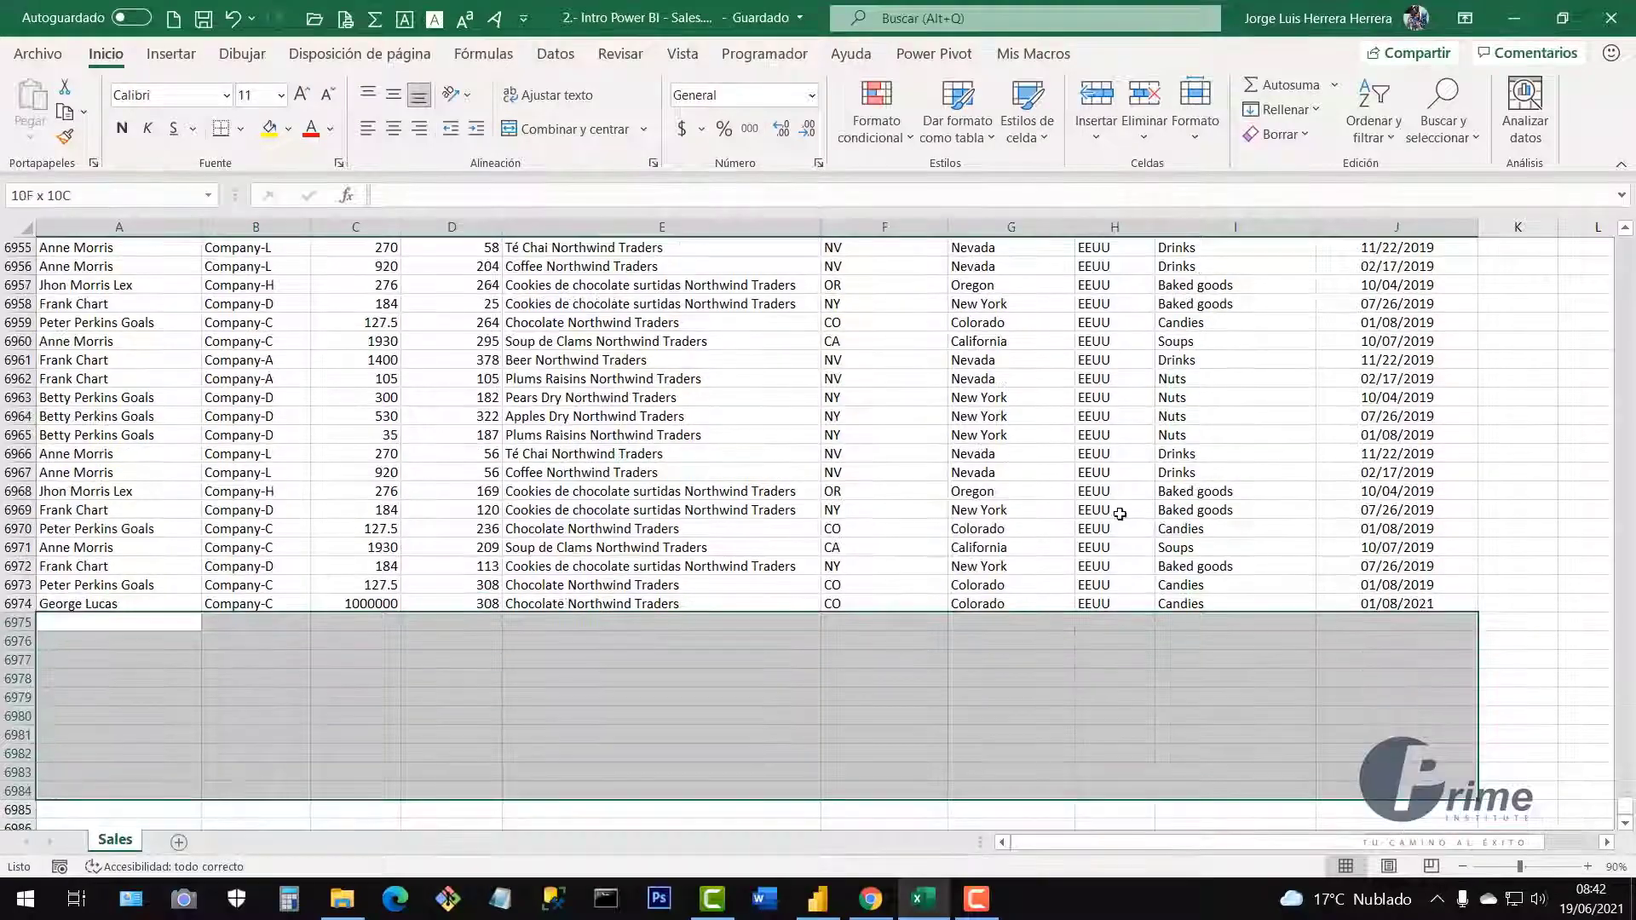
left_click(941, 421)
scroll(971, 423, "up", 9)
left_click(971, 423)
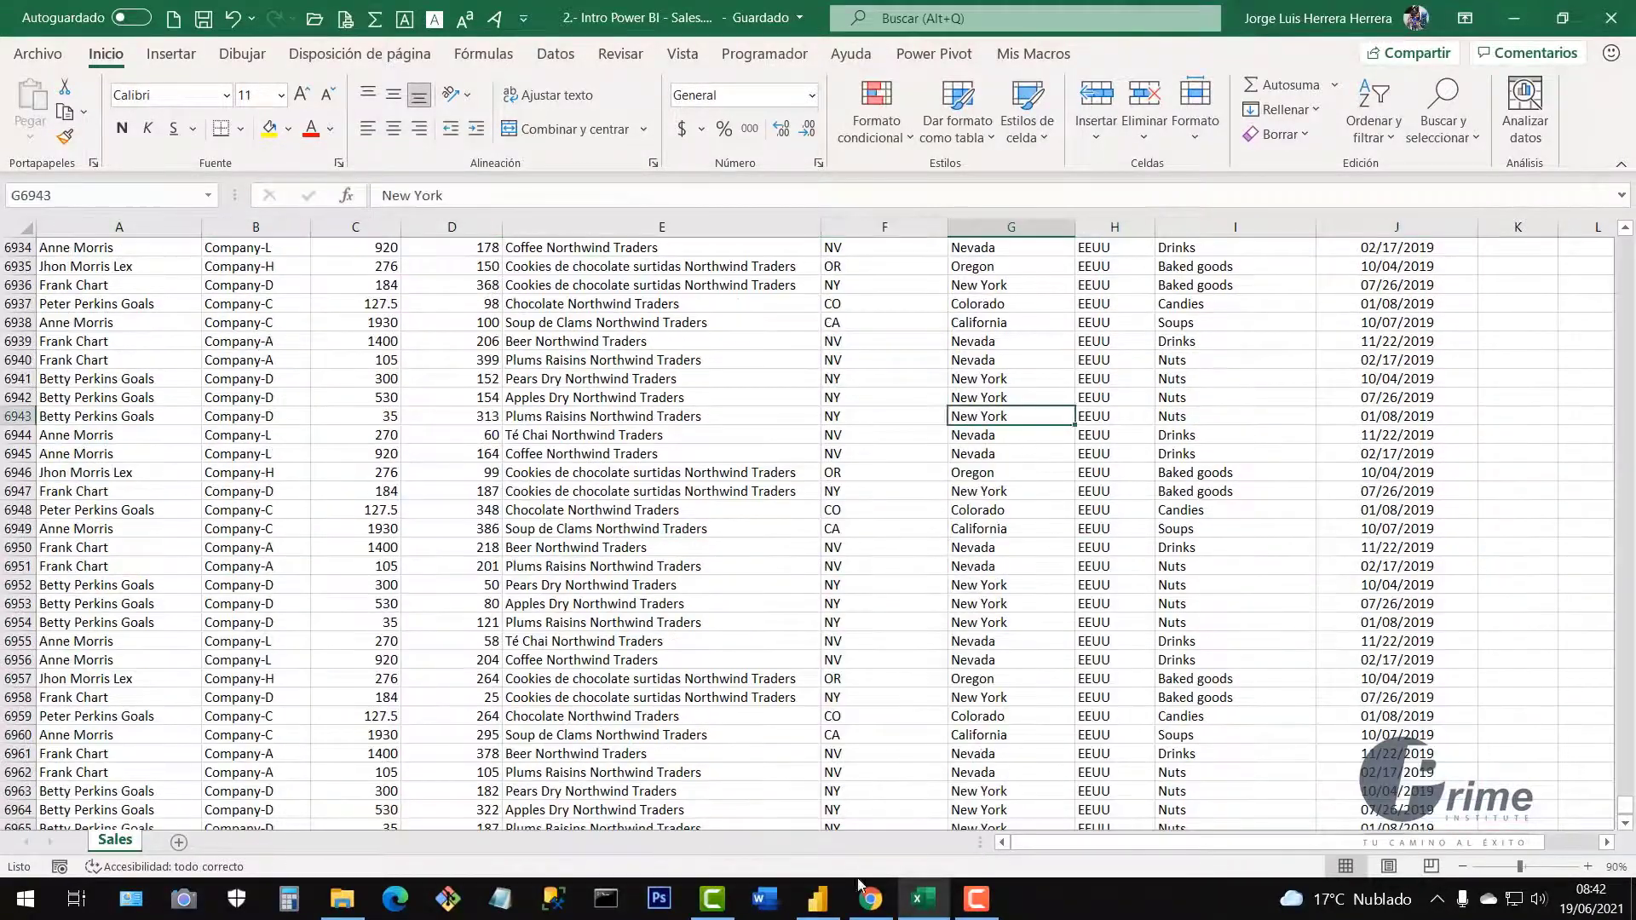
left_click(817, 899)
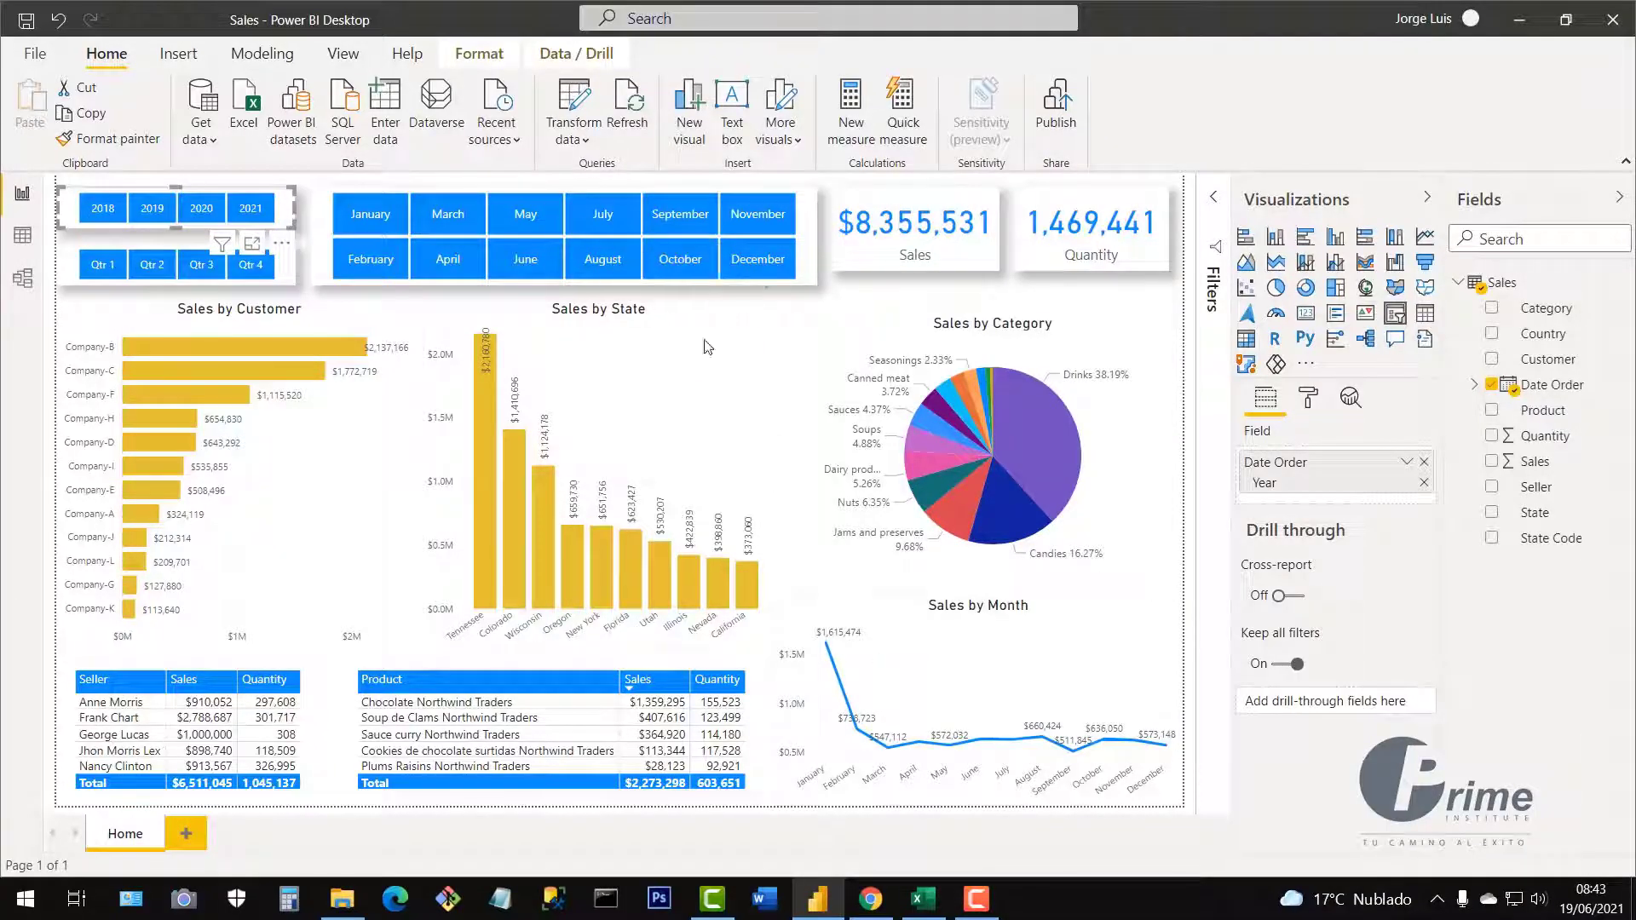
Deselect the year slicer so no visual is selected, and bring up the View ribbon.
left_click(589, 141)
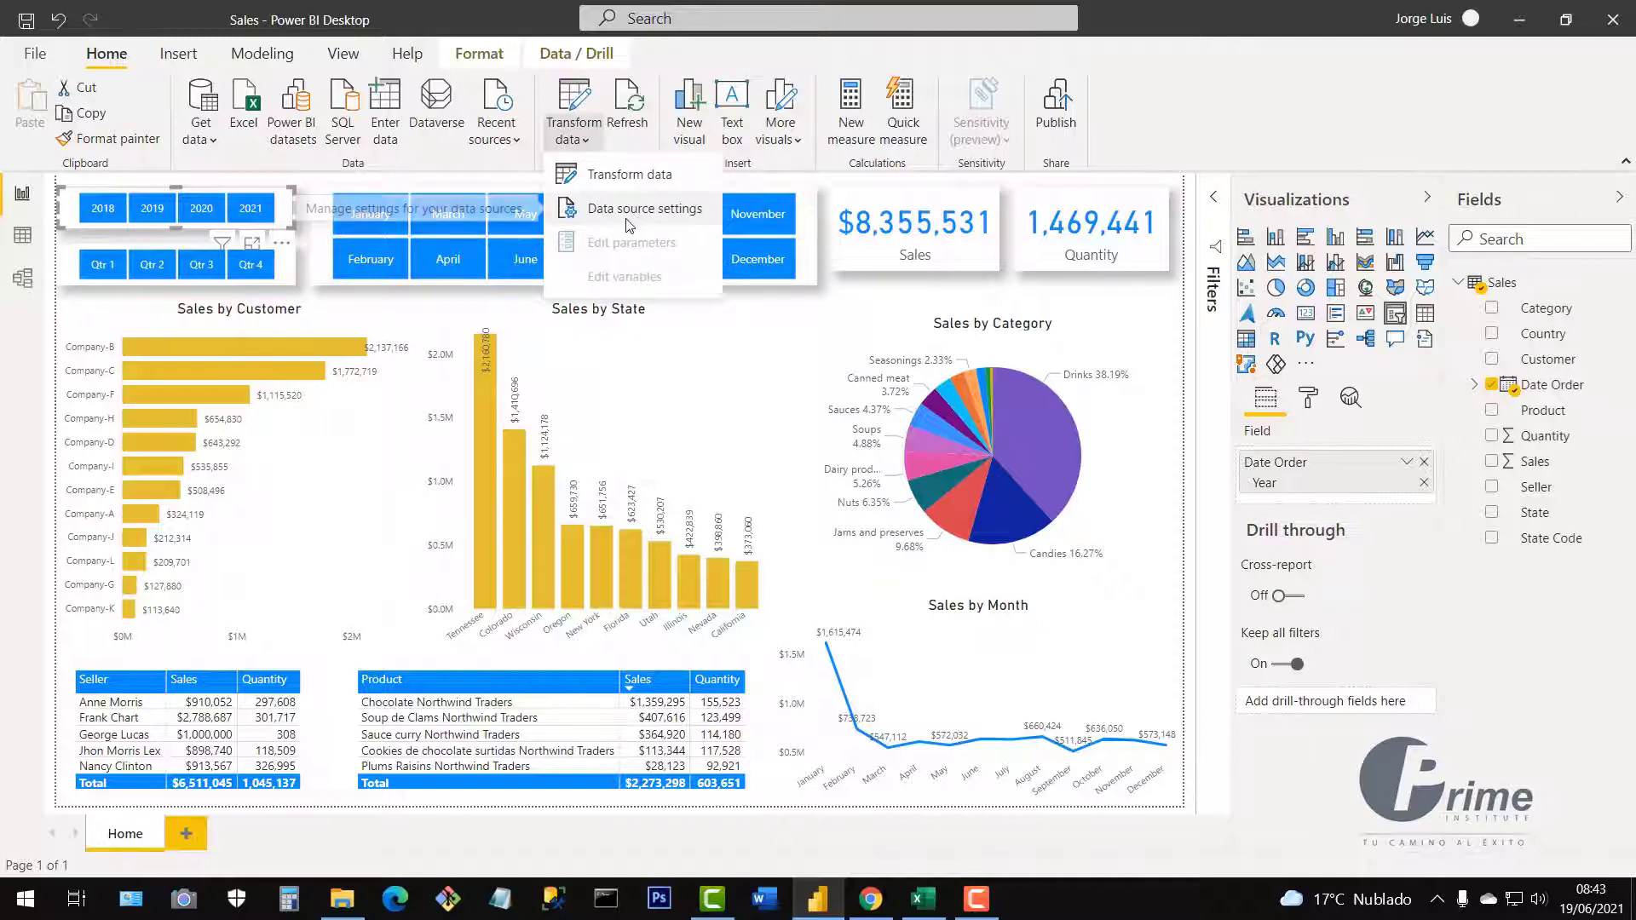
left_click(1138, 128)
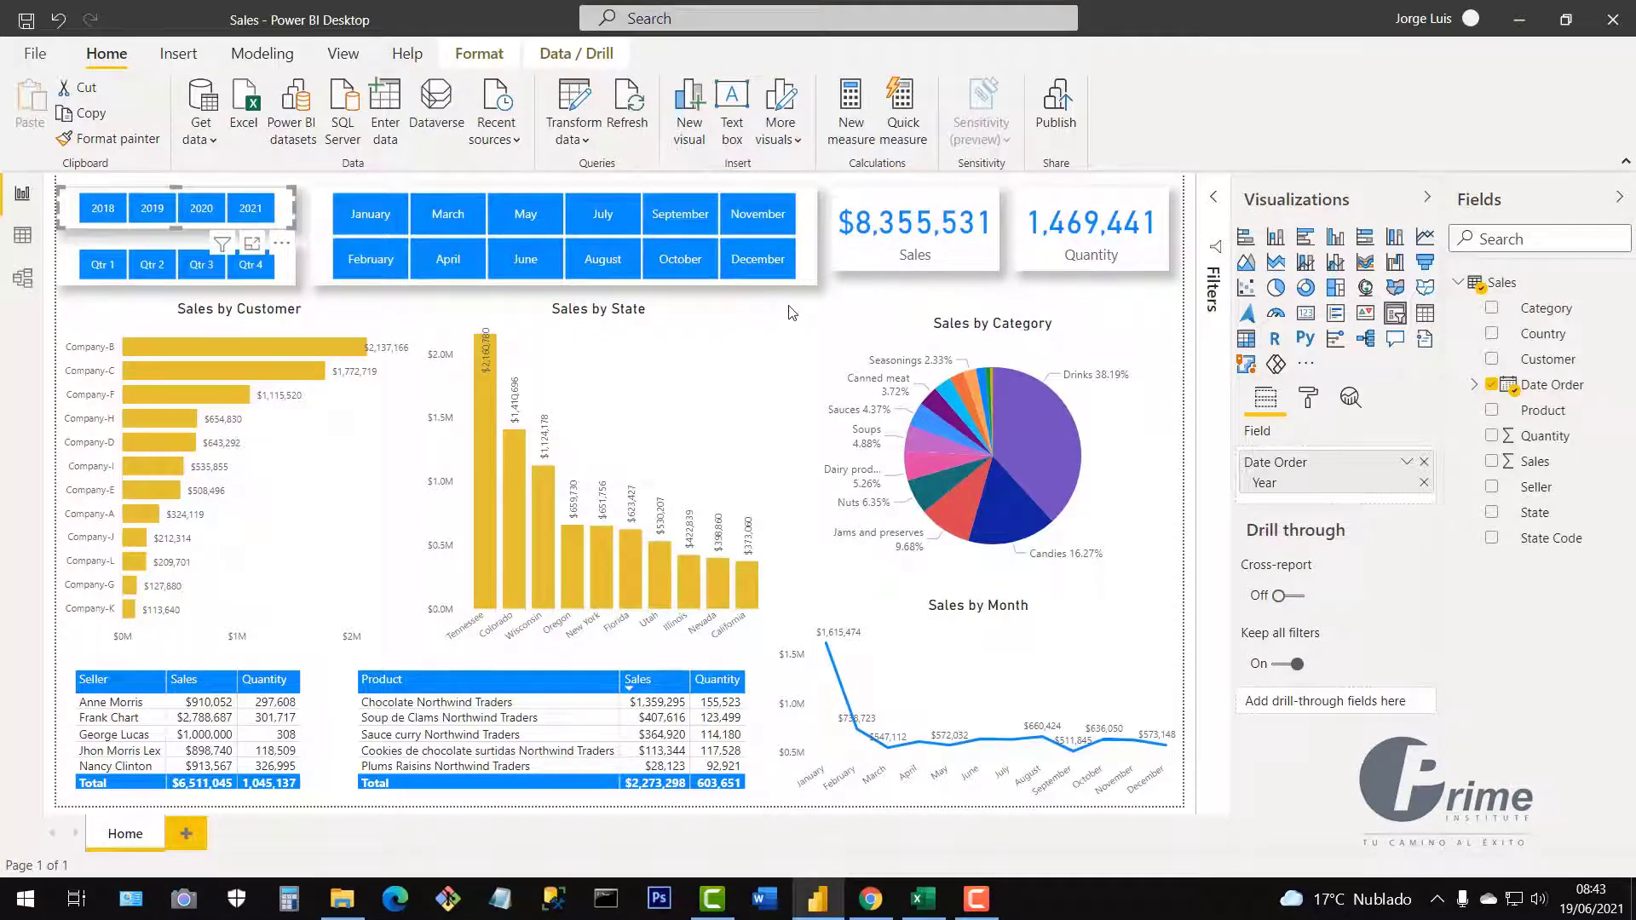
key("Escape")
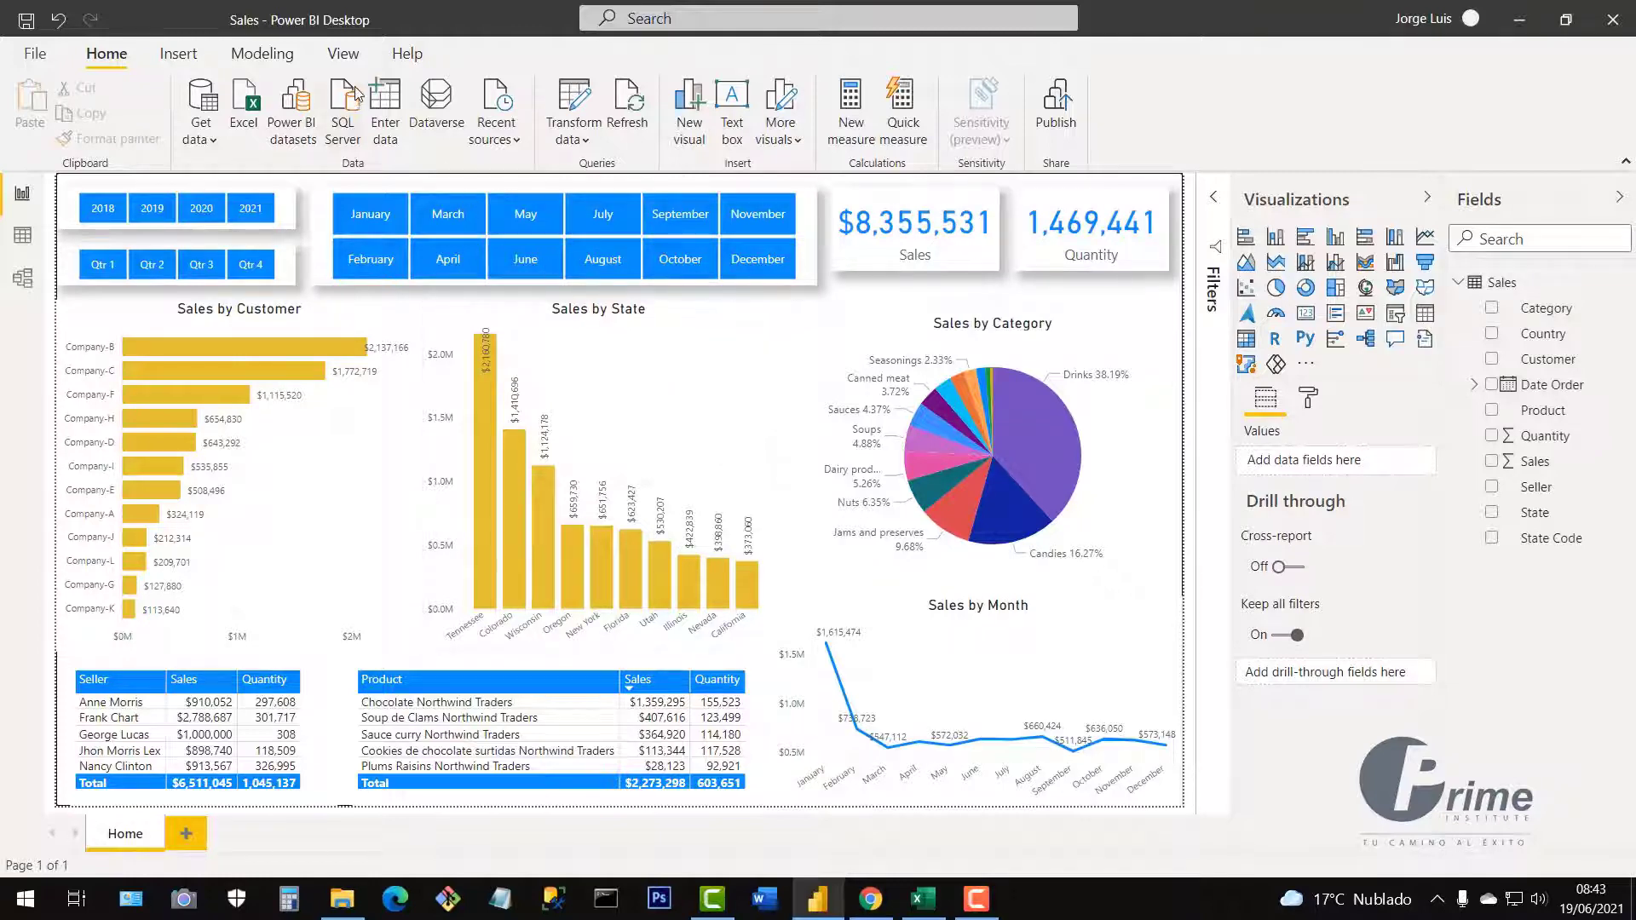
left_click(345, 60)
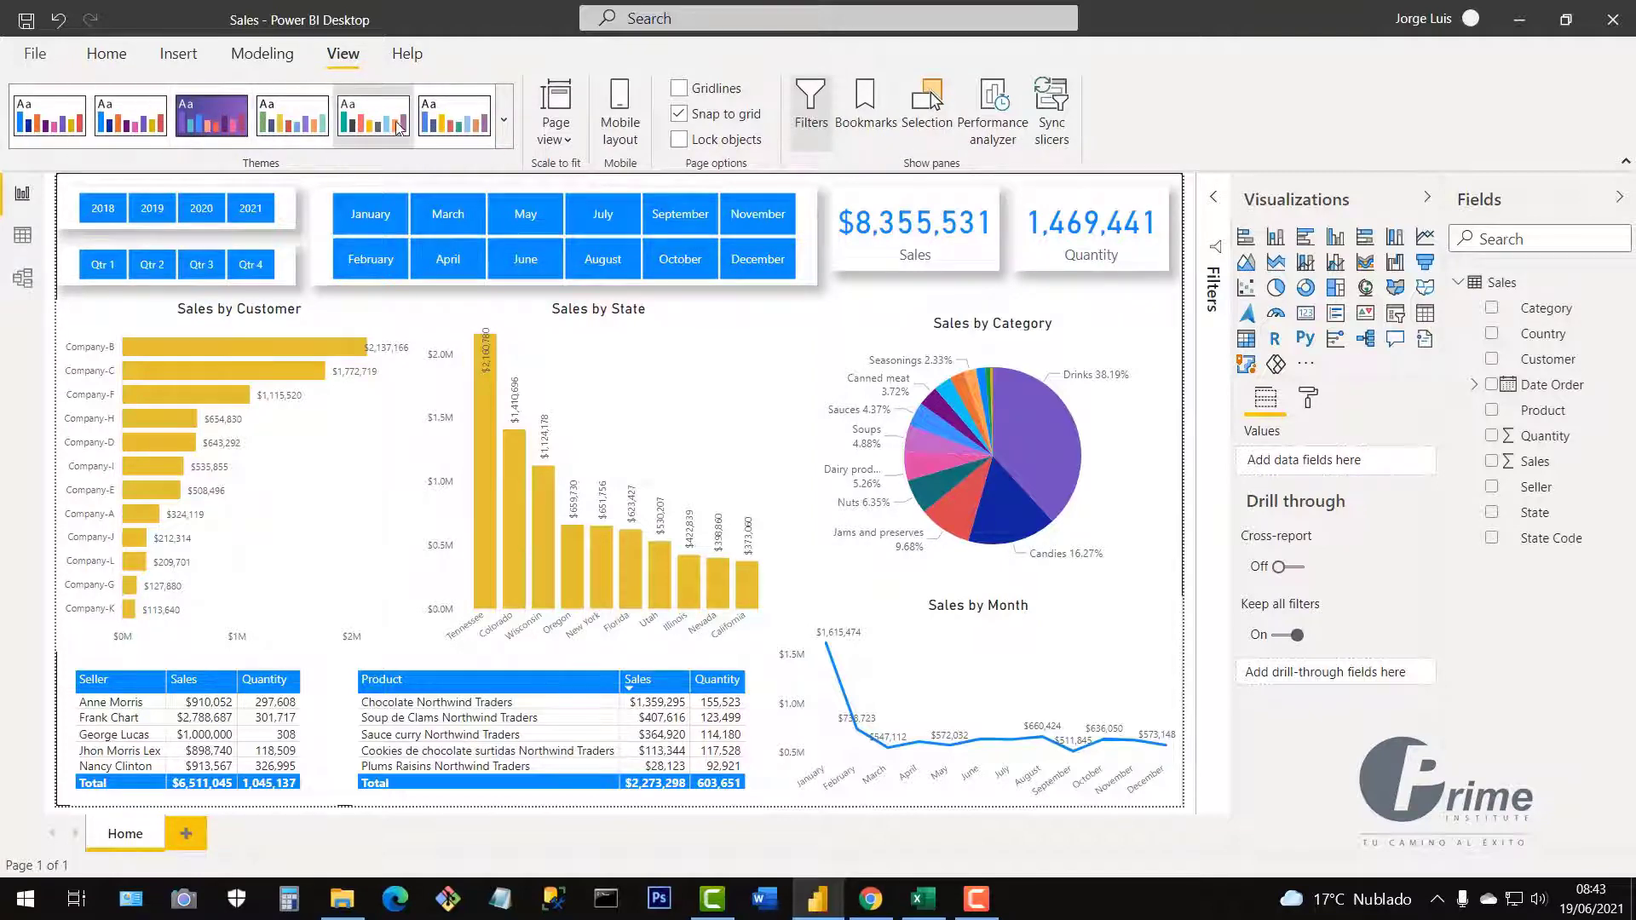
Try the Default theme, then switch the report to the purple Power BI theme.
left_click(505, 126)
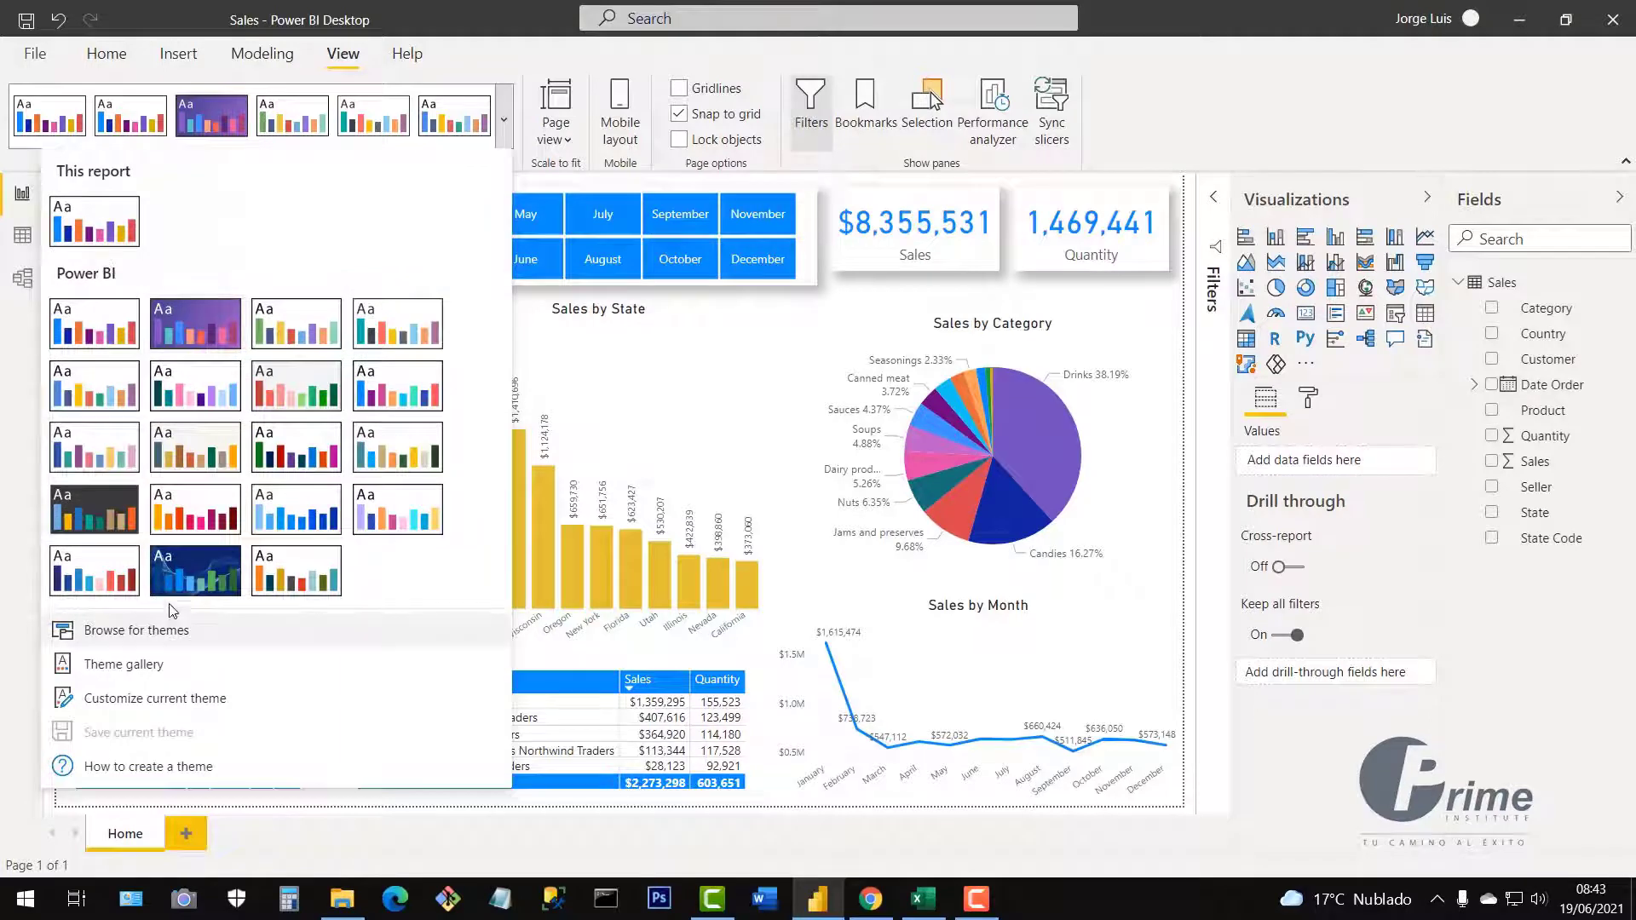
left_click(94, 341)
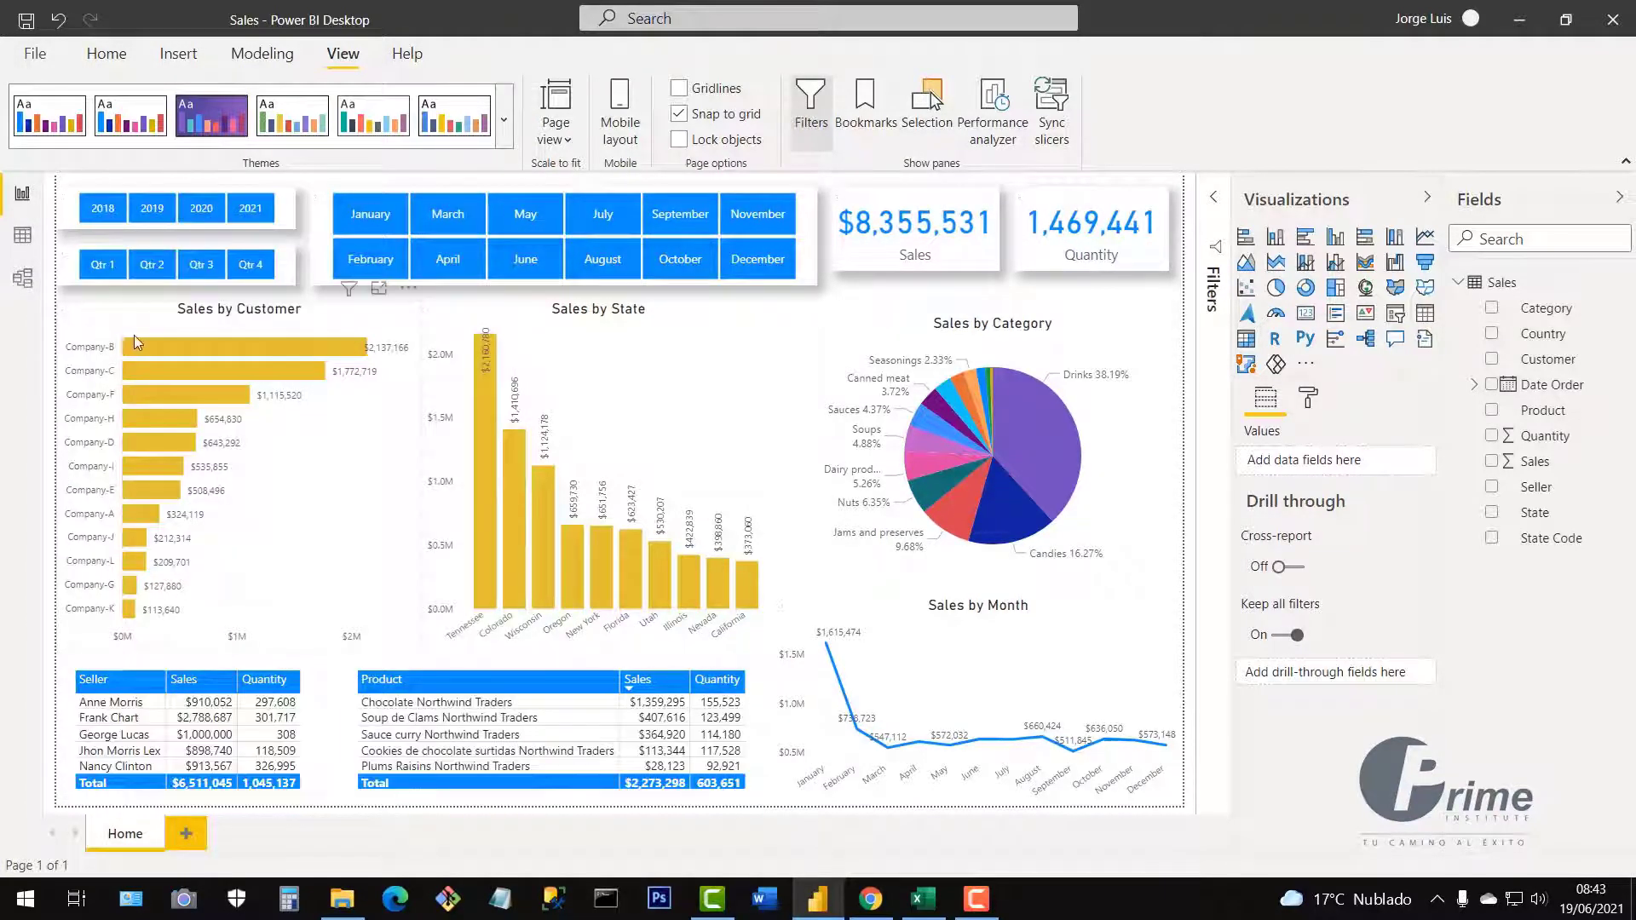
left_click(504, 119)
left_click(203, 325)
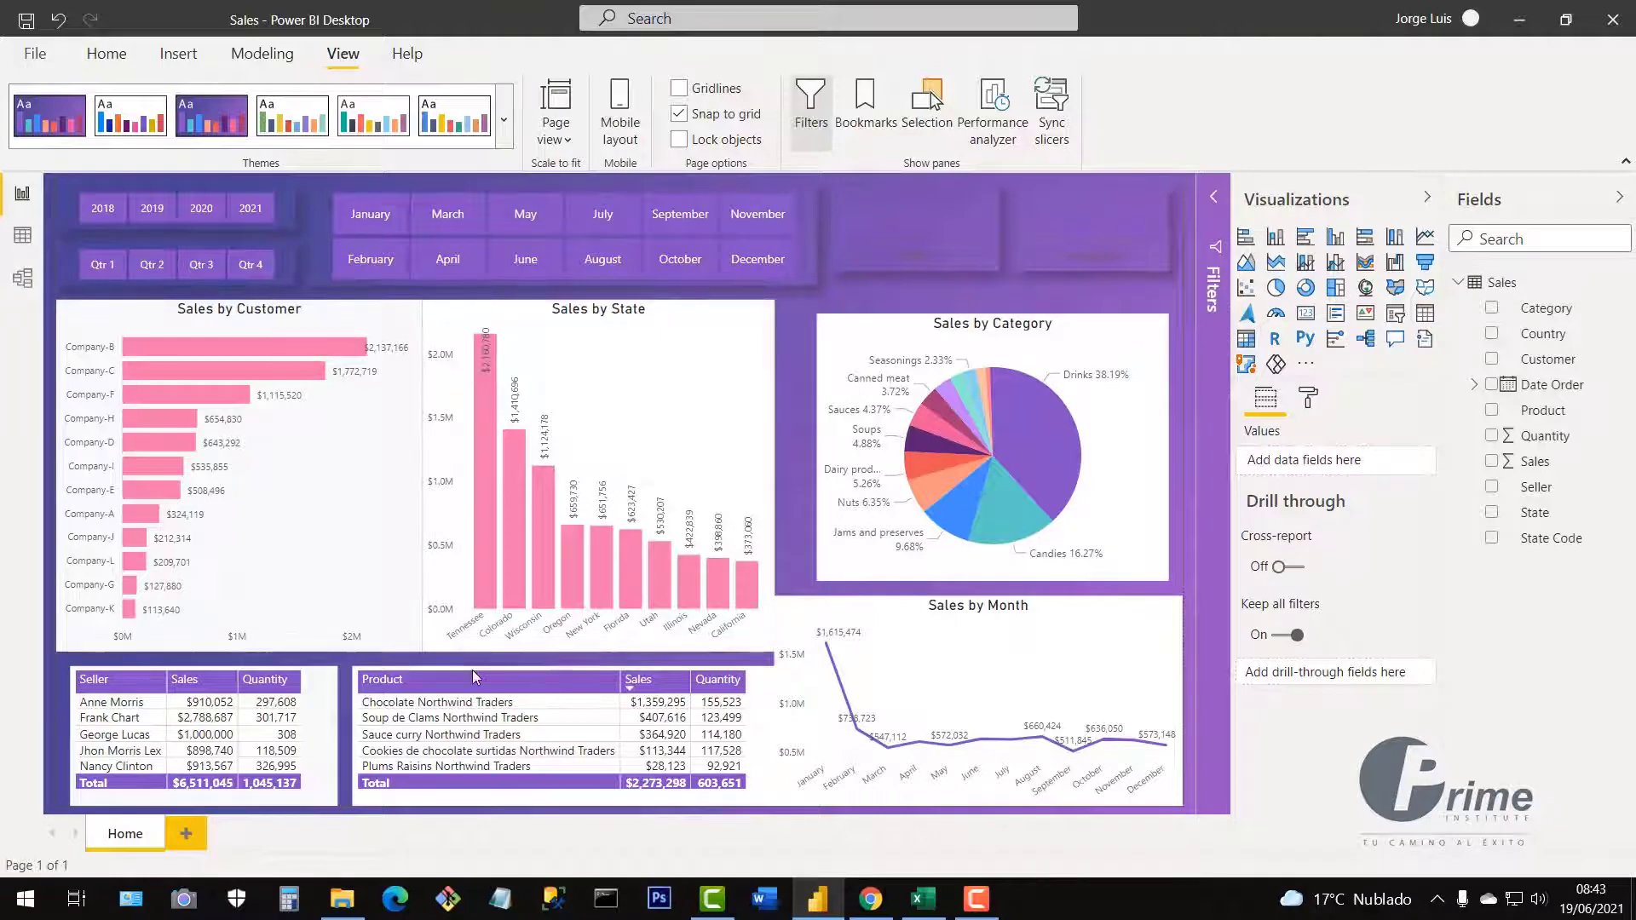
left_click(750, 324)
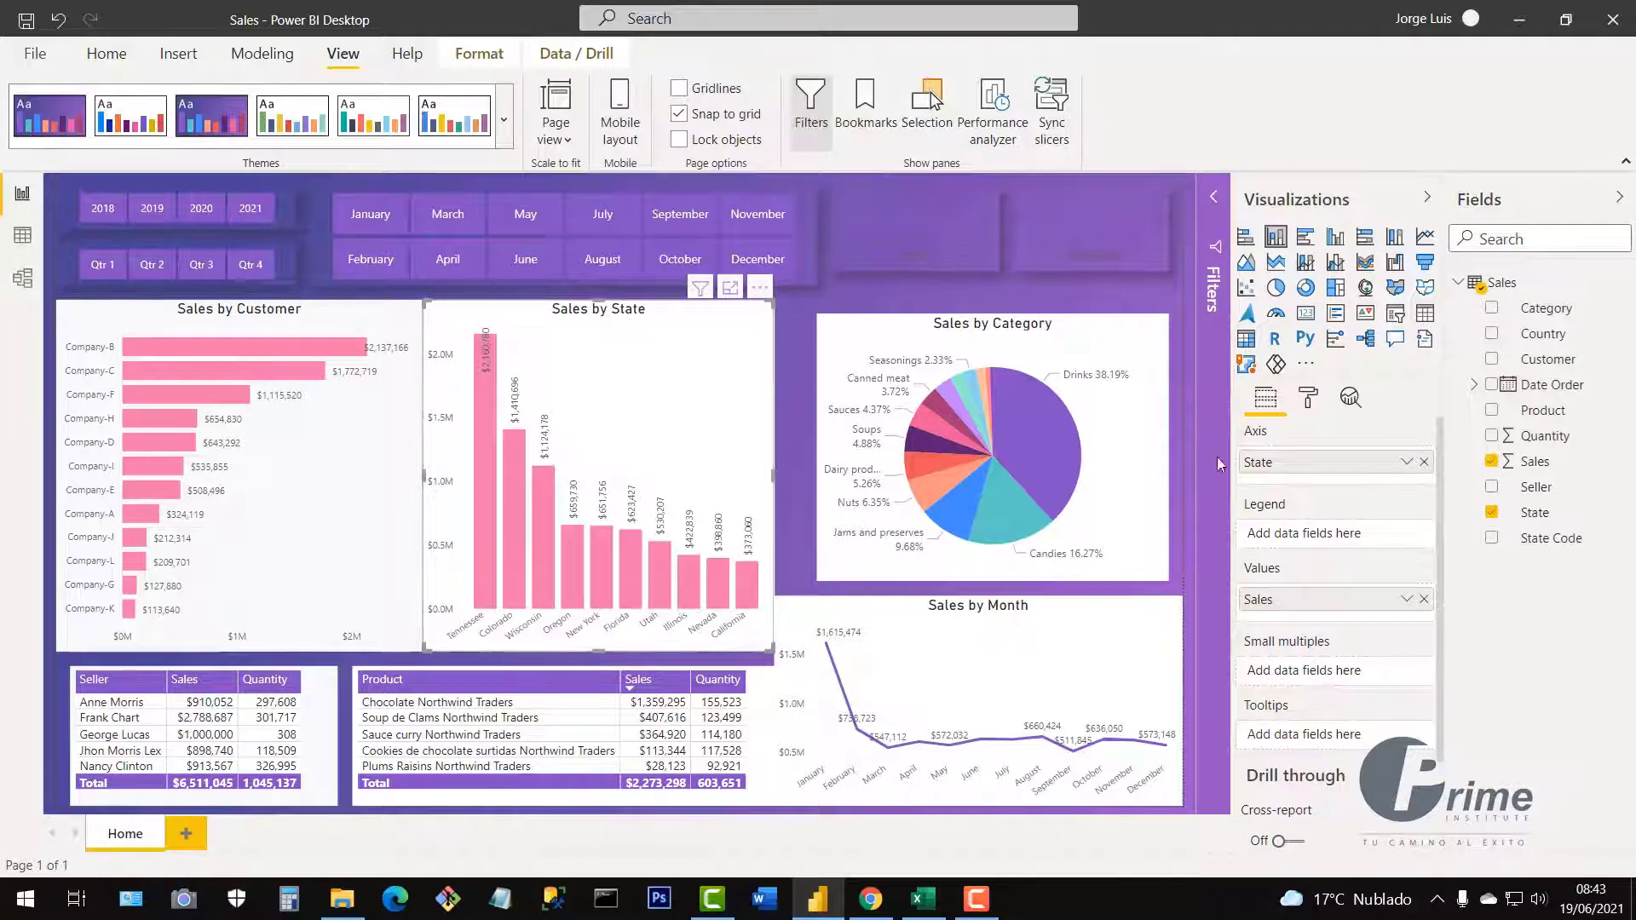
Turn off the Sales by State chart's white background and make its data labels white.
left_click(1309, 400)
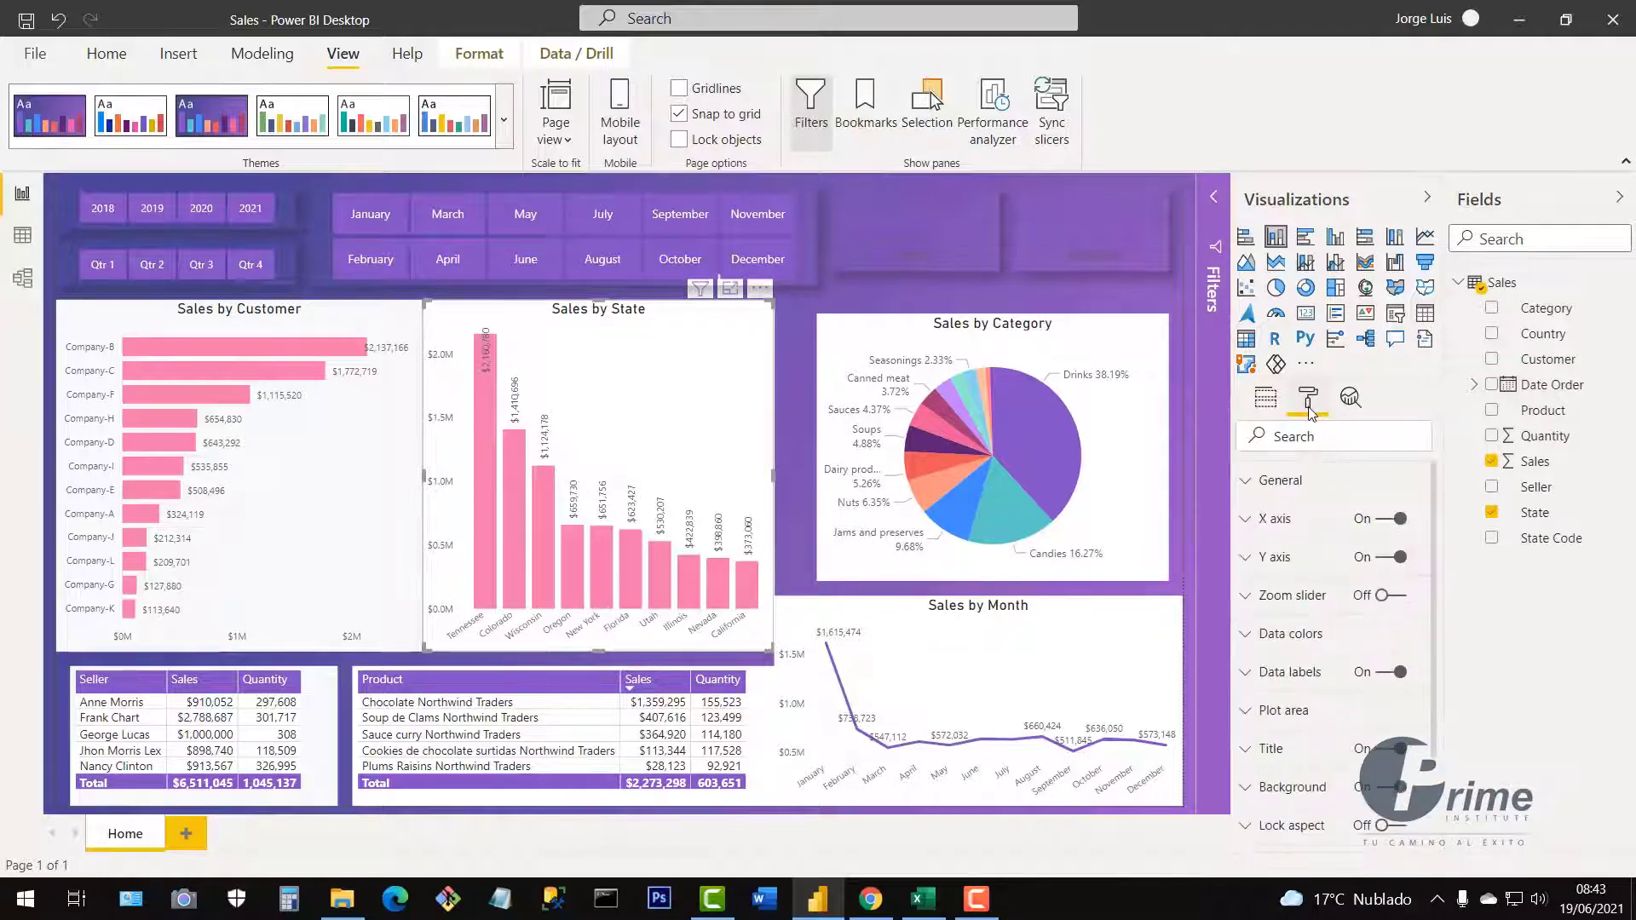
left_click(1383, 791)
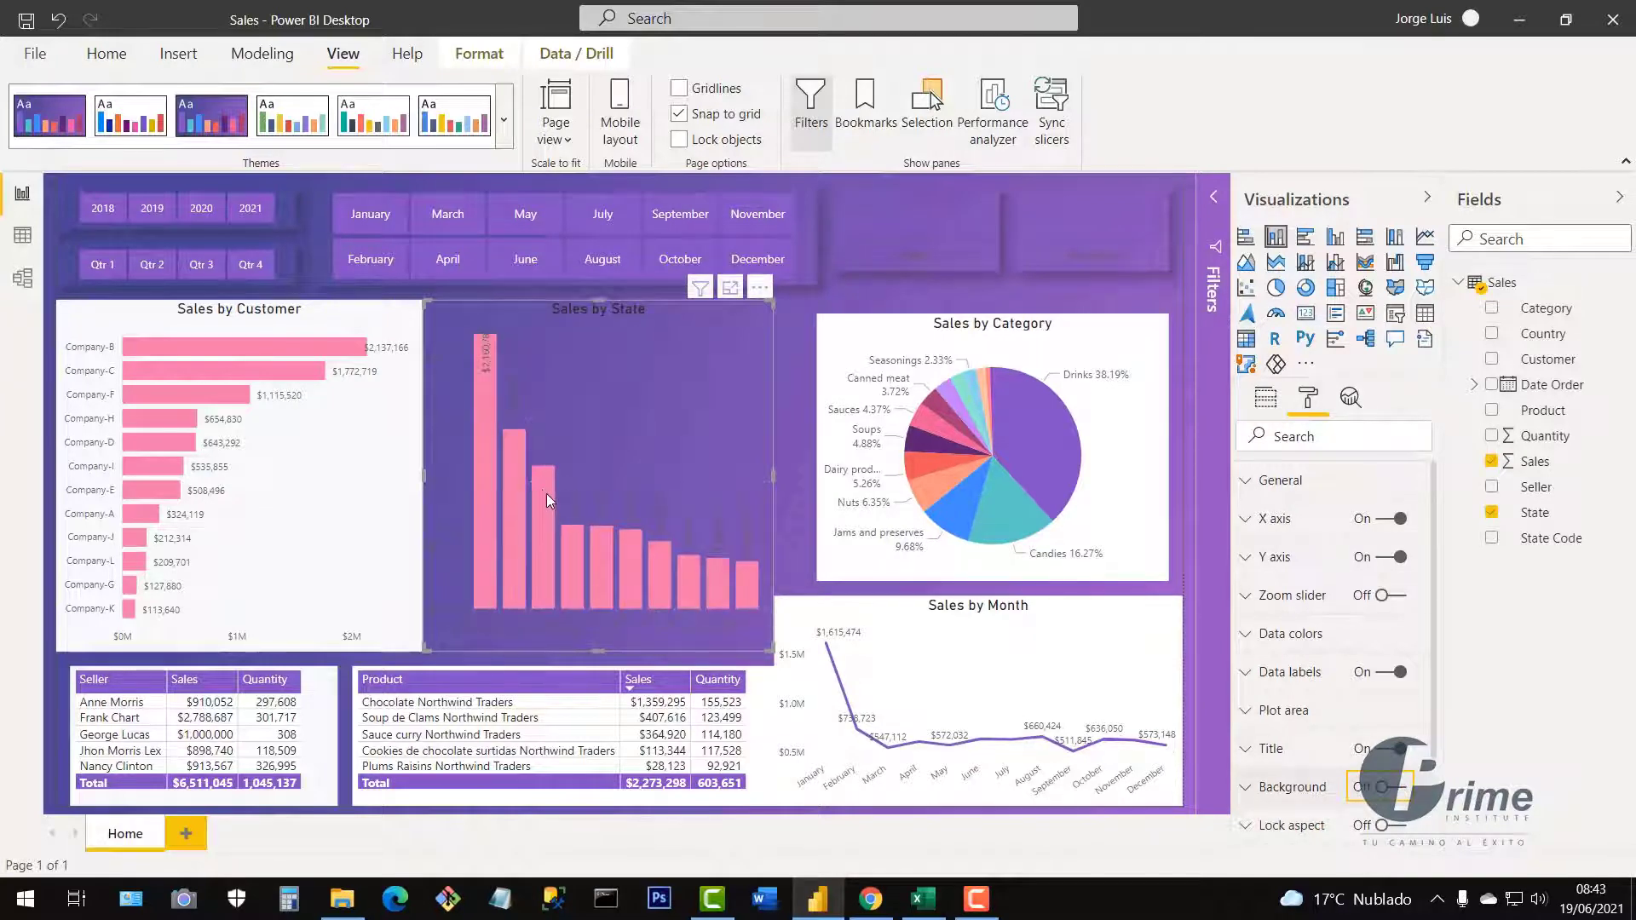
left_click(1252, 673)
left_click(1287, 741)
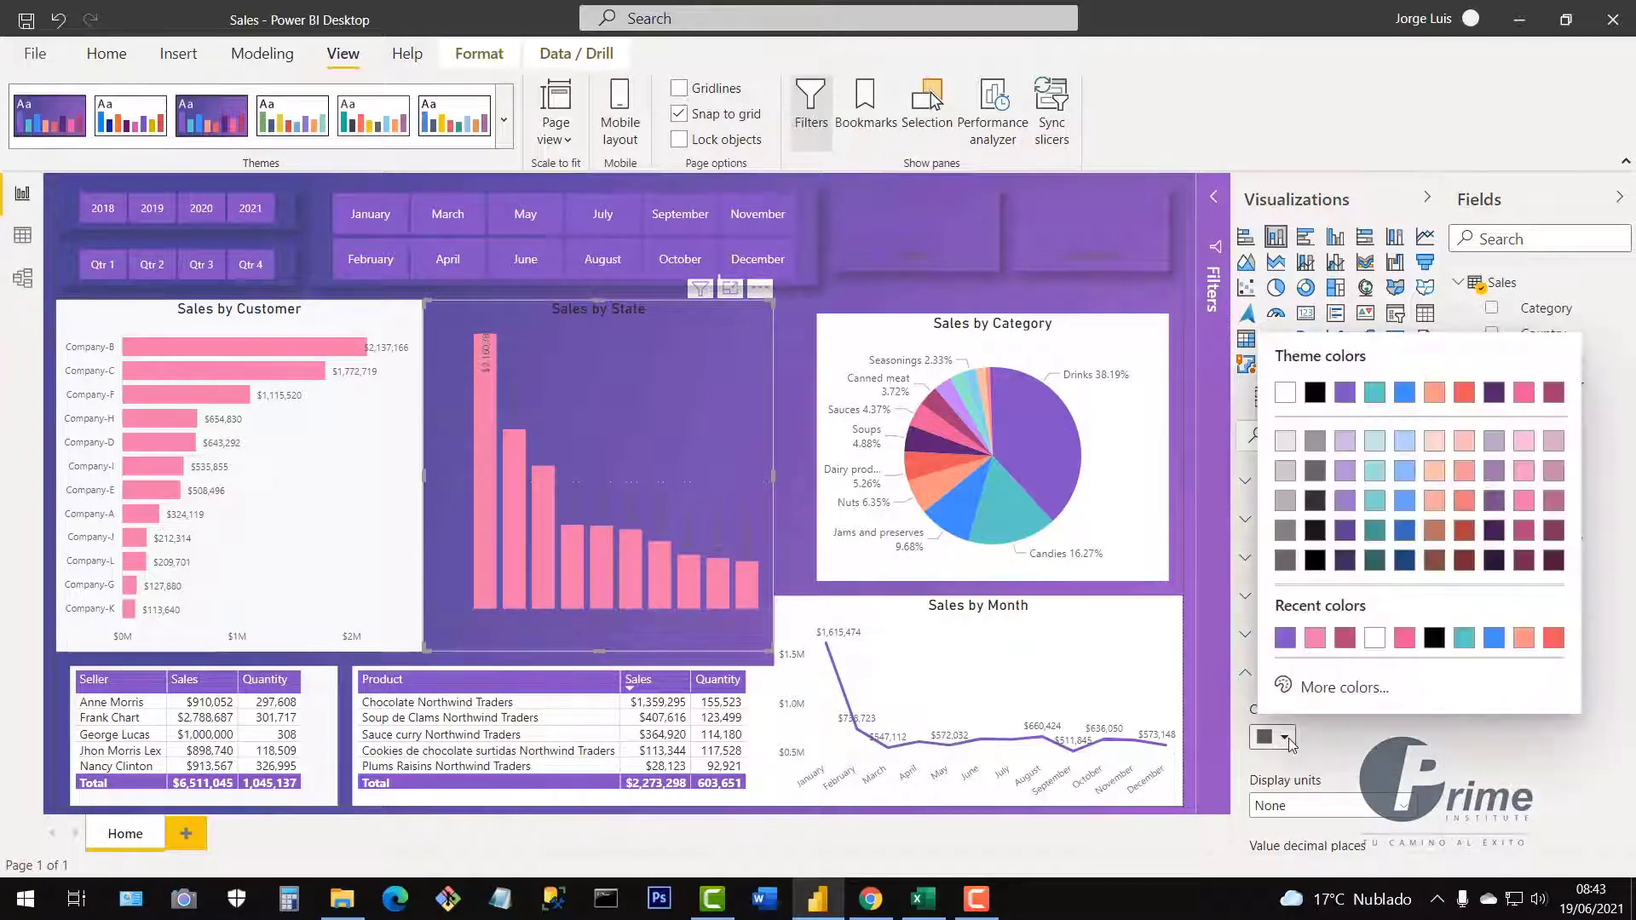
left_click(1375, 640)
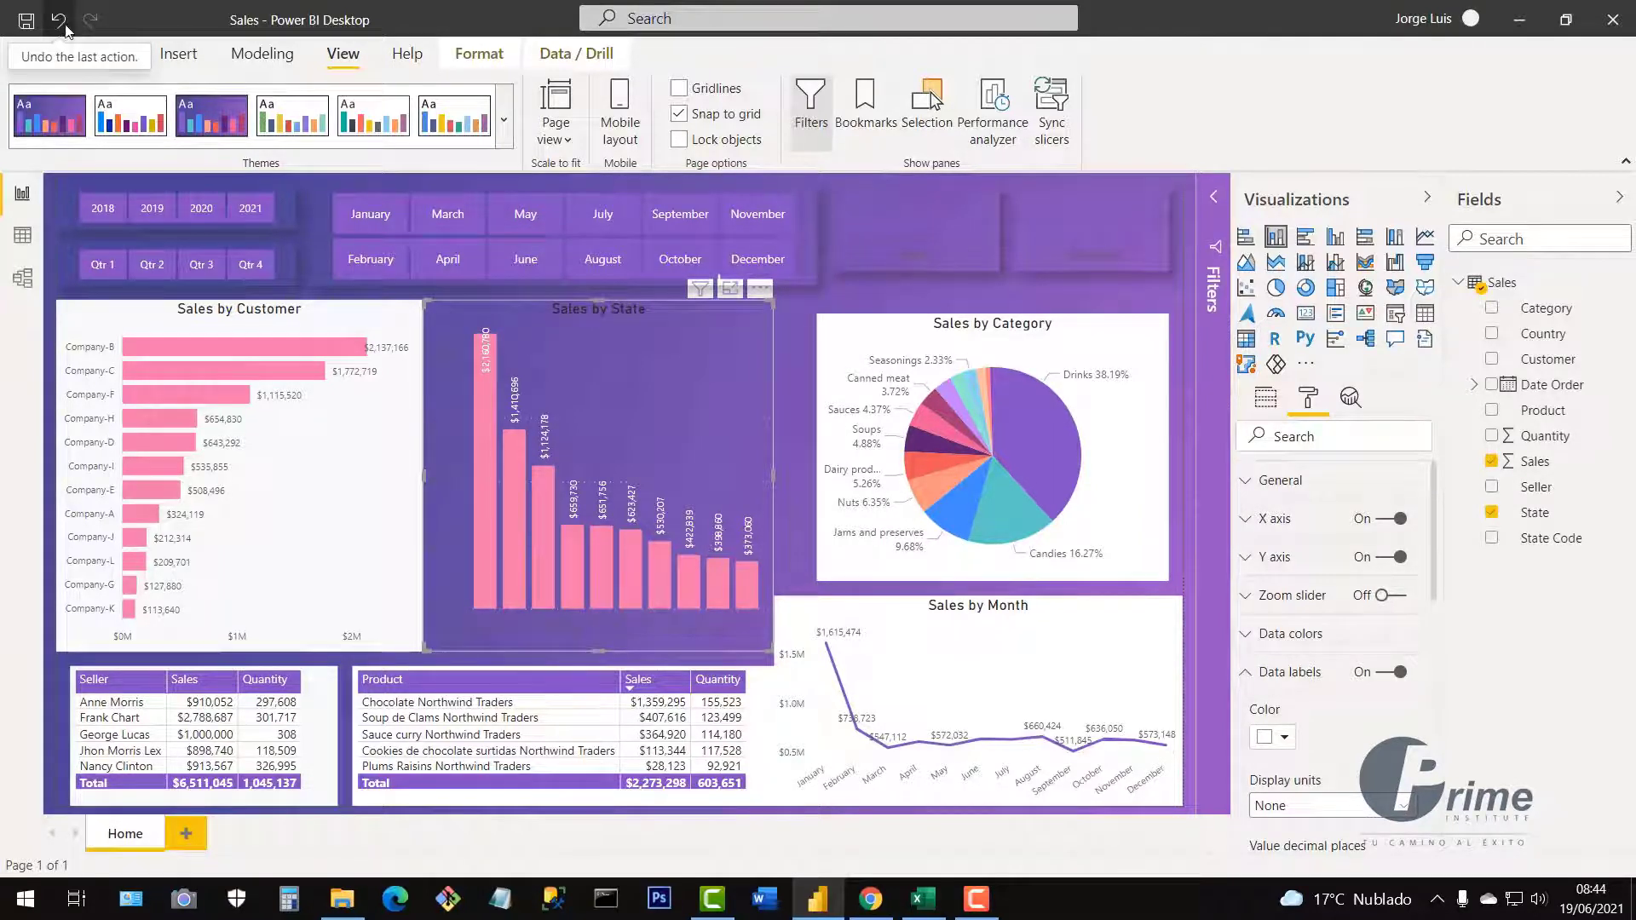
Undo, redo and undo the data-label color change to compare the looks.
left_click(59, 23)
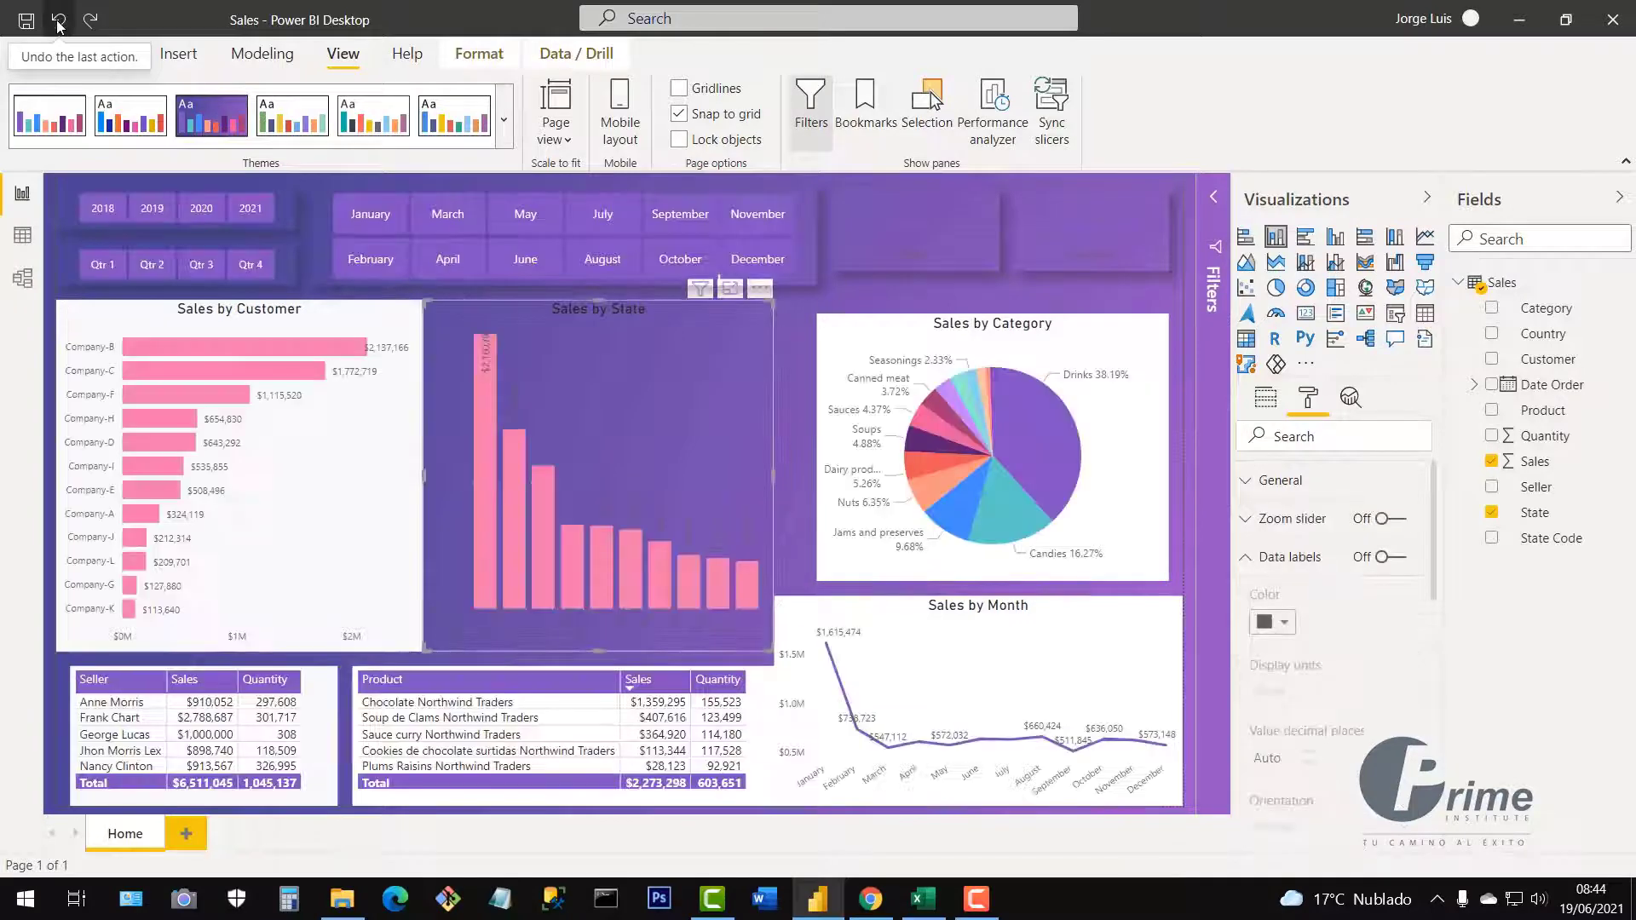
key("ctrl+y")
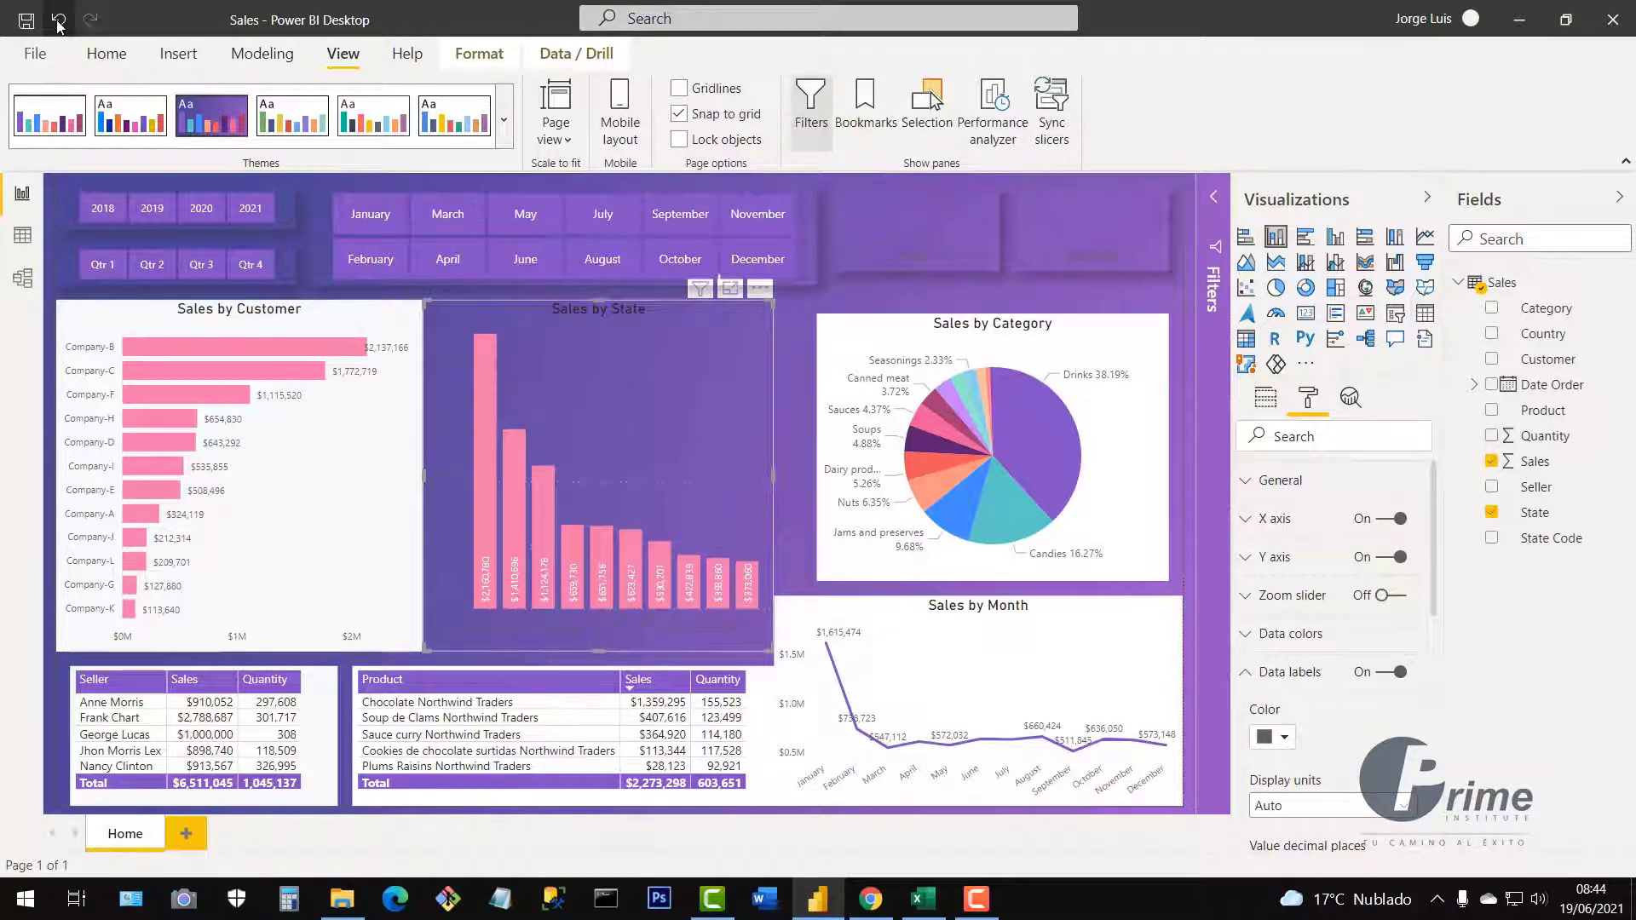
left_click(59, 23)
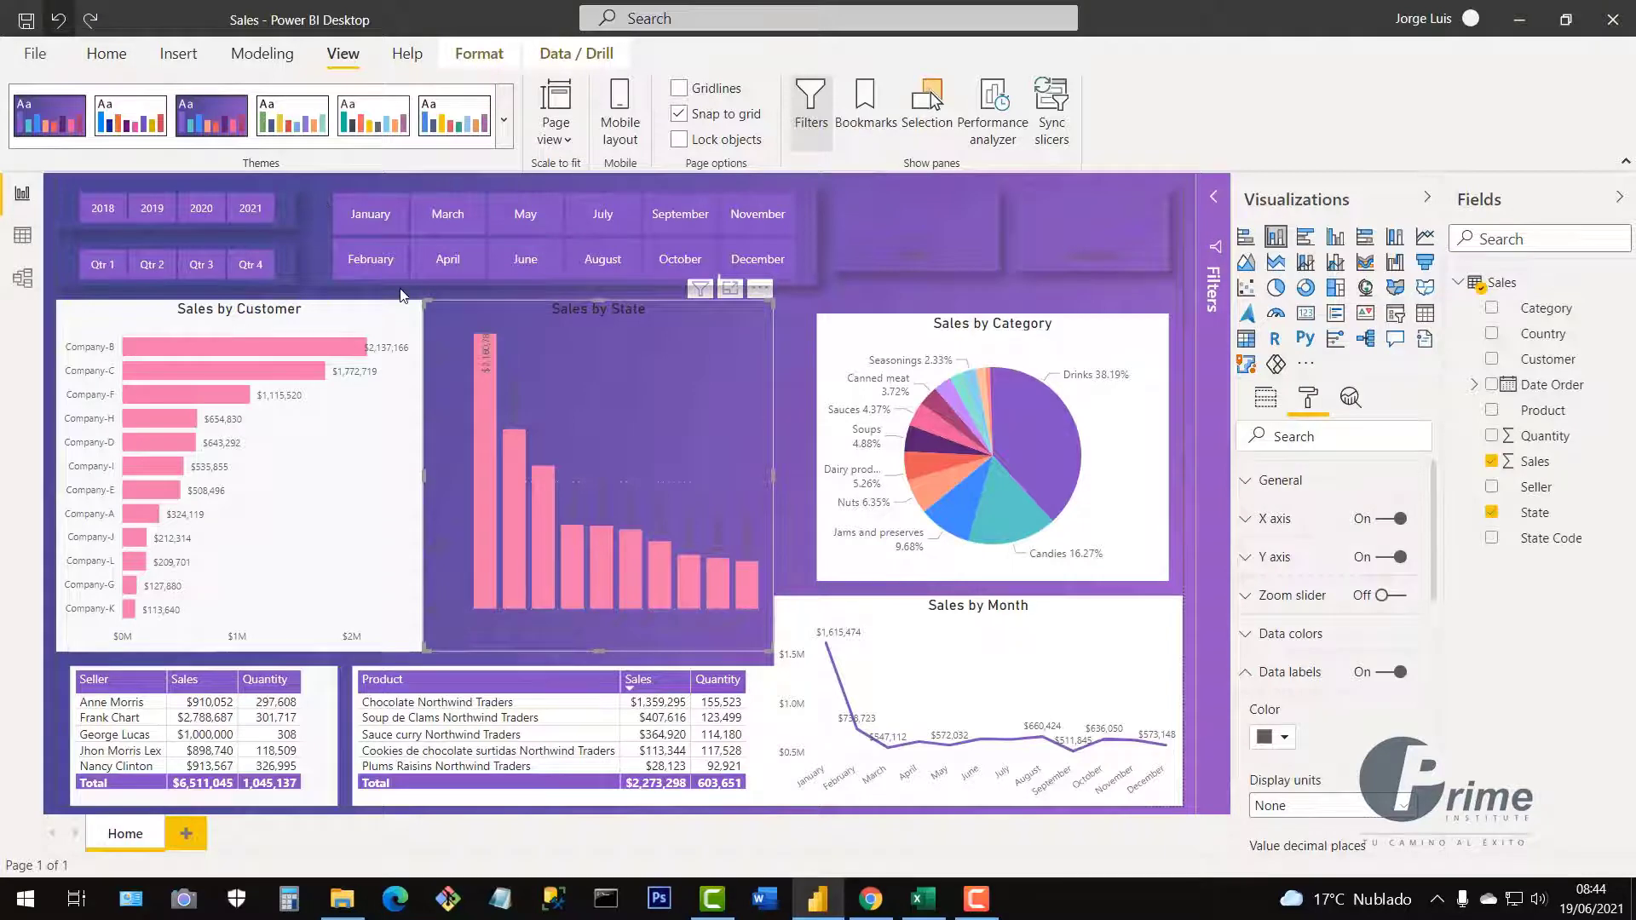
Undo the chart formatting and try the green-orange, teal, blue and navy-pink themes.
left_click(58, 20)
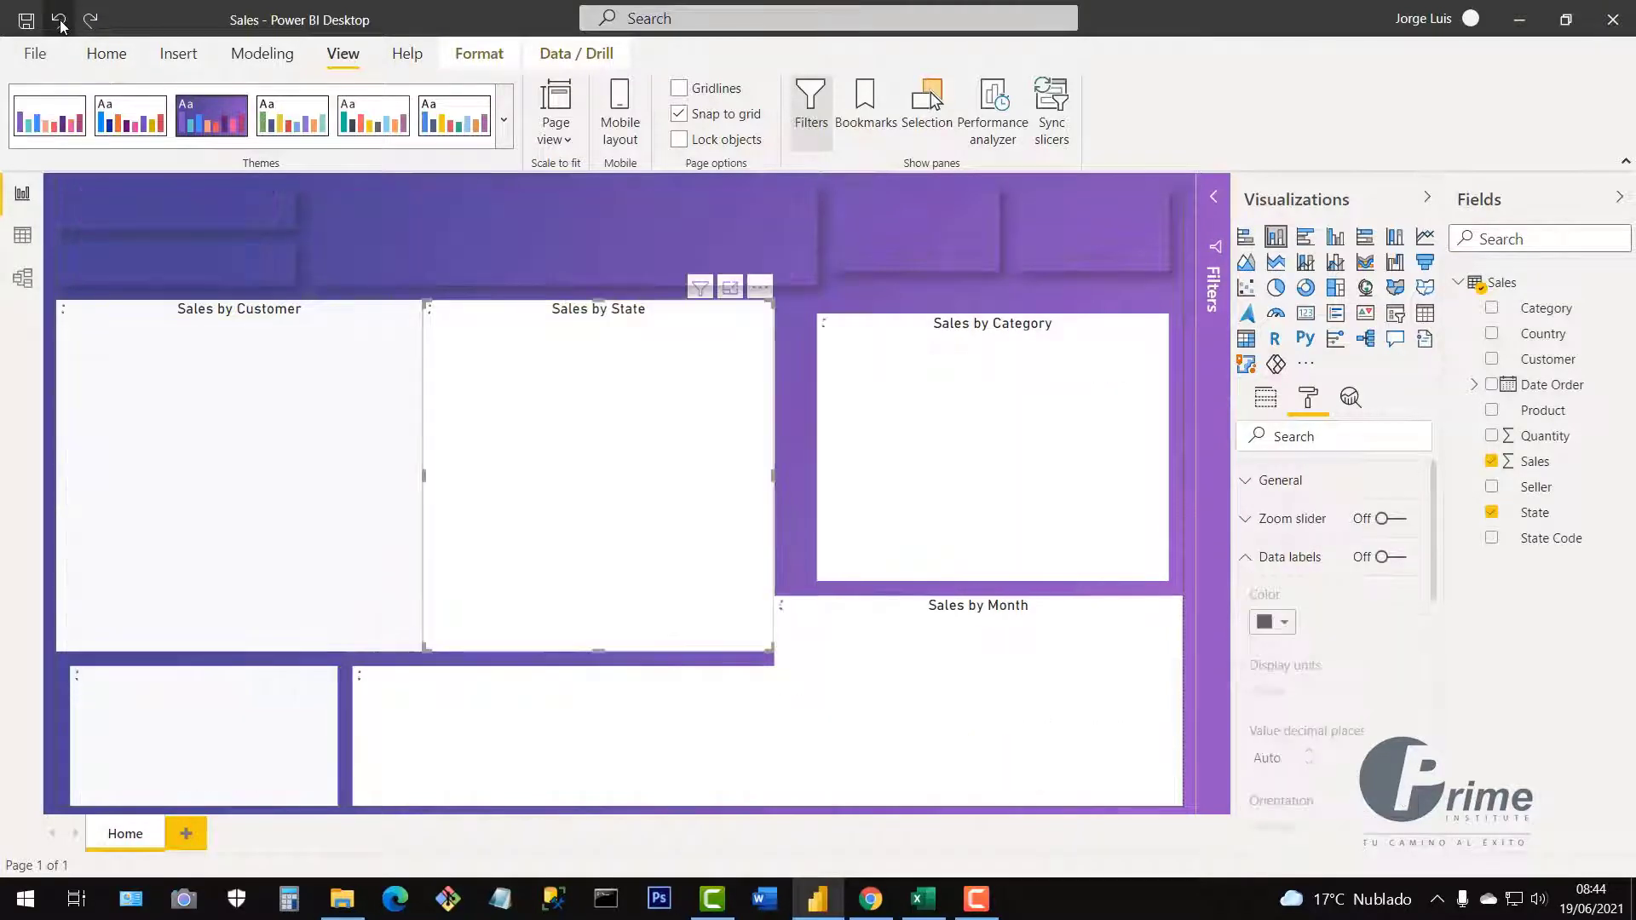
left_click(508, 140)
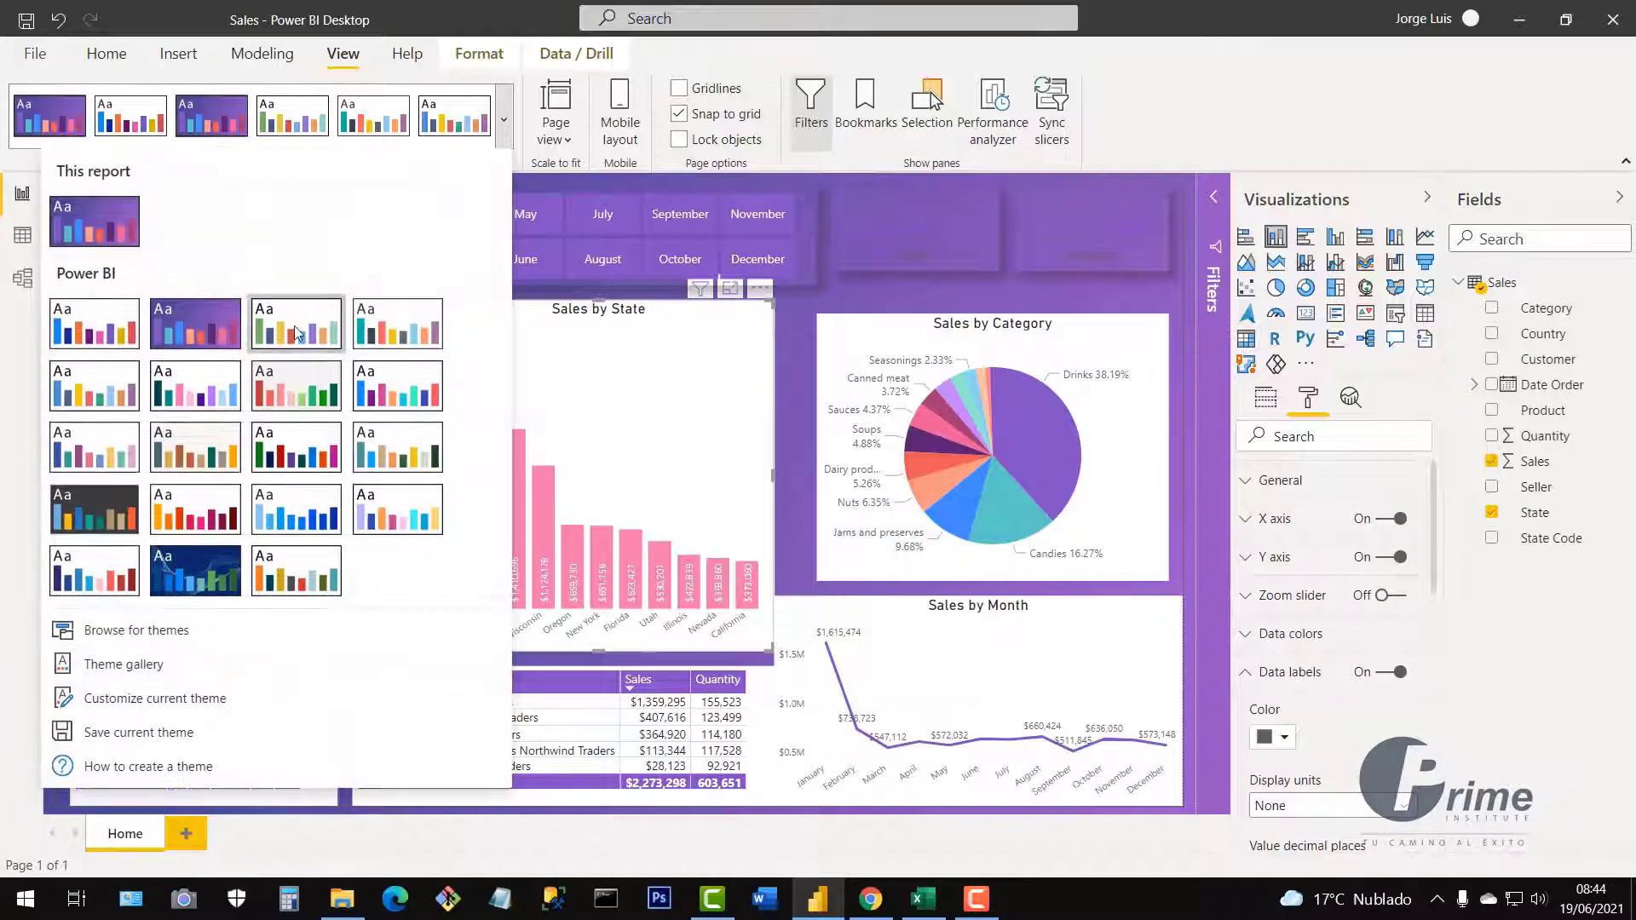
left_click(315, 325)
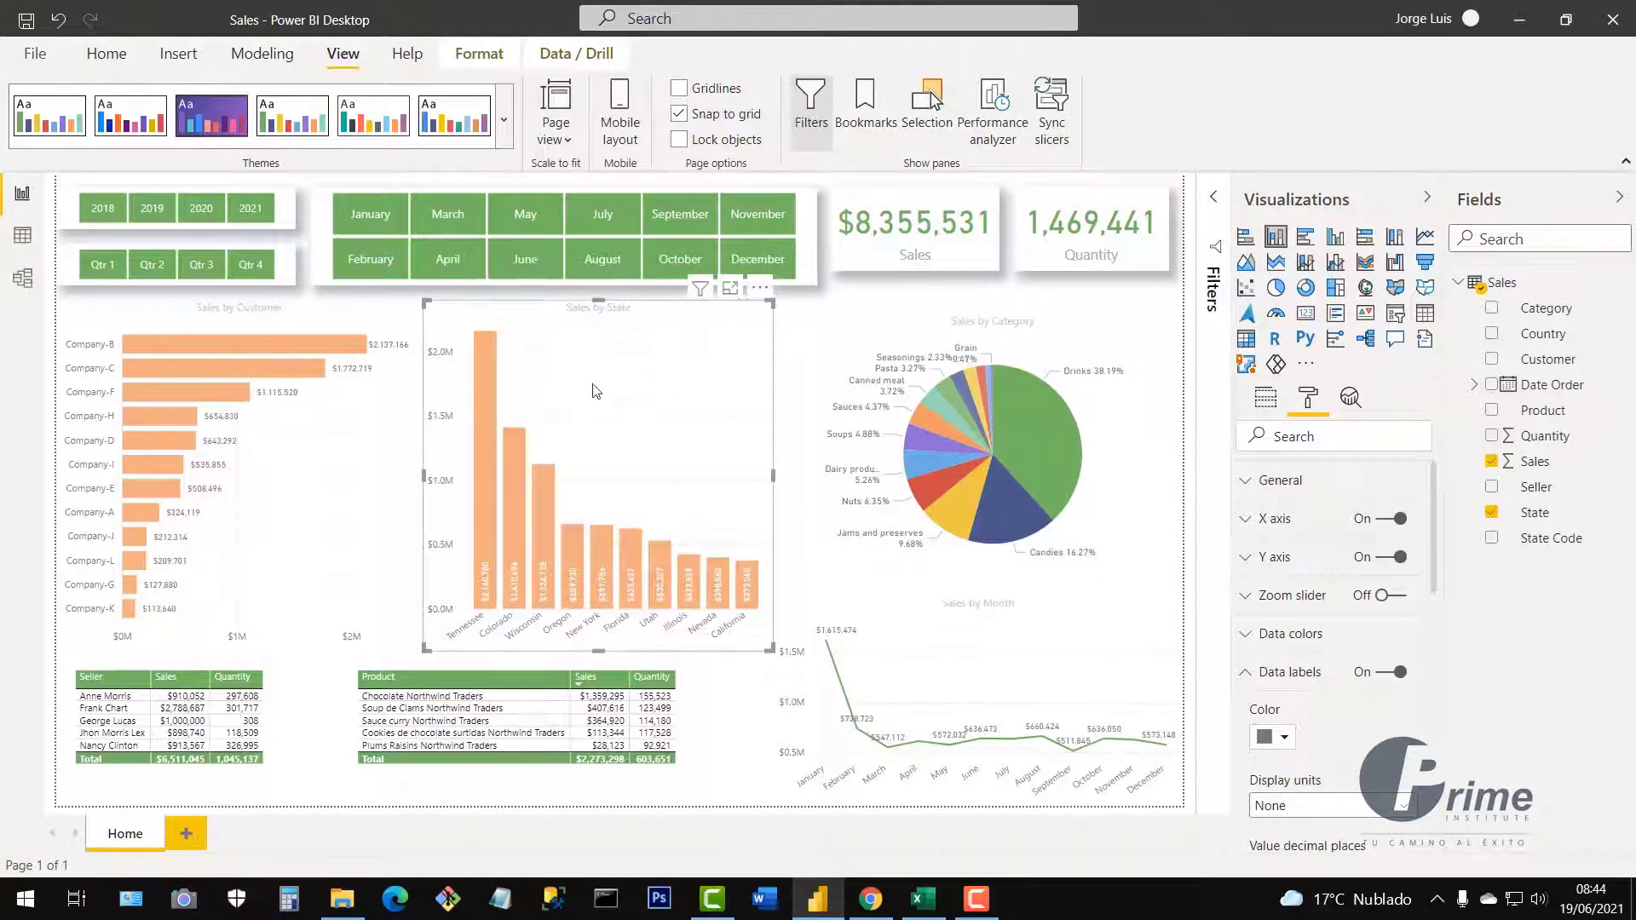
left_click(509, 136)
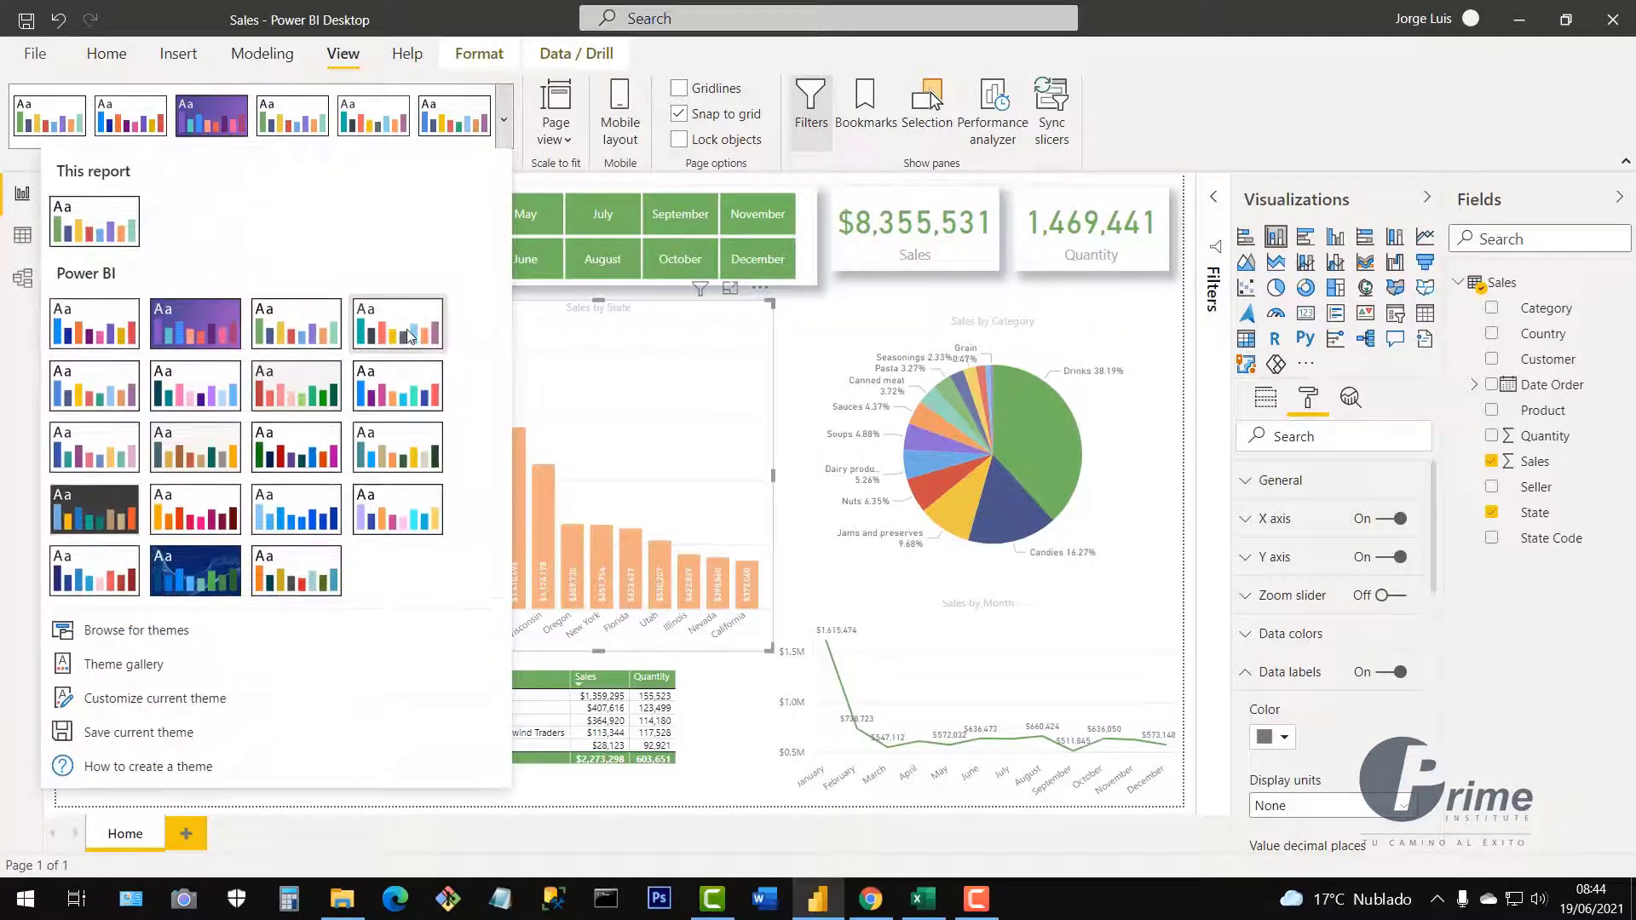
left_click(402, 331)
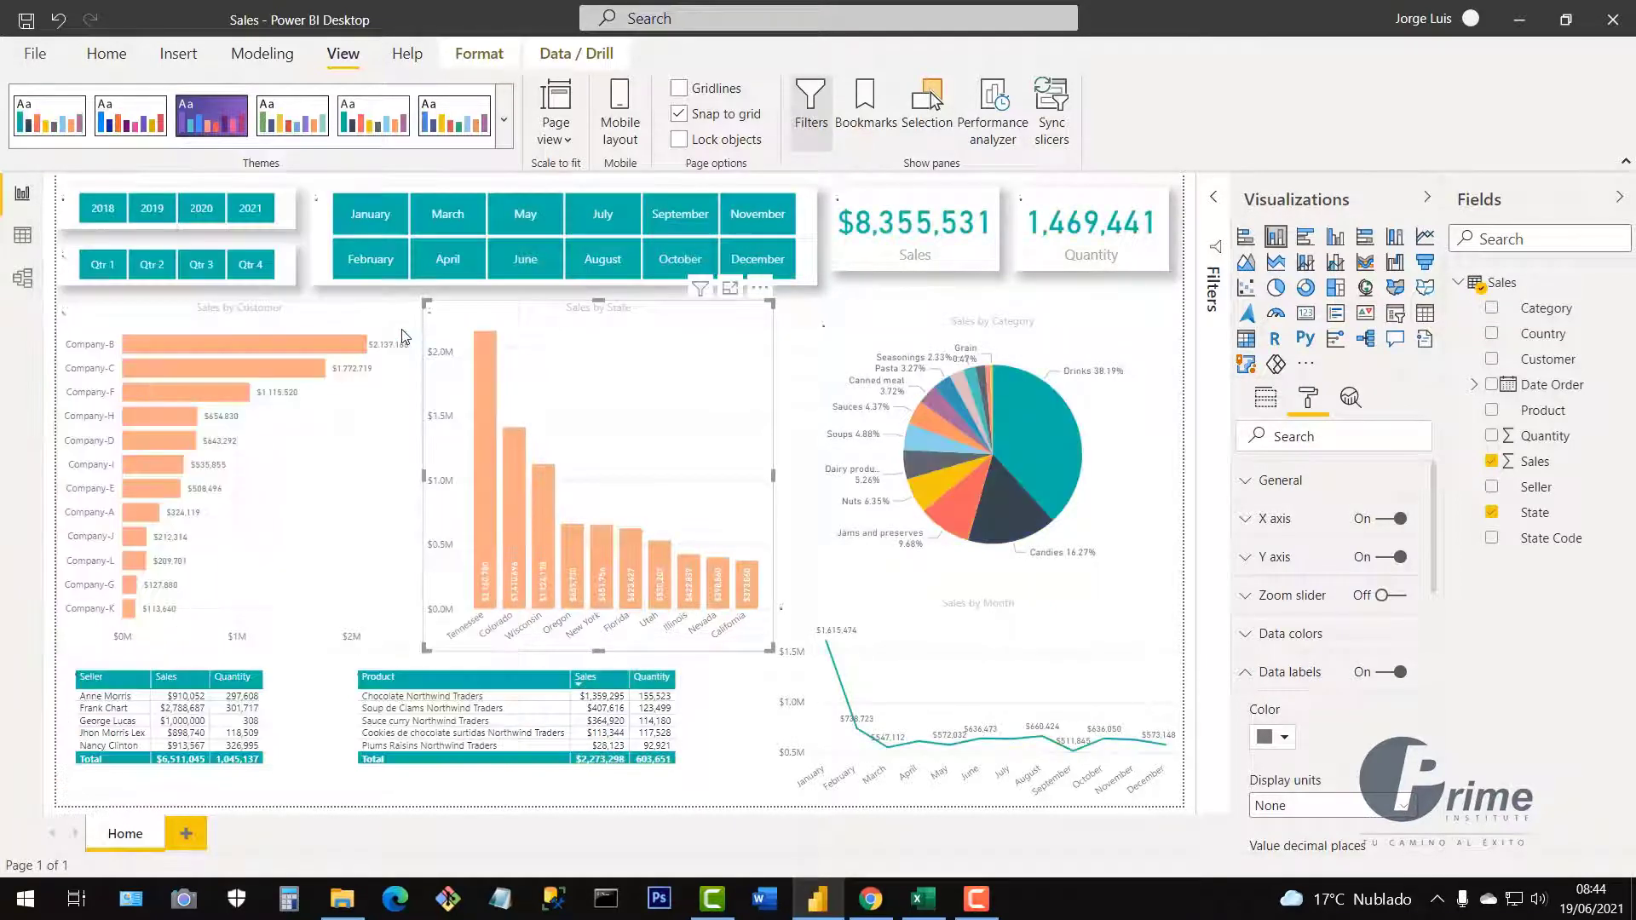
left_click(504, 137)
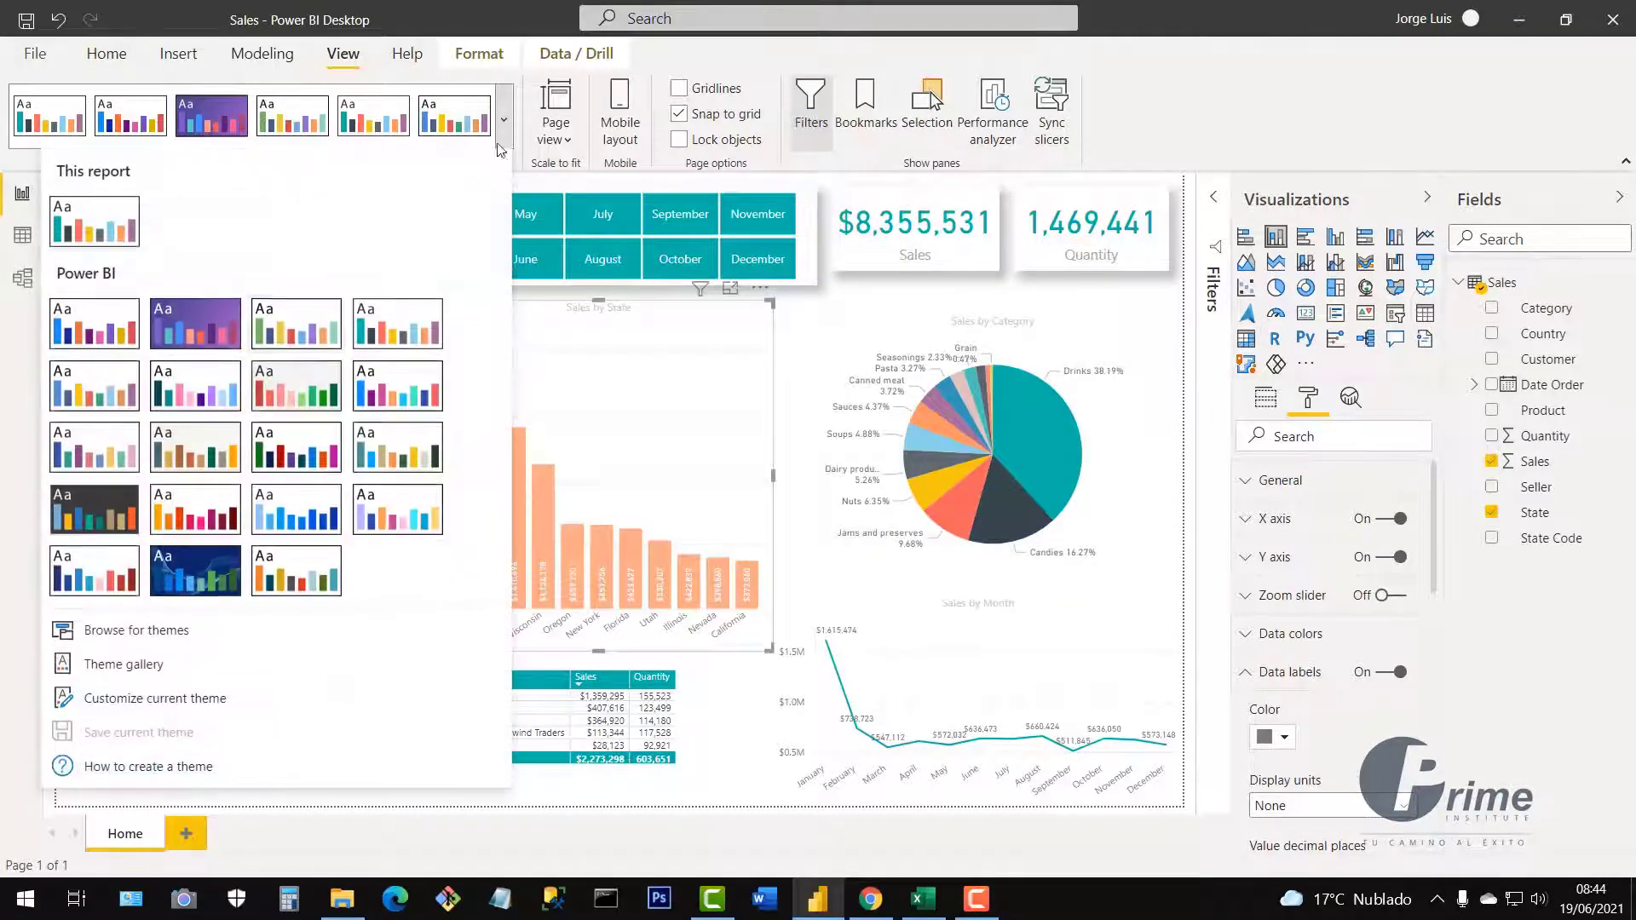
left_click(105, 405)
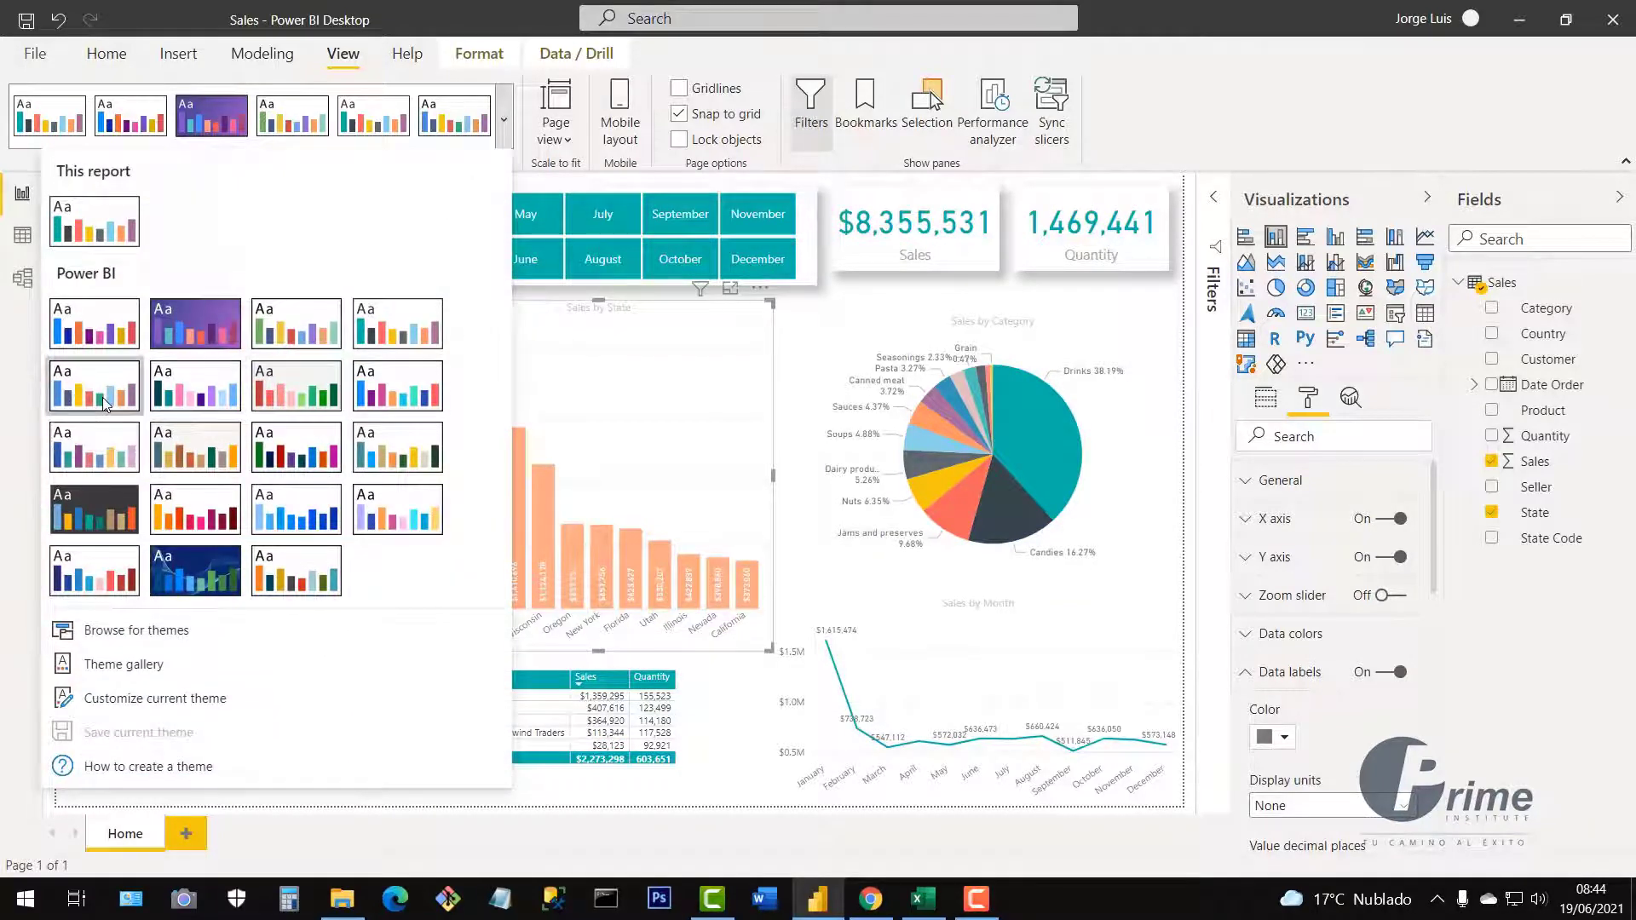
left_click(505, 136)
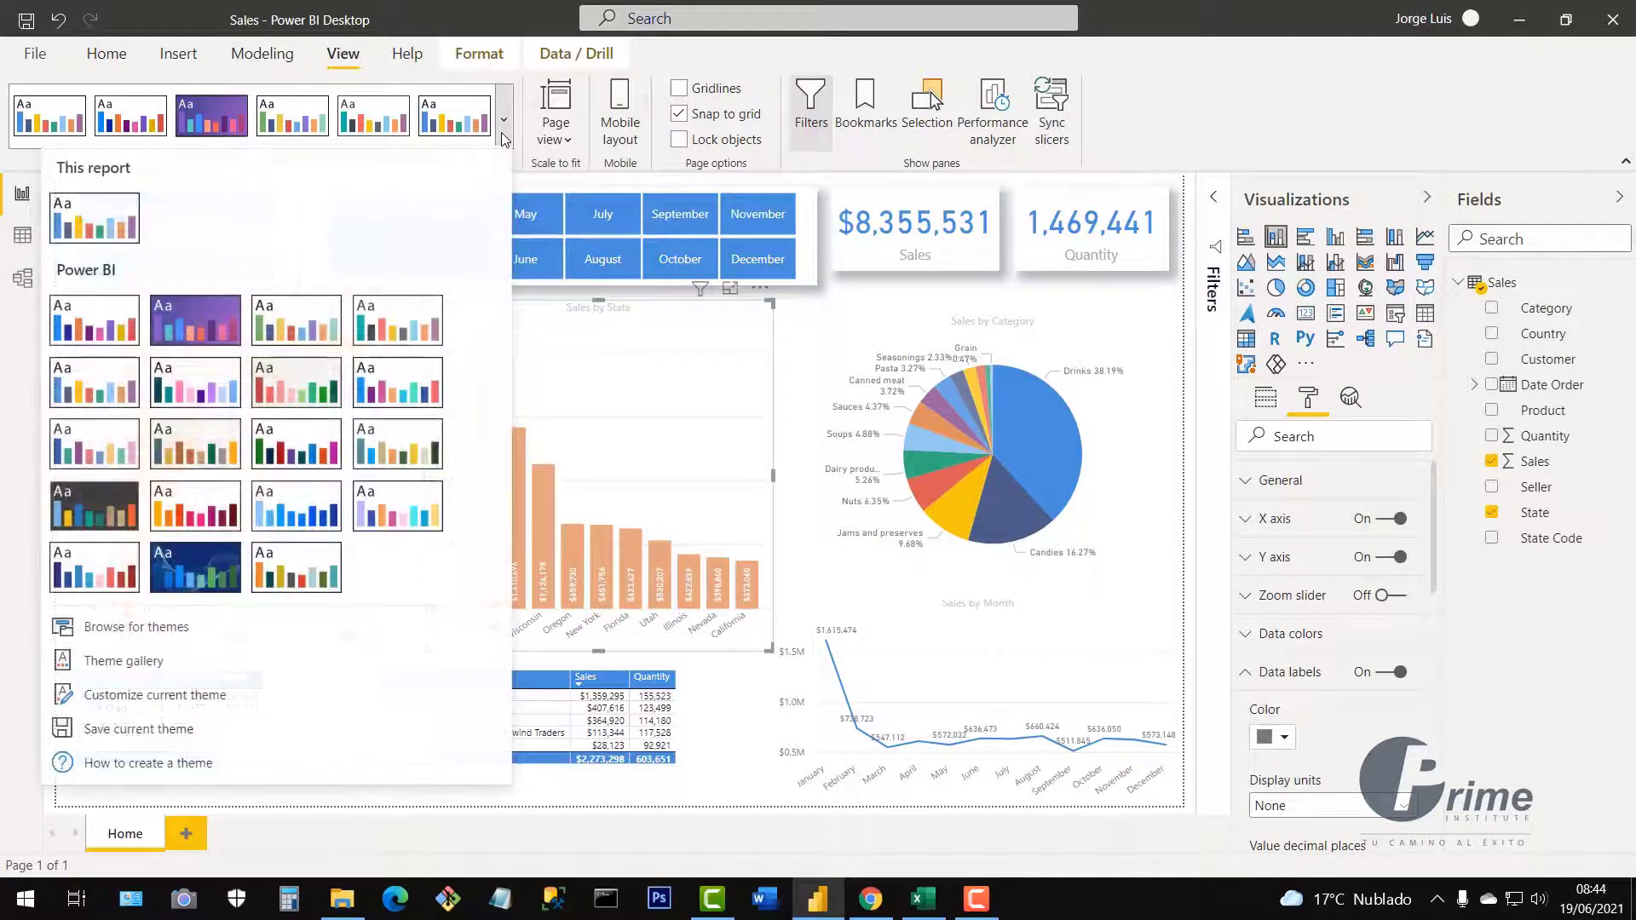
left_click(217, 399)
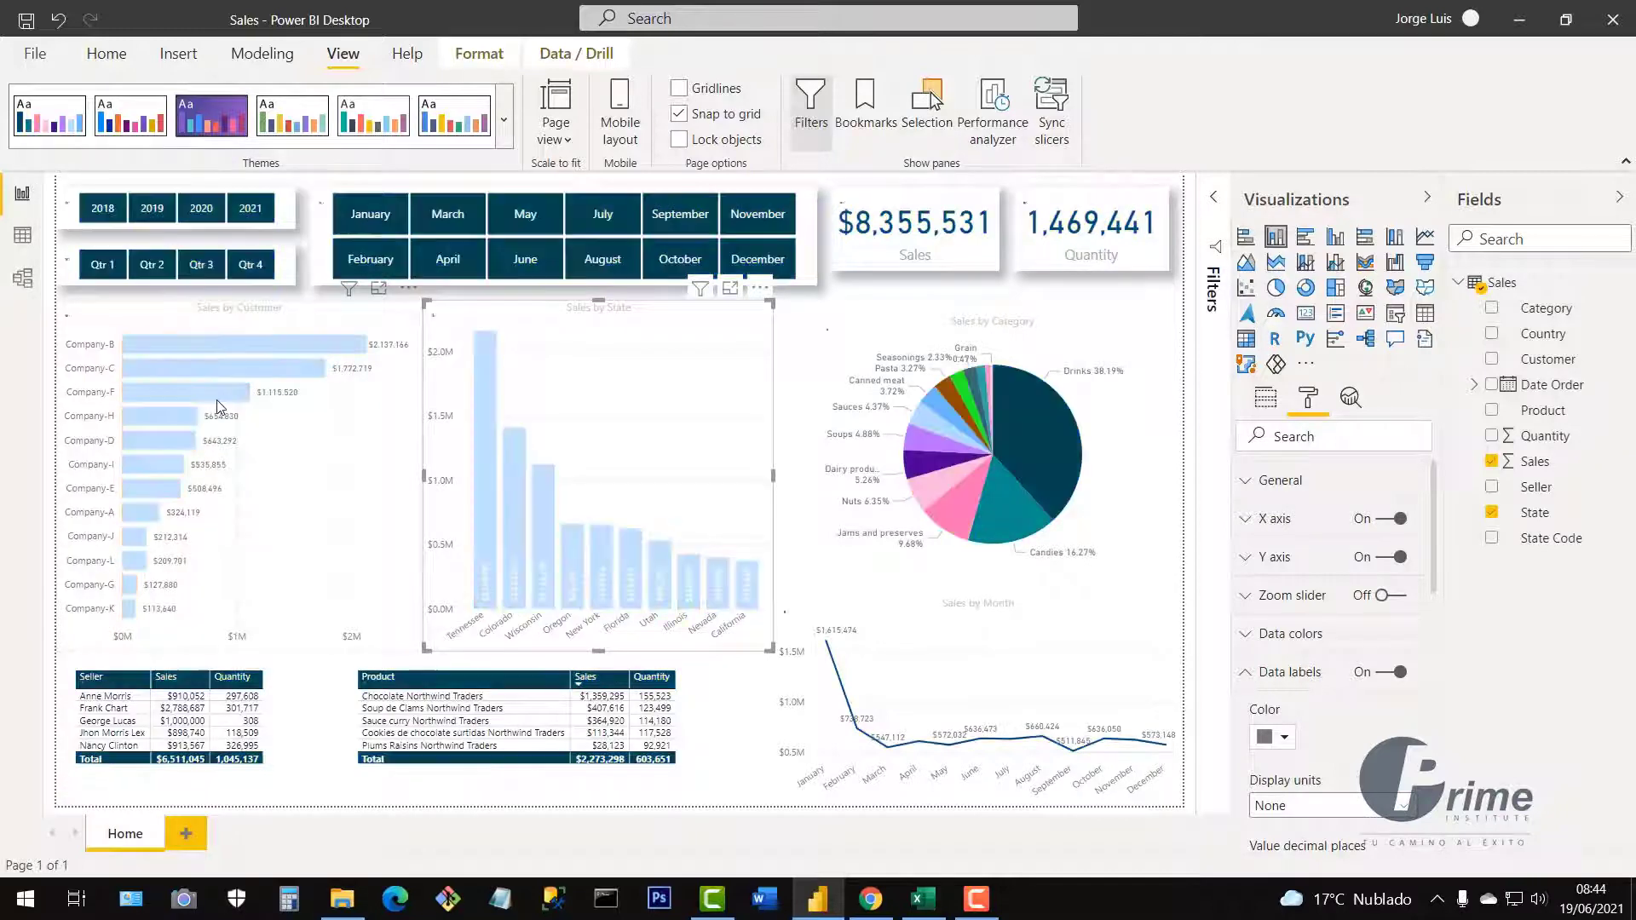
Try the red-green, blue-purple, sea-green and slate themes, settling on teal with beige bars.
left_click(504, 120)
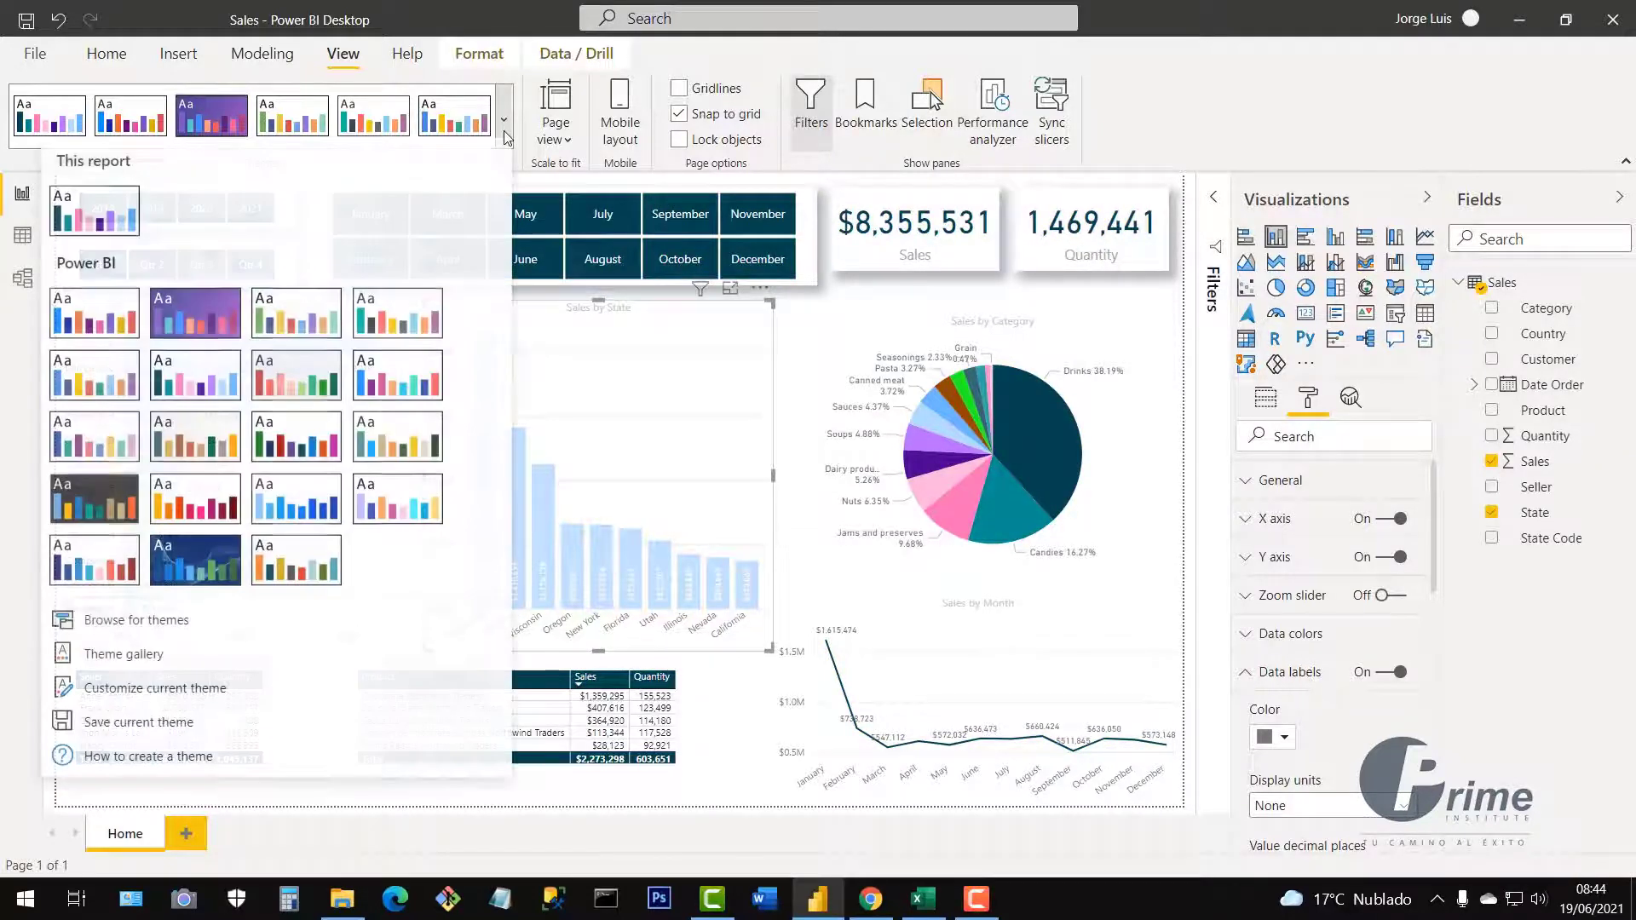
left_click(315, 400)
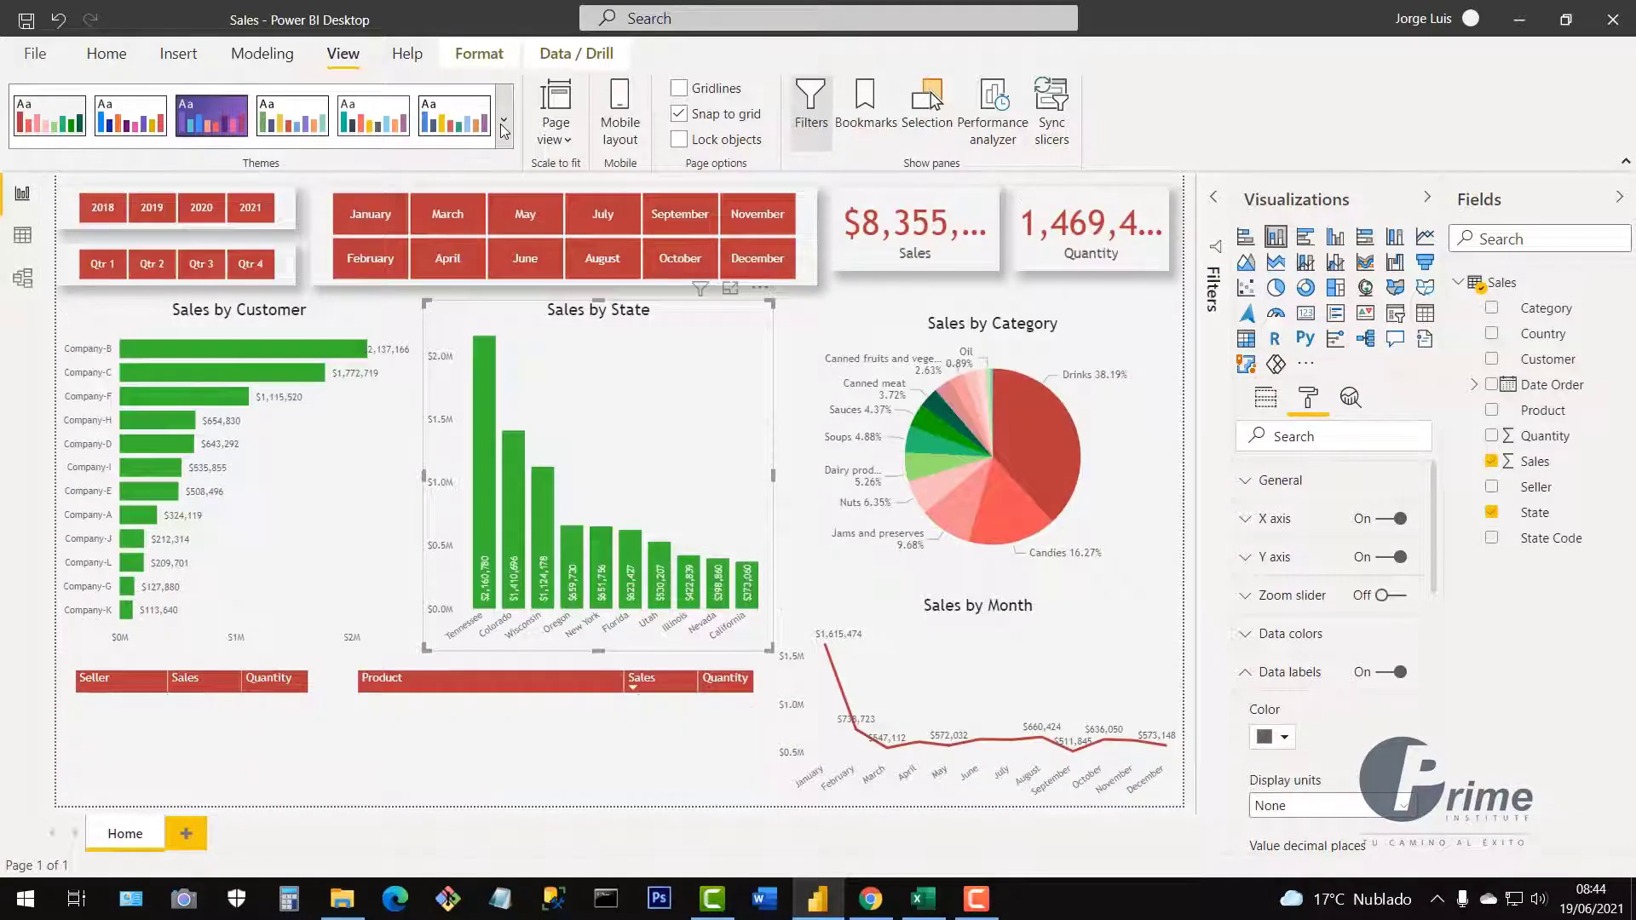
left_click(504, 120)
left_click(405, 387)
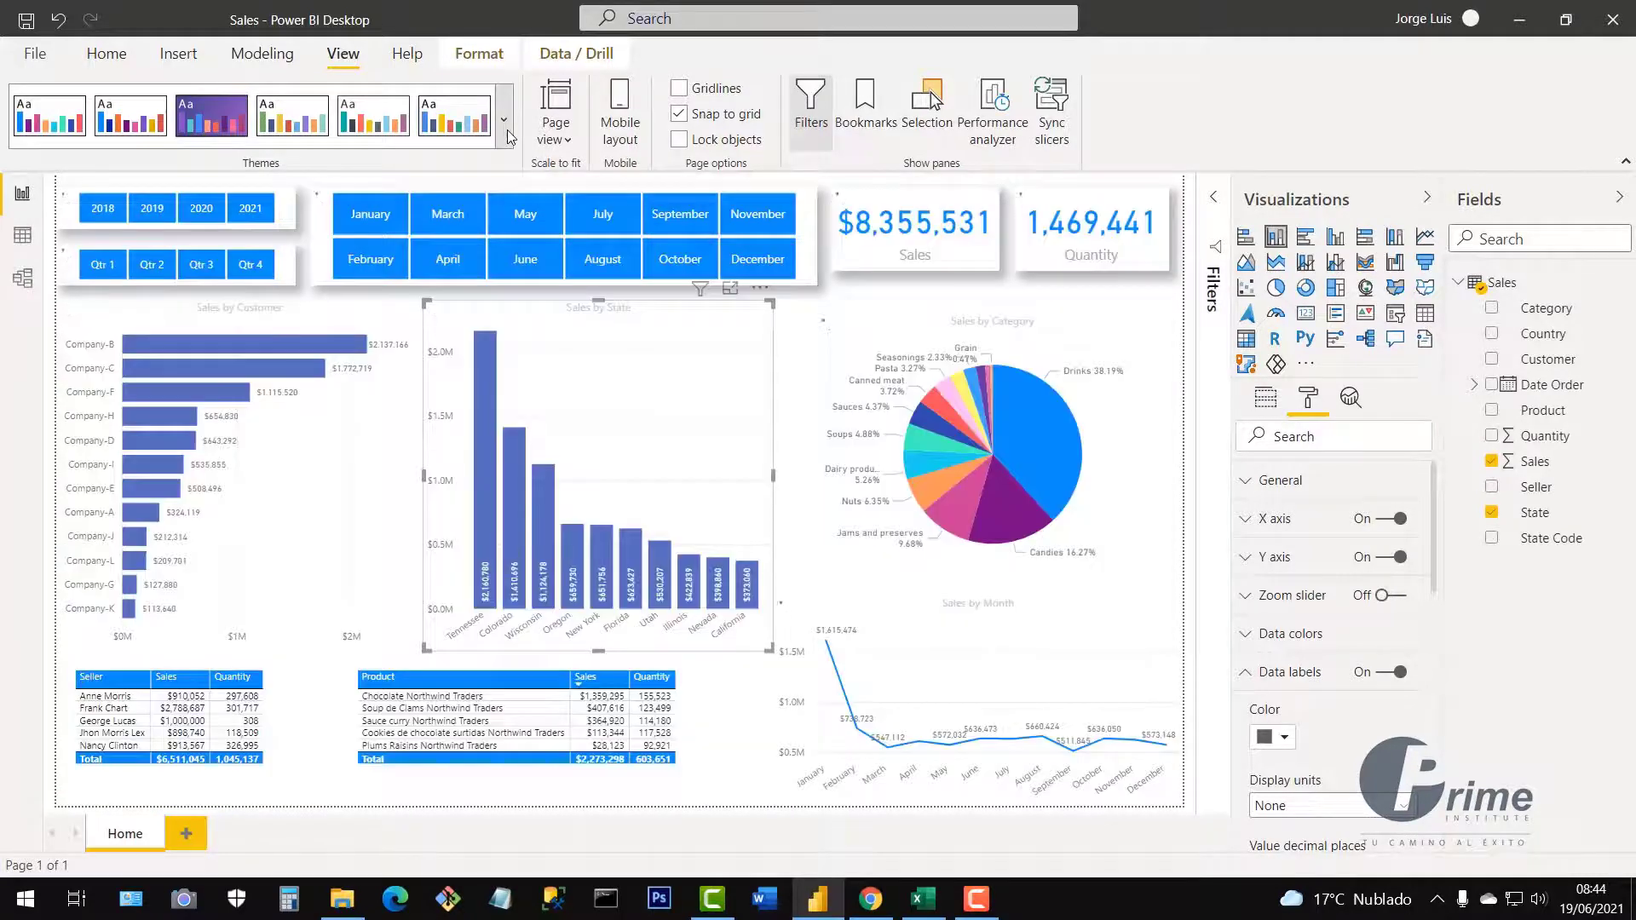
left_click(508, 135)
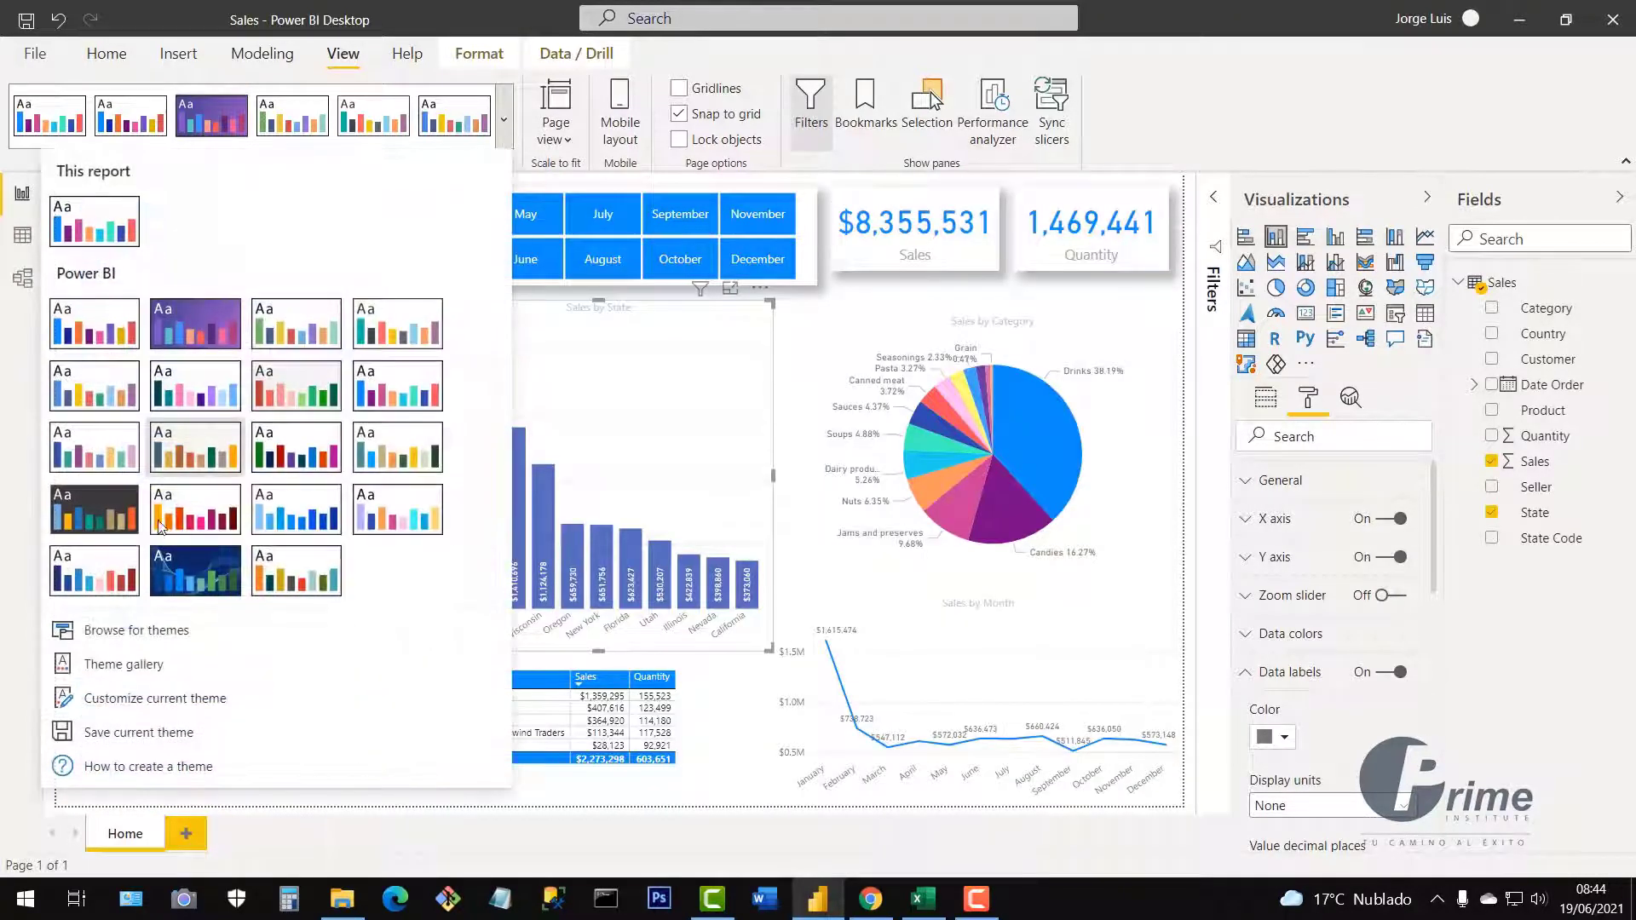
left_click(120, 464)
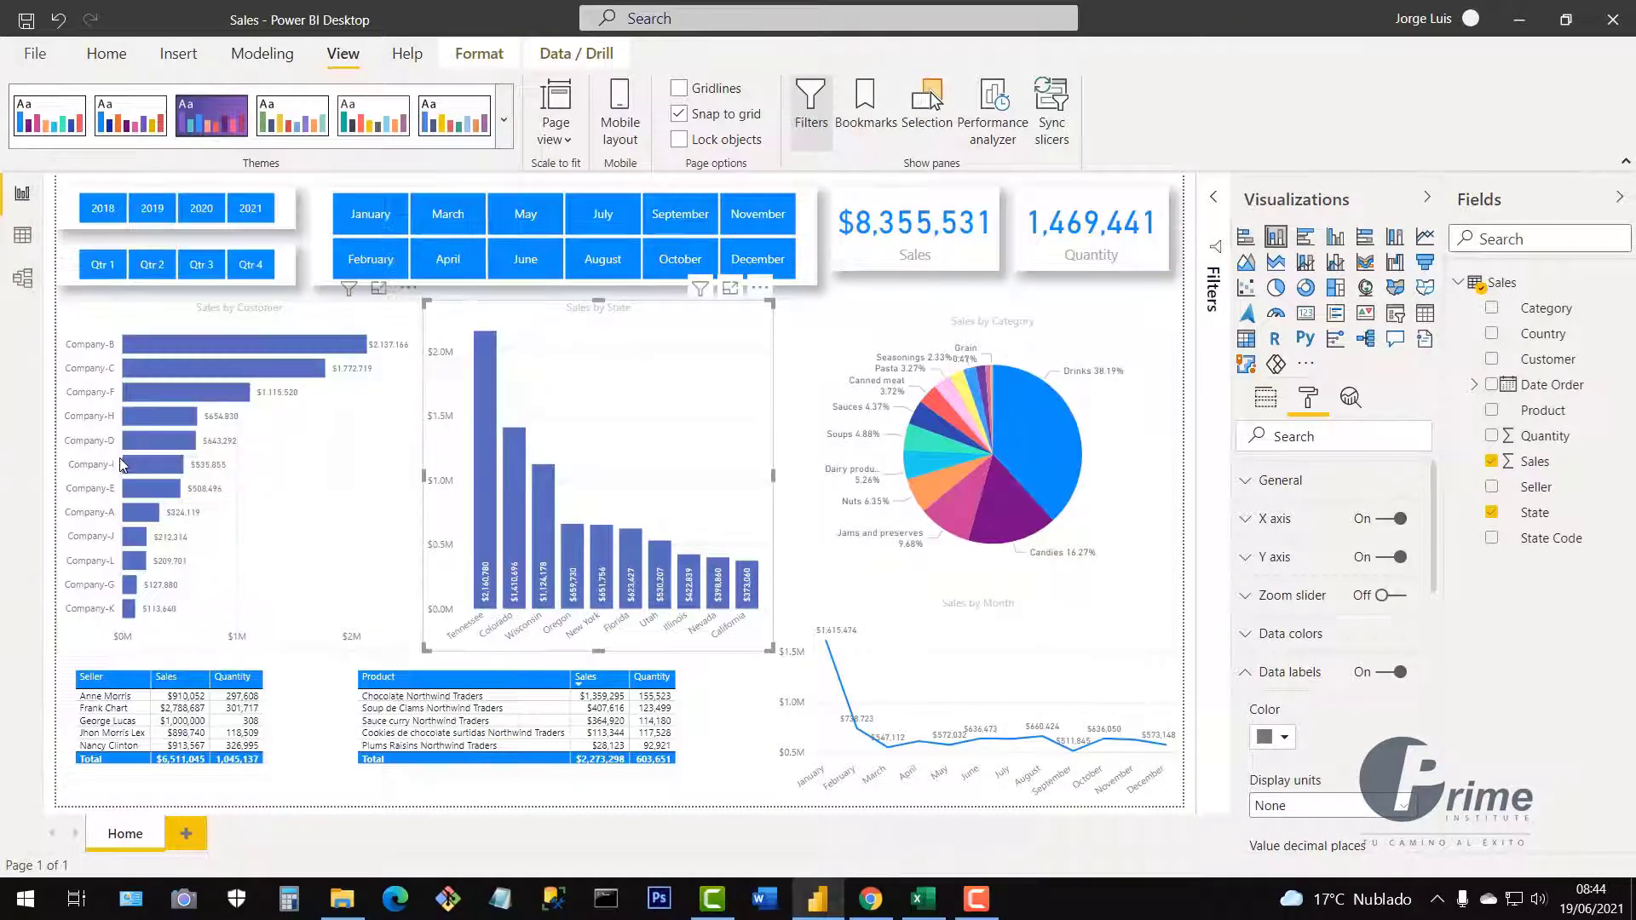
left_click(503, 134)
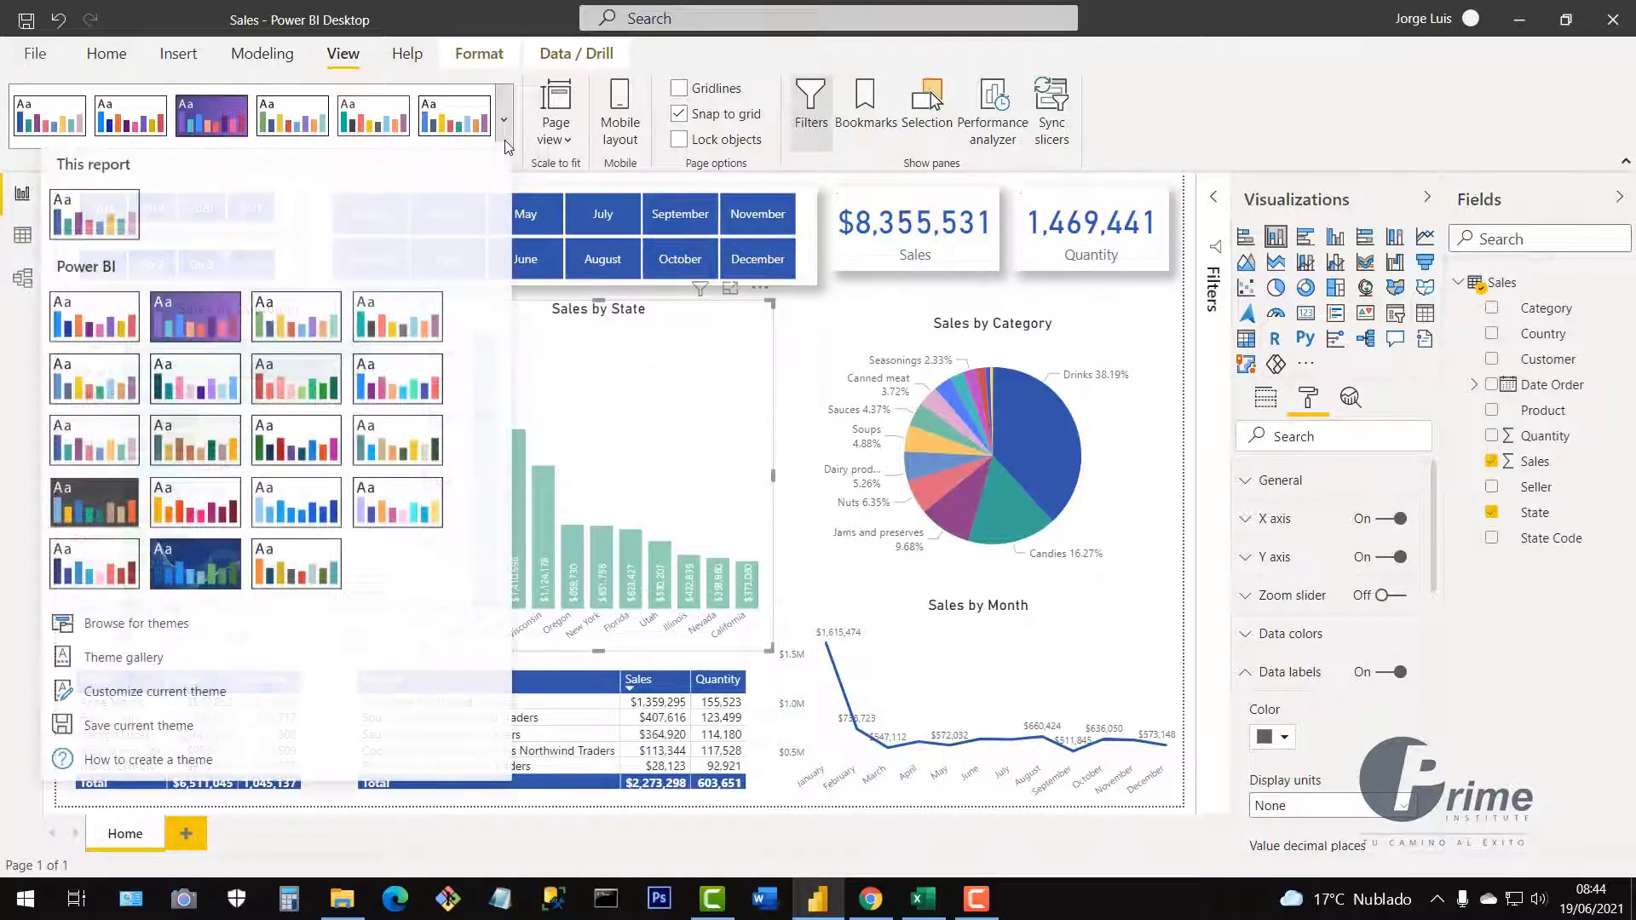
left_click(227, 473)
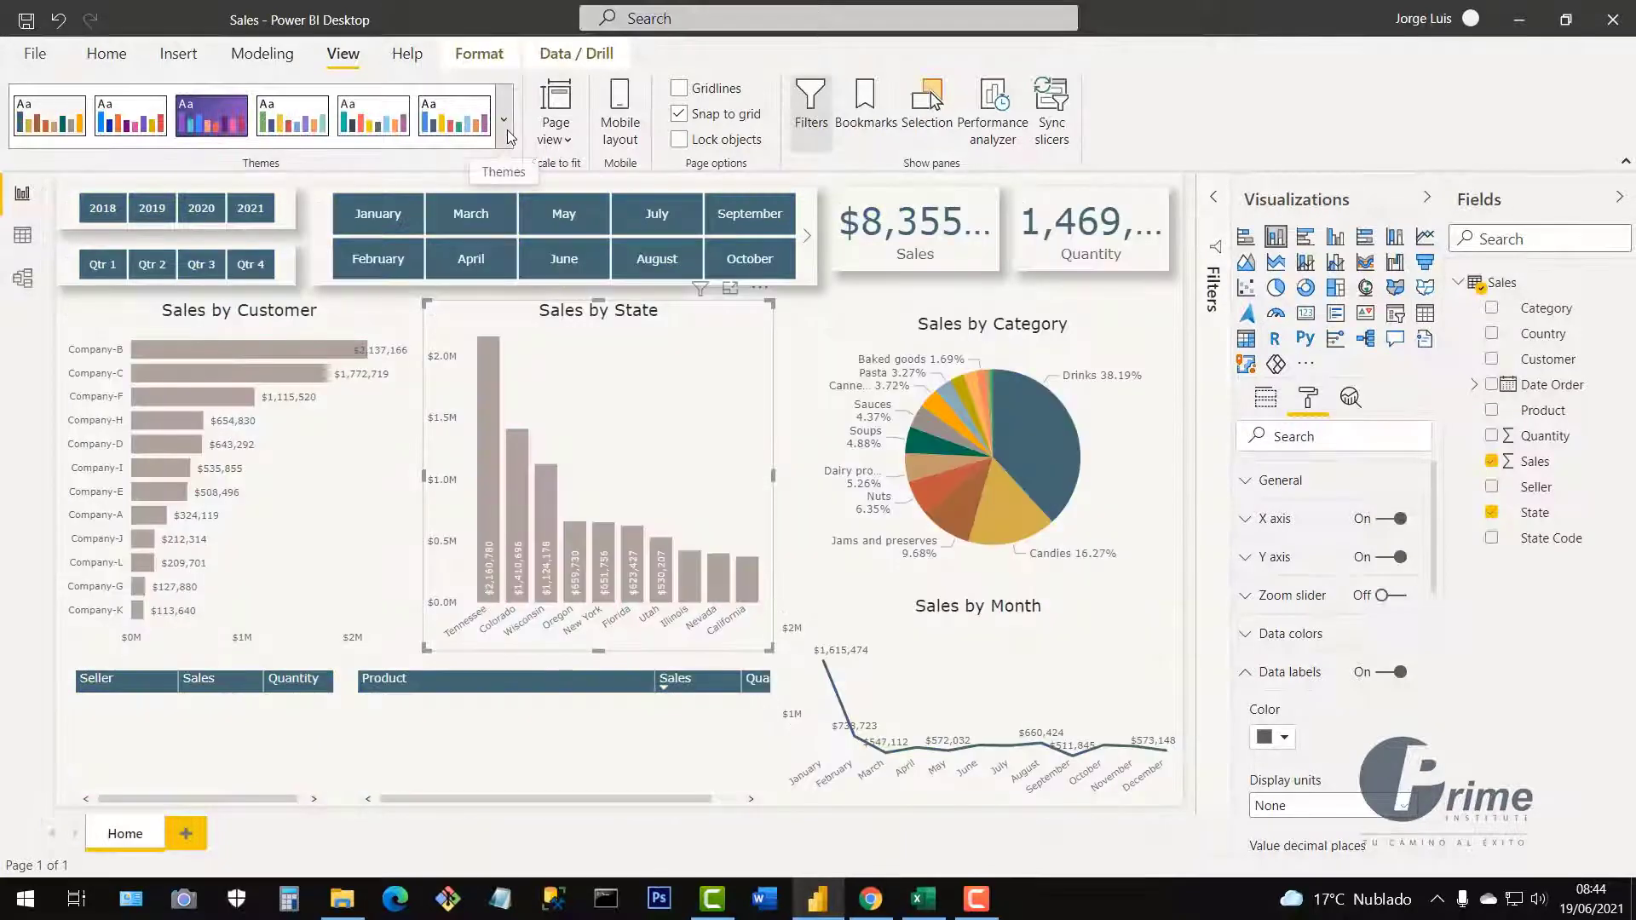
left_click(510, 136)
left_click(404, 447)
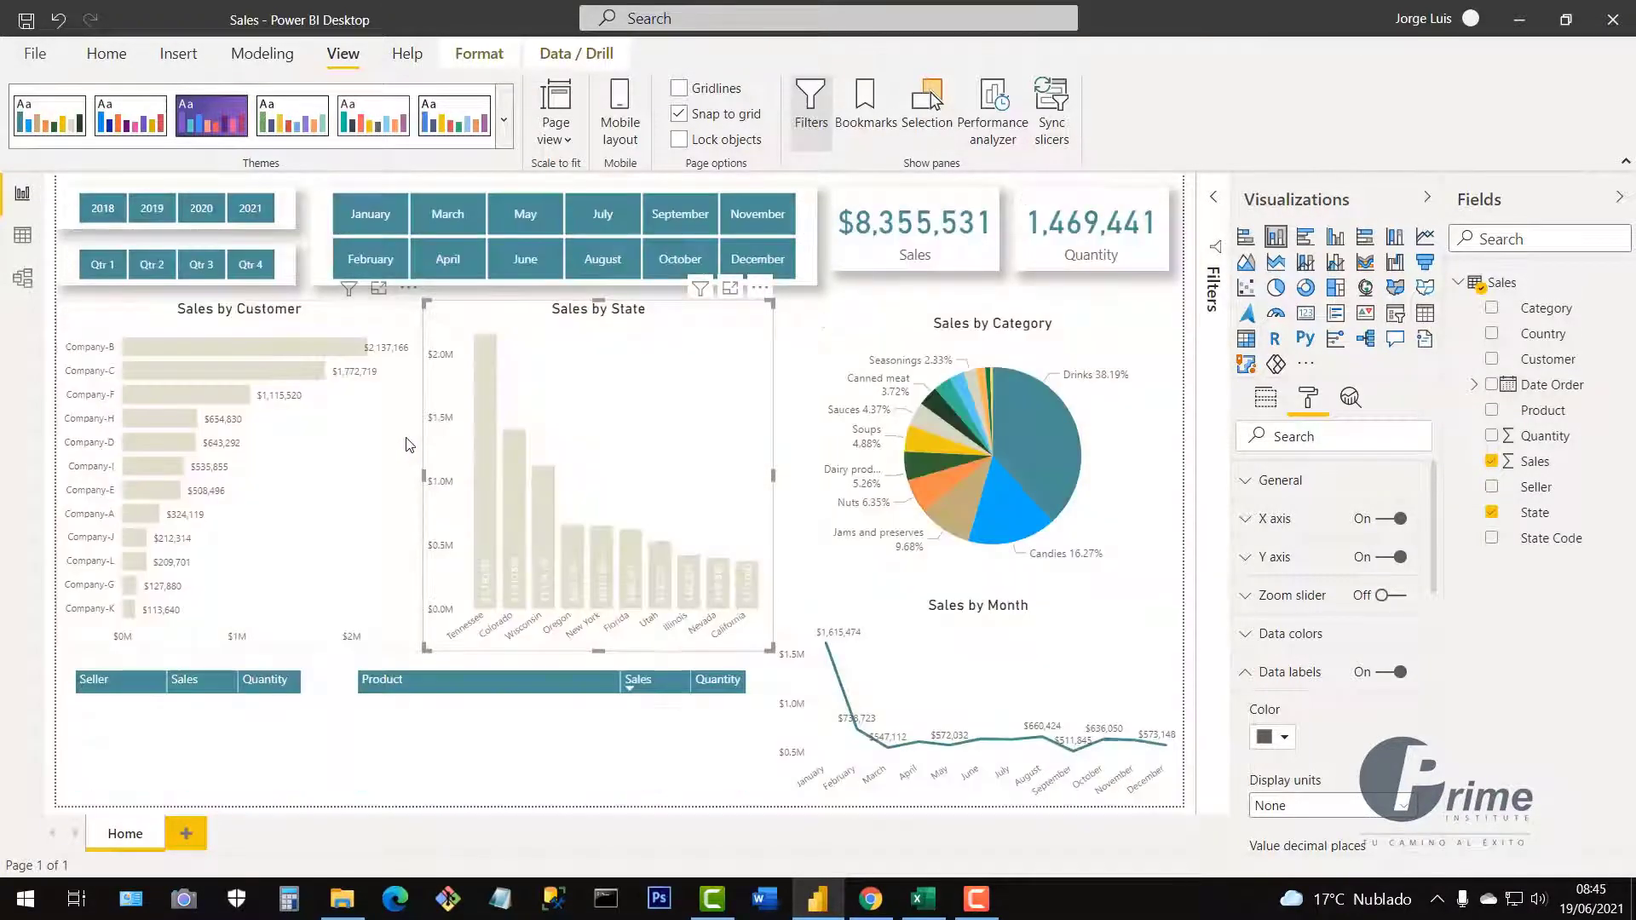
left_click(507, 126)
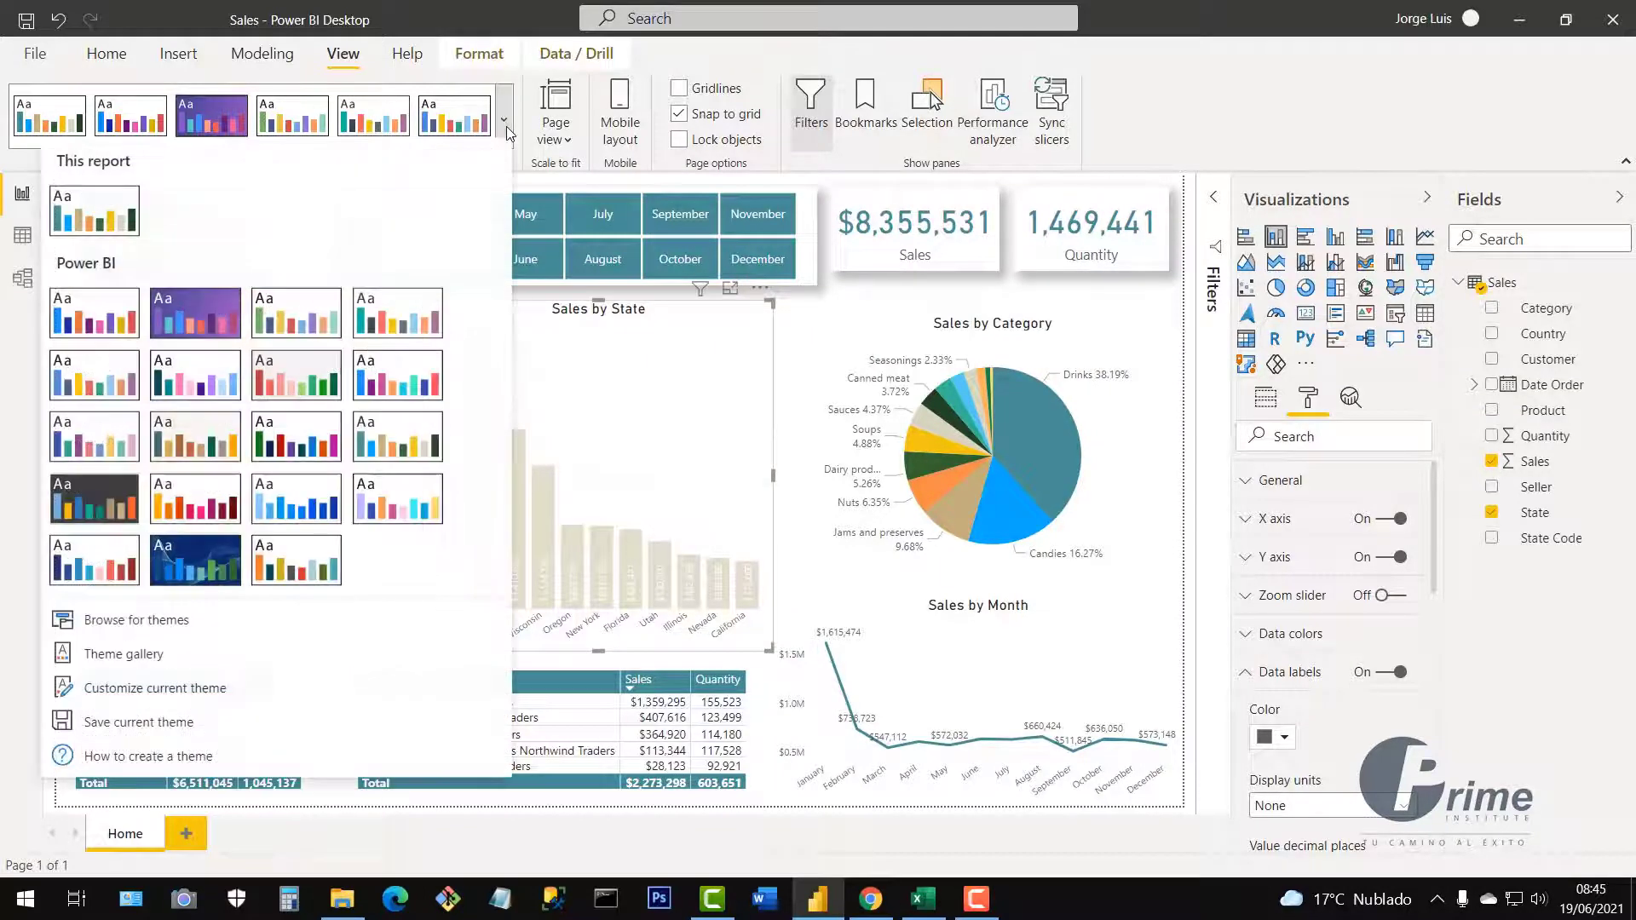
left_click(856, 486)
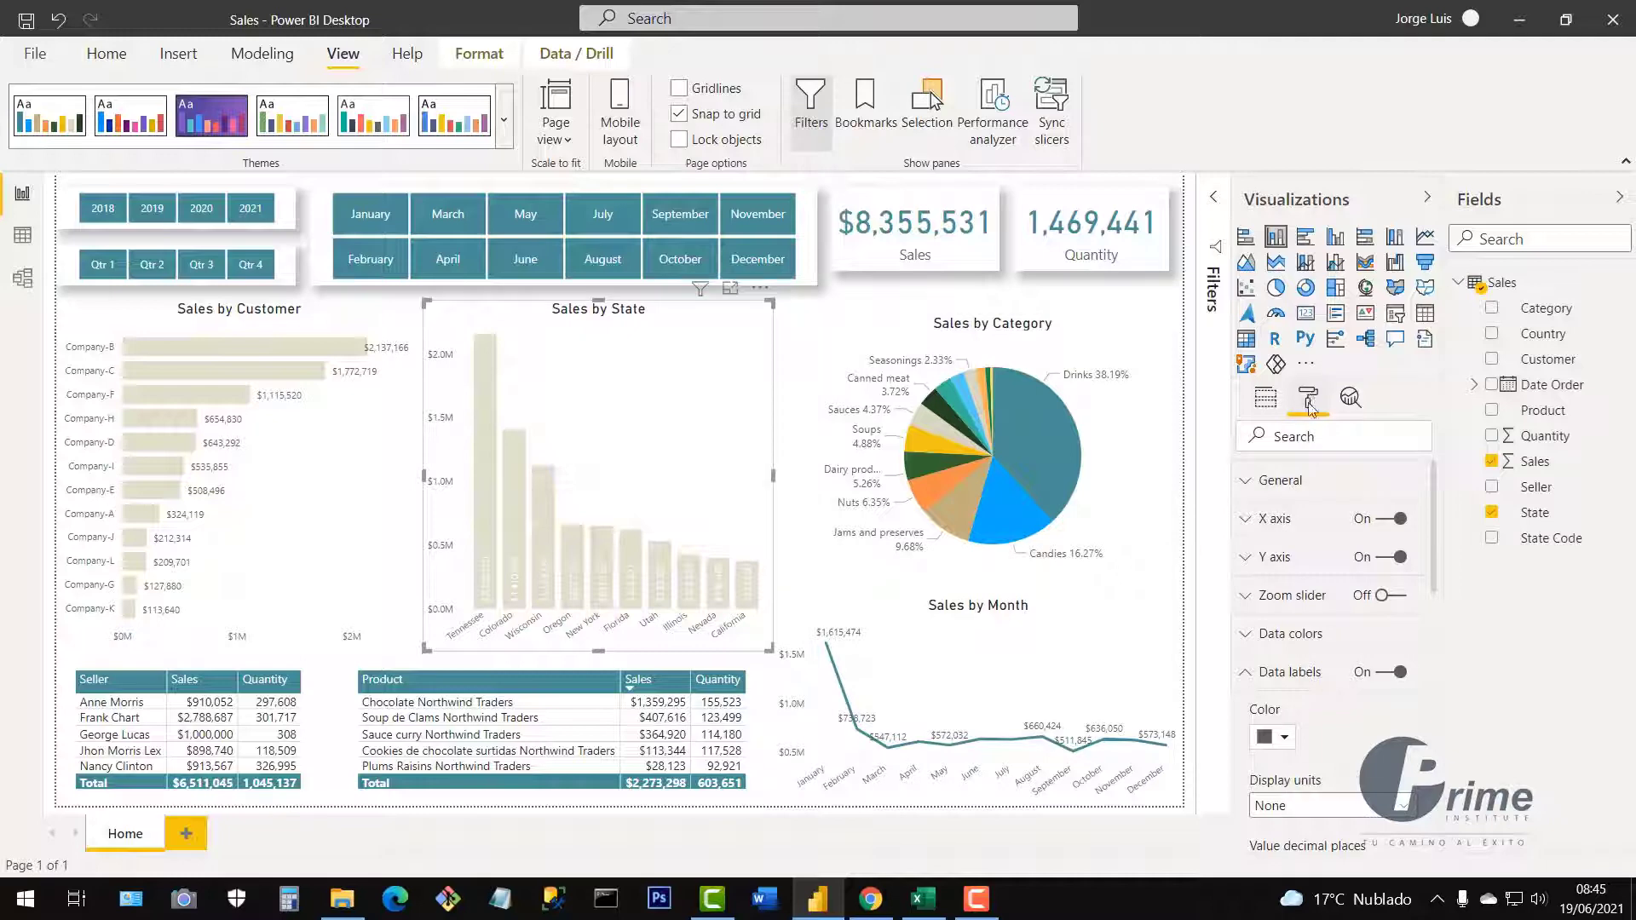
left_click(504, 127)
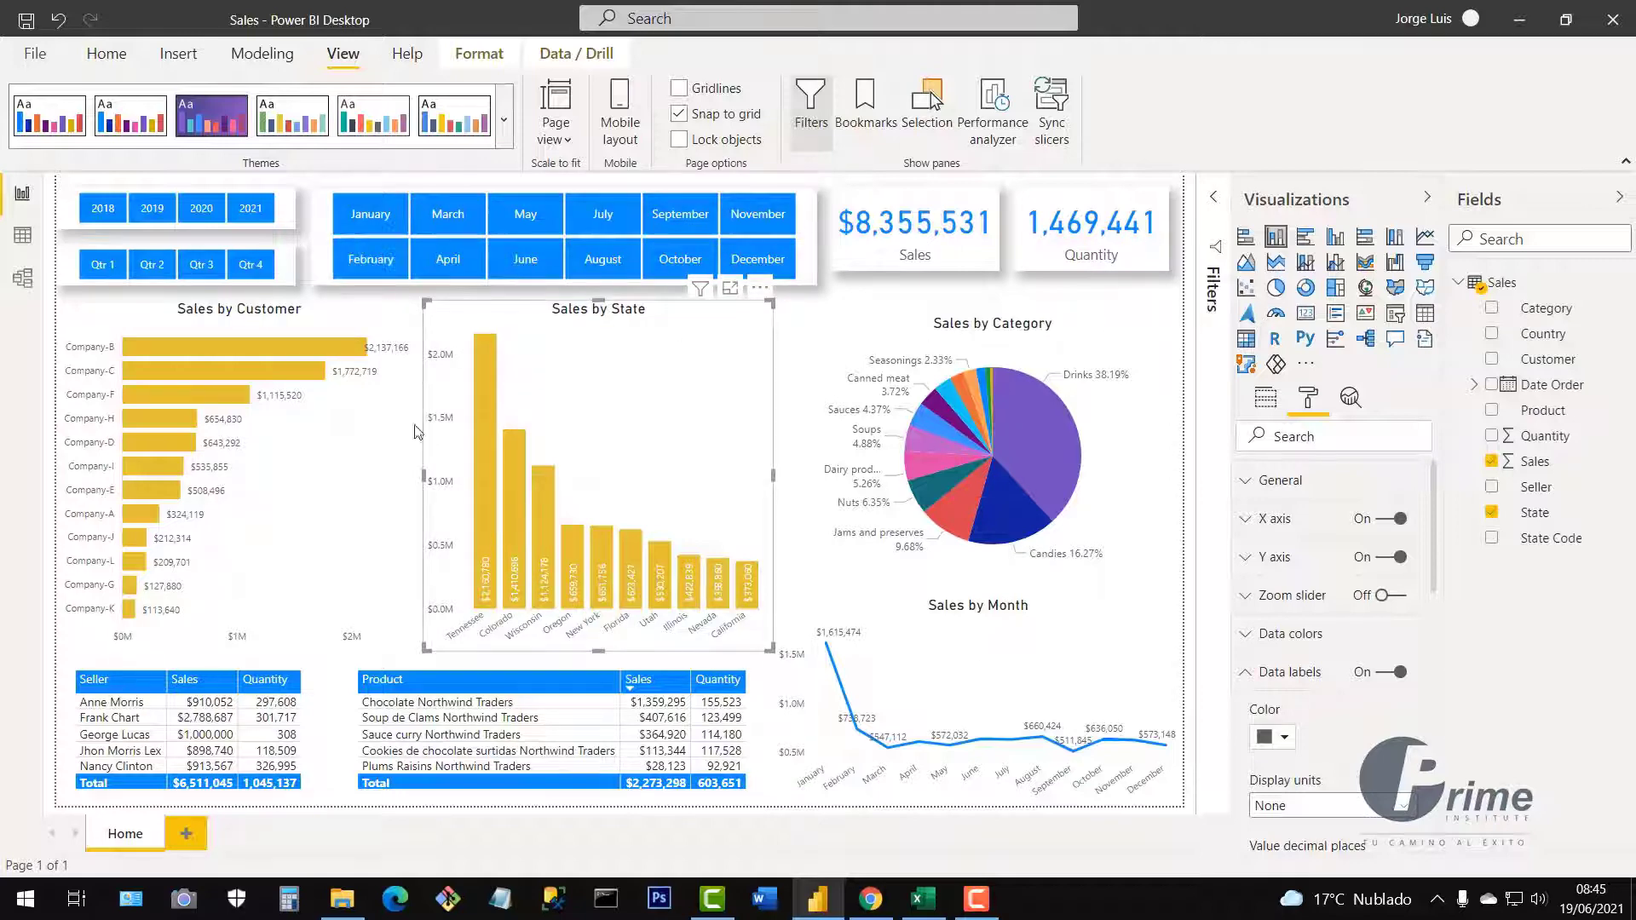
Save the Home report file.
left_click(26, 20)
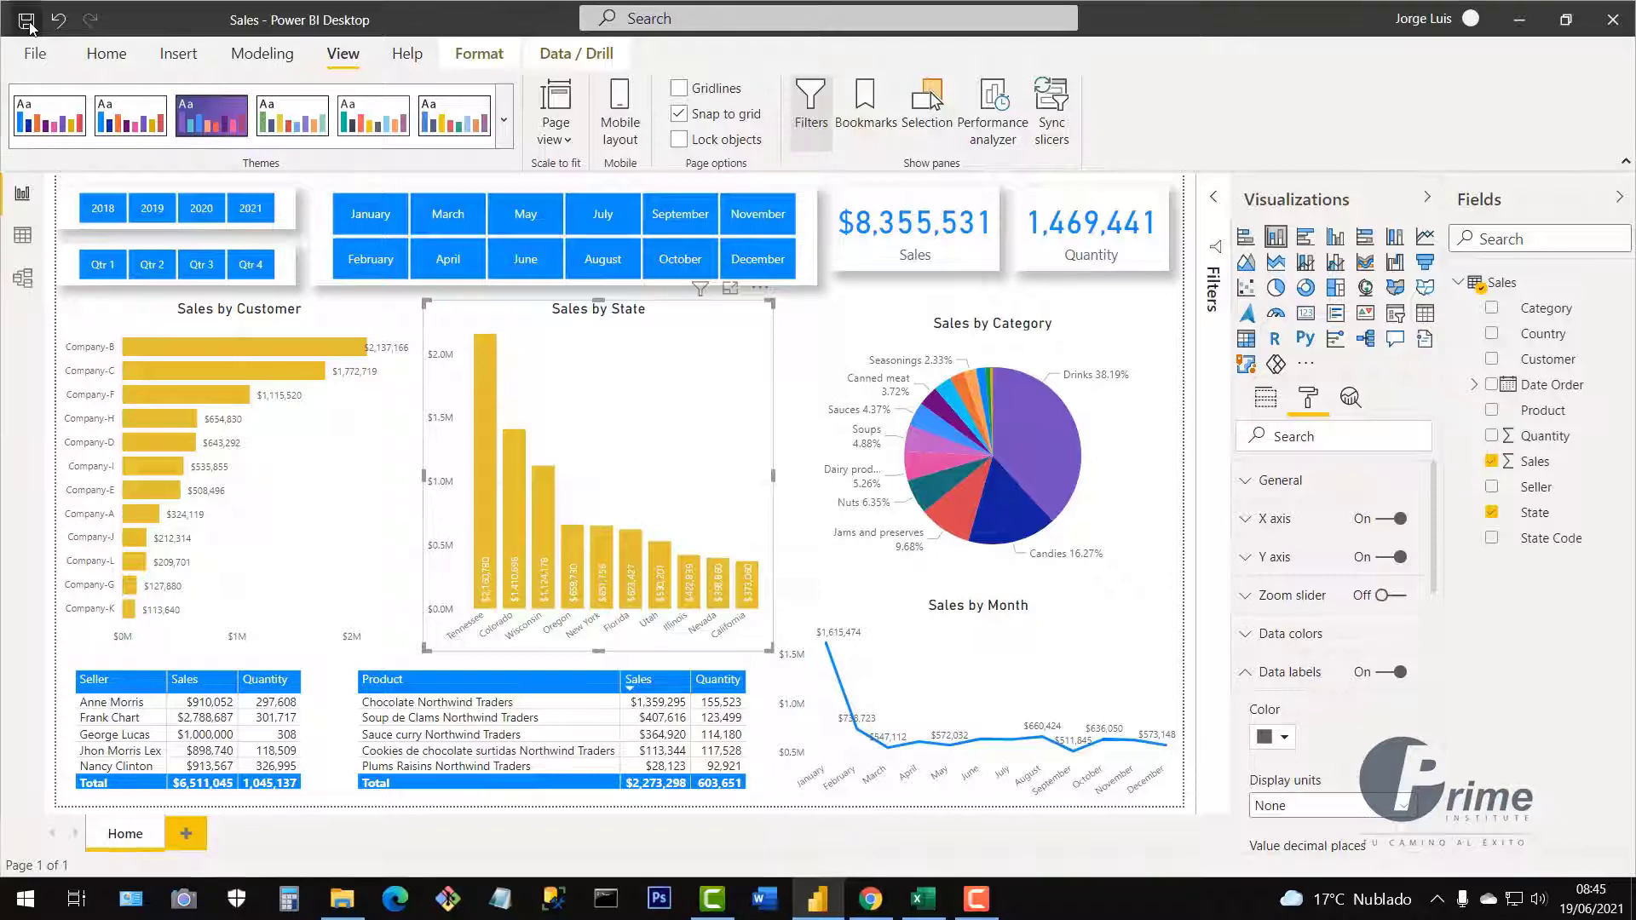